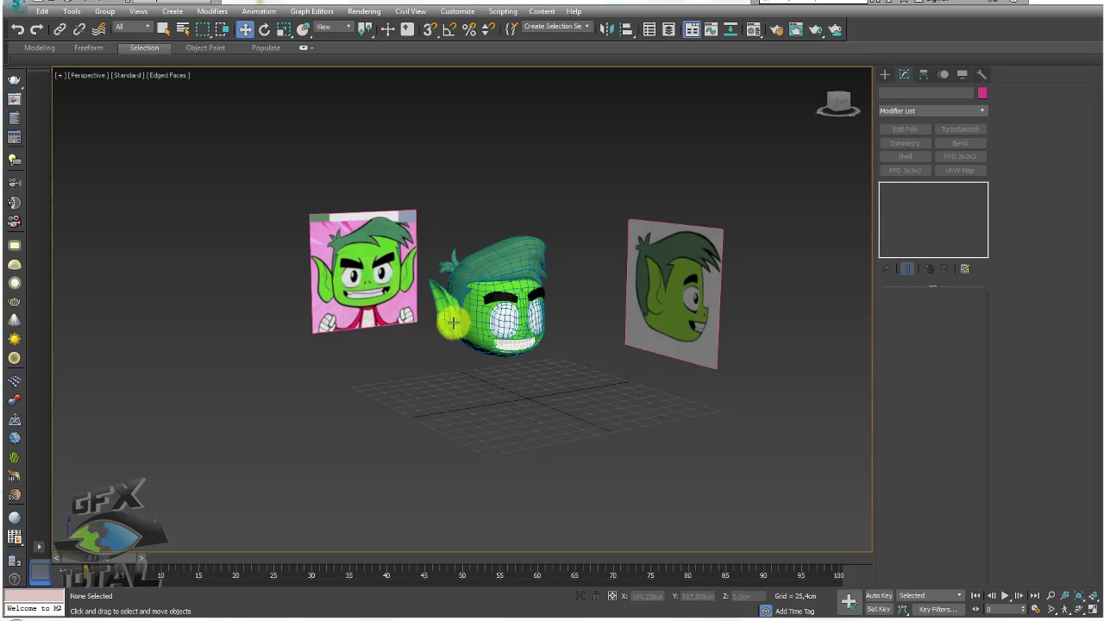
Orbit to a side-on view of the head and trace the ear's fold from base to tip
{"action": "scroll", "coordinate": [462, 321], "scroll_direction": "up", "scroll_amount": 2}
{"action": "scroll", "coordinate": [498, 327], "scroll_direction": "up", "scroll_amount": 3}
{"action": "scroll", "coordinate": [498, 327], "scroll_direction": "up", "scroll_amount": 2}
{"action": "mouse_move", "coordinate": [498, 327]}
{"action": "middle_mouse_down", "text": "alt"}
{"action": "mouse_move", "coordinate": [443, 320]}
{"action": "mouse_move", "coordinate": [560, 356]}
{"action": "middle_mouse_up", "text": "alt"}
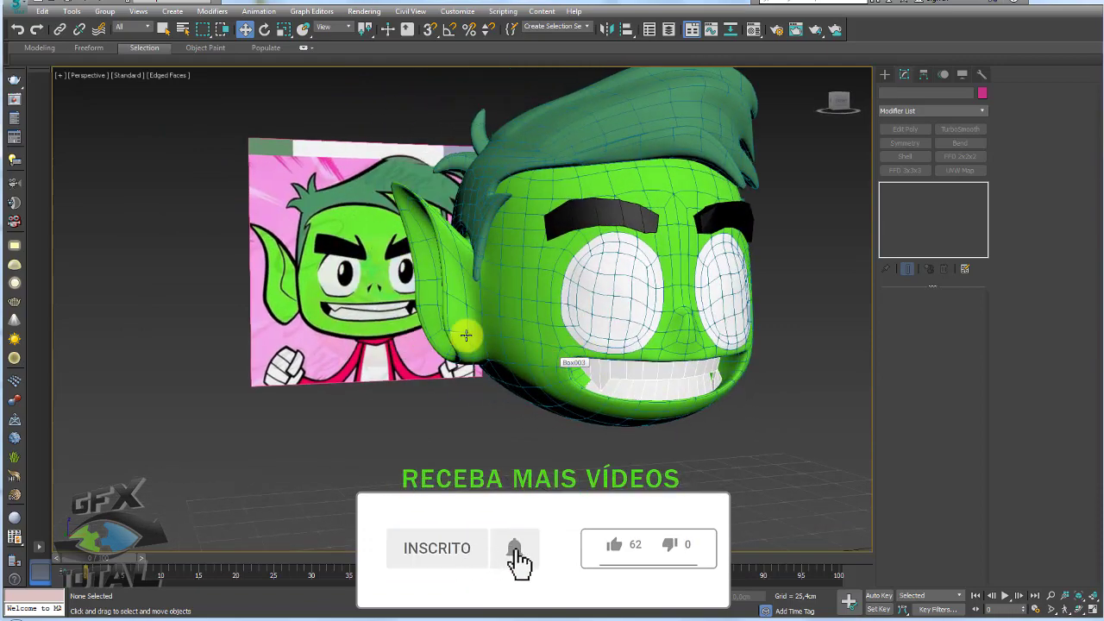
{"action": "middle_click_drag", "start_coordinate": [466, 335], "coordinate": [518, 364], "text": "alt"}
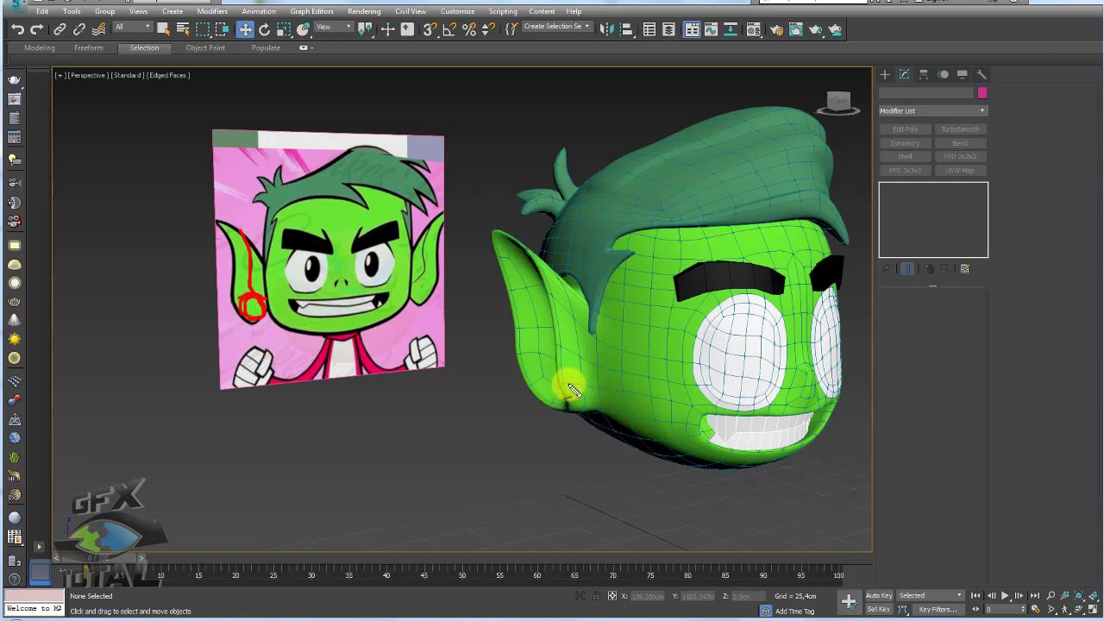
{"action": "mouse_move", "coordinate": [567, 399]}
{"action": "left_mouse_down"}
{"action": "mouse_move", "coordinate": [563, 333]}
{"action": "mouse_move", "coordinate": [525, 249]}
{"action": "left_mouse_up"}
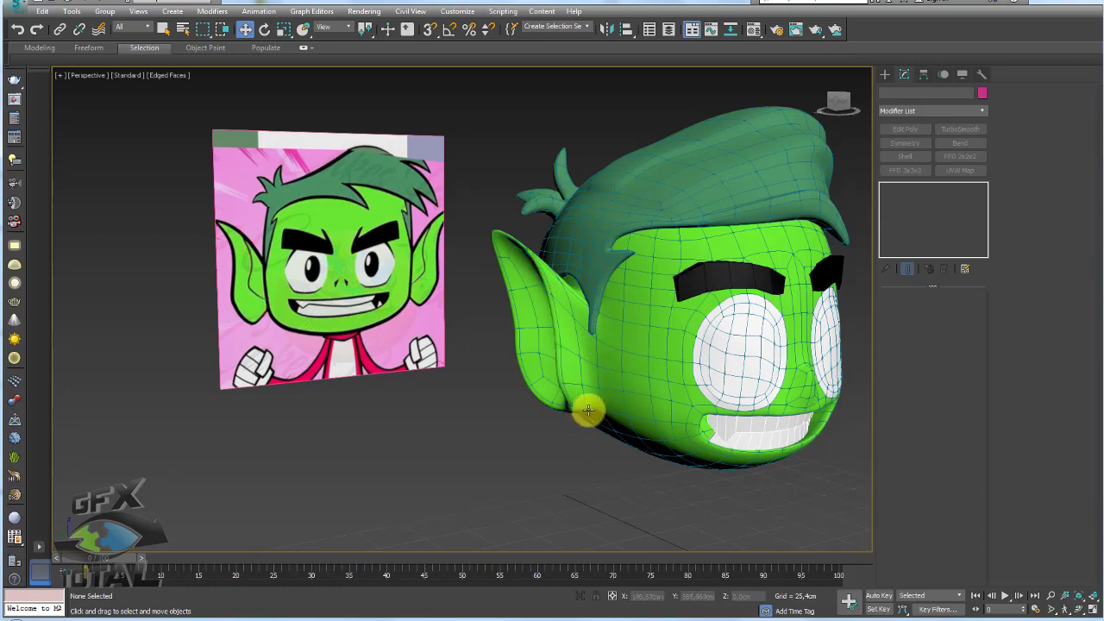
{"action": "middle_click_drag", "start_coordinate": [587, 407], "coordinate": [561, 375], "text": "alt"}
Select Box003 at Edit Poly vertex level with TurboSmooth switched off to show the cage
{"action": "left_click", "coordinate": [552, 372]}
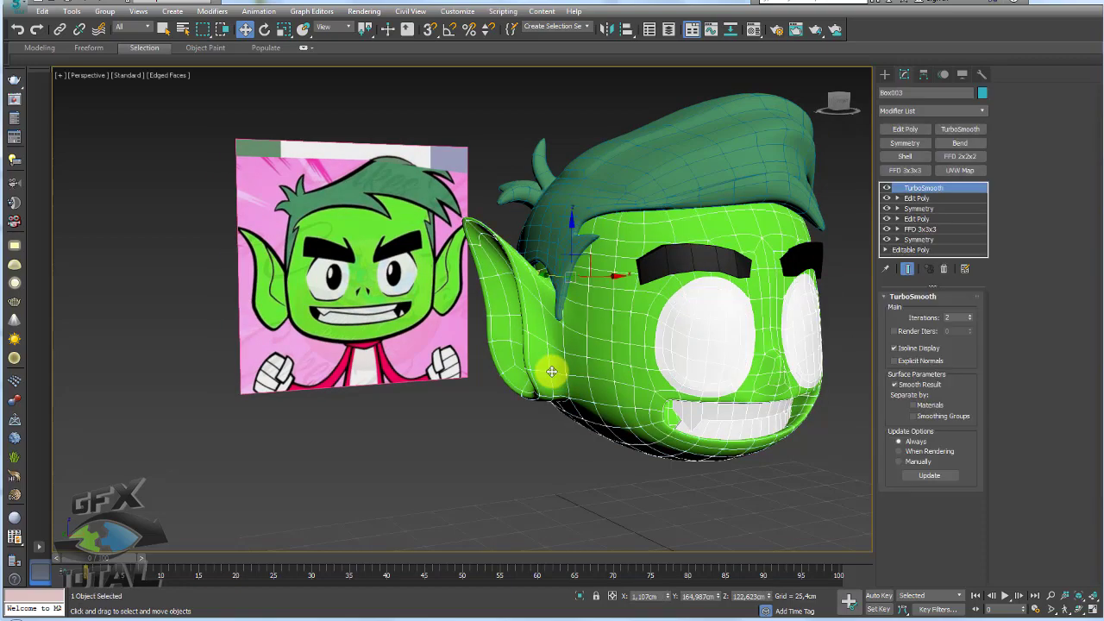
{"action": "left_click", "coordinate": [896, 201]}
{"action": "left_click", "coordinate": [922, 209]}
{"action": "scroll", "coordinate": [639, 310], "scroll_direction": "up", "scroll_amount": 3}
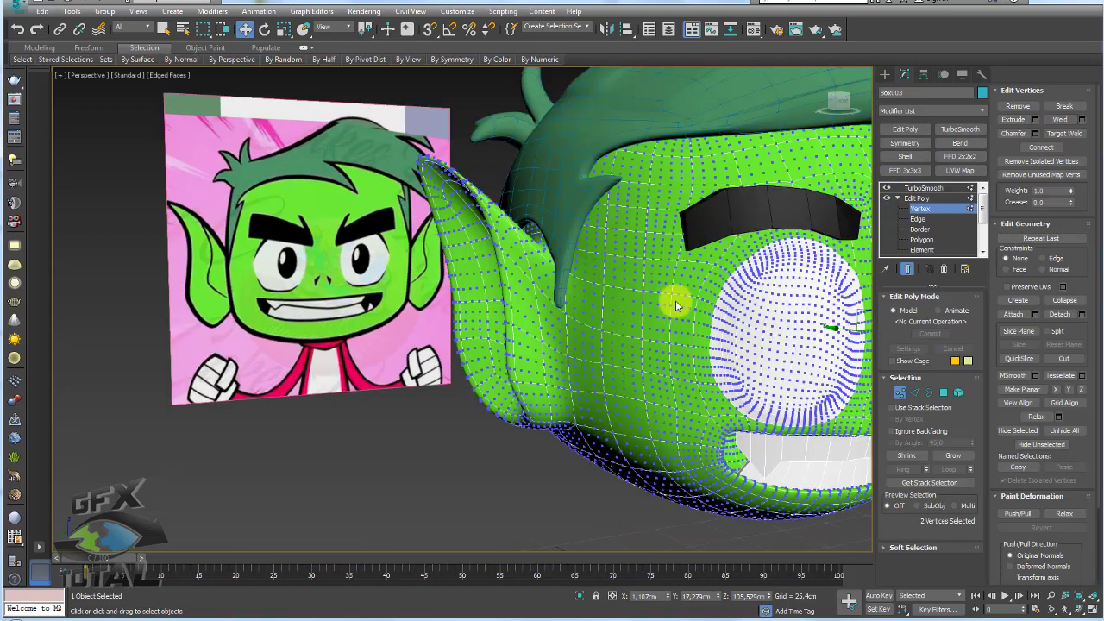
{"action": "left_click", "coordinate": [887, 189]}
{"action": "scroll", "coordinate": [542, 350], "scroll_direction": "up", "scroll_amount": 1}
{"action": "scroll", "coordinate": [509, 380], "scroll_direction": "up", "scroll_amount": 3}
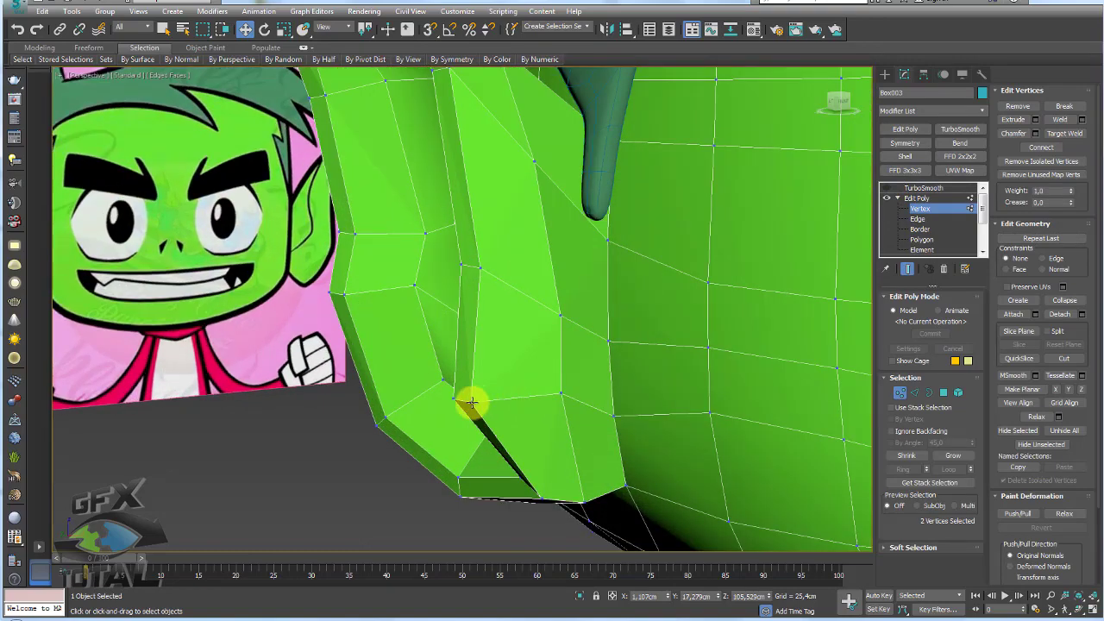
Pull the first ear-fold vertices sideways to start deepening the crease
{"action": "left_click", "coordinate": [456, 401], "text": "ctrl"}
{"action": "middle_click_drag", "start_coordinate": [460, 395], "coordinate": [493, 389], "text": "alt"}
{"action": "left_click_drag", "start_coordinate": [492, 389], "coordinate": [568, 397]}
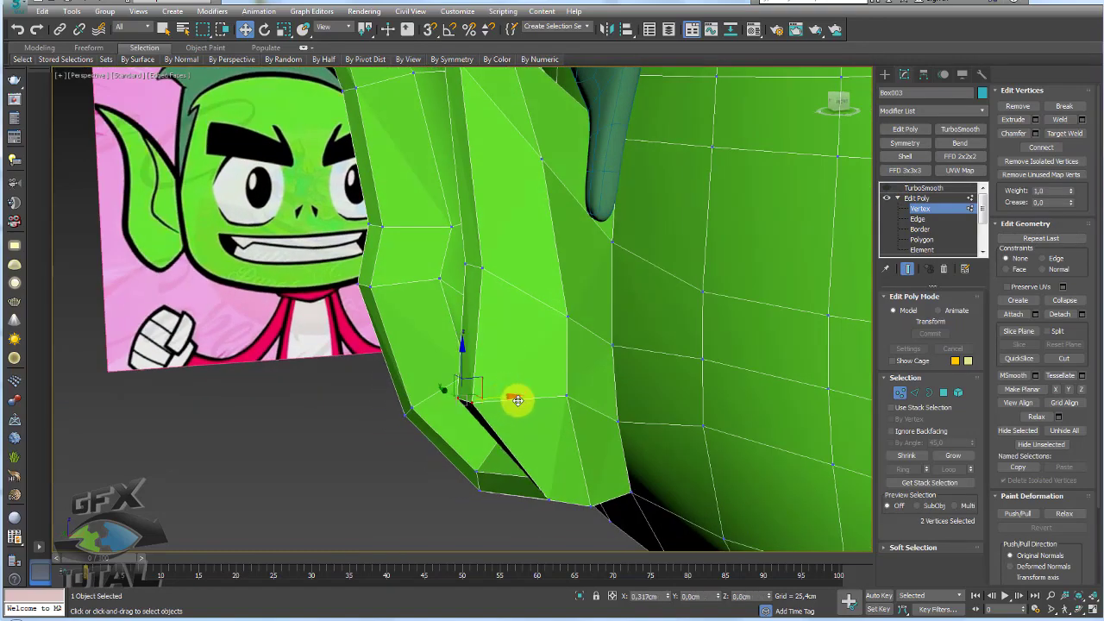
{"action": "left_click", "coordinate": [567, 397], "text": "ctrl"}
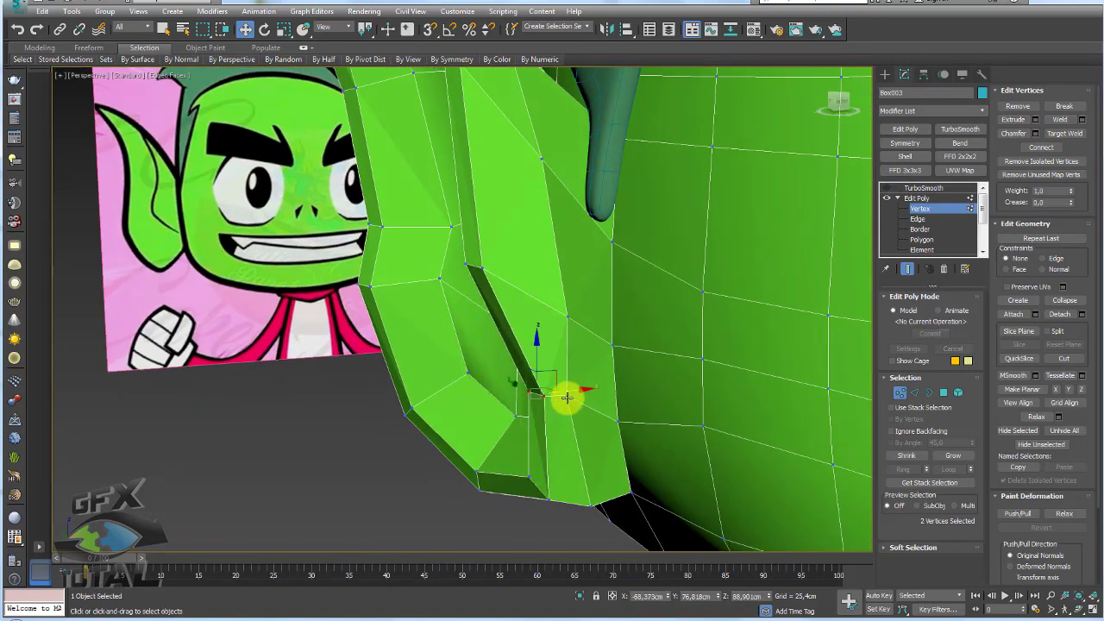
{"action": "mouse_move", "coordinate": [567, 395]}
{"action": "middle_mouse_down", "text": "alt"}
{"action": "mouse_move", "coordinate": [582, 440]}
{"action": "mouse_move", "coordinate": [552, 383]}
{"action": "middle_mouse_up", "text": "alt"}
{"action": "left_click_drag", "start_coordinate": [553, 383], "coordinate": [559, 327]}
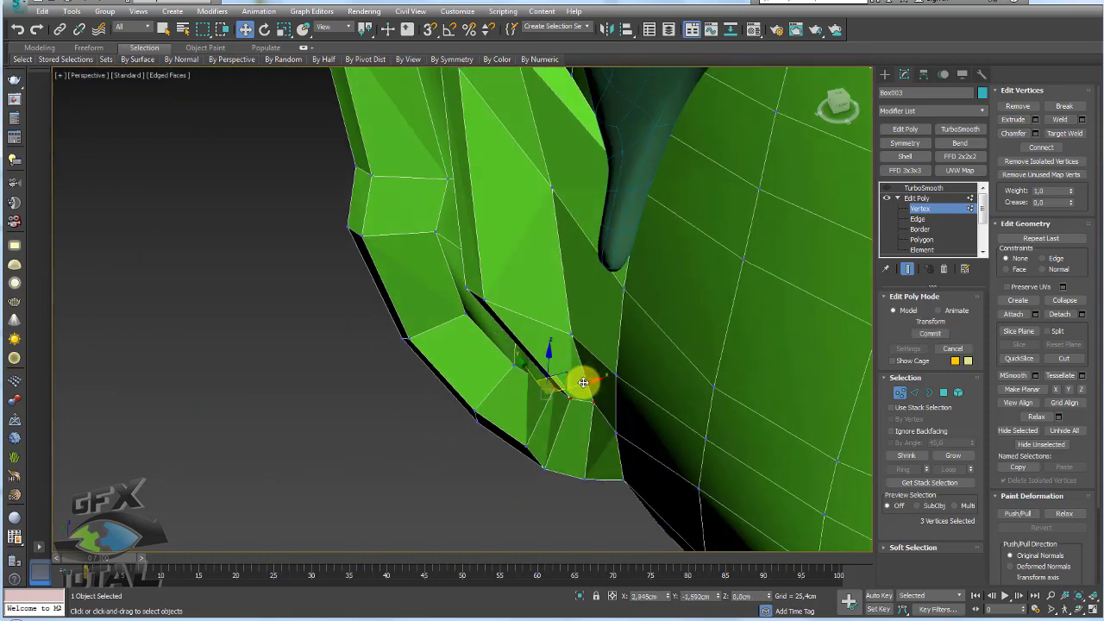
{"action": "middle_click_drag", "start_coordinate": [592, 328], "coordinate": [581, 320], "text": "alt"}
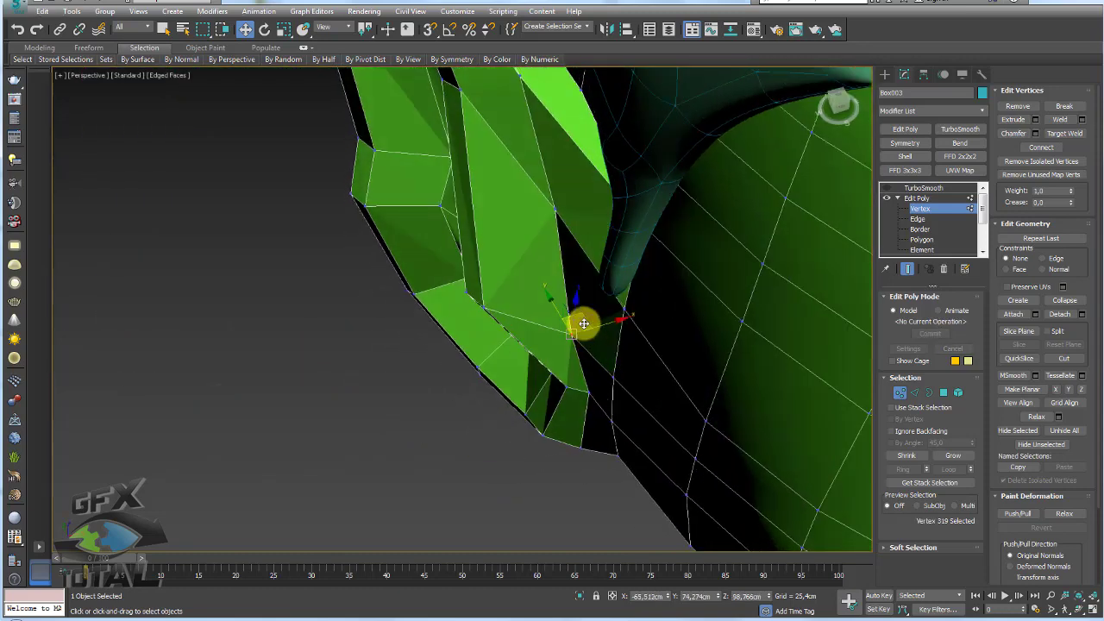
Move a pair of fold vertices along the ear, then up and left
{"action": "left_click", "coordinate": [592, 328]}
{"action": "left_click", "coordinate": [483, 307]}
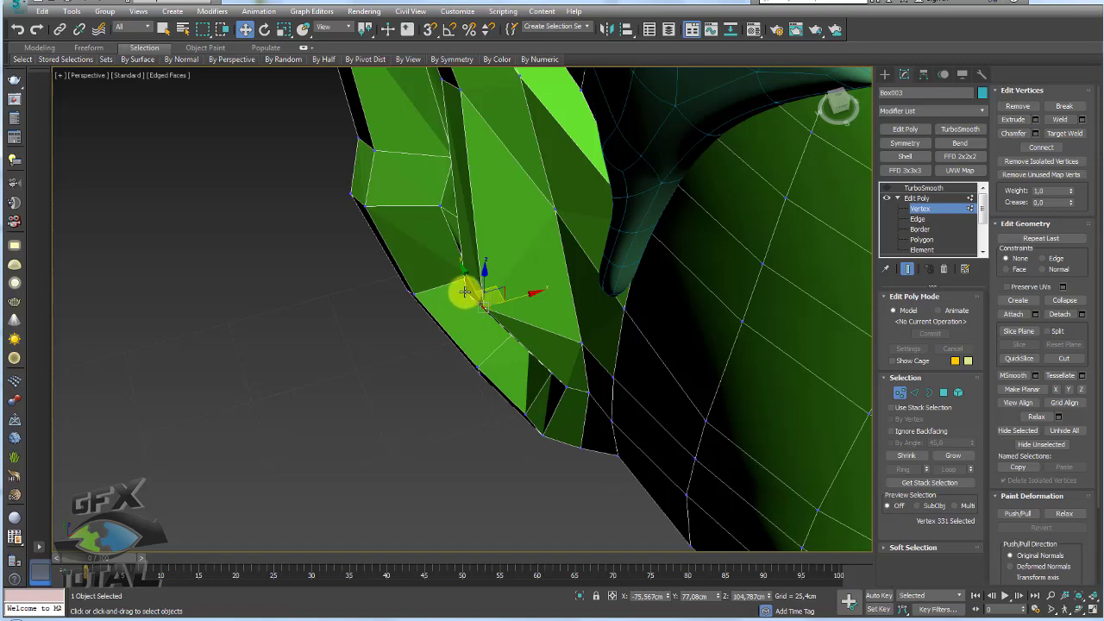
{"action": "left_click", "coordinate": [466, 293], "text": "ctrl"}
{"action": "middle_click_drag", "start_coordinate": [466, 293], "coordinate": [493, 284], "text": "alt"}
{"action": "left_click_drag", "start_coordinate": [495, 285], "coordinate": [540, 302]}
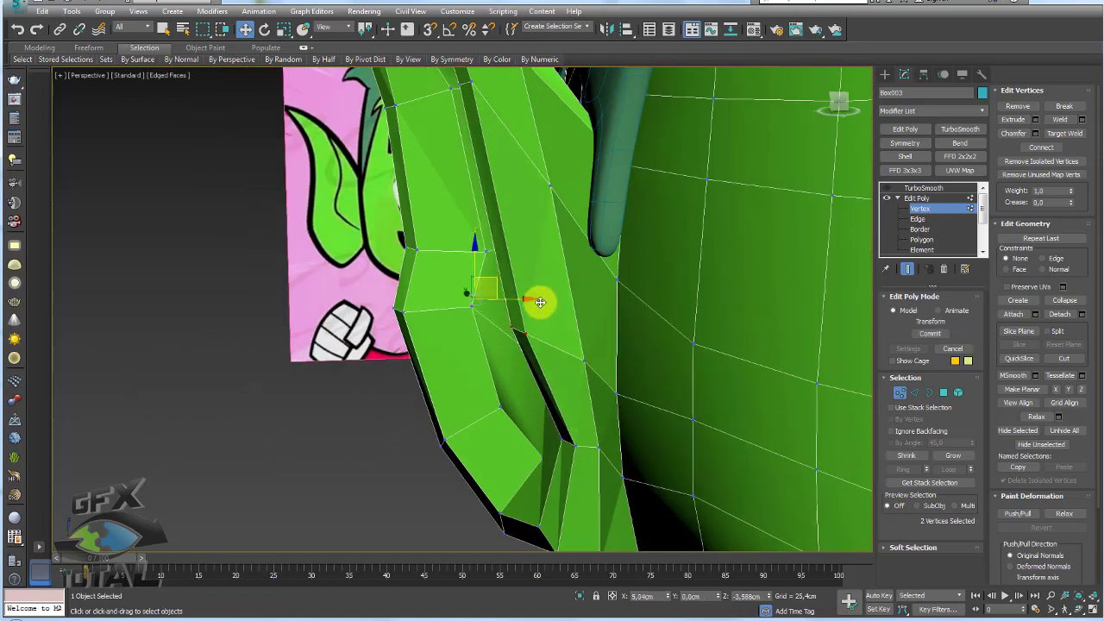
{"action": "middle_click_drag", "start_coordinate": [540, 302], "coordinate": [509, 229], "text": "alt"}
{"action": "mouse_move", "coordinate": [478, 159]}
{"action": "middle_mouse_down", "text": "alt"}
{"action": "mouse_move", "coordinate": [552, 283]}
{"action": "mouse_move", "coordinate": [586, 276]}
{"action": "mouse_move", "coordinate": [524, 313]}
{"action": "mouse_move", "coordinate": [512, 386]}
{"action": "mouse_move", "coordinate": [547, 395]}
{"action": "middle_mouse_up", "text": "alt"}
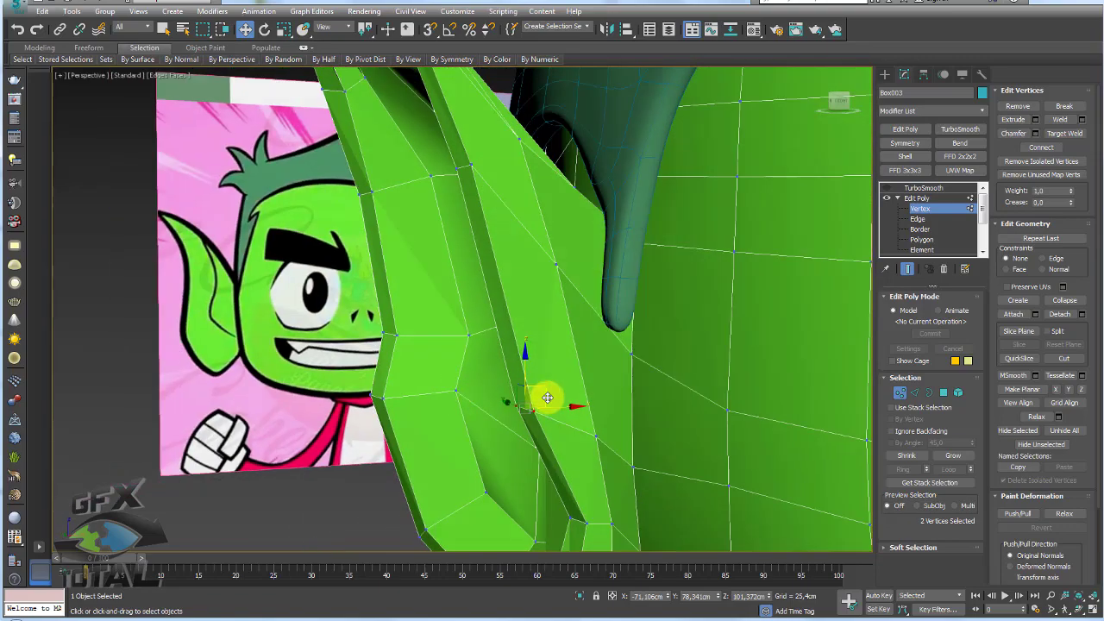
{"action": "left_click_drag", "start_coordinate": [547, 395], "coordinate": [490, 299]}
{"action": "mouse_move", "coordinate": [490, 299]}
{"action": "middle_mouse_down", "text": "alt"}
{"action": "mouse_move", "coordinate": [604, 424]}
{"action": "mouse_move", "coordinate": [594, 438]}
{"action": "middle_mouse_up", "text": "alt"}
{"action": "left_click_drag", "start_coordinate": [615, 419], "coordinate": [593, 371]}
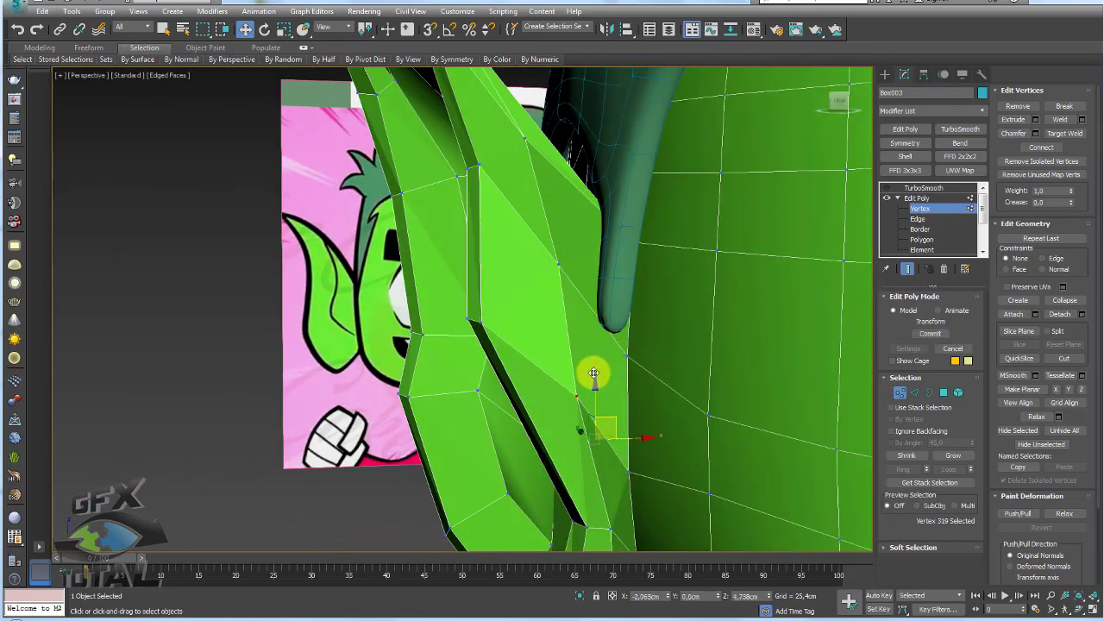
Reshape the fold with two more vertices, raising them slightly
{"action": "left_click", "coordinate": [627, 470]}
{"action": "mouse_move", "coordinate": [647, 407]}
{"action": "middle_mouse_down", "text": "alt"}
{"action": "mouse_move", "coordinate": [623, 426]}
{"action": "mouse_move", "coordinate": [577, 363]}
{"action": "middle_mouse_up", "text": "alt"}
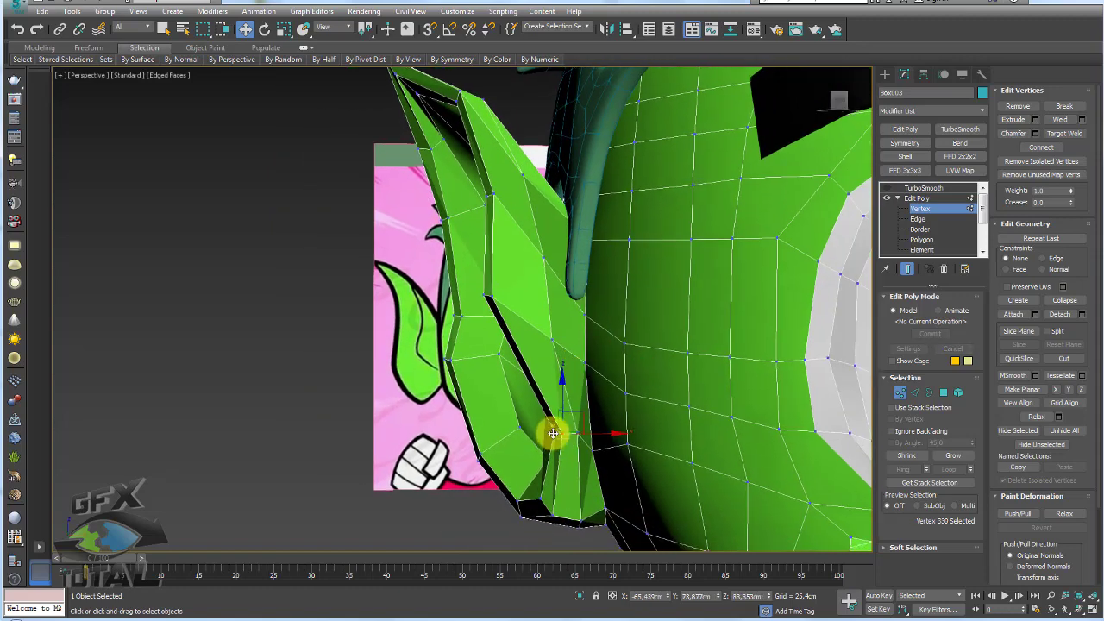
{"action": "middle_click_drag", "start_coordinate": [553, 433], "coordinate": [584, 414], "text": "alt"}
{"action": "mouse_move", "coordinate": [584, 414]}
{"action": "left_mouse_down"}
{"action": "mouse_move", "coordinate": [572, 393]}
{"action": "mouse_move", "coordinate": [567, 436]}
{"action": "left_mouse_up"}
{"action": "middle_click_drag", "start_coordinate": [567, 437], "coordinate": [598, 454], "text": "alt"}
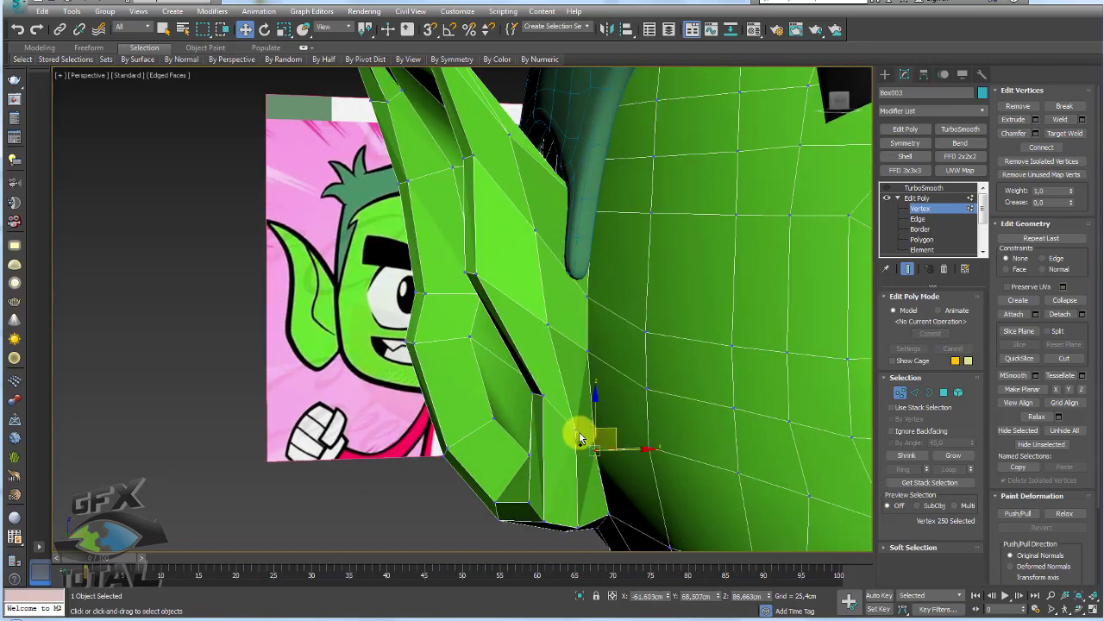
{"action": "mouse_move", "coordinate": [592, 406]}
{"action": "left_mouse_down"}
{"action": "mouse_move", "coordinate": [582, 382]}
{"action": "mouse_move", "coordinate": [581, 414]}
{"action": "mouse_move", "coordinate": [614, 391]}
{"action": "left_mouse_up"}
{"action": "middle_click_drag", "start_coordinate": [614, 391], "coordinate": [641, 409], "text": "alt"}
Tighten the crease near its base, then frame the head and orbit to the front reference
{"action": "scroll", "coordinate": [596, 458], "scroll_direction": "up", "scroll_amount": 2}
{"action": "middle_click_drag", "start_coordinate": [504, 409], "coordinate": [496, 390], "text": "alt"}
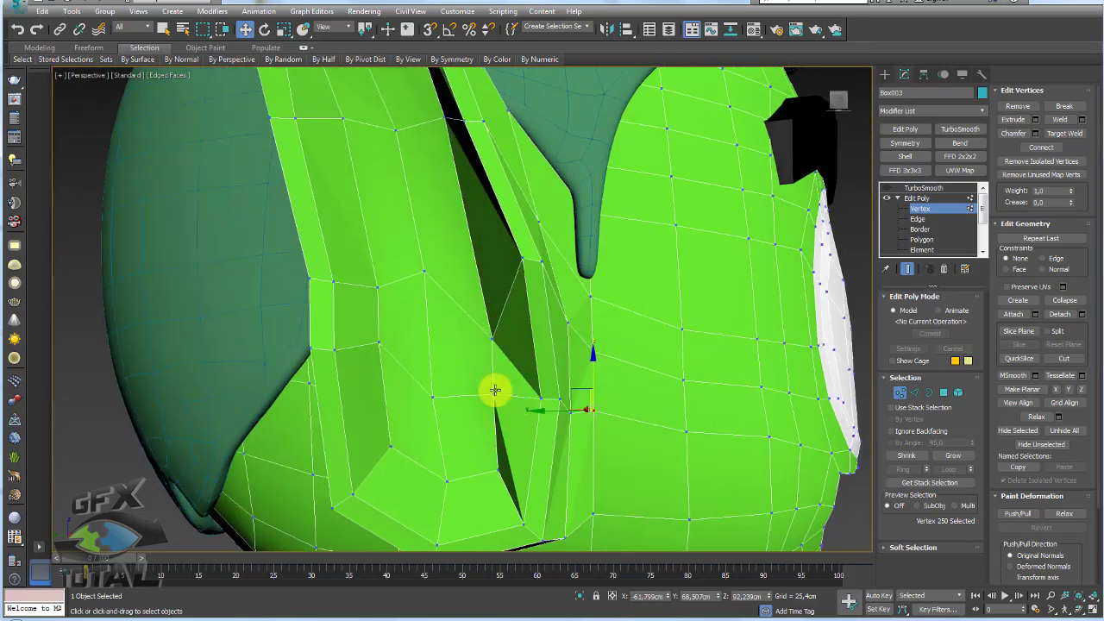
{"action": "mouse_move", "coordinate": [477, 371]}
{"action": "left_mouse_down"}
{"action": "mouse_move", "coordinate": [491, 406]}
{"action": "mouse_move", "coordinate": [503, 356]}
{"action": "mouse_move", "coordinate": [469, 316]}
{"action": "left_mouse_up"}
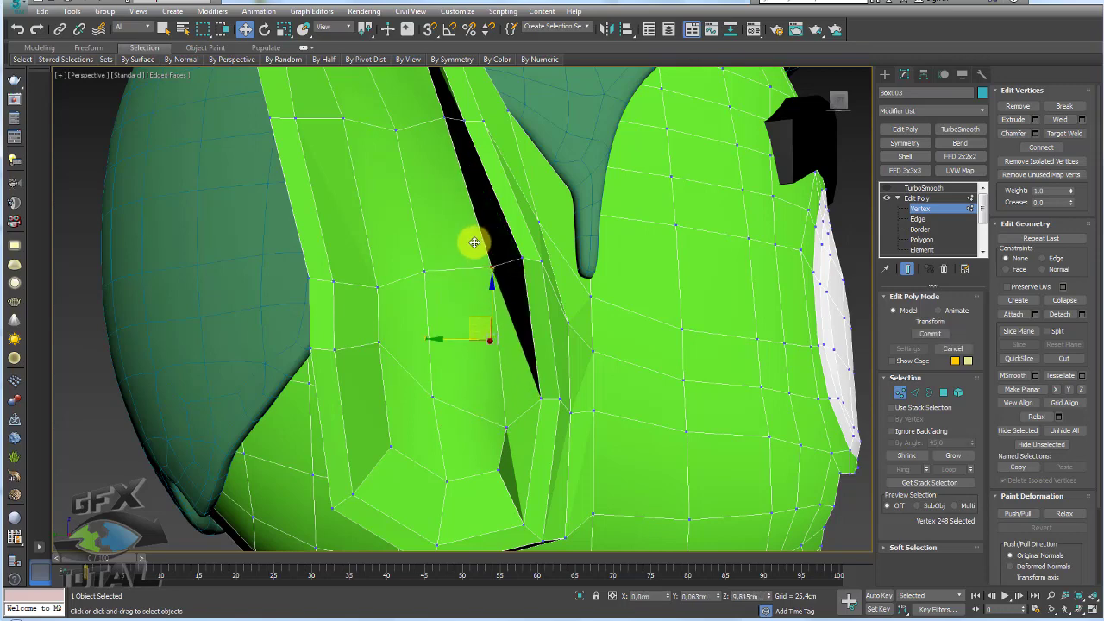
{"action": "left_click_drag", "start_coordinate": [468, 241], "coordinate": [429, 260]}
{"action": "left_click", "coordinate": [371, 315]}
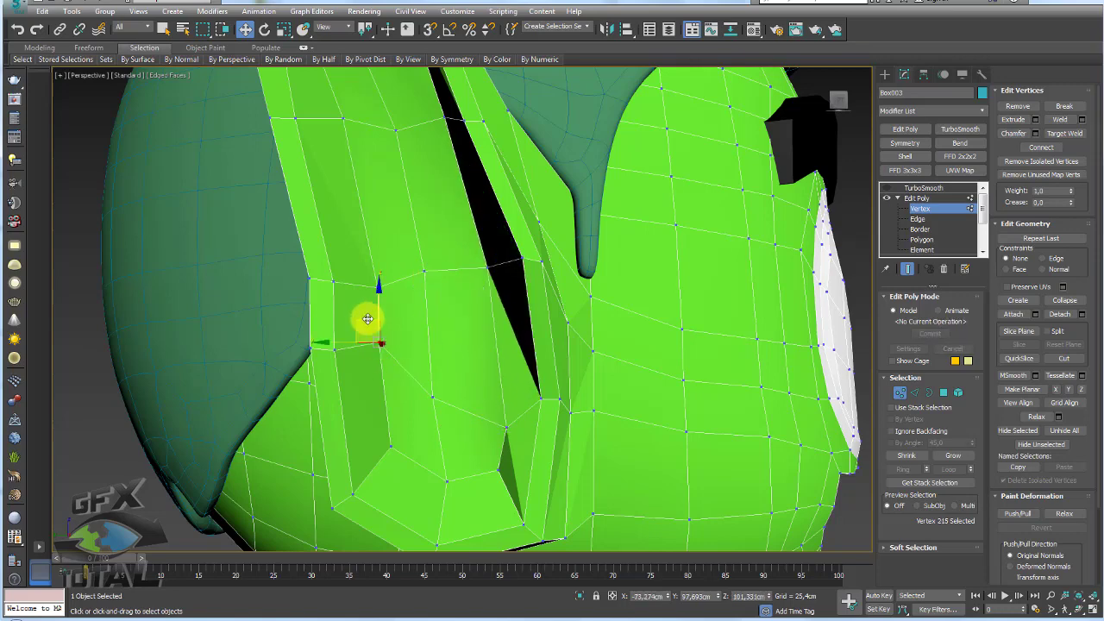
{"action": "key", "text": "z"}
{"action": "middle_click_drag", "start_coordinate": [536, 421], "coordinate": [452, 424], "text": "alt"}
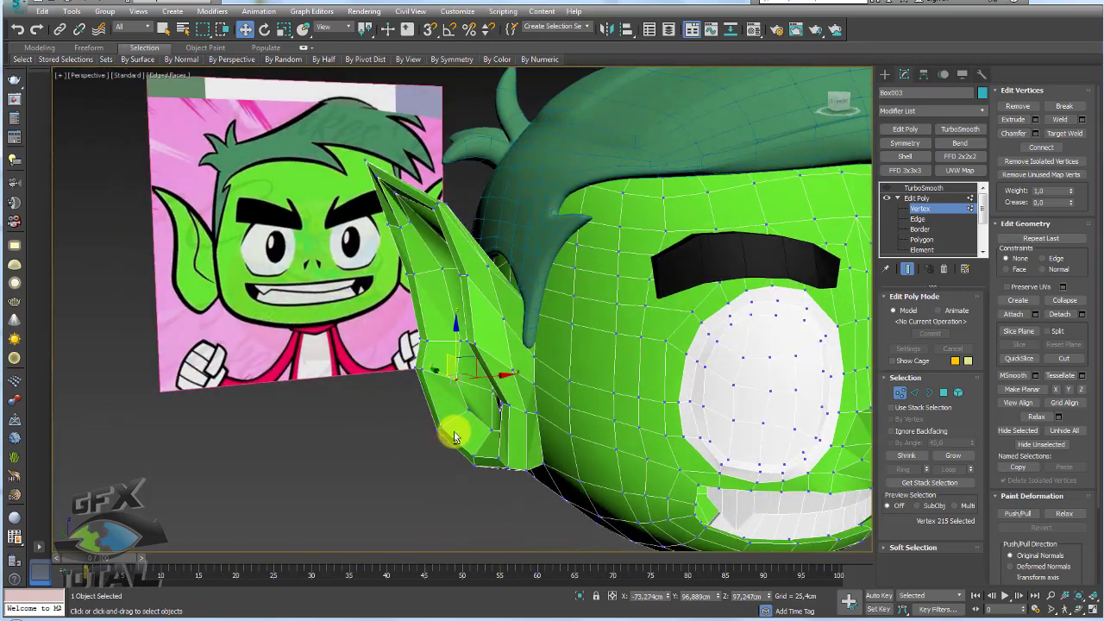
Preview the smoothed head, then return to vertex level with TurboSmooth off
{"action": "left_click", "coordinate": [916, 197]}
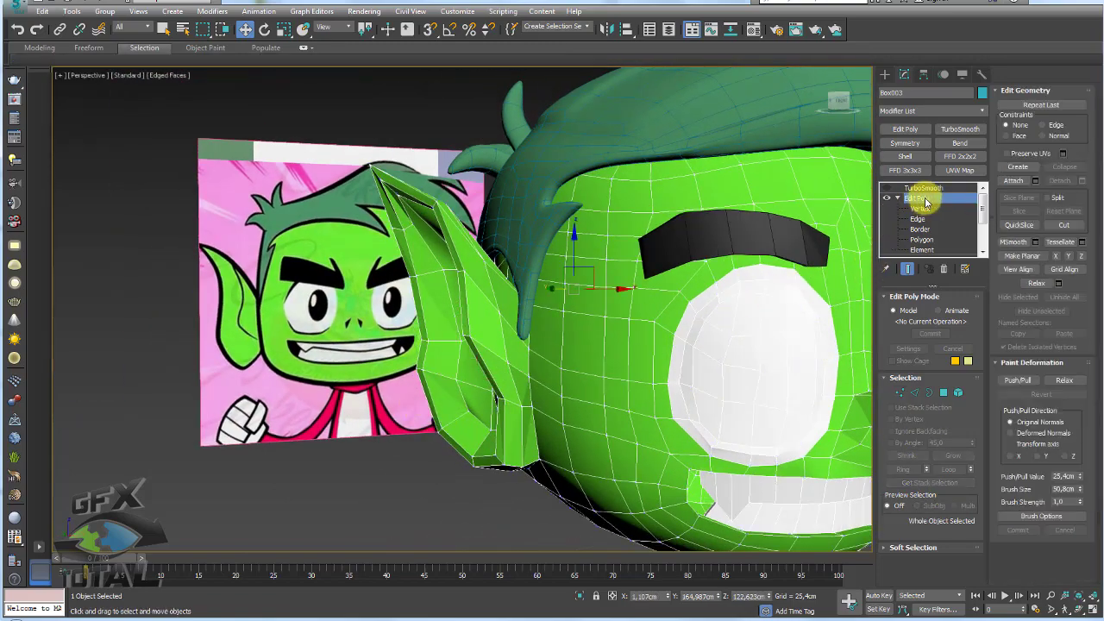
{"action": "left_click", "coordinate": [921, 188]}
{"action": "middle_click_drag", "start_coordinate": [530, 353], "coordinate": [438, 395], "text": "alt"}
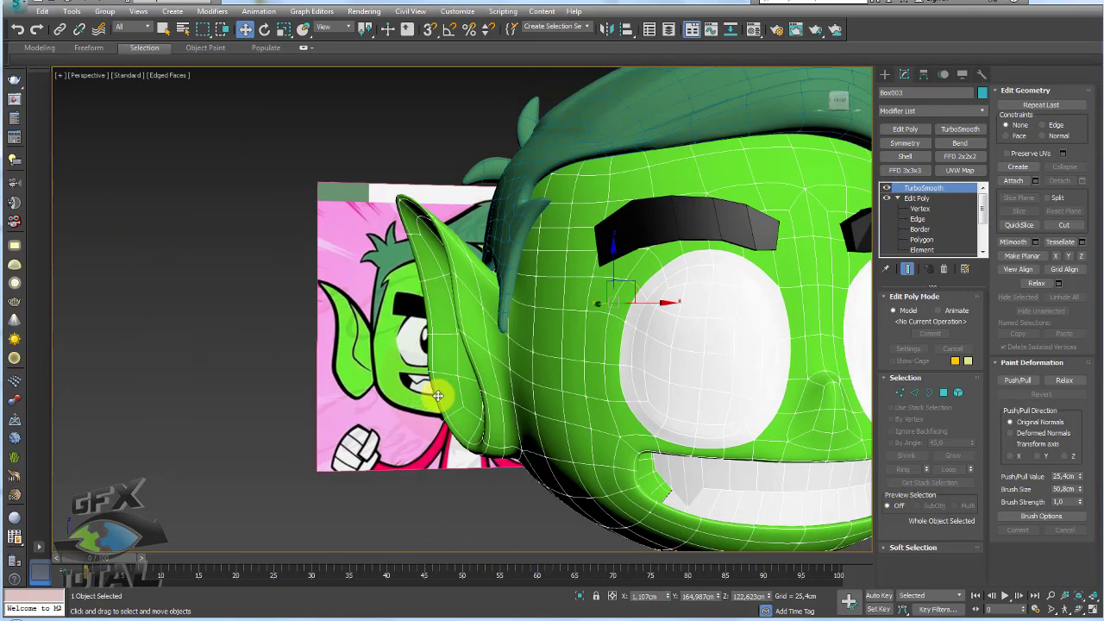
{"action": "left_click", "coordinate": [920, 209]}
{"action": "middle_click_drag", "start_coordinate": [609, 319], "coordinate": [488, 398], "text": "alt"}
{"action": "left_click", "coordinate": [887, 188]}
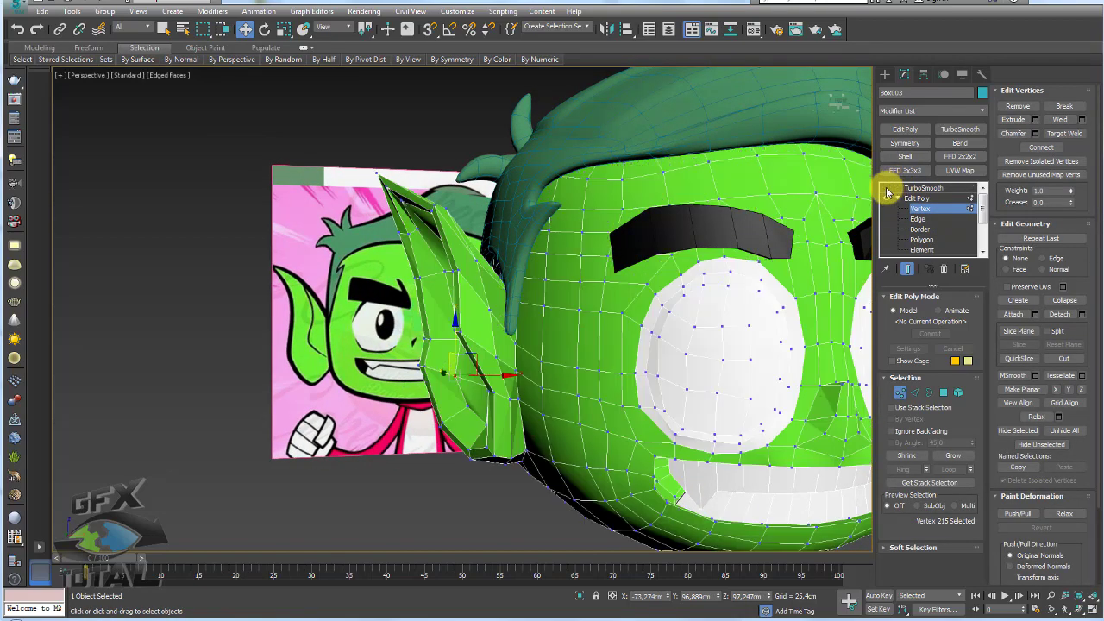
{"action": "scroll", "coordinate": [496, 399], "scroll_direction": "up", "scroll_amount": 5}
Shift two ear-fold vertices down and left along the crease
{"action": "left_click", "coordinate": [508, 384]}
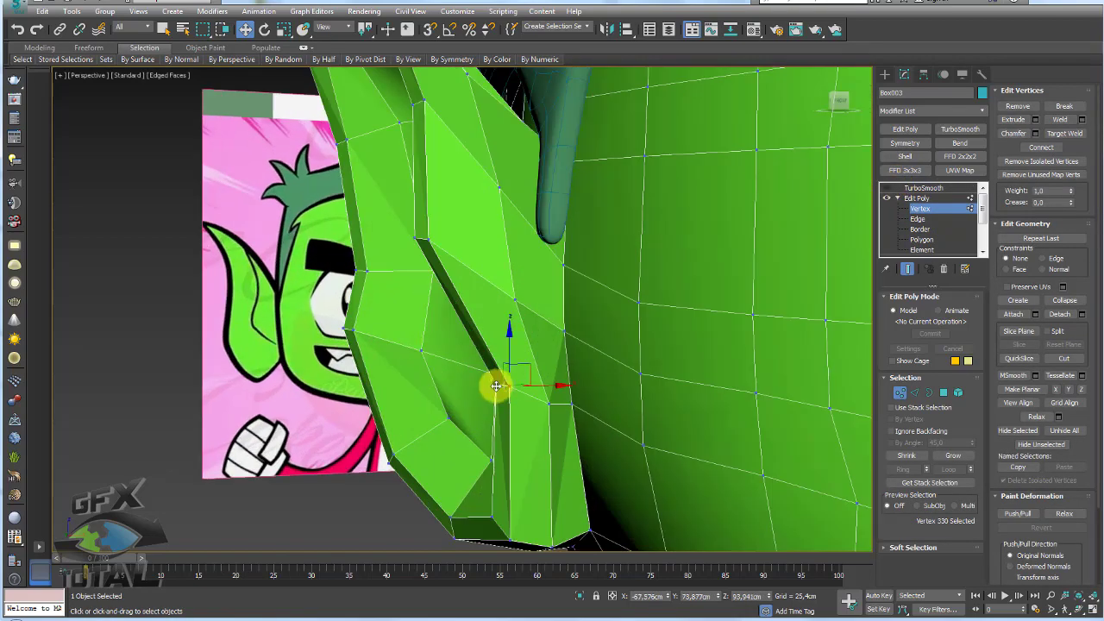
{"action": "mouse_move", "coordinate": [493, 387]}
{"action": "middle_mouse_down", "text": "alt"}
{"action": "mouse_move", "coordinate": [517, 387]}
{"action": "mouse_move", "coordinate": [525, 362]}
{"action": "mouse_move", "coordinate": [537, 387]}
{"action": "mouse_move", "coordinate": [510, 407]}
{"action": "mouse_move", "coordinate": [595, 425]}
{"action": "mouse_move", "coordinate": [561, 423]}
{"action": "middle_mouse_up", "text": "alt"}
{"action": "mouse_move", "coordinate": [562, 424]}
{"action": "left_mouse_down"}
{"action": "mouse_move", "coordinate": [591, 414]}
{"action": "mouse_move", "coordinate": [483, 405]}
{"action": "left_mouse_up"}
{"action": "middle_click_drag", "start_coordinate": [483, 405], "coordinate": [489, 433], "text": "alt"}
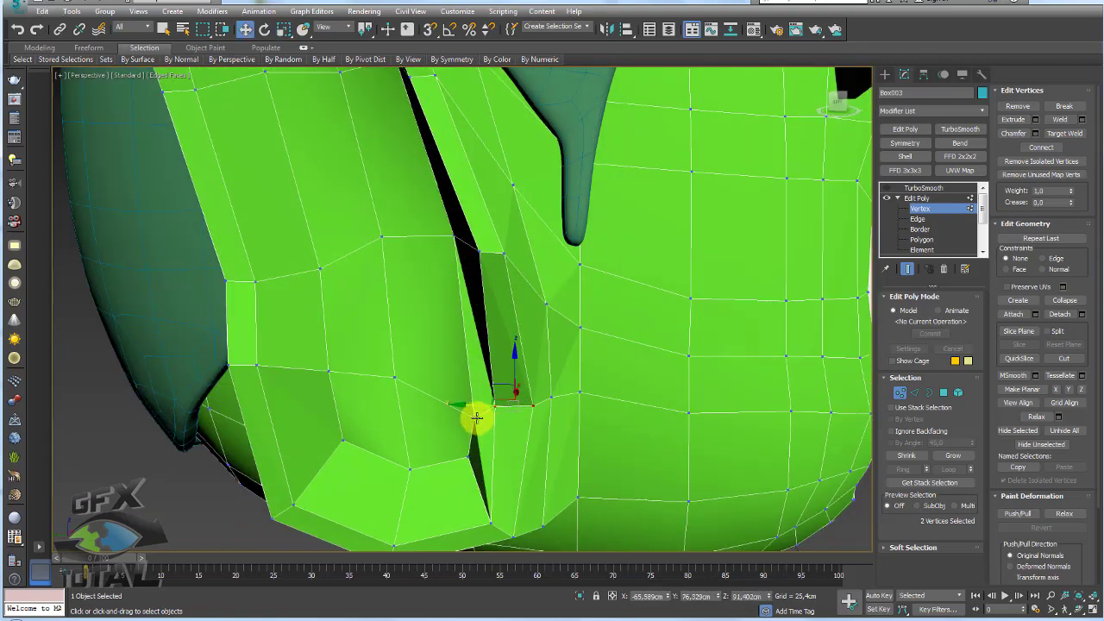
{"action": "mouse_move", "coordinate": [476, 418]}
{"action": "left_mouse_down"}
{"action": "mouse_move", "coordinate": [466, 451]}
{"action": "mouse_move", "coordinate": [446, 437]}
{"action": "mouse_move", "coordinate": [448, 409]}
{"action": "mouse_move", "coordinate": [425, 398]}
{"action": "mouse_move", "coordinate": [434, 451]}
{"action": "left_mouse_up"}
{"action": "mouse_move", "coordinate": [434, 451]}
{"action": "middle_mouse_down", "text": "alt"}
{"action": "mouse_move", "coordinate": [468, 443]}
{"action": "mouse_move", "coordinate": [449, 421]}
{"action": "mouse_move", "coordinate": [483, 409]}
{"action": "mouse_move", "coordinate": [450, 383]}
{"action": "middle_mouse_up", "text": "alt"}
Move more fold vertices to smooth out the ear's fold
{"action": "left_click", "coordinate": [458, 394]}
{"action": "mouse_move", "coordinate": [439, 461]}
{"action": "middle_mouse_down", "text": "alt"}
{"action": "mouse_move", "coordinate": [475, 454]}
{"action": "mouse_move", "coordinate": [438, 385]}
{"action": "middle_mouse_up", "text": "alt"}
{"action": "mouse_move", "coordinate": [439, 385]}
{"action": "left_mouse_down"}
{"action": "mouse_move", "coordinate": [402, 375]}
{"action": "mouse_move", "coordinate": [333, 389]}
{"action": "left_mouse_up"}
{"action": "left_click", "coordinate": [348, 399]}
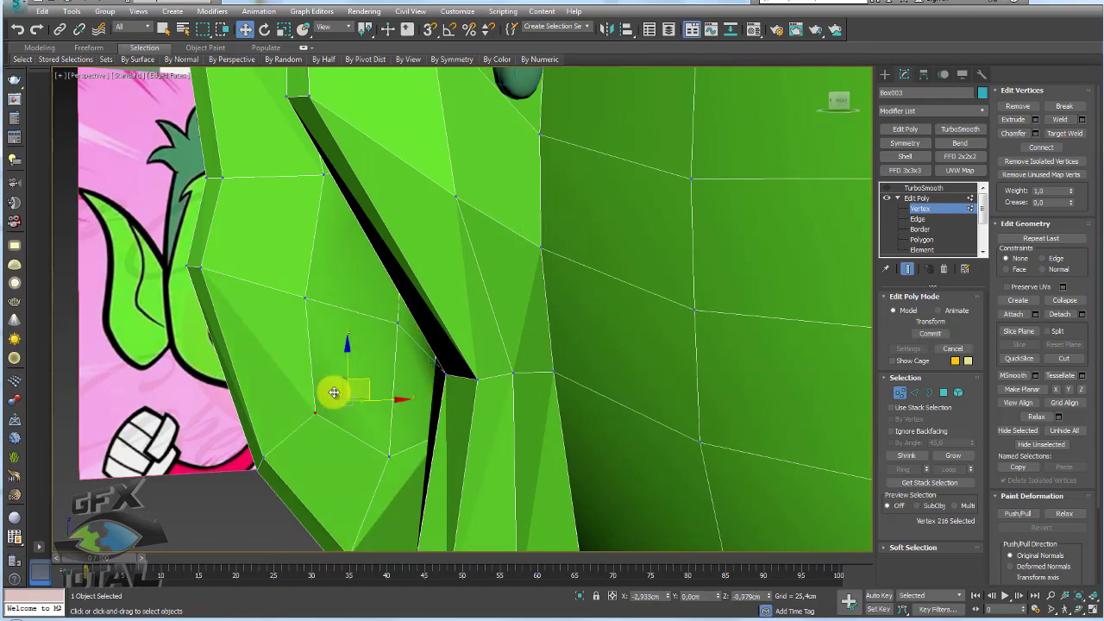
{"action": "mouse_move", "coordinate": [333, 389]}
{"action": "middle_mouse_down", "text": "alt"}
{"action": "mouse_move", "coordinate": [394, 388]}
{"action": "mouse_move", "coordinate": [852, 215]}
{"action": "middle_mouse_up", "text": "alt"}
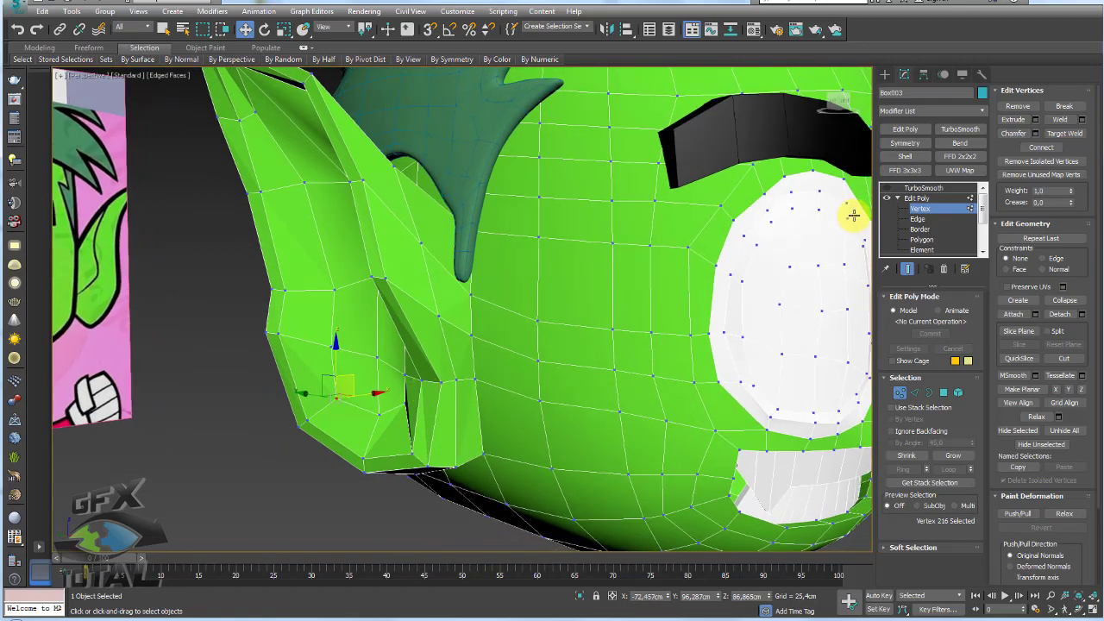
Show the smoothed head and trace the ear fold up to its tip
{"action": "left_click", "coordinate": [917, 187]}
{"action": "scroll", "coordinate": [445, 371], "scroll_direction": "down", "scroll_amount": 5}
{"action": "scroll", "coordinate": [446, 371], "scroll_direction": "up", "scroll_amount": 4}
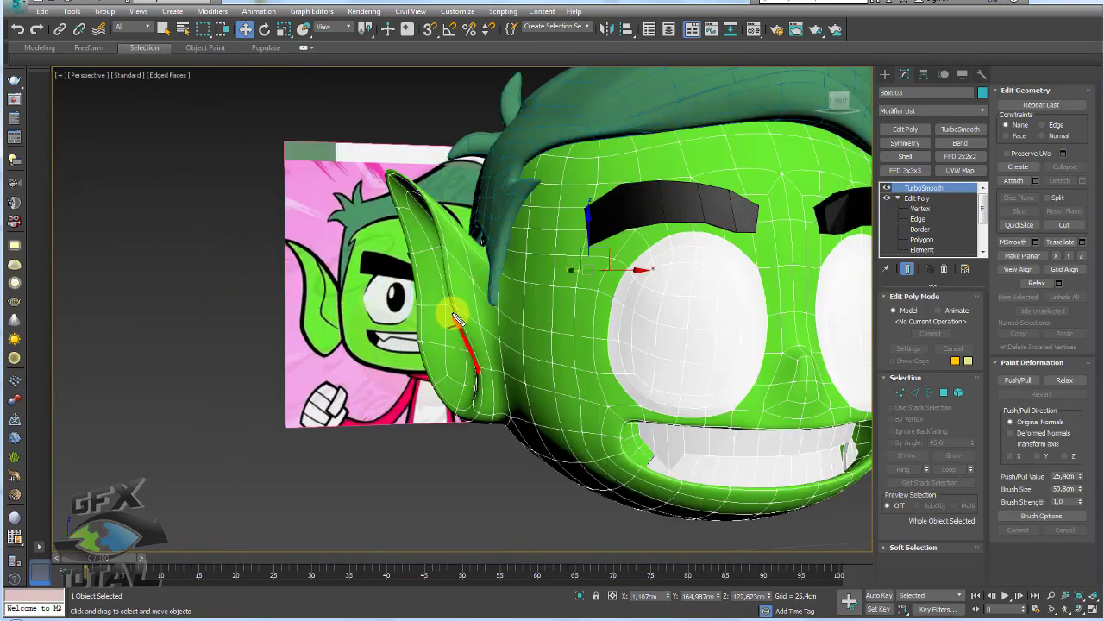
{"action": "mouse_move", "coordinate": [455, 318]}
{"action": "left_mouse_down"}
{"action": "mouse_move", "coordinate": [431, 216]}
{"action": "mouse_move", "coordinate": [394, 177]}
{"action": "left_mouse_up"}
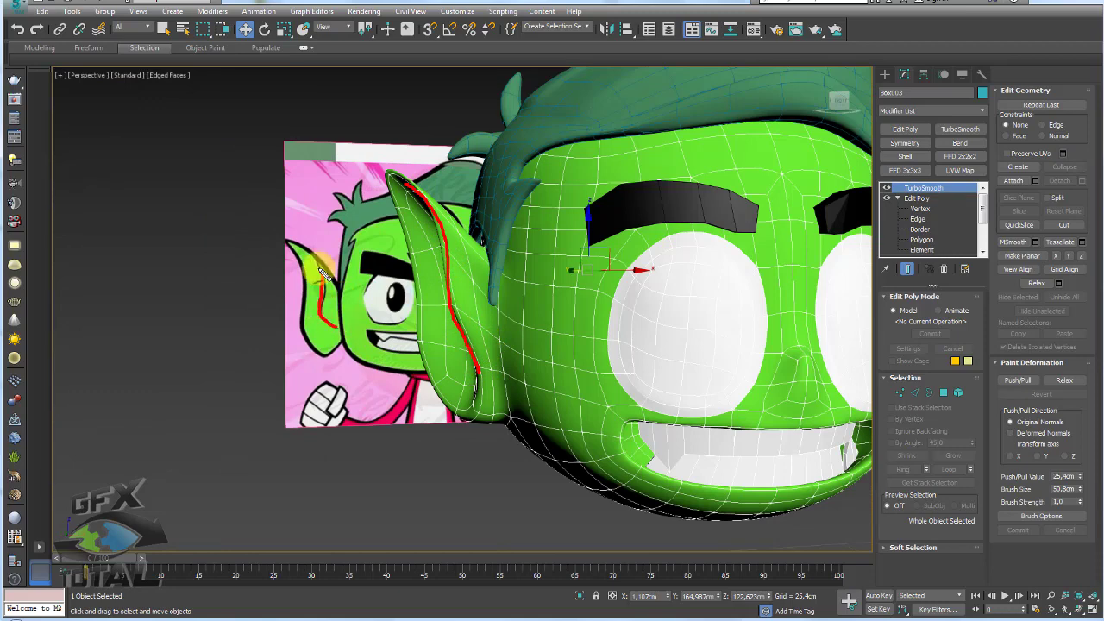
With TurboSmooth hidden at vertex level, nudge the ear-tip vertices into shape
{"action": "left_click", "coordinate": [900, 392]}
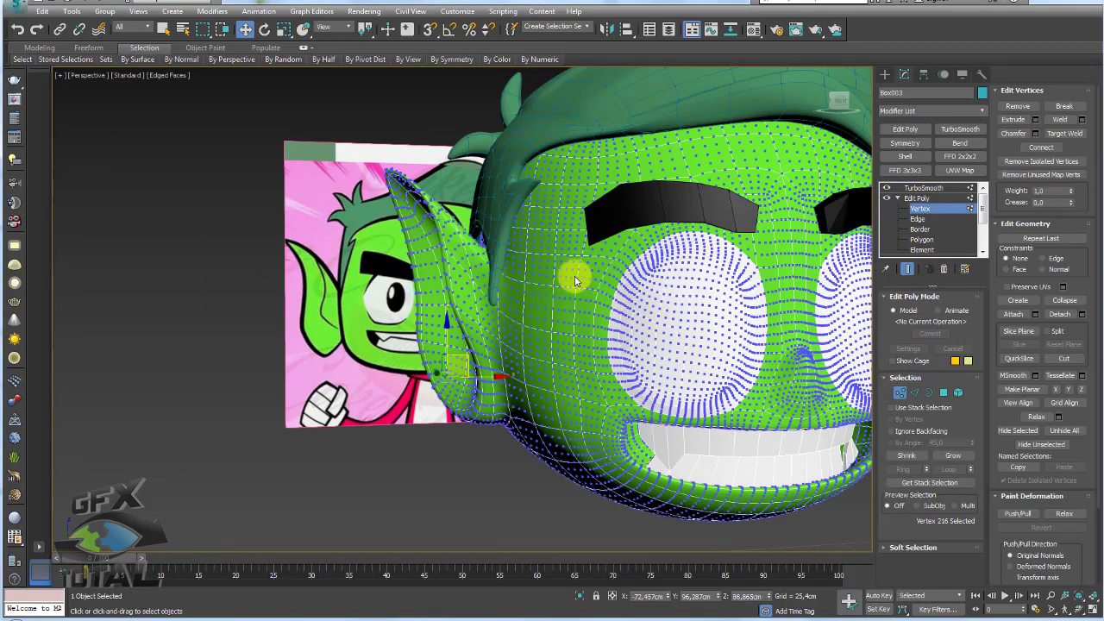
{"action": "left_click", "coordinate": [887, 188]}
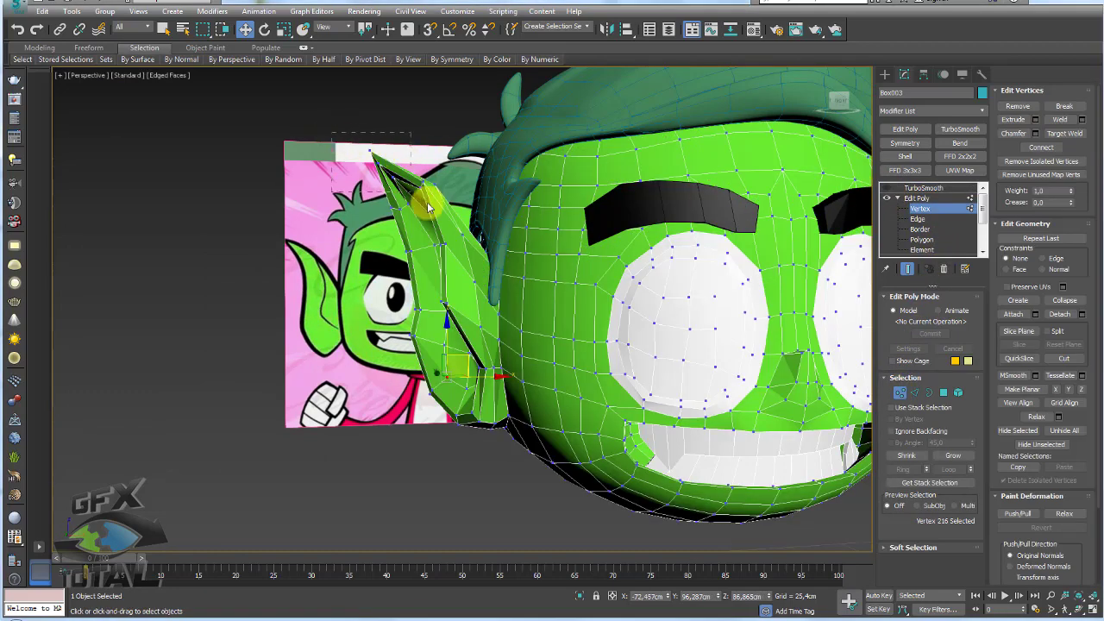
{"action": "left_click_drag", "start_coordinate": [429, 207], "coordinate": [405, 185]}
{"action": "middle_click_drag", "start_coordinate": [405, 184], "coordinate": [464, 227], "text": "alt"}
{"action": "left_click_drag", "start_coordinate": [427, 165], "coordinate": [420, 167]}
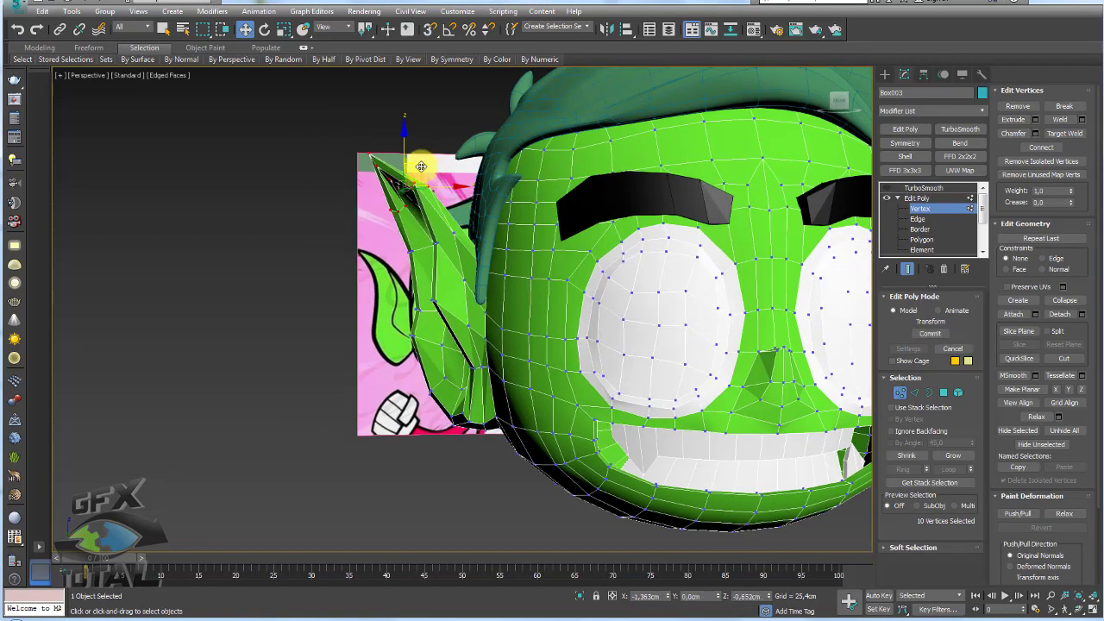
{"action": "scroll", "coordinate": [429, 264], "scroll_direction": "up", "scroll_amount": 3}
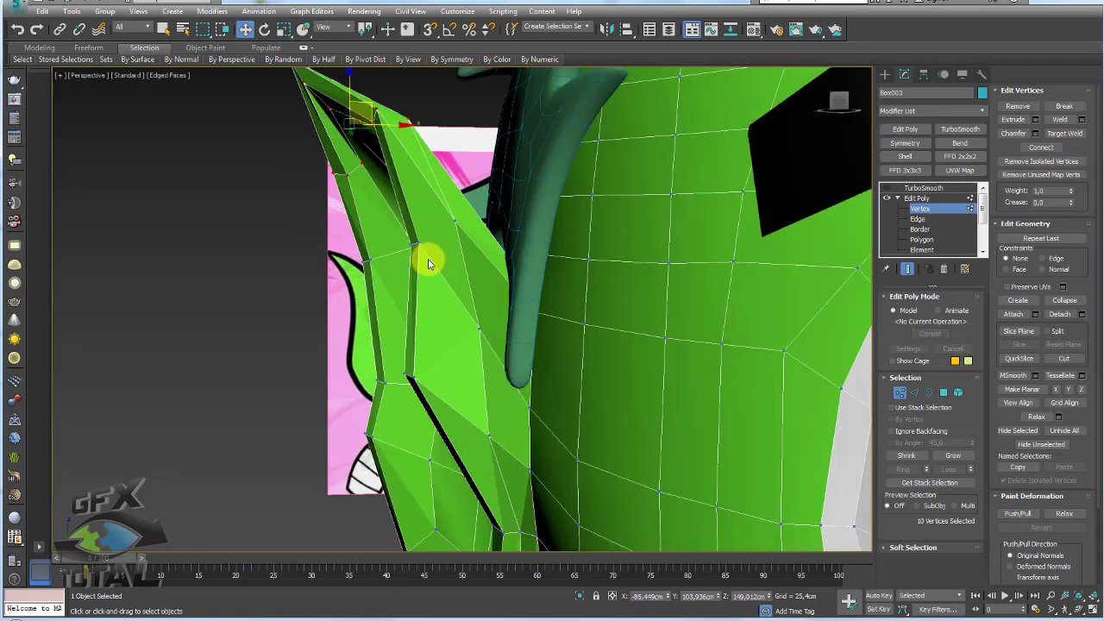
Pull vertices along the ear's inner edge to reshape the fold
{"action": "left_click", "coordinate": [408, 374]}
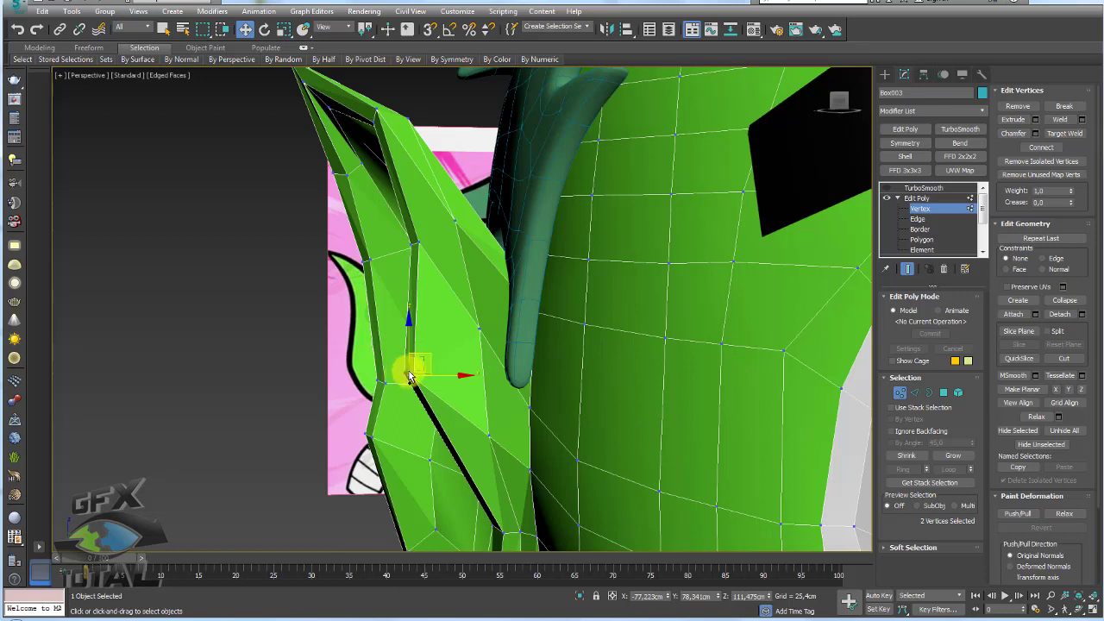
{"action": "left_click_drag", "start_coordinate": [412, 372], "coordinate": [456, 388]}
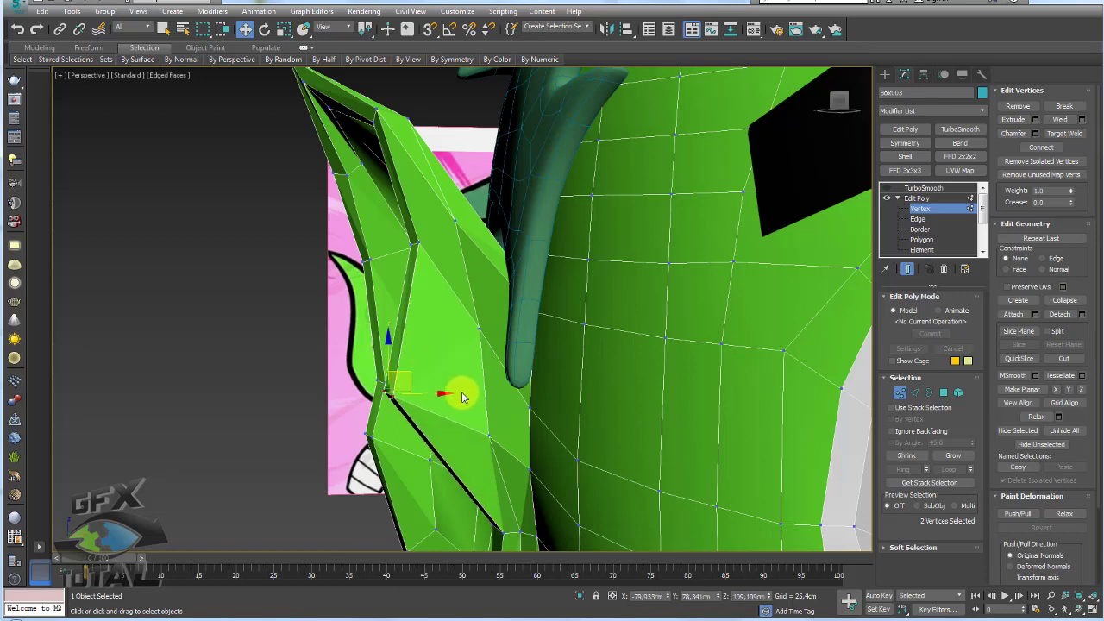
{"action": "left_click_drag", "start_coordinate": [488, 437], "coordinate": [482, 338]}
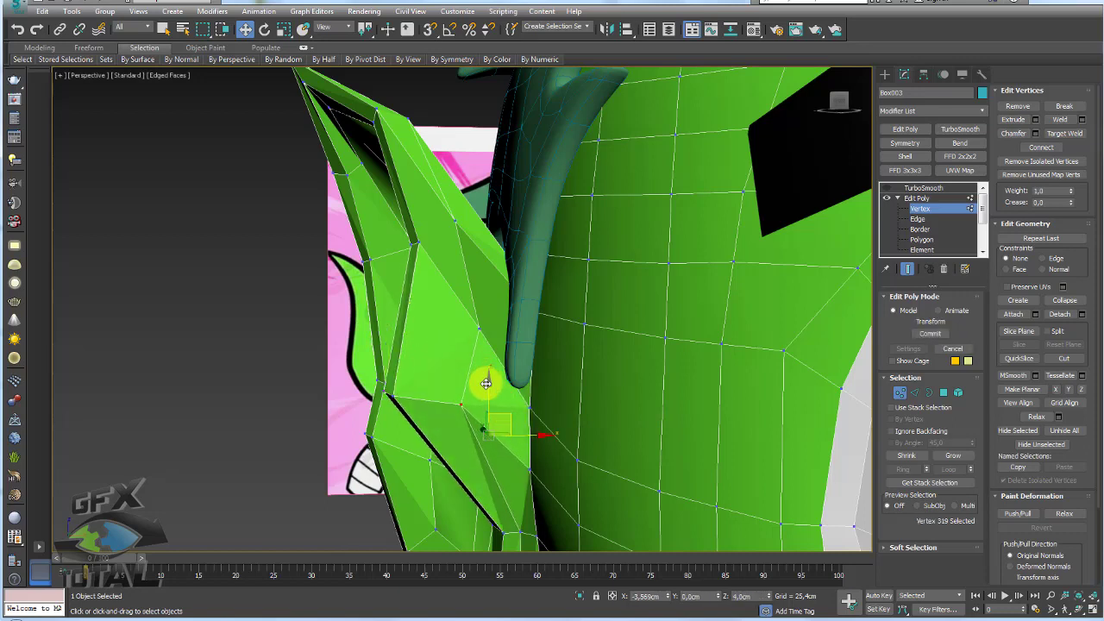
{"action": "left_click", "coordinate": [484, 275]}
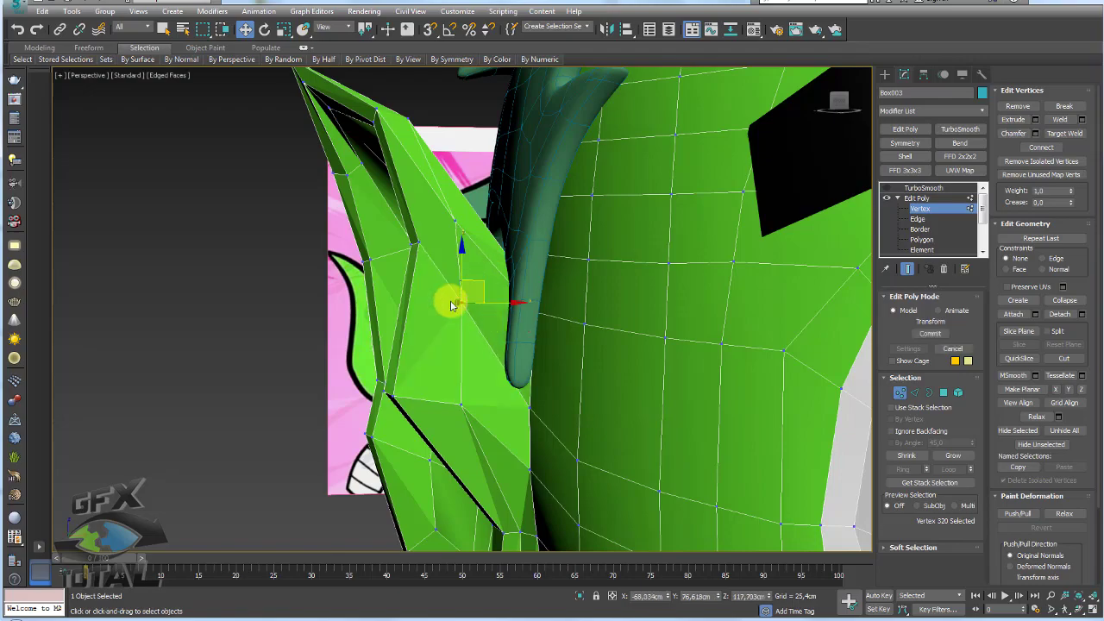
{"action": "mouse_move", "coordinate": [452, 302]}
{"action": "middle_mouse_down", "text": "alt"}
{"action": "mouse_move", "coordinate": [546, 333]}
{"action": "mouse_move", "coordinate": [429, 299]}
{"action": "mouse_move", "coordinate": [480, 298]}
{"action": "middle_mouse_up", "text": "alt"}
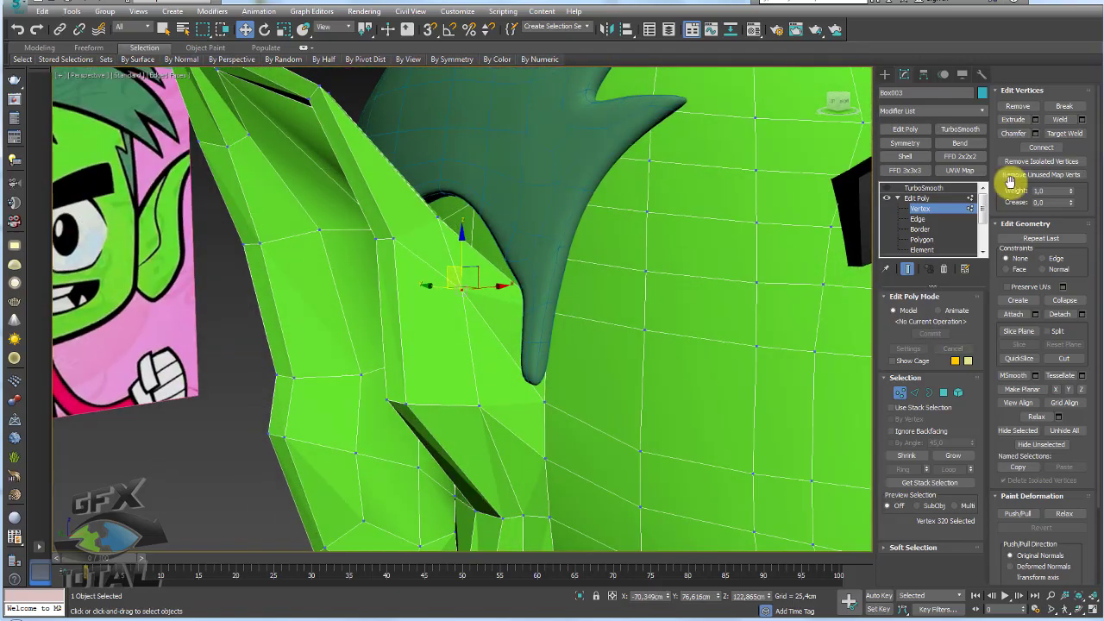
Turn TurboSmooth back on and orbit to check the smoothed ear
{"action": "left_click", "coordinate": [917, 198]}
{"action": "left_click", "coordinate": [923, 187]}
{"action": "left_click", "coordinate": [886, 187]}
{"action": "mouse_move", "coordinate": [564, 278]}
{"action": "middle_mouse_down", "text": "alt"}
{"action": "mouse_move", "coordinate": [558, 328]}
{"action": "mouse_move", "coordinate": [581, 323]}
{"action": "middle_mouse_up", "text": "alt"}
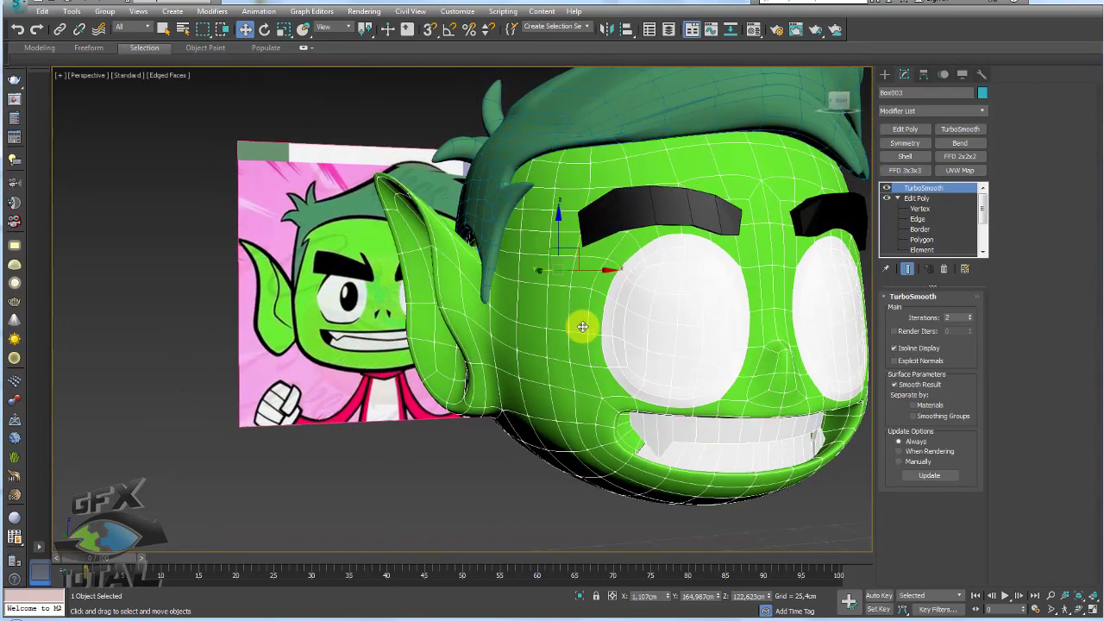
Return to the Edit Poly modifier and switch the head to Polygon sub-object level
{"action": "scroll", "coordinate": [646, 420], "scroll_direction": "down", "scroll_amount": 3}
{"action": "scroll", "coordinate": [648, 426], "scroll_direction": "up", "scroll_amount": 2}
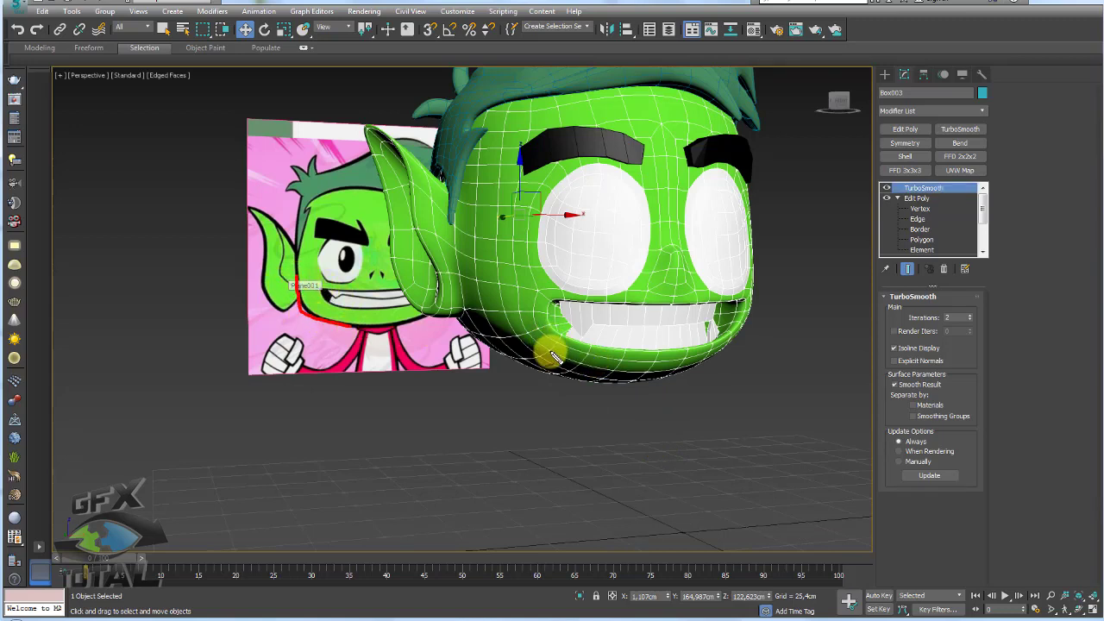
{"action": "left_click_drag", "start_coordinate": [489, 289], "coordinate": [560, 373]}
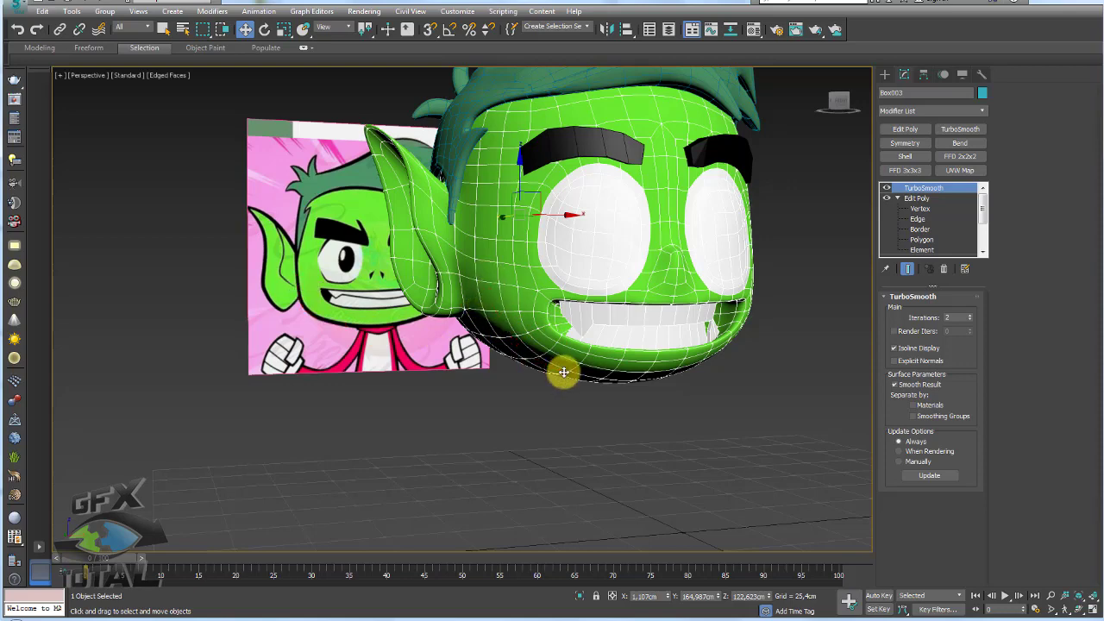
{"action": "left_click", "coordinate": [915, 198]}
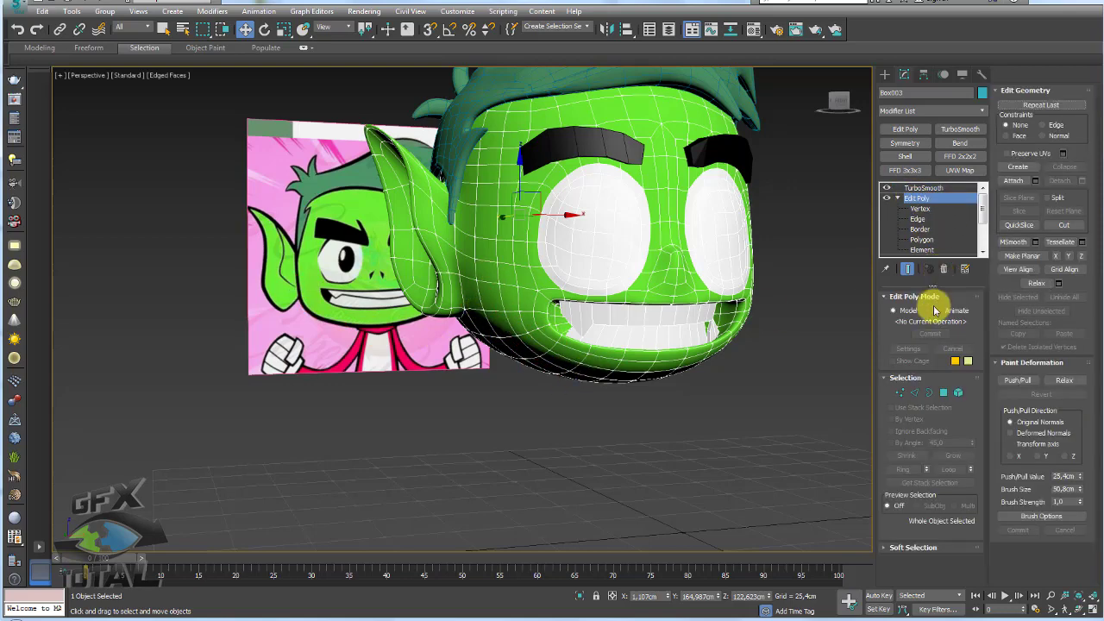
{"action": "left_click", "coordinate": [943, 392]}
Select the left mouth-corner face, then switch through edge to vertex level
{"action": "left_click", "coordinate": [503, 335]}
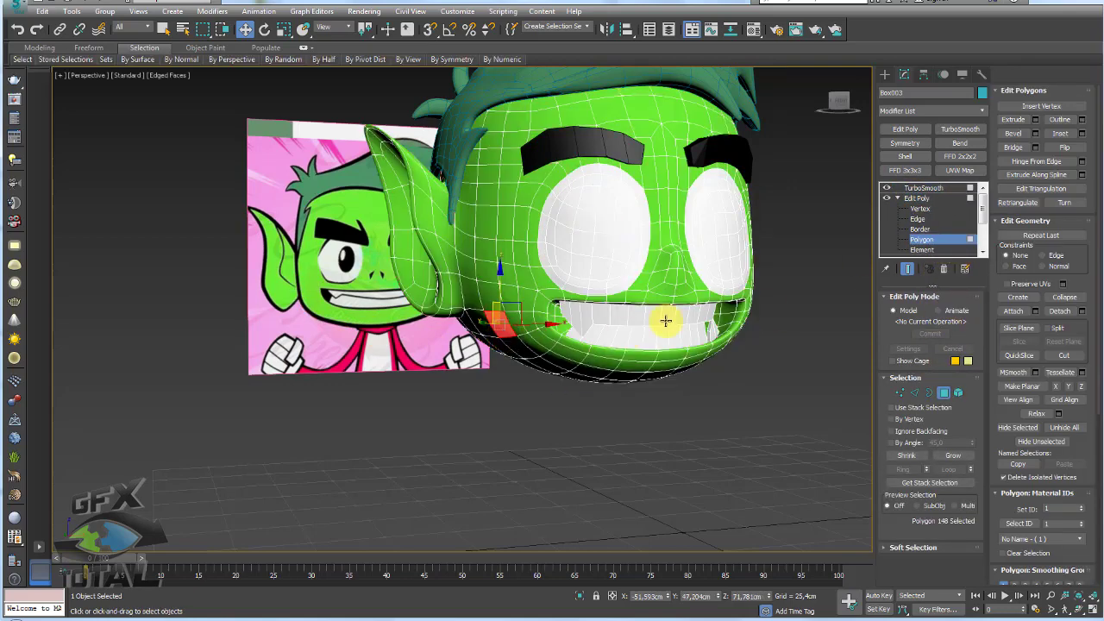
{"action": "middle_click_drag", "start_coordinate": [715, 320], "coordinate": [623, 325], "text": "alt"}
{"action": "scroll", "coordinate": [518, 339], "scroll_direction": "up", "scroll_amount": 4}
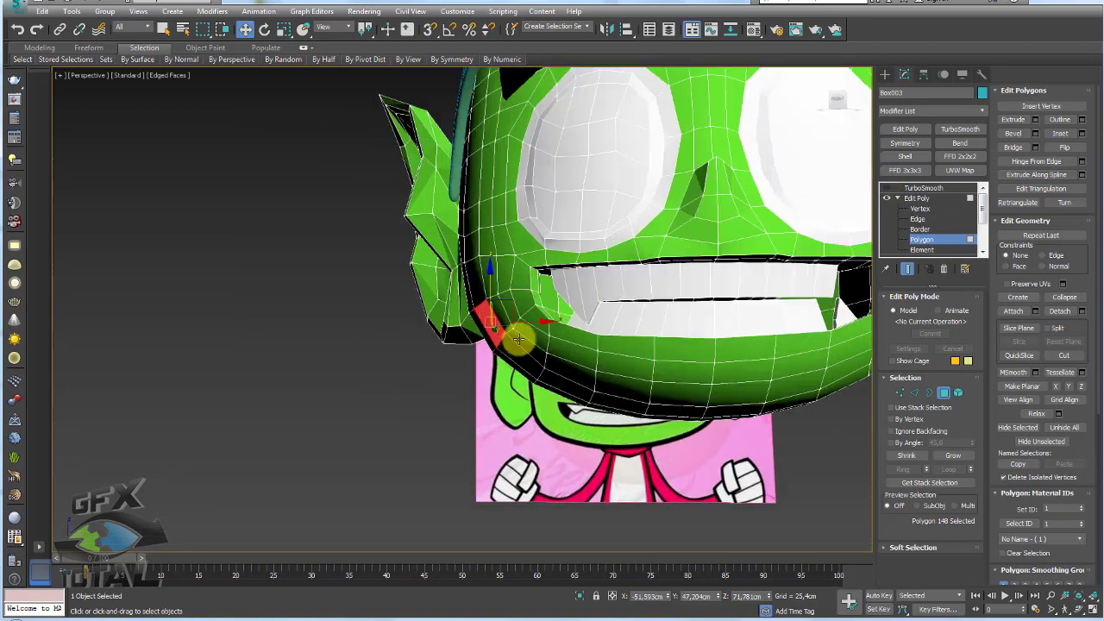
{"action": "scroll", "coordinate": [508, 346], "scroll_direction": "down", "scroll_amount": 3}
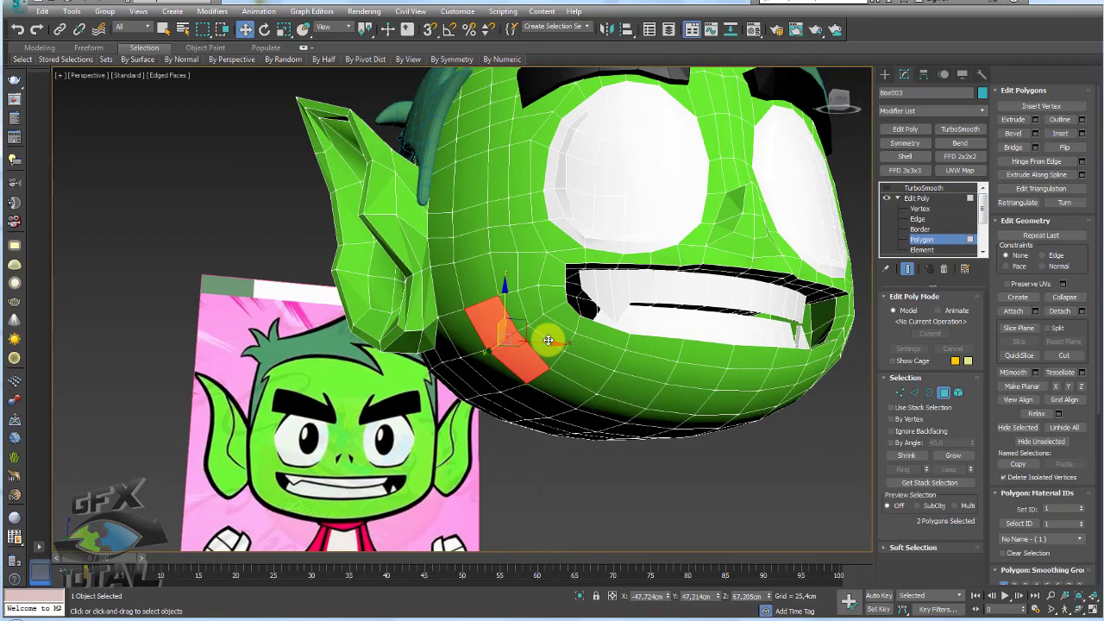
{"action": "left_click", "coordinate": [915, 392]}
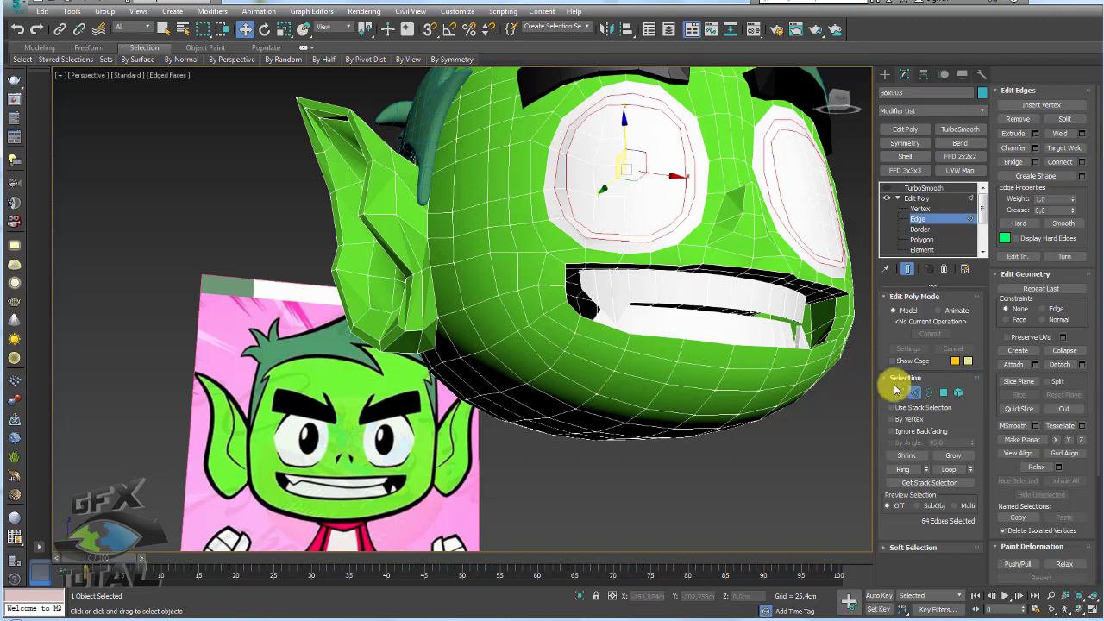
{"action": "left_click", "coordinate": [900, 392]}
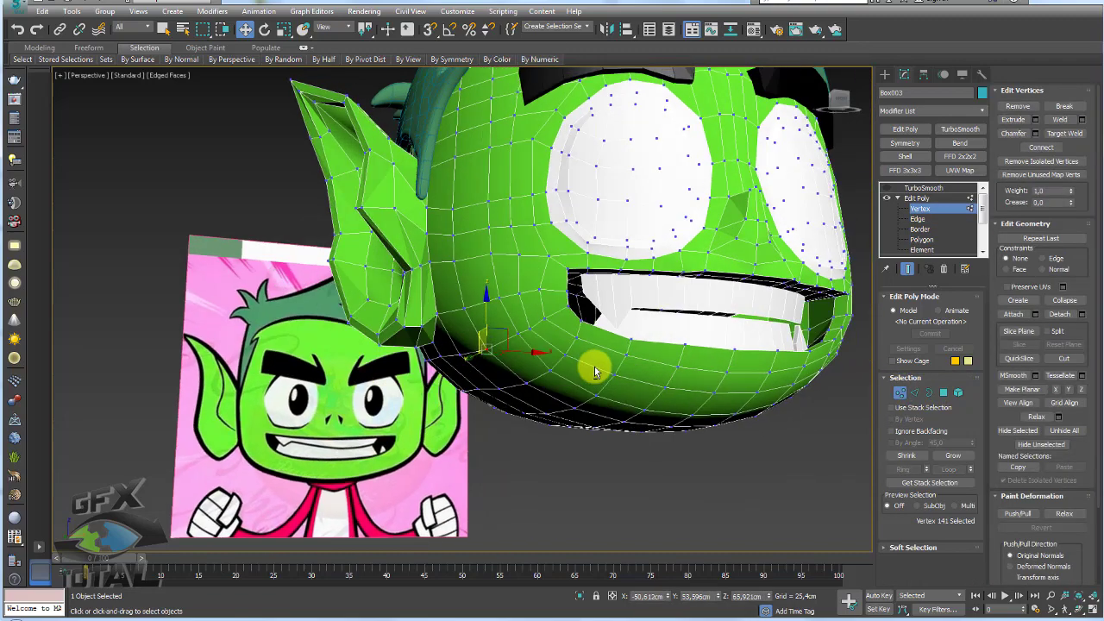
Select lower-jaw vertices, enable Soft Selection with a smaller falloff, and pull the cheek
{"action": "middle_click_drag", "start_coordinate": [594, 365], "coordinate": [604, 365], "text": "alt"}
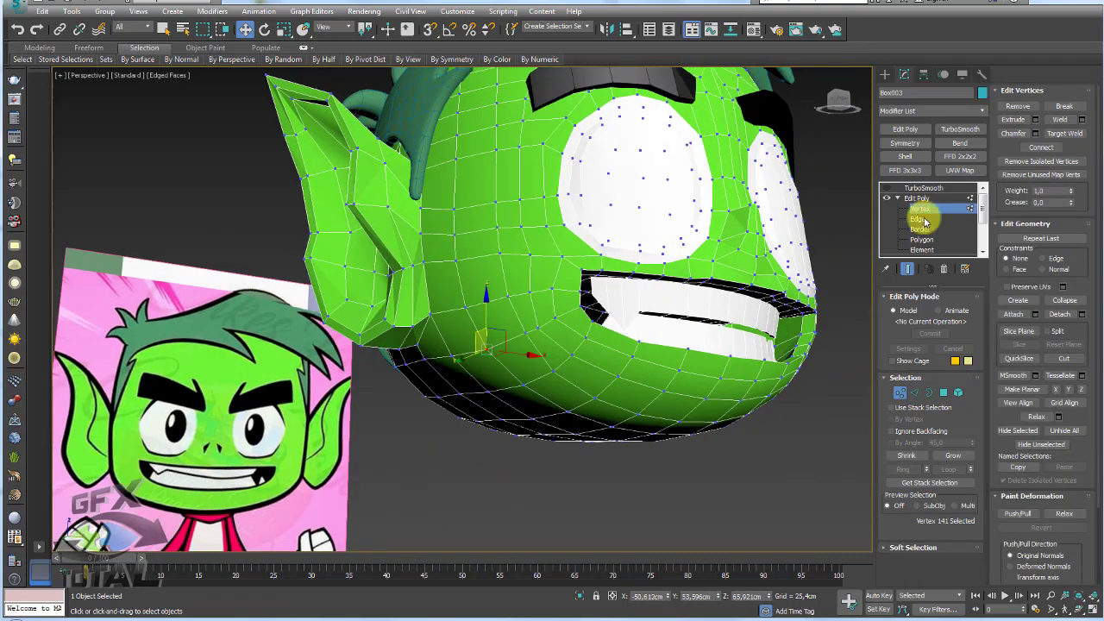
{"action": "left_click", "coordinate": [902, 547]}
{"action": "left_click", "coordinate": [1006, 106]}
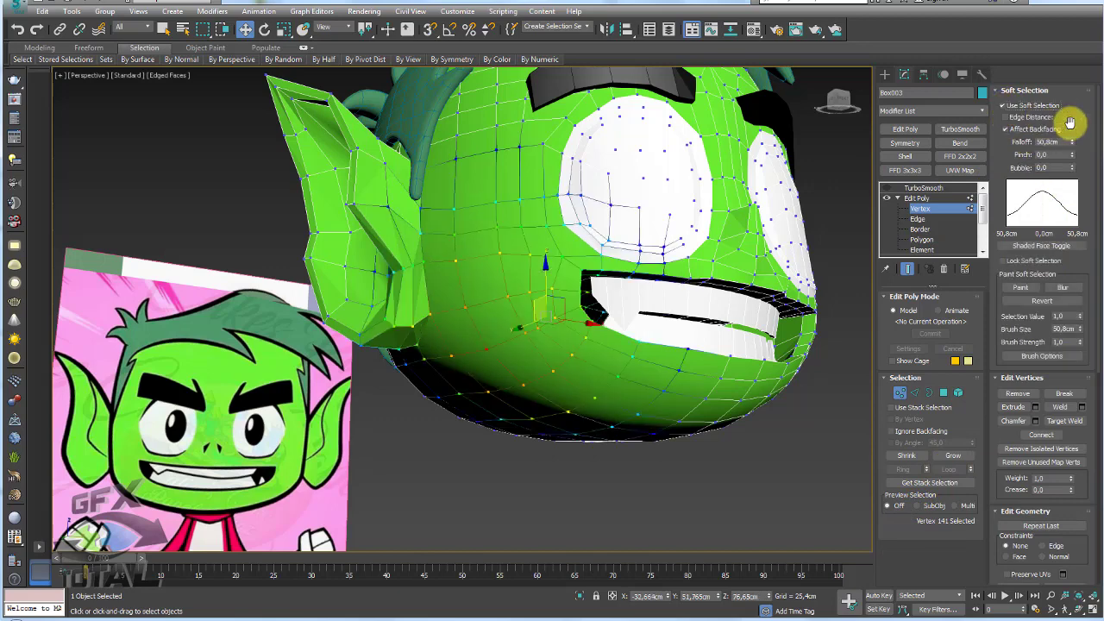
{"action": "left_click_drag", "start_coordinate": [1074, 159], "coordinate": [1063, 167]}
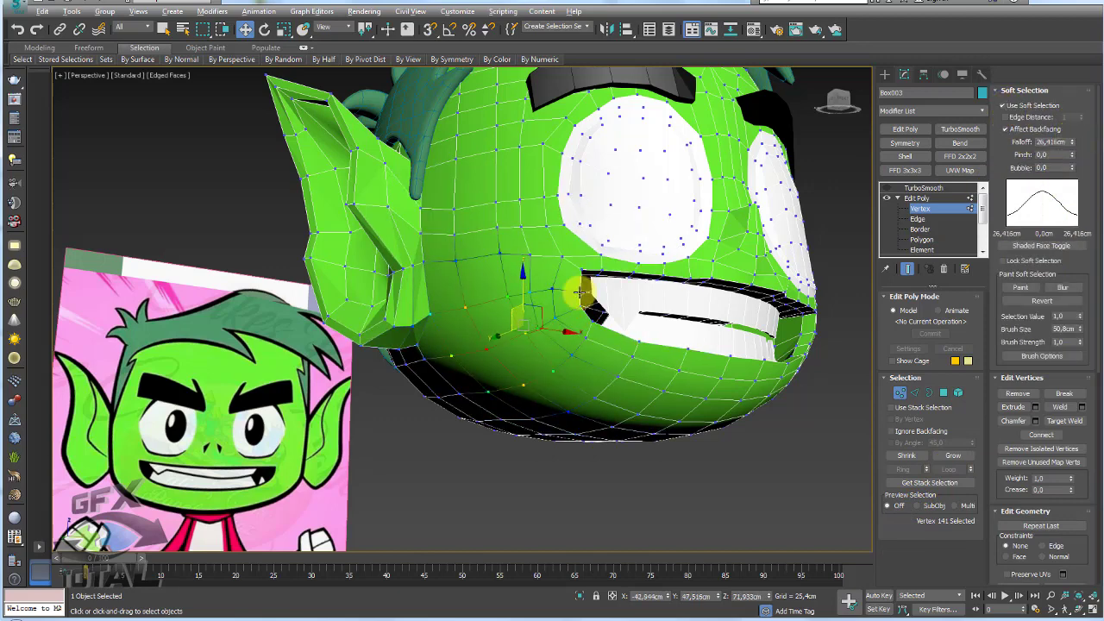
{"action": "scroll", "coordinate": [550, 312], "scroll_direction": "up", "scroll_amount": 3}
{"action": "left_click_drag", "start_coordinate": [543, 309], "coordinate": [536, 315]}
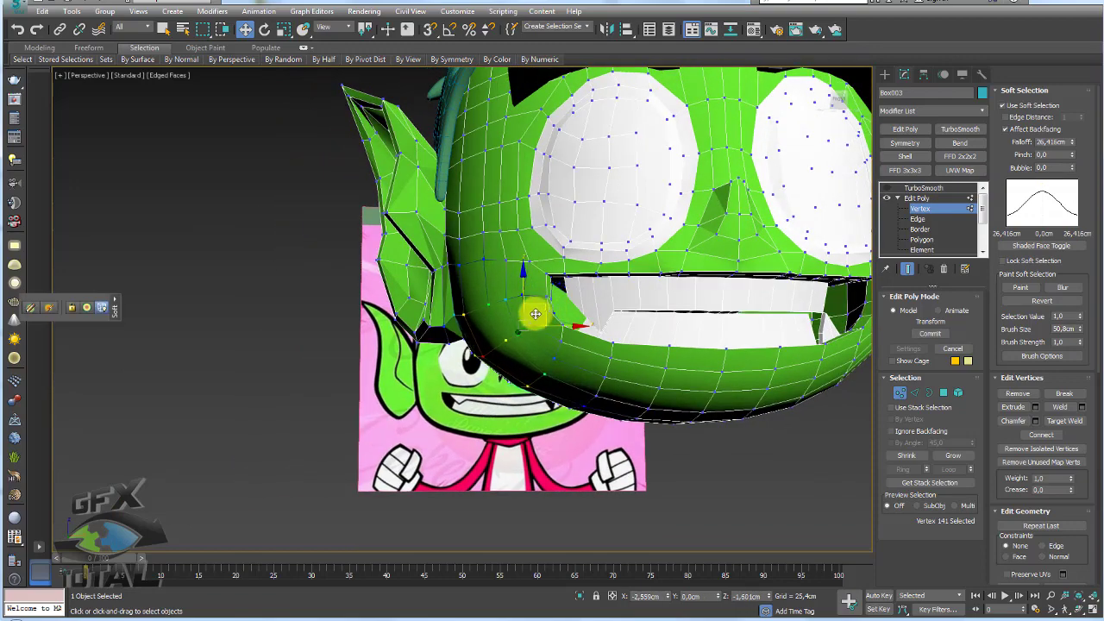
Add a vertex and shift the chin vertices left and down, then inspect from the front
{"action": "middle_click_drag", "start_coordinate": [535, 315], "coordinate": [528, 383], "text": "alt"}
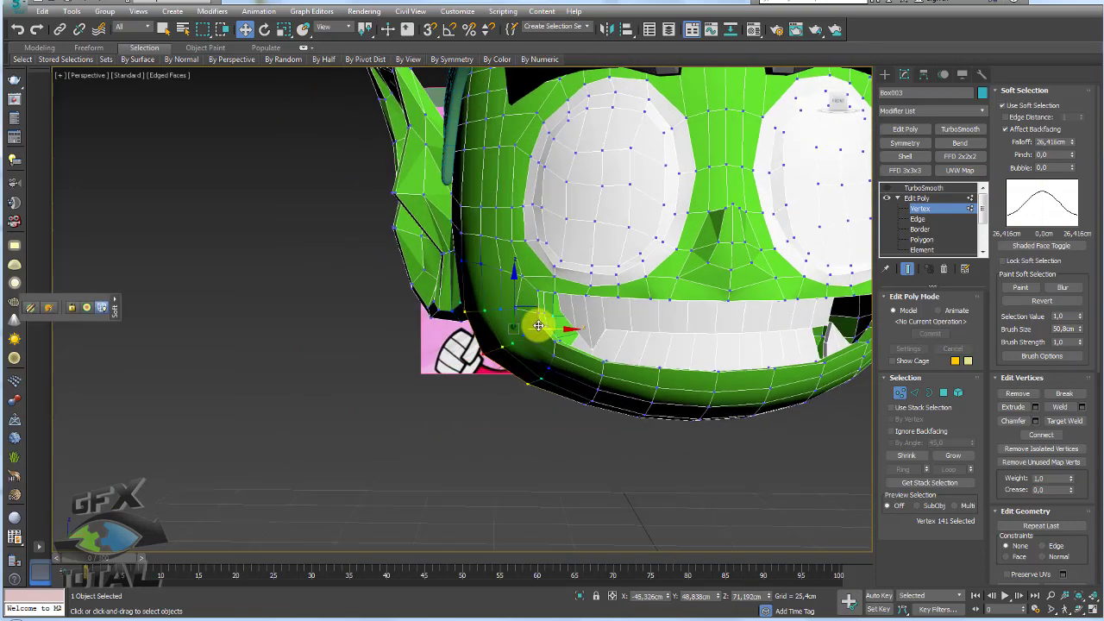
{"action": "left_click", "coordinate": [527, 386], "text": "ctrl"}
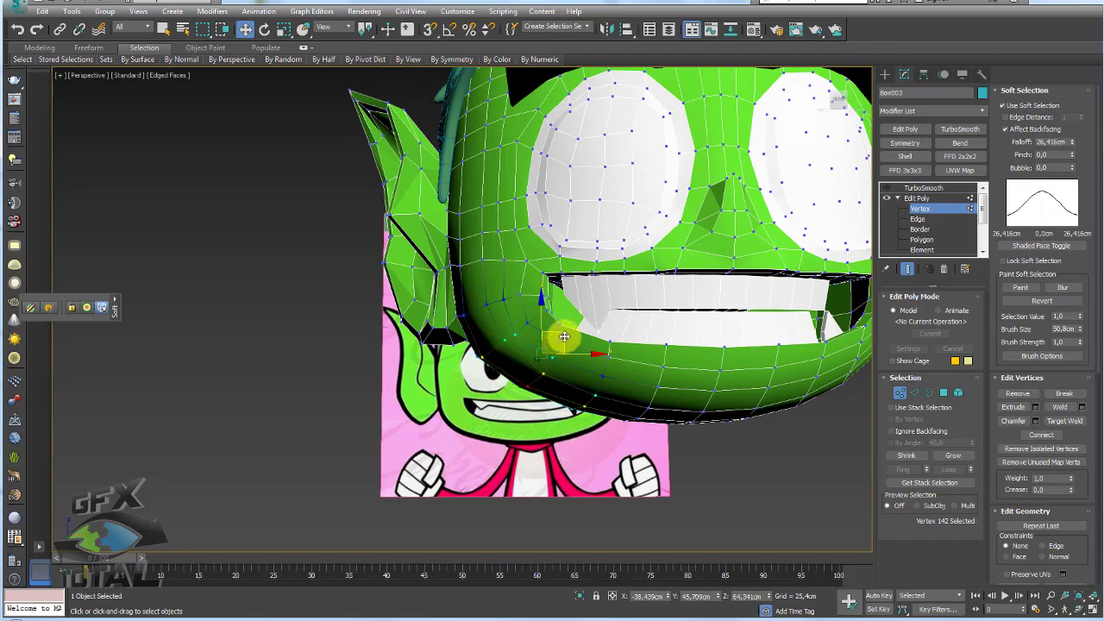
{"action": "left_click_drag", "start_coordinate": [564, 336], "coordinate": [552, 342]}
{"action": "mouse_move", "coordinate": [553, 341]}
{"action": "middle_mouse_down", "text": "alt"}
{"action": "mouse_move", "coordinate": [690, 370]}
{"action": "mouse_move", "coordinate": [501, 384]}
{"action": "middle_mouse_up", "text": "alt"}
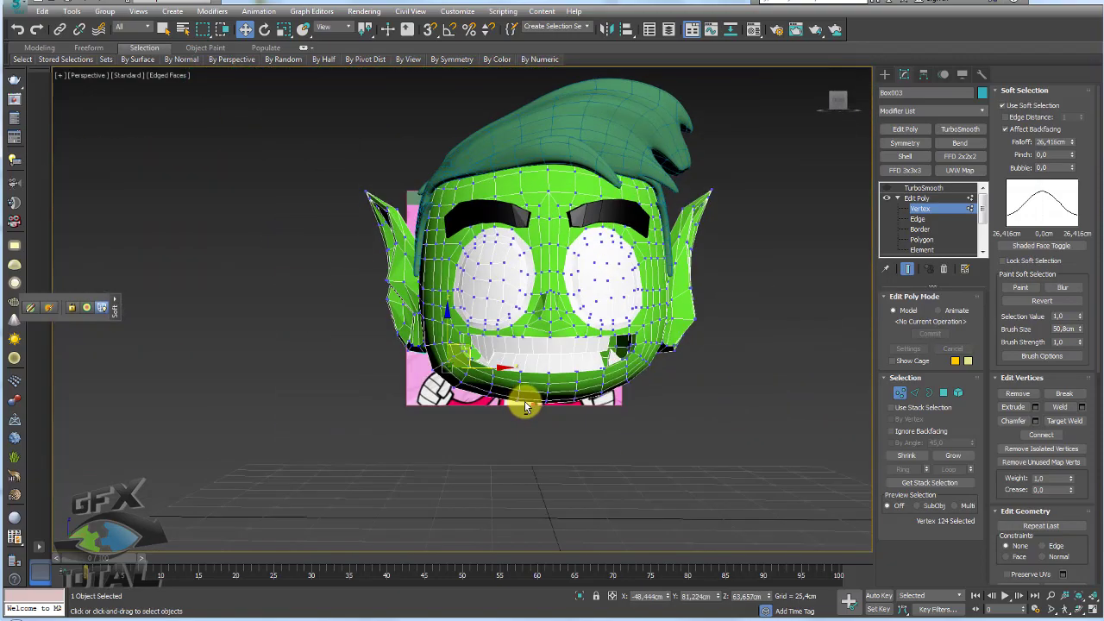
{"action": "mouse_move", "coordinate": [524, 402]}
{"action": "middle_mouse_down", "text": "alt"}
{"action": "mouse_move", "coordinate": [538, 439]}
{"action": "mouse_move", "coordinate": [499, 431]}
{"action": "middle_mouse_up", "text": "alt"}
{"action": "scroll", "coordinate": [460, 399], "scroll_direction": "up", "scroll_amount": 4}
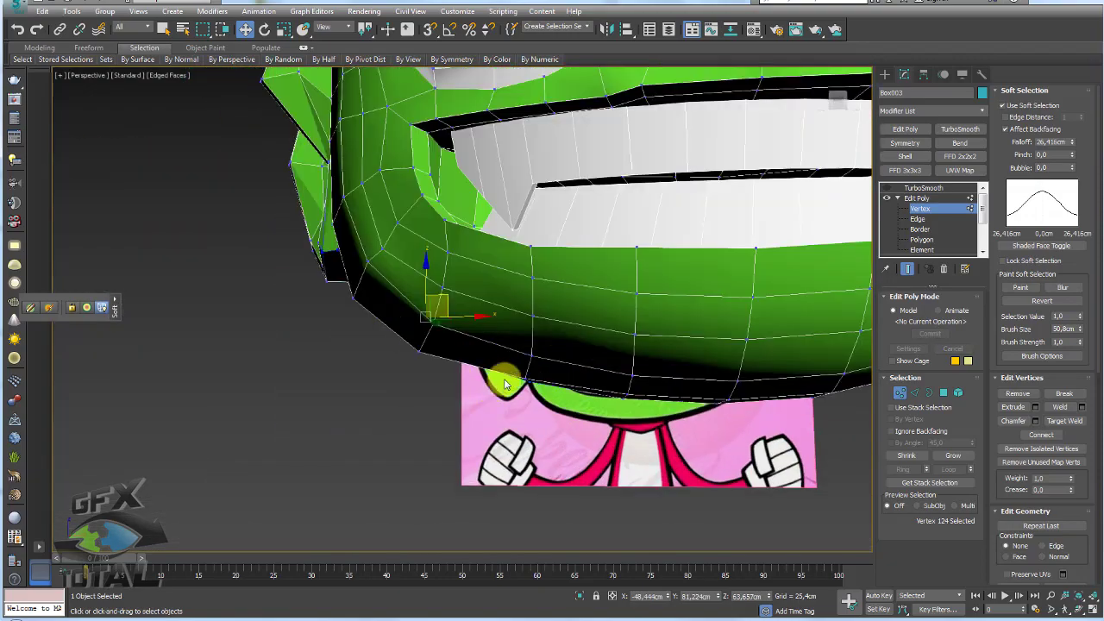
Add more chin vertices and pull them to reshape the jawline
{"action": "left_click", "coordinate": [555, 323], "text": "ctrl"}
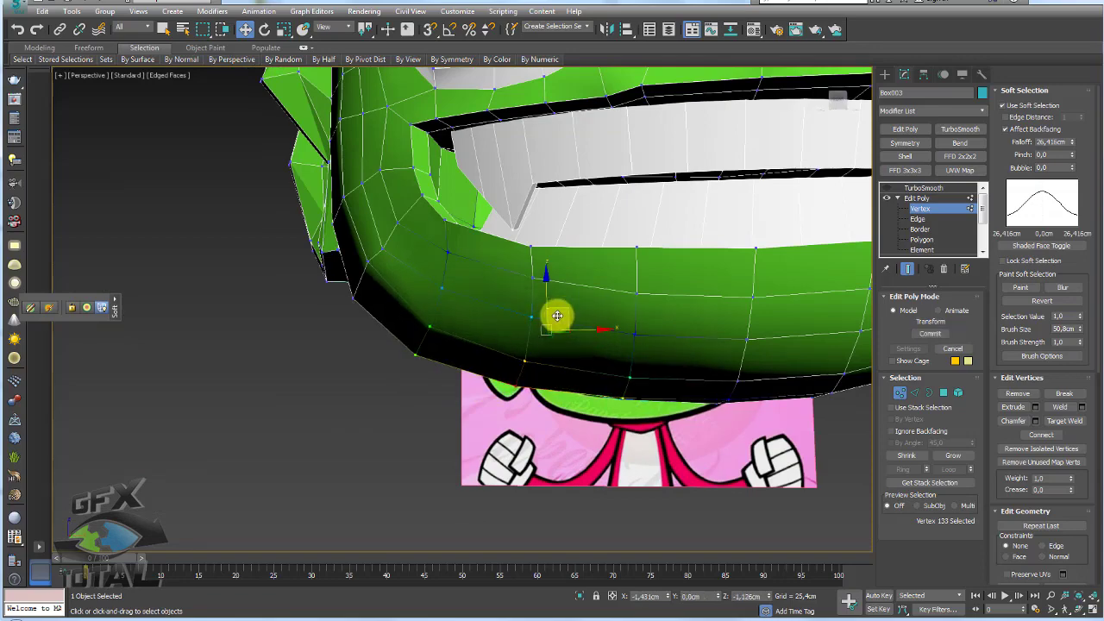
{"action": "mouse_move", "coordinate": [526, 328]}
{"action": "middle_mouse_down", "text": "alt"}
{"action": "mouse_move", "coordinate": [611, 358]}
{"action": "mouse_move", "coordinate": [608, 337]}
{"action": "middle_mouse_up", "text": "alt"}
{"action": "left_click", "coordinate": [604, 373], "text": "ctrl"}
{"action": "left_click_drag", "start_coordinate": [584, 328], "coordinate": [597, 330]}
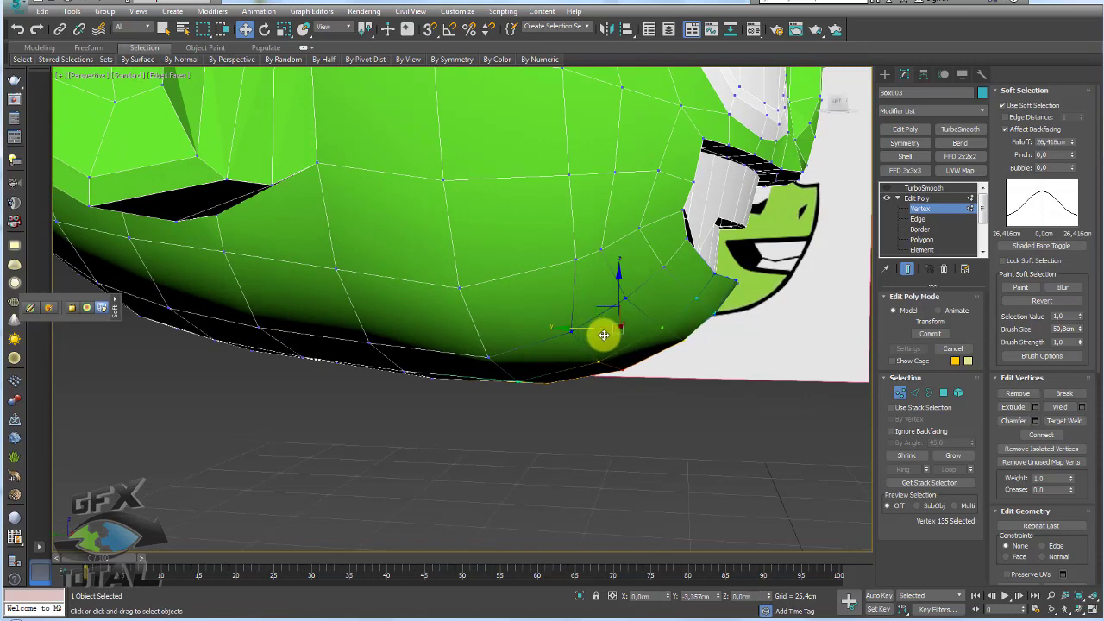
{"action": "left_click", "coordinate": [565, 324], "text": "ctrl"}
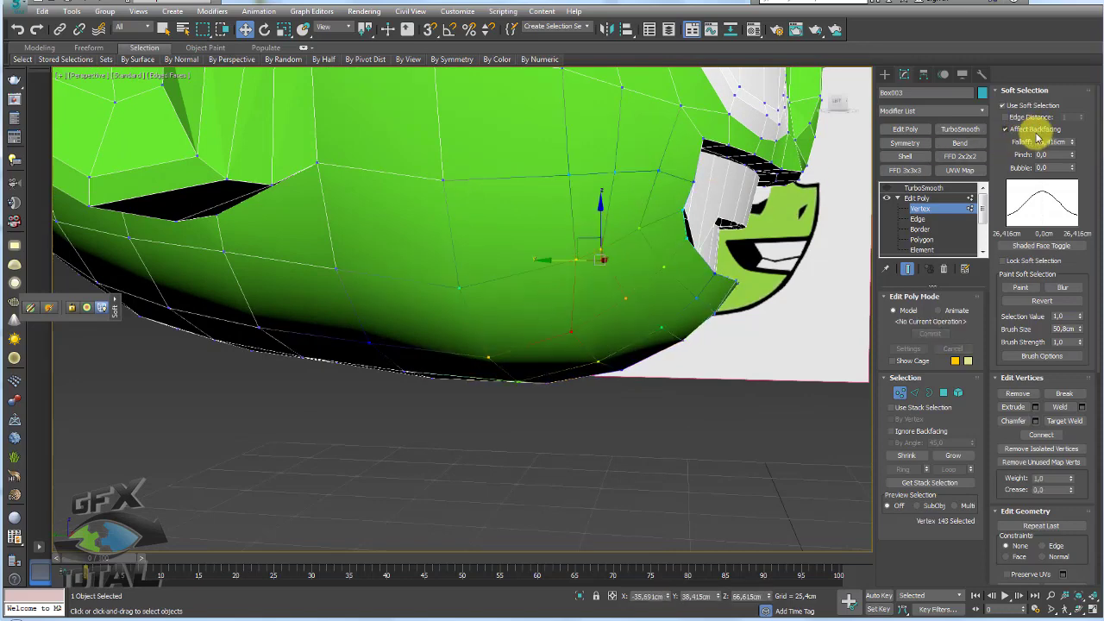
Turn off Soft Selection and reposition the remaining lower-head vertices
{"action": "left_click", "coordinate": [1004, 105]}
{"action": "mouse_move", "coordinate": [577, 254]}
{"action": "left_mouse_down"}
{"action": "mouse_move", "coordinate": [543, 313]}
{"action": "mouse_move", "coordinate": [573, 316]}
{"action": "left_mouse_up"}
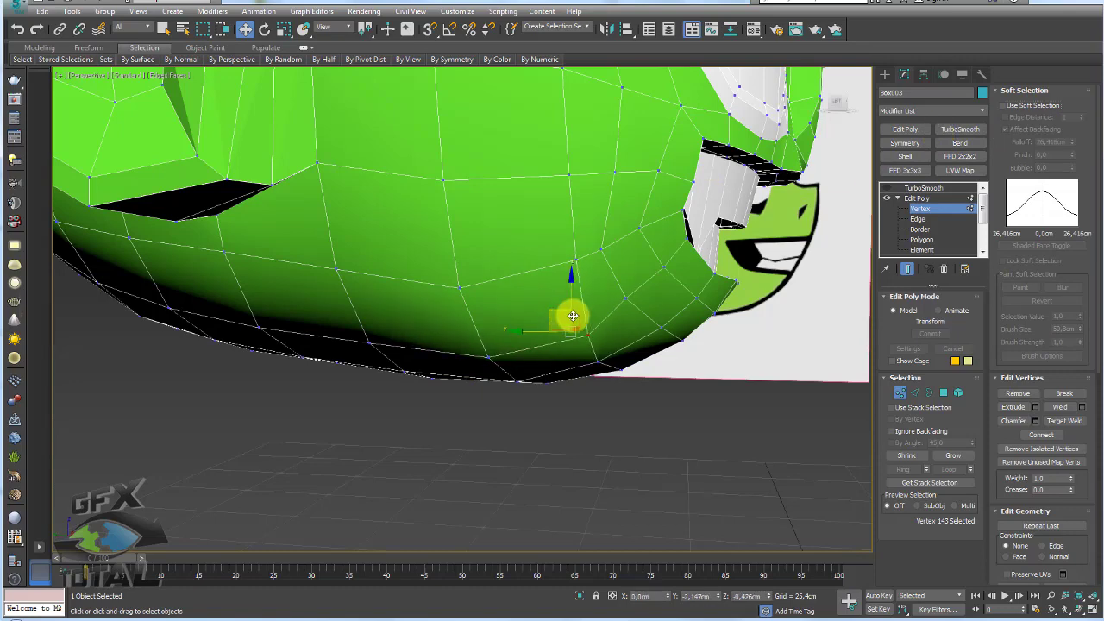
{"action": "left_click", "coordinate": [574, 255], "text": "ctrl"}
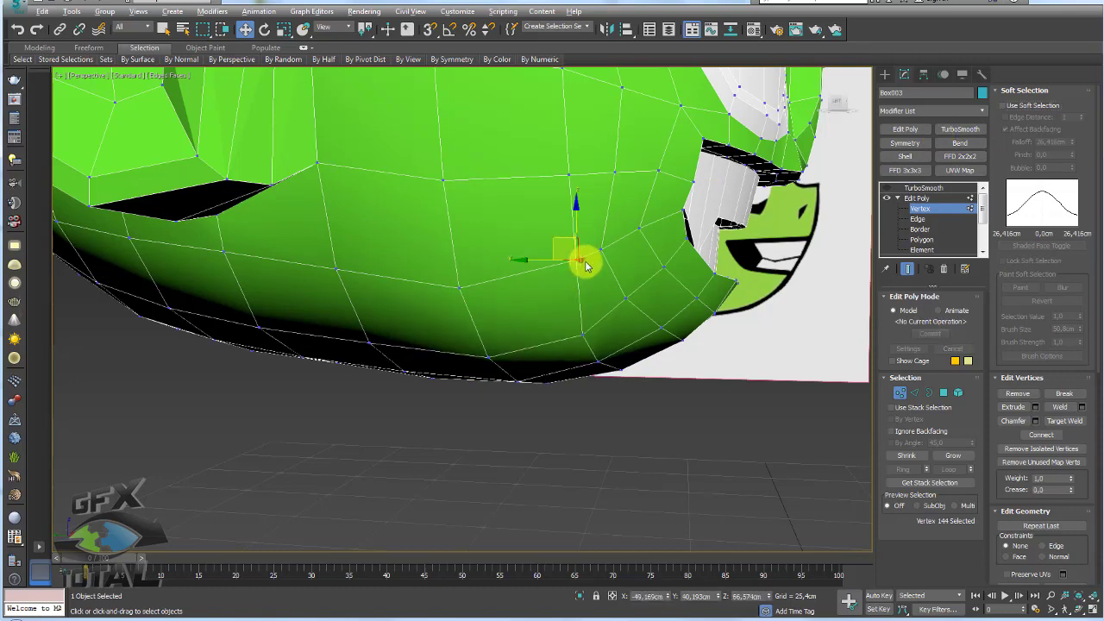
{"action": "middle_click_drag", "start_coordinate": [581, 259], "coordinate": [561, 233], "text": "alt"}
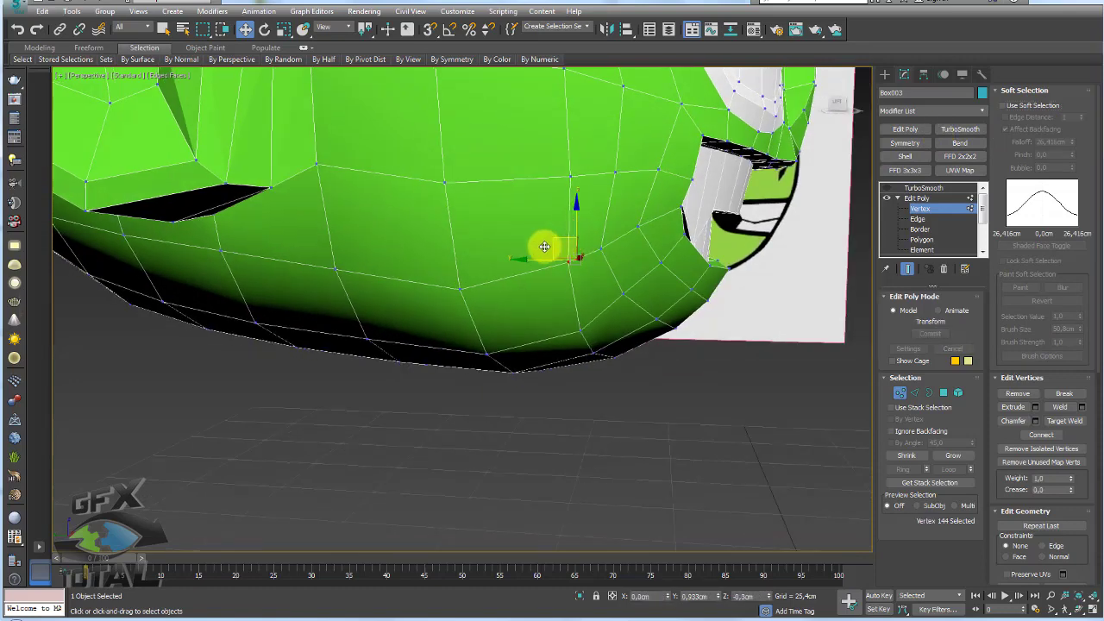
{"action": "left_click", "coordinate": [568, 176], "text": "ctrl"}
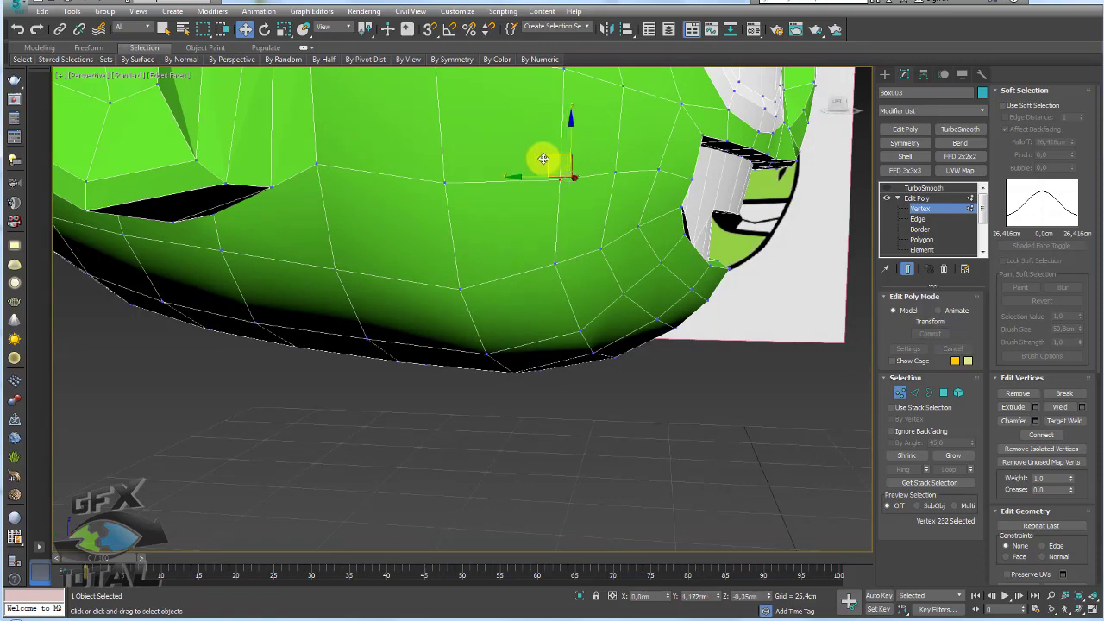
{"action": "mouse_move", "coordinate": [542, 160]}
{"action": "middle_mouse_down", "text": "alt"}
{"action": "mouse_move", "coordinate": [599, 215]}
{"action": "mouse_move", "coordinate": [572, 276]}
{"action": "mouse_move", "coordinate": [613, 308]}
{"action": "middle_mouse_up", "text": "alt"}
Exit vertex mode and add a Symmetry modifier mirroring the head across X
{"action": "key", "text": "shift+z"}
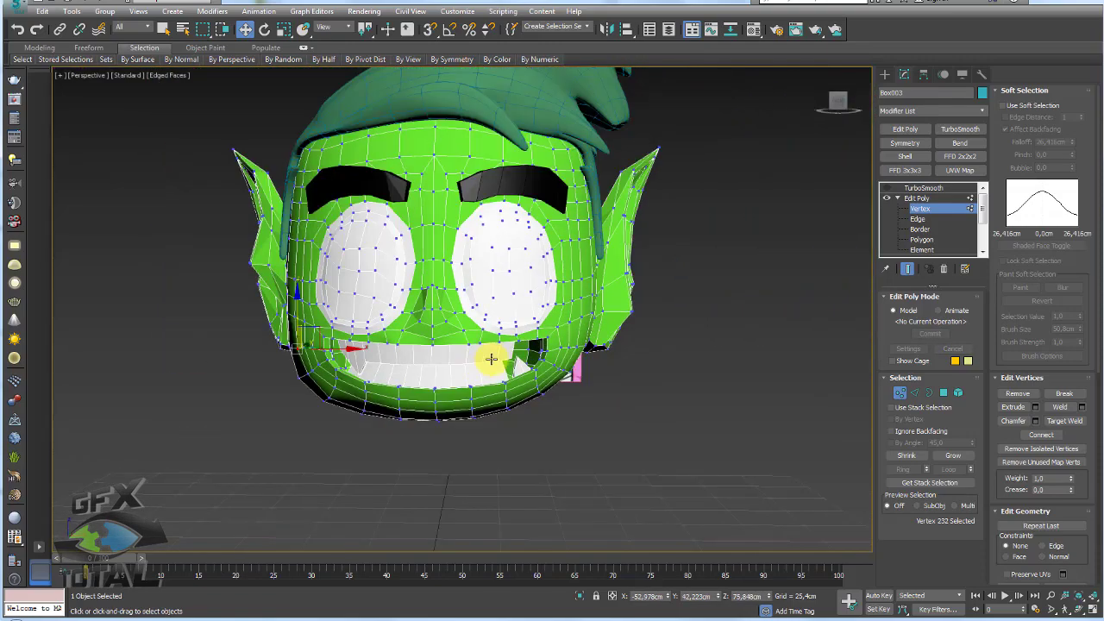
{"action": "left_click", "coordinate": [916, 197]}
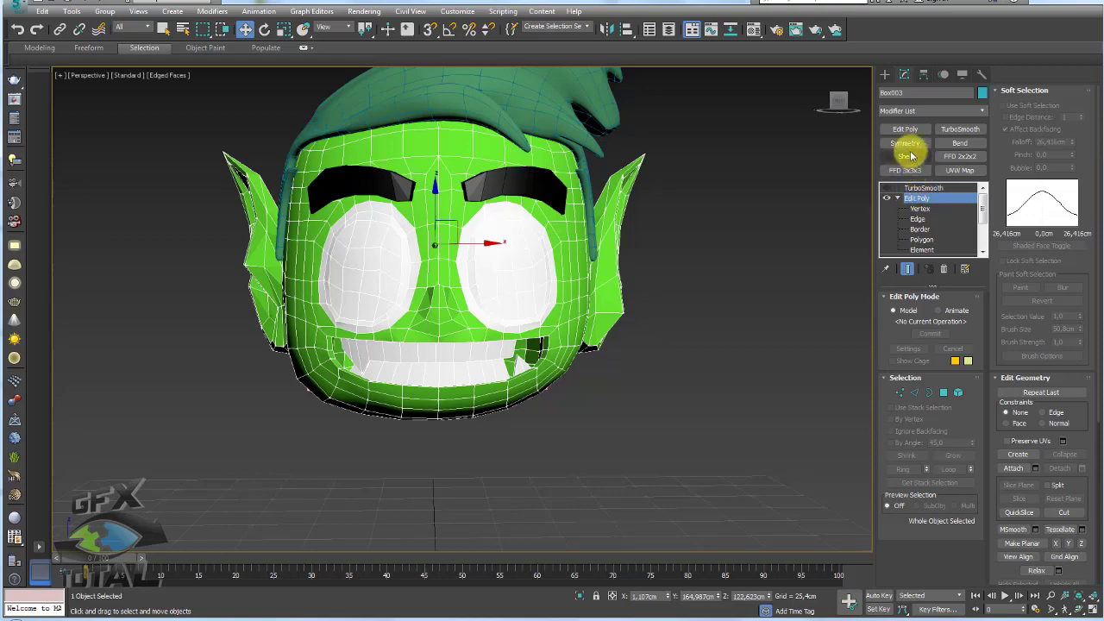
{"action": "left_click", "coordinate": [905, 147]}
{"action": "mouse_move", "coordinate": [605, 356]}
{"action": "middle_mouse_down", "text": "alt"}
{"action": "mouse_move", "coordinate": [567, 358]}
{"action": "mouse_move", "coordinate": [566, 340]}
{"action": "mouse_move", "coordinate": [591, 351]}
{"action": "mouse_move", "coordinate": [284, 349]}
{"action": "middle_mouse_up", "text": "alt"}
Compare the mirrored head to the reference, sketching red notes around jaw, ear and eyebrow
{"action": "mouse_move", "coordinate": [290, 305]}
{"action": "left_mouse_down"}
{"action": "mouse_move", "coordinate": [314, 382]}
{"action": "mouse_move", "coordinate": [414, 404]}
{"action": "left_mouse_up"}
{"action": "left_click_drag", "start_coordinate": [602, 326], "coordinate": [486, 388]}
{"action": "key", "text": "Escape"}
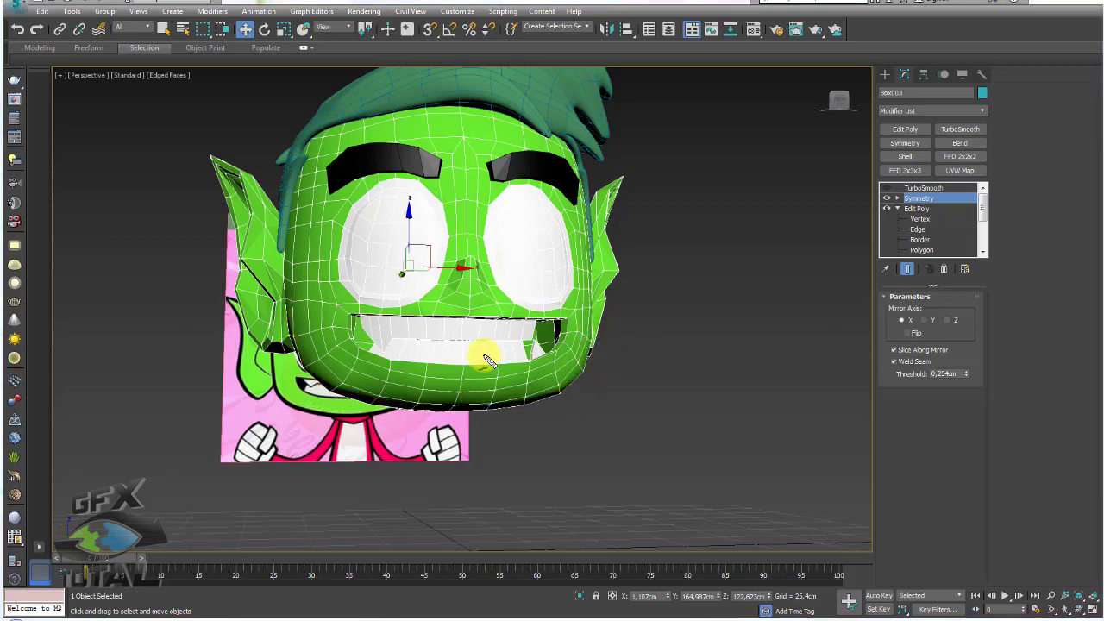
{"action": "mouse_move", "coordinate": [446, 353]}
{"action": "middle_mouse_down", "text": "alt"}
{"action": "mouse_move", "coordinate": [297, 325]}
{"action": "mouse_move", "coordinate": [253, 348]}
{"action": "mouse_move", "coordinate": [297, 346]}
{"action": "middle_mouse_up", "text": "alt"}
{"action": "mouse_move", "coordinate": [207, 358]}
{"action": "left_mouse_down"}
{"action": "mouse_move", "coordinate": [279, 203]}
{"action": "mouse_move", "coordinate": [274, 239]}
{"action": "mouse_move", "coordinate": [501, 197]}
{"action": "left_mouse_up"}
{"action": "mouse_move", "coordinate": [622, 141]}
{"action": "left_mouse_down"}
{"action": "mouse_move", "coordinate": [552, 216]}
{"action": "mouse_move", "coordinate": [648, 124]}
{"action": "left_mouse_up"}
{"action": "key", "text": "Escape"}
{"action": "mouse_move", "coordinate": [648, 124]}
{"action": "middle_mouse_down", "text": "alt"}
{"action": "mouse_move", "coordinate": [661, 271]}
{"action": "mouse_move", "coordinate": [562, 311]}
{"action": "mouse_move", "coordinate": [641, 264]}
{"action": "mouse_move", "coordinate": [685, 274]}
{"action": "mouse_move", "coordinate": [643, 266]}
{"action": "mouse_move", "coordinate": [603, 239]}
{"action": "mouse_move", "coordinate": [524, 301]}
{"action": "mouse_move", "coordinate": [277, 324]}
{"action": "middle_mouse_up", "text": "alt"}
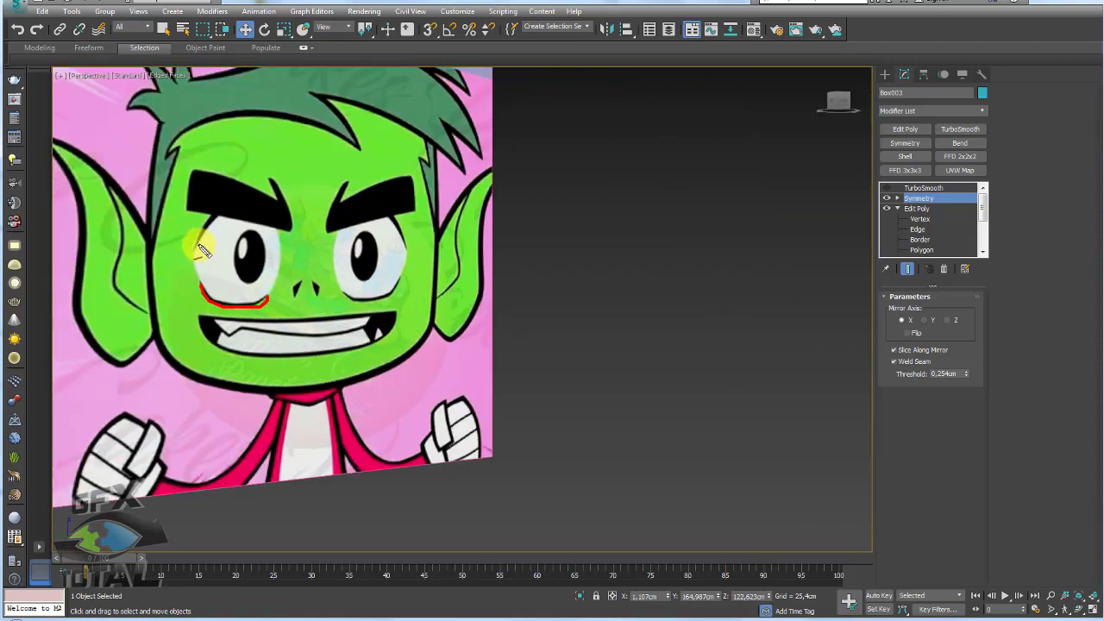
{"action": "mouse_move", "coordinate": [594, 281]}
{"action": "middle_mouse_down", "text": "alt"}
{"action": "mouse_move", "coordinate": [691, 264]}
{"action": "mouse_move", "coordinate": [572, 283]}
{"action": "mouse_move", "coordinate": [604, 276]}
{"action": "middle_mouse_up", "text": "alt"}
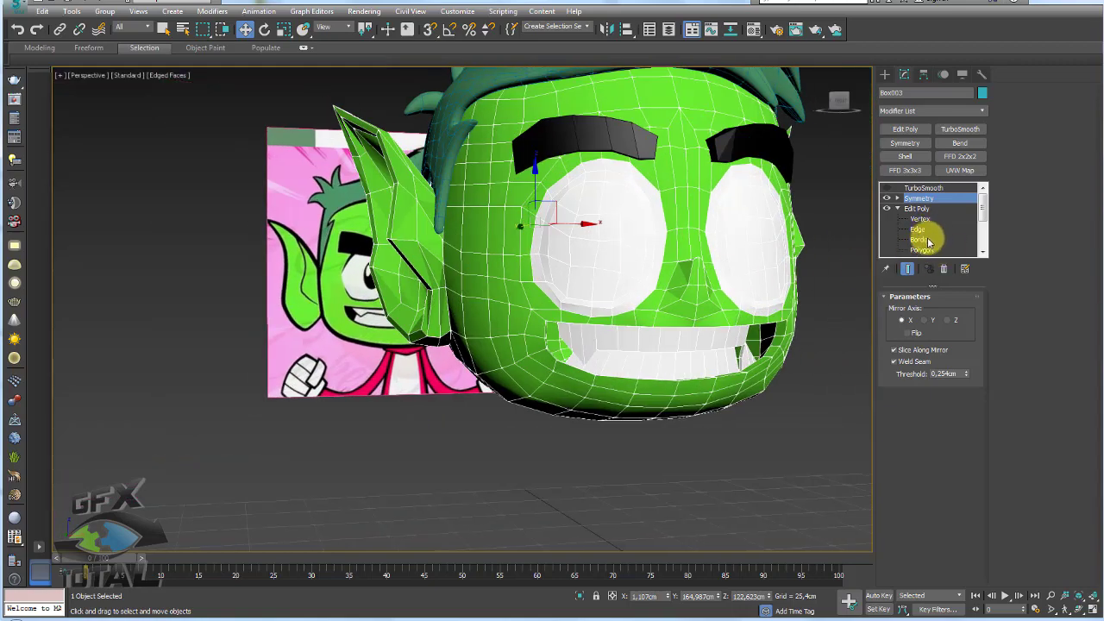
Select a strip of faces along the bottom of the eye
{"action": "left_click", "coordinate": [898, 208]}
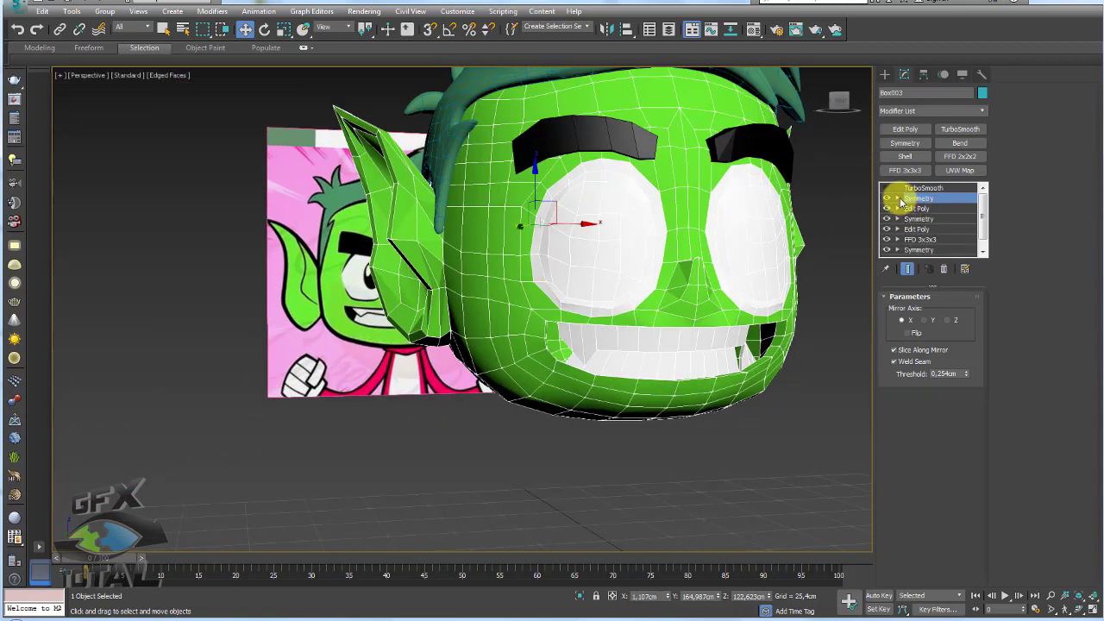
{"action": "left_click", "coordinate": [897, 209]}
{"action": "left_click", "coordinate": [561, 308]}
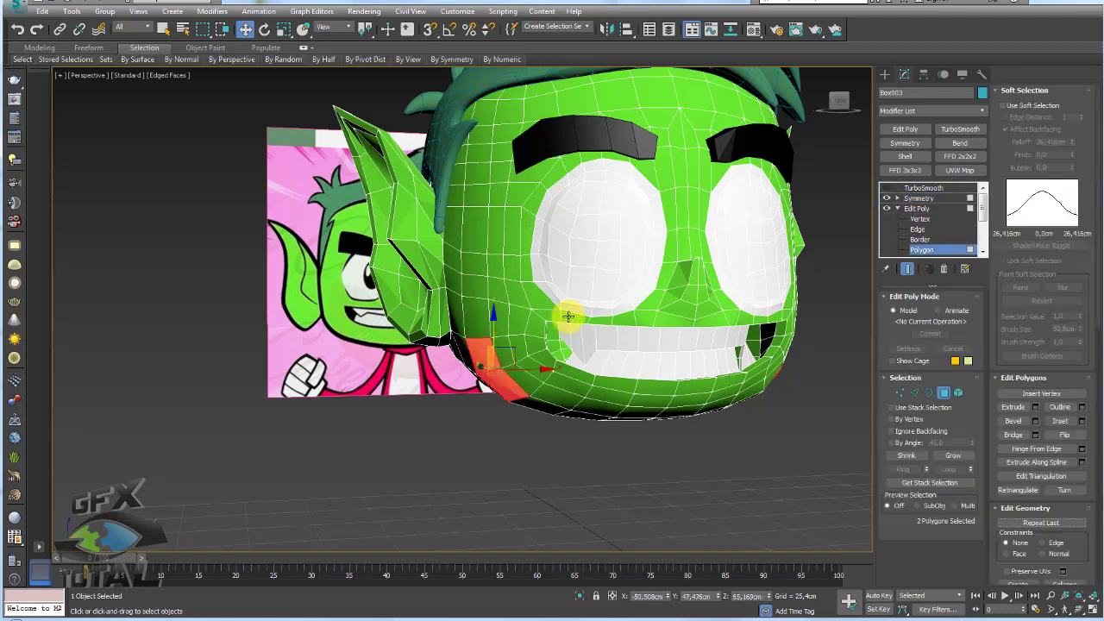
{"action": "left_click", "coordinate": [591, 308], "text": "ctrl"}
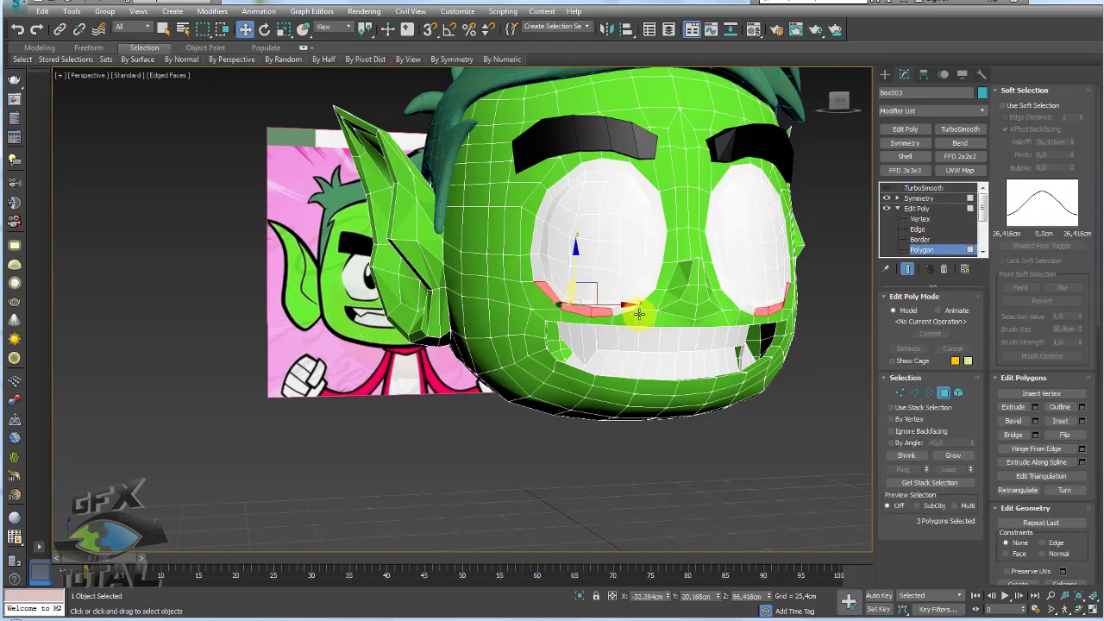
{"action": "scroll", "coordinate": [636, 313], "scroll_direction": "up", "scroll_amount": 2}
{"action": "left_click", "coordinate": [634, 302], "text": "ctrl"}
{"action": "left_click", "coordinate": [643, 295], "text": "ctrl"}
{"action": "scroll", "coordinate": [673, 307], "scroll_direction": "up", "scroll_amount": 1}
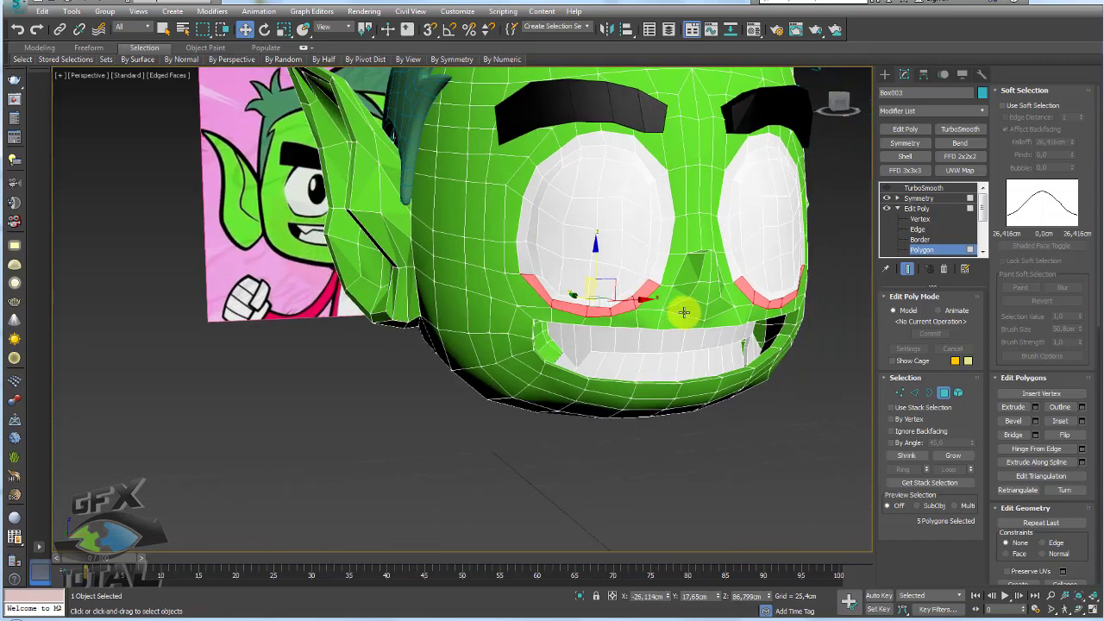
{"action": "scroll", "coordinate": [725, 324], "scroll_direction": "up", "scroll_amount": 1}
Extrude the selected strip outward by 1.555cm
{"action": "left_click", "coordinate": [1035, 407]}
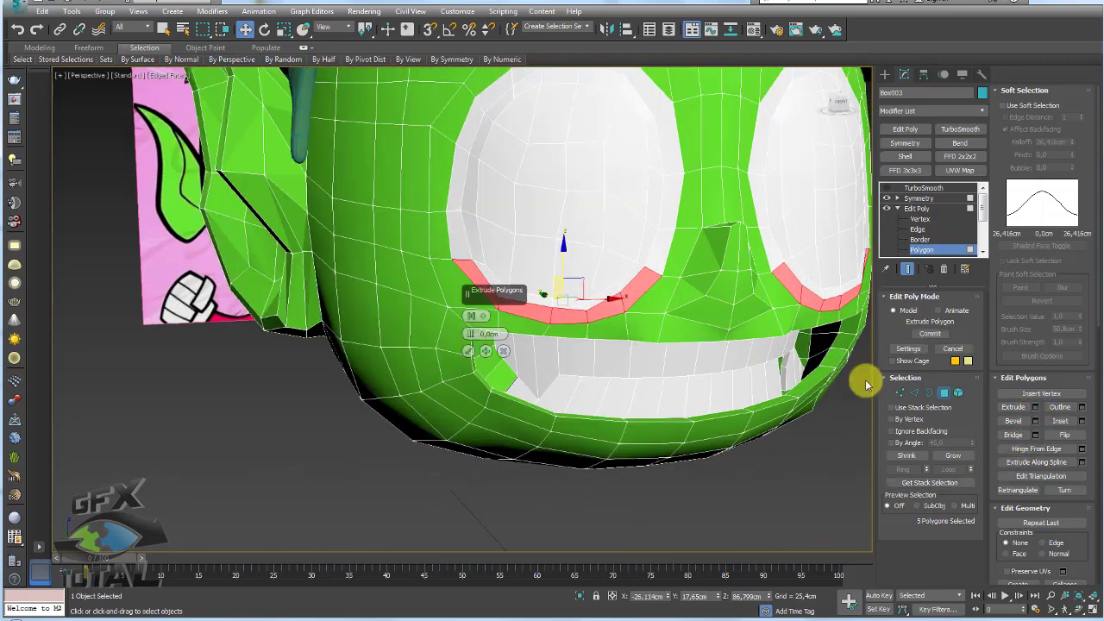
{"action": "middle_click_drag", "start_coordinate": [863, 378], "coordinate": [477, 342], "text": "alt"}
{"action": "left_click_drag", "start_coordinate": [470, 334], "coordinate": [474, 332]}
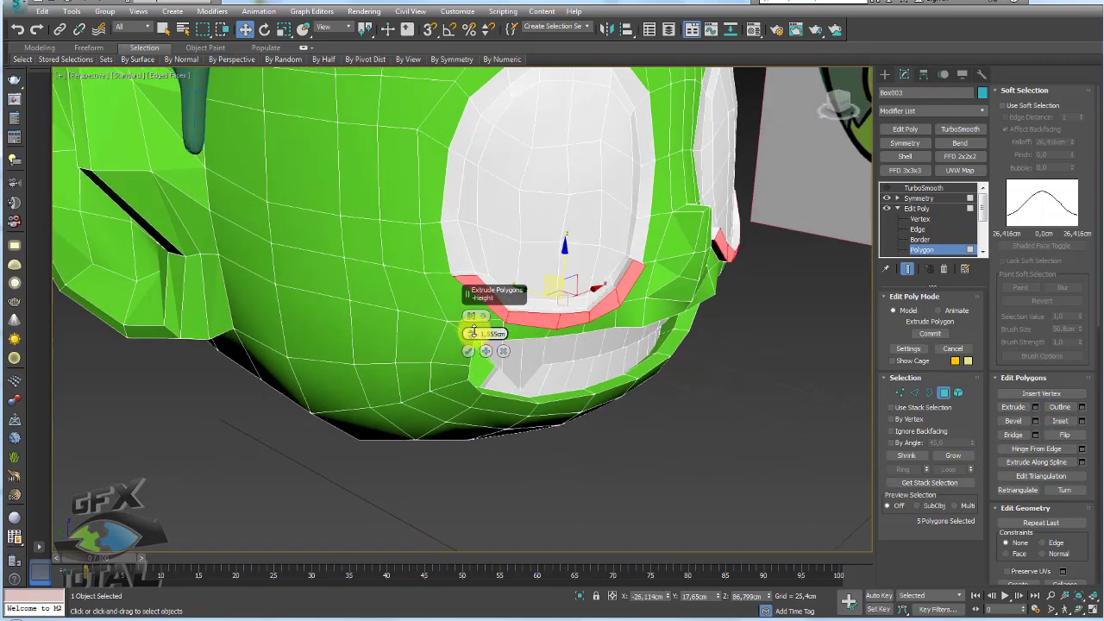
{"action": "left_click", "coordinate": [468, 351]}
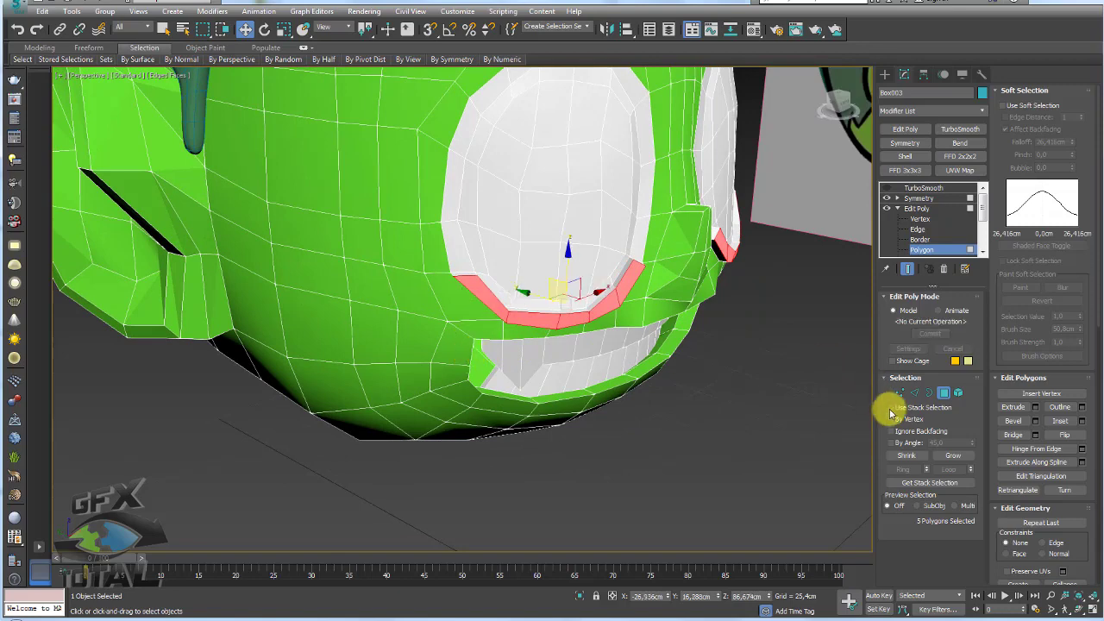
Move the edge at the eye corner down and check it from the side
{"action": "left_click", "coordinate": [915, 393]}
{"action": "scroll", "coordinate": [492, 296], "scroll_direction": "up", "scroll_amount": 2}
{"action": "left_click", "coordinate": [516, 290]}
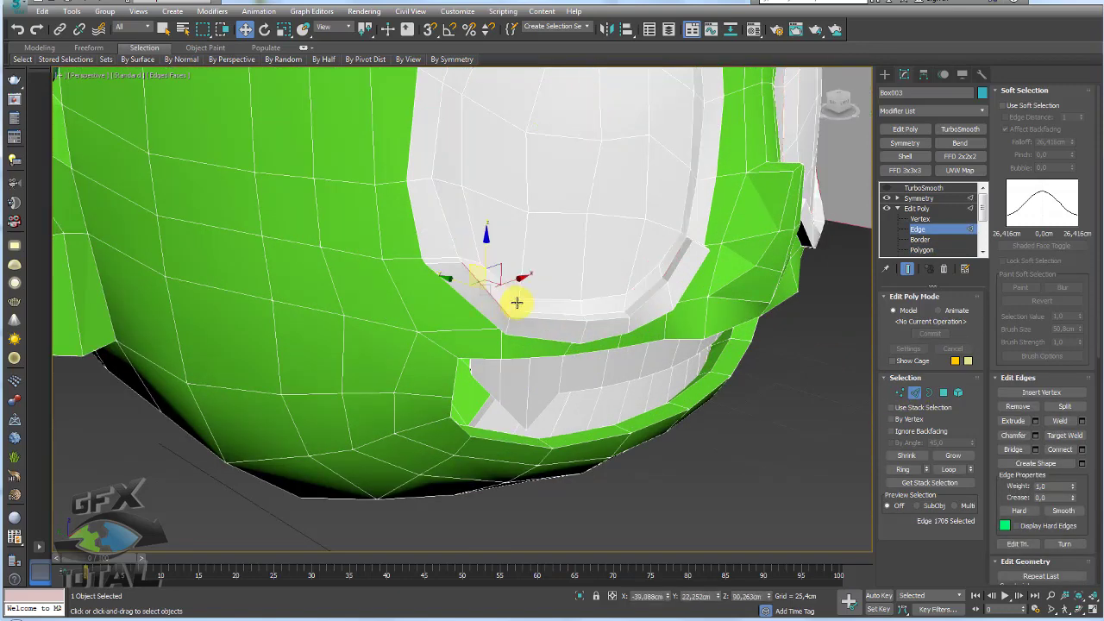
{"action": "scroll", "coordinate": [500, 271], "scroll_direction": "up", "scroll_amount": 2}
{"action": "left_click_drag", "start_coordinate": [493, 272], "coordinate": [491, 299]}
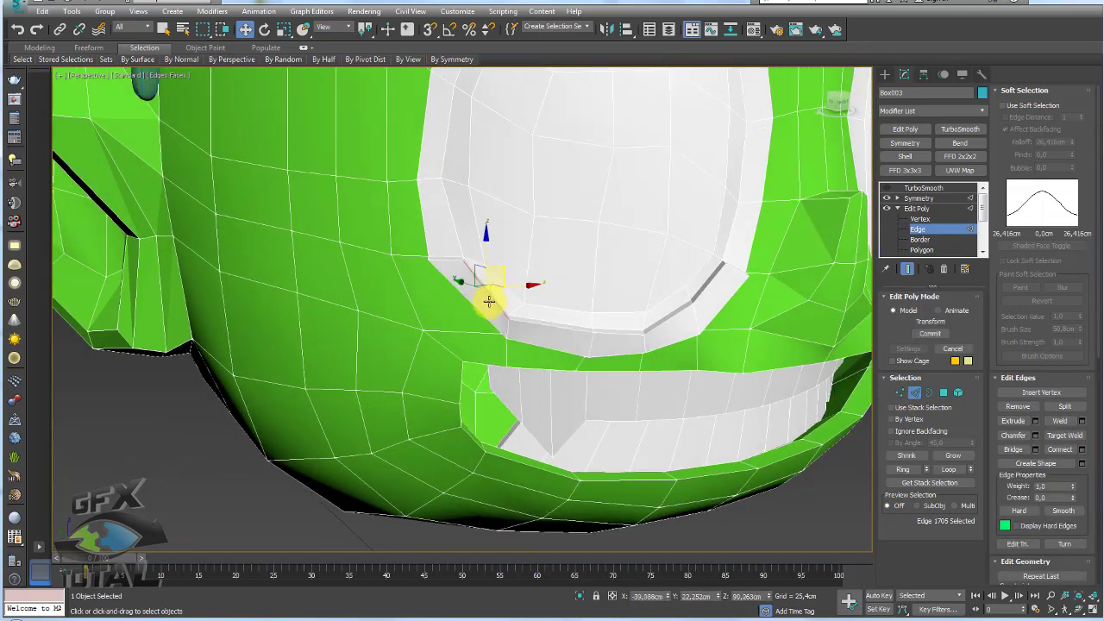
{"action": "middle_click_drag", "start_coordinate": [490, 299], "coordinate": [557, 318], "text": "alt"}
{"action": "middle_click_drag", "start_coordinate": [631, 365], "coordinate": [565, 341], "text": "alt"}
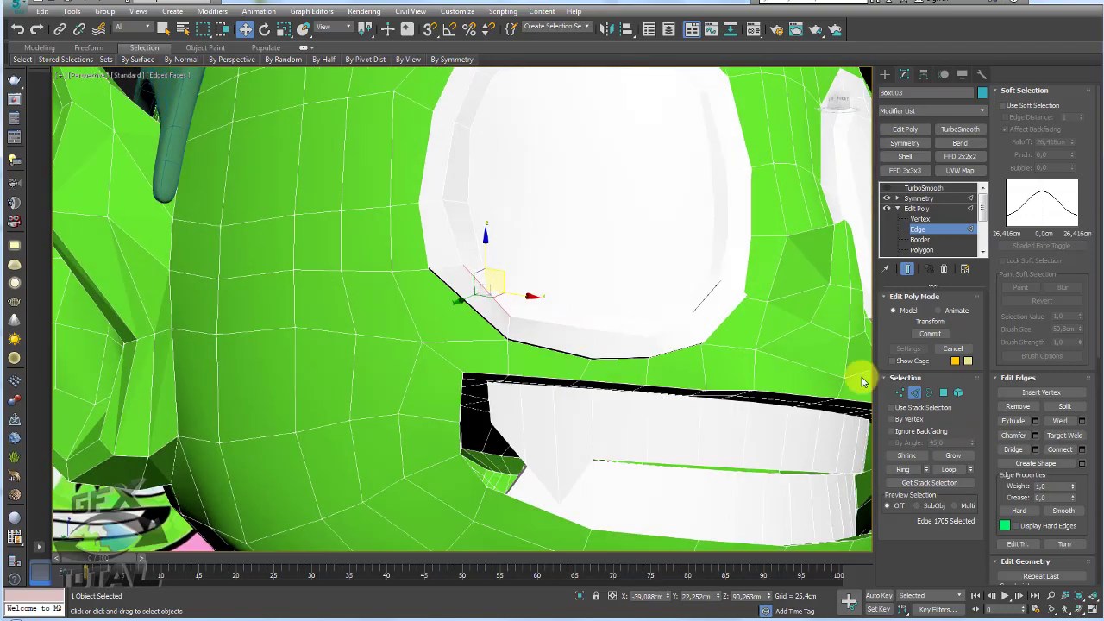
Check the eye's lower-corner vertex, then grow the face selection along the eye bottom
{"action": "left_click", "coordinate": [902, 394]}
{"action": "scroll", "coordinate": [505, 310], "scroll_direction": "up", "scroll_amount": 2}
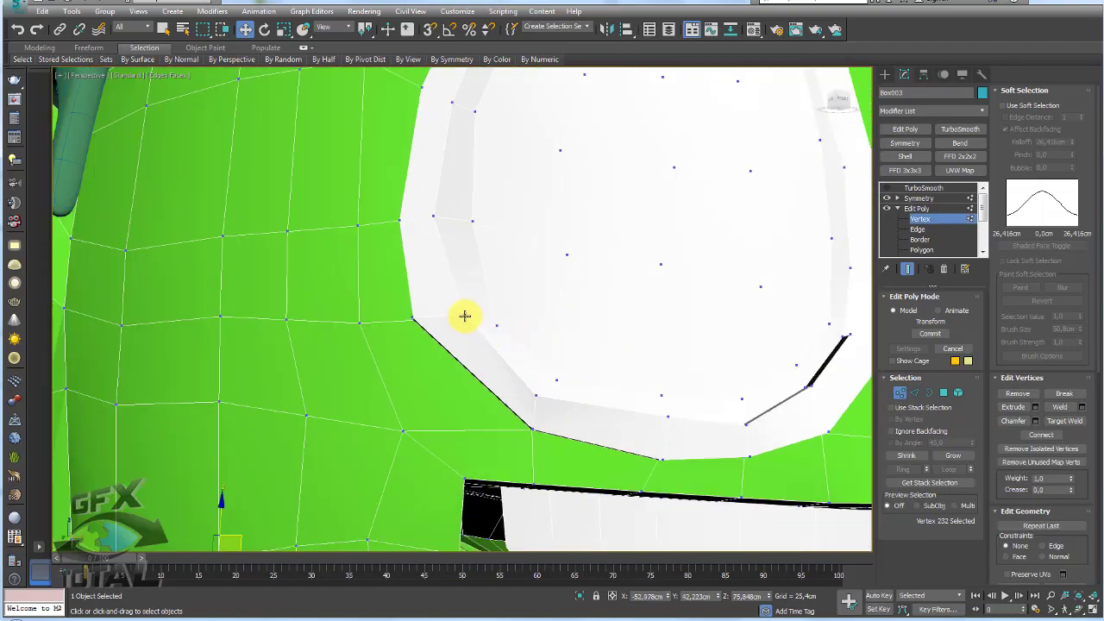
{"action": "left_click", "coordinate": [465, 315]}
{"action": "mouse_move", "coordinate": [492, 313]}
{"action": "middle_mouse_down", "text": "alt"}
{"action": "mouse_move", "coordinate": [517, 357]}
{"action": "mouse_move", "coordinate": [552, 362]}
{"action": "middle_mouse_up", "text": "alt"}
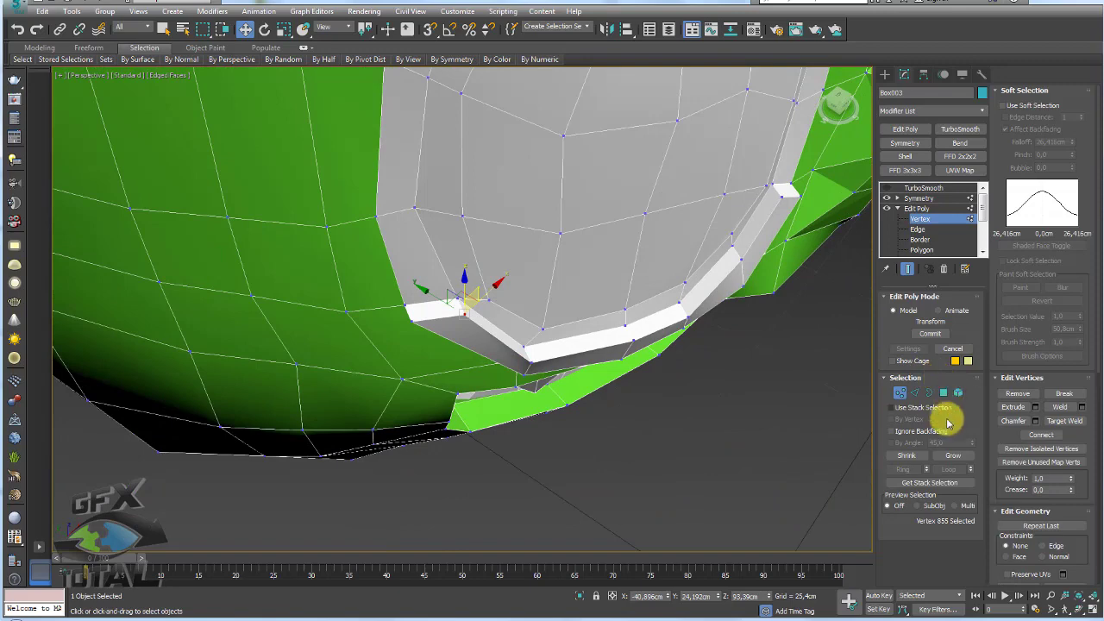
{"action": "mouse_move", "coordinate": [700, 406]}
{"action": "middle_mouse_down", "text": "alt"}
{"action": "mouse_move", "coordinate": [846, 402]}
{"action": "mouse_move", "coordinate": [781, 382]}
{"action": "middle_mouse_up", "text": "alt"}
{"action": "left_click", "coordinate": [944, 392]}
{"action": "left_click", "coordinate": [953, 457]}
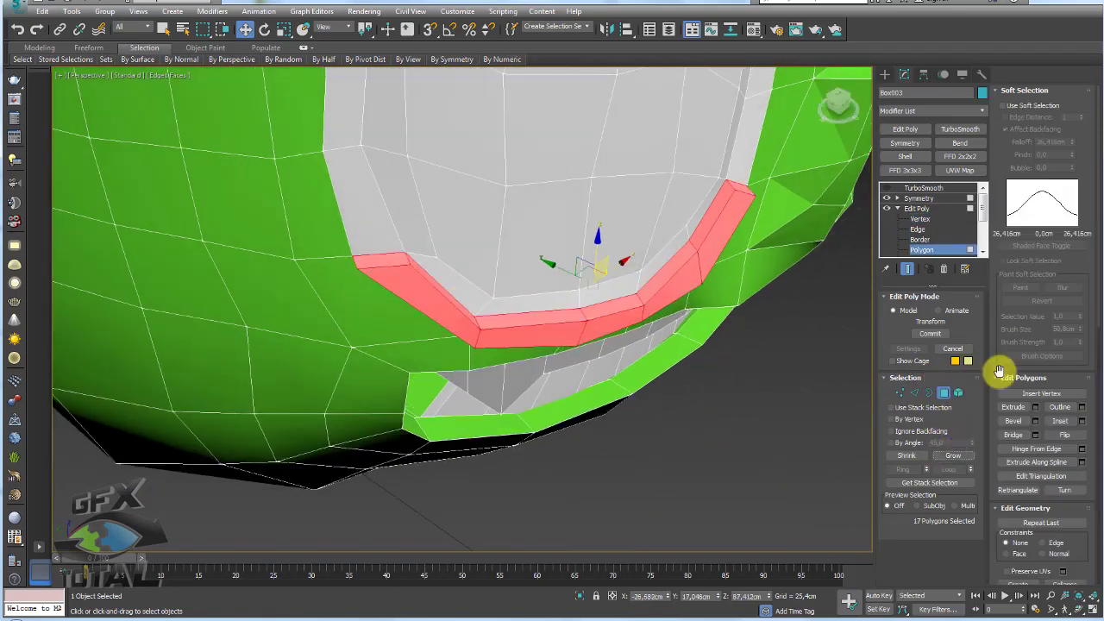
{"action": "left_click_drag", "start_coordinate": [1087, 468], "coordinate": [1086, 173]}
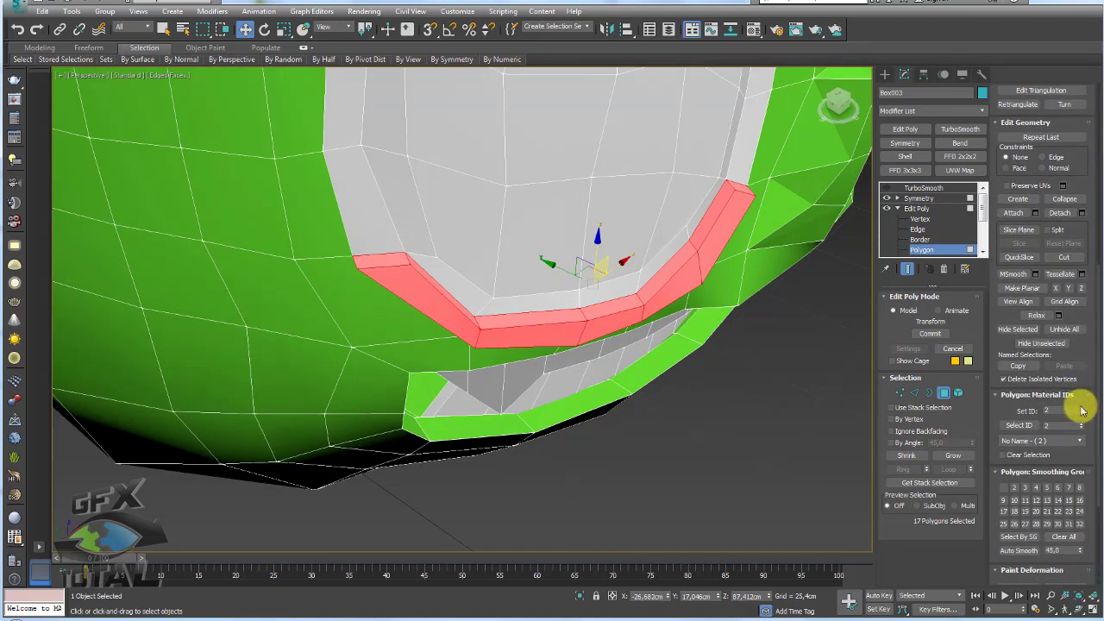
Give the band its own material ID and shift one of its vertices left
{"action": "left_click", "coordinate": [1082, 408]}
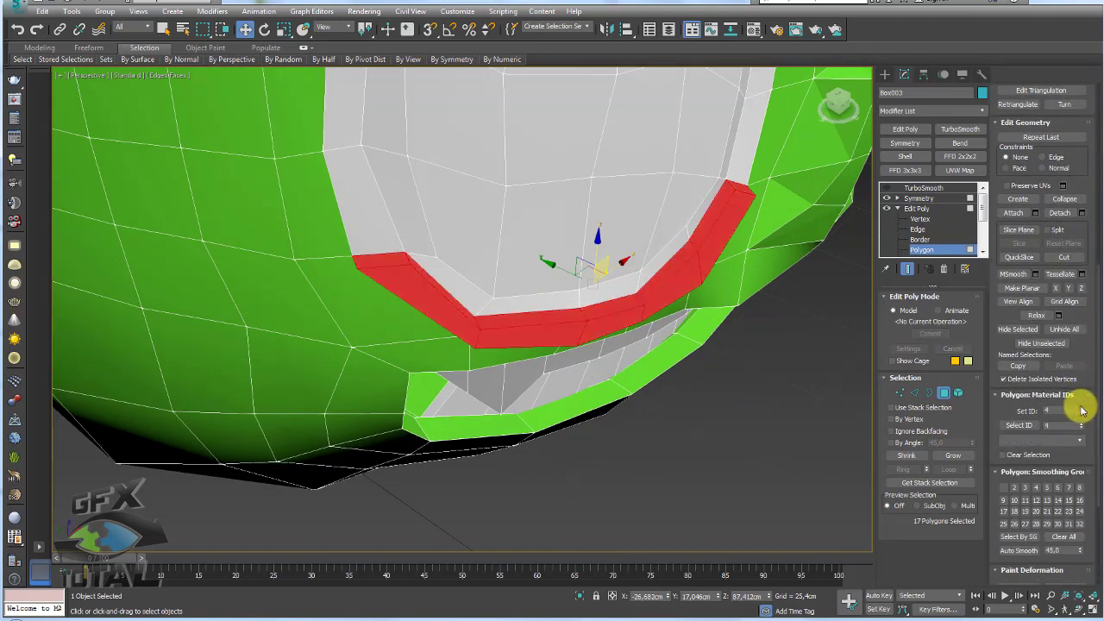
{"action": "left_click", "coordinate": [920, 220]}
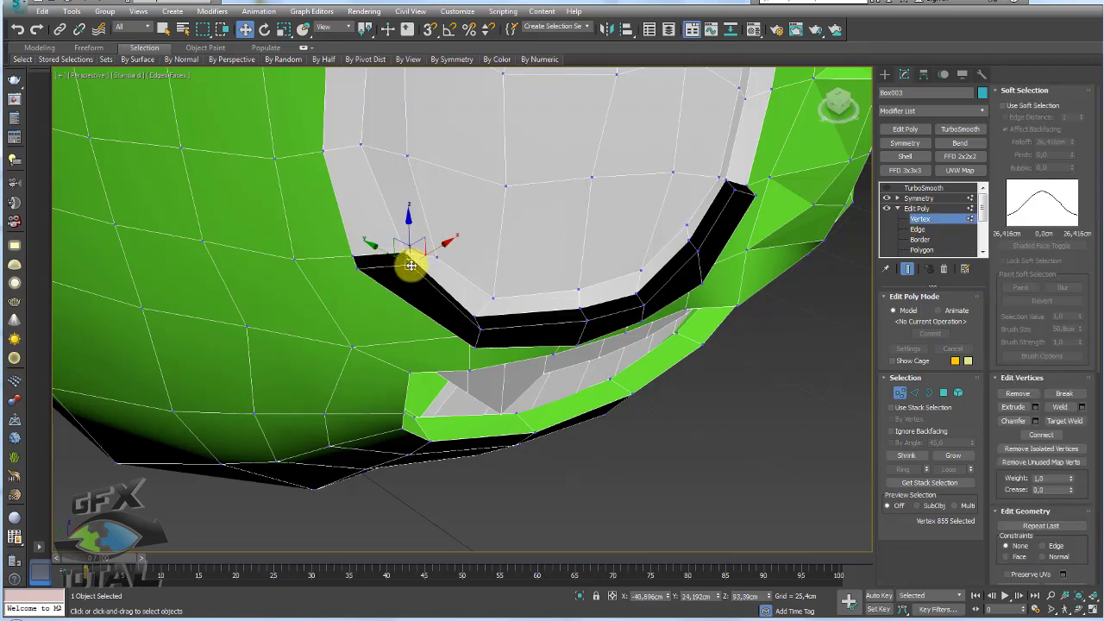
{"action": "scroll", "coordinate": [410, 266], "scroll_direction": "up", "scroll_amount": 2}
{"action": "scroll", "coordinate": [415, 247], "scroll_direction": "up", "scroll_amount": 3}
{"action": "scroll", "coordinate": [394, 276], "scroll_direction": "down", "scroll_amount": 2}
{"action": "left_click_drag", "start_coordinate": [387, 271], "coordinate": [322, 279]}
{"action": "left_click", "coordinate": [535, 406]}
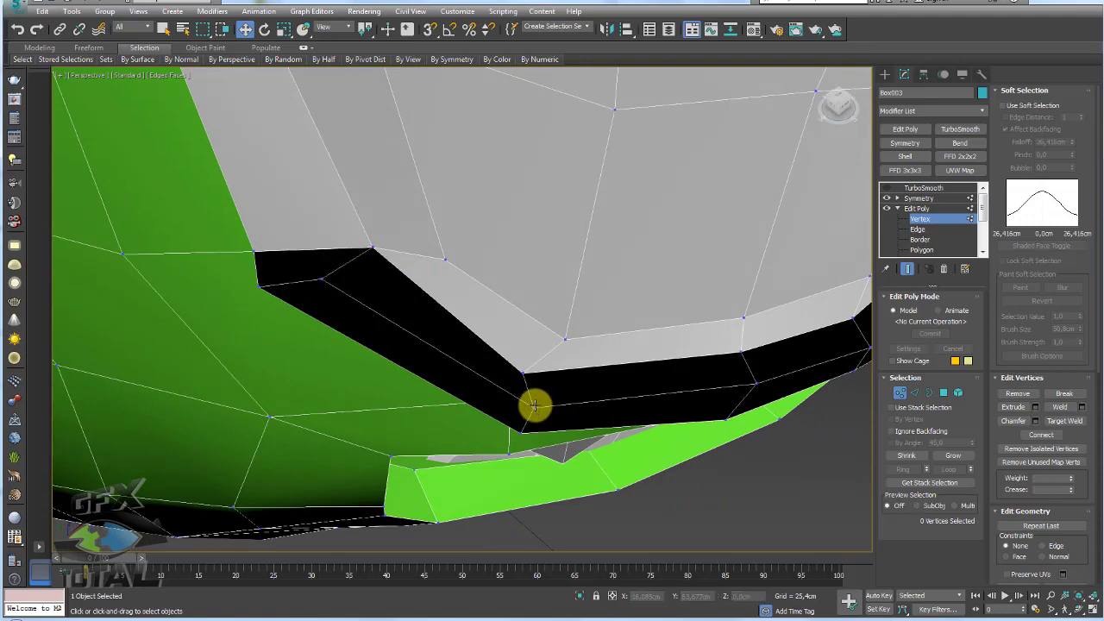
Pull the band's corner vertex down to even its width
{"action": "left_click", "coordinate": [535, 406]}
{"action": "scroll", "coordinate": [533, 397], "scroll_direction": "up", "scroll_amount": 2}
{"action": "scroll", "coordinate": [531, 384], "scroll_direction": "up", "scroll_amount": 2}
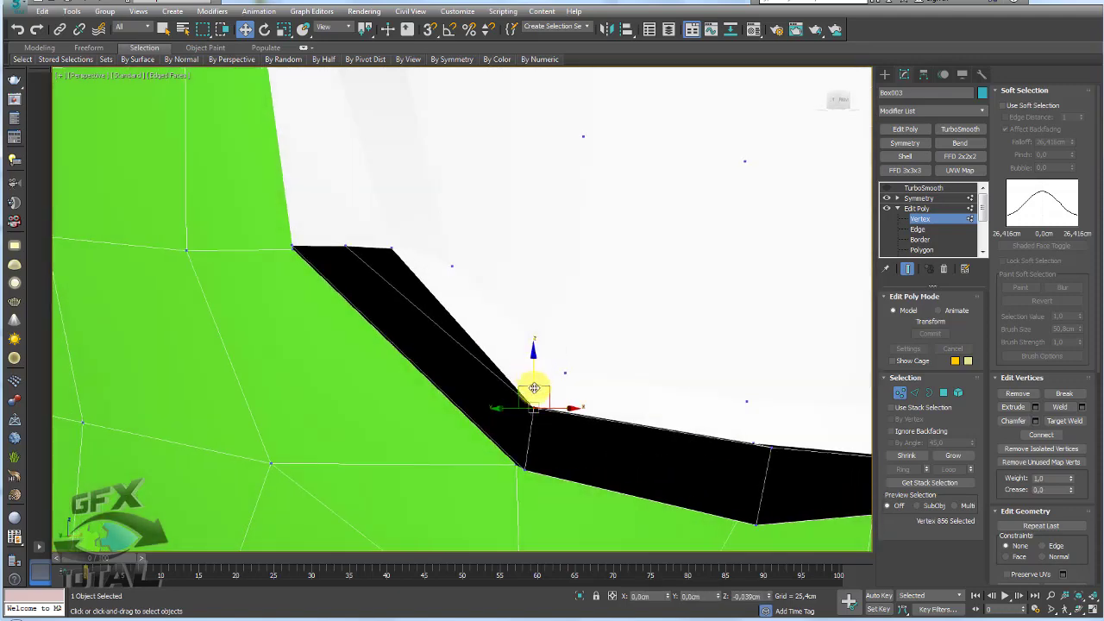
{"action": "left_click_drag", "start_coordinate": [530, 402], "coordinate": [572, 430]}
{"action": "scroll", "coordinate": [1087, 299], "scroll_direction": "down", "scroll_amount": 3}
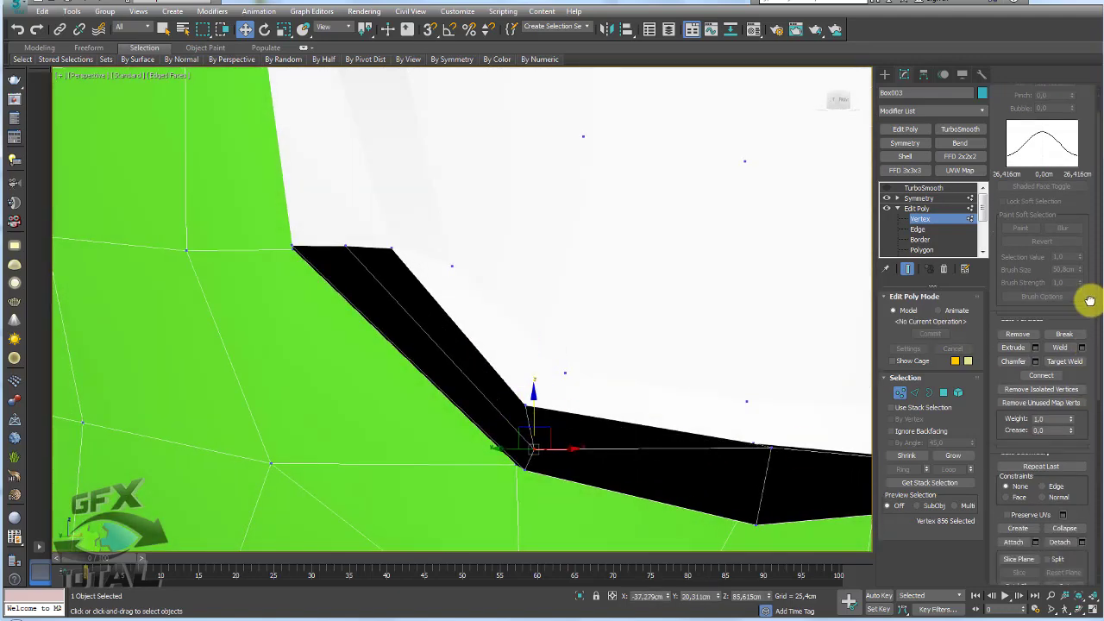
{"action": "scroll", "coordinate": [1079, 298], "scroll_direction": "down", "scroll_amount": 4}
Constrain moves to edges and slide the next band vertices along their edges
{"action": "left_click", "coordinate": [1055, 271]}
{"action": "middle_click_drag", "start_coordinate": [819, 415], "coordinate": [634, 363]}
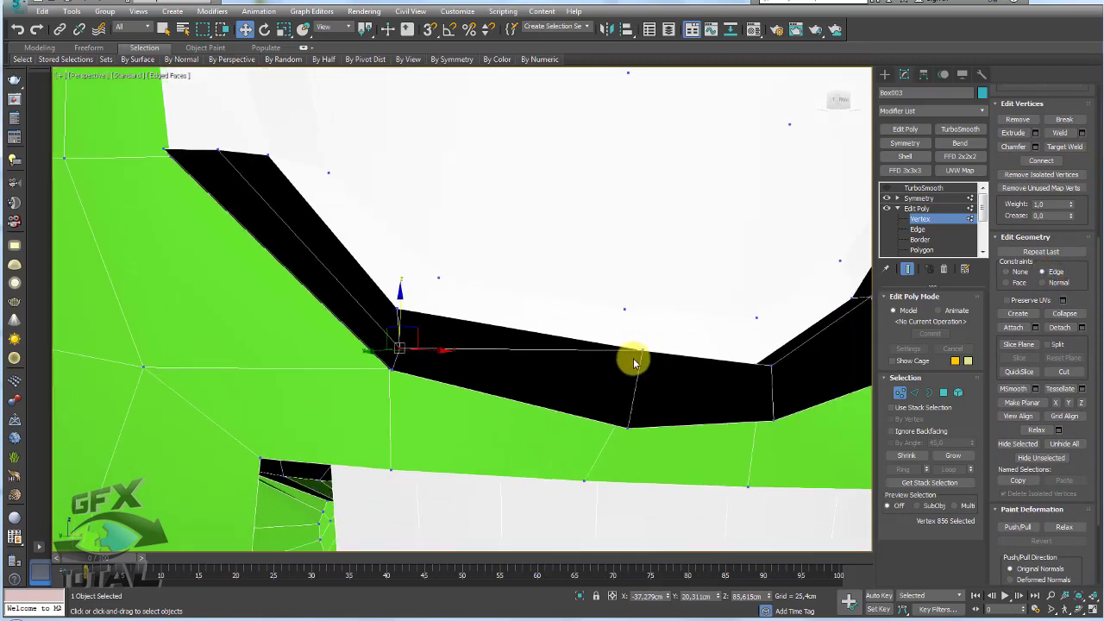
{"action": "left_click_drag", "start_coordinate": [640, 351], "coordinate": [773, 375]}
{"action": "mouse_move", "coordinate": [773, 375]}
{"action": "middle_mouse_down", "text": "alt"}
{"action": "mouse_move", "coordinate": [805, 337]}
{"action": "mouse_move", "coordinate": [679, 337]}
{"action": "middle_mouse_up", "text": "alt"}
{"action": "left_click", "coordinate": [679, 337]}
{"action": "mouse_move", "coordinate": [687, 345]}
{"action": "left_mouse_down"}
{"action": "mouse_move", "coordinate": [742, 259]}
{"action": "mouse_move", "coordinate": [779, 237]}
{"action": "left_mouse_up"}
Adjust the band's top corner vertex to even the band
{"action": "left_click", "coordinate": [742, 255]}
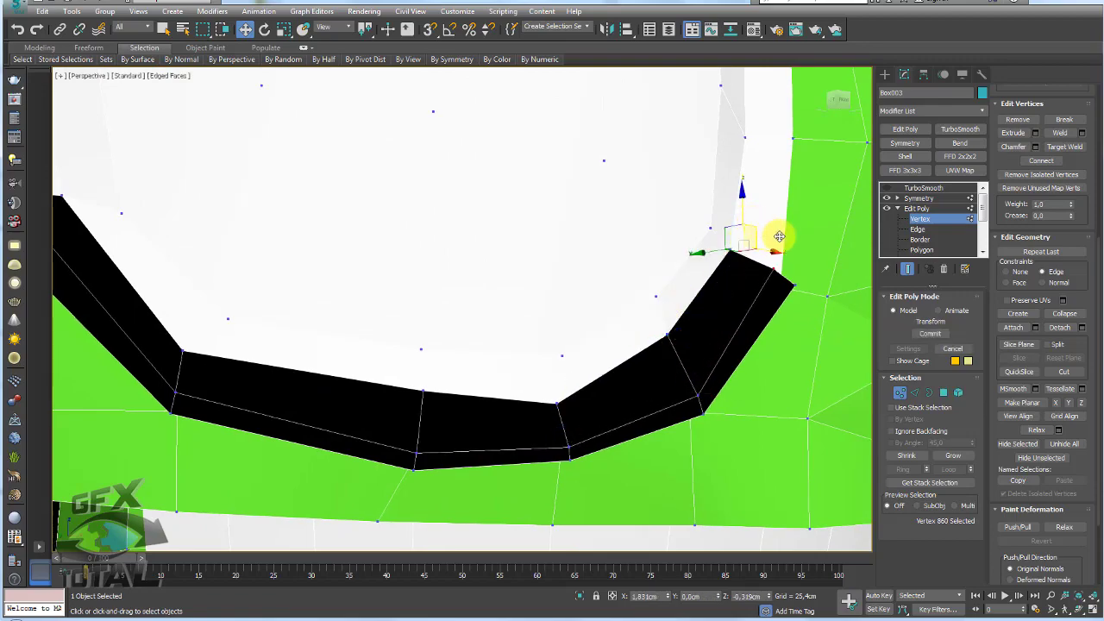
{"action": "scroll", "coordinate": [732, 327], "scroll_direction": "down", "scroll_amount": 3}
{"action": "middle_click_drag", "start_coordinate": [733, 328], "coordinate": [703, 325], "text": "alt"}
{"action": "scroll", "coordinate": [776, 299], "scroll_direction": "up", "scroll_amount": 3}
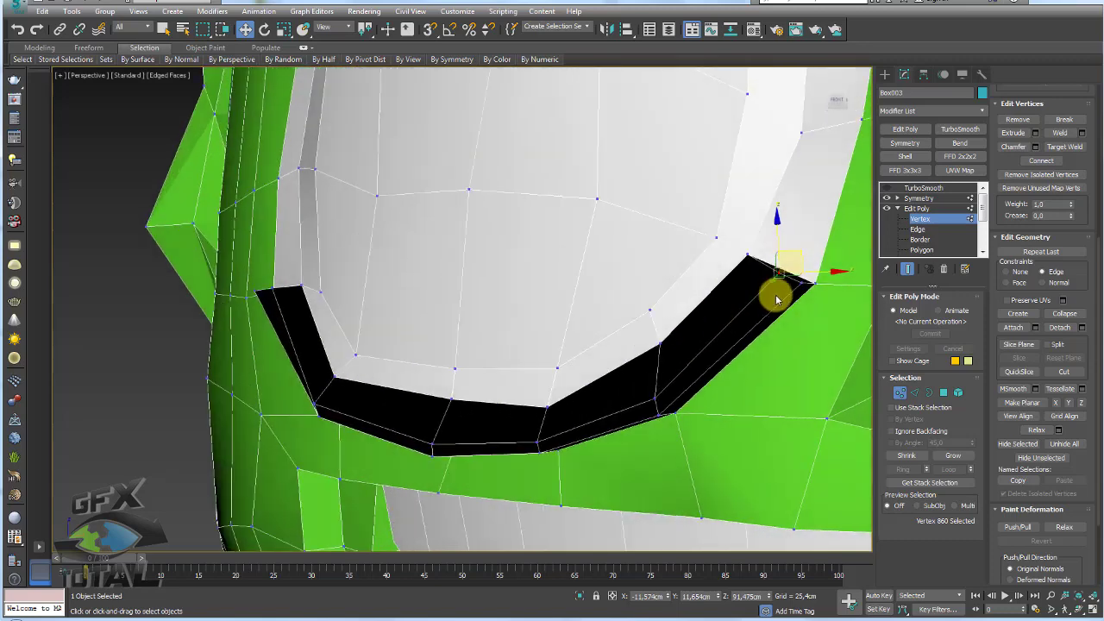
{"action": "left_click_drag", "start_coordinate": [815, 258], "coordinate": [783, 275]}
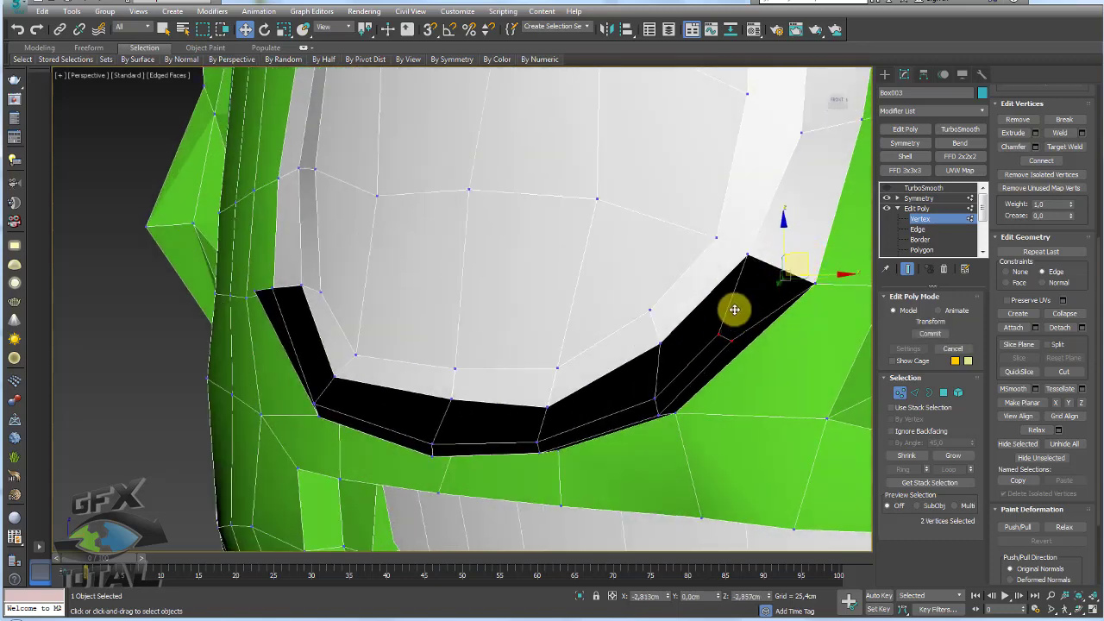
{"action": "scroll", "coordinate": [414, 313], "scroll_direction": "up", "scroll_amount": 3}
{"action": "middle_click_drag", "start_coordinate": [414, 313], "coordinate": [520, 378]}
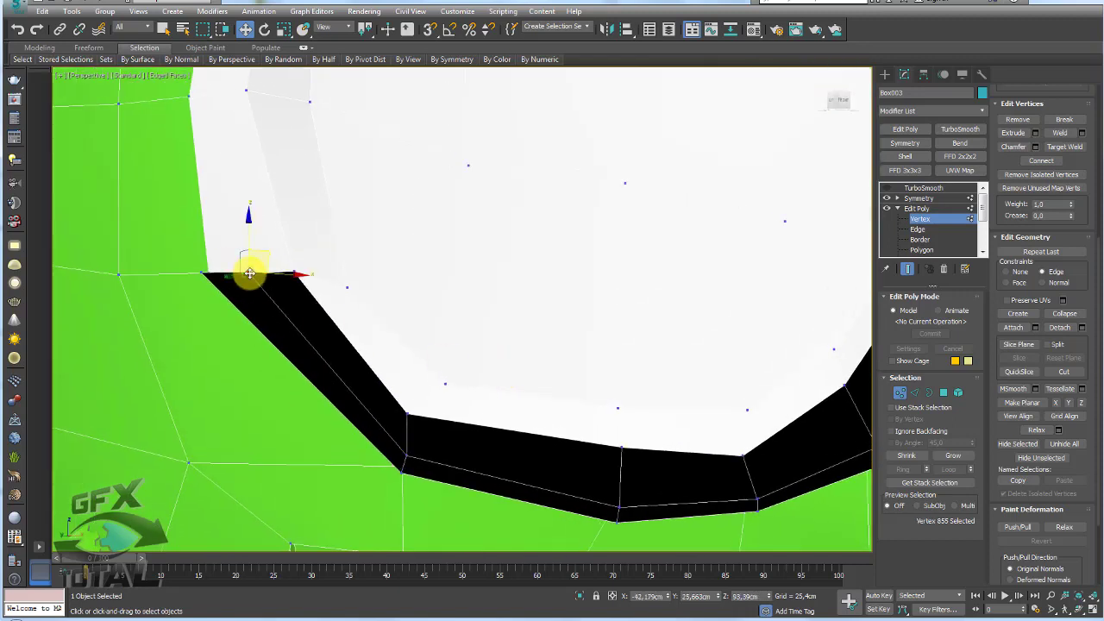
Move the band's left-corner vertices down along the edge and select two corner vertices
{"action": "left_click", "coordinate": [204, 274]}
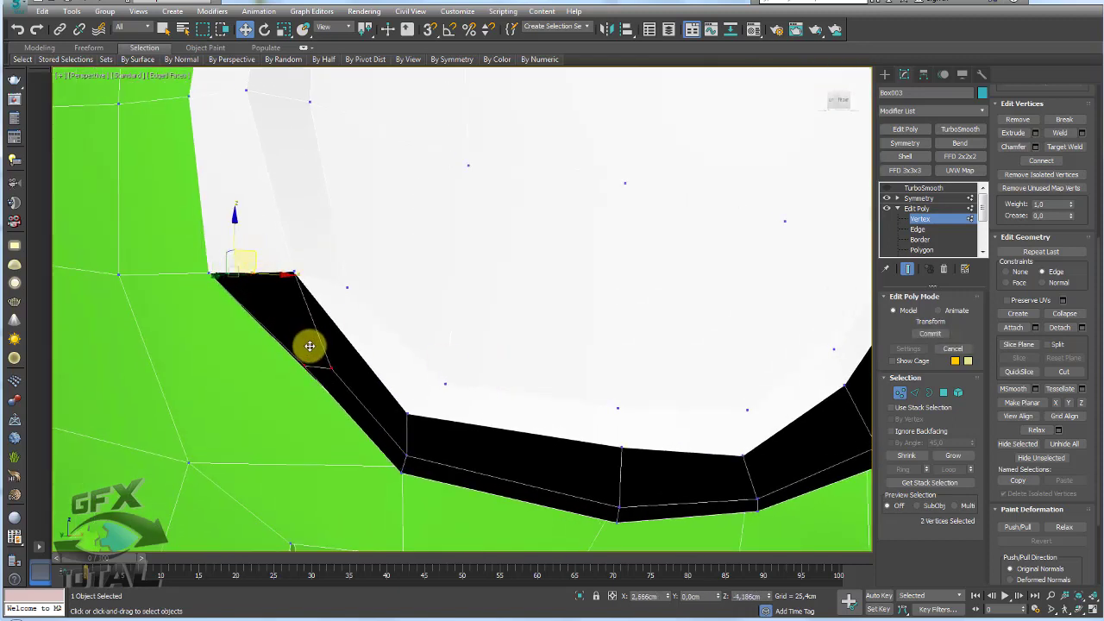
{"action": "left_click_drag", "start_coordinate": [258, 259], "coordinate": [315, 353]}
{"action": "middle_click_drag", "start_coordinate": [441, 449], "coordinate": [439, 432], "text": "alt"}
{"action": "left_click", "coordinate": [399, 469]}
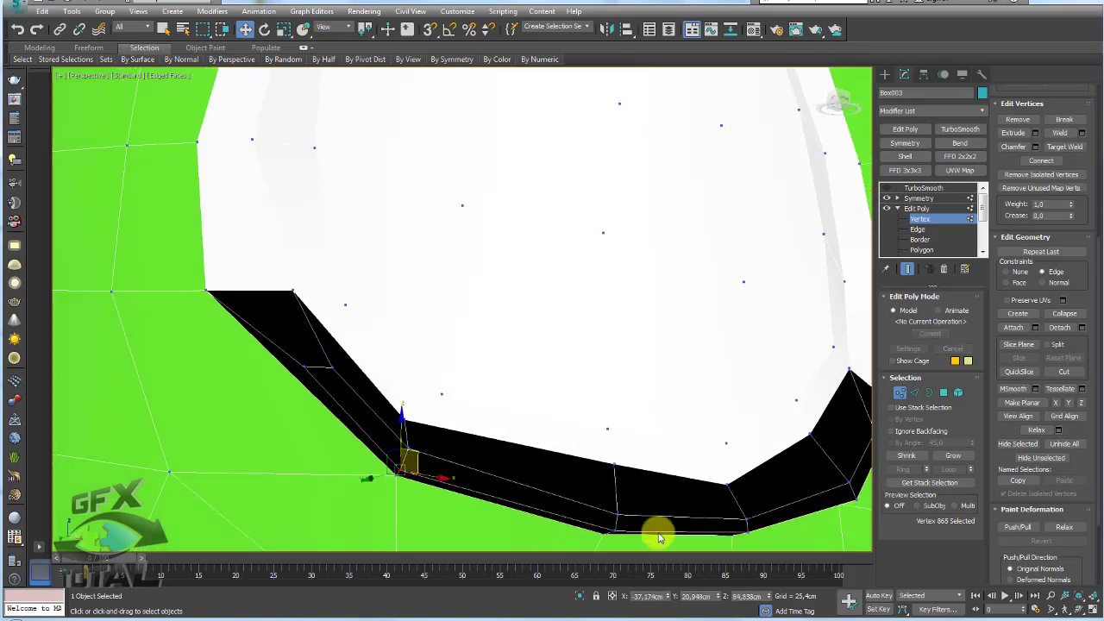
{"action": "left_click", "coordinate": [613, 529], "text": "ctrl"}
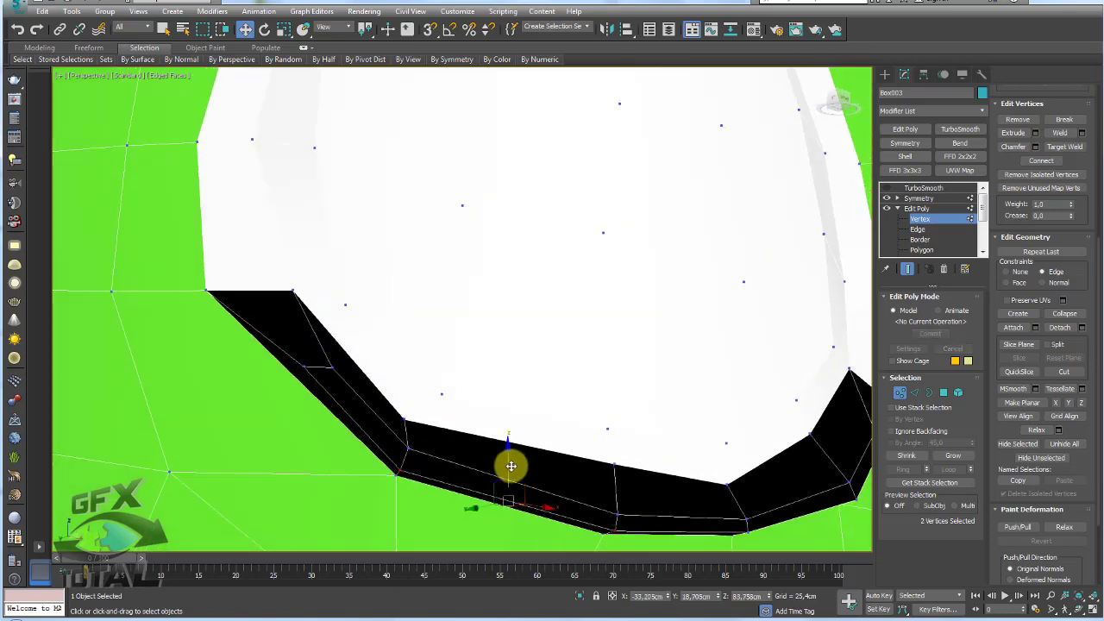
{"action": "middle_click_drag", "start_coordinate": [759, 510], "coordinate": [712, 469], "text": "alt"}
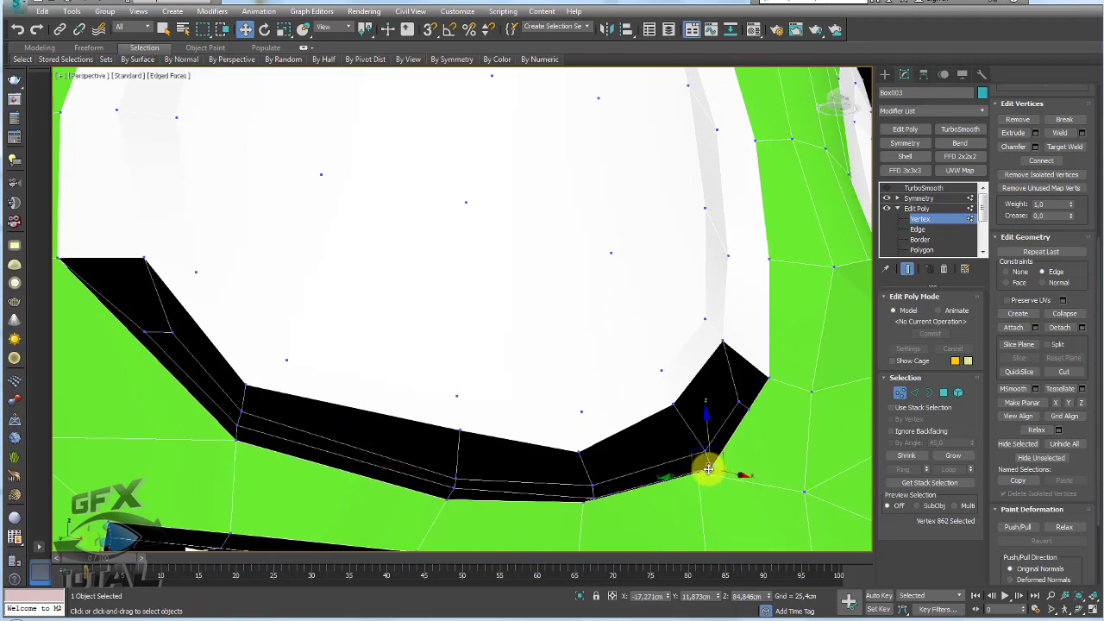
{"action": "scroll", "coordinate": [708, 434], "scroll_direction": "down", "scroll_amount": 5}
Select the six polygons along the eye's top arc
{"action": "scroll", "coordinate": [691, 319], "scroll_direction": "down", "scroll_amount": 1}
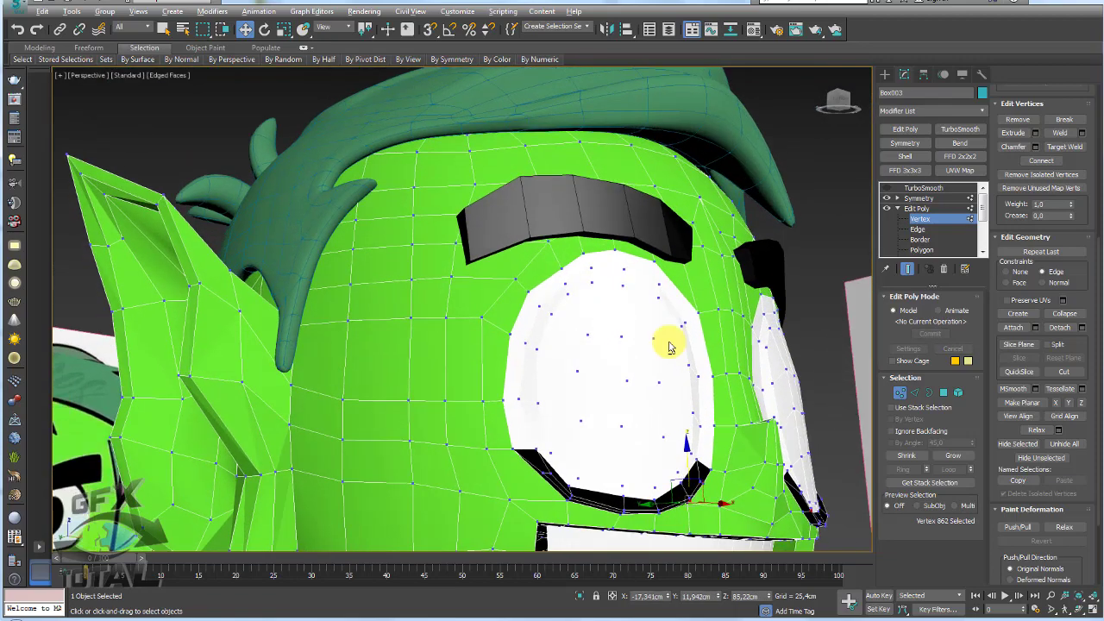
{"action": "scroll", "coordinate": [669, 346], "scroll_direction": "up", "scroll_amount": 1}
{"action": "left_click", "coordinate": [944, 393]}
{"action": "middle_click_drag", "start_coordinate": [629, 308], "coordinate": [641, 296], "text": "alt"}
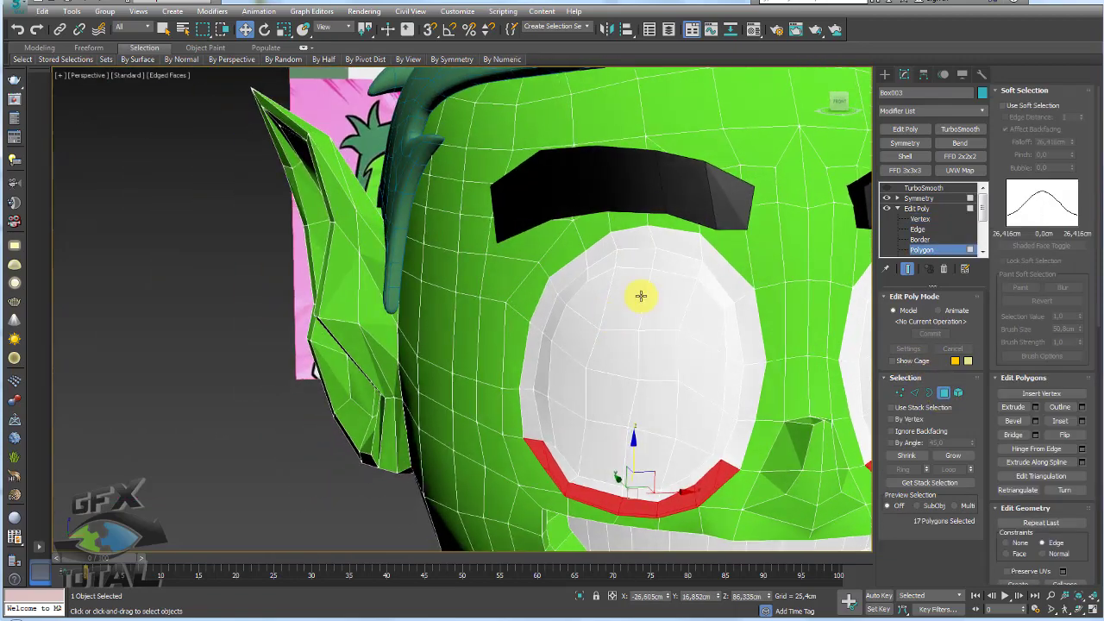
{"action": "left_click", "coordinate": [571, 269]}
{"action": "left_click", "coordinate": [604, 246], "text": "ctrl"}
{"action": "left_click", "coordinate": [647, 237], "text": "ctrl"}
{"action": "left_click", "coordinate": [686, 242], "text": "ctrl"}
{"action": "left_click", "coordinate": [718, 261], "text": "ctrl"}
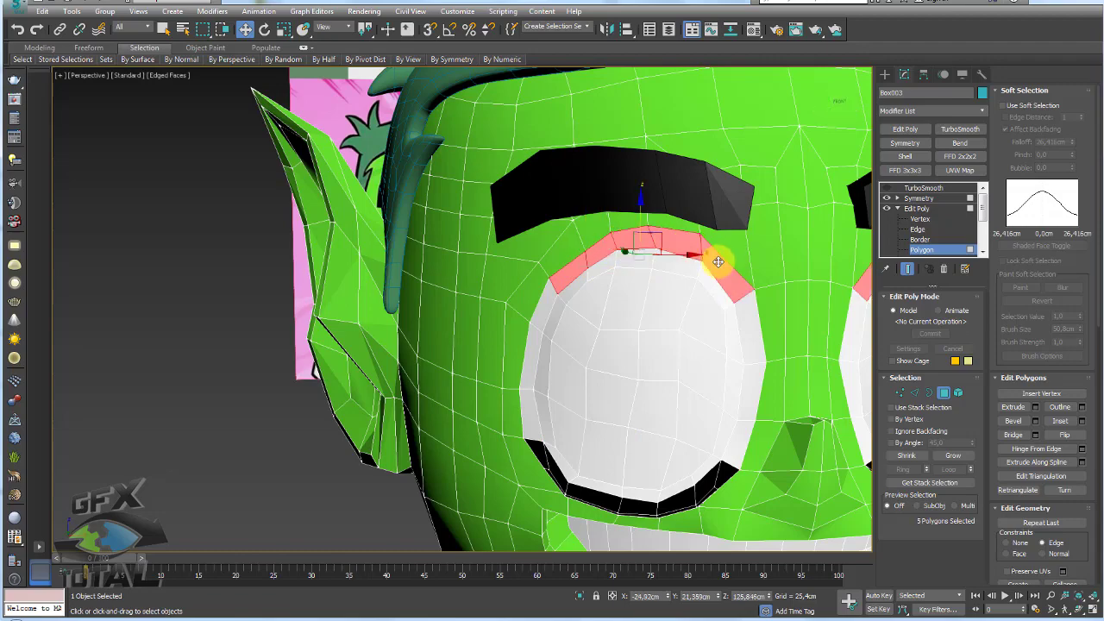
{"action": "scroll", "coordinate": [668, 323], "scroll_direction": "down", "scroll_amount": 4}
{"action": "scroll", "coordinate": [678, 321], "scroll_direction": "down", "scroll_amount": 1}
{"action": "scroll", "coordinate": [678, 321], "scroll_direction": "up", "scroll_amount": 1}
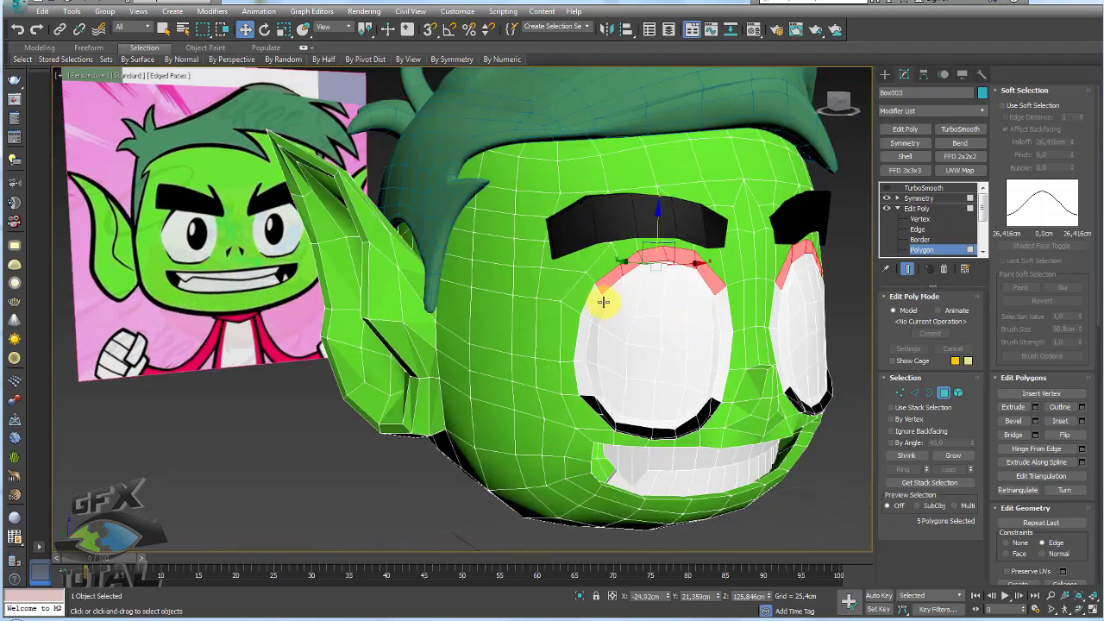
{"action": "left_click", "coordinate": [602, 302], "text": "ctrl"}
{"action": "scroll", "coordinate": [681, 323], "scroll_direction": "up", "scroll_amount": 1}
{"action": "scroll", "coordinate": [699, 327], "scroll_direction": "up", "scroll_amount": 1}
{"action": "scroll", "coordinate": [691, 324], "scroll_direction": "up", "scroll_amount": 1}
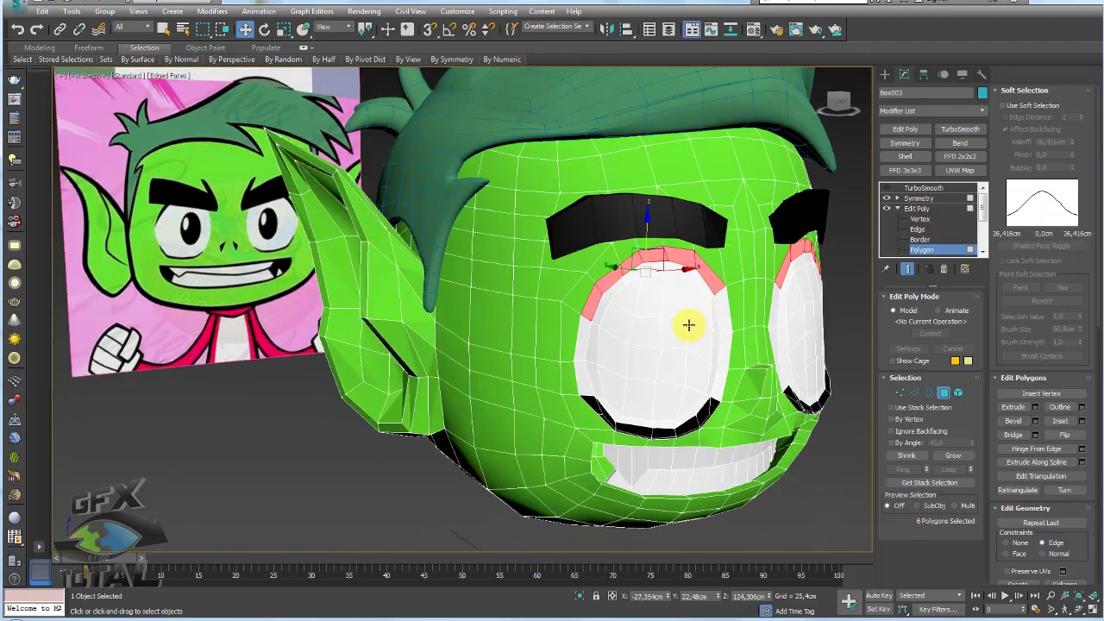
{"action": "scroll", "coordinate": [673, 332], "scroll_direction": "up", "scroll_amount": 1}
{"action": "scroll", "coordinate": [661, 340], "scroll_direction": "up", "scroll_amount": 1}
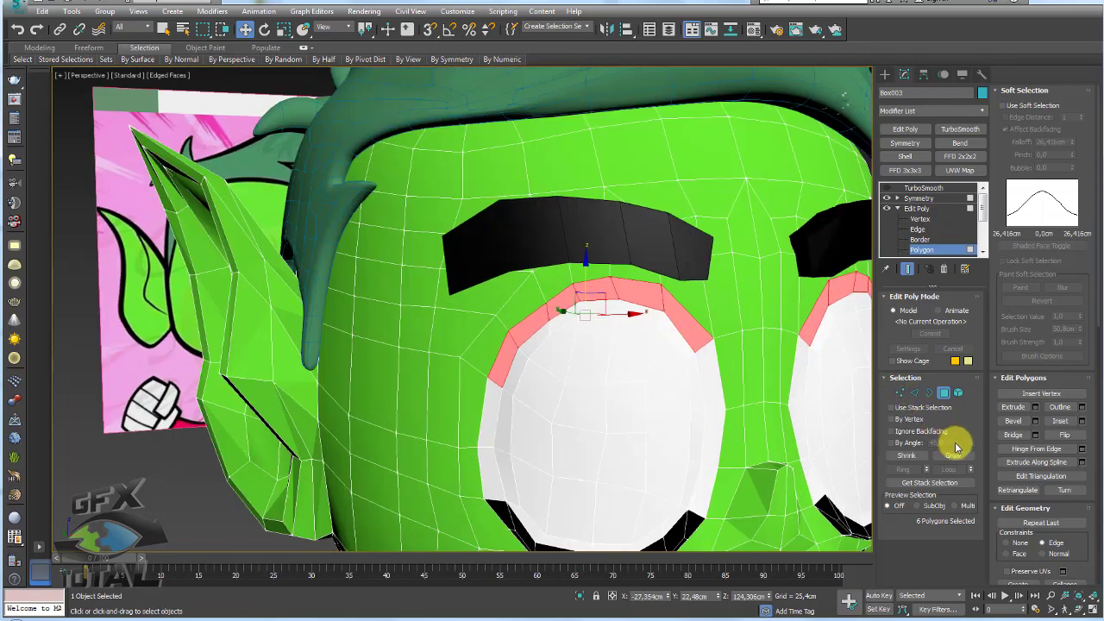
Extrude the selected top-arc polygons
{"action": "left_click", "coordinate": [1036, 408]}
{"action": "left_click", "coordinate": [468, 354]}
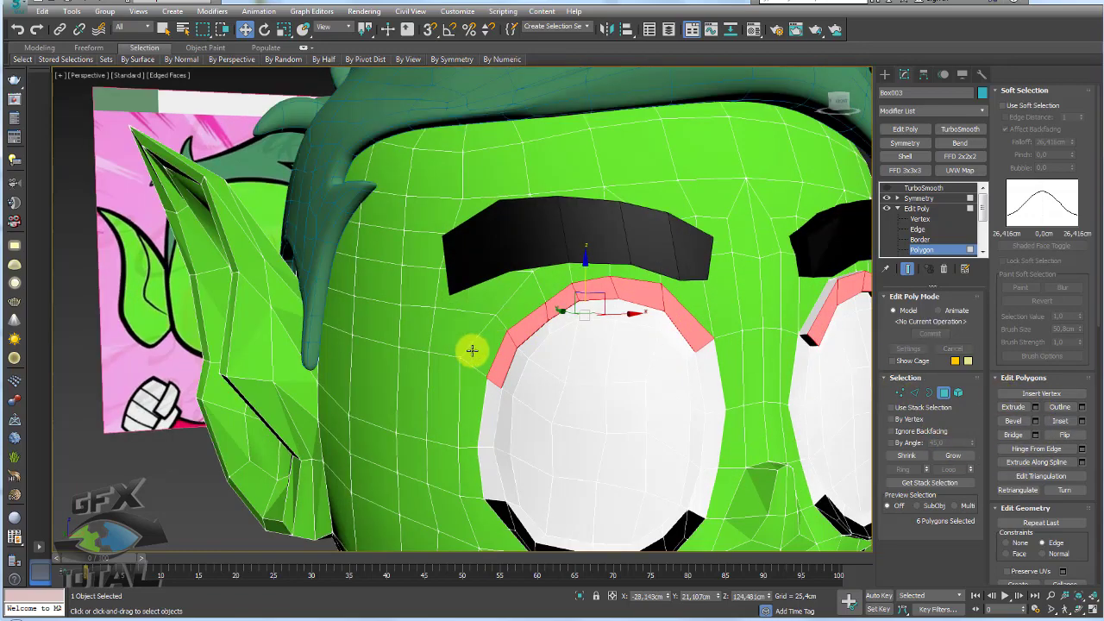
{"action": "middle_click_drag", "start_coordinate": [468, 350], "coordinate": [525, 350], "text": "alt"}
{"action": "left_click", "coordinate": [902, 394]}
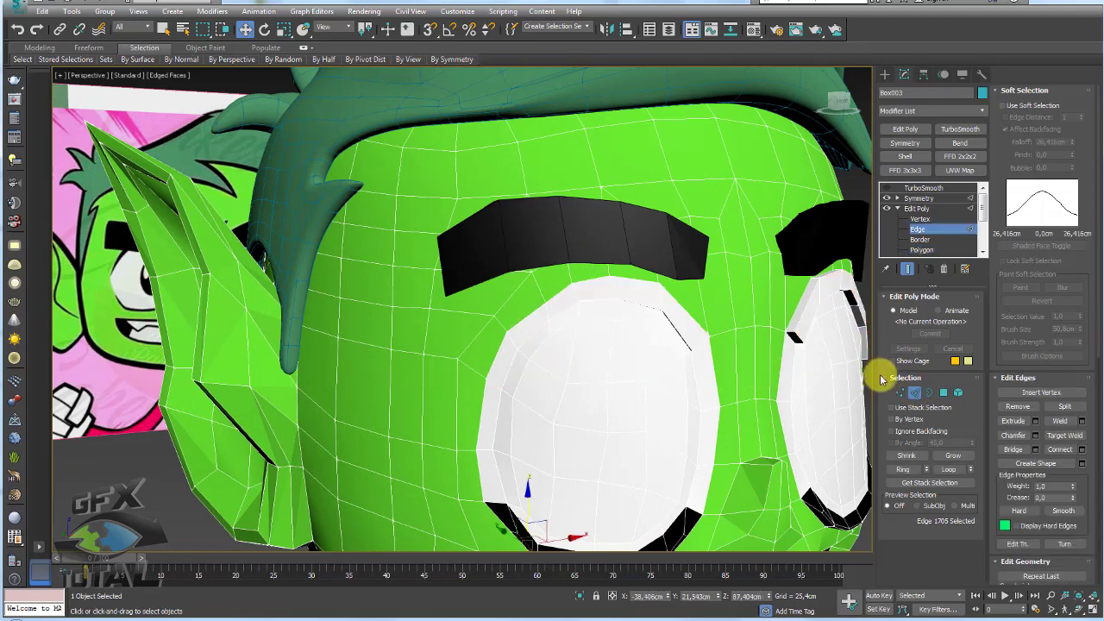
{"action": "left_click", "coordinate": [944, 393]}
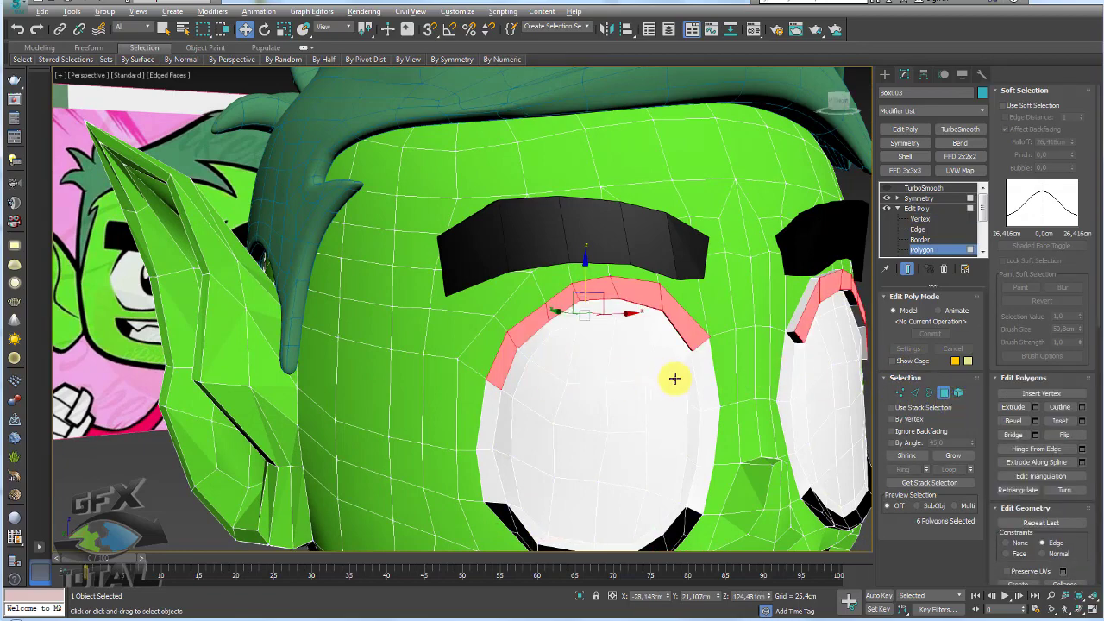
{"action": "middle_click_drag", "start_coordinate": [673, 377], "coordinate": [742, 379], "text": "alt"}
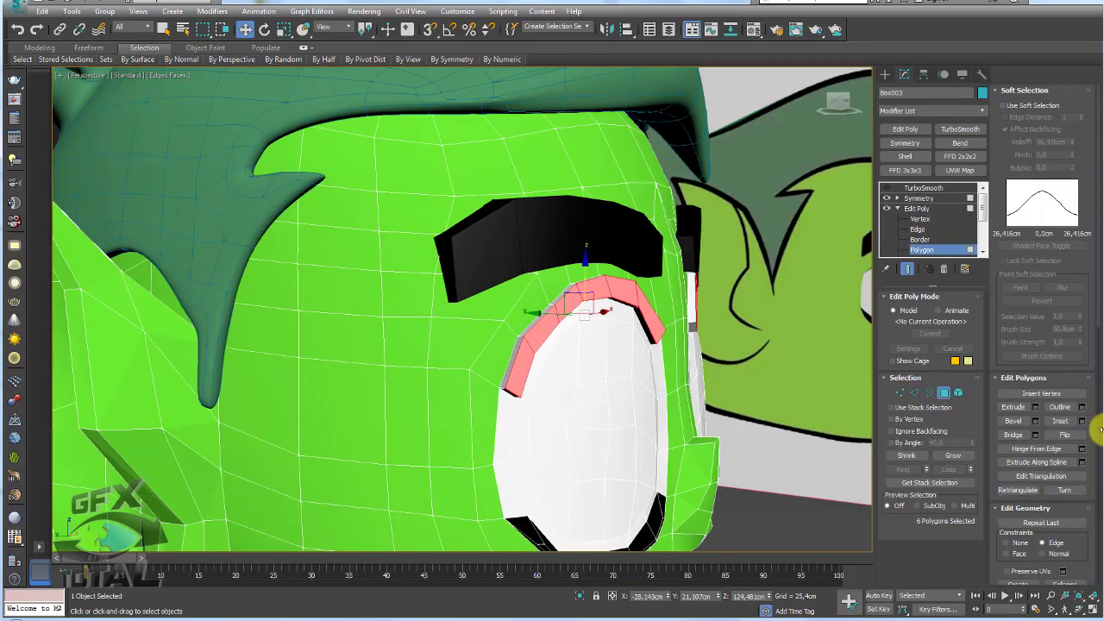
Grow the selection to the whole extruded band and give it material ID 4
{"action": "left_click", "coordinate": [952, 455]}
{"action": "middle_click_drag", "start_coordinate": [759, 431], "coordinate": [1087, 520], "text": "alt"}
{"action": "scroll", "coordinate": [1087, 510], "scroll_direction": "down", "scroll_amount": 5}
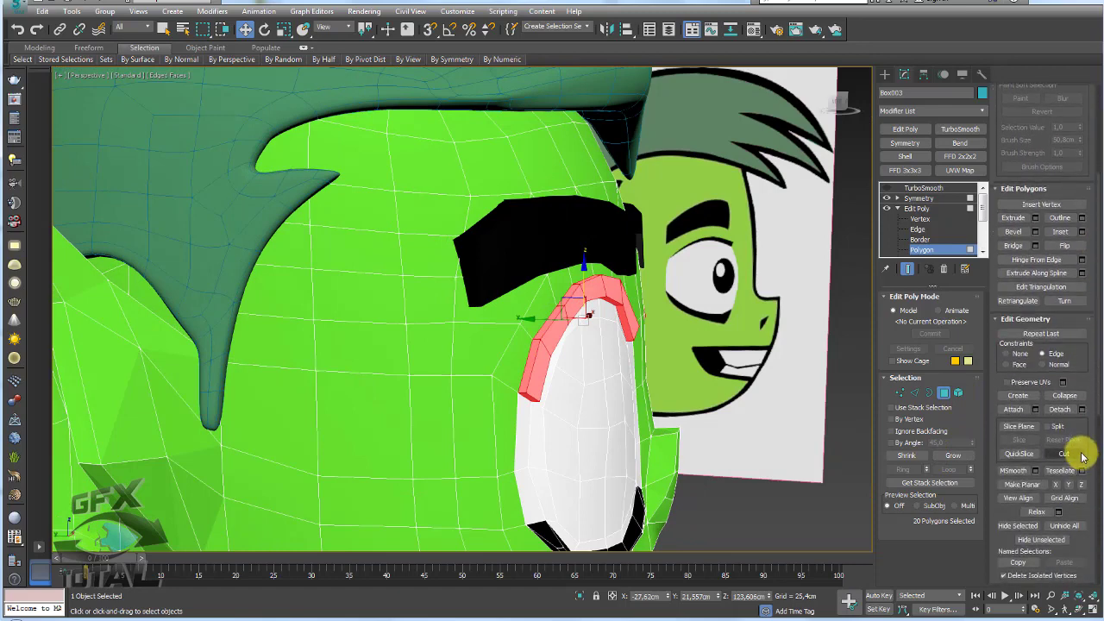
{"action": "left_click_drag", "start_coordinate": [1085, 475], "coordinate": [1085, 271]}
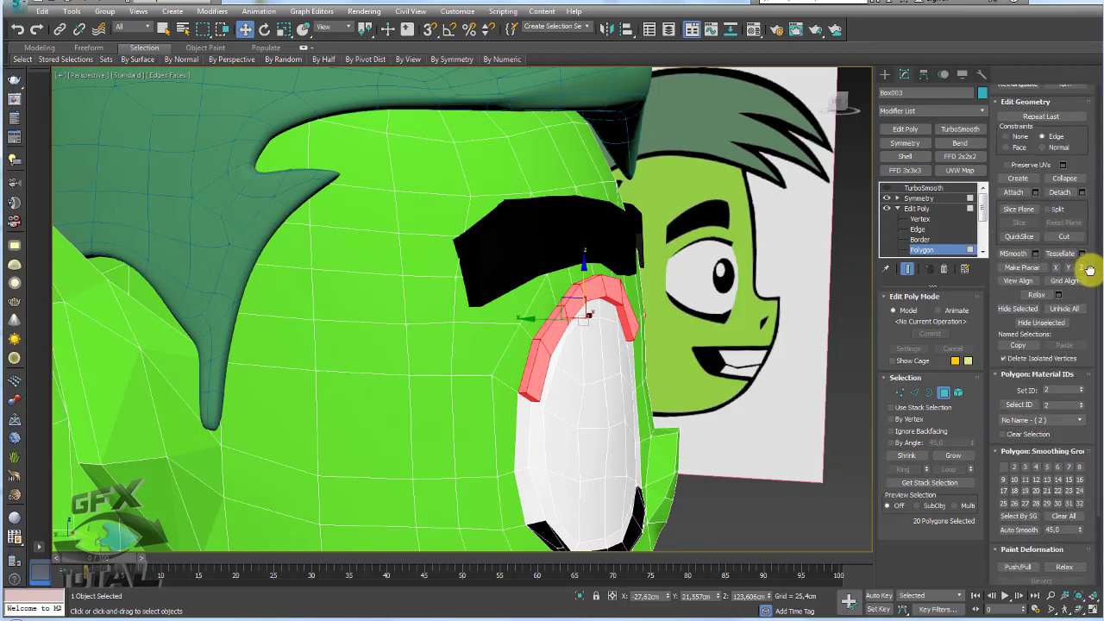
{"action": "left_click", "coordinate": [1083, 388]}
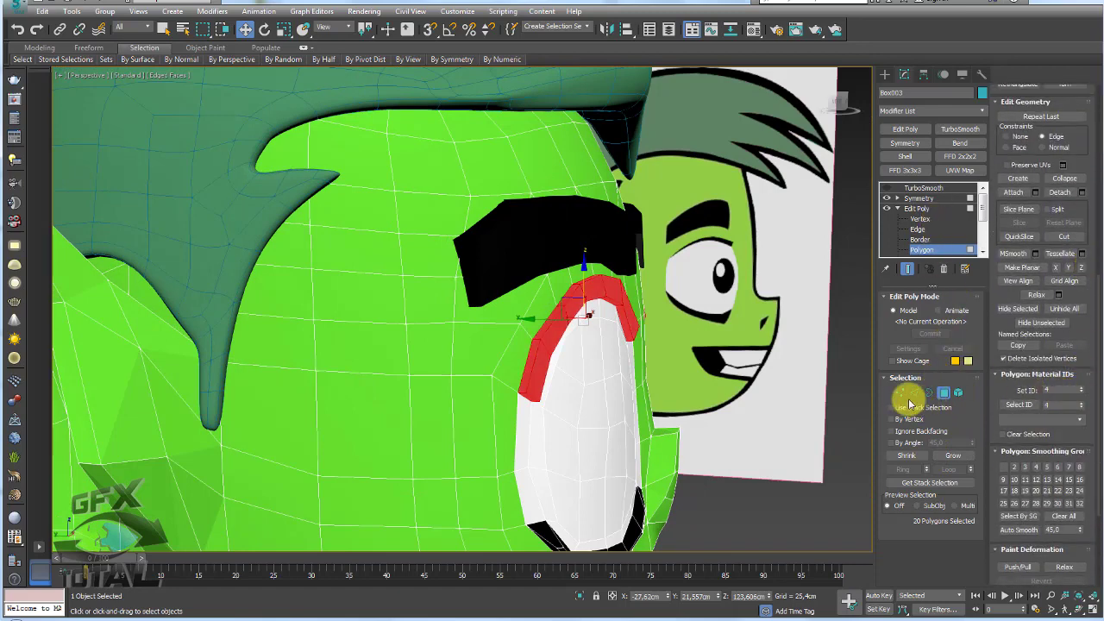
{"action": "left_click", "coordinate": [902, 393]}
{"action": "scroll", "coordinate": [535, 418], "scroll_direction": "up", "scroll_amount": 4}
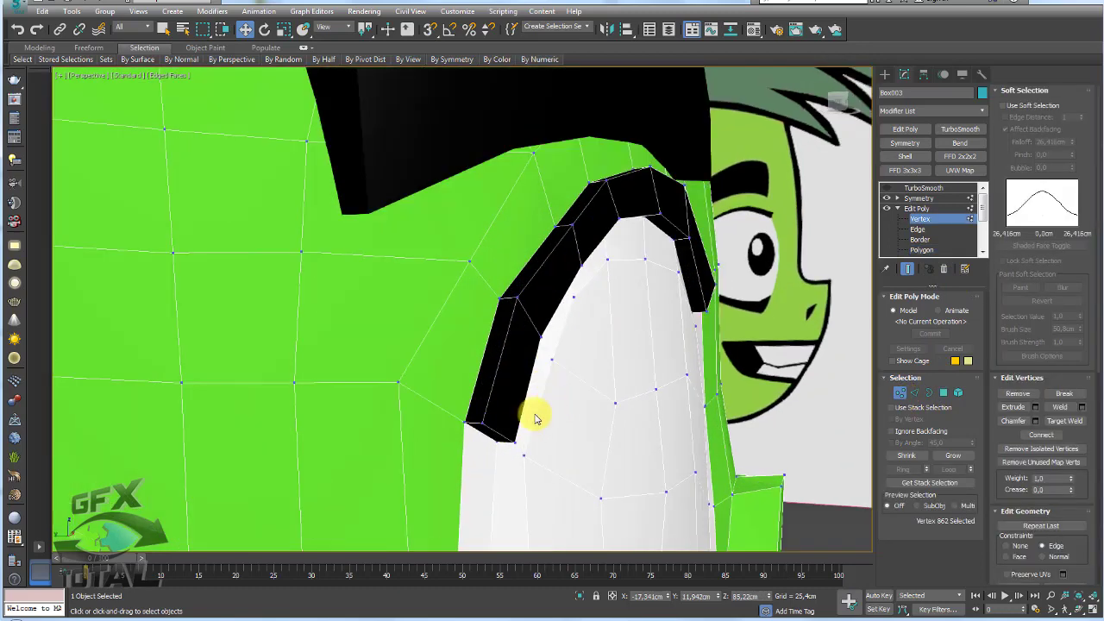
Select the strip's top-edge vertices and adjust their height to set the band's thickness
{"action": "left_click", "coordinate": [551, 357], "text": "ctrl"}
{"action": "left_click", "coordinate": [595, 257], "text": "ctrl"}
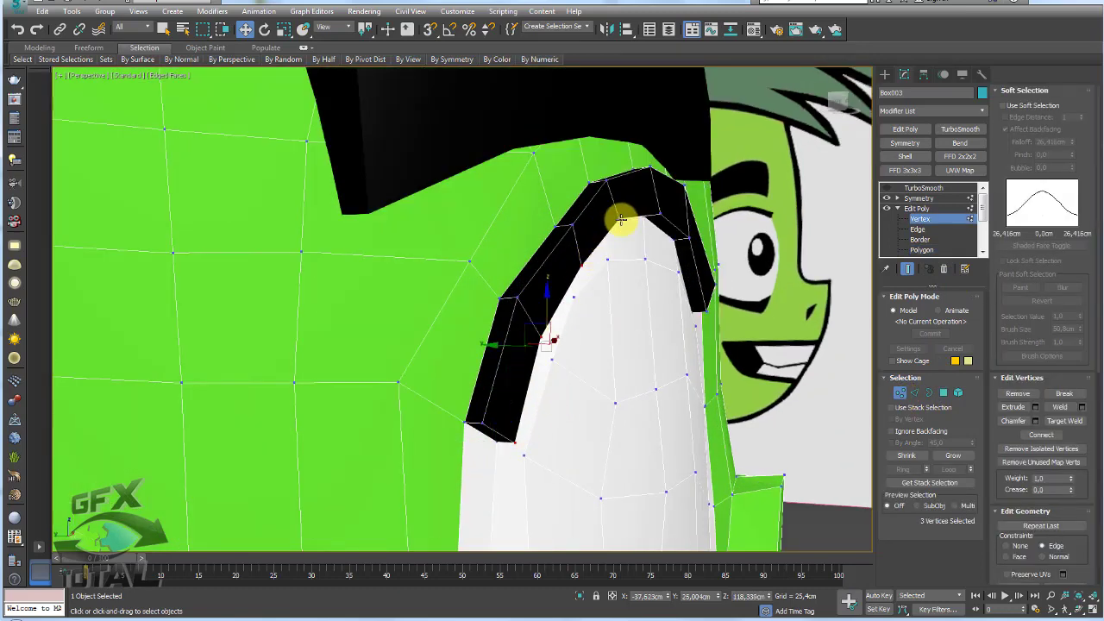
{"action": "left_click", "coordinate": [619, 218], "text": "ctrl"}
{"action": "left_click", "coordinate": [660, 211], "text": "ctrl"}
{"action": "left_click", "coordinate": [686, 244], "text": "ctrl"}
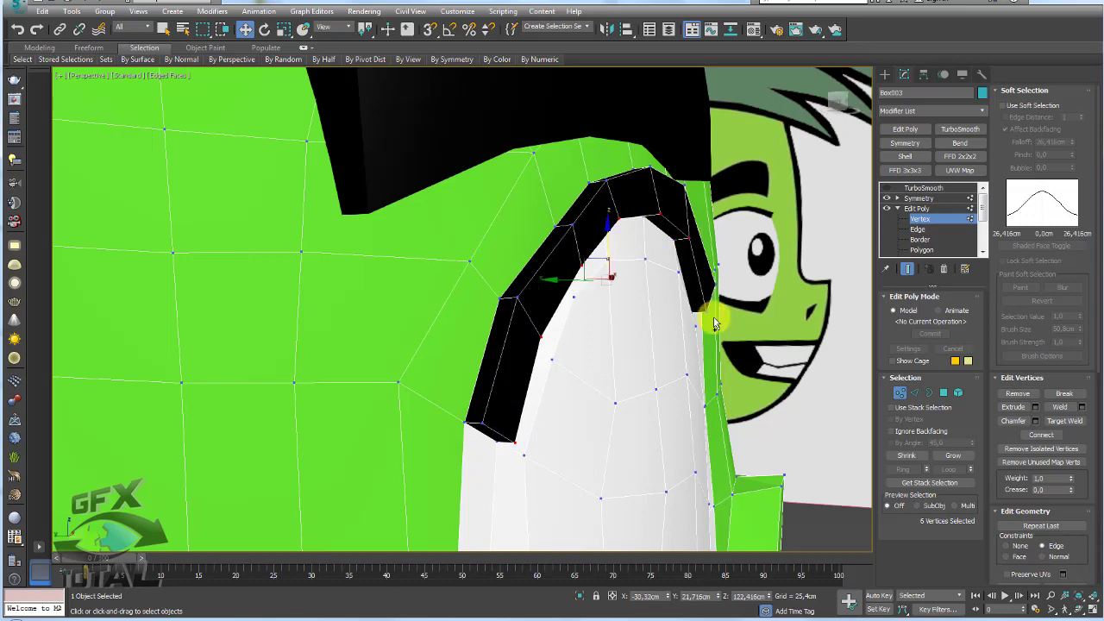
{"action": "left_click", "coordinate": [706, 312], "text": "ctrl"}
{"action": "middle_click_drag", "start_coordinate": [706, 311], "coordinate": [657, 283], "text": "alt"}
{"action": "left_click_drag", "start_coordinate": [624, 243], "coordinate": [630, 226]}
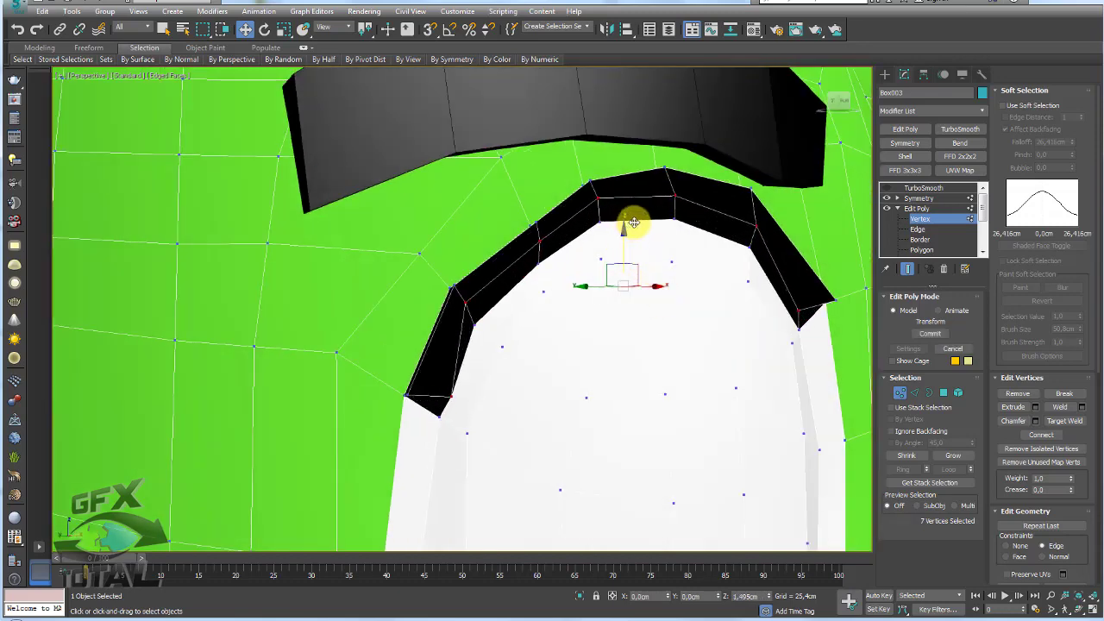
{"action": "left_click_drag", "start_coordinate": [632, 225], "coordinate": [633, 248]}
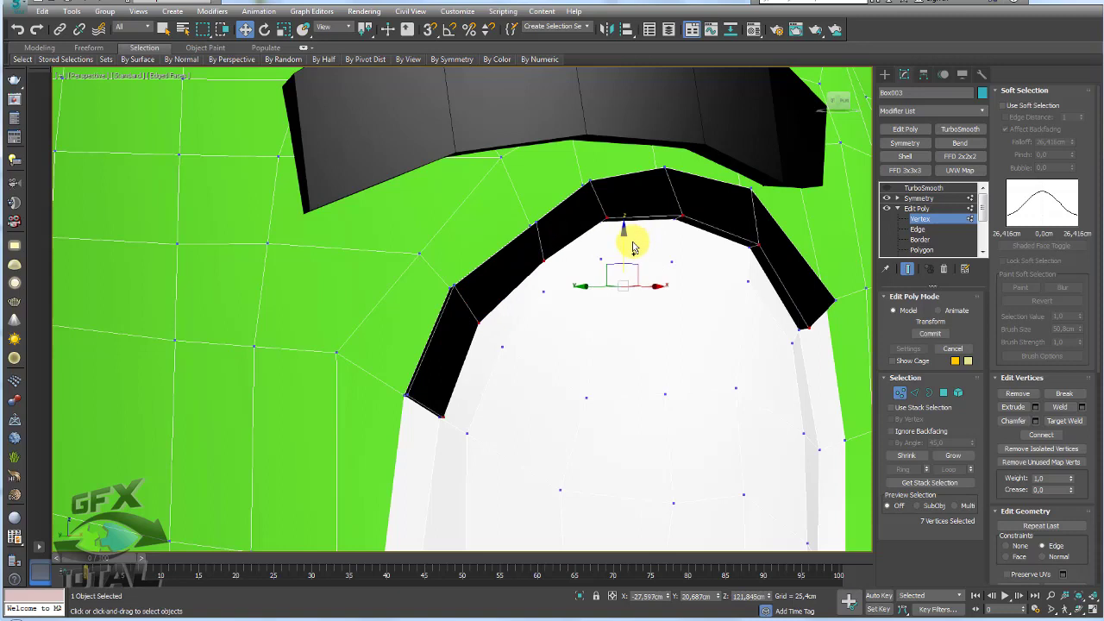
Pull the strip's lower-right corner up and out, and shift its lower-left corner left
{"action": "left_click", "coordinate": [503, 405], "text": "alt"}
{"action": "left_click_drag", "start_coordinate": [832, 358], "coordinate": [782, 293], "text": "alt"}
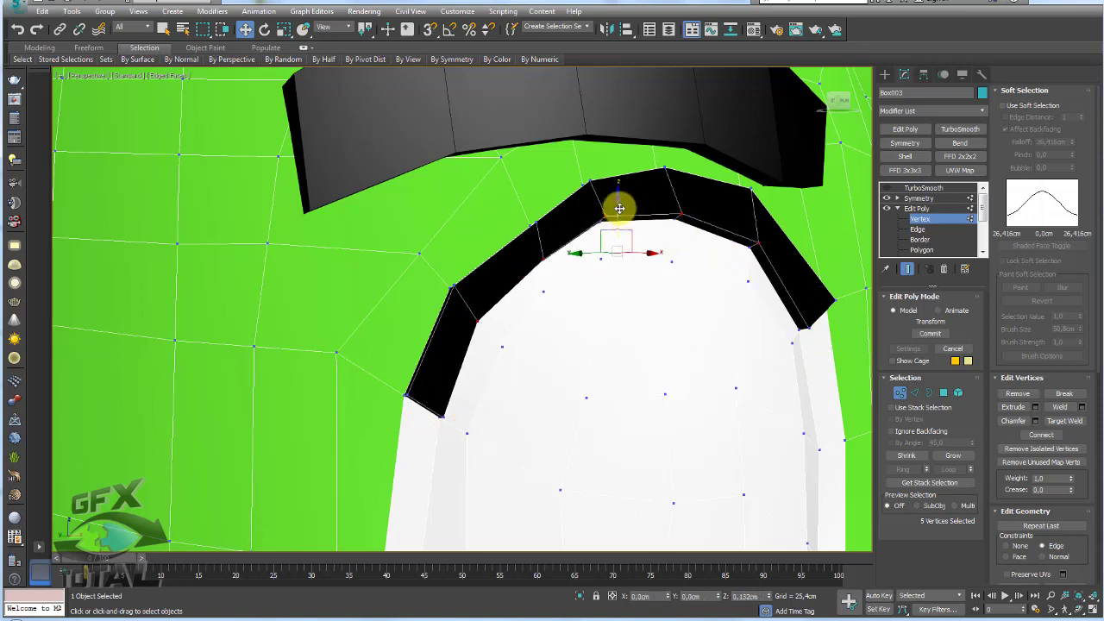
{"action": "left_click", "coordinate": [805, 326]}
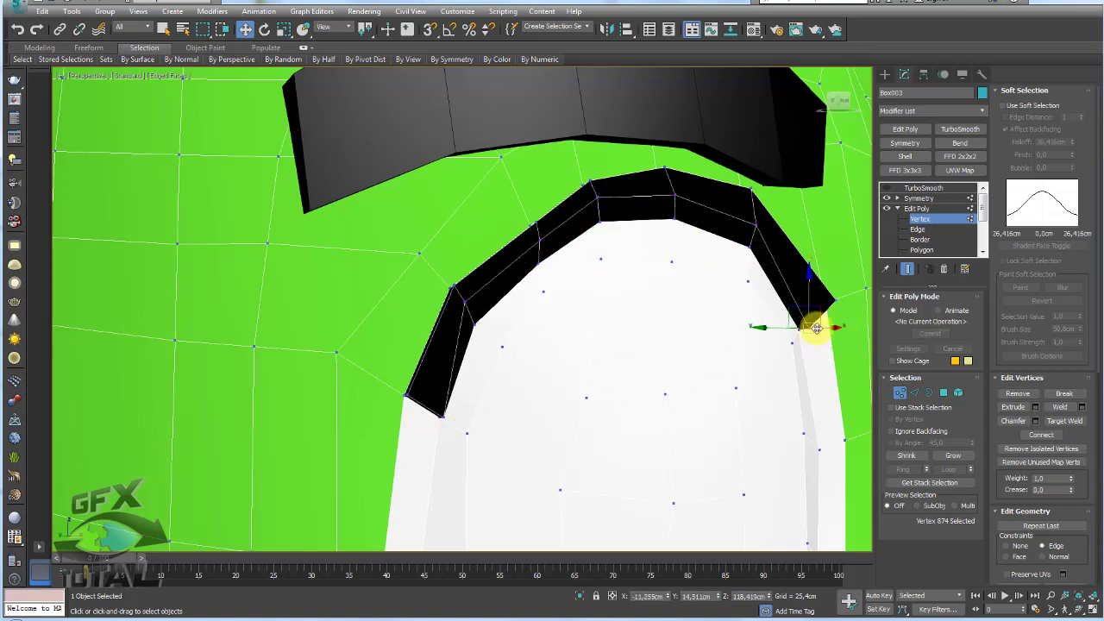
{"action": "middle_click_drag", "start_coordinate": [806, 321], "coordinate": [820, 302], "text": "alt"}
{"action": "left_click_drag", "start_coordinate": [823, 306], "coordinate": [828, 297]}
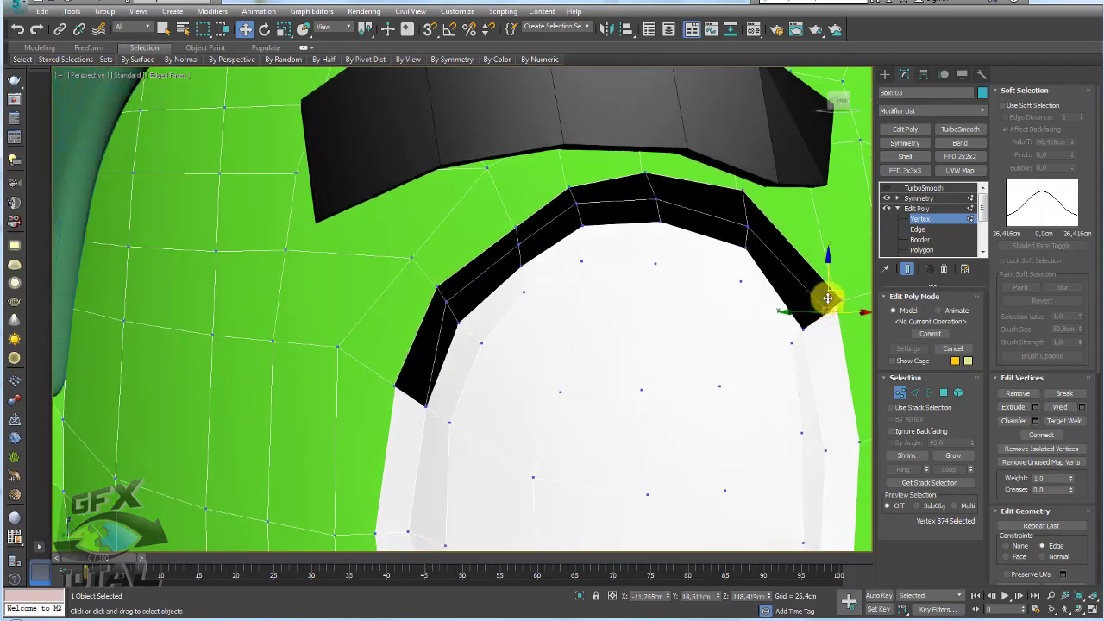
{"action": "left_click", "coordinate": [425, 404]}
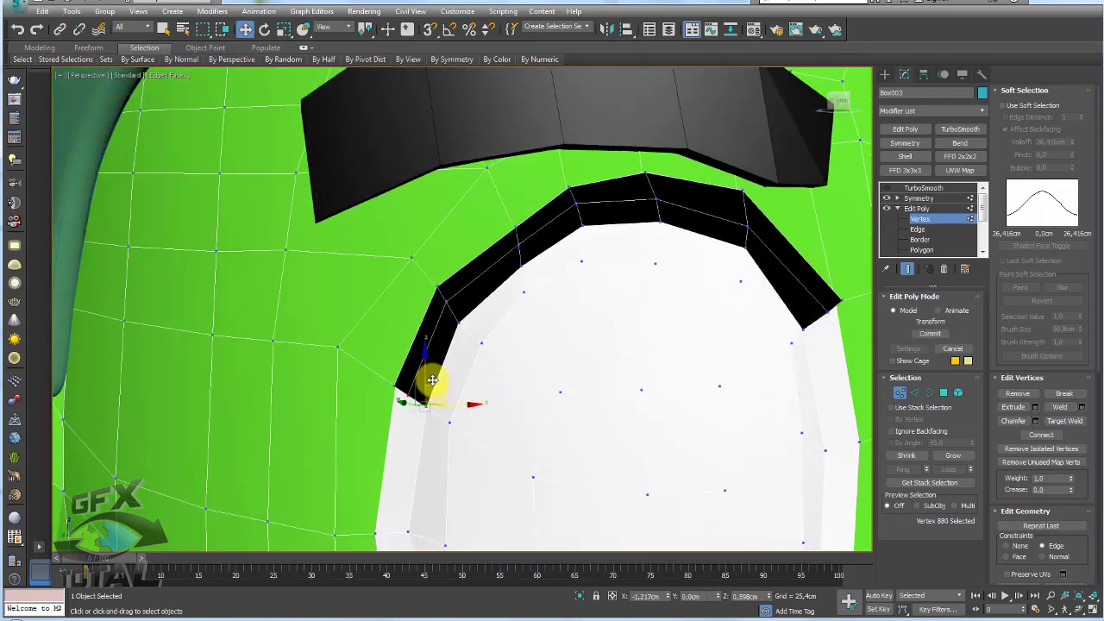
{"action": "left_click_drag", "start_coordinate": [432, 380], "coordinate": [405, 390]}
Lower the vertices along the strip's outer top edge slightly
{"action": "left_click", "coordinate": [438, 285], "text": "ctrl"}
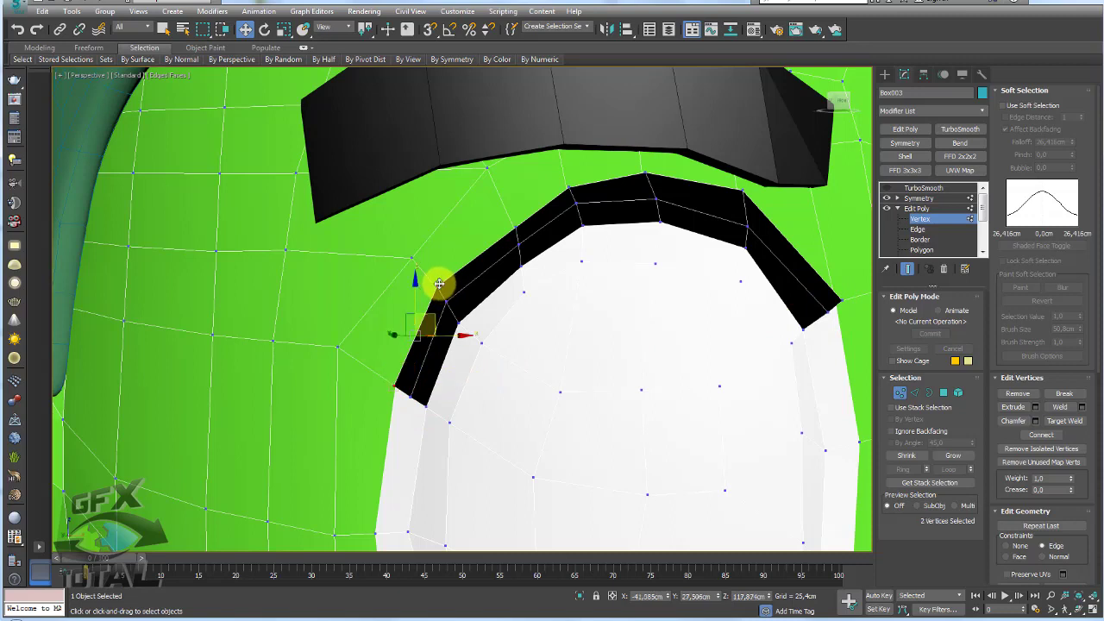
{"action": "left_click", "coordinate": [516, 228], "text": "ctrl"}
{"action": "left_click", "coordinate": [645, 176], "text": "ctrl"}
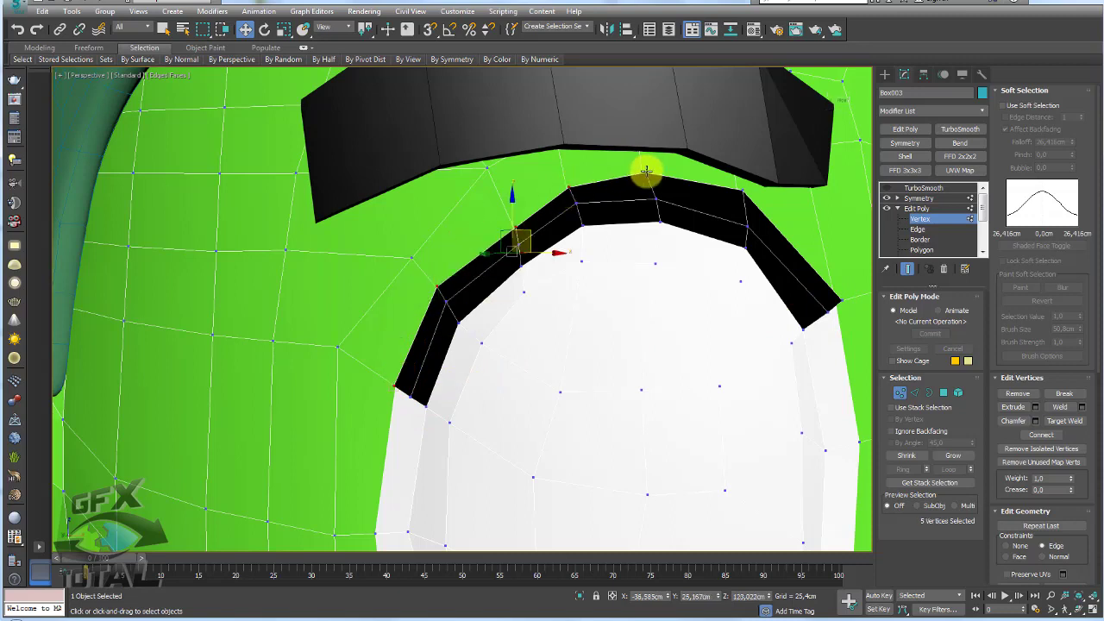
{"action": "left_click", "coordinate": [742, 190], "text": "ctrl"}
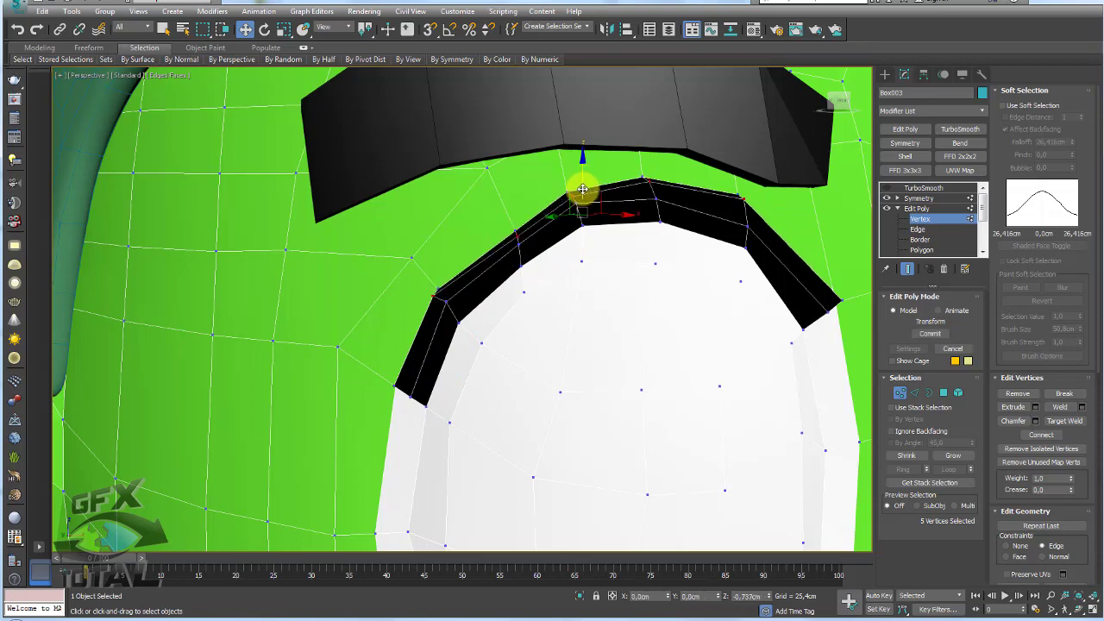
{"action": "left_click_drag", "start_coordinate": [583, 181], "coordinate": [583, 189]}
{"action": "middle_click_drag", "start_coordinate": [841, 304], "coordinate": [850, 291], "text": "alt"}
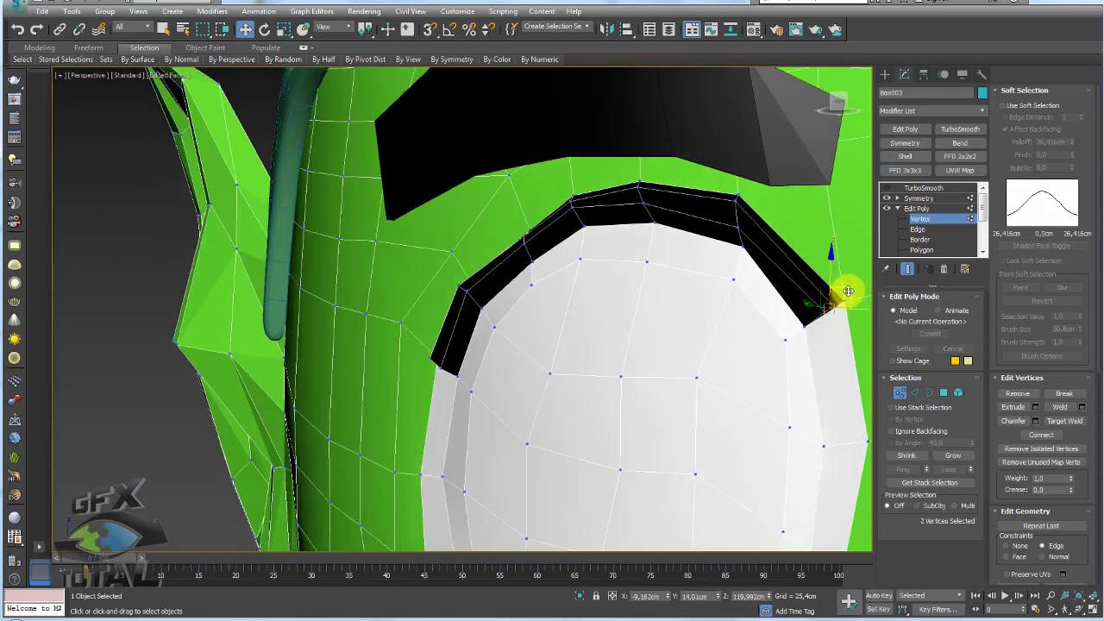
Reposition the two corner vertices at the rim's end to even the band
{"action": "left_click", "coordinate": [815, 259], "text": "ctrl"}
{"action": "middle_click_drag", "start_coordinate": [447, 329], "coordinate": [400, 398], "text": "alt"}
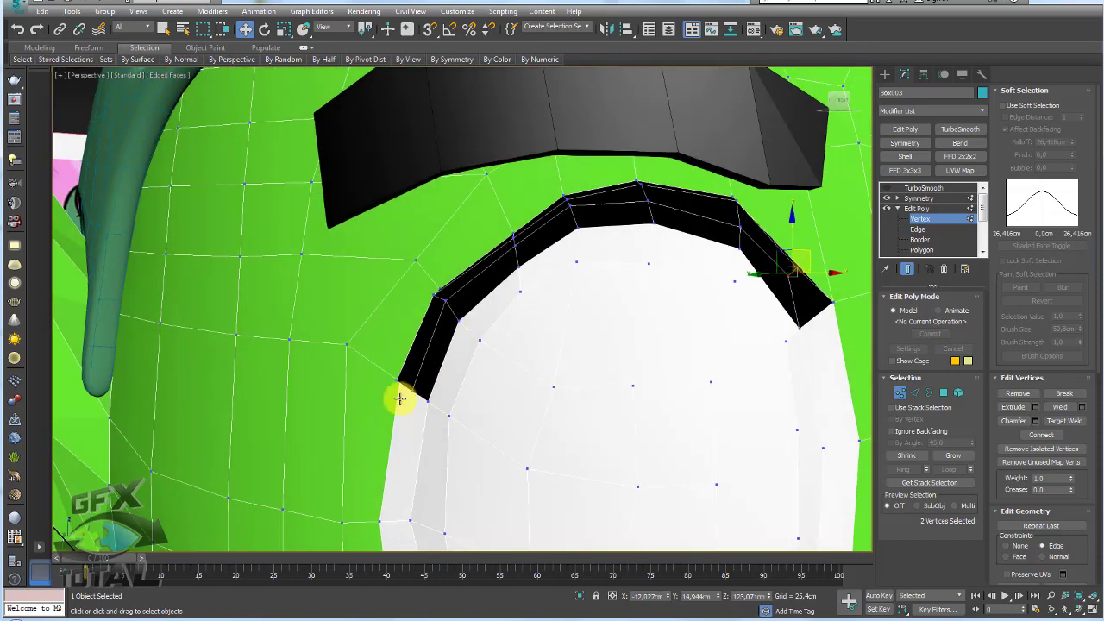
{"action": "left_click_drag", "start_coordinate": [412, 393], "coordinate": [395, 382]}
{"action": "middle_click_drag", "start_coordinate": [394, 377], "coordinate": [420, 365], "text": "alt"}
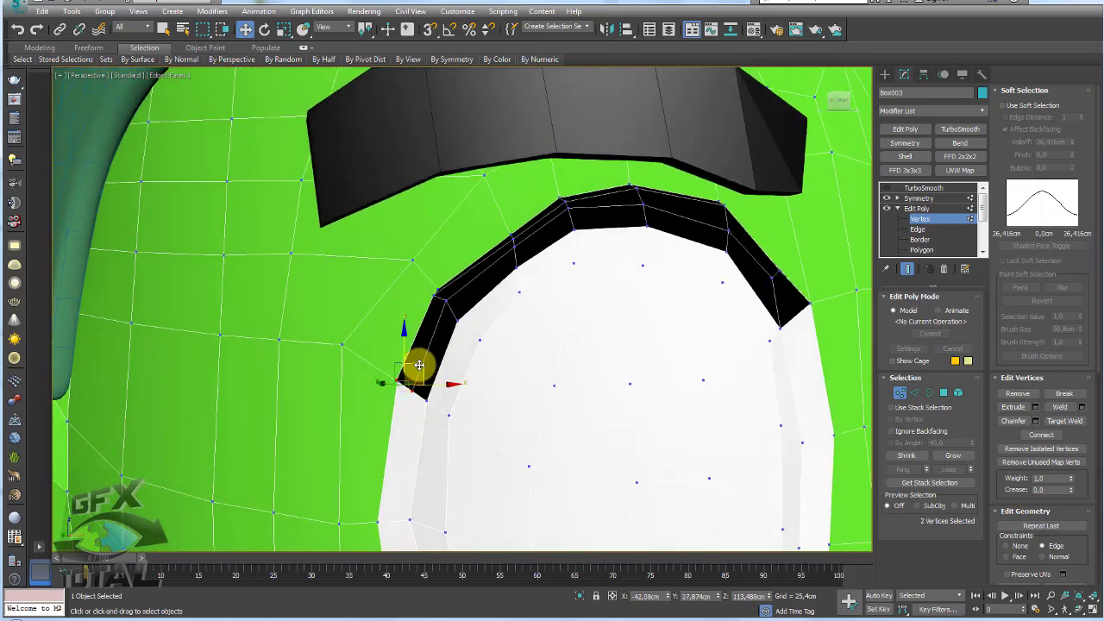
{"action": "mouse_move", "coordinate": [419, 365]}
{"action": "left_mouse_down"}
{"action": "mouse_move", "coordinate": [441, 319]}
{"action": "mouse_move", "coordinate": [421, 325]}
{"action": "left_mouse_up"}
{"action": "left_click_drag", "start_coordinate": [441, 312], "coordinate": [448, 308]}
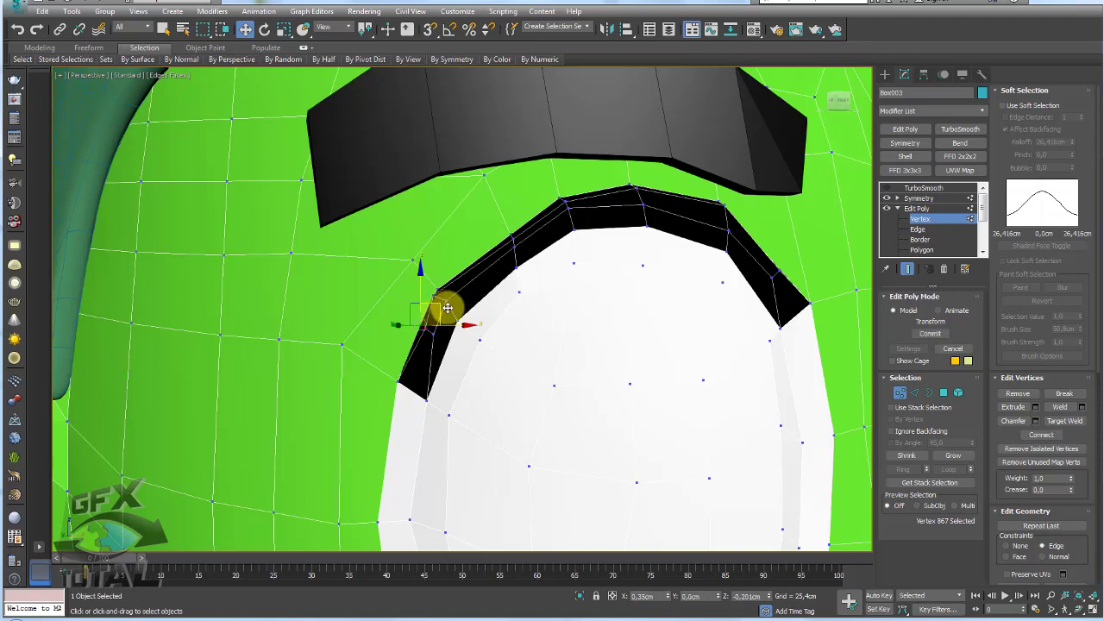
{"action": "middle_click_drag", "start_coordinate": [444, 316], "coordinate": [438, 305], "text": "alt"}
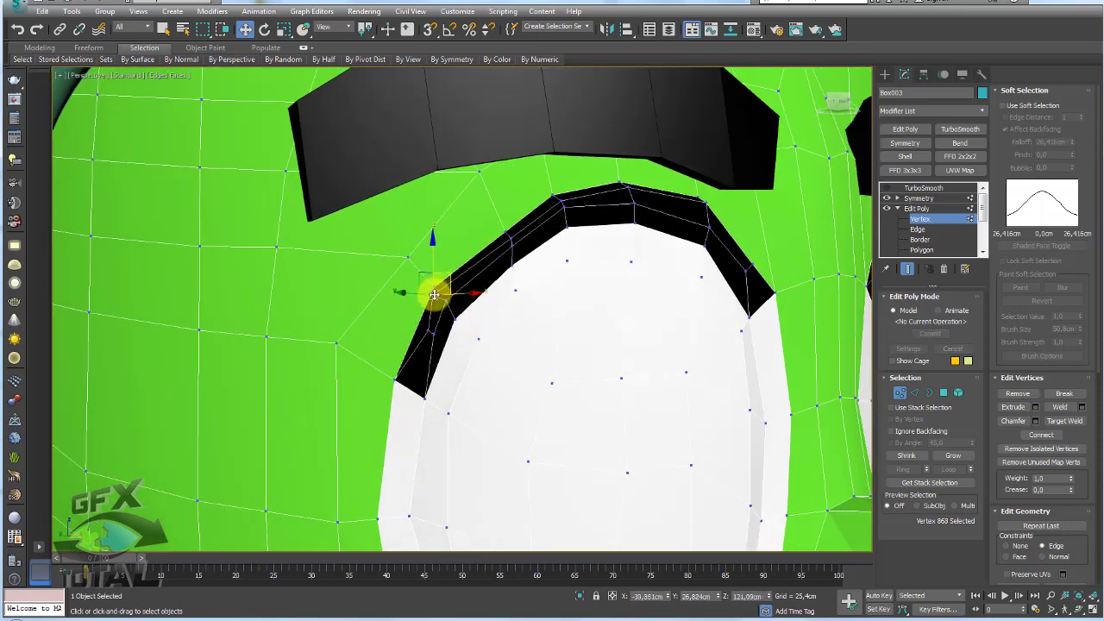
{"action": "left_click_drag", "start_coordinate": [455, 272], "coordinate": [460, 268]}
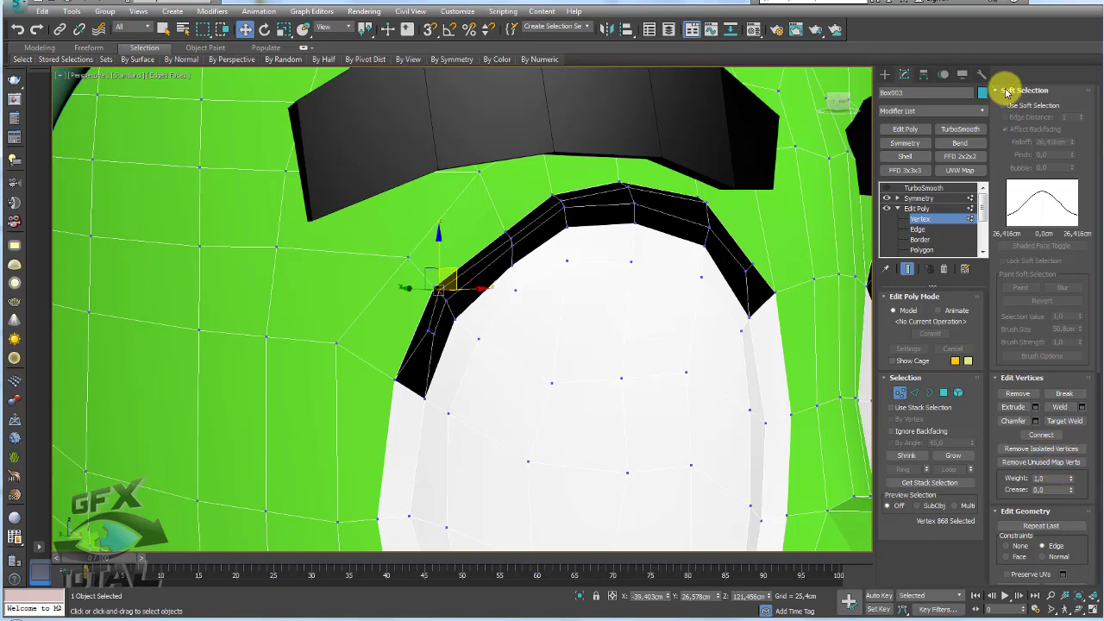
Hide soft selection, pull the upper rim vertices up-left along the band, then zoom out
{"action": "left_click", "coordinate": [1007, 92]}
{"action": "scroll", "coordinate": [513, 255], "scroll_direction": "up", "scroll_amount": 2}
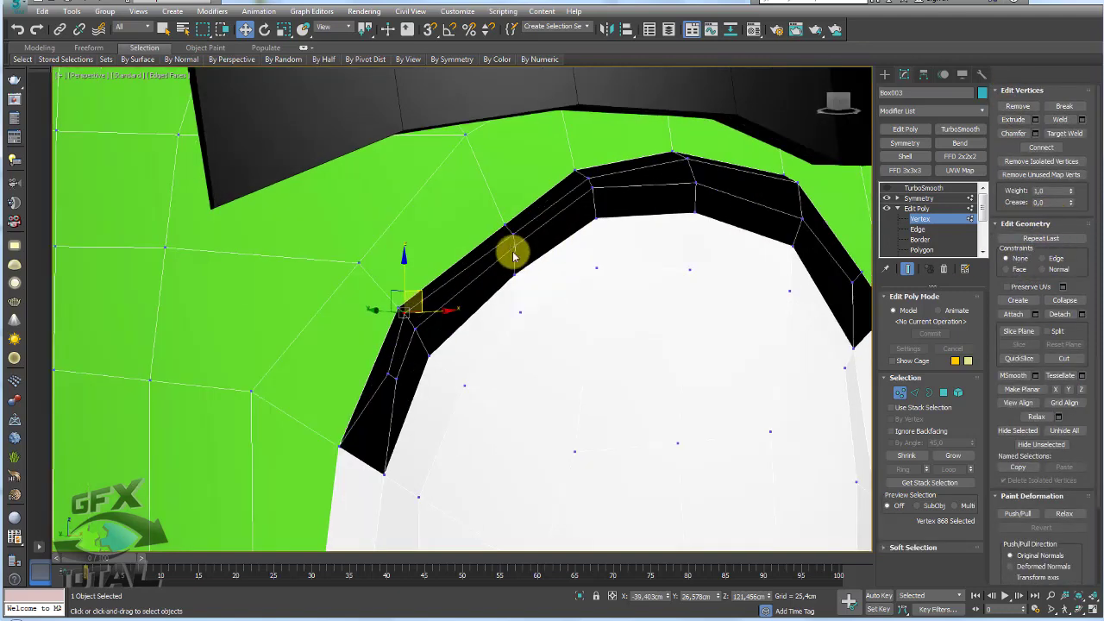
{"action": "scroll", "coordinate": [514, 255], "scroll_direction": "up", "scroll_amount": 1}
{"action": "left_click", "coordinate": [515, 243]}
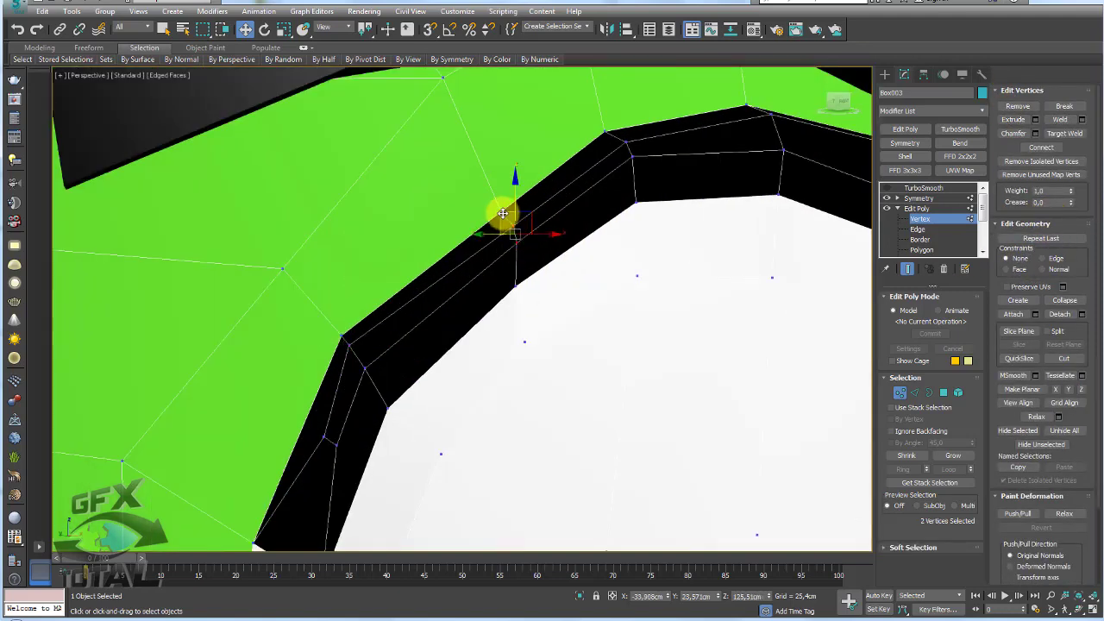
{"action": "left_click", "coordinate": [516, 288], "text": "ctrl"}
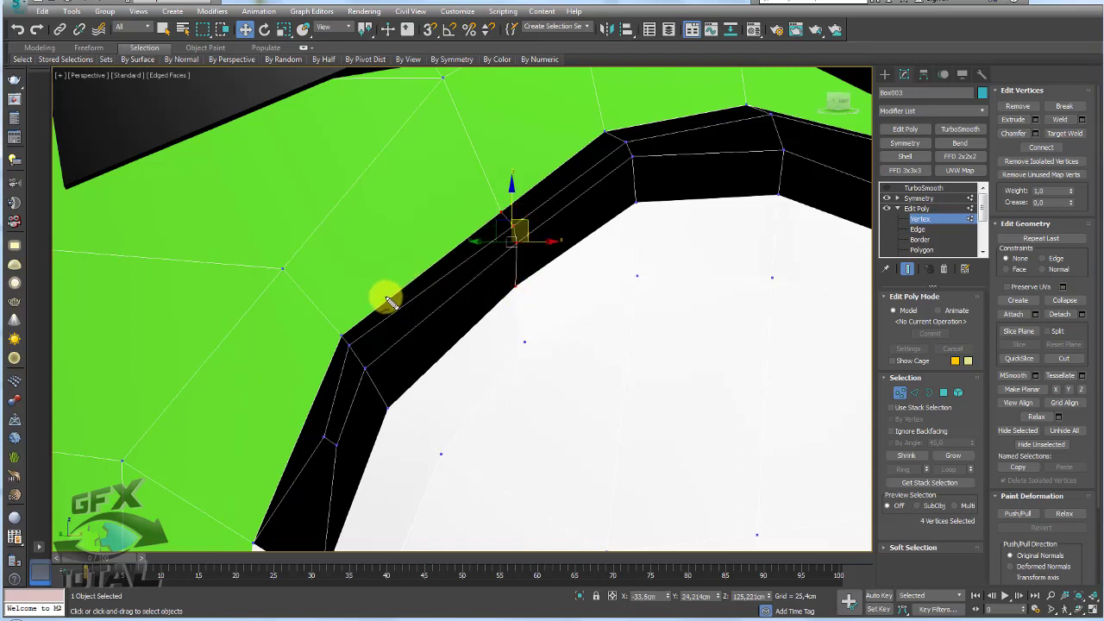
{"action": "left_click", "coordinate": [520, 231], "text": "ctrl"}
{"action": "left_click_drag", "start_coordinate": [525, 223], "coordinate": [506, 204]}
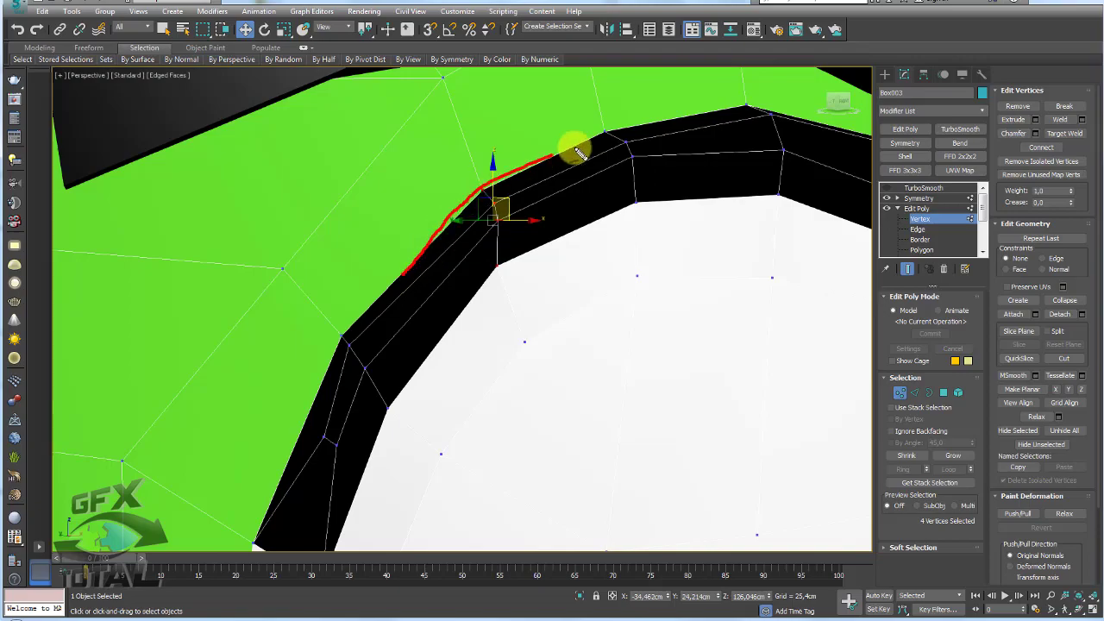
{"action": "mouse_move", "coordinate": [577, 251]}
{"action": "middle_mouse_down", "text": "alt"}
{"action": "mouse_move", "coordinate": [370, 350]}
{"action": "mouse_move", "coordinate": [569, 286]}
{"action": "middle_mouse_up", "text": "alt"}
{"action": "scroll", "coordinate": [569, 286], "scroll_direction": "down", "scroll_amount": 3}
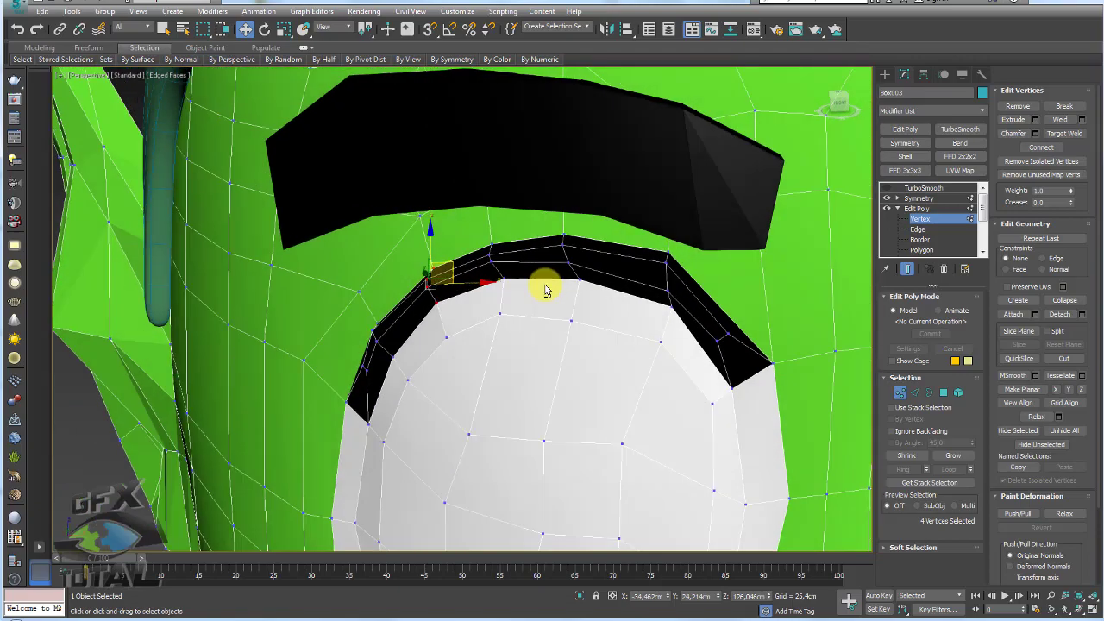
{"action": "scroll", "coordinate": [597, 316], "scroll_direction": "down", "scroll_amount": 3}
{"action": "scroll", "coordinate": [611, 283], "scroll_direction": "up", "scroll_amount": 2}
{"action": "scroll", "coordinate": [599, 265], "scroll_direction": "down", "scroll_amount": 3}
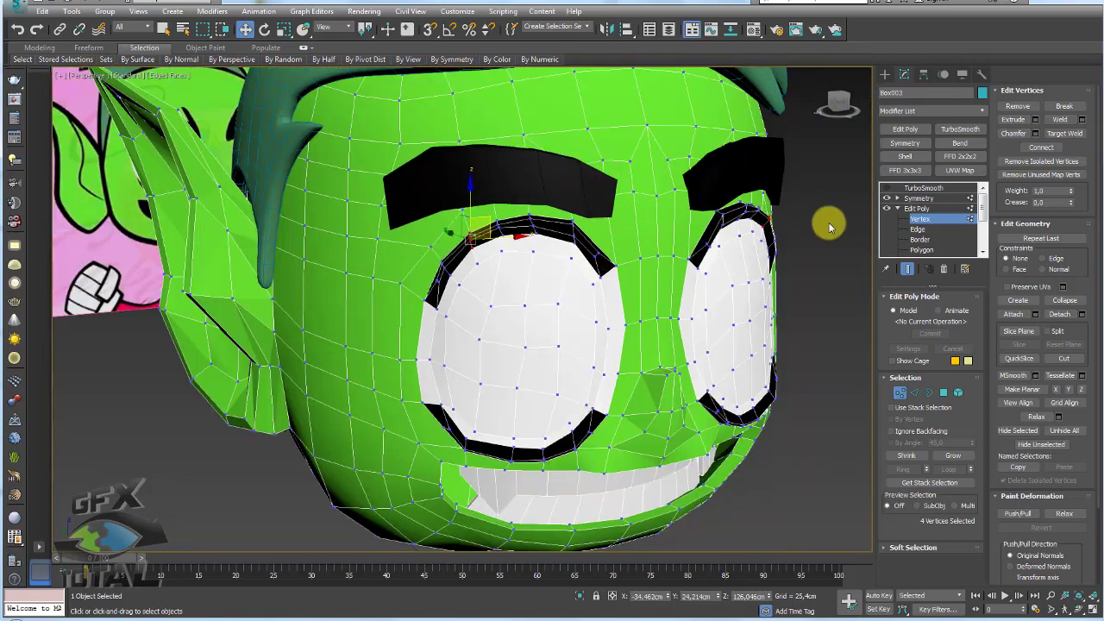
Turn on TurboSmooth for the head and deselect it to see the smoothed result
{"action": "left_click", "coordinate": [923, 199]}
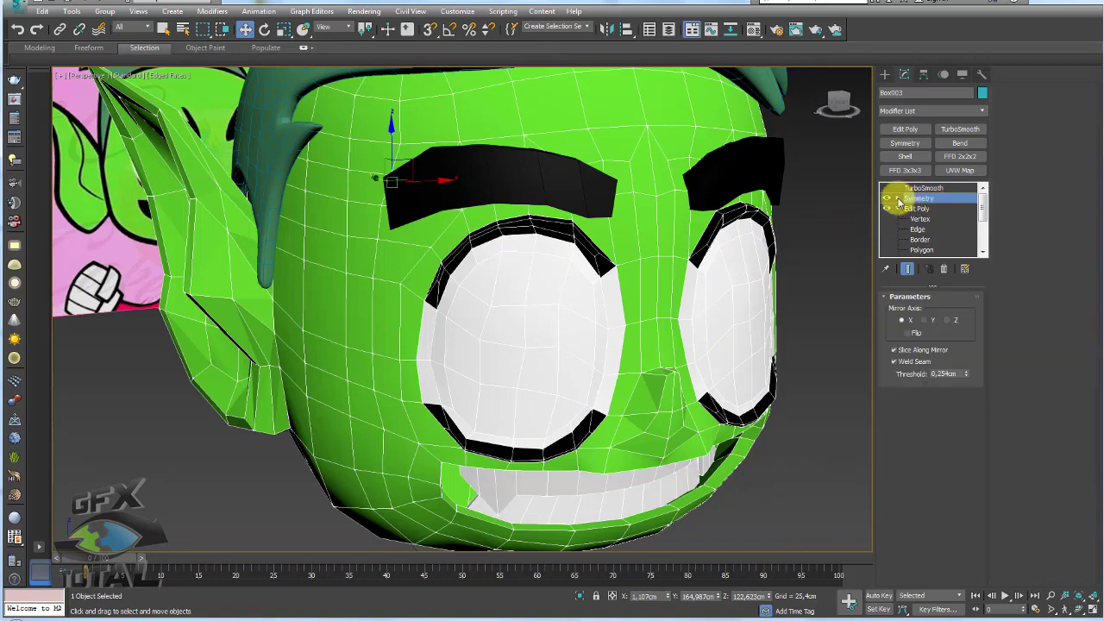
{"action": "left_click", "coordinate": [902, 188]}
{"action": "left_click", "coordinate": [888, 188]}
{"action": "scroll", "coordinate": [696, 251], "scroll_direction": "down", "scroll_amount": 5}
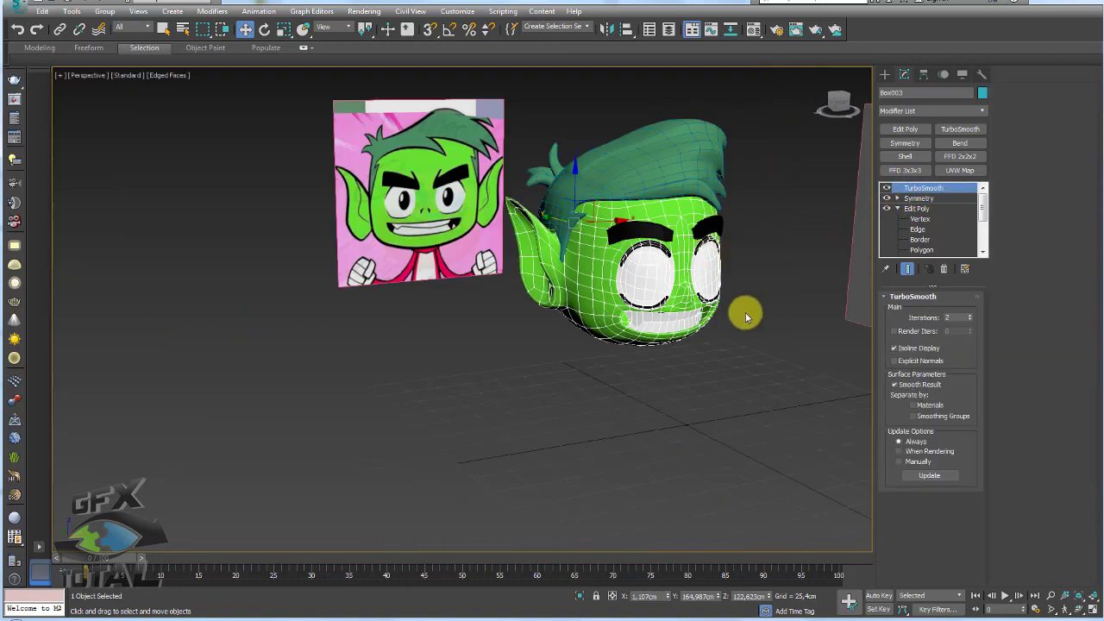
{"action": "left_click", "coordinate": [744, 314]}
{"action": "scroll", "coordinate": [648, 285], "scroll_direction": "up", "scroll_amount": 3}
{"action": "scroll", "coordinate": [607, 276], "scroll_direction": "down", "scroll_amount": 1}
{"action": "scroll", "coordinate": [635, 285], "scroll_direction": "up", "scroll_amount": 2}
Compare the smoothed eye outlines with the reference plane, then reselect the head at the Symmetry level
{"action": "middle_click_drag", "start_coordinate": [635, 285], "coordinate": [659, 285], "text": "alt"}
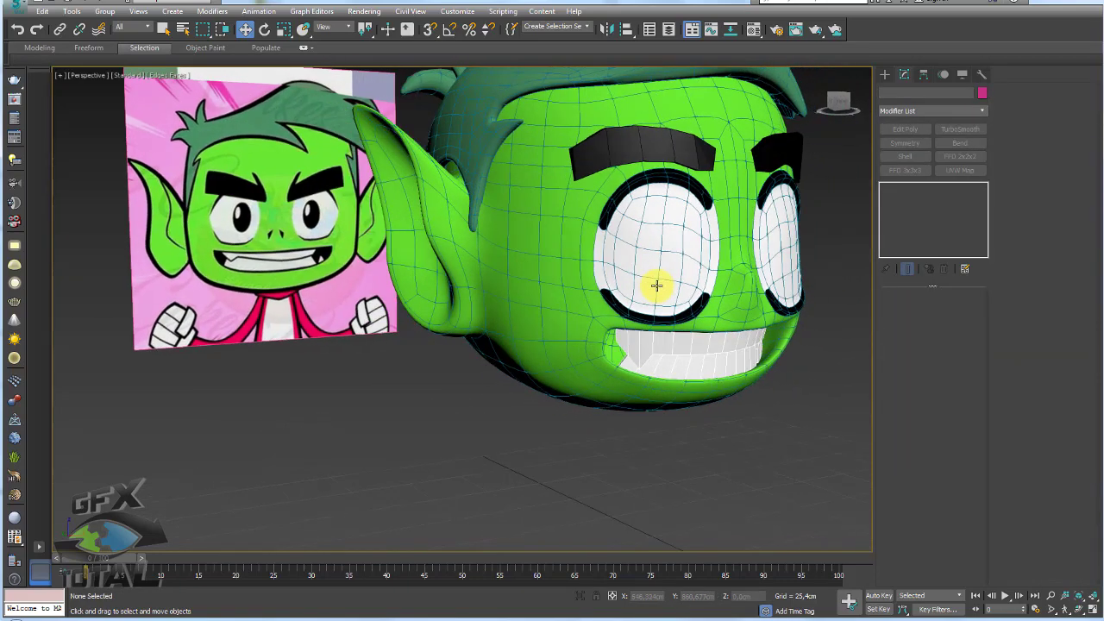
{"action": "scroll", "coordinate": [638, 249], "scroll_direction": "up", "scroll_amount": 2}
{"action": "scroll", "coordinate": [581, 195], "scroll_direction": "up", "scroll_amount": 2}
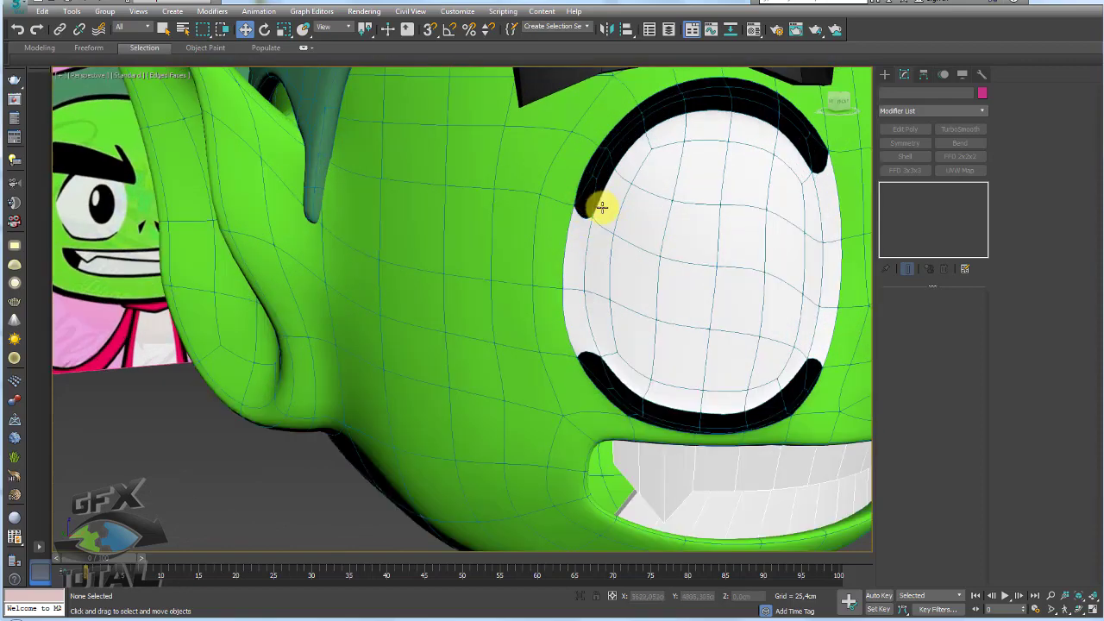
{"action": "scroll", "coordinate": [599, 185], "scroll_direction": "down", "scroll_amount": 2}
{"action": "scroll", "coordinate": [611, 264], "scroll_direction": "down", "scroll_amount": 3}
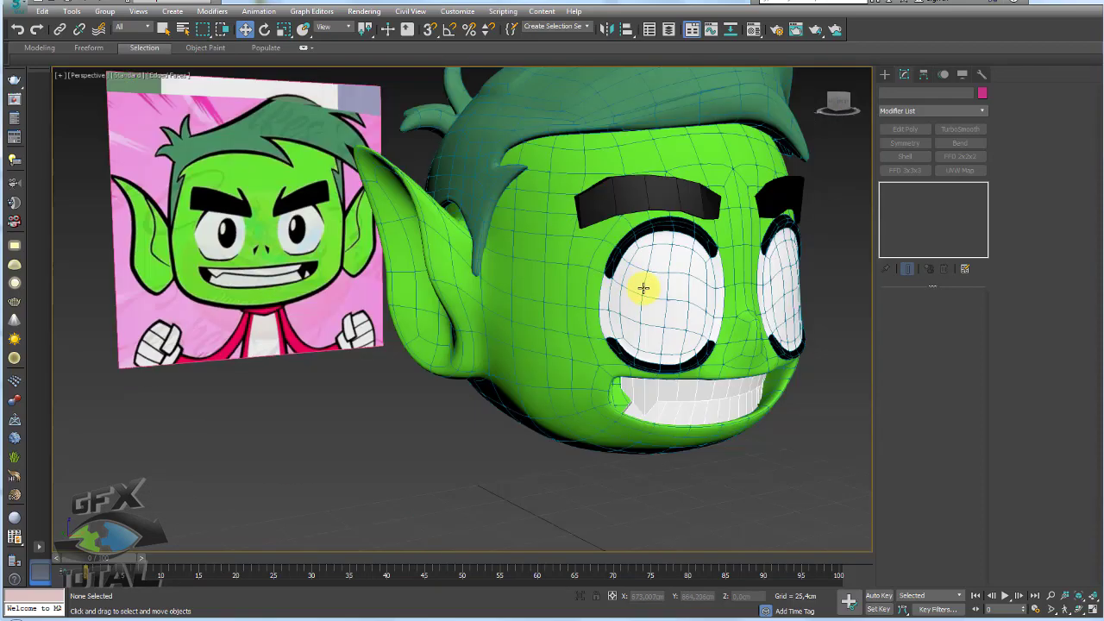
{"action": "scroll", "coordinate": [643, 288], "scroll_direction": "up", "scroll_amount": 1}
{"action": "scroll", "coordinate": [604, 271], "scroll_direction": "up", "scroll_amount": 1}
{"action": "scroll", "coordinate": [457, 279], "scroll_direction": "down", "scroll_amount": 1}
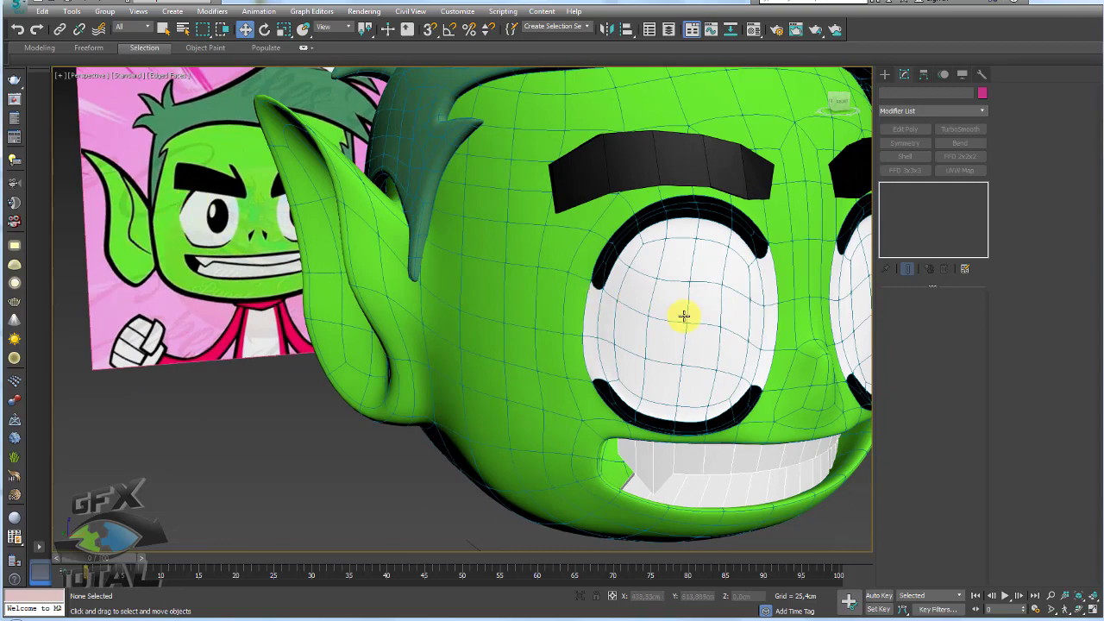
{"action": "middle_click_drag", "start_coordinate": [683, 315], "coordinate": [671, 279], "text": "alt"}
{"action": "left_click", "coordinate": [670, 279]}
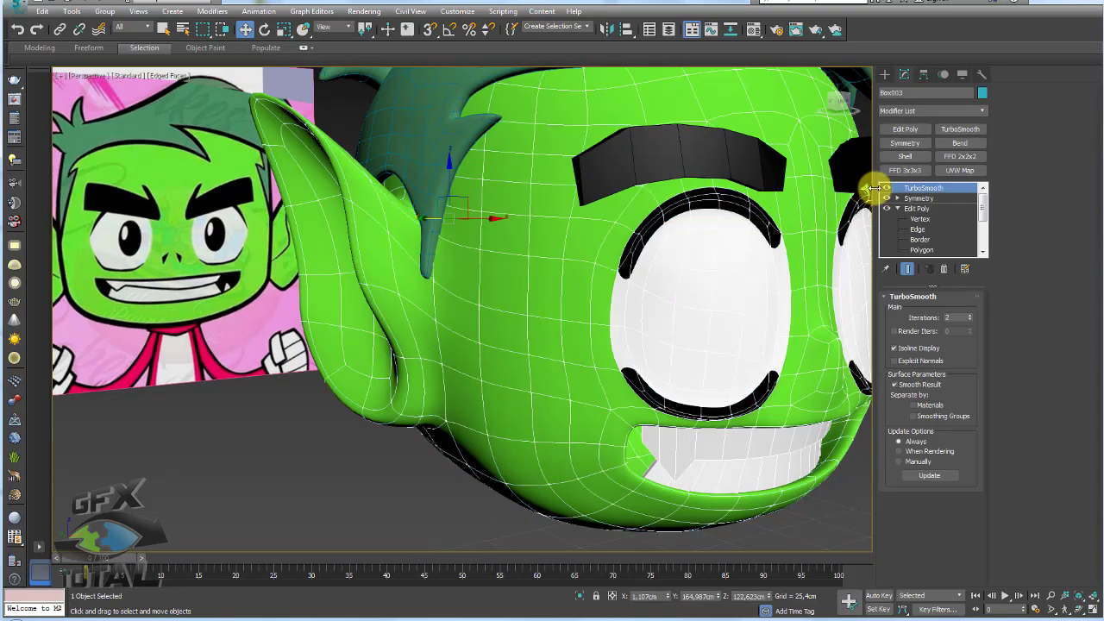
{"action": "left_click", "coordinate": [917, 200]}
At Vertex level with TurboSmooth off, slide the rim's lower-end vertex up along its edge
{"action": "left_click", "coordinate": [920, 218]}
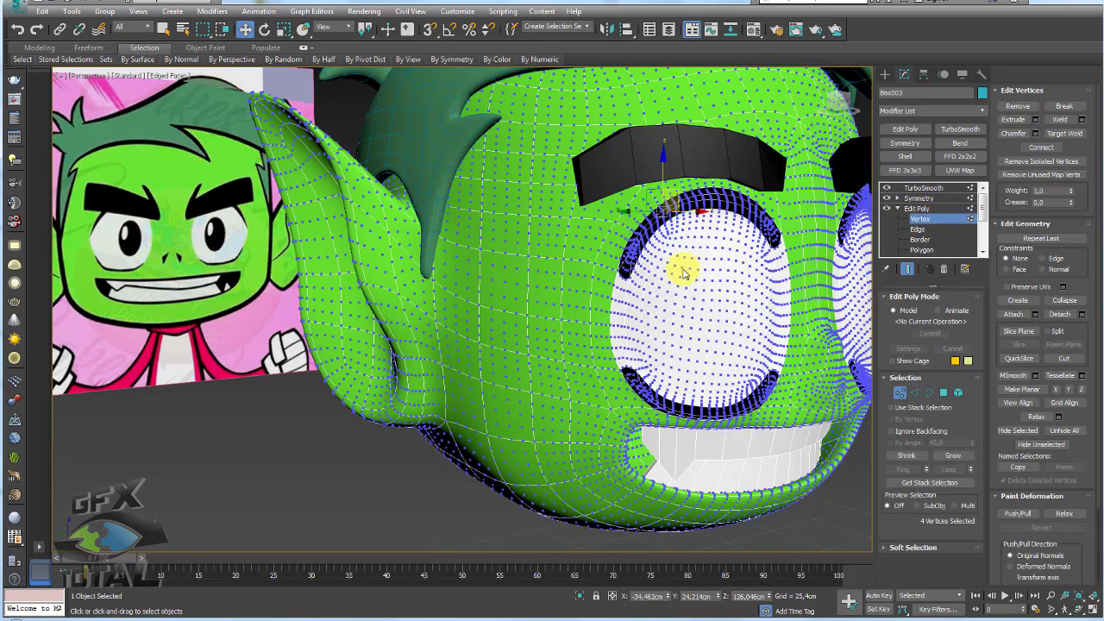
{"action": "scroll", "coordinate": [680, 271], "scroll_direction": "up", "scroll_amount": 2}
{"action": "left_click", "coordinate": [887, 188]}
{"action": "scroll", "coordinate": [608, 280], "scroll_direction": "up", "scroll_amount": 2}
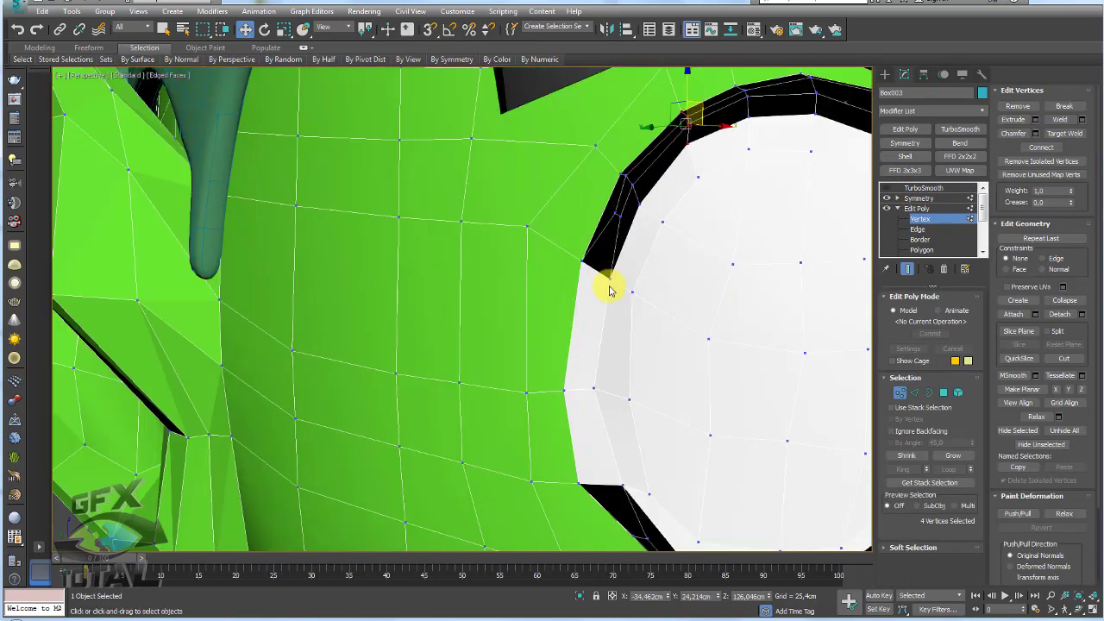
{"action": "scroll", "coordinate": [604, 276], "scroll_direction": "up", "scroll_amount": 2}
{"action": "left_click", "coordinate": [618, 280]}
{"action": "scroll", "coordinate": [618, 279], "scroll_direction": "up", "scroll_amount": 2}
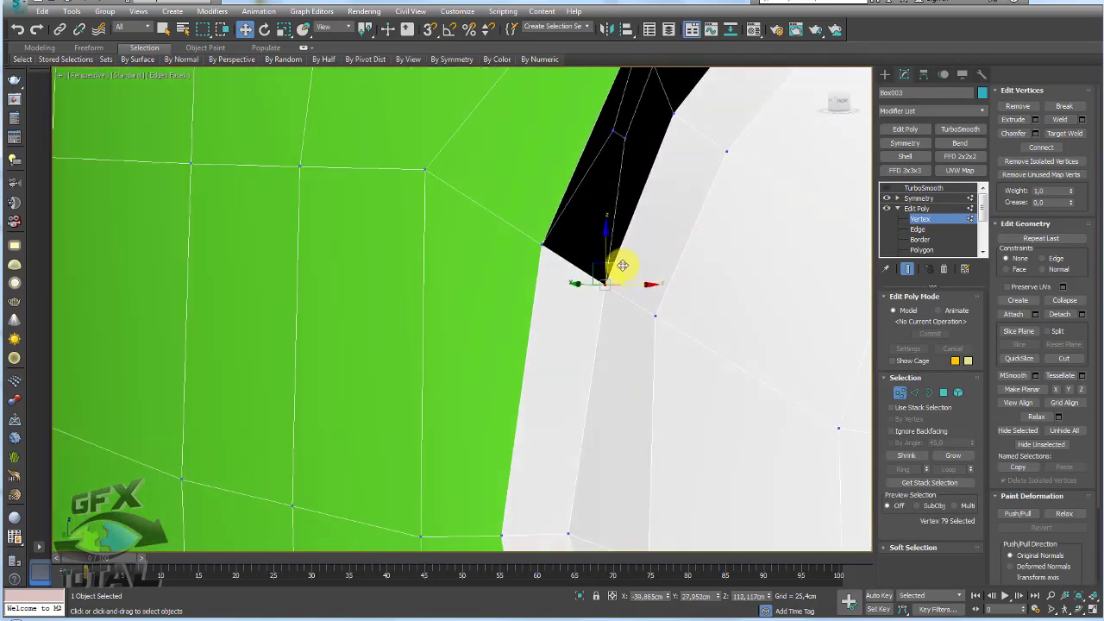
{"action": "left_click_drag", "start_coordinate": [622, 266], "coordinate": [572, 228]}
{"action": "key", "text": "ctrl+z"}
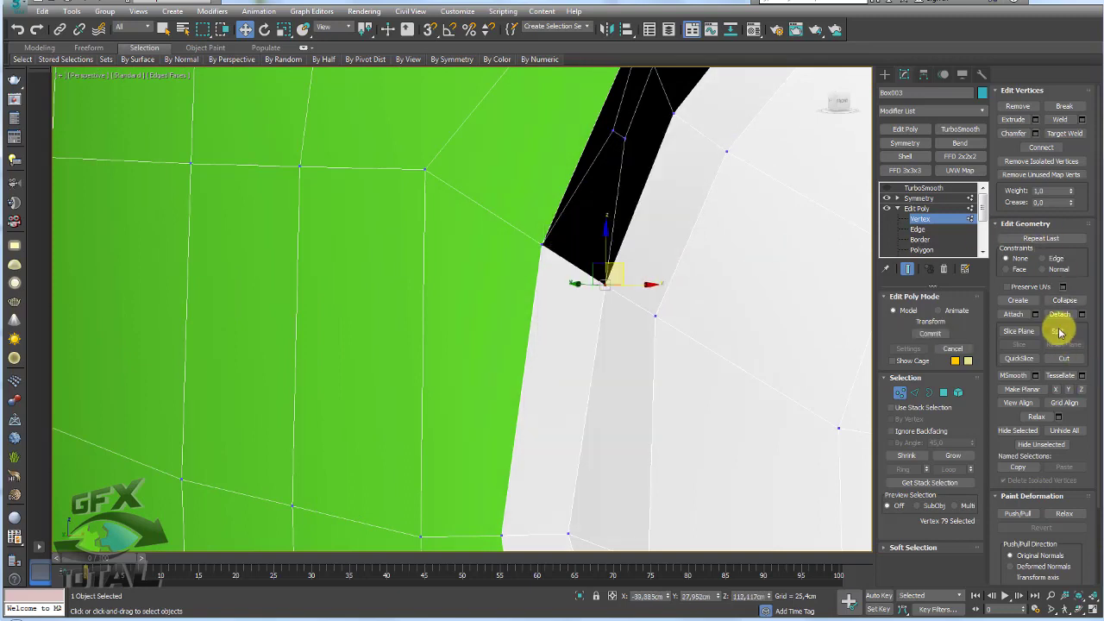
{"action": "left_click_drag", "start_coordinate": [620, 263], "coordinate": [625, 140]}
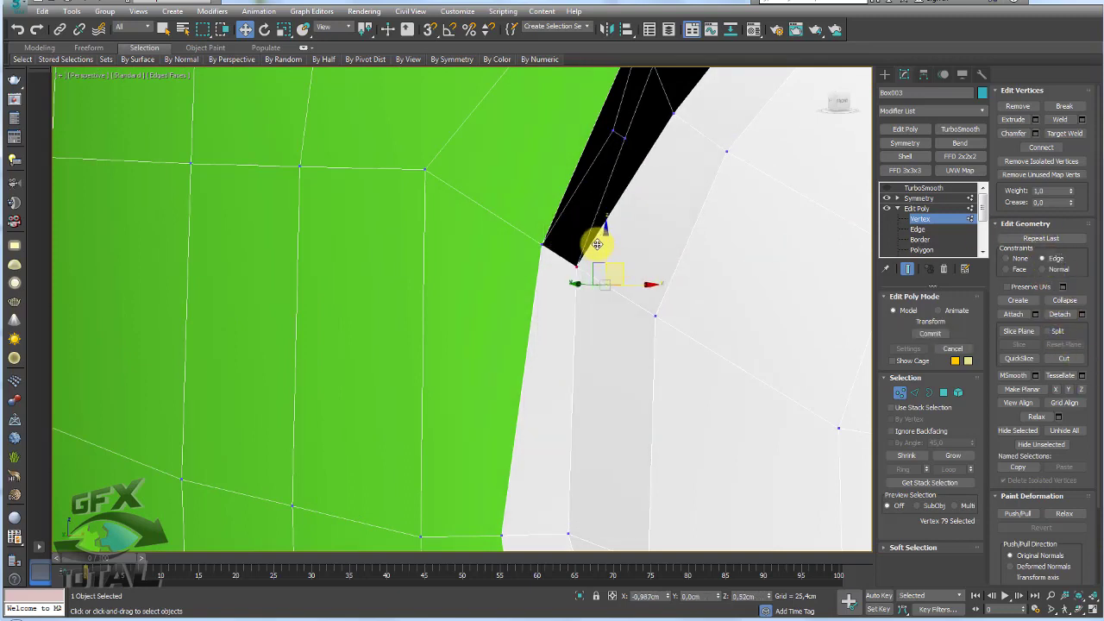
{"action": "left_click", "coordinate": [619, 136]}
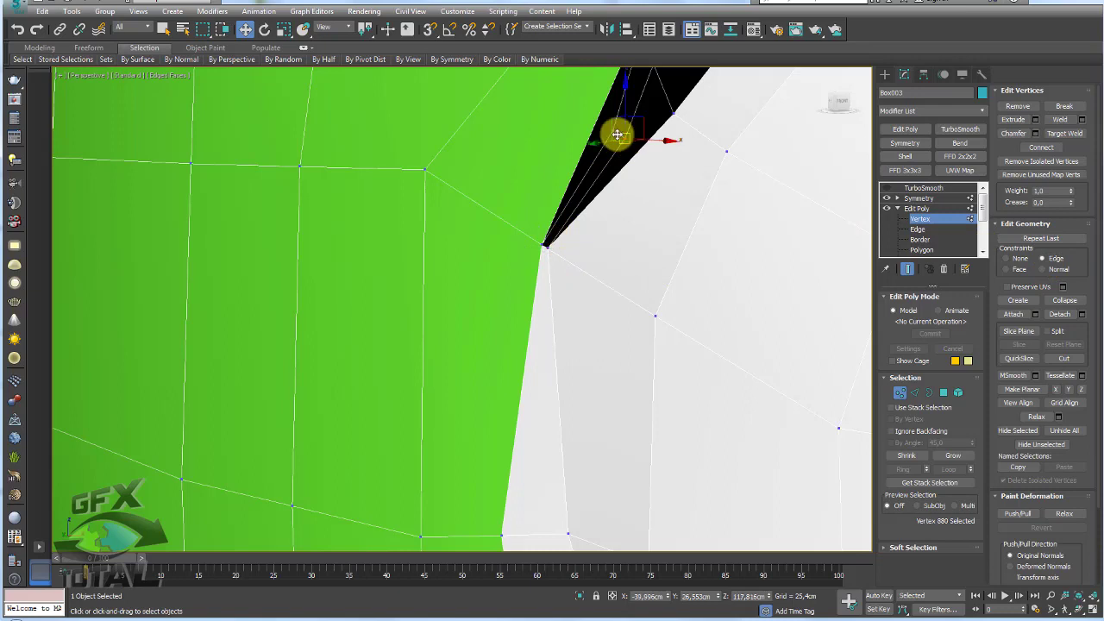
Select a row of vertices on the black rim and raise them together
{"action": "middle_click_drag", "start_coordinate": [616, 136], "coordinate": [685, 229], "text": "alt"}
{"action": "left_click", "coordinate": [671, 232]}
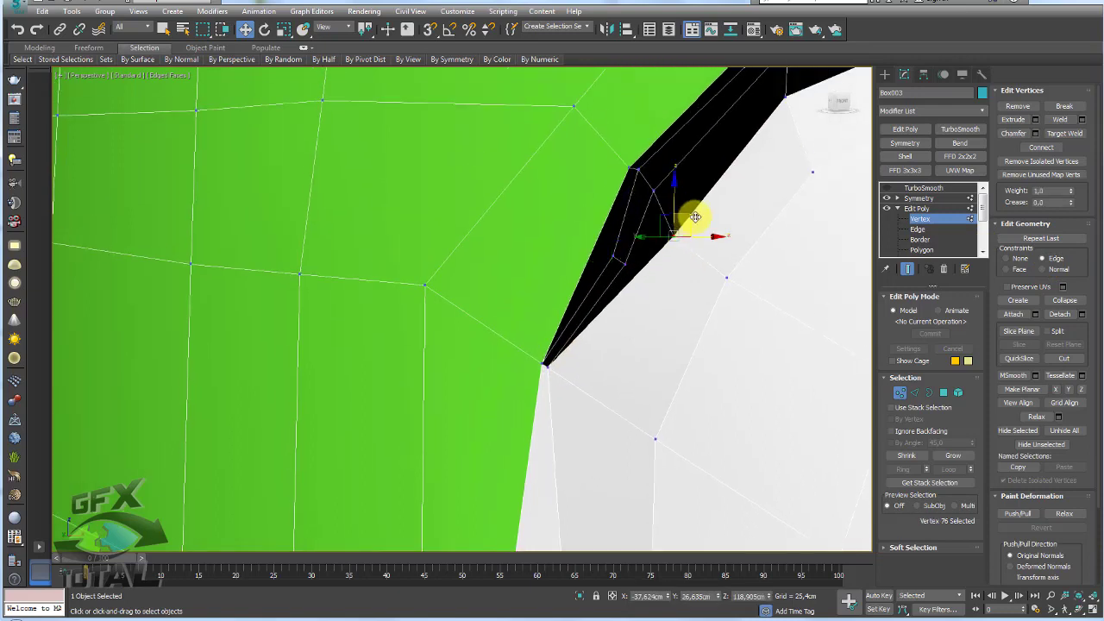
{"action": "mouse_move", "coordinate": [665, 185]}
{"action": "middle_mouse_down", "text": "alt"}
{"action": "mouse_move", "coordinate": [727, 250]}
{"action": "mouse_move", "coordinate": [595, 285]}
{"action": "middle_mouse_up", "text": "alt"}
{"action": "left_click", "coordinate": [736, 223]}
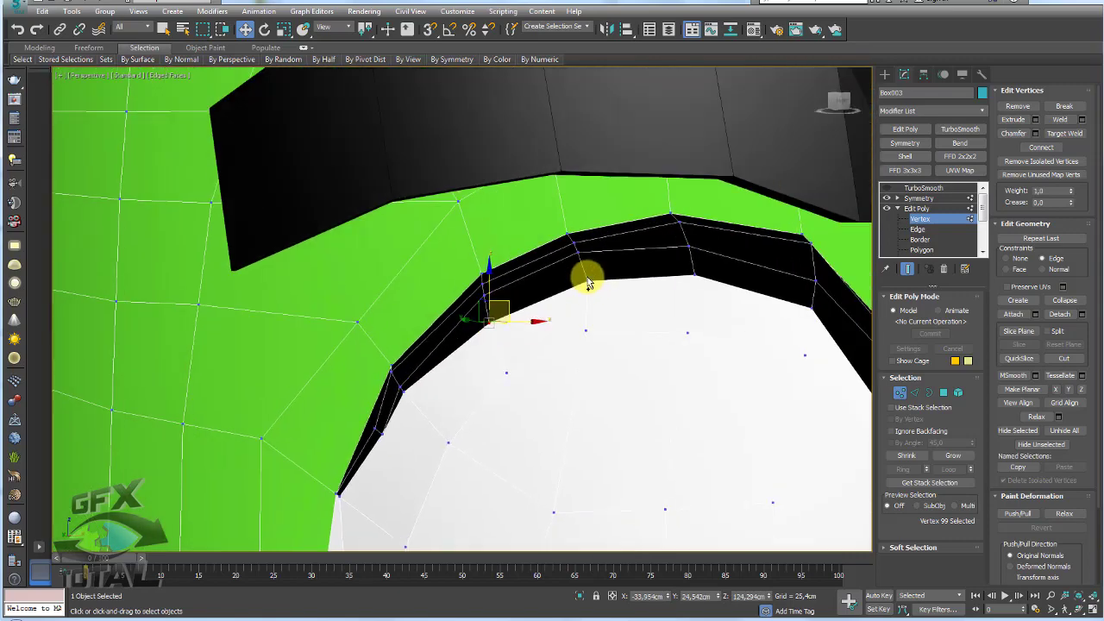
{"action": "left_click", "coordinate": [587, 282], "text": "ctrl"}
{"action": "left_click", "coordinate": [690, 275], "text": "ctrl"}
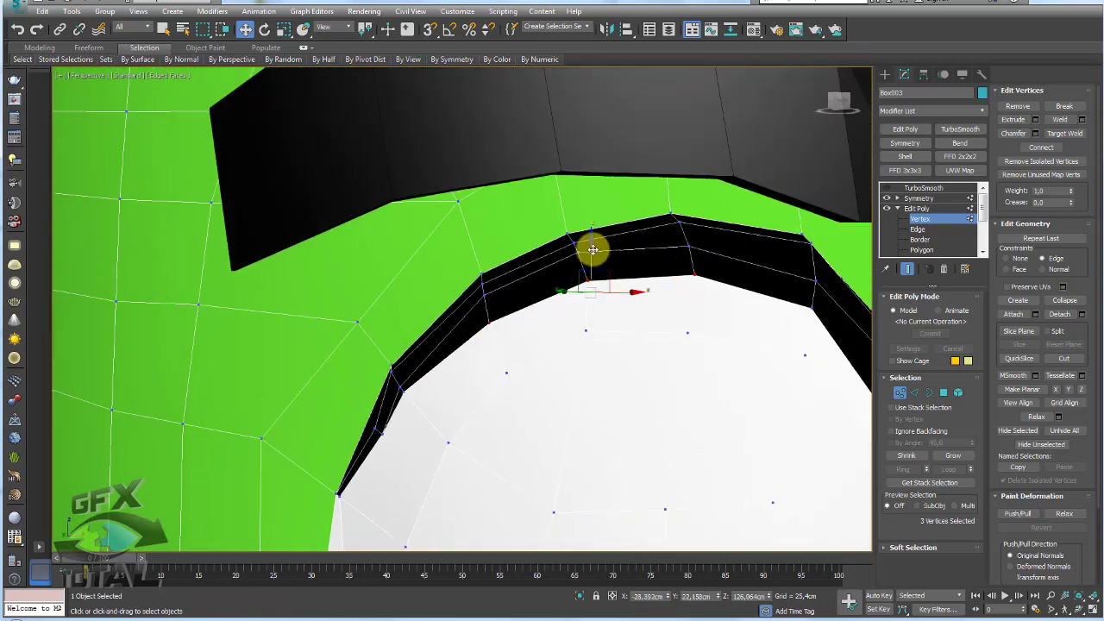
{"action": "left_click_drag", "start_coordinate": [592, 247], "coordinate": [588, 230]}
Select the vertices at the band's outer end and reshape its tip
{"action": "left_click", "coordinate": [811, 308]}
{"action": "mouse_move", "coordinate": [811, 308]}
{"action": "middle_mouse_down", "text": "alt"}
{"action": "mouse_move", "coordinate": [541, 279]}
{"action": "mouse_move", "coordinate": [578, 367]}
{"action": "middle_mouse_up", "text": "alt"}
{"action": "left_click", "coordinate": [583, 369], "text": "ctrl"}
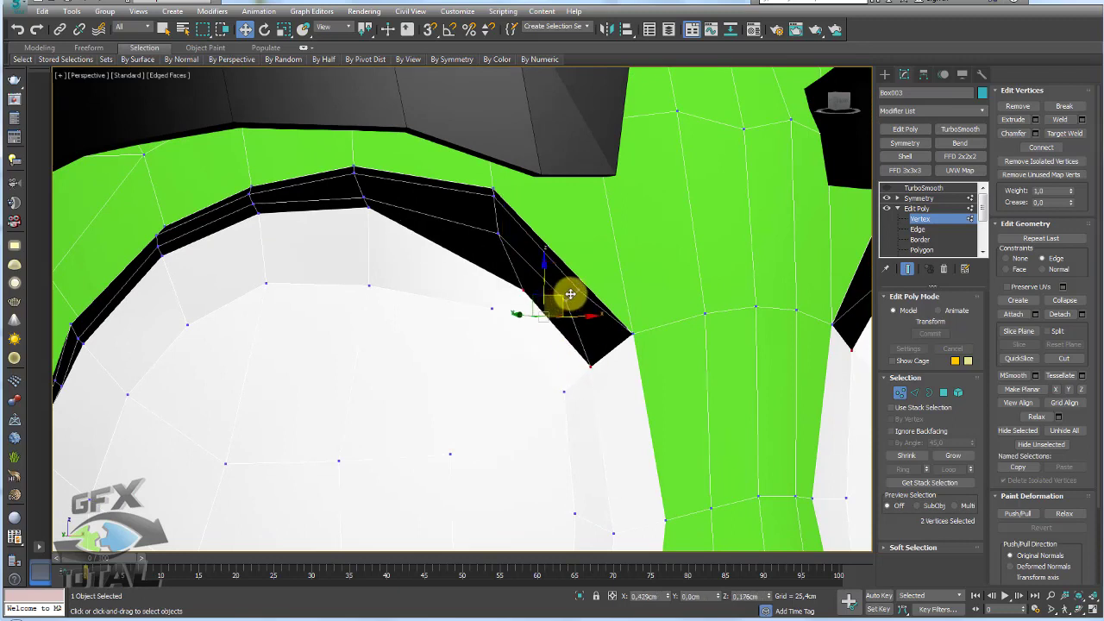
{"action": "left_click_drag", "start_coordinate": [567, 291], "coordinate": [507, 274]}
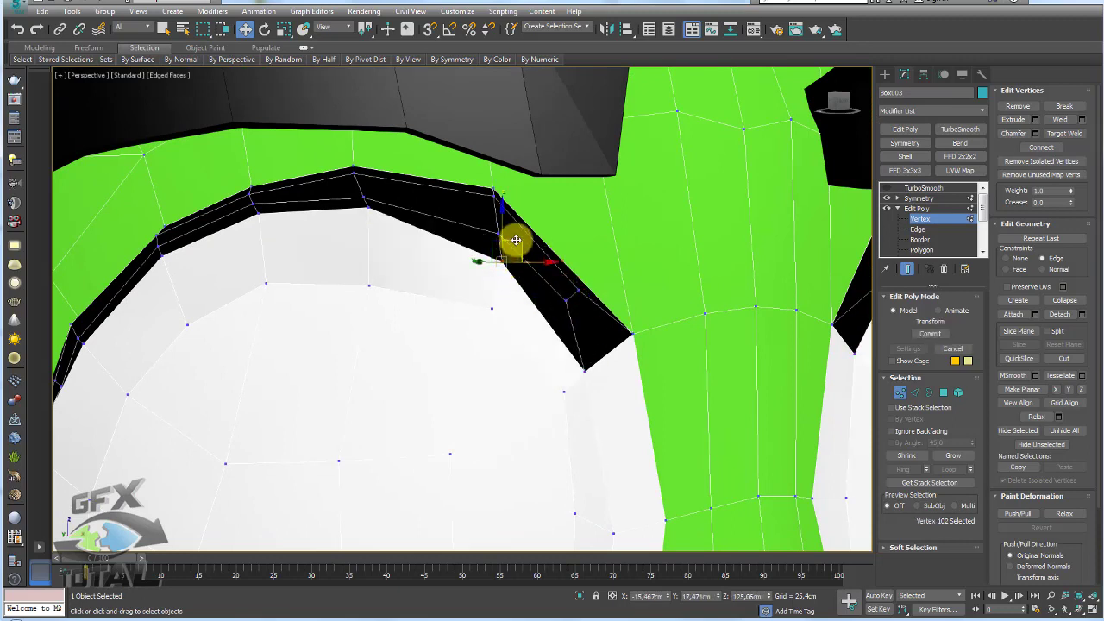
Set Constraints to None and raise the outline's corner vertex to reshape the band
{"action": "left_click", "coordinate": [516, 226]}
{"action": "mouse_move", "coordinate": [521, 228]}
{"action": "middle_mouse_down", "text": "alt"}
{"action": "mouse_move", "coordinate": [547, 242]}
{"action": "mouse_move", "coordinate": [503, 271]}
{"action": "mouse_move", "coordinate": [510, 245]}
{"action": "middle_mouse_up", "text": "alt"}
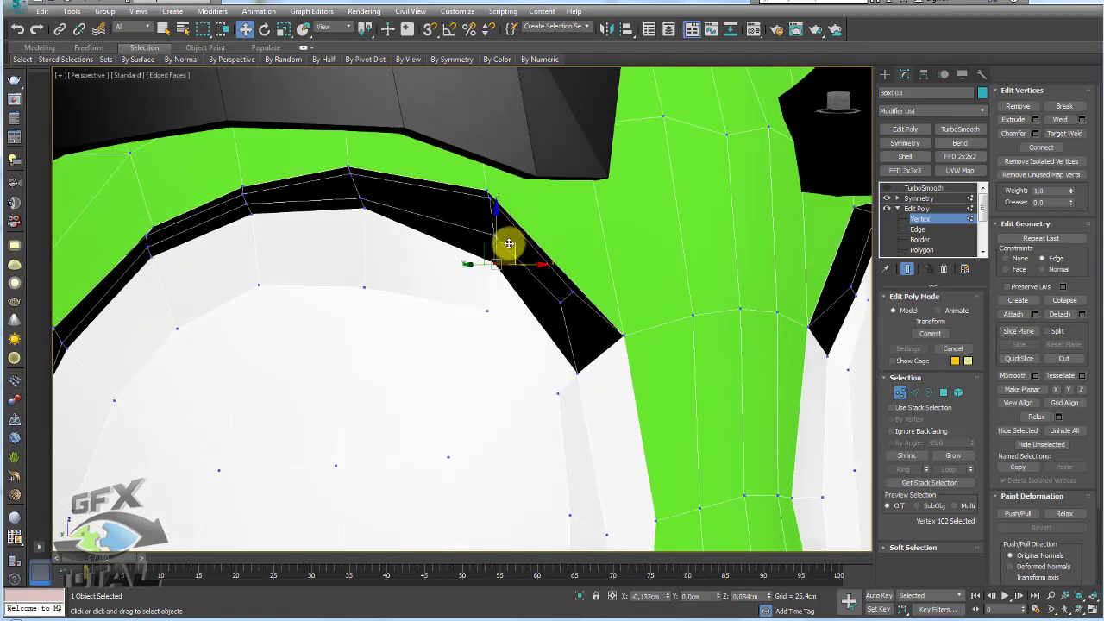
{"action": "left_click", "coordinate": [1006, 258]}
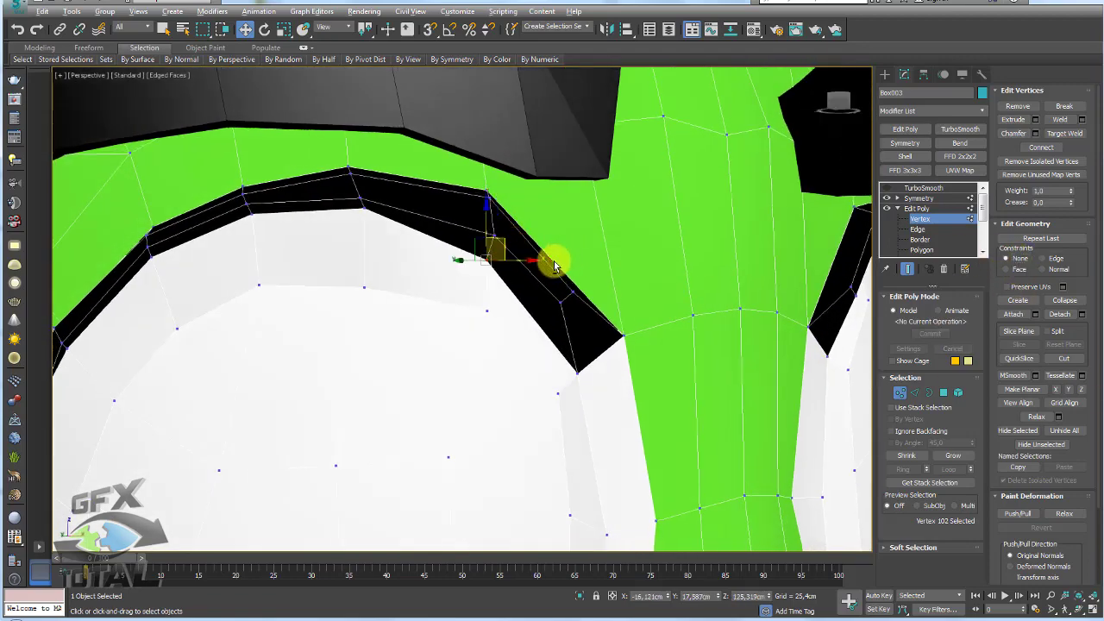
{"action": "middle_click_drag", "start_coordinate": [553, 256], "coordinate": [505, 237], "text": "alt"}
{"action": "left_click_drag", "start_coordinate": [506, 237], "coordinate": [504, 202]}
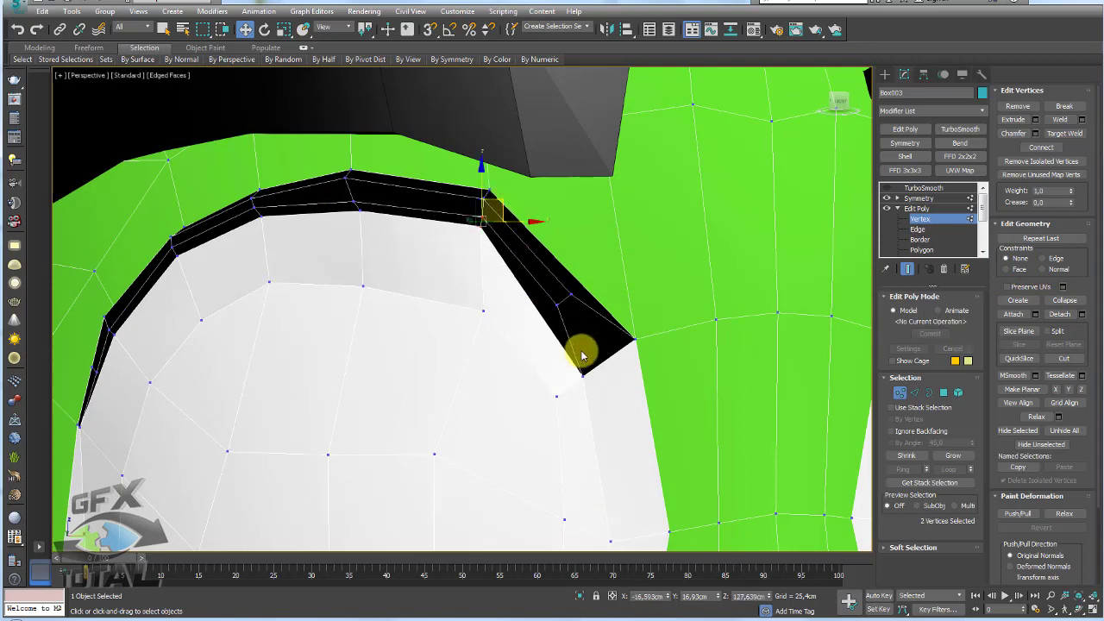
Pull the band's lower-tip vertex up-right and refine it so the band tapers thinner
{"action": "left_click", "coordinate": [584, 376]}
{"action": "left_click_drag", "start_coordinate": [584, 376], "coordinate": [633, 331]}
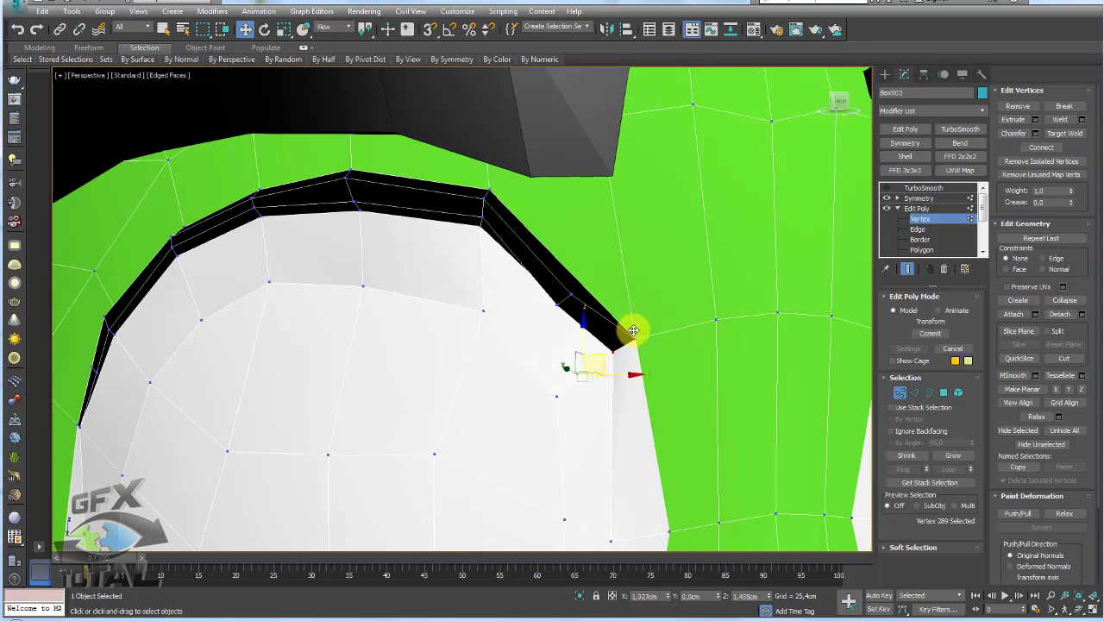
{"action": "middle_click_drag", "start_coordinate": [637, 327], "coordinate": [580, 346], "text": "alt"}
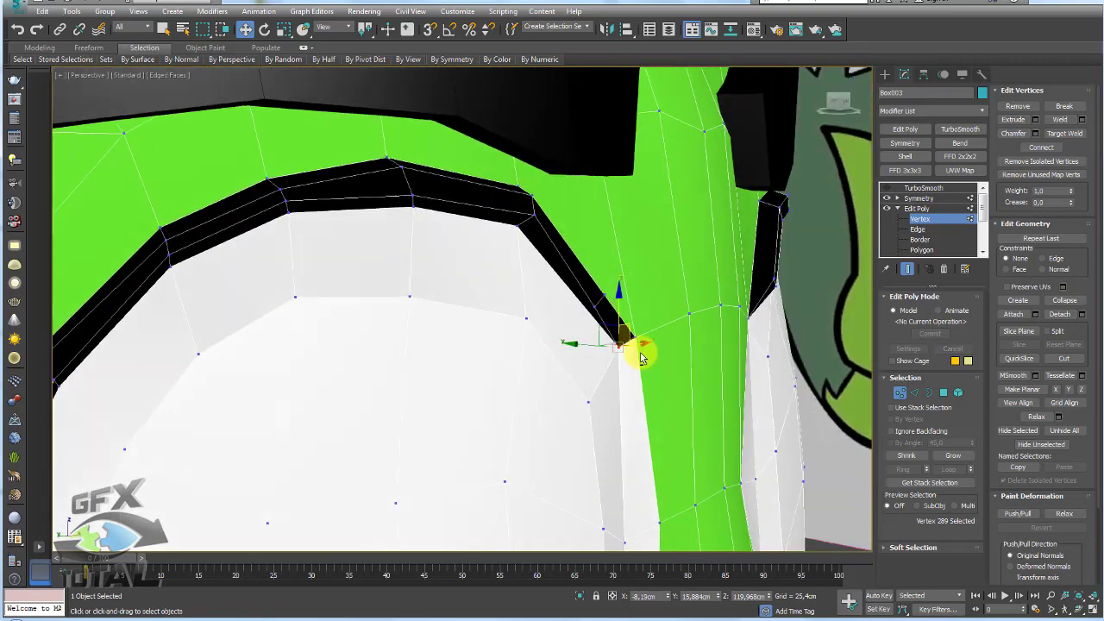
{"action": "left_click_drag", "start_coordinate": [587, 346], "coordinate": [585, 301]}
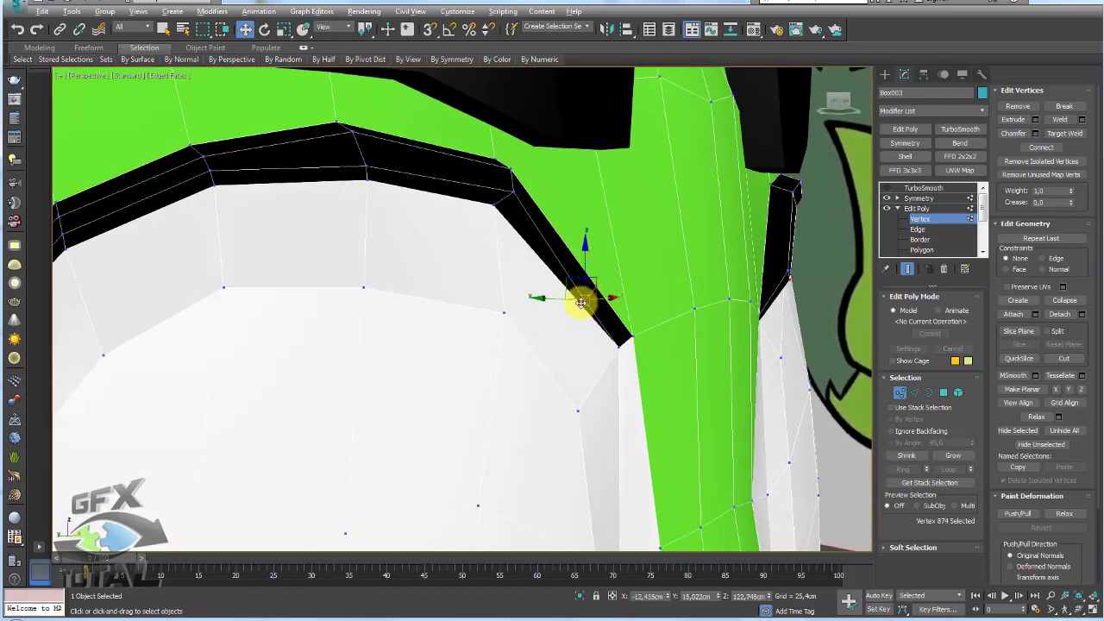
{"action": "middle_click_drag", "start_coordinate": [580, 302], "coordinate": [616, 283], "text": "alt"}
{"action": "left_click_drag", "start_coordinate": [616, 283], "coordinate": [617, 274]}
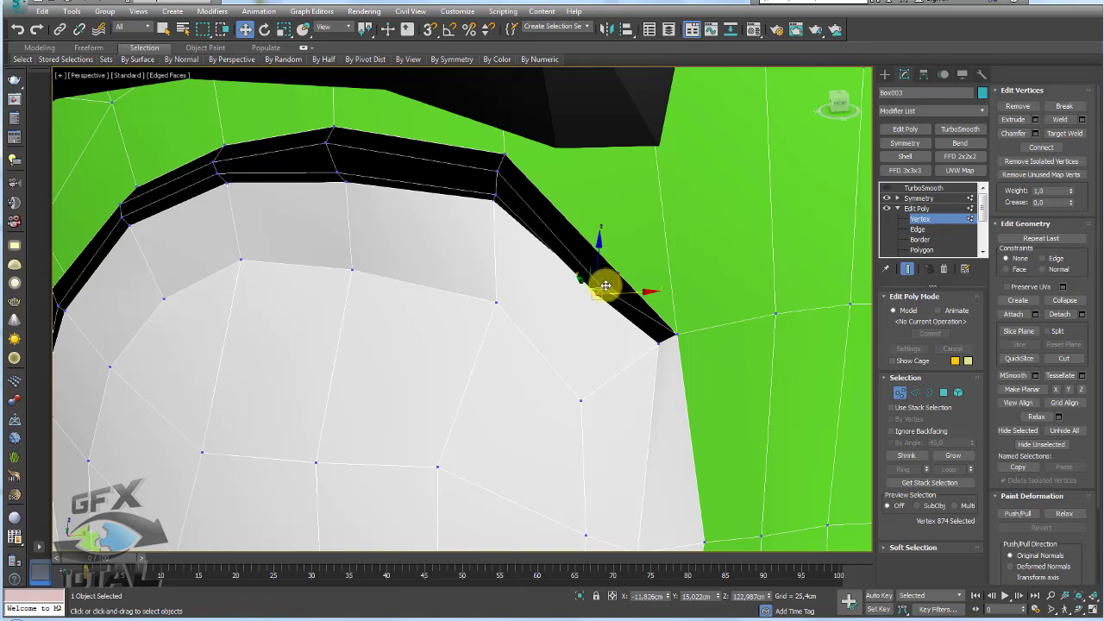
{"action": "left_click", "coordinate": [626, 268], "text": "ctrl"}
Switch Constraints to Edge and slide a lower eye-band vertex along its edge
{"action": "scroll", "coordinate": [616, 290], "scroll_direction": "down", "scroll_amount": 5}
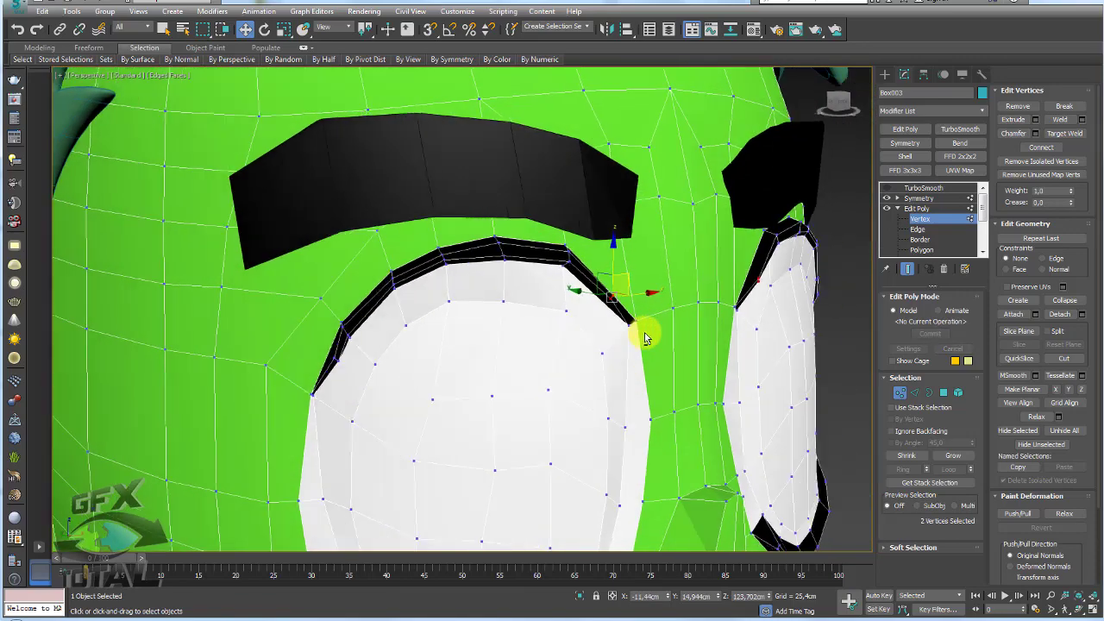
{"action": "scroll", "coordinate": [282, 387], "scroll_direction": "down", "scroll_amount": 3}
{"action": "scroll", "coordinate": [388, 214], "scroll_direction": "up", "scroll_amount": 3}
{"action": "scroll", "coordinate": [382, 290], "scroll_direction": "down", "scroll_amount": 3}
{"action": "scroll", "coordinate": [382, 290], "scroll_direction": "up", "scroll_amount": 3}
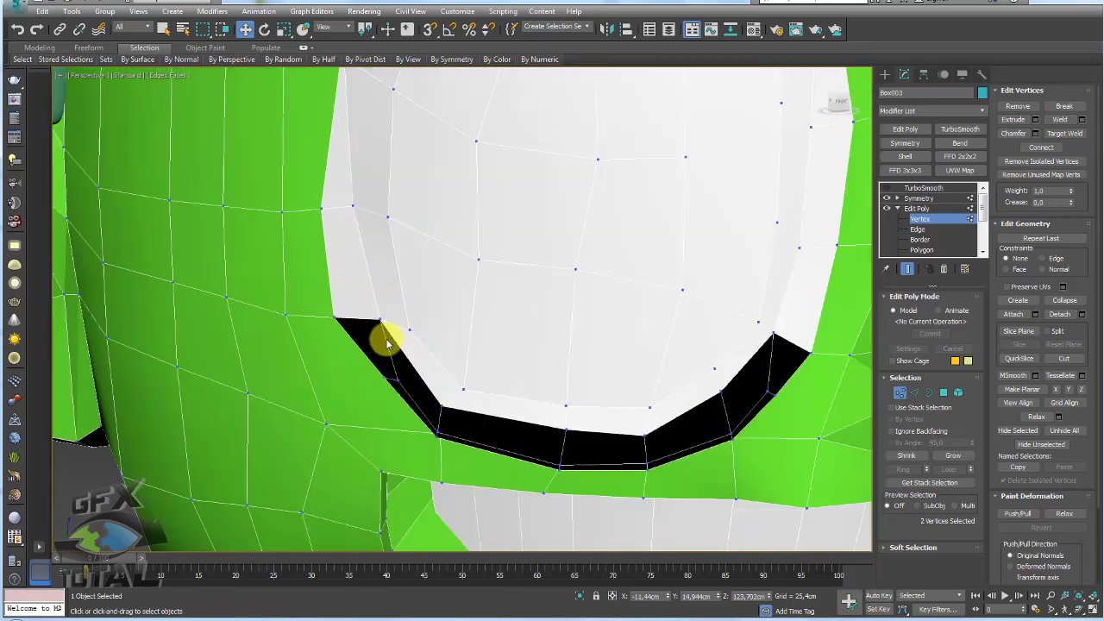
{"action": "left_click", "coordinate": [379, 319]}
{"action": "middle_click_drag", "start_coordinate": [379, 319], "coordinate": [410, 301], "text": "alt"}
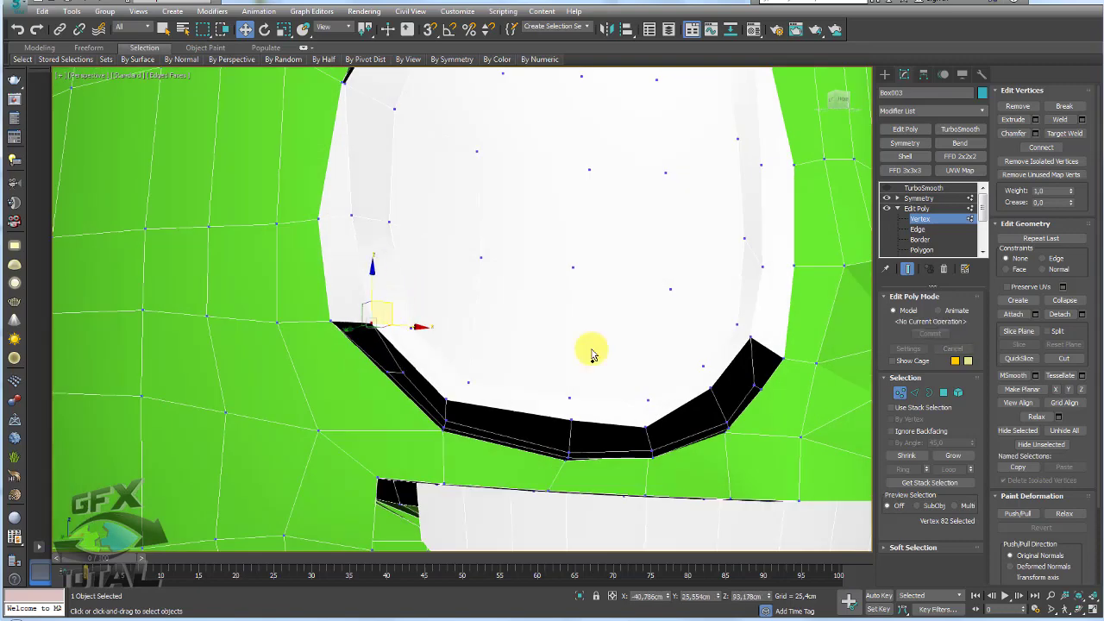
{"action": "left_click", "coordinate": [1042, 258]}
{"action": "mouse_move", "coordinate": [604, 285]}
{"action": "middle_mouse_down", "text": "alt"}
{"action": "mouse_move", "coordinate": [394, 303]}
{"action": "mouse_move", "coordinate": [803, 309]}
{"action": "mouse_move", "coordinate": [788, 313]}
{"action": "middle_mouse_up", "text": "alt"}
{"action": "left_click", "coordinate": [784, 335]}
{"action": "left_click_drag", "start_coordinate": [789, 313], "coordinate": [836, 315]}
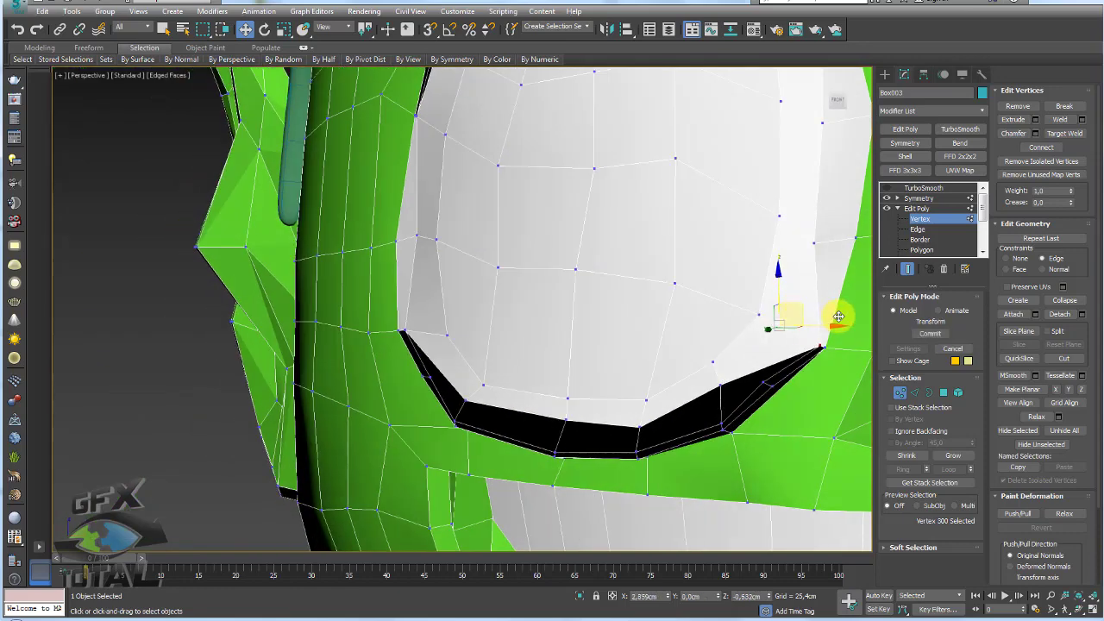
Scale the two outer-corner vertices closer together to sharpen the band's tip
{"action": "middle_click_drag", "start_coordinate": [788, 382], "coordinate": [740, 382], "text": "alt"}
{"action": "left_click", "coordinate": [736, 380]}
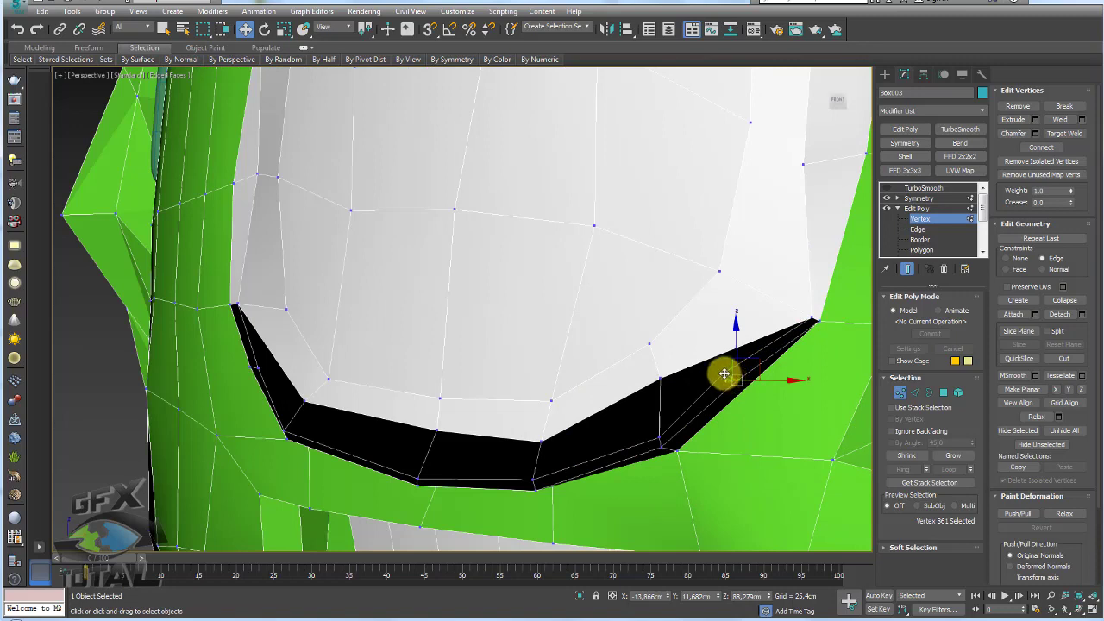
{"action": "left_click", "coordinate": [725, 374], "text": "ctrl"}
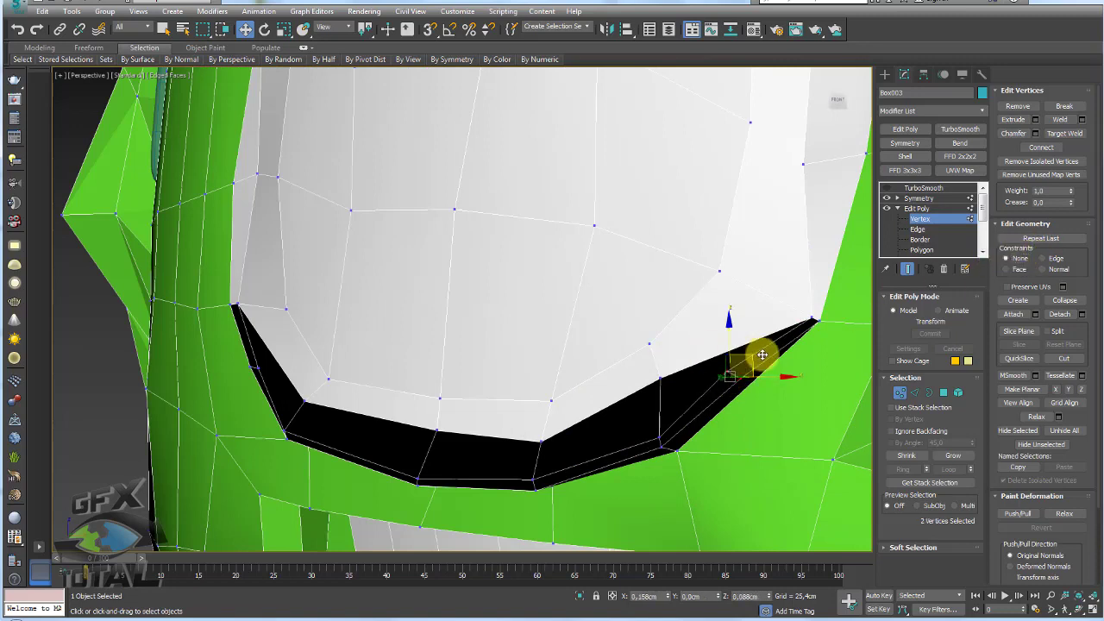
{"action": "key", "text": "e"}
{"action": "key", "text": "r"}
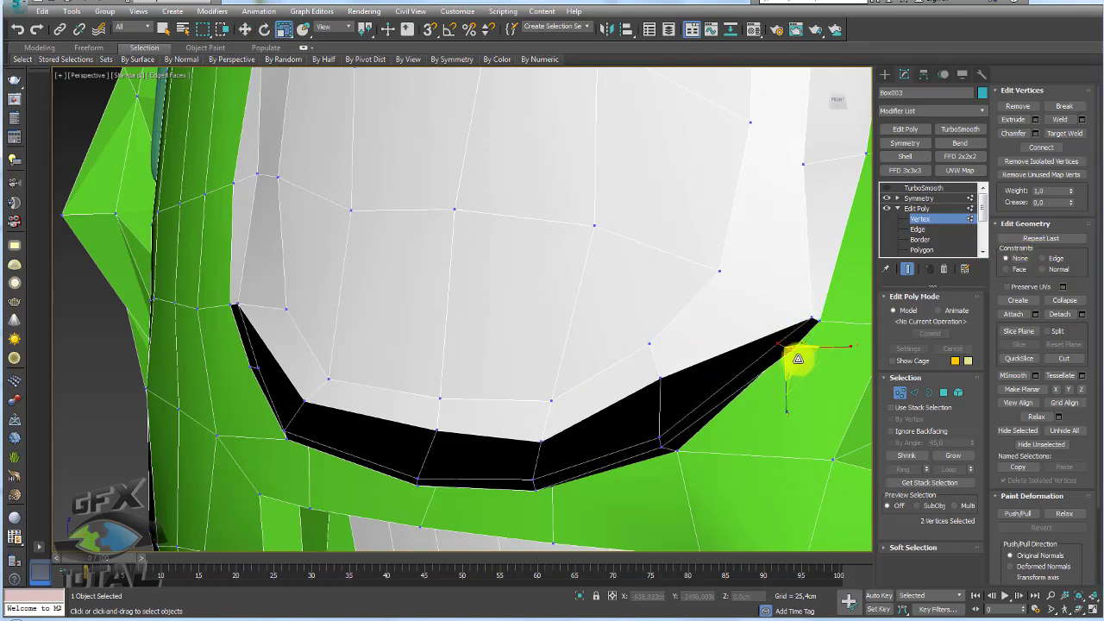
{"action": "left_click", "coordinate": [1043, 258]}
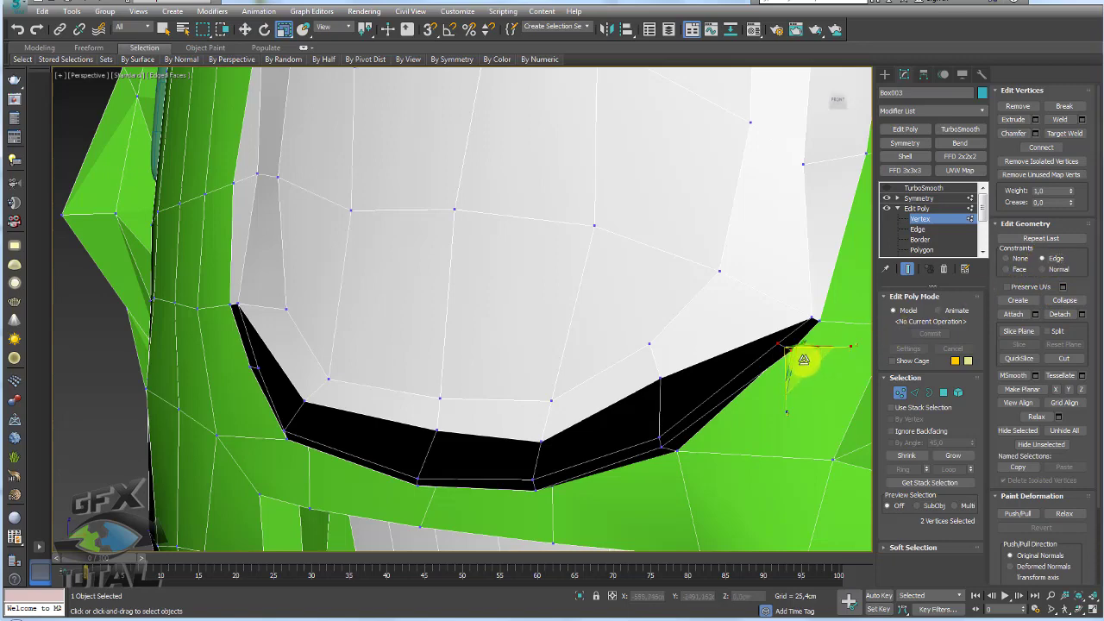
{"action": "left_click_drag", "start_coordinate": [801, 370], "coordinate": [803, 345]}
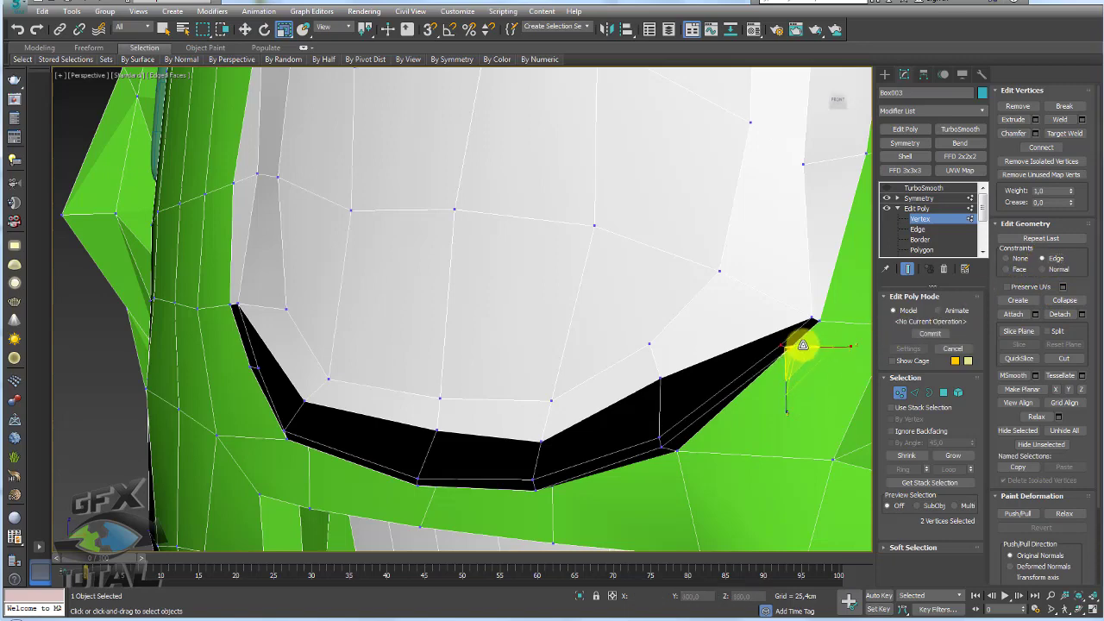
{"action": "scroll", "coordinate": [803, 345], "scroll_direction": "up", "scroll_amount": 2}
With Constraints set to None, move the two bottom band vertices up to thin the band
{"action": "left_click", "coordinate": [1004, 258]}
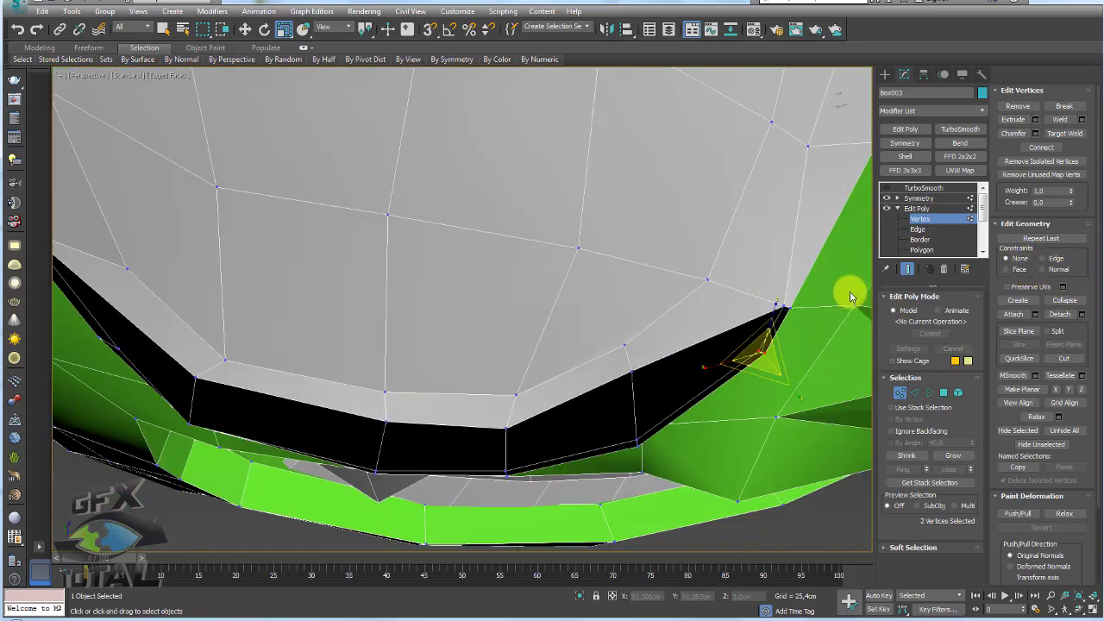
{"action": "middle_click_drag", "start_coordinate": [850, 297], "coordinate": [802, 316], "text": "alt"}
{"action": "key", "text": "w"}
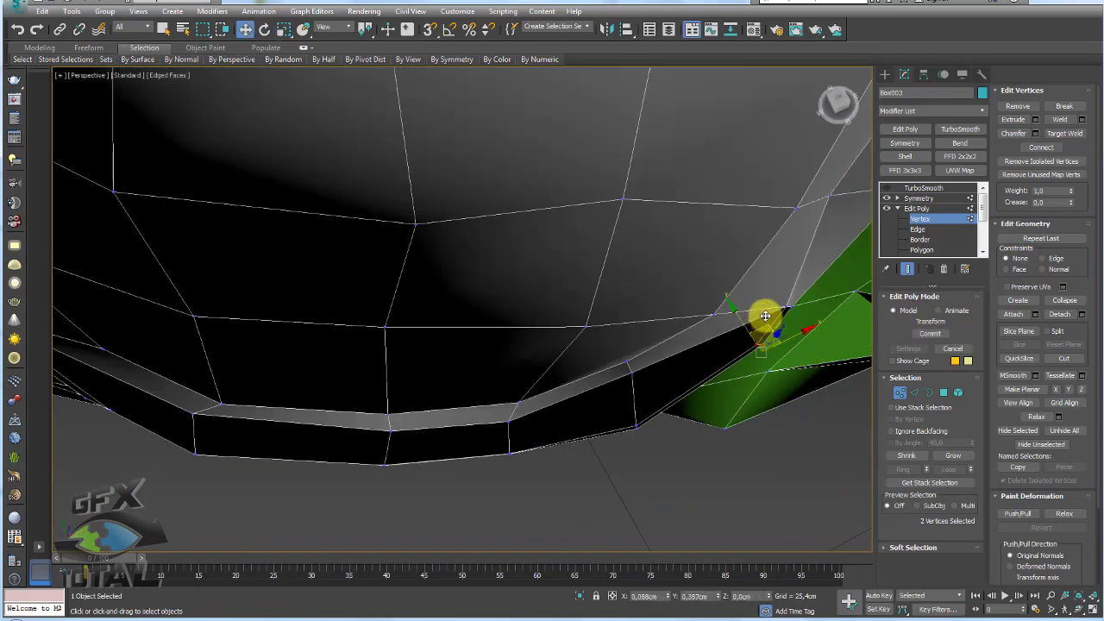
{"action": "left_click", "coordinate": [637, 423]}
{"action": "left_click", "coordinate": [638, 424], "text": "ctrl"}
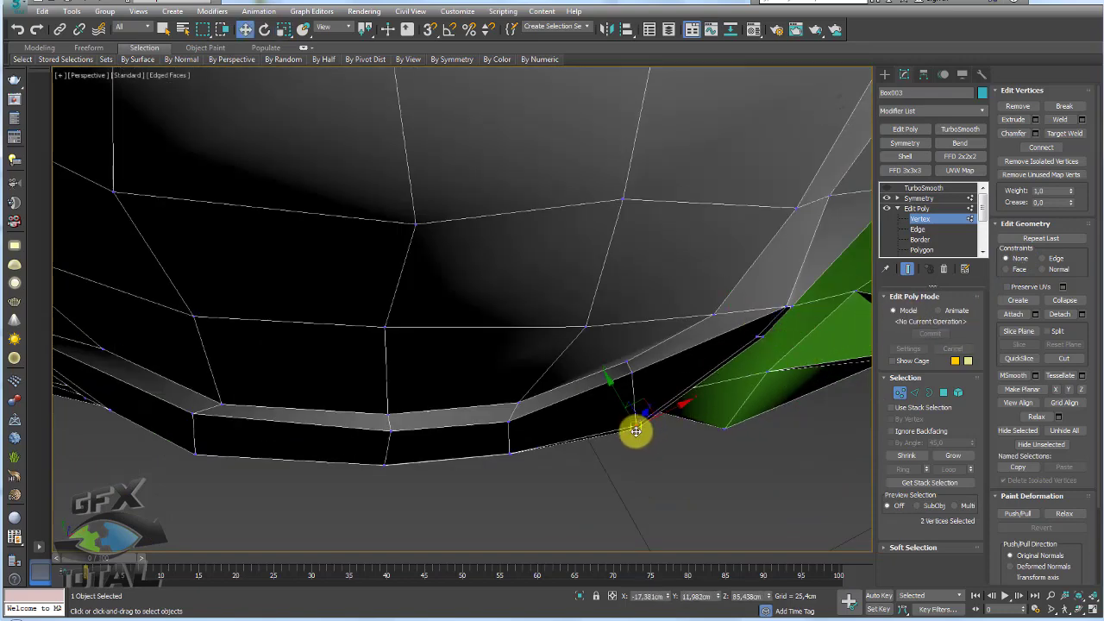
{"action": "mouse_move", "coordinate": [636, 431]}
{"action": "left_mouse_down"}
{"action": "mouse_move", "coordinate": [658, 369]}
{"action": "mouse_move", "coordinate": [643, 404]}
{"action": "left_mouse_up"}
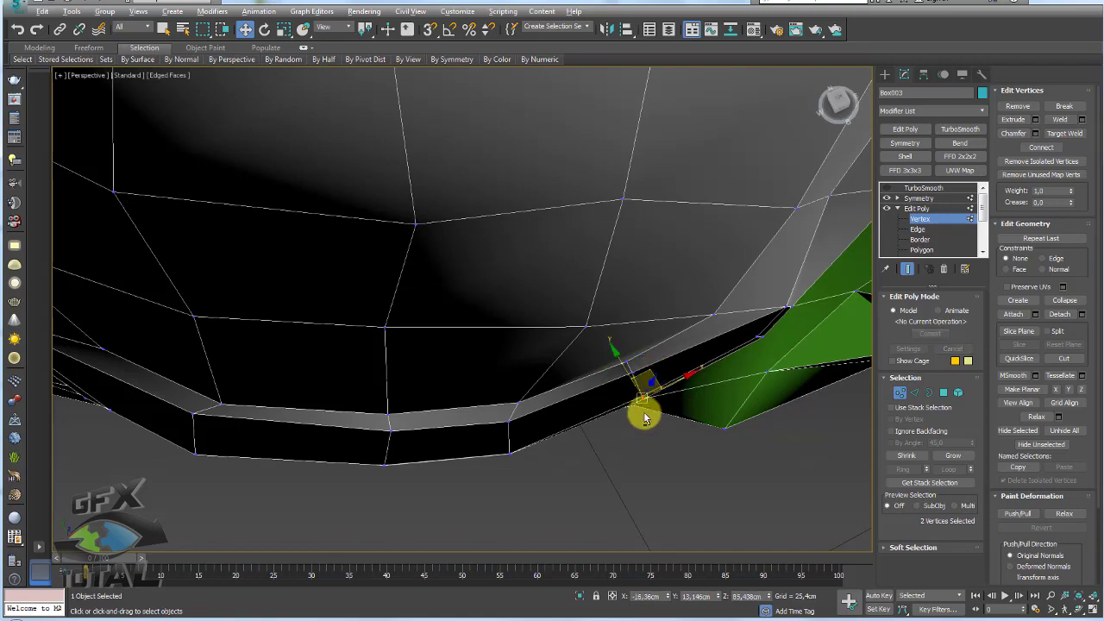
{"action": "mouse_move", "coordinate": [643, 404]}
{"action": "middle_mouse_down", "text": "alt"}
{"action": "mouse_move", "coordinate": [612, 299]}
{"action": "mouse_move", "coordinate": [661, 387]}
{"action": "middle_mouse_up", "text": "alt"}
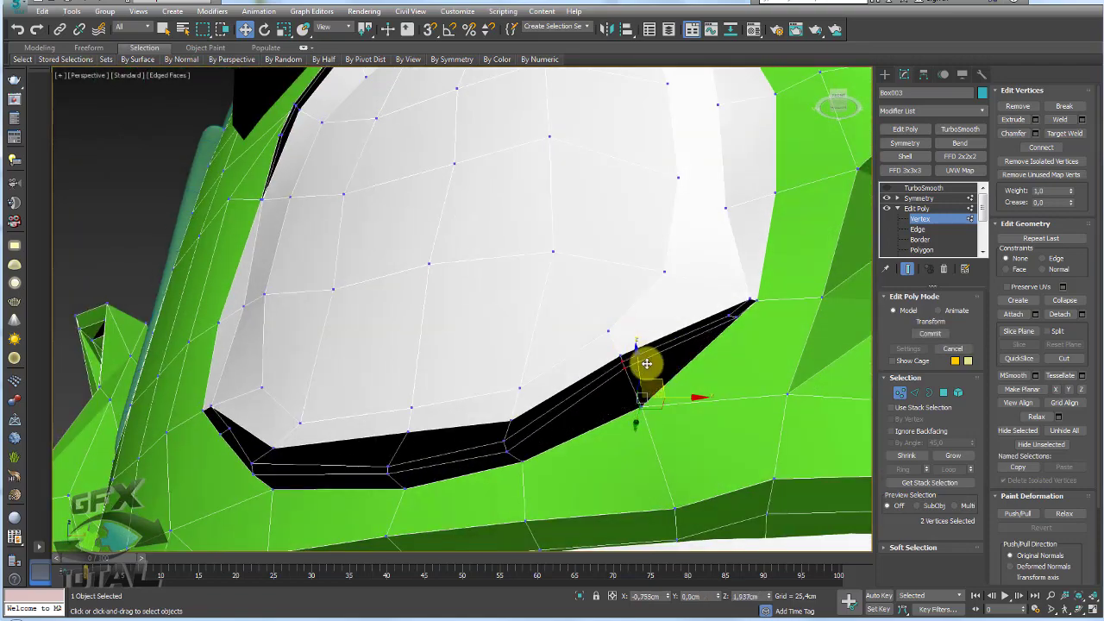
{"action": "mouse_move", "coordinate": [648, 363]}
{"action": "left_mouse_down"}
{"action": "mouse_move", "coordinate": [639, 357]}
{"action": "mouse_move", "coordinate": [653, 346]}
{"action": "mouse_move", "coordinate": [625, 387]}
{"action": "left_mouse_up"}
{"action": "scroll", "coordinate": [638, 357], "scroll_direction": "up", "scroll_amount": 2}
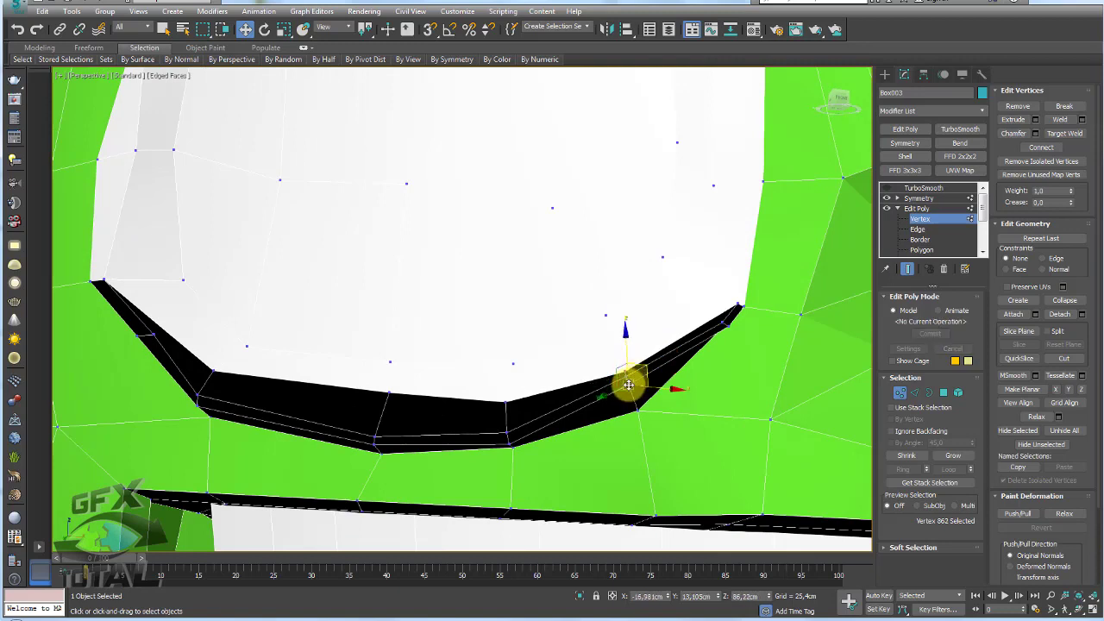
Lower the band's left vertex to slim it, then select further vertices on its left side
{"action": "left_click", "coordinate": [647, 376], "text": "ctrl"}
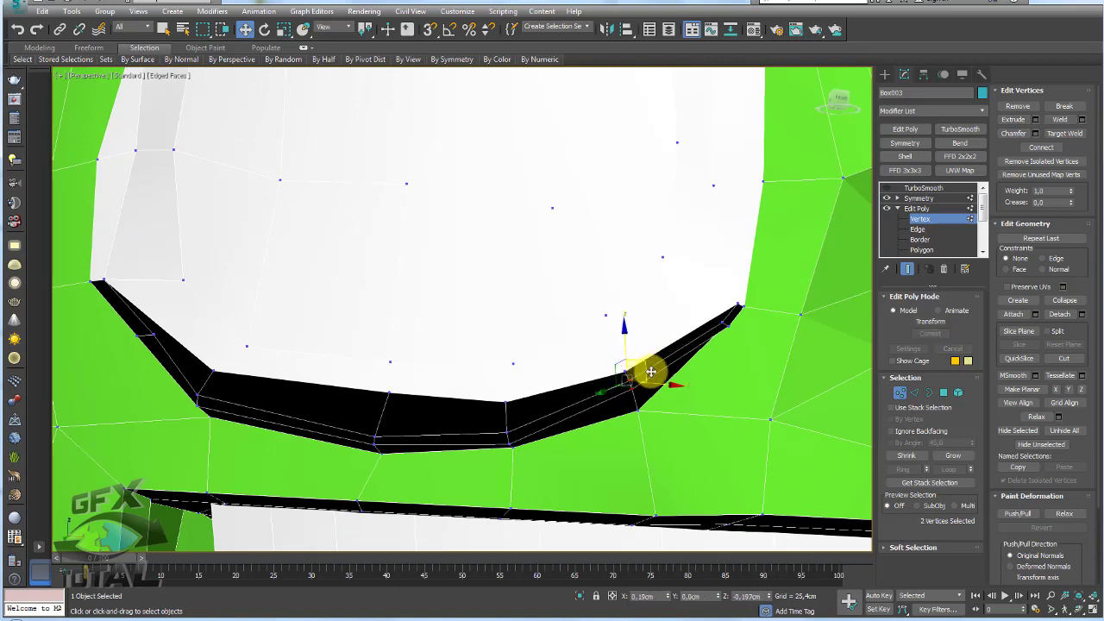
{"action": "left_click", "coordinate": [508, 403]}
{"action": "left_click", "coordinate": [387, 392], "text": "ctrl"}
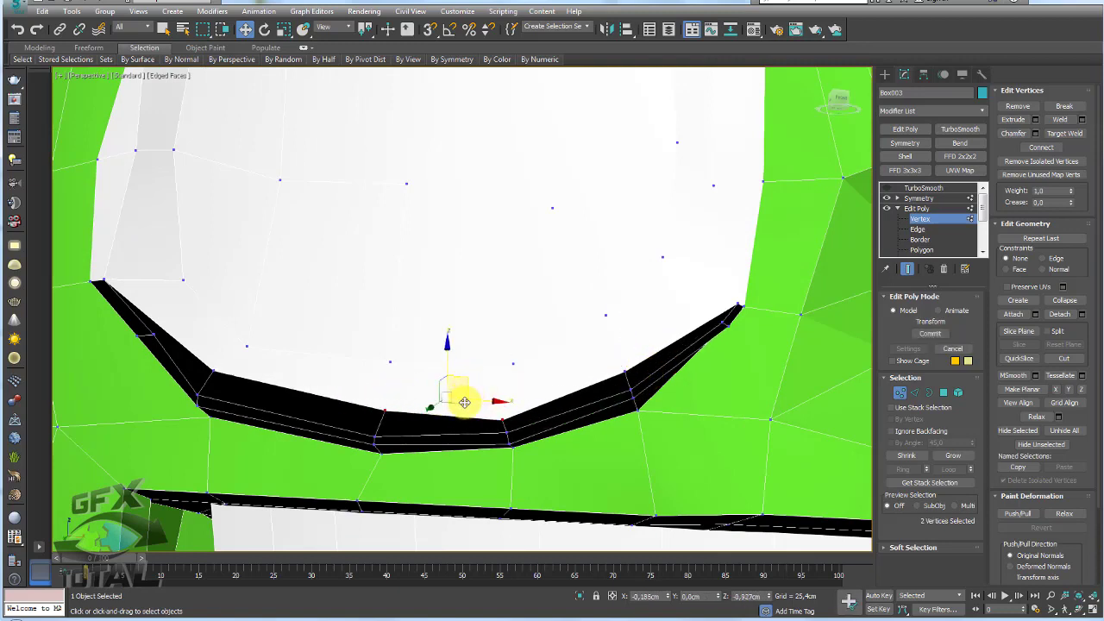
{"action": "left_click", "coordinate": [508, 403], "text": "alt"}
{"action": "scroll", "coordinate": [499, 420], "scroll_direction": "up", "scroll_amount": 1}
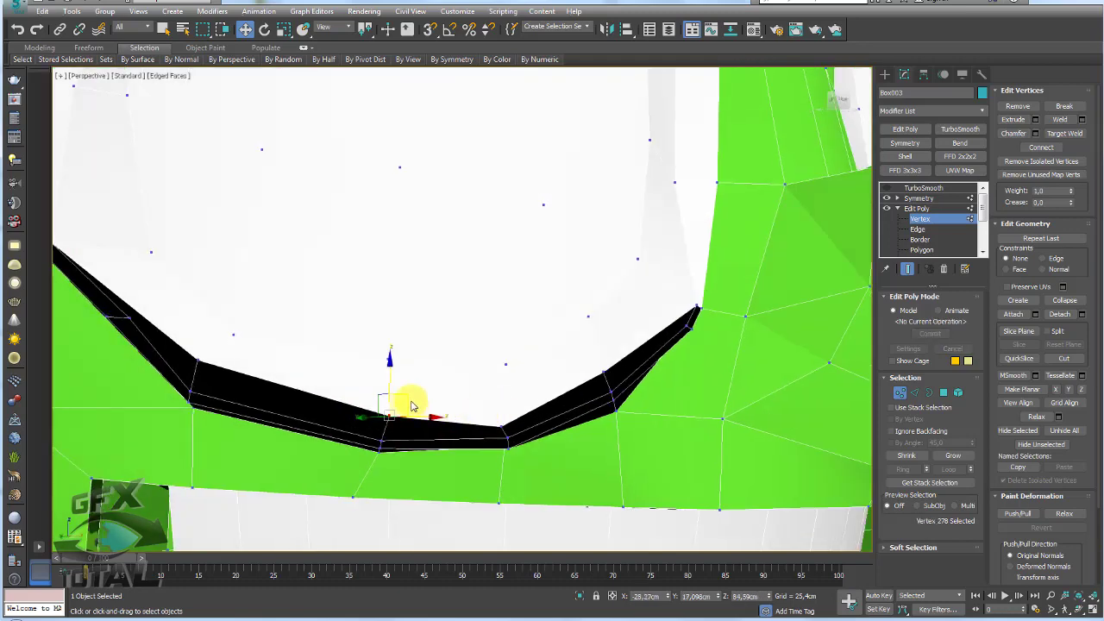
{"action": "left_click_drag", "start_coordinate": [406, 395], "coordinate": [394, 407]}
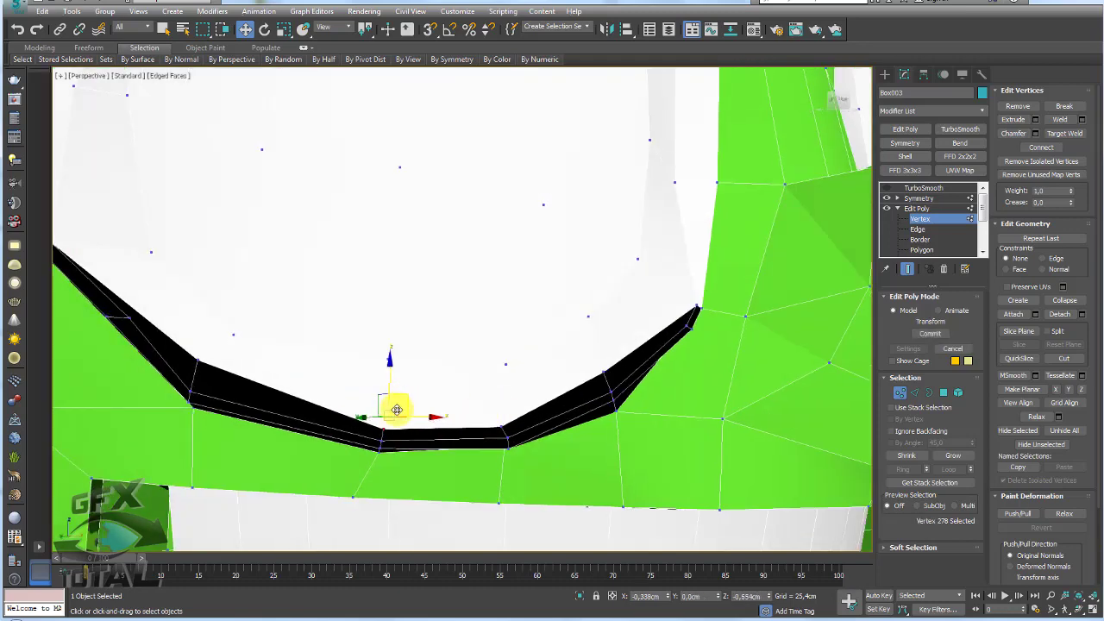
{"action": "left_click", "coordinate": [196, 361]}
{"action": "mouse_move", "coordinate": [220, 369]}
{"action": "middle_mouse_down", "text": "alt"}
{"action": "mouse_move", "coordinate": [173, 377]}
{"action": "mouse_move", "coordinate": [316, 419]}
{"action": "middle_mouse_up", "text": "alt"}
{"action": "left_click", "coordinate": [265, 355]}
Nudge the band's left-side vertex left to narrow the band
{"action": "middle_click_drag", "start_coordinate": [265, 354], "coordinate": [276, 337], "text": "alt"}
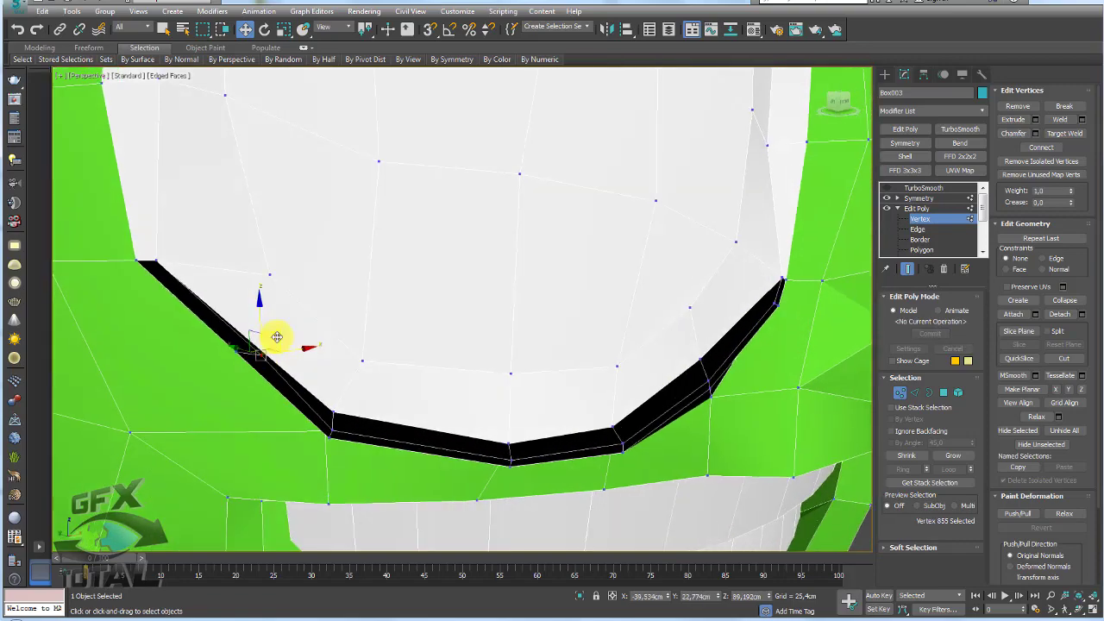
{"action": "left_click_drag", "start_coordinate": [276, 336], "coordinate": [261, 329]}
{"action": "mouse_move", "coordinate": [258, 326]}
{"action": "middle_mouse_down", "text": "alt"}
{"action": "mouse_move", "coordinate": [276, 328]}
{"action": "mouse_move", "coordinate": [242, 352]}
{"action": "mouse_move", "coordinate": [296, 345]}
{"action": "mouse_move", "coordinate": [198, 361]}
{"action": "middle_mouse_up", "text": "alt"}
{"action": "mouse_move", "coordinate": [218, 352]}
{"action": "left_mouse_down"}
{"action": "mouse_move", "coordinate": [198, 357]}
{"action": "mouse_move", "coordinate": [217, 353]}
{"action": "left_mouse_up"}
{"action": "mouse_move", "coordinate": [242, 358]}
{"action": "middle_mouse_down", "text": "alt"}
{"action": "mouse_move", "coordinate": [189, 368]}
{"action": "mouse_move", "coordinate": [229, 353]}
{"action": "middle_mouse_up", "text": "alt"}
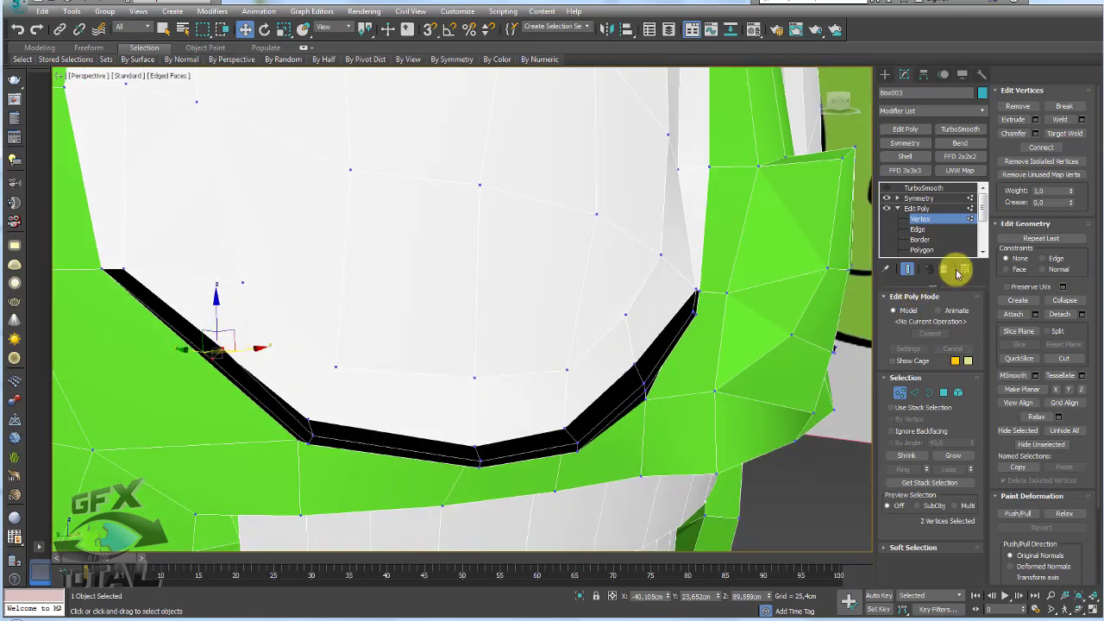
With Edge constraint, slide the selected vertices up-left along their edge, then pick the outline corner vertex
{"action": "left_click", "coordinate": [1043, 258]}
{"action": "left_click_drag", "start_coordinate": [236, 333], "coordinate": [197, 301]}
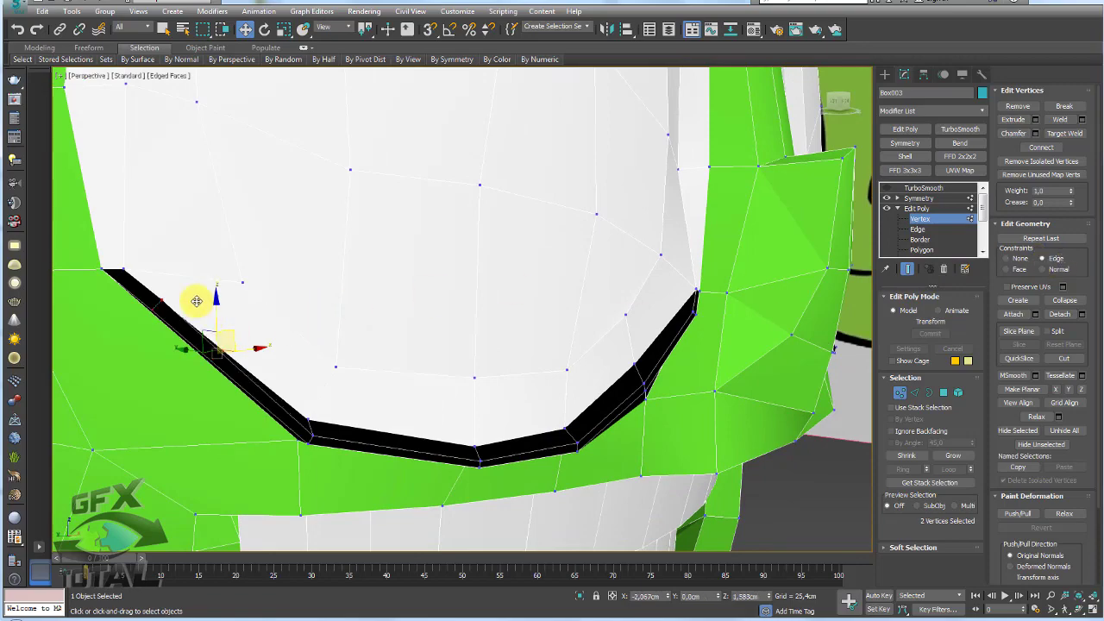
{"action": "scroll", "coordinate": [168, 293], "scroll_direction": "up", "scroll_amount": 6}
{"action": "key", "text": "e"}
{"action": "key", "text": "r"}
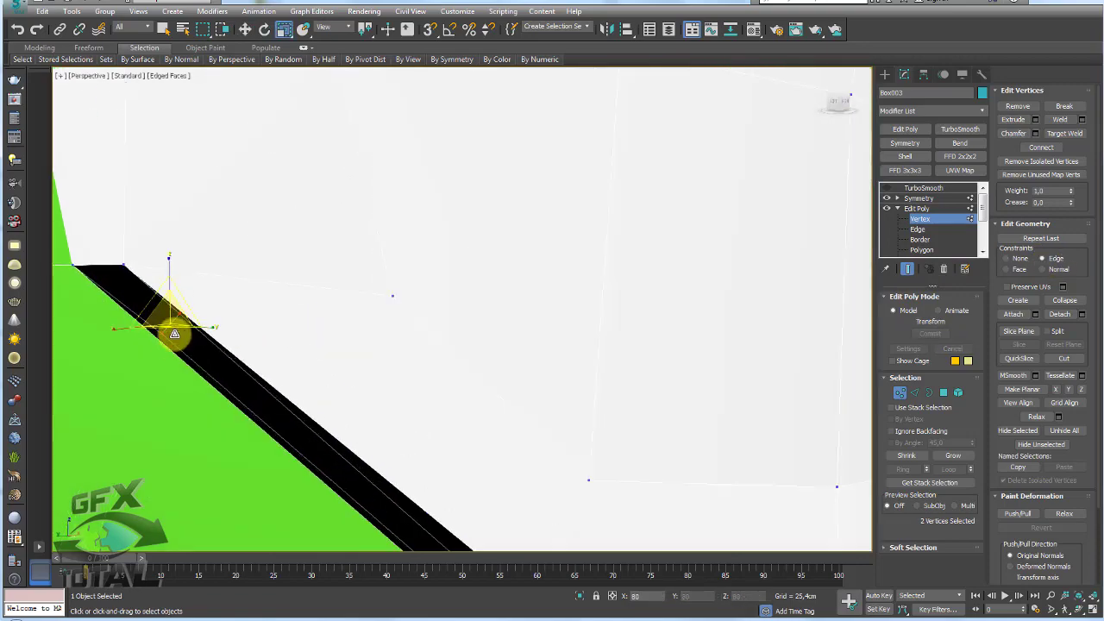
{"action": "scroll", "coordinate": [175, 359], "scroll_direction": "down", "scroll_amount": 2}
{"action": "scroll", "coordinate": [222, 405], "scroll_direction": "down", "scroll_amount": 2}
{"action": "scroll", "coordinate": [219, 429], "scroll_direction": "down", "scroll_amount": 2}
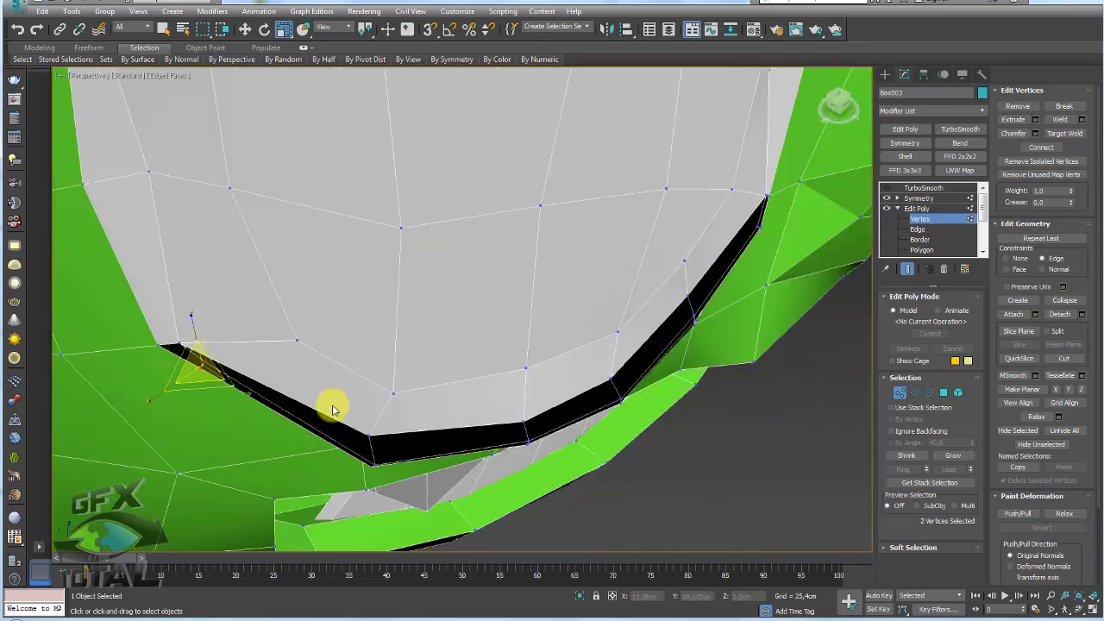
{"action": "left_click", "coordinate": [372, 459]}
{"action": "scroll", "coordinate": [371, 457], "scroll_direction": "up", "scroll_amount": 1}
{"action": "scroll", "coordinate": [371, 456], "scroll_direction": "up", "scroll_amount": 1}
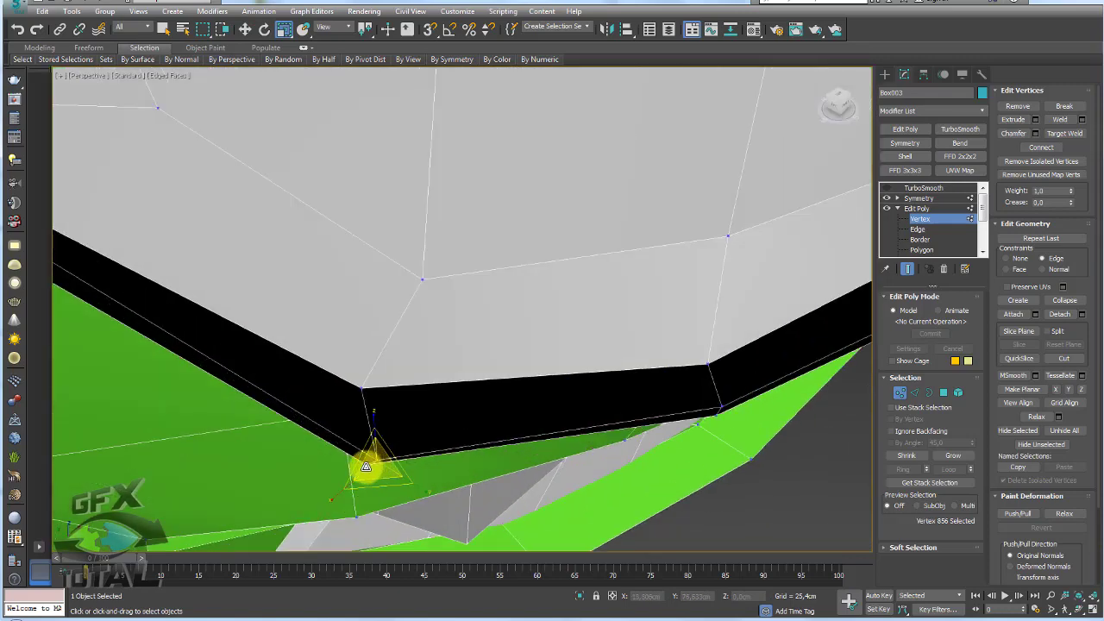
Move a lower-right outline vertex down to thin that side of the band to match
{"action": "key", "text": "w"}
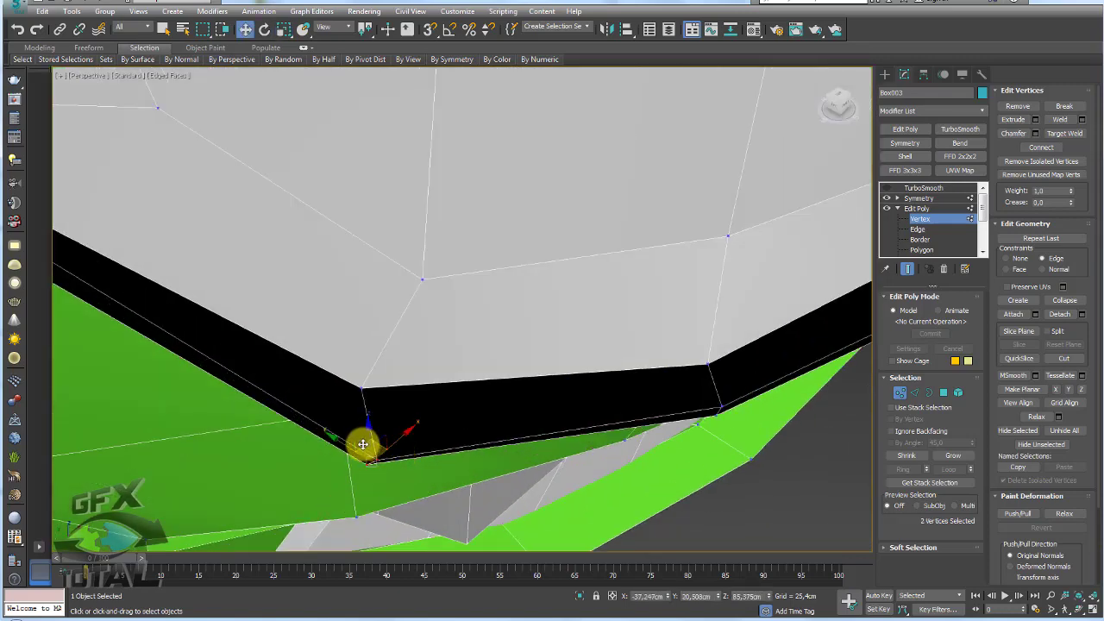
{"action": "middle_click_drag", "start_coordinate": [363, 444], "coordinate": [352, 424], "text": "alt"}
{"action": "middle_click_drag", "start_coordinate": [444, 432], "coordinate": [438, 363], "text": "alt"}
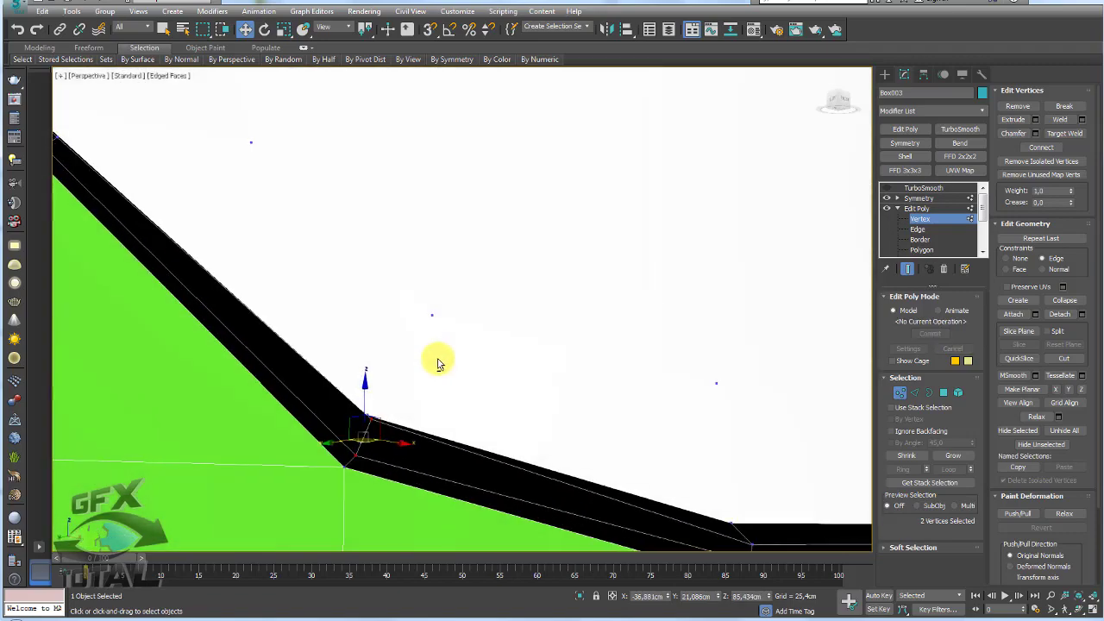
{"action": "mouse_move", "coordinate": [365, 434]}
{"action": "middle_mouse_down", "text": "alt"}
{"action": "mouse_move", "coordinate": [382, 464]}
{"action": "mouse_move", "coordinate": [542, 450]}
{"action": "mouse_move", "coordinate": [545, 437]}
{"action": "mouse_move", "coordinate": [685, 387]}
{"action": "middle_mouse_up", "text": "alt"}
{"action": "scroll", "coordinate": [382, 463], "scroll_direction": "down", "scroll_amount": 3}
{"action": "left_click", "coordinate": [660, 364]}
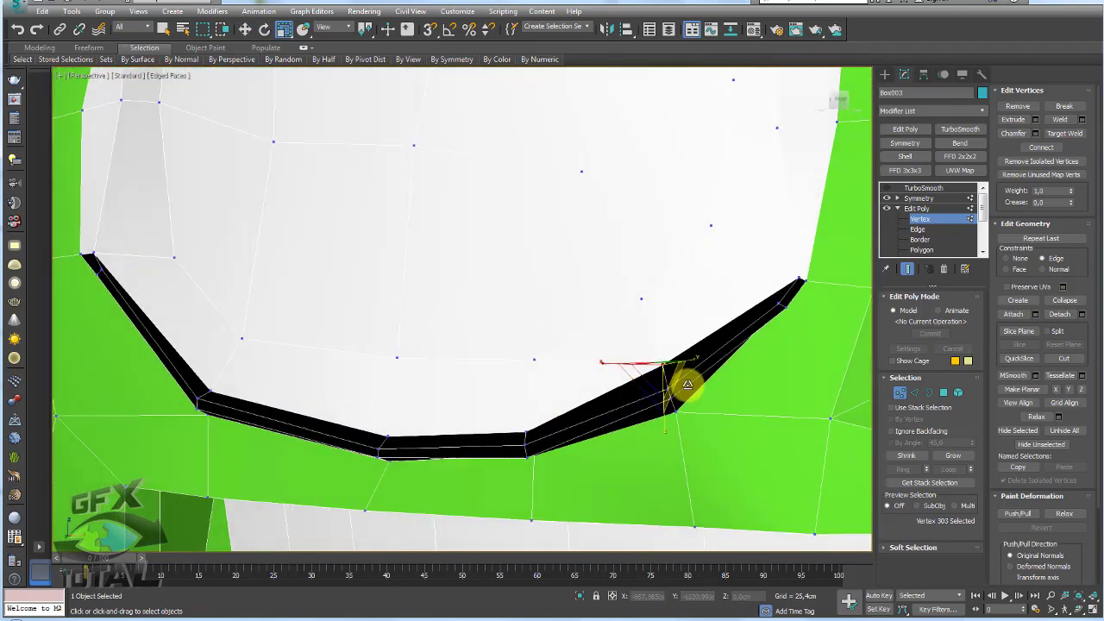
{"action": "key", "text": "w"}
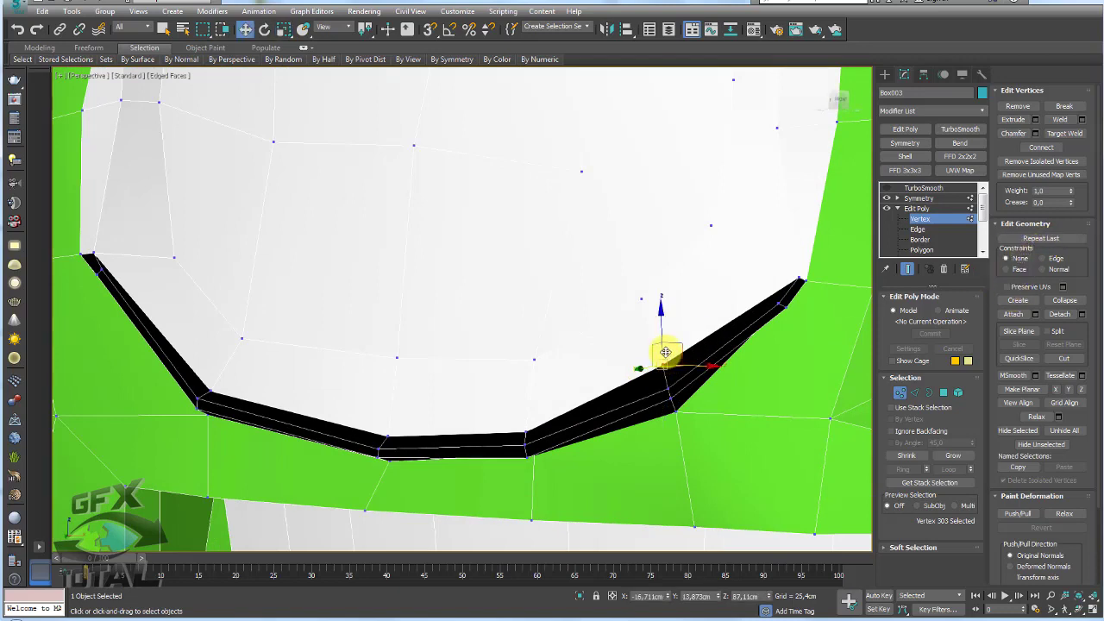
{"action": "mouse_move", "coordinate": [661, 357]}
{"action": "left_mouse_down"}
{"action": "mouse_move", "coordinate": [678, 350]}
{"action": "mouse_move", "coordinate": [674, 413]}
{"action": "left_mouse_up"}
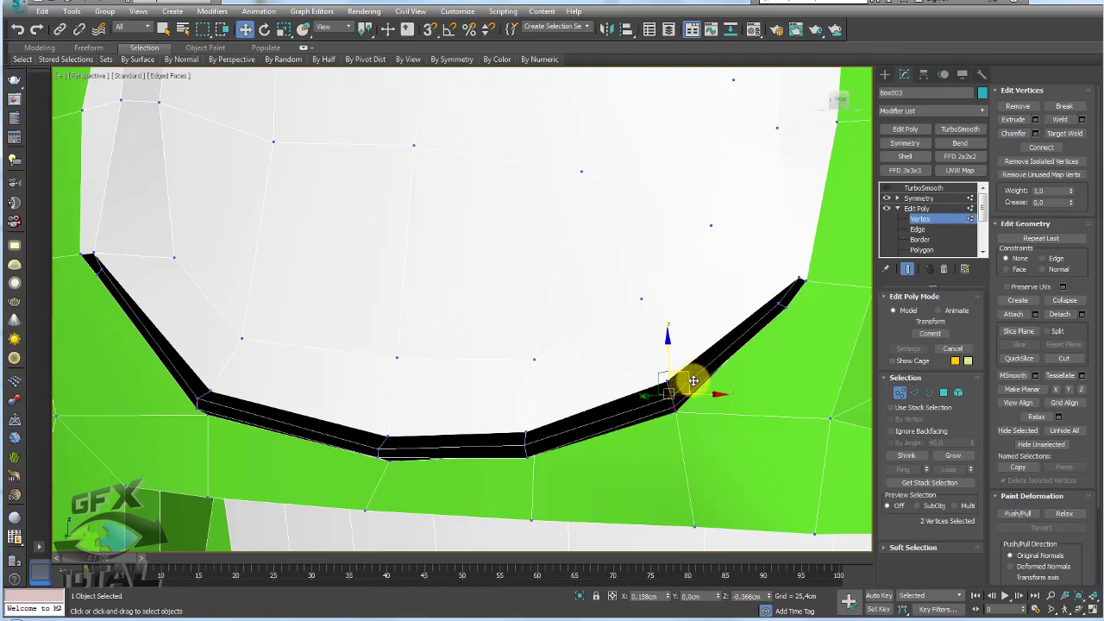
{"action": "left_click_drag", "start_coordinate": [666, 390], "coordinate": [672, 377]}
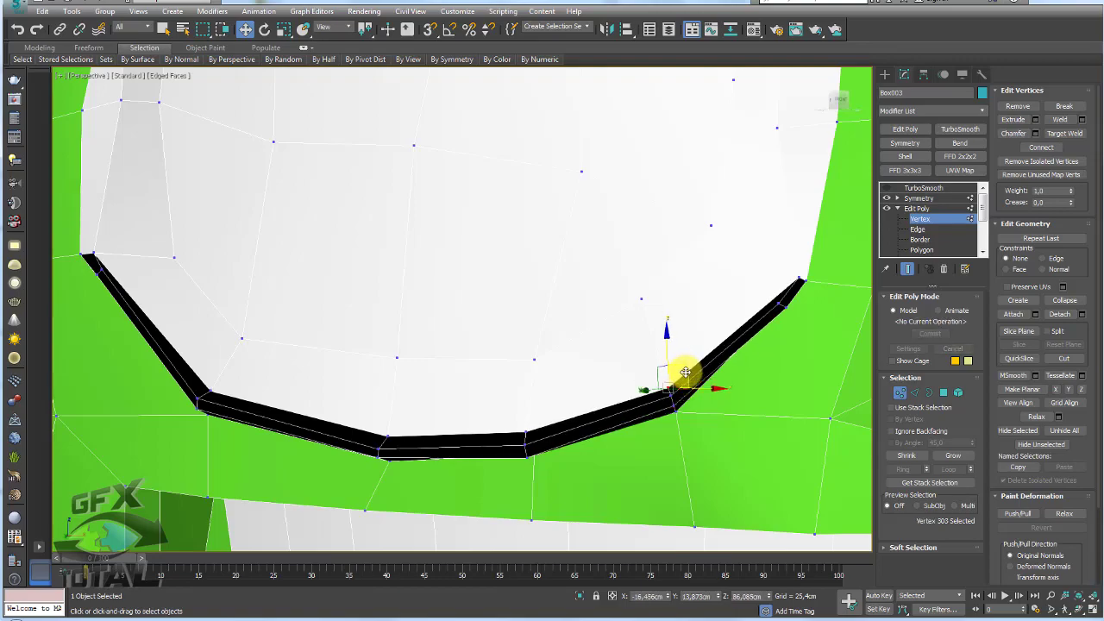
{"action": "mouse_move", "coordinate": [682, 374]}
{"action": "middle_mouse_down", "text": "alt"}
{"action": "mouse_move", "coordinate": [727, 443]}
{"action": "mouse_move", "coordinate": [687, 444]}
{"action": "mouse_move", "coordinate": [693, 379]}
{"action": "middle_mouse_up", "text": "alt"}
{"action": "scroll", "coordinate": [694, 377], "scroll_direction": "down", "scroll_amount": 2}
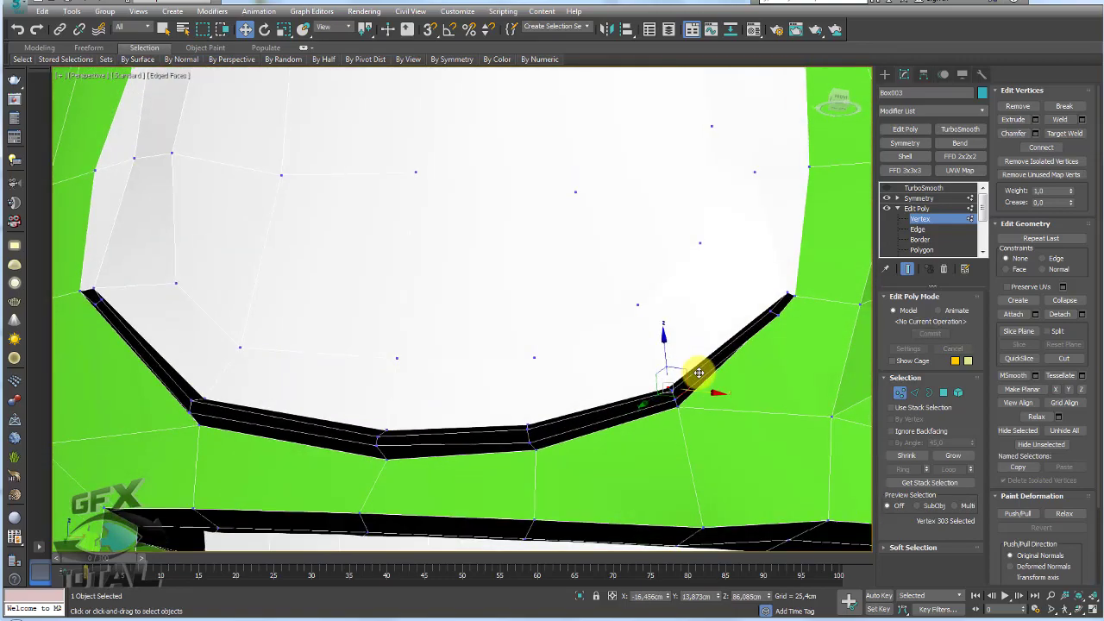
{"action": "scroll", "coordinate": [698, 374], "scroll_direction": "down", "scroll_amount": 5}
Enable TurboSmooth, orbit to a front view beside the reference plane, then reselect Box003
{"action": "left_click", "coordinate": [920, 209]}
{"action": "left_click", "coordinate": [902, 187]}
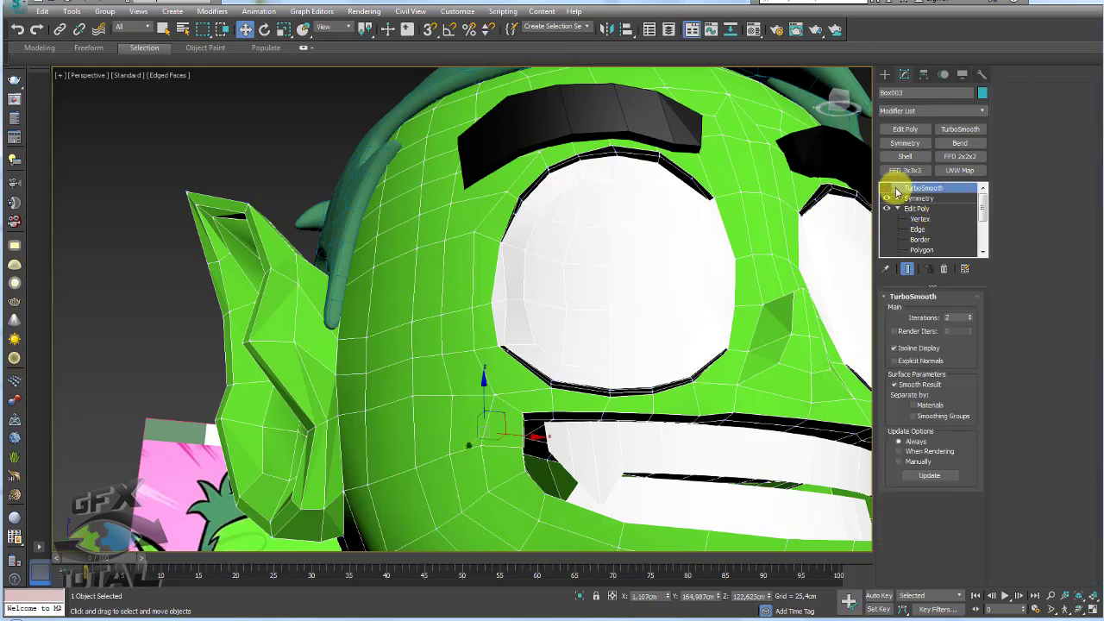
{"action": "scroll", "coordinate": [544, 228], "scroll_direction": "down", "scroll_amount": 5}
{"action": "middle_click_drag", "start_coordinate": [544, 229], "coordinate": [730, 325], "text": "alt"}
{"action": "key", "text": "ctrl+d"}
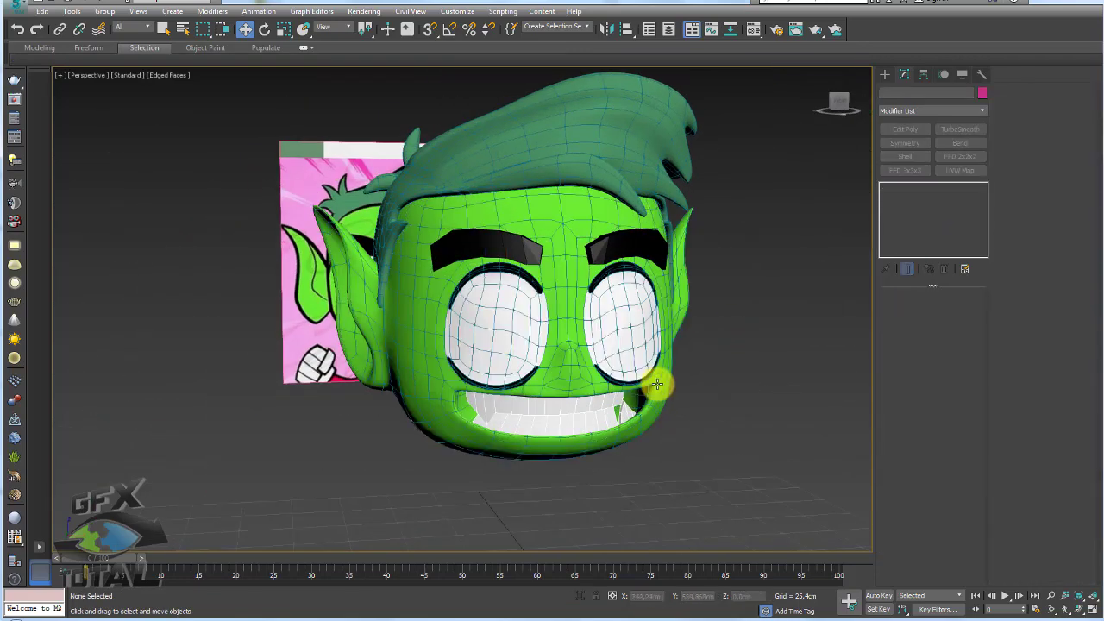
{"action": "mouse_move", "coordinate": [653, 386]}
{"action": "middle_mouse_down", "text": "alt"}
{"action": "mouse_move", "coordinate": [482, 302]}
{"action": "mouse_move", "coordinate": [536, 316]}
{"action": "middle_mouse_up", "text": "alt"}
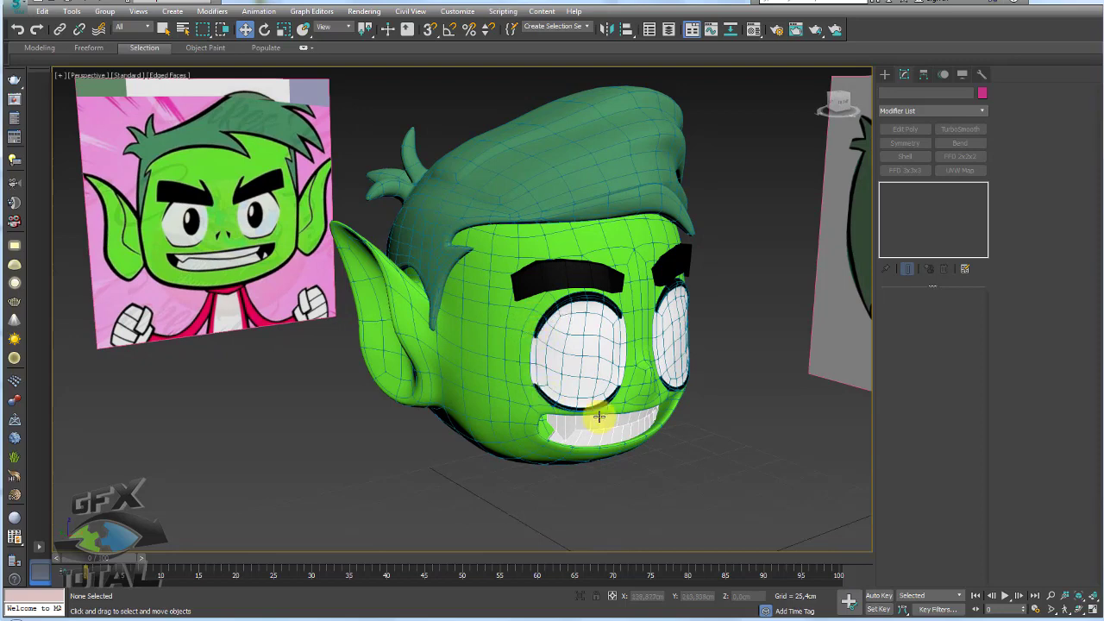
{"action": "scroll", "coordinate": [545, 346], "scroll_direction": "up", "scroll_amount": 5}
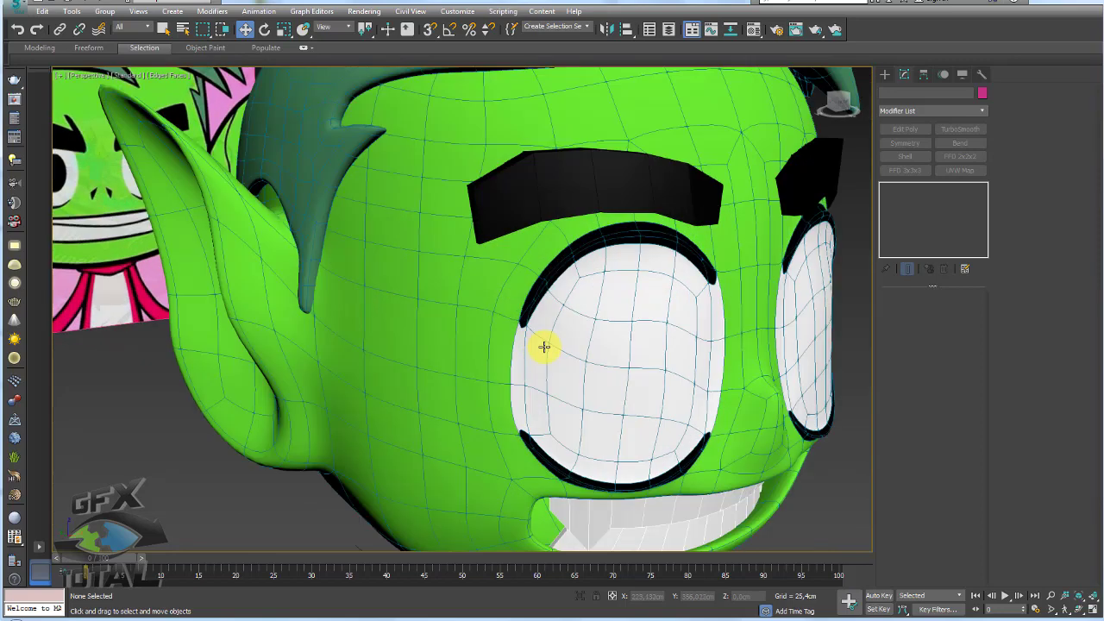
{"action": "left_click", "coordinate": [541, 349]}
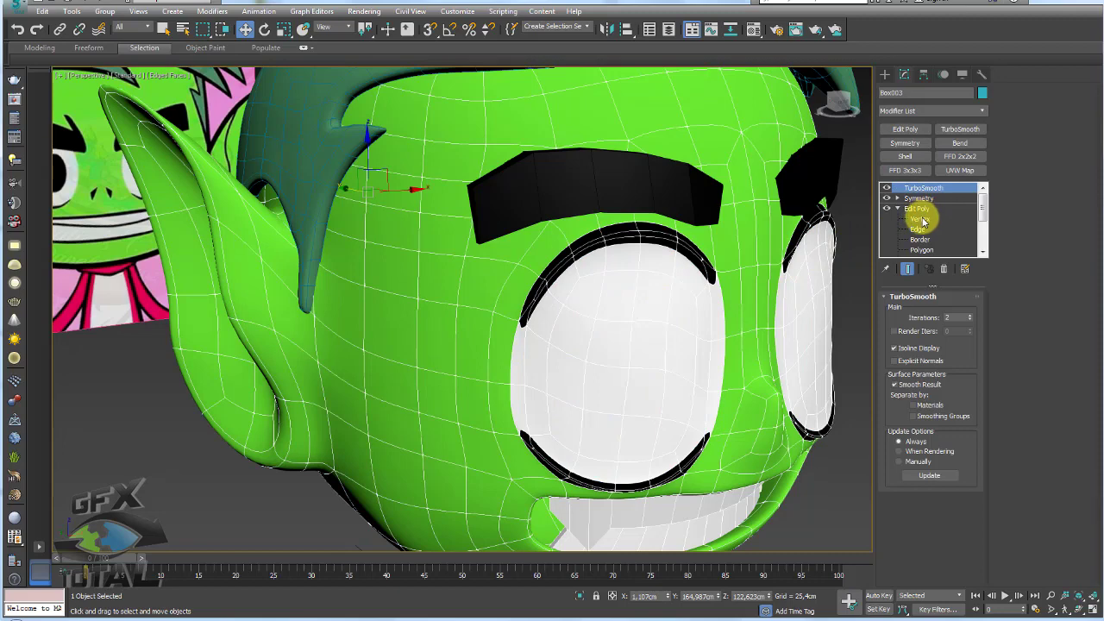
Turn off TurboSmooth and return to the head's raw mesh at vertex level
{"action": "left_click", "coordinate": [920, 230]}
{"action": "middle_click_drag", "start_coordinate": [537, 331], "coordinate": [538, 306]}
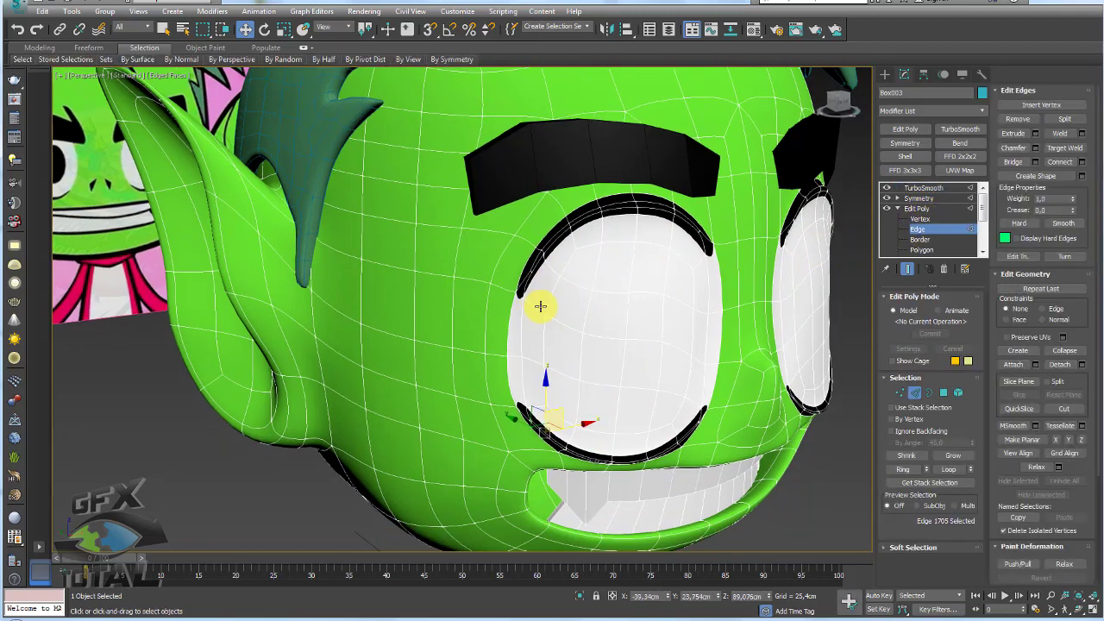
{"action": "left_click", "coordinate": [886, 188]}
{"action": "scroll", "coordinate": [512, 300], "scroll_direction": "up", "scroll_amount": 5}
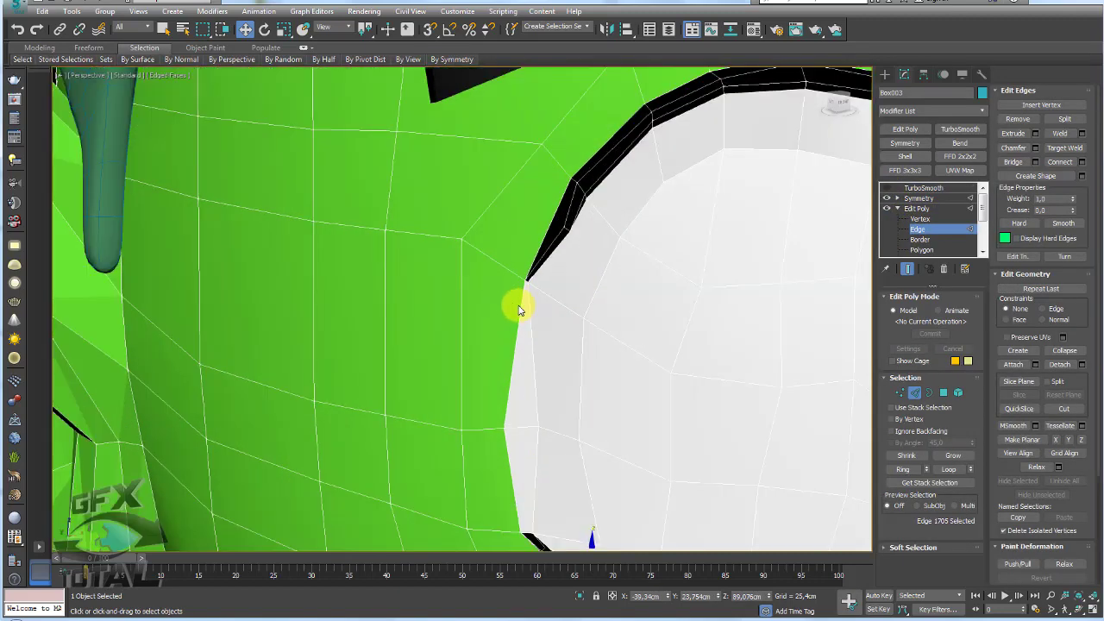
{"action": "left_click", "coordinate": [900, 392]}
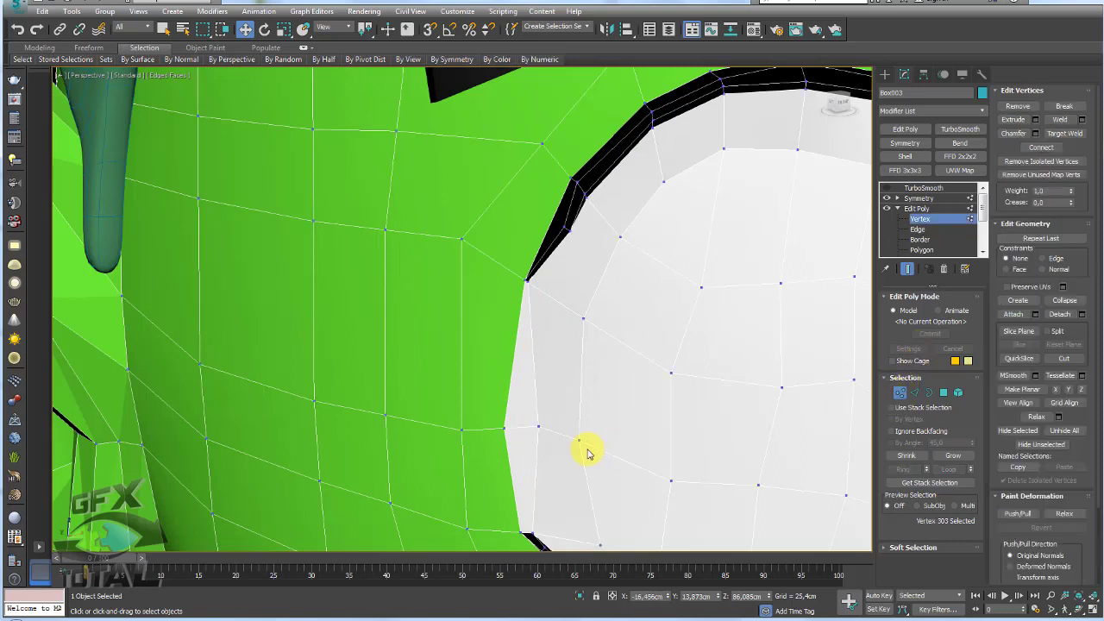
With Edge constraints on, slide the eye's side vertices along their edges to even the outline
{"action": "left_click", "coordinate": [1043, 258]}
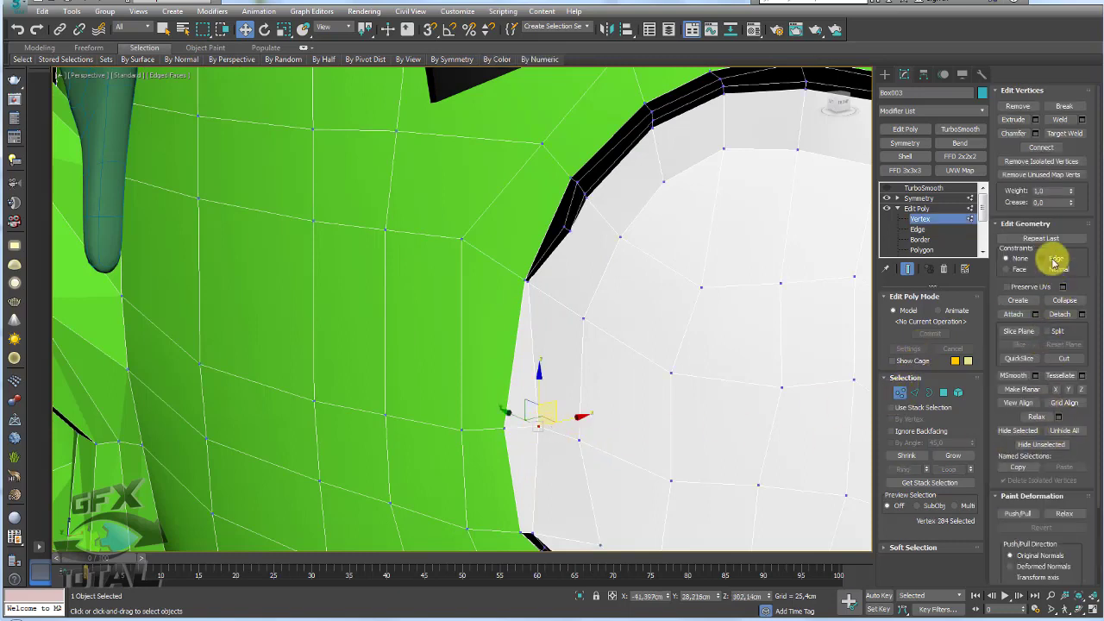
{"action": "left_click_drag", "start_coordinate": [576, 420], "coordinate": [561, 425]}
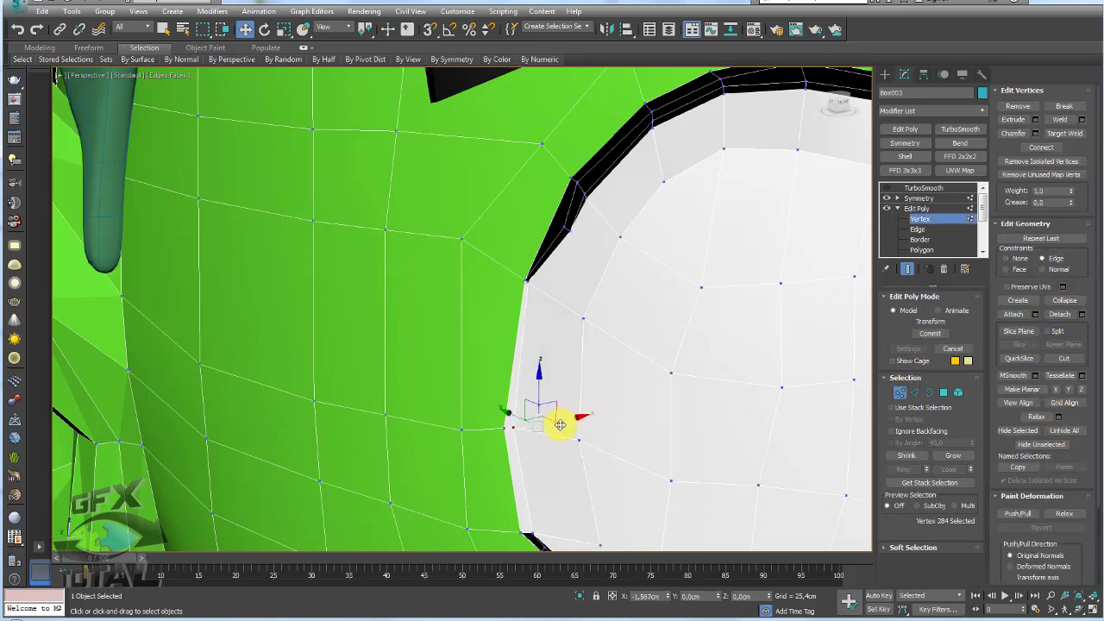
{"action": "mouse_move", "coordinate": [560, 425]}
{"action": "middle_mouse_down", "text": "alt"}
{"action": "mouse_move", "coordinate": [524, 406]}
{"action": "mouse_move", "coordinate": [707, 382]}
{"action": "mouse_move", "coordinate": [716, 291]}
{"action": "middle_mouse_up", "text": "alt"}
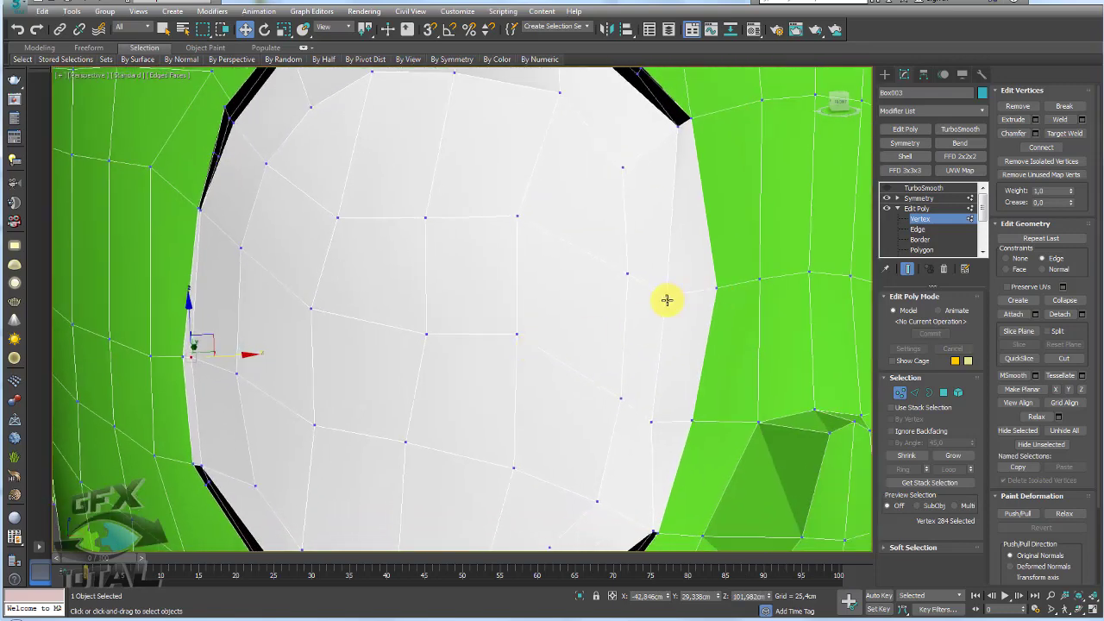
{"action": "left_click", "coordinate": [669, 421], "text": "ctrl"}
{"action": "left_click_drag", "start_coordinate": [707, 357], "coordinate": [716, 351]}
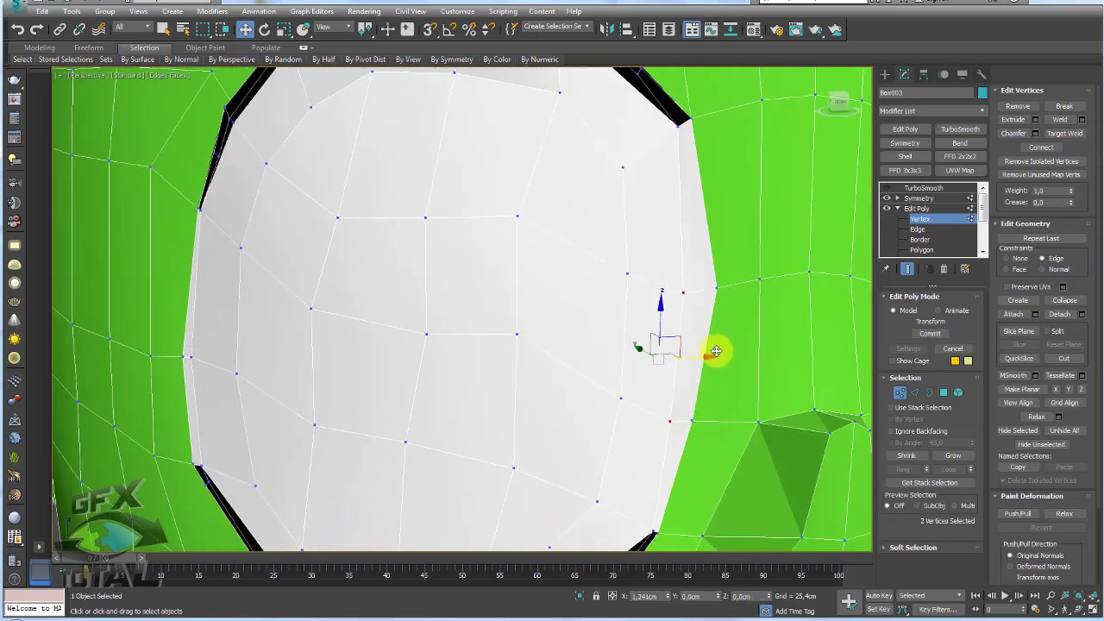
{"action": "left_click", "coordinate": [683, 420]}
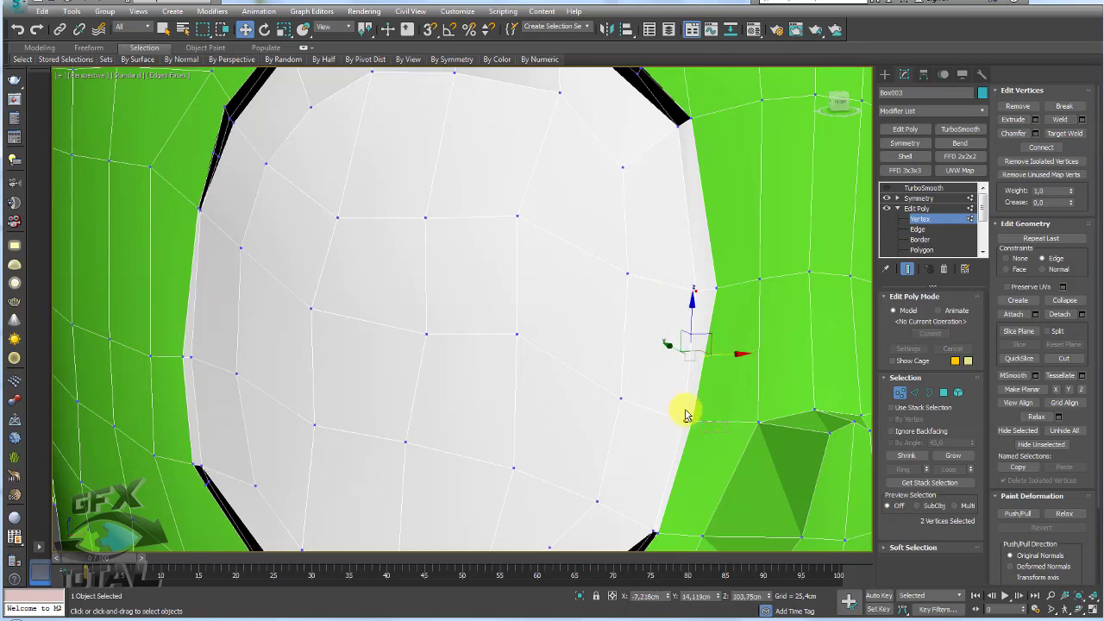
{"action": "left_click", "coordinate": [695, 291]}
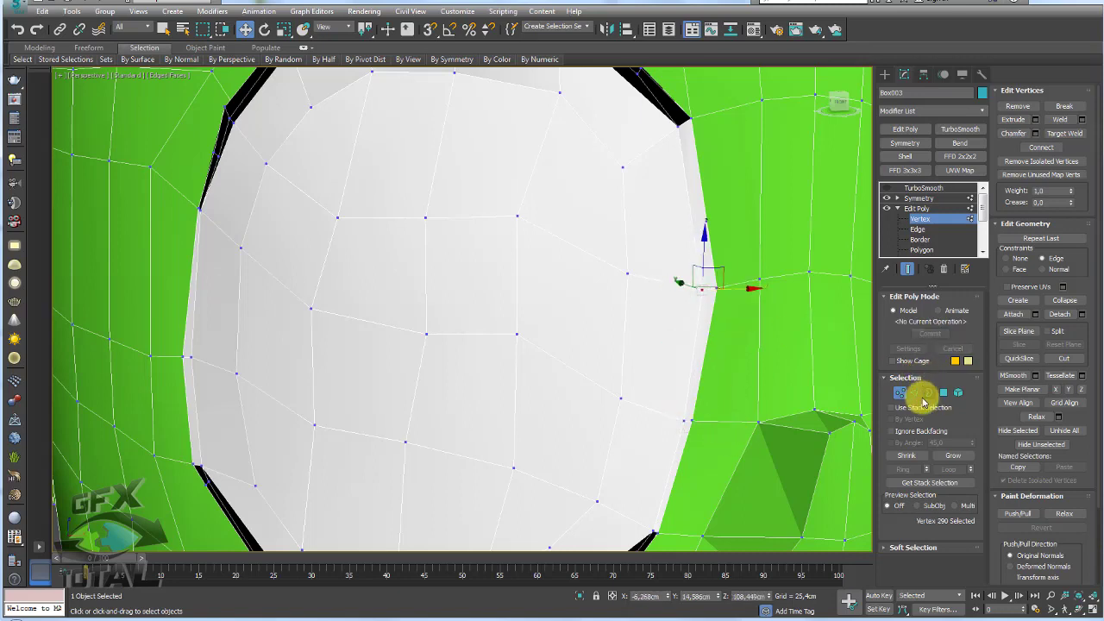
Add a new edge loop across the eye by connecting an edge ring
{"action": "left_click", "coordinate": [915, 393]}
{"action": "left_click", "coordinate": [687, 122]}
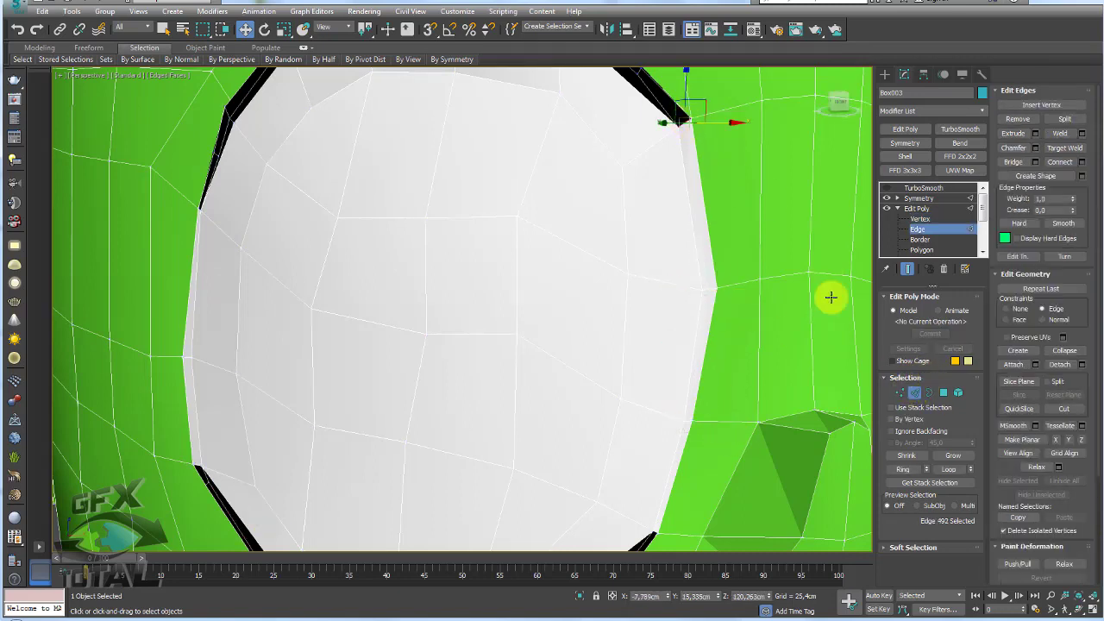
{"action": "left_click", "coordinate": [903, 468]}
{"action": "left_click", "coordinate": [1061, 164]}
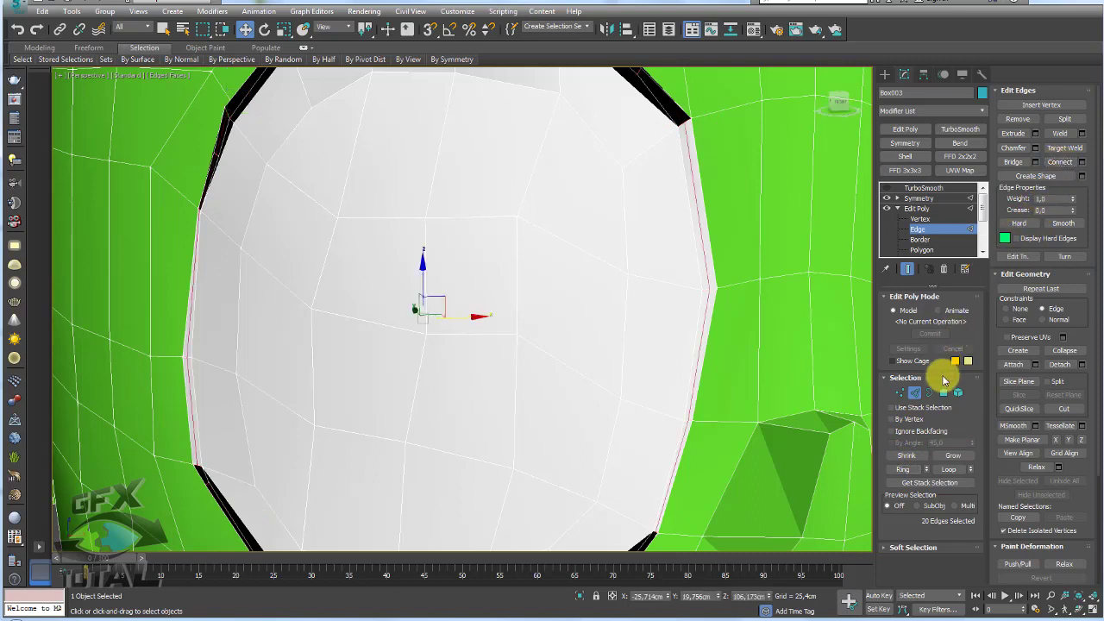
Slide the upper corner vertex along its edge and inspect the top outline band
{"action": "left_click", "coordinate": [900, 392]}
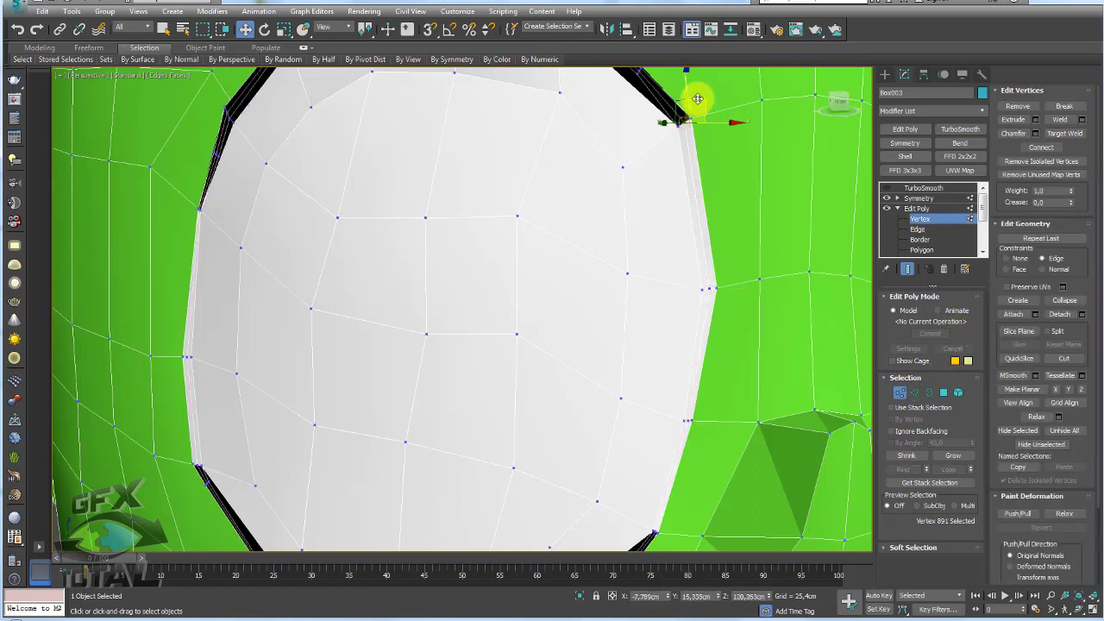
{"action": "left_click_drag", "start_coordinate": [689, 88], "coordinate": [688, 92]}
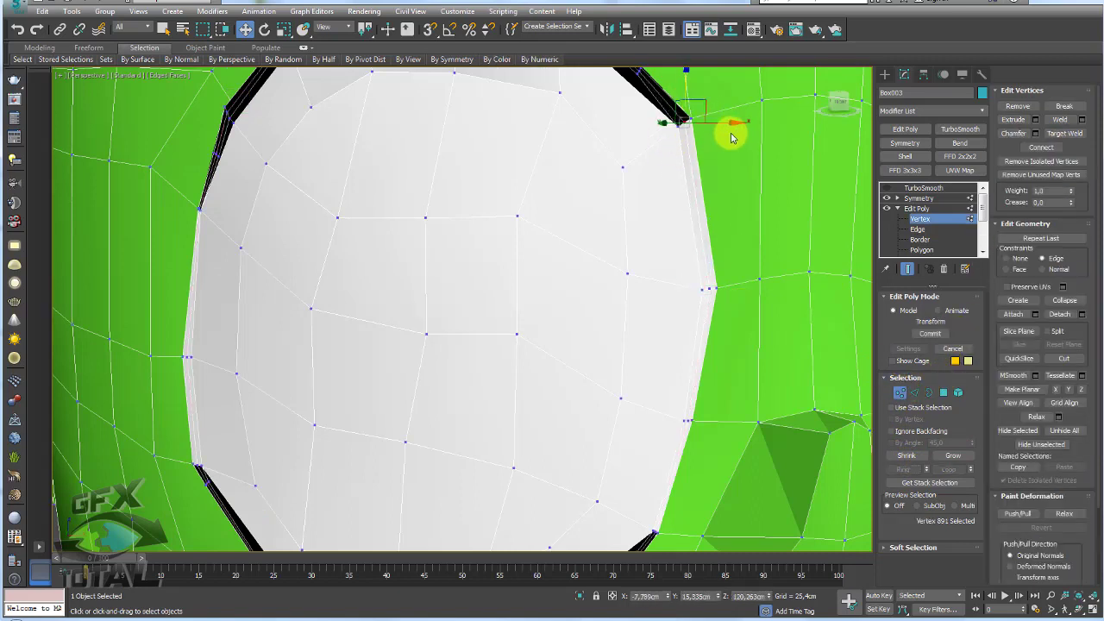
{"action": "middle_click_drag", "start_coordinate": [732, 128], "coordinate": [880, 227], "text": "alt"}
{"action": "middle_click_drag", "start_coordinate": [648, 173], "coordinate": [679, 252], "text": "alt"}
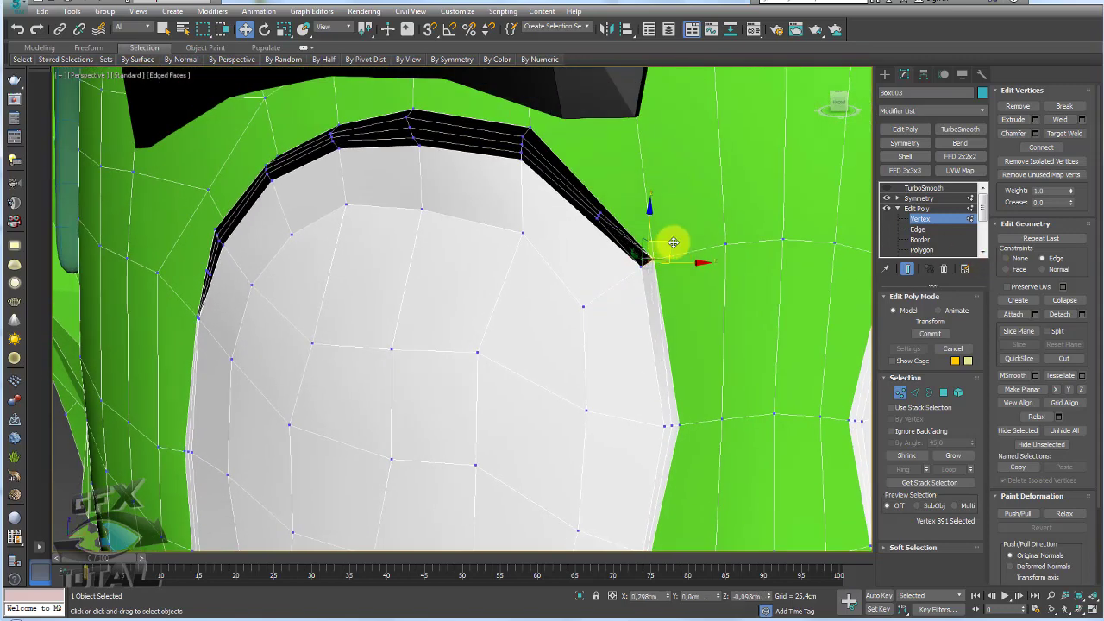
Pull the eye band's tip vertex down so the band's pointed end closes cleanly
{"action": "mouse_move", "coordinate": [799, 296]}
{"action": "middle_mouse_down", "text": "alt"}
{"action": "mouse_move", "coordinate": [656, 273]}
{"action": "mouse_move", "coordinate": [659, 242]}
{"action": "middle_mouse_up", "text": "alt"}
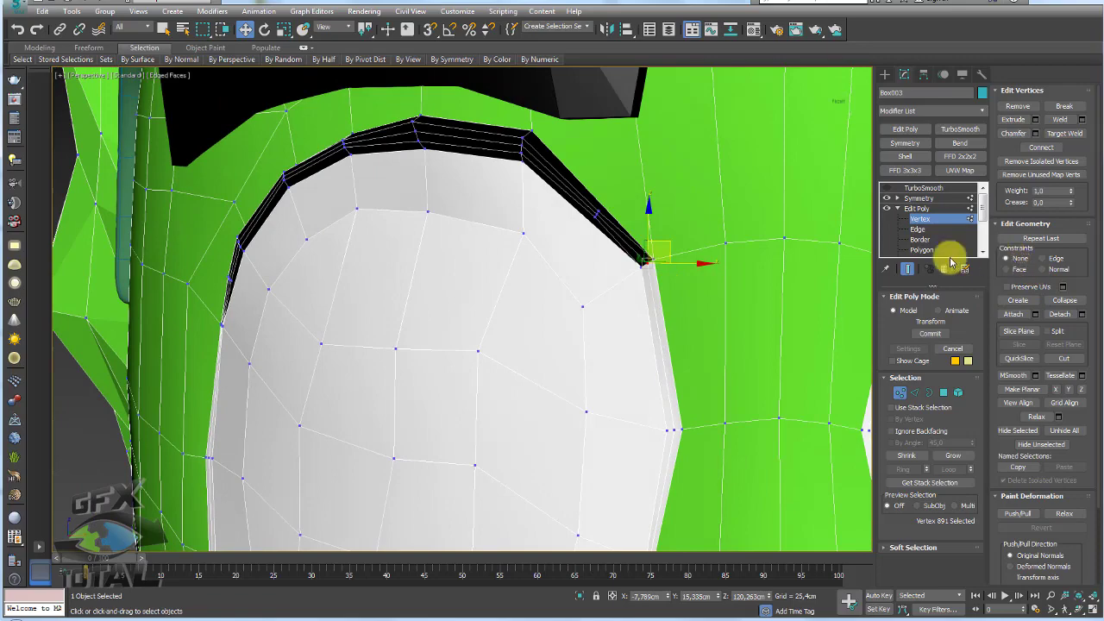
{"action": "scroll", "coordinate": [661, 258], "scroll_direction": "up", "scroll_amount": 2}
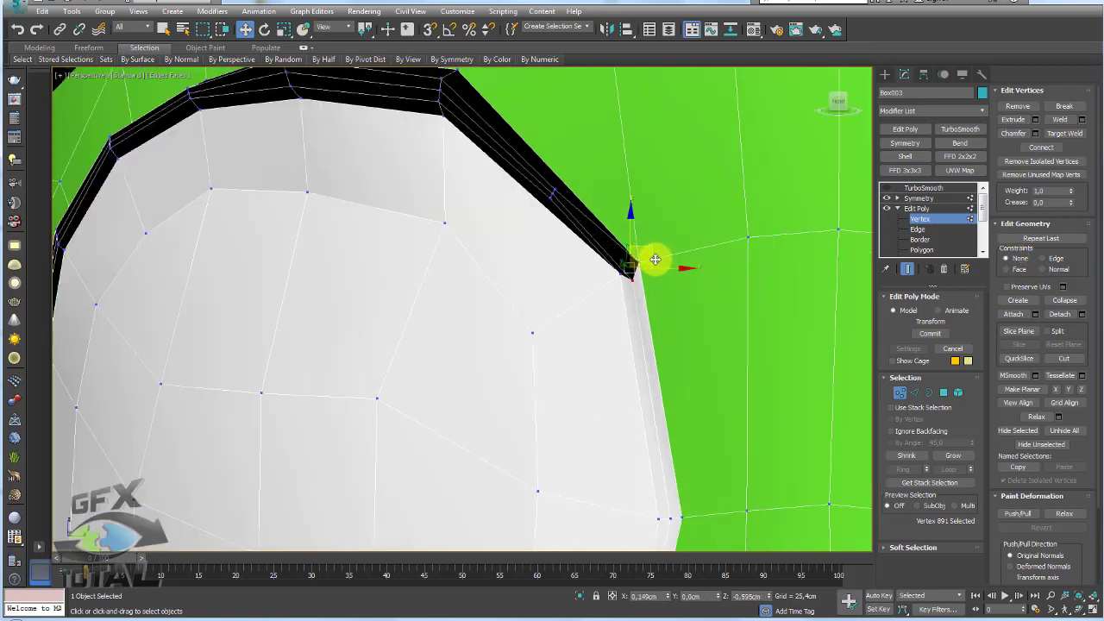
{"action": "mouse_move", "coordinate": [666, 315]}
{"action": "middle_mouse_down", "text": "alt"}
{"action": "mouse_move", "coordinate": [606, 323]}
{"action": "mouse_move", "coordinate": [596, 310]}
{"action": "middle_mouse_up", "text": "alt"}
{"action": "scroll", "coordinate": [288, 314], "scroll_direction": "up", "scroll_amount": 2}
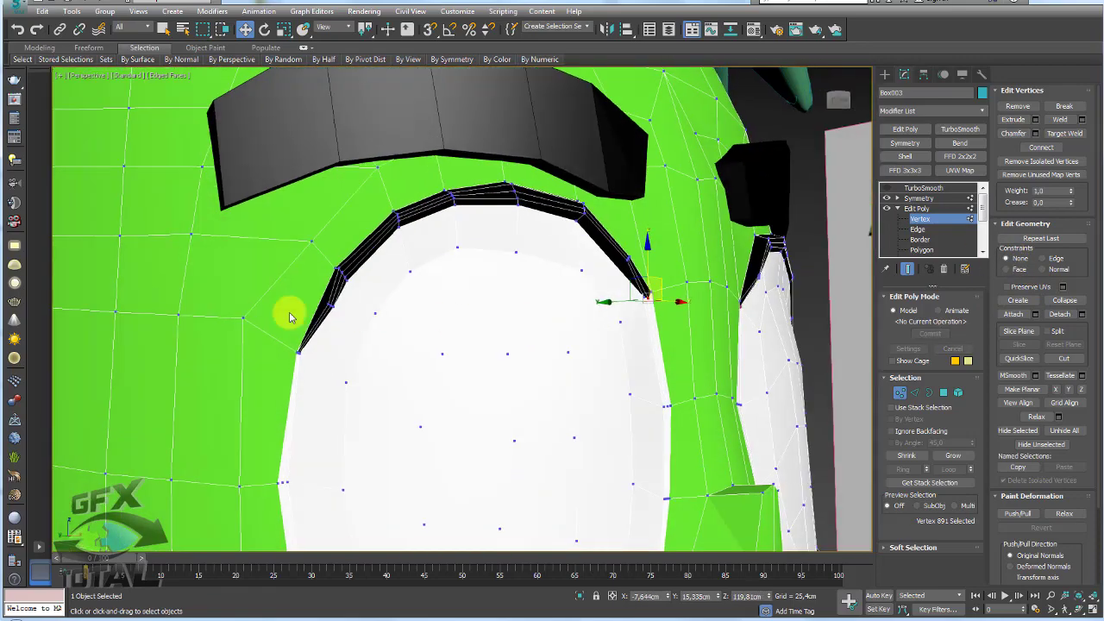
{"action": "scroll", "coordinate": [301, 374], "scroll_direction": "up", "scroll_amount": 2}
{"action": "scroll", "coordinate": [340, 366], "scroll_direction": "up", "scroll_amount": 2}
{"action": "scroll", "coordinate": [341, 367], "scroll_direction": "down", "scroll_amount": 2}
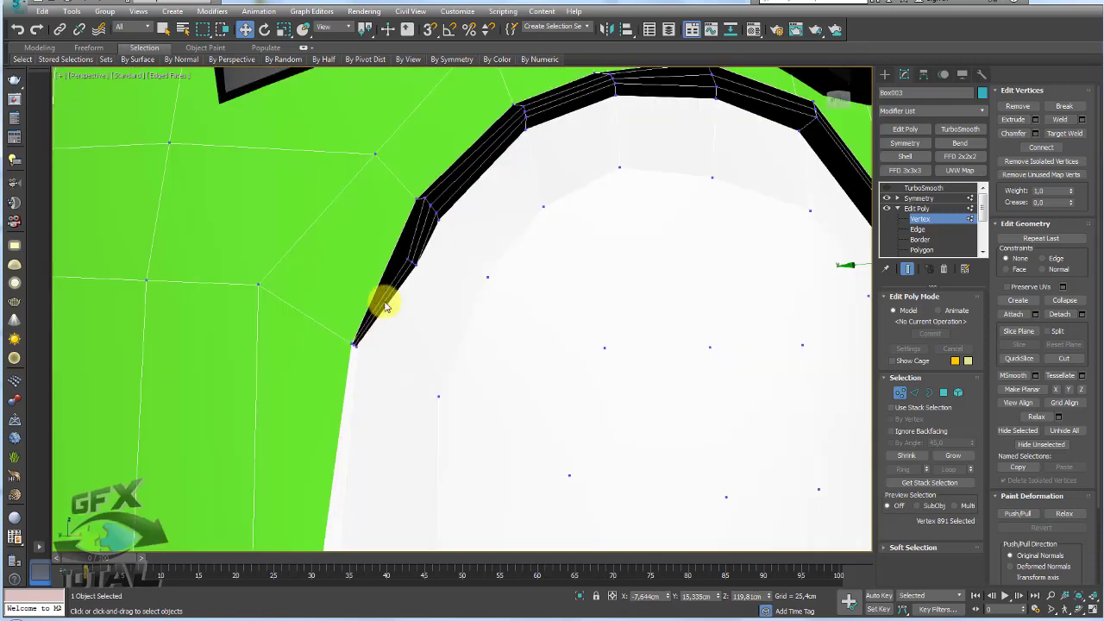
{"action": "scroll", "coordinate": [415, 265], "scroll_direction": "up", "scroll_amount": 2}
{"action": "left_click", "coordinate": [402, 258], "text": "ctrl"}
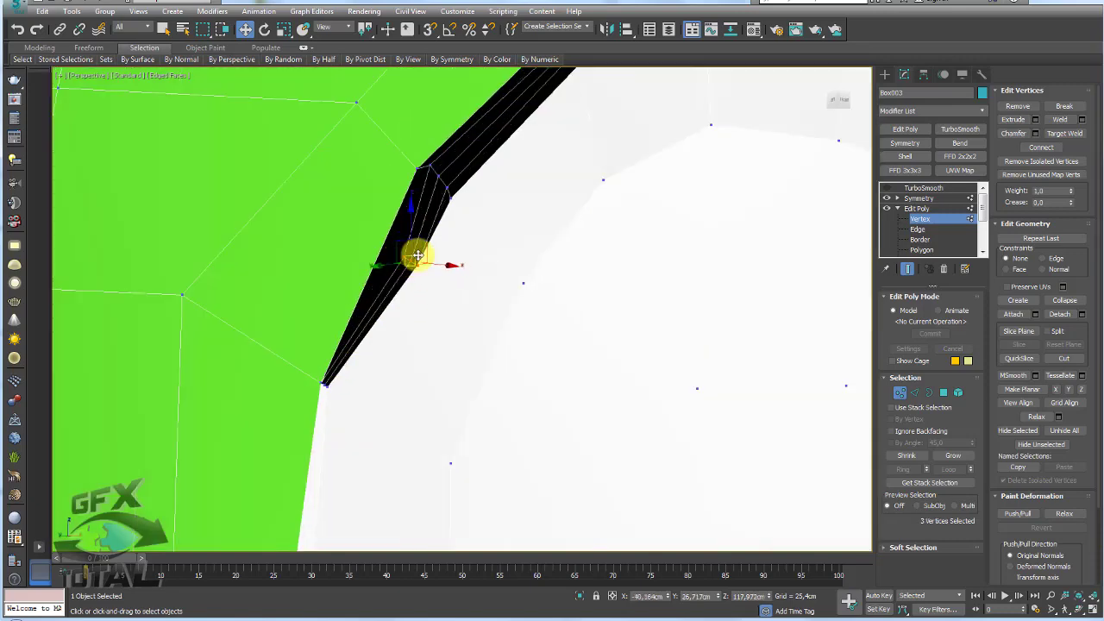
{"action": "mouse_move", "coordinate": [406, 243]}
{"action": "middle_mouse_down", "text": "alt"}
{"action": "mouse_move", "coordinate": [487, 296]}
{"action": "mouse_move", "coordinate": [357, 264]}
{"action": "mouse_move", "coordinate": [385, 302]}
{"action": "mouse_move", "coordinate": [320, 259]}
{"action": "middle_mouse_up", "text": "alt"}
{"action": "left_click_drag", "start_coordinate": [382, 247], "coordinate": [384, 248]}
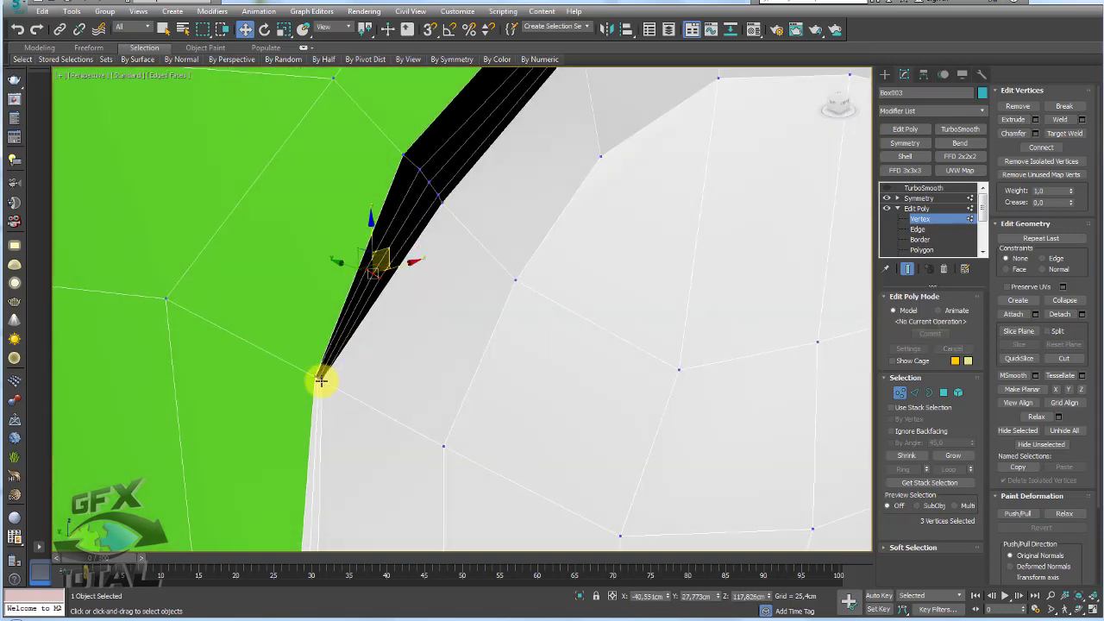
{"action": "scroll", "coordinate": [319, 380], "scroll_direction": "up", "scroll_amount": 2}
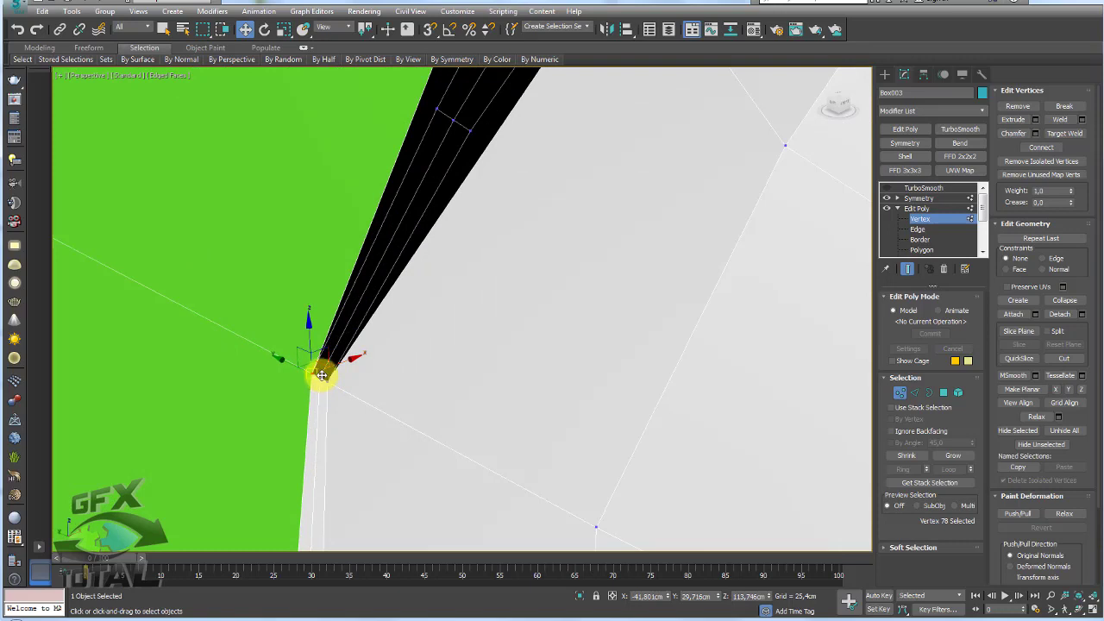
{"action": "left_click", "coordinate": [319, 384]}
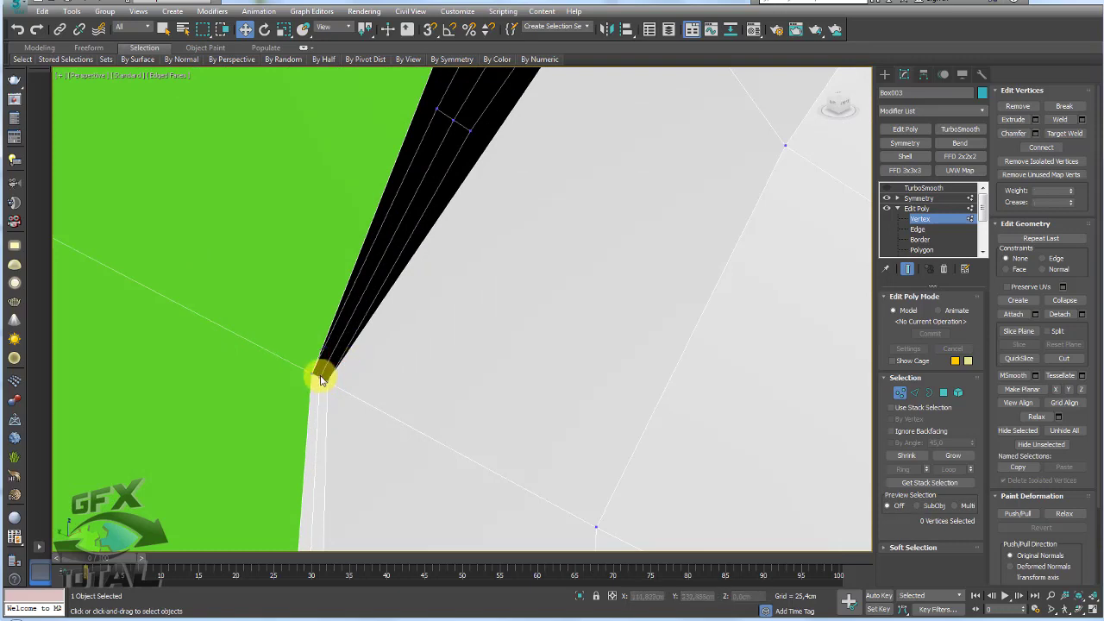
{"action": "left_click", "coordinate": [321, 372]}
{"action": "left_click_drag", "start_coordinate": [335, 354], "coordinate": [333, 371]}
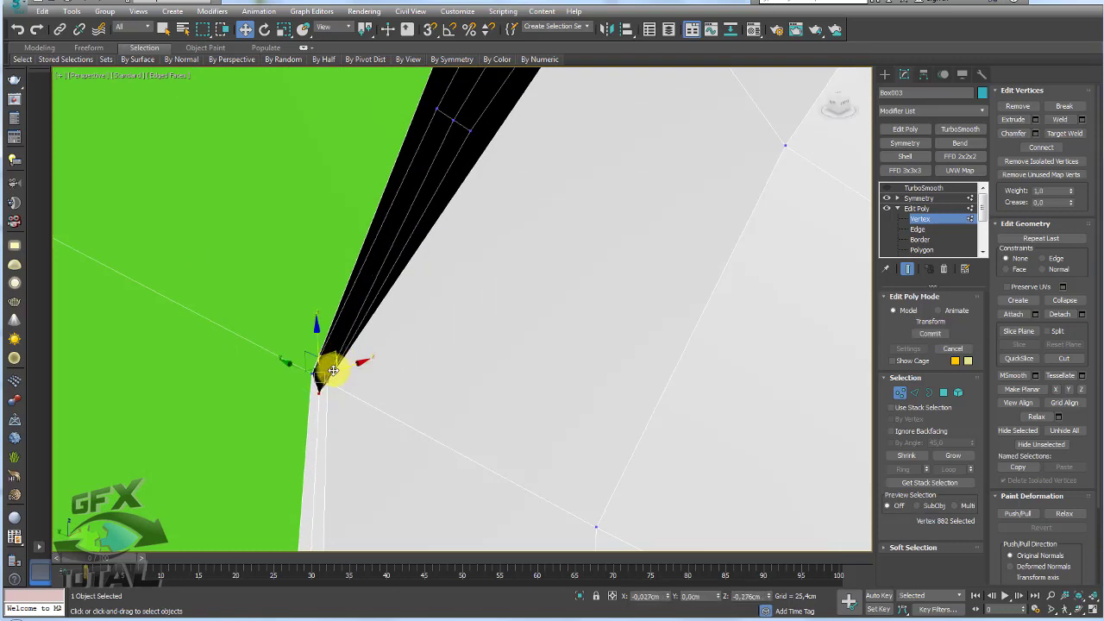
Select the vertex at the band's outer corner below the eye
{"action": "scroll", "coordinate": [332, 363], "scroll_direction": "down", "scroll_amount": 5}
{"action": "middle_click_drag", "start_coordinate": [345, 414], "coordinate": [406, 271], "text": "alt"}
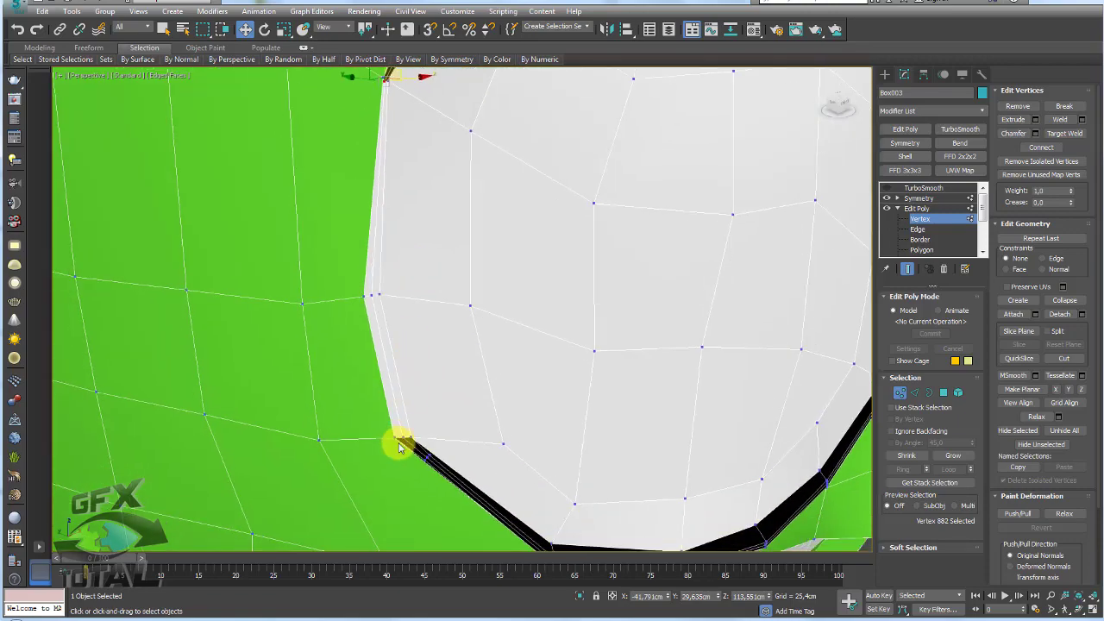
{"action": "scroll", "coordinate": [394, 444], "scroll_direction": "up", "scroll_amount": 4}
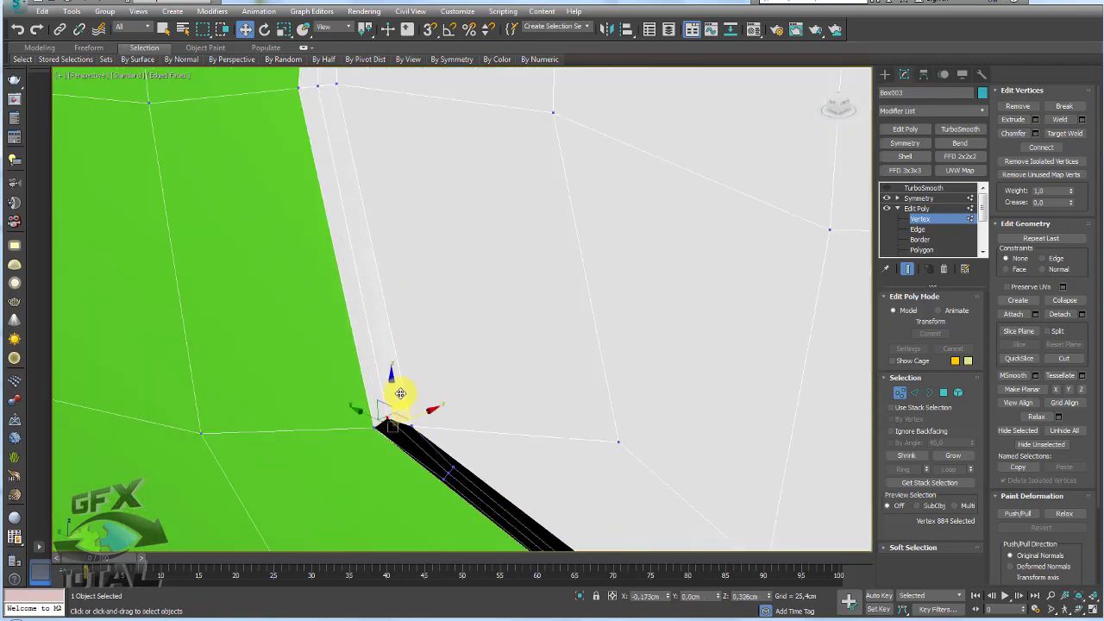
{"action": "scroll", "coordinate": [399, 391], "scroll_direction": "down", "scroll_amount": 3}
{"action": "scroll", "coordinate": [461, 434], "scroll_direction": "down", "scroll_amount": 3}
{"action": "middle_click_drag", "start_coordinate": [491, 291], "coordinate": [636, 259], "text": "alt"}
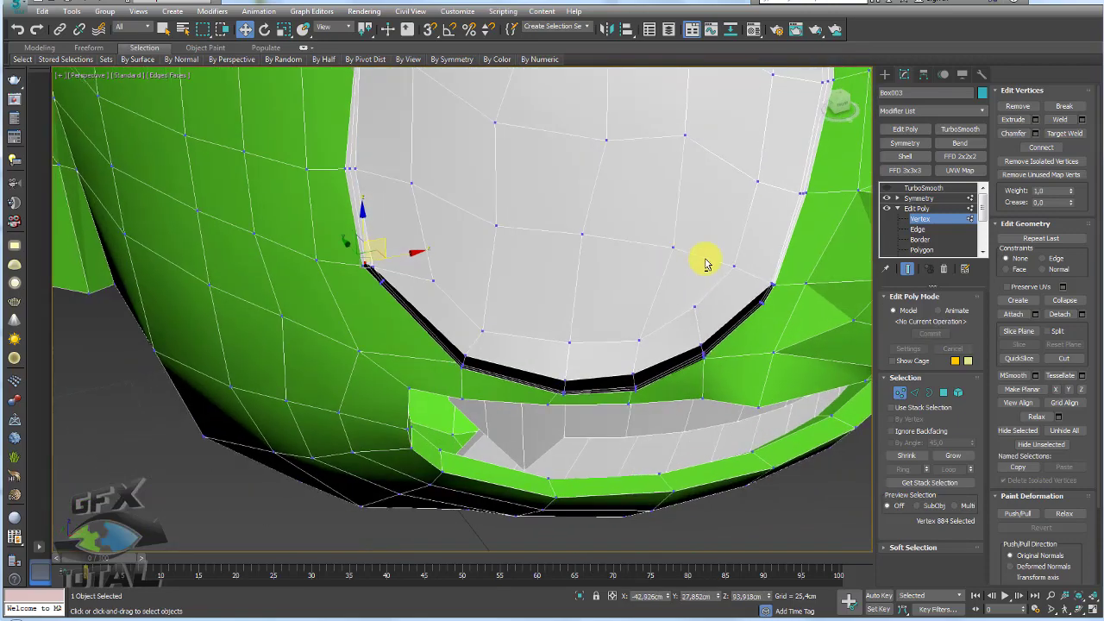
{"action": "scroll", "coordinate": [742, 302], "scroll_direction": "up", "scroll_amount": 6}
{"action": "middle_click_drag", "start_coordinate": [742, 302], "coordinate": [726, 313], "text": "alt"}
{"action": "left_click", "coordinate": [749, 373]}
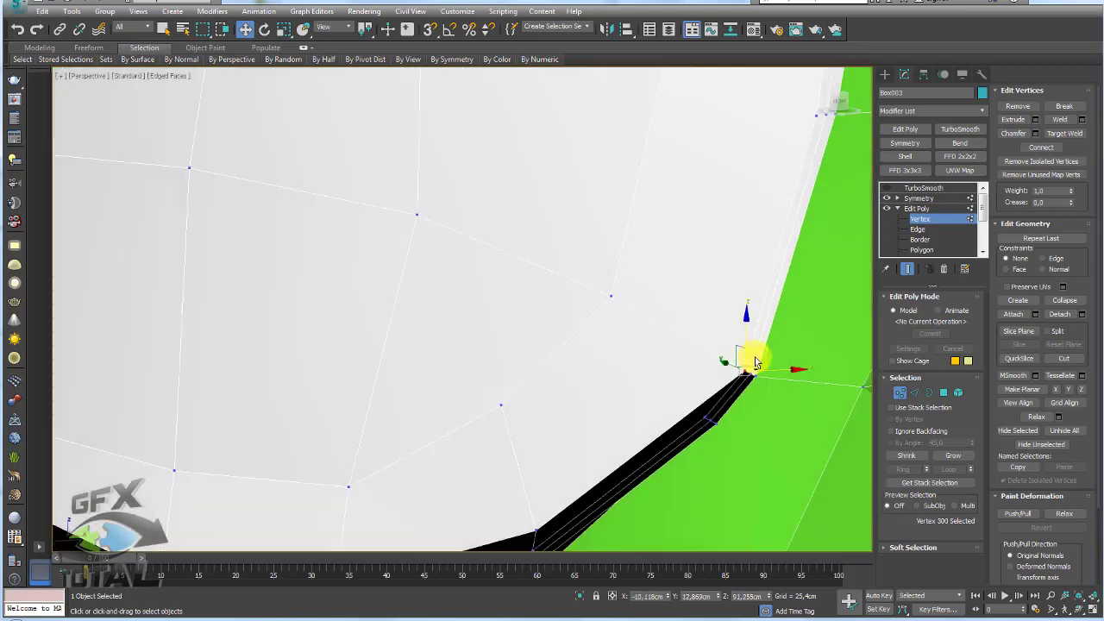
{"action": "left_click", "coordinate": [748, 374]}
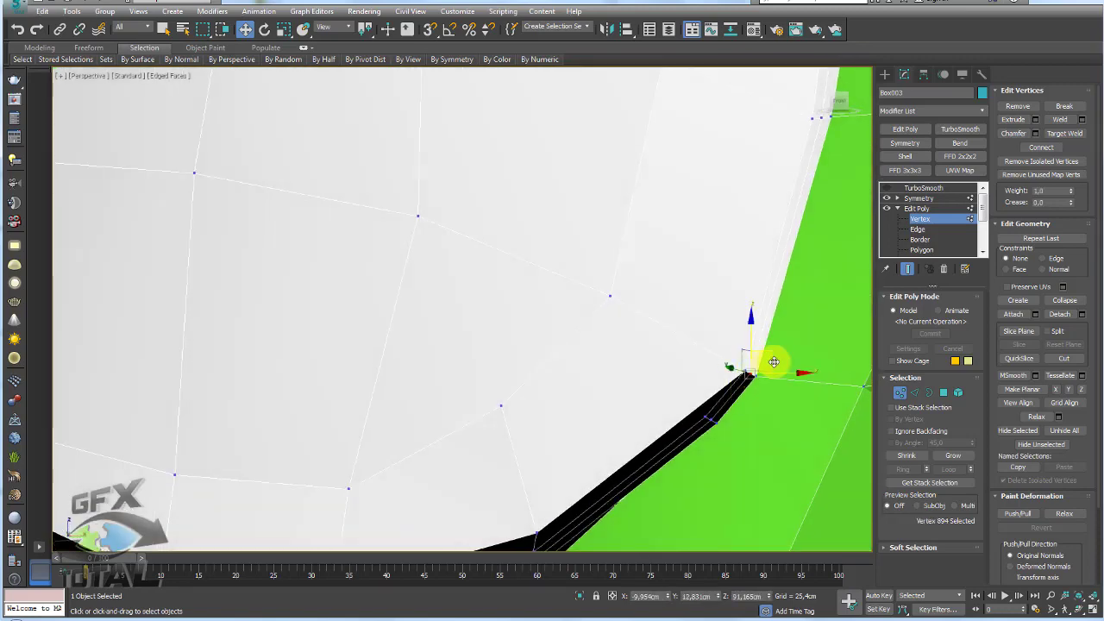
Re-enable TurboSmooth and frame the smoothed head between its front and side reference planes
{"action": "left_click", "coordinate": [921, 199]}
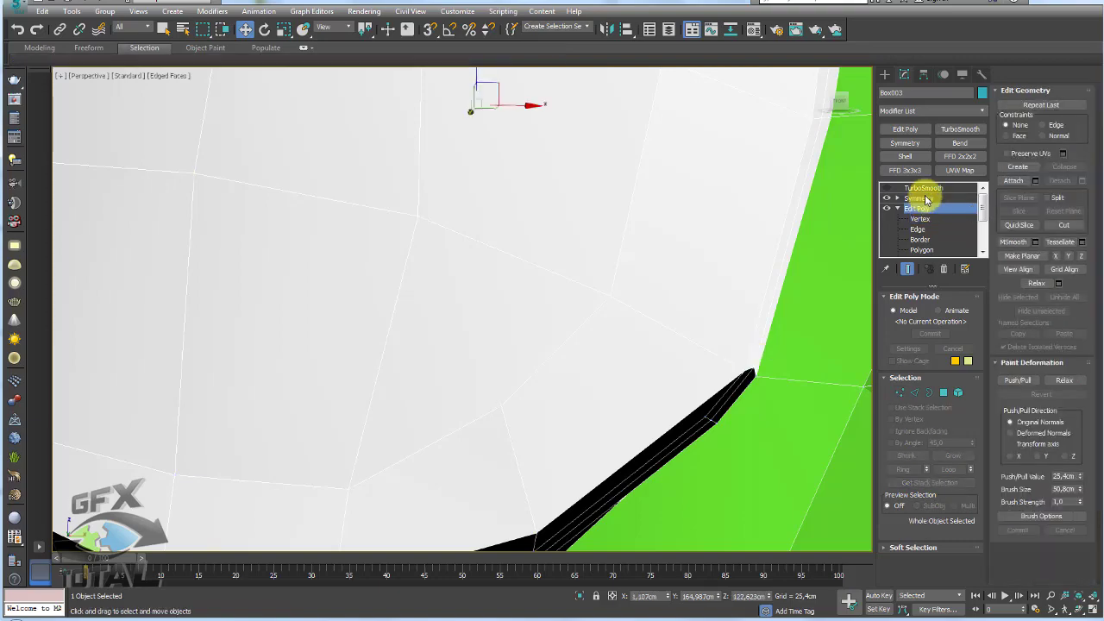
{"action": "left_click", "coordinate": [917, 189]}
{"action": "scroll", "coordinate": [661, 227], "scroll_direction": "down", "scroll_amount": 5}
{"action": "scroll", "coordinate": [552, 308], "scroll_direction": "down", "scroll_amount": 3}
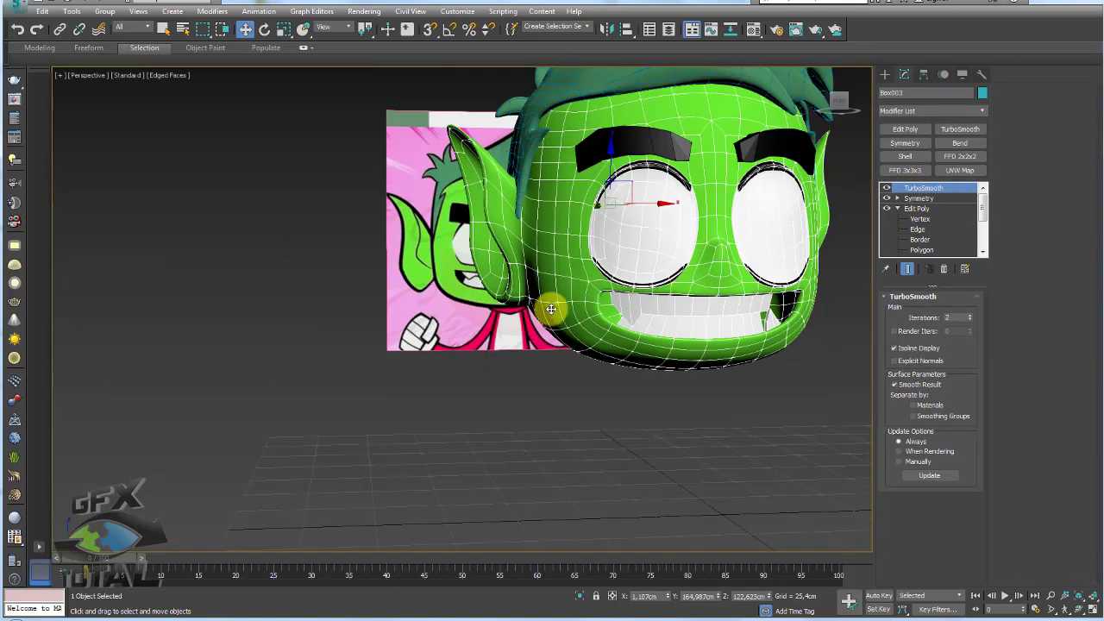
{"action": "left_click", "coordinate": [634, 375]}
{"action": "scroll", "coordinate": [634, 375], "scroll_direction": "down", "scroll_amount": 5}
{"action": "middle_click_drag", "start_coordinate": [639, 367], "coordinate": [486, 431], "text": "alt"}
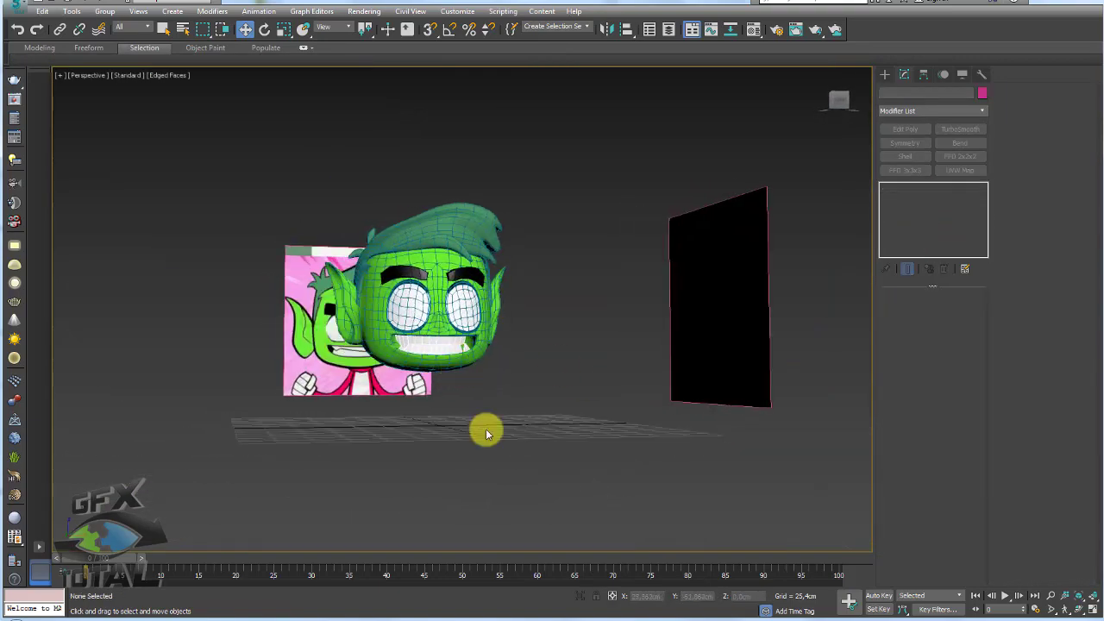
{"action": "scroll", "coordinate": [439, 355], "scroll_direction": "up", "scroll_amount": 2}
{"action": "mouse_move", "coordinate": [439, 356]}
{"action": "middle_mouse_down", "text": "alt"}
{"action": "mouse_move", "coordinate": [447, 363]}
{"action": "mouse_move", "coordinate": [440, 345]}
{"action": "mouse_move", "coordinate": [485, 390]}
{"action": "mouse_move", "coordinate": [591, 329]}
{"action": "middle_mouse_up", "text": "alt"}
{"action": "left_click", "coordinate": [440, 345]}
{"action": "mouse_move", "coordinate": [417, 338]}
{"action": "middle_mouse_down", "text": "alt"}
{"action": "mouse_move", "coordinate": [374, 351]}
{"action": "mouse_move", "coordinate": [427, 328]}
{"action": "middle_mouse_up", "text": "alt"}
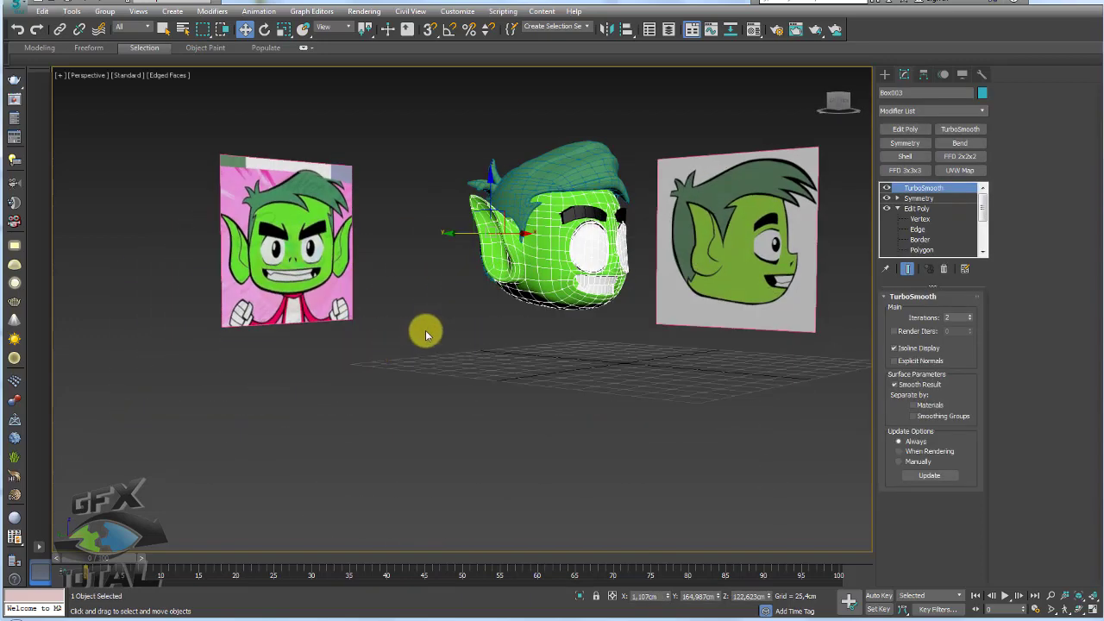
Drag mutano-gfx-total (3).jpg from the Referências folder onto the front reference plane
{"action": "key", "text": "alt+Tab"}
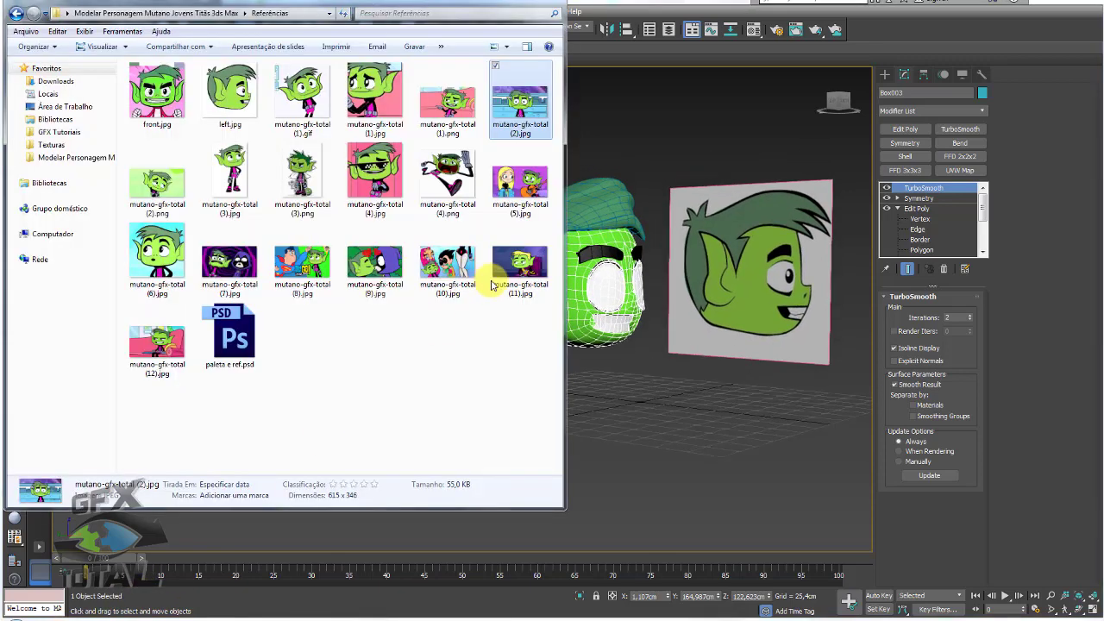
{"action": "left_click", "coordinate": [229, 173]}
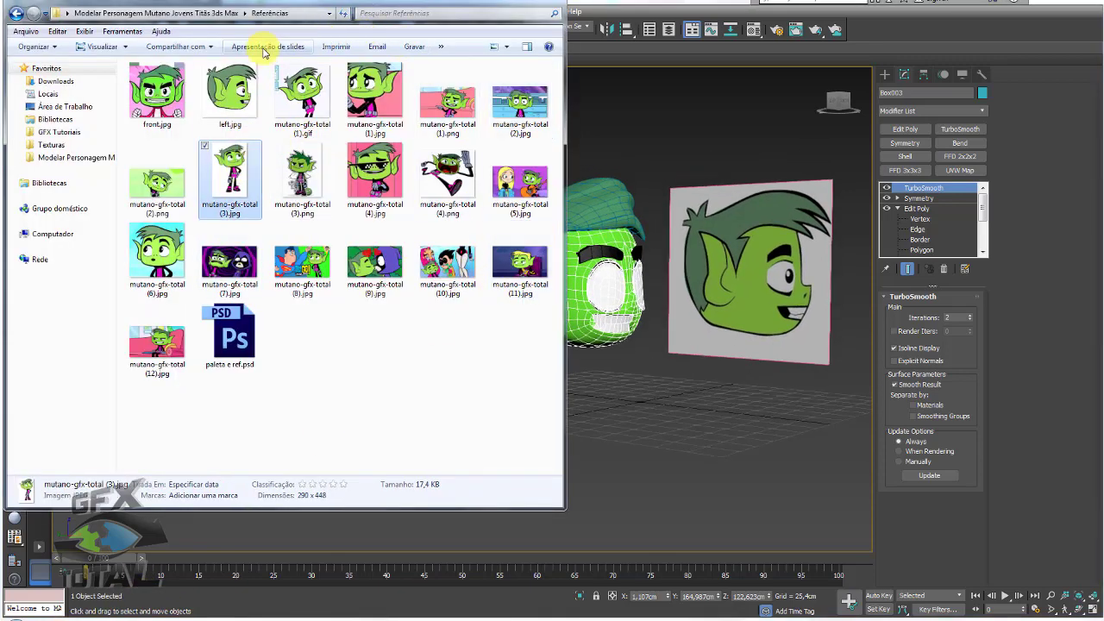
{"action": "left_click_drag", "start_coordinate": [254, 5], "coordinate": [641, 89]}
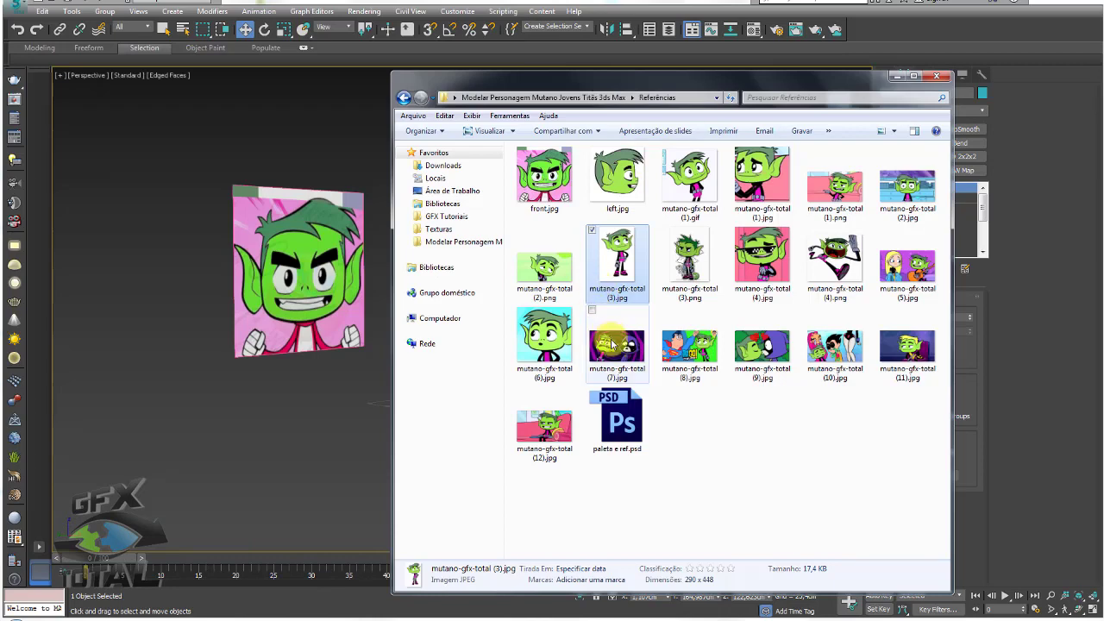
{"action": "left_click_drag", "start_coordinate": [618, 257], "coordinate": [293, 252]}
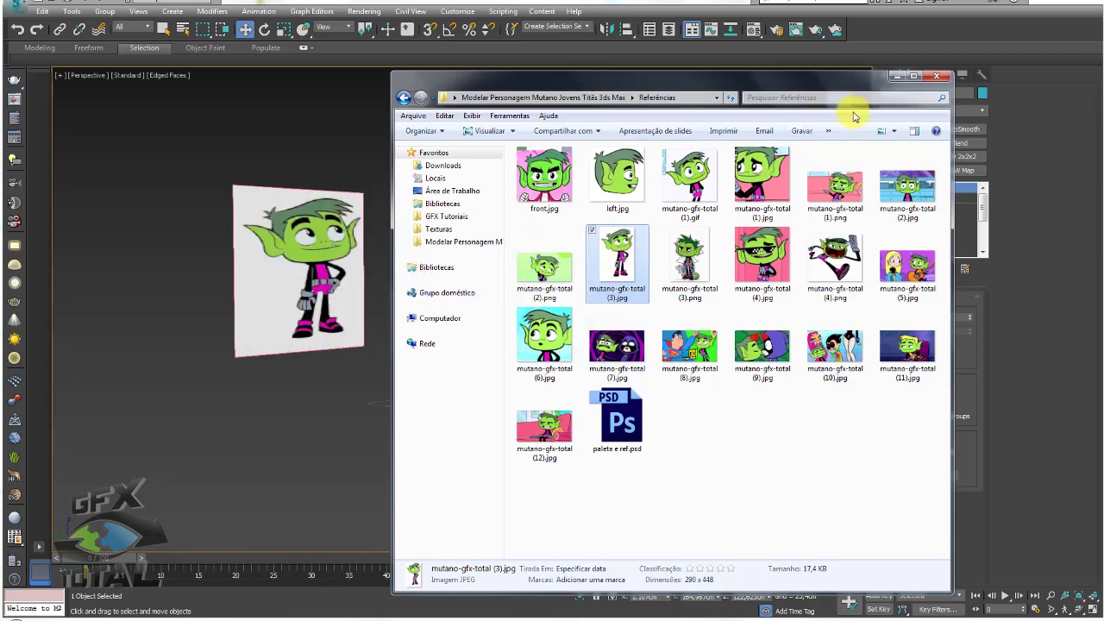
{"action": "left_click", "coordinate": [898, 78]}
{"action": "middle_click_drag", "start_coordinate": [504, 279], "coordinate": [739, 275], "text": "alt"}
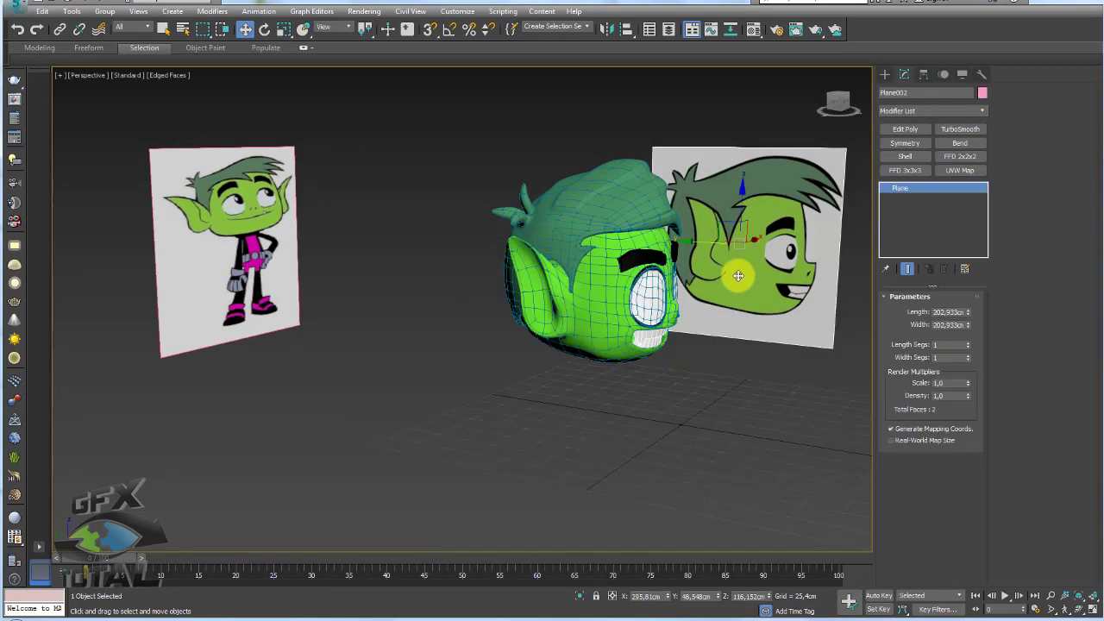
Delete the side reference plane and scale the full-body plane narrower on X
{"action": "key", "text": "Delete"}
{"action": "left_click", "coordinate": [250, 276]}
{"action": "key", "text": "r"}
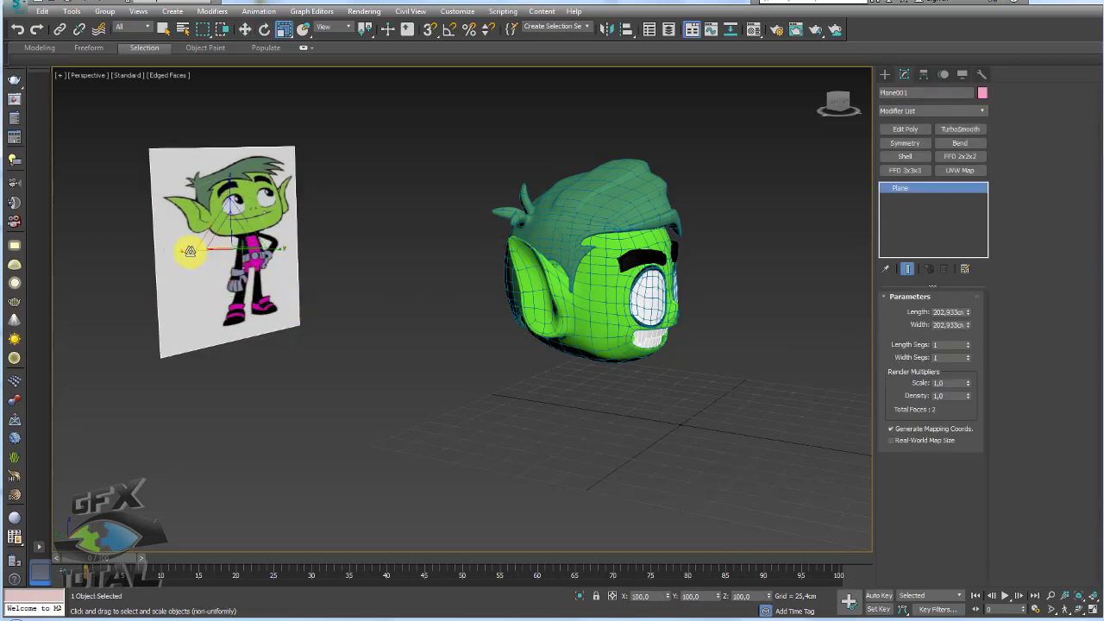
{"action": "left_click_drag", "start_coordinate": [184, 250], "coordinate": [204, 249]}
{"action": "mouse_move", "coordinate": [320, 271]}
{"action": "middle_mouse_down", "text": "alt"}
{"action": "mouse_move", "coordinate": [232, 237]}
{"action": "mouse_move", "coordinate": [477, 282]}
{"action": "middle_mouse_up", "text": "alt"}
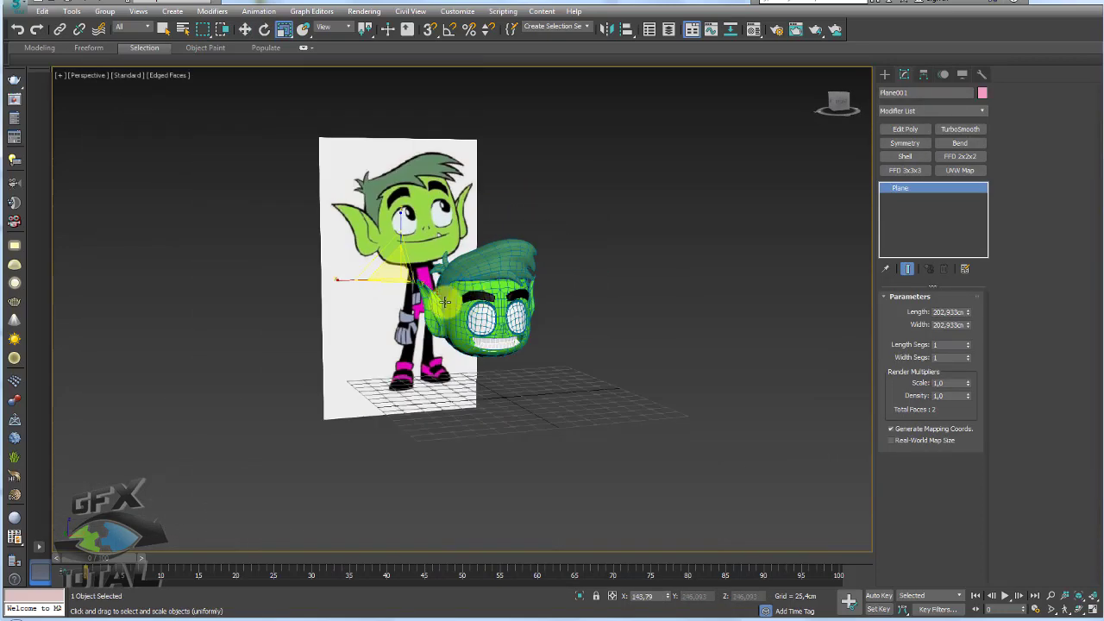
In Front view, move and scale the full-body plane so the drawn head sits behind the model
{"action": "key", "text": "f"}
{"action": "scroll", "coordinate": [492, 291], "scroll_direction": "down", "scroll_amount": 3}
{"action": "scroll", "coordinate": [515, 300], "scroll_direction": "down", "scroll_amount": 2}
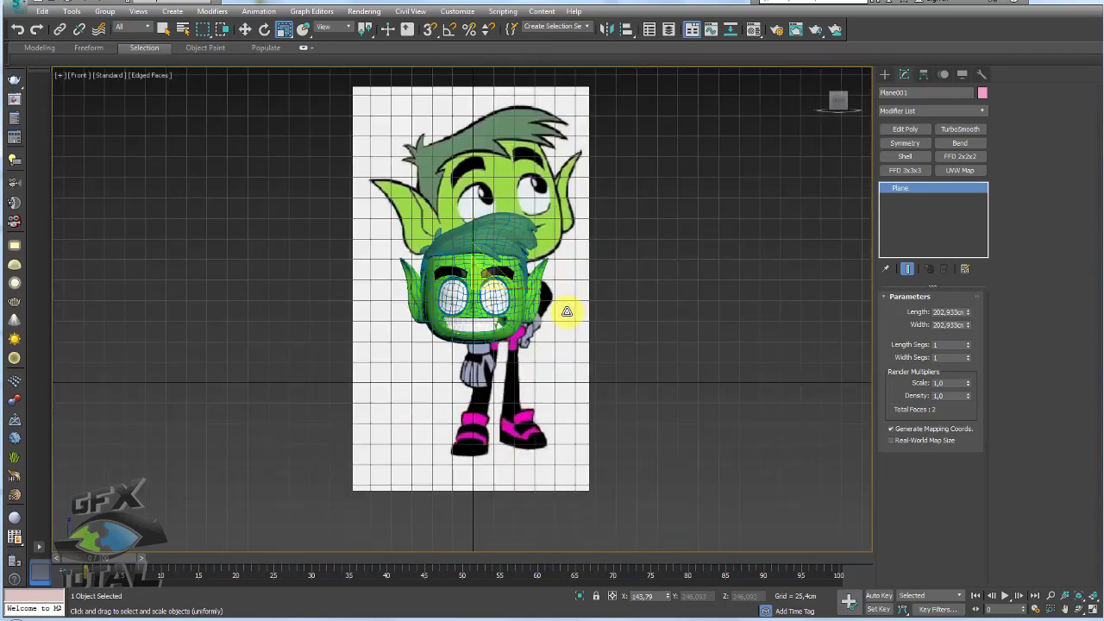
{"action": "key", "text": "w"}
{"action": "mouse_move", "coordinate": [490, 273]}
{"action": "left_mouse_down"}
{"action": "mouse_move", "coordinate": [590, 351]}
{"action": "mouse_move", "coordinate": [474, 339]}
{"action": "left_mouse_up"}
{"action": "key", "text": "r"}
{"action": "key", "text": "w"}
{"action": "key", "text": "r"}
{"action": "key", "text": "w"}
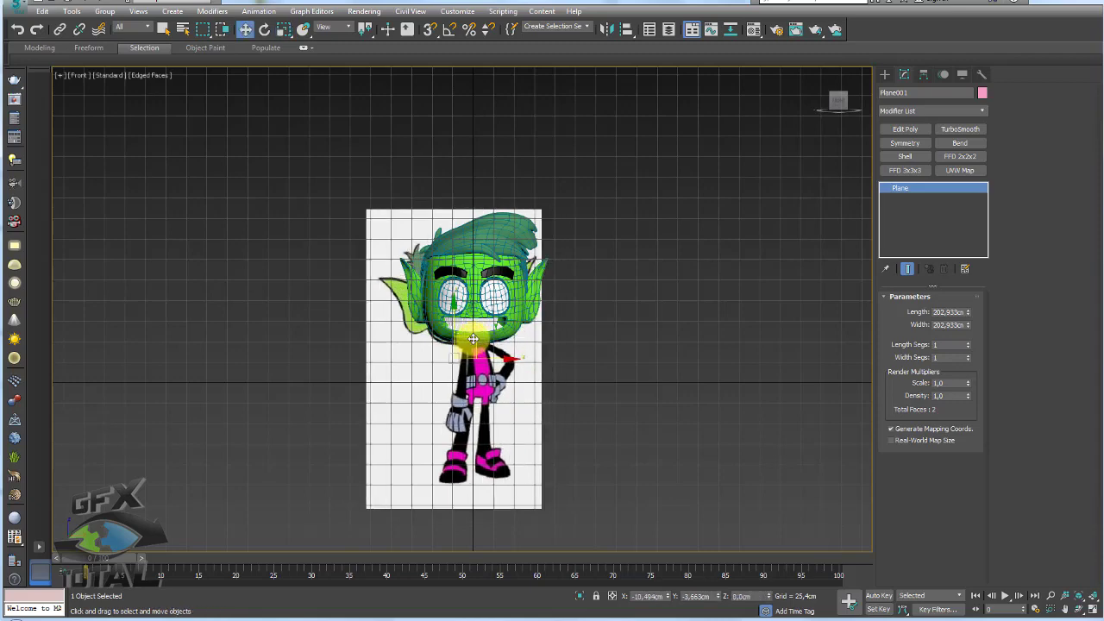
{"action": "scroll", "coordinate": [483, 344], "scroll_direction": "up", "scroll_amount": 5}
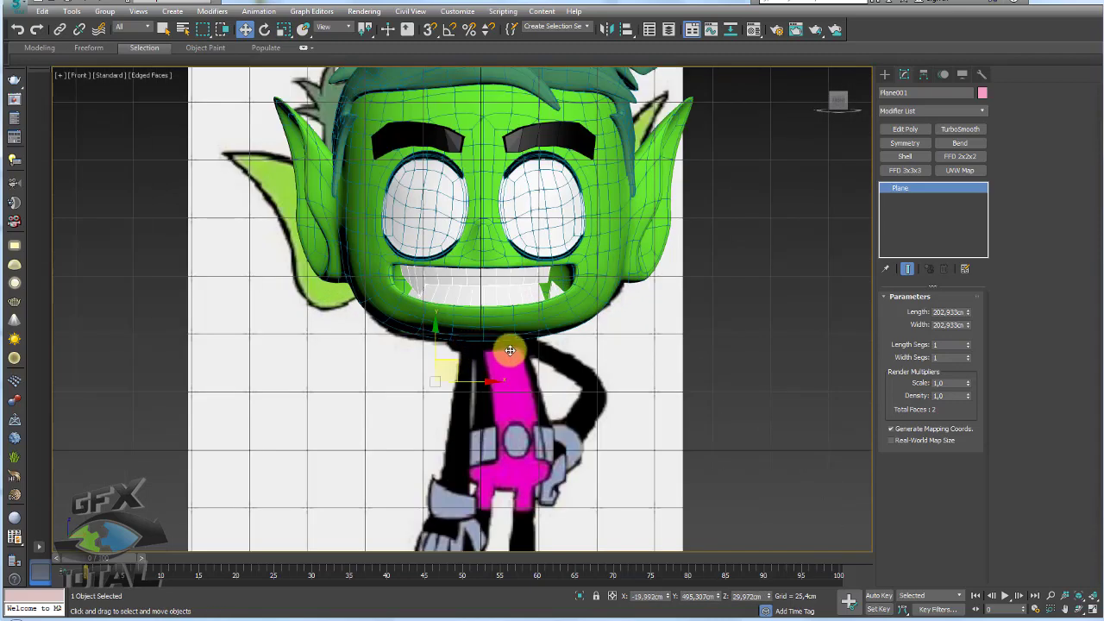
{"action": "left_click", "coordinate": [491, 333]}
{"action": "middle_click_drag", "start_coordinate": [491, 333], "coordinate": [562, 322], "text": "alt"}
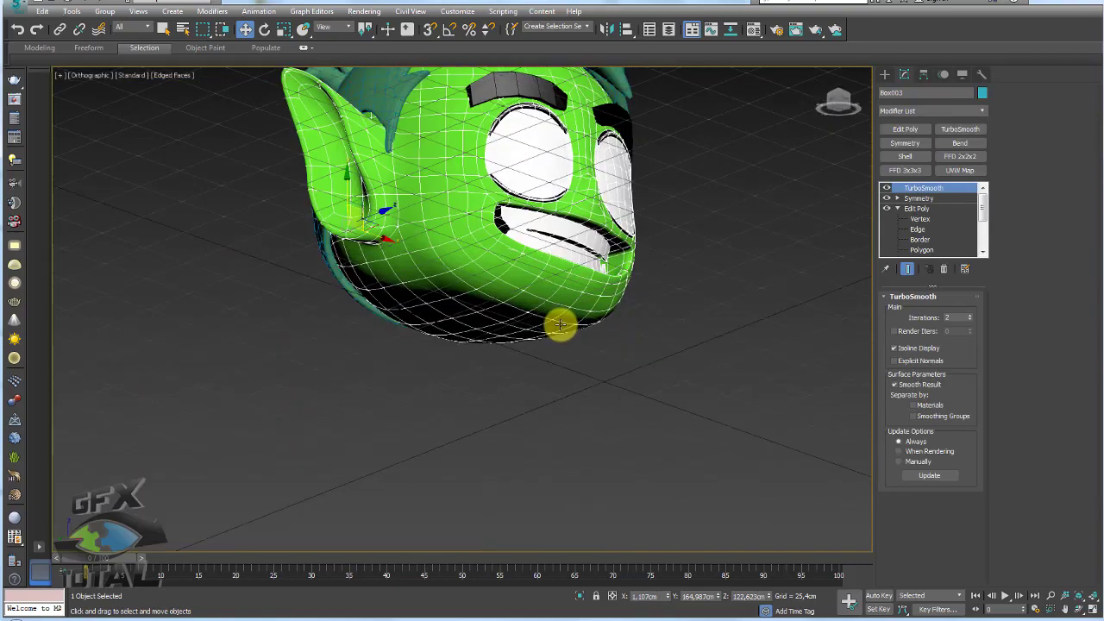
{"action": "left_click", "coordinate": [888, 188]}
{"action": "left_click", "coordinate": [888, 189]}
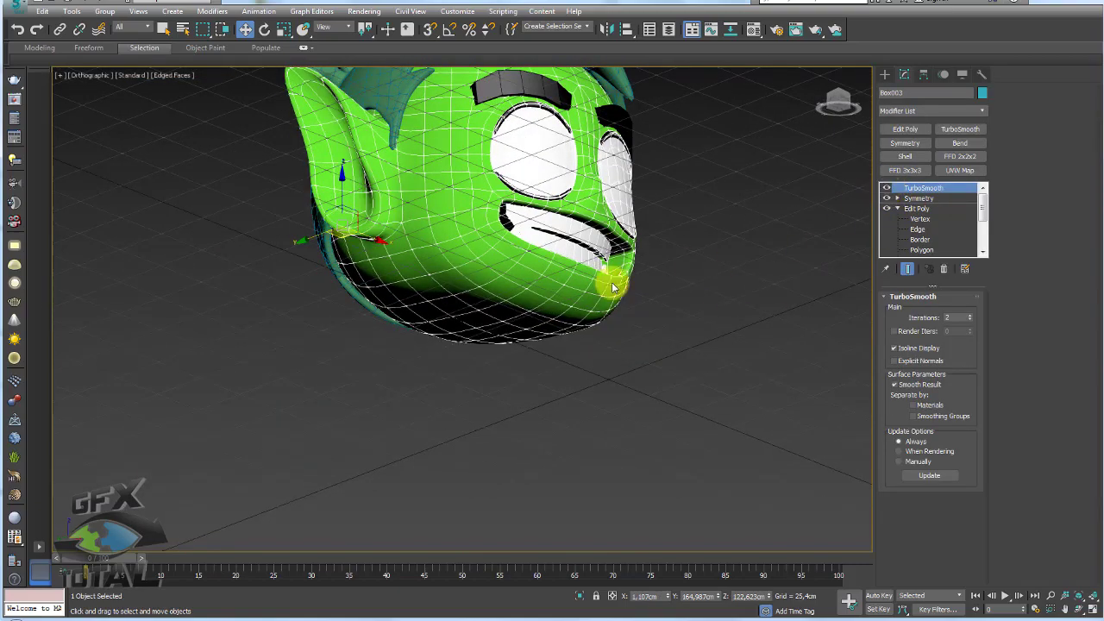
{"action": "middle_click_drag", "start_coordinate": [612, 287], "coordinate": [486, 253], "text": "alt"}
{"action": "scroll", "coordinate": [503, 268], "scroll_direction": "up", "scroll_amount": 3}
{"action": "scroll", "coordinate": [459, 239], "scroll_direction": "up", "scroll_amount": 2}
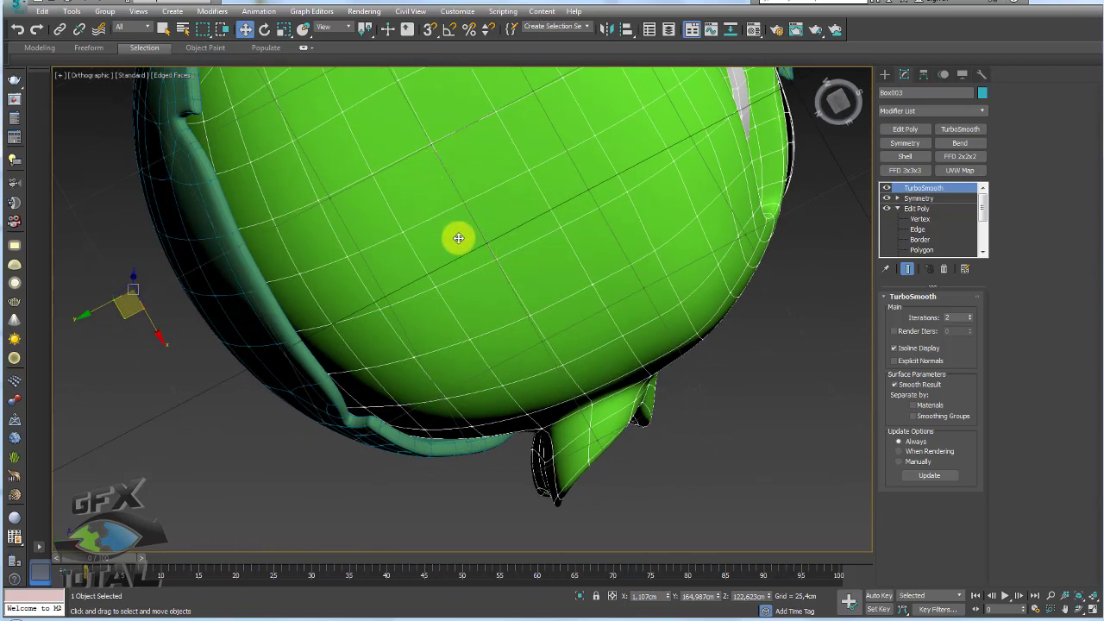
Turn off TurboSmooth on the head and select four vertices on its underside
{"action": "left_click", "coordinate": [889, 190]}
{"action": "mouse_move", "coordinate": [534, 207]}
{"action": "middle_mouse_down", "text": "alt"}
{"action": "mouse_move", "coordinate": [526, 267]}
{"action": "mouse_move", "coordinate": [540, 286]}
{"action": "middle_mouse_up", "text": "alt"}
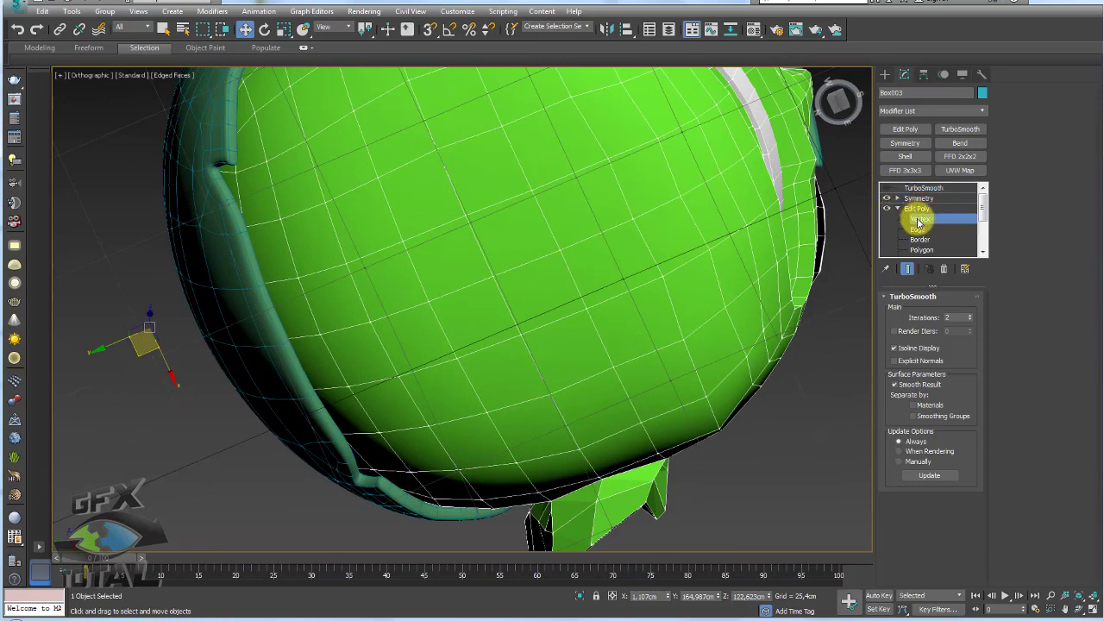
{"action": "left_click", "coordinate": [918, 219]}
{"action": "left_click", "coordinate": [562, 252]}
{"action": "left_click", "coordinate": [430, 299], "text": "ctrl"}
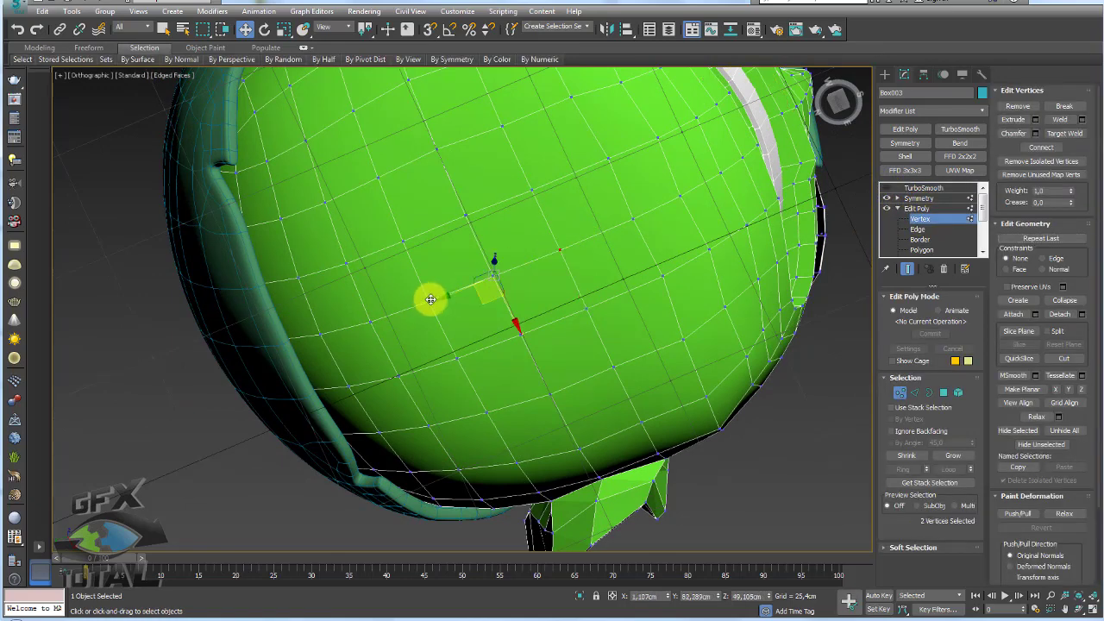
{"action": "left_click", "coordinate": [465, 217], "text": "ctrl"}
{"action": "left_click", "coordinate": [520, 331], "text": "ctrl"}
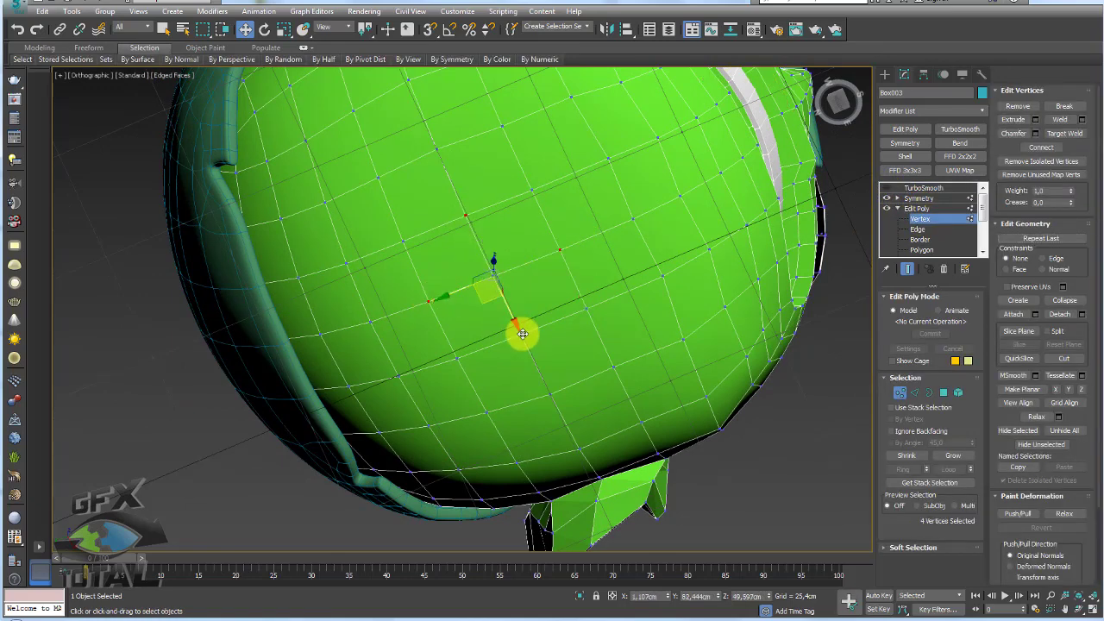
Scale the four vertices outward and delete them to open an octagonal hole
{"action": "middle_click_drag", "start_coordinate": [520, 331], "coordinate": [554, 292], "text": "alt"}
{"action": "key", "text": "r"}
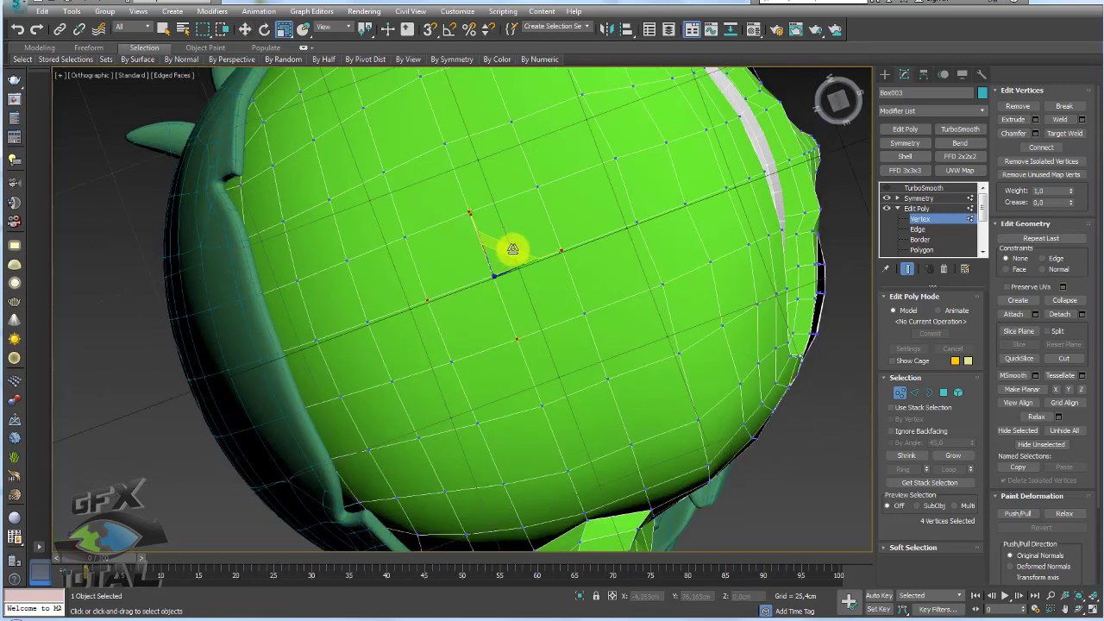
{"action": "mouse_move", "coordinate": [513, 250]}
{"action": "left_mouse_down"}
{"action": "mouse_move", "coordinate": [523, 239]}
{"action": "mouse_move", "coordinate": [488, 282]}
{"action": "left_mouse_up"}
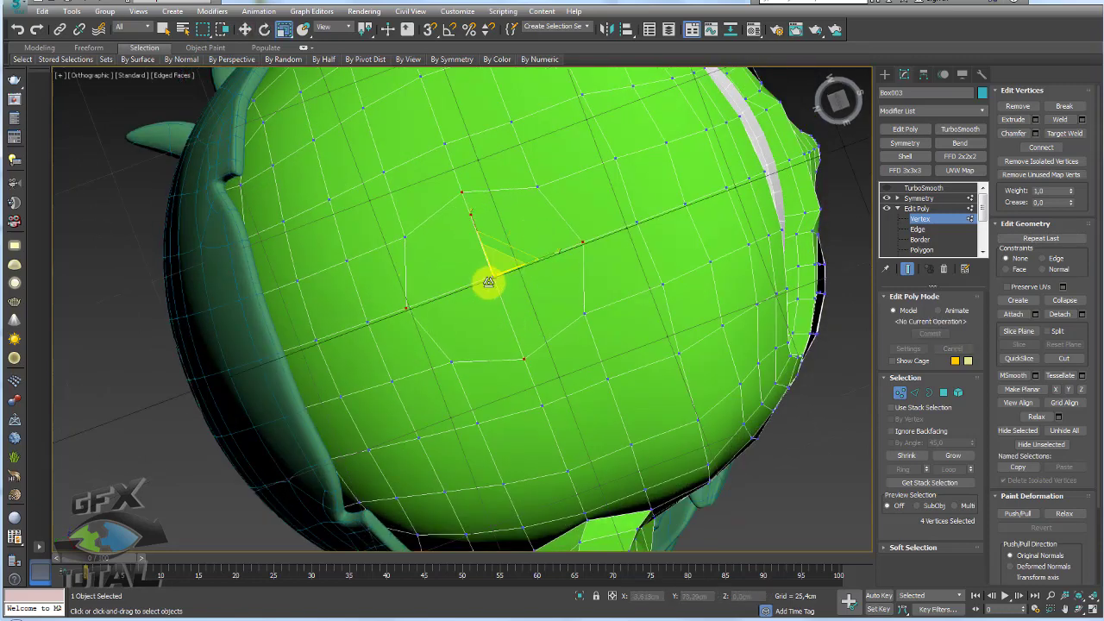
{"action": "key", "text": "Delete"}
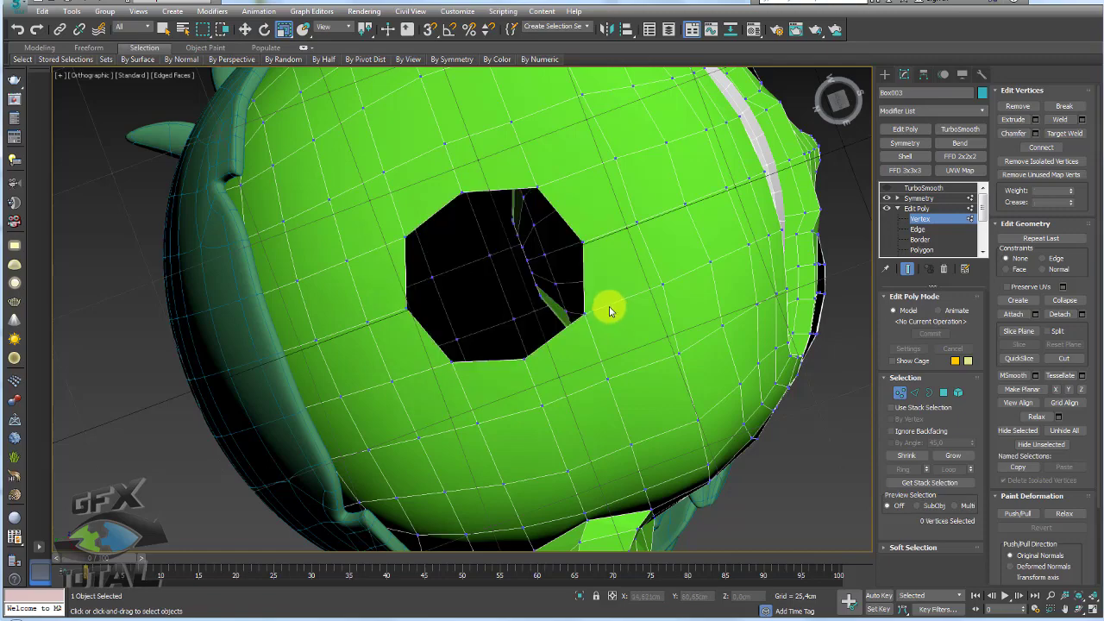
Shift-drag the hole's border downward to extrude a short neck ring
{"action": "left_click", "coordinate": [930, 392]}
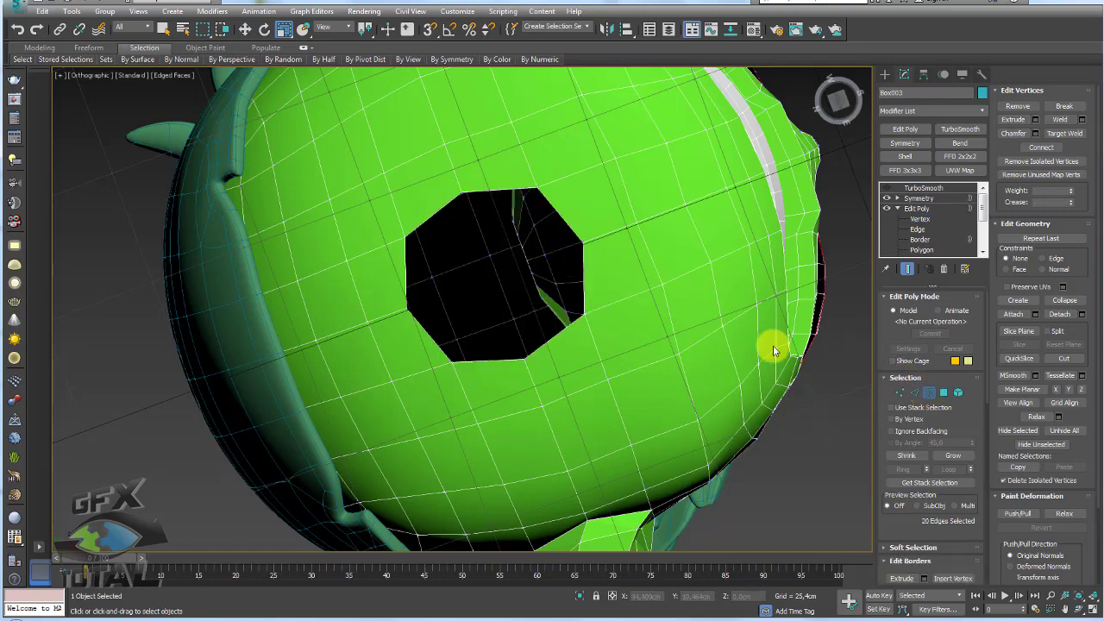
{"action": "left_click", "coordinate": [584, 279]}
{"action": "mouse_move", "coordinate": [584, 278]}
{"action": "middle_mouse_down", "text": "alt"}
{"action": "mouse_move", "coordinate": [584, 308]}
{"action": "mouse_move", "coordinate": [515, 256]}
{"action": "middle_mouse_up", "text": "alt"}
{"action": "key", "text": "w"}
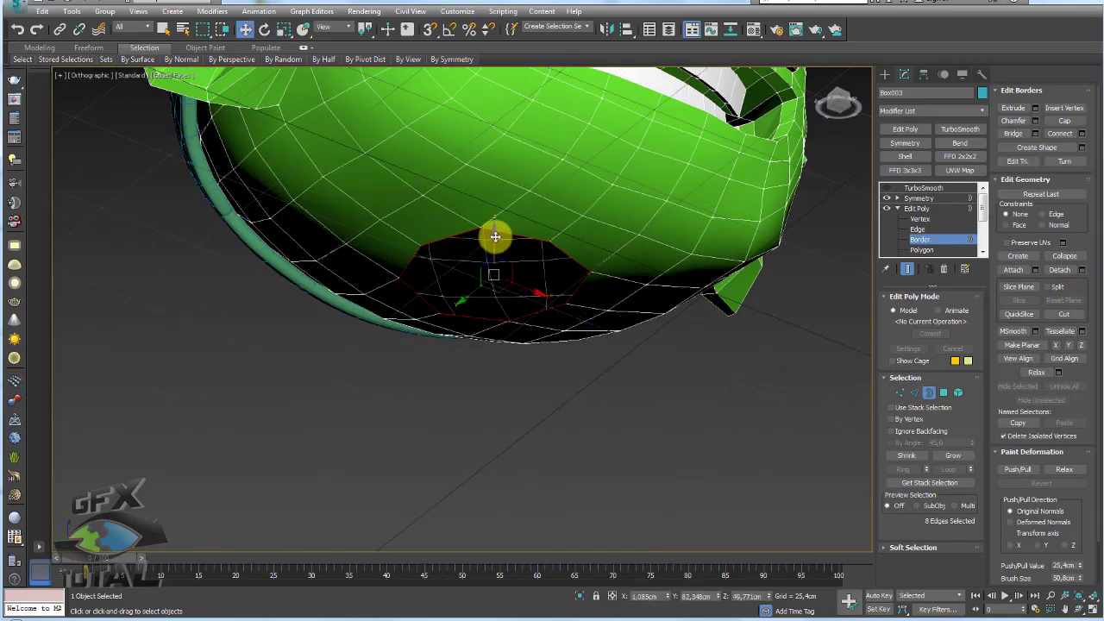
{"action": "left_click_drag", "start_coordinate": [494, 240], "coordinate": [494, 293], "text": "shift"}
Detach the new ring's polygons from the head as a separate collar object
{"action": "left_click", "coordinate": [944, 393], "text": "ctrl"}
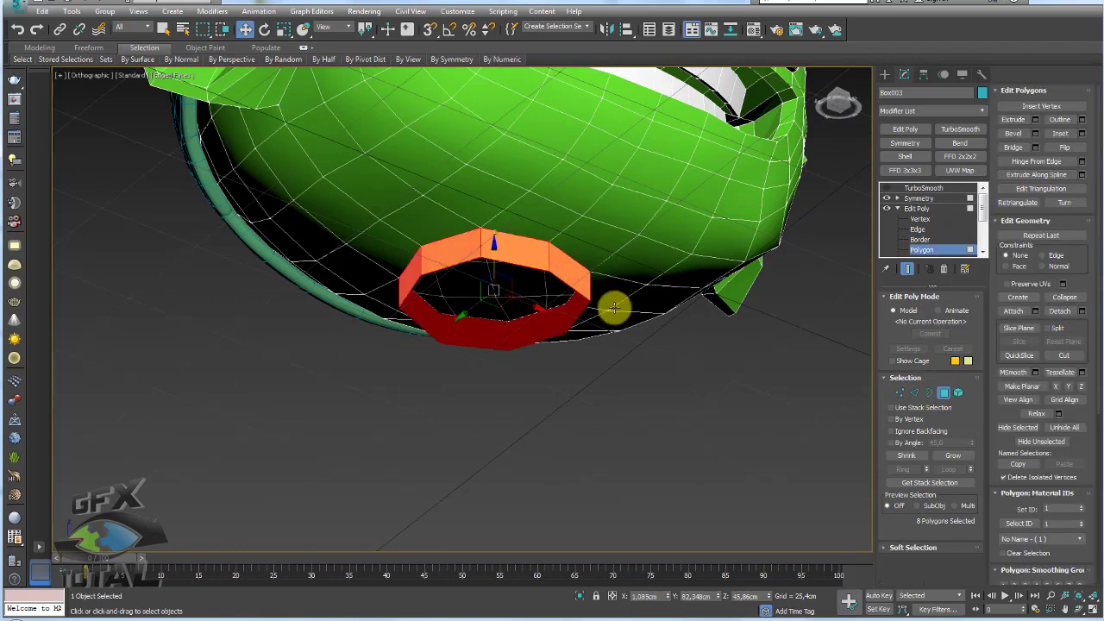
{"action": "left_click", "coordinate": [454, 322]}
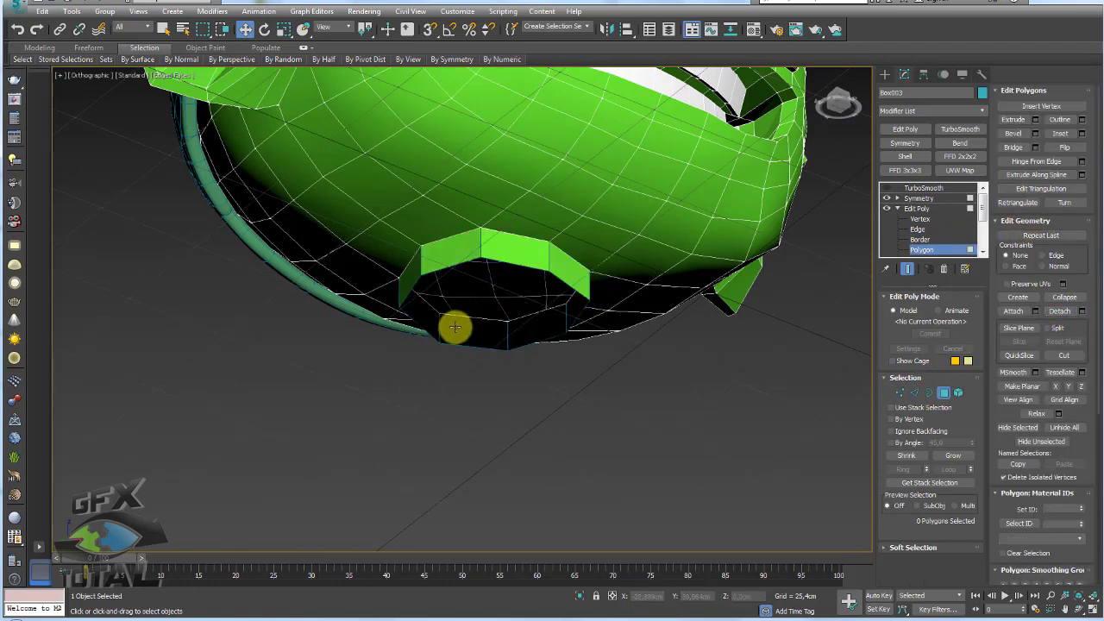
{"action": "left_click", "coordinate": [920, 208]}
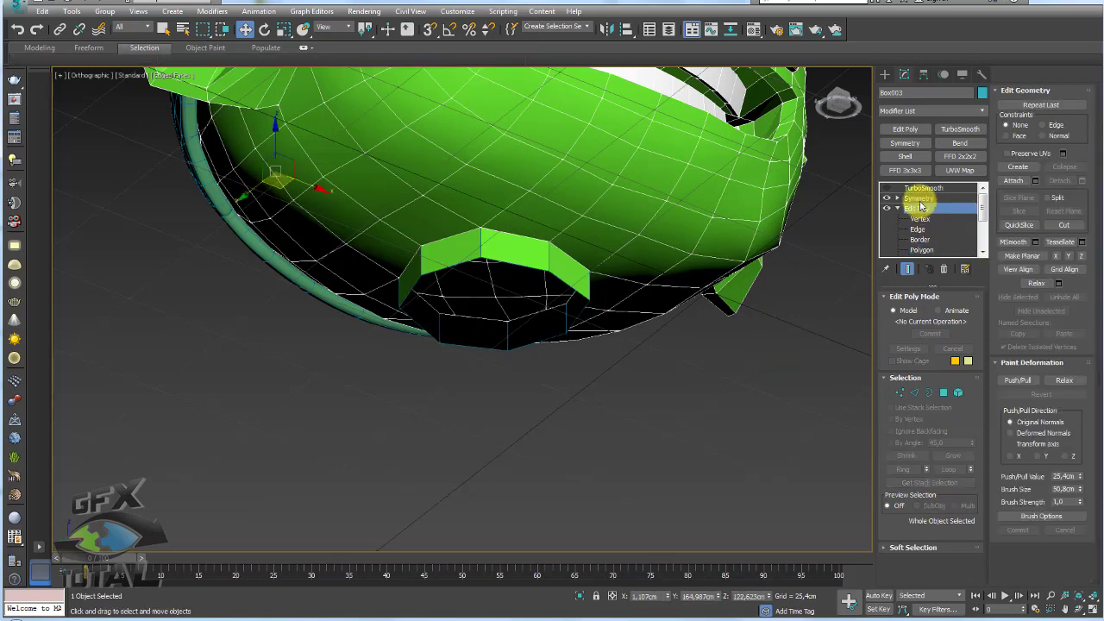
{"action": "left_click", "coordinate": [918, 197]}
{"action": "left_click", "coordinate": [917, 187]}
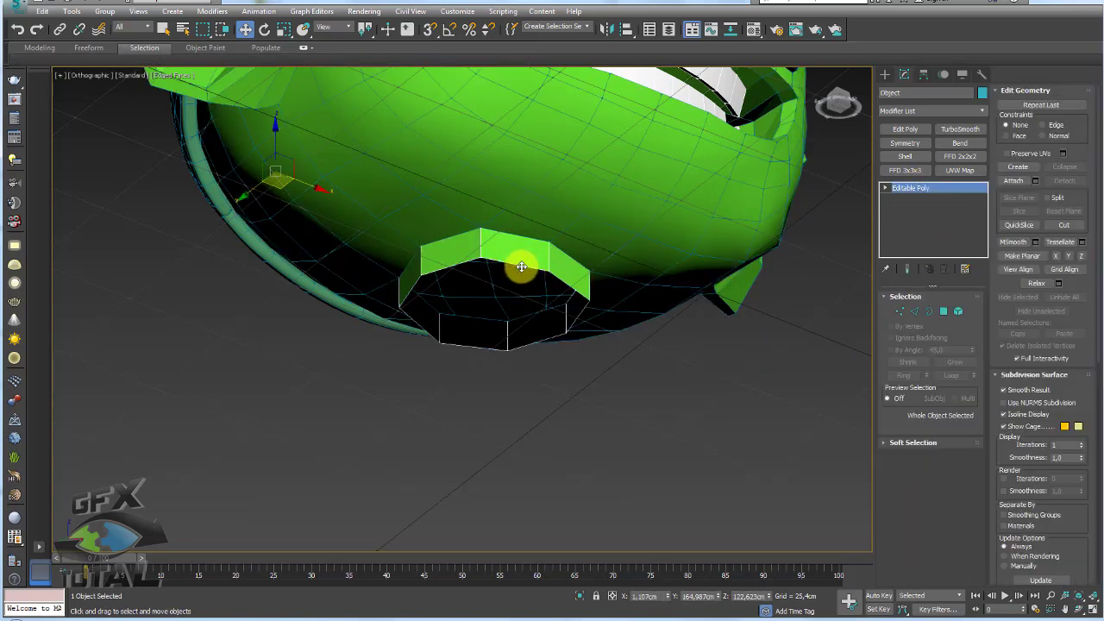
Reselect the collar piece, undoing accidental moves, and select its open border
{"action": "middle_click_drag", "start_coordinate": [595, 283], "coordinate": [629, 249], "text": "alt"}
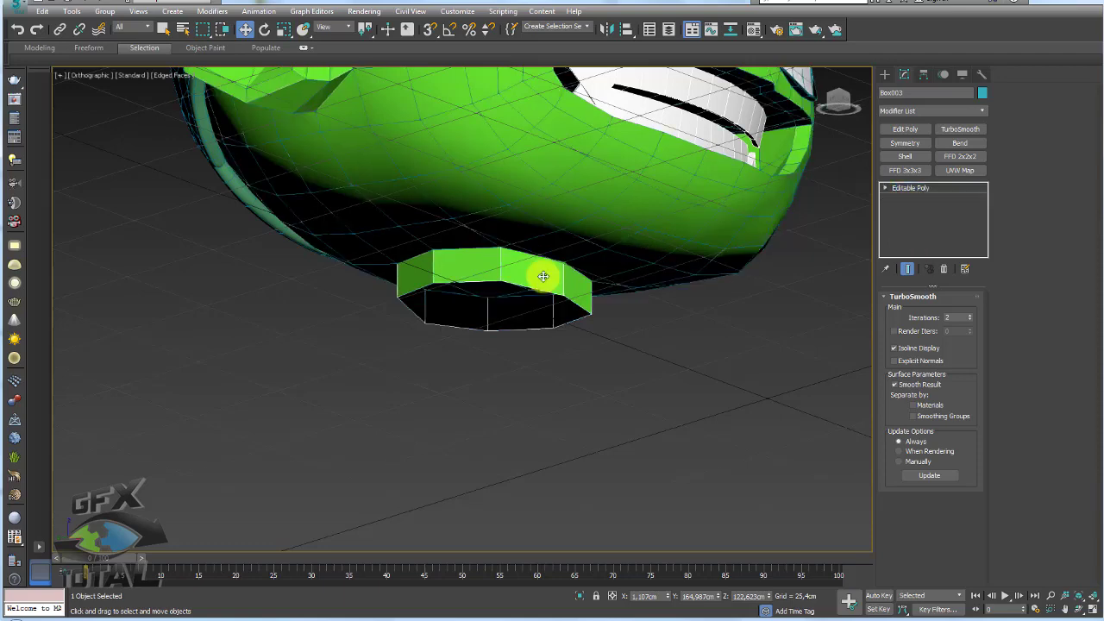
{"action": "middle_click_drag", "start_coordinate": [509, 258], "coordinate": [379, 168], "text": "alt"}
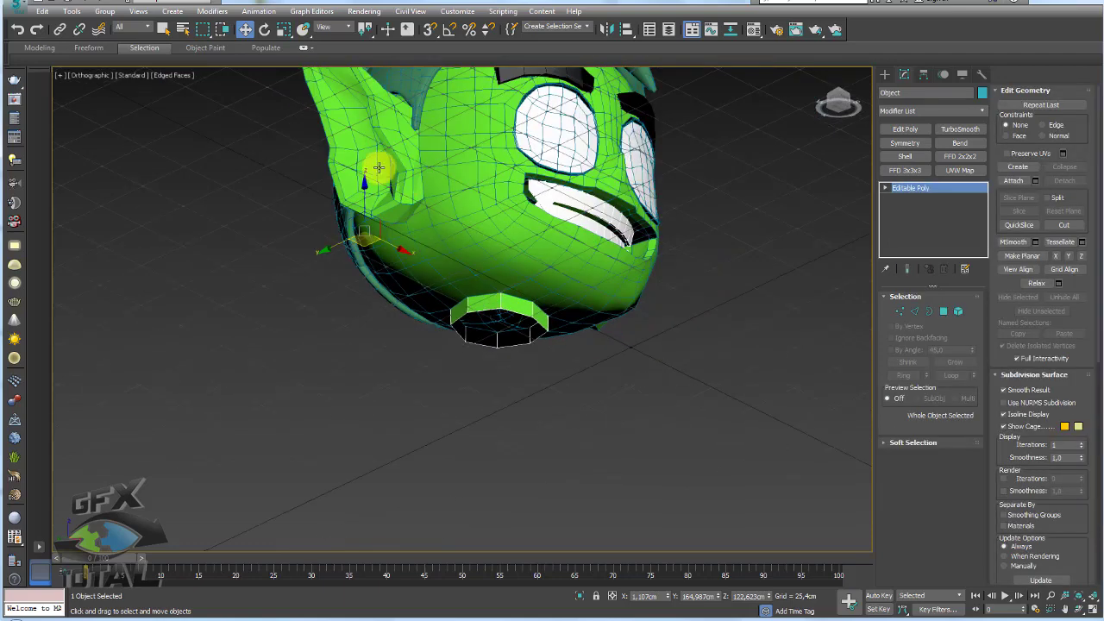
{"action": "left_click_drag", "start_coordinate": [364, 190], "coordinate": [370, 264]}
{"action": "right_click", "coordinate": [555, 264]}
{"action": "left_click", "coordinate": [418, 217]}
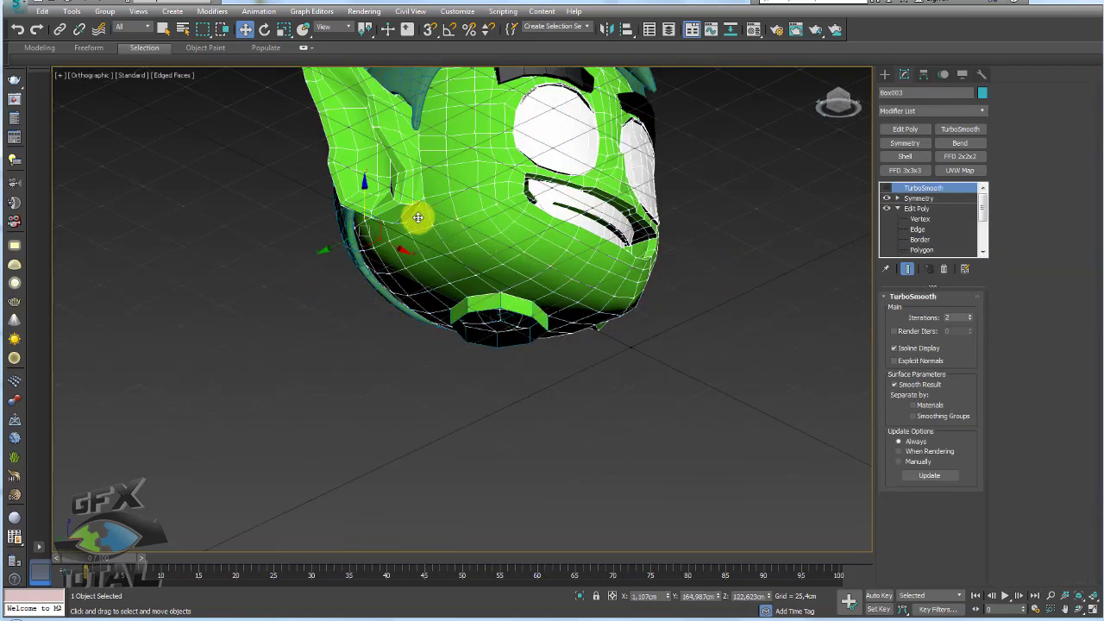
{"action": "left_click_drag", "start_coordinate": [366, 190], "coordinate": [407, 184]}
{"action": "right_click", "coordinate": [406, 185]}
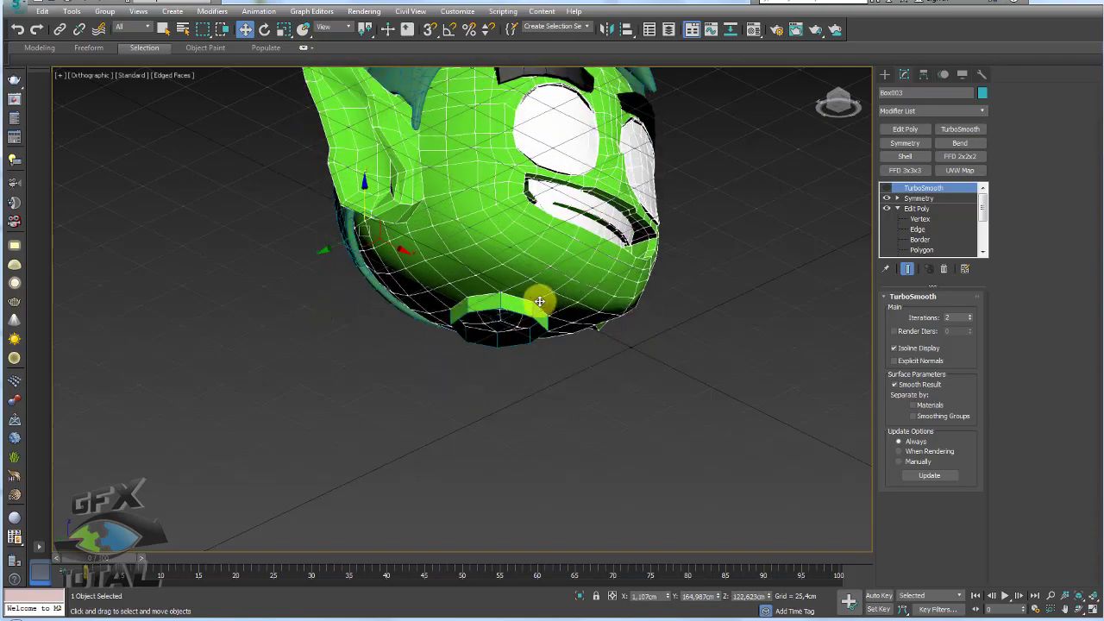
{"action": "left_click", "coordinate": [553, 338]}
{"action": "middle_click_drag", "start_coordinate": [553, 338], "coordinate": [604, 346], "text": "alt"}
{"action": "left_click", "coordinate": [929, 314]}
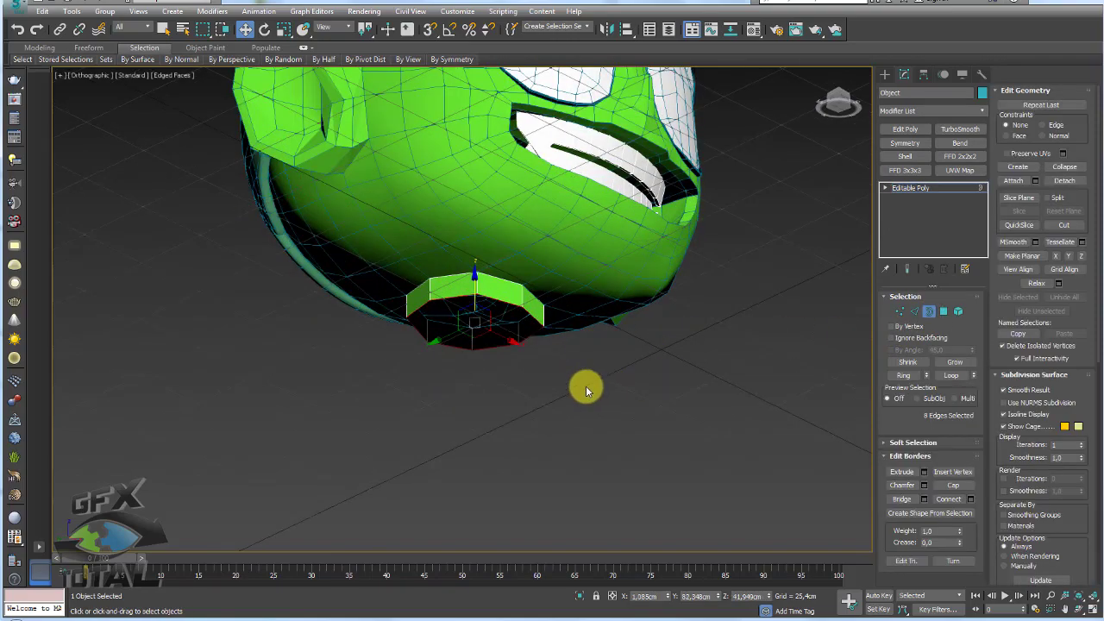
Select the ring of vertical side edges on the collar and scale them outward
{"action": "mouse_move", "coordinate": [521, 327]}
{"action": "middle_mouse_down", "text": "alt"}
{"action": "mouse_move", "coordinate": [562, 365]}
{"action": "mouse_move", "coordinate": [631, 400]}
{"action": "mouse_move", "coordinate": [606, 411]}
{"action": "middle_mouse_up", "text": "alt"}
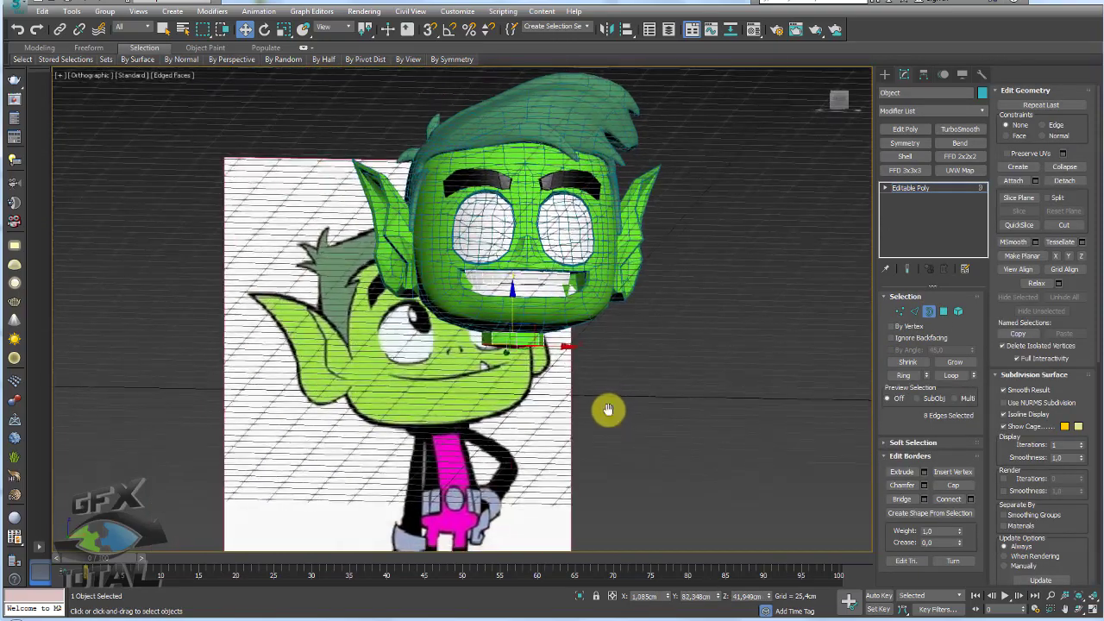
{"action": "scroll", "coordinate": [553, 368], "scroll_direction": "up", "scroll_amount": 4}
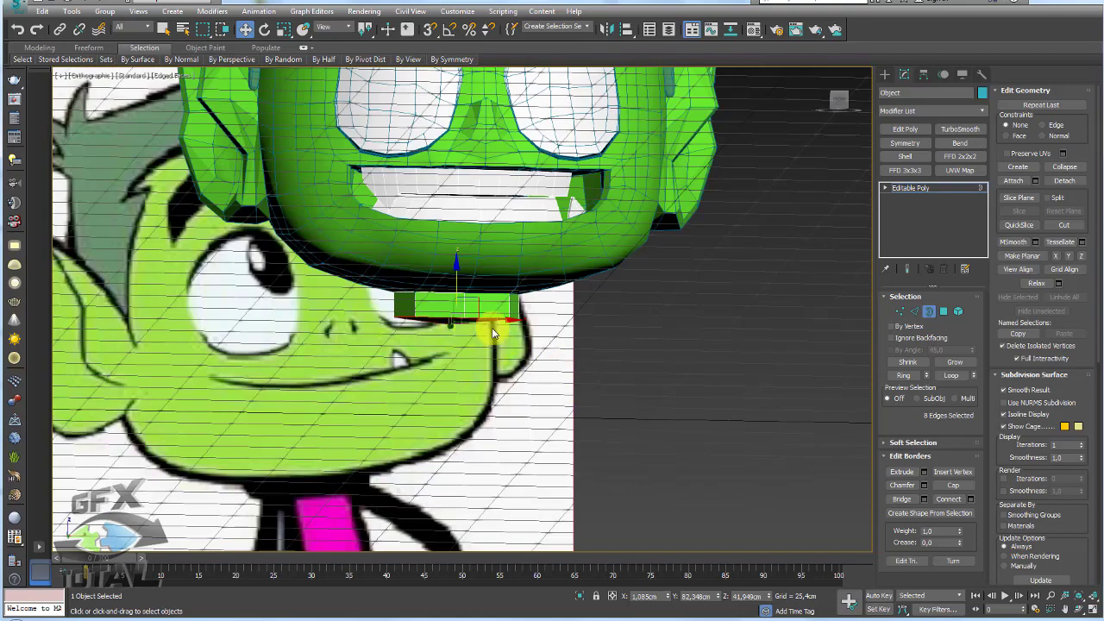
{"action": "scroll", "coordinate": [493, 333], "scroll_direction": "up", "scroll_amount": 2}
{"action": "left_click", "coordinate": [915, 311]}
{"action": "left_click", "coordinate": [504, 302]}
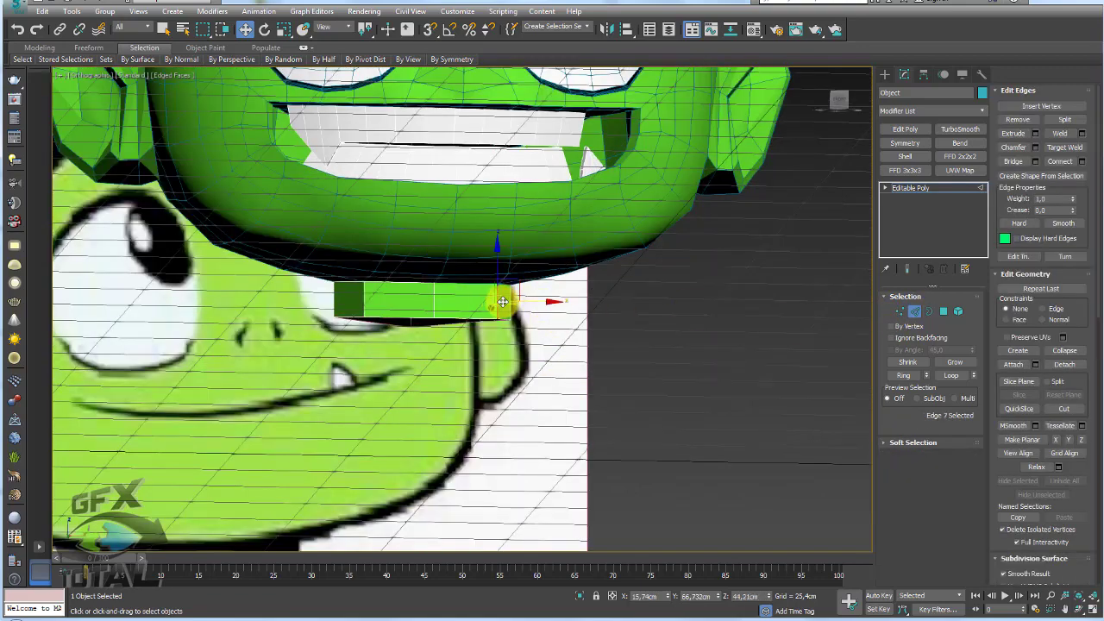
{"action": "key", "text": "p"}
{"action": "middle_click_drag", "start_coordinate": [551, 327], "coordinate": [561, 328]}
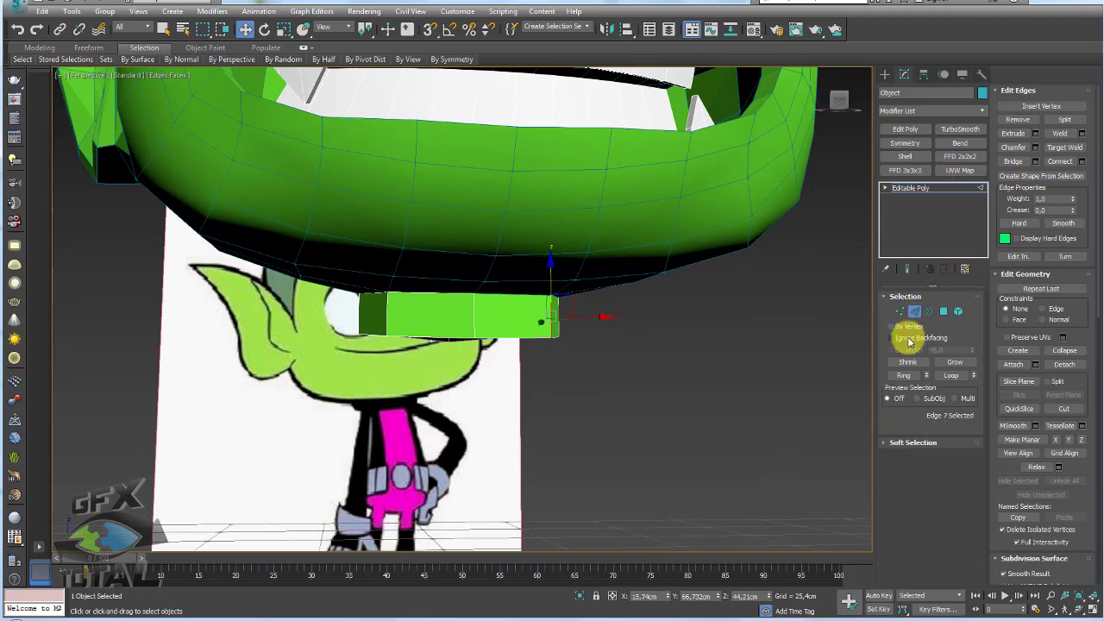
{"action": "left_click", "coordinate": [903, 375]}
{"action": "key", "text": "r"}
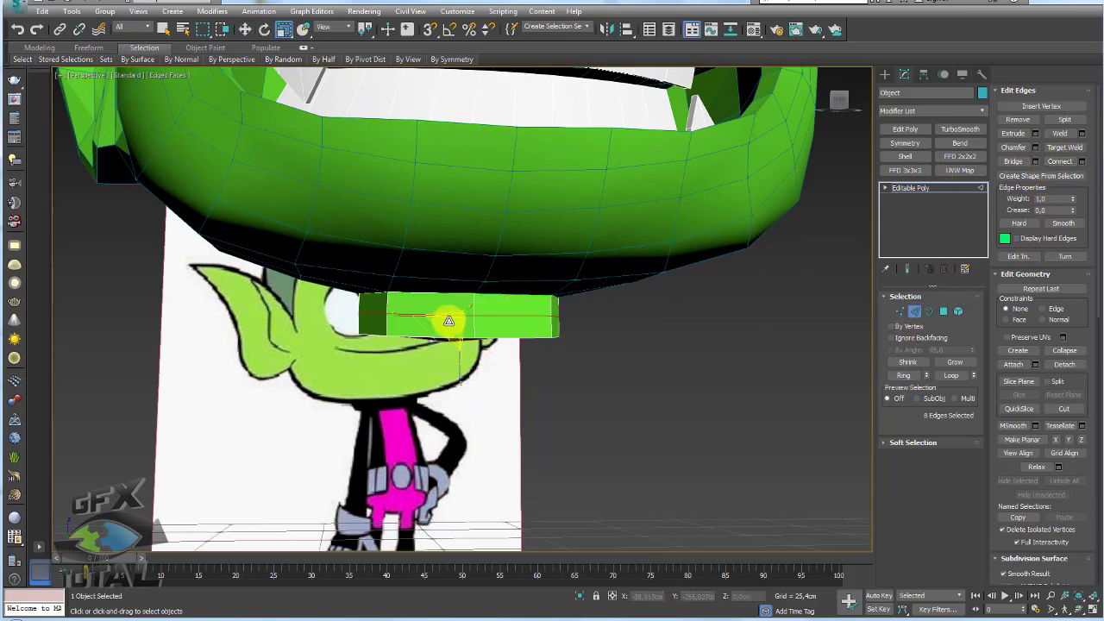
{"action": "left_click_drag", "start_coordinate": [451, 315], "coordinate": [455, 296]}
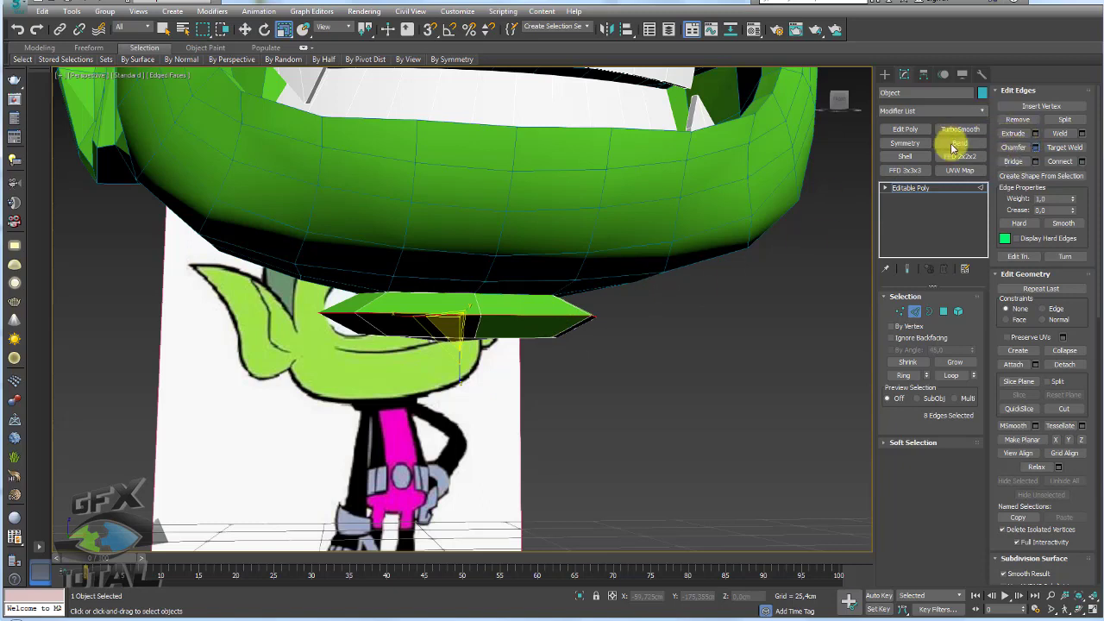
Chamfer the flared rim edges into two parallel edge loops
{"action": "left_click", "coordinate": [1034, 148]}
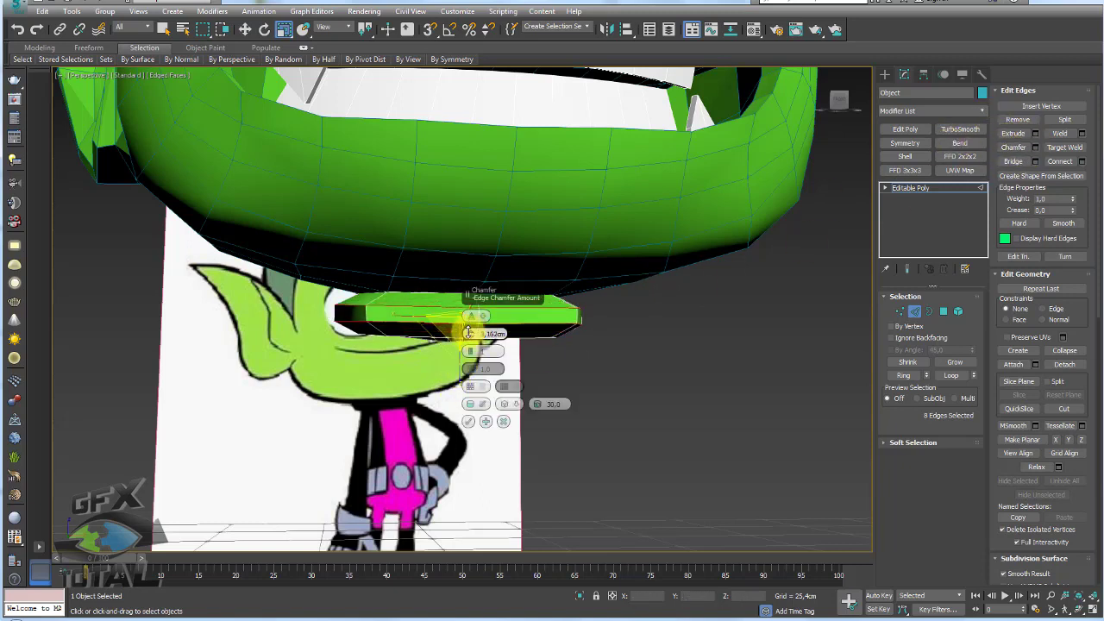
{"action": "left_click", "coordinate": [469, 421]}
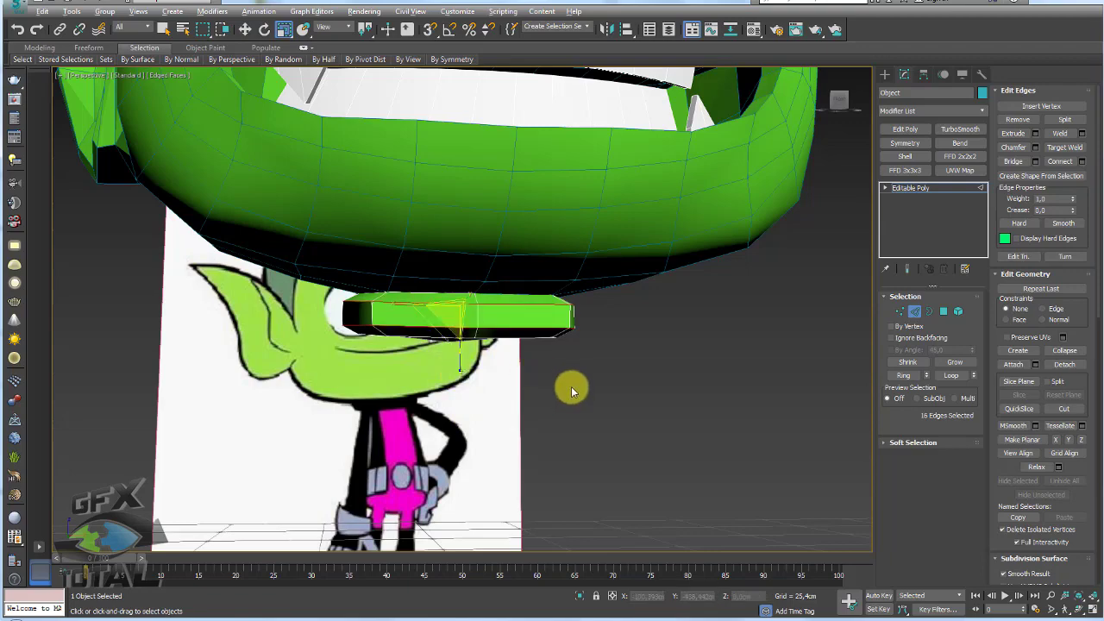
{"action": "scroll", "coordinate": [571, 386], "scroll_direction": "up", "scroll_amount": 1}
{"action": "left_click", "coordinate": [929, 312]}
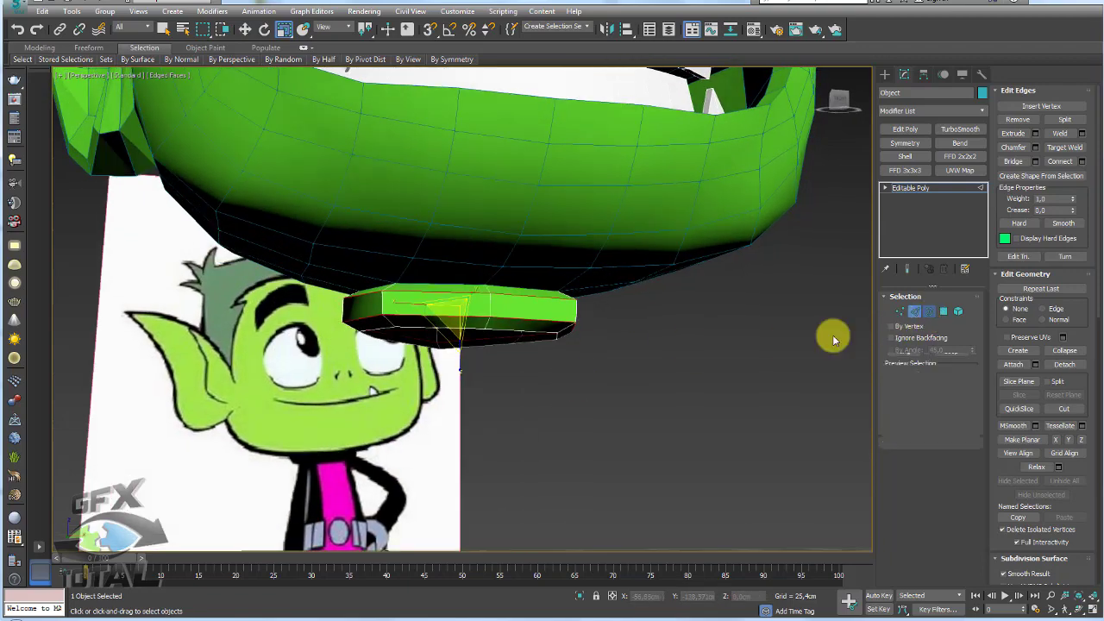
Extrude the collar's lower border downward into another ring
{"action": "left_click", "coordinate": [521, 331]}
{"action": "middle_click_drag", "start_coordinate": [521, 332], "coordinate": [452, 349], "text": "alt"}
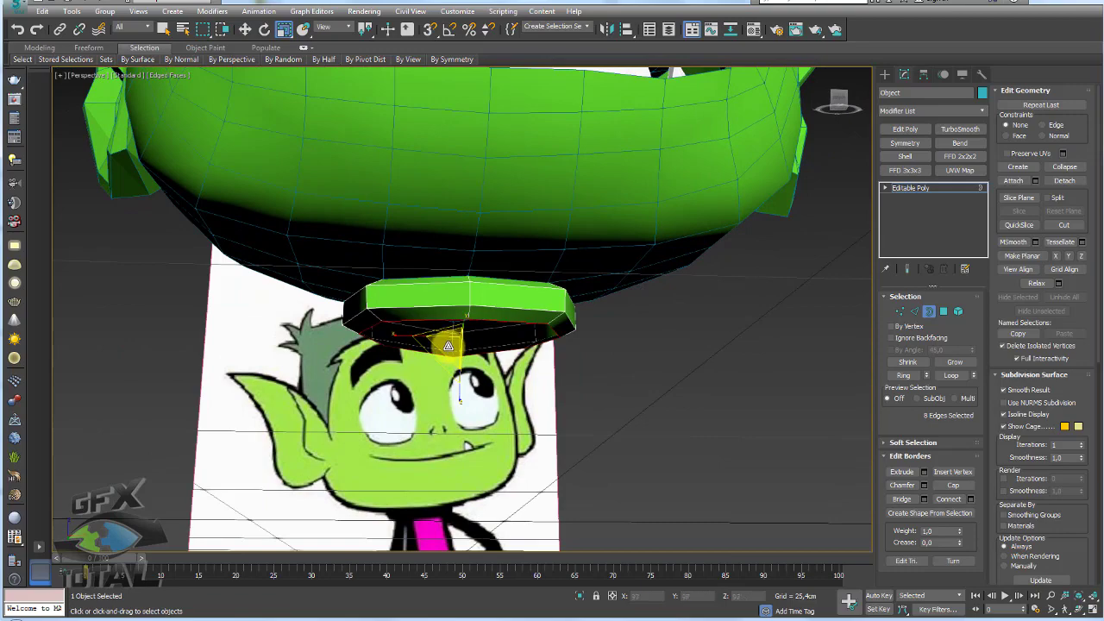
{"action": "key", "text": "w"}
{"action": "left_click_drag", "start_coordinate": [458, 306], "coordinate": [509, 371], "text": "shift"}
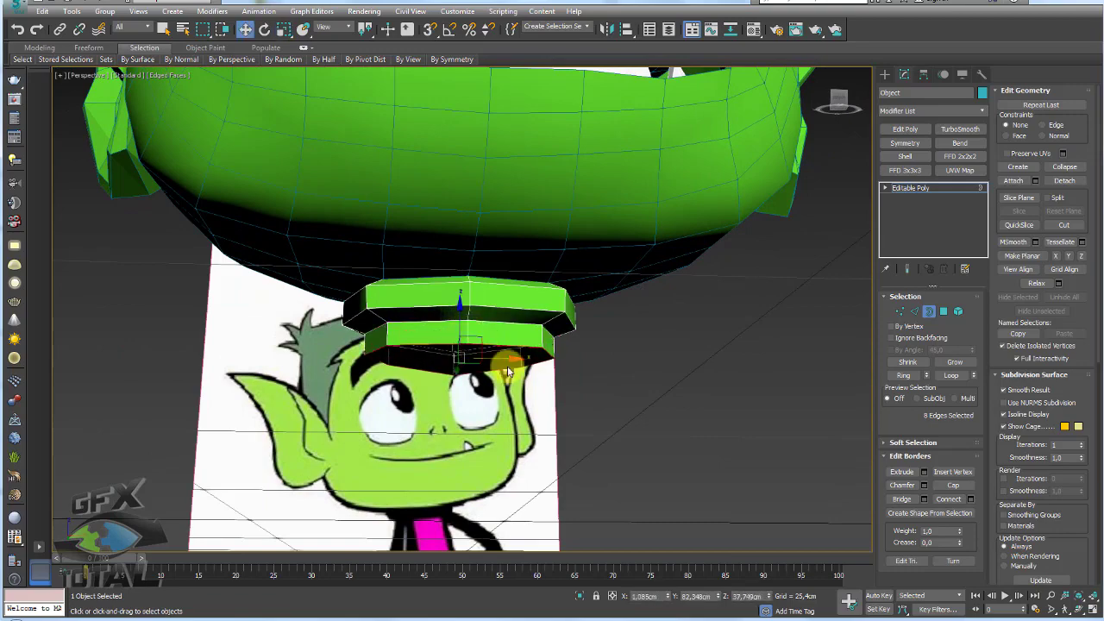
In front view, select the lower band's polygons and scale them inward
{"action": "key", "text": "f"}
{"action": "scroll", "coordinate": [506, 402], "scroll_direction": "down", "scroll_amount": 3}
{"action": "scroll", "coordinate": [507, 229], "scroll_direction": "up", "scroll_amount": 3}
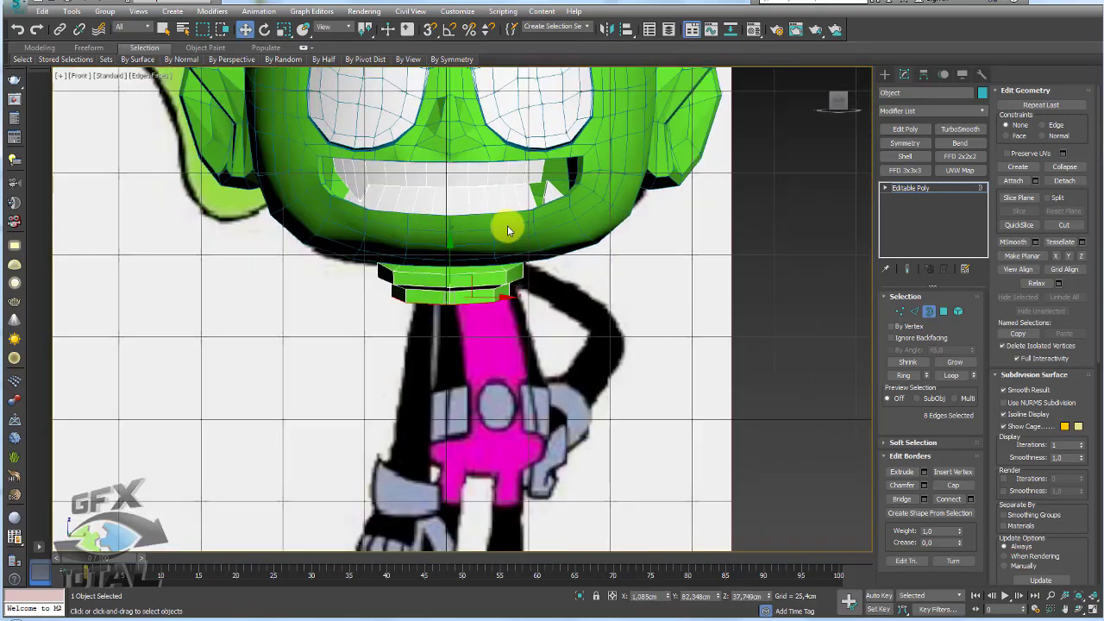
{"action": "scroll", "coordinate": [507, 238], "scroll_direction": "up", "scroll_amount": 2}
{"action": "scroll", "coordinate": [486, 224], "scroll_direction": "up", "scroll_amount": 2}
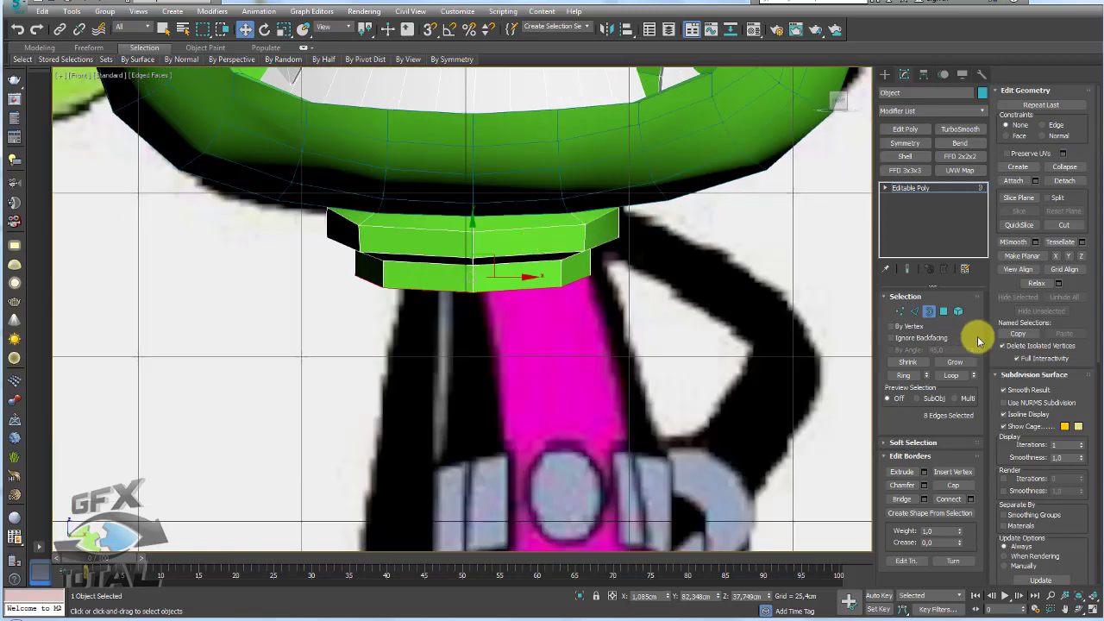
{"action": "left_click", "coordinate": [959, 311]}
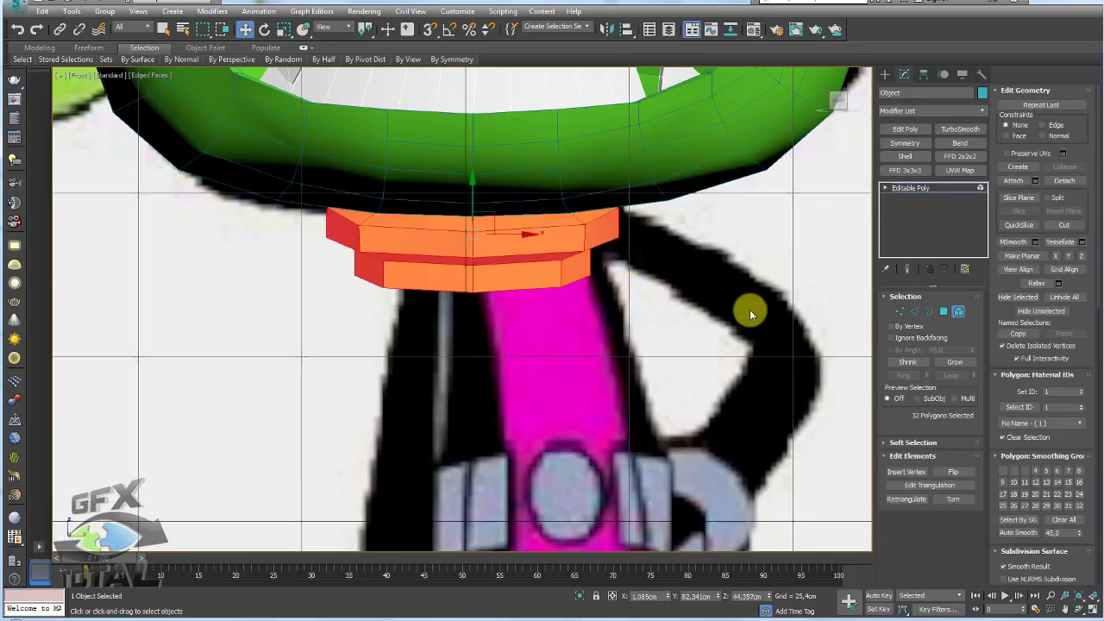
{"action": "left_click", "coordinate": [925, 311]}
{"action": "key", "text": "r"}
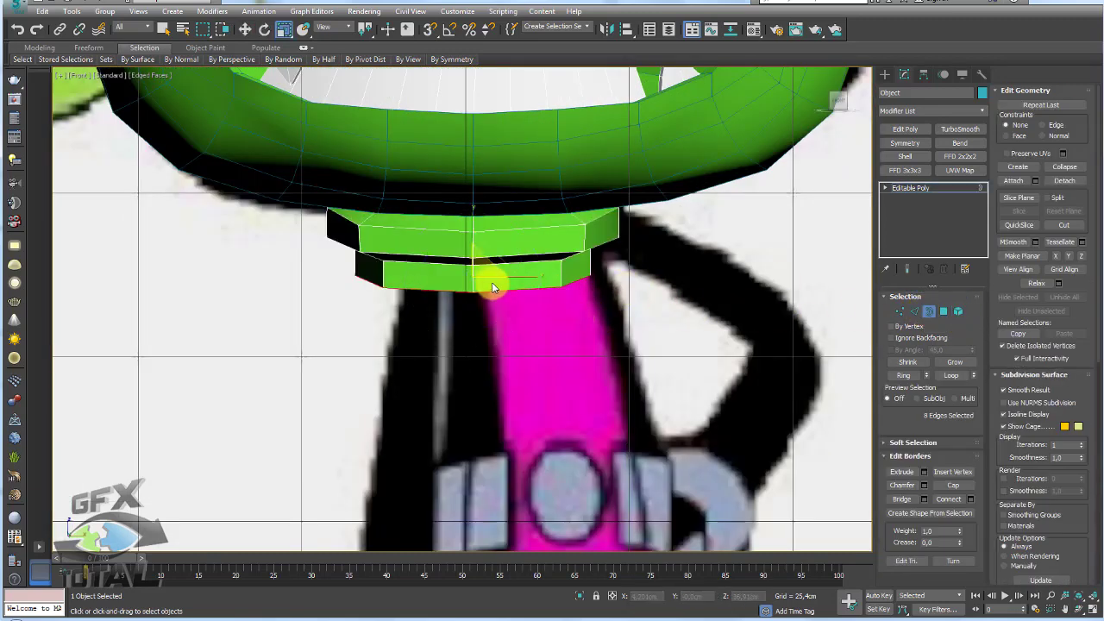
{"action": "left_click", "coordinate": [943, 312], "text": "ctrl"}
{"action": "left_click_drag", "start_coordinate": [485, 265], "coordinate": [486, 260]}
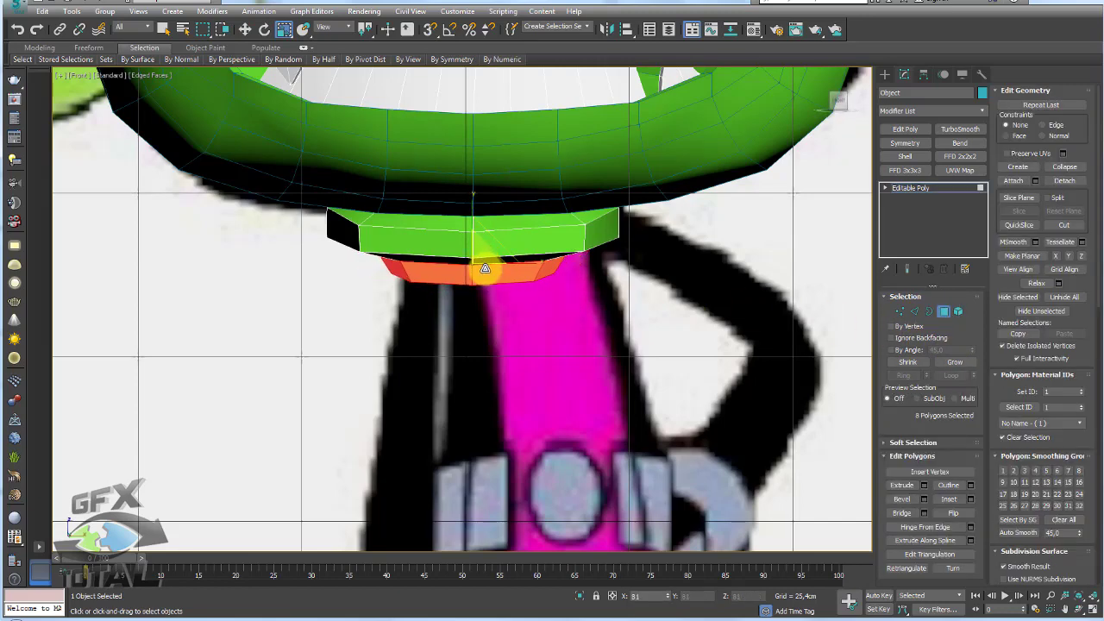
{"action": "scroll", "coordinate": [528, 287], "scroll_direction": "down", "scroll_amount": 3}
{"action": "left_click", "coordinate": [930, 200]}
Slide the reference image plane slightly to the left
{"action": "left_click", "coordinate": [789, 242]}
{"action": "key", "text": "w"}
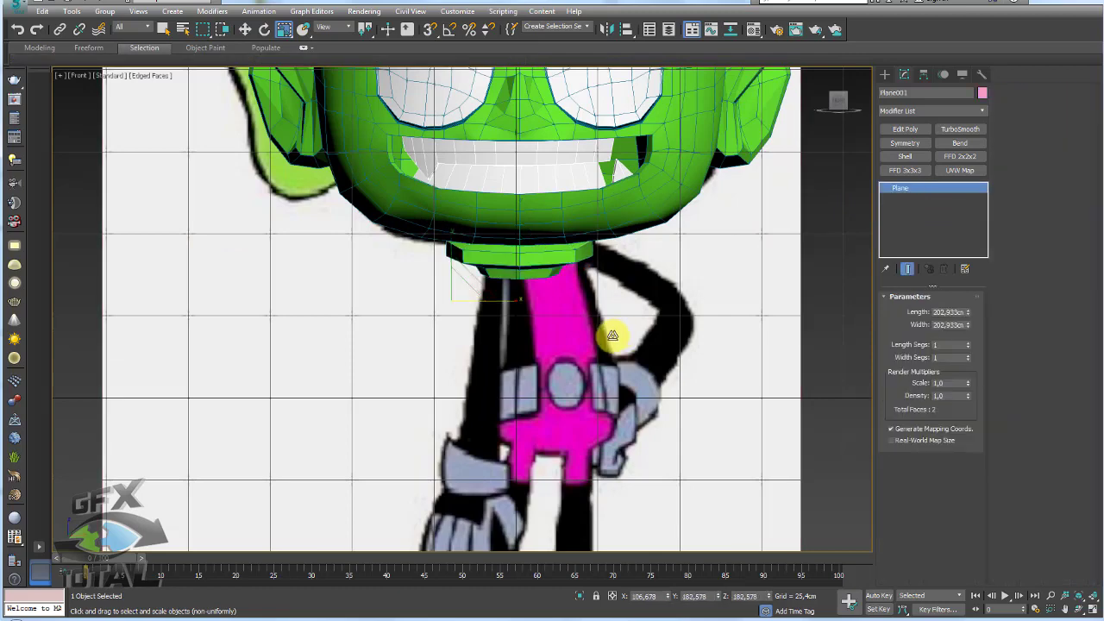
{"action": "mouse_move", "coordinate": [500, 310]}
{"action": "left_mouse_down"}
{"action": "mouse_move", "coordinate": [478, 312]}
{"action": "mouse_move", "coordinate": [451, 286]}
{"action": "left_mouse_up"}
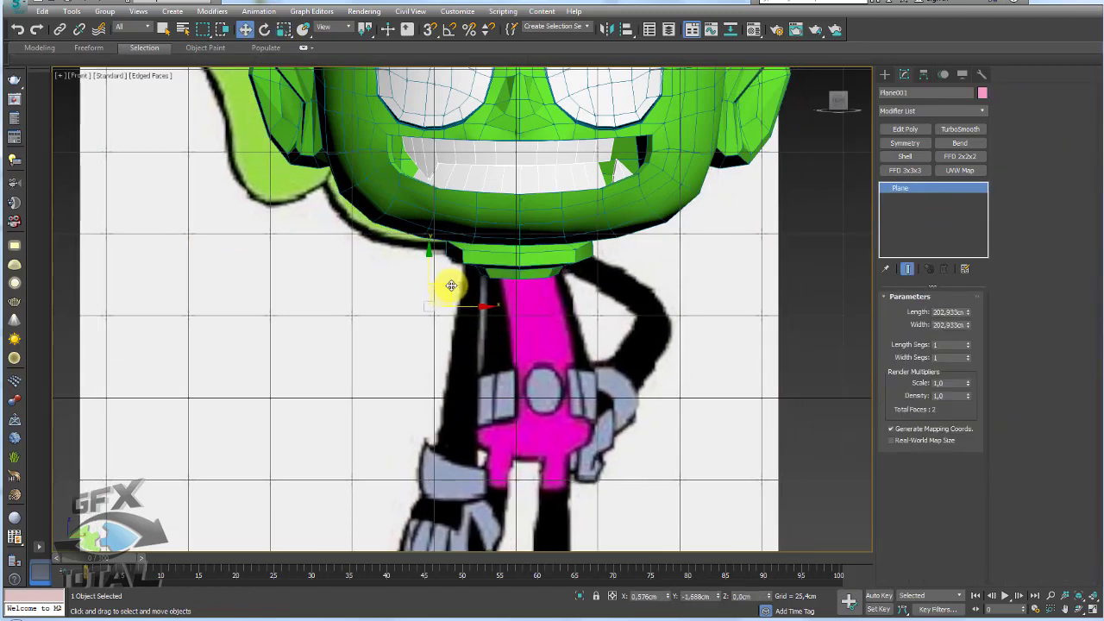
Select the neck ring element and scale it down
{"action": "left_click", "coordinate": [526, 257]}
{"action": "scroll", "coordinate": [525, 257], "scroll_direction": "up", "scroll_amount": 4}
{"action": "left_click", "coordinate": [958, 312]}
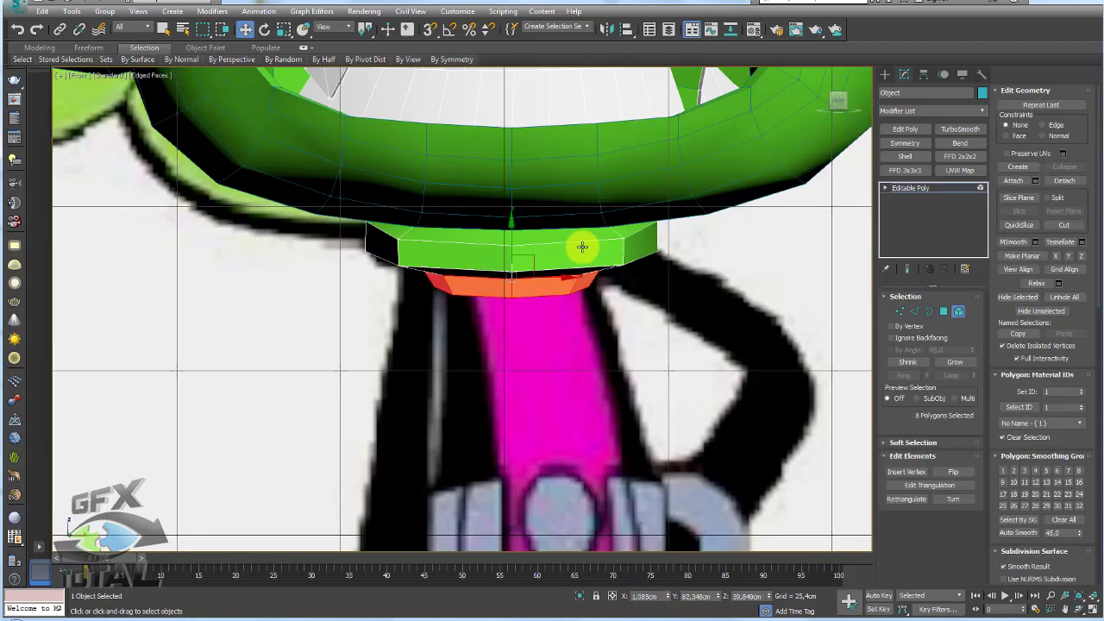
{"action": "left_click", "coordinate": [569, 245]}
{"action": "middle_click_drag", "start_coordinate": [558, 283], "coordinate": [563, 253], "text": "alt"}
{"action": "key", "text": "r"}
{"action": "left_click_drag", "start_coordinate": [501, 256], "coordinate": [503, 277]}
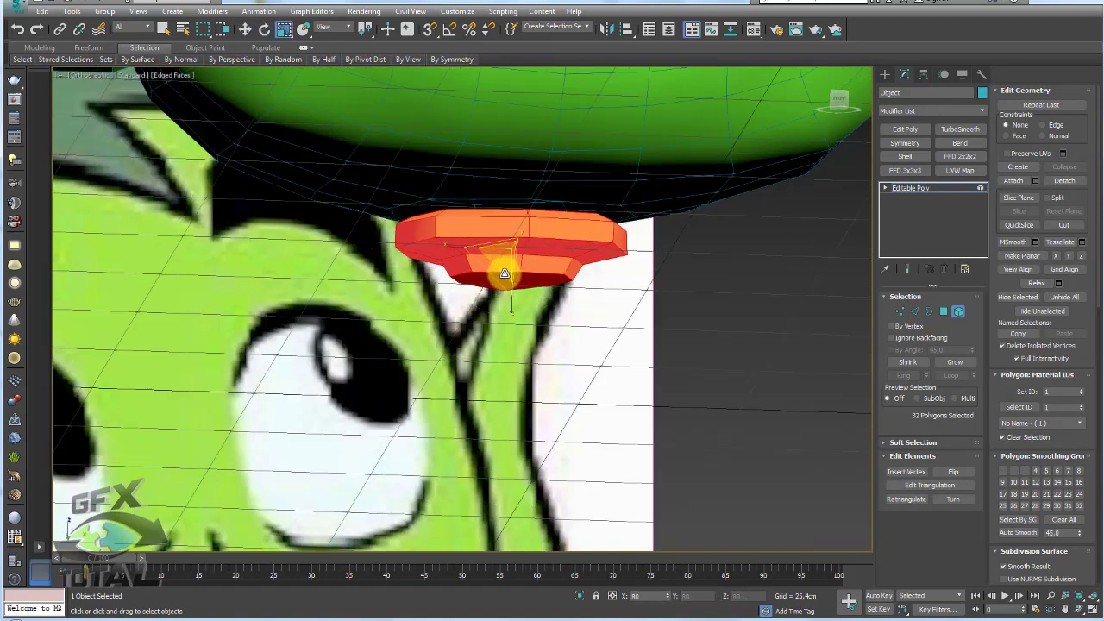
Widen the ring's bottom border to about 115% and Shift-drag it down into a column
{"action": "left_click", "coordinate": [930, 311]}
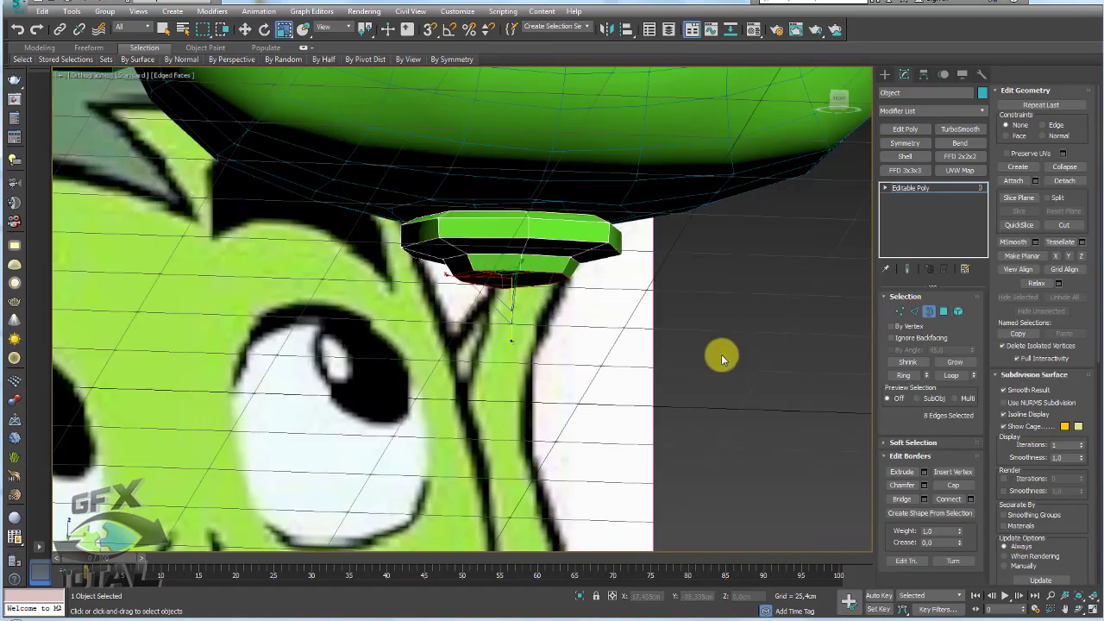
{"action": "key", "text": "f"}
{"action": "scroll", "coordinate": [535, 326], "scroll_direction": "up", "scroll_amount": 5}
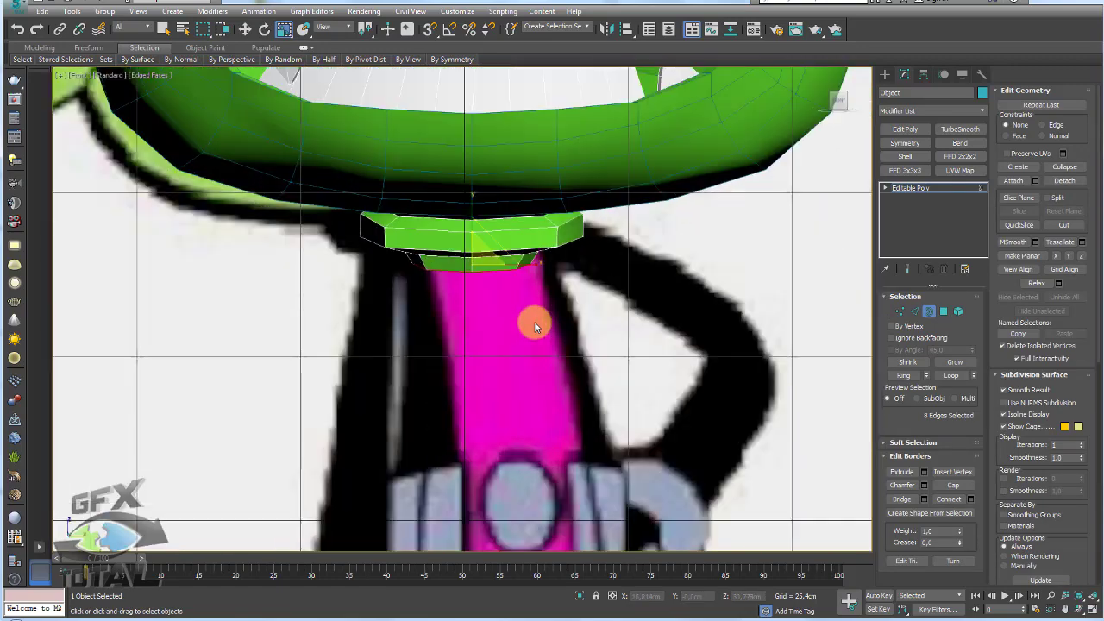
{"action": "left_click_drag", "start_coordinate": [486, 256], "coordinate": [489, 249]}
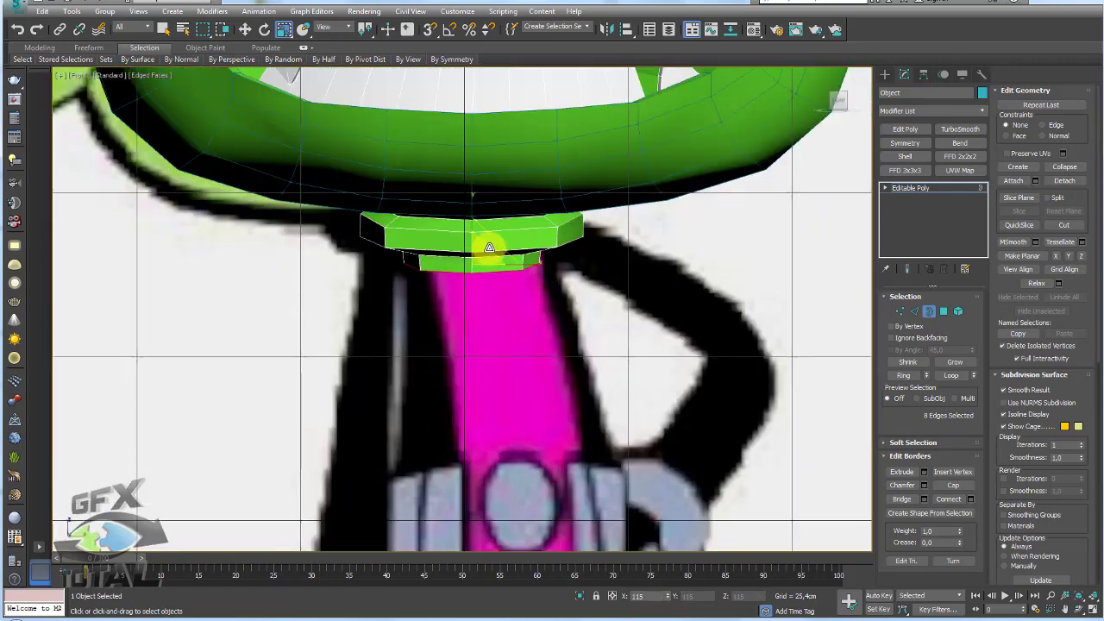
{"action": "scroll", "coordinate": [491, 245], "scroll_direction": "down", "scroll_amount": 2}
{"action": "key", "text": "w"}
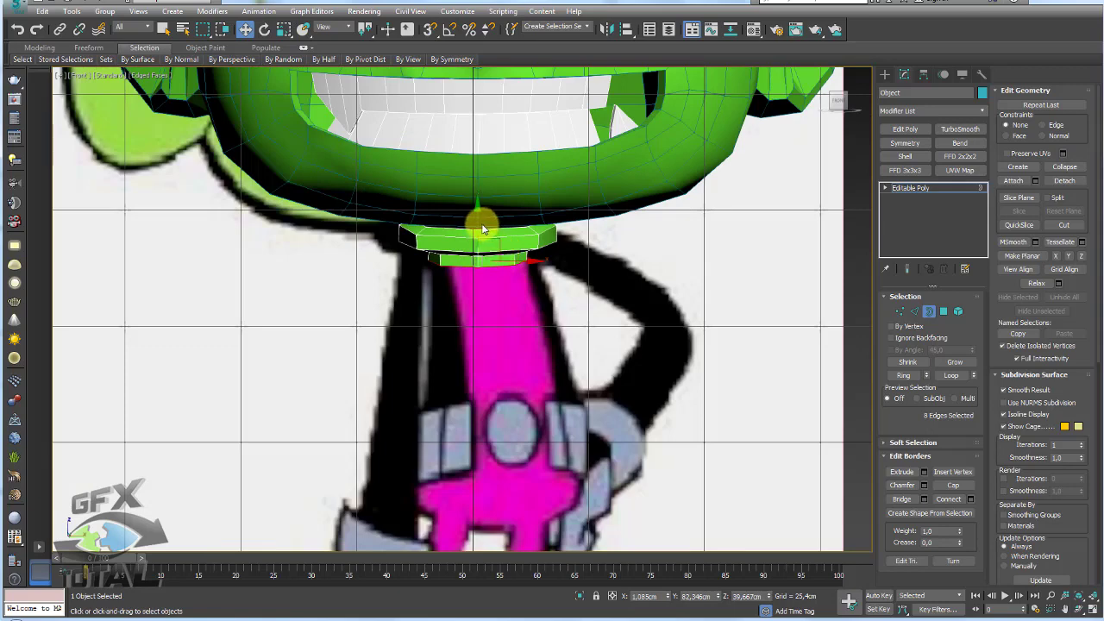
{"action": "left_click_drag", "start_coordinate": [480, 227], "coordinate": [466, 446], "text": "shift"}
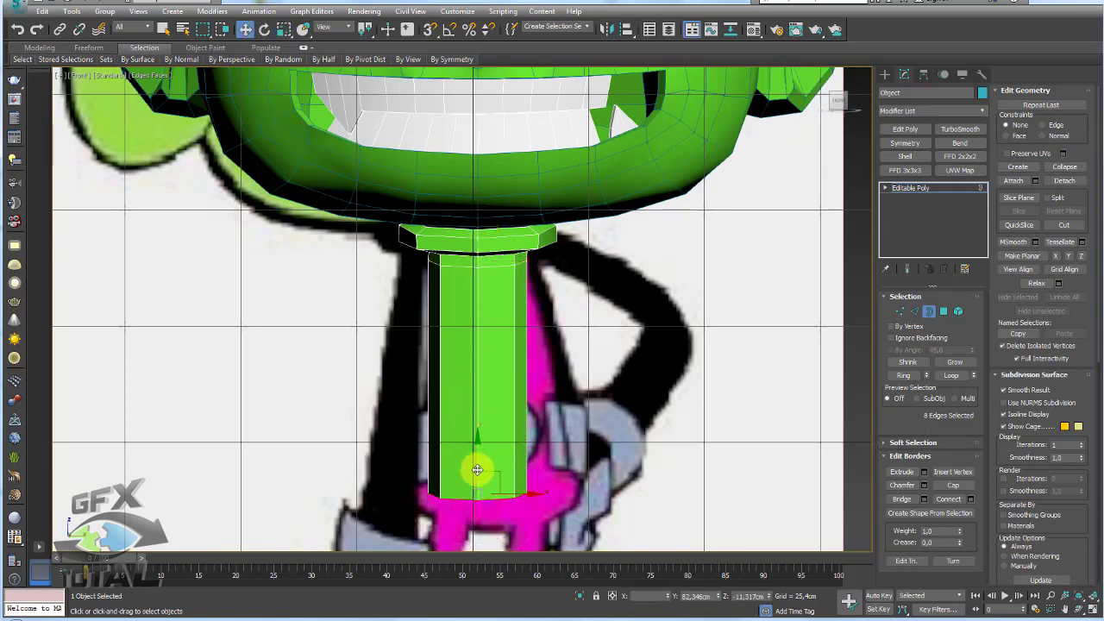
Lengthen the column, then add a middle edge loop and widen it
{"action": "left_click_drag", "start_coordinate": [480, 469], "coordinate": [478, 496]}
{"action": "middle_click_drag", "start_coordinate": [478, 496], "coordinate": [504, 387]}
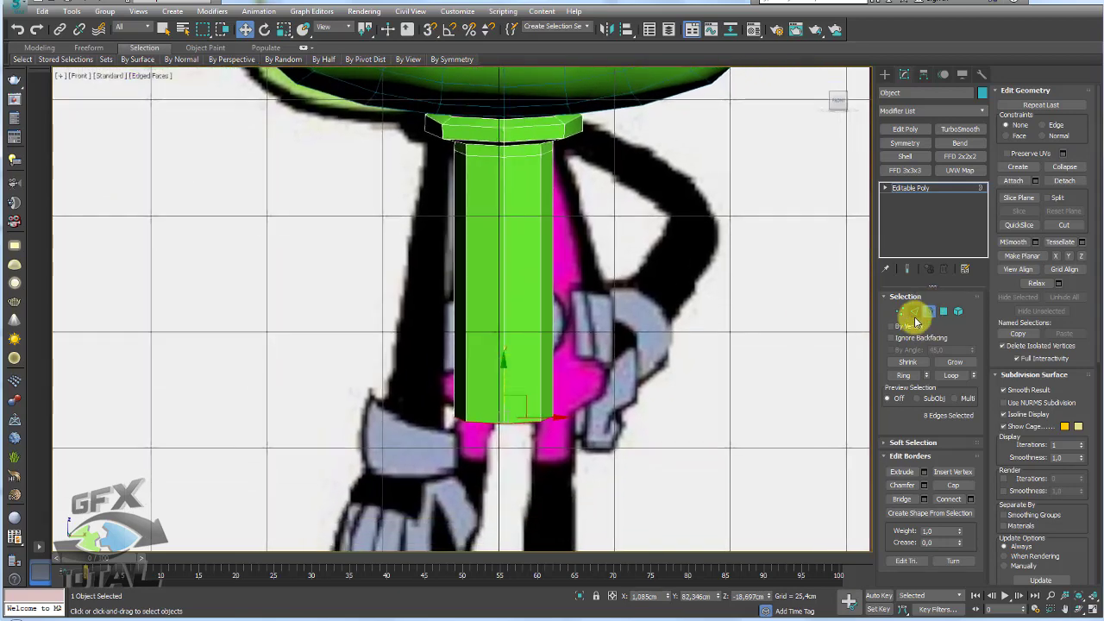
{"action": "left_click", "coordinate": [915, 311]}
{"action": "key", "text": "alt+r"}
{"action": "left_click", "coordinate": [1059, 161]}
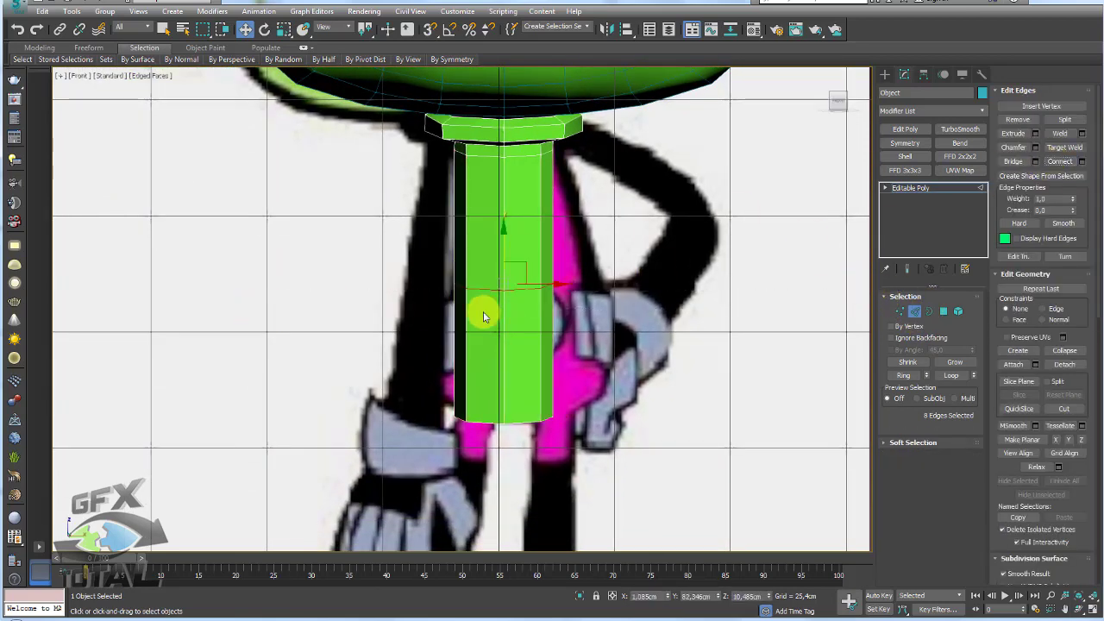
{"action": "key", "text": "r"}
{"action": "left_click_drag", "start_coordinate": [518, 266], "coordinate": [516, 250]}
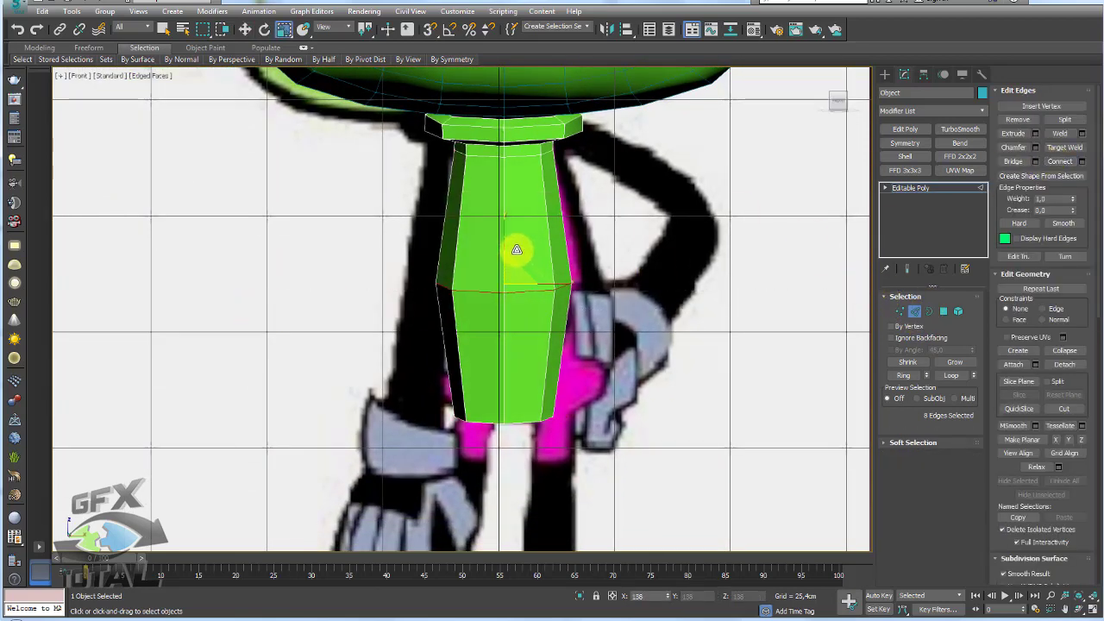
Add edge loops near the column's bottom and bulge the lower part outward
{"action": "left_click", "coordinate": [1046, 164]}
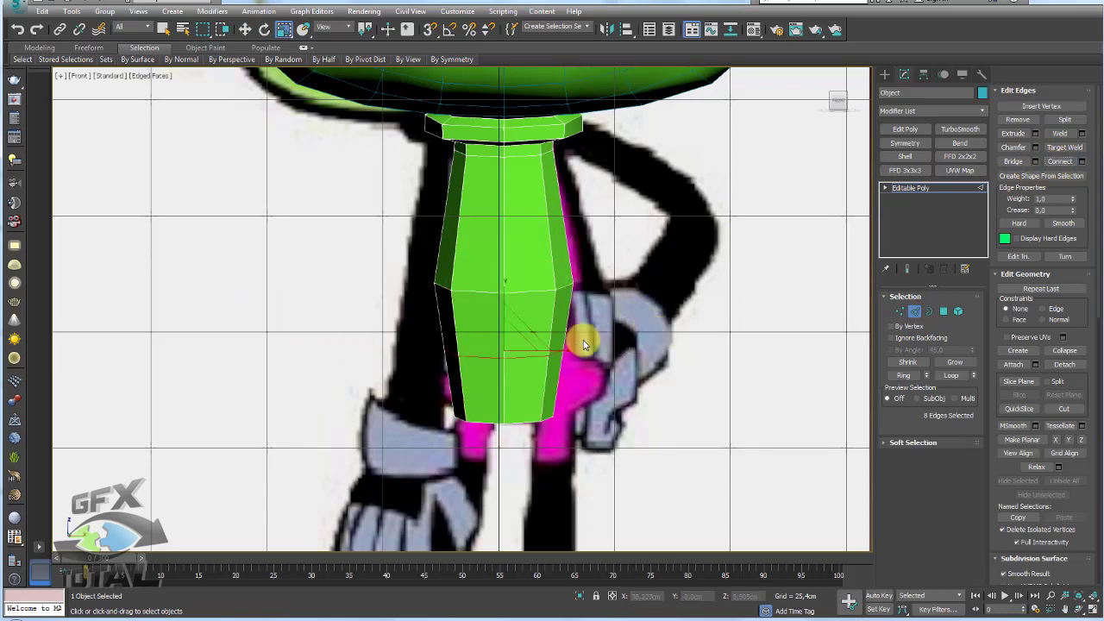
{"action": "left_click_drag", "start_coordinate": [508, 345], "coordinate": [514, 322]}
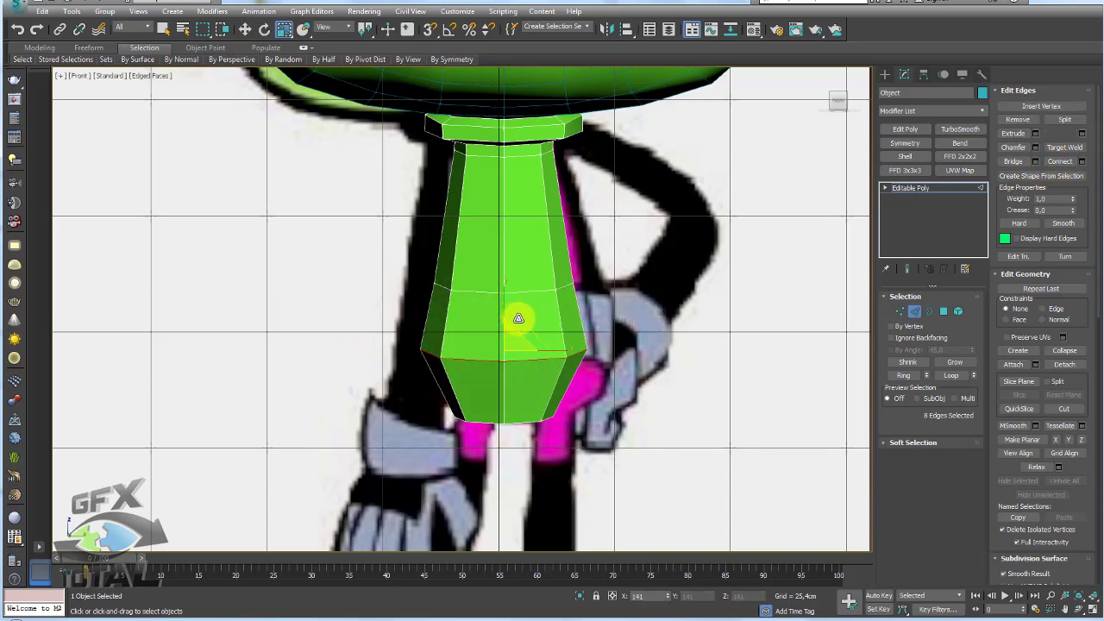
{"action": "left_click", "coordinate": [583, 375]}
{"action": "middle_click_drag", "start_coordinate": [643, 377], "coordinate": [650, 342]}
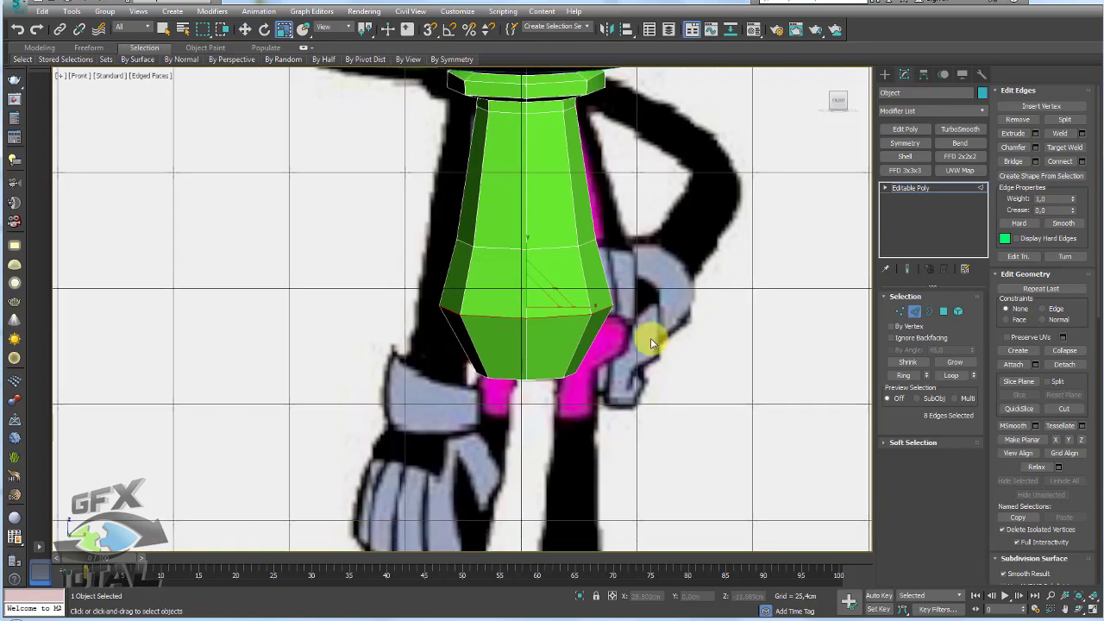
{"action": "left_click", "coordinate": [1060, 162]}
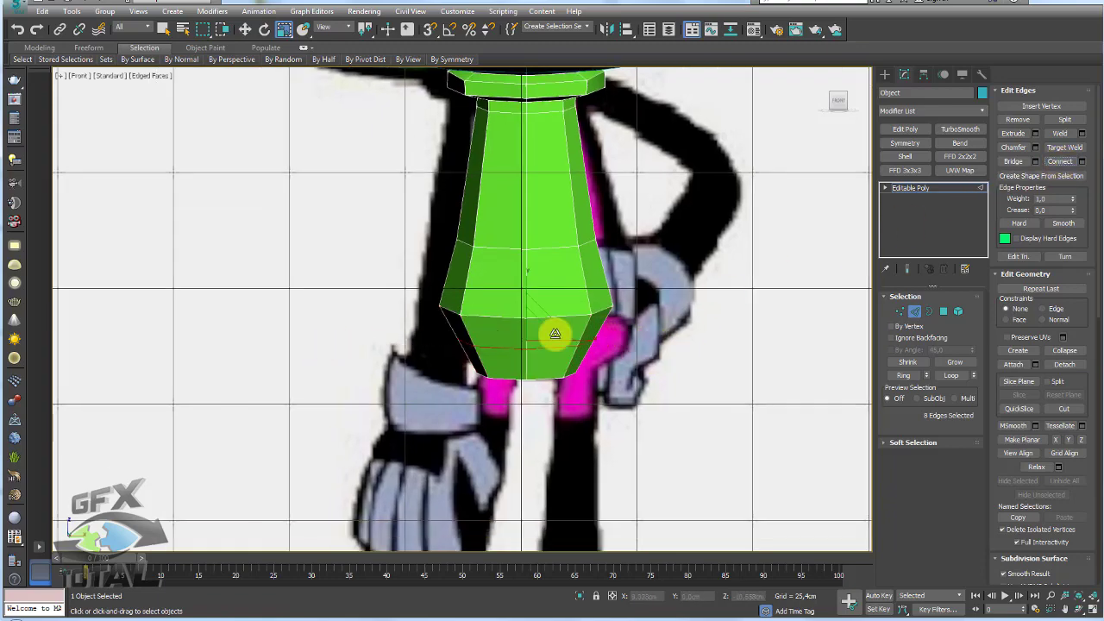
{"action": "key", "text": "p"}
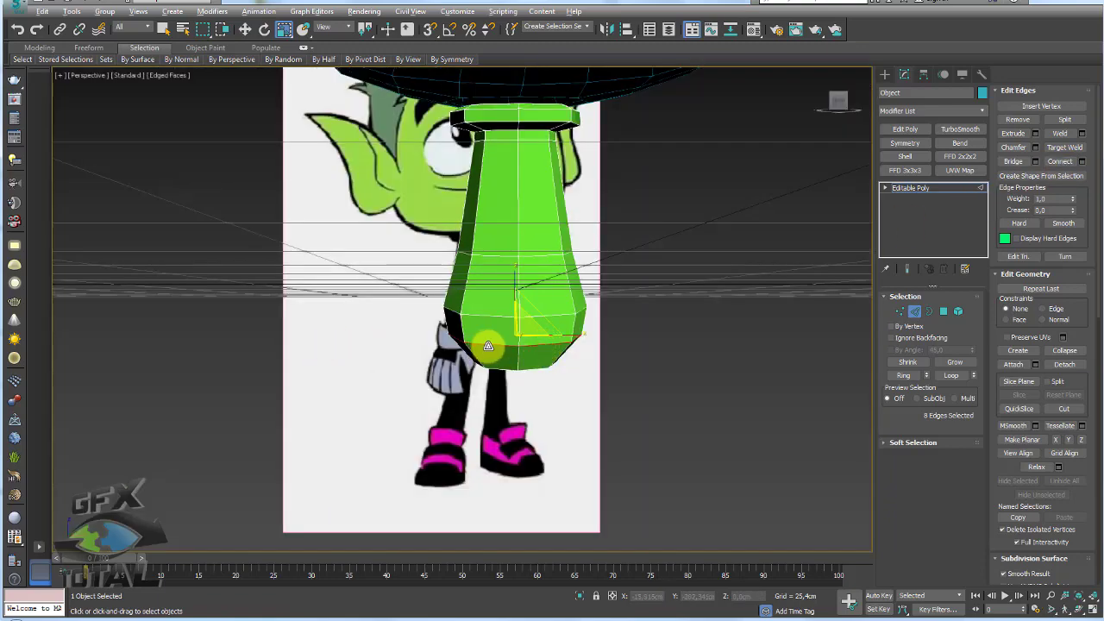
{"action": "mouse_move", "coordinate": [488, 345]}
{"action": "middle_mouse_down", "text": "alt"}
{"action": "mouse_move", "coordinate": [592, 327]}
{"action": "mouse_move", "coordinate": [596, 360]}
{"action": "mouse_move", "coordinate": [599, 349]}
{"action": "mouse_move", "coordinate": [537, 370]}
{"action": "mouse_move", "coordinate": [624, 357]}
{"action": "mouse_move", "coordinate": [607, 345]}
{"action": "mouse_move", "coordinate": [745, 298]}
{"action": "mouse_move", "coordinate": [793, 302]}
{"action": "middle_mouse_up", "text": "alt"}
Cap the torso's open octagonal bottom border
{"action": "scroll", "coordinate": [555, 377], "scroll_direction": "up", "scroll_amount": 3}
{"action": "scroll", "coordinate": [608, 344], "scroll_direction": "up", "scroll_amount": 2}
{"action": "left_click", "coordinate": [928, 311]}
{"action": "left_click", "coordinate": [581, 314]}
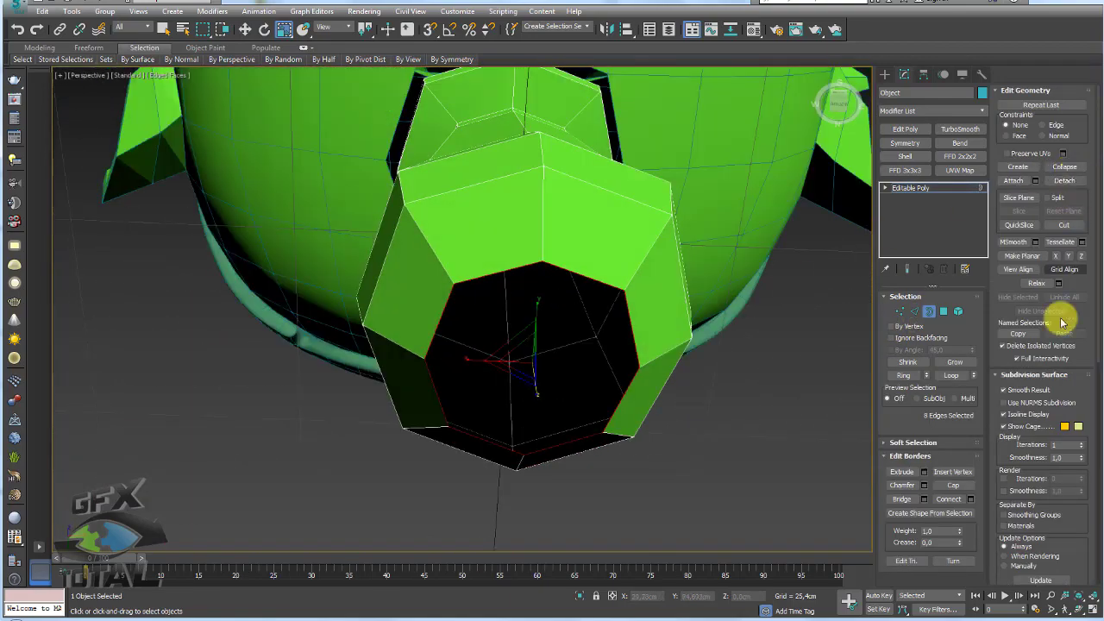
{"action": "left_click", "coordinate": [950, 483]}
Connect the cap's top and bottom vertices and cut an edge across from left to right
{"action": "left_click", "coordinate": [900, 311]}
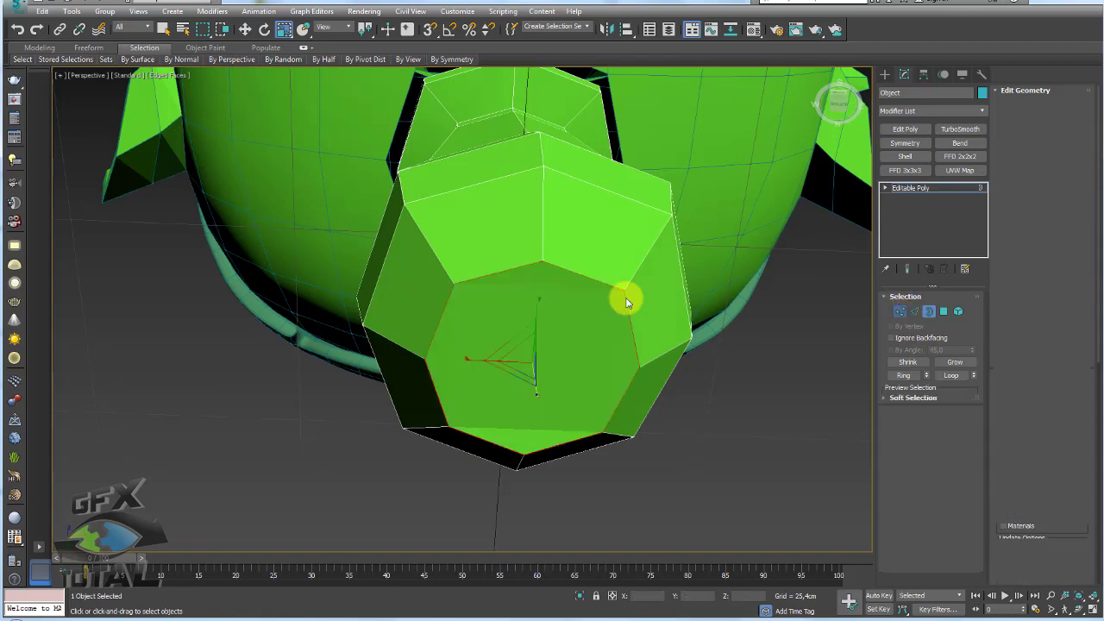
{"action": "middle_click_drag", "start_coordinate": [549, 279], "coordinate": [536, 250], "text": "alt"}
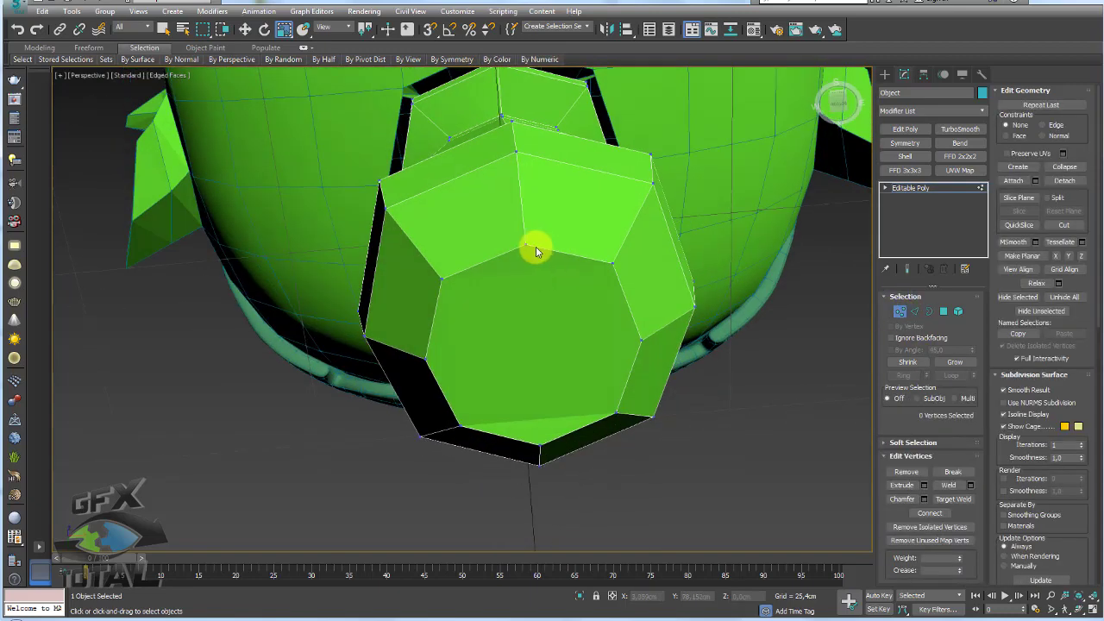
{"action": "left_click", "coordinate": [539, 444], "text": "ctrl"}
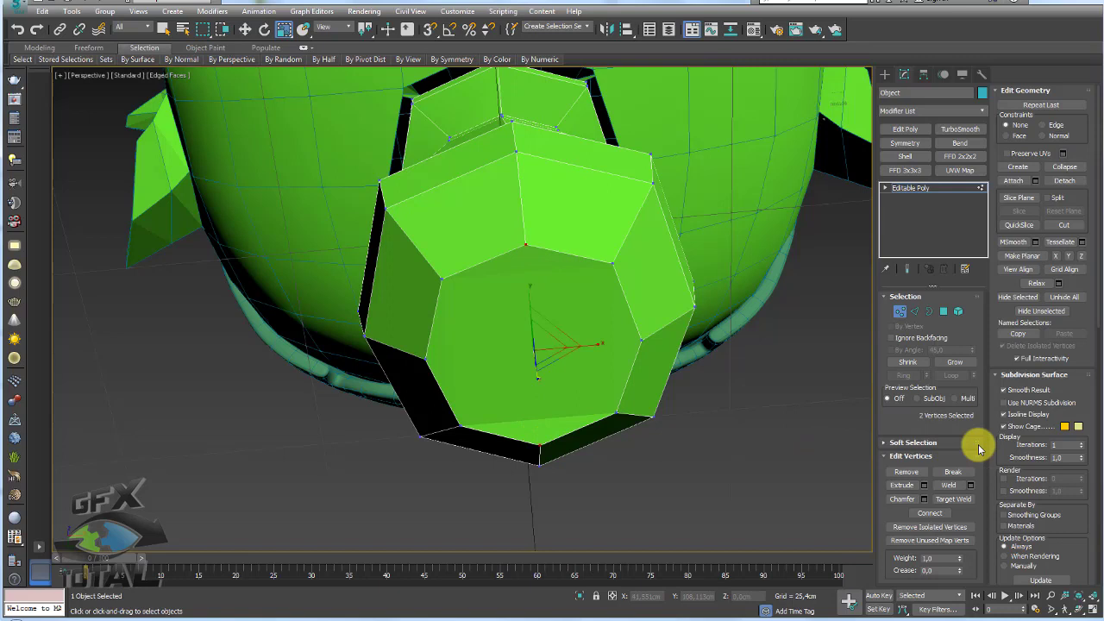
{"action": "left_click", "coordinate": [930, 513]}
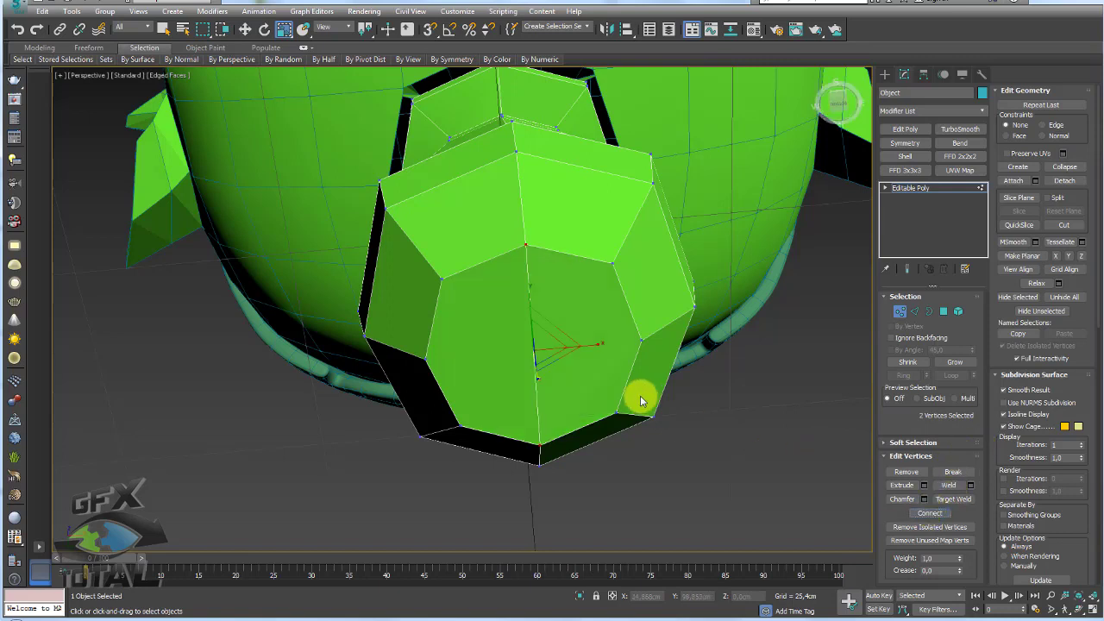
{"action": "key", "text": "alt+c"}
{"action": "left_click", "coordinate": [427, 357]}
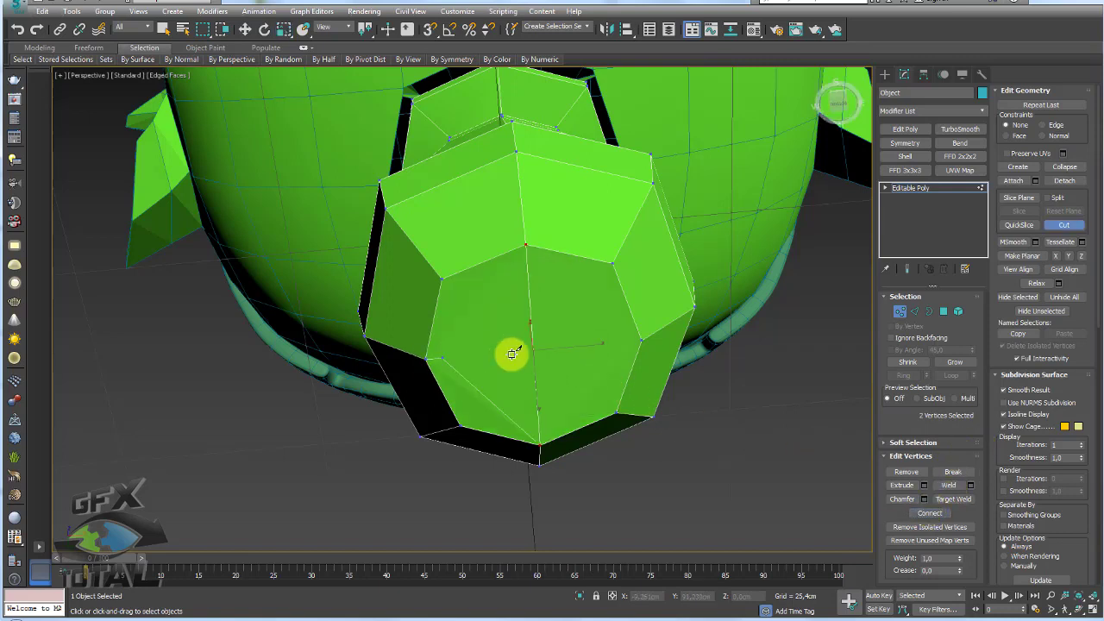
{"action": "left_click", "coordinate": [643, 339]}
{"action": "right_click", "coordinate": [643, 339]}
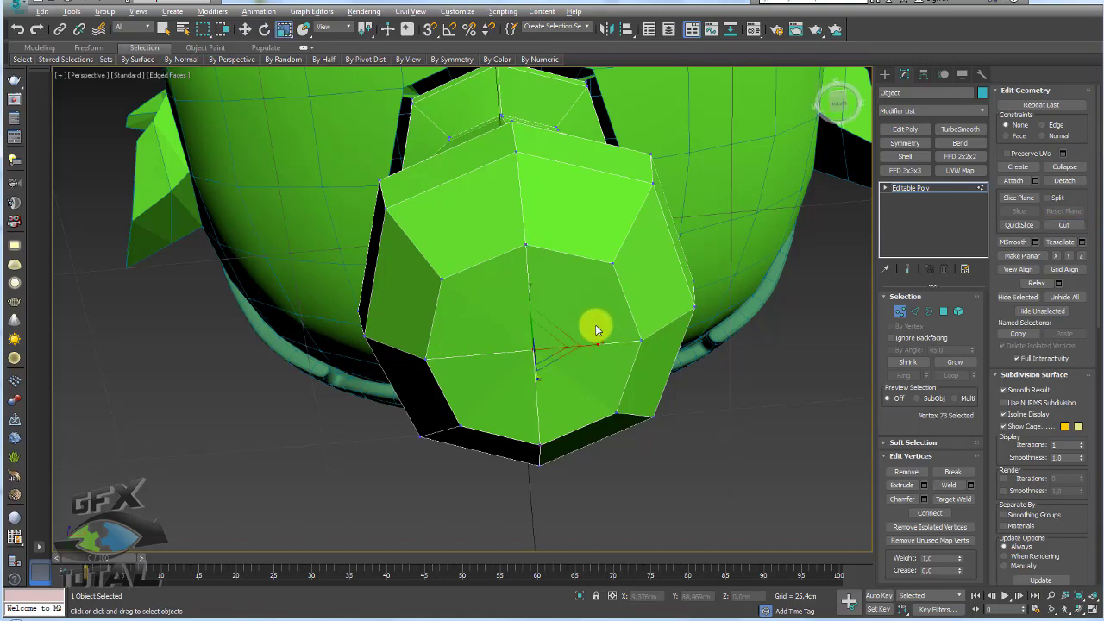
Select the eight vertices of the neck ring
{"action": "key", "text": "w"}
{"action": "mouse_move", "coordinate": [595, 324]}
{"action": "middle_mouse_down", "text": "alt"}
{"action": "mouse_move", "coordinate": [530, 320]}
{"action": "mouse_move", "coordinate": [572, 308]}
{"action": "mouse_move", "coordinate": [616, 337]}
{"action": "mouse_move", "coordinate": [623, 397]}
{"action": "mouse_move", "coordinate": [688, 314]}
{"action": "middle_mouse_up", "text": "alt"}
{"action": "left_click_drag", "start_coordinate": [669, 315], "coordinate": [504, 346]}
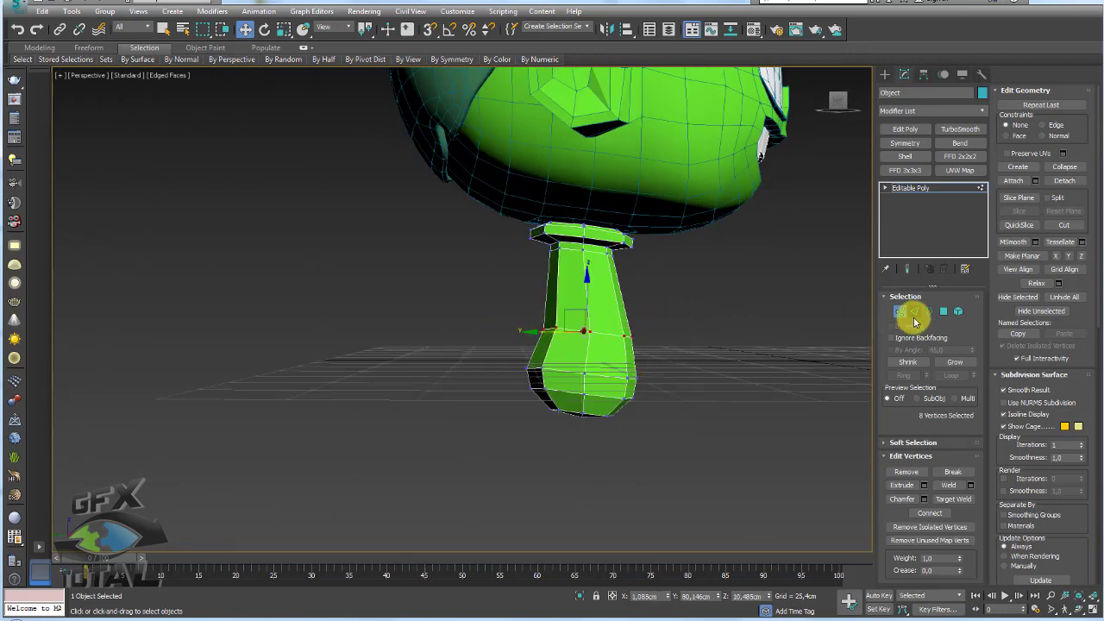
Extend the neck's edge selection and inspect the neck from below against the reference
{"action": "left_click", "coordinate": [913, 316]}
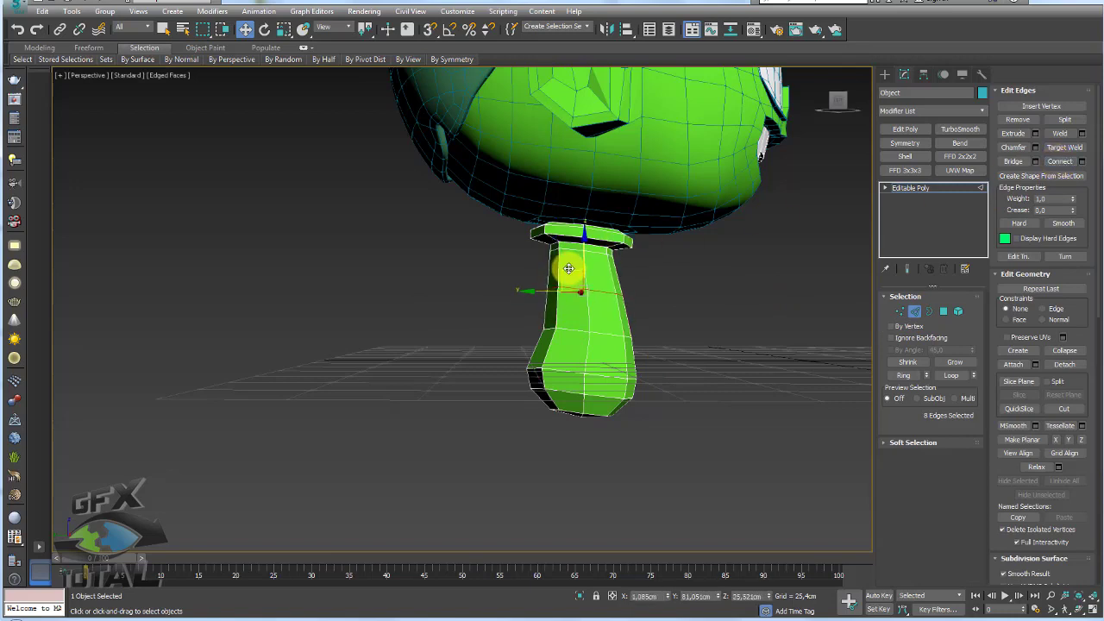
{"action": "middle_click_drag", "start_coordinate": [569, 269], "coordinate": [442, 274], "text": "alt"}
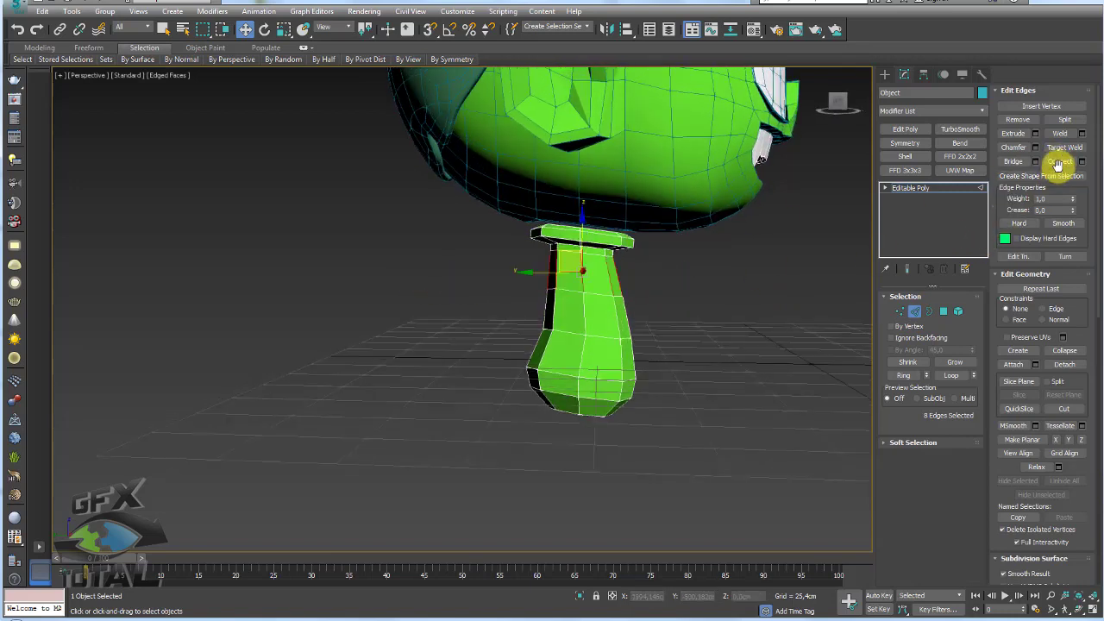
{"action": "left_click", "coordinate": [597, 325], "text": "ctrl"}
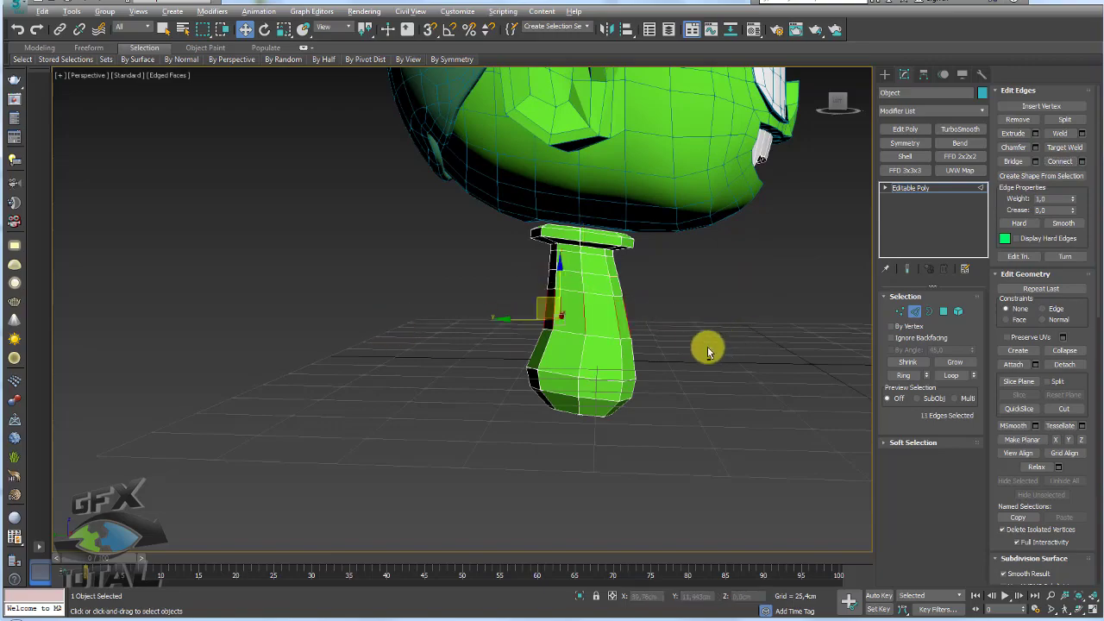
{"action": "middle_click_drag", "start_coordinate": [708, 347], "coordinate": [639, 339], "text": "alt"}
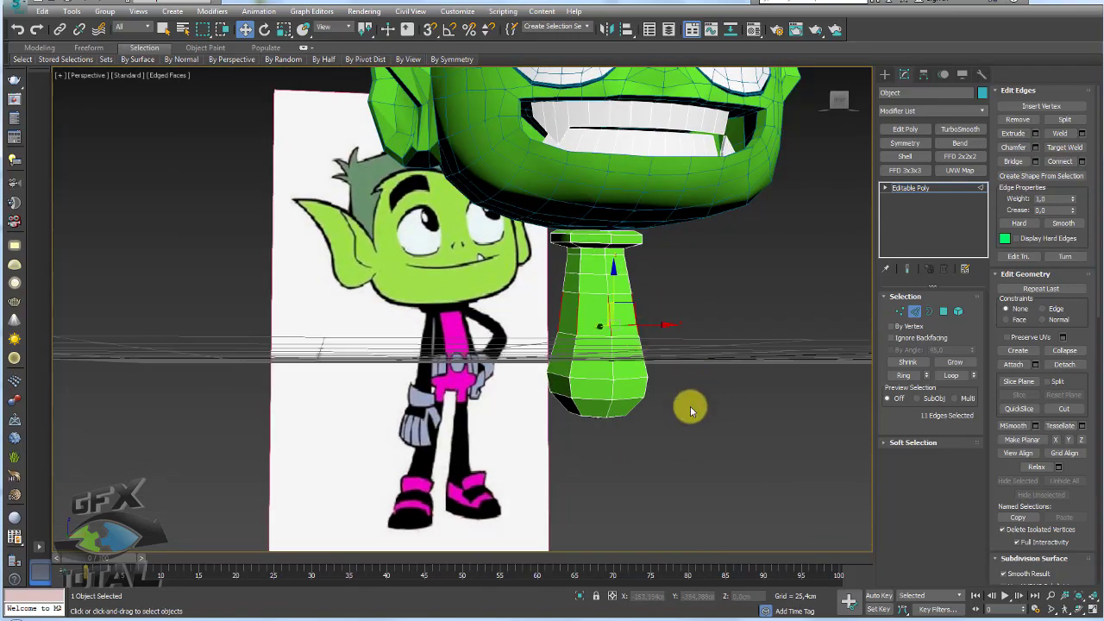
{"action": "middle_click_drag", "start_coordinate": [690, 407], "coordinate": [802, 322], "text": "alt"}
{"action": "left_click", "coordinate": [910, 188]}
{"action": "mouse_move", "coordinate": [659, 328]}
{"action": "middle_mouse_down", "text": "alt"}
{"action": "mouse_move", "coordinate": [594, 353]}
{"action": "mouse_move", "coordinate": [661, 313]}
{"action": "mouse_move", "coordinate": [586, 320]}
{"action": "mouse_move", "coordinate": [834, 264]}
{"action": "middle_mouse_up", "text": "alt"}
{"action": "scroll", "coordinate": [586, 320], "scroll_direction": "up", "scroll_amount": 3}
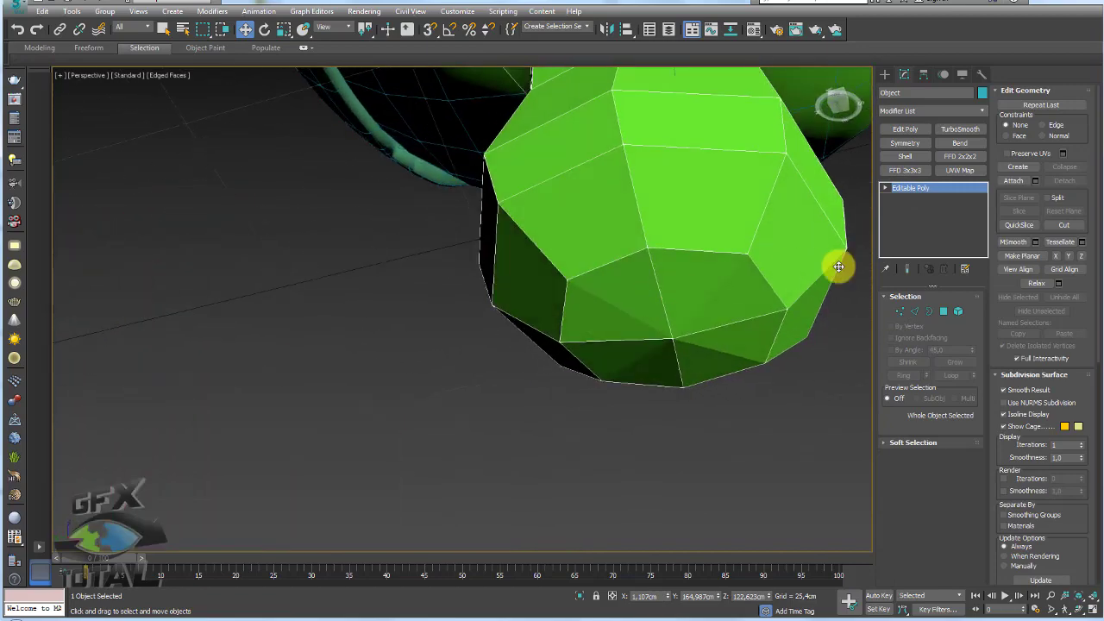
{"action": "mouse_move", "coordinate": [752, 287]}
{"action": "middle_mouse_down", "text": "alt"}
{"action": "mouse_move", "coordinate": [668, 429]}
{"action": "mouse_move", "coordinate": [885, 353]}
{"action": "middle_mouse_up", "text": "alt"}
Select vertices on the torso's bottom and compare them with the front reference image
{"action": "left_click", "coordinate": [899, 312]}
{"action": "left_click", "coordinate": [572, 355]}
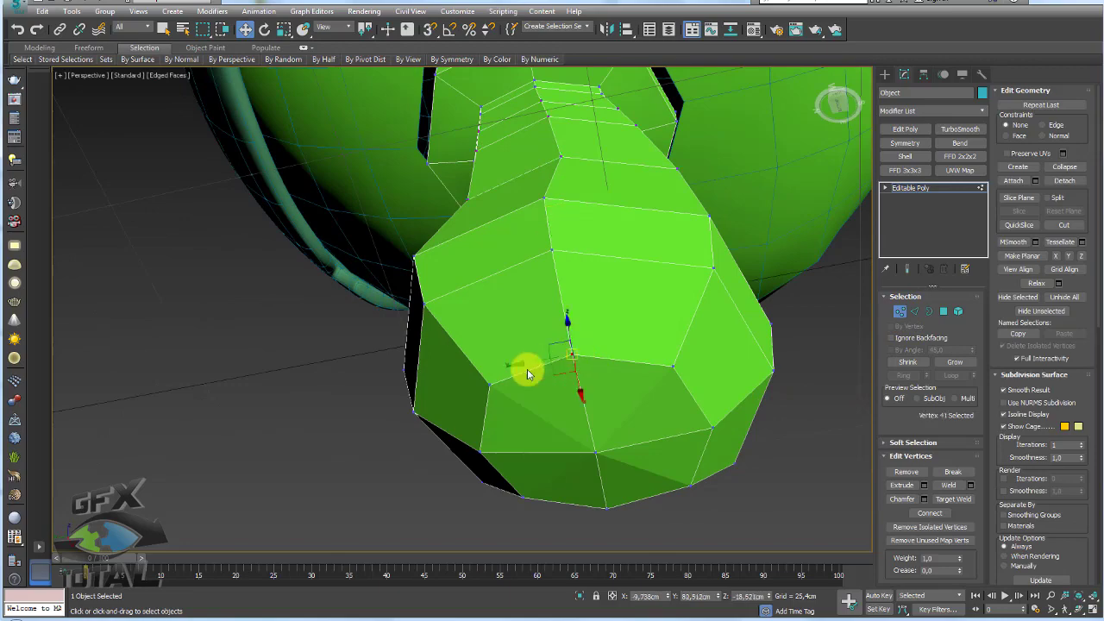
{"action": "left_click", "coordinate": [485, 390], "text": "ctrl"}
{"action": "scroll", "coordinate": [525, 403], "scroll_direction": "down", "scroll_amount": 5}
{"action": "mouse_move", "coordinate": [524, 449]}
{"action": "middle_mouse_down", "text": "alt"}
{"action": "mouse_move", "coordinate": [493, 486]}
{"action": "mouse_move", "coordinate": [504, 470]}
{"action": "middle_mouse_up", "text": "alt"}
{"action": "key", "text": "f"}
{"action": "scroll", "coordinate": [500, 344], "scroll_direction": "up", "scroll_amount": 2}
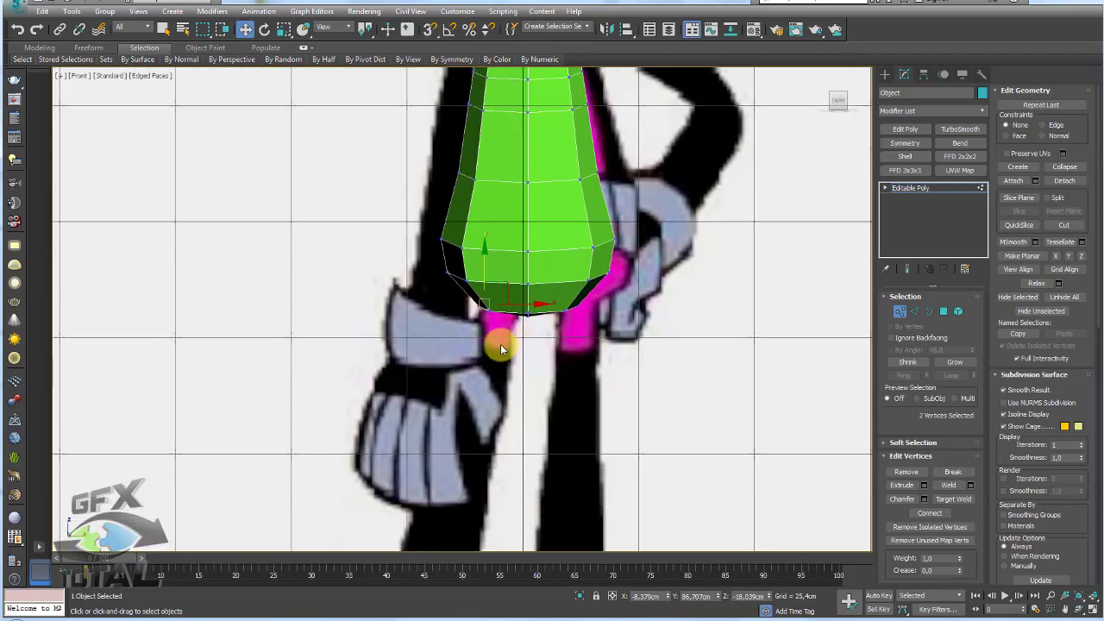
{"action": "scroll", "coordinate": [488, 311], "scroll_direction": "up", "scroll_amount": 5}
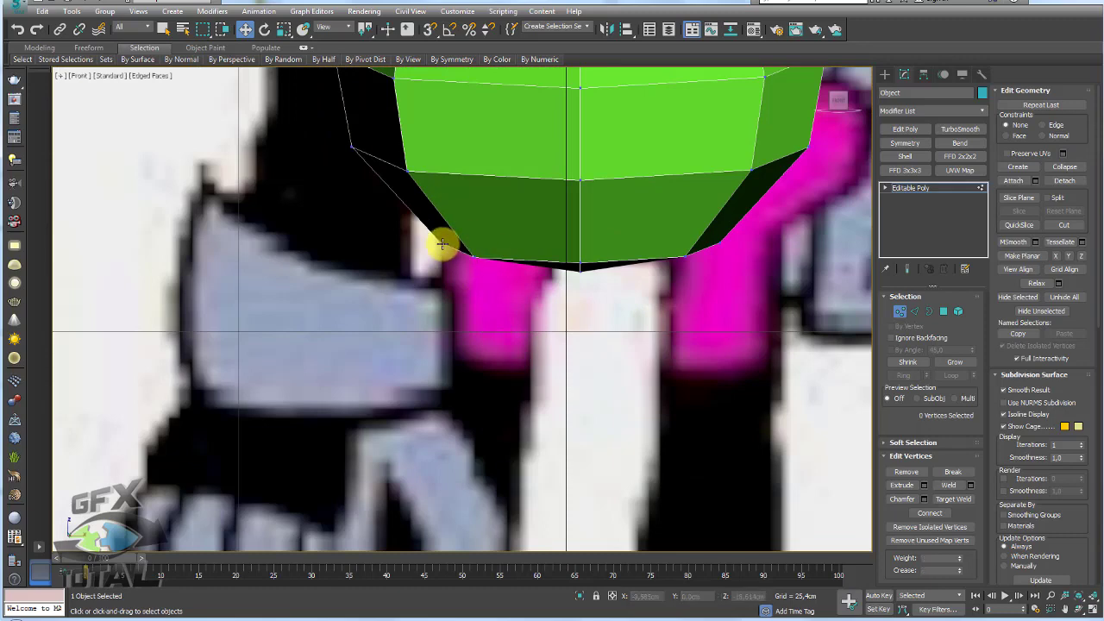
{"action": "left_click", "coordinate": [471, 257]}
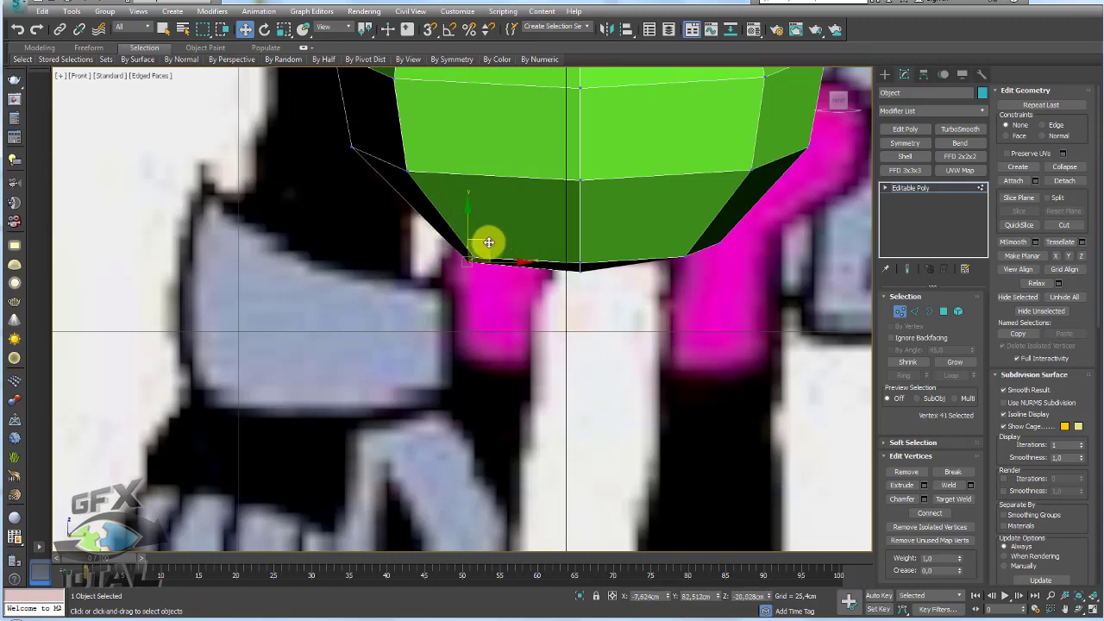
{"action": "scroll", "coordinate": [526, 325], "scroll_direction": "down", "scroll_amount": 3}
Connect five underside vertices with new edges, then undo the unwanted result
{"action": "key", "text": "p"}
{"action": "middle_click_drag", "start_coordinate": [524, 346], "coordinate": [591, 303], "text": "alt"}
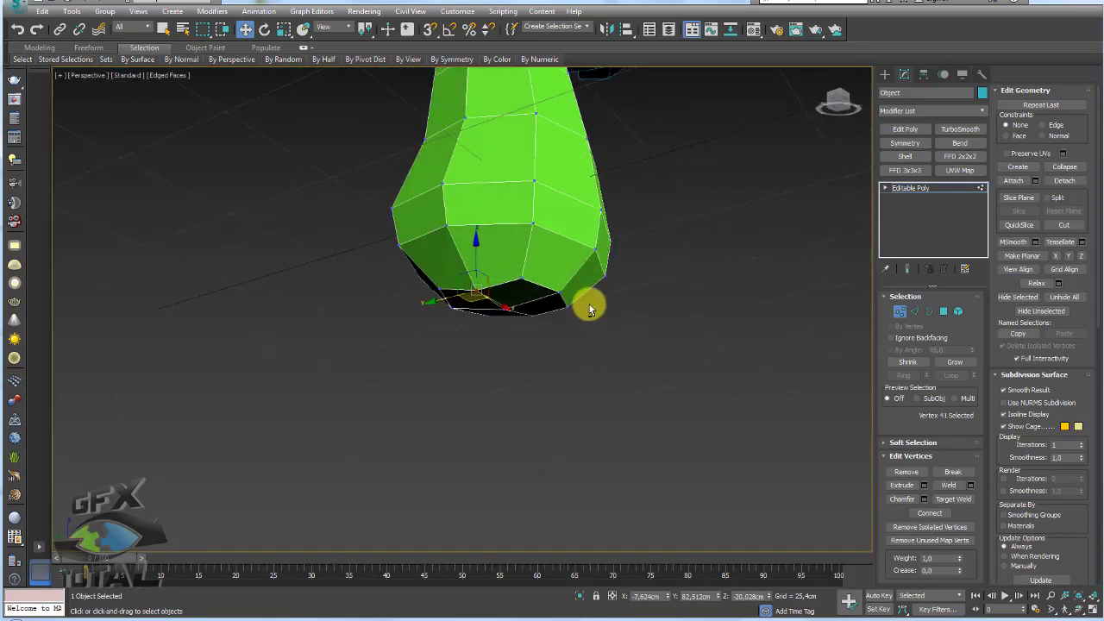
{"action": "scroll", "coordinate": [497, 306], "scroll_direction": "up", "scroll_amount": 3}
{"action": "middle_click_drag", "start_coordinate": [498, 304], "coordinate": [571, 207], "text": "alt"}
{"action": "left_click", "coordinate": [621, 157], "text": "ctrl"}
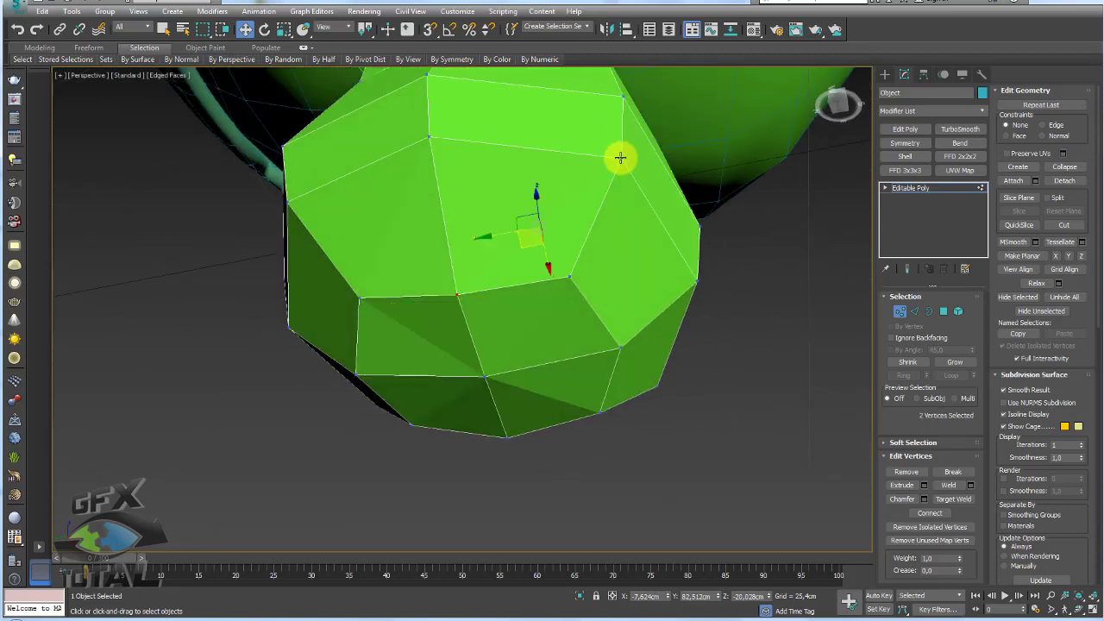
{"action": "left_click", "coordinate": [286, 201], "text": "ctrl"}
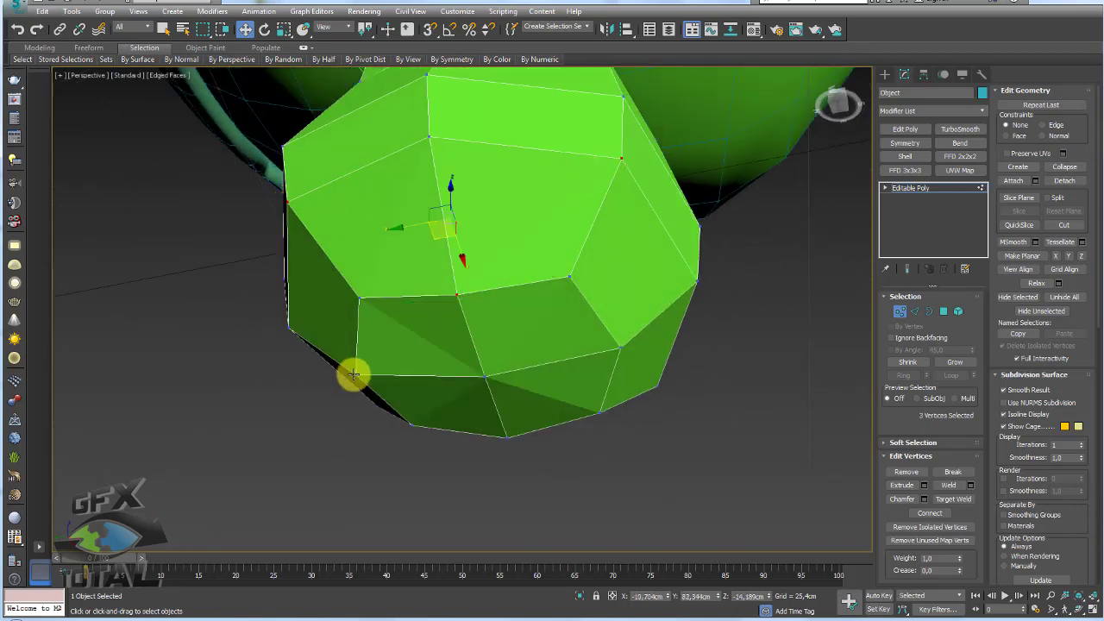
{"action": "left_click", "coordinate": [353, 374], "text": "ctrl"}
{"action": "left_click", "coordinate": [621, 347], "text": "ctrl"}
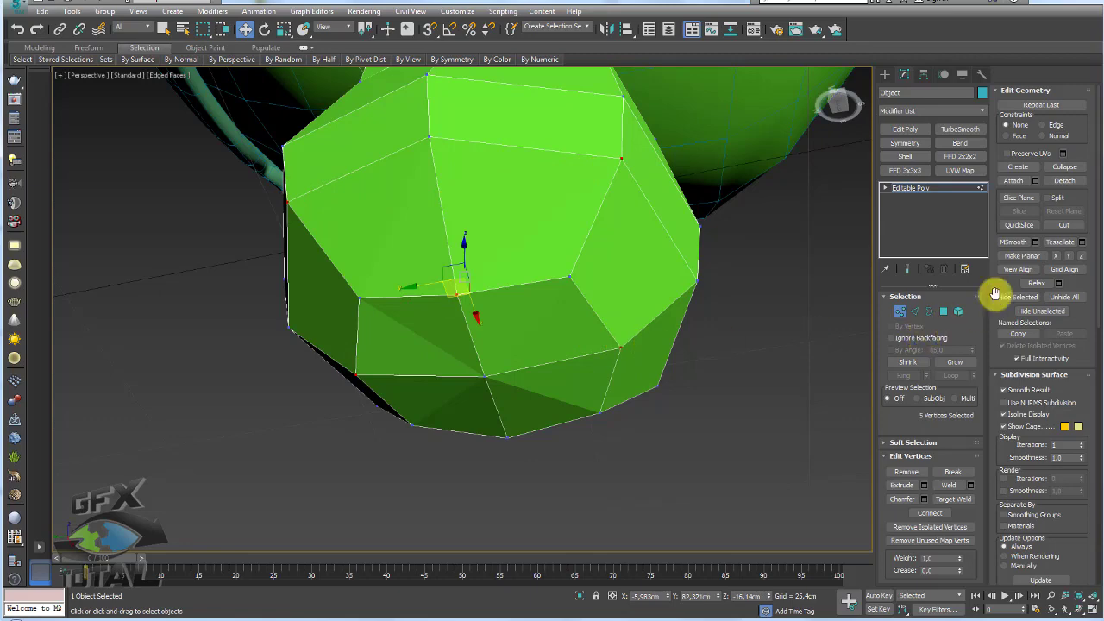
{"action": "left_click", "coordinate": [929, 511]}
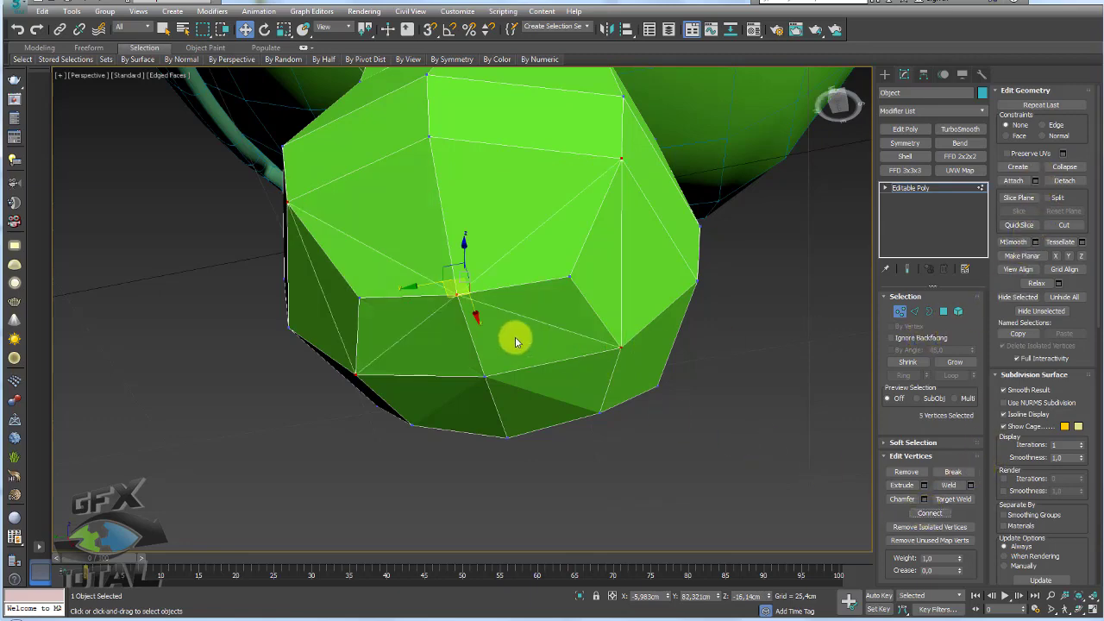
{"action": "key", "text": "ctrl+z"}
Connect a revised set of underside vertices with new edges
{"action": "mouse_move", "coordinate": [658, 348]}
{"action": "middle_mouse_down", "text": "alt"}
{"action": "mouse_move", "coordinate": [676, 336]}
{"action": "mouse_move", "coordinate": [749, 373]}
{"action": "middle_mouse_up", "text": "alt"}
{"action": "left_click", "coordinate": [616, 154], "text": "alt"}
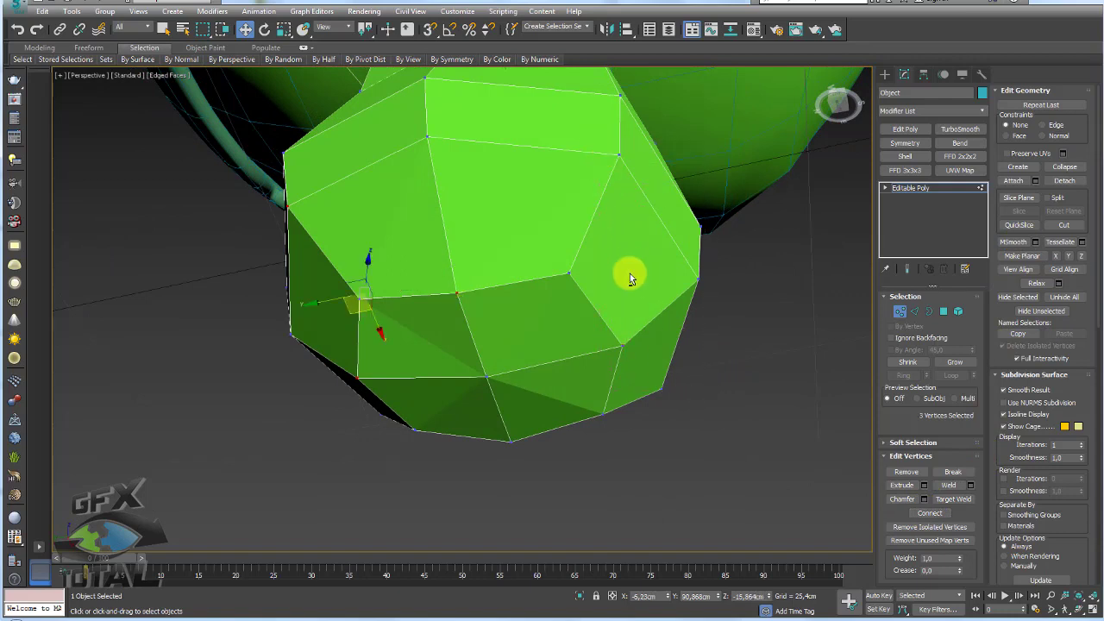
{"action": "left_click", "coordinate": [616, 160], "text": "ctrl"}
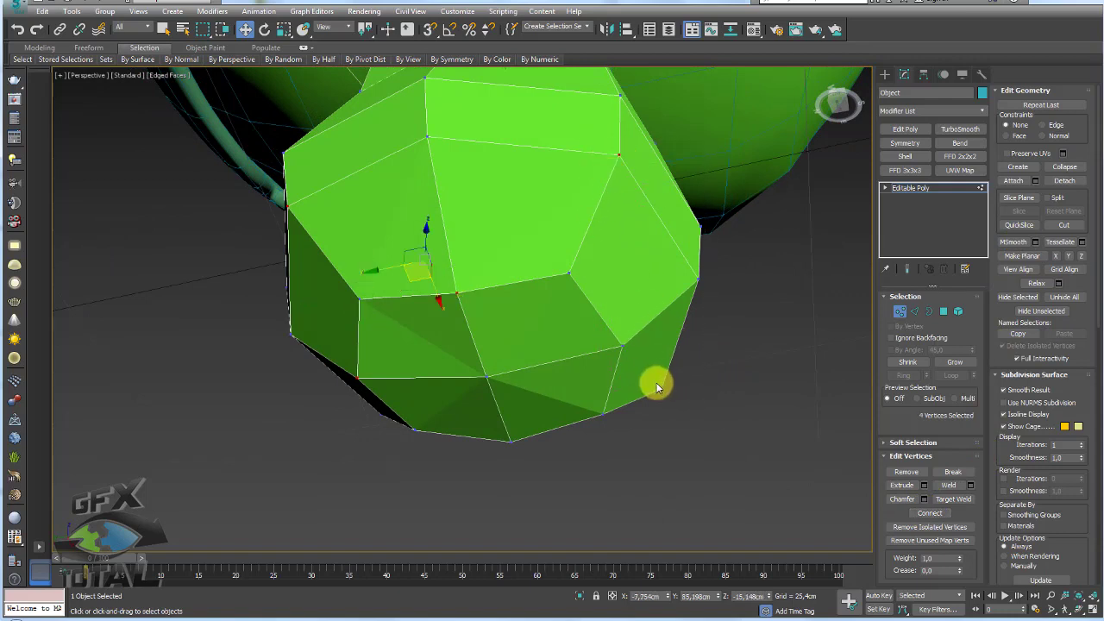
{"action": "left_click", "coordinate": [321, 231], "text": "alt"}
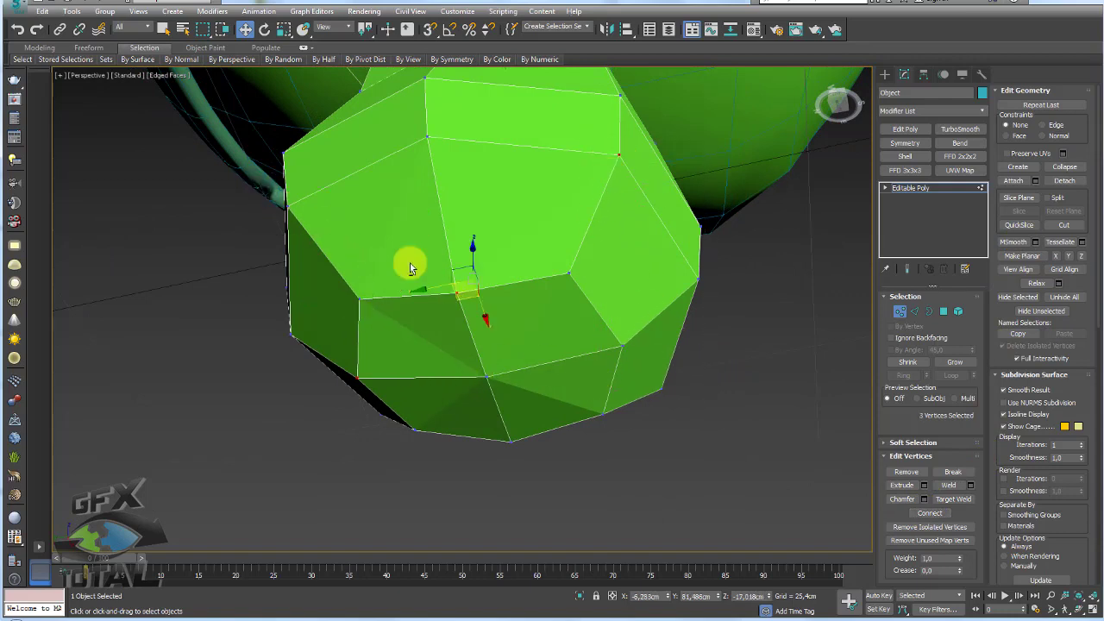
{"action": "left_click", "coordinate": [931, 514]}
Chamfer the centre vertex about 3.473cm and delete its centre polygon to open a hole
{"action": "left_click", "coordinate": [287, 207]}
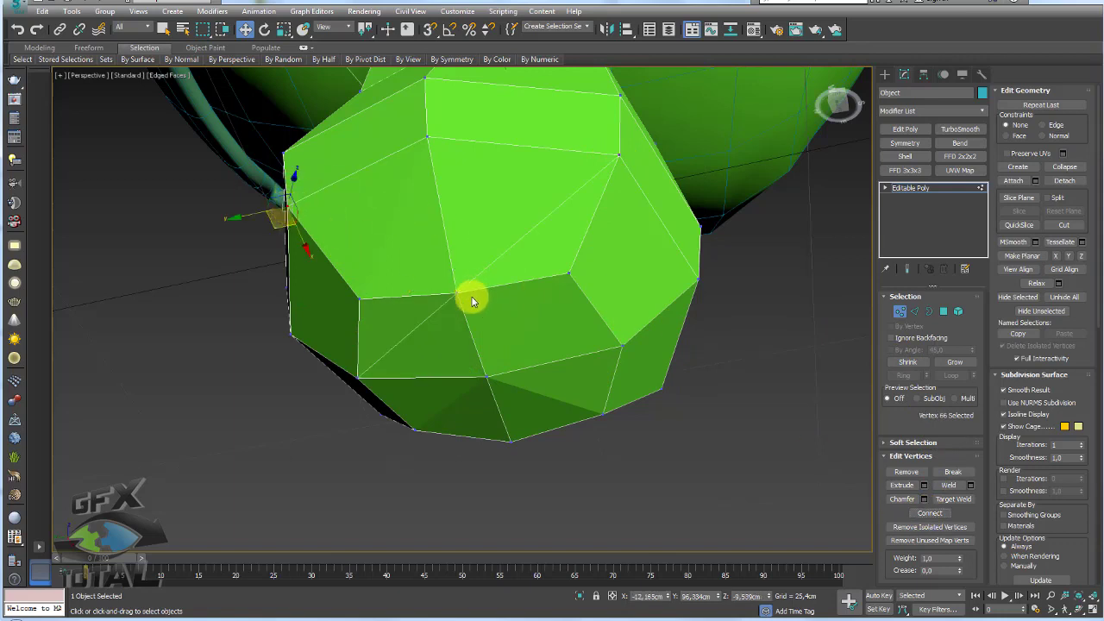
{"action": "left_click", "coordinate": [458, 295], "text": "ctrl"}
{"action": "left_click", "coordinate": [621, 346], "text": "ctrl"}
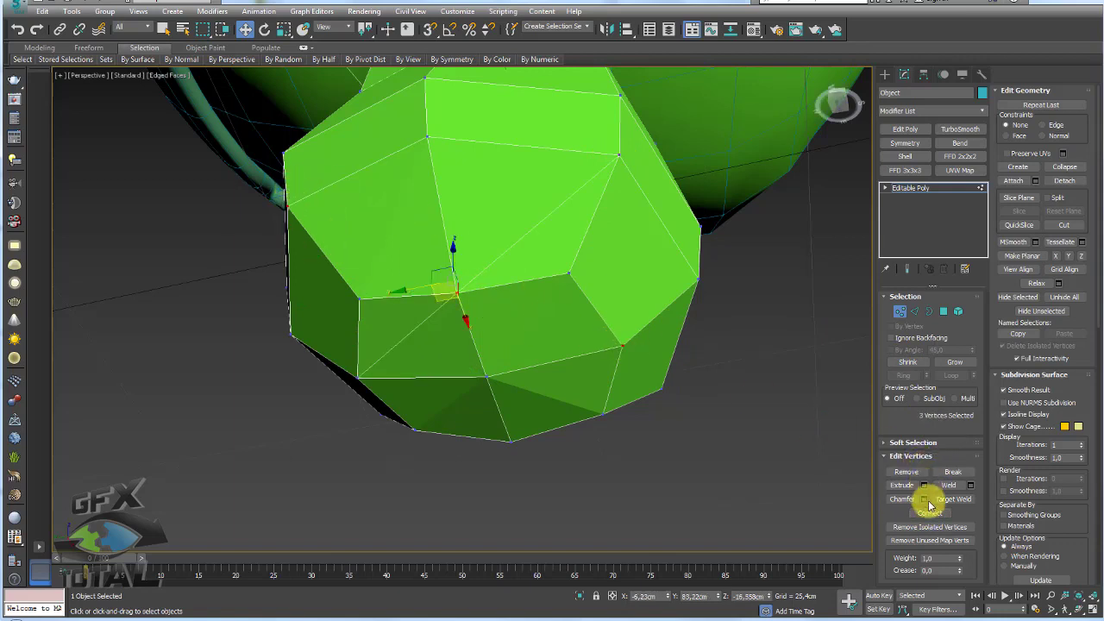
{"action": "left_click", "coordinate": [455, 293]}
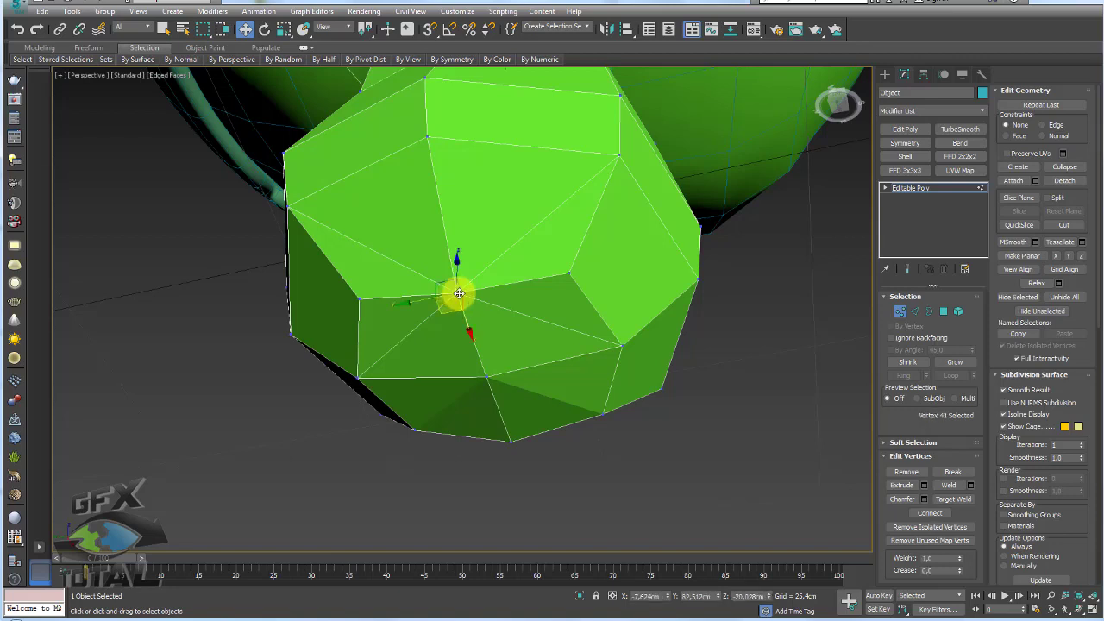
{"action": "left_click", "coordinate": [924, 500]}
{"action": "left_click_drag", "start_coordinate": [468, 313], "coordinate": [473, 316]}
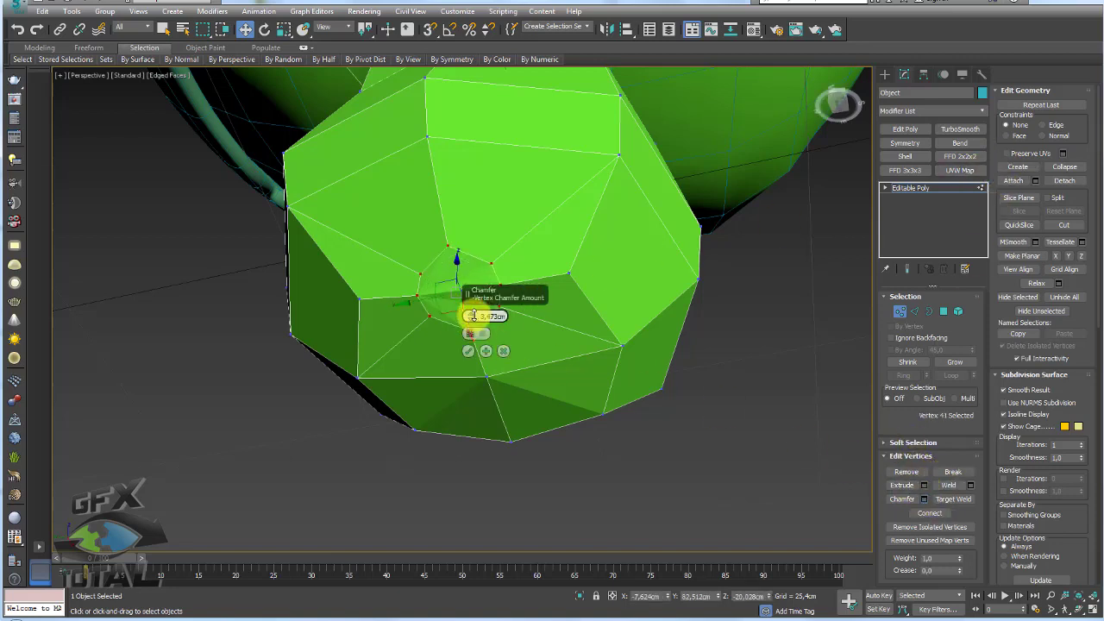
{"action": "left_click", "coordinate": [468, 350]}
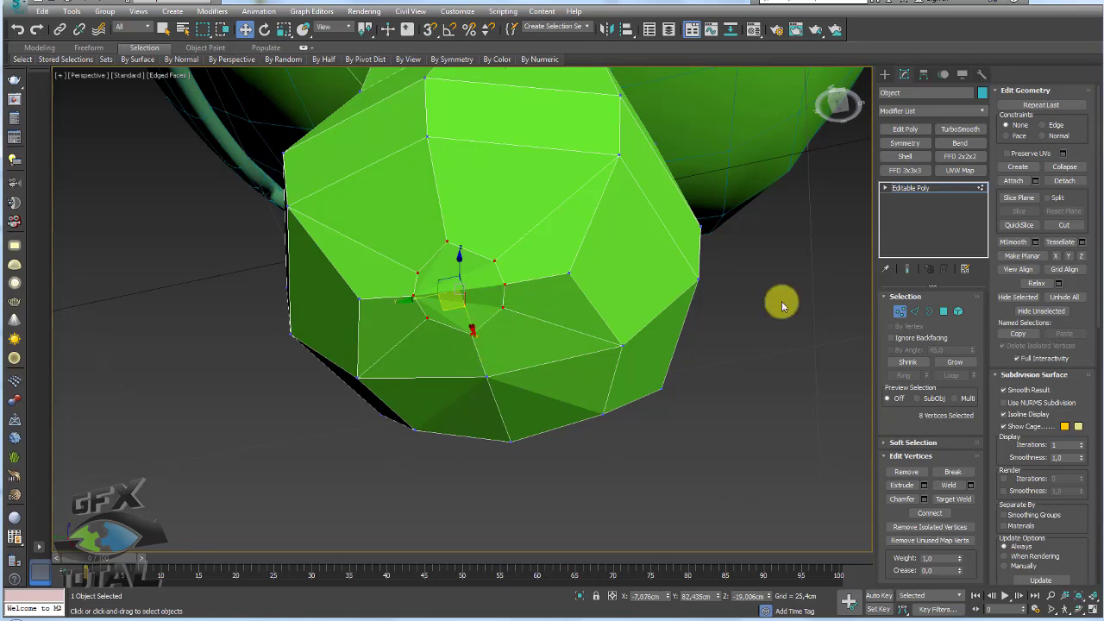
{"action": "left_click", "coordinate": [944, 312]}
{"action": "left_click", "coordinate": [459, 291]}
{"action": "key", "text": "Delete"}
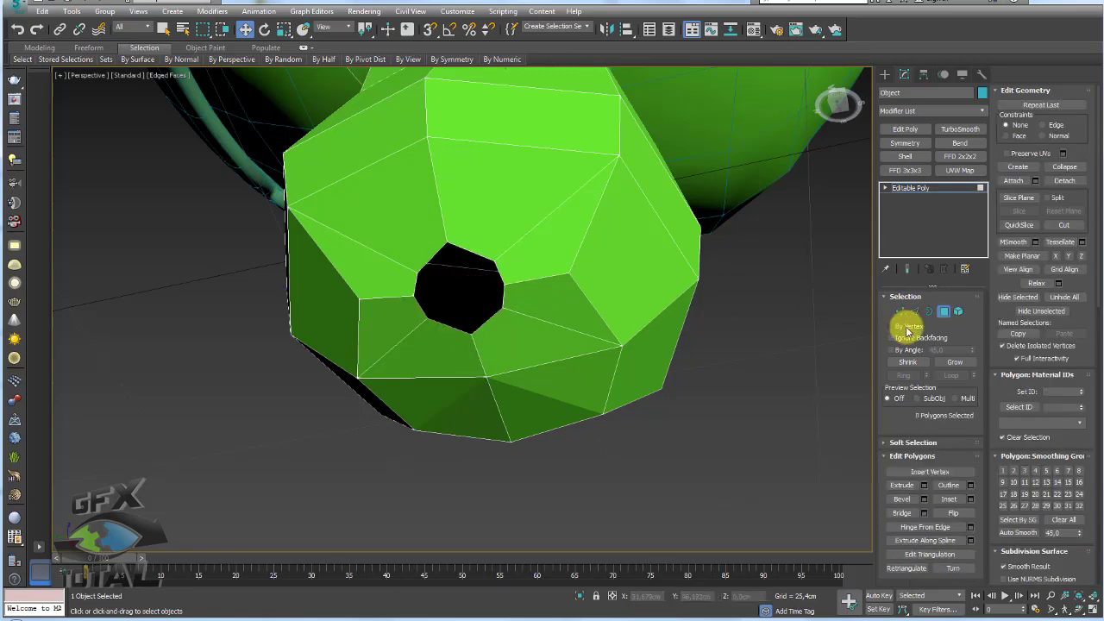
Select vertices around the hole and nudge them down slightly
{"action": "left_click", "coordinate": [900, 311]}
{"action": "scroll", "coordinate": [508, 306], "scroll_direction": "up", "scroll_amount": 3}
{"action": "left_click", "coordinate": [498, 304]}
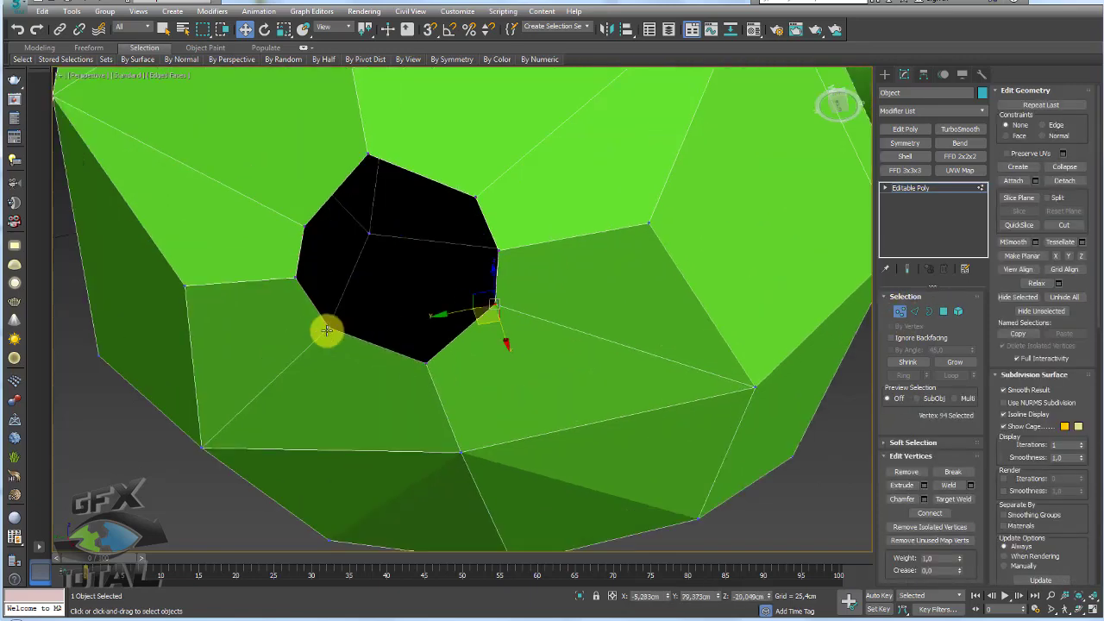
{"action": "left_click", "coordinate": [329, 328], "text": "ctrl"}
{"action": "middle_click_drag", "start_coordinate": [411, 345], "coordinate": [424, 370], "text": "alt"}
{"action": "left_click_drag", "start_coordinate": [424, 369], "coordinate": [424, 365]}
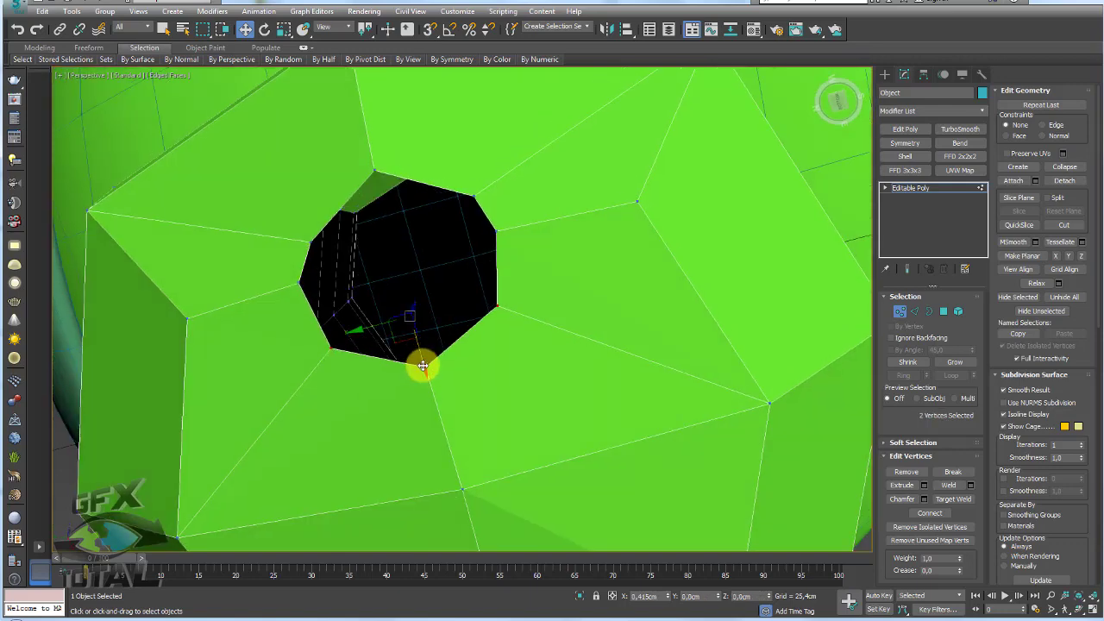
{"action": "left_click", "coordinate": [311, 243], "text": "ctrl"}
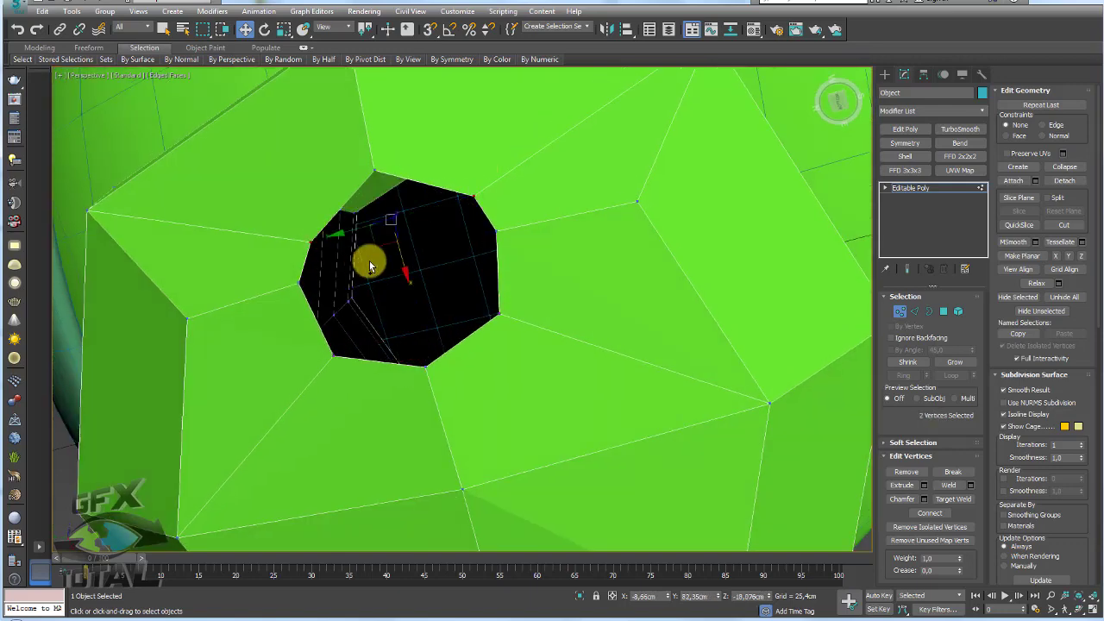
{"action": "scroll", "coordinate": [489, 257], "scroll_direction": "down", "scroll_amount": 5}
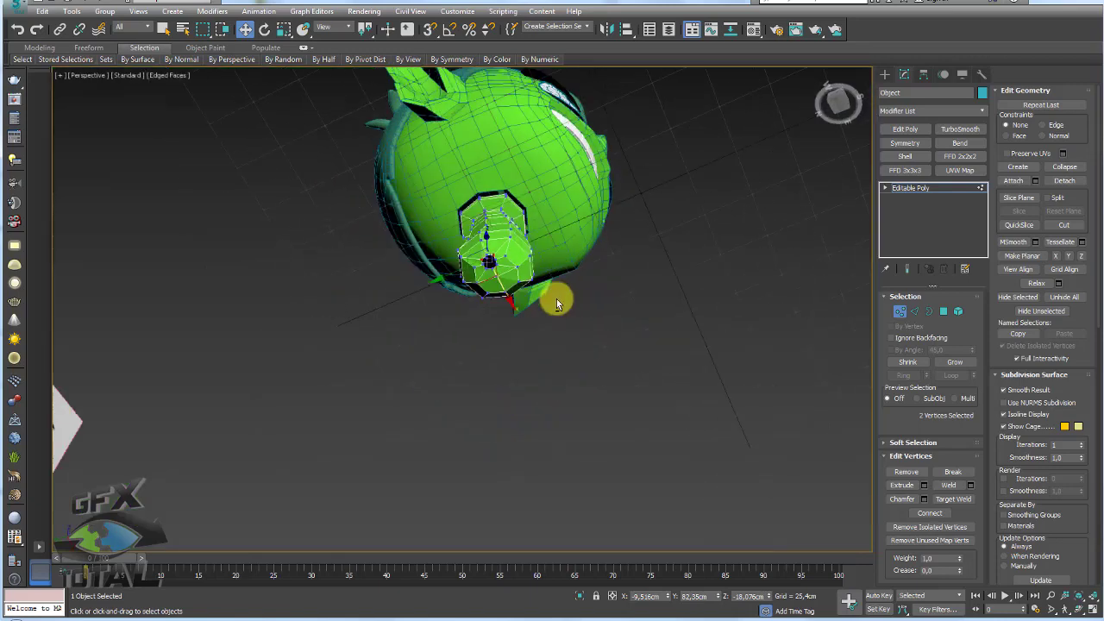
{"action": "scroll", "coordinate": [556, 299], "scroll_direction": "down", "scroll_amount": 3}
{"action": "scroll", "coordinate": [495, 256], "scroll_direction": "up", "scroll_amount": 2}
Extend the bottom opening's border downward into a short tube
{"action": "left_click", "coordinate": [930, 310]}
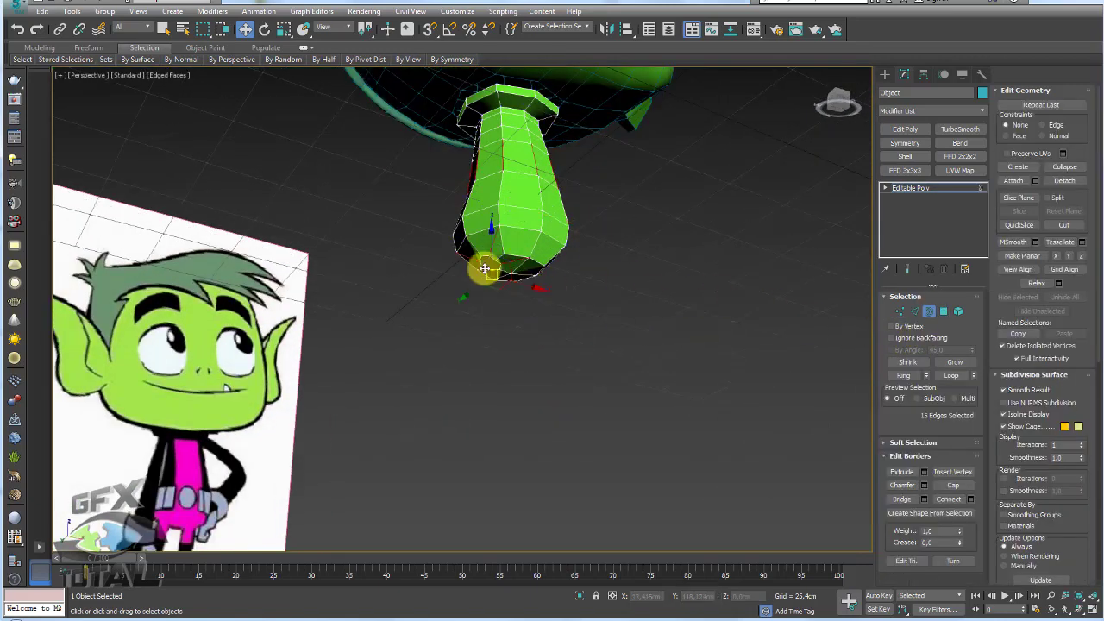
{"action": "left_click", "coordinate": [510, 270]}
{"action": "key", "text": "f"}
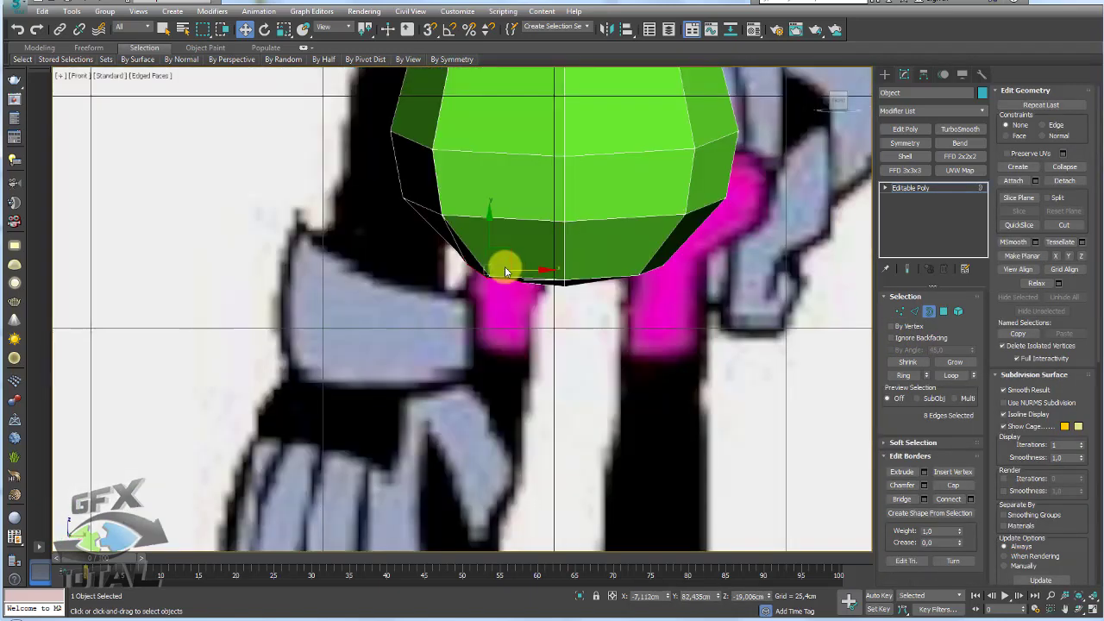
{"action": "middle_click_drag", "start_coordinate": [525, 301], "coordinate": [506, 196]}
{"action": "left_click_drag", "start_coordinate": [495, 210], "coordinate": [496, 292], "text": "shift"}
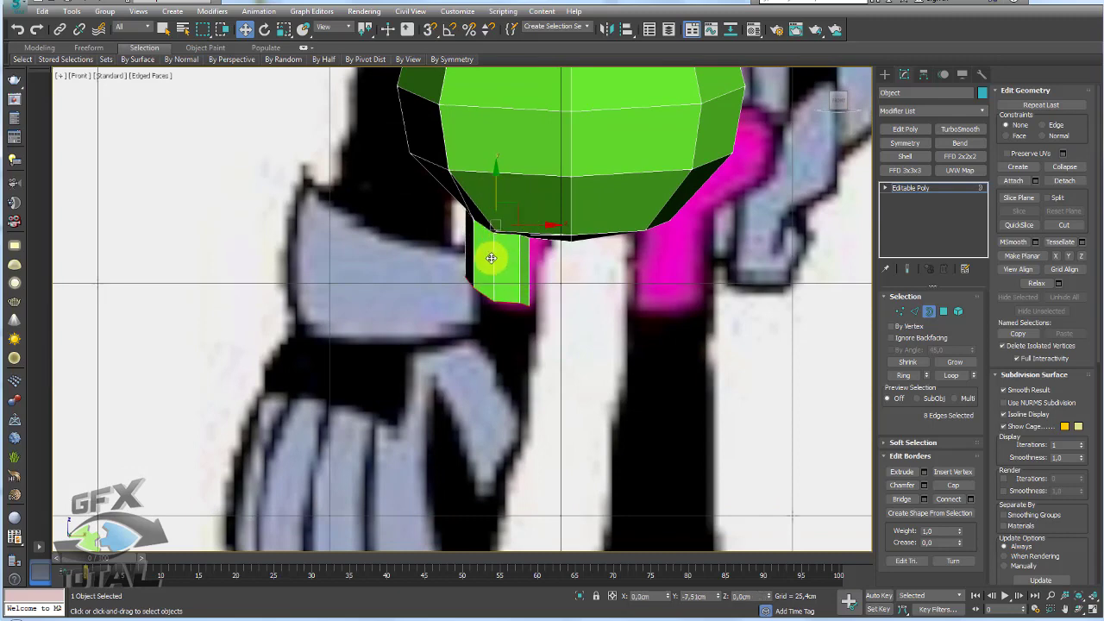
Scale the new leg stub faces to match the leg width in the front reference
{"action": "left_click", "coordinate": [946, 313], "text": "ctrl"}
{"action": "middle_click_drag", "start_coordinate": [562, 305], "coordinate": [567, 260], "text": "alt"}
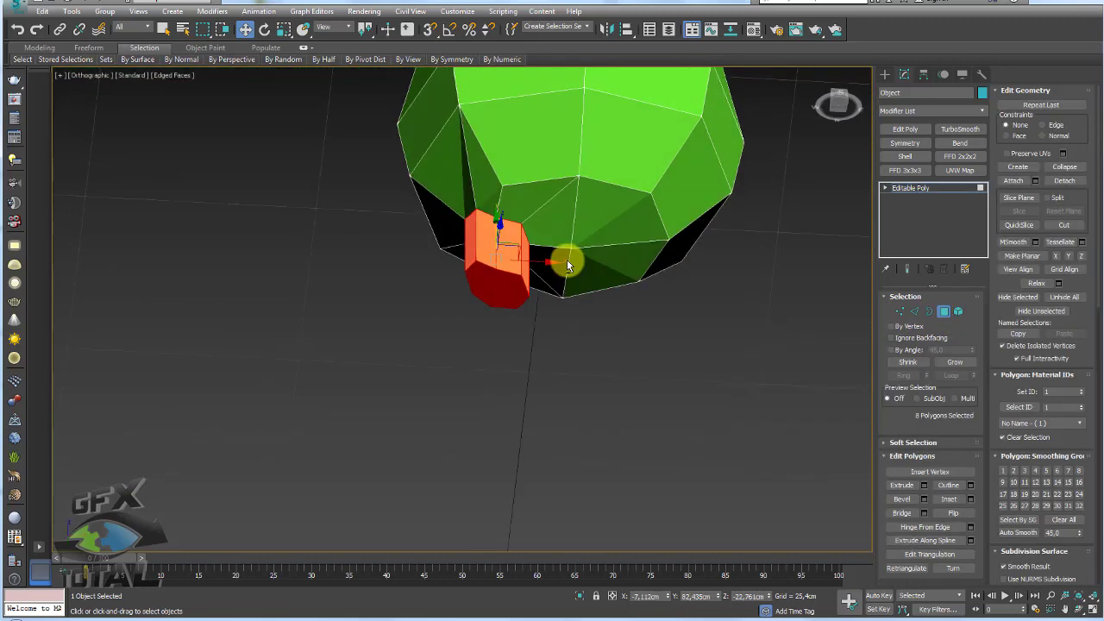
{"action": "key", "text": "e"}
{"action": "key", "text": "r"}
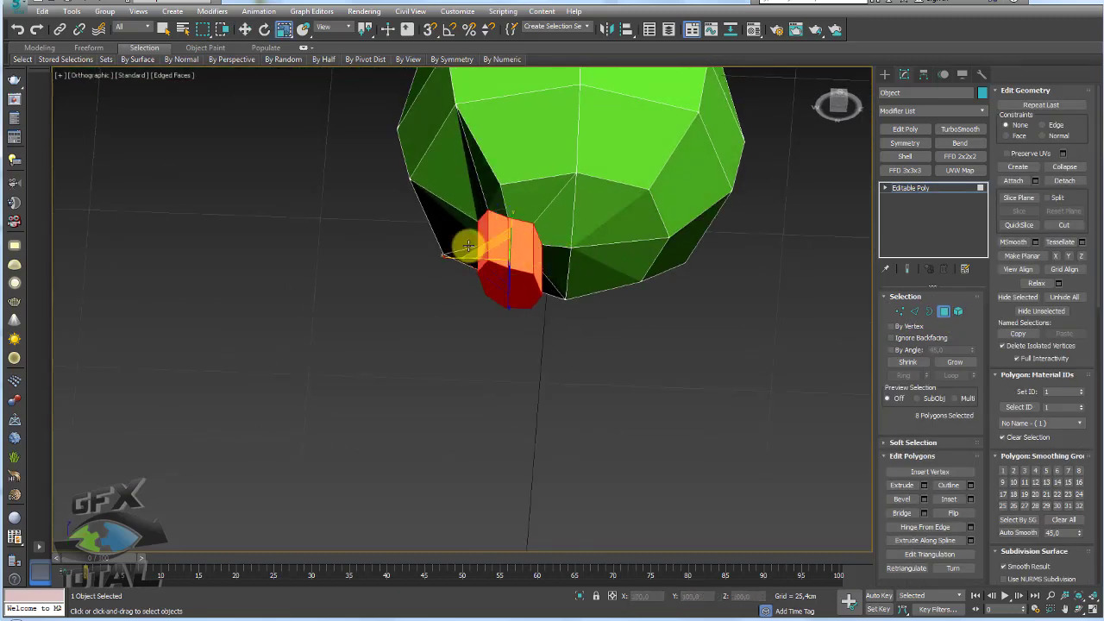
{"action": "left_click_drag", "start_coordinate": [485, 245], "coordinate": [477, 241]}
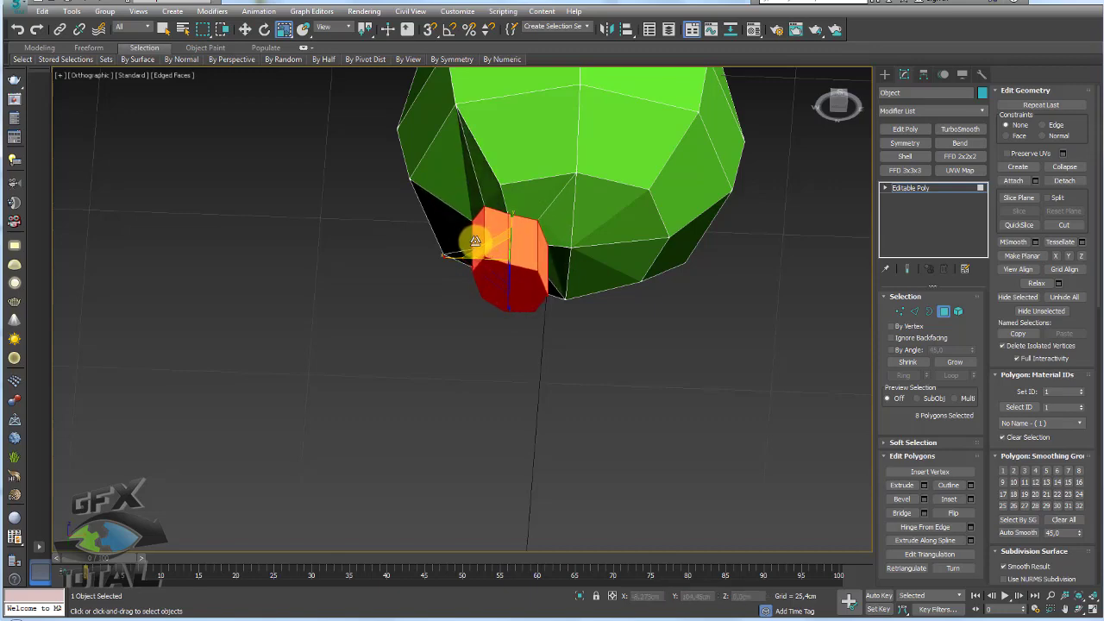
{"action": "key", "text": "f"}
{"action": "mouse_move", "coordinate": [523, 278]}
{"action": "middle_mouse_down"}
{"action": "mouse_move", "coordinate": [537, 288]}
{"action": "mouse_move", "coordinate": [507, 270]}
{"action": "middle_mouse_up"}
{"action": "left_click_drag", "start_coordinate": [486, 268], "coordinate": [490, 274]}
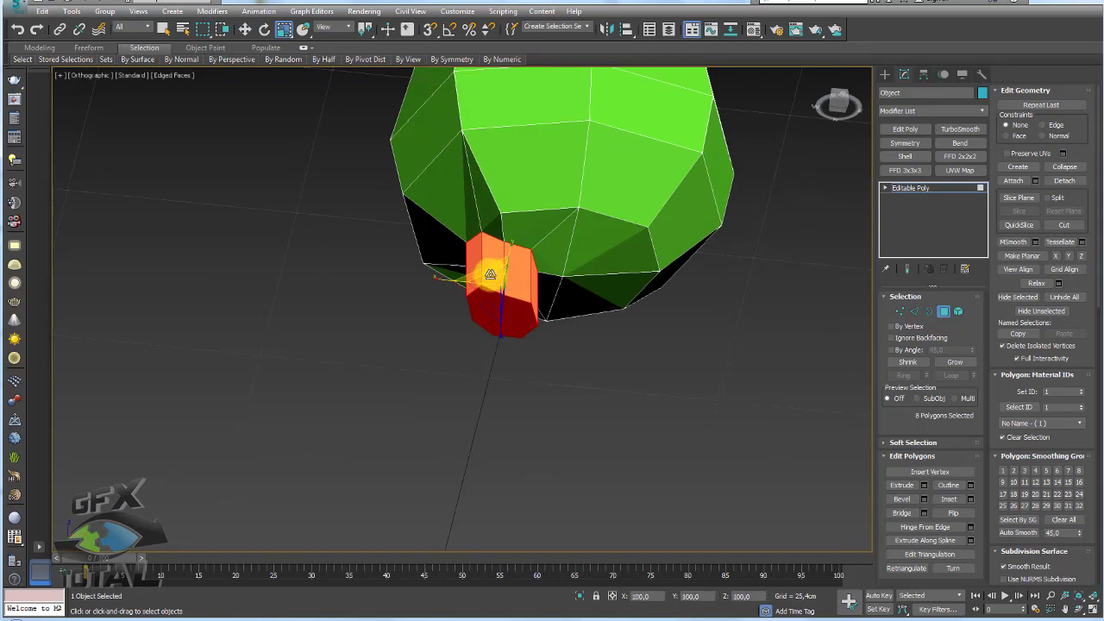
{"action": "key", "text": "f"}
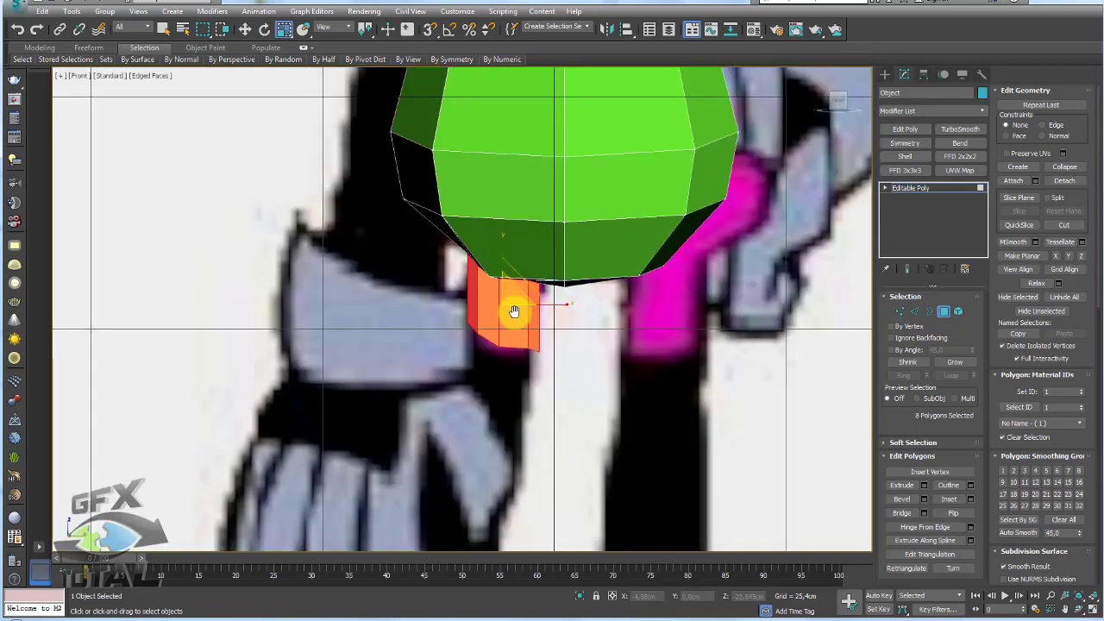
{"action": "key", "text": "w"}
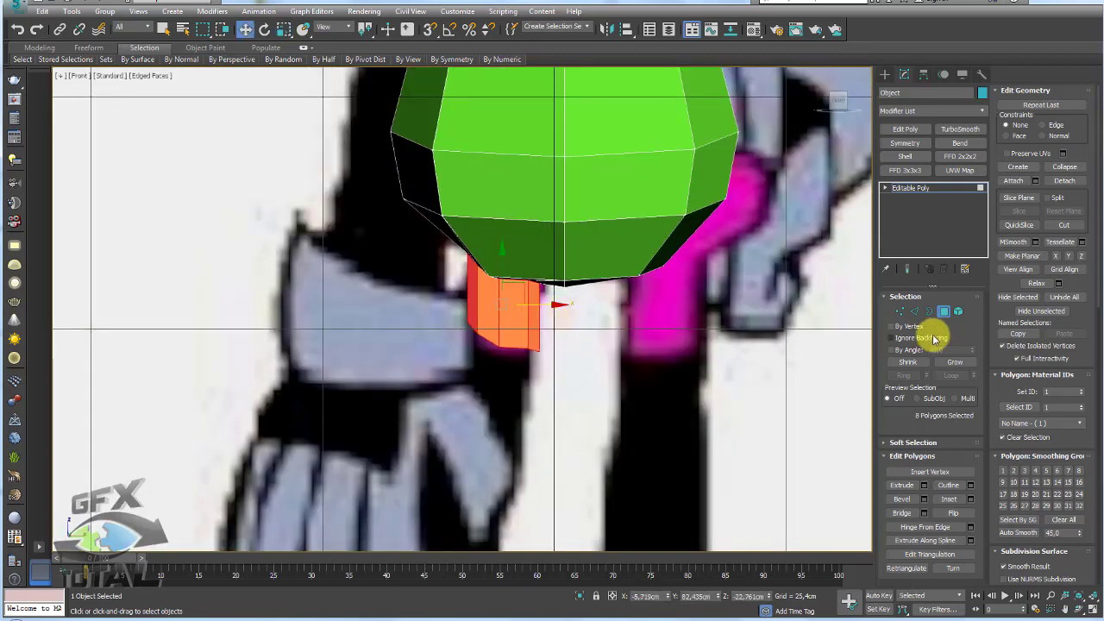
{"action": "left_click", "coordinate": [929, 311]}
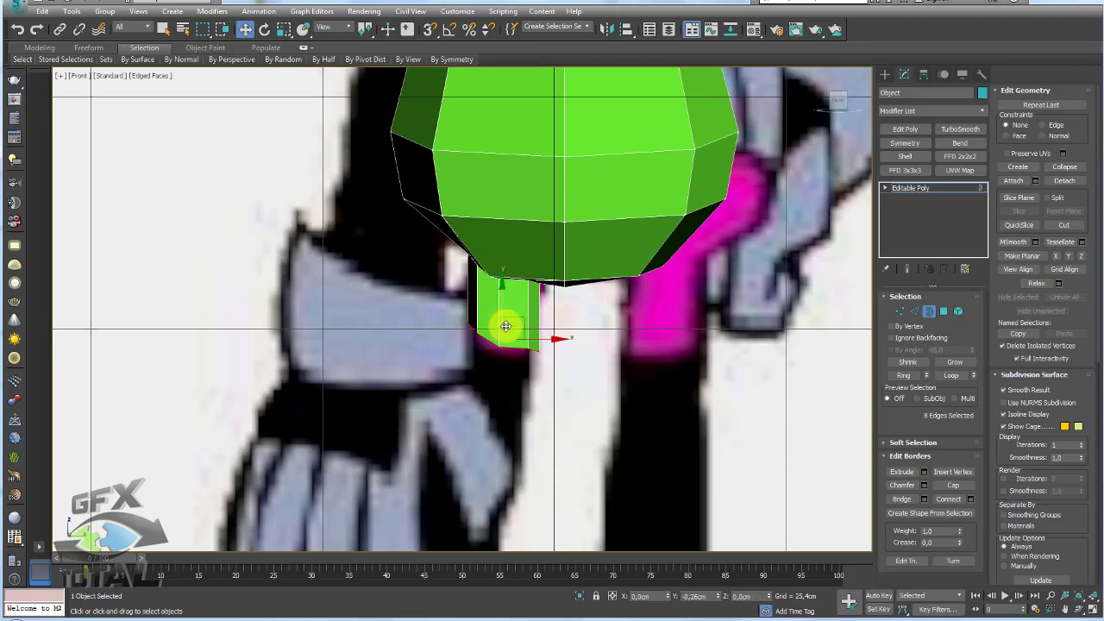
Extend the leg border down to the shoe in the front reference
{"action": "left_click_drag", "start_coordinate": [505, 327], "coordinate": [517, 375], "text": "shift"}
{"action": "middle_click_drag", "start_coordinate": [517, 375], "coordinate": [555, 389], "text": "alt"}
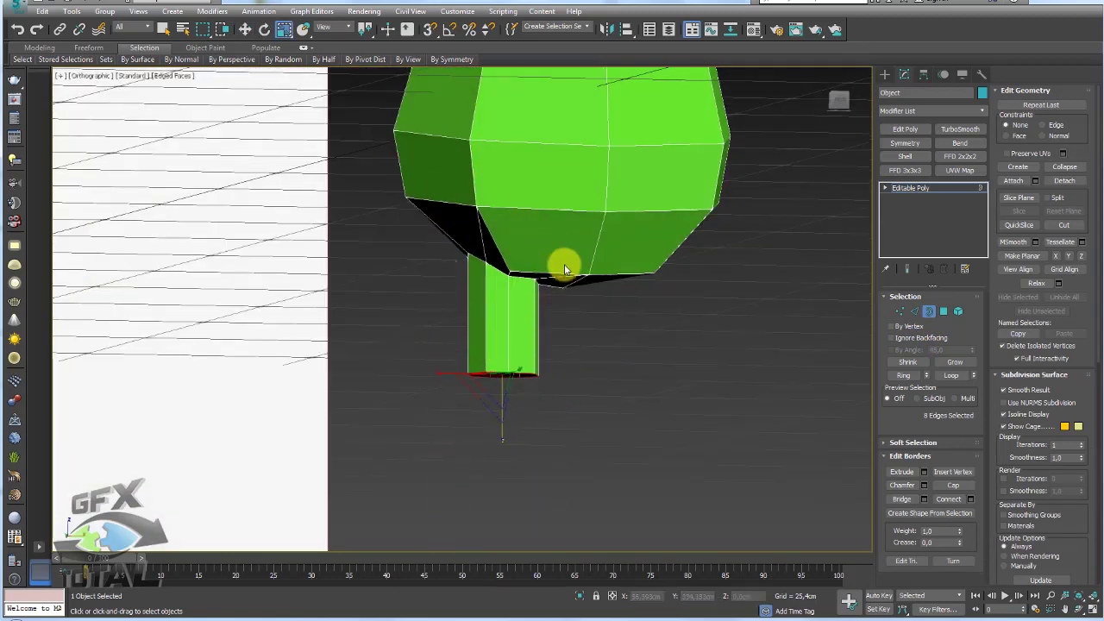
{"action": "key", "text": "f"}
{"action": "scroll", "coordinate": [538, 239], "scroll_direction": "down", "scroll_amount": 3}
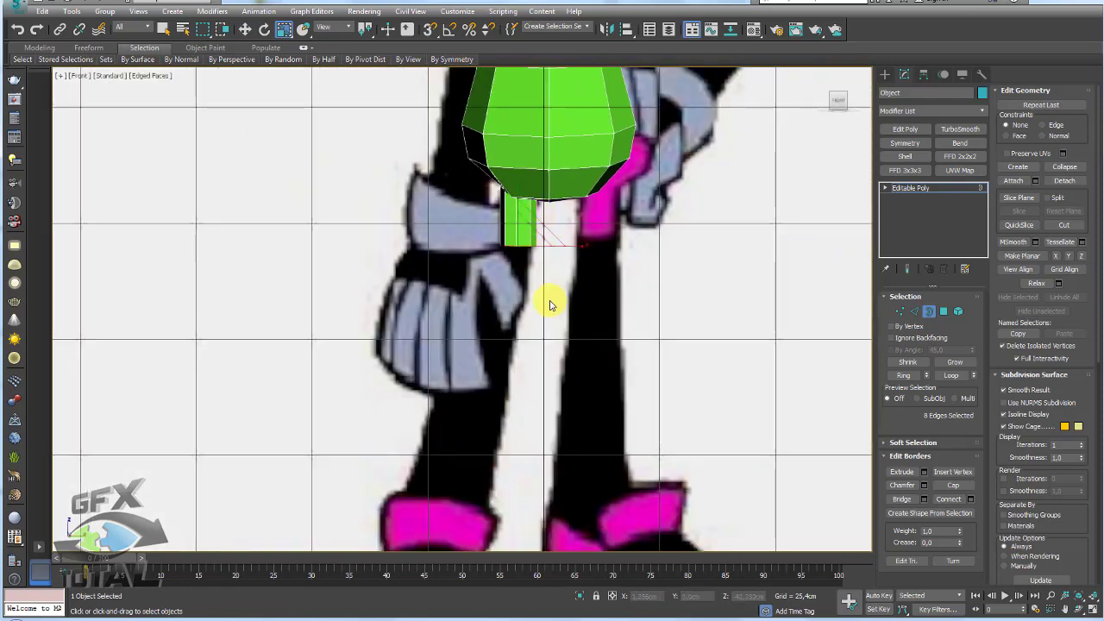
{"action": "middle_click_drag", "start_coordinate": [547, 301], "coordinate": [549, 267]}
{"action": "mouse_move", "coordinate": [525, 284]}
{"action": "left_mouse_down"}
{"action": "mouse_move", "coordinate": [498, 387]}
{"action": "mouse_move", "coordinate": [510, 418]}
{"action": "mouse_move", "coordinate": [501, 503]}
{"action": "left_mouse_up"}
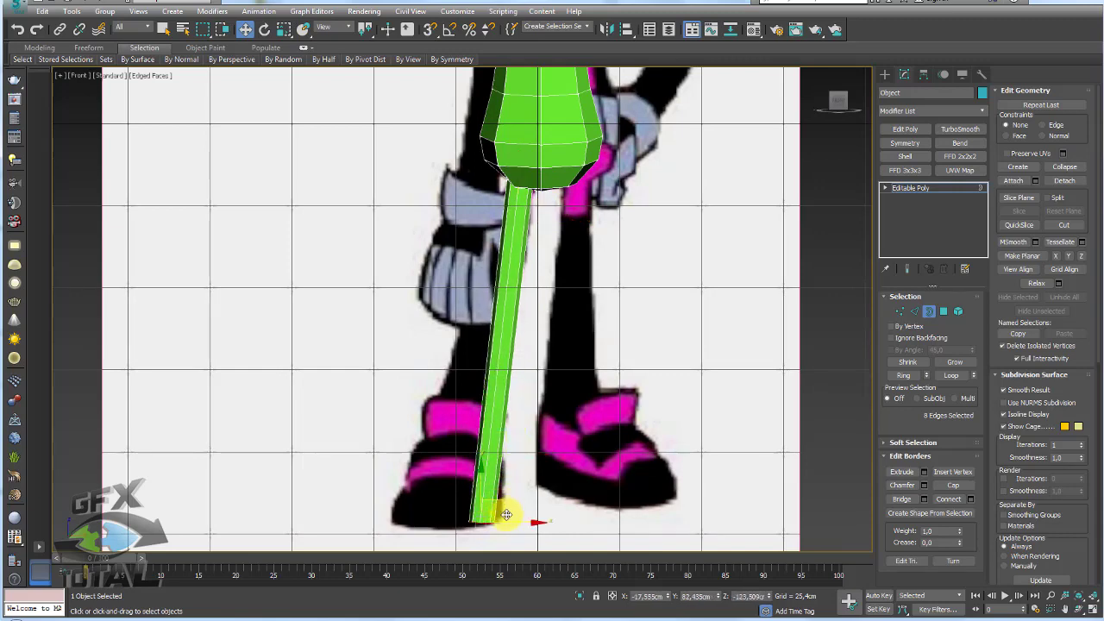
Scale and move the leg-bottom edges wider to follow the drawing, then exit to Editable Poly
{"action": "middle_click_drag", "start_coordinate": [506, 515], "coordinate": [509, 471]}
{"action": "key", "text": "e"}
{"action": "key", "text": "r"}
{"action": "mouse_move", "coordinate": [496, 464]}
{"action": "left_mouse_down"}
{"action": "mouse_move", "coordinate": [518, 374]}
{"action": "mouse_move", "coordinate": [520, 449]}
{"action": "mouse_move", "coordinate": [668, 432]}
{"action": "mouse_move", "coordinate": [467, 448]}
{"action": "mouse_move", "coordinate": [459, 458]}
{"action": "mouse_move", "coordinate": [458, 443]}
{"action": "mouse_move", "coordinate": [468, 463]}
{"action": "mouse_move", "coordinate": [527, 467]}
{"action": "left_mouse_up"}
{"action": "key", "text": "w"}
{"action": "key", "text": "r"}
{"action": "key", "text": "w"}
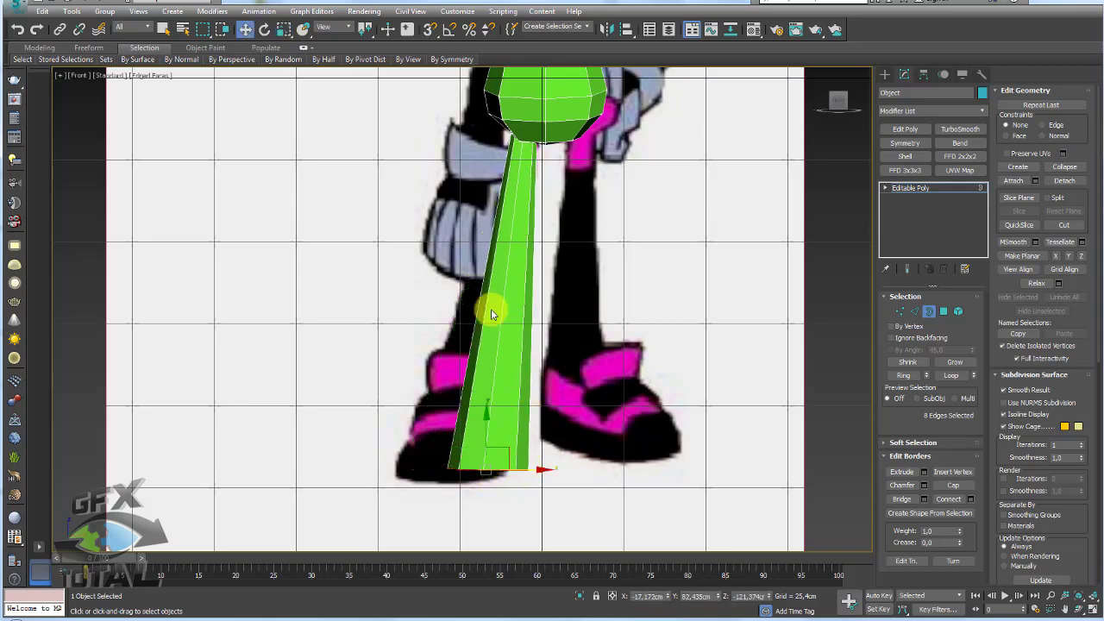
{"action": "middle_click_drag", "start_coordinate": [491, 314], "coordinate": [533, 338]}
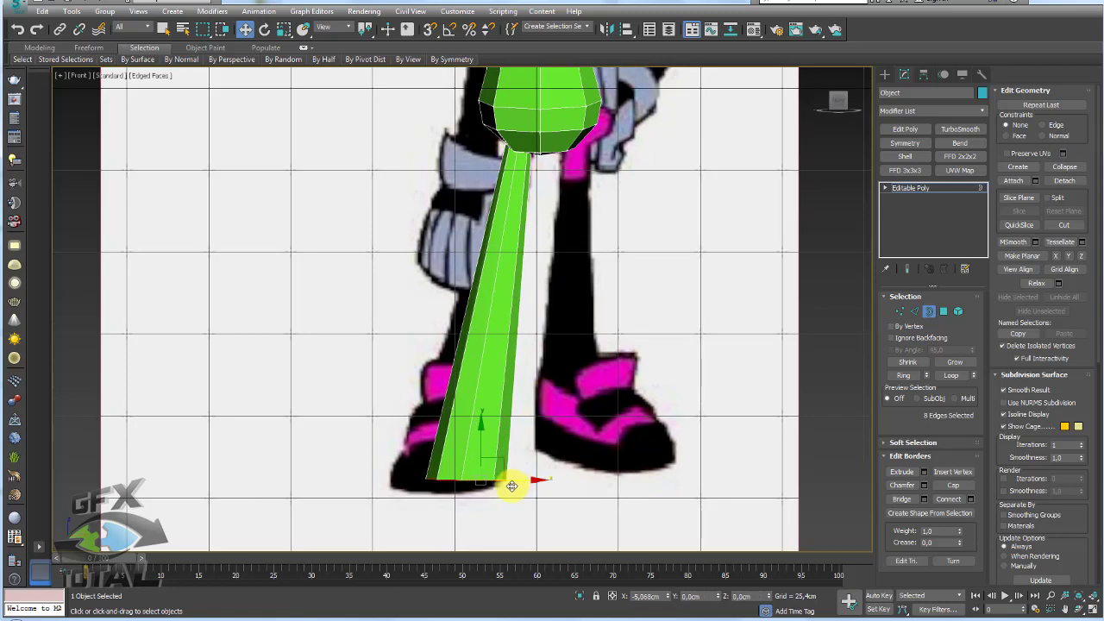
{"action": "left_click", "coordinate": [911, 187]}
{"action": "scroll", "coordinate": [560, 219], "scroll_direction": "down", "scroll_amount": 4}
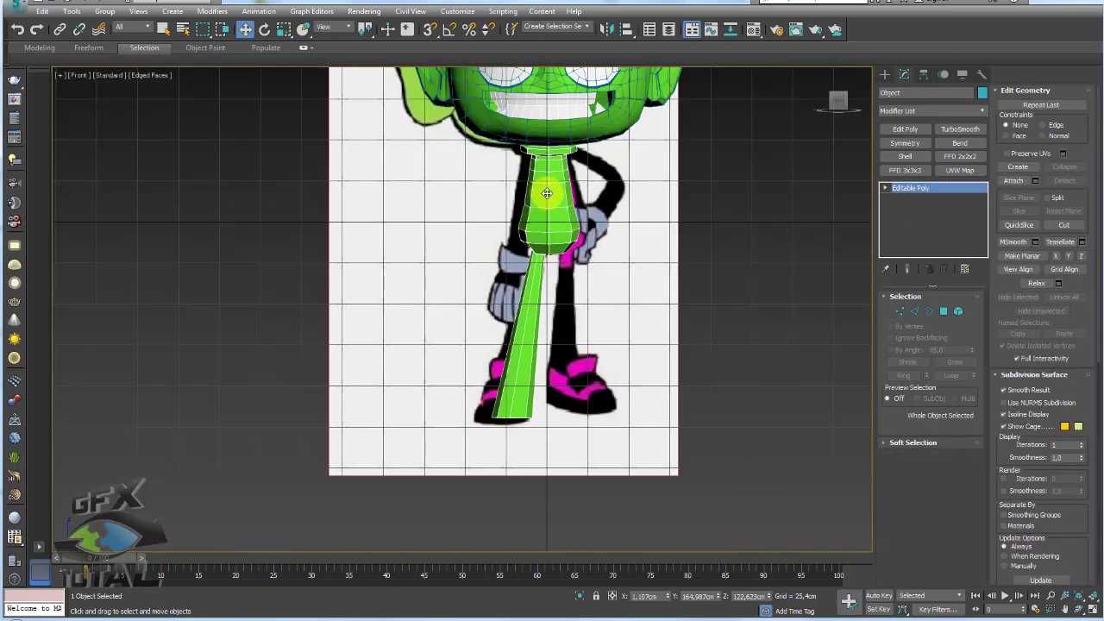
{"action": "key", "text": "p"}
{"action": "middle_click_drag", "start_coordinate": [555, 247], "coordinate": [588, 265], "text": "alt"}
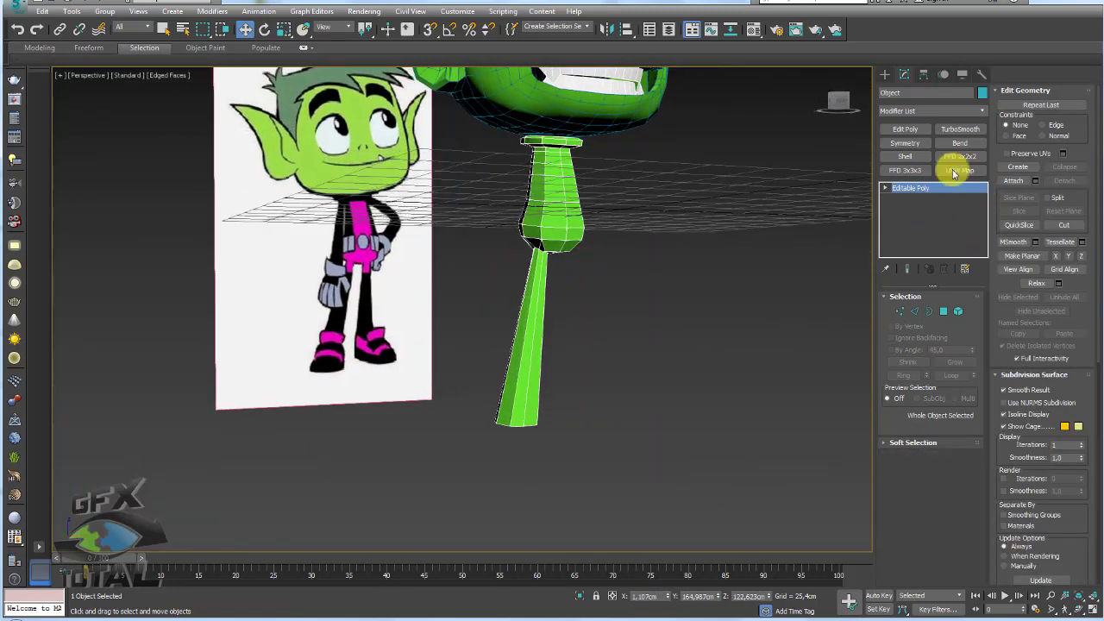
{"action": "left_click", "coordinate": [905, 143]}
{"action": "mouse_move", "coordinate": [742, 259]}
{"action": "middle_mouse_down", "text": "alt"}
{"action": "mouse_move", "coordinate": [663, 311]}
{"action": "mouse_move", "coordinate": [729, 308]}
{"action": "middle_mouse_up", "text": "alt"}
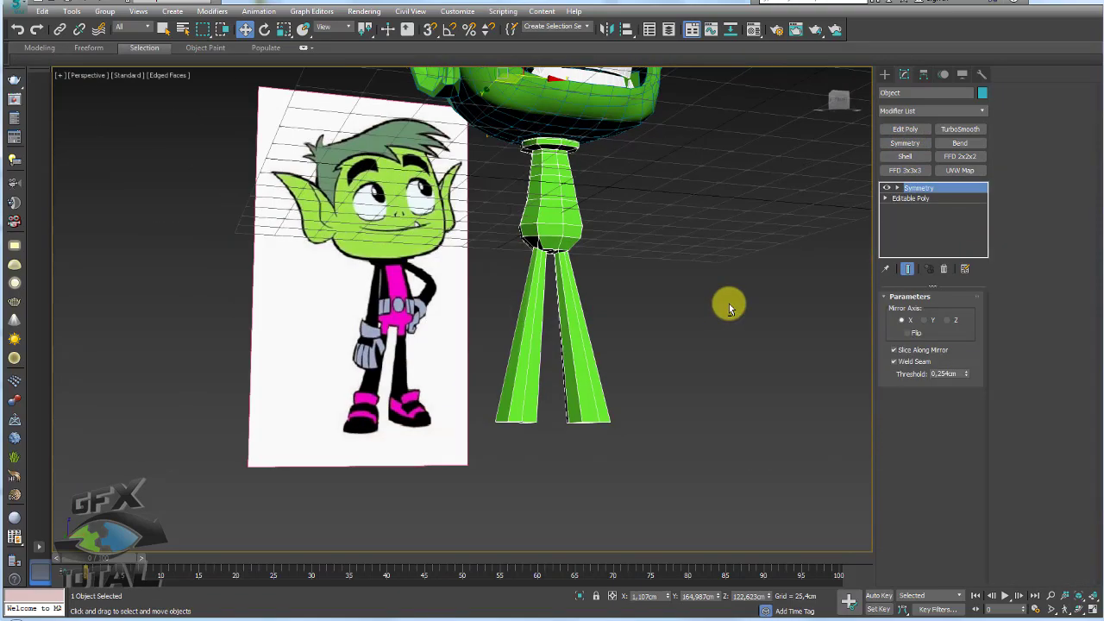
{"action": "left_click", "coordinate": [946, 273]}
{"action": "scroll", "coordinate": [547, 193], "scroll_direction": "up", "scroll_amount": 2}
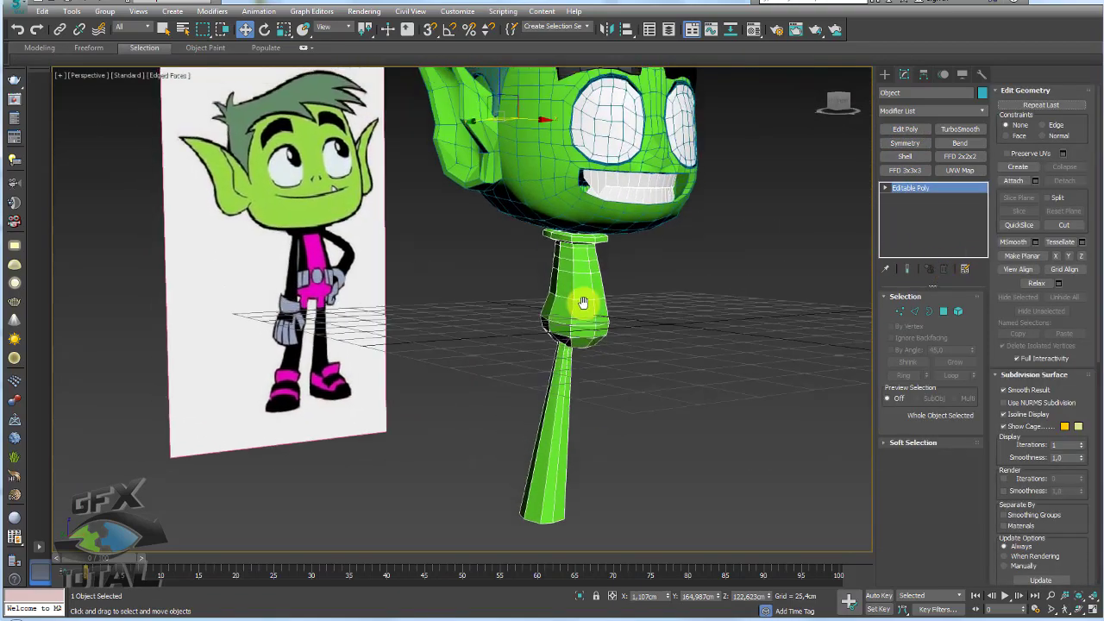
{"action": "scroll", "coordinate": [584, 303], "scroll_direction": "up", "scroll_amount": 2}
{"action": "scroll", "coordinate": [557, 247], "scroll_direction": "up", "scroll_amount": 3}
{"action": "middle_click_drag", "start_coordinate": [603, 251], "coordinate": [868, 313], "text": "alt"}
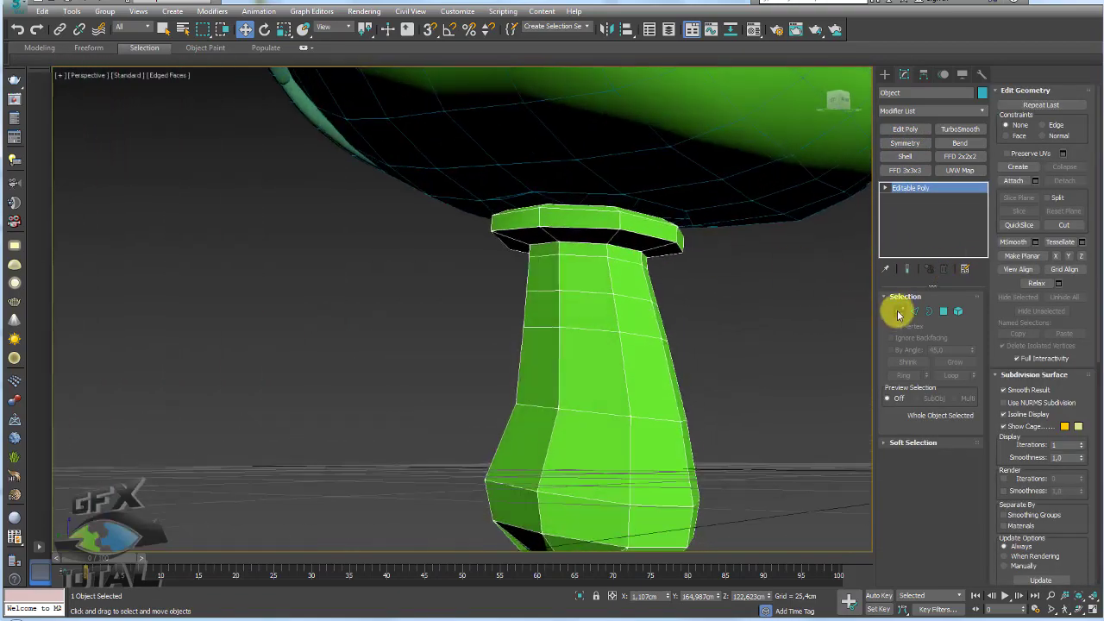
Select the neck-top vertices and connect them with new edges
{"action": "left_click", "coordinate": [900, 310]}
{"action": "scroll", "coordinate": [560, 246], "scroll_direction": "up", "scroll_amount": 4}
{"action": "mouse_move", "coordinate": [560, 238]}
{"action": "middle_mouse_down", "text": "alt"}
{"action": "mouse_move", "coordinate": [584, 222]}
{"action": "mouse_move", "coordinate": [407, 214]}
{"action": "middle_mouse_up", "text": "alt"}
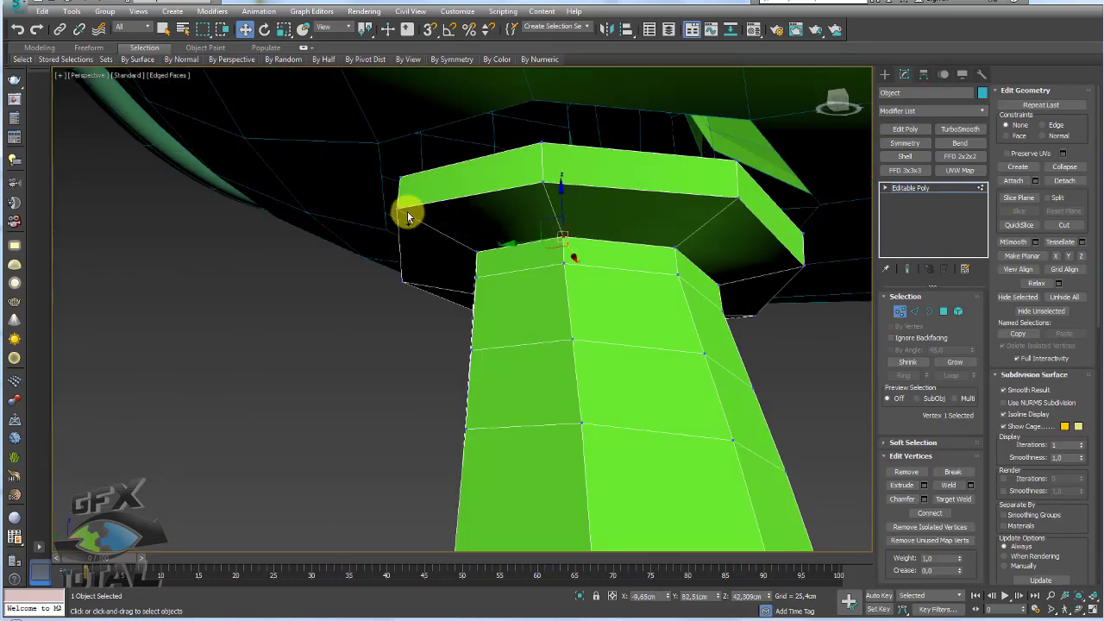
{"action": "left_click", "coordinate": [677, 274], "text": "ctrl"}
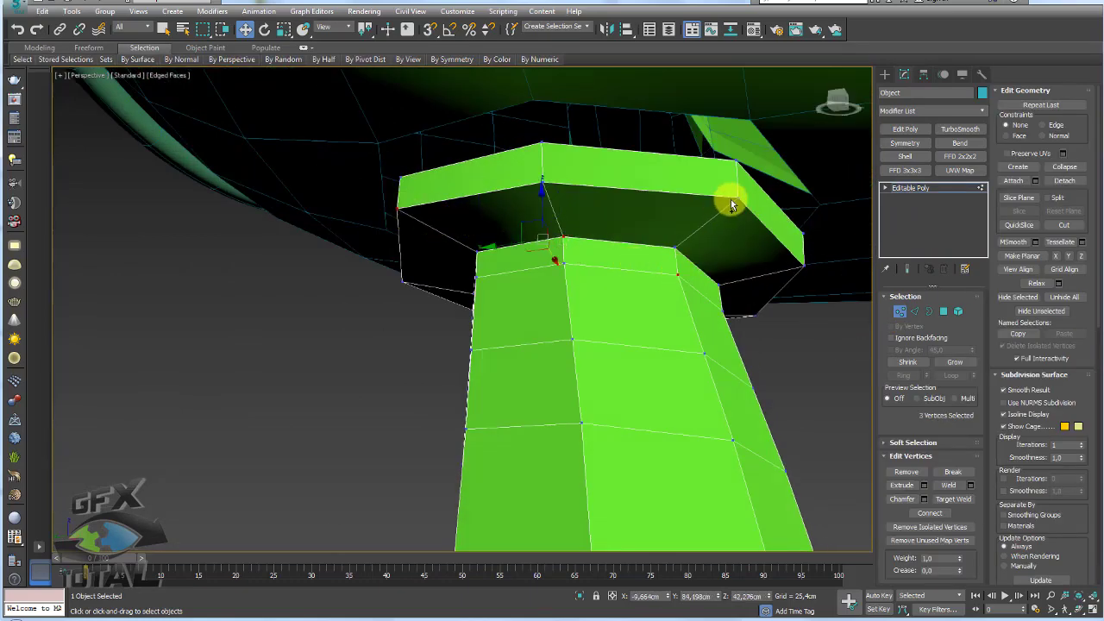
{"action": "left_click", "coordinate": [738, 199], "text": "ctrl"}
{"action": "left_click", "coordinate": [475, 277], "text": "ctrl"}
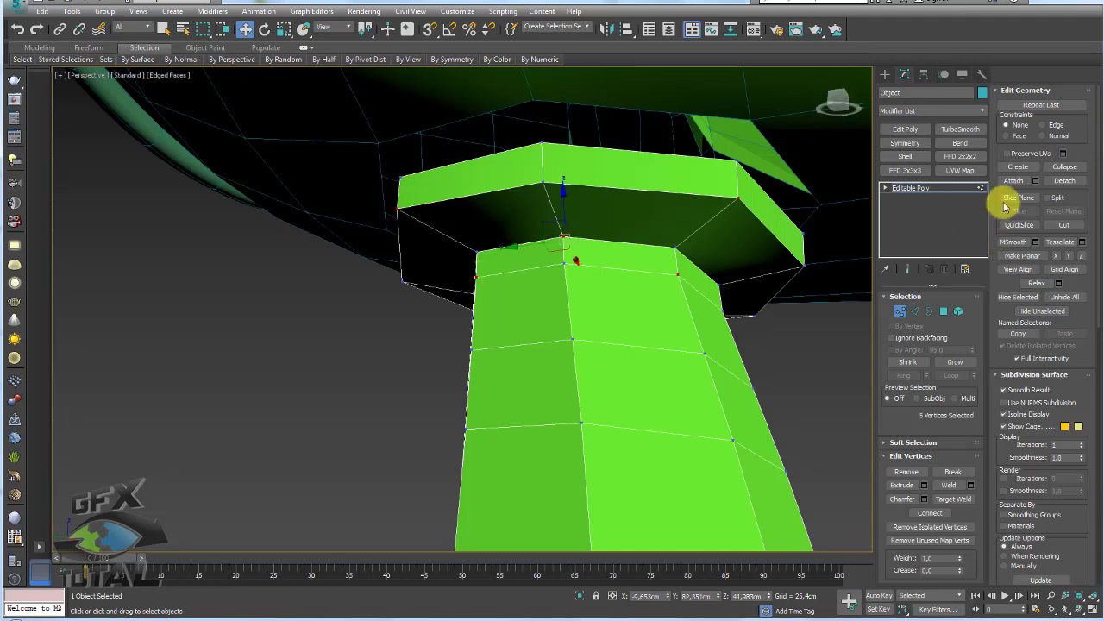
{"action": "left_click", "coordinate": [929, 518]}
{"action": "left_click", "coordinate": [649, 274]}
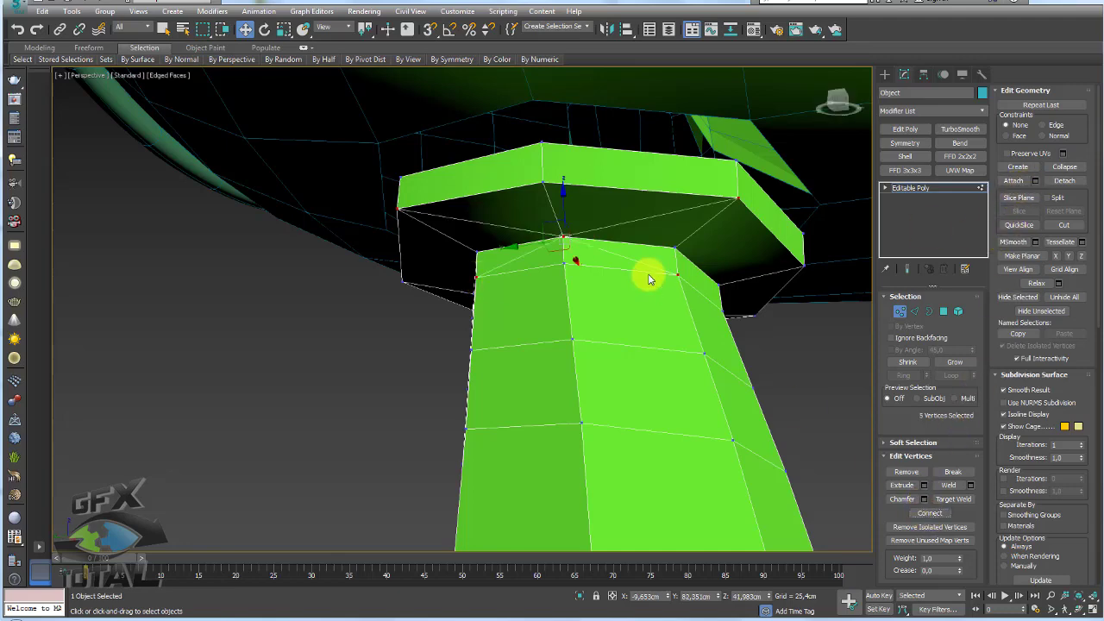
Chamfer the neck-top centre vertex and delete the cap polygon to open an octagonal hole
{"action": "left_click", "coordinate": [565, 234]}
{"action": "mouse_move", "coordinate": [572, 246]}
{"action": "middle_mouse_down", "text": "alt"}
{"action": "mouse_move", "coordinate": [562, 231]}
{"action": "mouse_move", "coordinate": [626, 229]}
{"action": "middle_mouse_up", "text": "alt"}
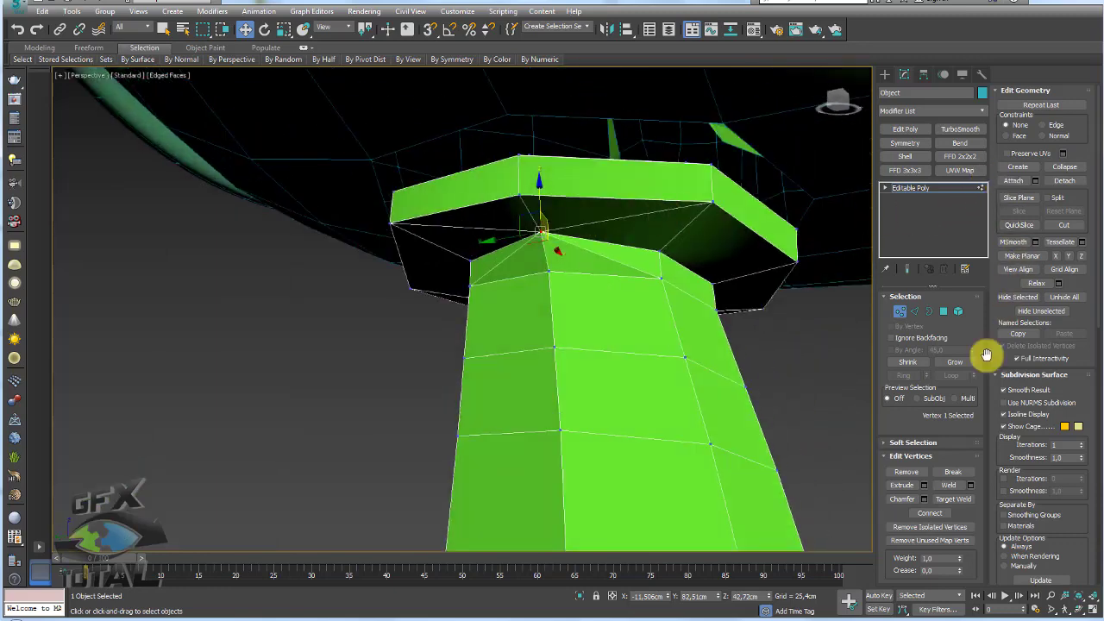
{"action": "left_click", "coordinate": [925, 489]}
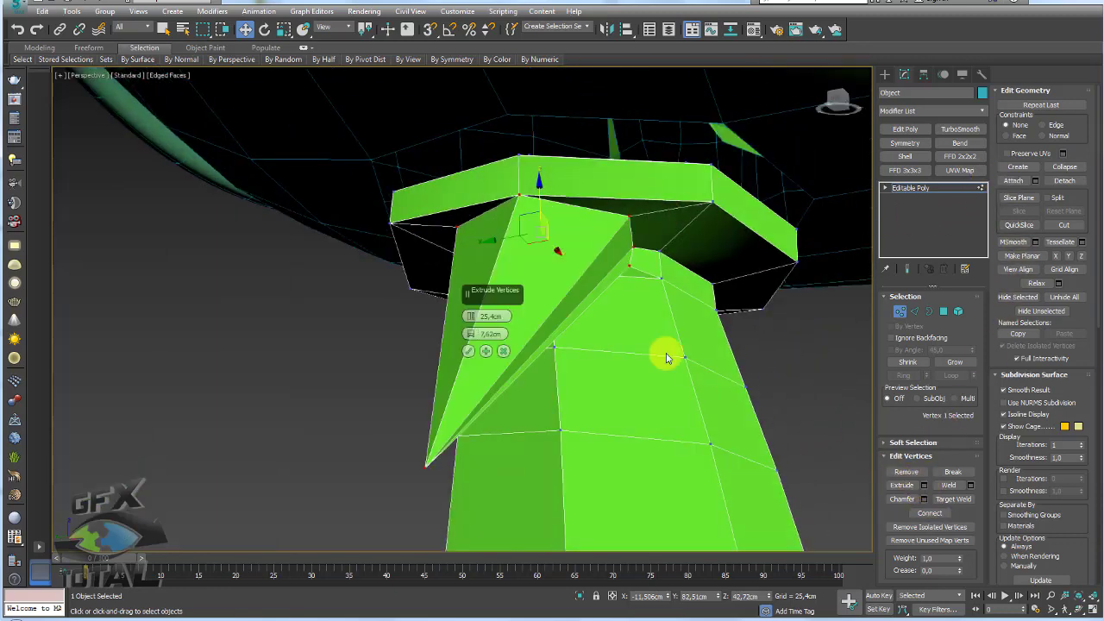
{"action": "left_click", "coordinate": [504, 351]}
{"action": "left_click", "coordinate": [924, 499]}
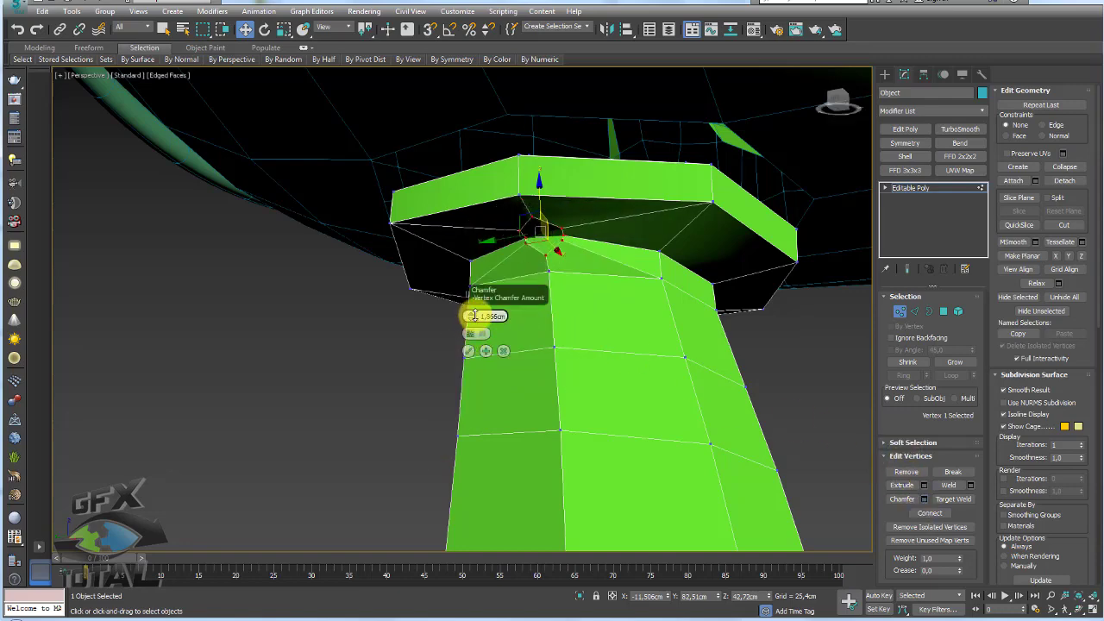
{"action": "left_click", "coordinate": [469, 351]}
{"action": "middle_click_drag", "start_coordinate": [468, 351], "coordinate": [614, 280], "text": "alt"}
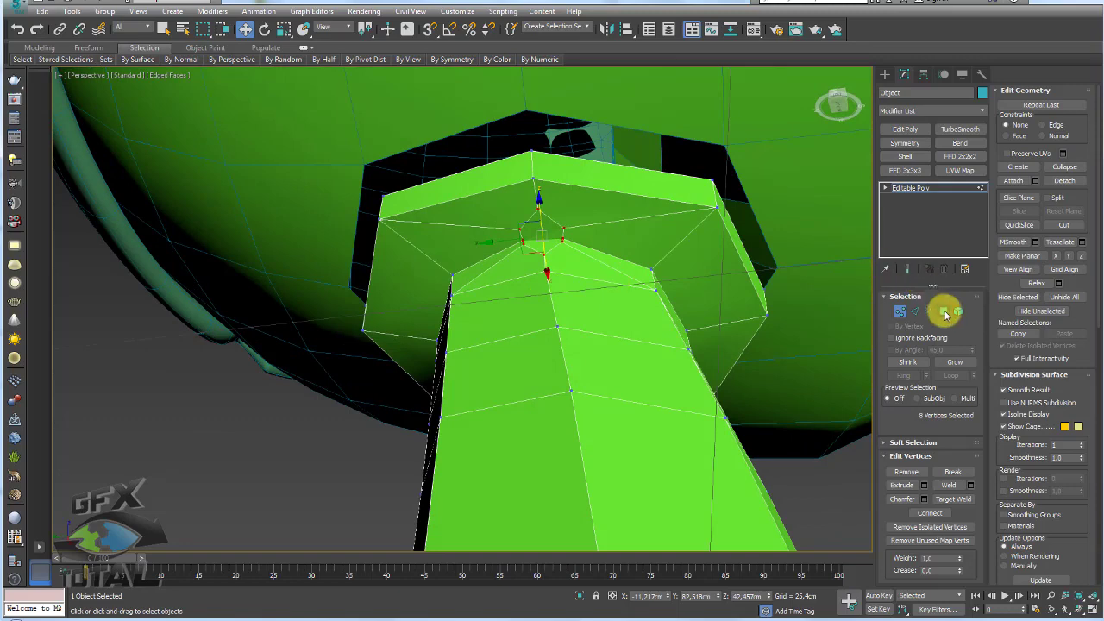
{"action": "left_click", "coordinate": [946, 315]}
{"action": "left_click", "coordinate": [528, 227]}
{"action": "key", "text": "Delete"}
{"action": "scroll", "coordinate": [567, 239], "scroll_direction": "up", "scroll_amount": 3}
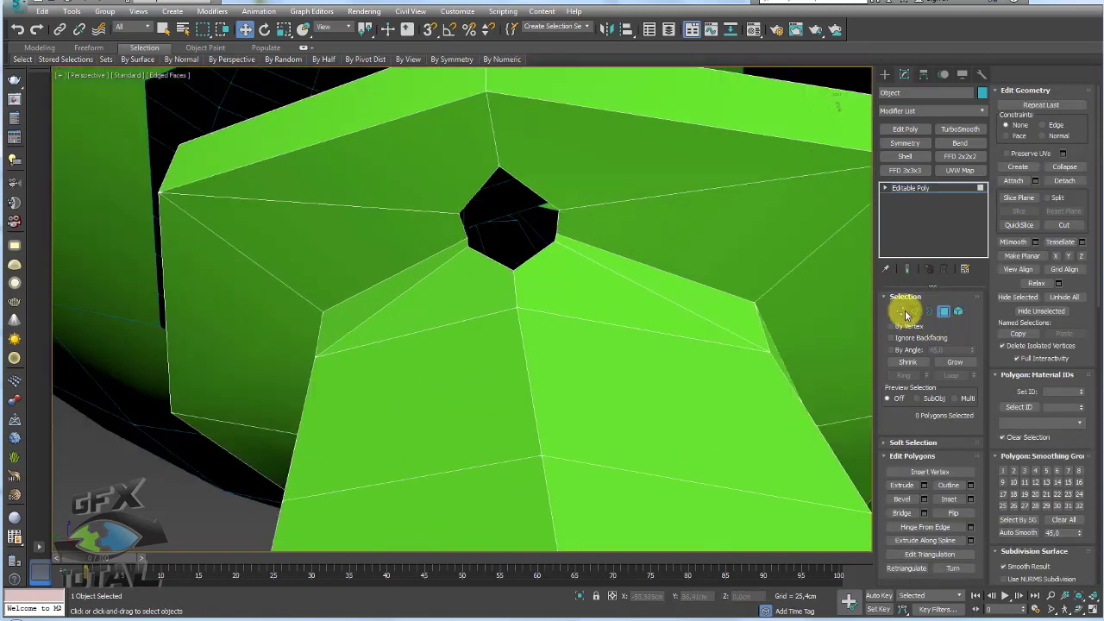
Select several vertices around the neck hole
{"action": "left_click", "coordinate": [902, 311]}
{"action": "left_click", "coordinate": [557, 212]}
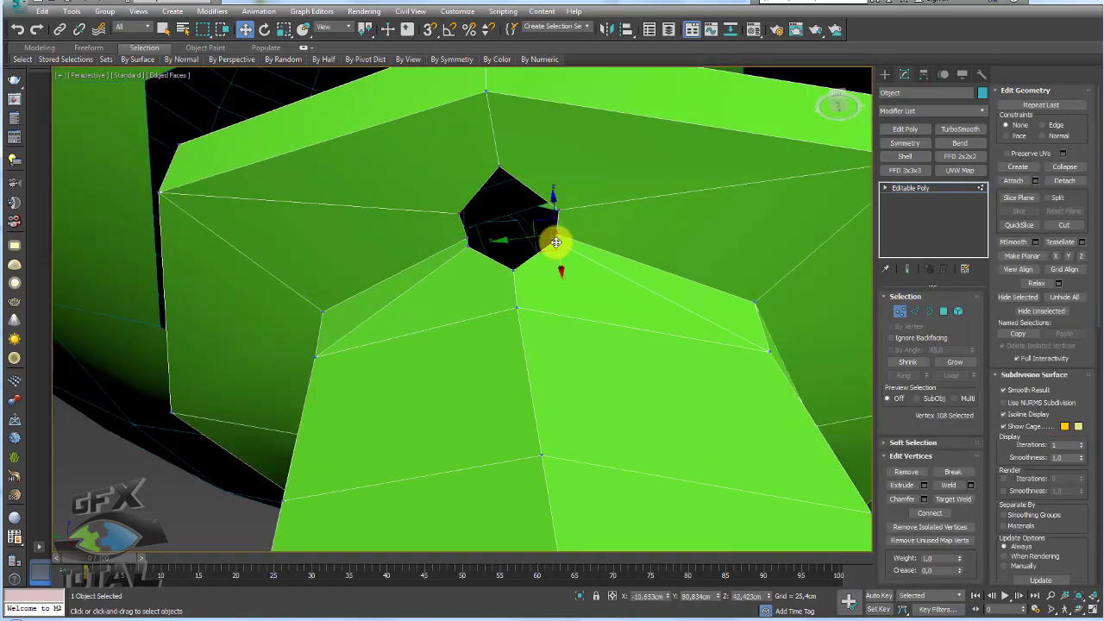
{"action": "left_click", "coordinate": [467, 245], "text": "ctrl"}
{"action": "mouse_move", "coordinate": [529, 254]}
{"action": "middle_mouse_down", "text": "alt"}
{"action": "mouse_move", "coordinate": [507, 285]}
{"action": "mouse_move", "coordinate": [530, 284]}
{"action": "middle_mouse_up", "text": "alt"}
{"action": "left_click", "coordinate": [526, 240], "text": "ctrl"}
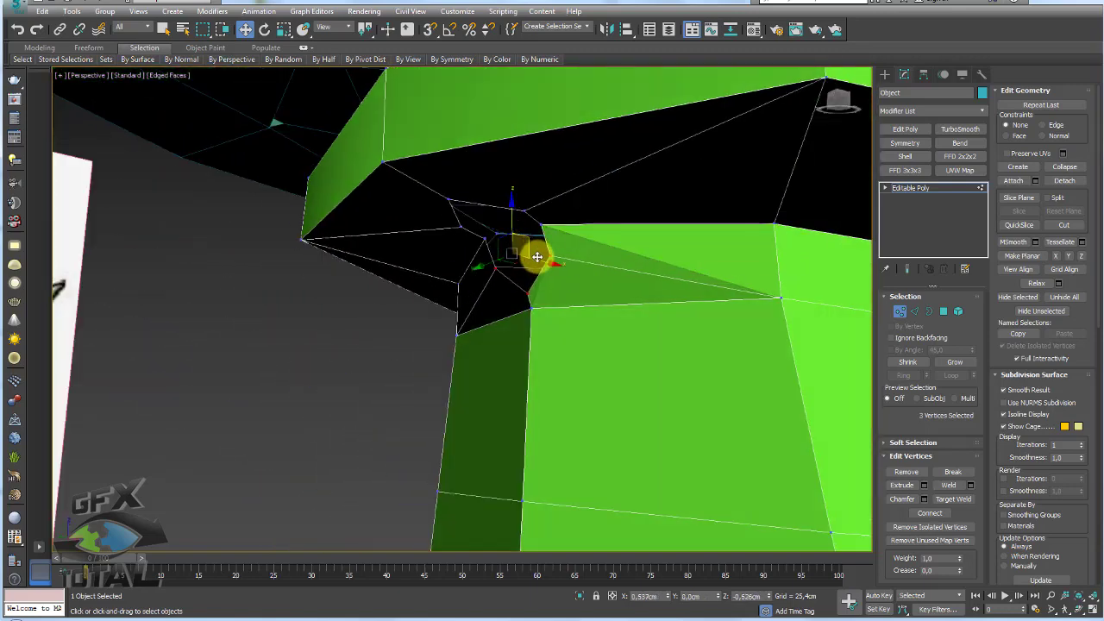
{"action": "left_click", "coordinate": [523, 220]}
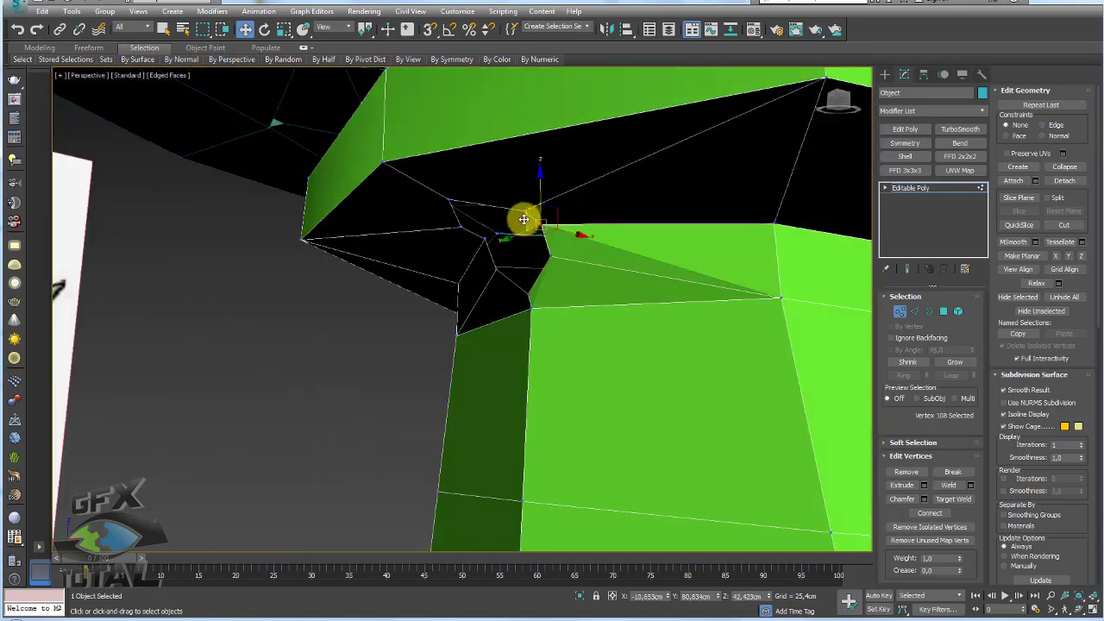
{"action": "left_click", "coordinate": [466, 223], "text": "ctrl"}
{"action": "left_click", "coordinate": [516, 205], "text": "ctrl"}
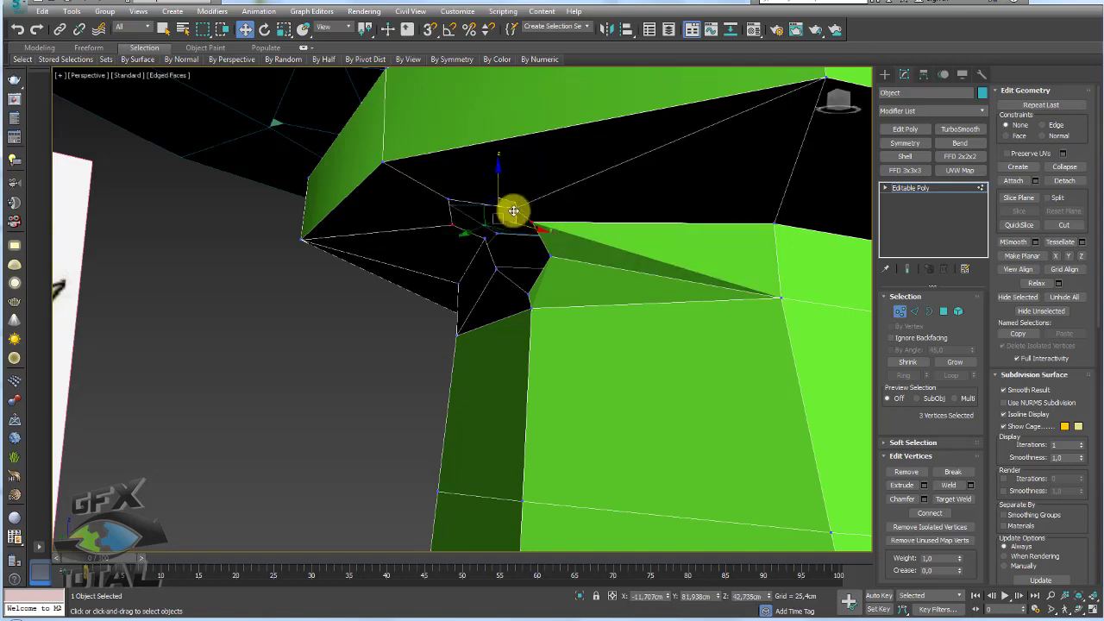
{"action": "middle_click_drag", "start_coordinate": [540, 222], "coordinate": [517, 229], "text": "alt"}
{"action": "left_click", "coordinate": [516, 223], "text": "ctrl"}
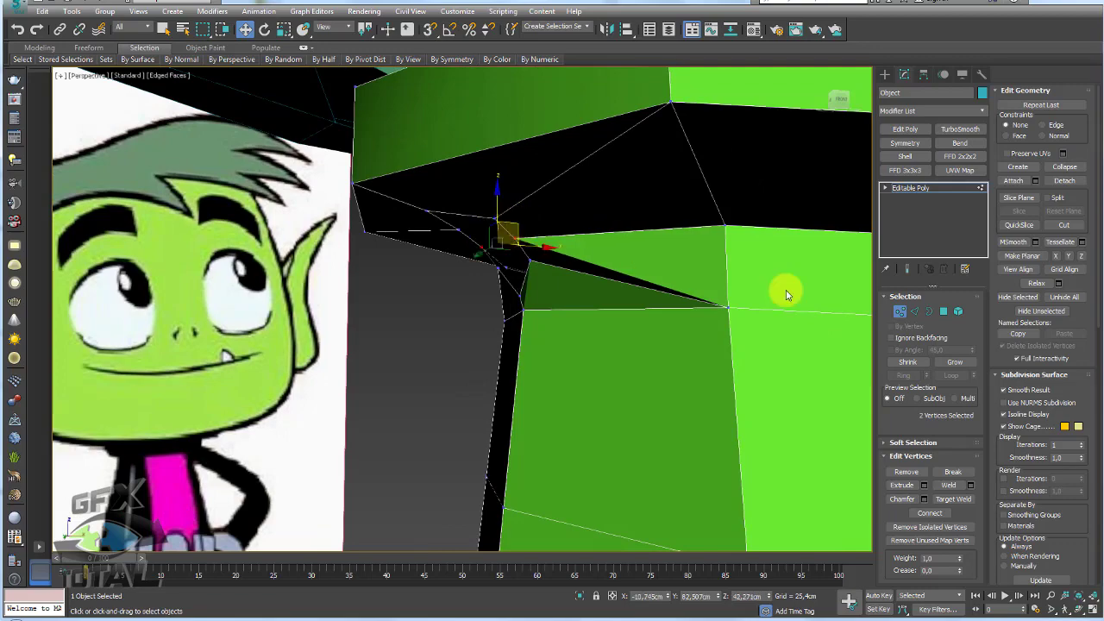
Select the hole's border and scale its rim vertices outward to widen the opening
{"action": "left_click", "coordinate": [929, 311]}
{"action": "left_click", "coordinate": [518, 244]}
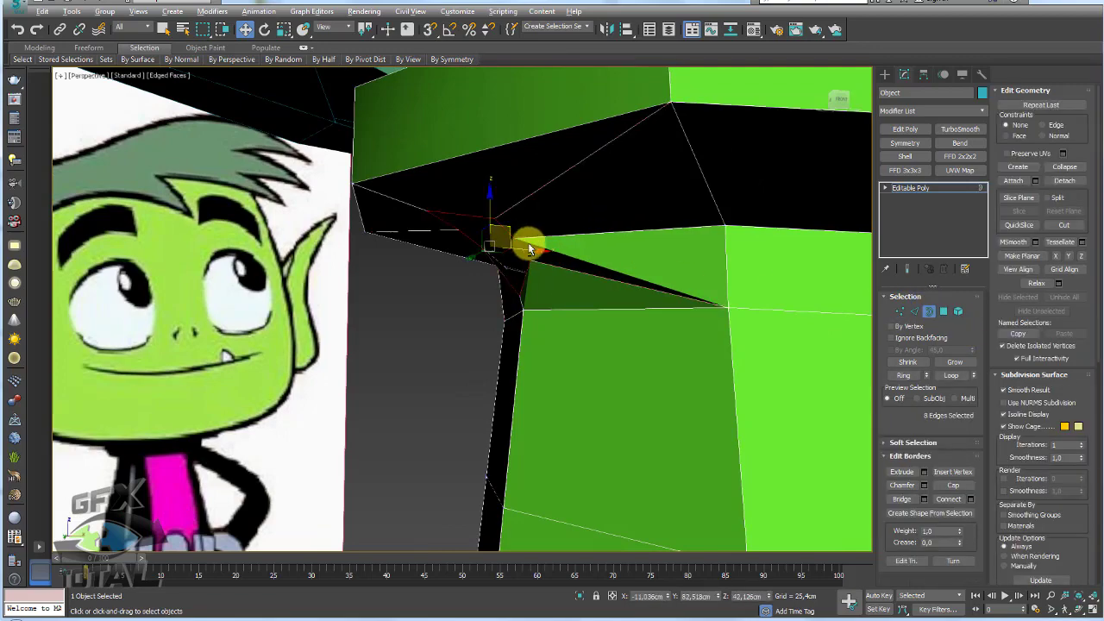
{"action": "key", "text": "z"}
{"action": "left_click", "coordinate": [906, 317]}
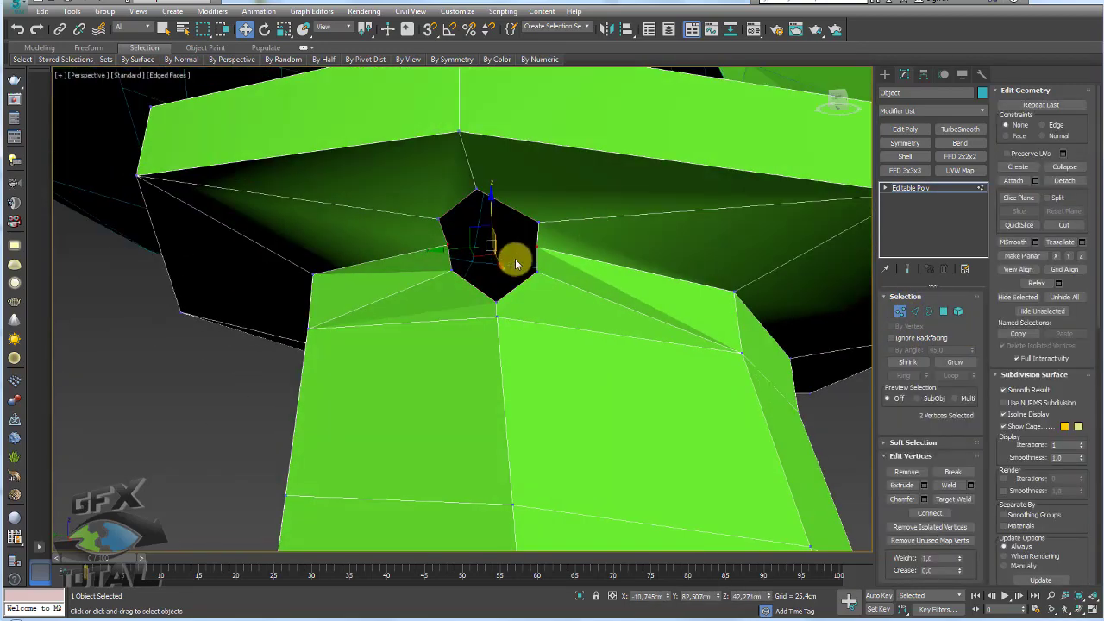
{"action": "key", "text": "e"}
{"action": "key", "text": "r"}
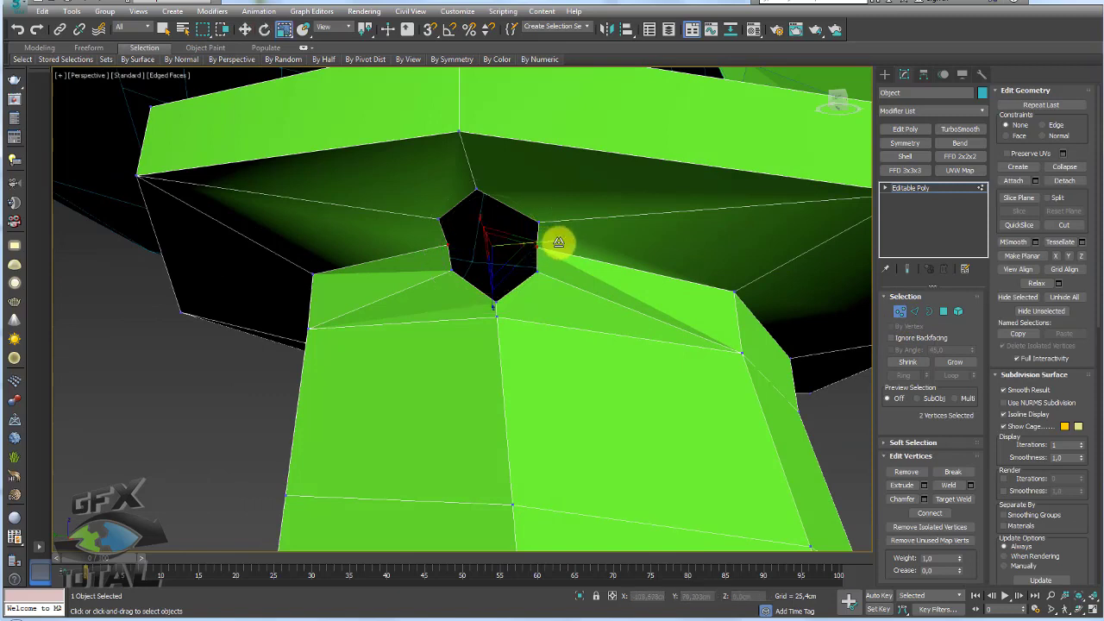
{"action": "mouse_move", "coordinate": [559, 242]}
{"action": "left_mouse_down"}
{"action": "mouse_move", "coordinate": [574, 239]}
{"action": "mouse_move", "coordinate": [544, 273]}
{"action": "left_mouse_up"}
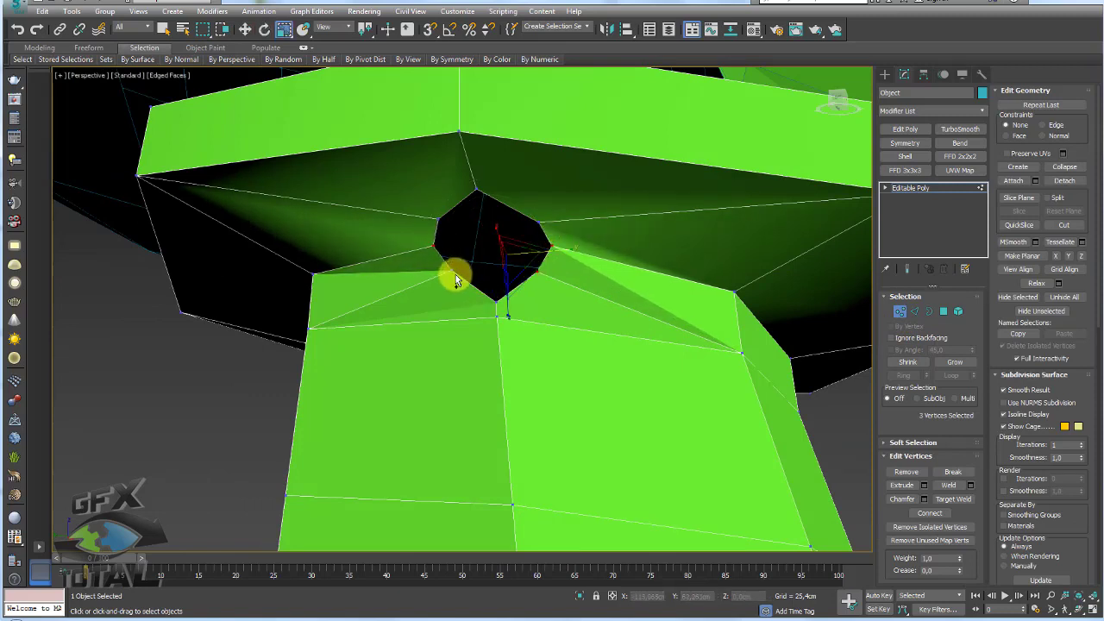
{"action": "left_click", "coordinate": [451, 273], "text": "ctrl"}
{"action": "left_click", "coordinate": [557, 246], "text": "ctrl"}
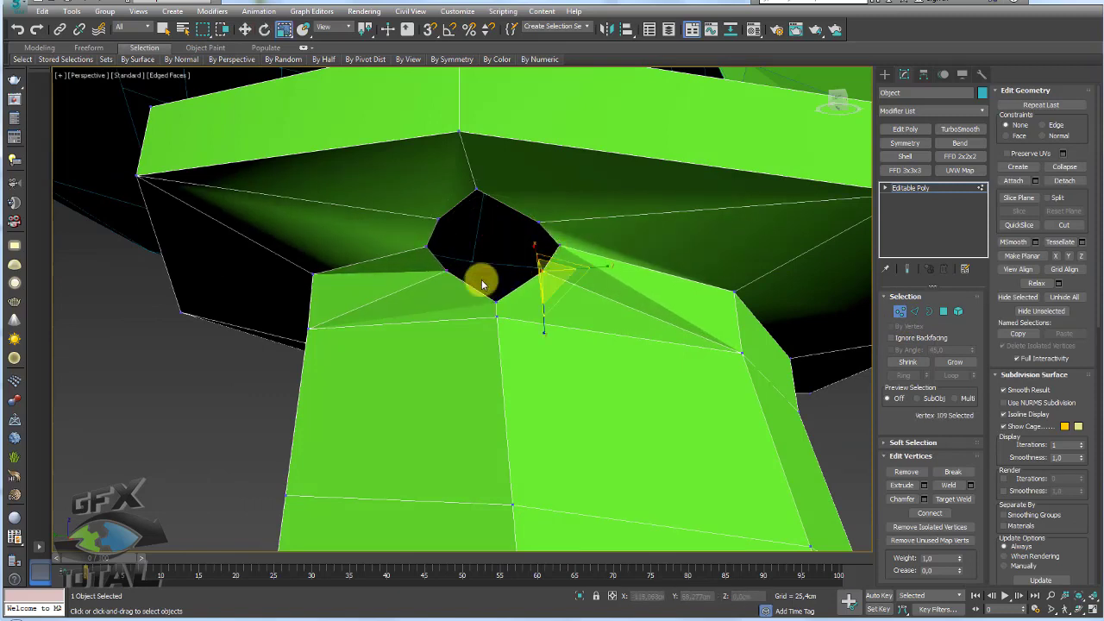
{"action": "key", "text": "w"}
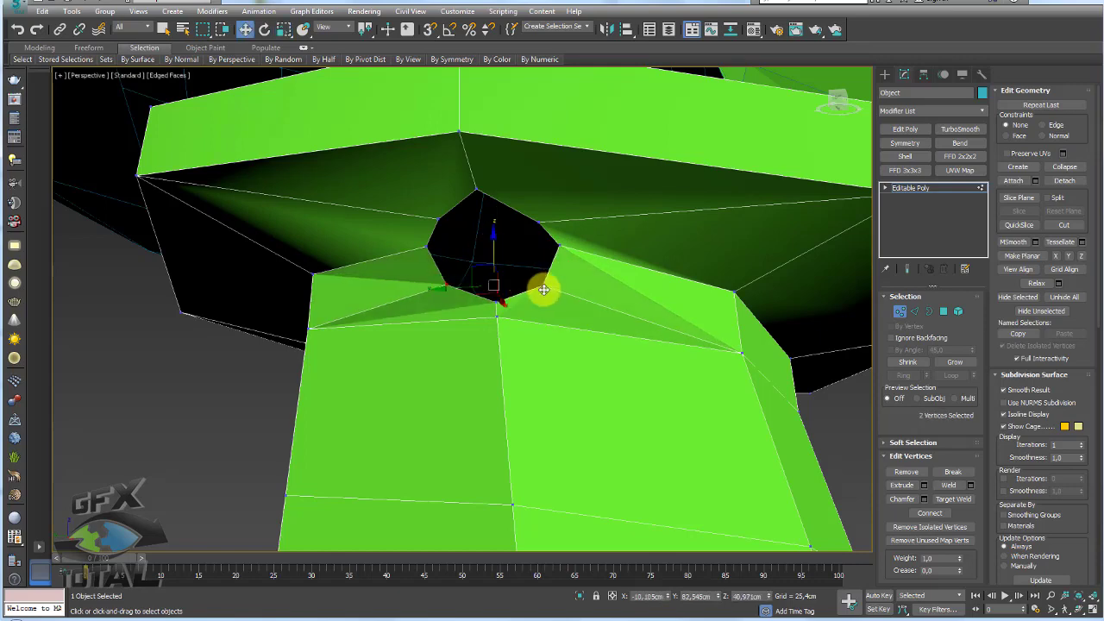
Nudge rim vertices slightly along X to round the opening, then reselect the neck border
{"action": "middle_click_drag", "start_coordinate": [538, 288], "coordinate": [474, 308], "text": "alt"}
{"action": "left_click_drag", "start_coordinate": [530, 288], "coordinate": [538, 294]}
{"action": "mouse_move", "coordinate": [538, 295]}
{"action": "middle_mouse_down", "text": "alt"}
{"action": "mouse_move", "coordinate": [578, 271]}
{"action": "mouse_move", "coordinate": [466, 192]}
{"action": "middle_mouse_up", "text": "alt"}
{"action": "left_click", "coordinate": [434, 223]}
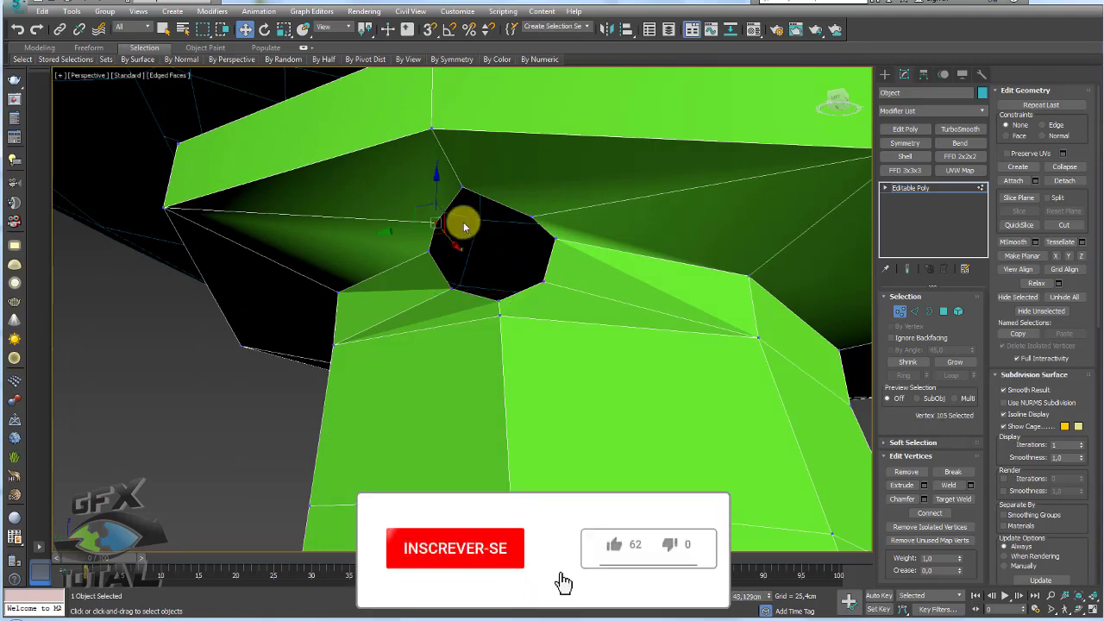
{"action": "left_click", "coordinate": [528, 219], "text": "ctrl"}
{"action": "middle_click_drag", "start_coordinate": [518, 230], "coordinate": [500, 256], "text": "alt"}
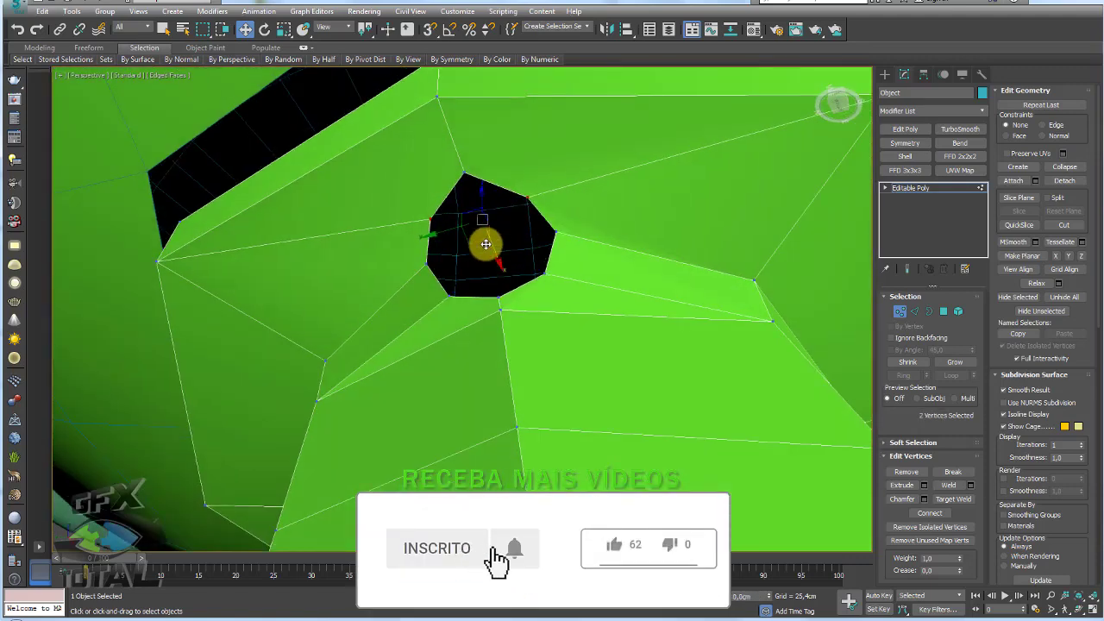
{"action": "left_click", "coordinate": [930, 310]}
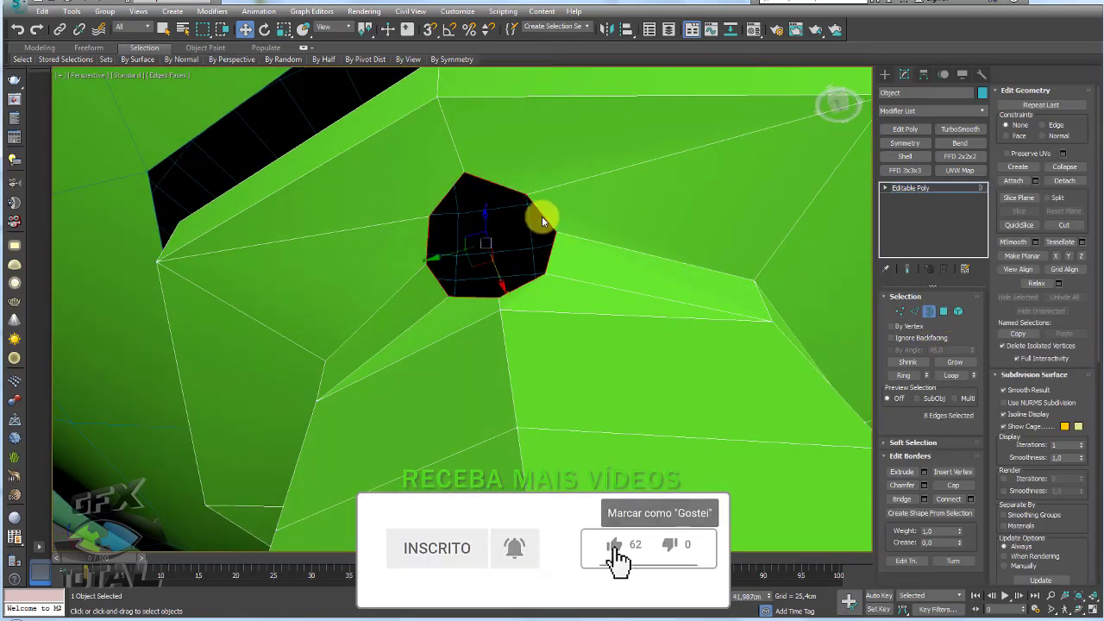
{"action": "left_click", "coordinate": [556, 228]}
In Front view, pull a new strip from the neck border down-left and widen its end
{"action": "mouse_move", "coordinate": [564, 246]}
{"action": "middle_mouse_down", "text": "alt"}
{"action": "mouse_move", "coordinate": [599, 290]}
{"action": "mouse_move", "coordinate": [587, 328]}
{"action": "middle_mouse_up", "text": "alt"}
{"action": "key", "text": "f"}
{"action": "scroll", "coordinate": [544, 306], "scroll_direction": "up", "scroll_amount": 2}
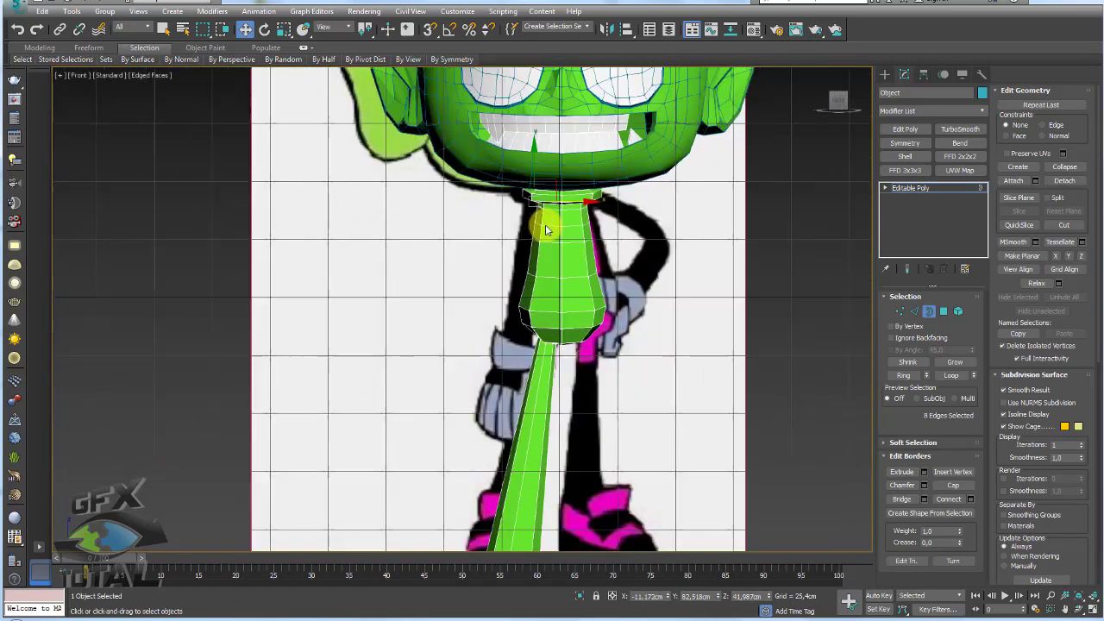
{"action": "mouse_move", "coordinate": [545, 181]}
{"action": "left_mouse_down", "text": "shift"}
{"action": "mouse_move", "coordinate": [513, 302]}
{"action": "mouse_move", "coordinate": [490, 217]}
{"action": "mouse_move", "coordinate": [517, 318]}
{"action": "left_mouse_up", "text": "shift"}
{"action": "key", "text": "e"}
{"action": "key", "text": "r"}
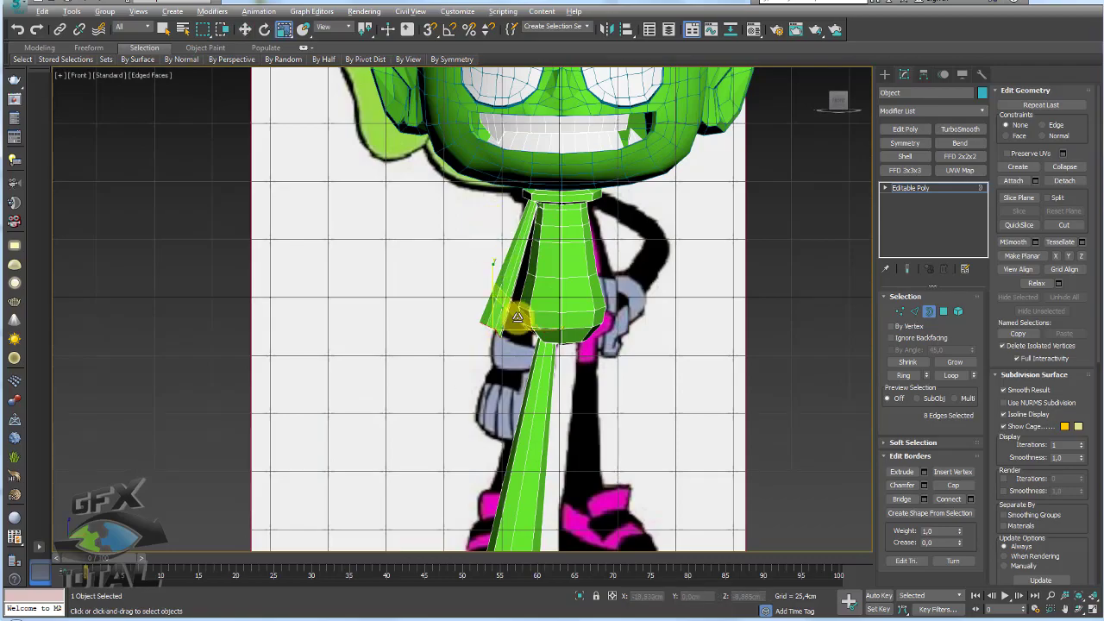
{"action": "mouse_move", "coordinate": [517, 317]}
{"action": "middle_mouse_down", "text": "alt"}
{"action": "mouse_move", "coordinate": [613, 323]}
{"action": "mouse_move", "coordinate": [648, 308]}
{"action": "mouse_move", "coordinate": [599, 277]}
{"action": "mouse_move", "coordinate": [644, 273]}
{"action": "mouse_move", "coordinate": [517, 320]}
{"action": "mouse_move", "coordinate": [524, 327]}
{"action": "middle_mouse_up", "text": "alt"}
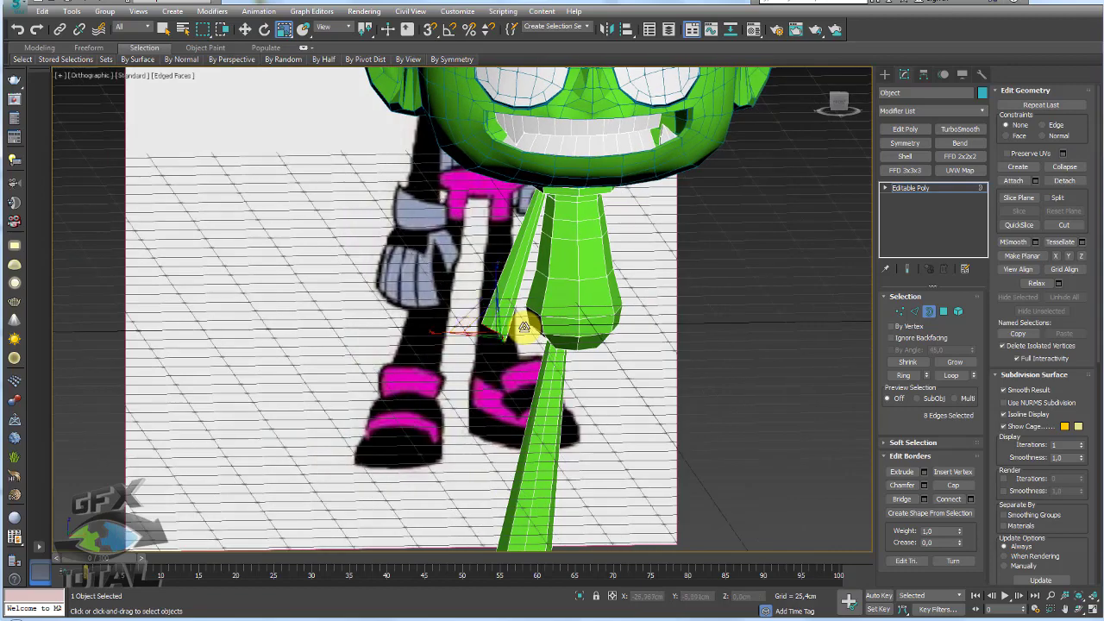
Rotate the strip's end edges about 90° and move them down toward the hand
{"action": "key", "text": "f"}
{"action": "scroll", "coordinate": [486, 246], "scroll_direction": "up", "scroll_amount": 1}
{"action": "scroll", "coordinate": [488, 247], "scroll_direction": "up", "scroll_amount": 4}
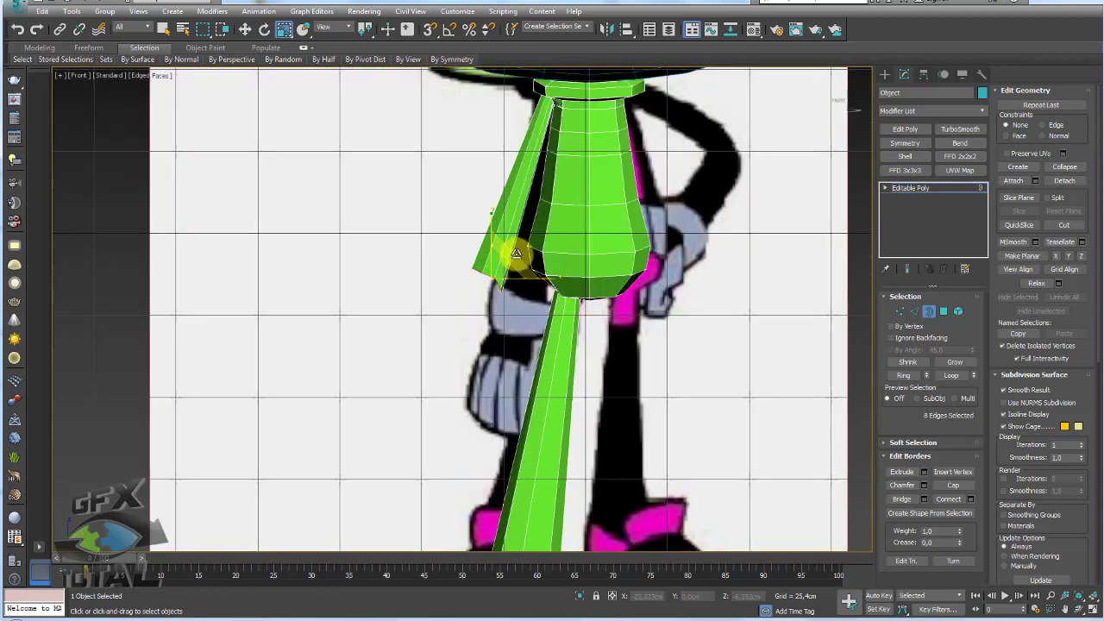
{"action": "key", "text": "e"}
{"action": "mouse_move", "coordinate": [510, 257]}
{"action": "left_mouse_down"}
{"action": "mouse_move", "coordinate": [480, 284]}
{"action": "mouse_move", "coordinate": [505, 313]}
{"action": "mouse_move", "coordinate": [537, 301]}
{"action": "mouse_move", "coordinate": [483, 328]}
{"action": "mouse_move", "coordinate": [489, 340]}
{"action": "left_mouse_up"}
{"action": "scroll", "coordinate": [507, 328], "scroll_direction": "up", "scroll_amount": 3}
{"action": "key", "text": "w"}
{"action": "scroll", "coordinate": [544, 346], "scroll_direction": "down", "scroll_amount": 2}
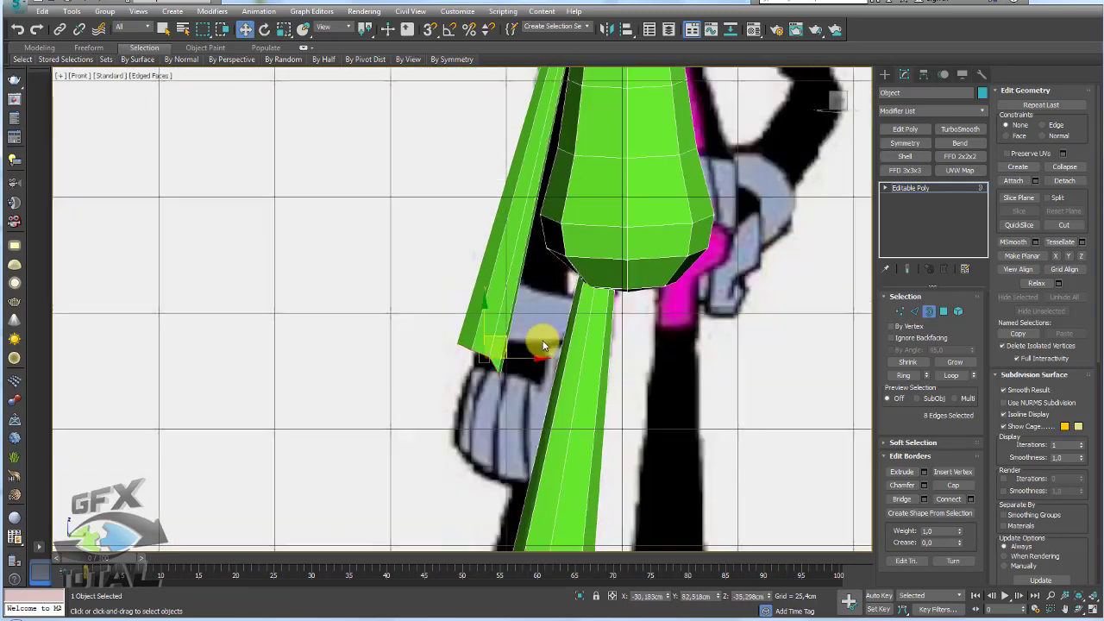
{"action": "scroll", "coordinate": [543, 346], "scroll_direction": "down", "scroll_amount": 2}
Slice the arm strip's polygons with a tilted plane positioned at hip level
{"action": "left_click", "coordinate": [944, 312]}
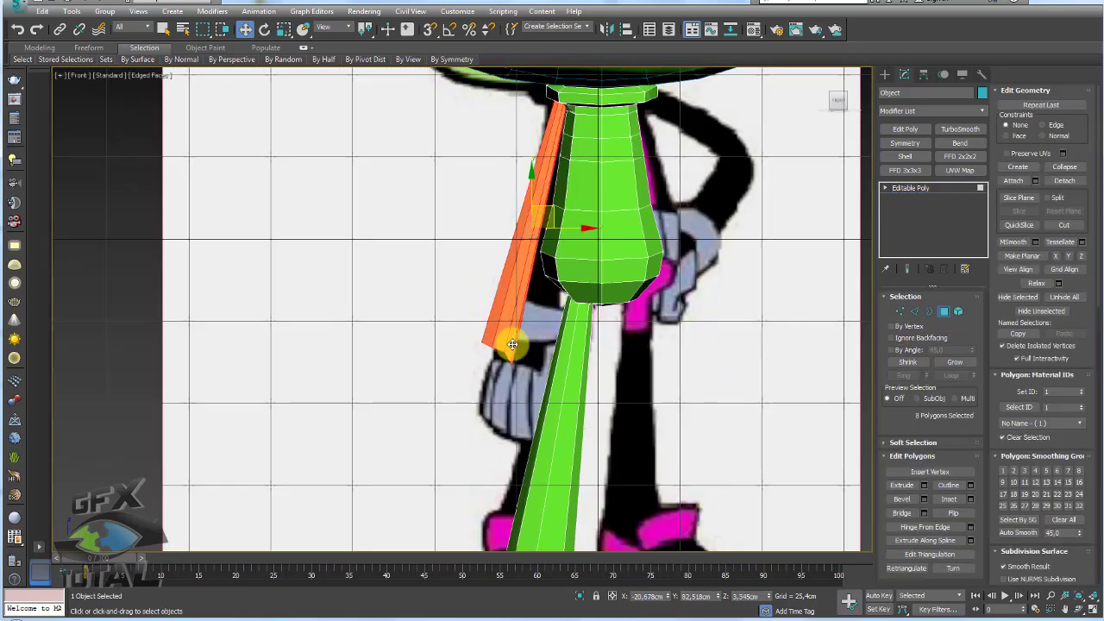
{"action": "left_click", "coordinate": [1067, 307]}
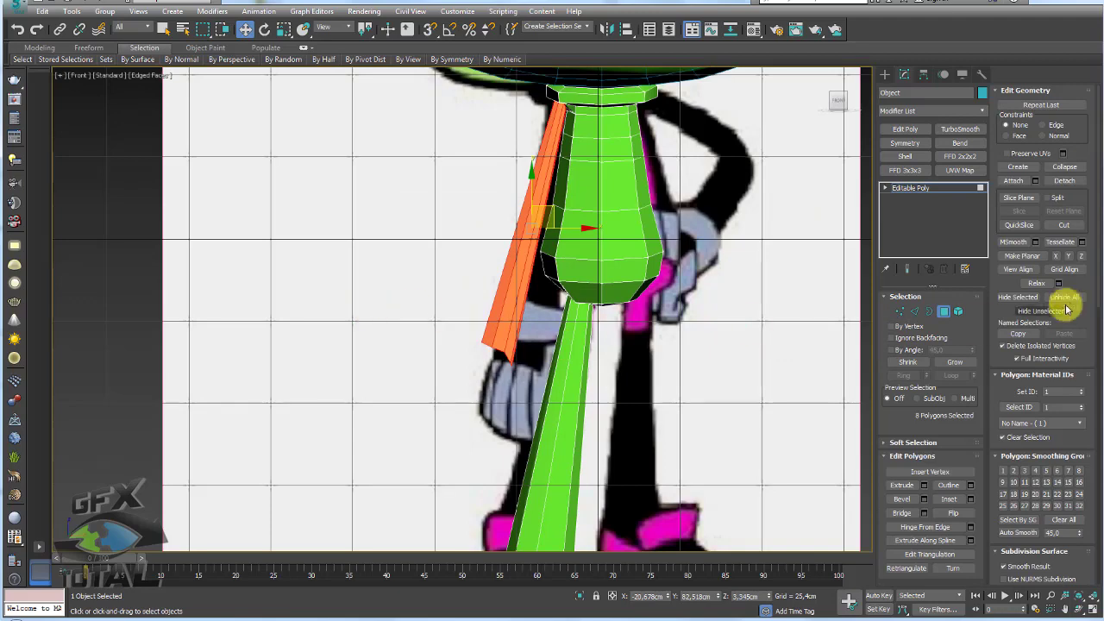
{"action": "left_click", "coordinate": [1019, 198]}
{"action": "scroll", "coordinate": [498, 285], "scroll_direction": "down", "scroll_amount": 1}
{"action": "scroll", "coordinate": [562, 316], "scroll_direction": "down", "scroll_amount": 1}
{"action": "scroll", "coordinate": [592, 326], "scroll_direction": "down", "scroll_amount": 1}
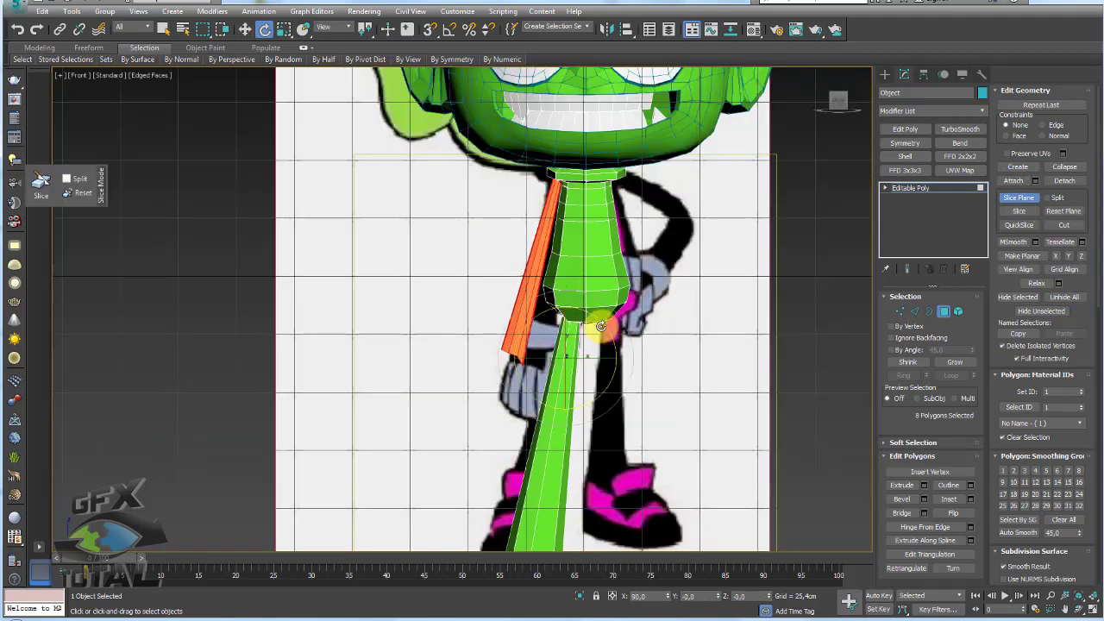
{"action": "left_click_drag", "start_coordinate": [564, 350], "coordinate": [560, 441]}
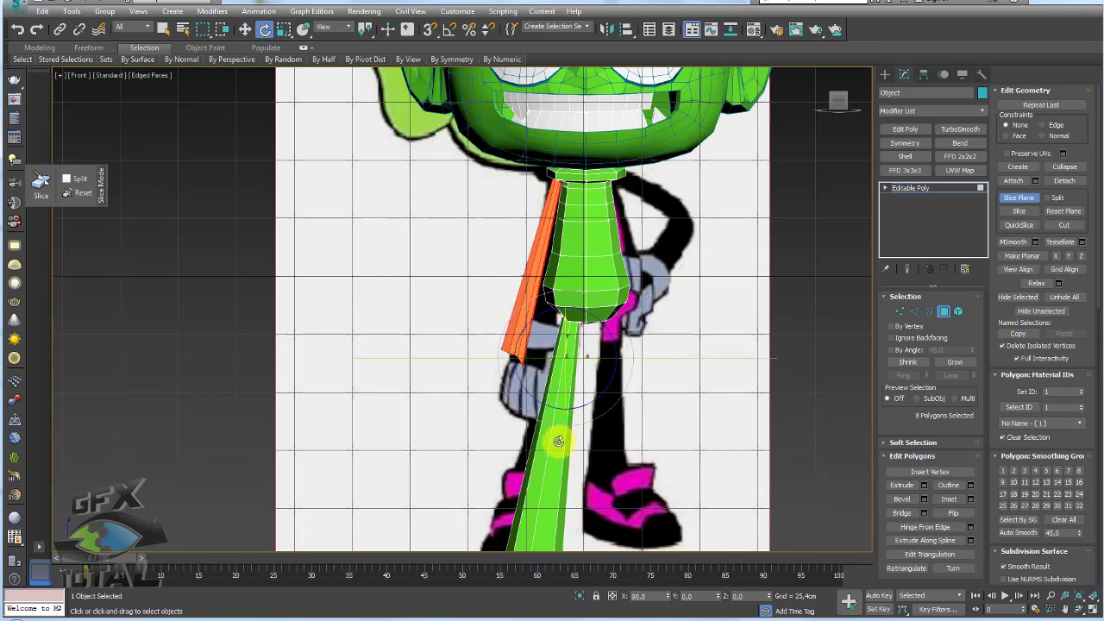
{"action": "mouse_move", "coordinate": [577, 405]}
{"action": "left_mouse_down"}
{"action": "mouse_move", "coordinate": [571, 350]}
{"action": "mouse_move", "coordinate": [495, 325]}
{"action": "left_mouse_up"}
{"action": "key", "text": "w"}
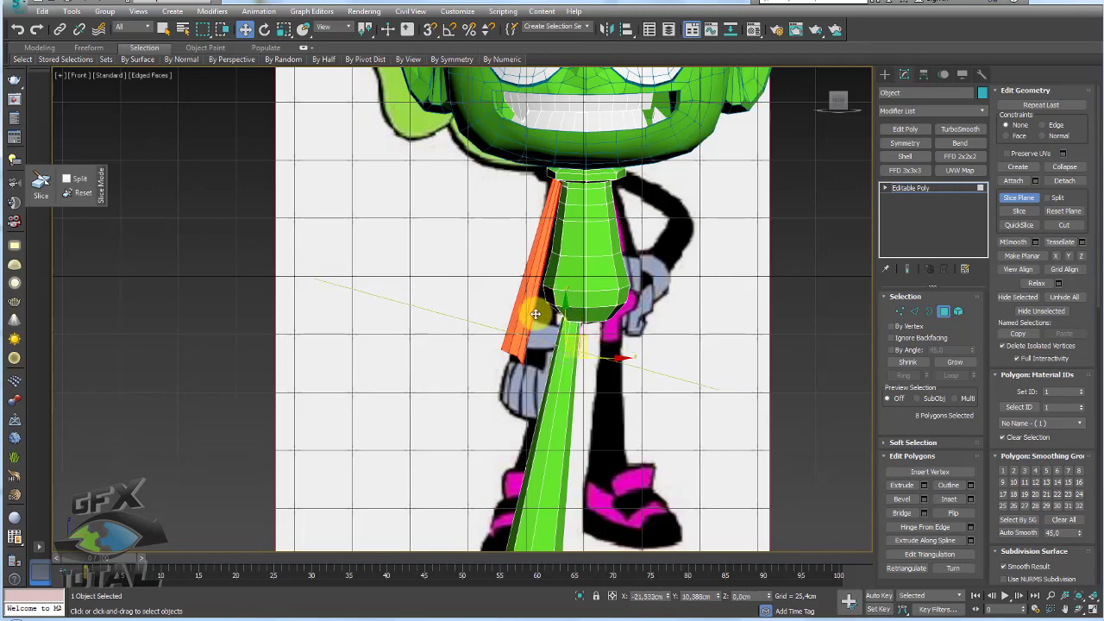
{"action": "left_click_drag", "start_coordinate": [532, 312], "coordinate": [572, 316]}
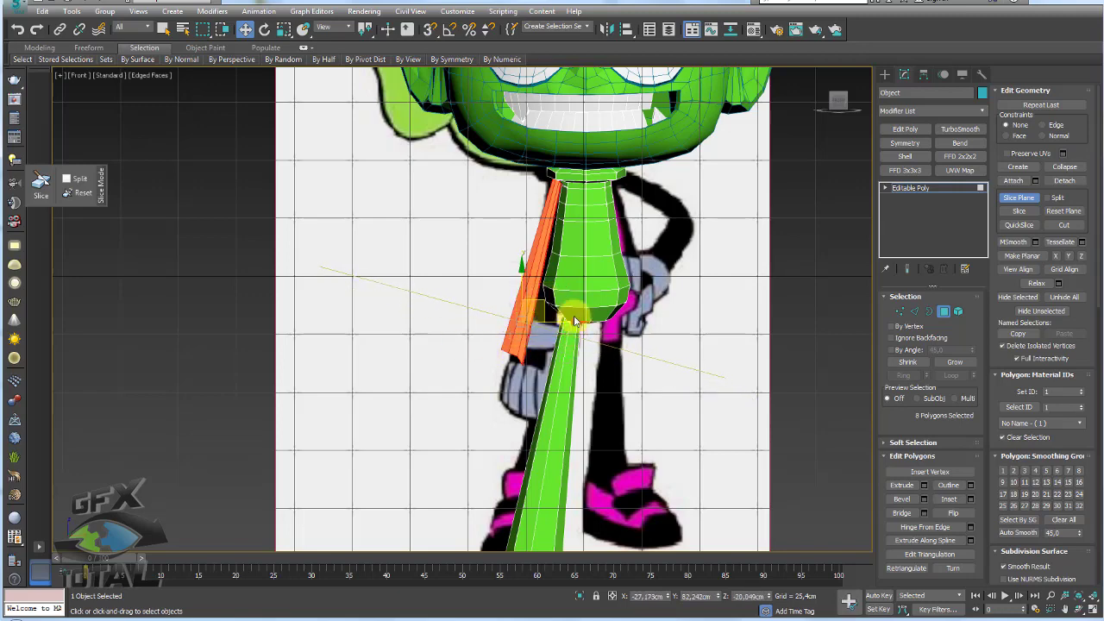
{"action": "left_click", "coordinate": [1021, 214]}
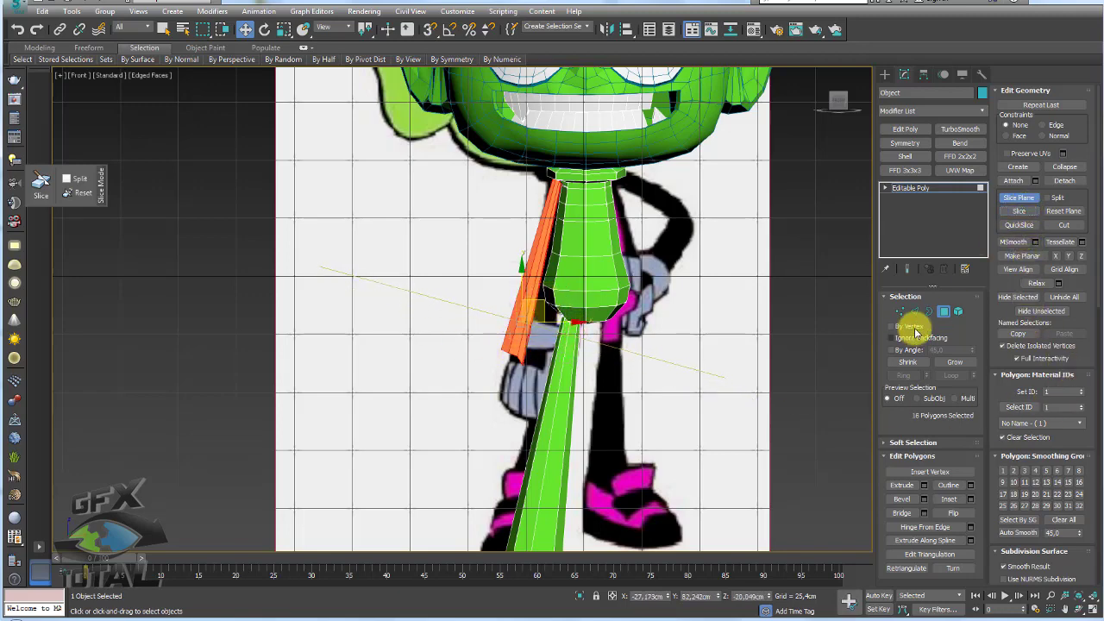
Clear the border selection and return to whole-object level
{"action": "left_click", "coordinate": [930, 311]}
{"action": "left_click", "coordinate": [481, 355]}
{"action": "scroll", "coordinate": [518, 336], "scroll_direction": "down", "scroll_amount": 3}
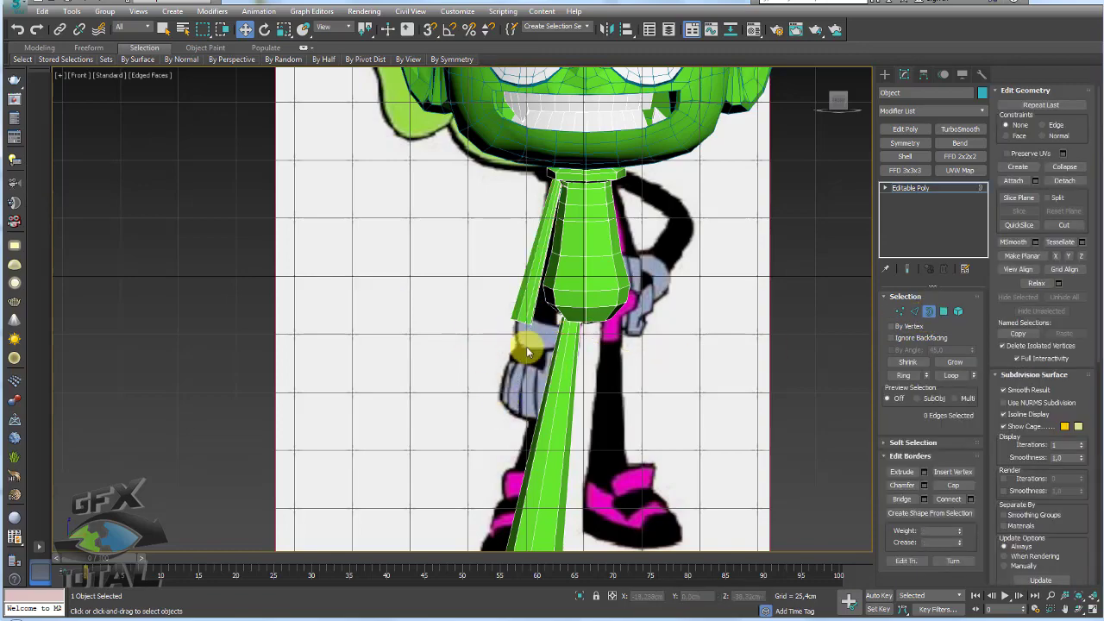
{"action": "scroll", "coordinate": [517, 335], "scroll_direction": "up", "scroll_amount": 5}
{"action": "scroll", "coordinate": [518, 334], "scroll_direction": "down", "scroll_amount": 5}
{"action": "scroll", "coordinate": [518, 335], "scroll_direction": "up", "scroll_amount": 3}
{"action": "scroll", "coordinate": [518, 334], "scroll_direction": "down", "scroll_amount": 3}
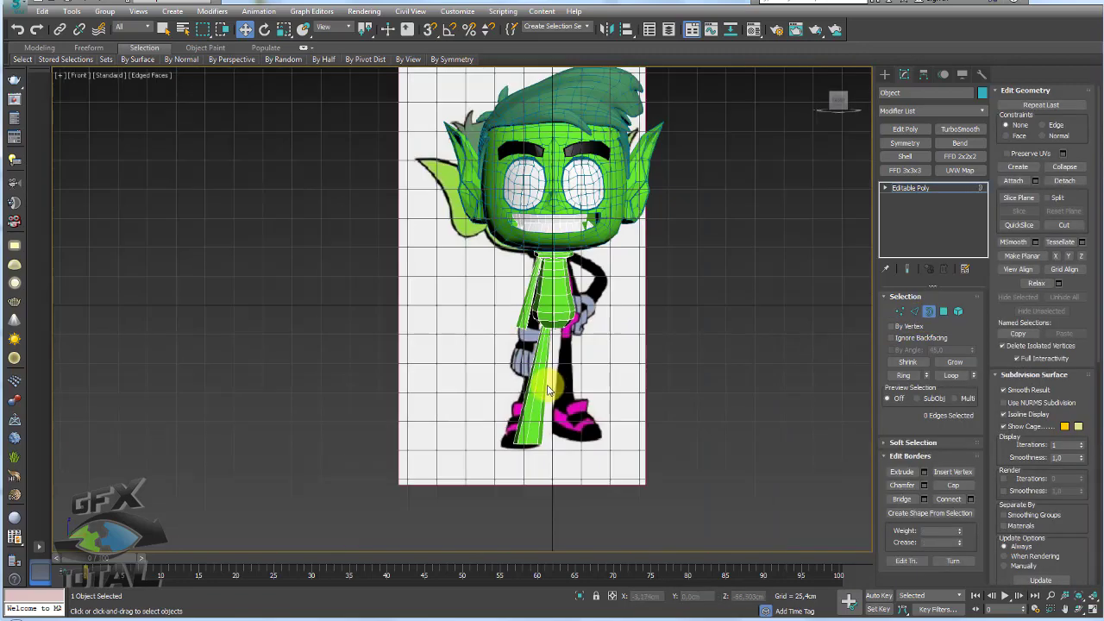
{"action": "scroll", "coordinate": [547, 352], "scroll_direction": "up", "scroll_amount": 4}
{"action": "scroll", "coordinate": [547, 352], "scroll_direction": "down", "scroll_amount": 1}
{"action": "left_click", "coordinate": [921, 233]}
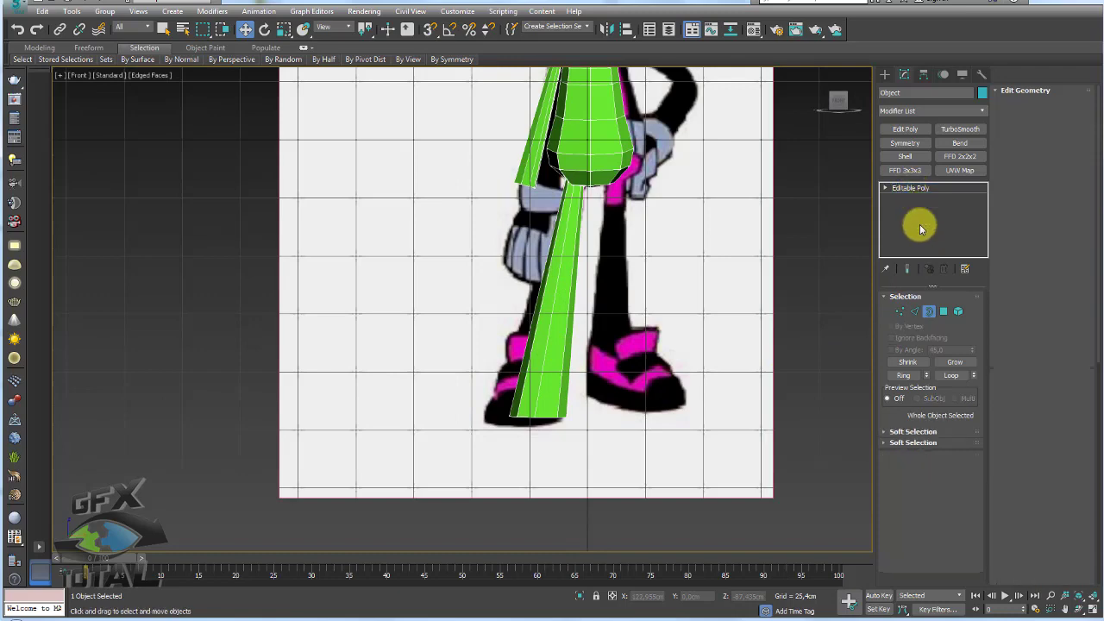
Slice the green leg's polygons with a plane lowered just above the foot
{"action": "left_click", "coordinate": [930, 311]}
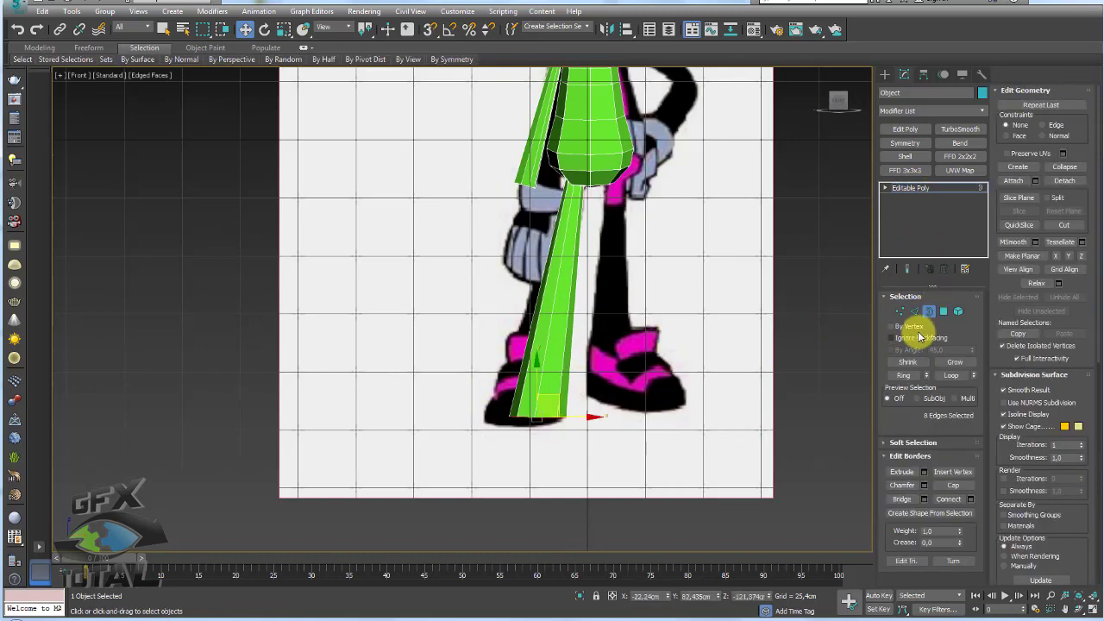
{"action": "left_click", "coordinate": [944, 311]}
{"action": "left_click", "coordinate": [1009, 198]}
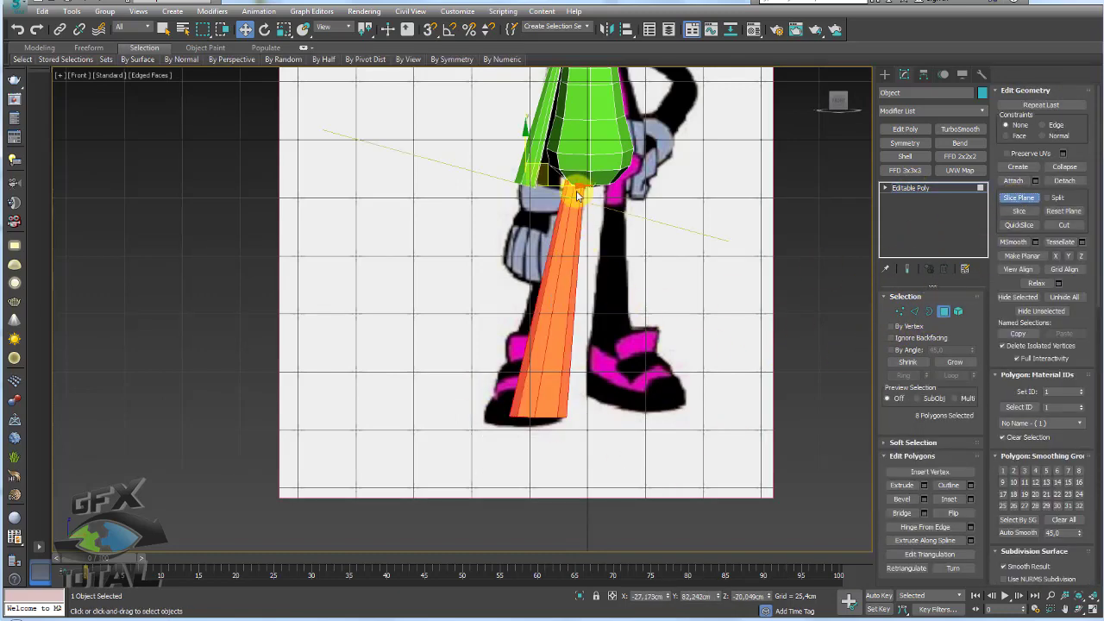
{"action": "left_click_drag", "start_coordinate": [542, 162], "coordinate": [543, 291]}
{"action": "key", "text": "e"}
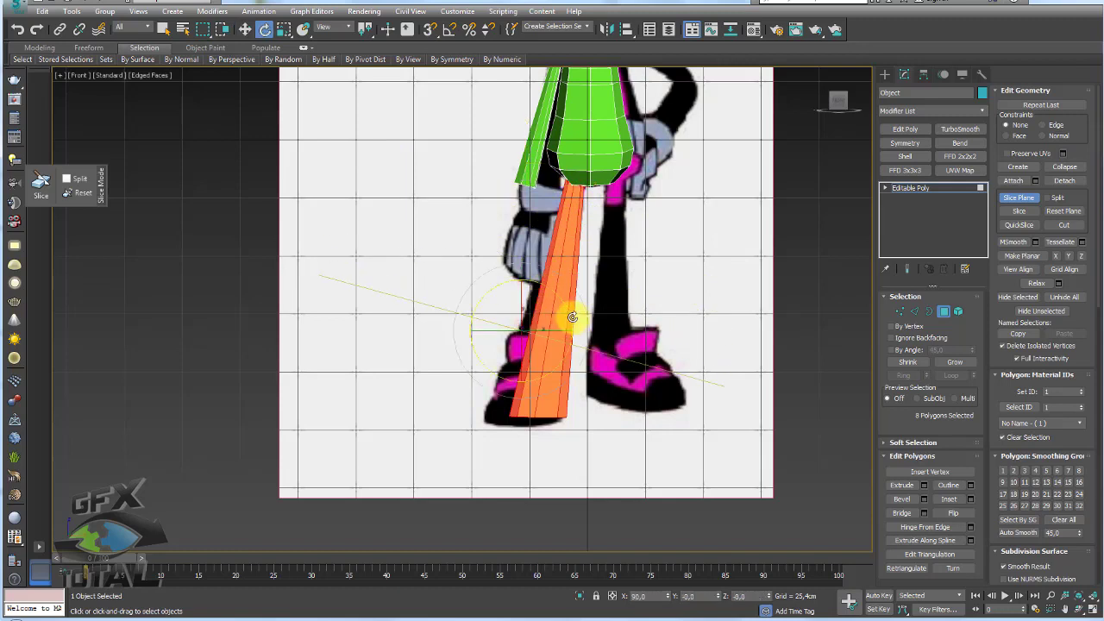
{"action": "key", "text": "w"}
{"action": "left_click_drag", "start_coordinate": [542, 310], "coordinate": [604, 337]}
{"action": "key", "text": "e"}
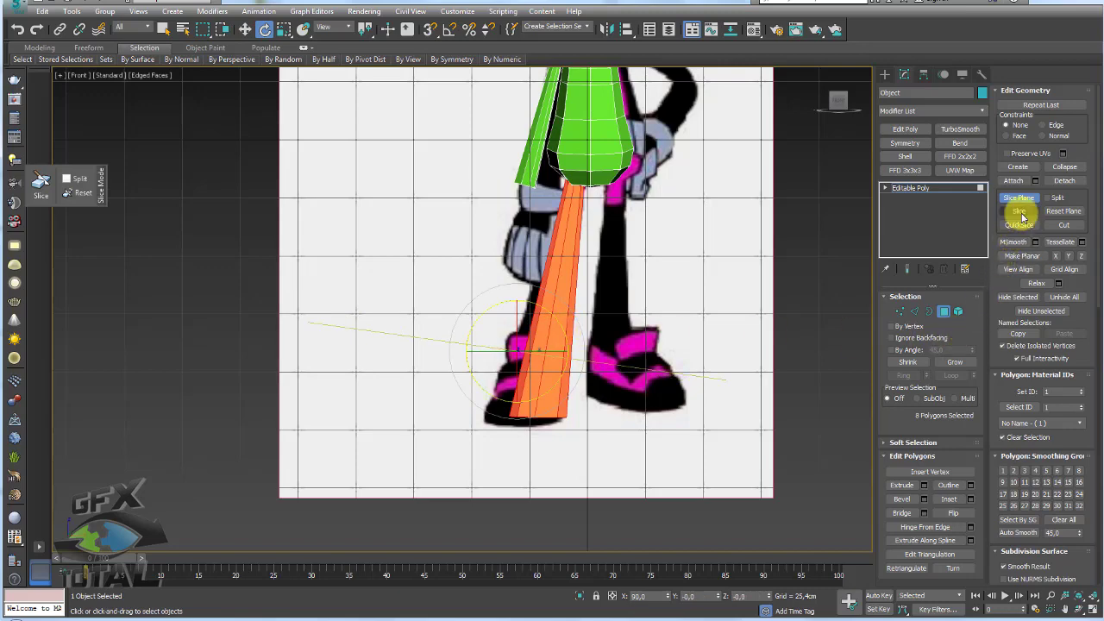
{"action": "left_click", "coordinate": [929, 311]}
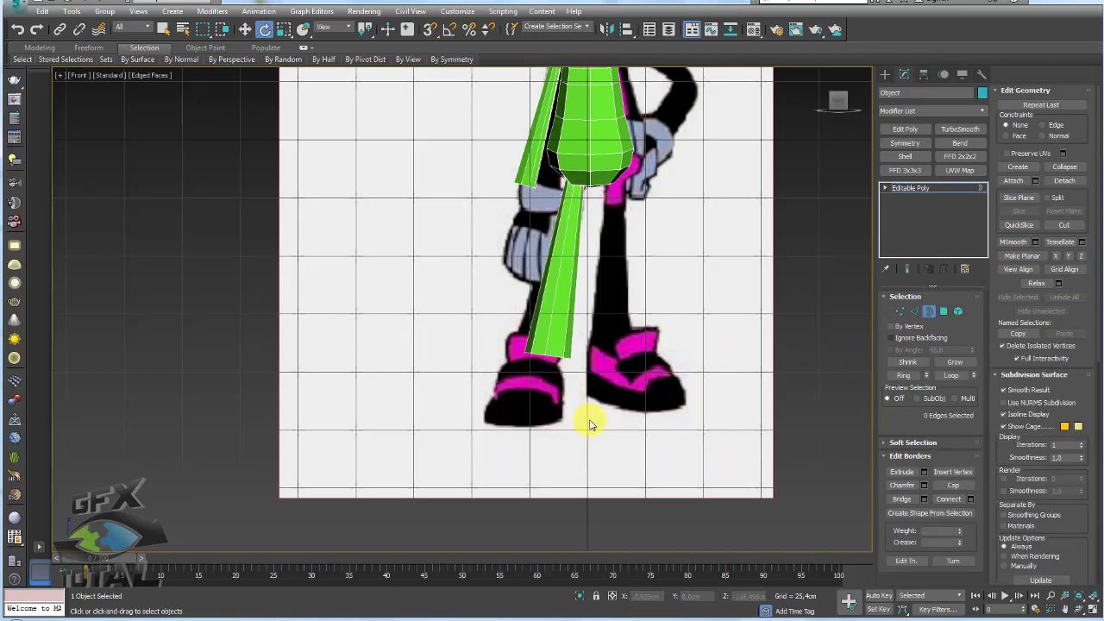
Pan across the character in the front view and select the hair, then the tie object
{"action": "left_click", "coordinate": [911, 187]}
{"action": "scroll", "coordinate": [527, 337], "scroll_direction": "down", "scroll_amount": 2}
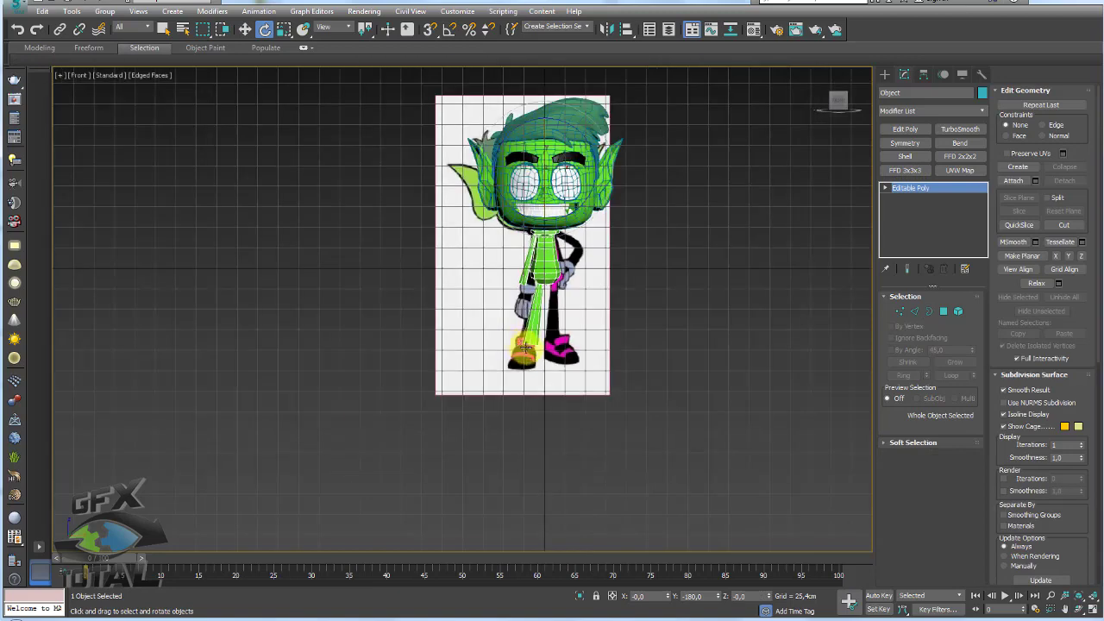
{"action": "middle_click_drag", "start_coordinate": [539, 304], "coordinate": [550, 439]}
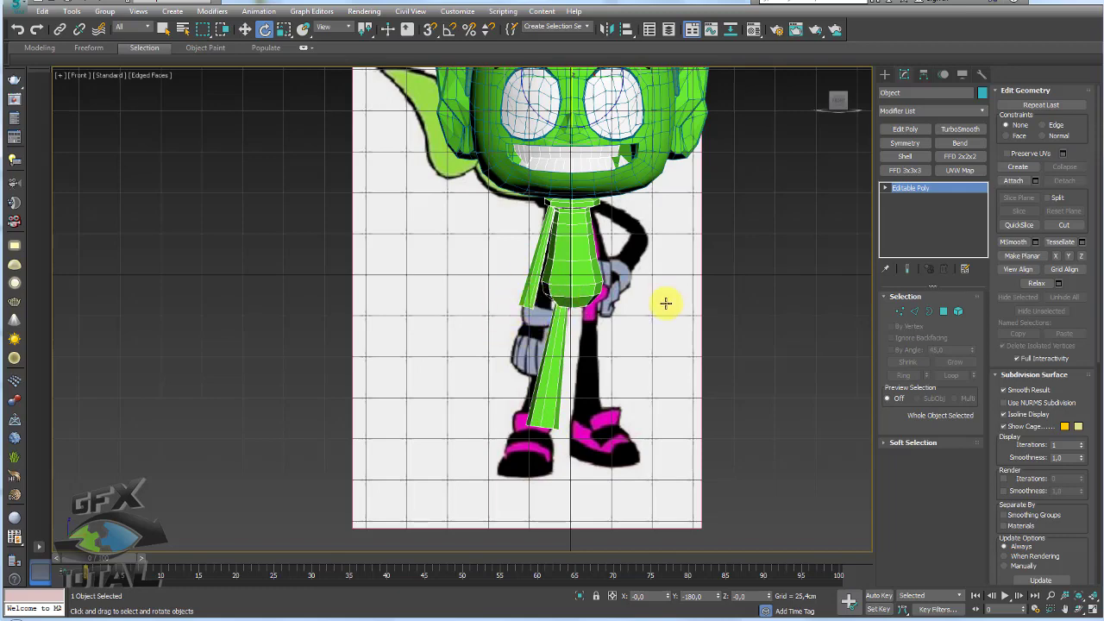
{"action": "middle_click_drag", "start_coordinate": [665, 302], "coordinate": [580, 296]}
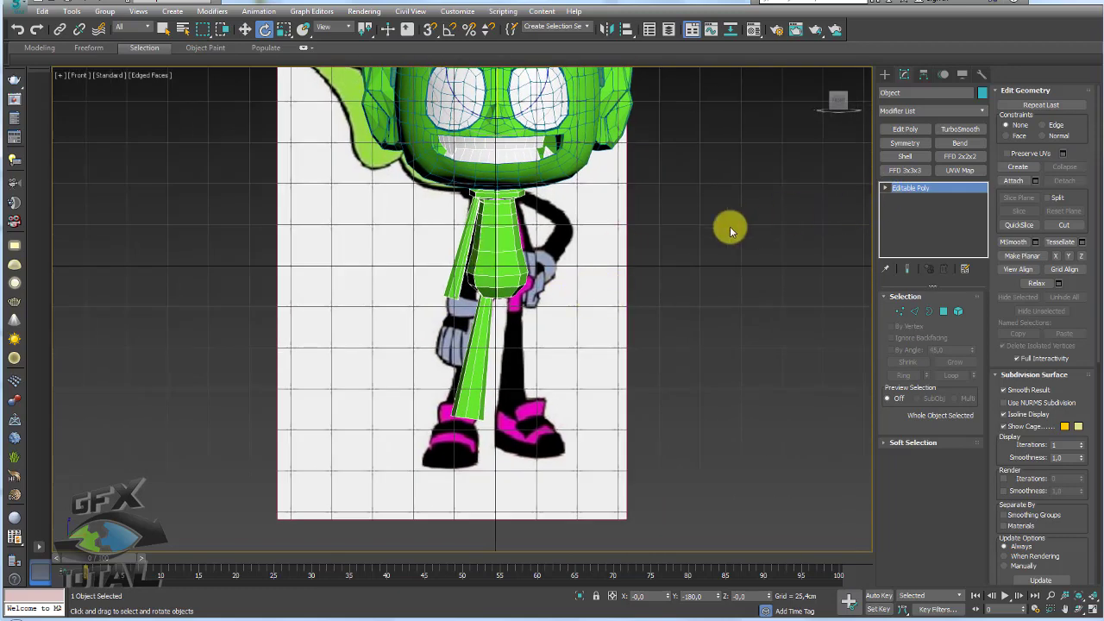
{"action": "middle_click_drag", "start_coordinate": [532, 222], "coordinate": [556, 329]}
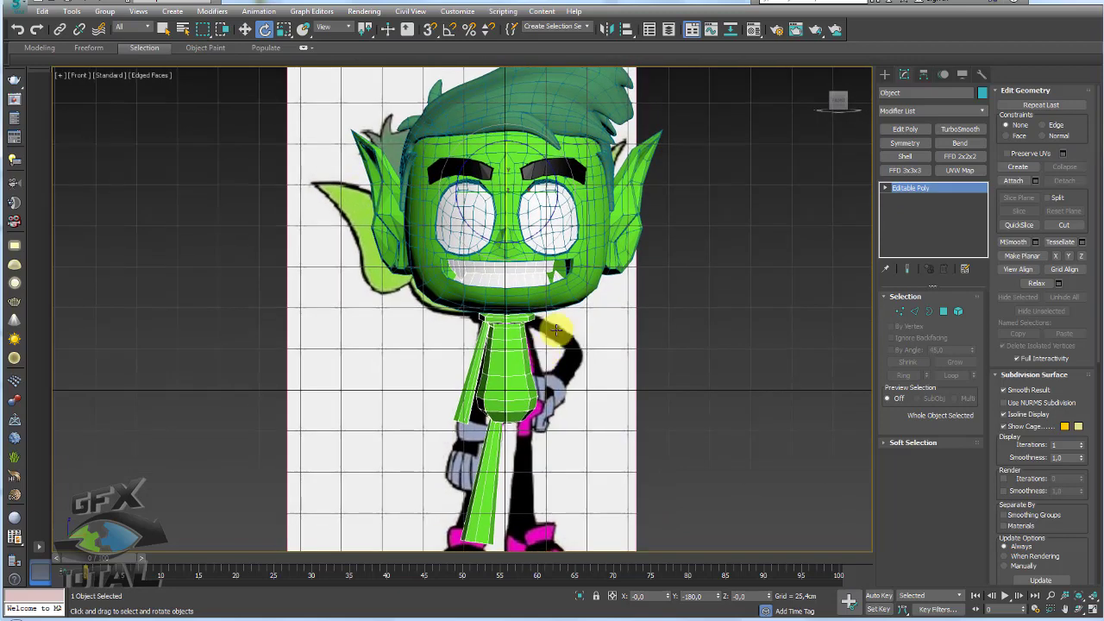
{"action": "left_click", "coordinate": [564, 101]}
{"action": "middle_click_drag", "start_coordinate": [580, 382], "coordinate": [553, 215]}
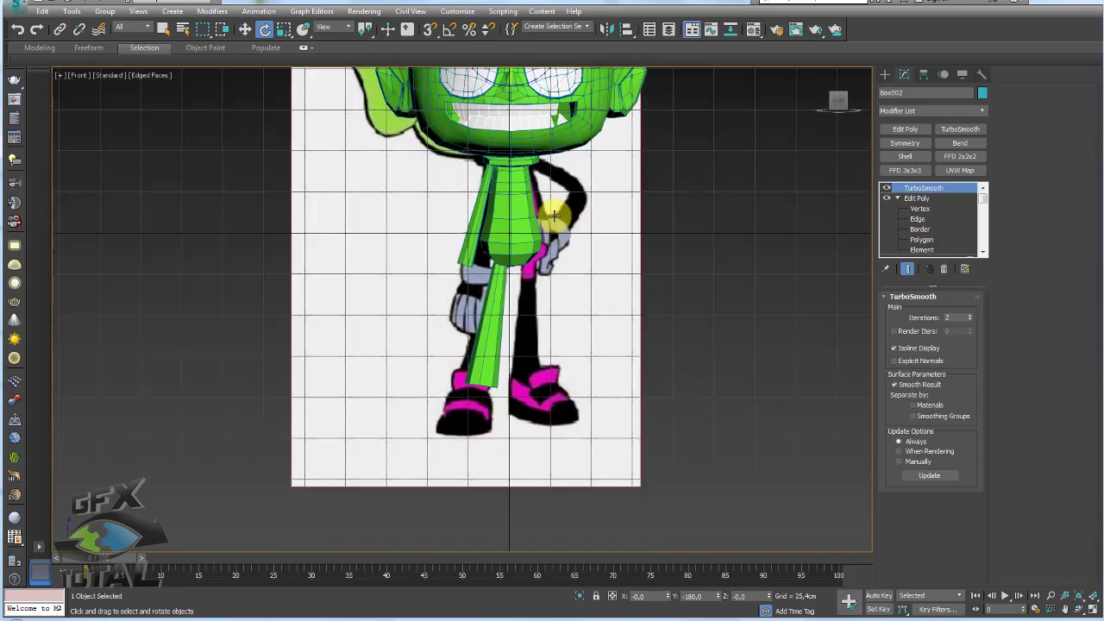
{"action": "left_click", "coordinate": [466, 259]}
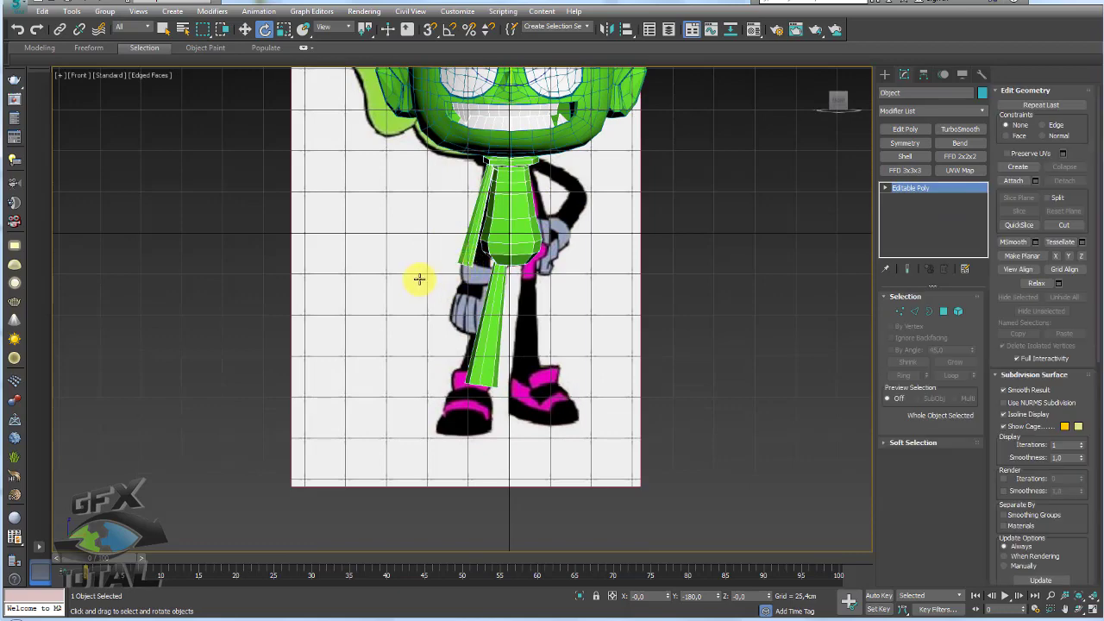
Move and scale the strip's bottom border, then undo the change
{"action": "scroll", "coordinate": [419, 276], "scroll_direction": "up", "scroll_amount": 5}
{"action": "key", "text": "3"}
{"action": "left_click", "coordinate": [551, 222]}
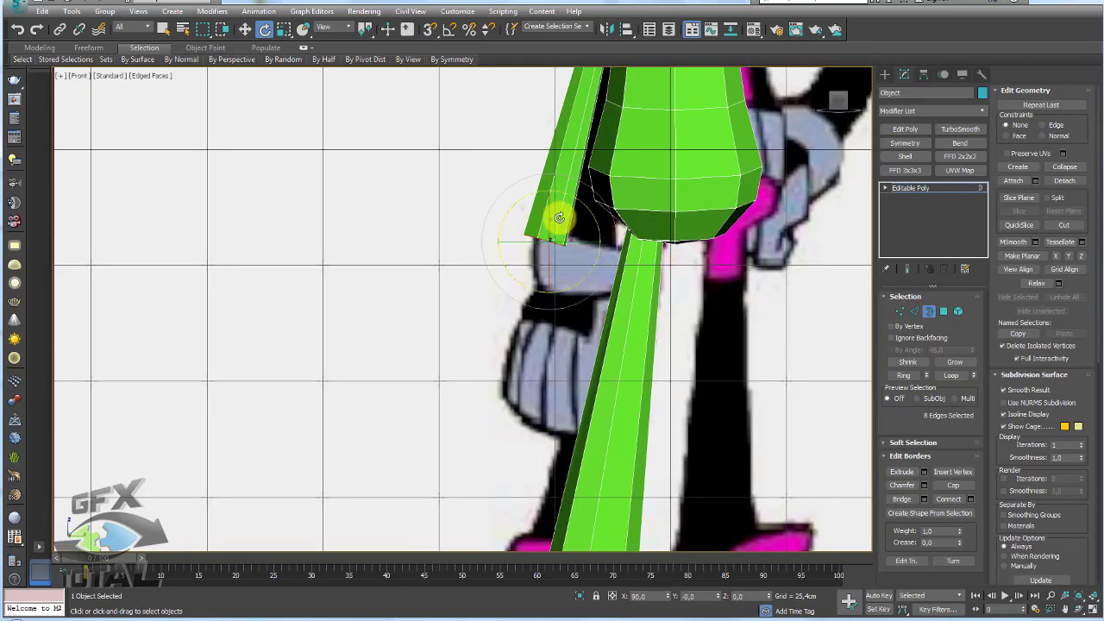
{"action": "key", "text": "w"}
{"action": "mouse_move", "coordinate": [562, 217]}
{"action": "left_mouse_down"}
{"action": "mouse_move", "coordinate": [538, 273]}
{"action": "mouse_move", "coordinate": [530, 231]}
{"action": "left_mouse_up"}
{"action": "key", "text": "r"}
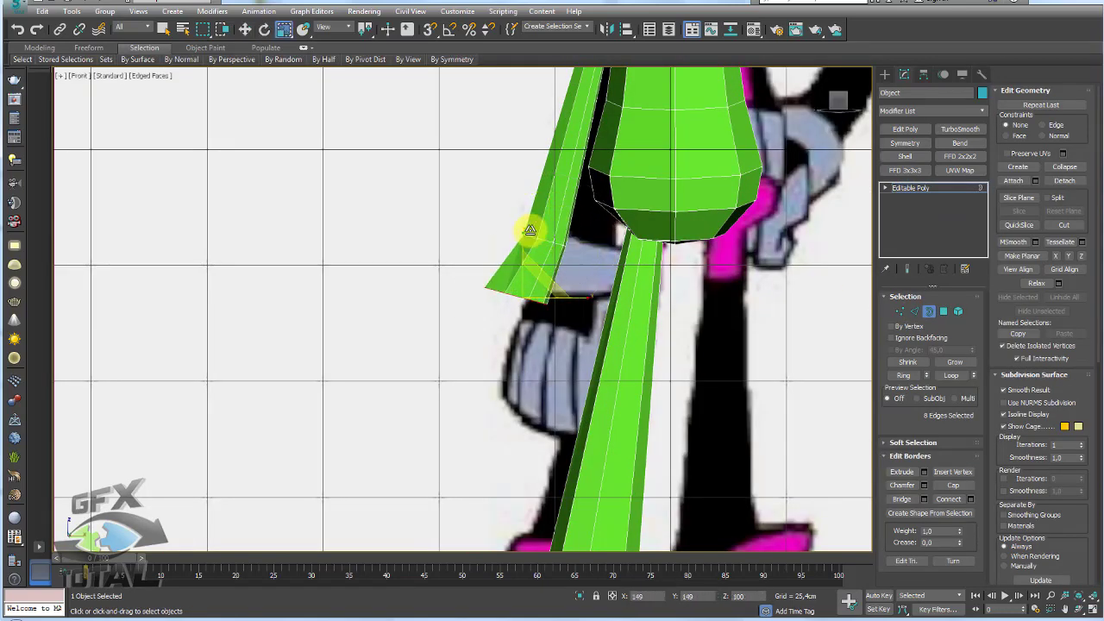
{"action": "key", "text": "ctrl+z"}
{"action": "key", "text": "ctrl+z"}
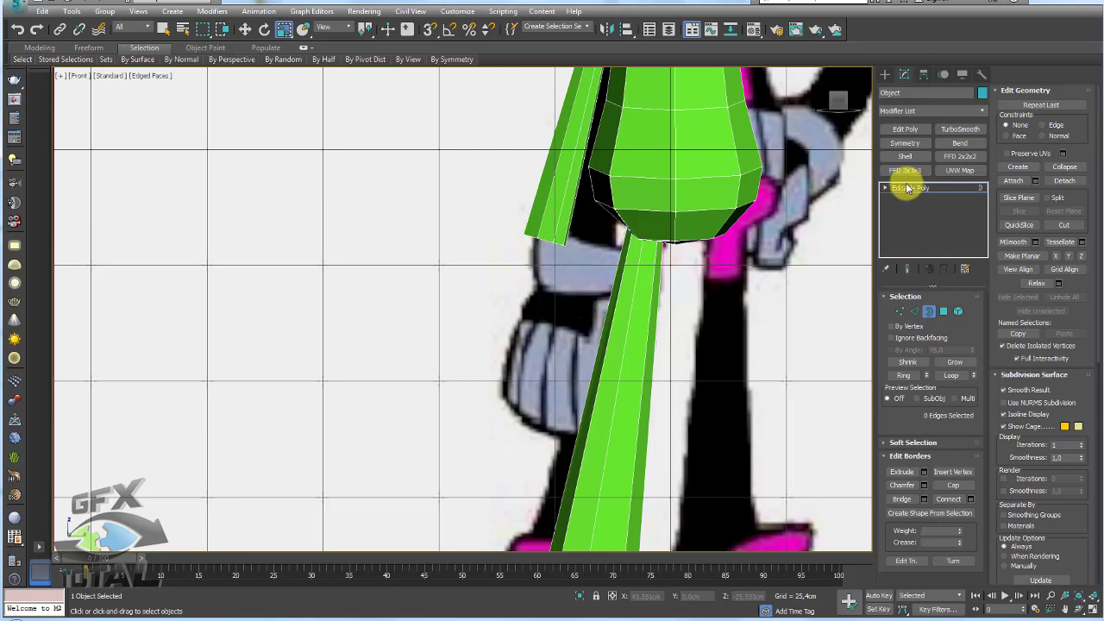
Exit sub-object mode and show the Standard Primitives creation list
{"action": "left_click", "coordinate": [908, 188]}
{"action": "scroll", "coordinate": [617, 282], "scroll_direction": "down", "scroll_amount": 5}
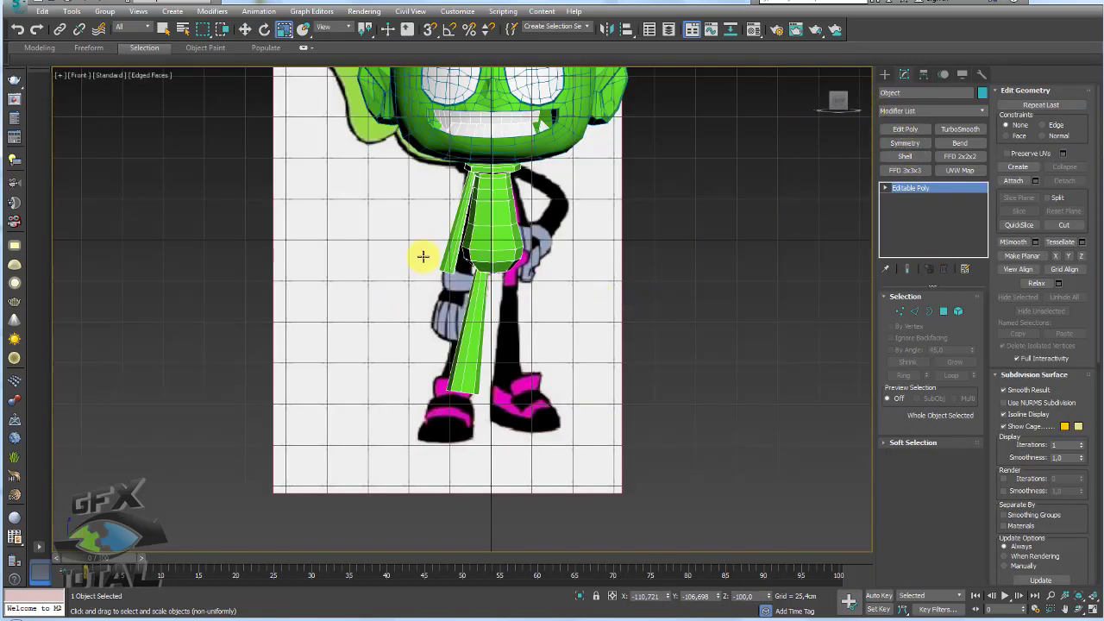
{"action": "left_click", "coordinate": [885, 76]}
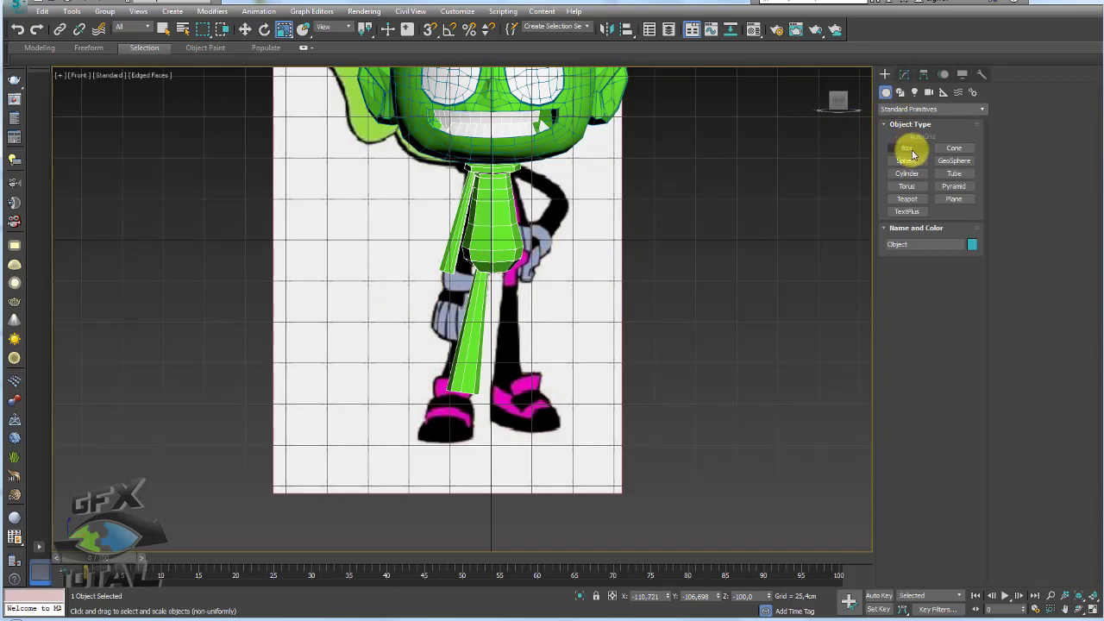
Create a pink box for the palm with a height of 9.011 cm
{"action": "left_click", "coordinate": [913, 153]}
{"action": "mouse_move", "coordinate": [769, 365]}
{"action": "middle_mouse_down"}
{"action": "mouse_move", "coordinate": [604, 326]}
{"action": "mouse_move", "coordinate": [582, 380]}
{"action": "middle_mouse_up"}
{"action": "left_click_drag", "start_coordinate": [566, 379], "coordinate": [618, 422]}
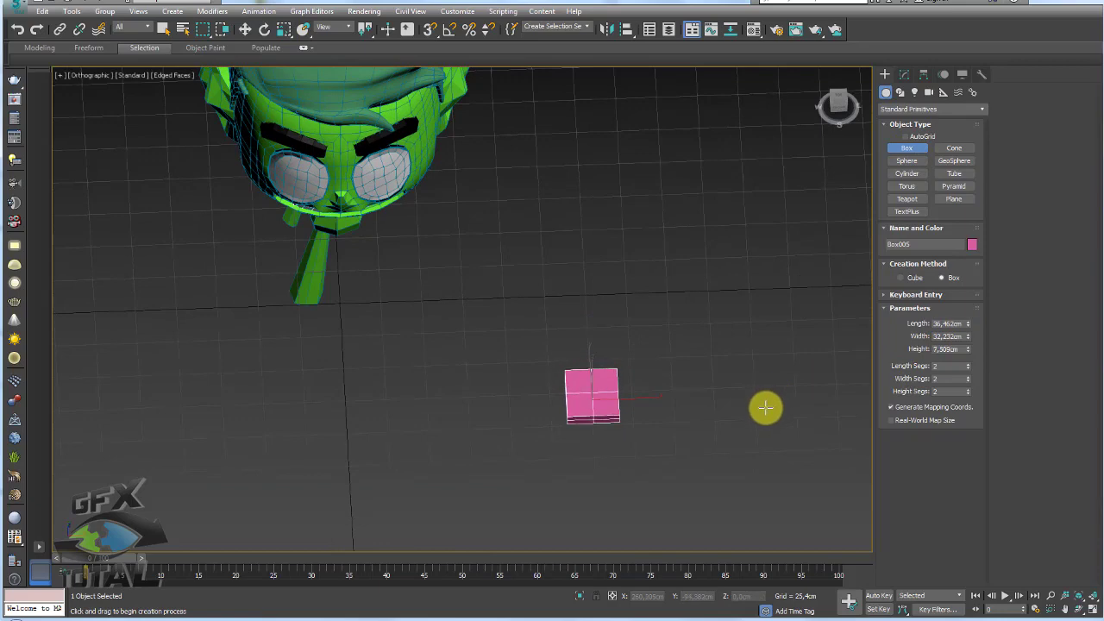
{"action": "left_click", "coordinate": [829, 397]}
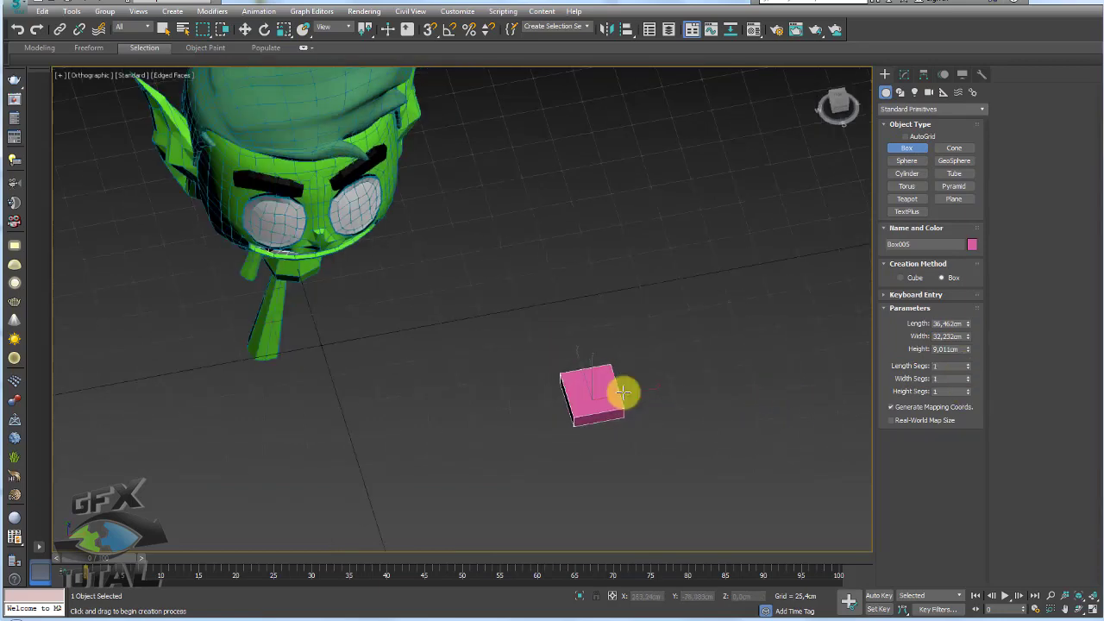
{"action": "mouse_move", "coordinate": [621, 389]}
{"action": "middle_mouse_down", "text": "alt"}
{"action": "mouse_move", "coordinate": [686, 424]}
{"action": "mouse_move", "coordinate": [638, 372]}
{"action": "middle_mouse_up", "text": "alt"}
{"action": "scroll", "coordinate": [639, 372], "scroll_direction": "up", "scroll_amount": 3}
Copy the box, narrow it to a 9.025 cm-wide finger bar, and rotate it below the palm
{"action": "key", "text": "w"}
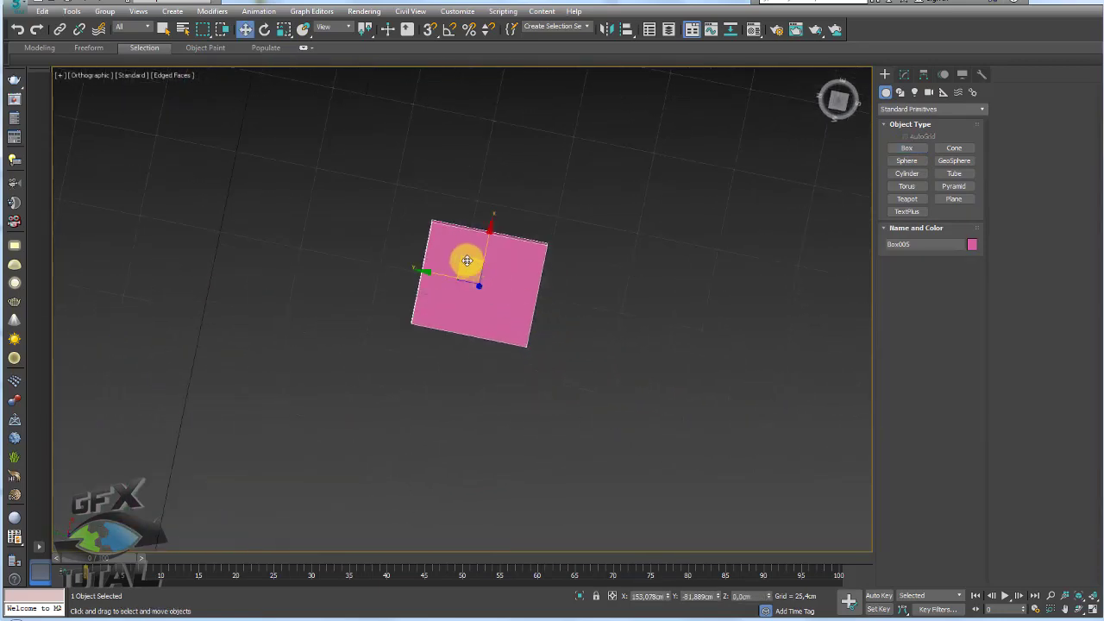
{"action": "mouse_move", "coordinate": [467, 261]}
{"action": "left_mouse_down", "text": "shift"}
{"action": "mouse_move", "coordinate": [554, 296]}
{"action": "mouse_move", "coordinate": [594, 288]}
{"action": "mouse_move", "coordinate": [598, 297]}
{"action": "left_mouse_up", "text": "shift"}
{"action": "left_click", "coordinate": [562, 358]}
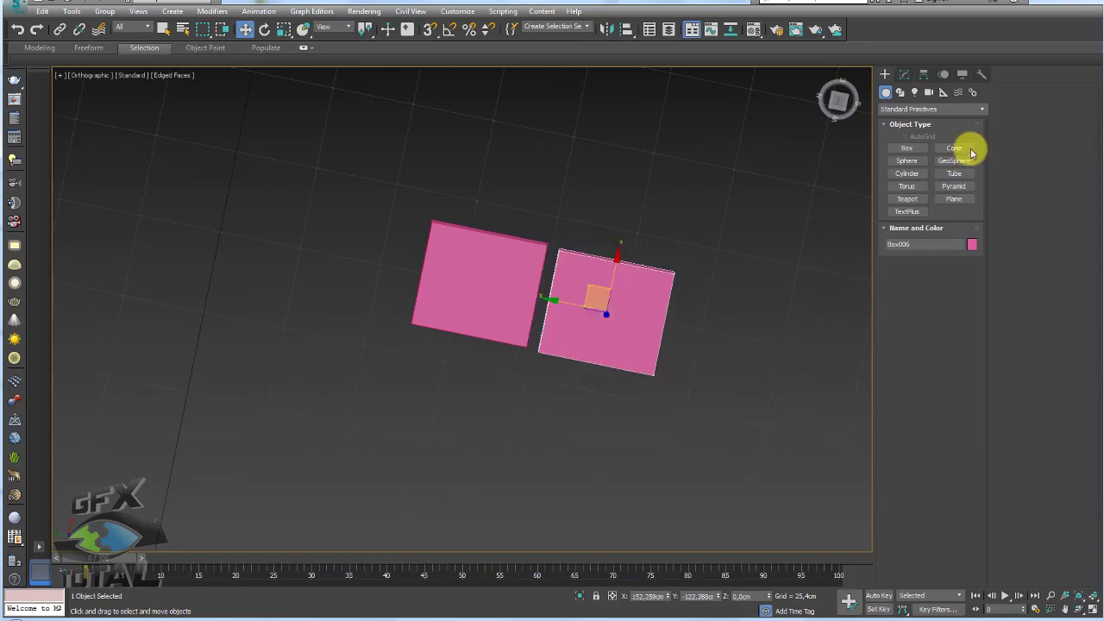
{"action": "left_click", "coordinate": [905, 74]}
{"action": "mouse_move", "coordinate": [968, 324]}
{"action": "left_mouse_down"}
{"action": "mouse_move", "coordinate": [973, 343]}
{"action": "mouse_move", "coordinate": [958, 299]}
{"action": "mouse_move", "coordinate": [968, 368]}
{"action": "left_mouse_up"}
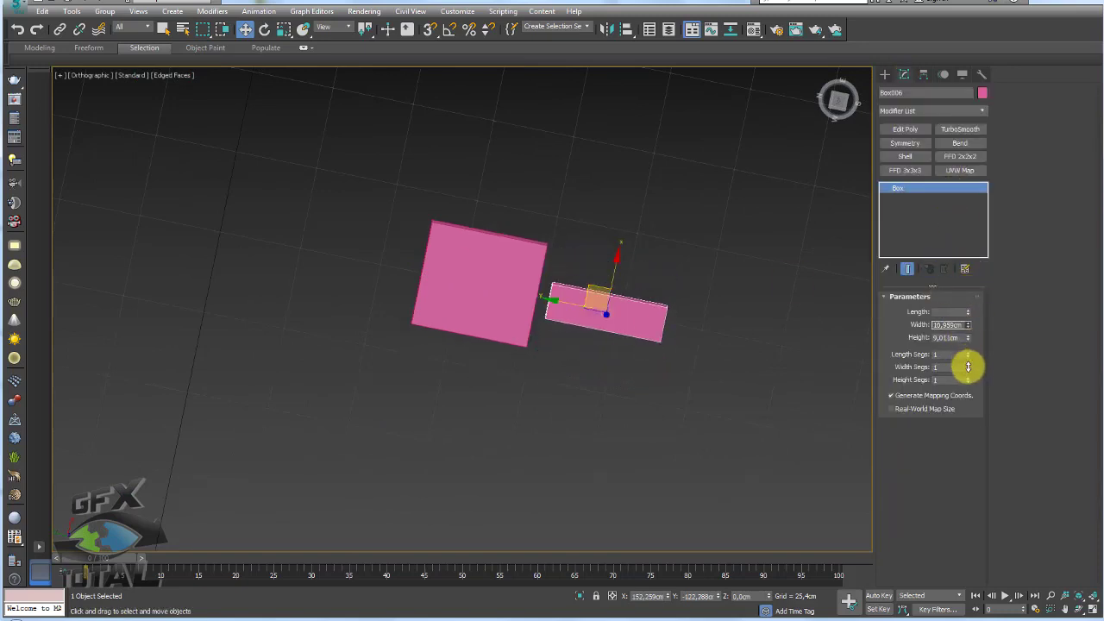
{"action": "mouse_move", "coordinate": [707, 302]}
{"action": "middle_mouse_down", "text": "alt"}
{"action": "mouse_move", "coordinate": [640, 288]}
{"action": "mouse_move", "coordinate": [600, 327]}
{"action": "middle_mouse_up", "text": "alt"}
{"action": "key", "text": "e"}
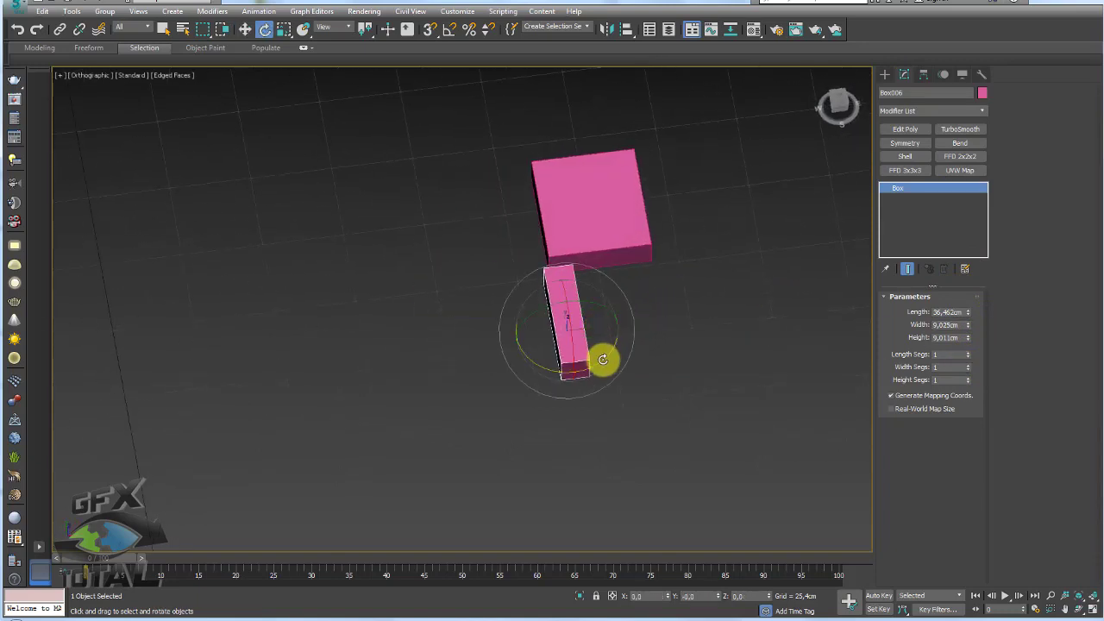
{"action": "mouse_move", "coordinate": [604, 360]}
{"action": "left_mouse_down"}
{"action": "mouse_move", "coordinate": [606, 333]}
{"action": "mouse_move", "coordinate": [651, 321]}
{"action": "left_mouse_up"}
Clone an instanced second finger bar and angle it beside the first
{"action": "scroll", "coordinate": [594, 322], "scroll_direction": "up", "scroll_amount": 2}
{"action": "key", "text": "w"}
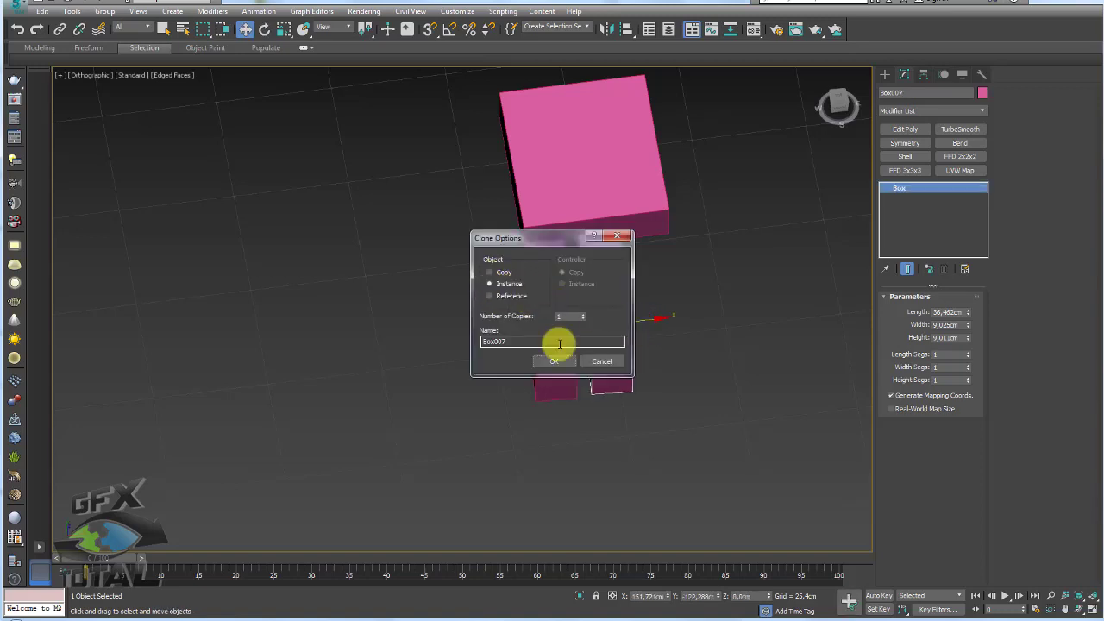
{"action": "left_click", "coordinate": [555, 360]}
{"action": "key", "text": "e"}
{"action": "left_click_drag", "start_coordinate": [618, 359], "coordinate": [633, 360]}
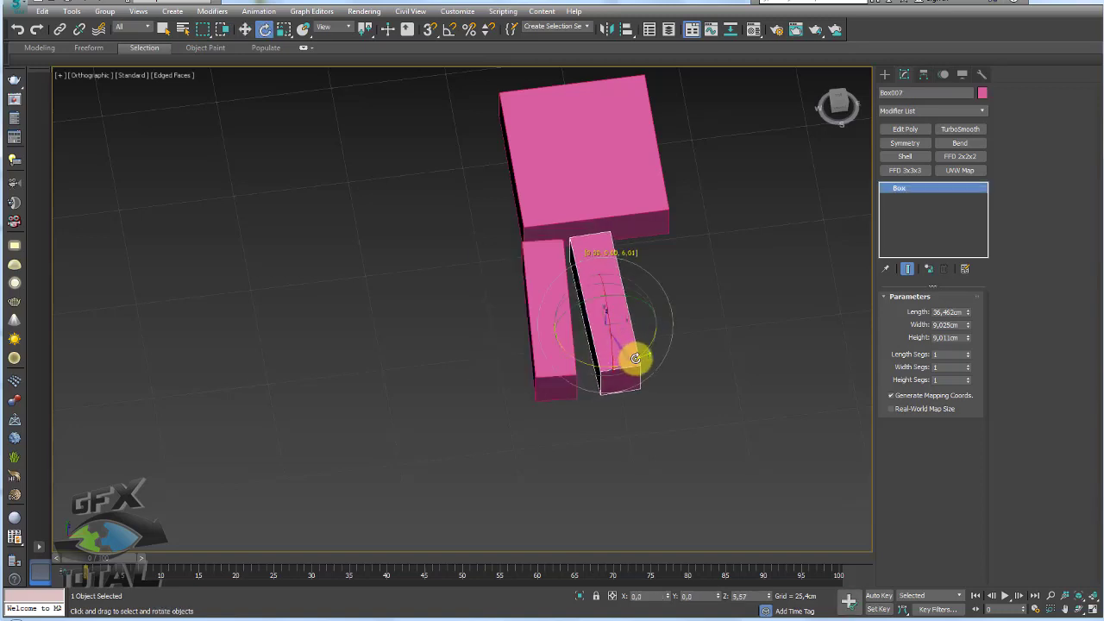
{"action": "key", "text": "w"}
Add third and fourth instanced finger bars, aligning and angling them with the others
{"action": "mouse_move", "coordinate": [662, 322]}
{"action": "left_mouse_down", "text": "shift"}
{"action": "mouse_move", "coordinate": [696, 318]}
{"action": "mouse_move", "coordinate": [696, 352]}
{"action": "left_mouse_up", "text": "shift"}
{"action": "left_click", "coordinate": [553, 366]}
{"action": "key", "text": "e"}
{"action": "key", "text": "w"}
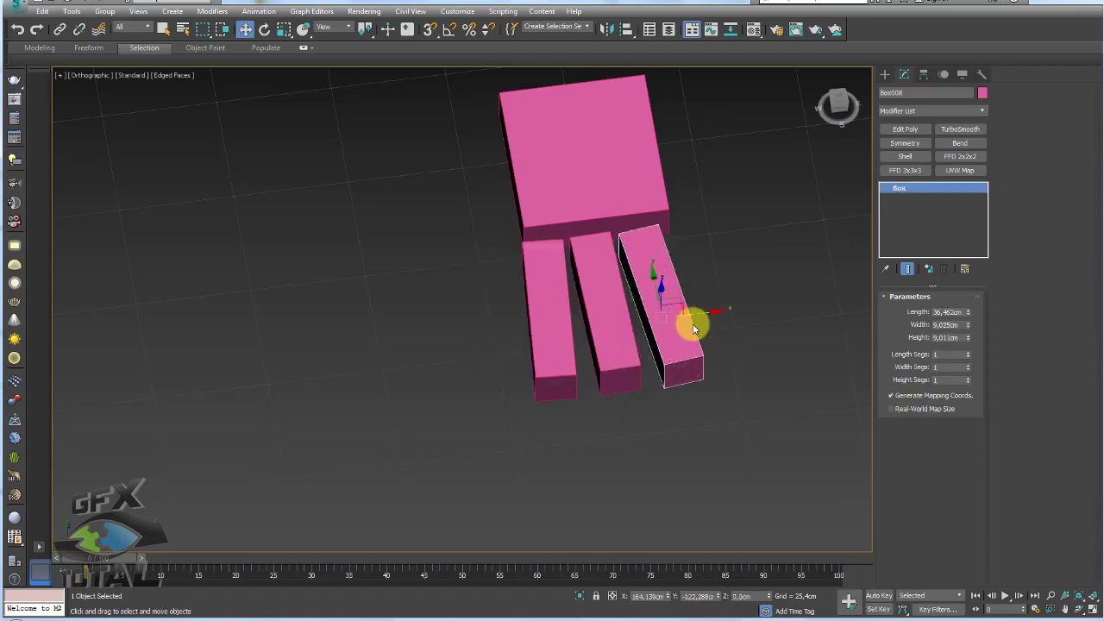
{"action": "left_click_drag", "start_coordinate": [694, 302], "coordinate": [707, 301]}
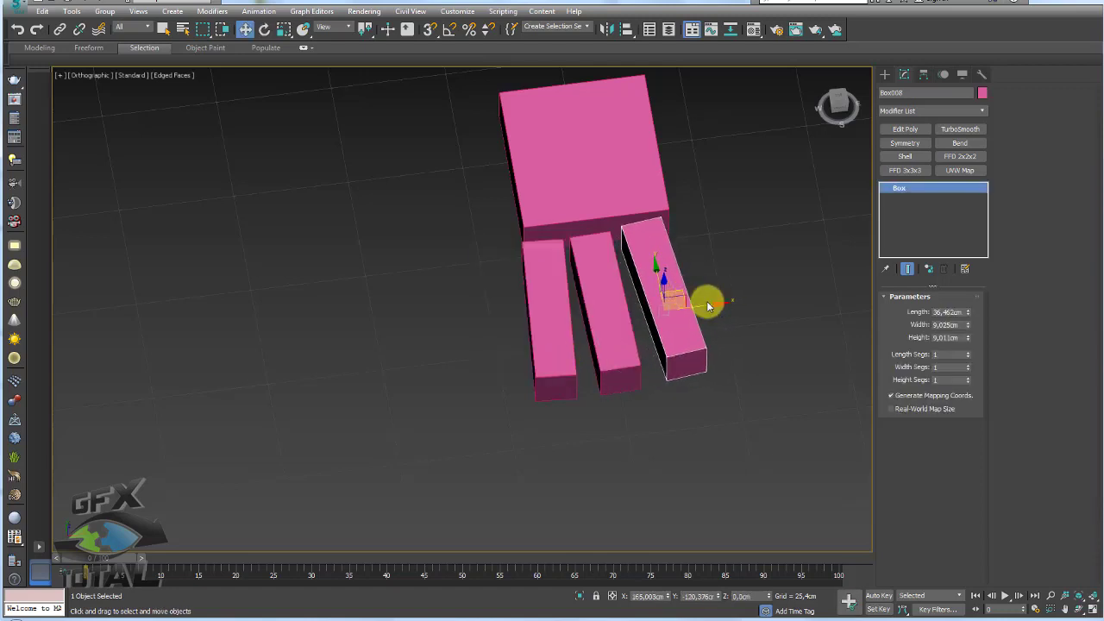
{"action": "middle_click_drag", "start_coordinate": [707, 301], "coordinate": [685, 299], "text": "alt"}
{"action": "mouse_move", "coordinate": [685, 298]}
{"action": "left_mouse_down"}
{"action": "mouse_move", "coordinate": [732, 289]}
{"action": "mouse_move", "coordinate": [671, 288]}
{"action": "mouse_move", "coordinate": [734, 345]}
{"action": "left_mouse_up"}
{"action": "left_click", "coordinate": [562, 363]}
{"action": "left_click", "coordinate": [664, 324]}
{"action": "left_click", "coordinate": [715, 278]}
{"action": "key", "text": "e"}
{"action": "middle_click_drag", "start_coordinate": [735, 345], "coordinate": [767, 325], "text": "alt"}
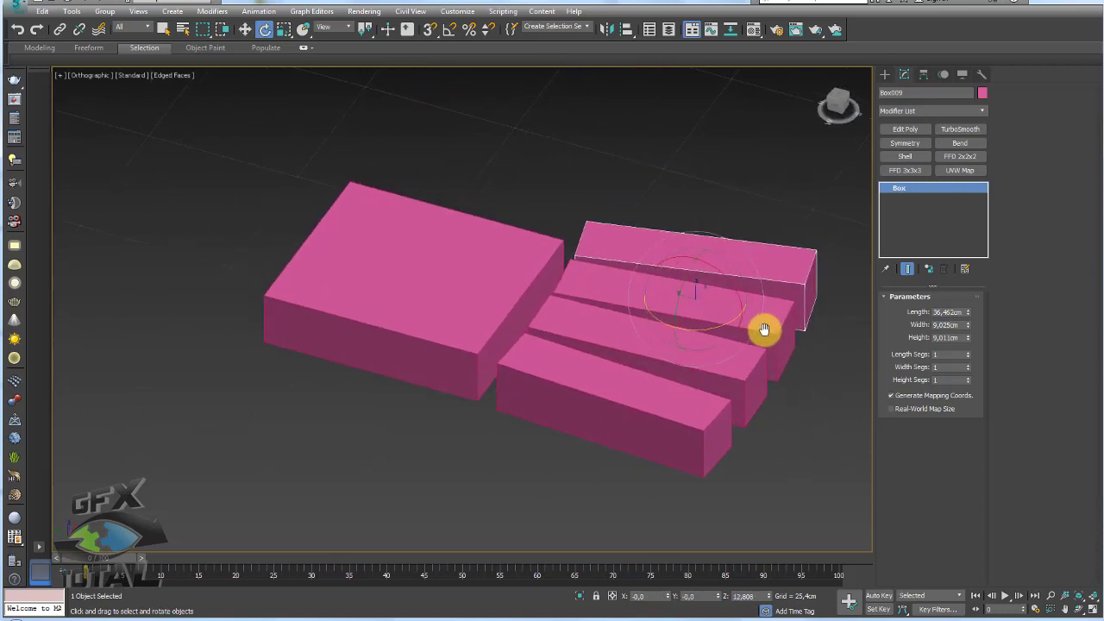
{"action": "middle_click_drag", "start_coordinate": [866, 358], "coordinate": [764, 340], "text": "alt"}
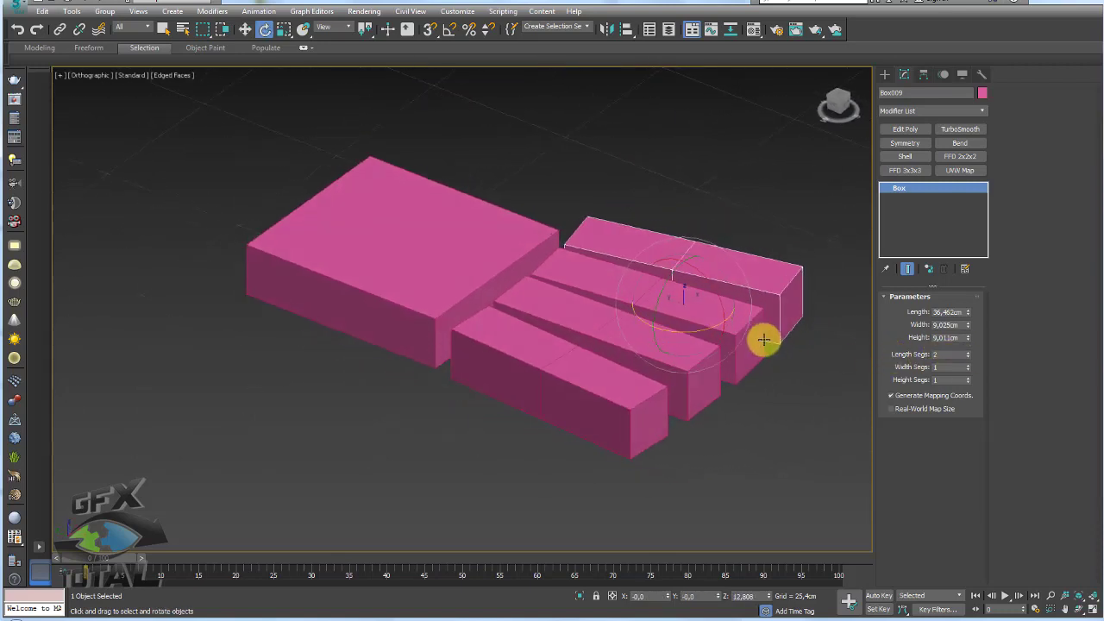
Give the finger bars a Bend of -114.5° on the Y axis with direction 90
{"action": "left_click", "coordinate": [959, 143]}
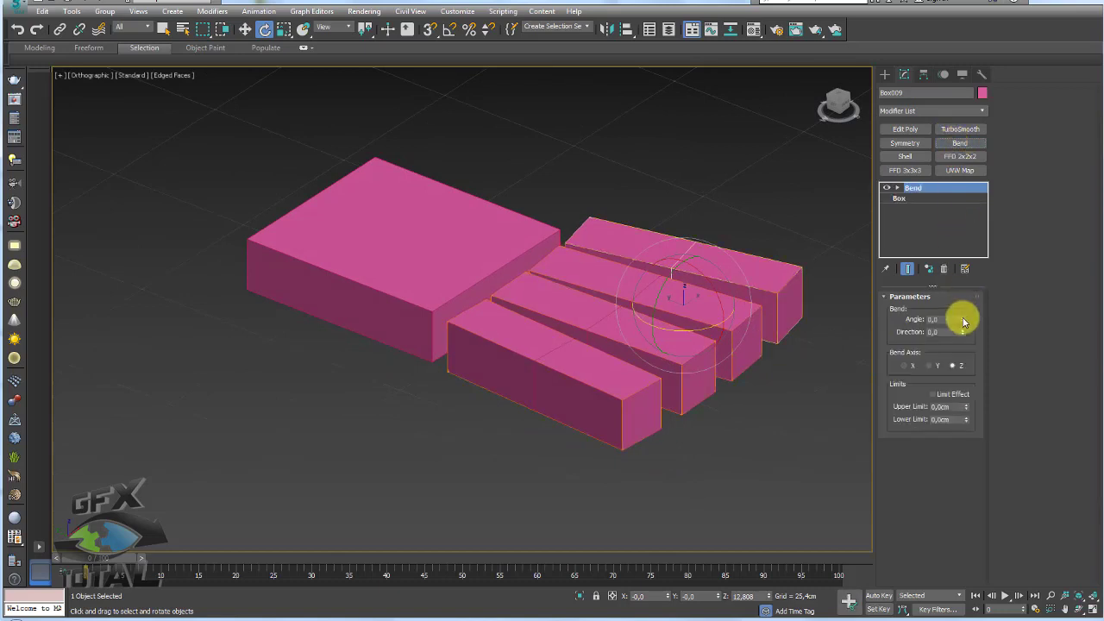
{"action": "mouse_move", "coordinate": [964, 322]}
{"action": "left_mouse_down"}
{"action": "mouse_move", "coordinate": [960, 284]}
{"action": "mouse_move", "coordinate": [957, 316]}
{"action": "left_mouse_up"}
{"action": "left_click", "coordinate": [904, 365]}
{"action": "left_click", "coordinate": [930, 365]}
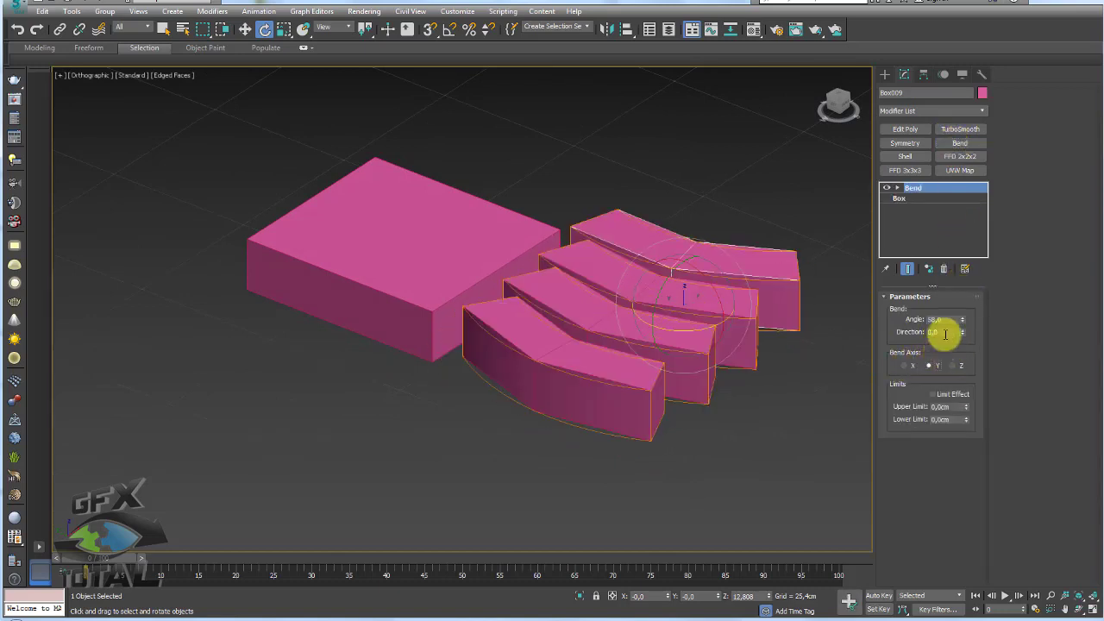
{"action": "left_click", "coordinate": [932, 332]}
{"action": "type", "text": "90"}
{"action": "key", "text": "Return"}
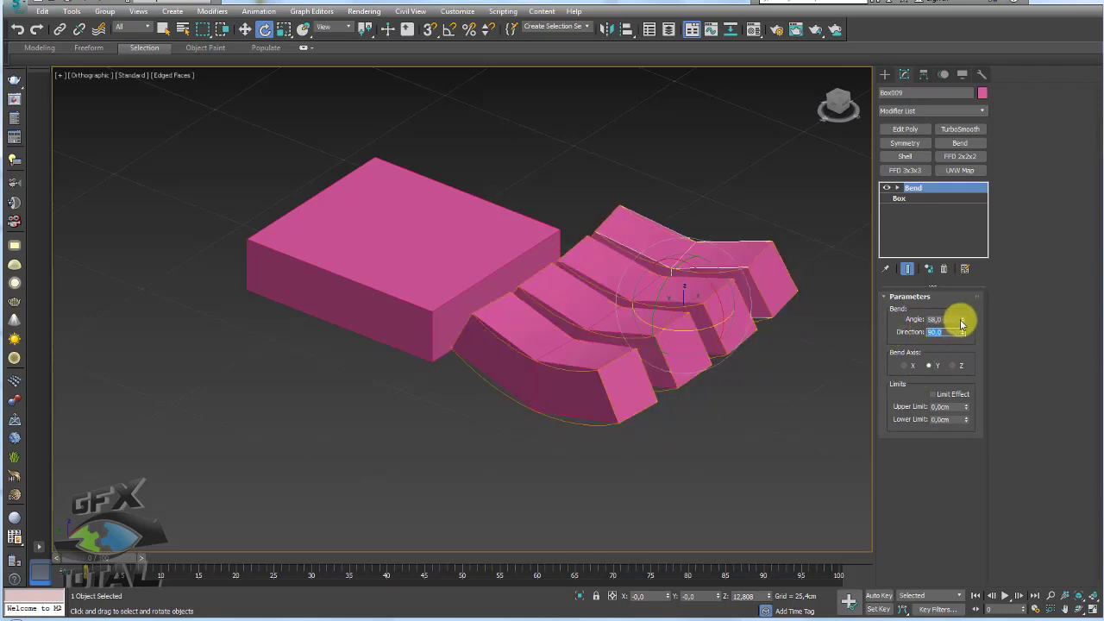
{"action": "mouse_move", "coordinate": [962, 323]}
{"action": "left_mouse_down"}
{"action": "mouse_move", "coordinate": [934, 540]}
{"action": "mouse_move", "coordinate": [927, 525]}
{"action": "left_mouse_up"}
{"action": "mouse_move", "coordinate": [673, 345]}
{"action": "middle_mouse_down", "text": "alt"}
{"action": "mouse_move", "coordinate": [689, 348]}
{"action": "mouse_move", "coordinate": [671, 345]}
{"action": "middle_mouse_up", "text": "alt"}
{"action": "left_click_drag", "start_coordinate": [761, 479], "coordinate": [602, 186]}
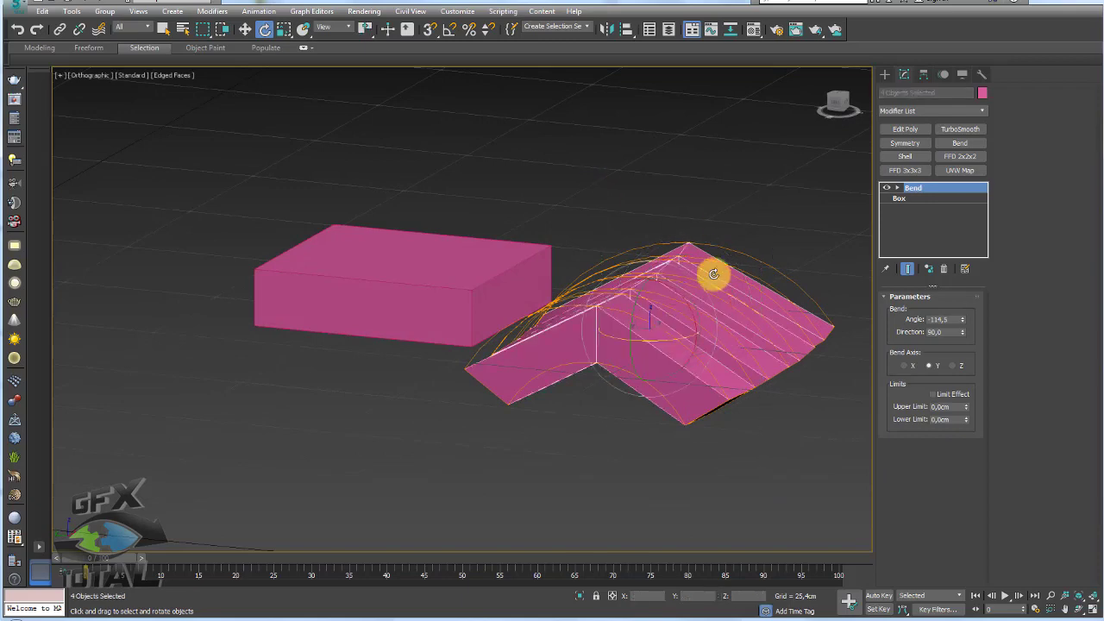
{"action": "mouse_move", "coordinate": [715, 271]}
{"action": "middle_mouse_down", "text": "alt"}
{"action": "mouse_move", "coordinate": [722, 313]}
{"action": "mouse_move", "coordinate": [633, 291]}
{"action": "mouse_move", "coordinate": [639, 375]}
{"action": "mouse_move", "coordinate": [616, 412]}
{"action": "mouse_move", "coordinate": [616, 227]}
{"action": "mouse_move", "coordinate": [546, 195]}
{"action": "mouse_move", "coordinate": [642, 239]}
{"action": "middle_mouse_up", "text": "alt"}
{"action": "key", "text": "w"}
Pull the palm box's corner vertices away from the fingers
{"action": "left_click", "coordinate": [546, 195]}
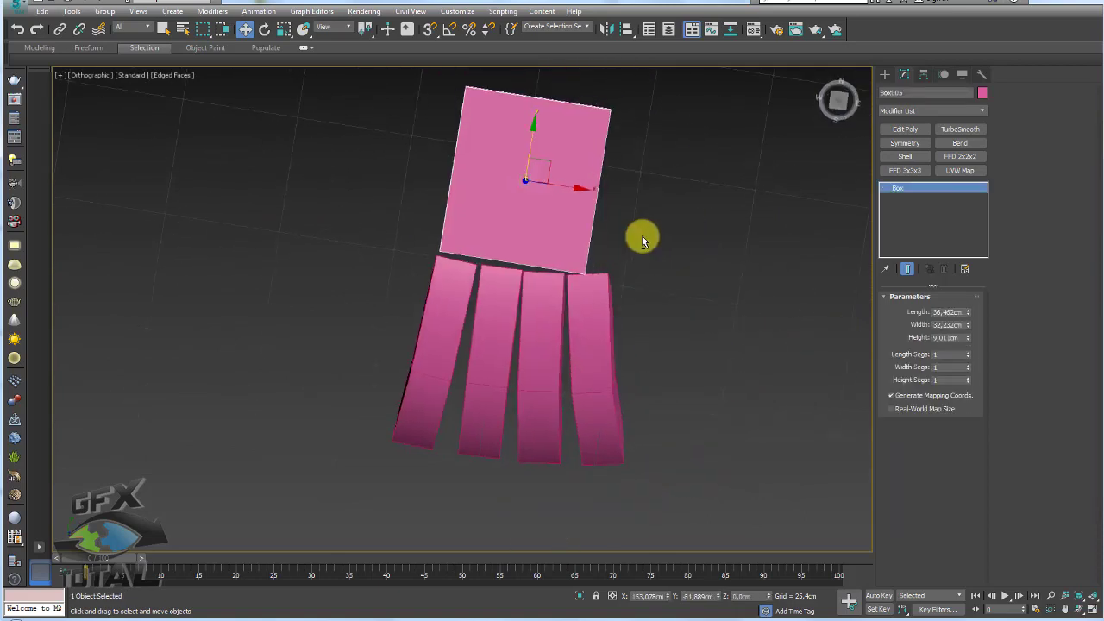
{"action": "left_click", "coordinate": [898, 312]}
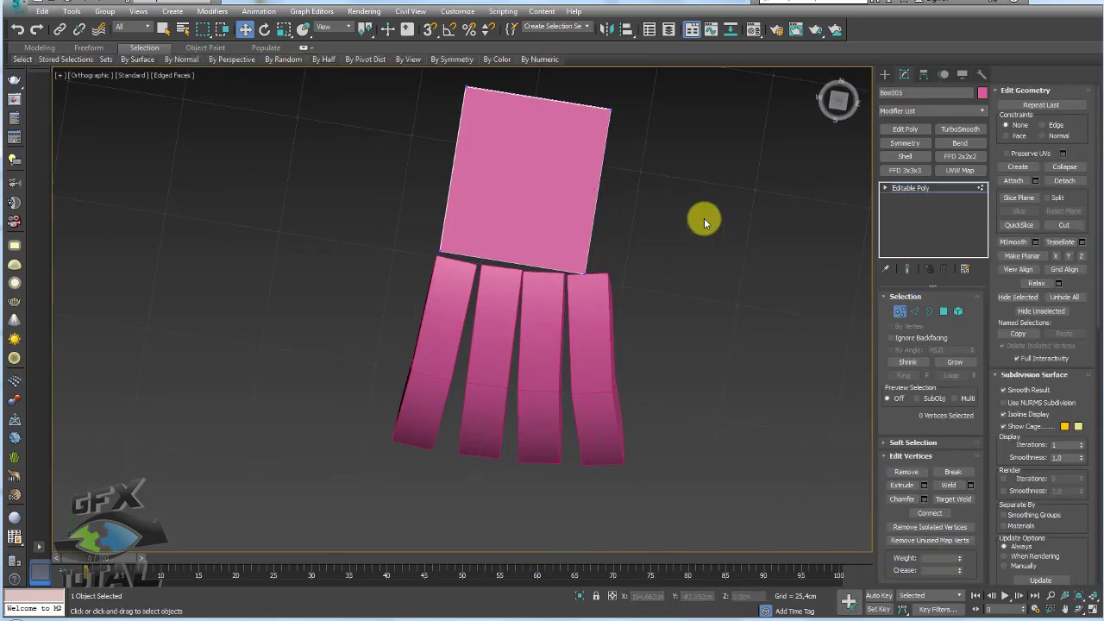
{"action": "mouse_move", "coordinate": [565, 259]}
{"action": "left_mouse_down"}
{"action": "mouse_move", "coordinate": [625, 291]}
{"action": "mouse_move", "coordinate": [648, 287]}
{"action": "left_mouse_up"}
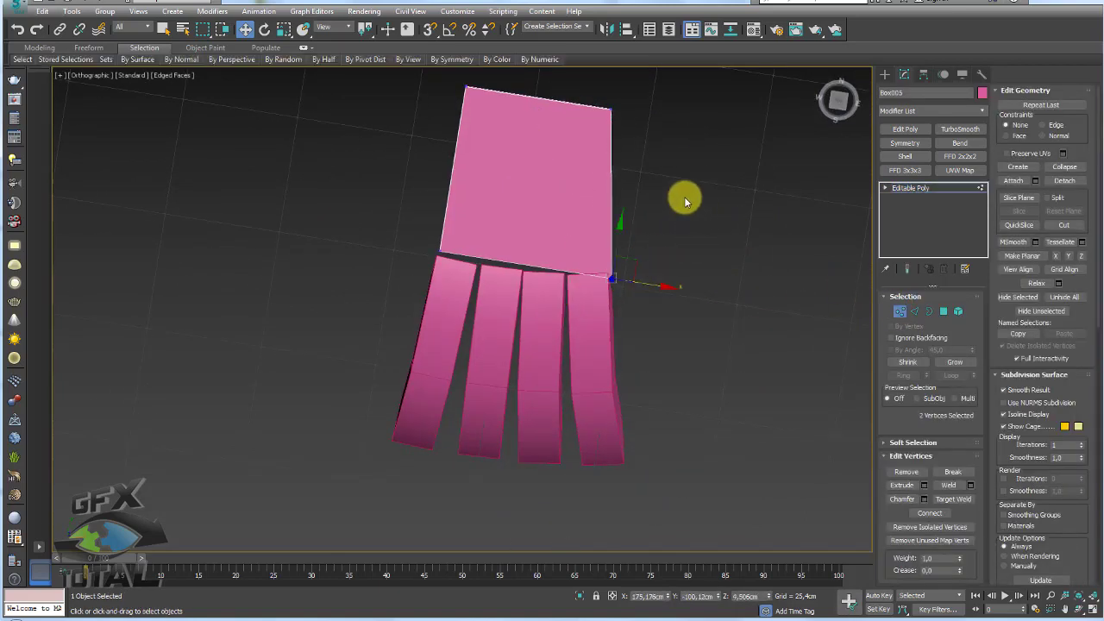
{"action": "middle_click_drag", "start_coordinate": [684, 197], "coordinate": [679, 203], "text": "alt"}
{"action": "left_click_drag", "start_coordinate": [500, 309], "coordinate": [473, 305]}
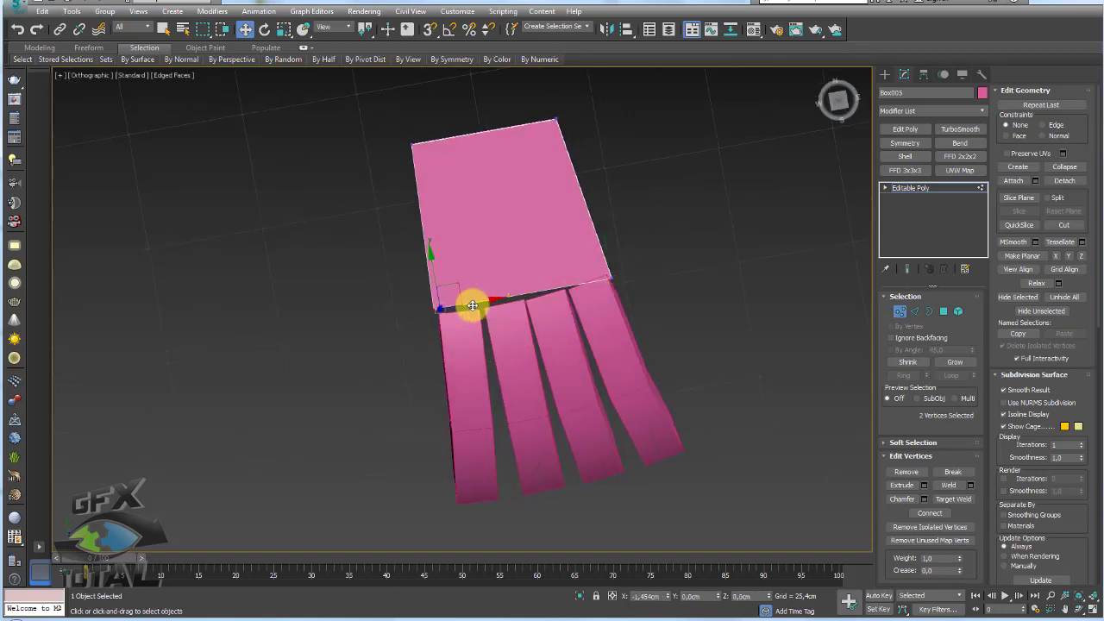
{"action": "key", "text": "ctrl+a"}
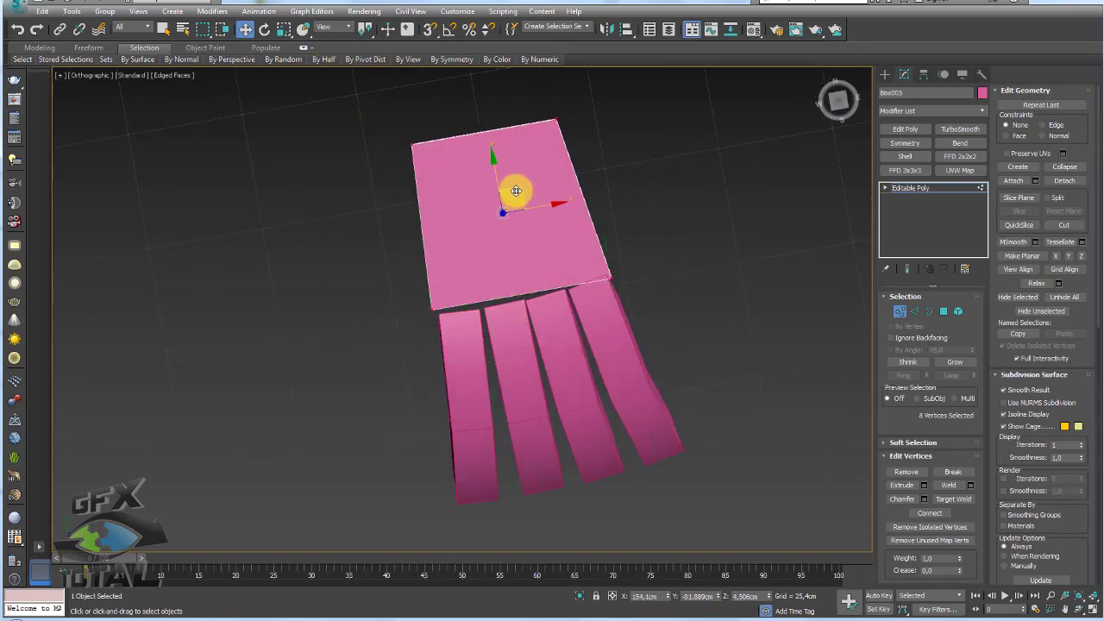
{"action": "left_click_drag", "start_coordinate": [513, 189], "coordinate": [509, 178]}
{"action": "mouse_move", "coordinate": [510, 178]}
{"action": "middle_mouse_down", "text": "alt"}
{"action": "mouse_move", "coordinate": [687, 156]}
{"action": "mouse_move", "coordinate": [665, 278]}
{"action": "middle_mouse_up", "text": "alt"}
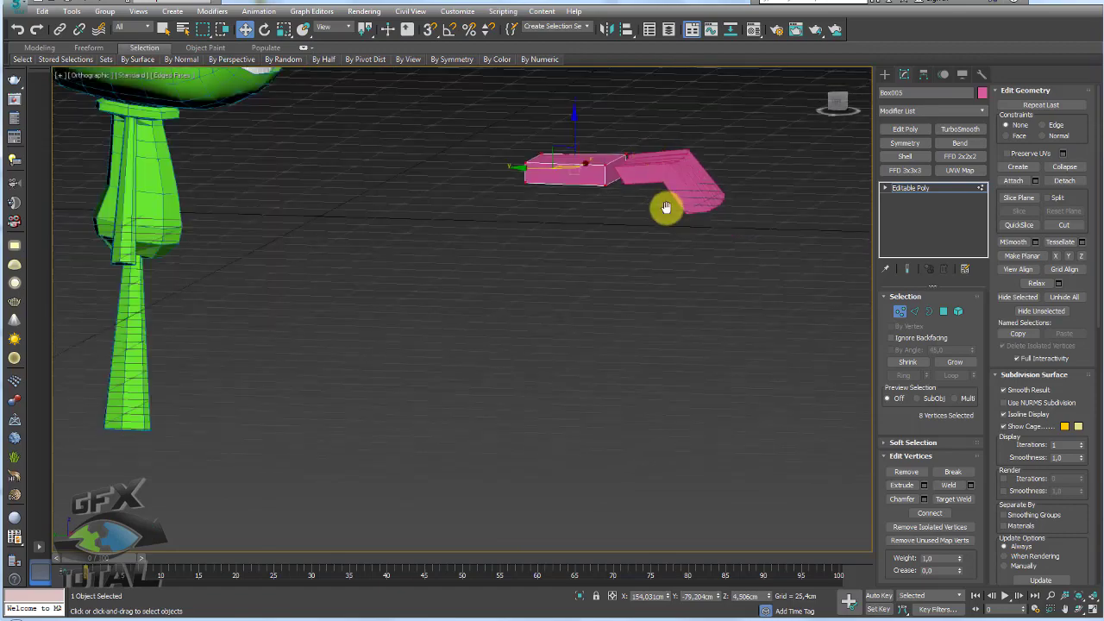
Rotate the four bent fingers together into line with the palm block
{"action": "left_click", "coordinate": [906, 189]}
{"action": "middle_click_drag", "start_coordinate": [846, 207], "coordinate": [710, 256], "text": "alt"}
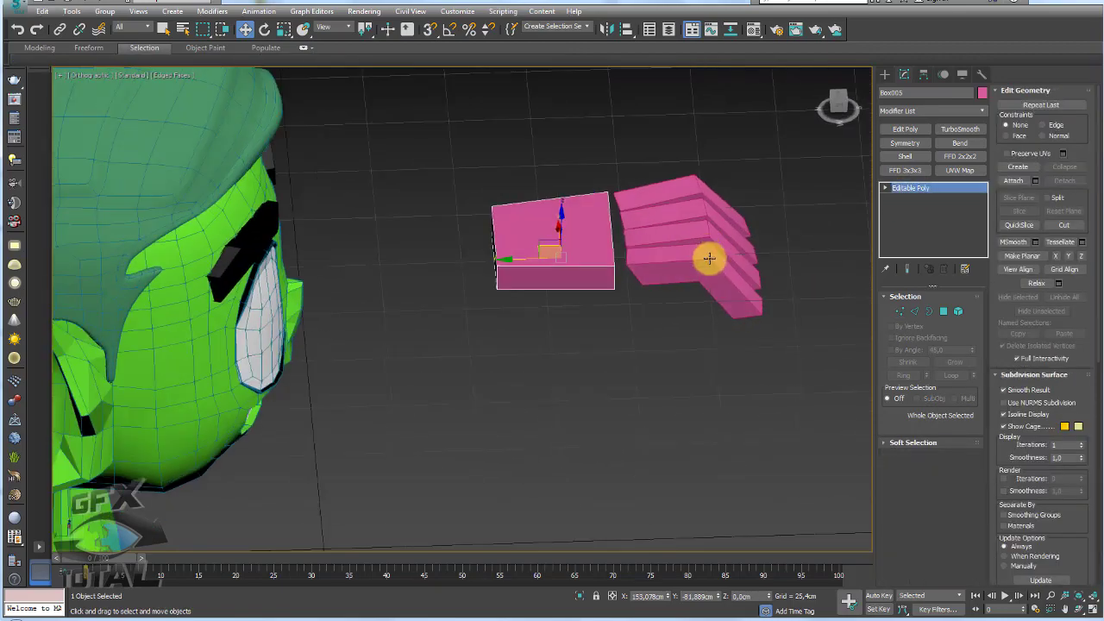
{"action": "key", "text": "e"}
{"action": "mouse_move", "coordinate": [802, 340]}
{"action": "left_mouse_down"}
{"action": "mouse_move", "coordinate": [699, 224]}
{"action": "mouse_move", "coordinate": [678, 241]}
{"action": "left_mouse_up"}
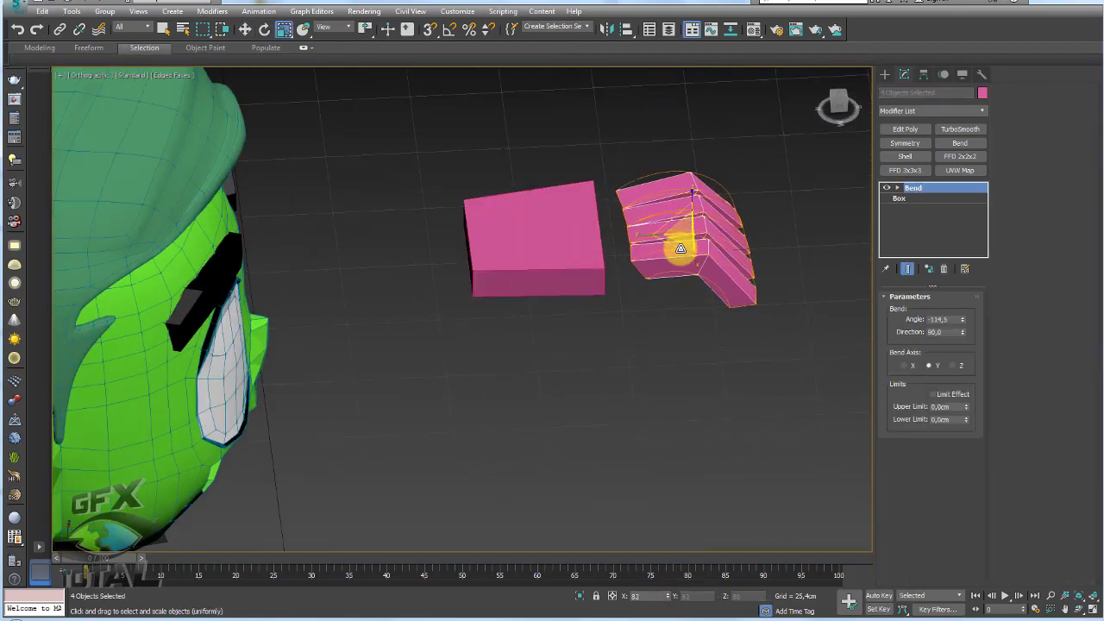
{"action": "key", "text": "w"}
{"action": "mouse_move", "coordinate": [732, 249]}
{"action": "middle_mouse_down", "text": "alt"}
{"action": "mouse_move", "coordinate": [678, 208]}
{"action": "mouse_move", "coordinate": [648, 156]}
{"action": "middle_mouse_up", "text": "alt"}
{"action": "mouse_move", "coordinate": [704, 202]}
{"action": "middle_mouse_down", "text": "alt"}
{"action": "mouse_move", "coordinate": [734, 187]}
{"action": "mouse_move", "coordinate": [722, 192]}
{"action": "middle_mouse_up", "text": "alt"}
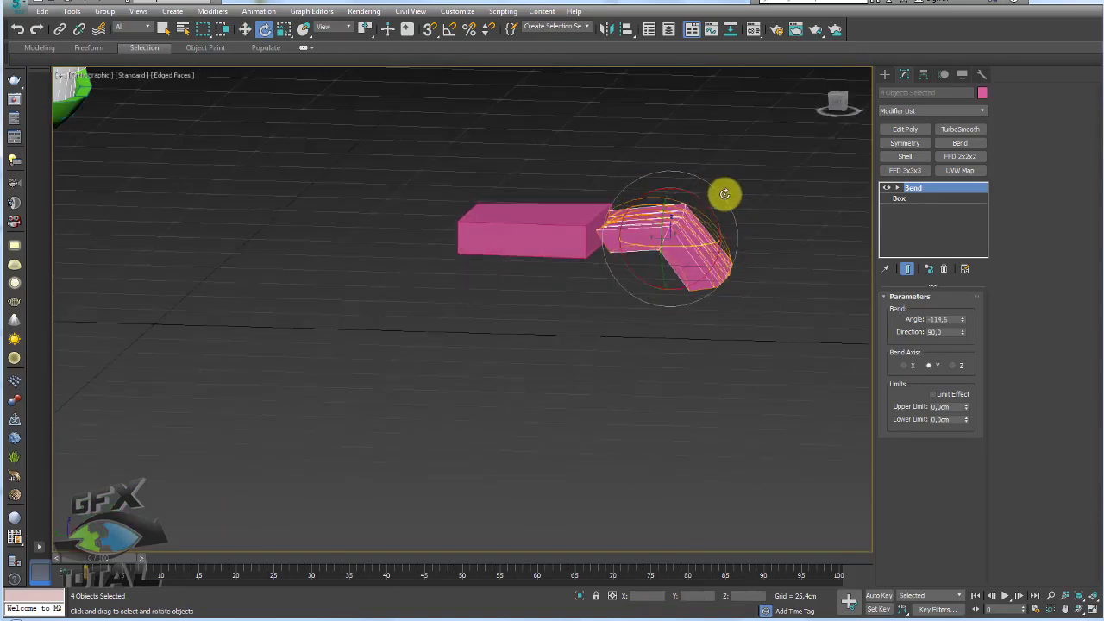
{"action": "left_click", "coordinate": [561, 242]}
Scale all the palm block's faces to fit the fingers
{"action": "scroll", "coordinate": [685, 250], "scroll_direction": "up", "scroll_amount": 3}
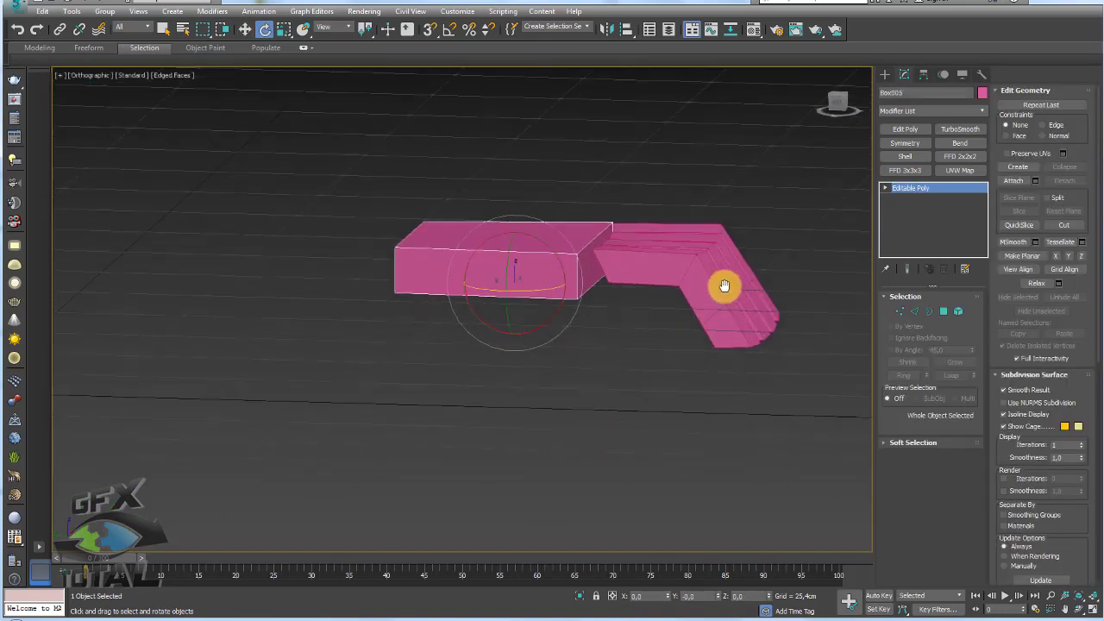
{"action": "left_click", "coordinate": [944, 312]}
{"action": "left_click_drag", "start_coordinate": [611, 324], "coordinate": [377, 161]}
{"action": "key", "text": "r"}
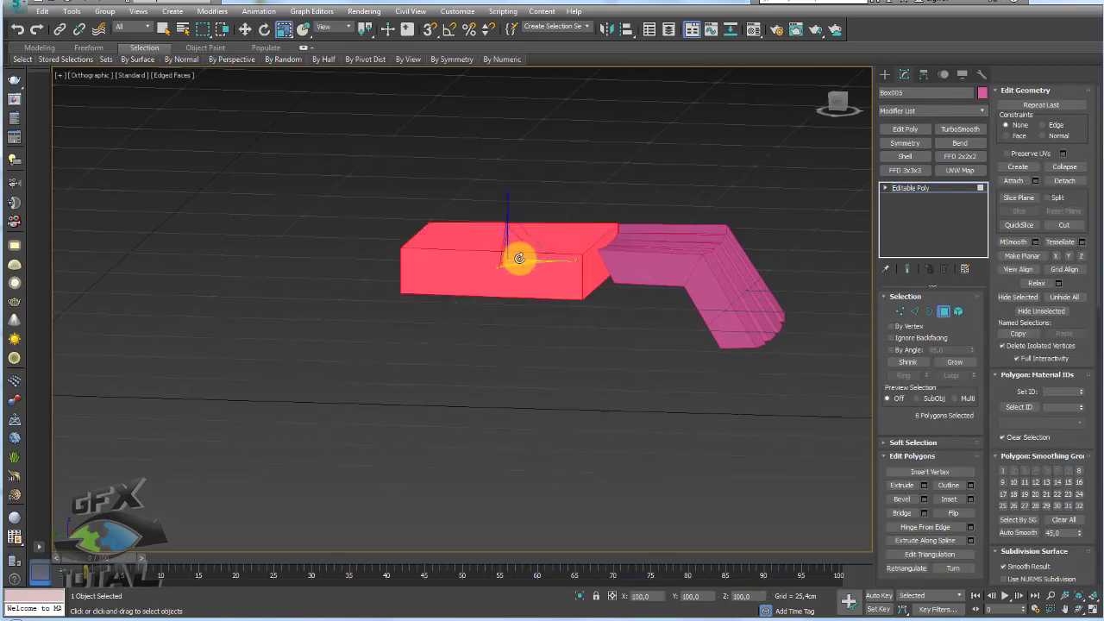
{"action": "mouse_move", "coordinate": [512, 254]}
{"action": "middle_mouse_down", "text": "alt"}
{"action": "mouse_move", "coordinate": [593, 294]}
{"action": "mouse_move", "coordinate": [567, 284]}
{"action": "middle_mouse_up", "text": "alt"}
{"action": "key", "text": "w"}
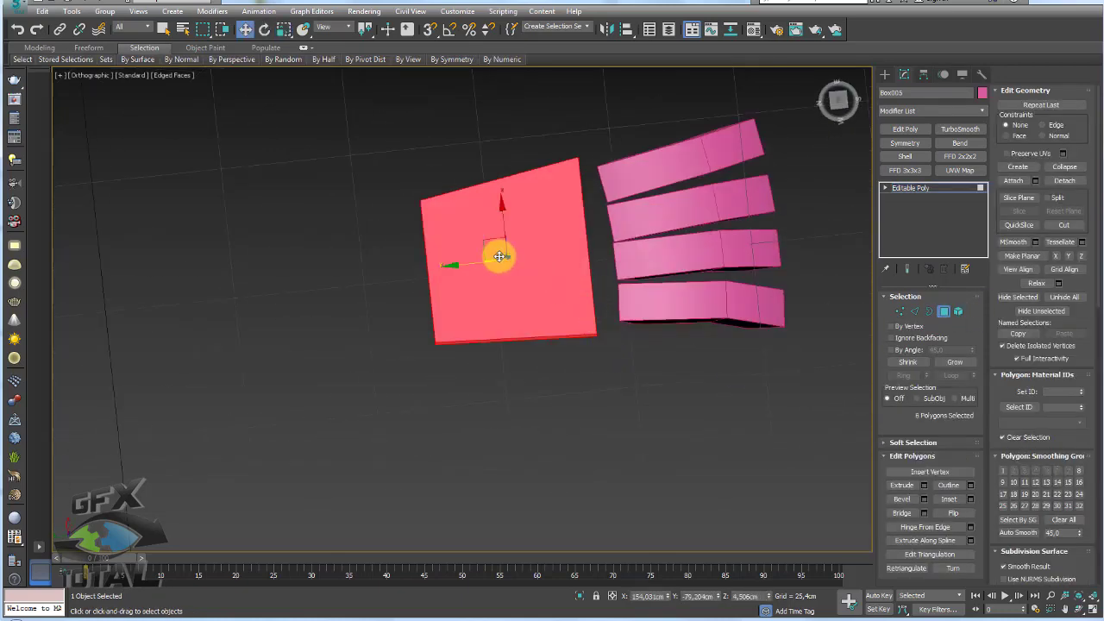
{"action": "middle_click_drag", "start_coordinate": [500, 239], "coordinate": [505, 239], "text": "alt"}
{"action": "key", "text": "r"}
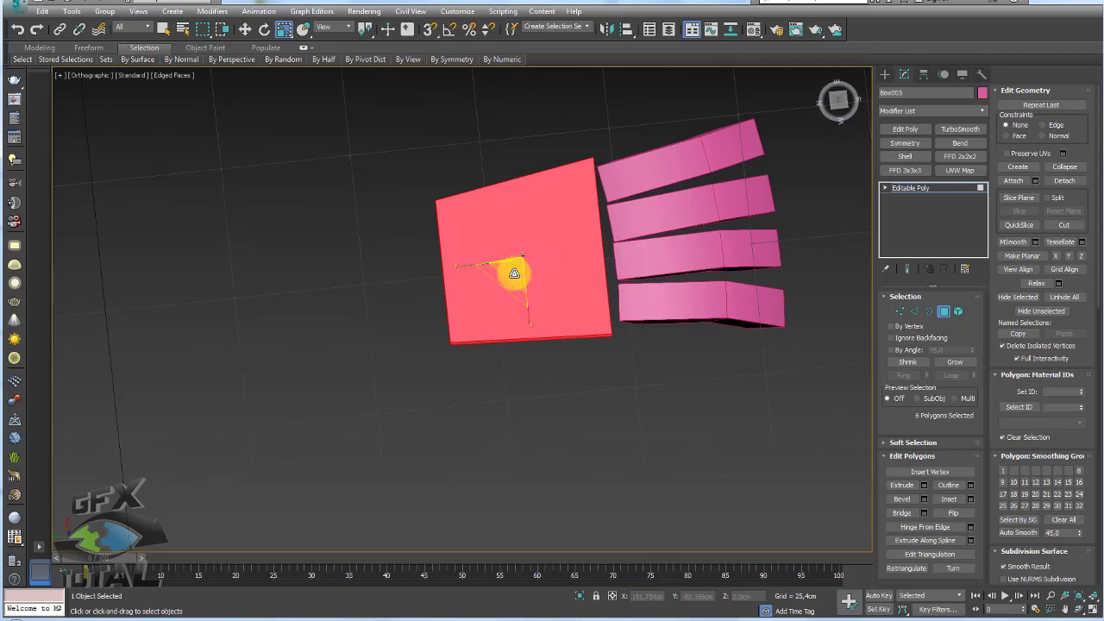
{"action": "key", "text": "w"}
{"action": "middle_click_drag", "start_coordinate": [587, 276], "coordinate": [541, 216], "text": "alt"}
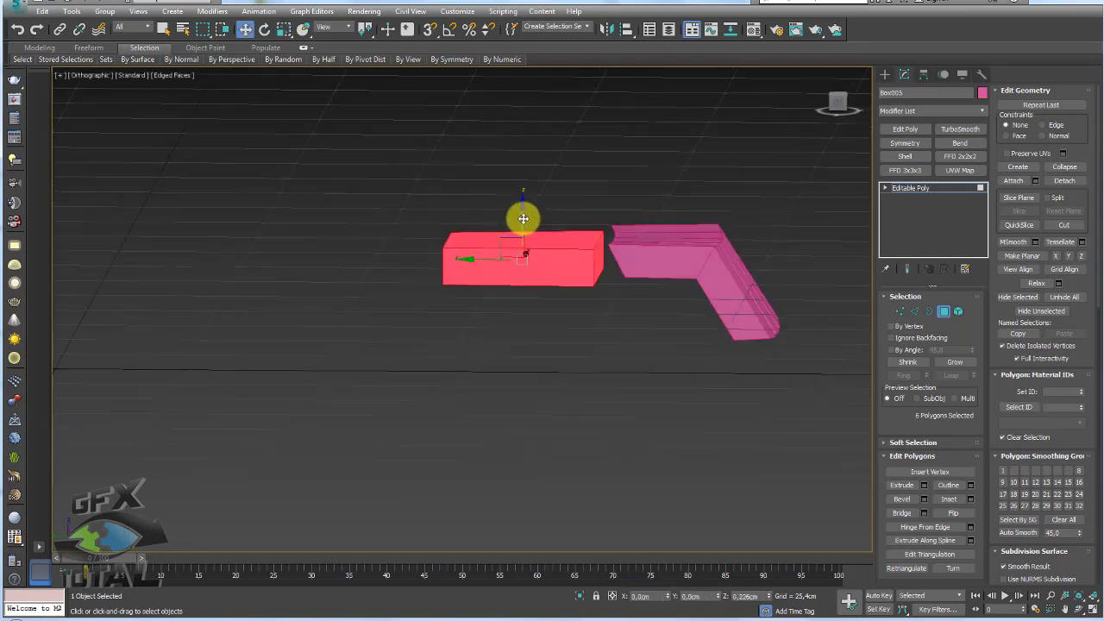
Ring-select the palm edges and Connect them with 3 segments
{"action": "left_click", "coordinate": [919, 311]}
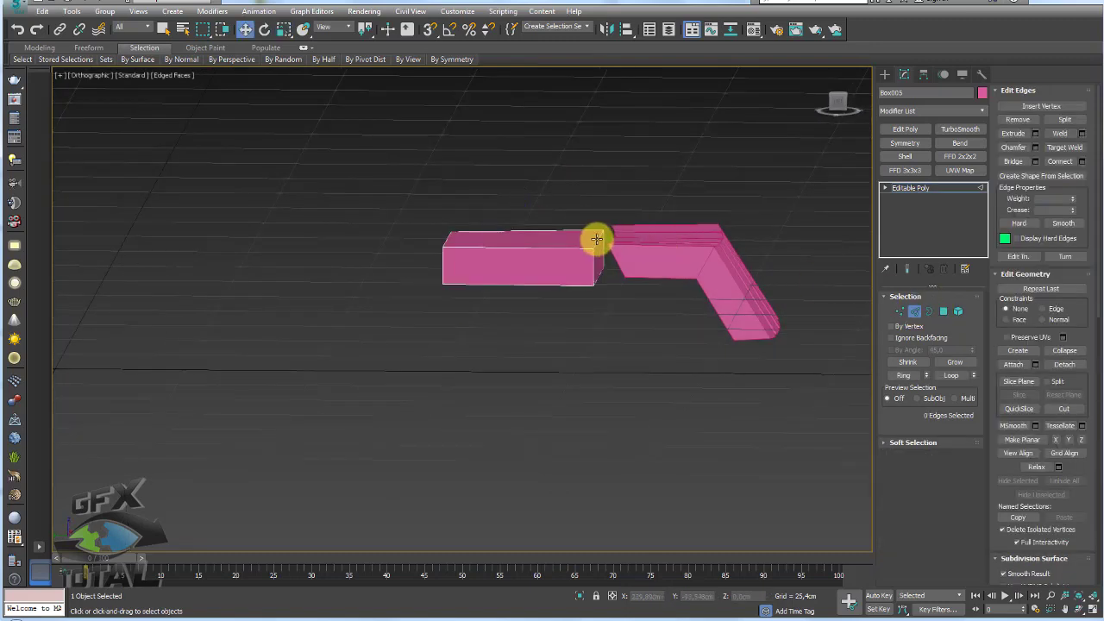
{"action": "middle_click_drag", "start_coordinate": [604, 207], "coordinate": [702, 308], "text": "alt"}
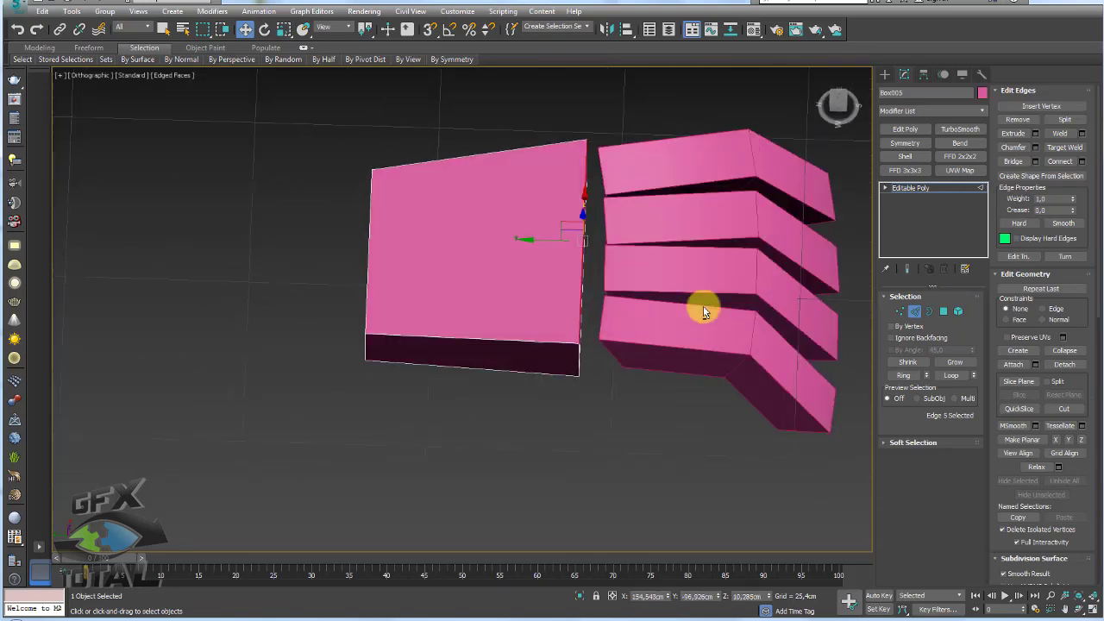
{"action": "left_click", "coordinate": [906, 374]}
{"action": "left_click", "coordinate": [1082, 161]}
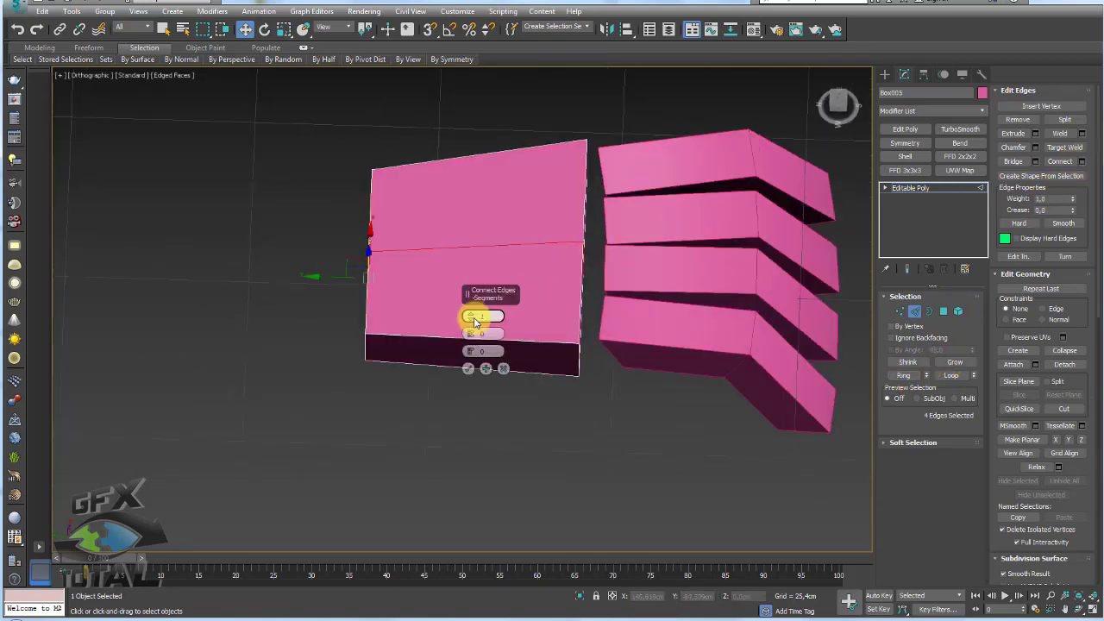
{"action": "left_click_drag", "start_coordinate": [471, 317], "coordinate": [471, 309]}
{"action": "left_click", "coordinate": [469, 368]}
{"action": "middle_click_drag", "start_coordinate": [464, 365], "coordinate": [688, 350], "text": "alt"}
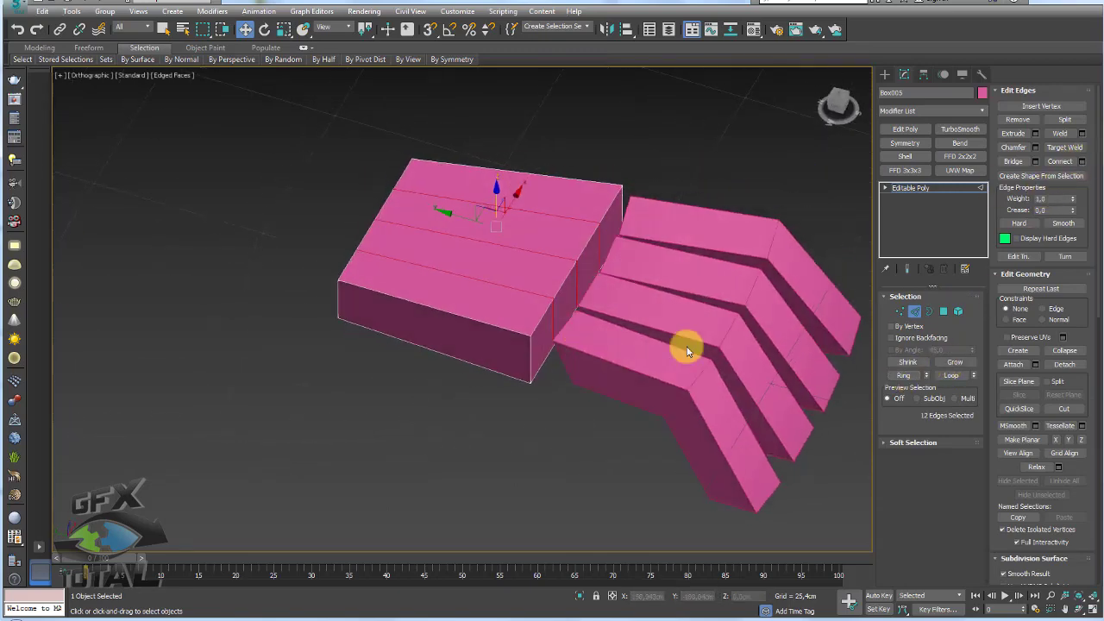
Delete the palm block's two end faces and return to object level
{"action": "left_click", "coordinate": [945, 310]}
{"action": "left_click", "coordinate": [542, 339]}
{"action": "left_click", "coordinate": [587, 268], "text": "ctrl"}
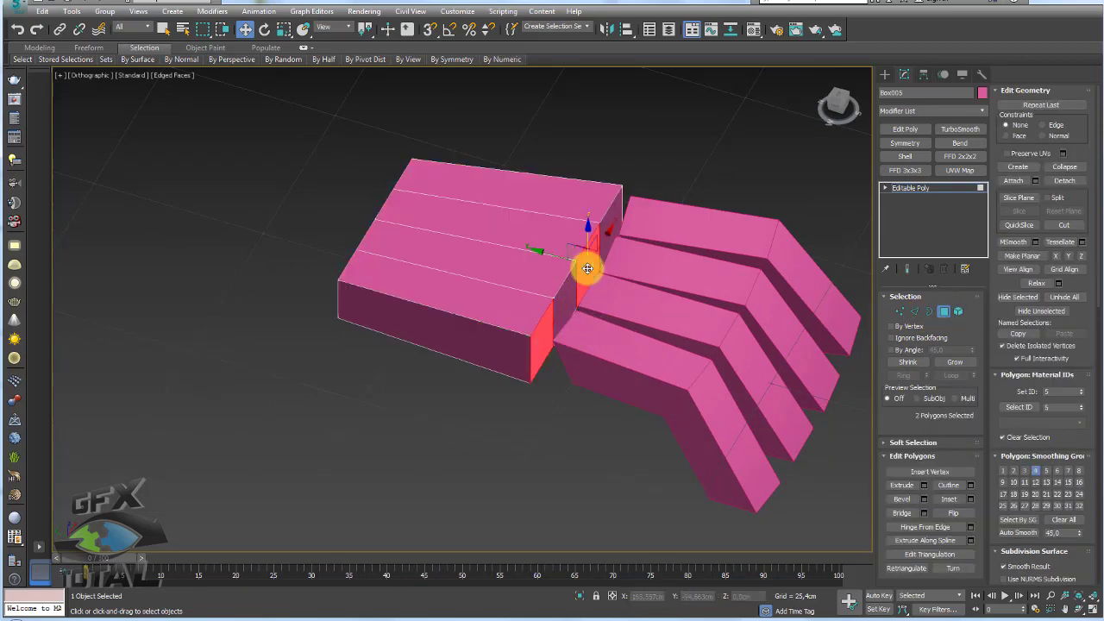
{"action": "key", "text": "Delete"}
{"action": "middle_click_drag", "start_coordinate": [618, 259], "coordinate": [660, 260], "text": "alt"}
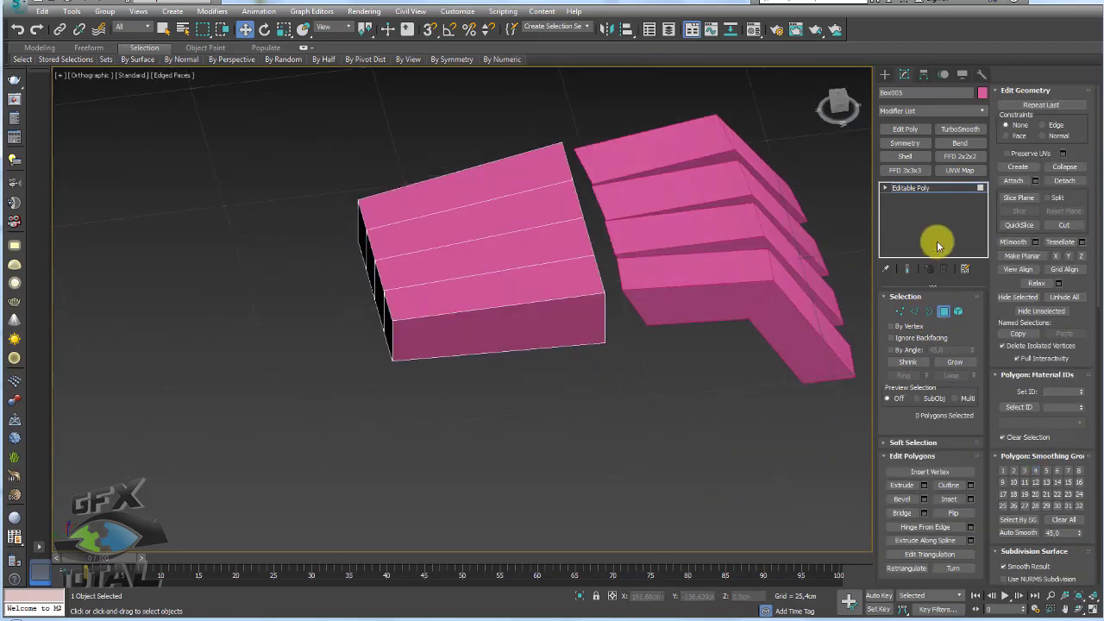
{"action": "left_click", "coordinate": [911, 188]}
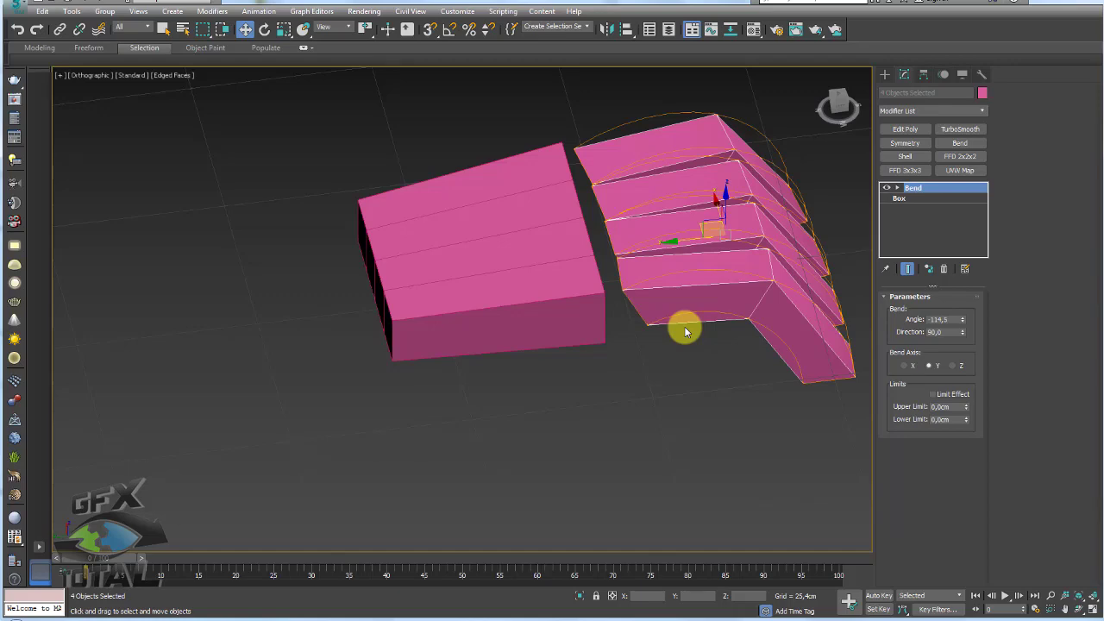
{"action": "mouse_move", "coordinate": [685, 331]}
{"action": "middle_mouse_down", "text": "alt"}
{"action": "mouse_move", "coordinate": [757, 291]}
{"action": "mouse_move", "coordinate": [739, 320]}
{"action": "mouse_move", "coordinate": [742, 362]}
{"action": "mouse_move", "coordinate": [654, 355]}
{"action": "middle_mouse_up", "text": "alt"}
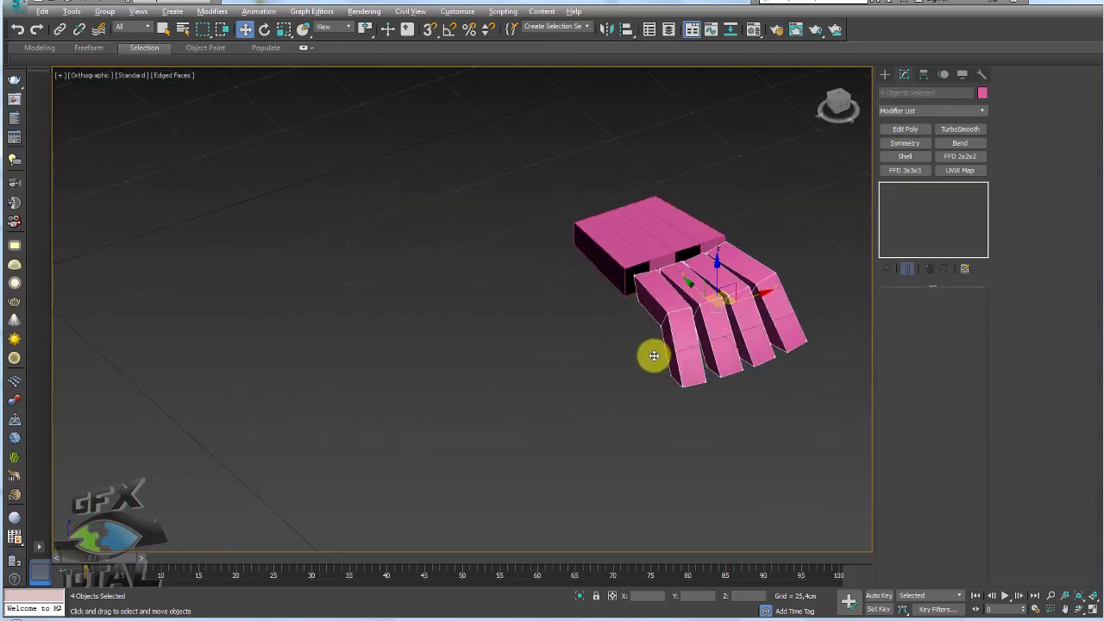
{"action": "scroll", "coordinate": [654, 355], "scroll_direction": "down", "scroll_amount": 3}
View the character reference image from the Referências folder, then return to 3ds Max
{"action": "key", "text": "alt+Tab"}
{"action": "key", "text": "alt+Tab"}
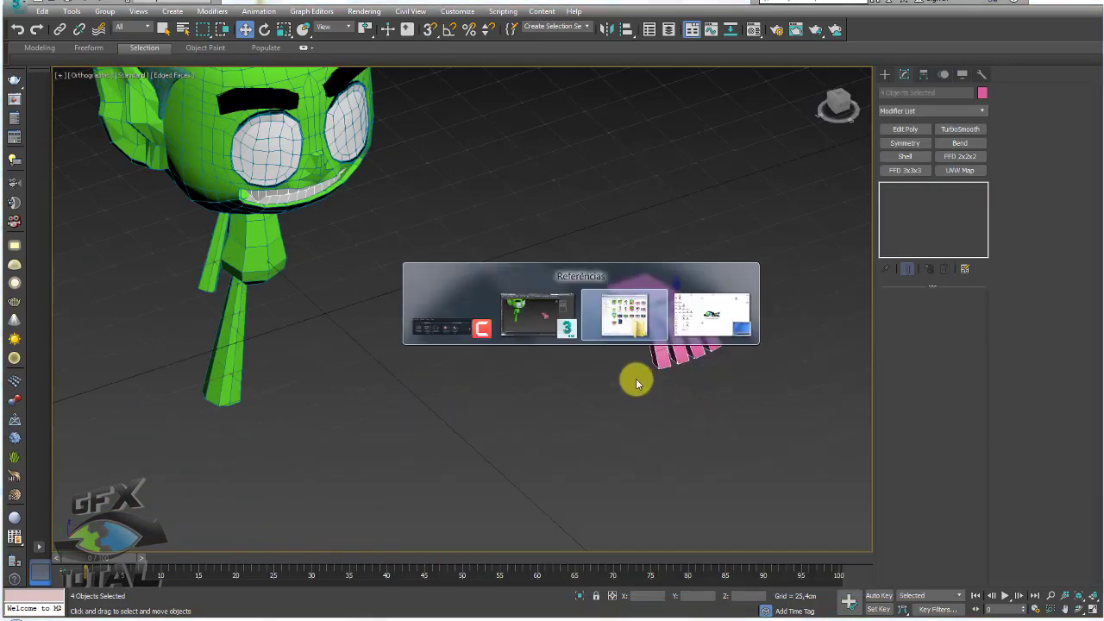
{"action": "double_click", "coordinate": [837, 259]}
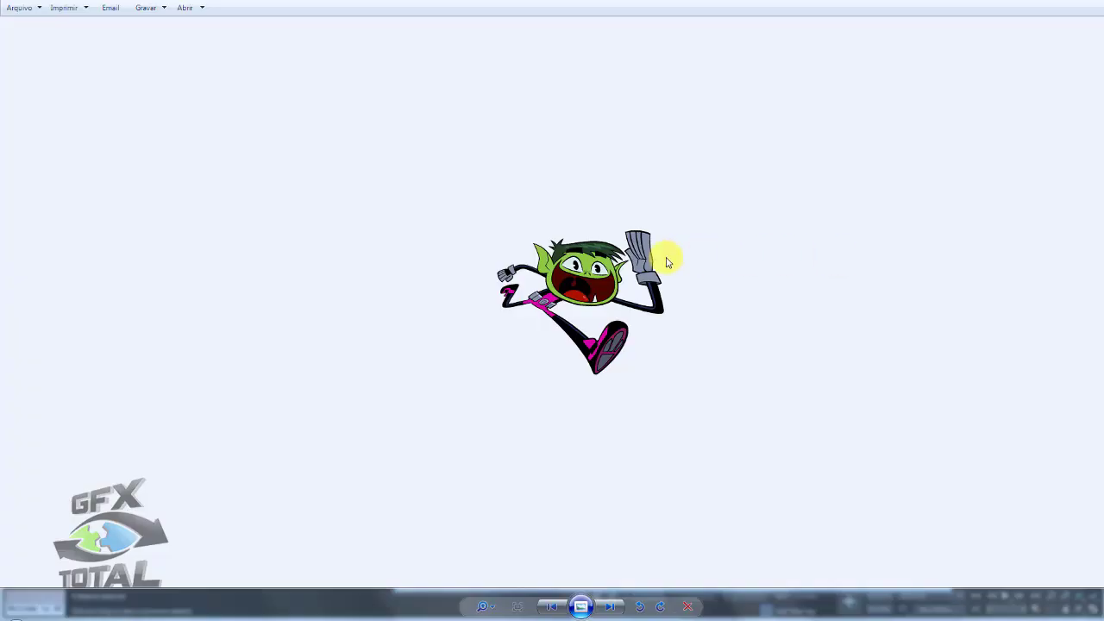
{"action": "scroll", "coordinate": [667, 261], "scroll_direction": "up", "scroll_amount": 3}
{"action": "scroll", "coordinate": [715, 229], "scroll_direction": "up", "scroll_amount": 2}
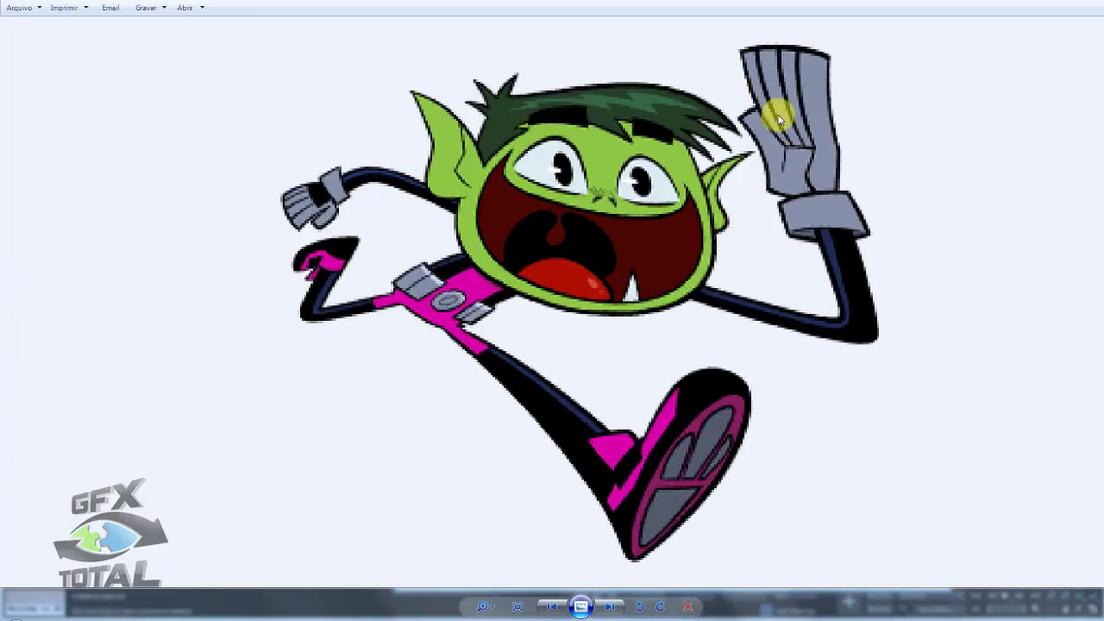
{"action": "key", "text": "alt+F4"}
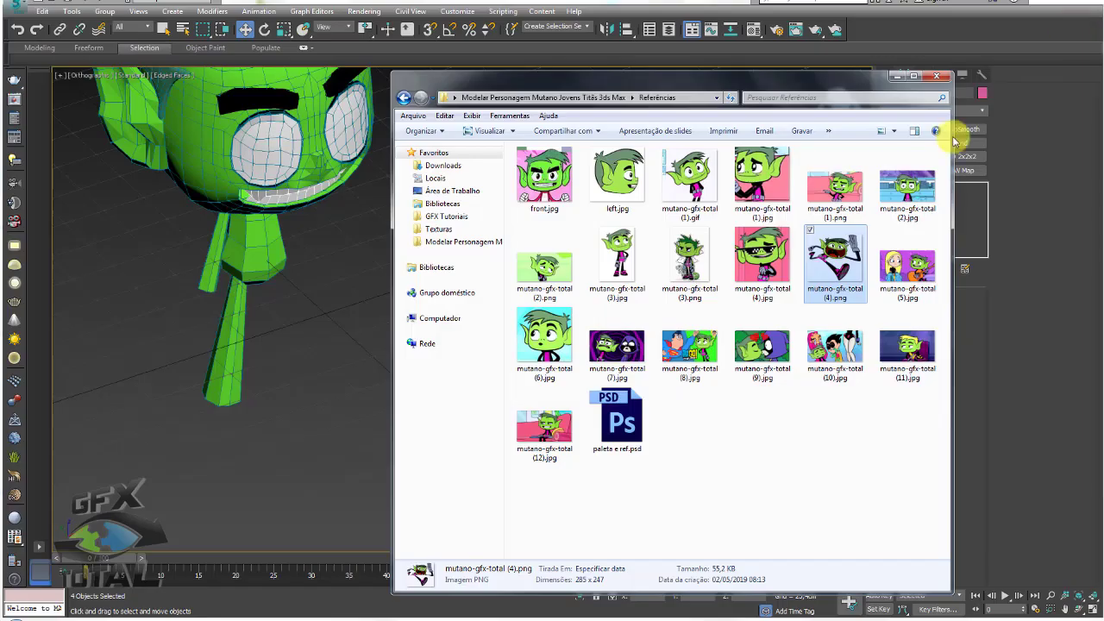
{"action": "key", "text": "alt+Tab"}
Clone the outermost finger as a new element and rotate it to a thumb angle
{"action": "scroll", "coordinate": [661, 306], "scroll_direction": "up", "scroll_amount": 3}
{"action": "left_click", "coordinate": [687, 321]}
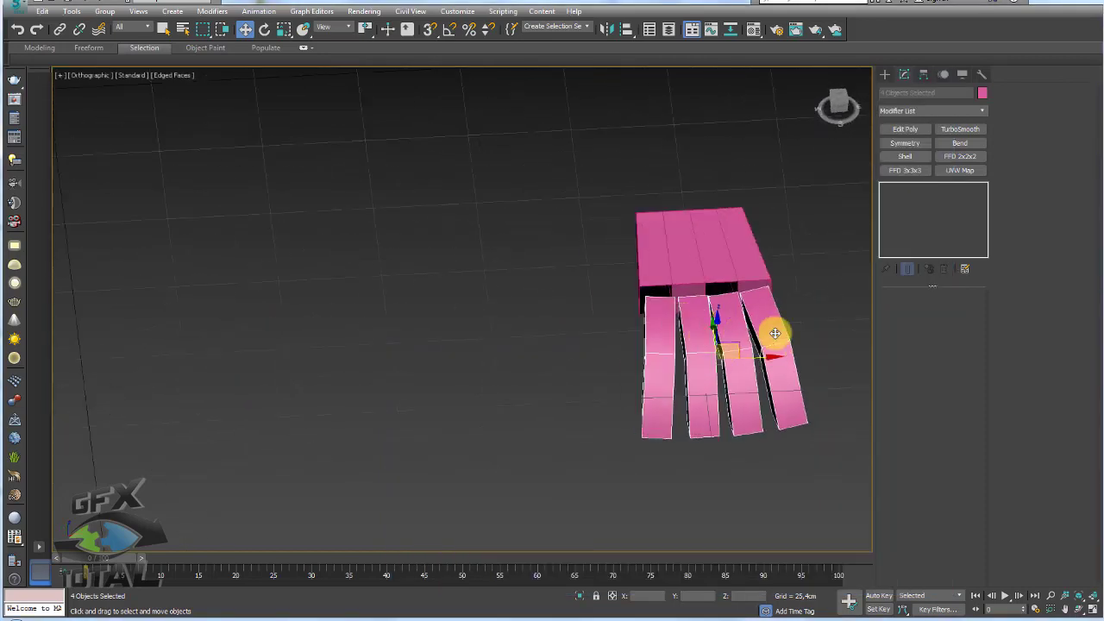
{"action": "middle_click_drag", "start_coordinate": [772, 330], "coordinate": [598, 340]}
{"action": "left_click", "coordinate": [958, 311]}
{"action": "left_click", "coordinate": [588, 345]}
{"action": "left_click_drag", "start_coordinate": [599, 340], "coordinate": [636, 304], "text": "shift"}
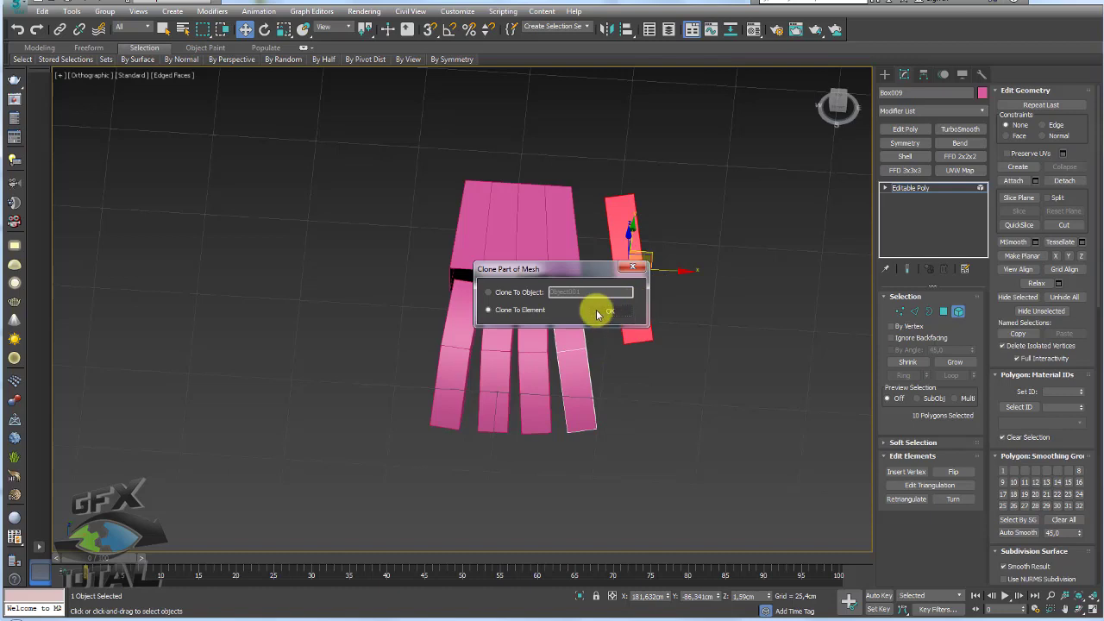
{"action": "left_click", "coordinate": [609, 312]}
{"action": "key", "text": "e"}
{"action": "left_click_drag", "start_coordinate": [648, 271], "coordinate": [697, 249]}
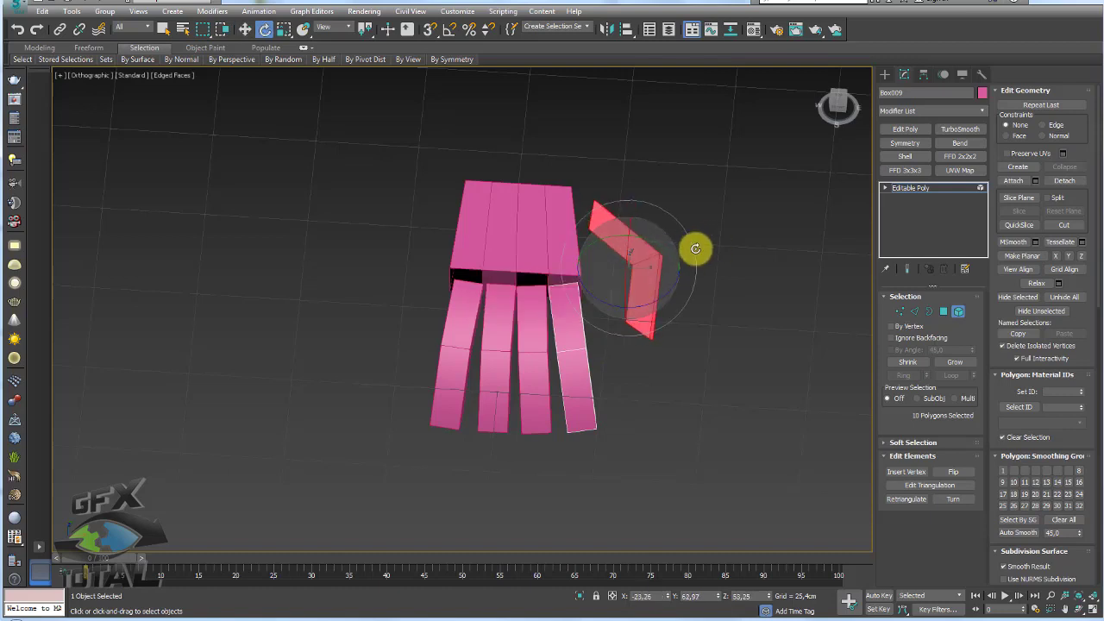
Shorten the thumb by moving its four base vertices
{"action": "left_click", "coordinate": [899, 312]}
{"action": "left_click_drag", "start_coordinate": [702, 388], "coordinate": [629, 296]}
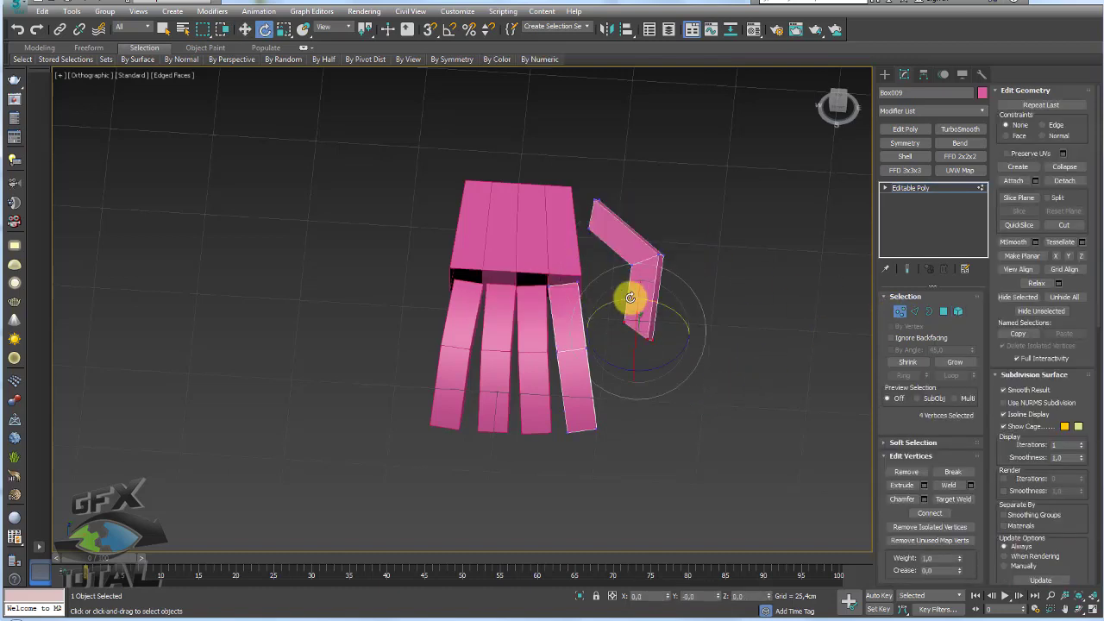
{"action": "key", "text": "w"}
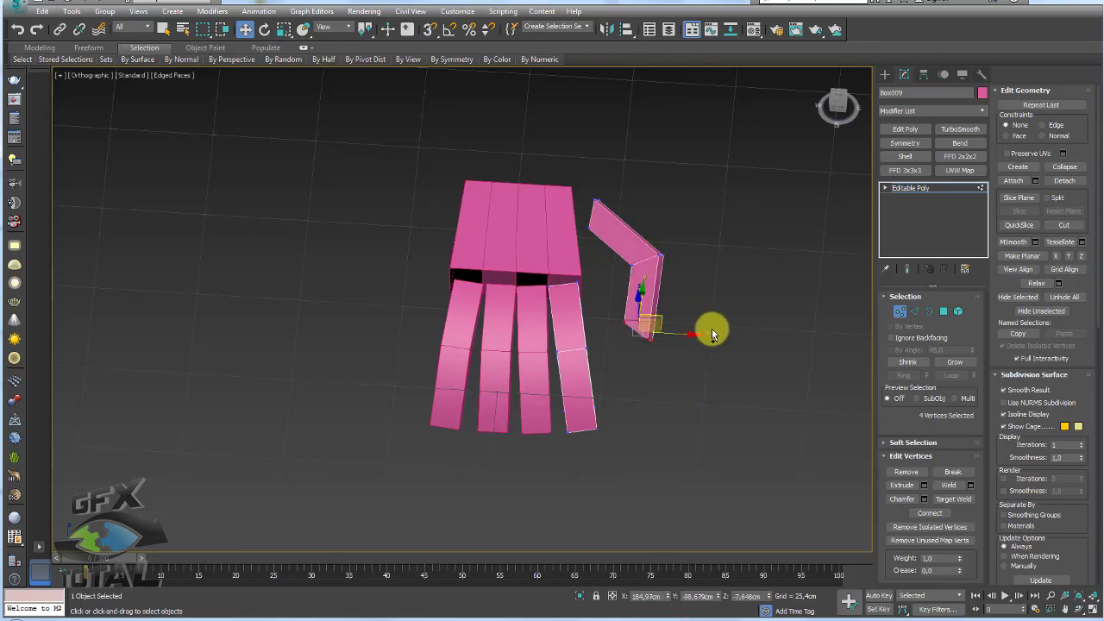
{"action": "middle_click_drag", "start_coordinate": [710, 328], "coordinate": [628, 279], "text": "alt"}
{"action": "scroll", "coordinate": [660, 319], "scroll_direction": "up", "scroll_amount": 5}
{"action": "left_click_drag", "start_coordinate": [616, 339], "coordinate": [753, 315]}
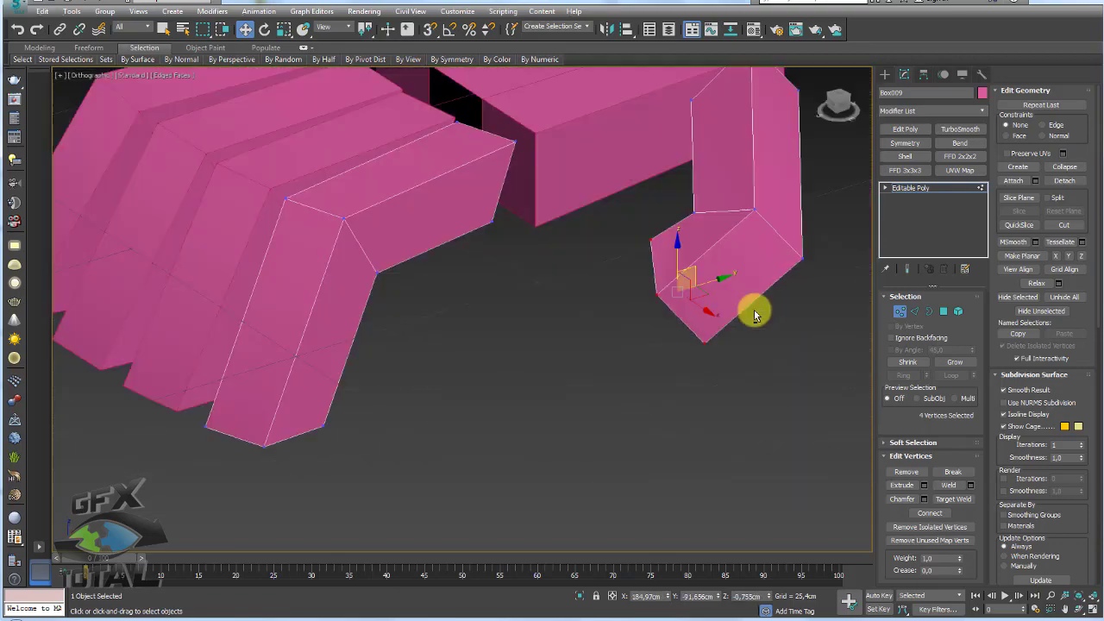
{"action": "middle_click_drag", "start_coordinate": [753, 315], "coordinate": [731, 305], "text": "alt"}
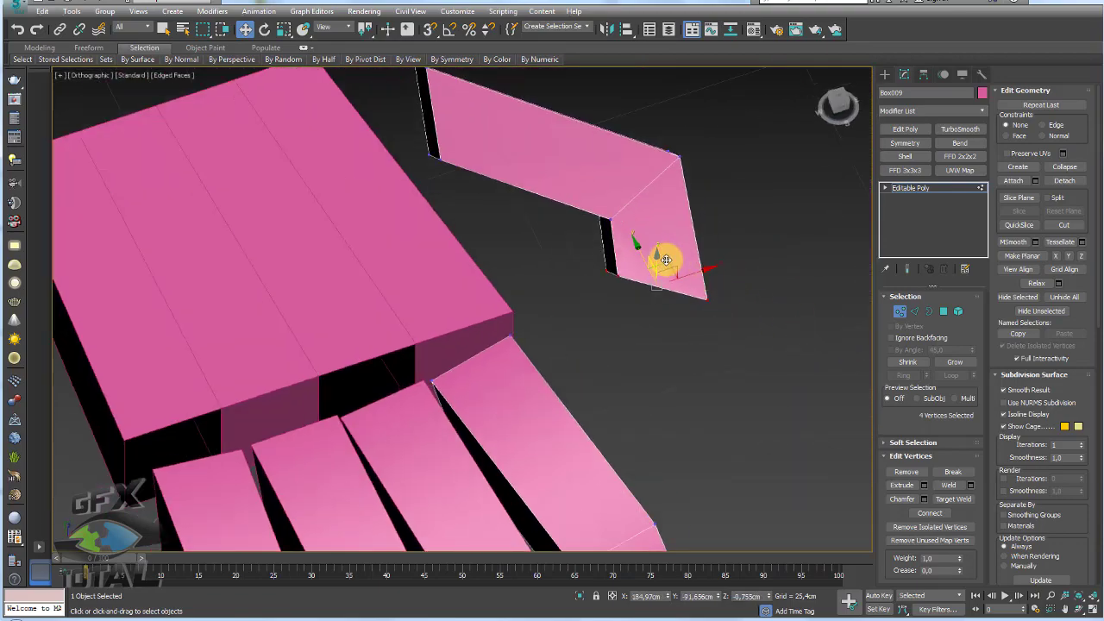
{"action": "left_click_drag", "start_coordinate": [666, 259], "coordinate": [660, 253]}
Bend the thumb by moving its inner corner vertices leftward and raising others
{"action": "left_click", "coordinate": [598, 203]}
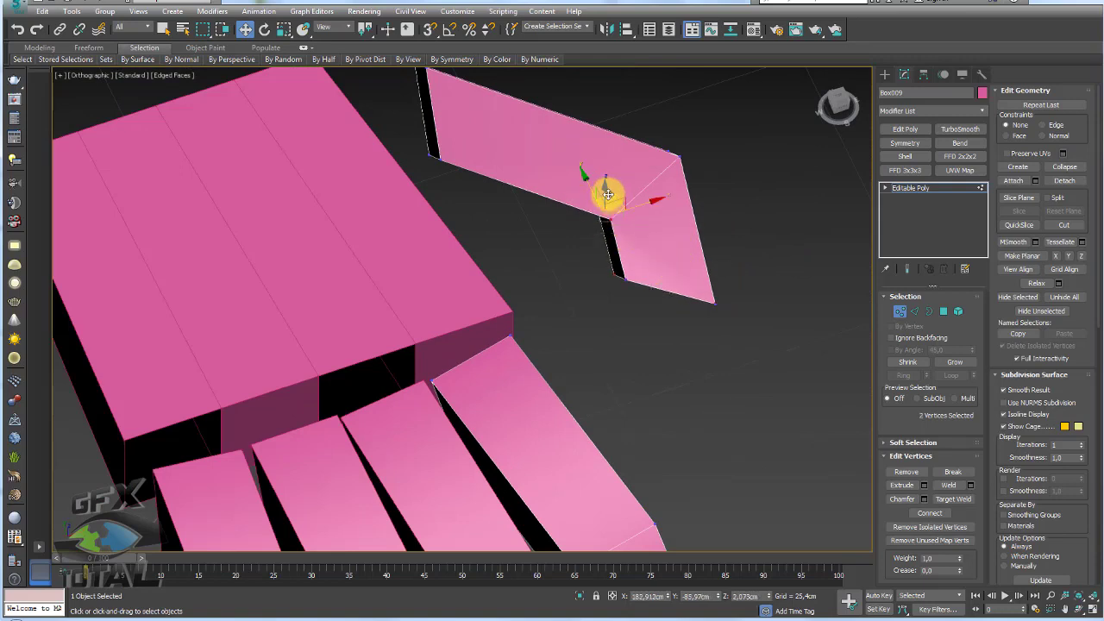
{"action": "left_click_drag", "start_coordinate": [608, 194], "coordinate": [571, 192]}
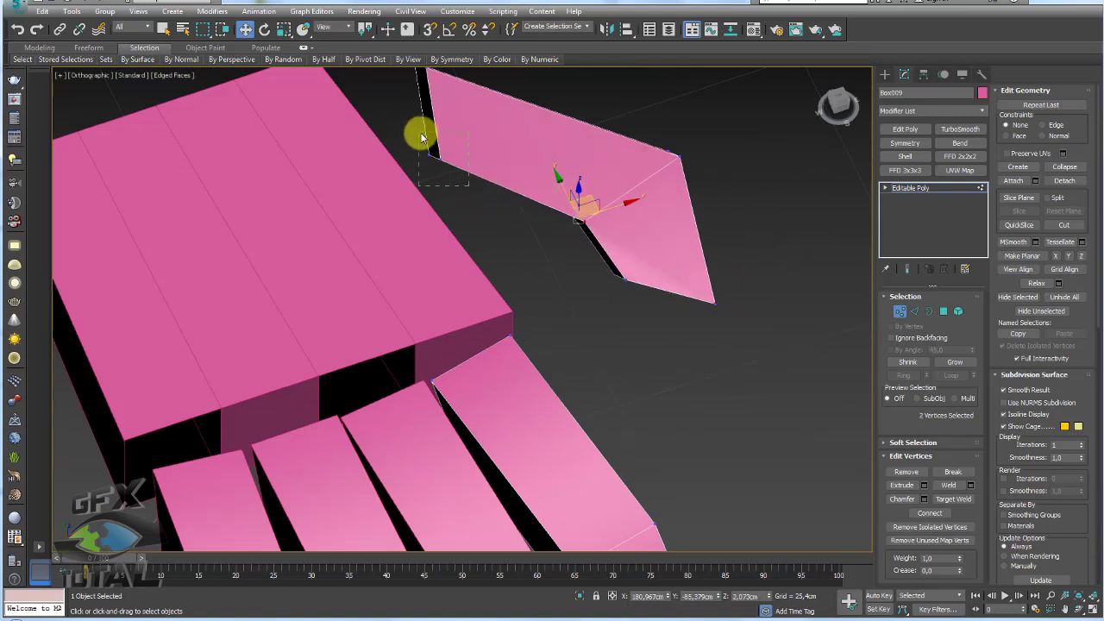
{"action": "mouse_move", "coordinate": [423, 137]}
{"action": "left_mouse_down"}
{"action": "mouse_move", "coordinate": [446, 129]}
{"action": "mouse_move", "coordinate": [463, 153]}
{"action": "left_mouse_up"}
{"action": "mouse_move", "coordinate": [463, 153]}
{"action": "middle_mouse_down", "text": "alt"}
{"action": "mouse_move", "coordinate": [508, 180]}
{"action": "mouse_move", "coordinate": [389, 123]}
{"action": "mouse_move", "coordinate": [402, 123]}
{"action": "middle_mouse_up", "text": "alt"}
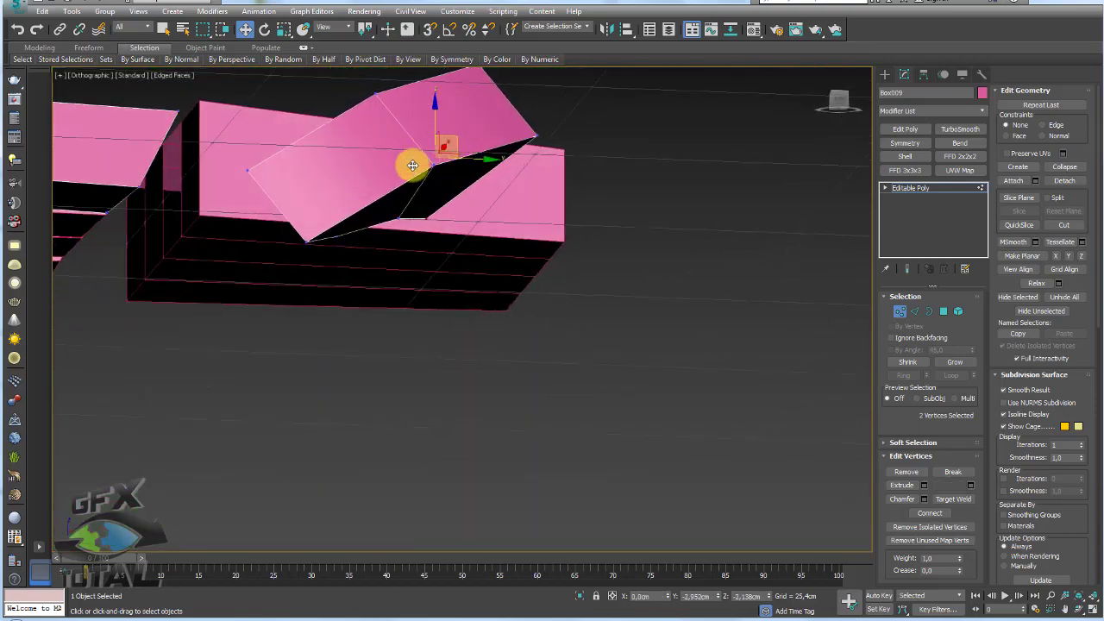
{"action": "left_click_drag", "start_coordinate": [413, 165], "coordinate": [417, 155]}
{"action": "mouse_move", "coordinate": [412, 162]}
{"action": "middle_mouse_down", "text": "alt"}
{"action": "mouse_move", "coordinate": [336, 128]}
{"action": "mouse_move", "coordinate": [395, 197]}
{"action": "middle_mouse_up", "text": "alt"}
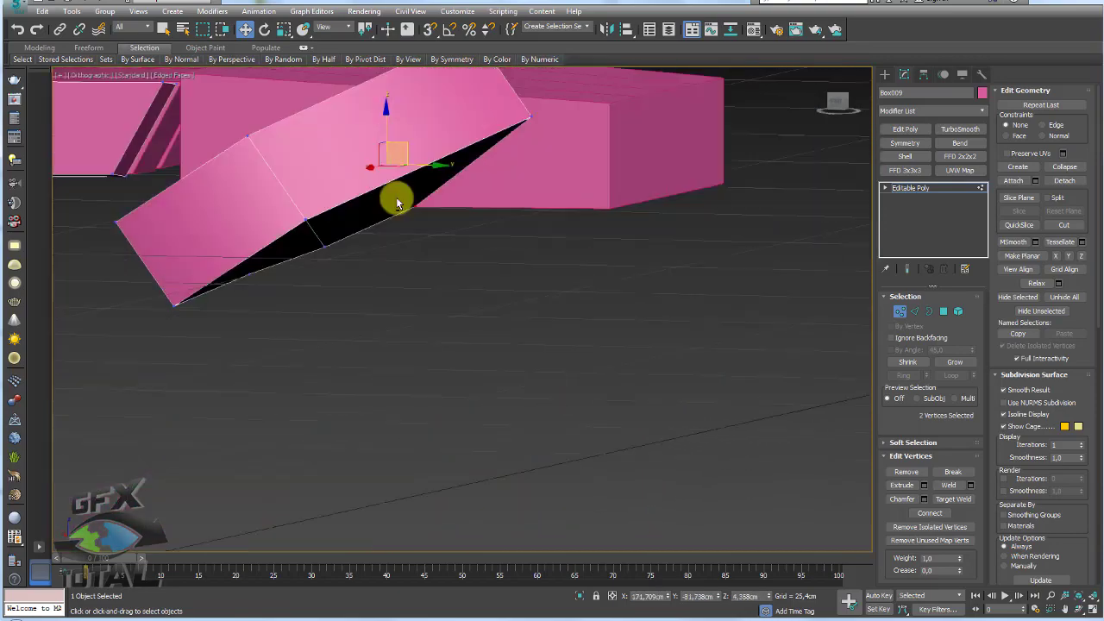
{"action": "scroll", "coordinate": [426, 251], "scroll_direction": "down", "scroll_amount": 5}
{"action": "middle_click_drag", "start_coordinate": [426, 251], "coordinate": [699, 283], "text": "alt"}
Move and rotate the thumb element so it sits beneath the palm
{"action": "left_click", "coordinate": [923, 187]}
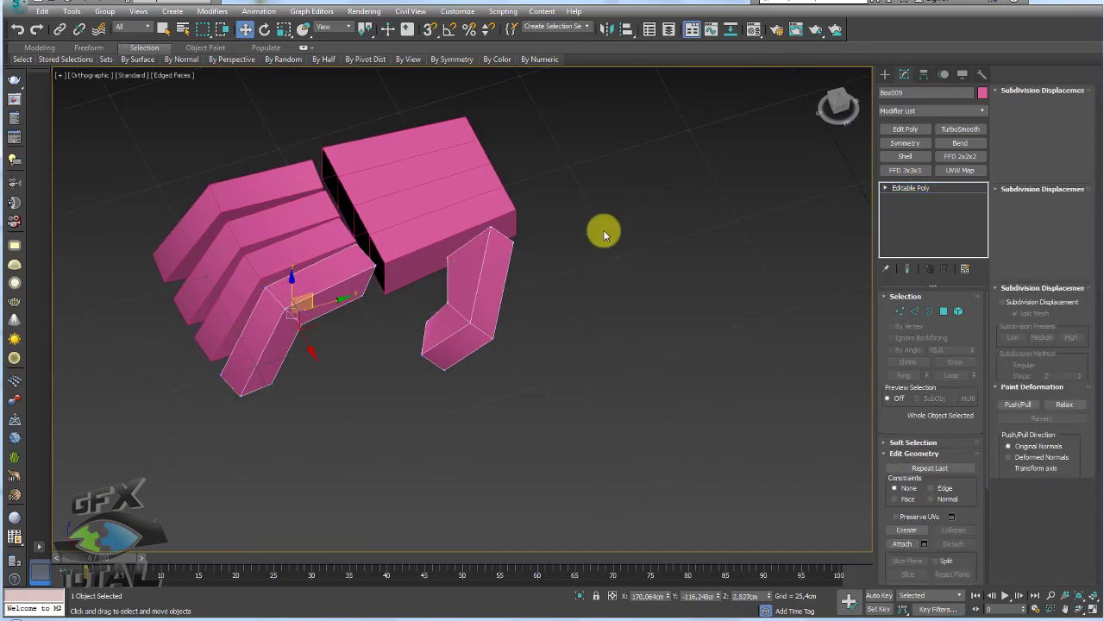
{"action": "key", "text": "e"}
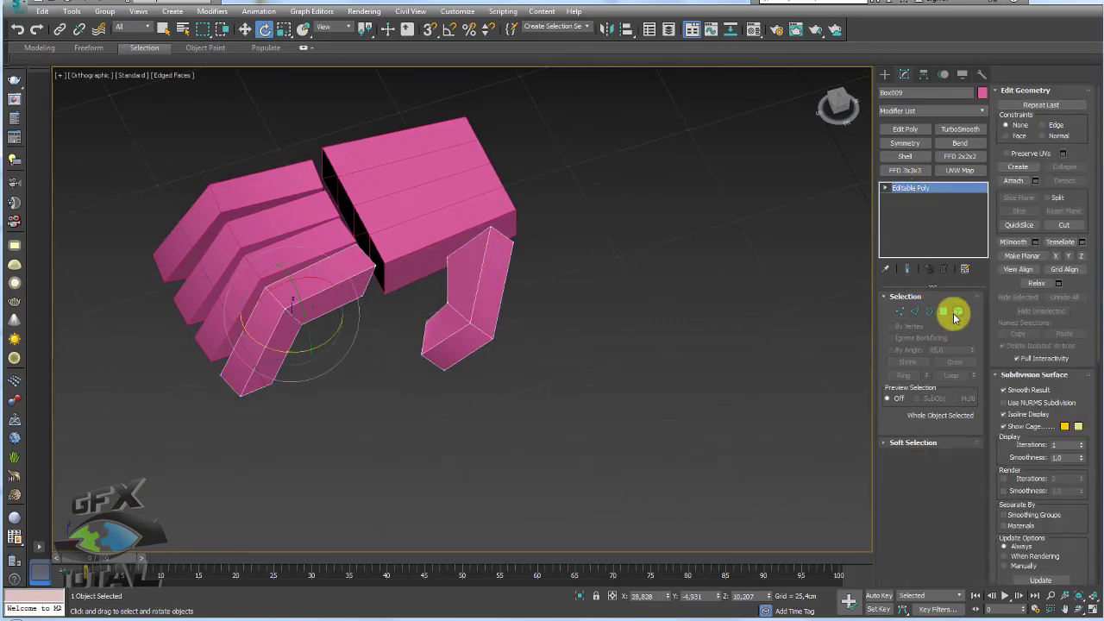
{"action": "left_click", "coordinate": [955, 313]}
{"action": "key", "text": "w"}
{"action": "mouse_move", "coordinate": [510, 290]}
{"action": "middle_mouse_down", "text": "alt"}
{"action": "mouse_move", "coordinate": [500, 224]}
{"action": "mouse_move", "coordinate": [484, 289]}
{"action": "middle_mouse_up", "text": "alt"}
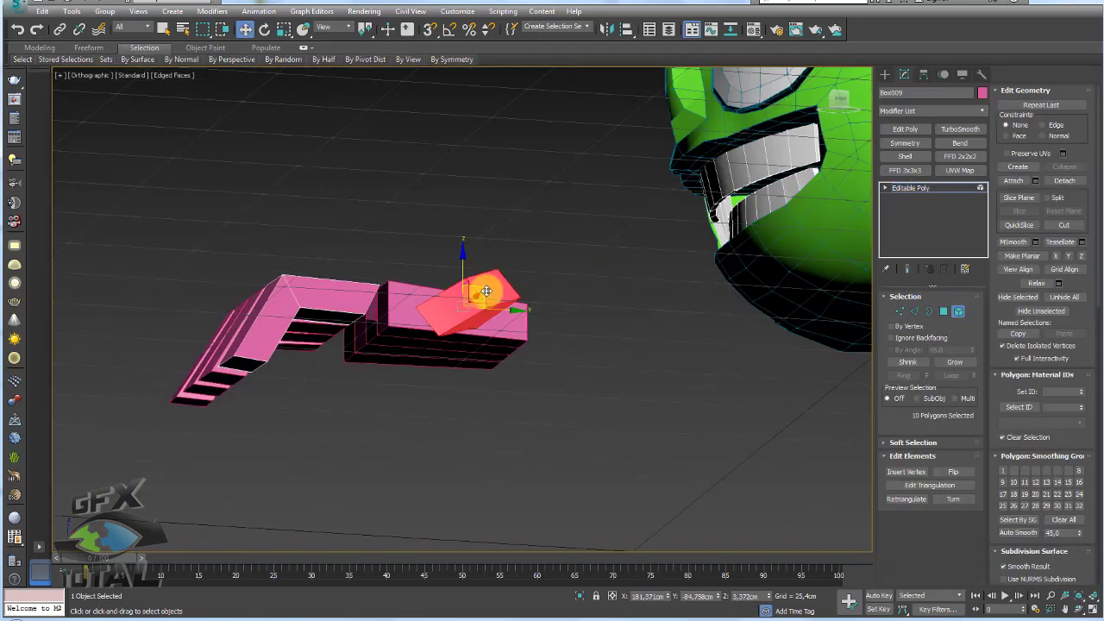
{"action": "mouse_move", "coordinate": [483, 288]}
{"action": "left_mouse_down"}
{"action": "mouse_move", "coordinate": [485, 316]}
{"action": "mouse_move", "coordinate": [517, 313]}
{"action": "mouse_move", "coordinate": [485, 338]}
{"action": "mouse_move", "coordinate": [493, 310]}
{"action": "mouse_move", "coordinate": [515, 312]}
{"action": "left_mouse_up"}
{"action": "key", "text": "e"}
{"action": "key", "text": "w"}
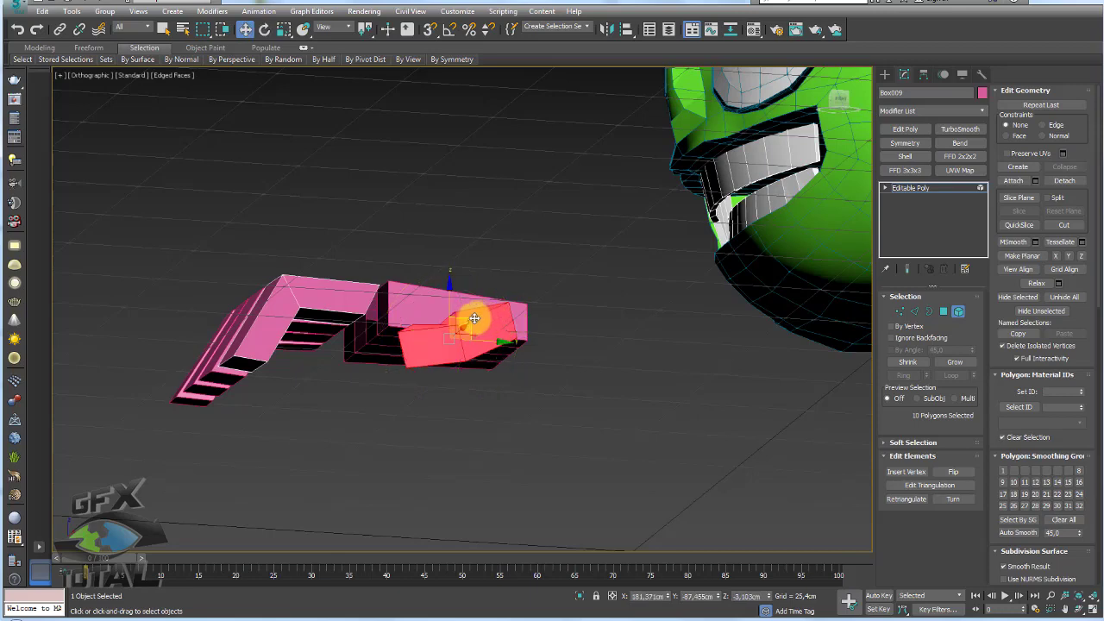
{"action": "mouse_move", "coordinate": [469, 323]}
{"action": "middle_mouse_down", "text": "alt"}
{"action": "mouse_move", "coordinate": [501, 362]}
{"action": "mouse_move", "coordinate": [619, 421]}
{"action": "middle_mouse_up", "text": "alt"}
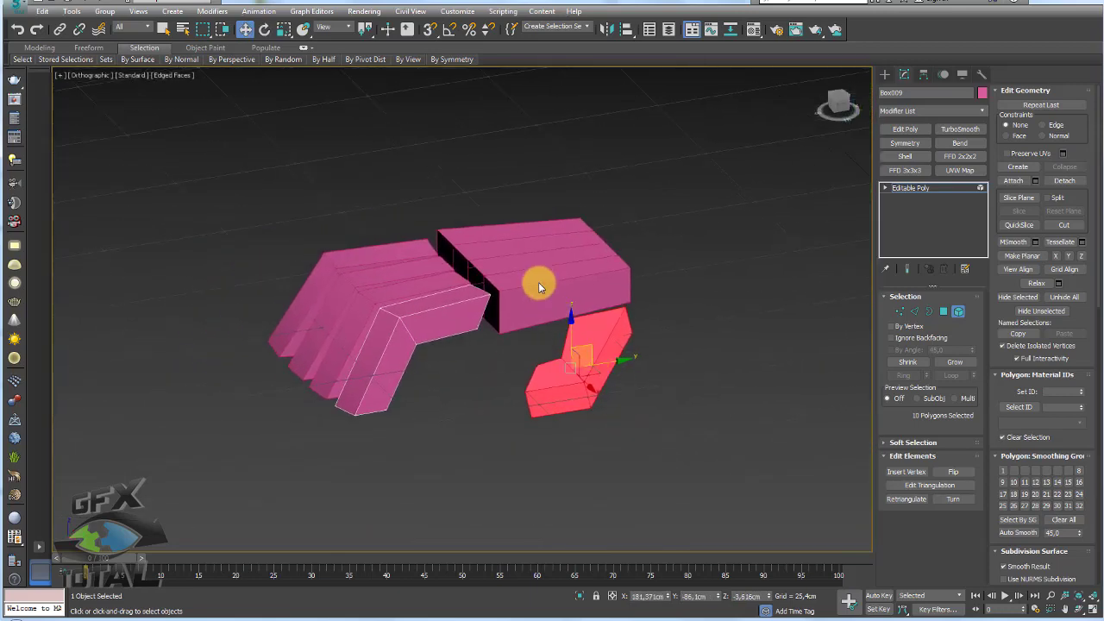
{"action": "scroll", "coordinate": [567, 264], "scroll_direction": "up", "scroll_amount": 5}
Attach the fingers and thumb mesh to the palm box Box005
{"action": "left_click", "coordinate": [907, 190]}
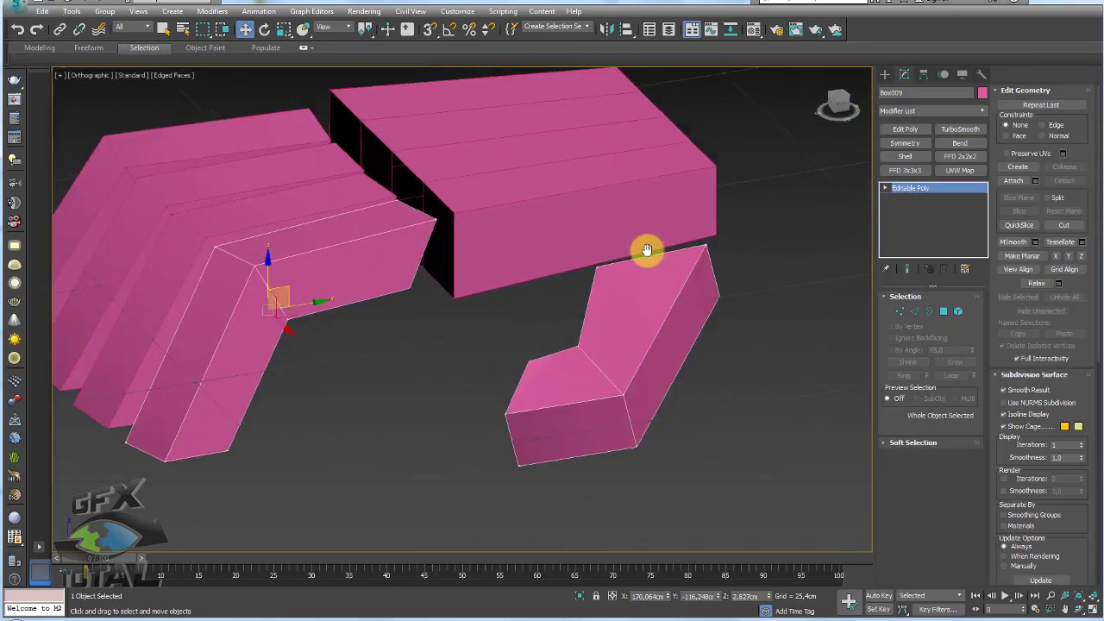
{"action": "middle_click_drag", "start_coordinate": [648, 249], "coordinate": [592, 239], "text": "alt"}
{"action": "left_click", "coordinate": [595, 241]}
{"action": "left_click", "coordinate": [1015, 181]}
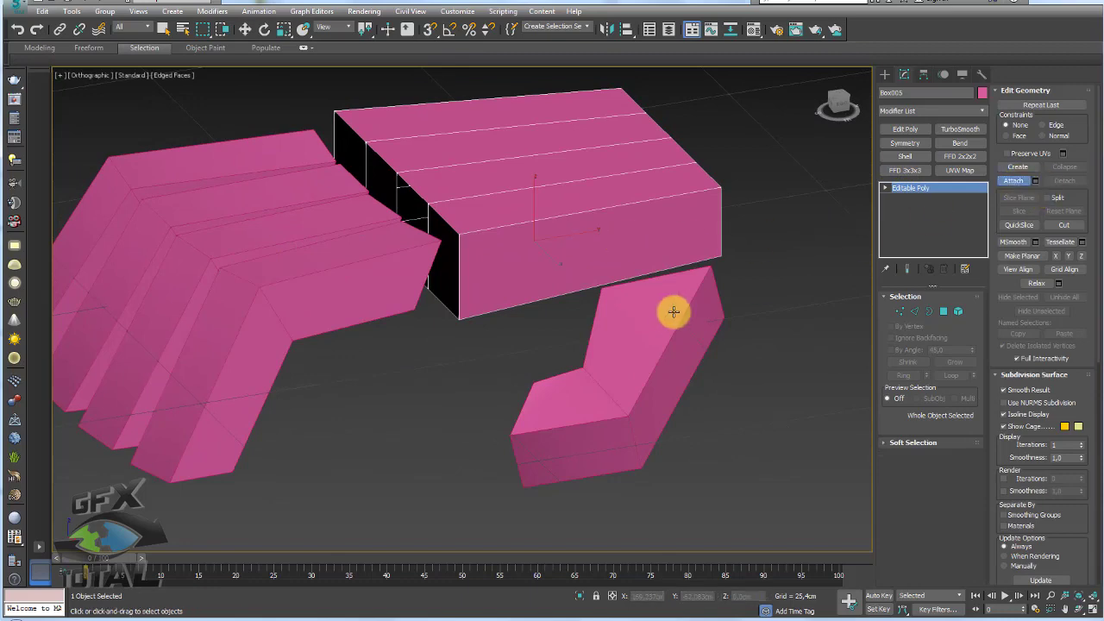
{"action": "left_click", "coordinate": [351, 231]}
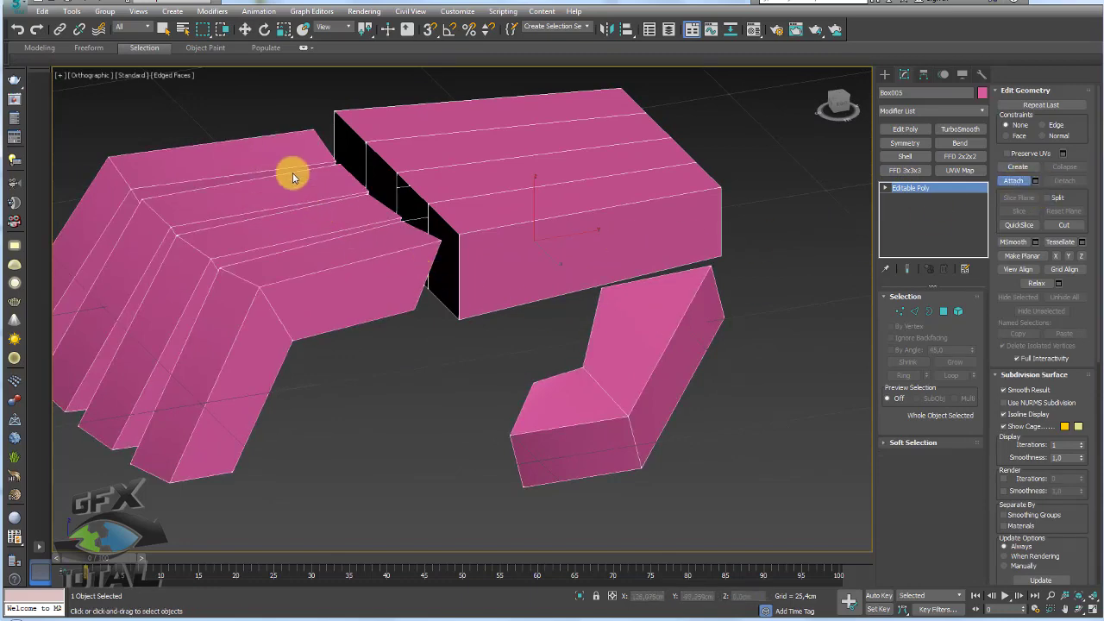
Connect a new edge loop across the palm's edge ring
{"action": "left_click", "coordinate": [914, 311]}
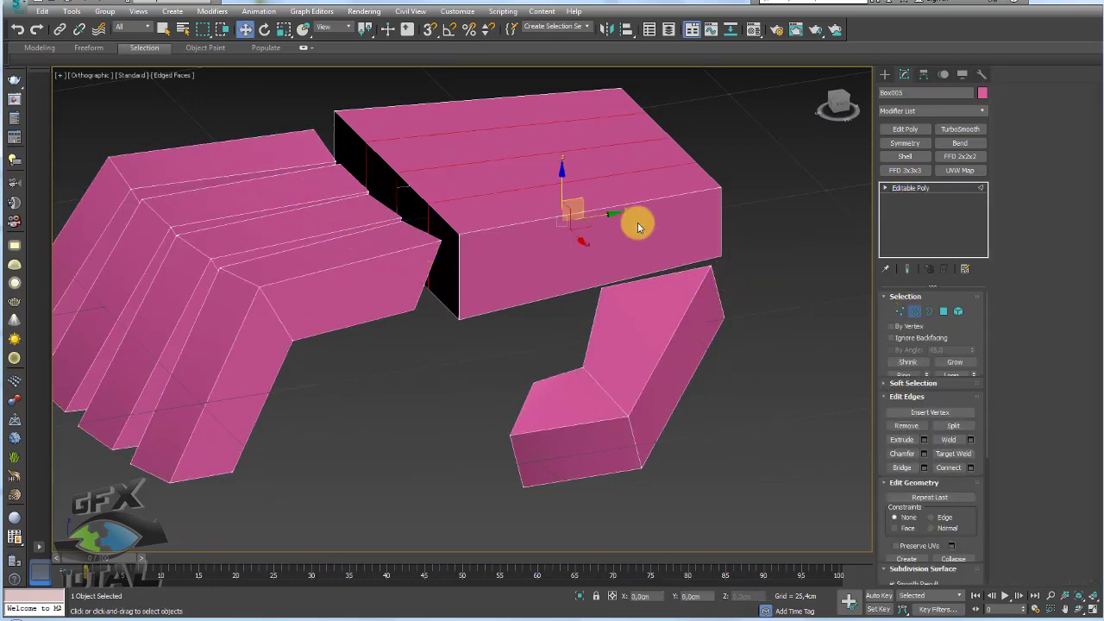
{"action": "left_click", "coordinate": [616, 207]}
{"action": "left_click", "coordinate": [906, 376]}
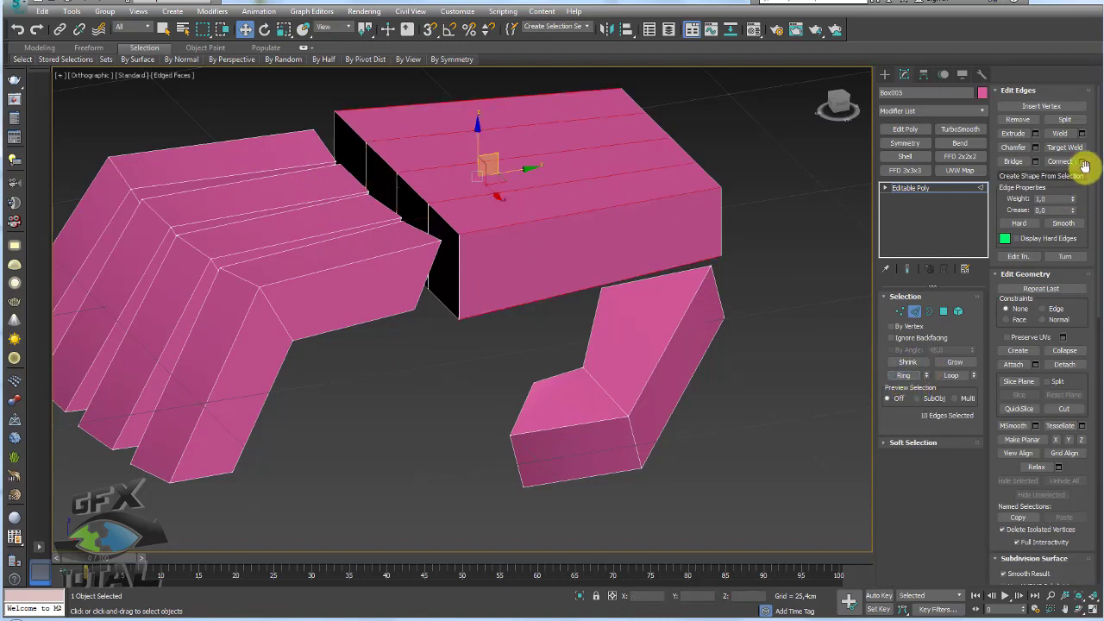
{"action": "left_click", "coordinate": [1082, 162]}
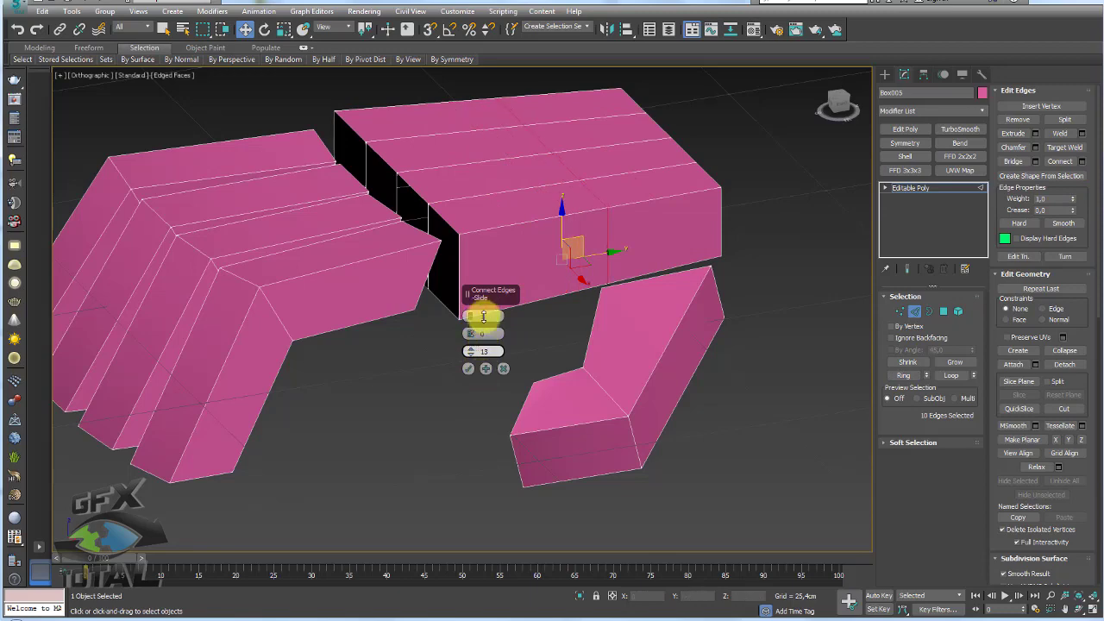
{"action": "left_click", "coordinate": [468, 369]}
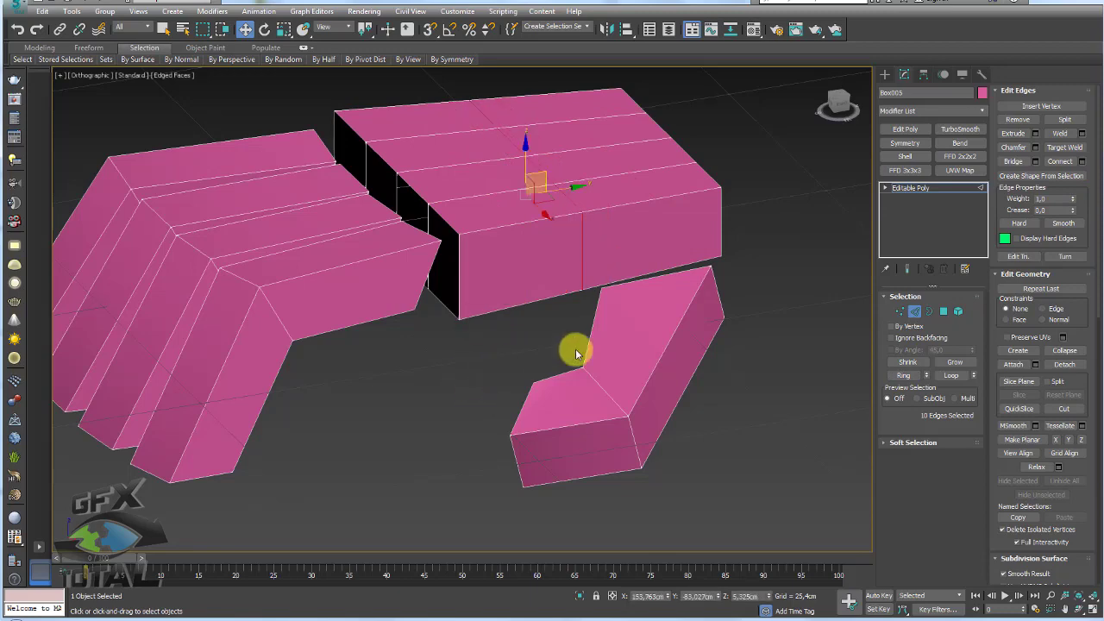
{"action": "middle_click_drag", "start_coordinate": [574, 350], "coordinate": [873, 304], "text": "alt"}
{"action": "left_click", "coordinate": [943, 311]}
Bridge the thumb's facing face to the palm to join them
{"action": "middle_click_drag", "start_coordinate": [682, 239], "coordinate": [653, 271], "text": "alt"}
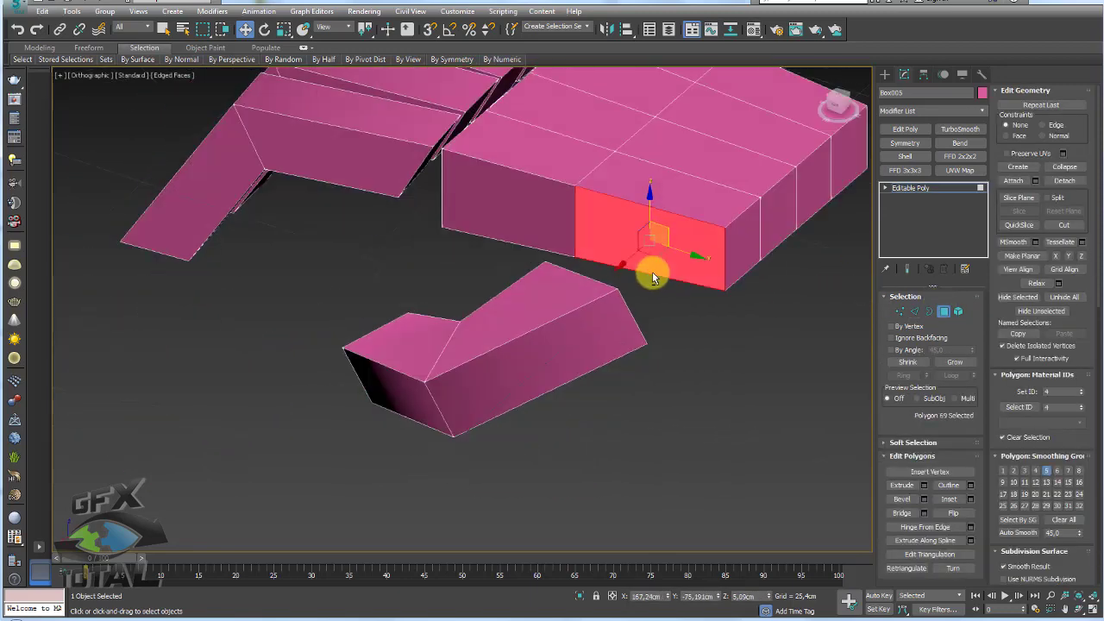
{"action": "scroll", "coordinate": [584, 253], "scroll_direction": "up", "scroll_amount": 5}
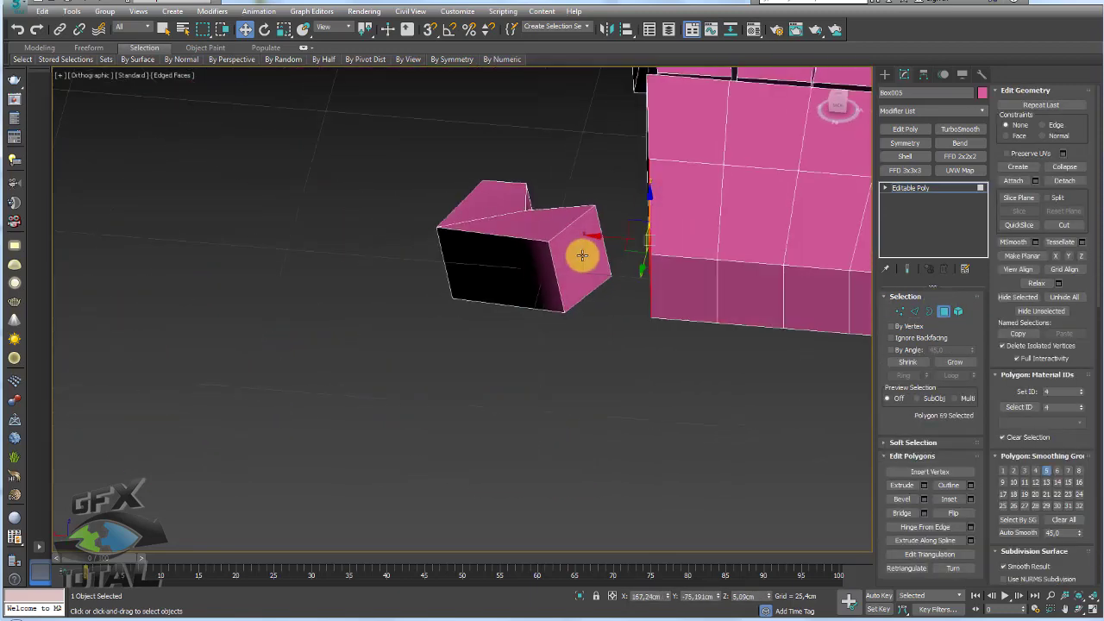
{"action": "left_click", "coordinate": [902, 512]}
{"action": "scroll", "coordinate": [585, 316], "scroll_direction": "down", "scroll_amount": 5}
{"action": "mouse_move", "coordinate": [634, 261]}
{"action": "middle_mouse_down", "text": "alt"}
{"action": "mouse_move", "coordinate": [707, 261]}
{"action": "mouse_move", "coordinate": [535, 267]}
{"action": "mouse_move", "coordinate": [488, 284]}
{"action": "mouse_move", "coordinate": [461, 245]}
{"action": "middle_mouse_up", "text": "alt"}
Bridge the first finger's base face across the gap to the palm
{"action": "left_click", "coordinate": [489, 291]}
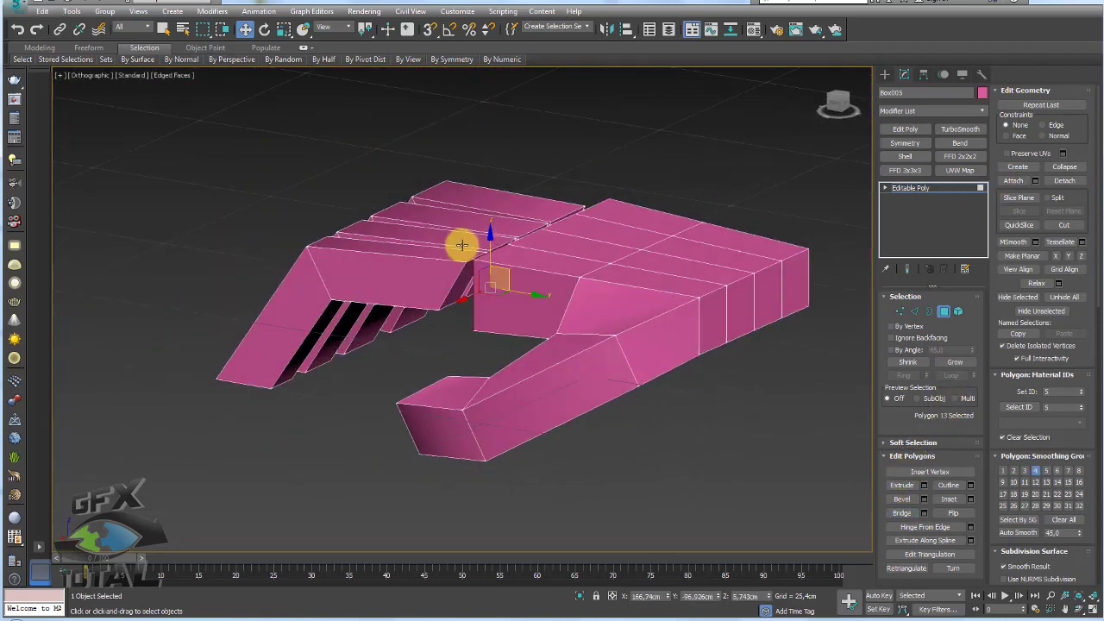
{"action": "left_click", "coordinate": [460, 290], "text": "ctrl"}
{"action": "middle_click_drag", "start_coordinate": [460, 290], "coordinate": [532, 182], "text": "alt"}
{"action": "scroll", "coordinate": [532, 182], "scroll_direction": "up", "scroll_amount": 4}
{"action": "middle_click_drag", "start_coordinate": [582, 250], "coordinate": [655, 285], "text": "alt"}
{"action": "left_click", "coordinate": [902, 512]}
{"action": "left_click", "coordinate": [496, 312]}
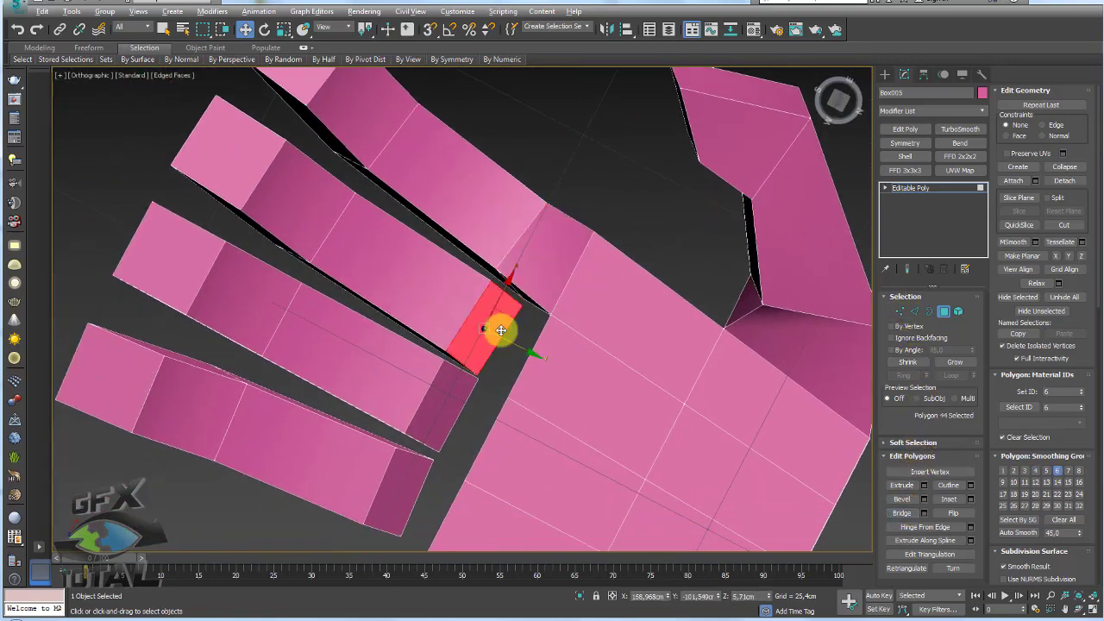
Bridge the next finger to the palm and close the open border holes
{"action": "middle_click_drag", "start_coordinate": [503, 323], "coordinate": [475, 379], "text": "alt"}
{"action": "left_click", "coordinate": [407, 367]}
{"action": "left_click", "coordinate": [425, 394]}
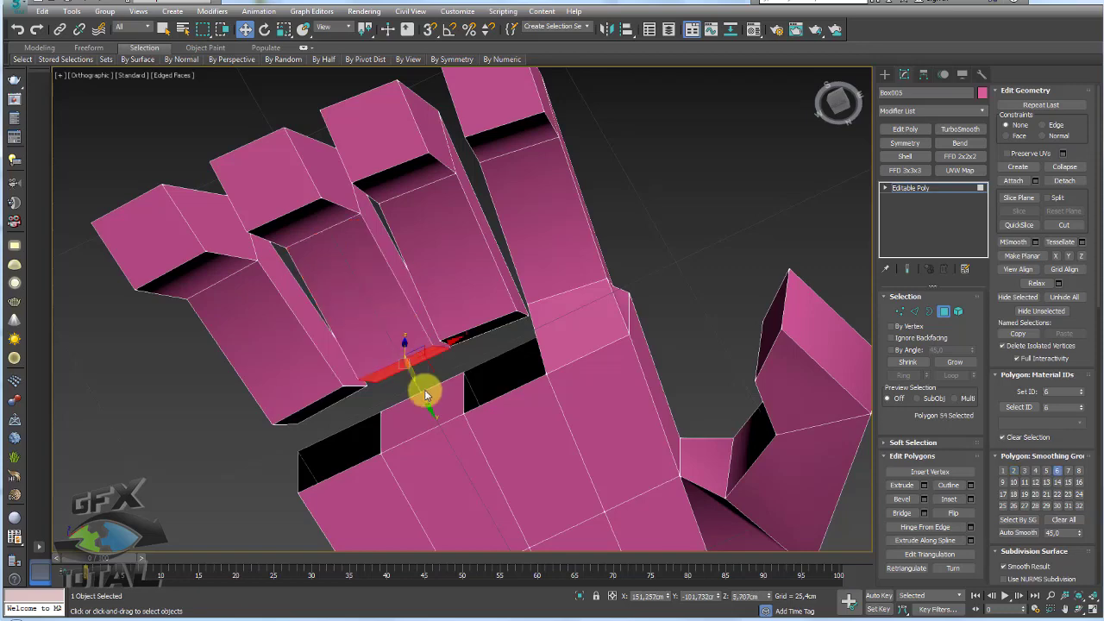
{"action": "left_click", "coordinate": [434, 399], "text": "ctrl"}
{"action": "left_click", "coordinate": [902, 515]}
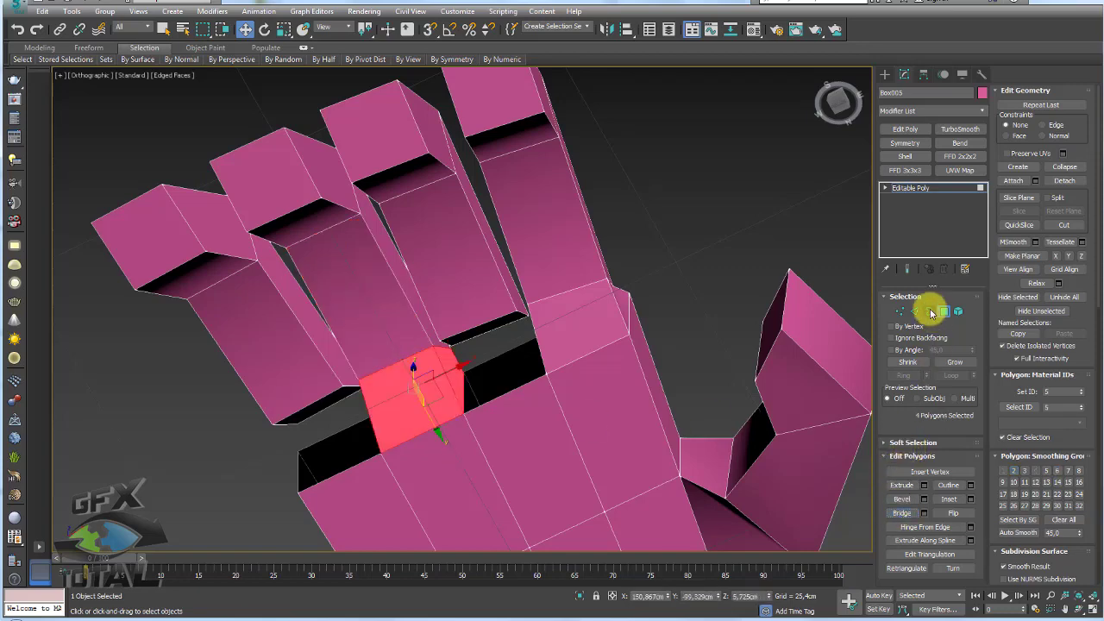
{"action": "left_click", "coordinate": [929, 312]}
{"action": "left_click", "coordinate": [285, 463]}
{"action": "left_click", "coordinate": [901, 501]}
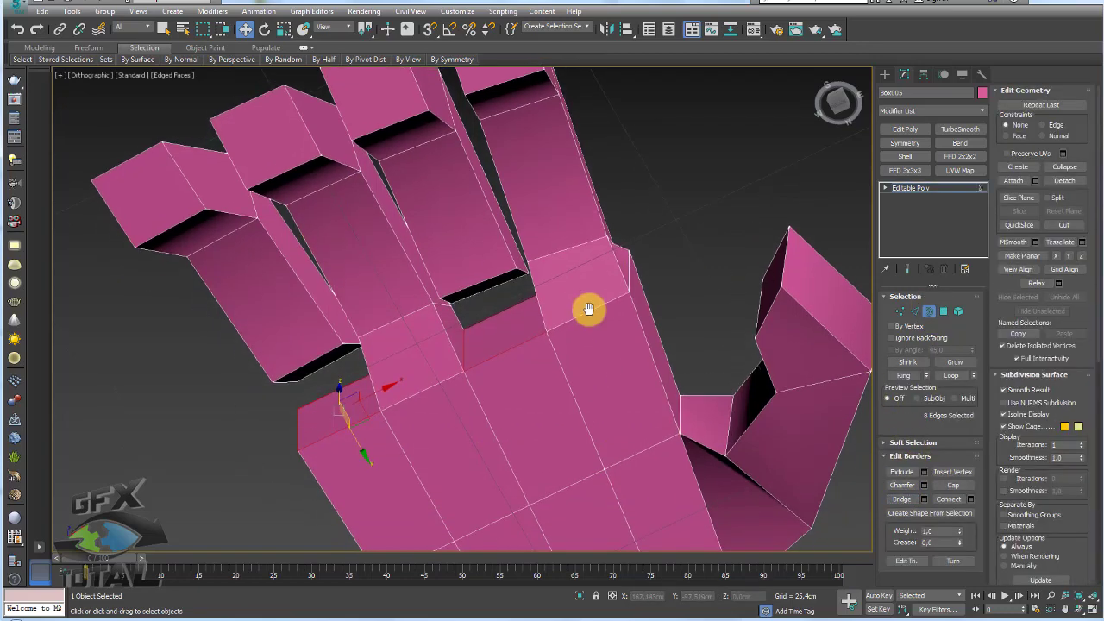
Delete two finger end-cap faces and bridge the resulting holes to the palm
{"action": "middle_click_drag", "start_coordinate": [586, 311], "coordinate": [592, 264], "text": "alt"}
{"action": "left_click", "coordinate": [943, 311]}
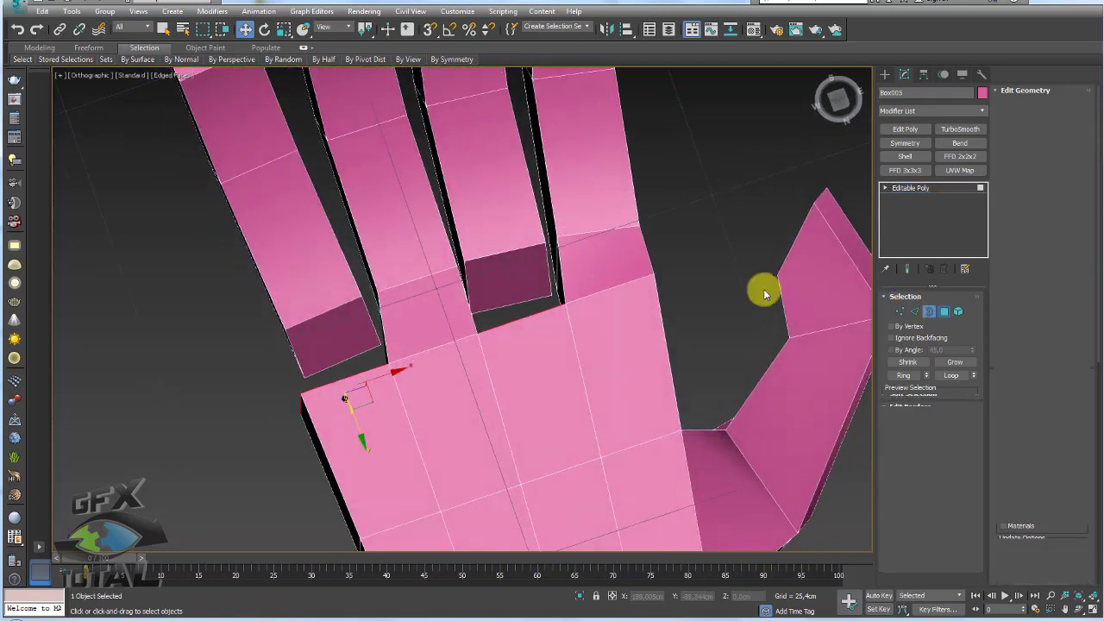
{"action": "left_click", "coordinate": [505, 279]}
{"action": "key", "text": "Delete"}
{"action": "left_click", "coordinate": [358, 328]}
{"action": "key", "text": "Delete"}
{"action": "left_click", "coordinate": [929, 312]}
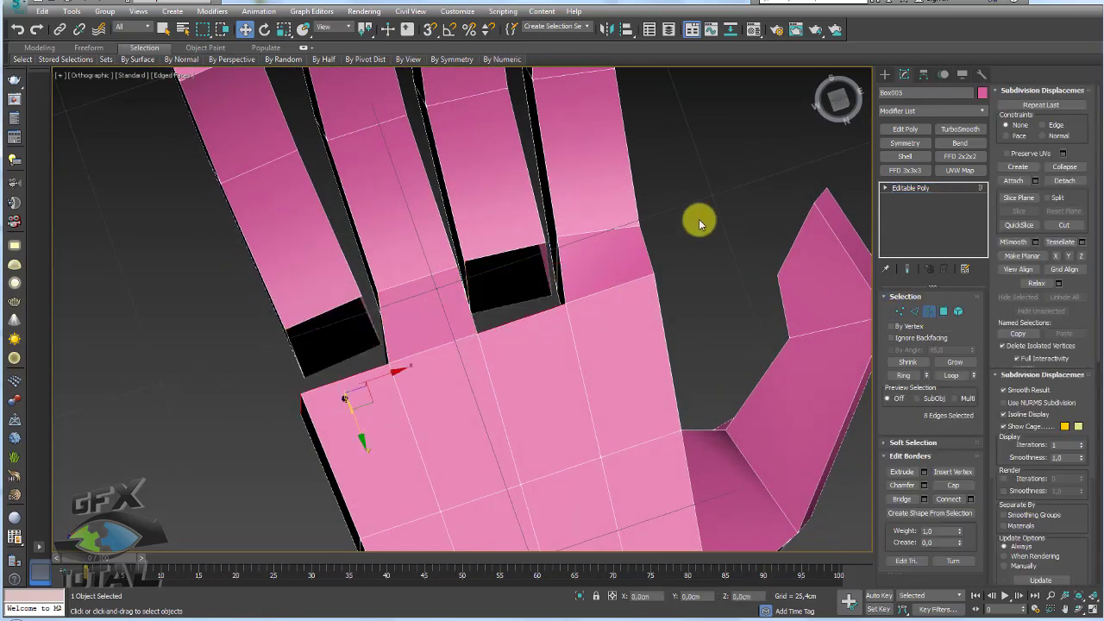
{"action": "left_click", "coordinate": [901, 499]}
{"action": "scroll", "coordinate": [685, 353], "scroll_direction": "down", "scroll_amount": 3}
{"action": "middle_click_drag", "start_coordinate": [685, 353], "coordinate": [643, 365], "text": "alt"}
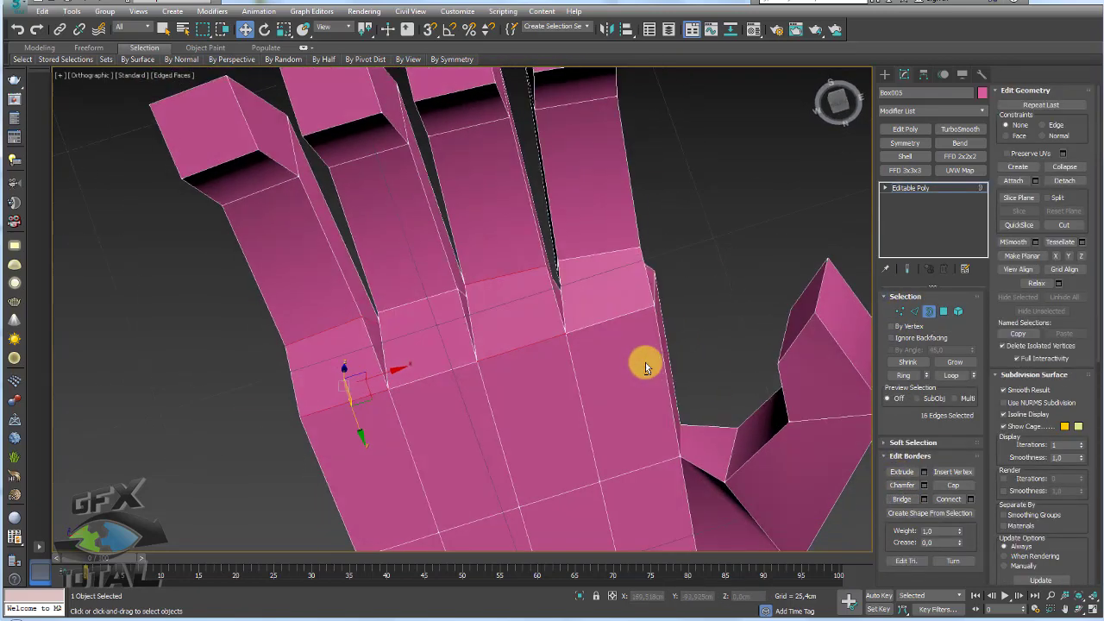
{"action": "scroll", "coordinate": [629, 233], "scroll_direction": "down", "scroll_amount": 3}
{"action": "mouse_move", "coordinate": [629, 234]}
{"action": "middle_mouse_down", "text": "alt"}
{"action": "mouse_move", "coordinate": [562, 358]}
{"action": "mouse_move", "coordinate": [656, 363]}
{"action": "middle_mouse_up", "text": "alt"}
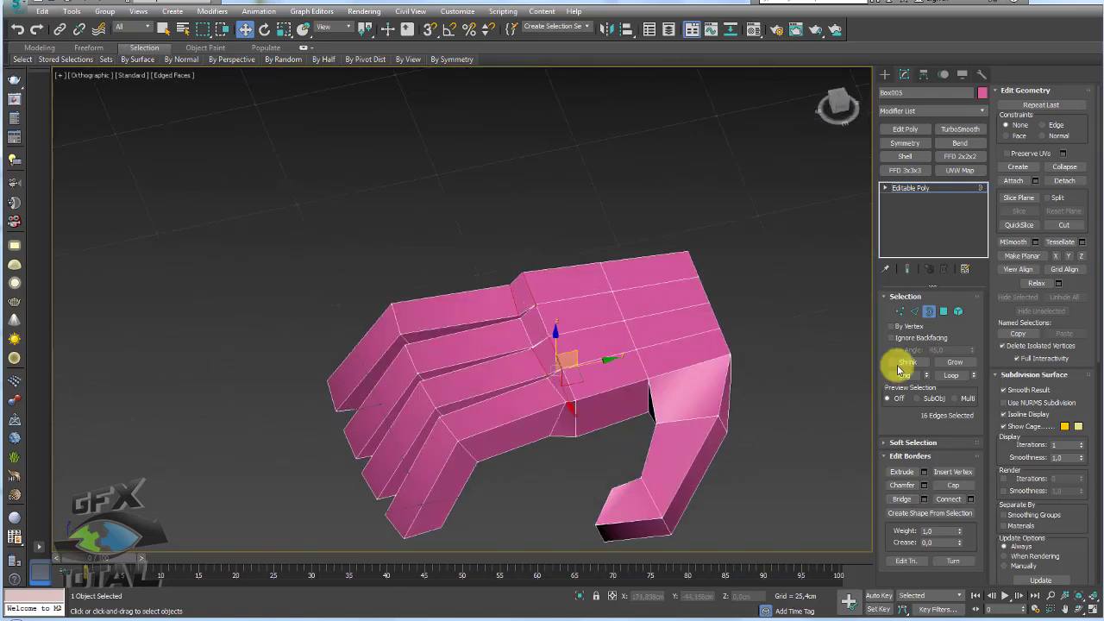
Select and remove the extra edge ring from the palm
{"action": "left_click", "coordinate": [912, 313]}
{"action": "scroll", "coordinate": [555, 385], "scroll_direction": "up", "scroll_amount": 4}
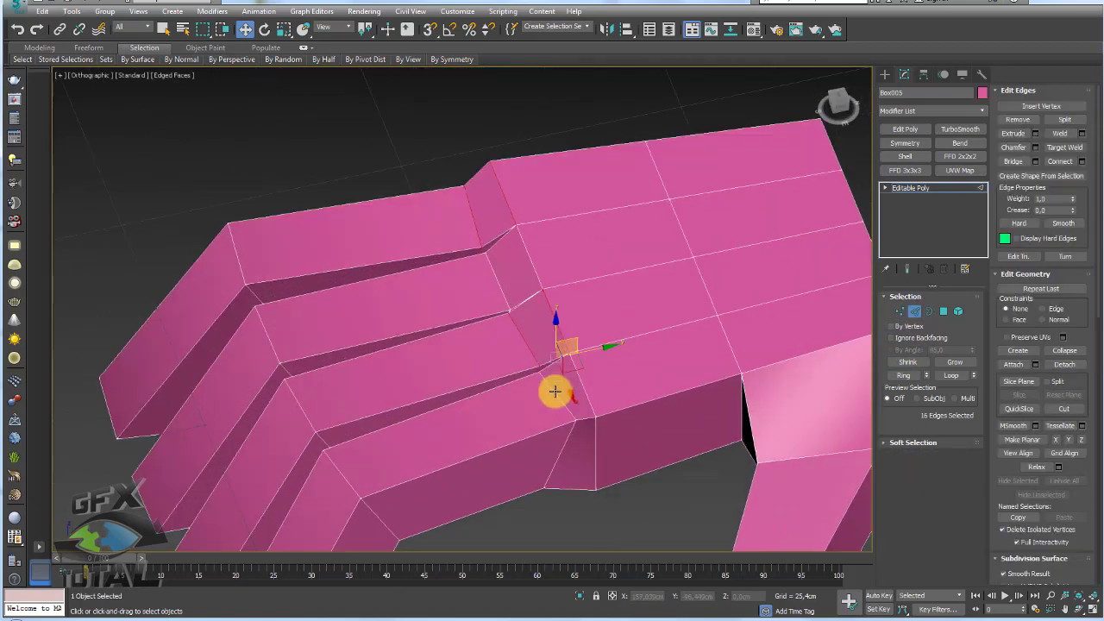
{"action": "left_click", "coordinate": [526, 342], "text": "ctrl"}
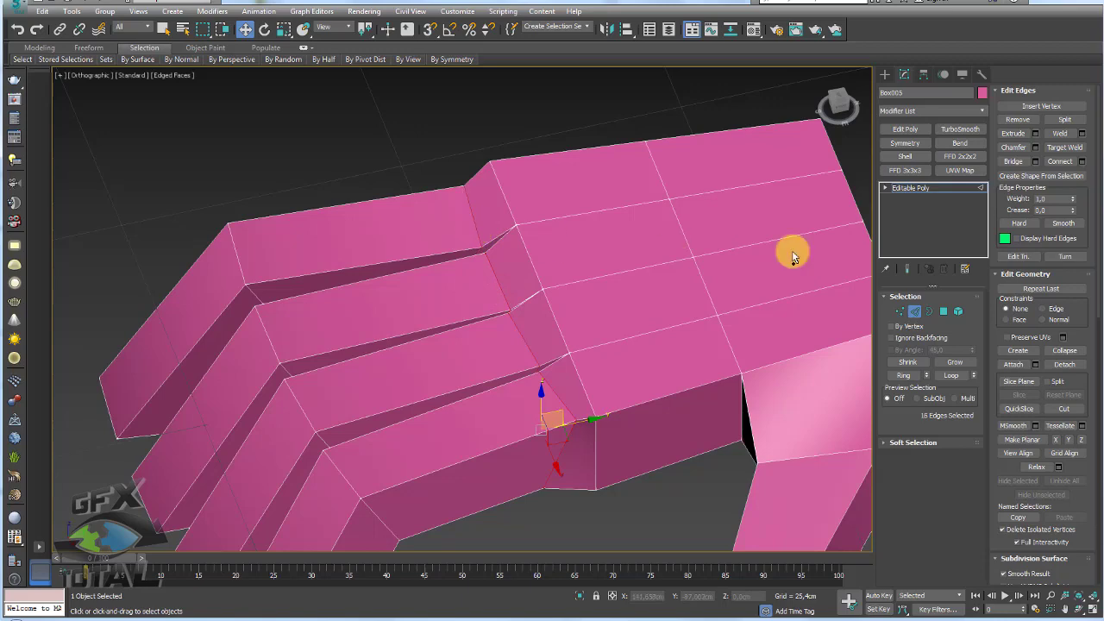
{"action": "left_click", "coordinate": [1019, 121]}
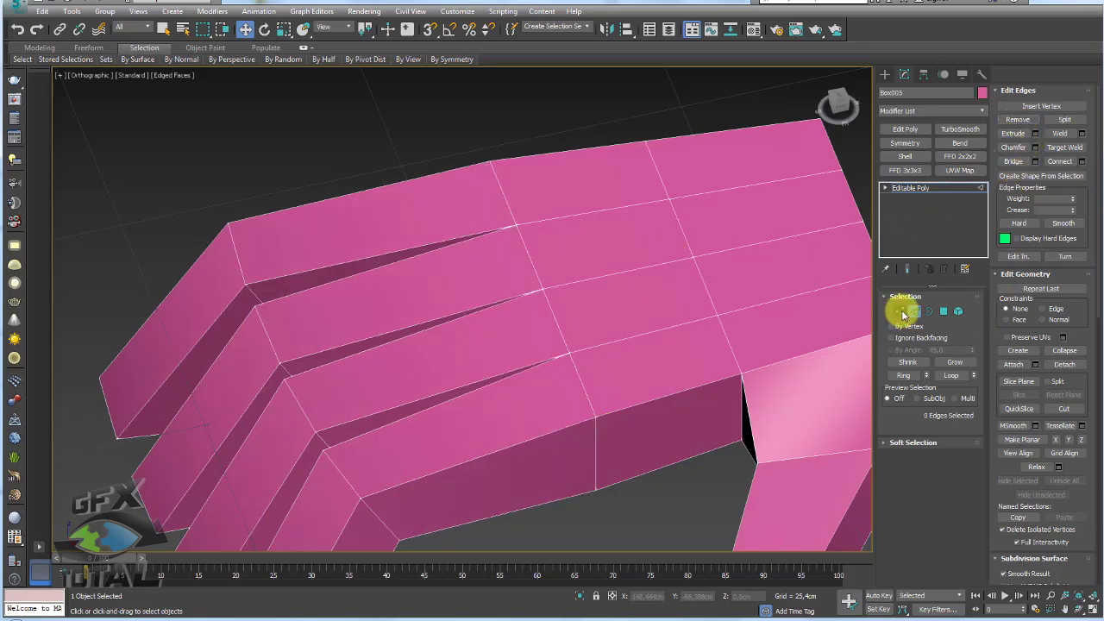
Orbit around the hand mesh in vertex mode, viewing it from below and above
{"action": "left_click", "coordinate": [900, 312]}
{"action": "scroll", "coordinate": [625, 285], "scroll_direction": "down", "scroll_amount": 5}
{"action": "scroll", "coordinate": [578, 247], "scroll_direction": "down", "scroll_amount": 2}
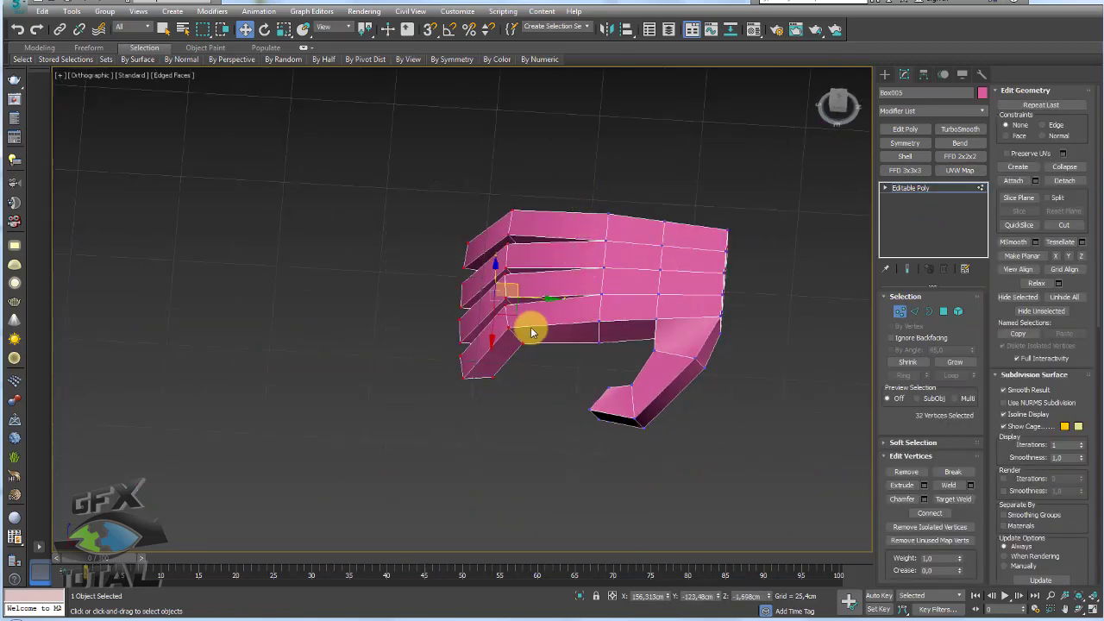
{"action": "mouse_move", "coordinate": [526, 320]}
{"action": "middle_mouse_down", "text": "alt"}
{"action": "mouse_move", "coordinate": [542, 274]}
{"action": "mouse_move", "coordinate": [517, 278]}
{"action": "mouse_move", "coordinate": [547, 301]}
{"action": "mouse_move", "coordinate": [547, 374]}
{"action": "middle_mouse_up", "text": "alt"}
{"action": "left_click_drag", "start_coordinate": [547, 375], "coordinate": [529, 311]}
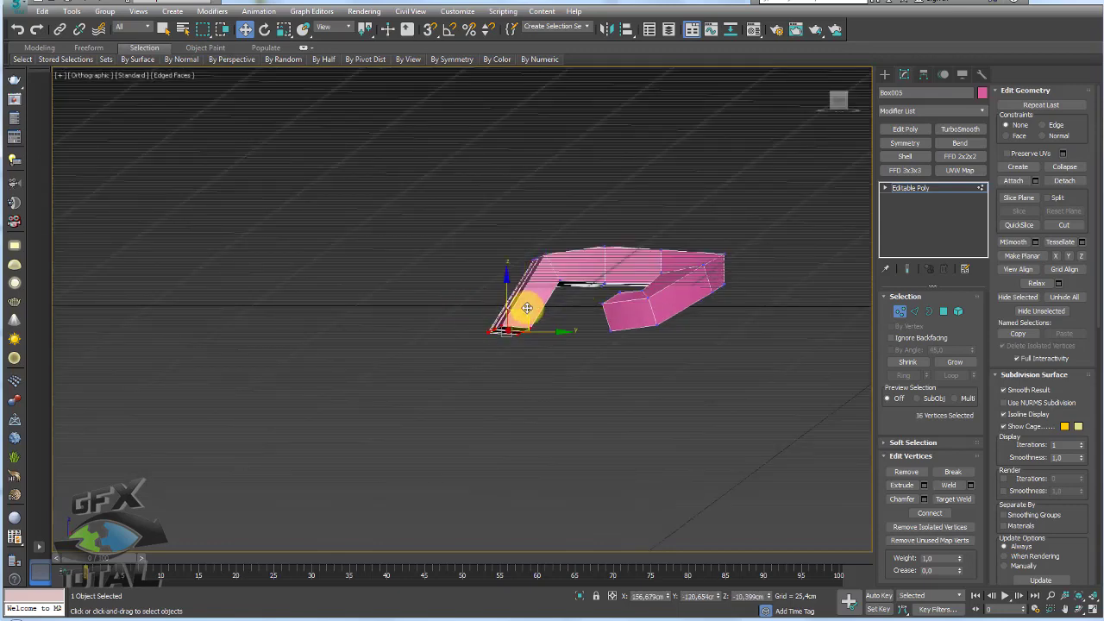
{"action": "middle_click_drag", "start_coordinate": [579, 285], "coordinate": [809, 265], "text": "alt"}
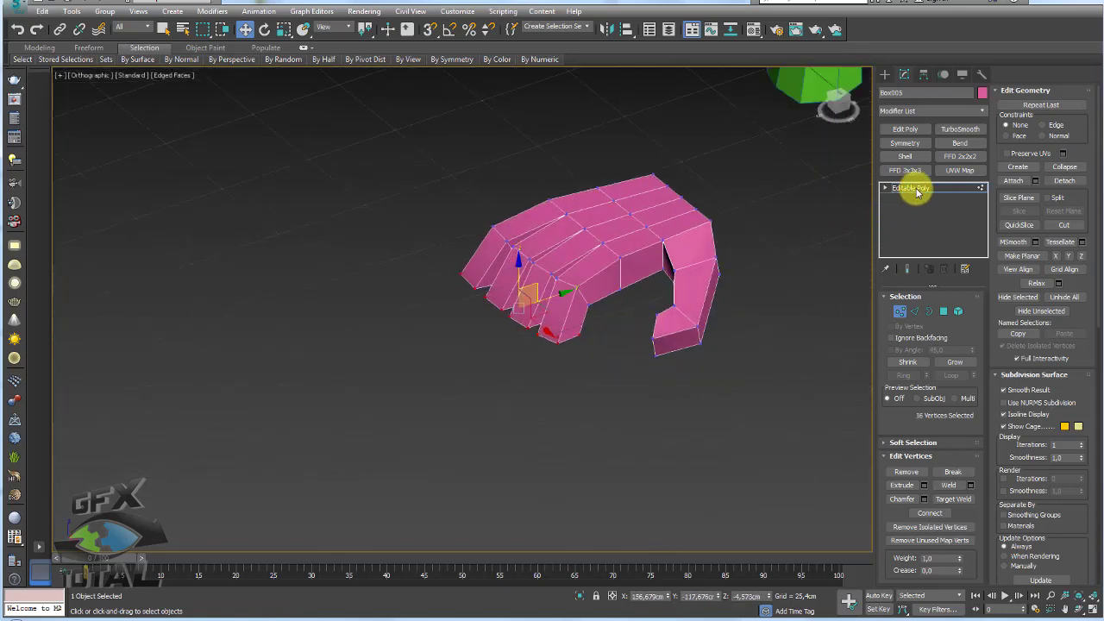
{"action": "mouse_move", "coordinate": [604, 258]}
{"action": "middle_mouse_down", "text": "alt"}
{"action": "mouse_move", "coordinate": [575, 247]}
{"action": "mouse_move", "coordinate": [633, 254]}
{"action": "middle_mouse_up", "text": "alt"}
Check the Referências folder, then zoom out to frame the character and reference plane
{"action": "key", "text": "alt+Tab"}
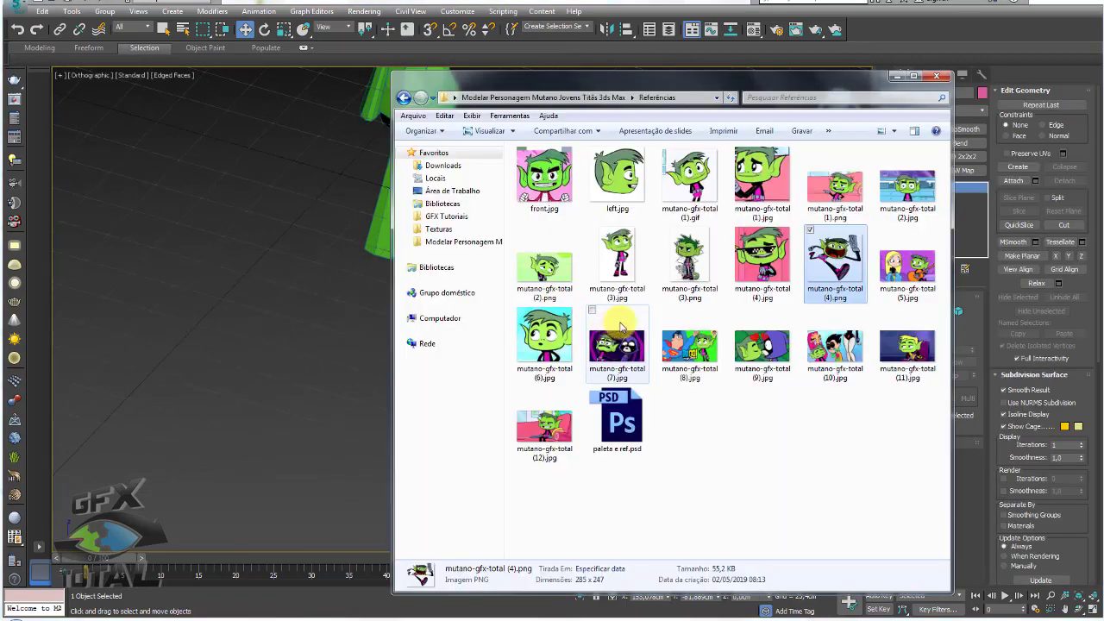
{"action": "key", "text": "alt+Tab"}
{"action": "scroll", "coordinate": [641, 333], "scroll_direction": "down", "scroll_amount": 3}
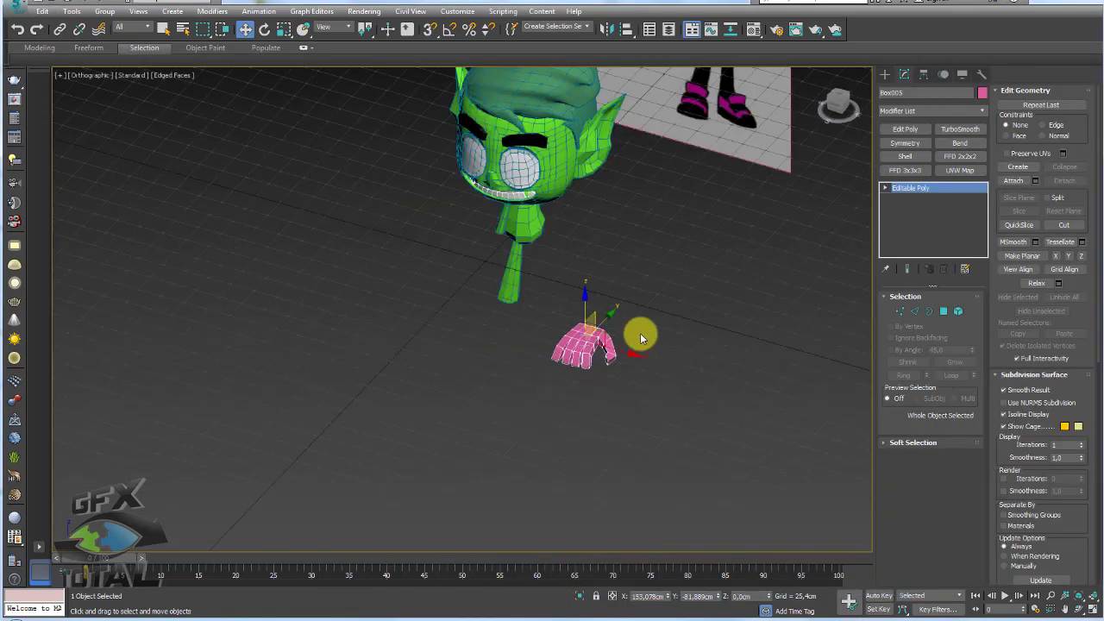
{"action": "scroll", "coordinate": [685, 320], "scroll_direction": "down", "scroll_amount": 3}
{"action": "mouse_move", "coordinate": [685, 320]}
{"action": "middle_mouse_down", "text": "alt"}
{"action": "mouse_move", "coordinate": [710, 313]}
{"action": "mouse_move", "coordinate": [632, 327]}
{"action": "mouse_move", "coordinate": [604, 321]}
{"action": "middle_mouse_up", "text": "alt"}
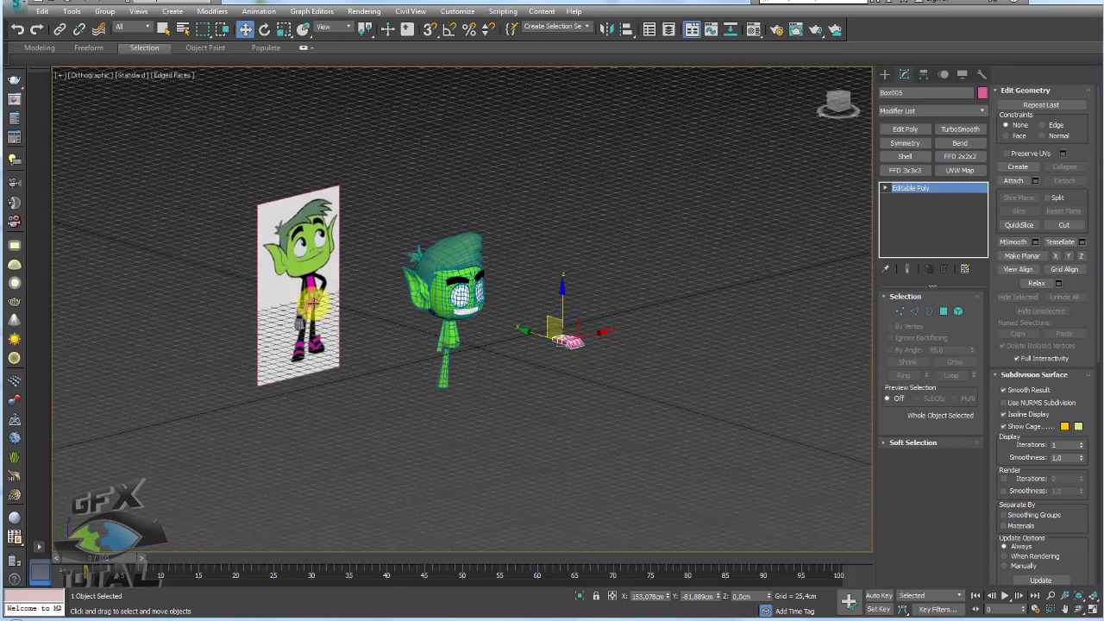
Rotate-clone the reference plane Plane001 into an instance, Plane005
{"action": "left_click", "coordinate": [361, 298]}
{"action": "key", "text": "e"}
{"action": "key", "text": "p"}
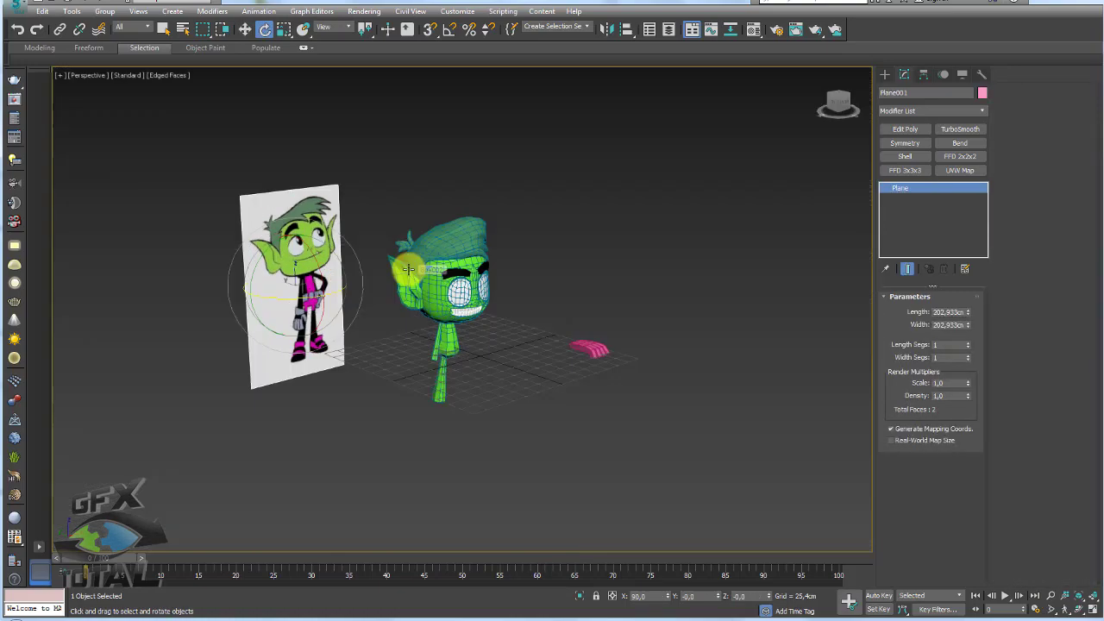
{"action": "middle_click_drag", "start_coordinate": [410, 274], "coordinate": [329, 313], "text": "alt"}
{"action": "left_click_drag", "start_coordinate": [314, 317], "coordinate": [239, 342], "text": "shift"}
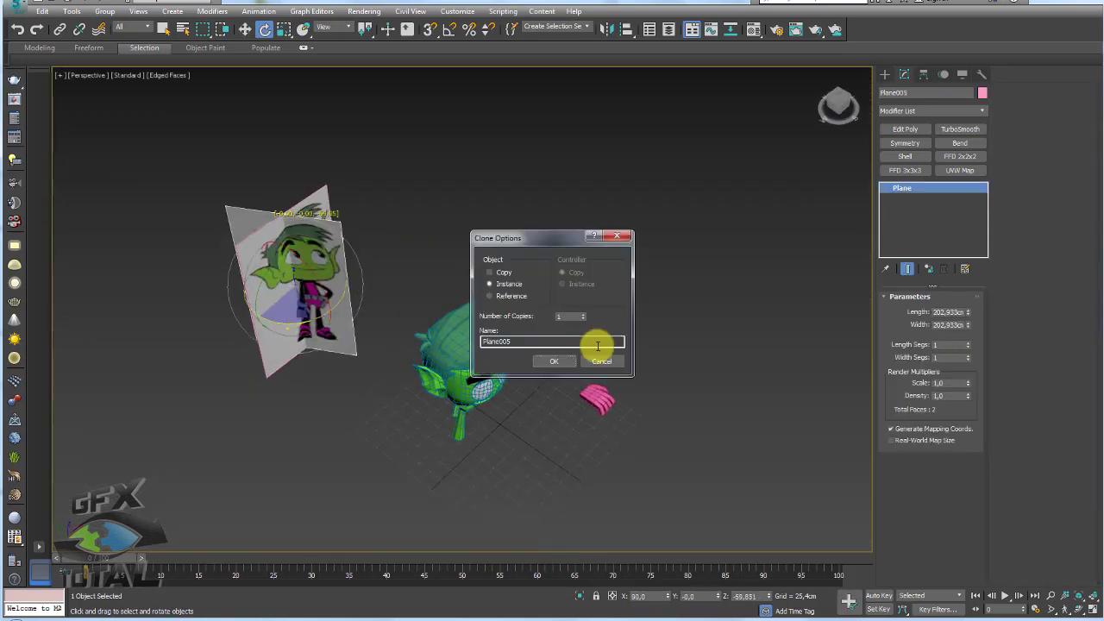
{"action": "left_click", "coordinate": [540, 359]}
Move Plane005 beside the character, scale it up, and reselect the hand Box005
{"action": "key", "text": "w"}
{"action": "mouse_move", "coordinate": [304, 269]}
{"action": "left_mouse_down"}
{"action": "mouse_move", "coordinate": [597, 337]}
{"action": "mouse_move", "coordinate": [610, 195]}
{"action": "left_mouse_up"}
{"action": "key", "text": "r"}
{"action": "mouse_move", "coordinate": [610, 195]}
{"action": "middle_mouse_down", "text": "alt"}
{"action": "mouse_move", "coordinate": [591, 337]}
{"action": "mouse_move", "coordinate": [597, 283]}
{"action": "middle_mouse_up", "text": "alt"}
{"action": "left_click", "coordinate": [578, 244]}
{"action": "scroll", "coordinate": [604, 336], "scroll_direction": "up", "scroll_amount": 3}
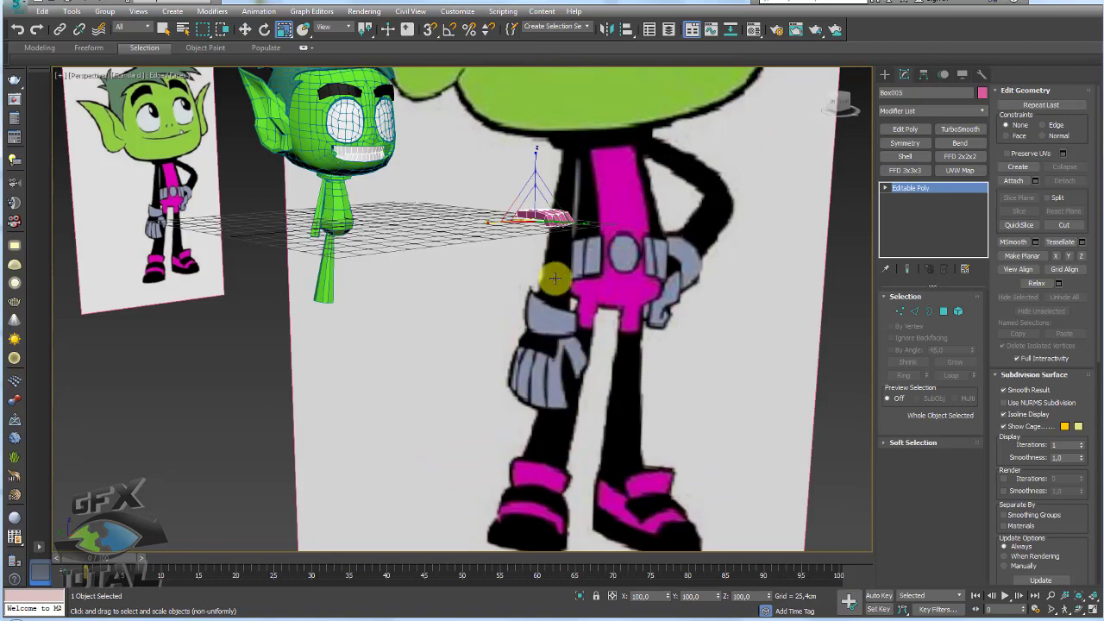
Select four polygons on the pink hand's palm
{"action": "middle_click_drag", "start_coordinate": [583, 246], "coordinate": [572, 284], "text": "alt"}
{"action": "scroll", "coordinate": [547, 271], "scroll_direction": "up", "scroll_amount": 4}
{"action": "scroll", "coordinate": [616, 214], "scroll_direction": "up", "scroll_amount": 3}
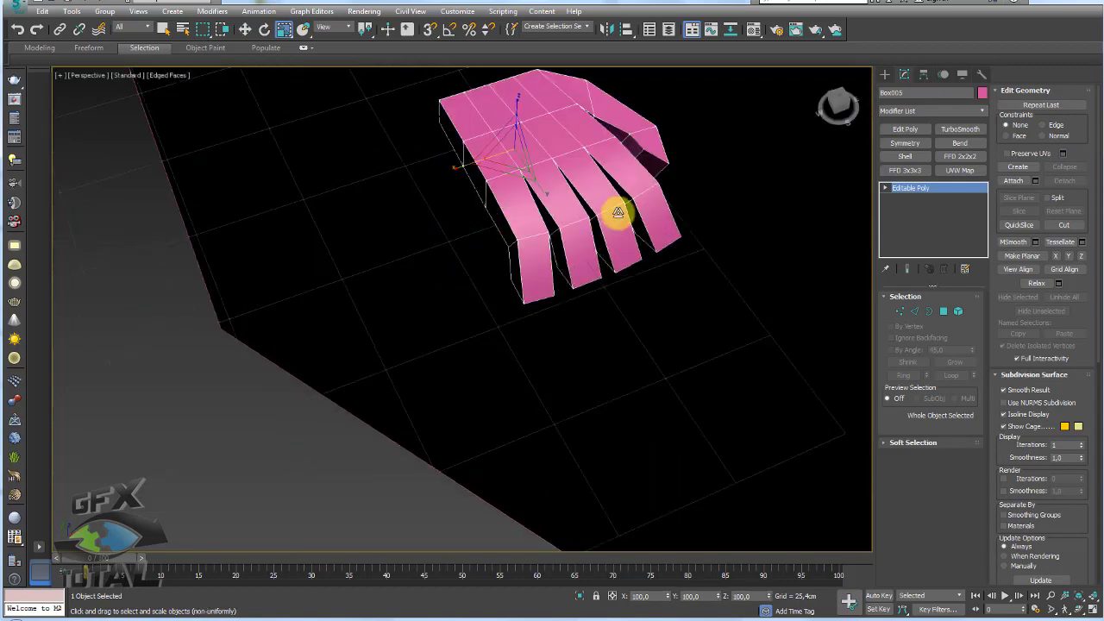
{"action": "left_click", "coordinate": [944, 312]}
{"action": "left_click", "coordinate": [518, 254]}
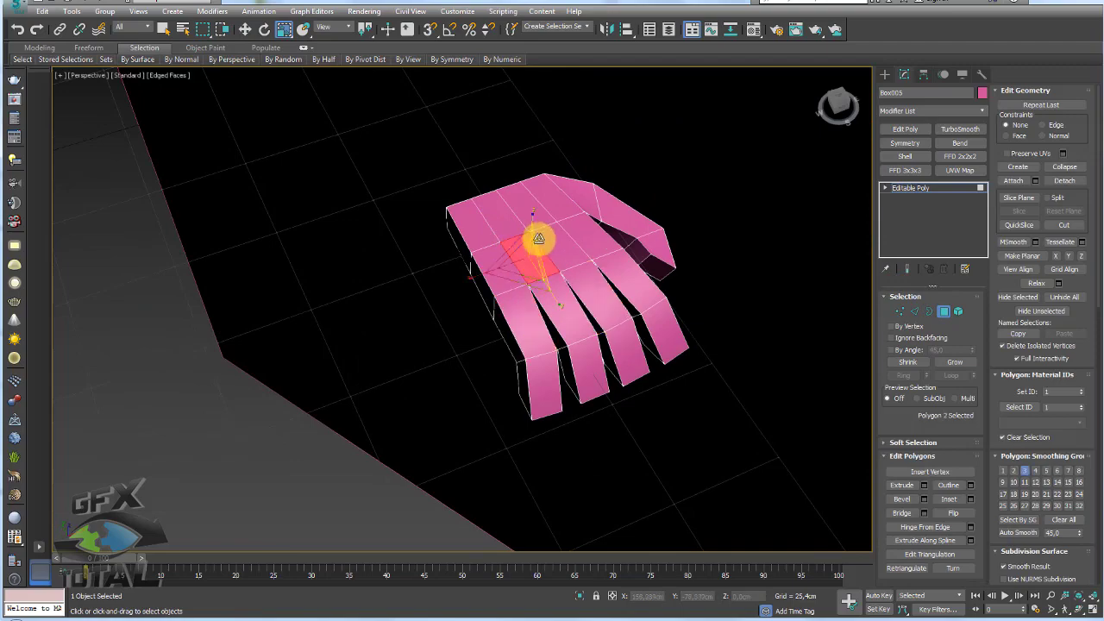
{"action": "left_click", "coordinate": [531, 220], "text": "ctrl"}
{"action": "scroll", "coordinate": [535, 229], "scroll_direction": "up", "scroll_amount": 2}
{"action": "mouse_move", "coordinate": [572, 269]}
{"action": "middle_mouse_down", "text": "alt"}
{"action": "mouse_move", "coordinate": [626, 247]}
{"action": "mouse_move", "coordinate": [666, 252]}
{"action": "middle_mouse_up", "text": "alt"}
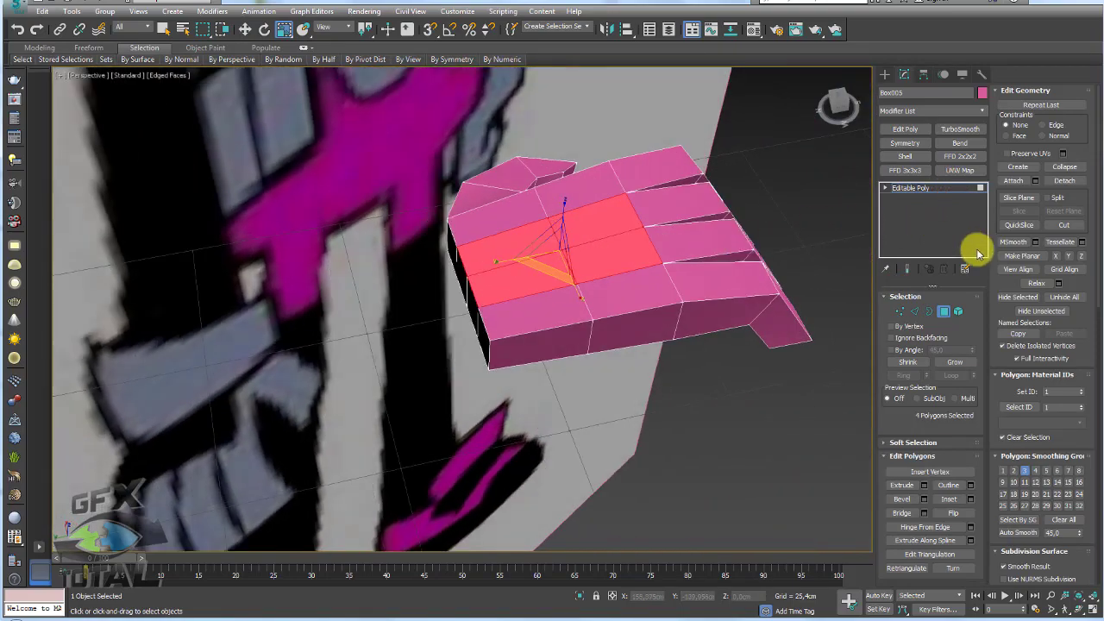
Hinge the four palm polygons from a side edge to lift a shallow wedge
{"action": "left_click", "coordinate": [972, 529]}
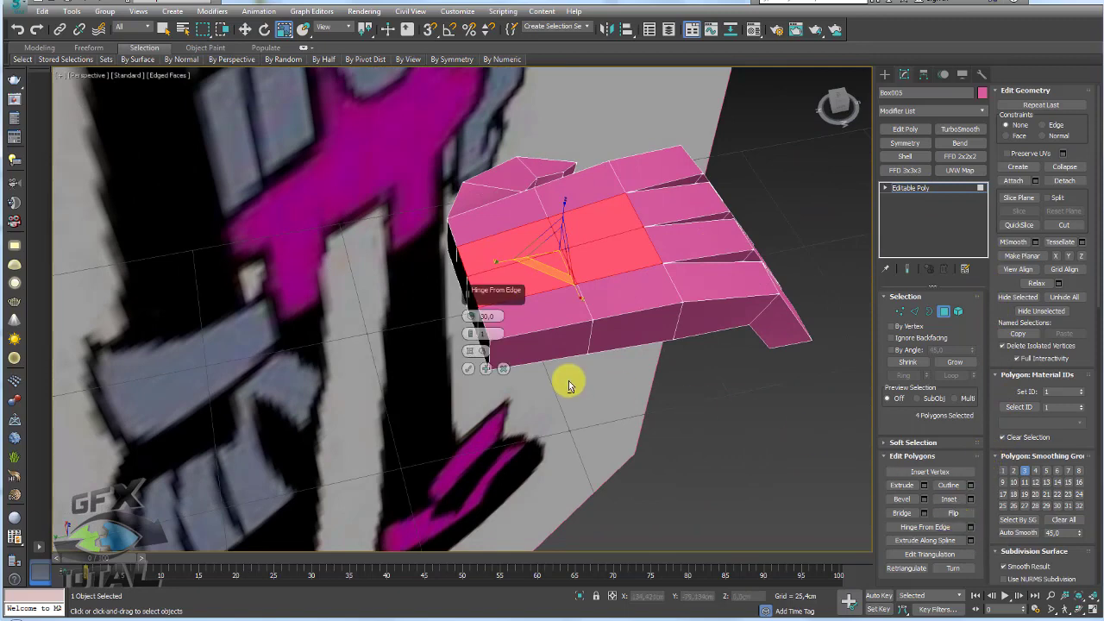
{"action": "middle_click_drag", "start_coordinate": [569, 380], "coordinate": [426, 311], "text": "alt"}
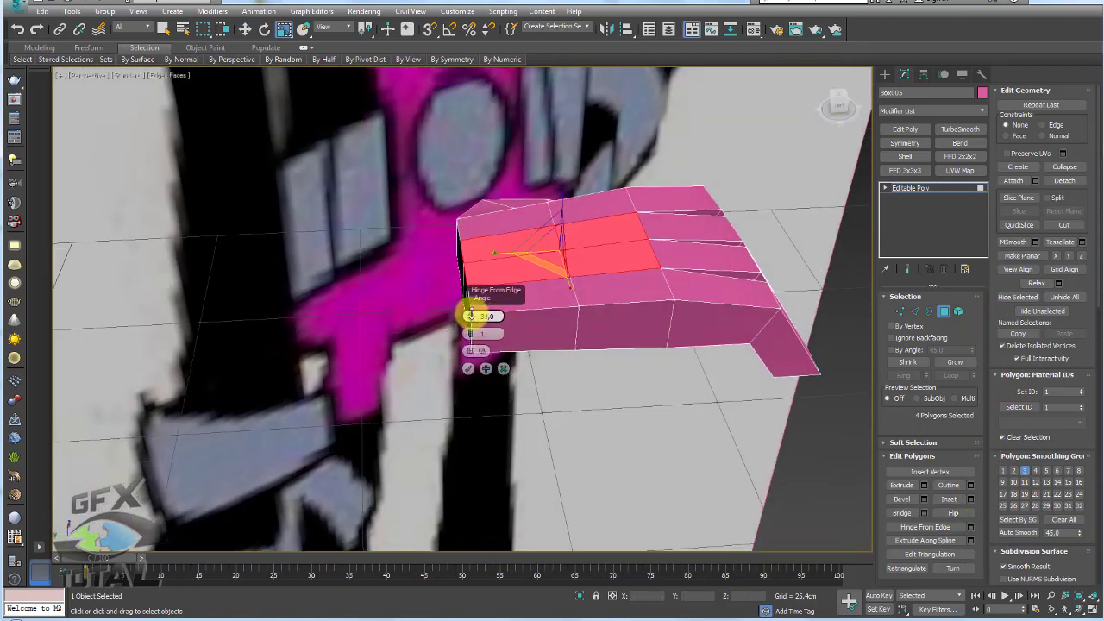
{"action": "left_click", "coordinate": [504, 369]}
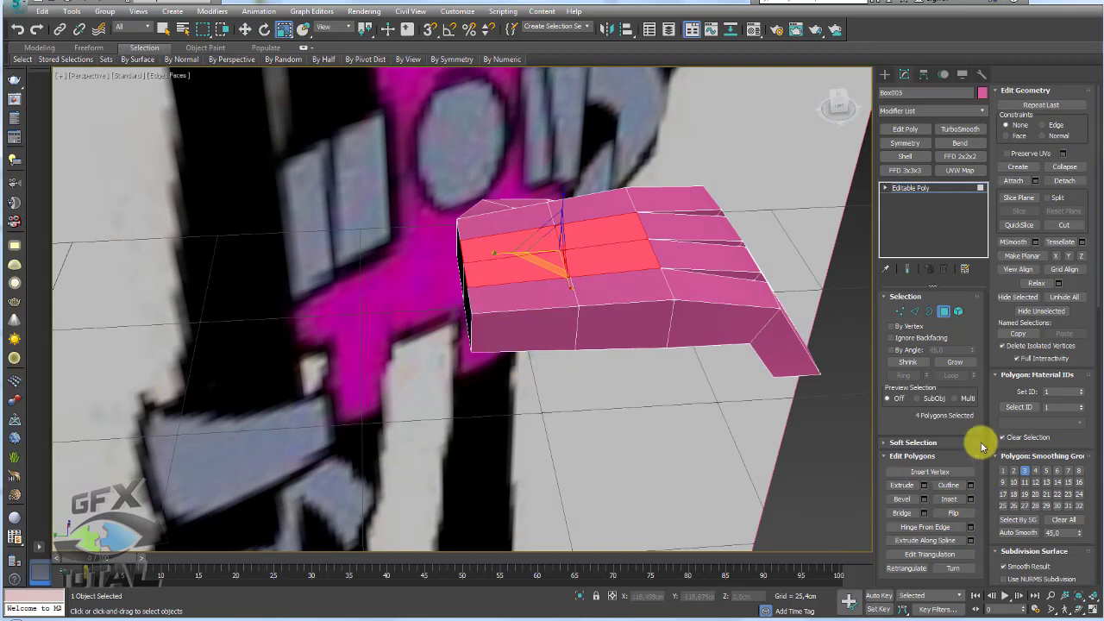
{"action": "left_click", "coordinate": [971, 528]}
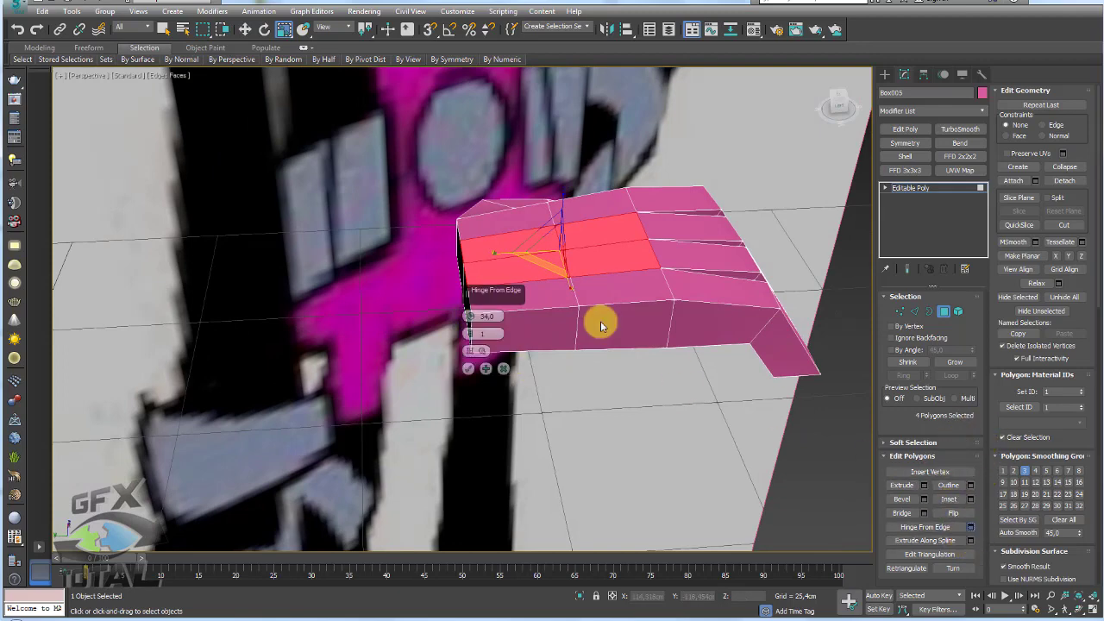
{"action": "left_click", "coordinate": [471, 352]}
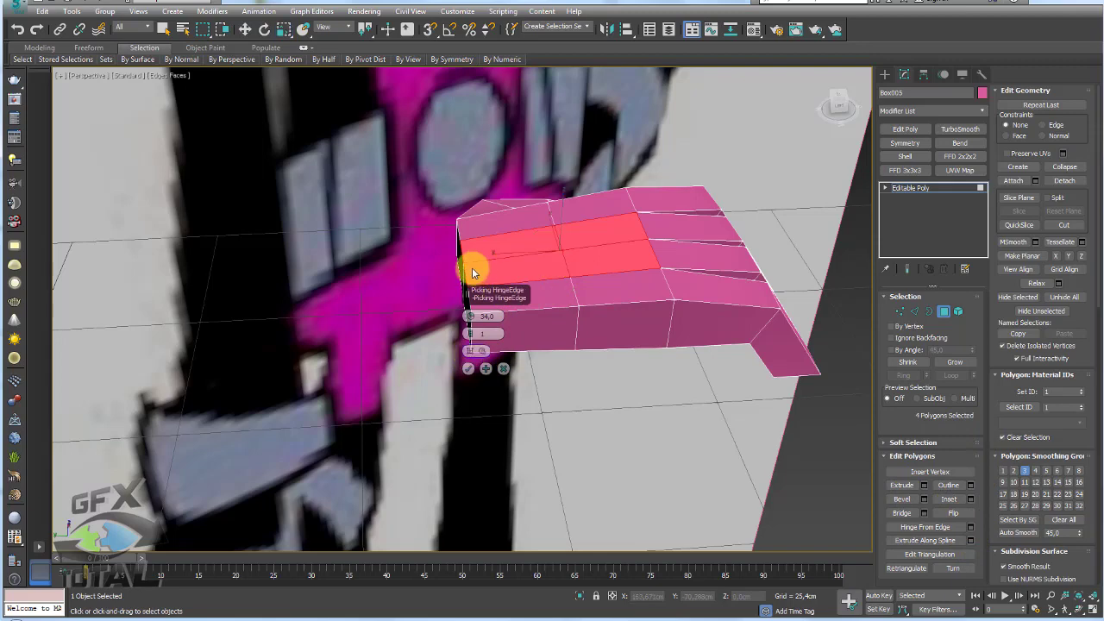
{"action": "left_click", "coordinate": [465, 270]}
{"action": "middle_click_drag", "start_coordinate": [484, 264], "coordinate": [513, 271], "text": "alt"}
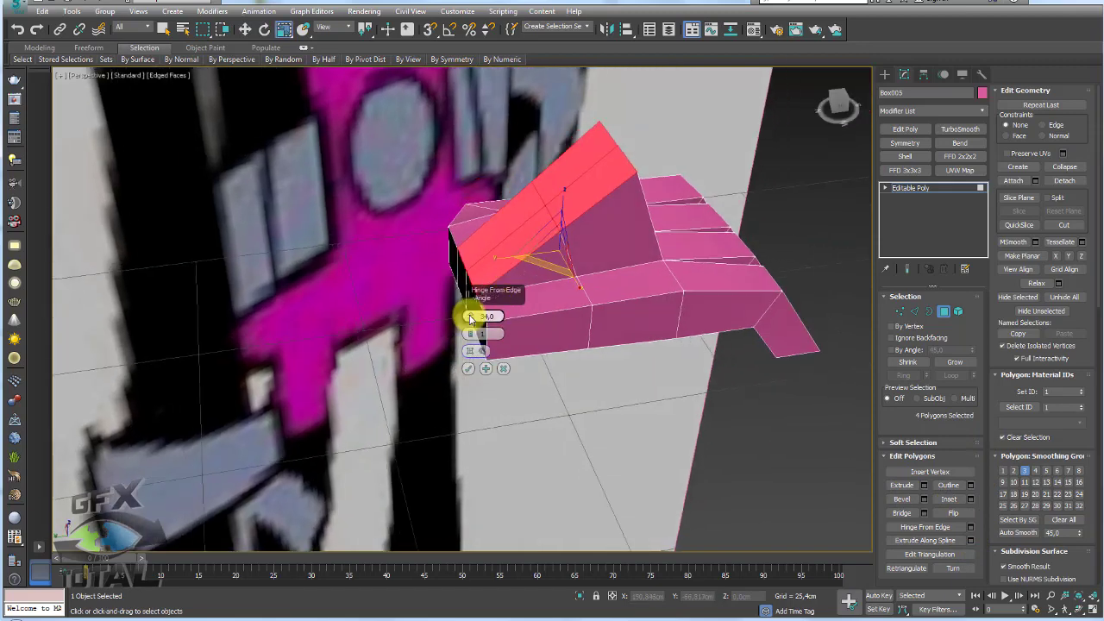
{"action": "left_click_drag", "start_coordinate": [470, 316], "coordinate": [475, 349]}
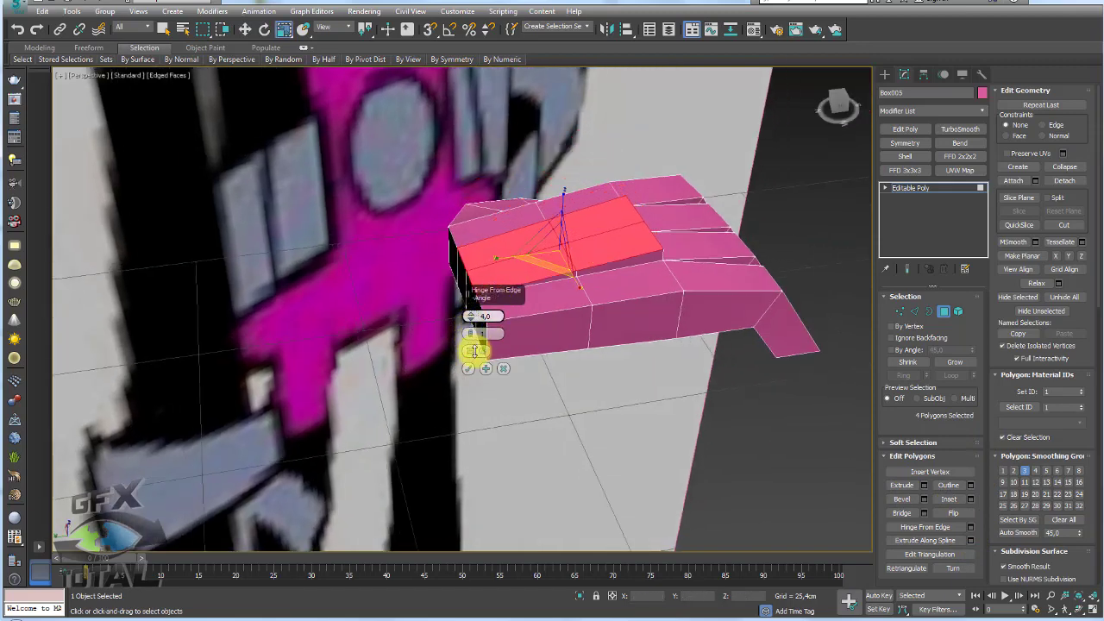
{"action": "left_click", "coordinate": [468, 368]}
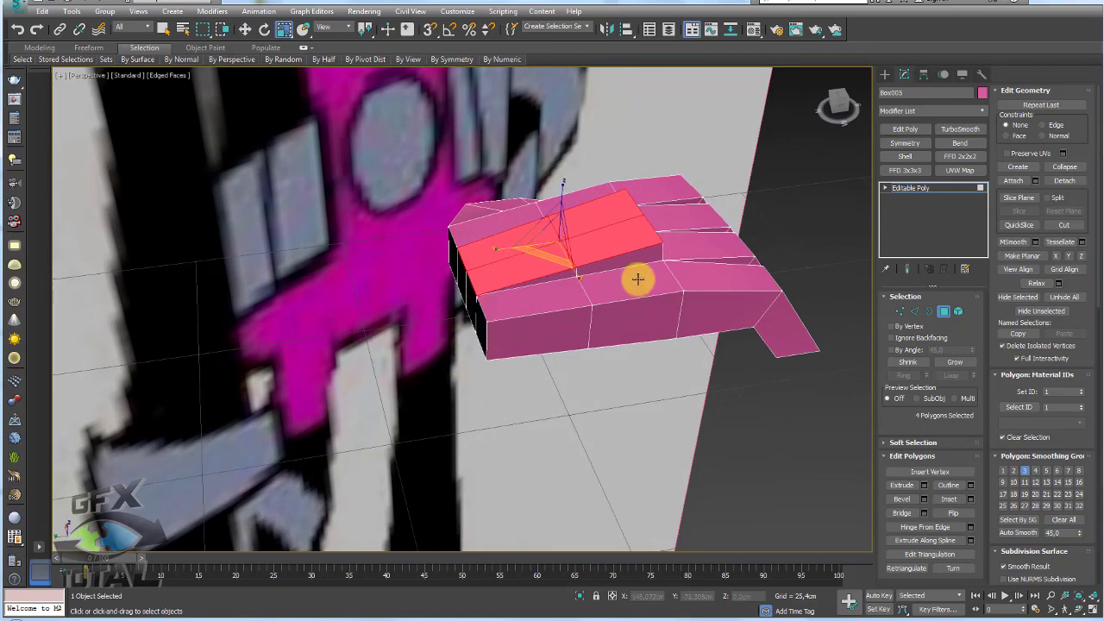
{"action": "middle_click_drag", "start_coordinate": [636, 279], "coordinate": [937, 300], "text": "alt"}
{"action": "left_click", "coordinate": [917, 313]}
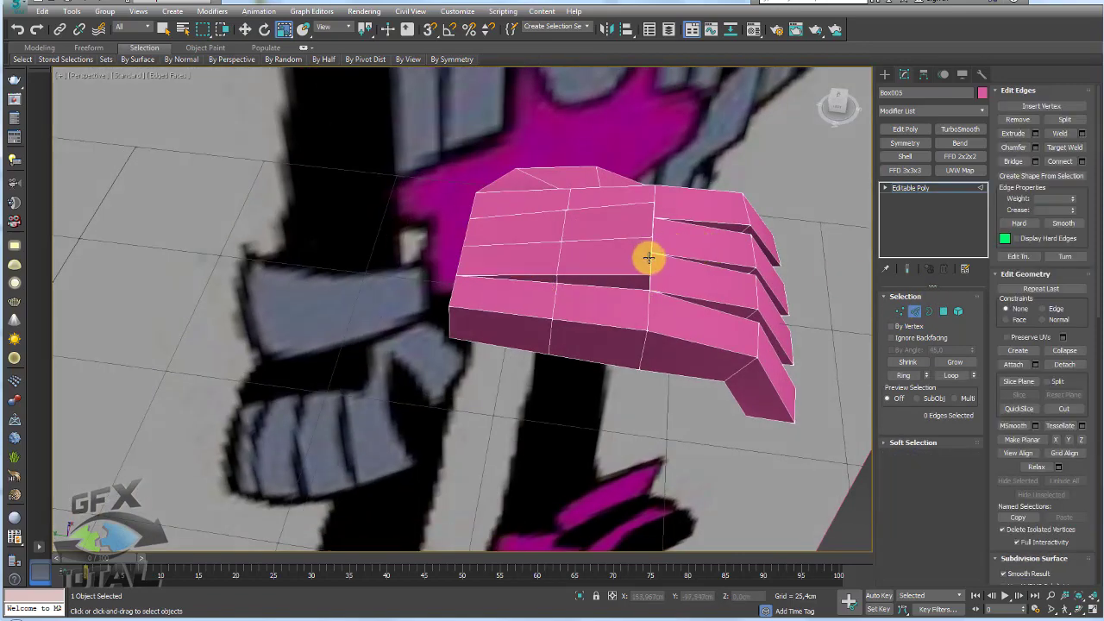
Select the ridge edges on the hand's top and shift them to lower the ridge
{"action": "left_click", "coordinate": [649, 257]}
{"action": "mouse_move", "coordinate": [649, 257]}
{"action": "middle_mouse_down", "text": "alt"}
{"action": "mouse_move", "coordinate": [653, 210]}
{"action": "mouse_move", "coordinate": [675, 222]}
{"action": "middle_mouse_up", "text": "alt"}
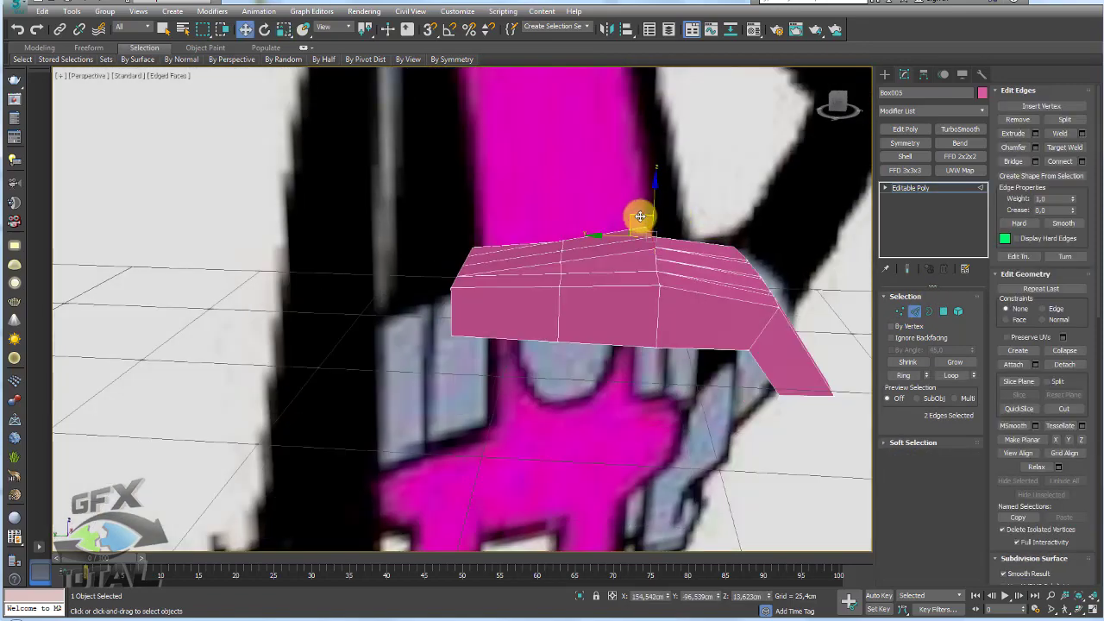
{"action": "left_click_drag", "start_coordinate": [632, 216], "coordinate": [574, 248]}
{"action": "left_click", "coordinate": [560, 246]}
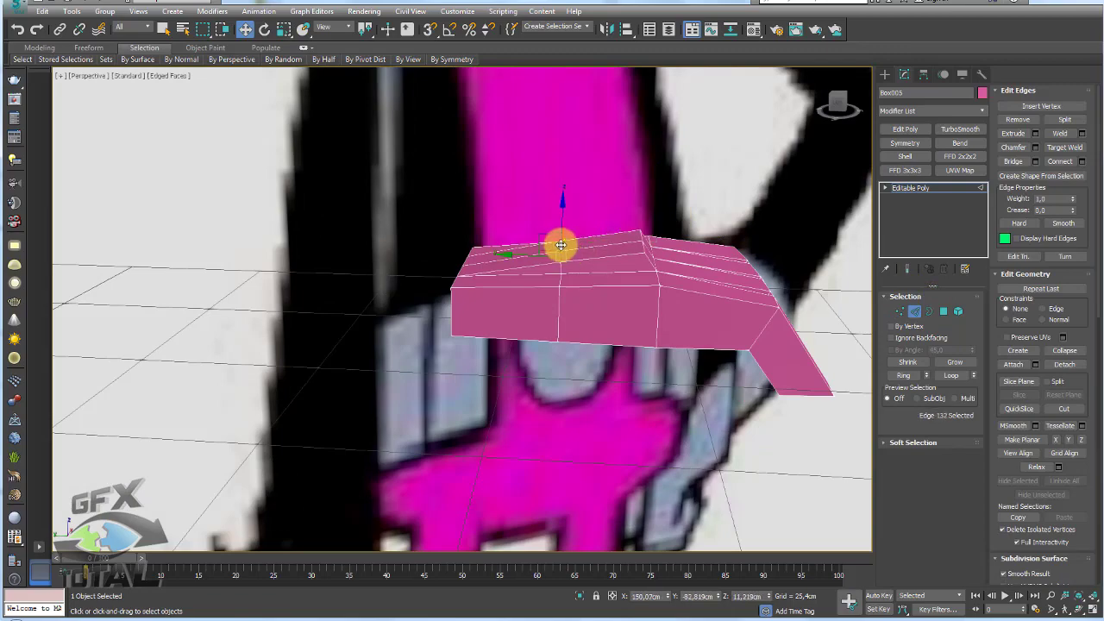
{"action": "mouse_move", "coordinate": [486, 256]}
{"action": "middle_mouse_down", "text": "alt"}
{"action": "mouse_move", "coordinate": [527, 306]}
{"action": "mouse_move", "coordinate": [692, 378]}
{"action": "mouse_move", "coordinate": [648, 383]}
{"action": "mouse_move", "coordinate": [845, 331]}
{"action": "middle_mouse_up", "text": "alt"}
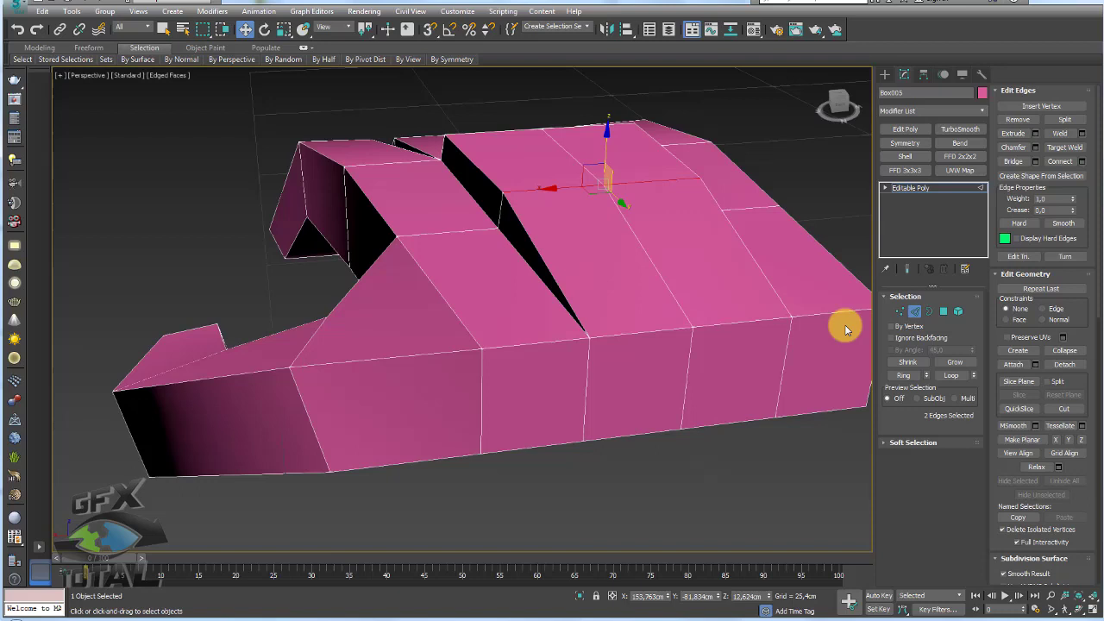
Nudge a vertex by the crease up and back to smooth the slope
{"action": "left_click", "coordinate": [899, 311]}
{"action": "left_click", "coordinate": [792, 316]}
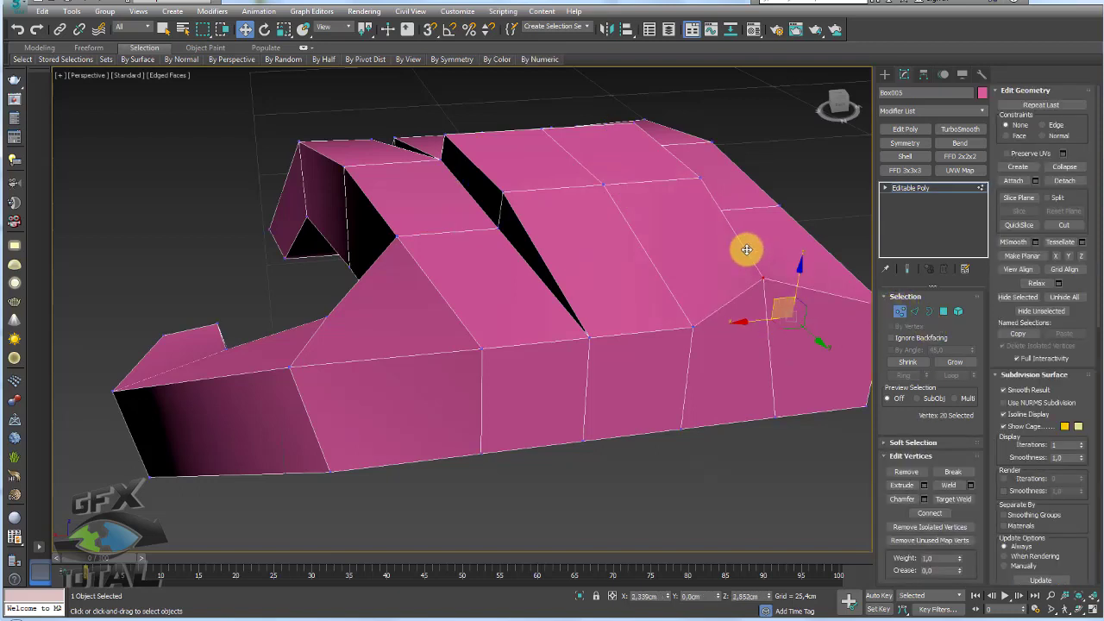
{"action": "left_click", "coordinate": [588, 337]}
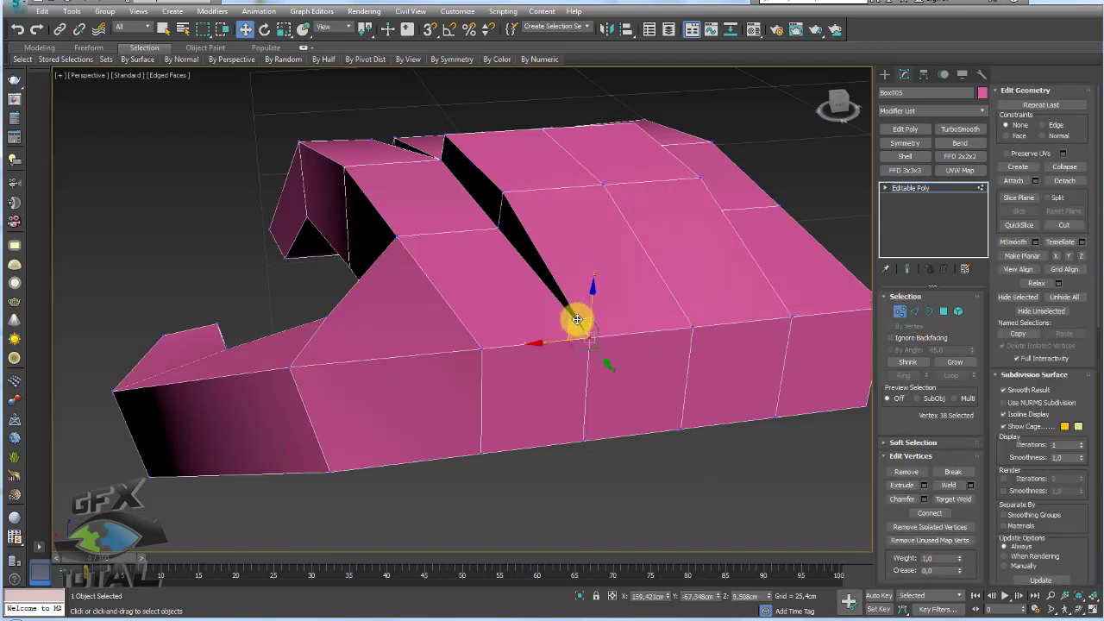
{"action": "left_click_drag", "start_coordinate": [577, 319], "coordinate": [599, 249]}
{"action": "mouse_move", "coordinate": [653, 284]}
{"action": "middle_mouse_down", "text": "alt"}
{"action": "mouse_move", "coordinate": [702, 318]}
{"action": "mouse_move", "coordinate": [578, 296]}
{"action": "mouse_move", "coordinate": [811, 301]}
{"action": "middle_mouse_up", "text": "alt"}
Slide diagonal edge 149 to the left, then return to the whole Editable Poly object
{"action": "left_click", "coordinate": [911, 310]}
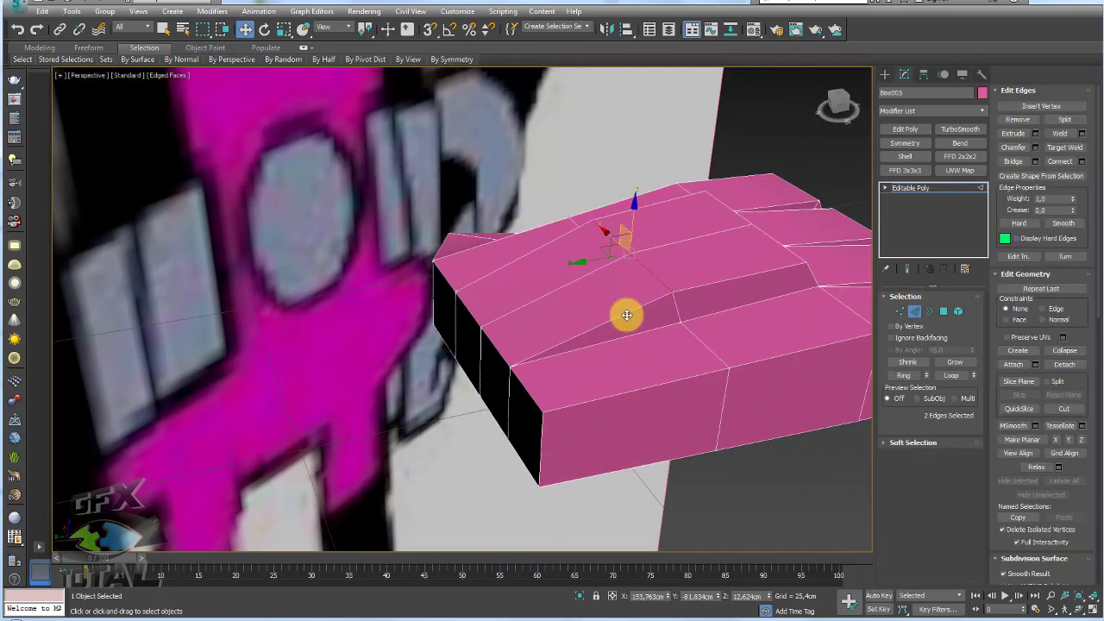
{"action": "left_click", "coordinate": [627, 315]}
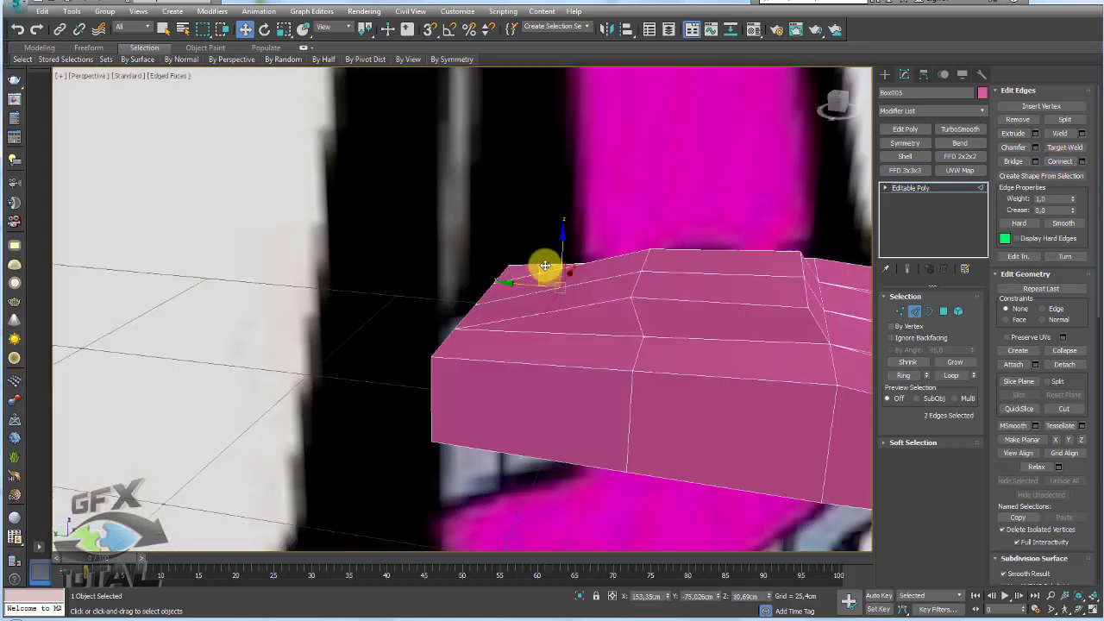
{"action": "left_click_drag", "start_coordinate": [545, 265], "coordinate": [480, 265]}
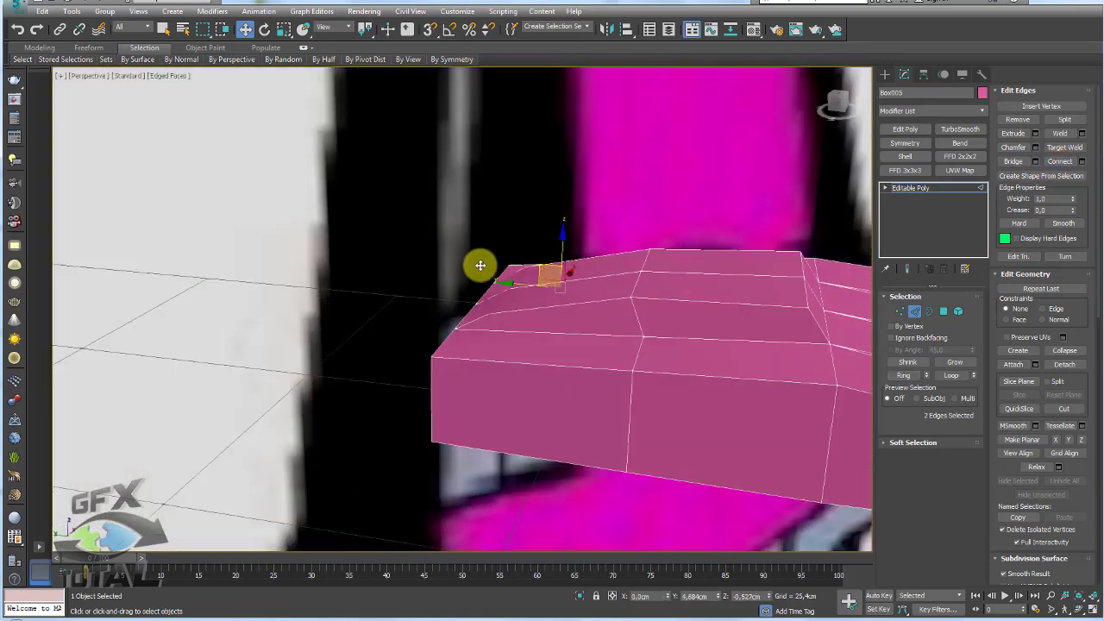
{"action": "mouse_move", "coordinate": [474, 268]}
{"action": "middle_mouse_down", "text": "alt"}
{"action": "mouse_move", "coordinate": [520, 294]}
{"action": "mouse_move", "coordinate": [600, 302]}
{"action": "middle_mouse_up", "text": "alt"}
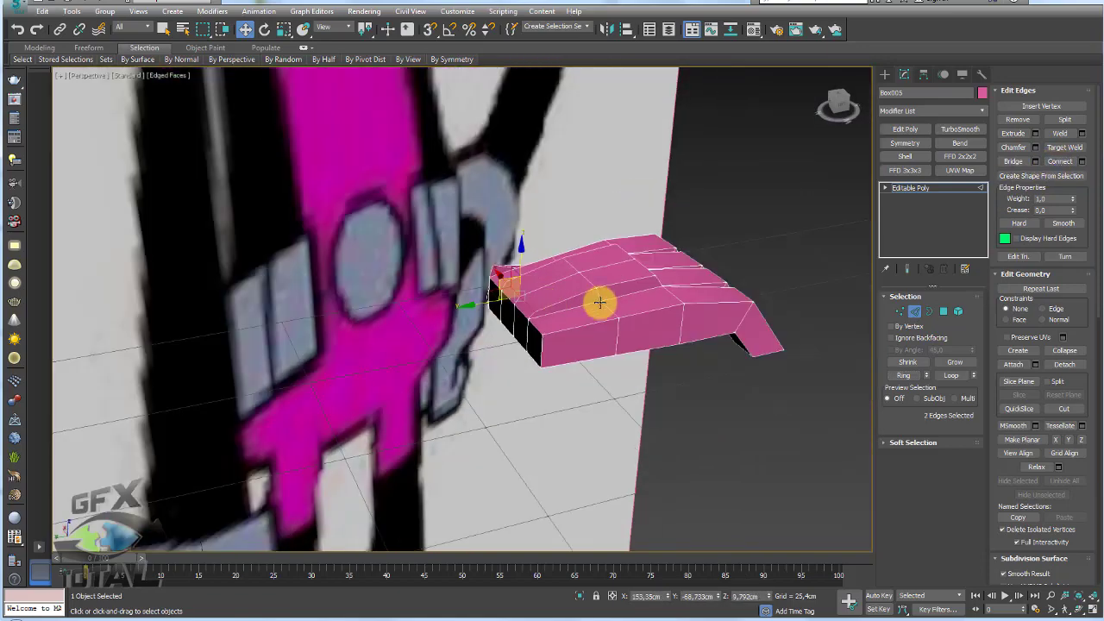
{"action": "left_click", "coordinate": [925, 196]}
{"action": "mouse_move", "coordinate": [604, 234]}
{"action": "middle_mouse_down", "text": "alt"}
{"action": "mouse_move", "coordinate": [686, 333]}
{"action": "mouse_move", "coordinate": [585, 304]}
{"action": "middle_mouse_up", "text": "alt"}
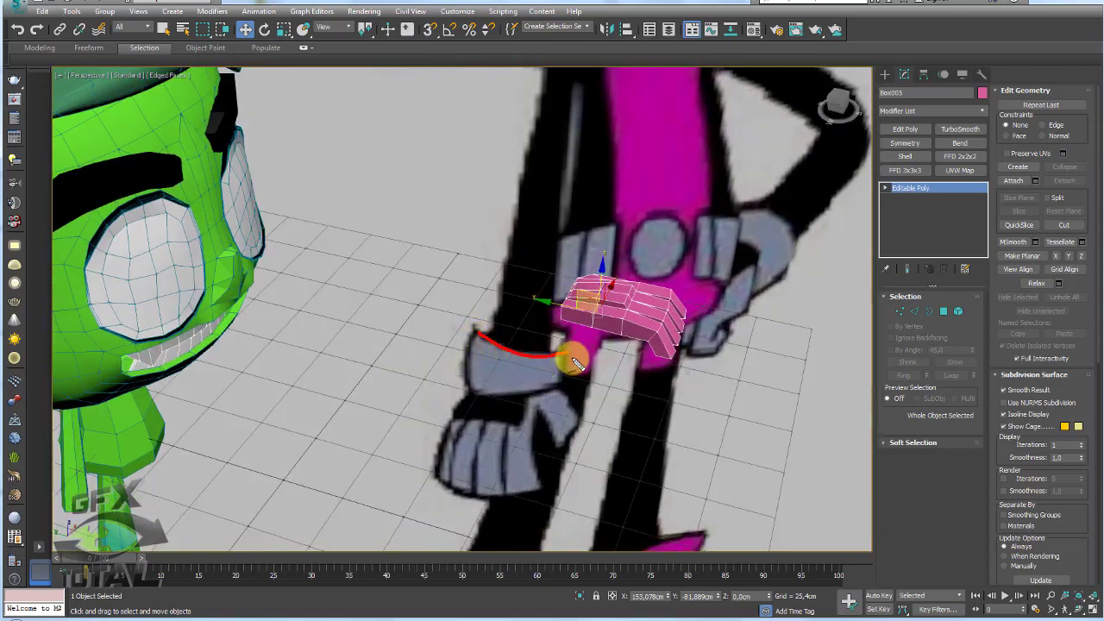
Select the row of wrist-end polygons on the pink hand in Polygon mode and delete them
{"action": "middle_click_drag", "start_coordinate": [475, 332], "coordinate": [759, 302], "text": "alt"}
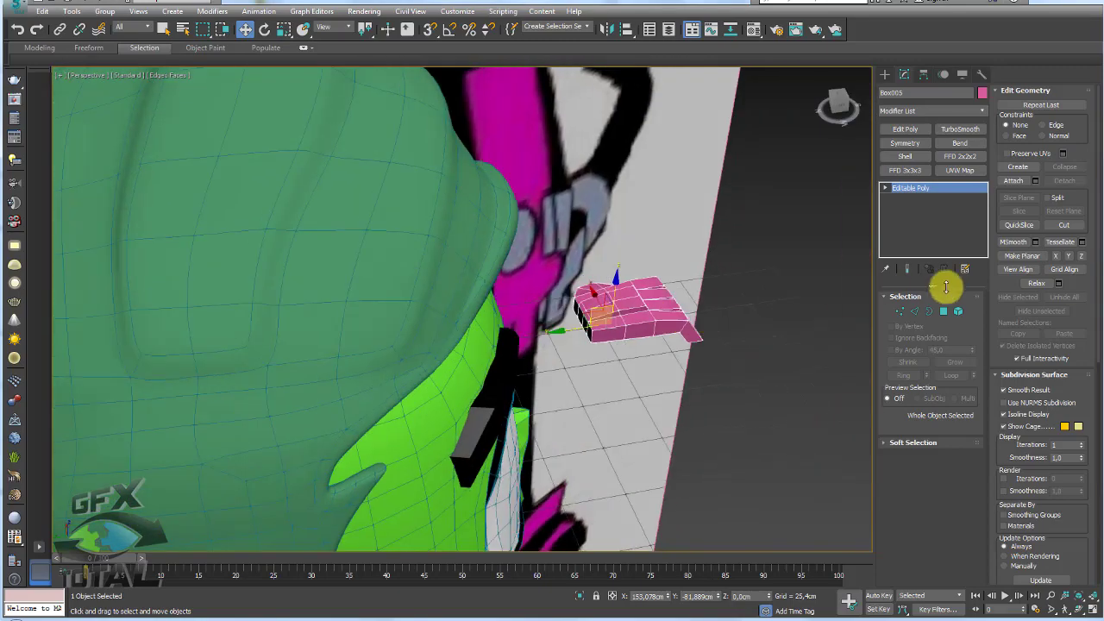
{"action": "left_click", "coordinate": [945, 313]}
{"action": "mouse_move", "coordinate": [698, 331]}
{"action": "middle_mouse_down", "text": "alt"}
{"action": "mouse_move", "coordinate": [545, 320]}
{"action": "mouse_move", "coordinate": [410, 328]}
{"action": "middle_mouse_up", "text": "alt"}
{"action": "left_click", "coordinate": [410, 328]}
{"action": "left_click", "coordinate": [354, 287], "text": "ctrl"}
{"action": "left_click", "coordinate": [312, 269], "text": "ctrl"}
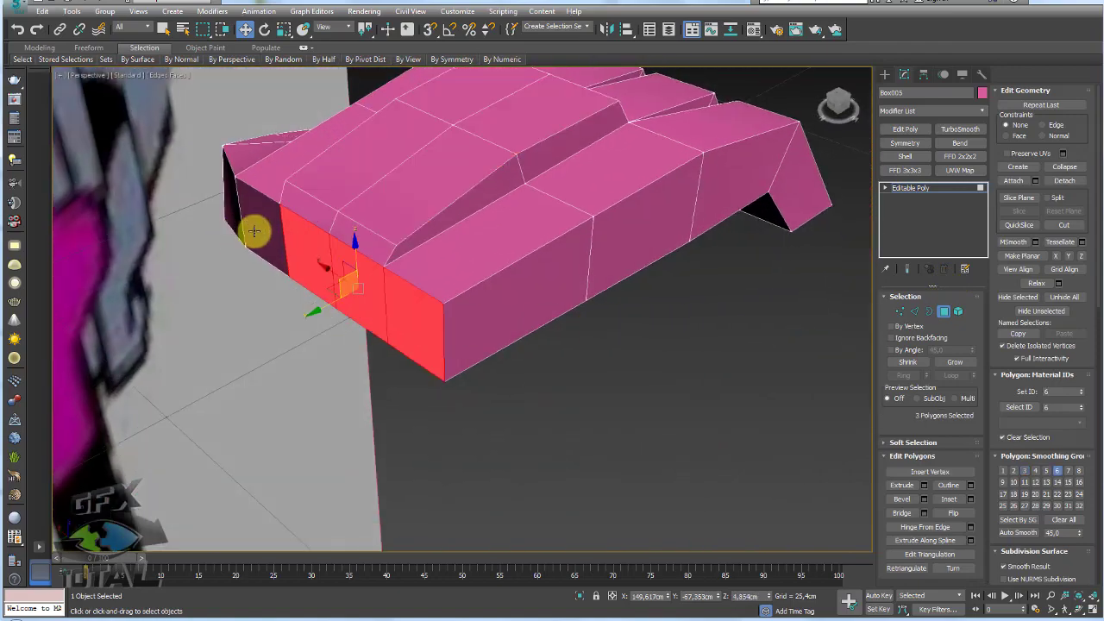
{"action": "left_click", "coordinate": [255, 231], "text": "ctrl"}
{"action": "left_click", "coordinate": [856, 285]}
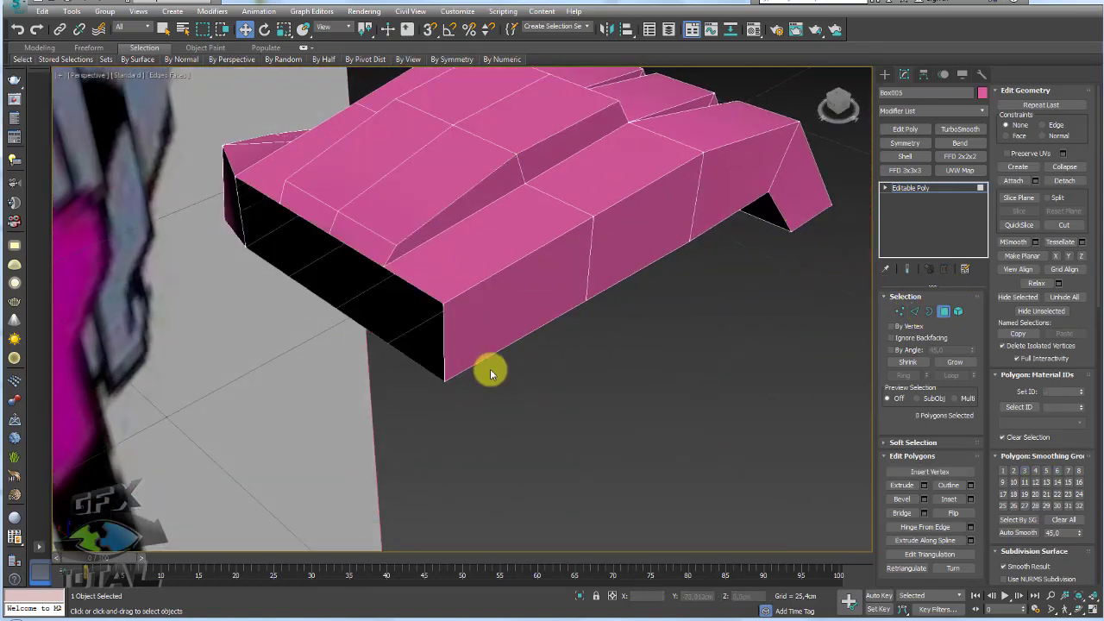
{"action": "left_click_drag", "start_coordinate": [490, 369], "coordinate": [434, 320]}
Select the wrist opening's border and Shift+Scale it outward into new faces
{"action": "left_click", "coordinate": [930, 311]}
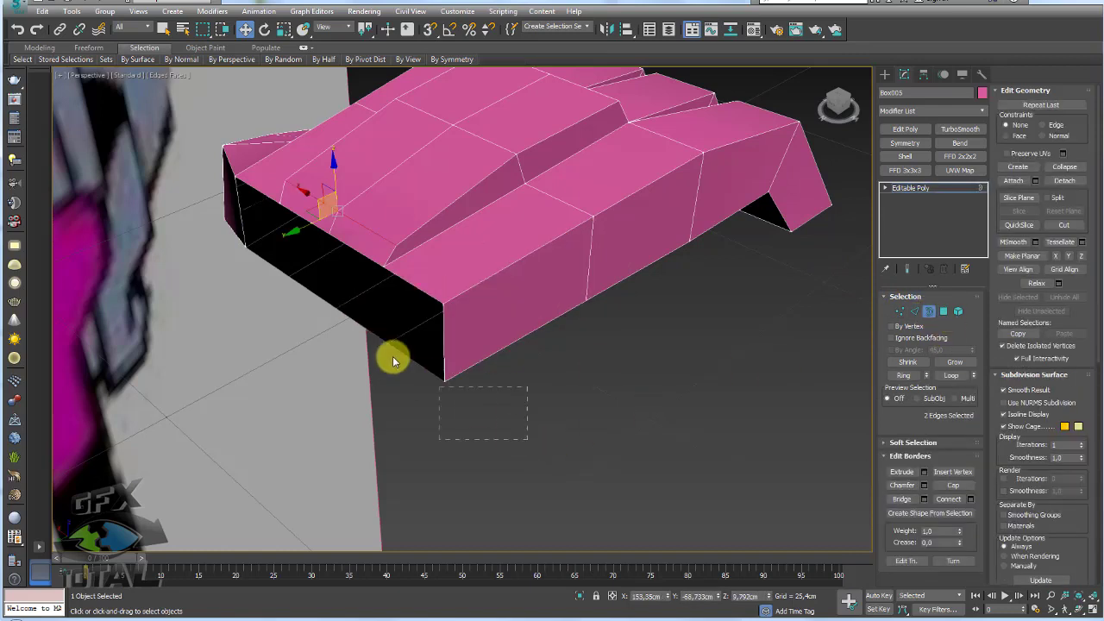
{"action": "key", "text": "r"}
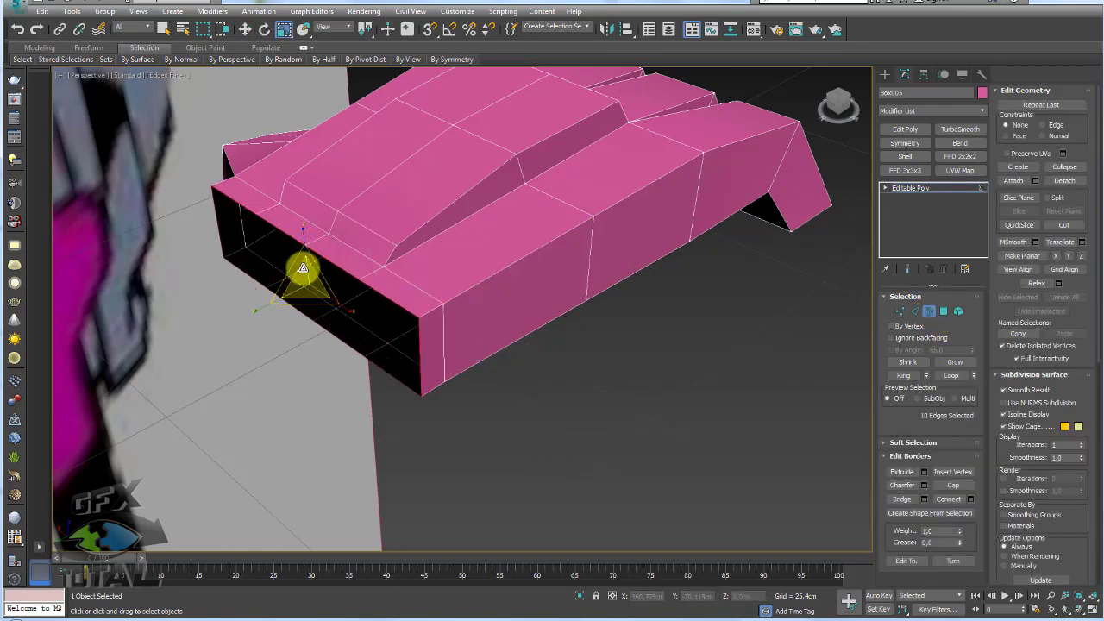
{"action": "left_click_drag", "start_coordinate": [302, 266], "coordinate": [304, 218], "text": "shift"}
{"action": "mouse_move", "coordinate": [316, 207]}
{"action": "middle_mouse_down", "text": "alt"}
{"action": "mouse_move", "coordinate": [631, 330]}
{"action": "mouse_move", "coordinate": [567, 270]}
{"action": "middle_mouse_up", "text": "alt"}
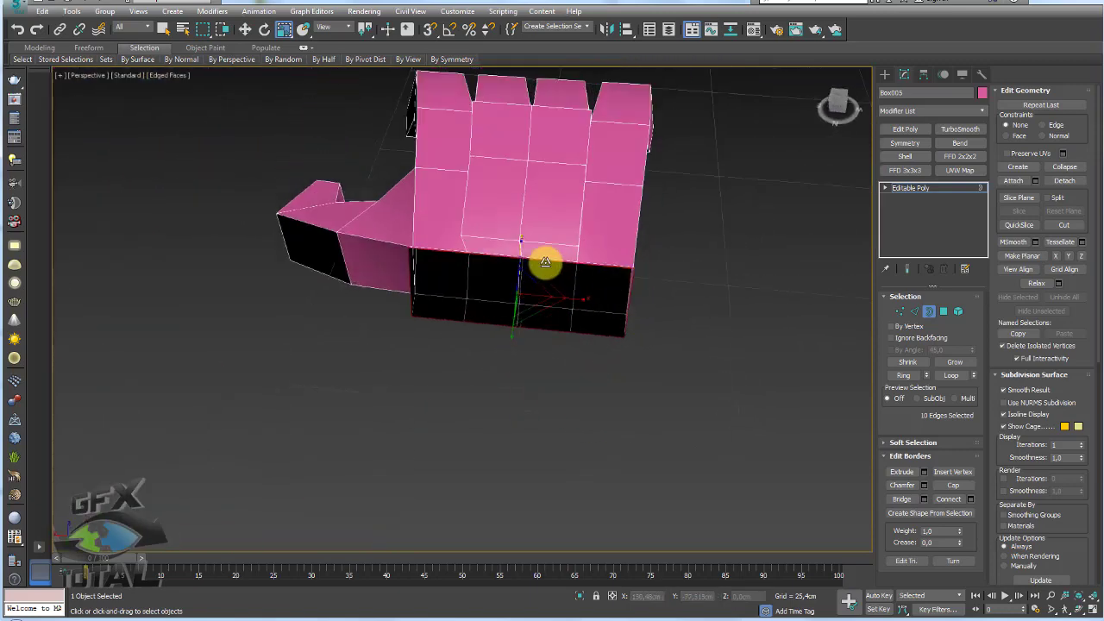
Scale the two wrist-end edges to 154% height in Z
{"action": "left_click", "coordinate": [915, 312]}
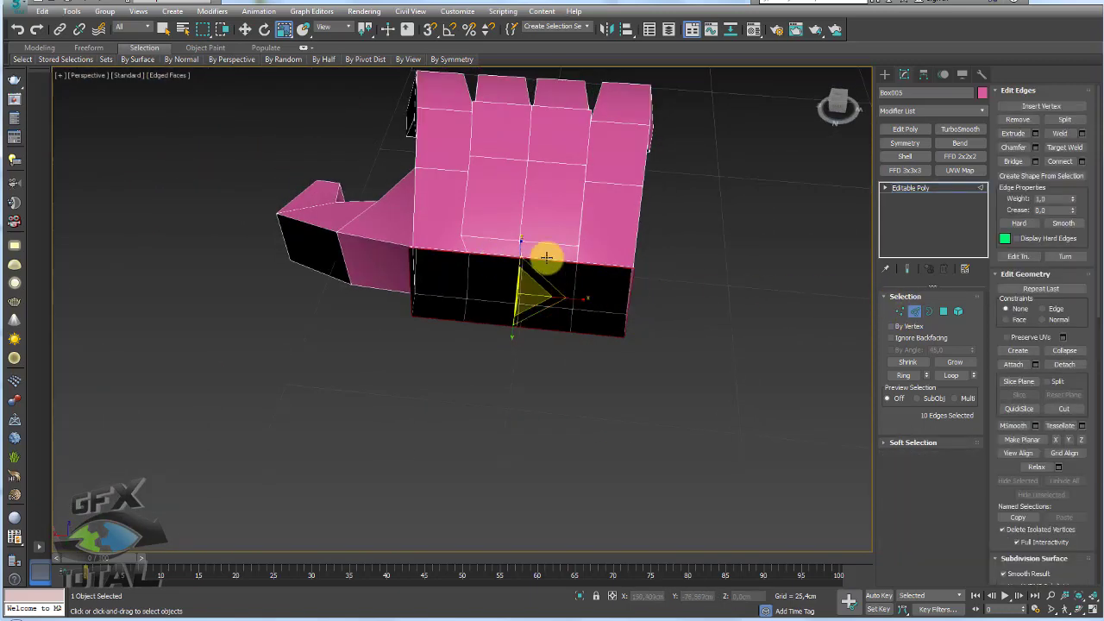
{"action": "left_click", "coordinate": [516, 259]}
{"action": "left_click", "coordinate": [494, 257], "text": "ctrl"}
{"action": "mouse_move", "coordinate": [495, 256]}
{"action": "middle_mouse_down", "text": "alt"}
{"action": "mouse_move", "coordinate": [518, 308]}
{"action": "mouse_move", "coordinate": [532, 283]}
{"action": "middle_mouse_up", "text": "alt"}
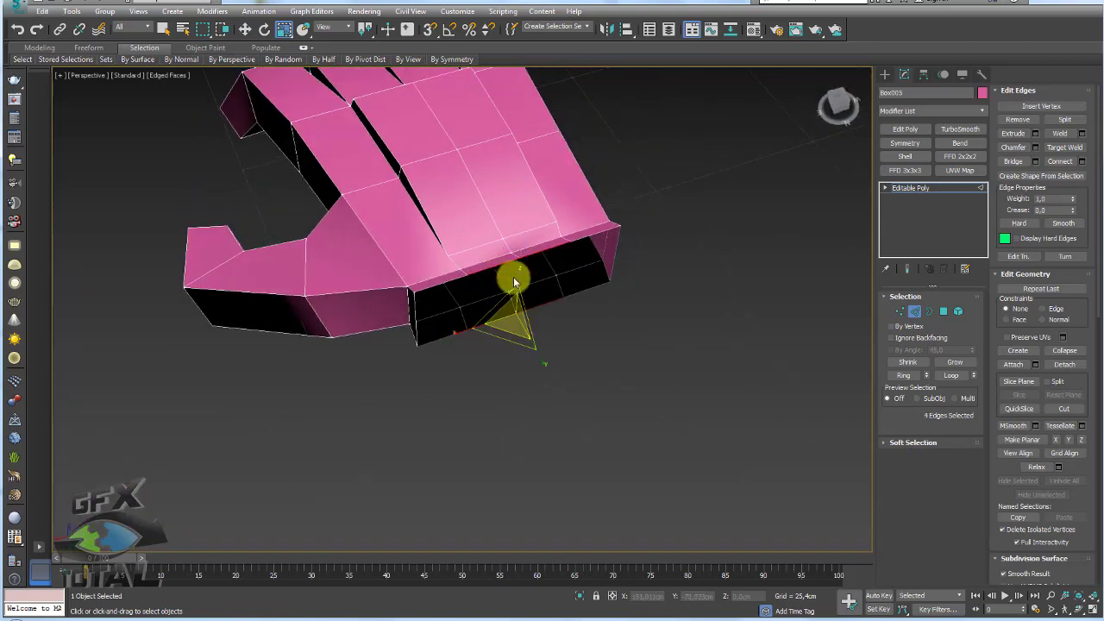
{"action": "middle_click_drag", "start_coordinate": [648, 229], "coordinate": [636, 153], "text": "alt"}
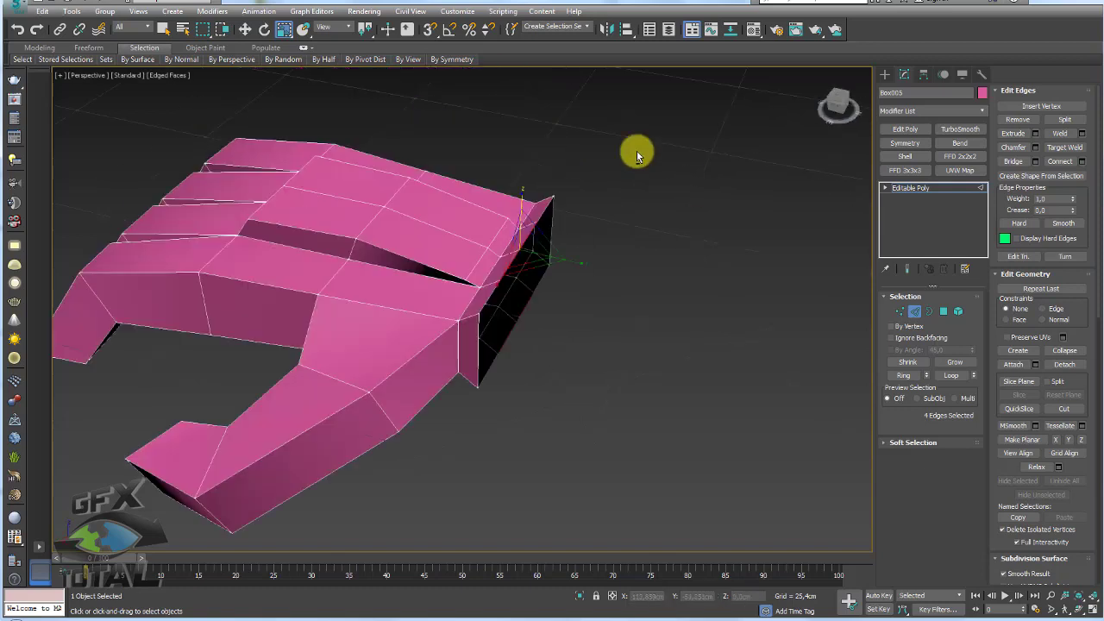
{"action": "left_click", "coordinate": [366, 62]}
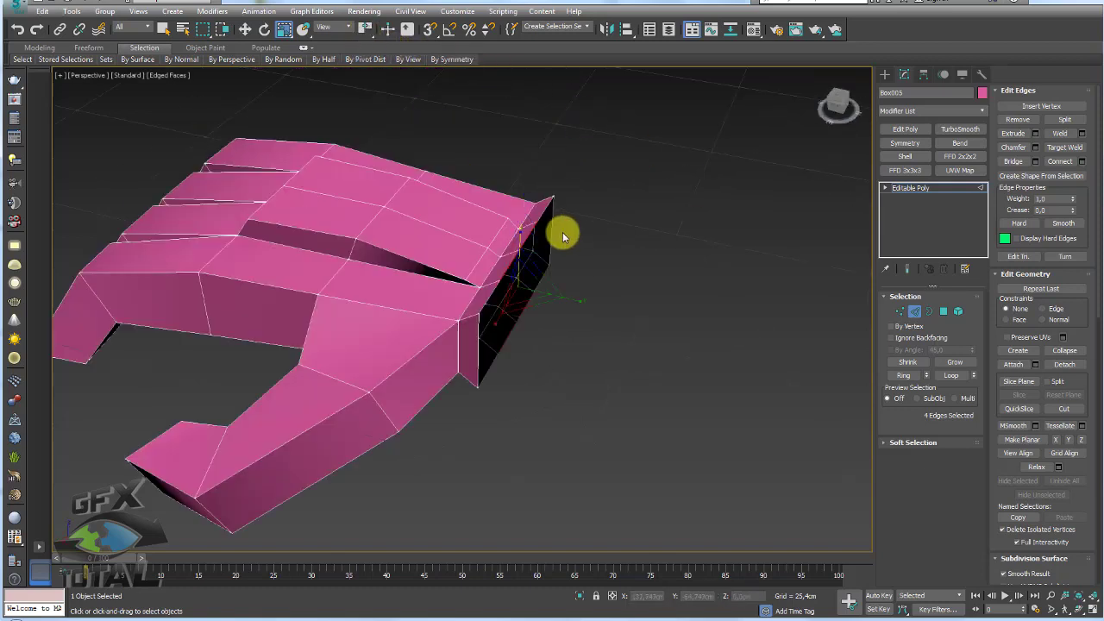
{"action": "left_click_drag", "start_coordinate": [523, 234], "coordinate": [523, 214]}
{"action": "mouse_move", "coordinate": [581, 279]}
{"action": "middle_mouse_down", "text": "alt"}
{"action": "mouse_move", "coordinate": [564, 286]}
{"action": "mouse_move", "coordinate": [569, 319]}
{"action": "middle_mouse_up", "text": "alt"}
Shift+Move the wrist border outward to extend a longer wrist section
{"action": "left_click", "coordinate": [921, 316]}
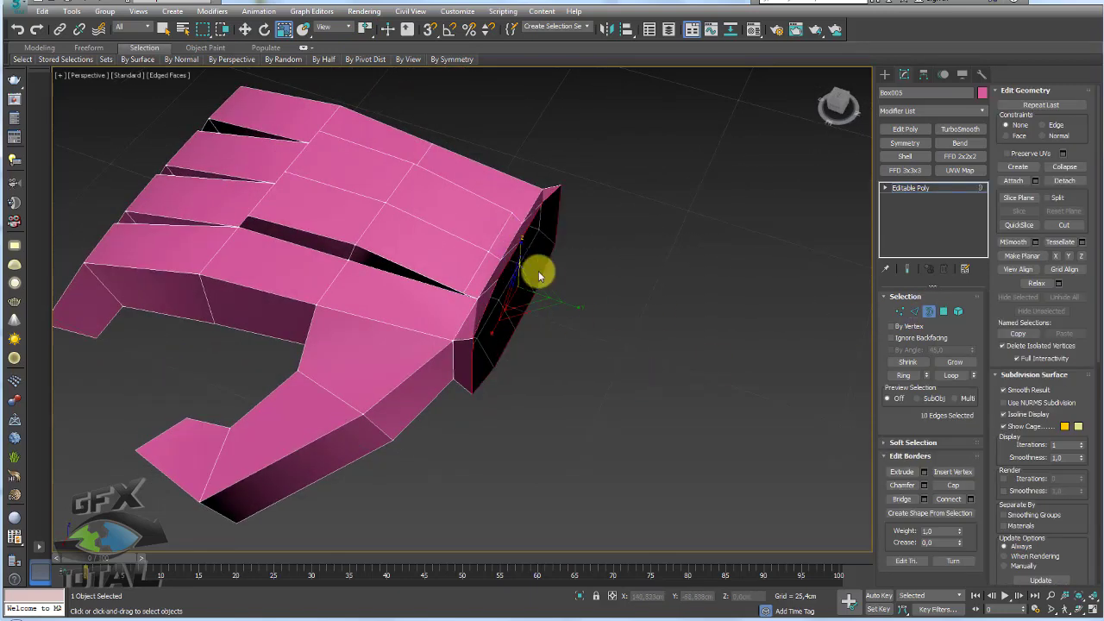
{"action": "left_click_drag", "start_coordinate": [558, 298], "coordinate": [720, 384], "text": "shift"}
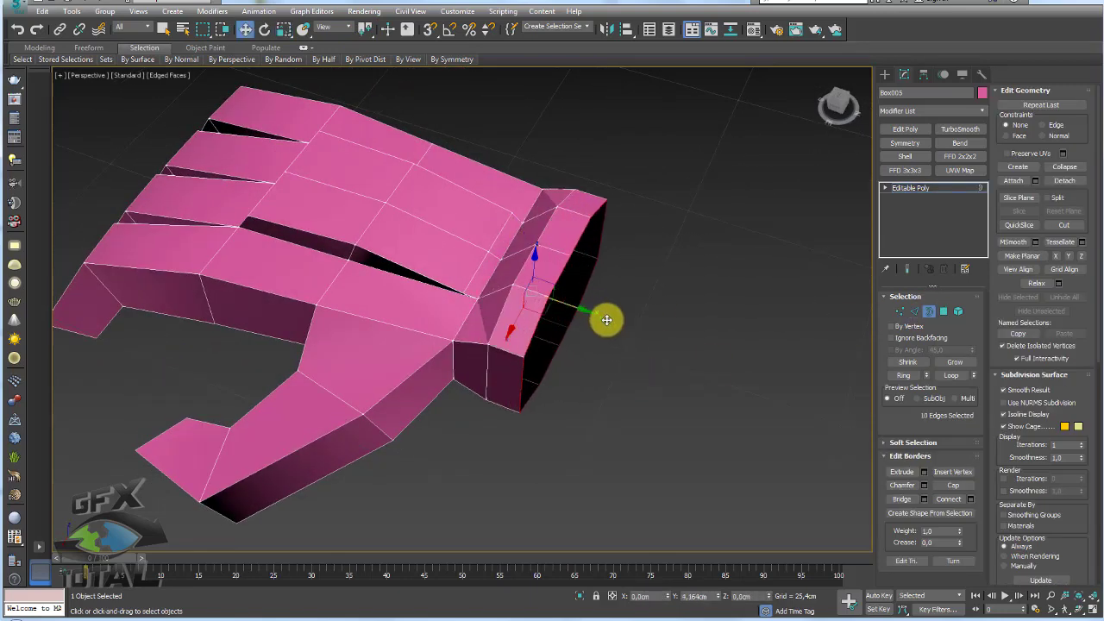
{"action": "scroll", "coordinate": [720, 384], "scroll_direction": "down", "scroll_amount": 5}
{"action": "middle_click_drag", "start_coordinate": [688, 357], "coordinate": [728, 400], "text": "alt"}
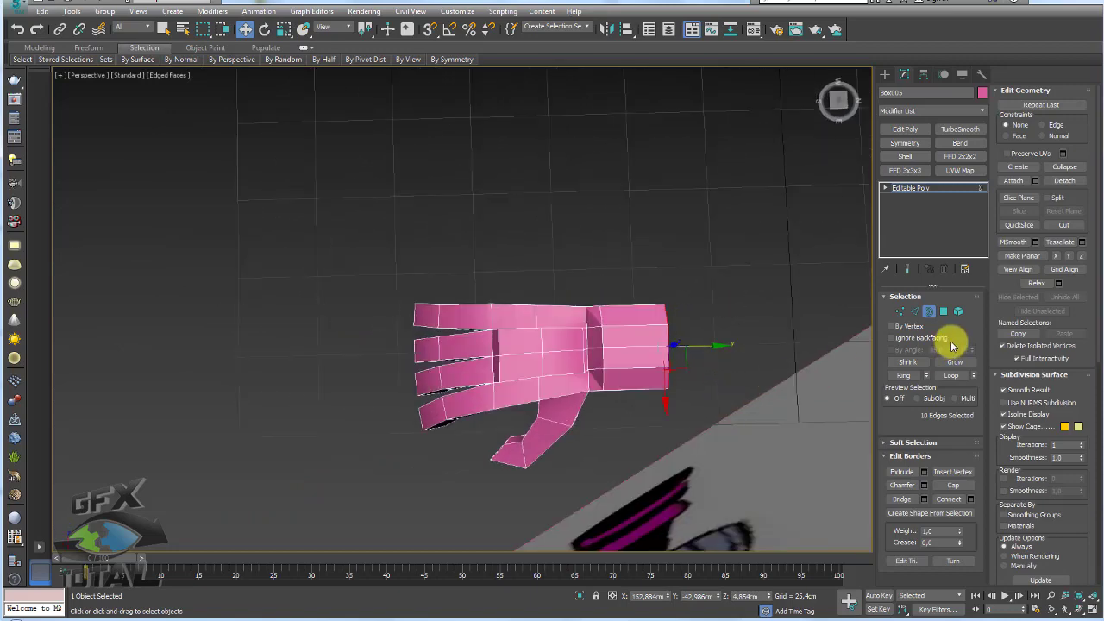
{"action": "left_click", "coordinate": [944, 311], "text": "ctrl"}
{"action": "scroll", "coordinate": [802, 340], "scroll_direction": "up", "scroll_amount": 3}
{"action": "middle_click_drag", "start_coordinate": [685, 339], "coordinate": [863, 285], "text": "alt"}
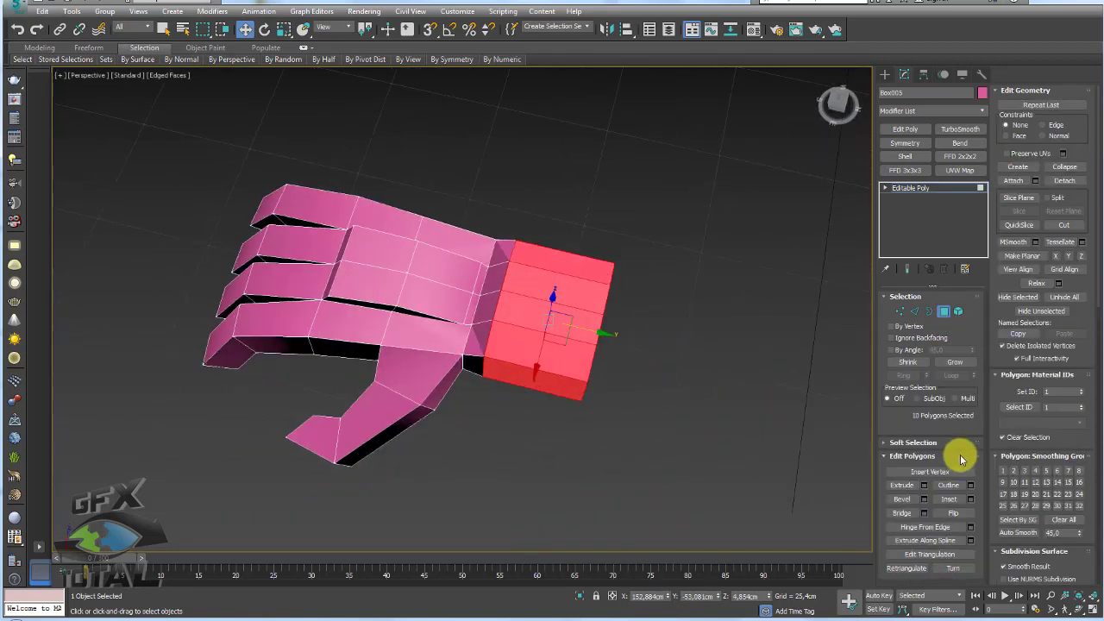
Extrude the wrist faces as a Group with a reduced height to form a solid cuff
{"action": "left_click", "coordinate": [923, 484]}
{"action": "middle_click_drag", "start_coordinate": [699, 387], "coordinate": [555, 316], "text": "alt"}
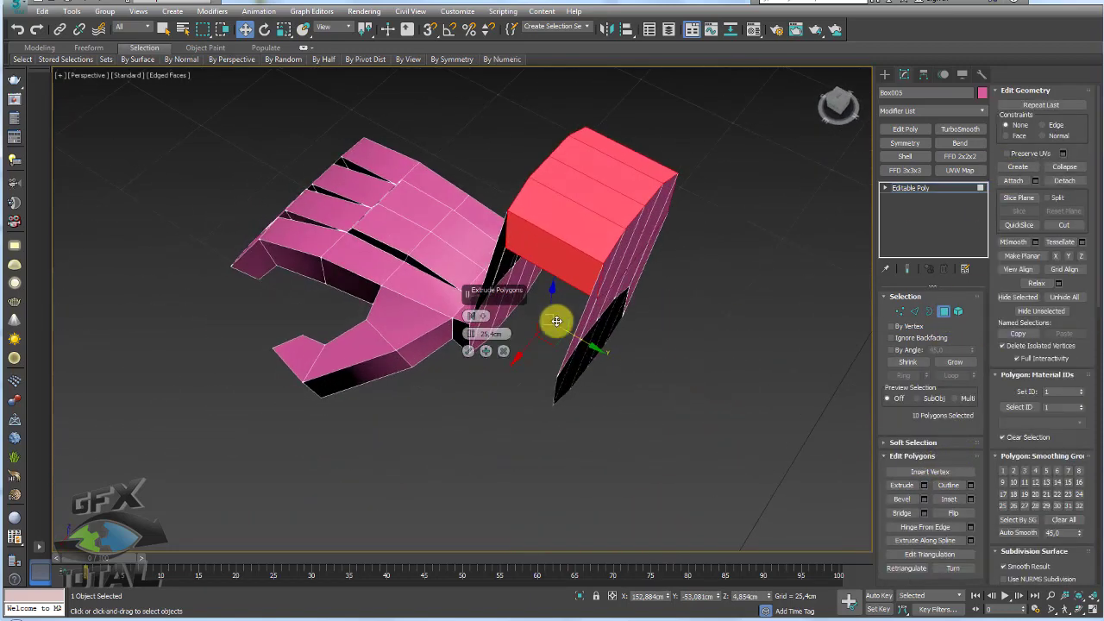
{"action": "left_click", "coordinate": [483, 320]}
{"action": "left_click", "coordinate": [512, 337]}
{"action": "left_click_drag", "start_coordinate": [477, 334], "coordinate": [475, 323]}
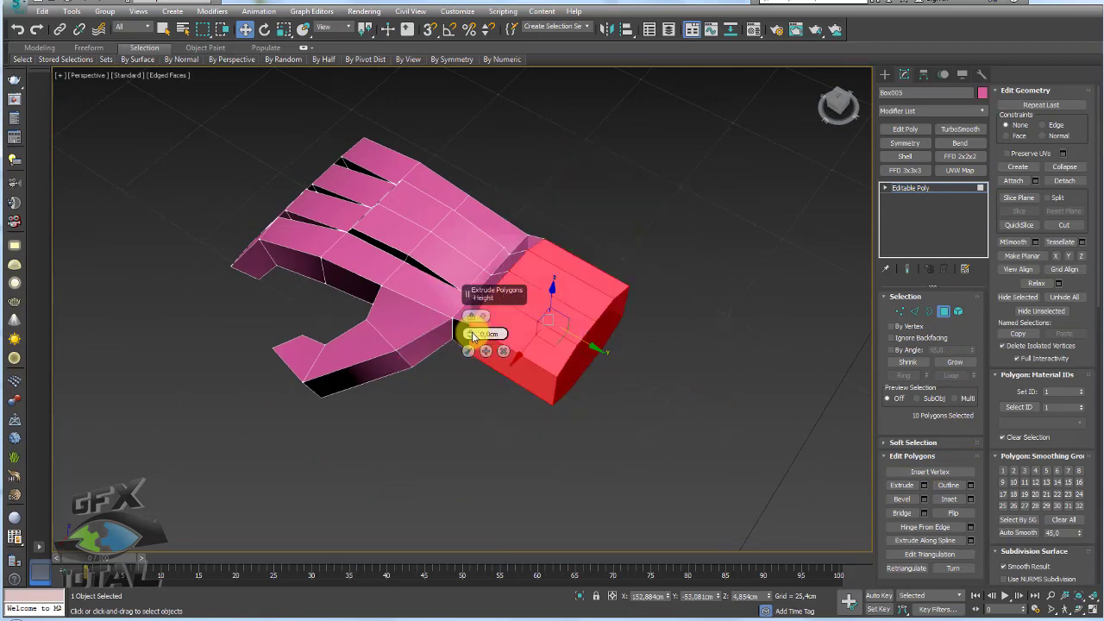
{"action": "left_click", "coordinate": [472, 352]}
Orbit and zoom around the hand to inspect the new chunky cuff
{"action": "middle_click_drag", "start_coordinate": [472, 352], "coordinate": [552, 337], "text": "alt"}
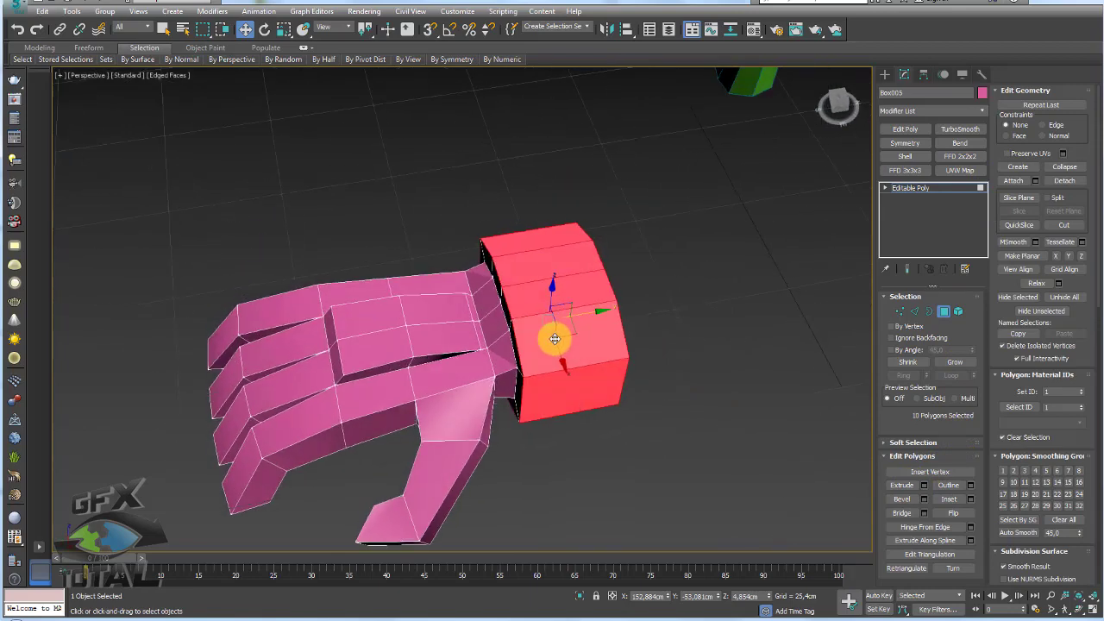
{"action": "scroll", "coordinate": [393, 352], "scroll_direction": "down", "scroll_amount": 5}
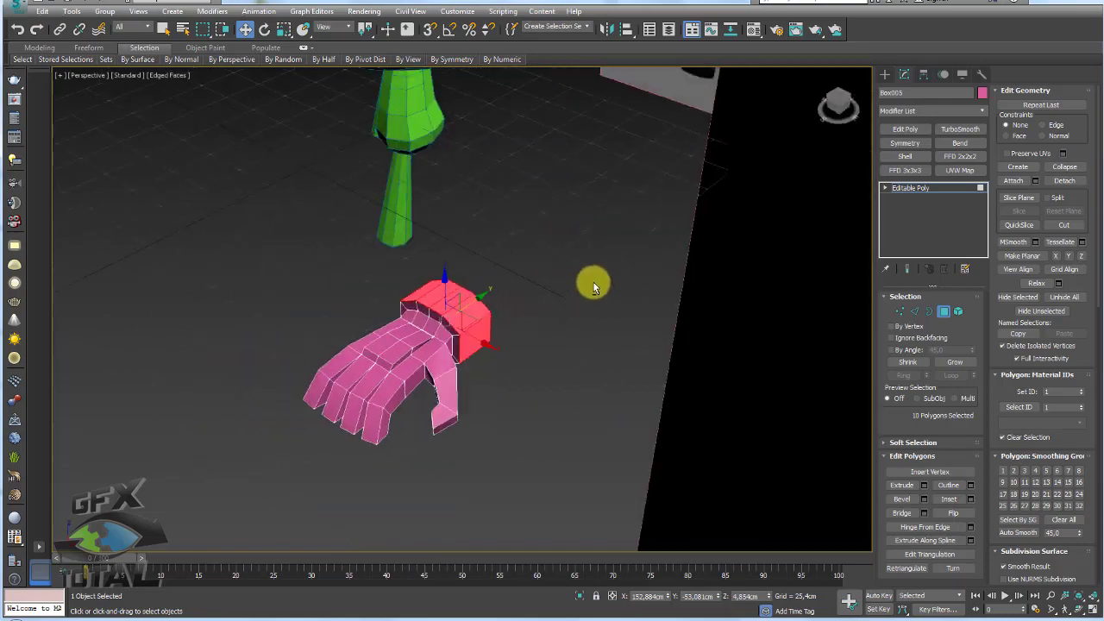
{"action": "mouse_move", "coordinate": [592, 283]}
{"action": "middle_mouse_down", "text": "alt"}
{"action": "mouse_move", "coordinate": [707, 274]}
{"action": "mouse_move", "coordinate": [719, 204]}
{"action": "mouse_move", "coordinate": [747, 211]}
{"action": "middle_mouse_up", "text": "alt"}
{"action": "scroll", "coordinate": [685, 275], "scroll_direction": "up", "scroll_amount": 2}
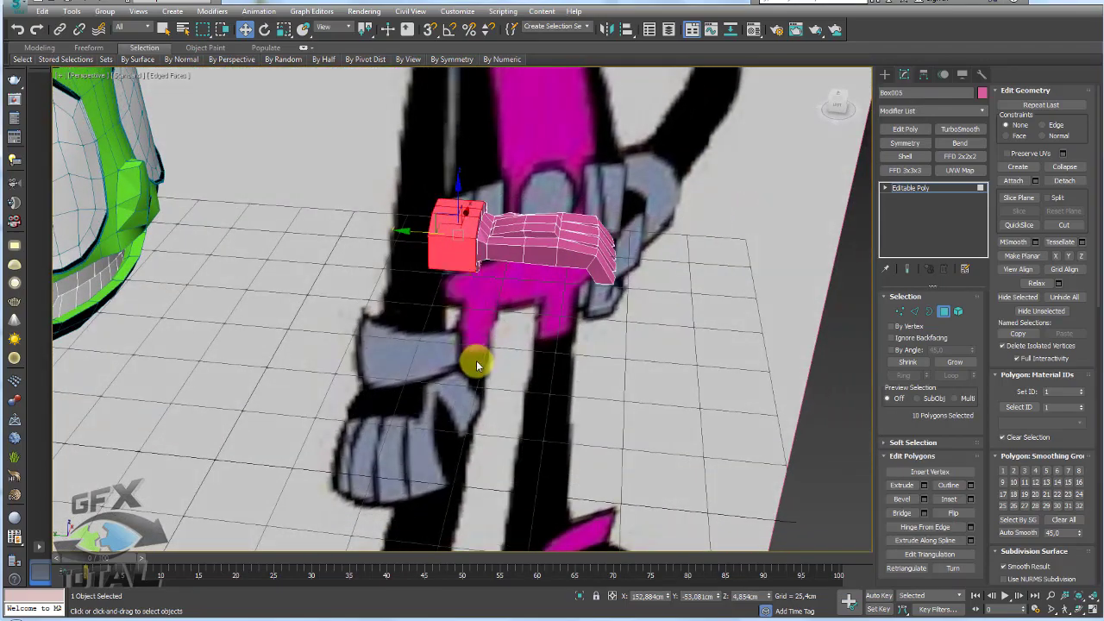
{"action": "scroll", "coordinate": [495, 247], "scroll_direction": "down", "scroll_amount": 3}
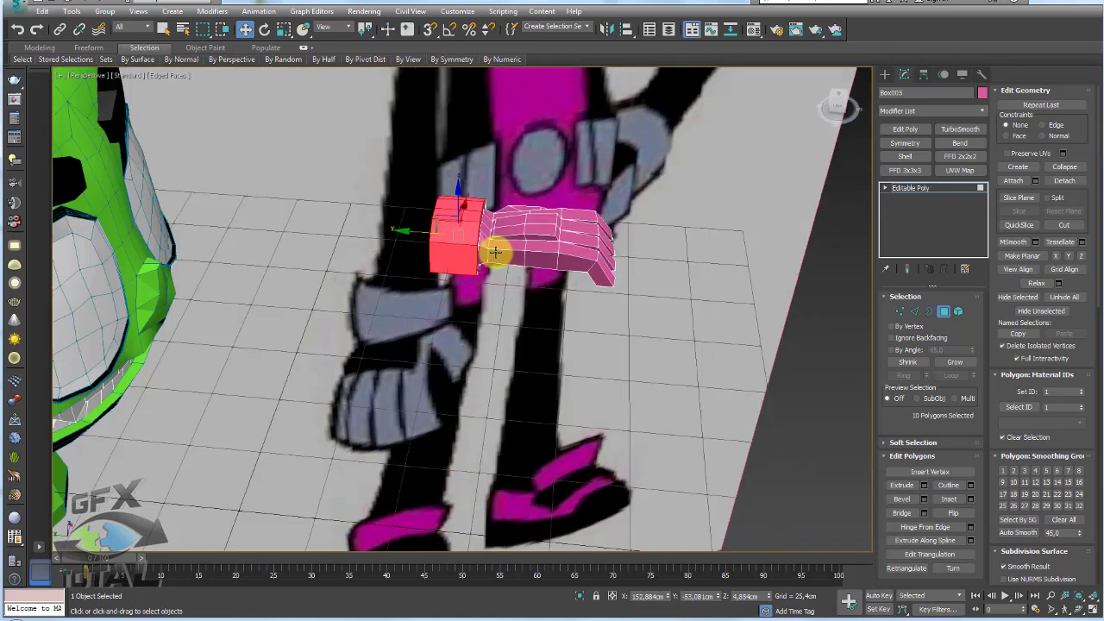
{"action": "middle_click_drag", "start_coordinate": [495, 247], "coordinate": [530, 271], "text": "alt"}
{"action": "scroll", "coordinate": [547, 259], "scroll_direction": "up", "scroll_amount": 4}
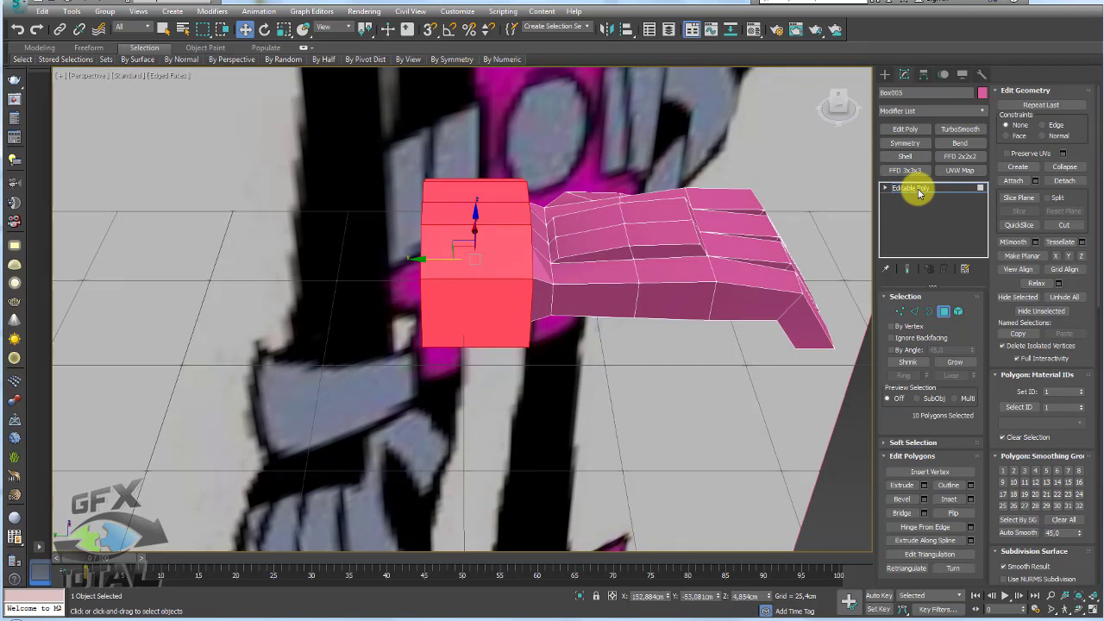
Add an FFD 3x3x3 to the wrist box, then pull its side and top control points outward to flare a cuff
{"action": "left_click", "coordinate": [913, 170]}
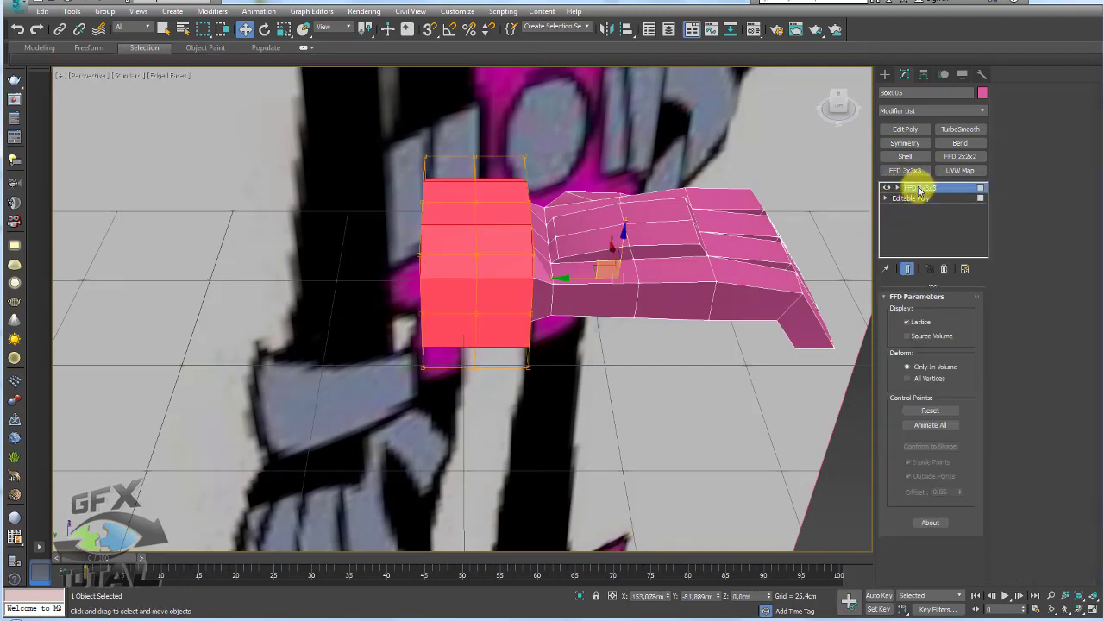
{"action": "left_click", "coordinate": [901, 198]}
{"action": "middle_click_drag", "start_coordinate": [646, 274], "coordinate": [636, 320], "text": "alt"}
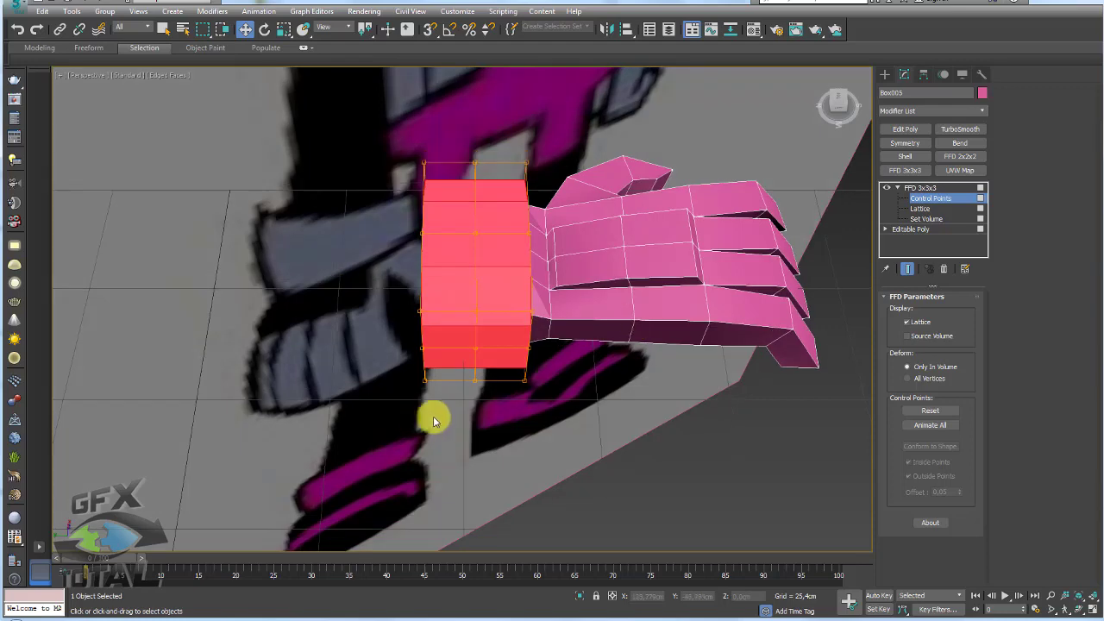
{"action": "left_click_drag", "start_coordinate": [441, 402], "coordinate": [386, 312]}
{"action": "middle_click_drag", "start_coordinate": [386, 312], "coordinate": [410, 339], "text": "alt"}
{"action": "left_click_drag", "start_coordinate": [397, 341], "coordinate": [333, 340]}
{"action": "middle_click_drag", "start_coordinate": [333, 340], "coordinate": [365, 198], "text": "alt"}
{"action": "left_click_drag", "start_coordinate": [355, 157], "coordinate": [430, 193]}
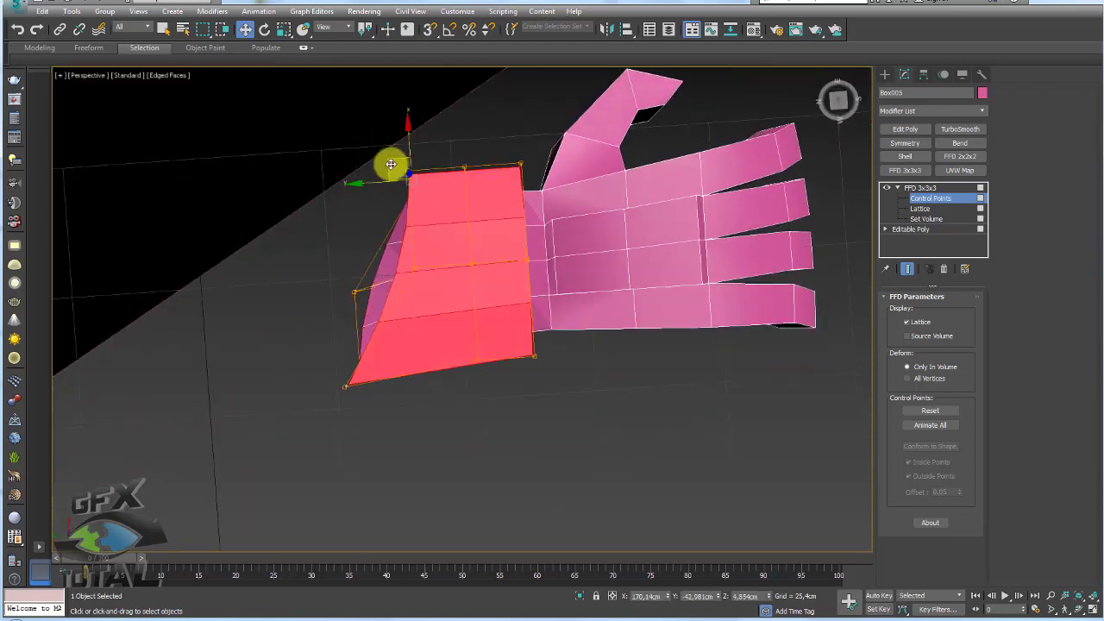
{"action": "left_click_drag", "start_coordinate": [387, 165], "coordinate": [362, 129]}
{"action": "mouse_move", "coordinate": [500, 266]}
{"action": "middle_mouse_down", "text": "alt"}
{"action": "mouse_move", "coordinate": [562, 212]}
{"action": "mouse_move", "coordinate": [523, 230]}
{"action": "mouse_move", "coordinate": [488, 225]}
{"action": "mouse_move", "coordinate": [554, 276]}
{"action": "mouse_move", "coordinate": [522, 240]}
{"action": "middle_mouse_up", "text": "alt"}
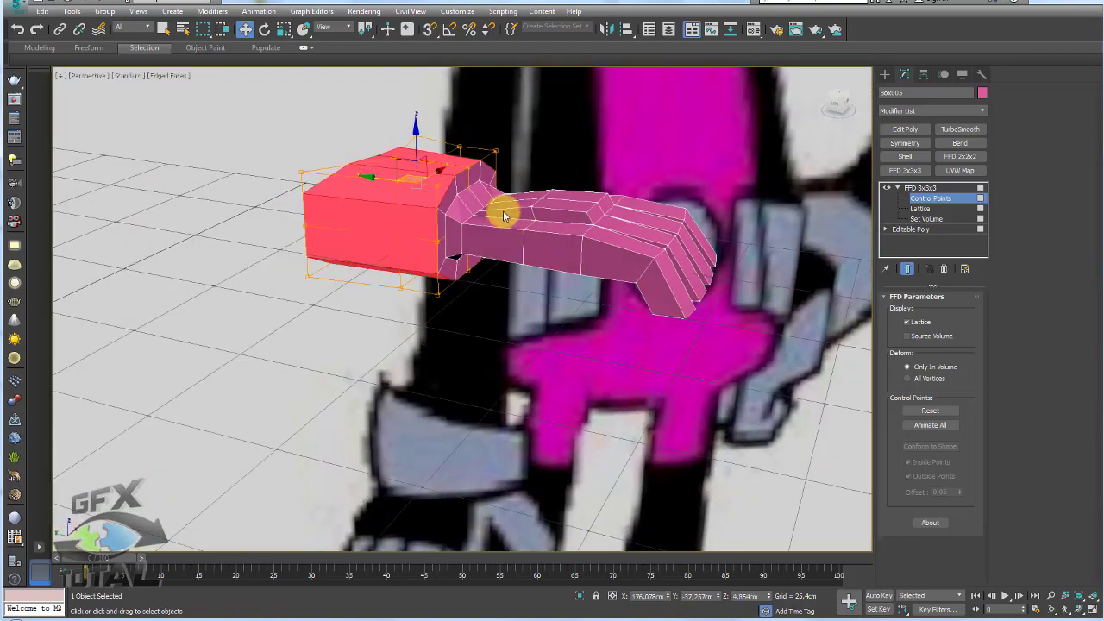
{"action": "scroll", "coordinate": [504, 215], "scroll_direction": "up", "scroll_amount": 3}
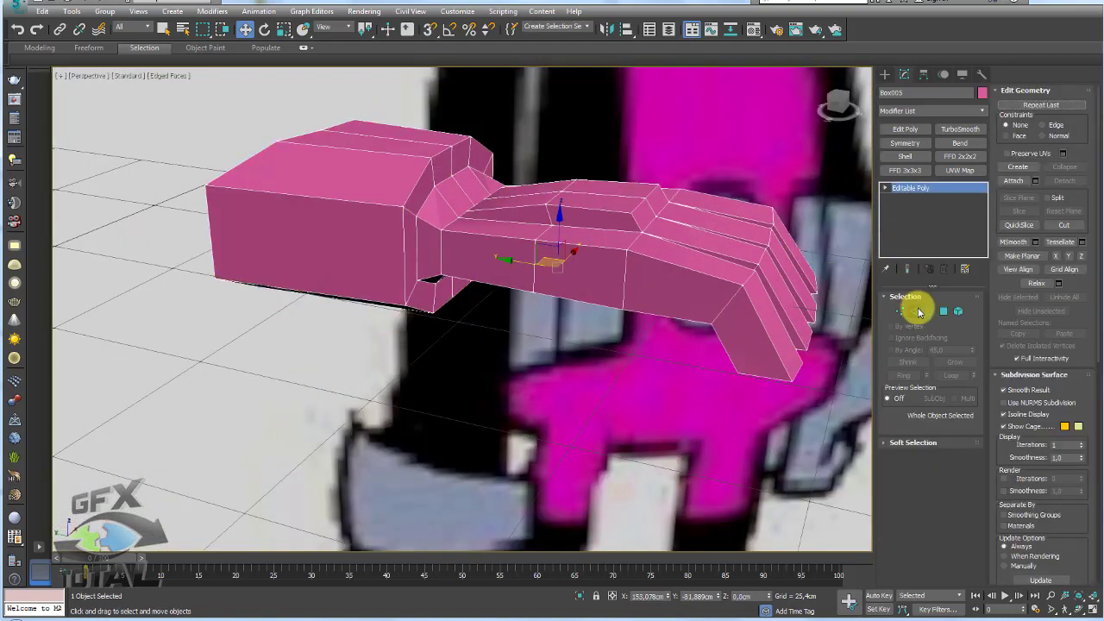
Collapse the FFD into Editable Poly and raise the lower edges where the wrist block meets the hand
{"action": "left_click", "coordinate": [914, 311]}
{"action": "scroll", "coordinate": [395, 193], "scroll_direction": "up", "scroll_amount": 3}
{"action": "middle_click_drag", "start_coordinate": [537, 235], "coordinate": [578, 257], "text": "alt"}
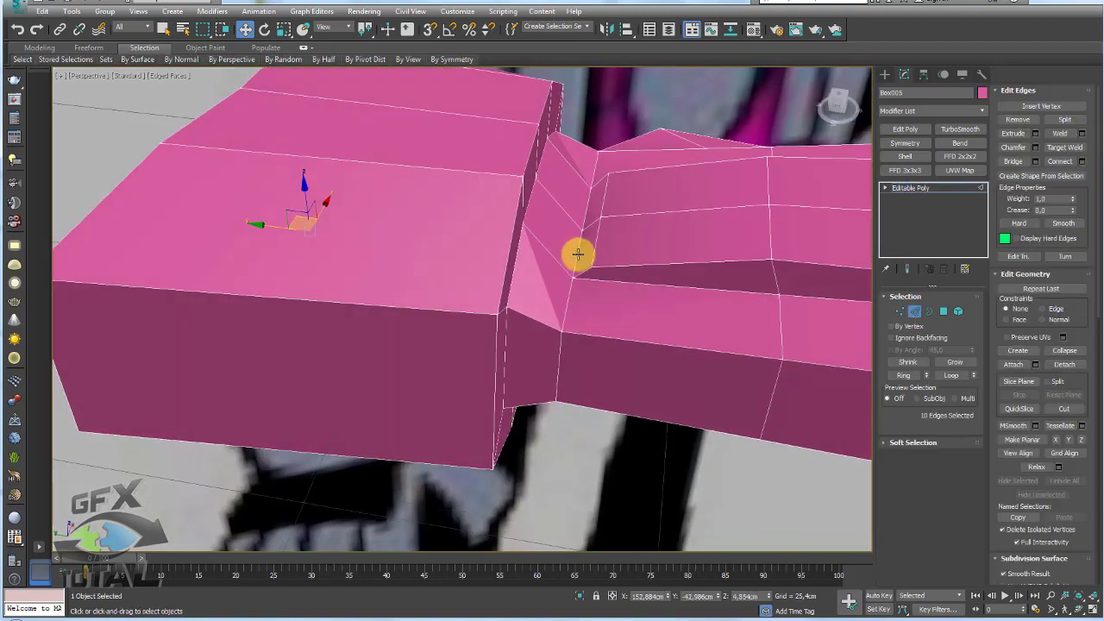
{"action": "left_click", "coordinate": [578, 255]}
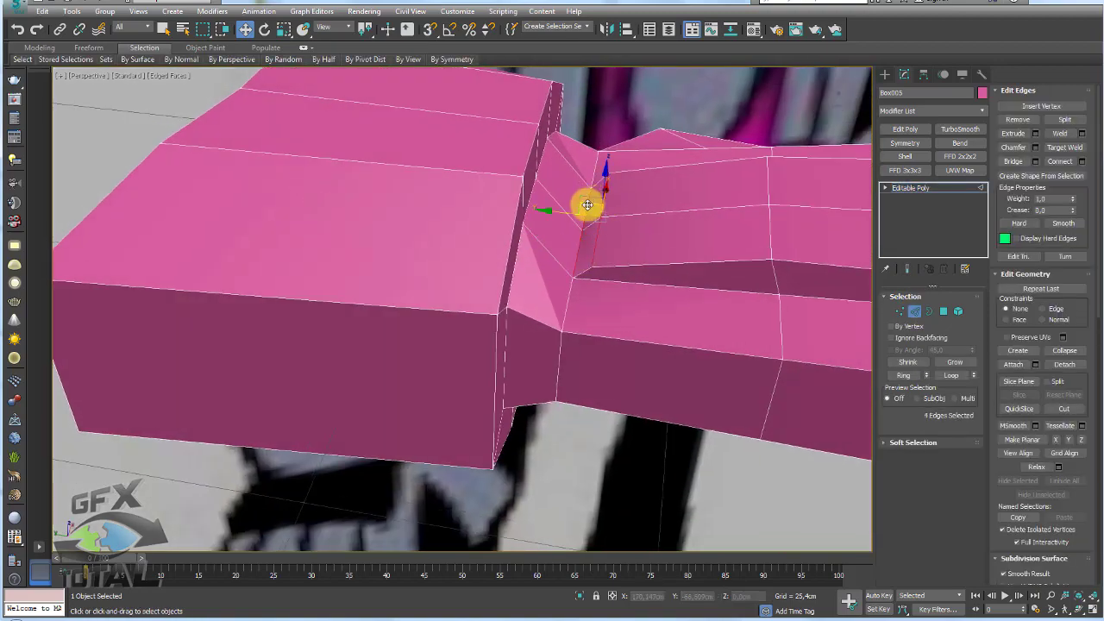
{"action": "middle_click_drag", "start_coordinate": [588, 206], "coordinate": [596, 168], "text": "alt"}
{"action": "middle_click_drag", "start_coordinate": [601, 118], "coordinate": [636, 259], "text": "alt"}
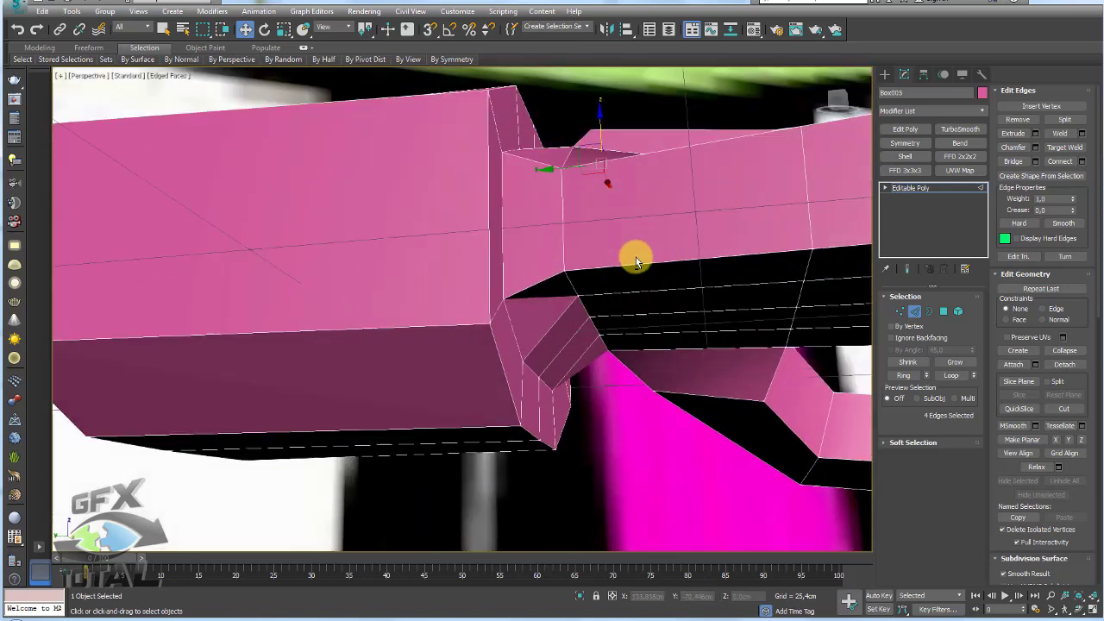
{"action": "left_click", "coordinate": [603, 321]}
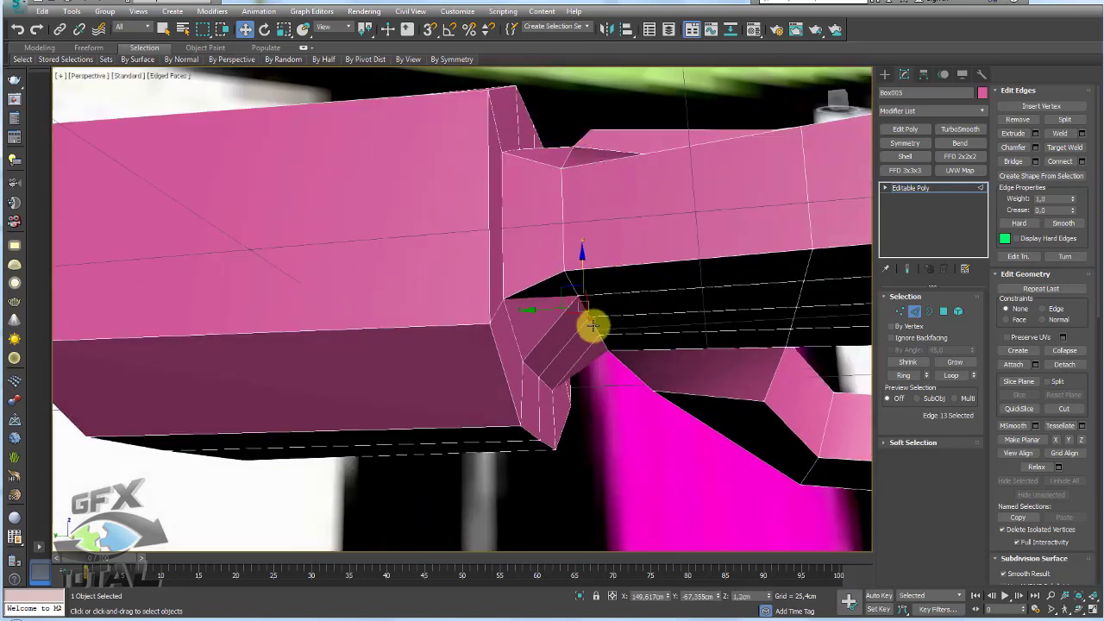
{"action": "middle_click_drag", "start_coordinate": [611, 328], "coordinate": [705, 280], "text": "alt"}
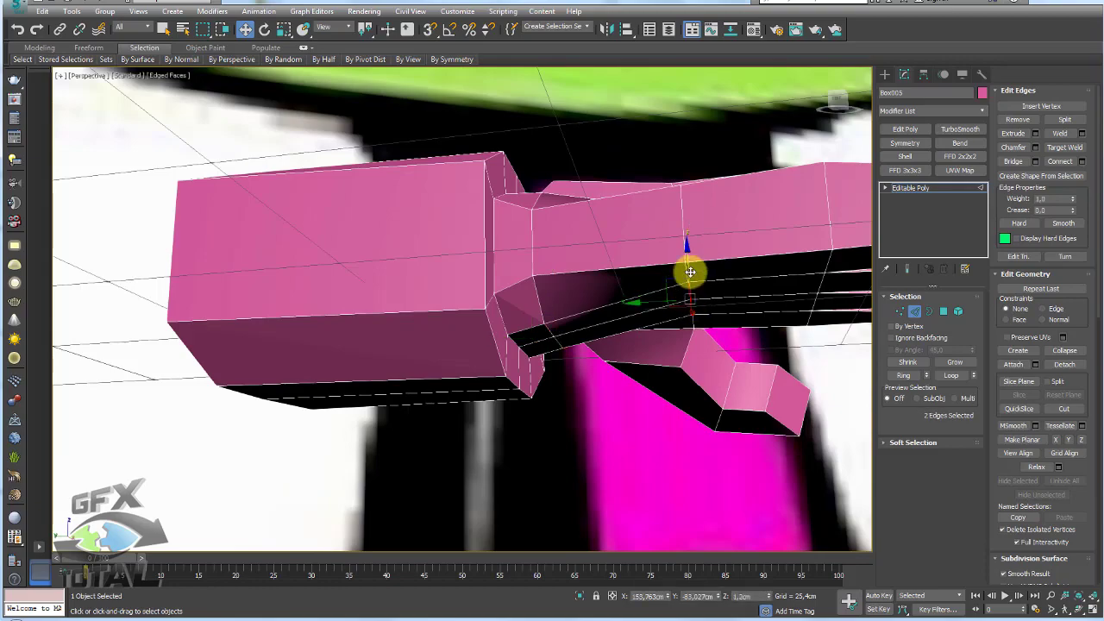
{"action": "left_click_drag", "start_coordinate": [691, 294], "coordinate": [688, 288]}
{"action": "scroll", "coordinate": [688, 289], "scroll_direction": "down", "scroll_amount": 5}
{"action": "mouse_move", "coordinate": [707, 291]}
{"action": "middle_mouse_down", "text": "alt"}
{"action": "mouse_move", "coordinate": [713, 345]}
{"action": "mouse_move", "coordinate": [734, 328]}
{"action": "middle_mouse_up", "text": "alt"}
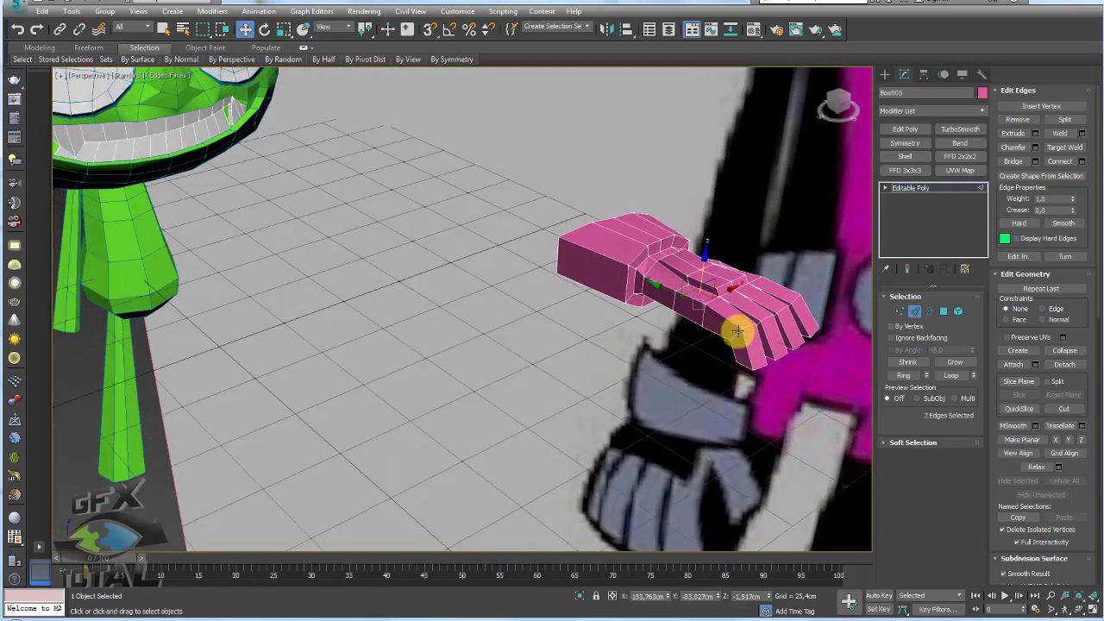
{"action": "scroll", "coordinate": [819, 274], "scroll_direction": "up", "scroll_amount": 2}
Add a TurboSmooth modifier with 1 iteration to the hand, then return to the base Editable Poly
{"action": "left_click", "coordinate": [916, 187]}
{"action": "middle_click_drag", "start_coordinate": [708, 242], "coordinate": [584, 247], "text": "alt"}
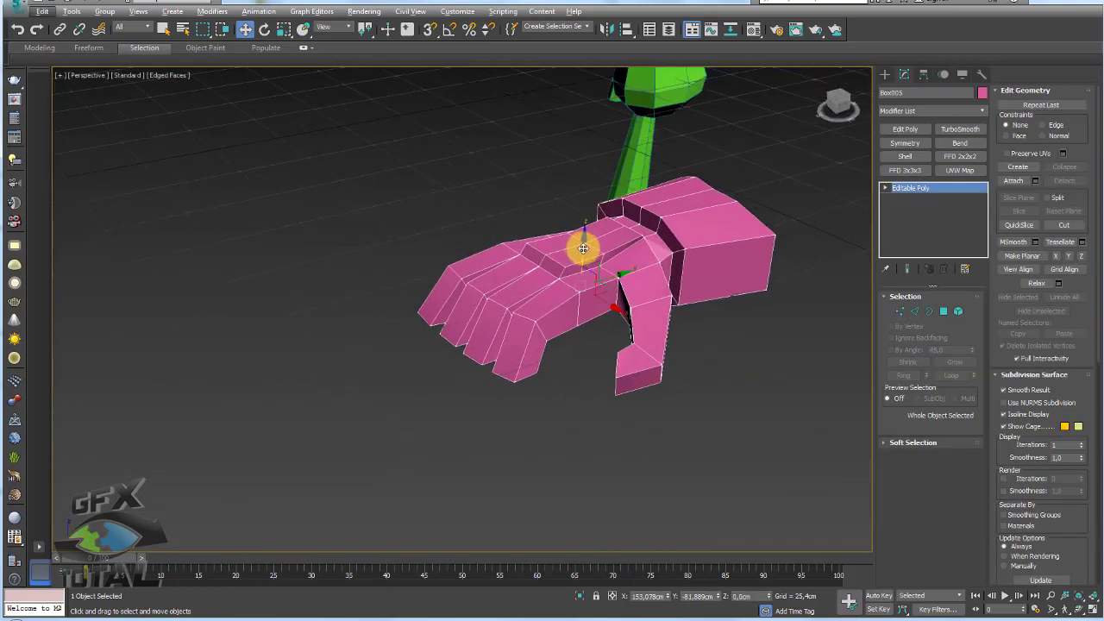
{"action": "left_click", "coordinate": [957, 129]}
{"action": "mouse_move", "coordinate": [720, 250]}
{"action": "middle_mouse_down", "text": "alt"}
{"action": "mouse_move", "coordinate": [774, 301]}
{"action": "mouse_move", "coordinate": [547, 400]}
{"action": "mouse_move", "coordinate": [538, 333]}
{"action": "middle_mouse_up", "text": "alt"}
{"action": "left_click", "coordinate": [915, 198]}
{"action": "mouse_move", "coordinate": [759, 276]}
{"action": "middle_mouse_down", "text": "alt"}
{"action": "mouse_move", "coordinate": [685, 298]}
{"action": "mouse_move", "coordinate": [733, 311]}
{"action": "mouse_move", "coordinate": [647, 351]}
{"action": "mouse_move", "coordinate": [874, 339]}
{"action": "middle_mouse_up", "text": "alt"}
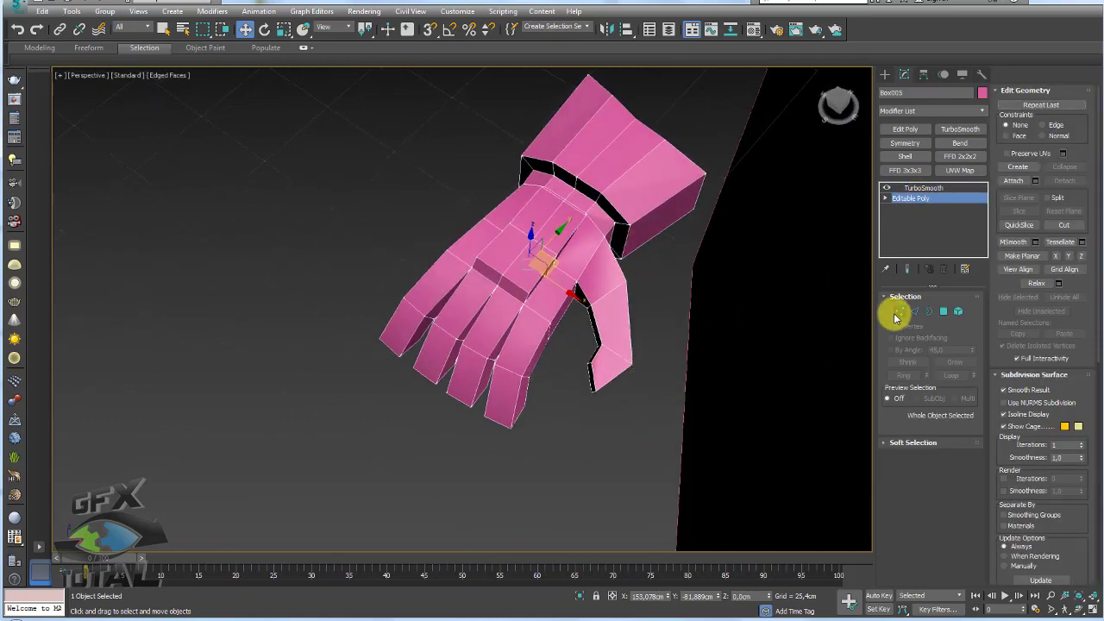
Move the thumb-tip vertices up and left, then rotate them in the front view to bend the thumb
{"action": "left_click", "coordinate": [900, 312]}
{"action": "left_click_drag", "start_coordinate": [636, 368], "coordinate": [621, 343]}
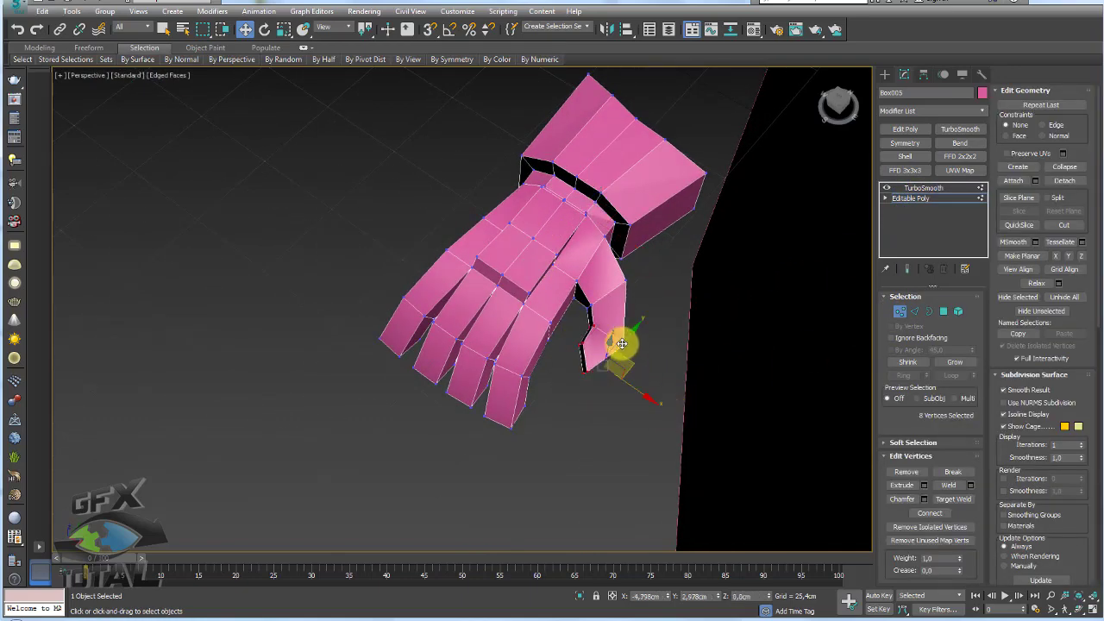
{"action": "key", "text": "shift+z"}
{"action": "key", "text": "shift+z"}
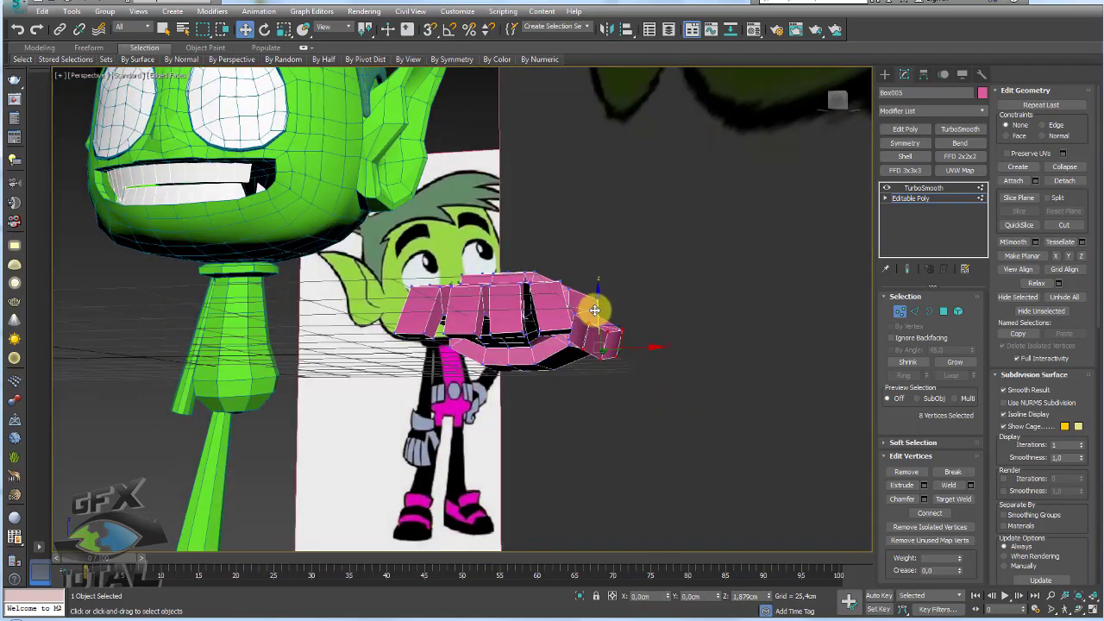
{"action": "key", "text": "e"}
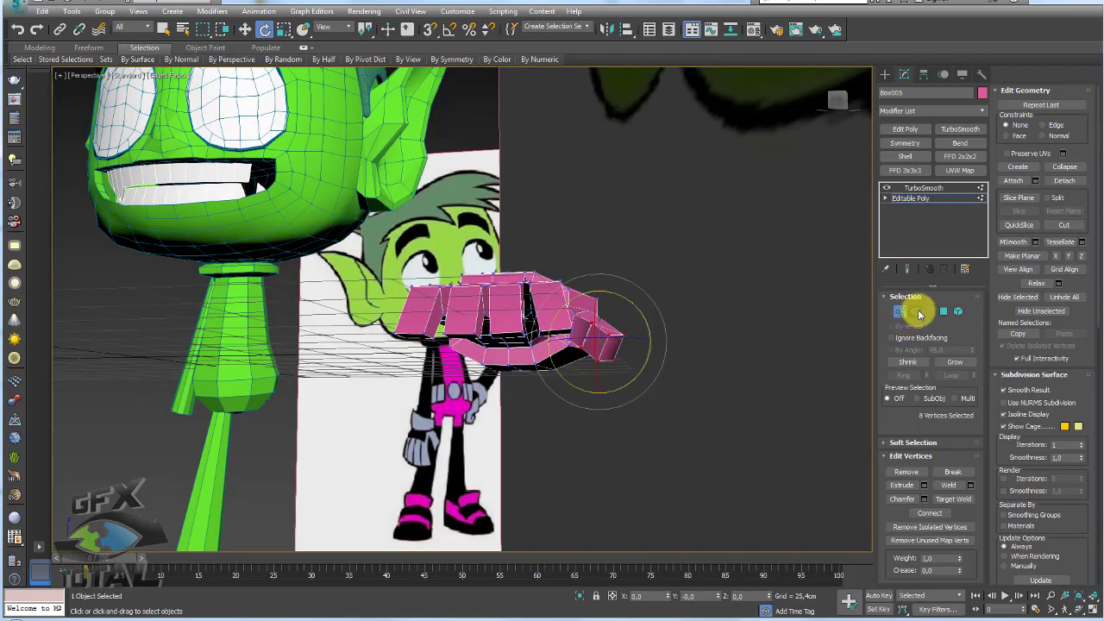
Select an edge and extend it into a Ring around the hand
{"action": "left_click", "coordinate": [918, 310]}
{"action": "scroll", "coordinate": [579, 357], "scroll_direction": "up", "scroll_amount": 5}
{"action": "scroll", "coordinate": [654, 361], "scroll_direction": "down", "scroll_amount": 3}
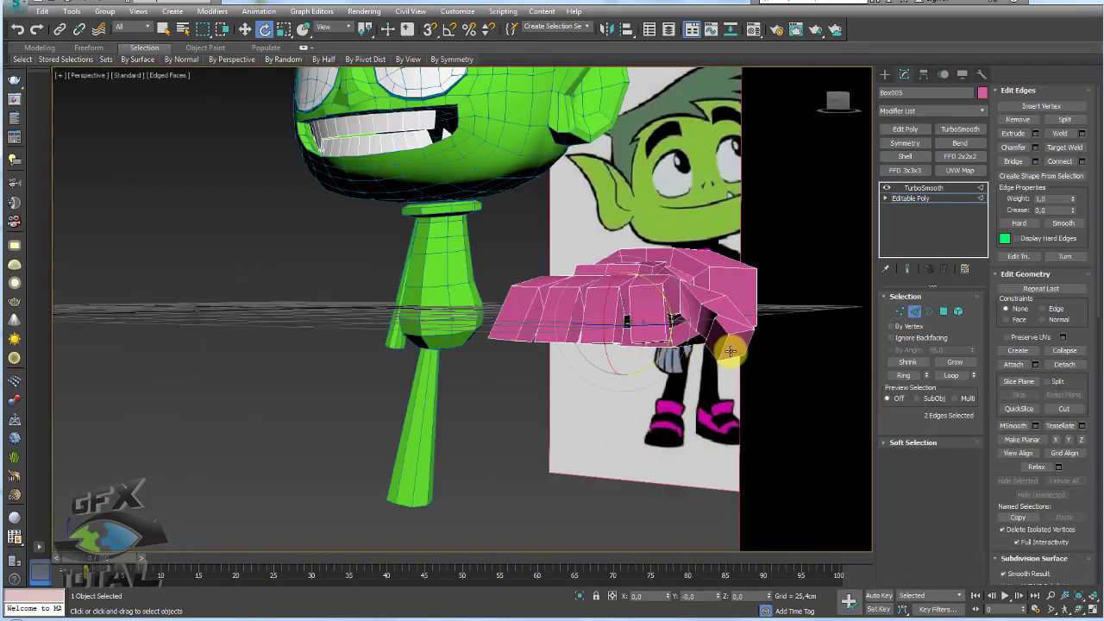
{"action": "left_click", "coordinate": [897, 376]}
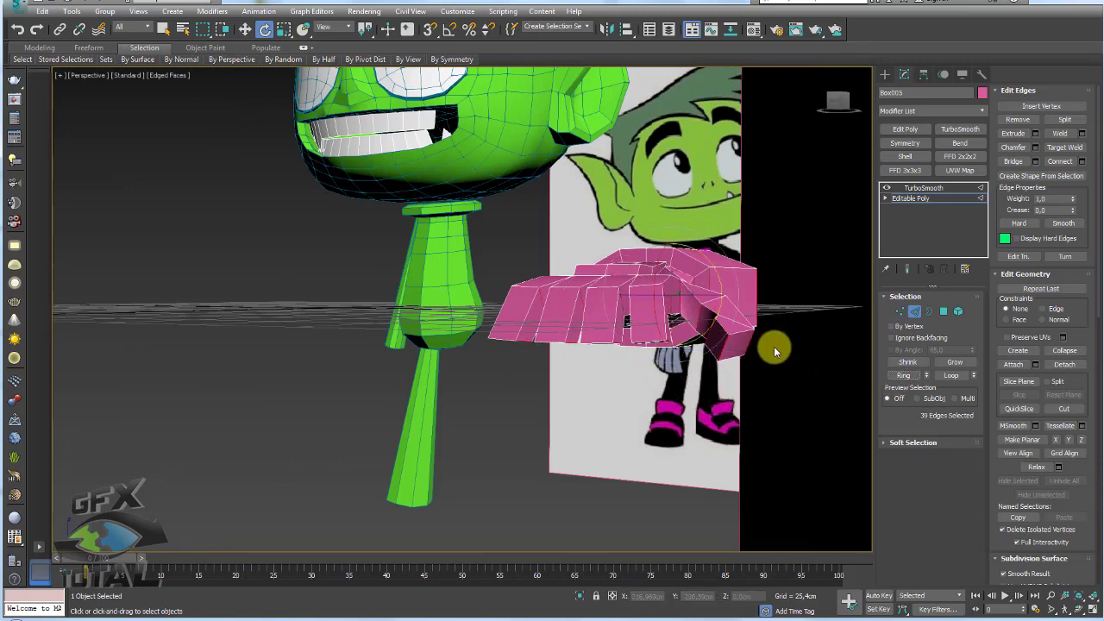
{"action": "key", "text": "shift+z"}
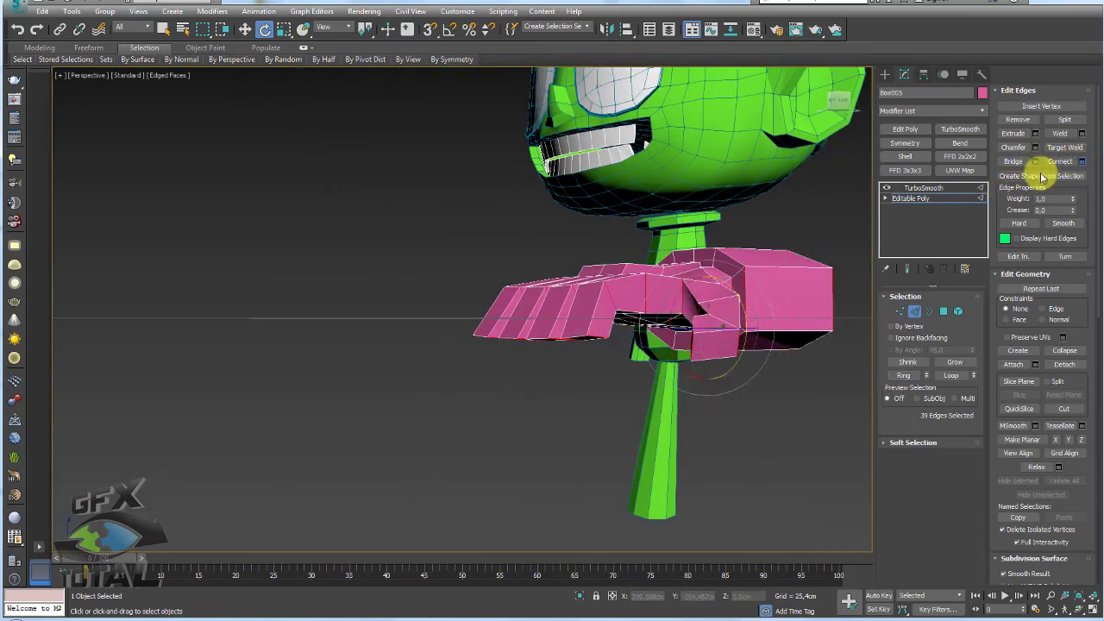
Connect the ring edges to add new edge loops around the hand and wrist block
{"action": "left_click", "coordinate": [1048, 164], "text": "shift"}
{"action": "left_click_drag", "start_coordinate": [474, 316], "coordinate": [473, 176]}
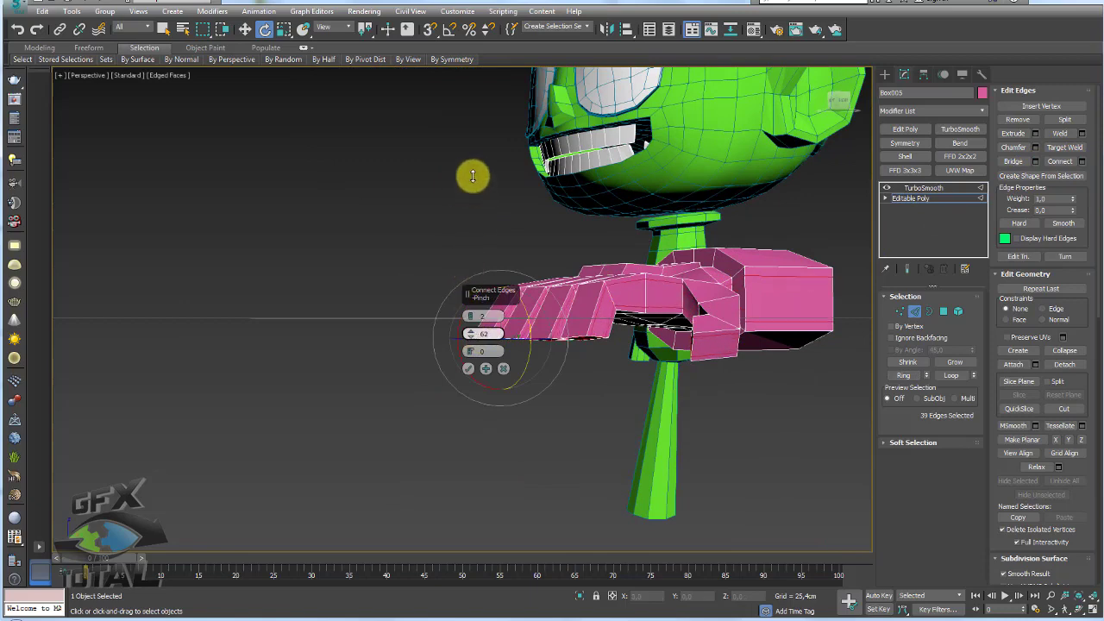
{"action": "left_click", "coordinate": [469, 369]}
{"action": "key", "text": "z"}
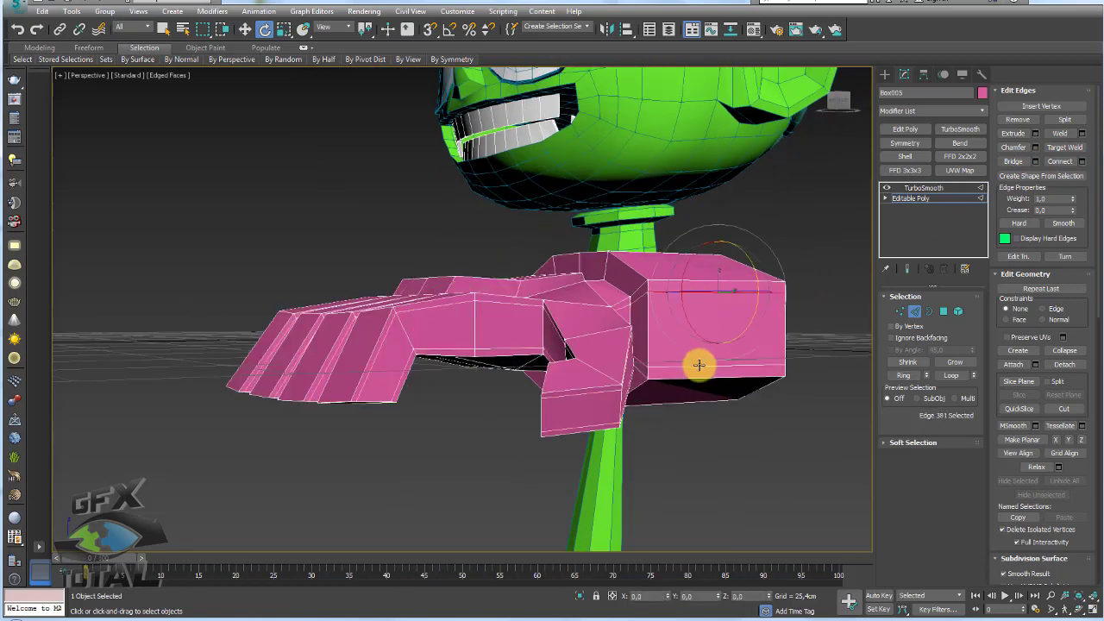
Scale two edges on the wrist box's side closer together
{"action": "left_click", "coordinate": [716, 331]}
{"action": "key", "text": "q"}
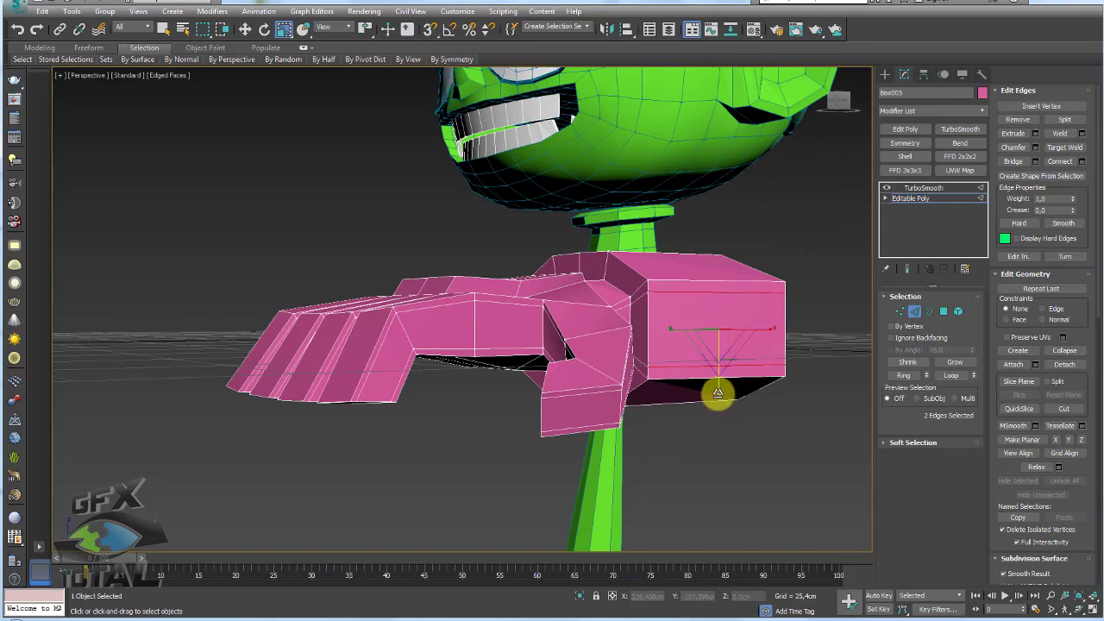
{"action": "mouse_move", "coordinate": [722, 320]}
{"action": "middle_mouse_down", "text": "alt"}
{"action": "mouse_move", "coordinate": [760, 365]}
{"action": "mouse_move", "coordinate": [602, 339]}
{"action": "middle_mouse_up", "text": "alt"}
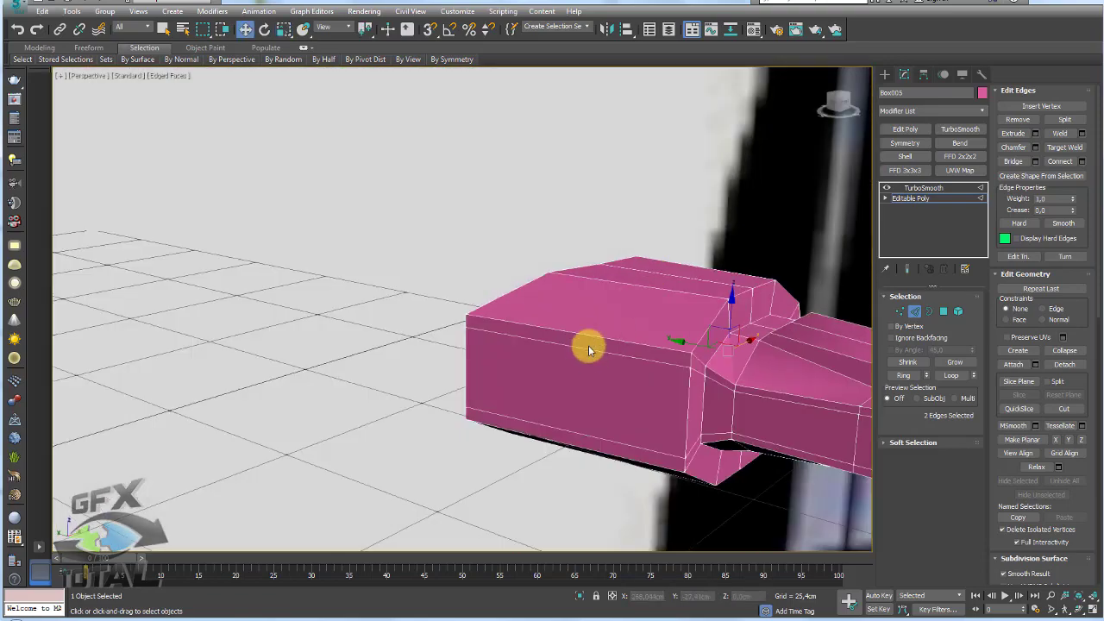
{"action": "left_click", "coordinate": [569, 434]}
{"action": "key", "text": "r"}
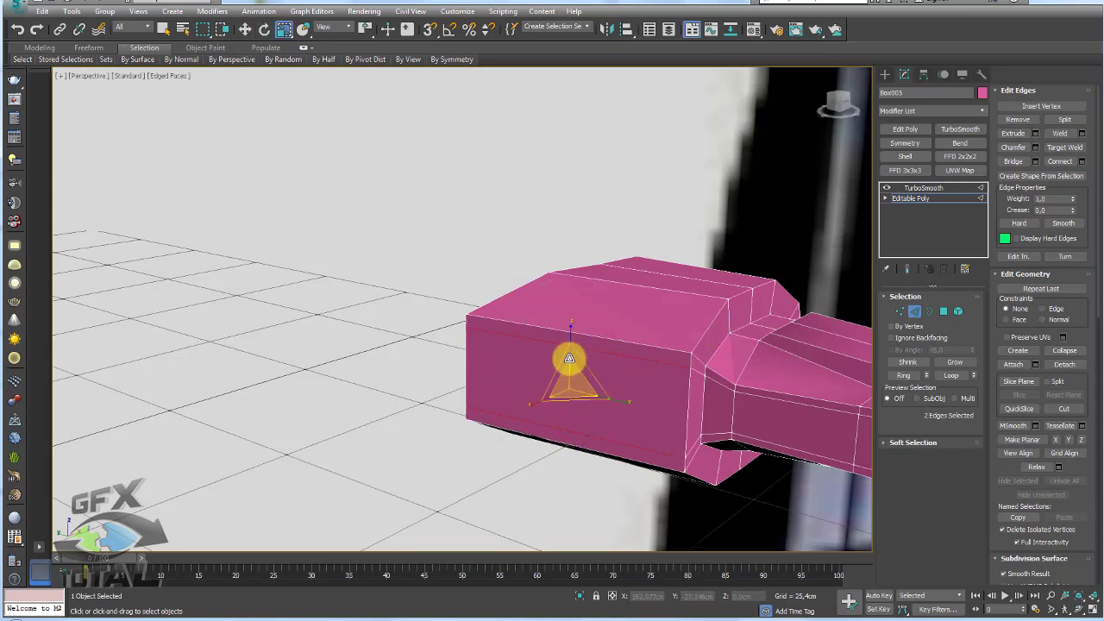
{"action": "left_click_drag", "start_coordinate": [570, 318], "coordinate": [570, 356]}
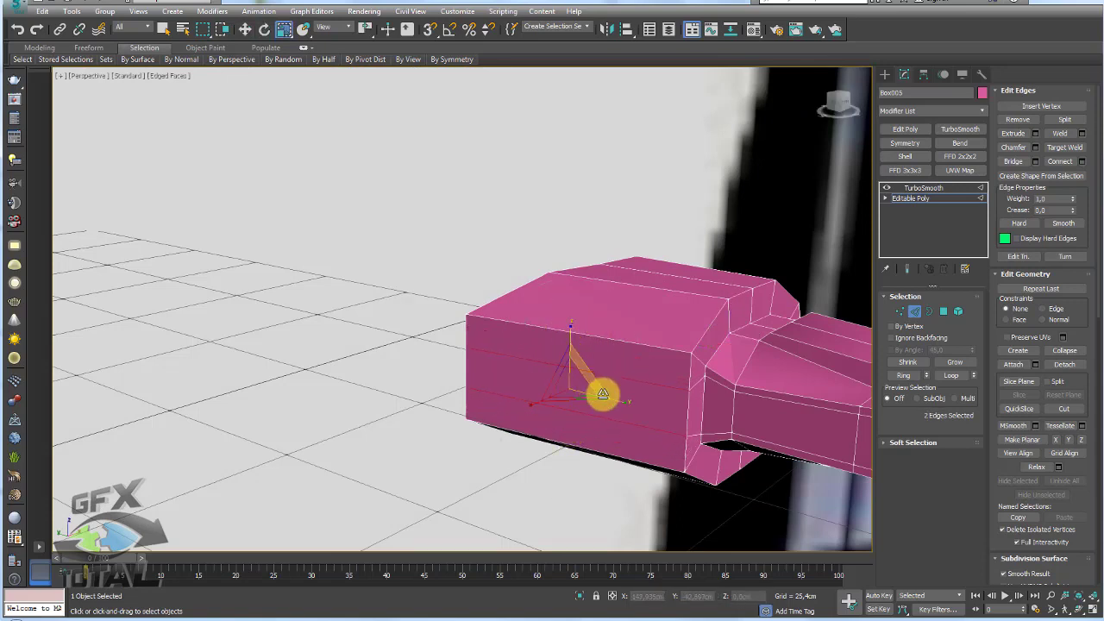
{"action": "key", "text": "w"}
{"action": "scroll", "coordinate": [587, 400], "scroll_direction": "down", "scroll_amount": 2}
Ring-select the first finger edges and Connect them with 2 segments
{"action": "scroll", "coordinate": [767, 394], "scroll_direction": "down", "scroll_amount": 3}
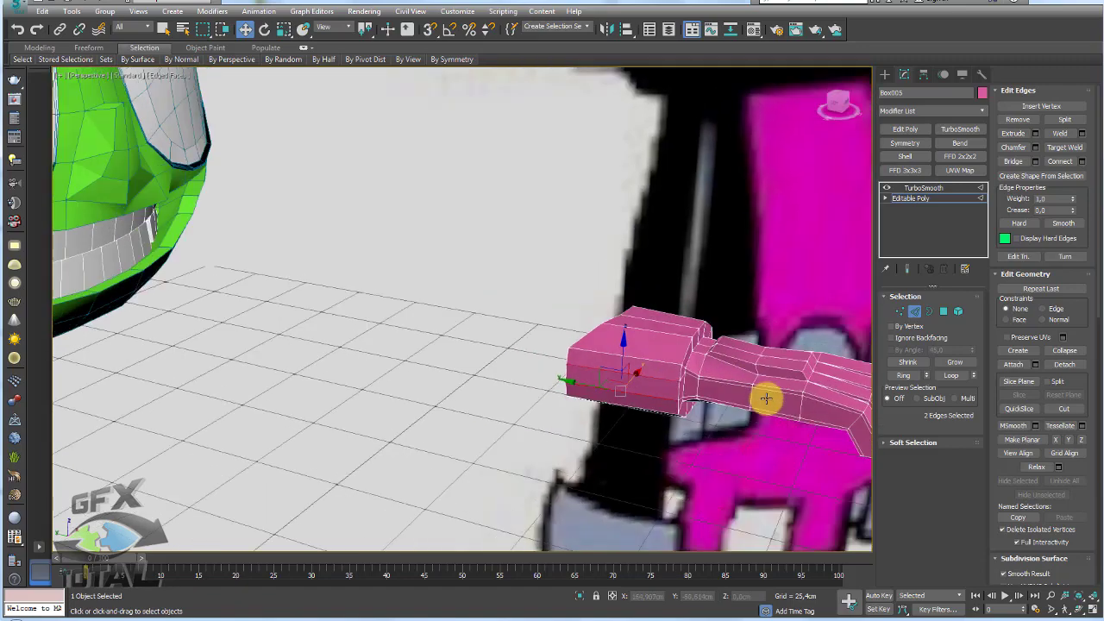
{"action": "middle_click_drag", "start_coordinate": [767, 394], "coordinate": [597, 369], "text": "alt"}
{"action": "scroll", "coordinate": [598, 369], "scroll_direction": "up", "scroll_amount": 2}
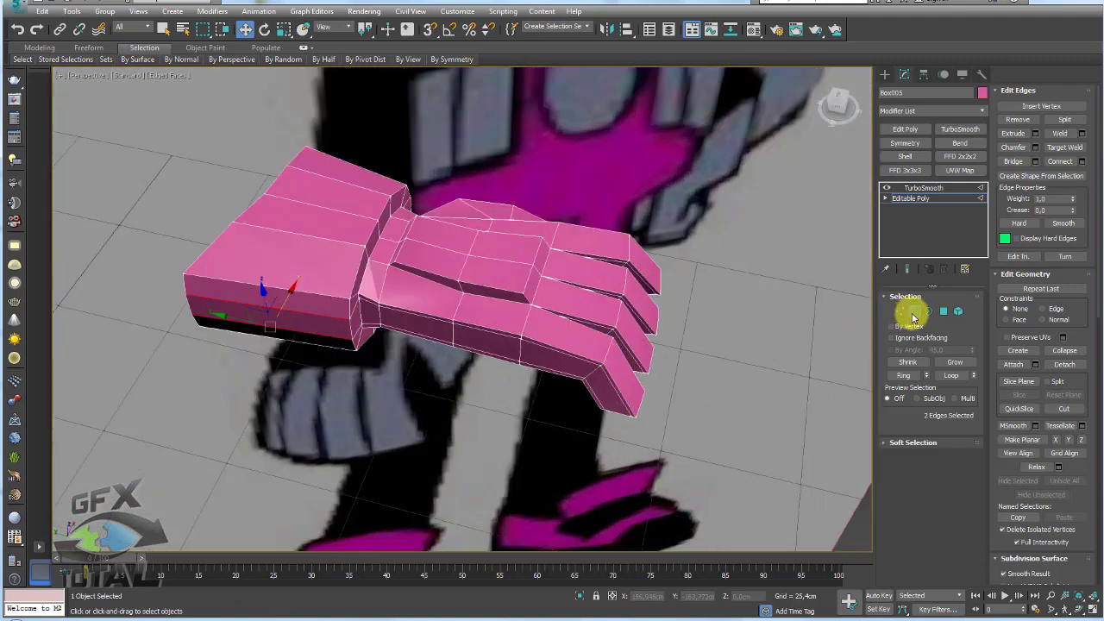
{"action": "double_click", "coordinate": [608, 345]}
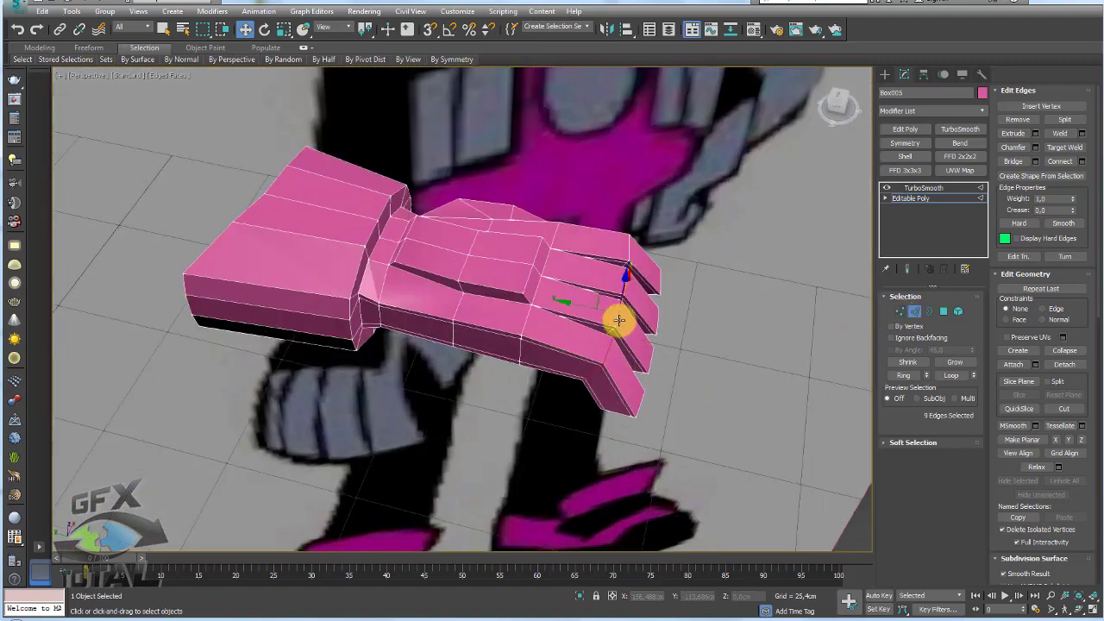
{"action": "double_click", "coordinate": [625, 280], "text": "ctrl"}
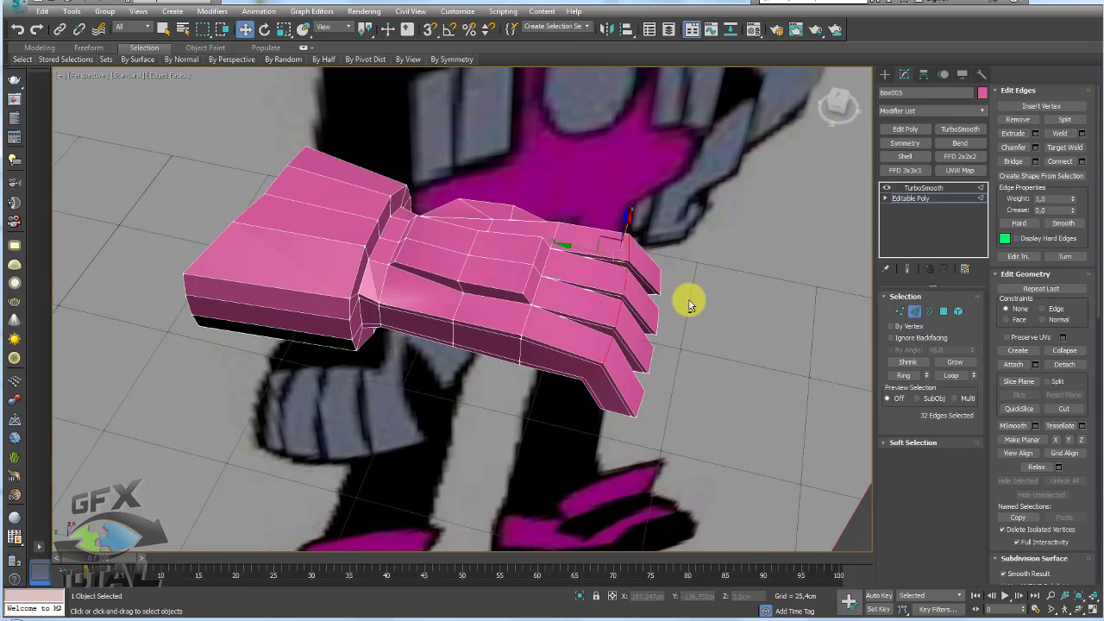
{"action": "middle_click_drag", "start_coordinate": [690, 301], "coordinate": [648, 302], "text": "alt"}
{"action": "scroll", "coordinate": [648, 301], "scroll_direction": "up", "scroll_amount": 2}
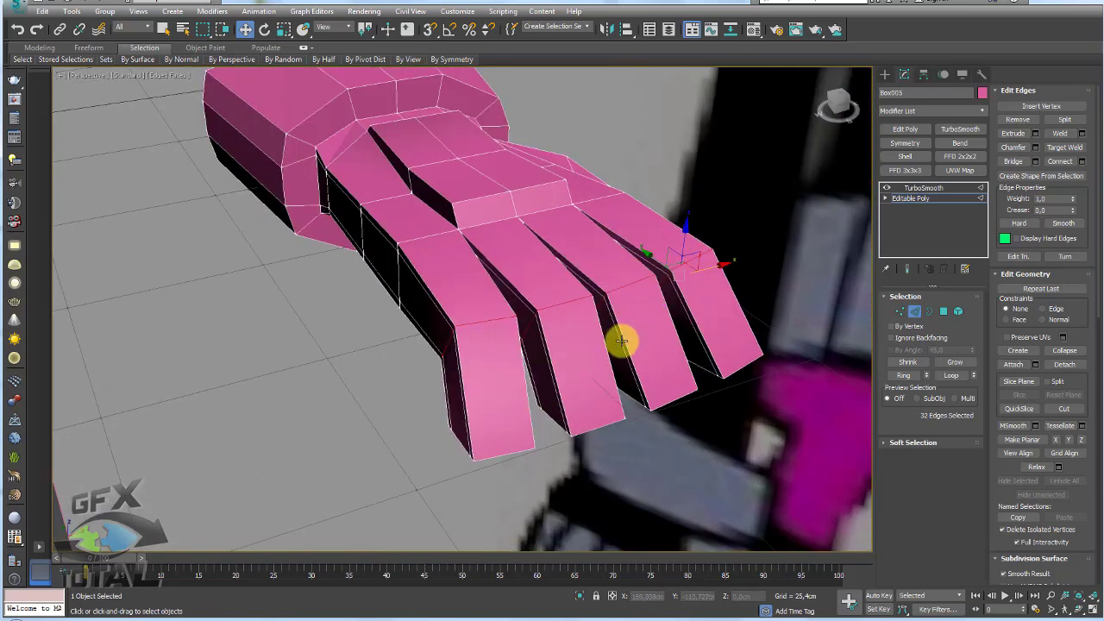
{"action": "left_click", "coordinate": [621, 341]}
{"action": "left_click", "coordinate": [526, 386], "text": "ctrl"}
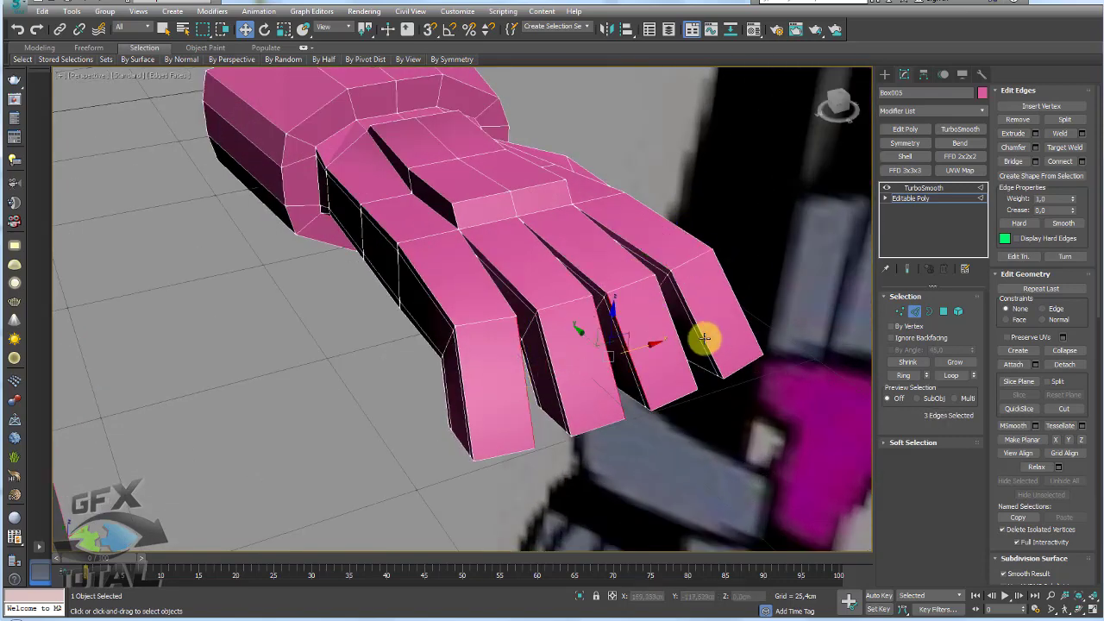
{"action": "left_click", "coordinate": [904, 374]}
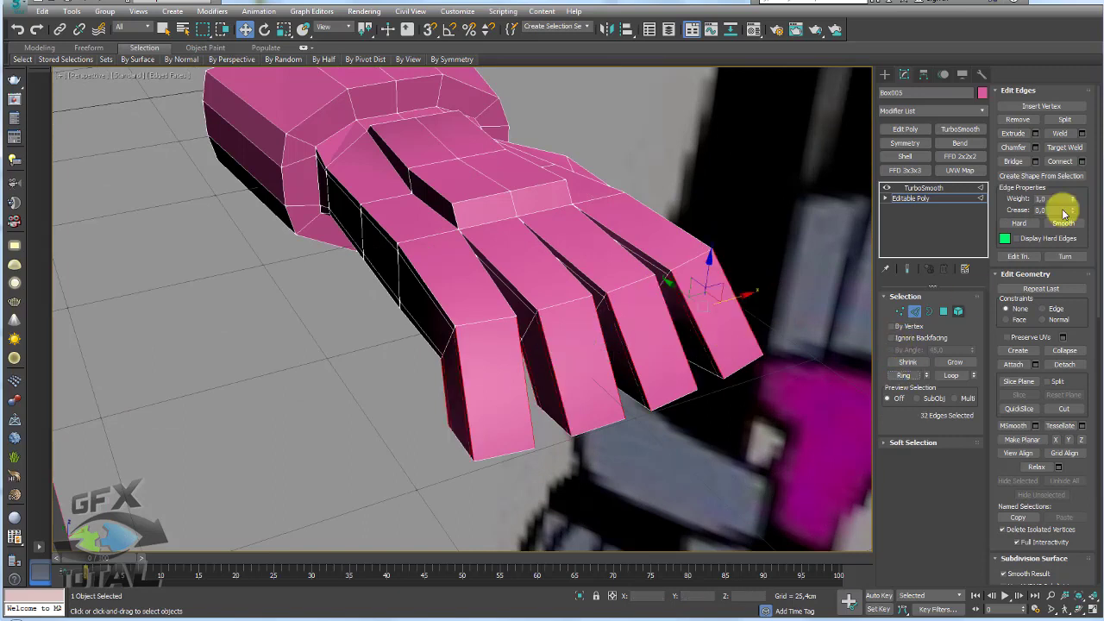
{"action": "left_click", "coordinate": [1060, 162]}
{"action": "key", "text": "ctrl+z"}
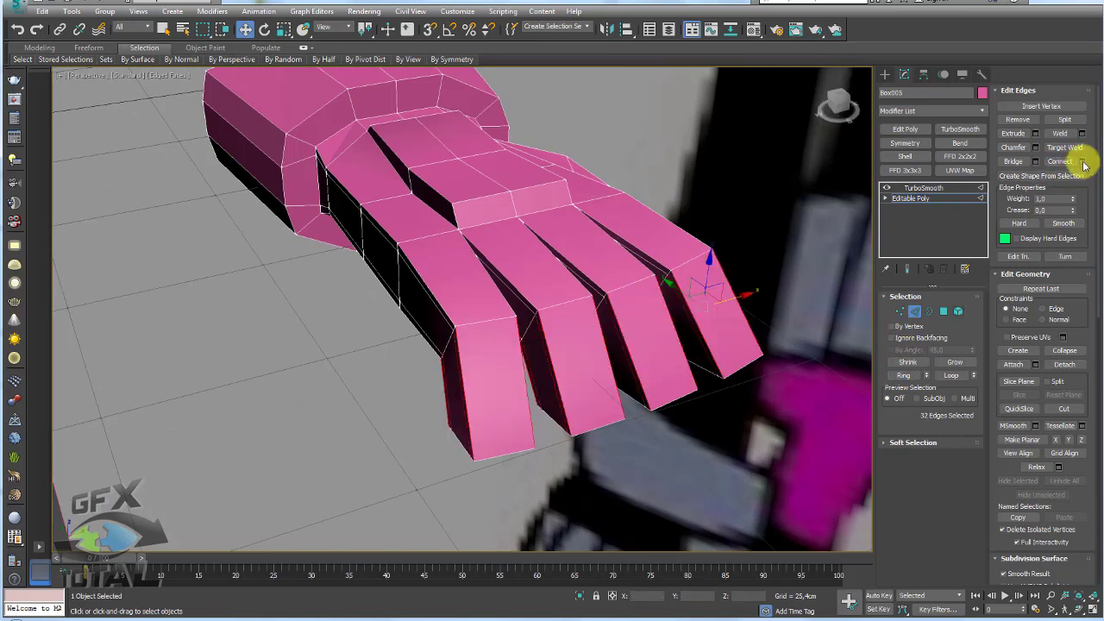
{"action": "left_click", "coordinate": [1083, 161]}
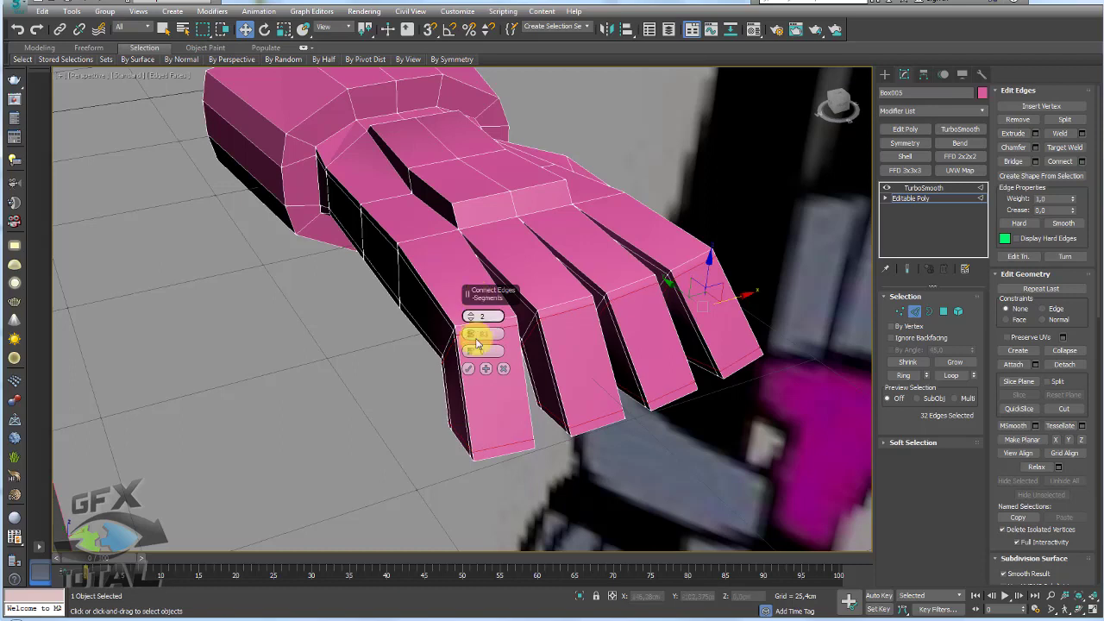
{"action": "left_click", "coordinate": [468, 368]}
Ring-select edges on the remaining fingers and Connect them with 2 segments as well
{"action": "left_click", "coordinate": [441, 307]}
{"action": "left_click", "coordinate": [523, 283], "text": "ctrl"}
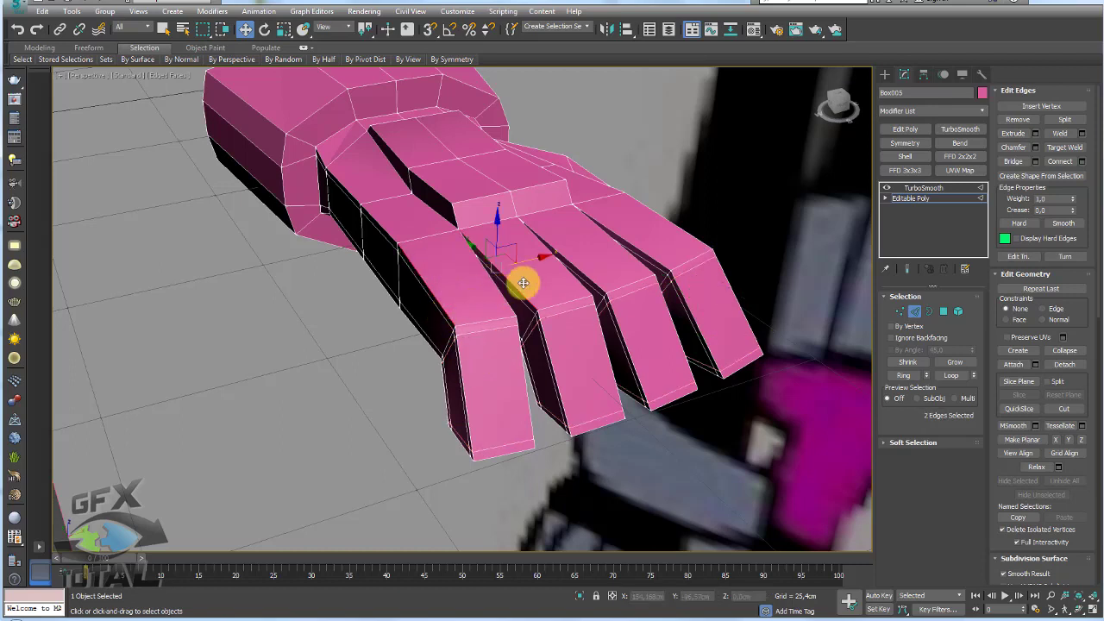
{"action": "left_click", "coordinate": [641, 252], "text": "ctrl"}
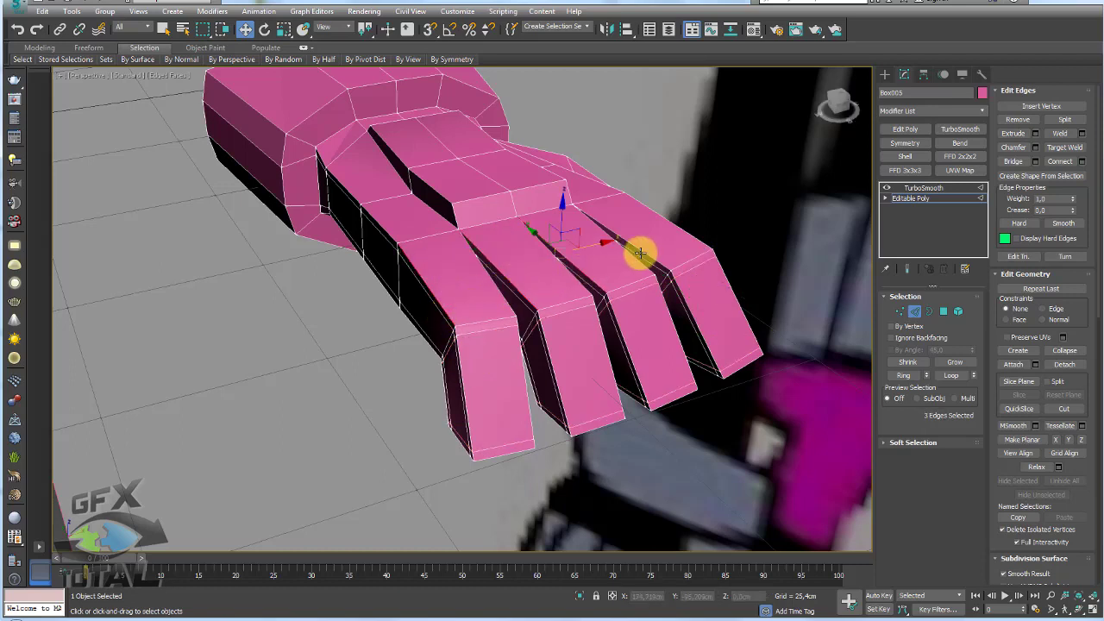
{"action": "left_click", "coordinate": [911, 380]}
{"action": "left_click", "coordinate": [1083, 163]}
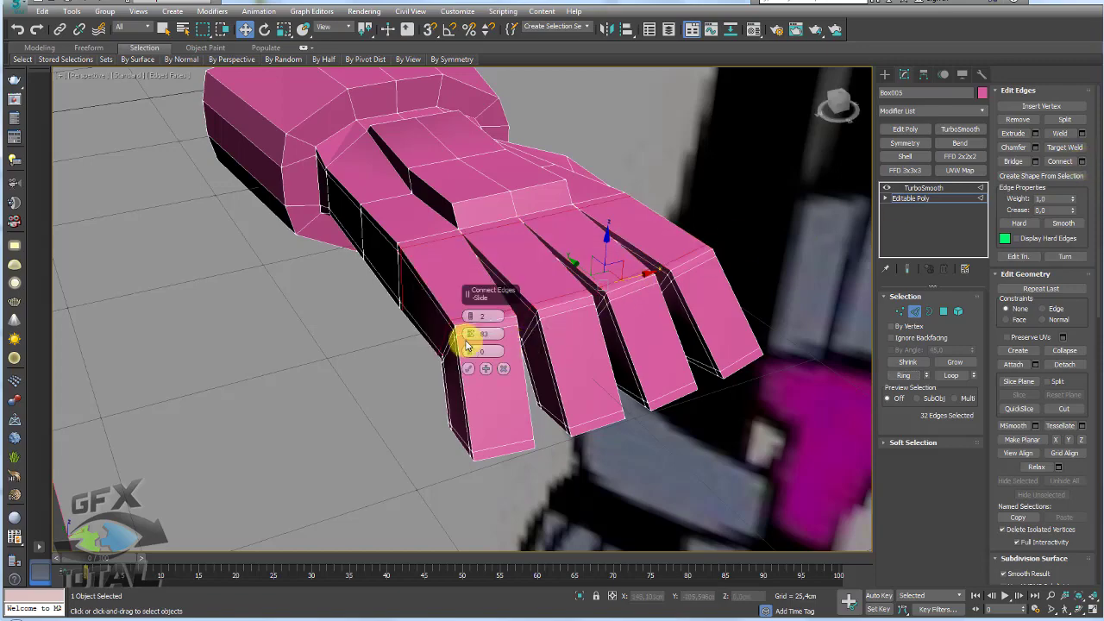
{"action": "left_click", "coordinate": [469, 369]}
{"action": "mouse_move", "coordinate": [469, 369]}
{"action": "middle_mouse_down", "text": "alt"}
{"action": "mouse_move", "coordinate": [457, 328]}
{"action": "mouse_move", "coordinate": [491, 320]}
{"action": "middle_mouse_up", "text": "alt"}
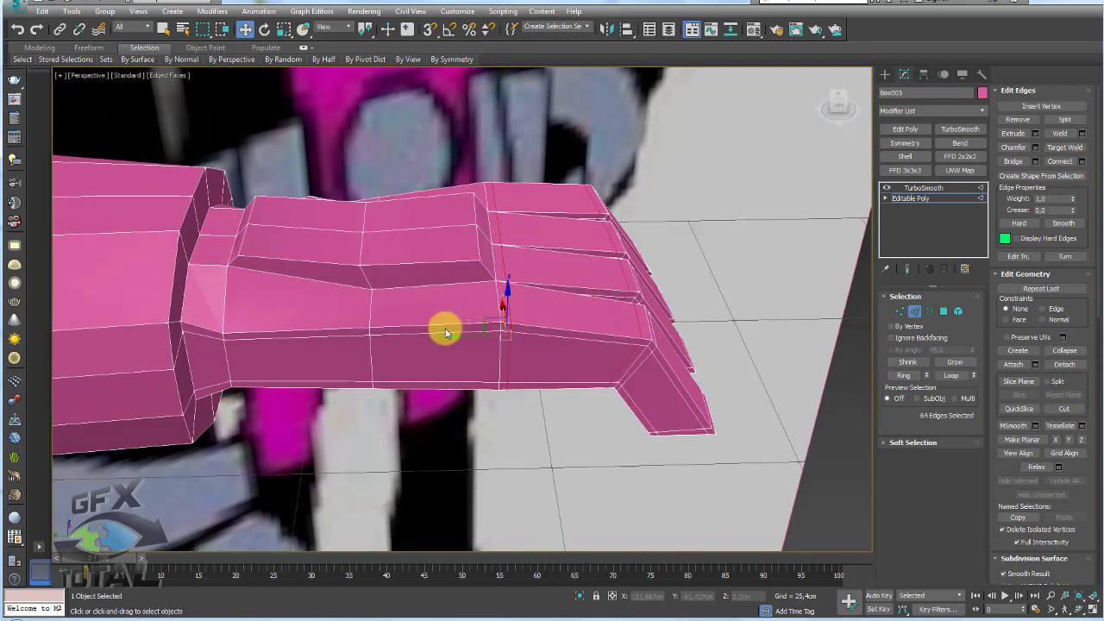
Chamfer the vertical side edge loop with 2 segments
{"action": "double_click", "coordinate": [372, 324]}
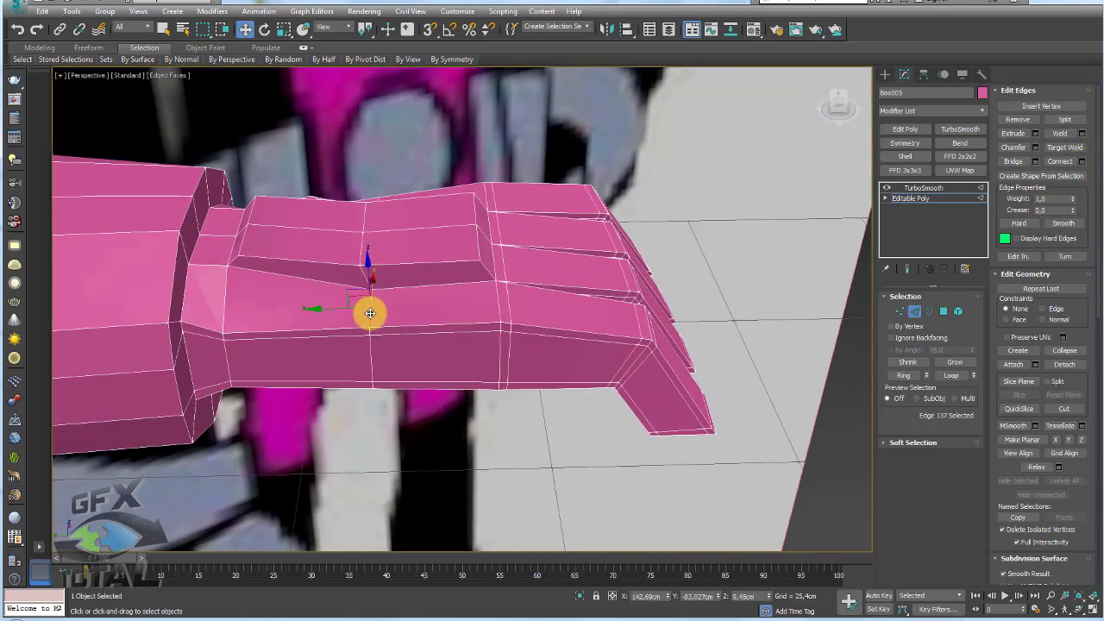
{"action": "left_click", "coordinate": [1036, 147]}
{"action": "mouse_move", "coordinate": [471, 333]}
{"action": "left_mouse_down"}
{"action": "mouse_move", "coordinate": [473, 292]}
{"action": "mouse_move", "coordinate": [463, 308]}
{"action": "left_mouse_up"}
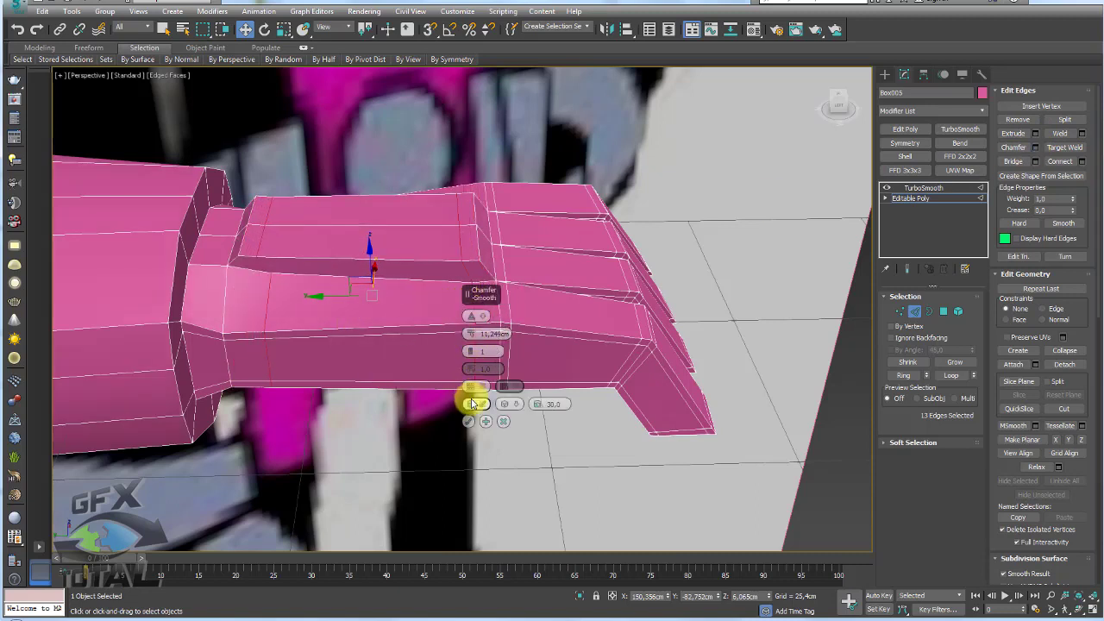
{"action": "left_click_drag", "start_coordinate": [470, 349], "coordinate": [470, 333]}
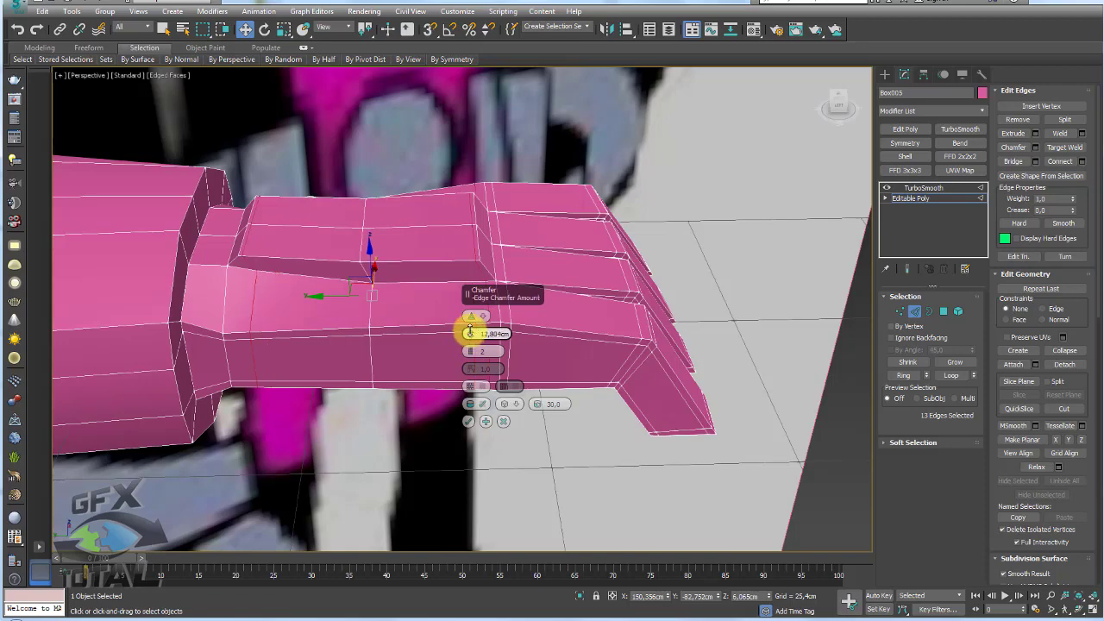
{"action": "left_click", "coordinate": [469, 421]}
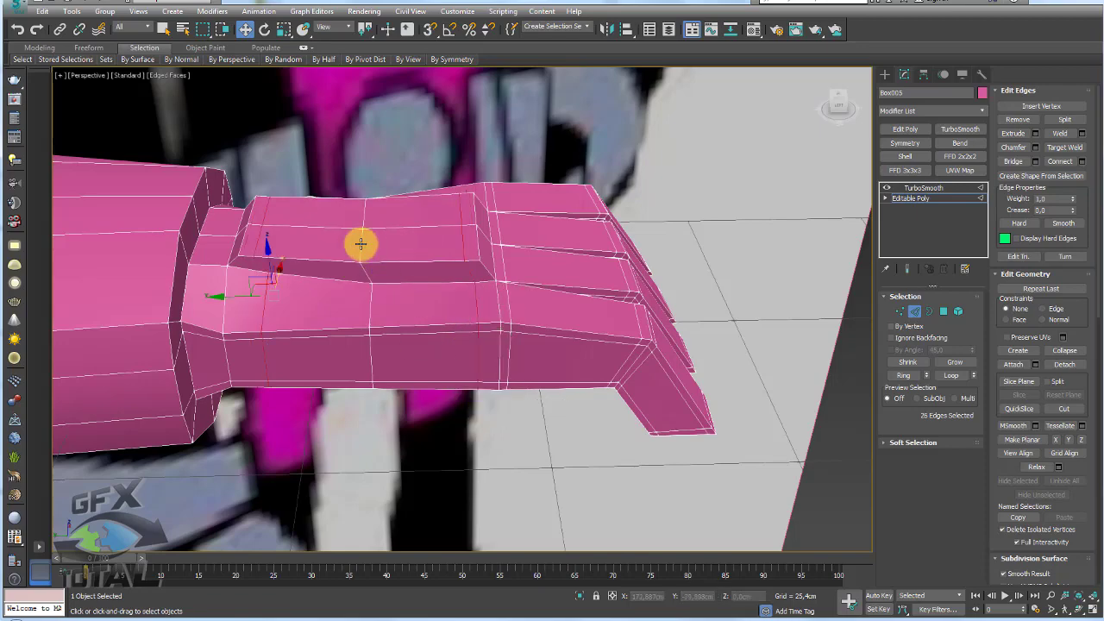
Select three edges on top and raise them upward on Z
{"action": "left_click", "coordinate": [362, 215]}
{"action": "middle_click_drag", "start_coordinate": [417, 274], "coordinate": [370, 264], "text": "alt"}
{"action": "left_click", "coordinate": [382, 190], "text": "ctrl"}
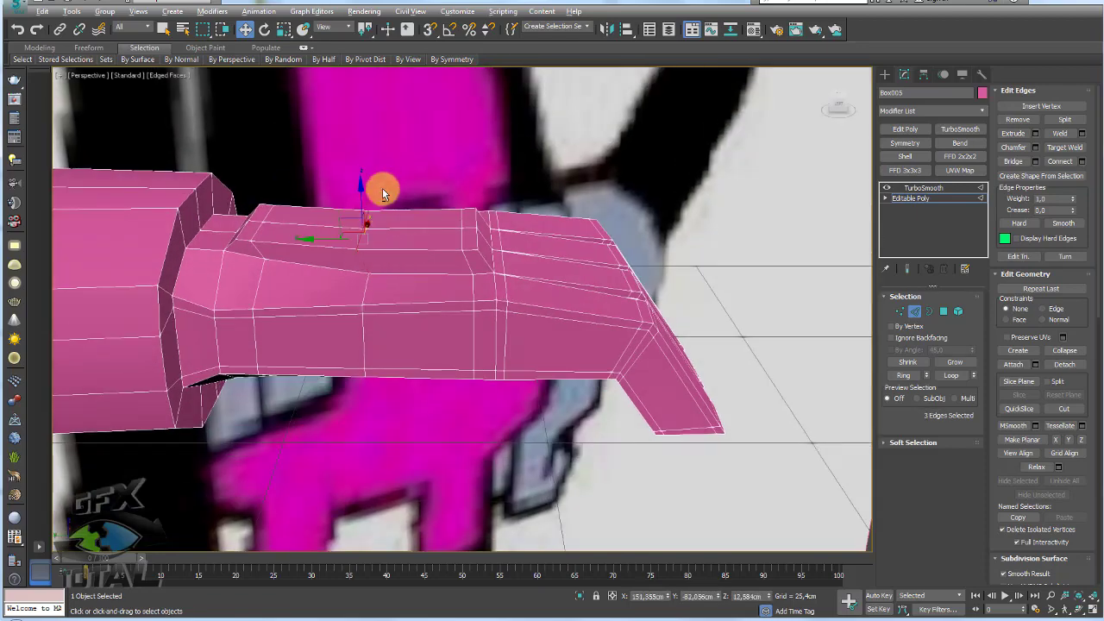
{"action": "mouse_move", "coordinate": [382, 190]}
{"action": "middle_mouse_down", "text": "alt"}
{"action": "mouse_move", "coordinate": [348, 173]}
{"action": "mouse_move", "coordinate": [342, 197]}
{"action": "mouse_move", "coordinate": [394, 178]}
{"action": "mouse_move", "coordinate": [337, 190]}
{"action": "middle_mouse_up", "text": "alt"}
{"action": "left_click", "coordinate": [346, 166], "text": "ctrl"}
{"action": "left_click_drag", "start_coordinate": [348, 201], "coordinate": [345, 184]}
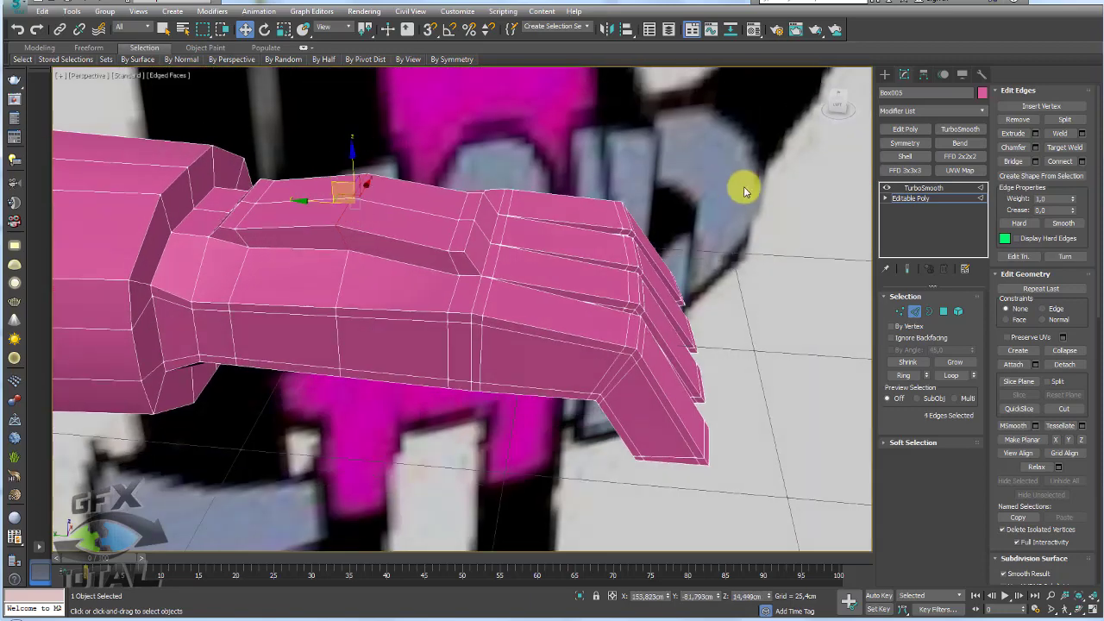
{"action": "middle_click_drag", "start_coordinate": [556, 250], "coordinate": [547, 239], "text": "alt"}
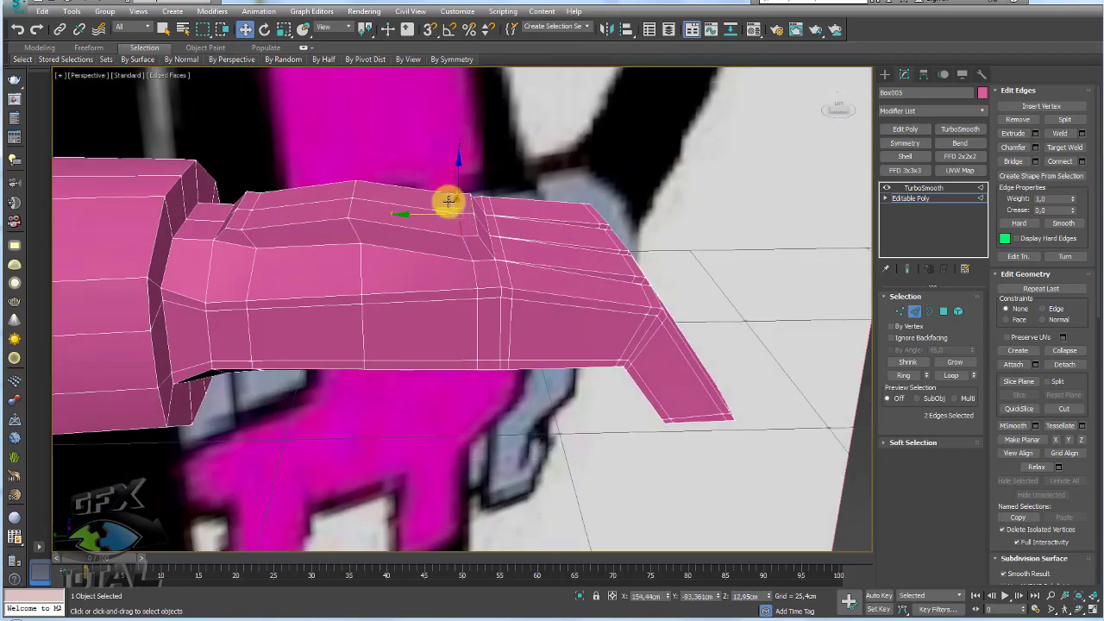
{"action": "left_click_drag", "start_coordinate": [444, 195], "coordinate": [443, 185]}
{"action": "mouse_move", "coordinate": [444, 185]}
{"action": "middle_mouse_down", "text": "alt"}
{"action": "mouse_move", "coordinate": [587, 261]}
{"action": "mouse_move", "coordinate": [510, 301]}
{"action": "mouse_move", "coordinate": [455, 352]}
{"action": "middle_mouse_up", "text": "alt"}
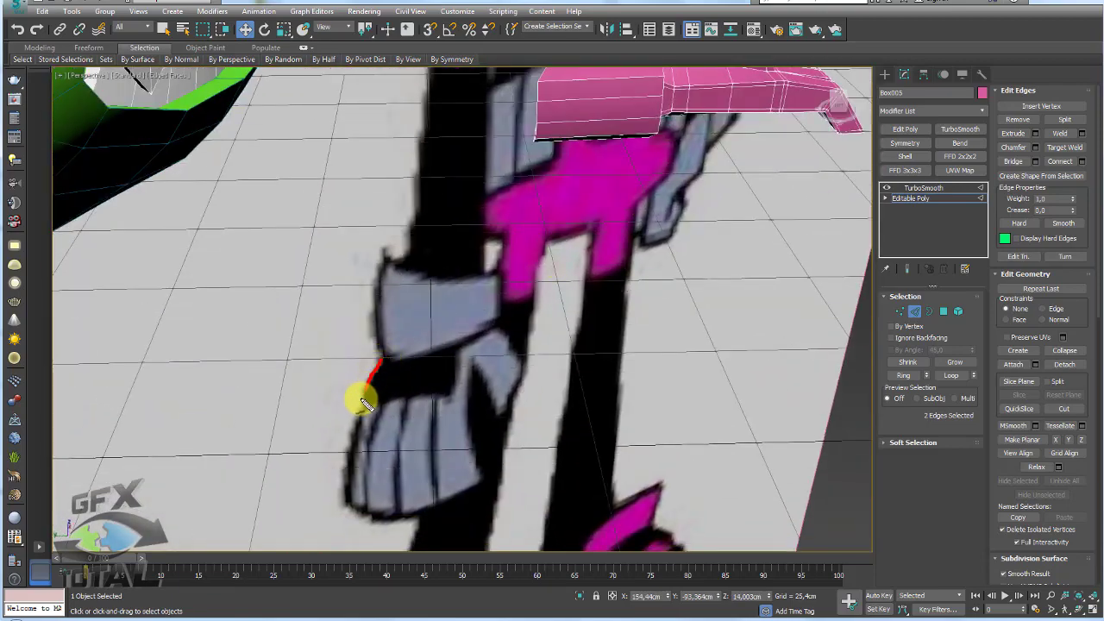
{"action": "scroll", "coordinate": [678, 216], "scroll_direction": "down", "scroll_amount": 4}
{"action": "mouse_move", "coordinate": [660, 218]}
{"action": "middle_mouse_down", "text": "alt"}
{"action": "mouse_move", "coordinate": [642, 235]}
{"action": "mouse_move", "coordinate": [627, 313]}
{"action": "mouse_move", "coordinate": [564, 348]}
{"action": "mouse_move", "coordinate": [559, 322]}
{"action": "mouse_move", "coordinate": [590, 297]}
{"action": "middle_mouse_up", "text": "alt"}
{"action": "scroll", "coordinate": [642, 235], "scroll_direction": "up", "scroll_amount": 4}
{"action": "mouse_move", "coordinate": [524, 364]}
{"action": "middle_mouse_down", "text": "alt"}
{"action": "mouse_move", "coordinate": [562, 315]}
{"action": "mouse_move", "coordinate": [527, 357]}
{"action": "mouse_move", "coordinate": [532, 316]}
{"action": "mouse_move", "coordinate": [558, 310]}
{"action": "mouse_move", "coordinate": [506, 396]}
{"action": "mouse_move", "coordinate": [535, 387]}
{"action": "mouse_move", "coordinate": [651, 273]}
{"action": "mouse_move", "coordinate": [673, 348]}
{"action": "mouse_move", "coordinate": [644, 363]}
{"action": "mouse_move", "coordinate": [575, 318]}
{"action": "middle_mouse_up", "text": "alt"}
{"action": "scroll", "coordinate": [608, 361], "scroll_direction": "up", "scroll_amount": 3}
{"action": "mouse_move", "coordinate": [608, 361]}
{"action": "middle_mouse_down", "text": "alt"}
{"action": "mouse_move", "coordinate": [671, 377]}
{"action": "mouse_move", "coordinate": [653, 389]}
{"action": "middle_mouse_up", "text": "alt"}
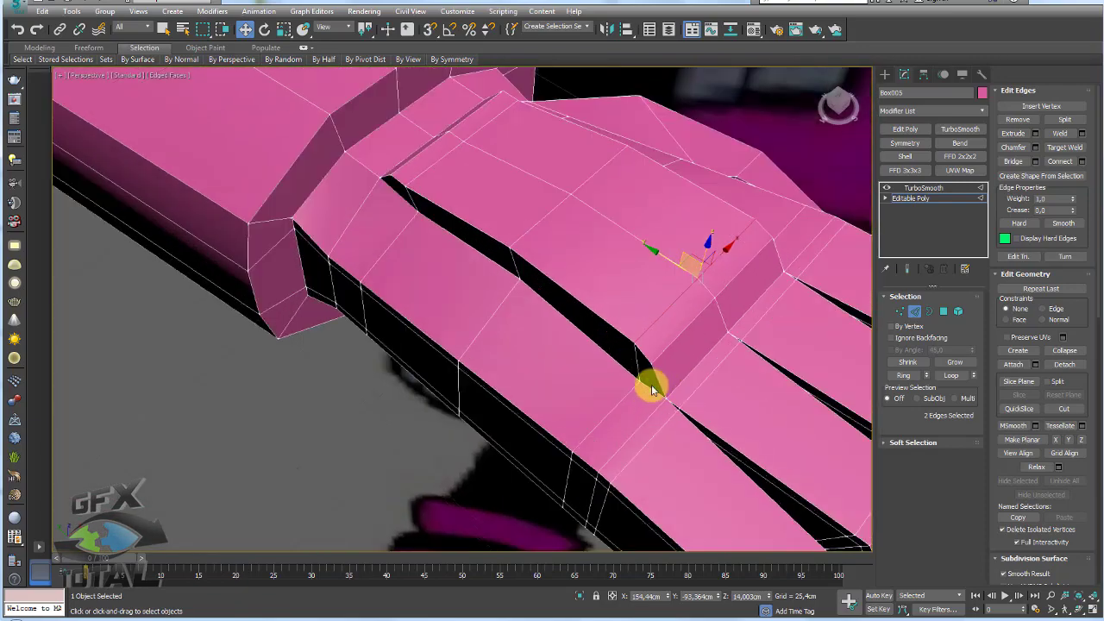
Delete a thin strip of polygons across the top
{"action": "left_click", "coordinate": [944, 311]}
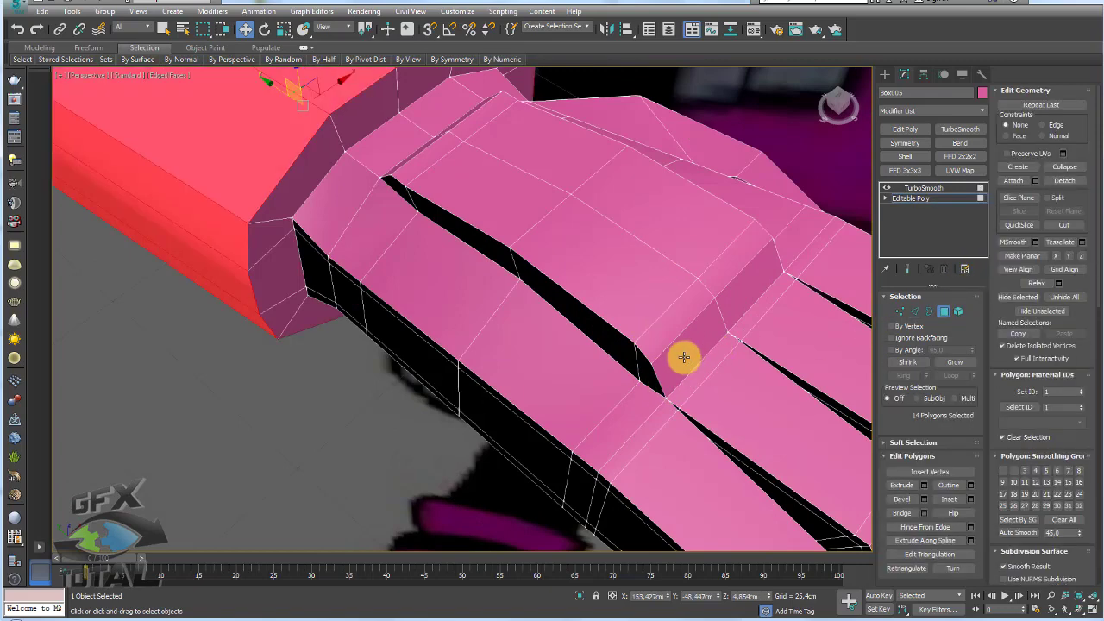
{"action": "left_click", "coordinate": [637, 403]}
{"action": "left_click", "coordinate": [503, 251], "text": "ctrl"}
{"action": "left_click", "coordinate": [409, 199], "text": "ctrl"}
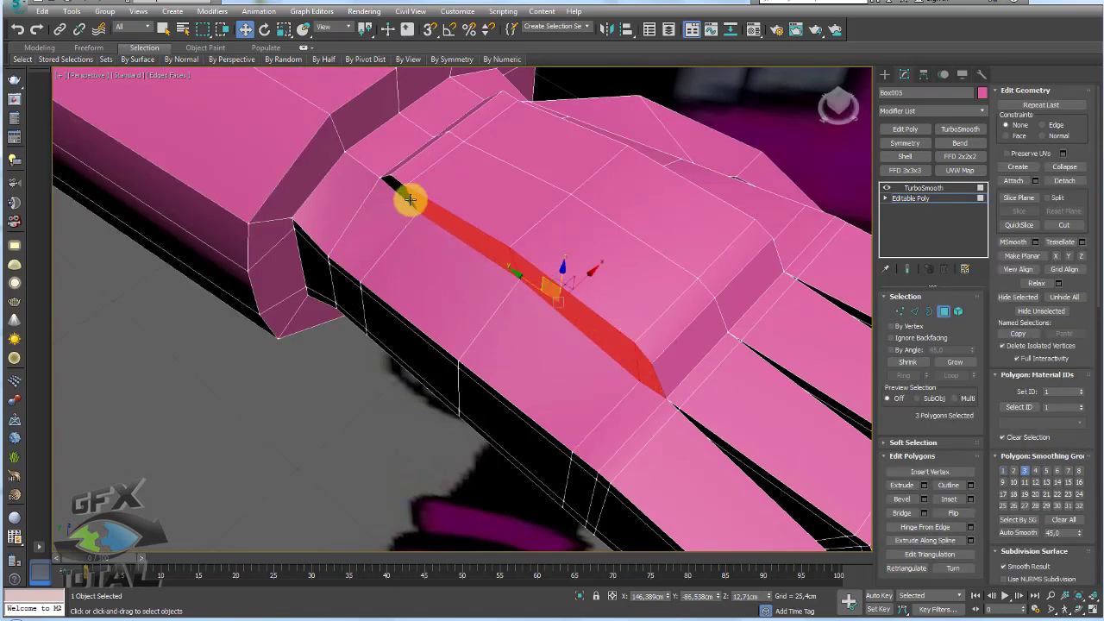
{"action": "left_click", "coordinate": [405, 195], "text": "ctrl"}
{"action": "key", "text": "Delete"}
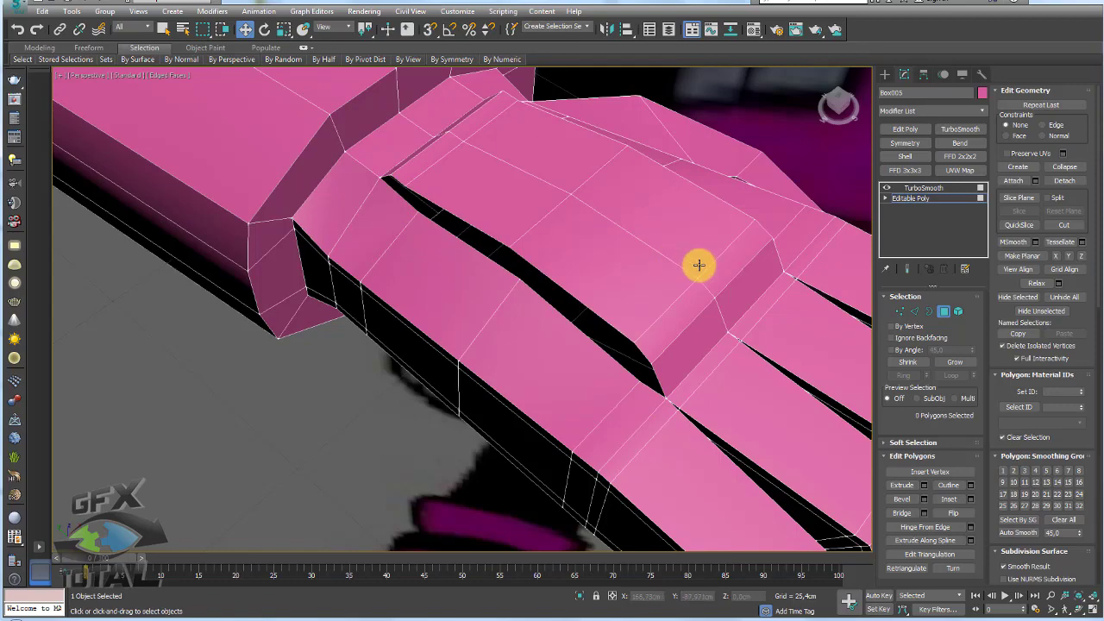
Delete the top panel faces to open a rectangular hole behind the fingers
{"action": "mouse_move", "coordinate": [699, 265]}
{"action": "middle_mouse_down", "text": "alt"}
{"action": "mouse_move", "coordinate": [564, 249]}
{"action": "mouse_move", "coordinate": [547, 285]}
{"action": "mouse_move", "coordinate": [735, 288]}
{"action": "middle_mouse_up", "text": "alt"}
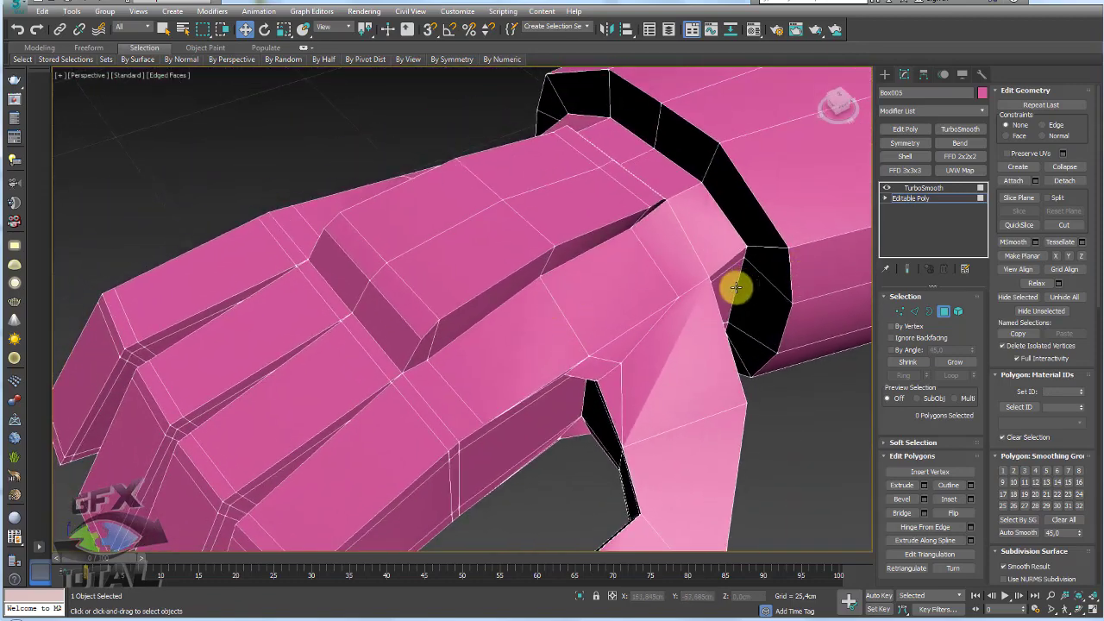
{"action": "left_click", "coordinate": [490, 232]}
{"action": "left_click", "coordinate": [547, 190], "text": "ctrl"}
{"action": "left_click", "coordinate": [451, 199], "text": "ctrl"}
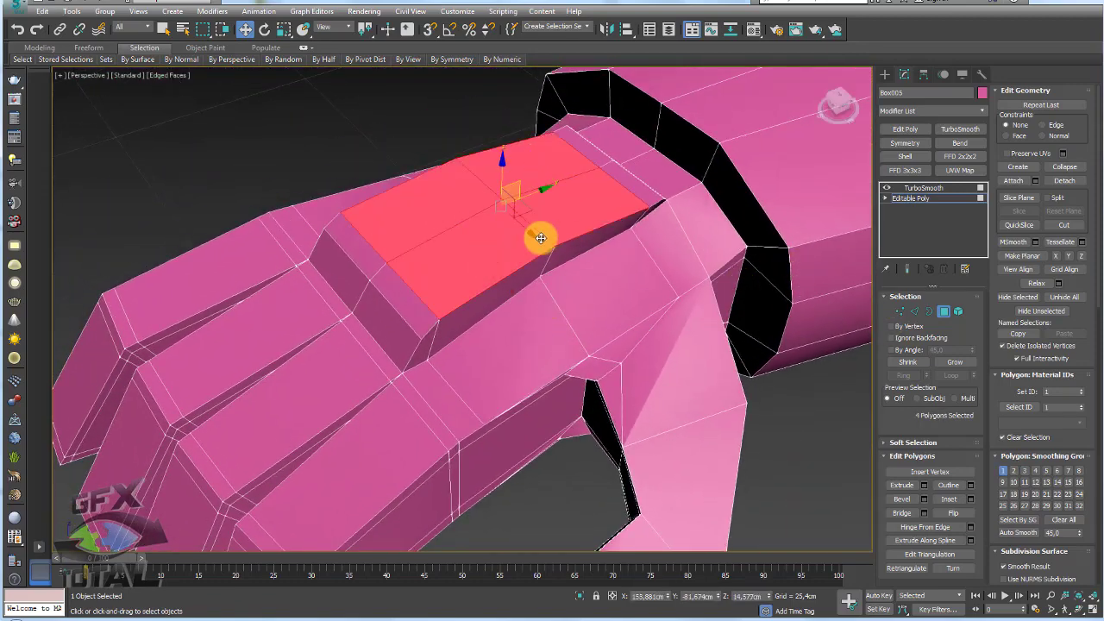
{"action": "mouse_move", "coordinate": [695, 291]}
{"action": "middle_mouse_down", "text": "alt"}
{"action": "mouse_move", "coordinate": [602, 257]}
{"action": "mouse_move", "coordinate": [493, 271]}
{"action": "middle_mouse_up", "text": "alt"}
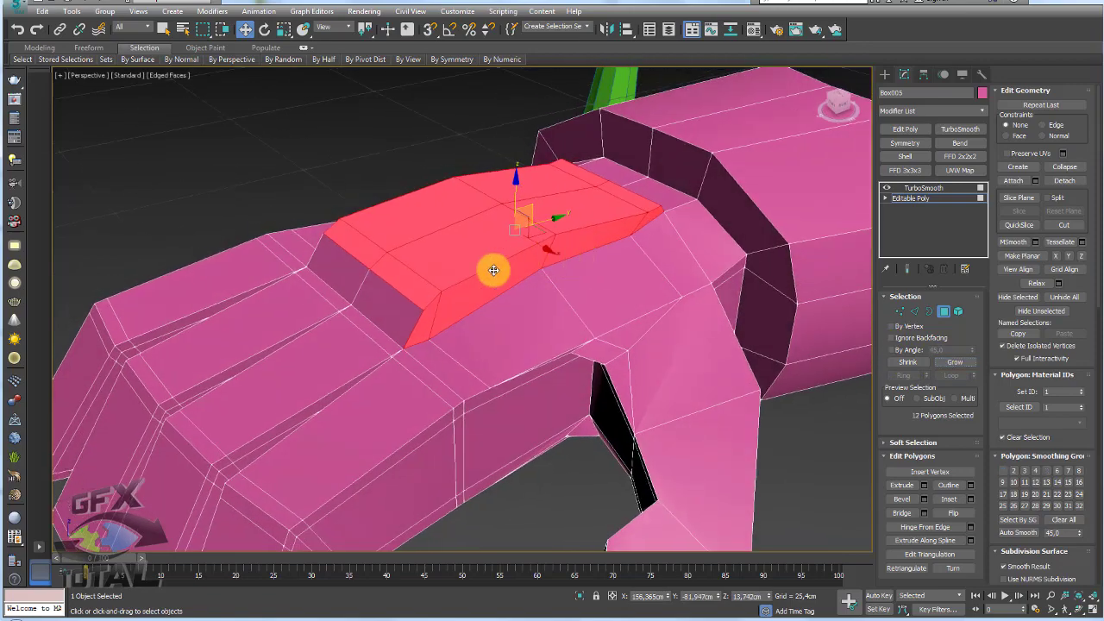
{"action": "key", "text": "Delete"}
{"action": "mouse_move", "coordinate": [682, 163]}
{"action": "middle_mouse_down", "text": "alt"}
{"action": "mouse_move", "coordinate": [631, 247]}
{"action": "mouse_move", "coordinate": [701, 271]}
{"action": "middle_mouse_up", "text": "alt"}
Select the hole's border and Cap it with a new face
{"action": "left_click", "coordinate": [690, 255]}
{"action": "left_click", "coordinate": [675, 202]}
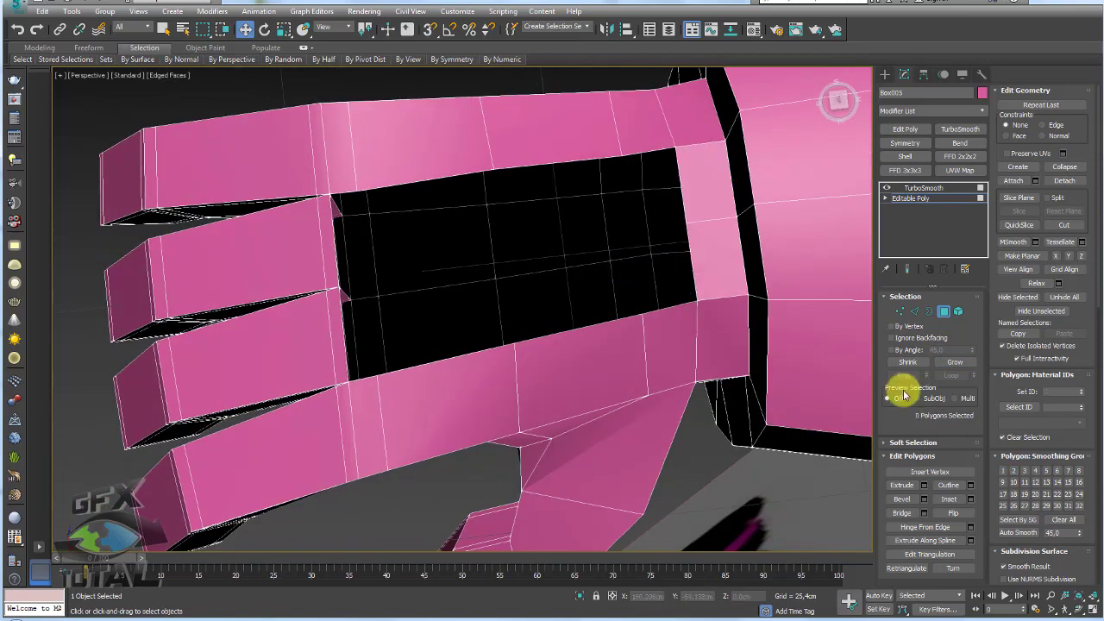
{"action": "left_click", "coordinate": [929, 311]}
{"action": "left_click", "coordinate": [657, 308]}
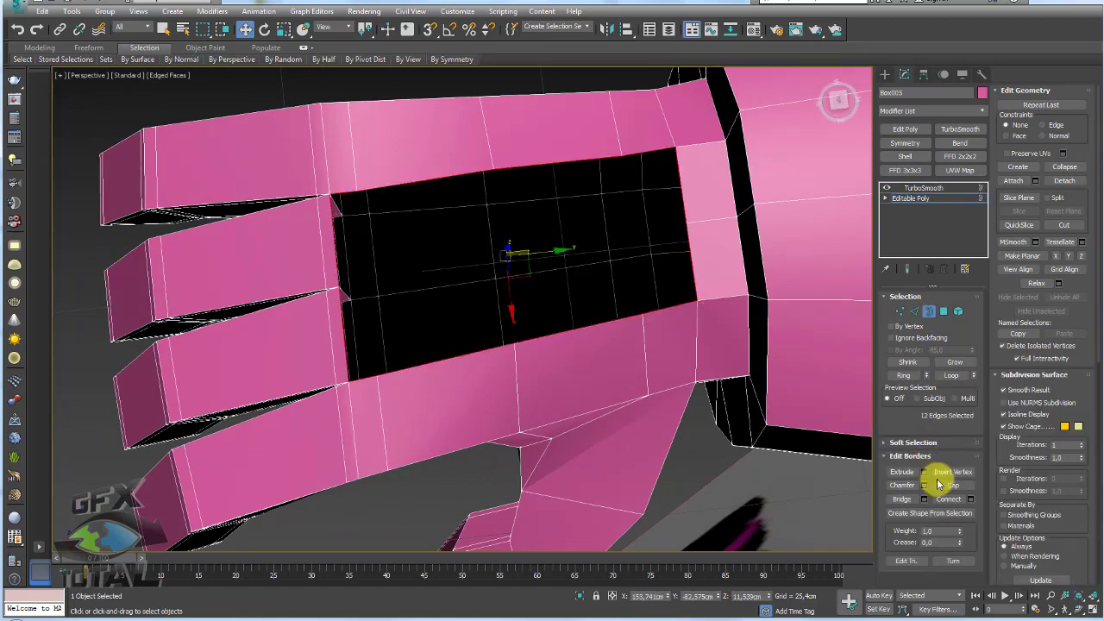
{"action": "left_click", "coordinate": [915, 311]}
{"action": "middle_click_drag", "start_coordinate": [719, 227], "coordinate": [648, 222], "text": "alt"}
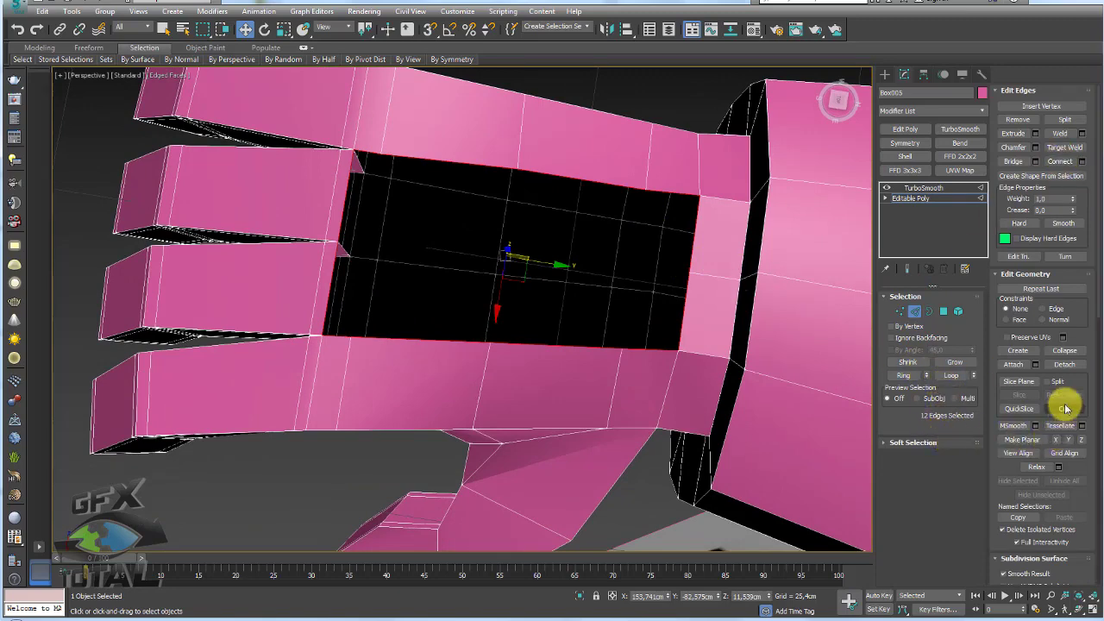
{"action": "left_click", "coordinate": [930, 311]}
{"action": "left_click", "coordinate": [953, 485]}
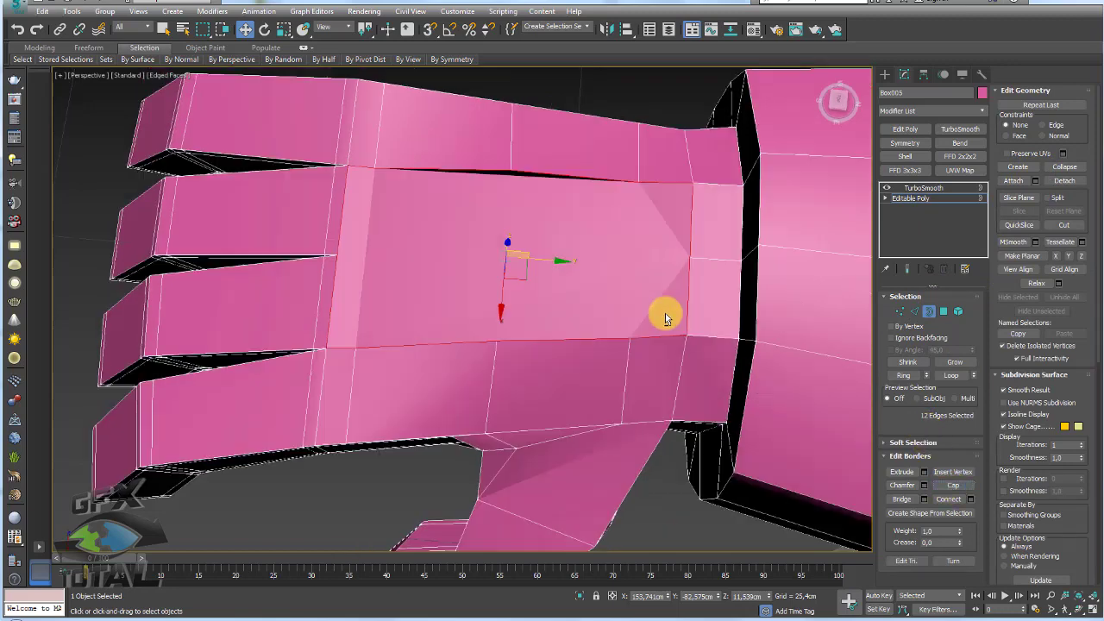
{"action": "middle_click_drag", "start_coordinate": [665, 313], "coordinate": [821, 281], "text": "alt"}
Cut new edges across the capped back of the hand between its vertices
{"action": "left_click", "coordinate": [898, 314]}
{"action": "middle_click_drag", "start_coordinate": [587, 253], "coordinate": [470, 228], "text": "alt"}
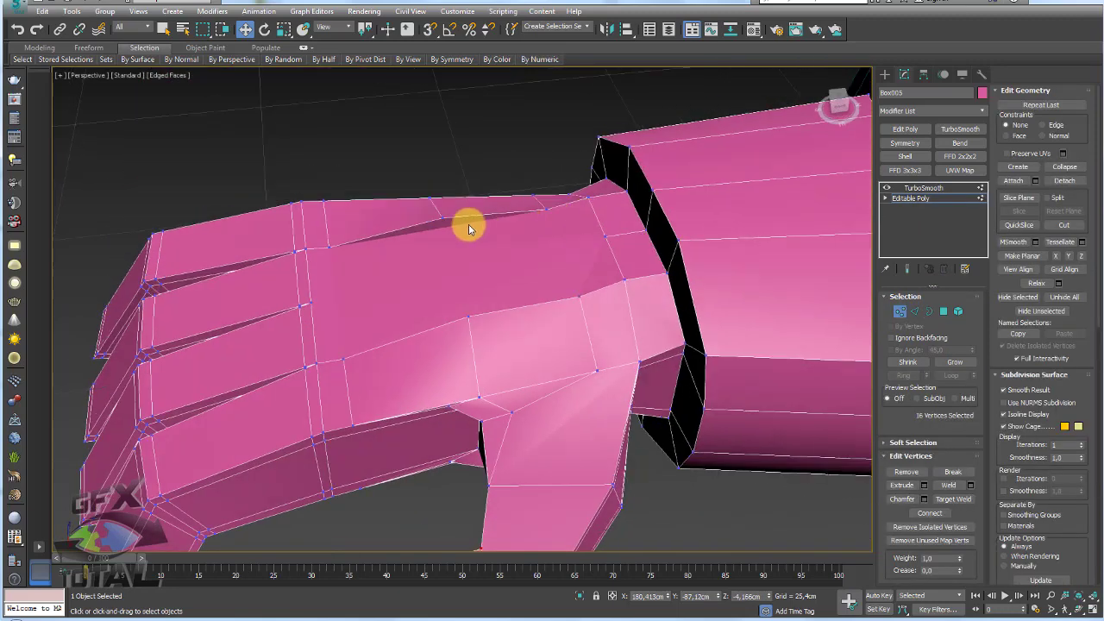
{"action": "left_click", "coordinate": [449, 225]}
{"action": "left_click", "coordinate": [470, 319], "text": "ctrl"}
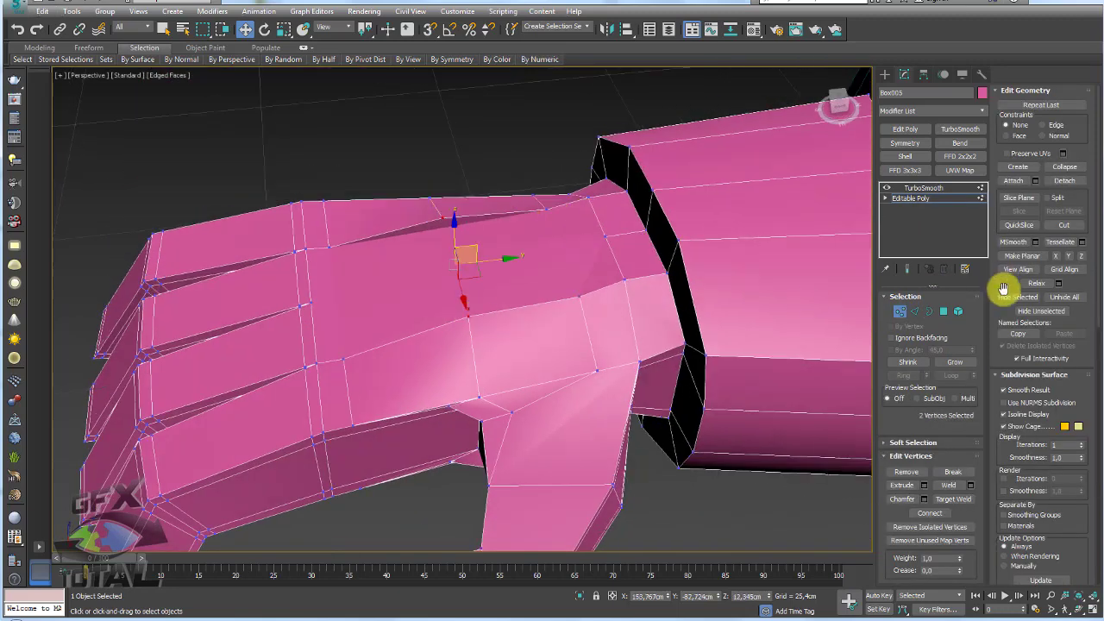
{"action": "mouse_move", "coordinate": [423, 250]}
{"action": "middle_mouse_down", "text": "alt"}
{"action": "mouse_move", "coordinate": [377, 279]}
{"action": "mouse_move", "coordinate": [373, 312]}
{"action": "middle_mouse_up", "text": "alt"}
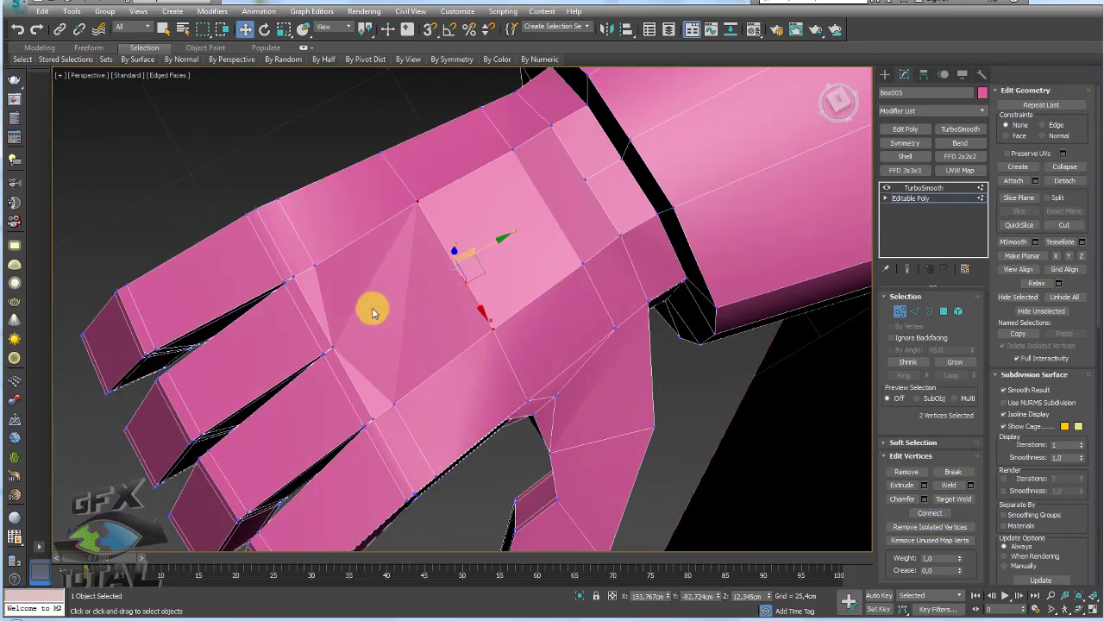
{"action": "key", "text": "alt+c"}
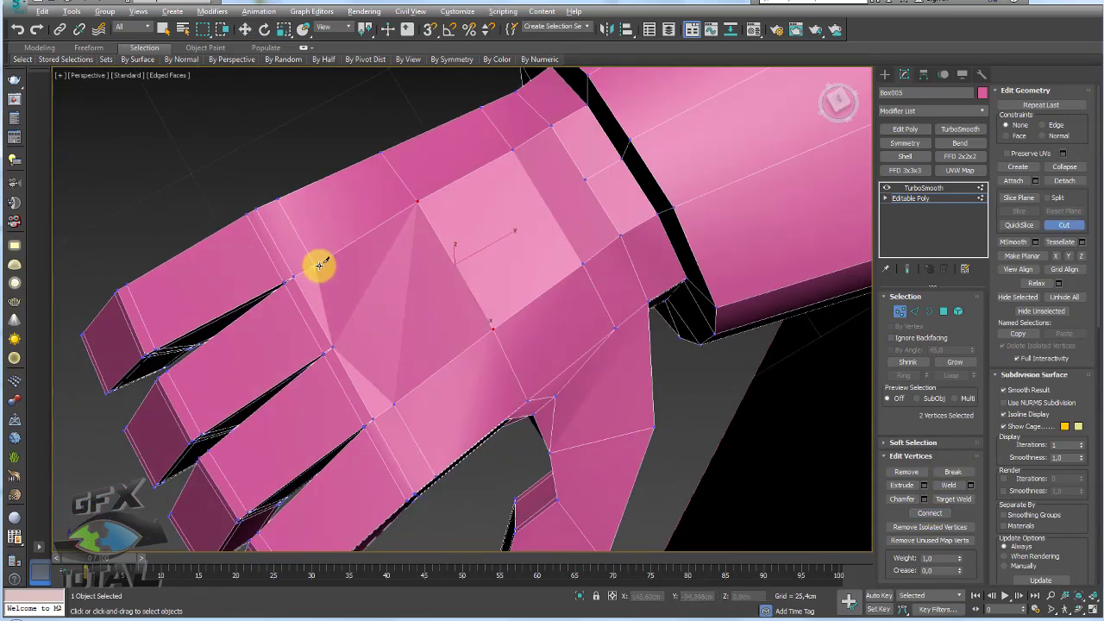
{"action": "left_click", "coordinate": [316, 265]}
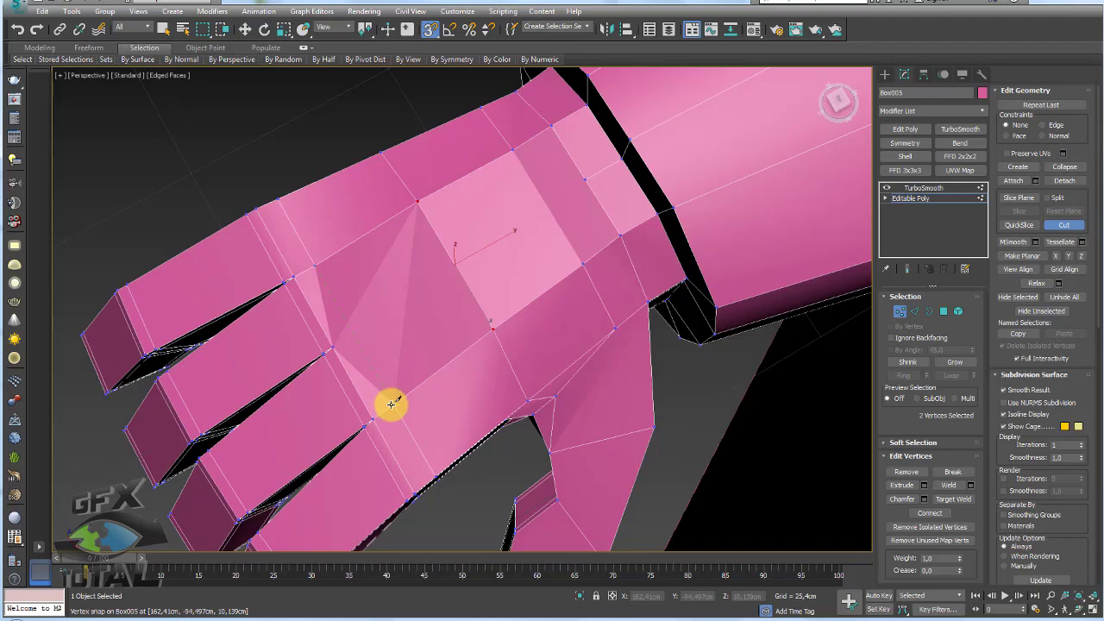
{"action": "left_click", "coordinate": [392, 404]}
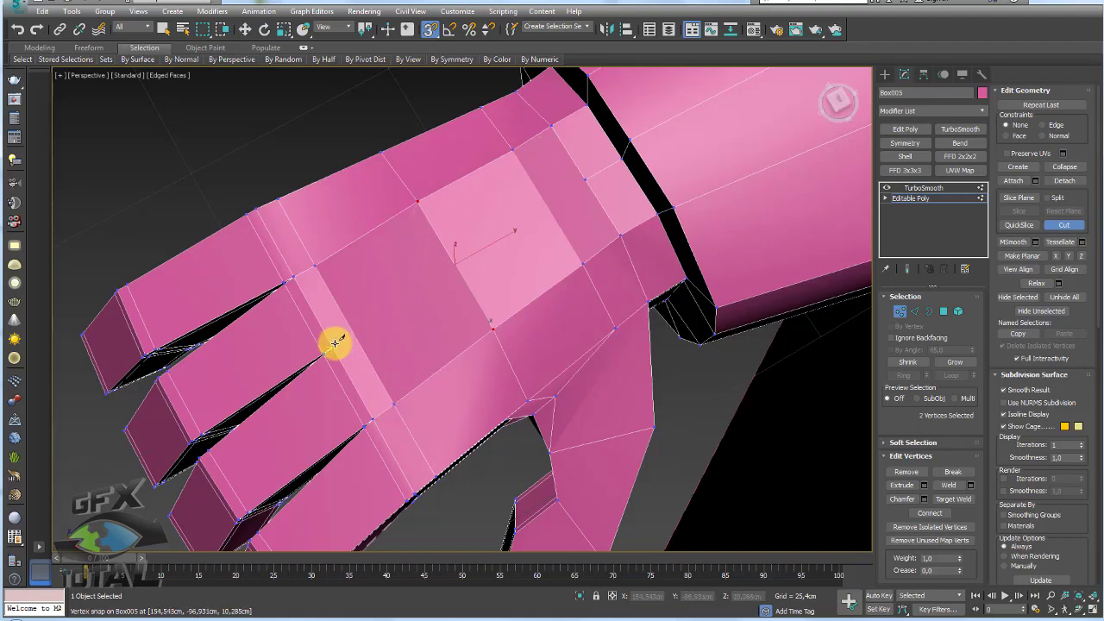
{"action": "left_click", "coordinate": [583, 185]}
{"action": "mouse_move", "coordinate": [584, 182]}
{"action": "middle_mouse_down", "text": "alt"}
{"action": "mouse_move", "coordinate": [512, 242]}
{"action": "mouse_move", "coordinate": [557, 212]}
{"action": "mouse_move", "coordinate": [591, 258]}
{"action": "mouse_move", "coordinate": [506, 156]}
{"action": "middle_mouse_up", "text": "alt"}
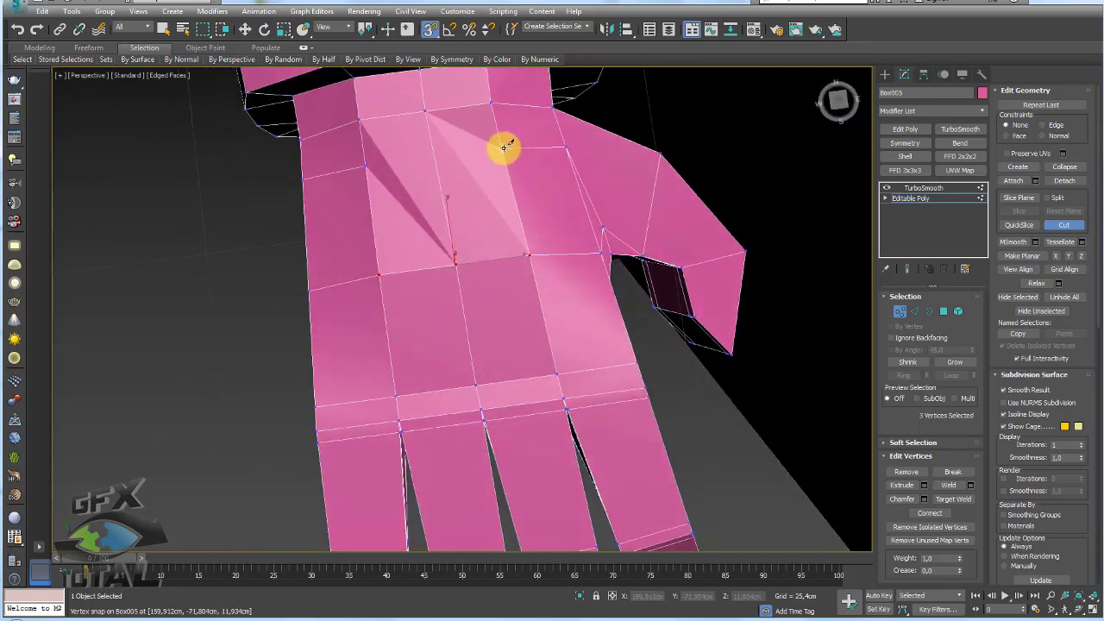
{"action": "left_click", "coordinate": [363, 169]}
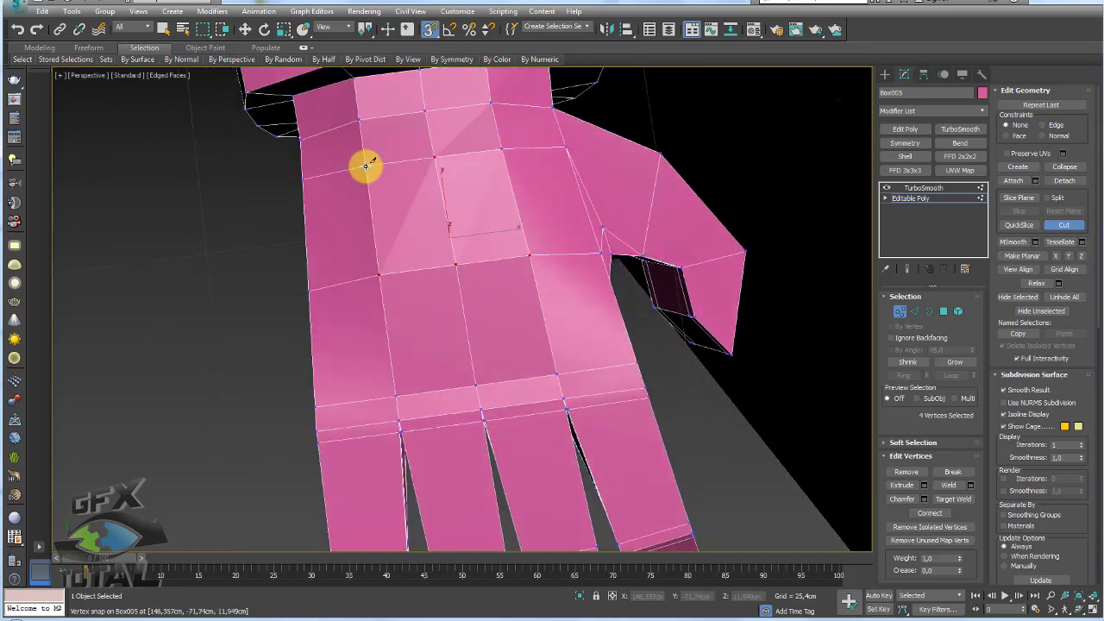
{"action": "mouse_move", "coordinate": [439, 230]}
{"action": "middle_mouse_down", "text": "alt"}
{"action": "mouse_move", "coordinate": [507, 191]}
{"action": "mouse_move", "coordinate": [636, 266]}
{"action": "middle_mouse_up", "text": "alt"}
{"action": "key", "text": "w"}
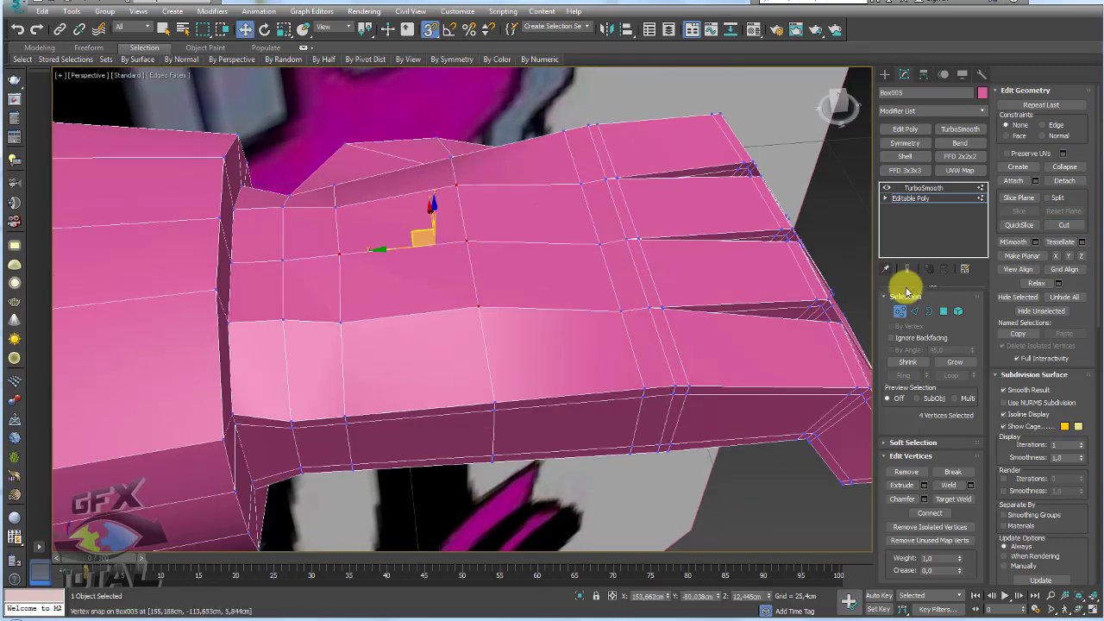
Select the 12-polygon central panel on the back and extrude it outward
{"action": "left_click", "coordinate": [947, 318], "text": "ctrl"}
{"action": "scroll", "coordinate": [567, 279], "scroll_direction": "down", "scroll_amount": 3}
{"action": "mouse_move", "coordinate": [567, 278]}
{"action": "middle_mouse_down", "text": "alt"}
{"action": "mouse_move", "coordinate": [359, 337]}
{"action": "mouse_move", "coordinate": [404, 264]}
{"action": "mouse_move", "coordinate": [395, 202]}
{"action": "mouse_move", "coordinate": [501, 227]}
{"action": "mouse_move", "coordinate": [969, 254]}
{"action": "middle_mouse_up", "text": "alt"}
{"action": "left_click", "coordinate": [394, 202], "text": "alt"}
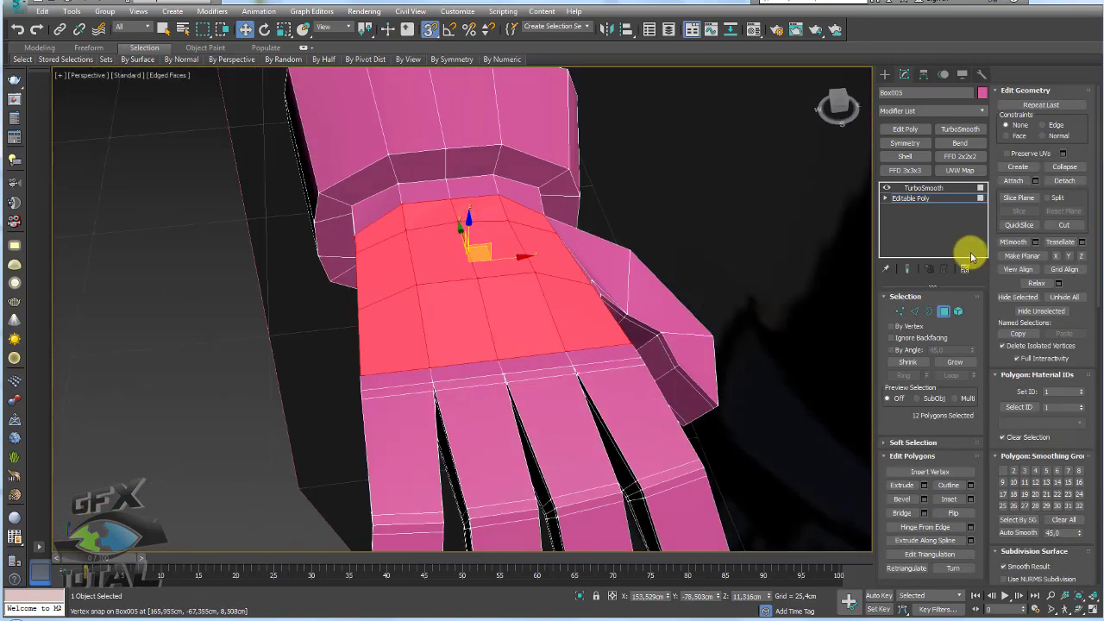
{"action": "left_click", "coordinate": [902, 485]}
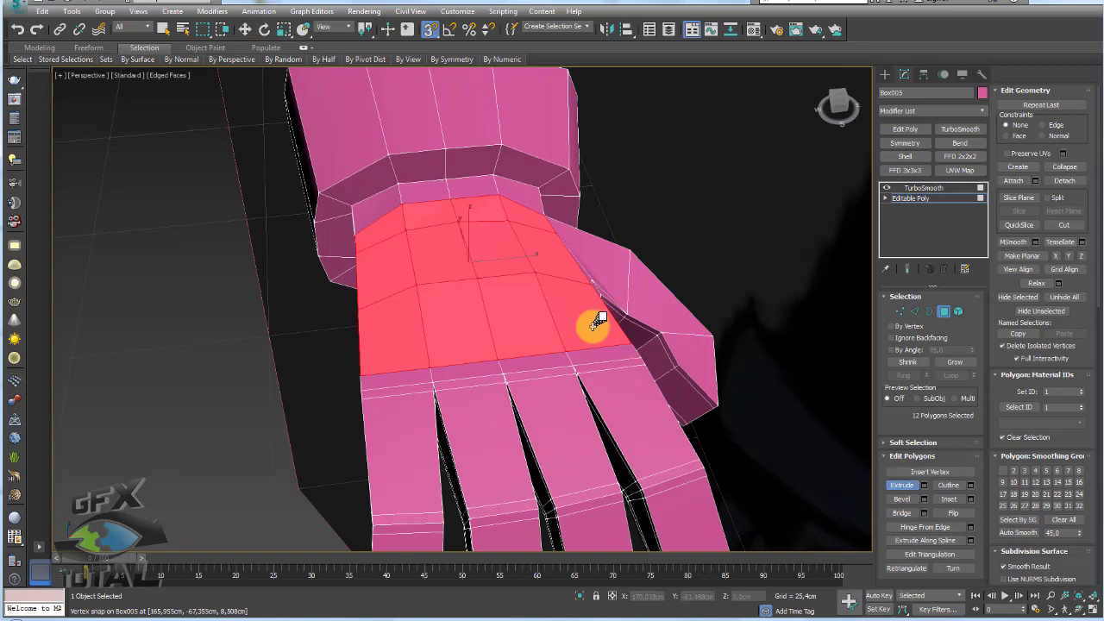
{"action": "left_click_drag", "start_coordinate": [594, 320], "coordinate": [598, 318]}
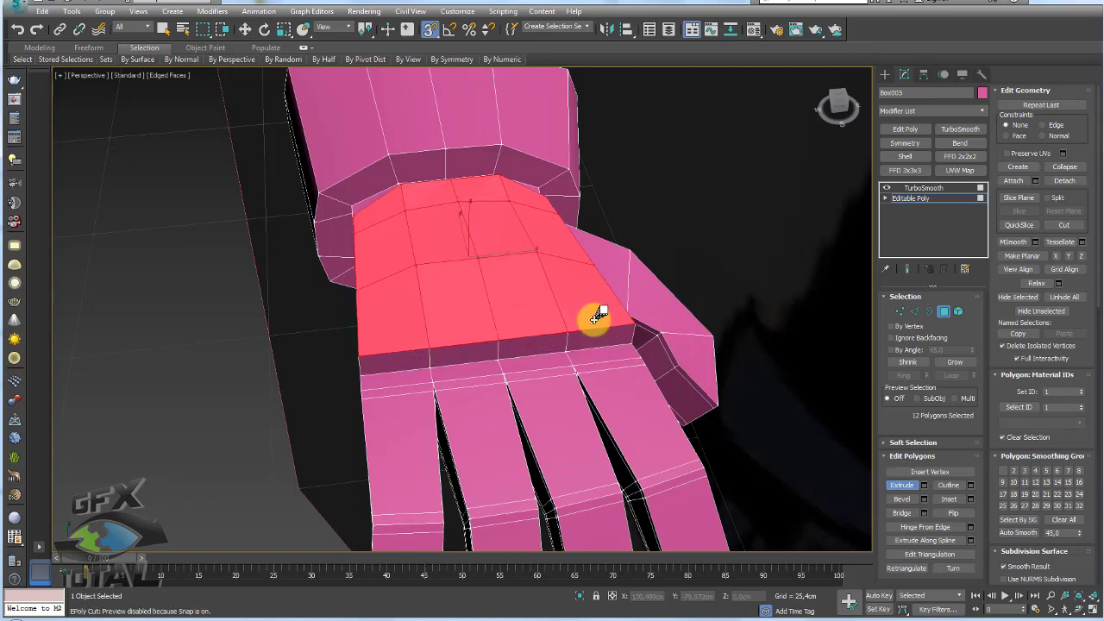
Select the four knuckle-strip polygons and extrude them outward
{"action": "middle_click_drag", "start_coordinate": [574, 322], "coordinate": [599, 308], "text": "alt"}
{"action": "key", "text": "w"}
{"action": "left_click", "coordinate": [604, 289]}
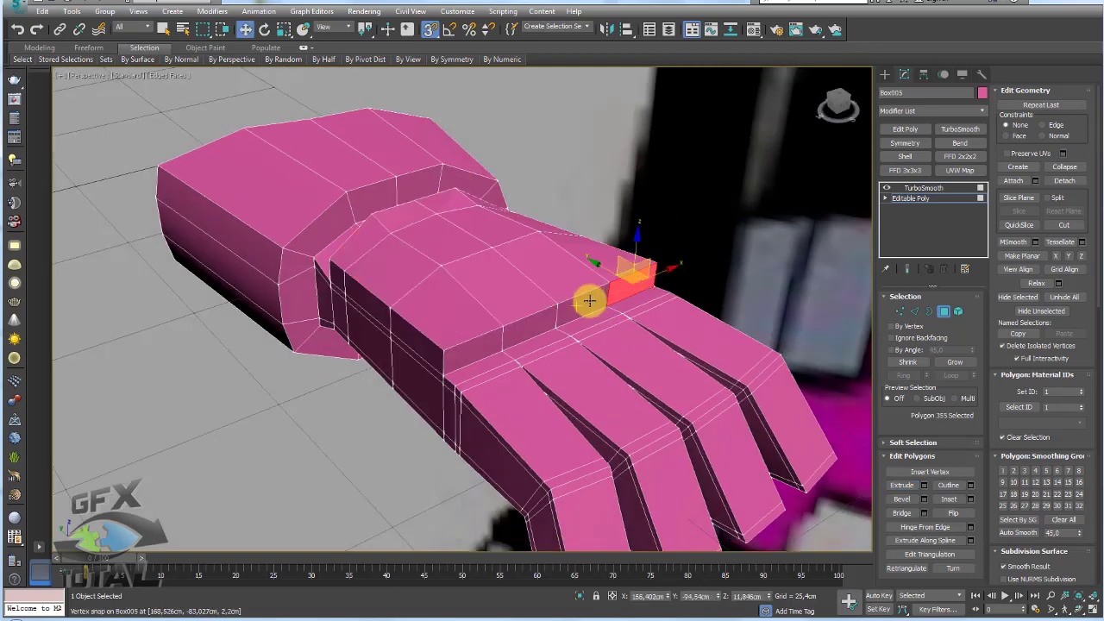
{"action": "left_click", "coordinate": [549, 318], "text": "ctrl"}
{"action": "left_click", "coordinate": [528, 331], "text": "ctrl"}
{"action": "left_click", "coordinate": [470, 345], "text": "ctrl"}
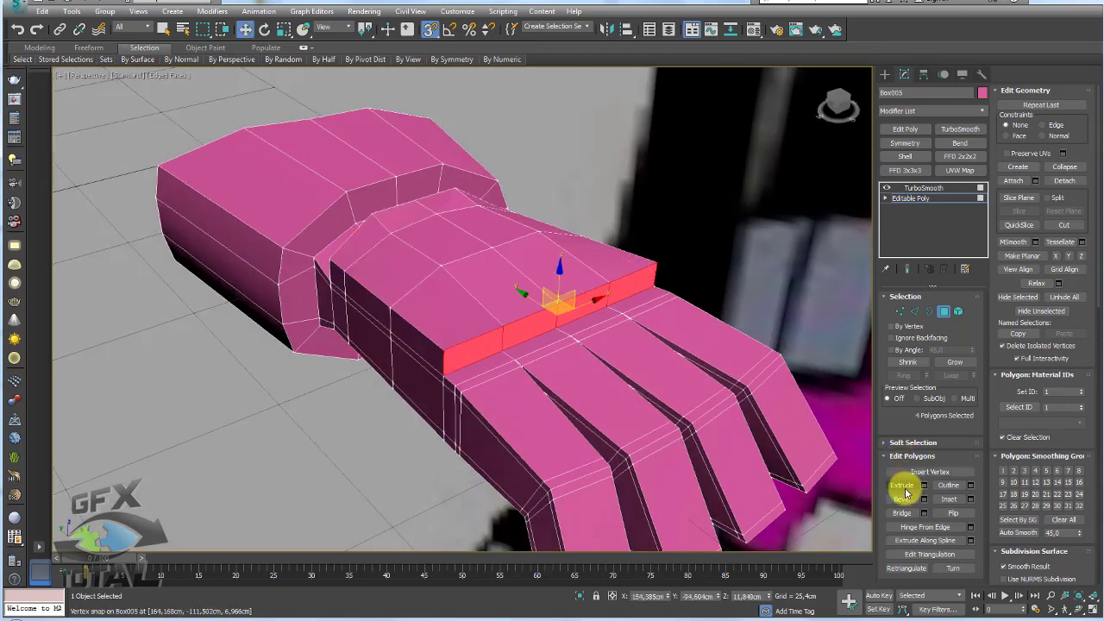
{"action": "left_click", "coordinate": [902, 486]}
{"action": "middle_click_drag", "start_coordinate": [518, 337], "coordinate": [710, 239], "text": "alt"}
{"action": "key", "text": "w"}
Preview the hand with TurboSmooth on, inspect it, then return to the unsmoothed base mesh
{"action": "scroll", "coordinate": [518, 316], "scroll_direction": "down", "scroll_amount": 5}
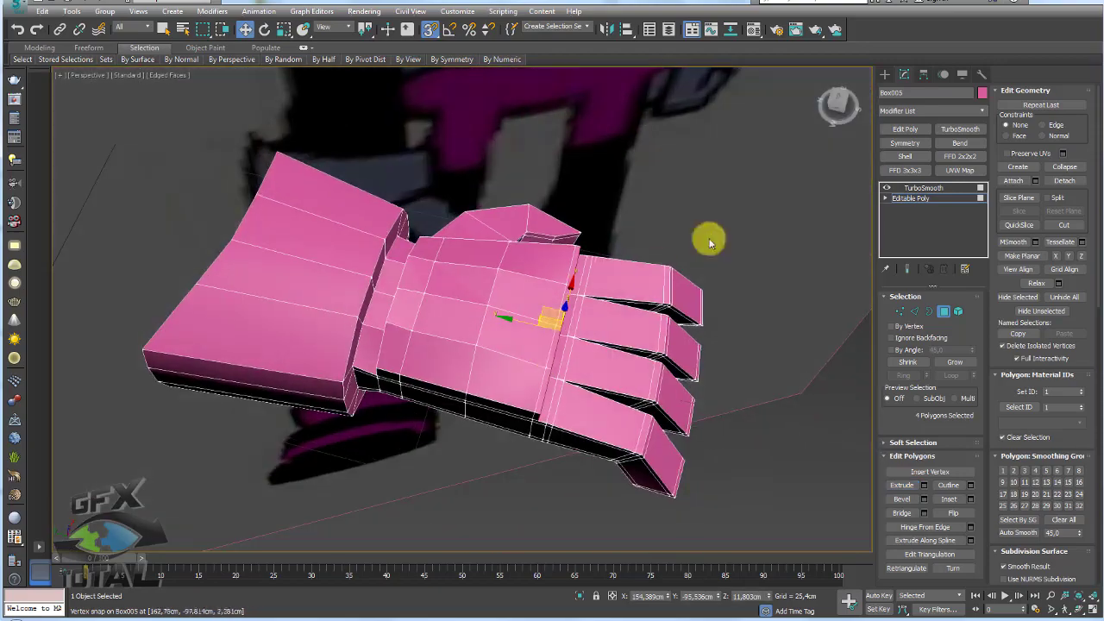
{"action": "left_click", "coordinate": [924, 188]}
{"action": "scroll", "coordinate": [595, 319], "scroll_direction": "down", "scroll_amount": 3}
{"action": "mouse_move", "coordinate": [599, 352]}
{"action": "middle_mouse_down", "text": "alt"}
{"action": "mouse_move", "coordinate": [596, 319]}
{"action": "mouse_move", "coordinate": [439, 337]}
{"action": "middle_mouse_up", "text": "alt"}
{"action": "scroll", "coordinate": [508, 369], "scroll_direction": "up", "scroll_amount": 4}
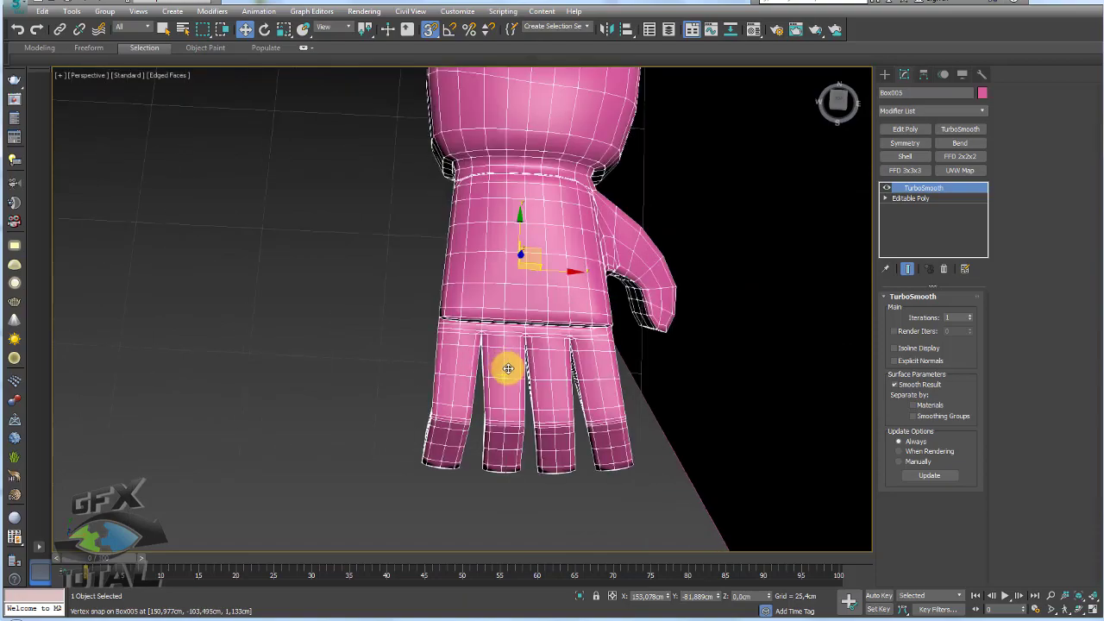
{"action": "mouse_move", "coordinate": [547, 394]}
{"action": "middle_mouse_down", "text": "alt"}
{"action": "mouse_move", "coordinate": [629, 328]}
{"action": "mouse_move", "coordinate": [641, 363]}
{"action": "middle_mouse_up", "text": "alt"}
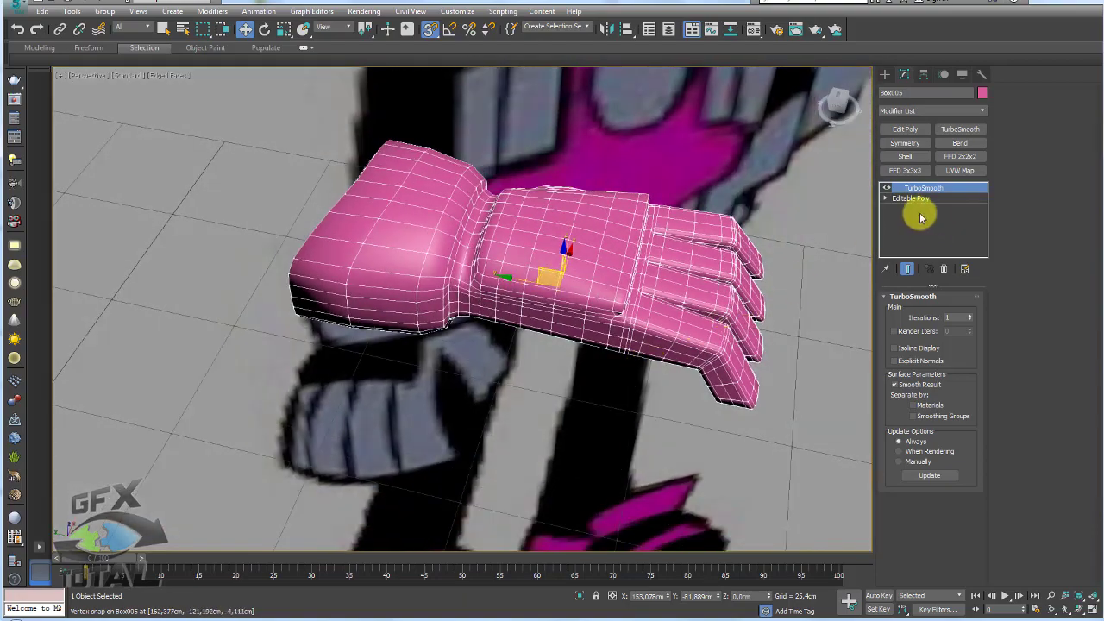
{"action": "left_click", "coordinate": [911, 198]}
{"action": "mouse_move", "coordinate": [862, 224]}
{"action": "middle_mouse_down", "text": "alt"}
{"action": "mouse_move", "coordinate": [631, 333]}
{"action": "mouse_move", "coordinate": [598, 366]}
{"action": "middle_mouse_up", "text": "alt"}
Lower the palm's bottom vertex and select the vertices around the thumb
{"action": "left_click", "coordinate": [900, 311]}
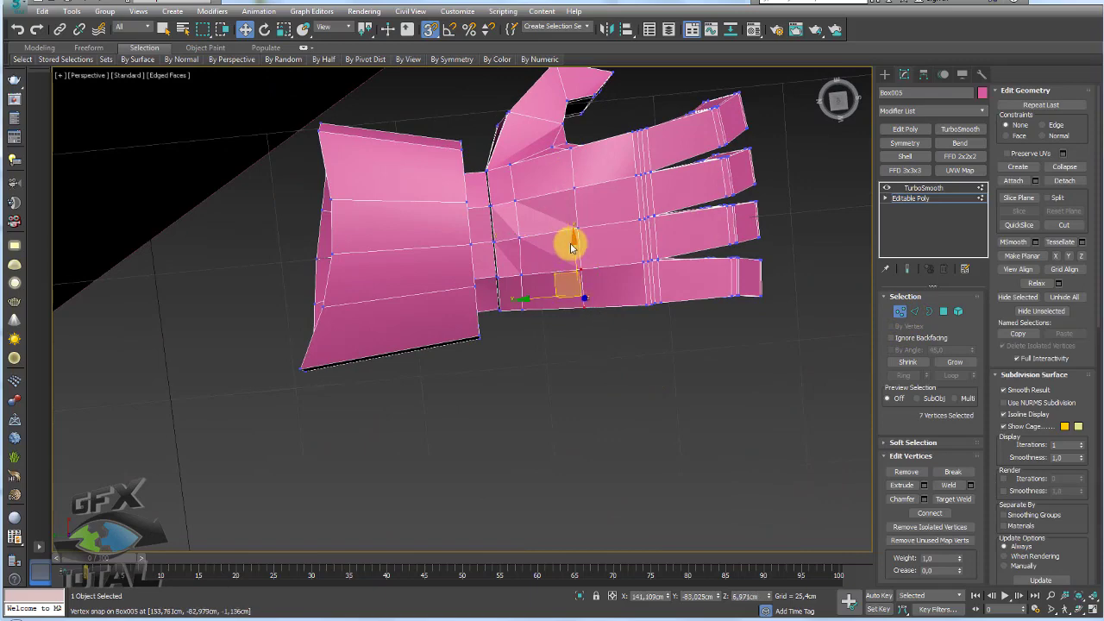
{"action": "left_click_drag", "start_coordinate": [575, 254], "coordinate": [574, 261]}
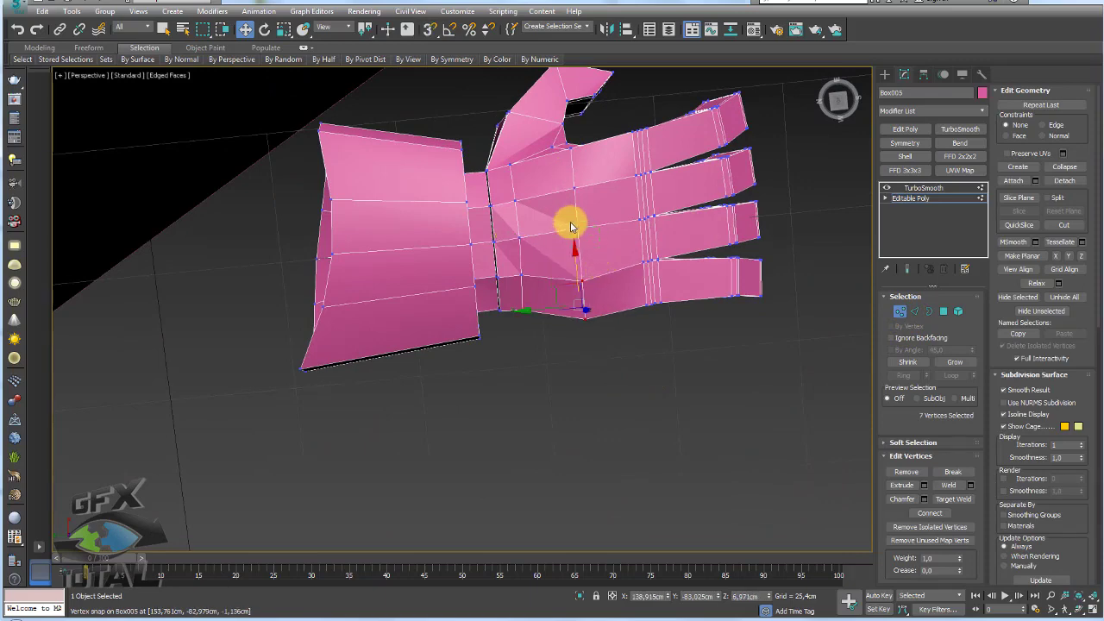
{"action": "left_click", "coordinate": [576, 226]}
{"action": "middle_click_drag", "start_coordinate": [570, 199], "coordinate": [592, 180], "text": "alt"}
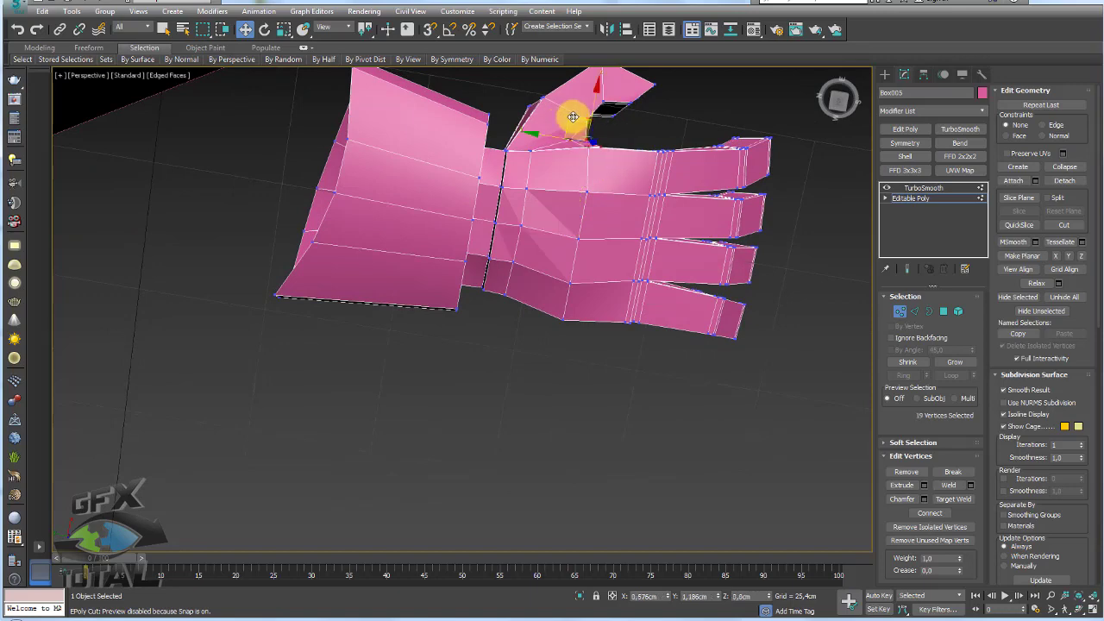
Select the vertices of the lower finger sections from above
{"action": "middle_click_drag", "start_coordinate": [573, 116], "coordinate": [552, 173], "text": "alt"}
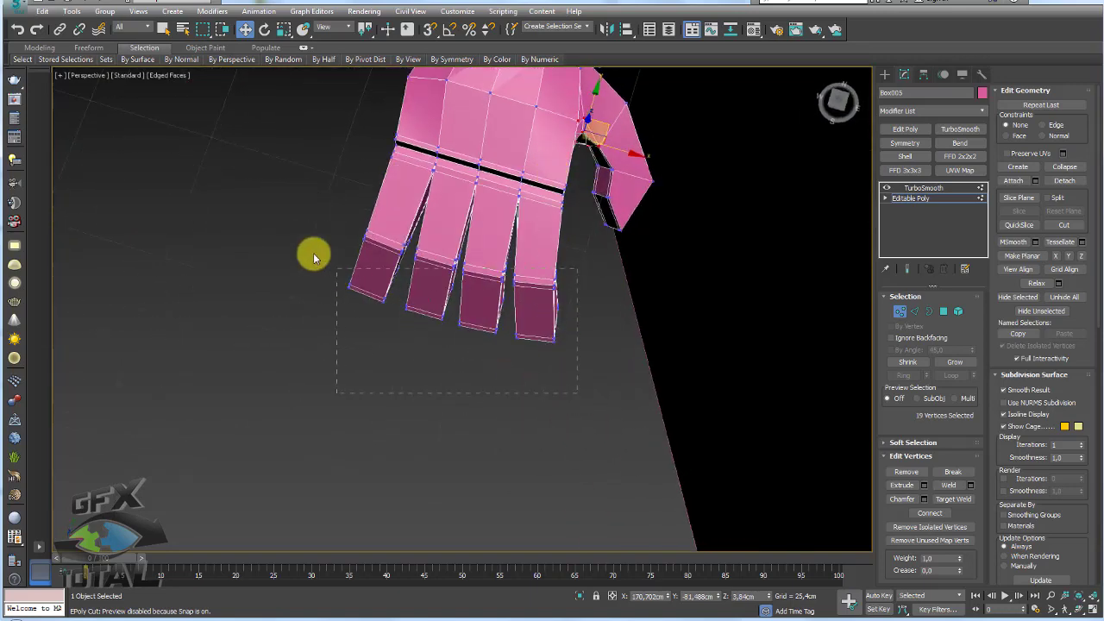
{"action": "left_click_drag", "start_coordinate": [286, 213], "coordinate": [287, 213]}
{"action": "middle_click_drag", "start_coordinate": [286, 213], "coordinate": [608, 379], "text": "alt"}
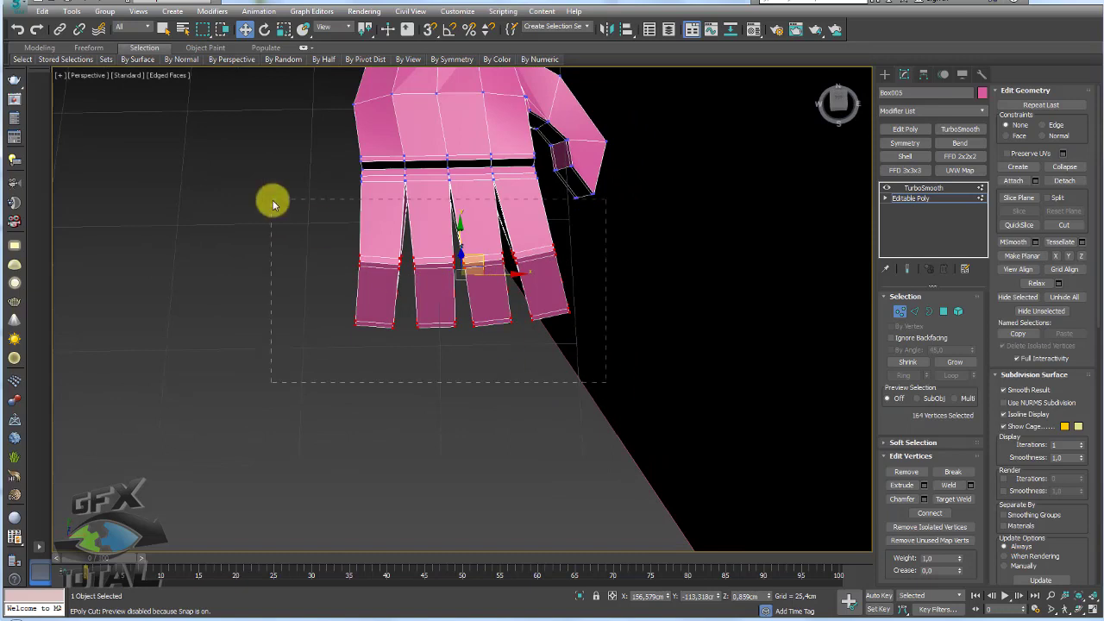
{"action": "left_click_drag", "start_coordinate": [286, 220], "coordinate": [286, 220]}
Add an FFD 3x3x3 to the finger vertices, turn off smoothing, and edit its control points
{"action": "left_click", "coordinate": [912, 172]}
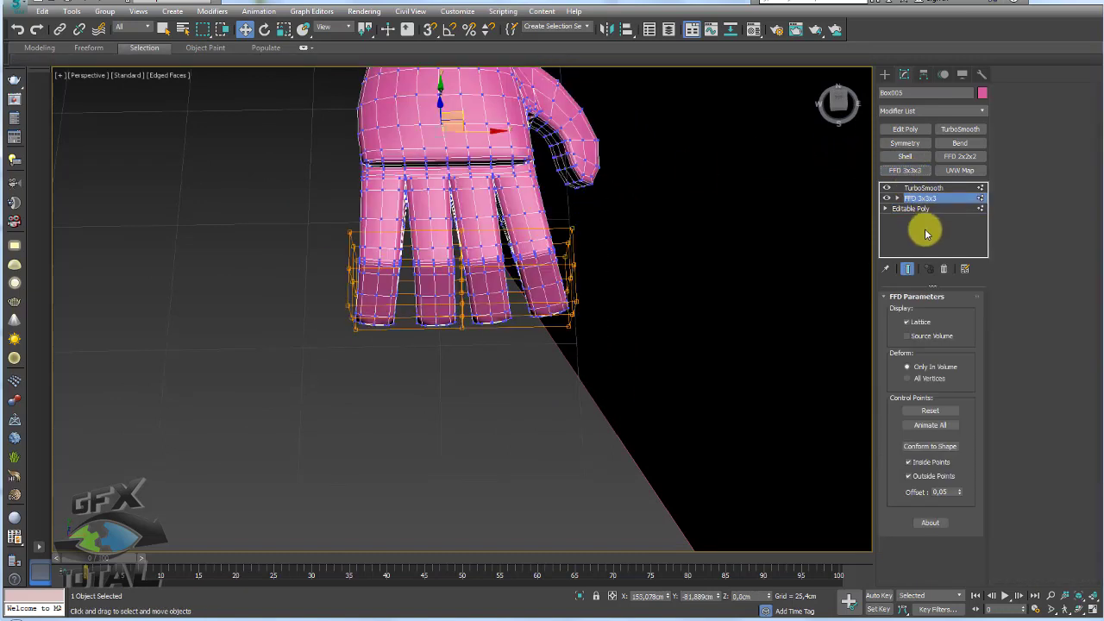
{"action": "left_click", "coordinate": [888, 189]}
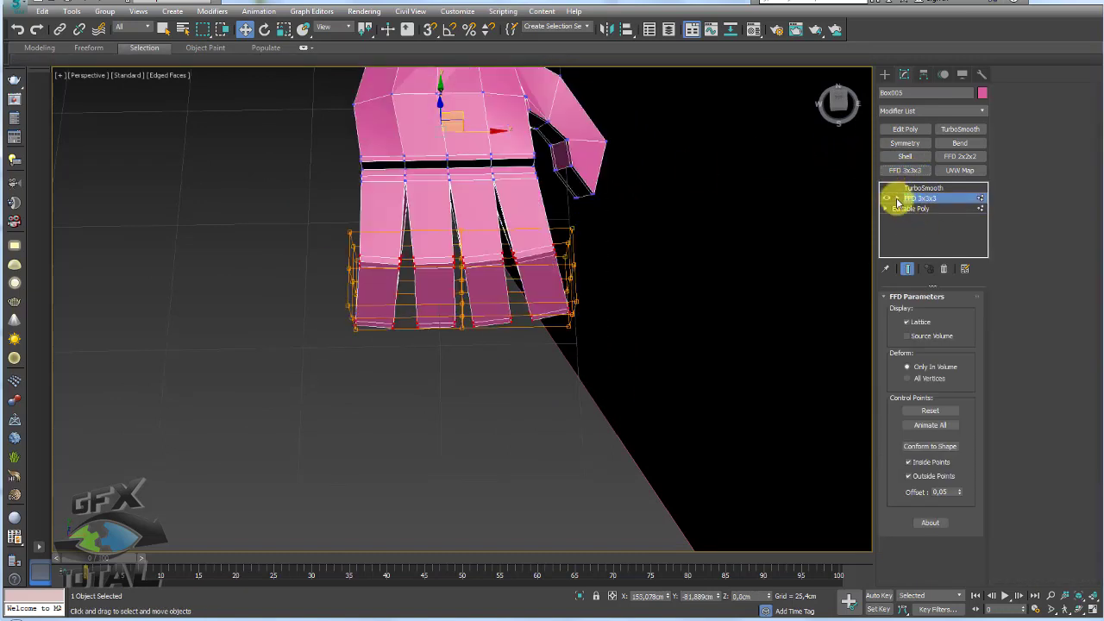
{"action": "left_click", "coordinate": [630, 370]}
{"action": "left_click", "coordinate": [548, 263]}
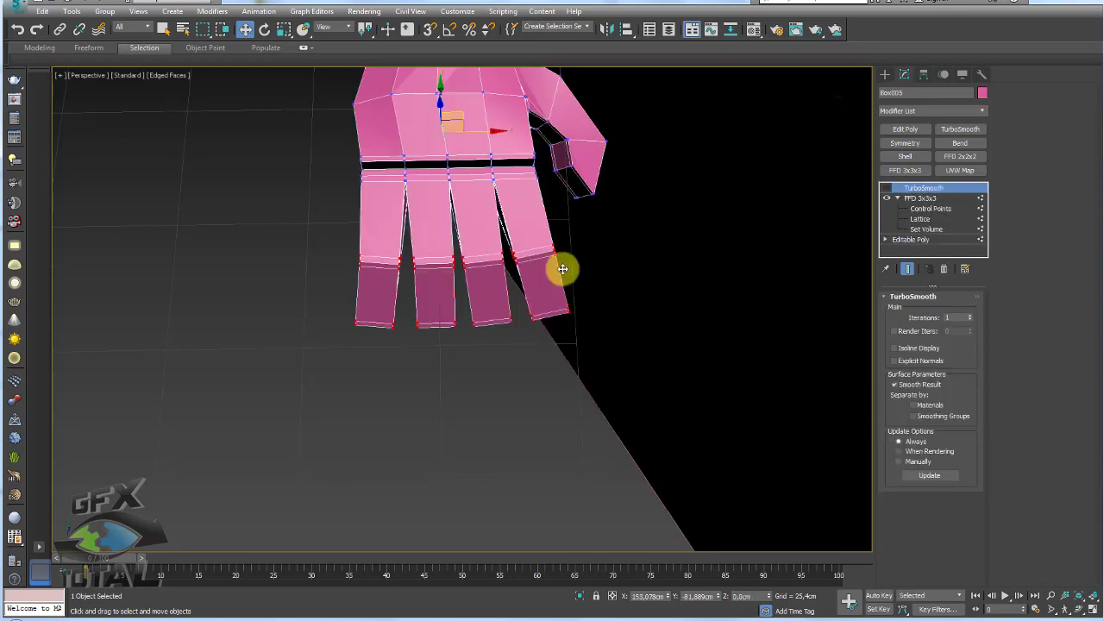
{"action": "left_click", "coordinate": [917, 208]}
{"action": "left_click", "coordinate": [930, 208]}
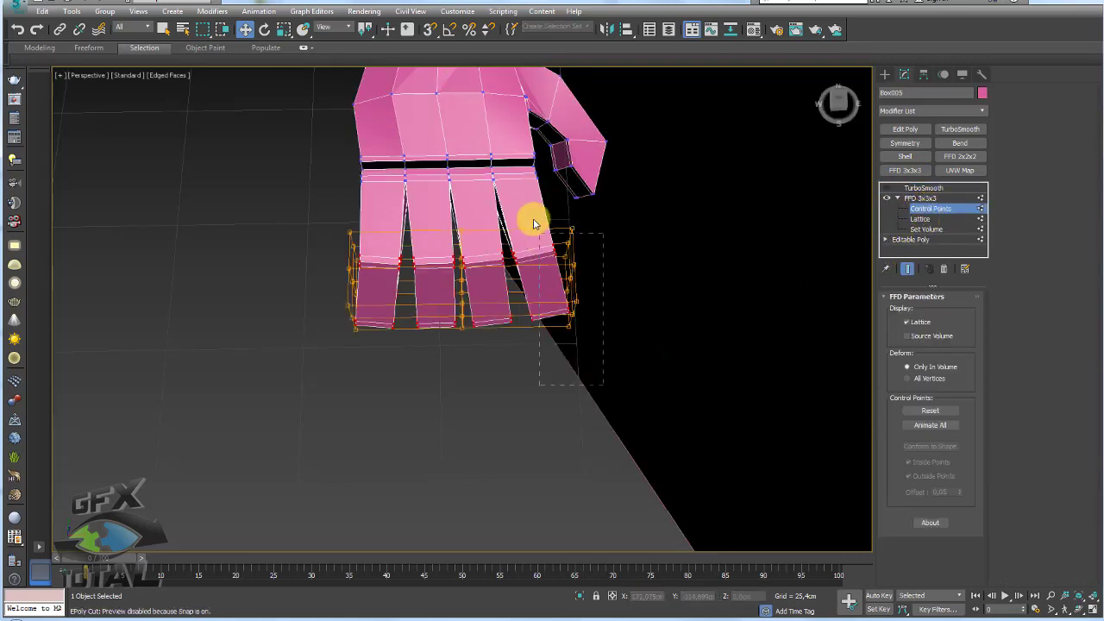
Rotate the right-side lattice control points to tilt the fingertips
{"action": "mouse_move", "coordinate": [534, 223]}
{"action": "left_mouse_down"}
{"action": "mouse_move", "coordinate": [577, 274]}
{"action": "mouse_move", "coordinate": [575, 257]}
{"action": "left_mouse_up"}
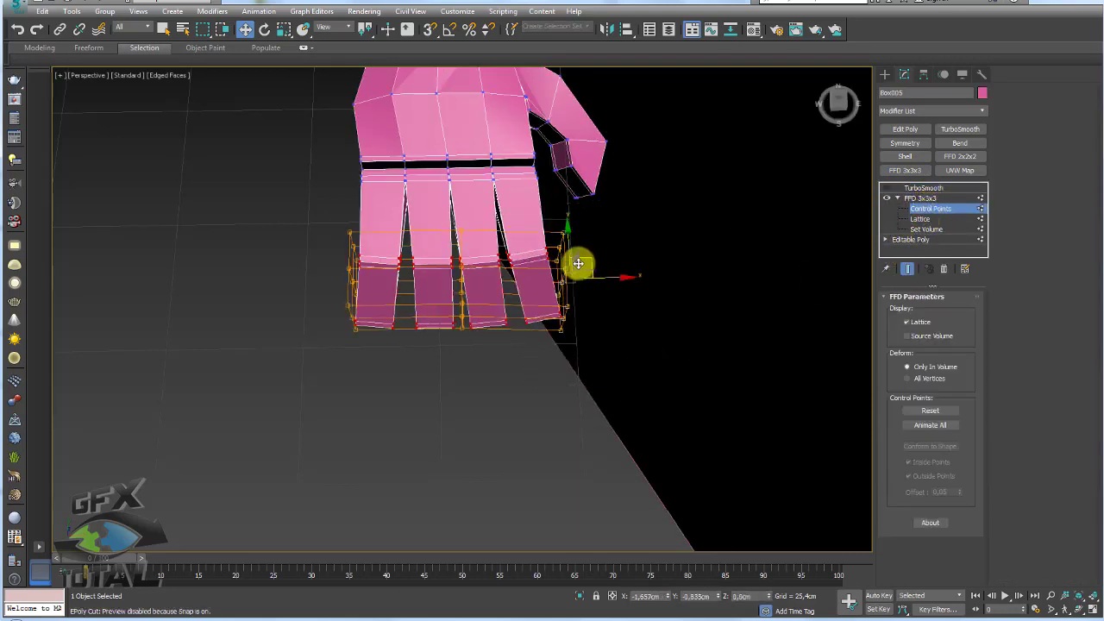
{"action": "key", "text": "e"}
{"action": "left_click_drag", "start_coordinate": [590, 320], "coordinate": [566, 328]}
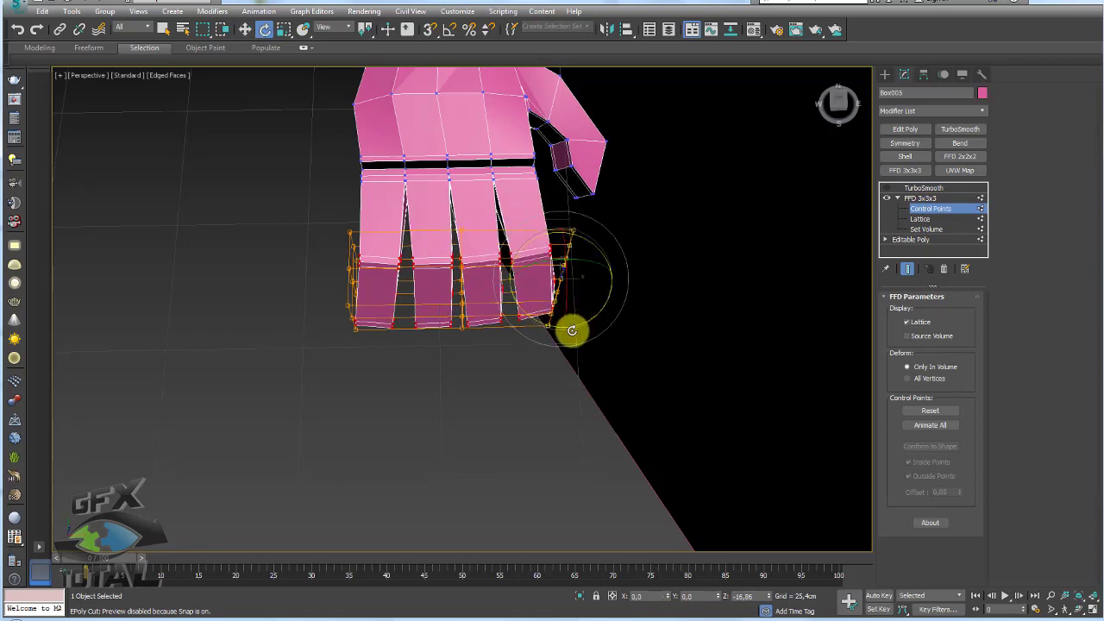
{"action": "mouse_move", "coordinate": [353, 313]}
{"action": "left_mouse_down"}
{"action": "mouse_move", "coordinate": [375, 337]}
{"action": "mouse_move", "coordinate": [391, 314]}
{"action": "left_mouse_up"}
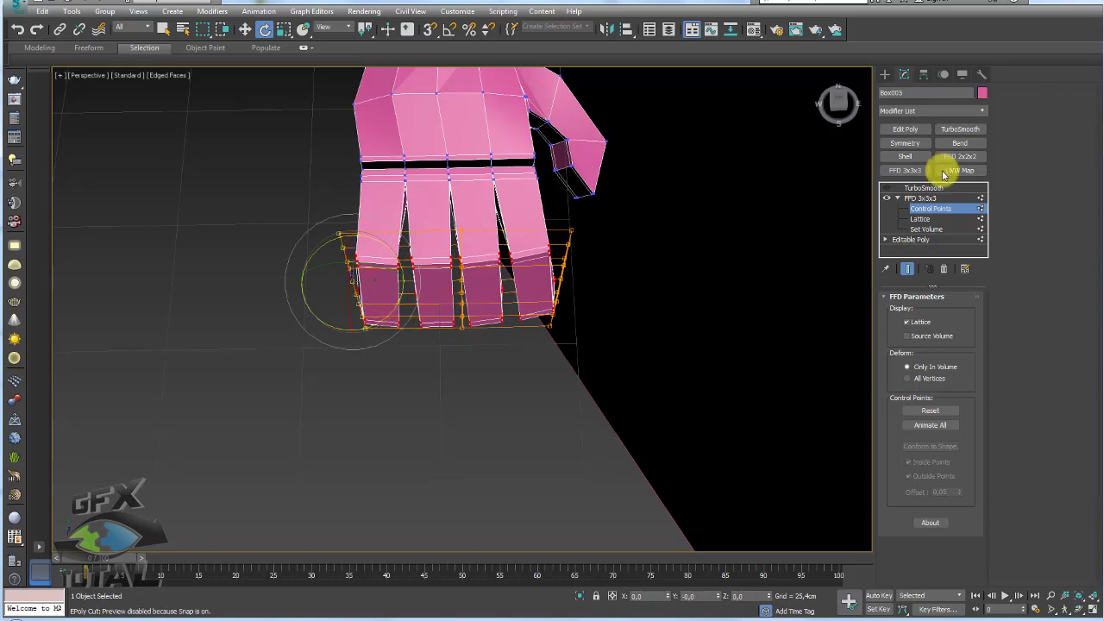
{"action": "left_click", "coordinate": [924, 188]}
Move the lattice control points to bend the fingers upward
{"action": "middle_click_drag", "start_coordinate": [603, 271], "coordinate": [877, 232], "text": "alt"}
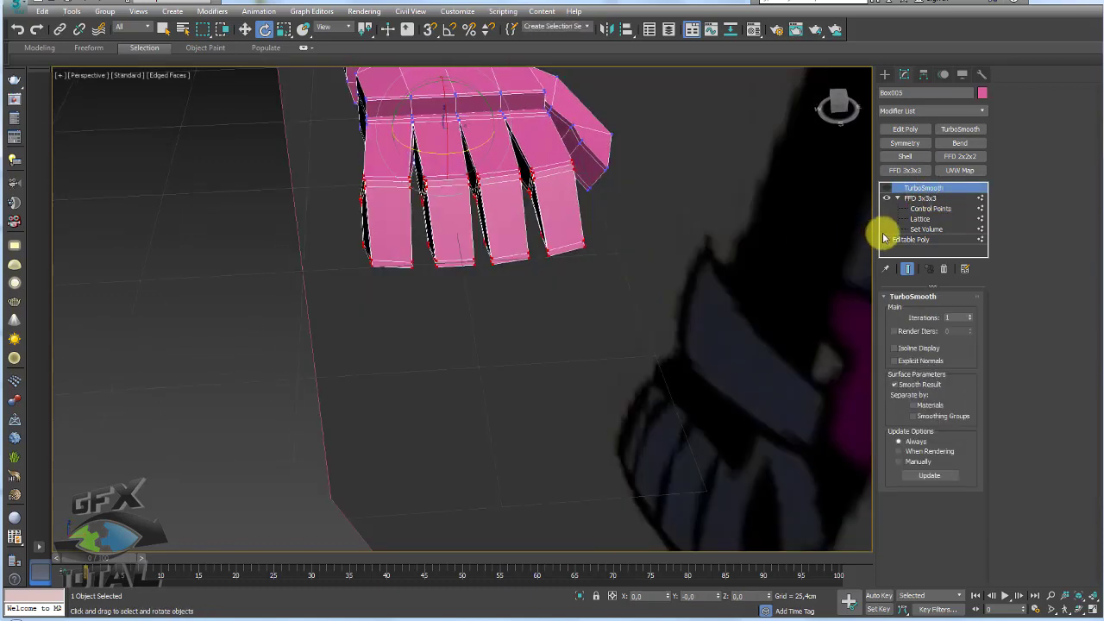
{"action": "left_click", "coordinate": [922, 209]}
{"action": "middle_click_drag", "start_coordinate": [596, 301], "coordinate": [456, 446], "text": "alt"}
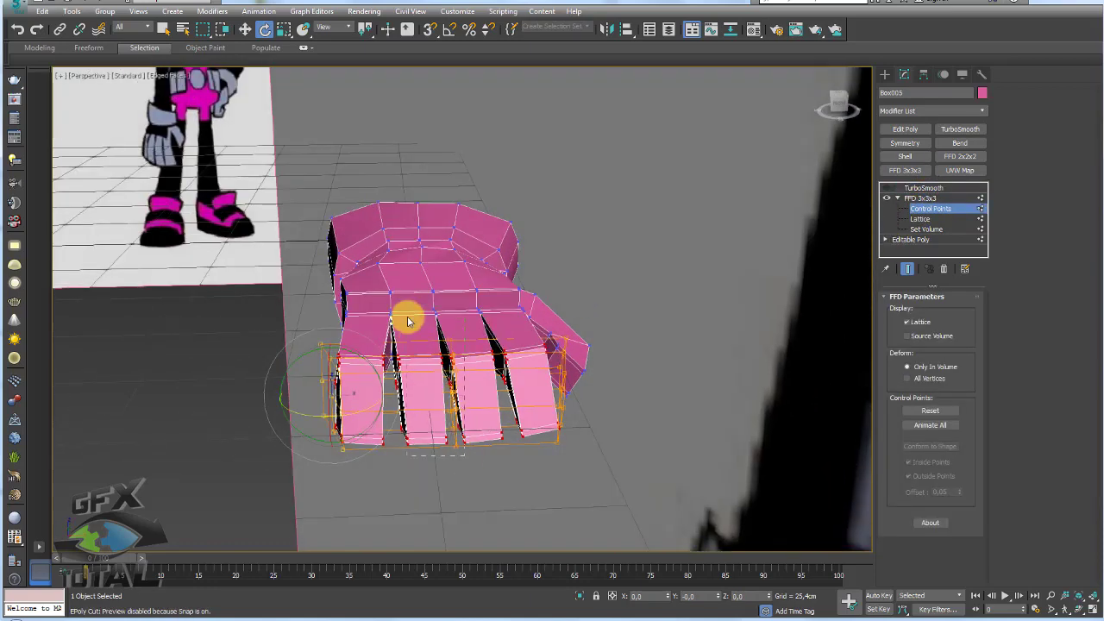
{"action": "key", "text": "w"}
{"action": "left_click_drag", "start_coordinate": [446, 340], "coordinate": [429, 331]}
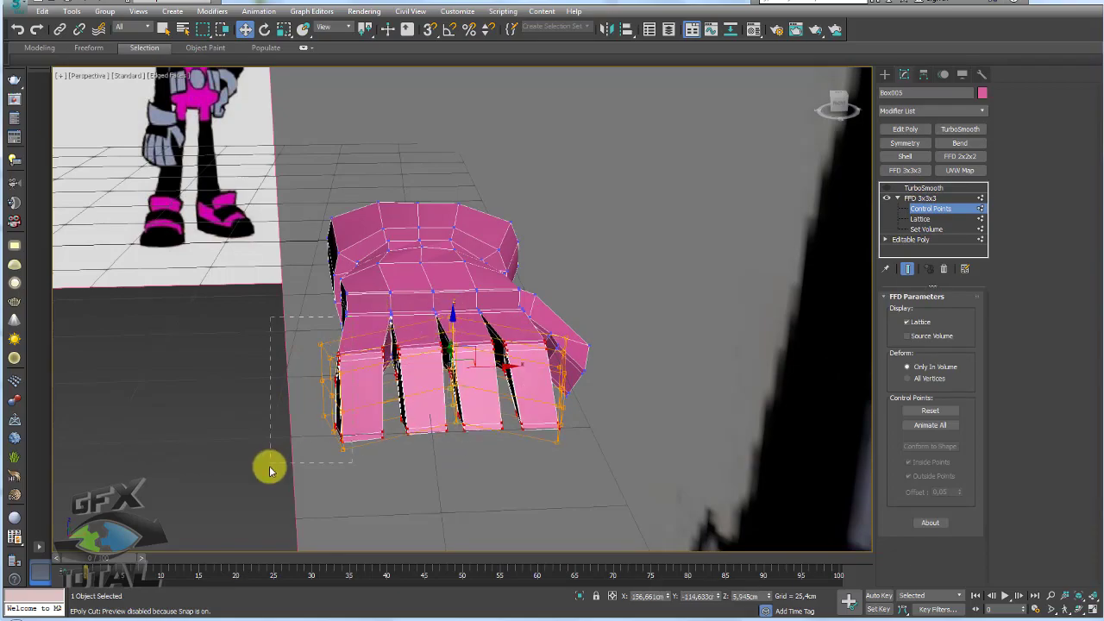
{"action": "left_click_drag", "start_coordinate": [269, 470], "coordinate": [271, 464]}
{"action": "key", "text": "e"}
{"action": "key", "text": "w"}
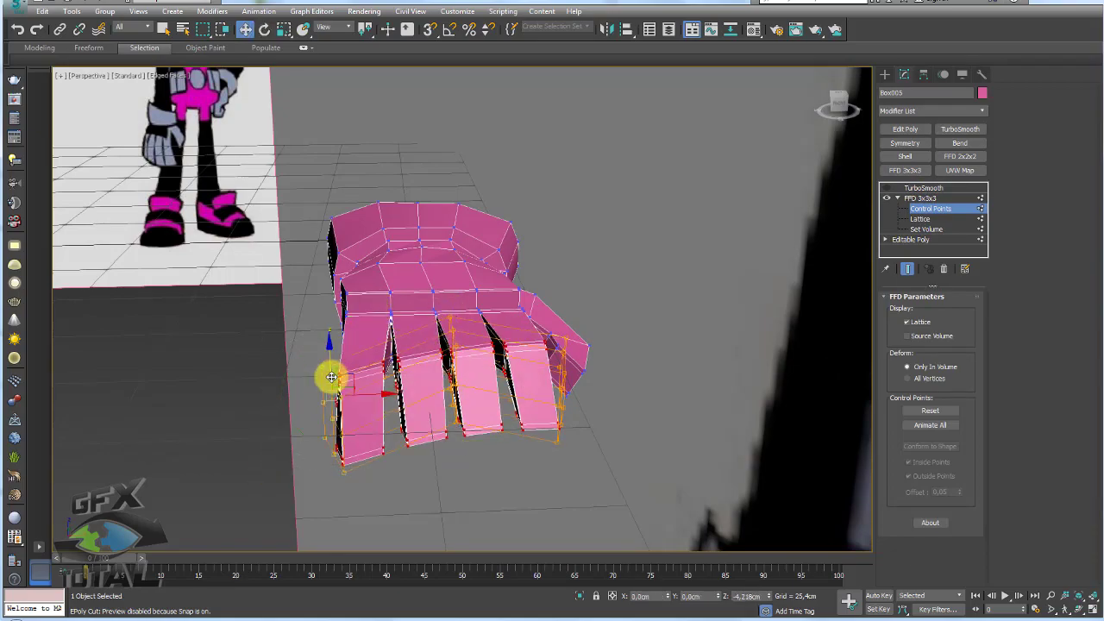
Nudge the selected lattice points from a top-down view to reshape the fingers
{"action": "scroll", "coordinate": [469, 389], "scroll_direction": "up", "scroll_amount": 2}
{"action": "scroll", "coordinate": [541, 388], "scroll_direction": "up", "scroll_amount": 5}
{"action": "scroll", "coordinate": [541, 388], "scroll_direction": "down", "scroll_amount": 5}
{"action": "scroll", "coordinate": [574, 353], "scroll_direction": "down", "scroll_amount": 4}
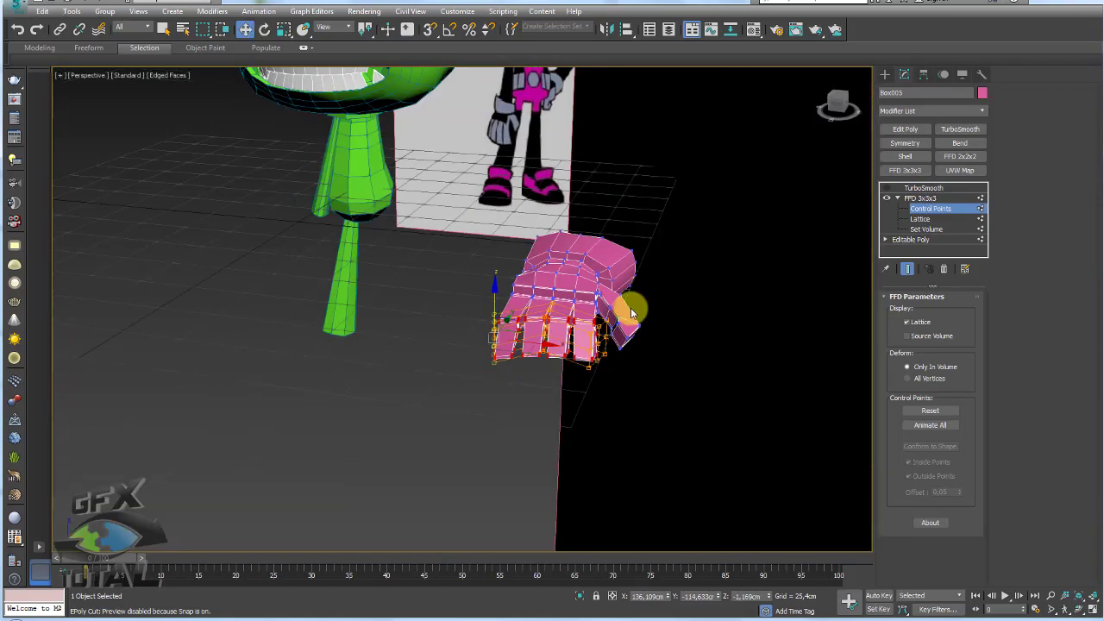
{"action": "middle_click_drag", "start_coordinate": [629, 308], "coordinate": [641, 419], "text": "alt"}
{"action": "mouse_move", "coordinate": [520, 326]}
{"action": "left_mouse_down"}
{"action": "mouse_move", "coordinate": [518, 316]}
{"action": "mouse_move", "coordinate": [567, 344]}
{"action": "left_mouse_up"}
{"action": "left_click", "coordinate": [552, 321]}
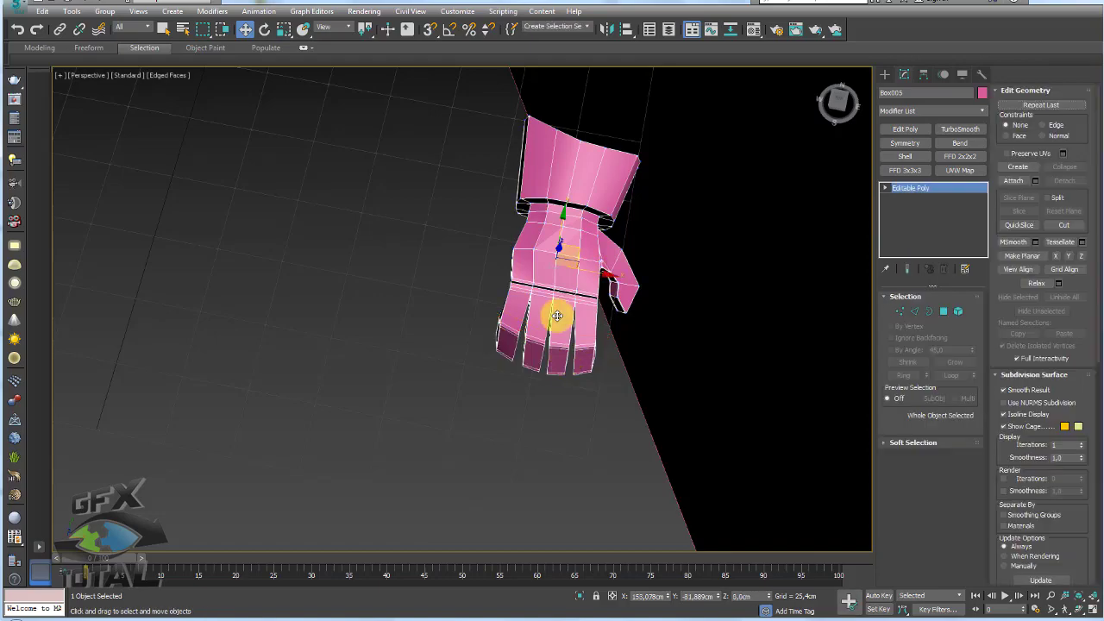
Connect a forearm edge ring with two closely pinched support loops
{"action": "middle_click_drag", "start_coordinate": [555, 316], "coordinate": [631, 316], "text": "alt"}
{"action": "scroll", "coordinate": [560, 322], "scroll_direction": "up", "scroll_amount": 3}
{"action": "mouse_move", "coordinate": [560, 321]}
{"action": "middle_mouse_down", "text": "alt"}
{"action": "mouse_move", "coordinate": [635, 276]}
{"action": "mouse_move", "coordinate": [557, 306]}
{"action": "mouse_move", "coordinate": [863, 315]}
{"action": "middle_mouse_up", "text": "alt"}
{"action": "left_click", "coordinate": [913, 312]}
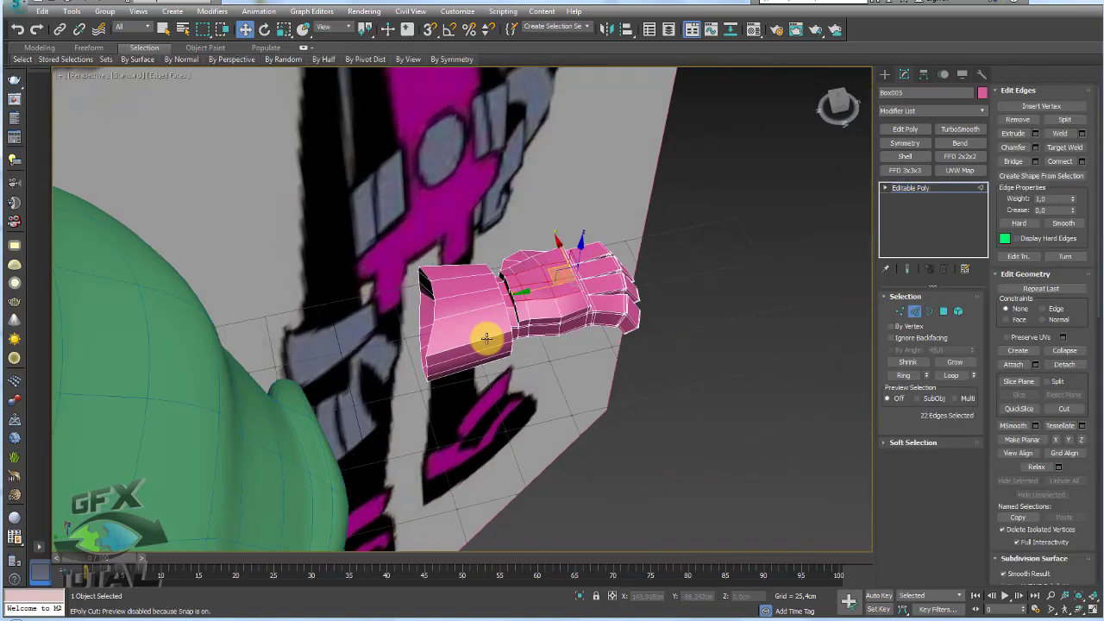
{"action": "left_click", "coordinate": [902, 377]}
{"action": "left_click", "coordinate": [1082, 162]}
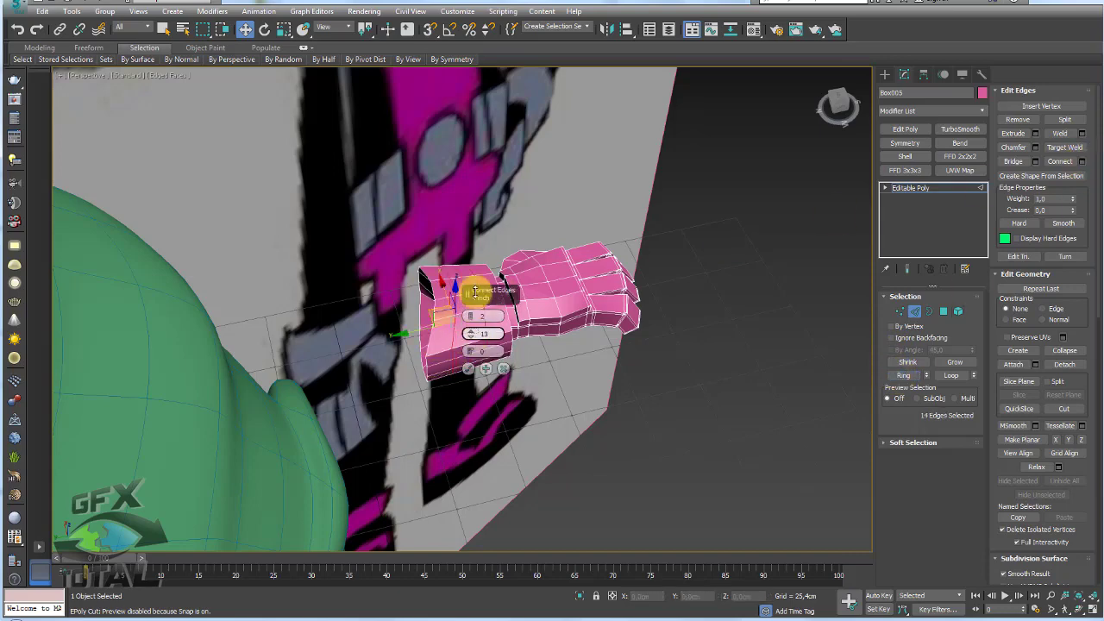
{"action": "left_click_drag", "start_coordinate": [474, 291], "coordinate": [445, 393]}
{"action": "left_click", "coordinate": [467, 366]}
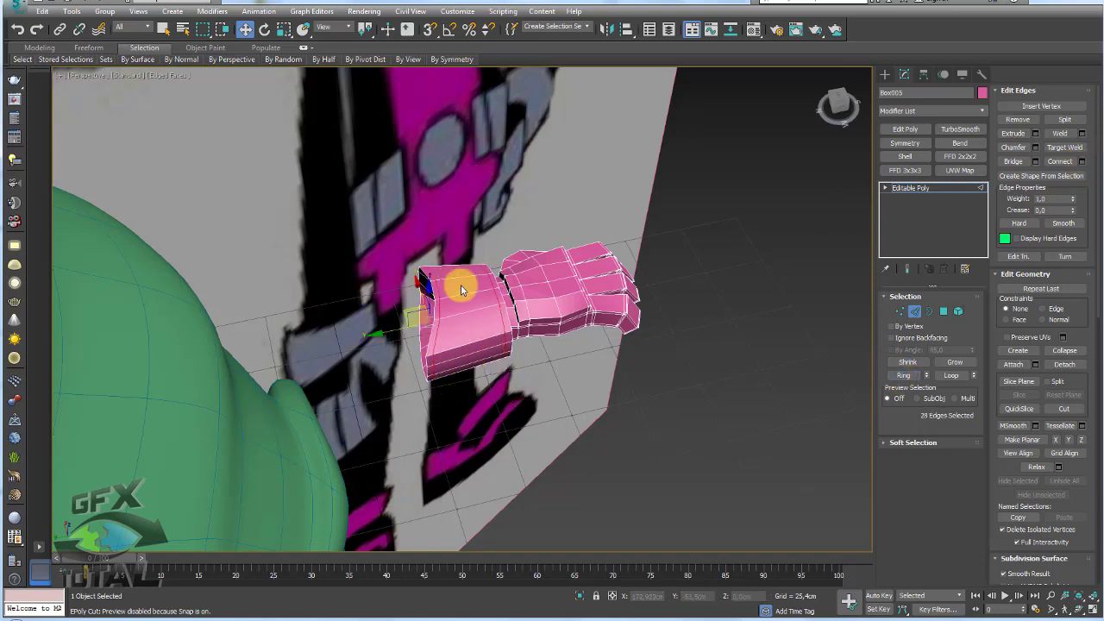
Ring the edges at the arm opening and connect them to add a loop there
{"action": "key", "text": "z"}
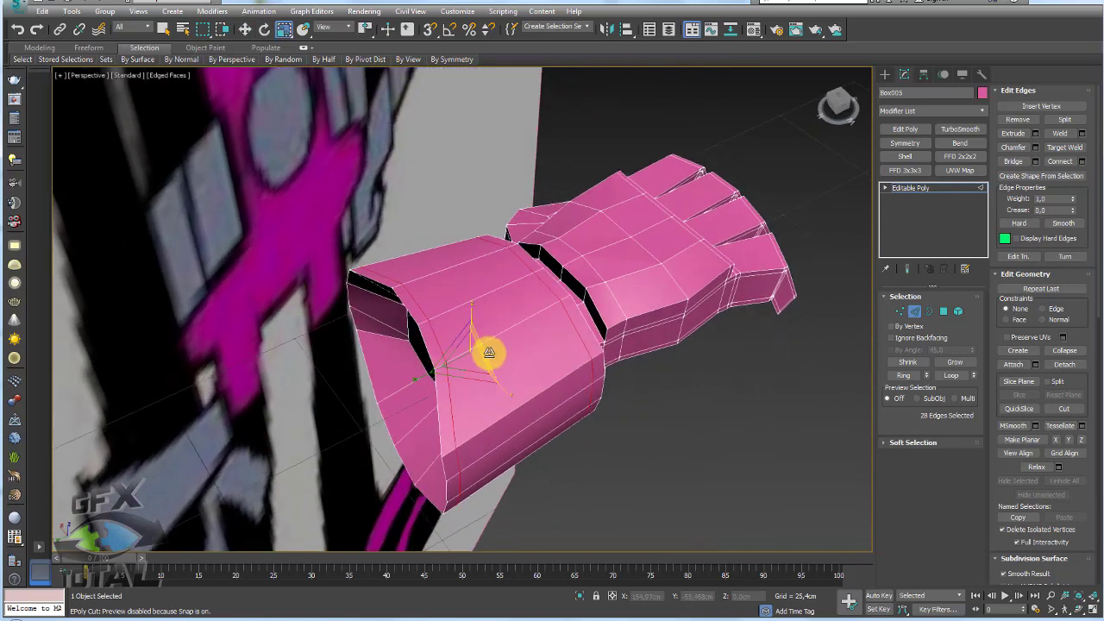
{"action": "middle_click_drag", "start_coordinate": [487, 347], "coordinate": [493, 345], "text": "alt"}
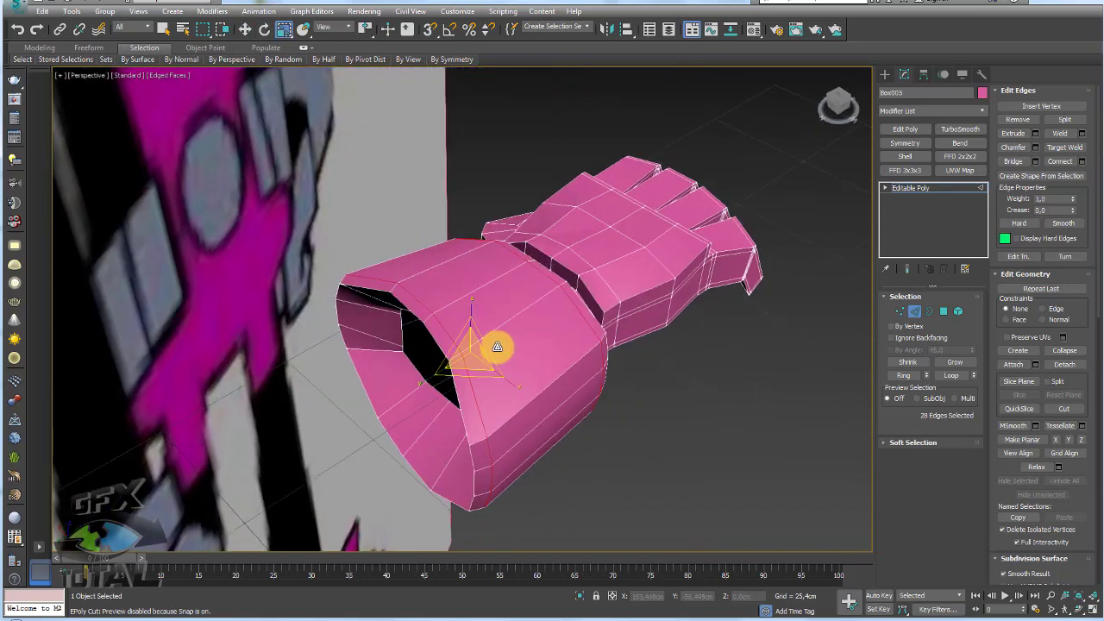
{"action": "left_click", "coordinate": [373, 305]}
{"action": "middle_click_drag", "start_coordinate": [379, 311], "coordinate": [863, 340], "text": "alt"}
{"action": "left_click", "coordinate": [905, 375]}
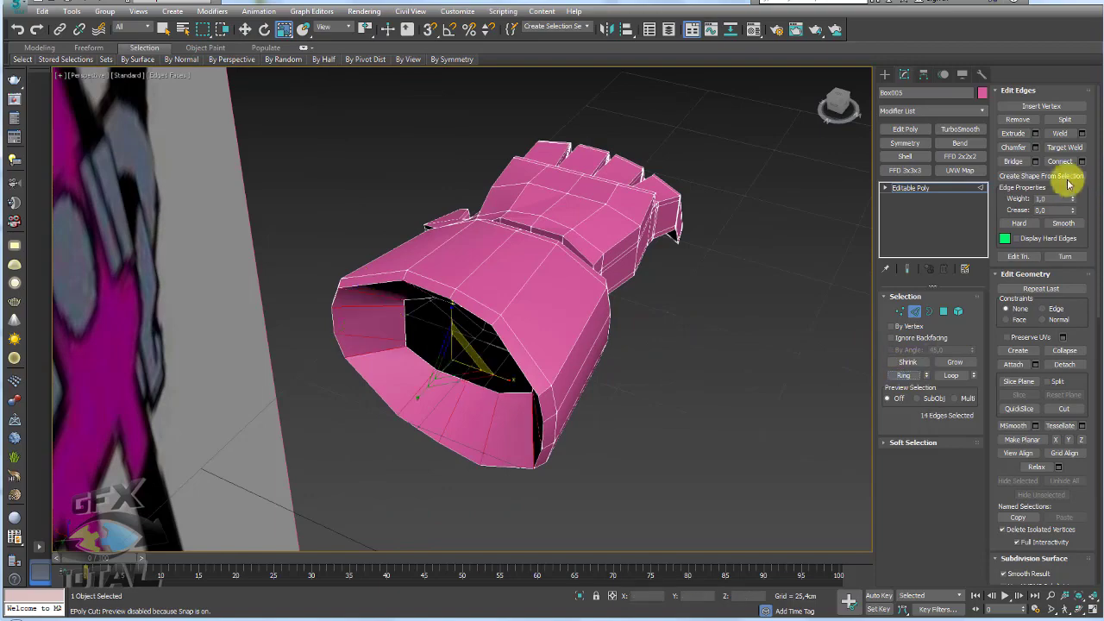
{"action": "left_click", "coordinate": [1082, 161]}
{"action": "left_click", "coordinate": [468, 365]}
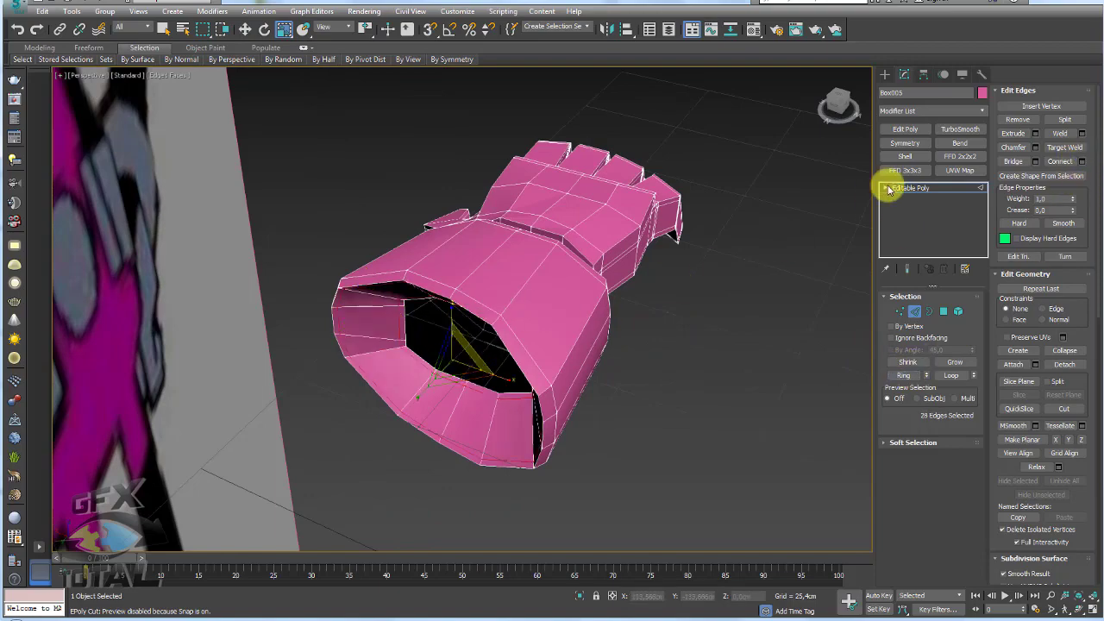
{"action": "key", "text": "2"}
{"action": "scroll", "coordinate": [725, 231], "scroll_direction": "down", "scroll_amount": 5}
{"action": "scroll", "coordinate": [695, 296], "scroll_direction": "down", "scroll_amount": 4}
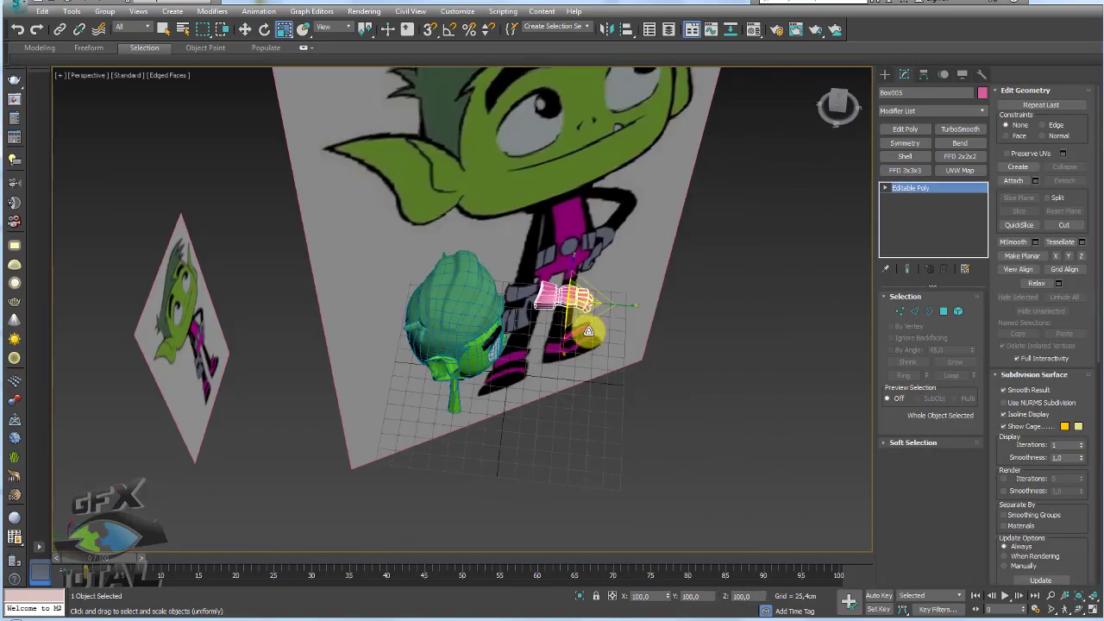
In Front view, rotate the hand 90° to stand it upright
{"action": "scroll", "coordinate": [582, 328], "scroll_direction": "down", "scroll_amount": 3}
{"action": "middle_click_drag", "start_coordinate": [550, 323], "coordinate": [537, 345], "text": "alt"}
{"action": "key", "text": "f"}
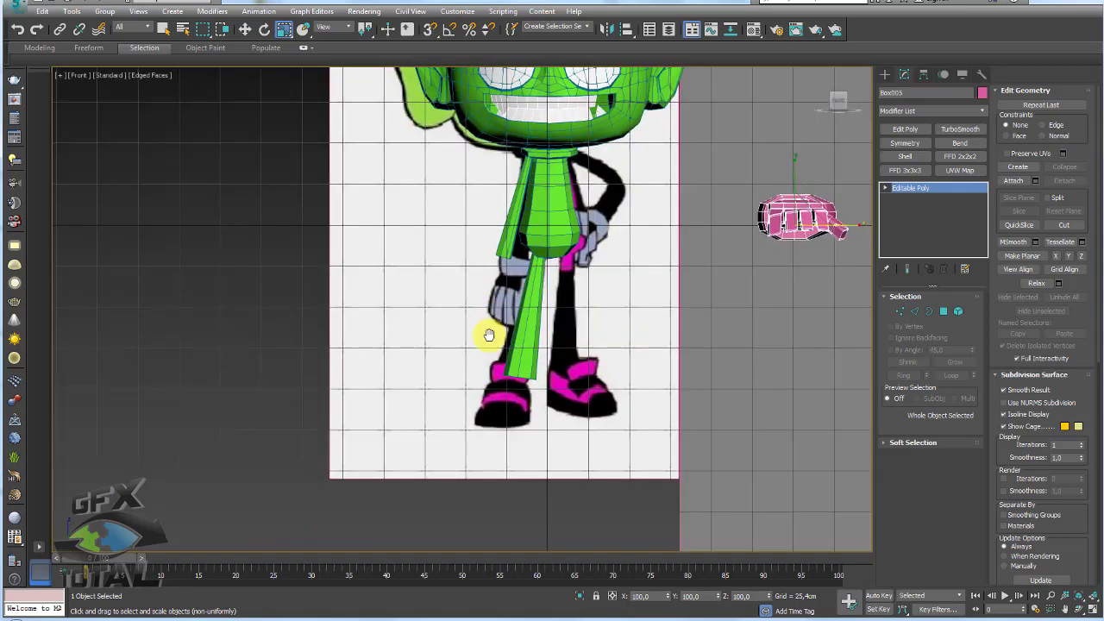
{"action": "scroll", "coordinate": [604, 285], "scroll_direction": "up", "scroll_amount": 2}
{"action": "key", "text": "e"}
{"action": "left_click_drag", "start_coordinate": [760, 237], "coordinate": [765, 310]}
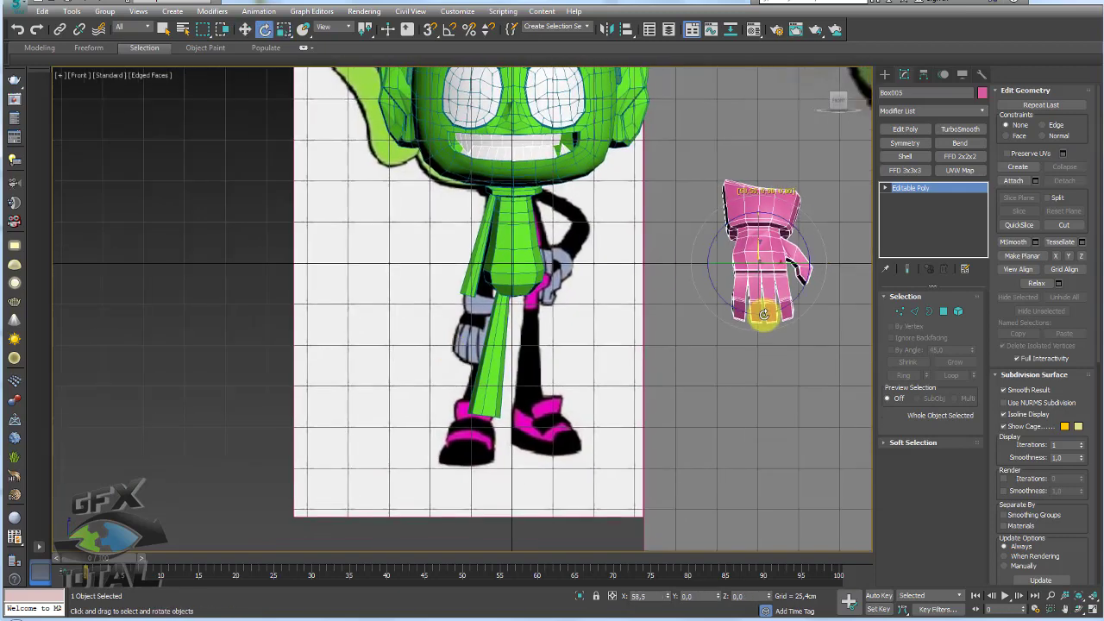
{"action": "left_click_drag", "start_coordinate": [777, 267], "coordinate": [765, 271]}
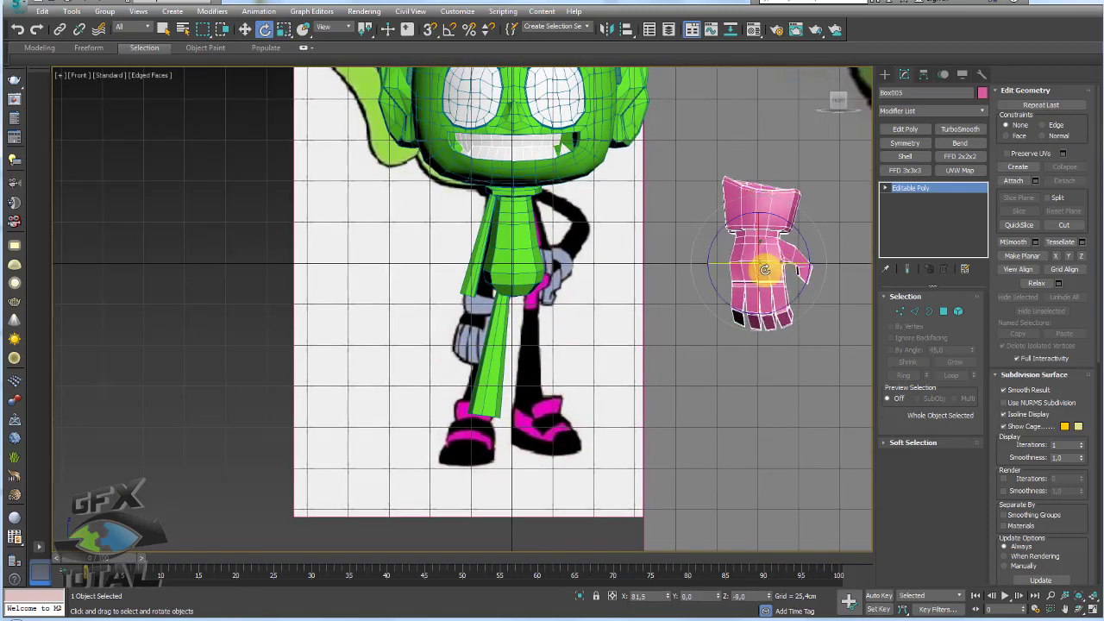
Select the finger-base vertices and scale them slightly wider
{"action": "left_click", "coordinate": [900, 311]}
{"action": "scroll", "coordinate": [737, 259], "scroll_direction": "up", "scroll_amount": 3}
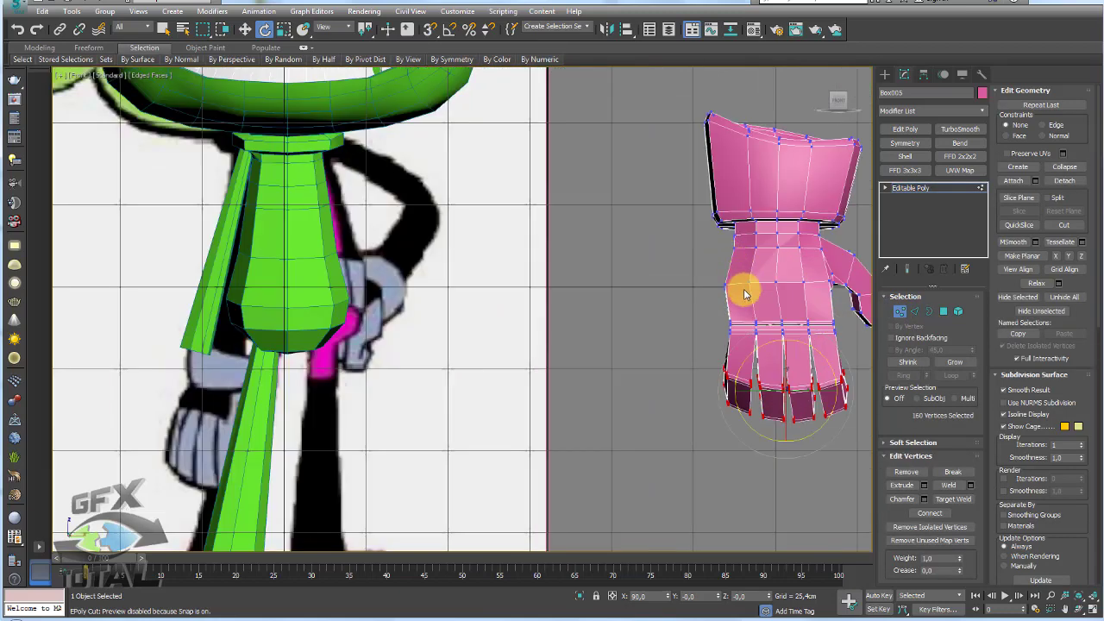
{"action": "scroll", "coordinate": [740, 288], "scroll_direction": "up", "scroll_amount": 3}
{"action": "key", "text": "w"}
{"action": "mouse_move", "coordinate": [671, 234]}
{"action": "left_mouse_down"}
{"action": "mouse_move", "coordinate": [751, 291]}
{"action": "mouse_move", "coordinate": [777, 250]}
{"action": "left_mouse_up"}
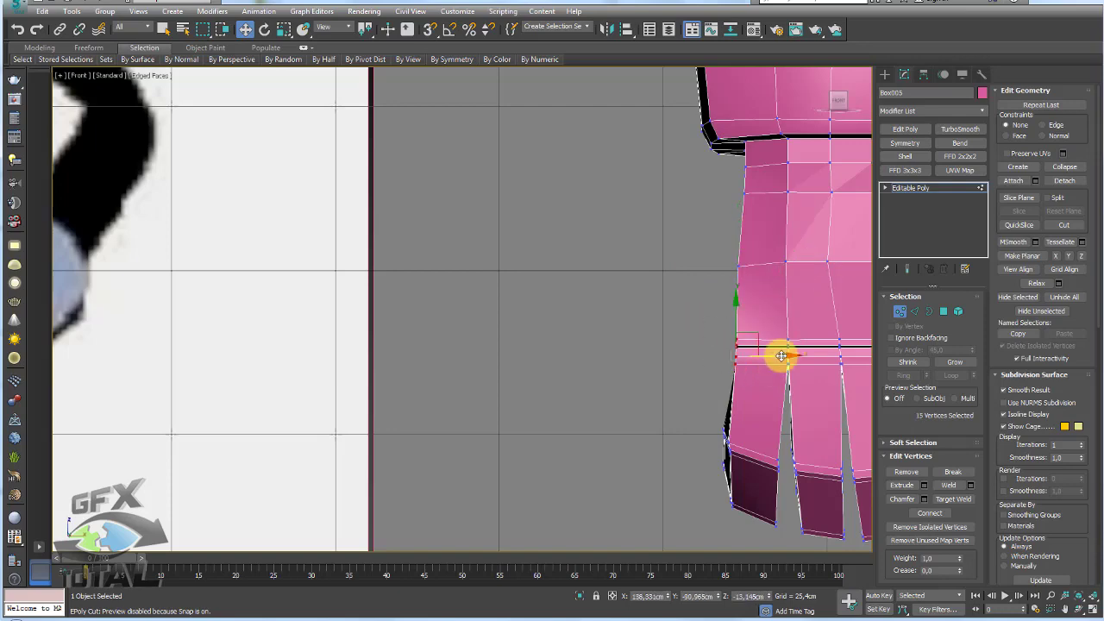
{"action": "scroll", "coordinate": [635, 285], "scroll_direction": "down", "scroll_amount": 2}
{"action": "scroll", "coordinate": [635, 285], "scroll_direction": "down", "scroll_amount": 2}
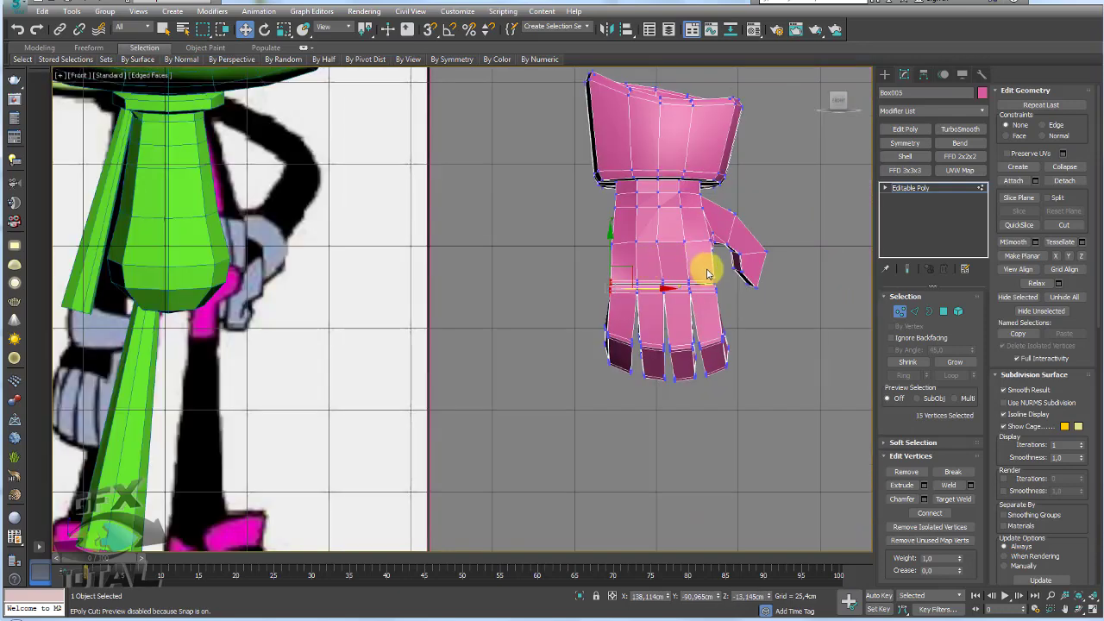
{"action": "scroll", "coordinate": [707, 274], "scroll_direction": "up", "scroll_amount": 2}
{"action": "key", "text": "r"}
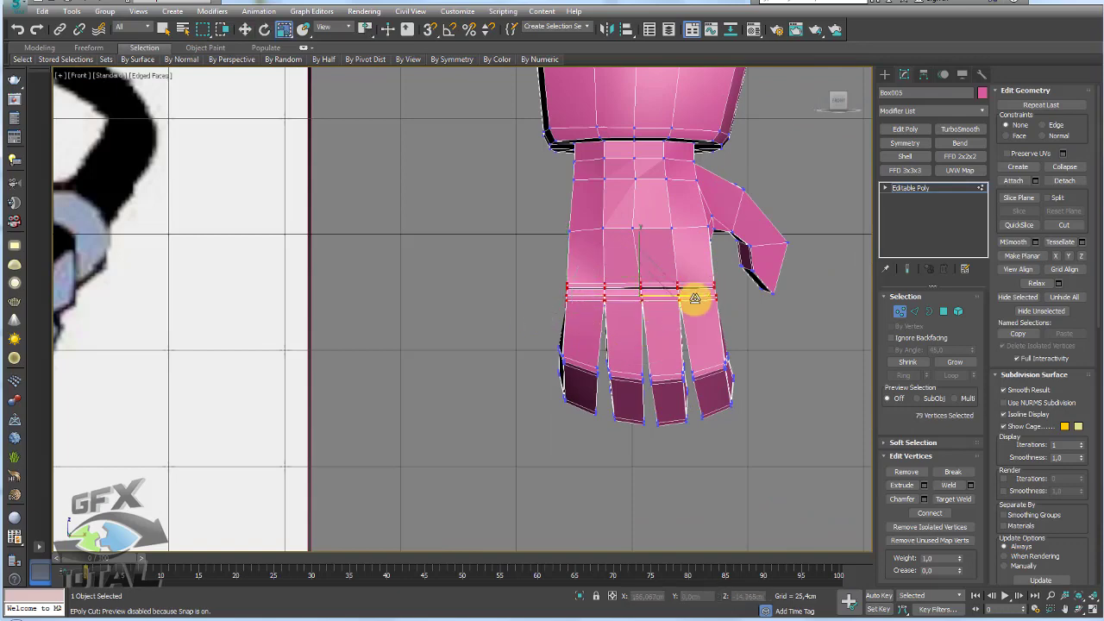
{"action": "left_click_drag", "start_coordinate": [695, 296], "coordinate": [702, 300]}
Move the whole hand left onto the character
{"action": "left_click", "coordinate": [911, 187]}
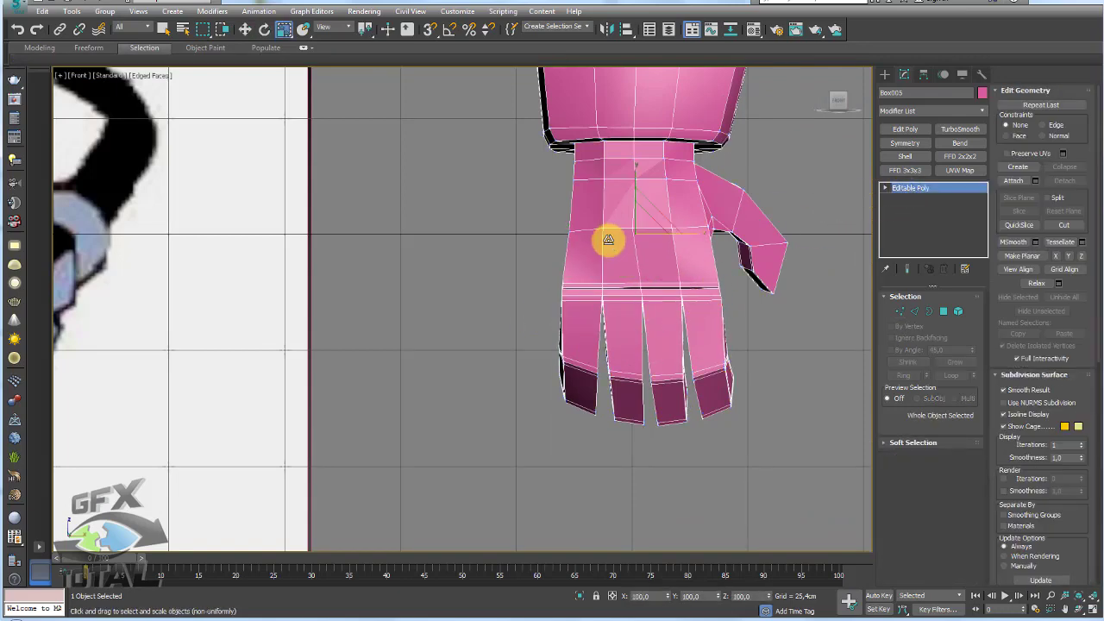
{"action": "scroll", "coordinate": [607, 239], "scroll_direction": "down", "scroll_amount": 3}
{"action": "key", "text": "w"}
{"action": "mouse_move", "coordinate": [640, 215]}
{"action": "left_mouse_down"}
{"action": "mouse_move", "coordinate": [368, 284]}
{"action": "mouse_move", "coordinate": [316, 276]}
{"action": "left_mouse_up"}
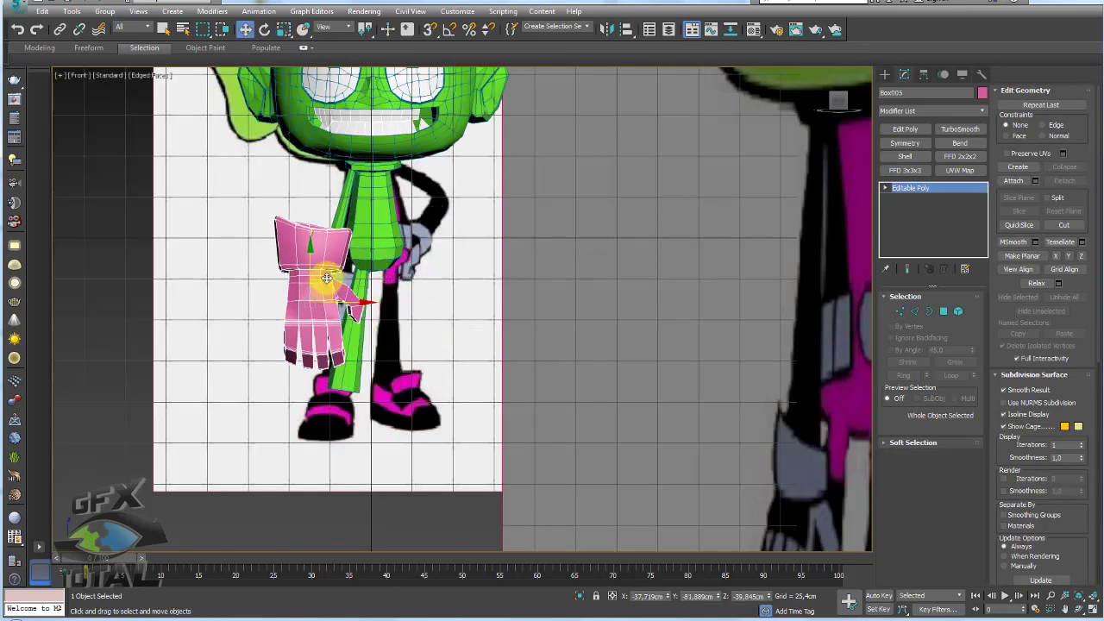
Shrink the hand and move it up onto the green leg
{"action": "scroll", "coordinate": [315, 276], "scroll_direction": "up", "scroll_amount": 3}
{"action": "key", "text": "r"}
{"action": "left_click_drag", "start_coordinate": [312, 355], "coordinate": [316, 380]}
{"action": "key", "text": "w"}
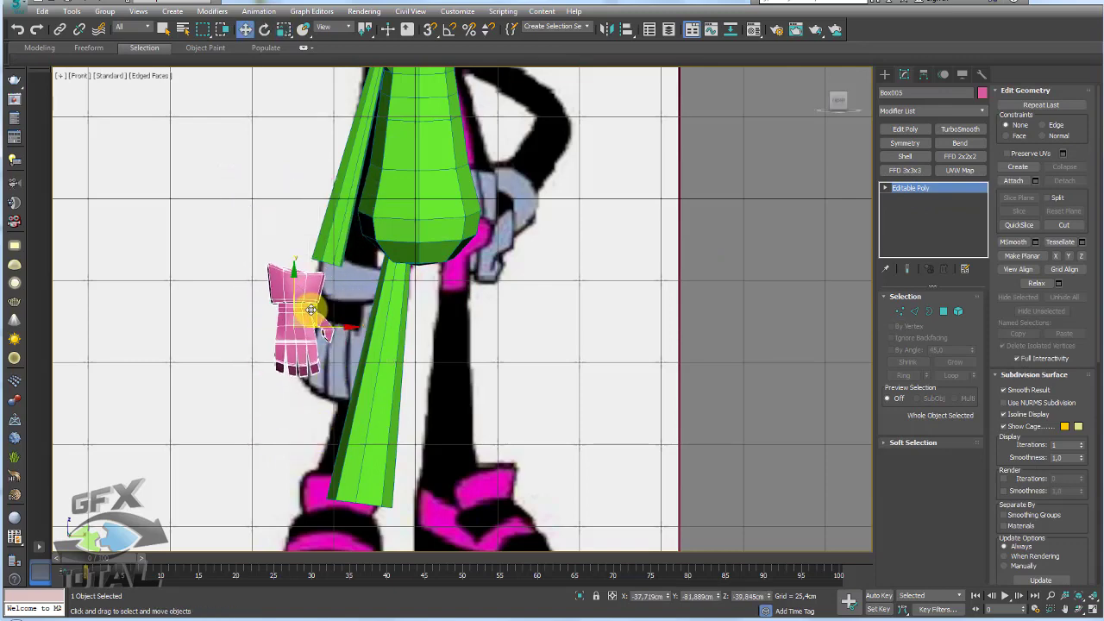
{"action": "left_click_drag", "start_coordinate": [316, 315], "coordinate": [345, 264]}
{"action": "key", "text": "e"}
{"action": "key", "text": "w"}
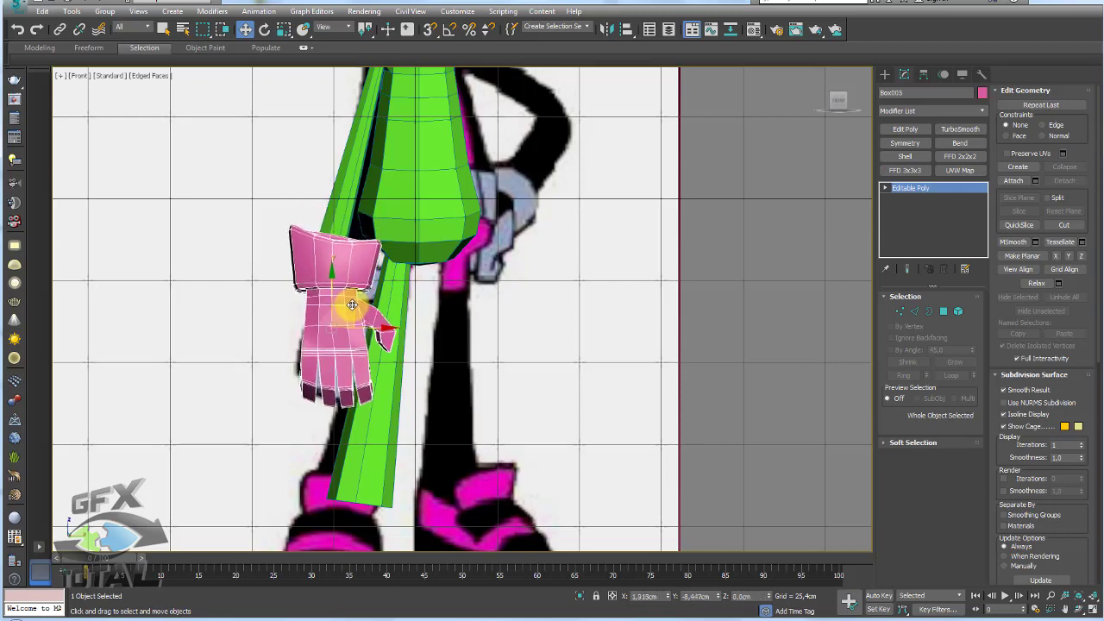
{"action": "mouse_move", "coordinate": [352, 305]}
{"action": "left_mouse_down"}
{"action": "mouse_move", "coordinate": [345, 300]}
{"action": "mouse_move", "coordinate": [335, 327]}
{"action": "left_mouse_up"}
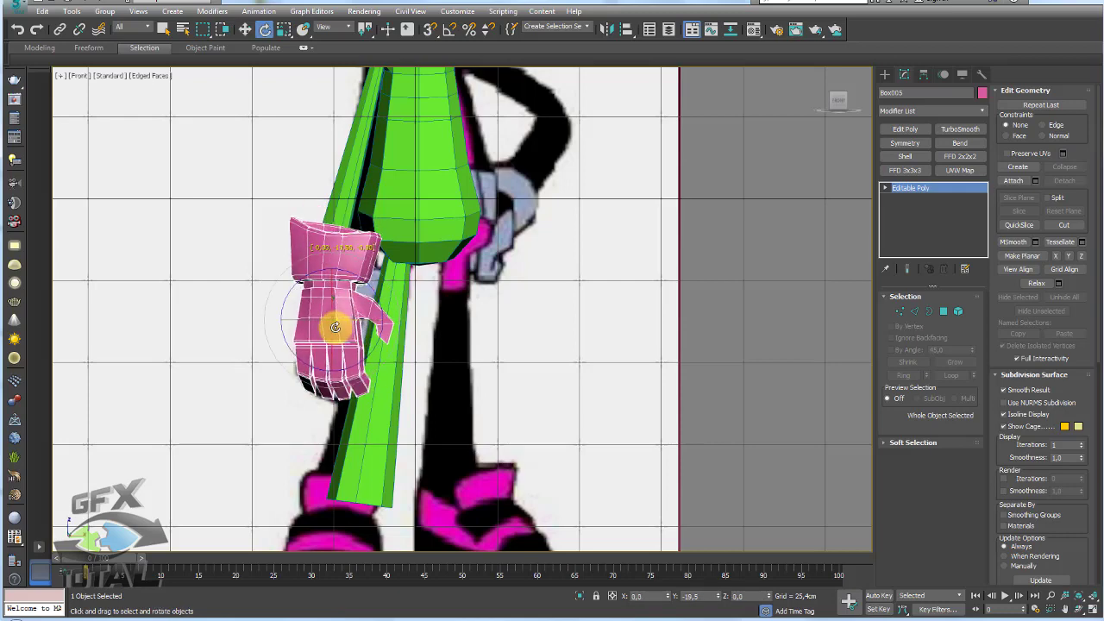
Rotate the hand to tilt it around the leg, then check it from an angled view
{"action": "left_click_drag", "start_coordinate": [300, 286], "coordinate": [296, 278]}
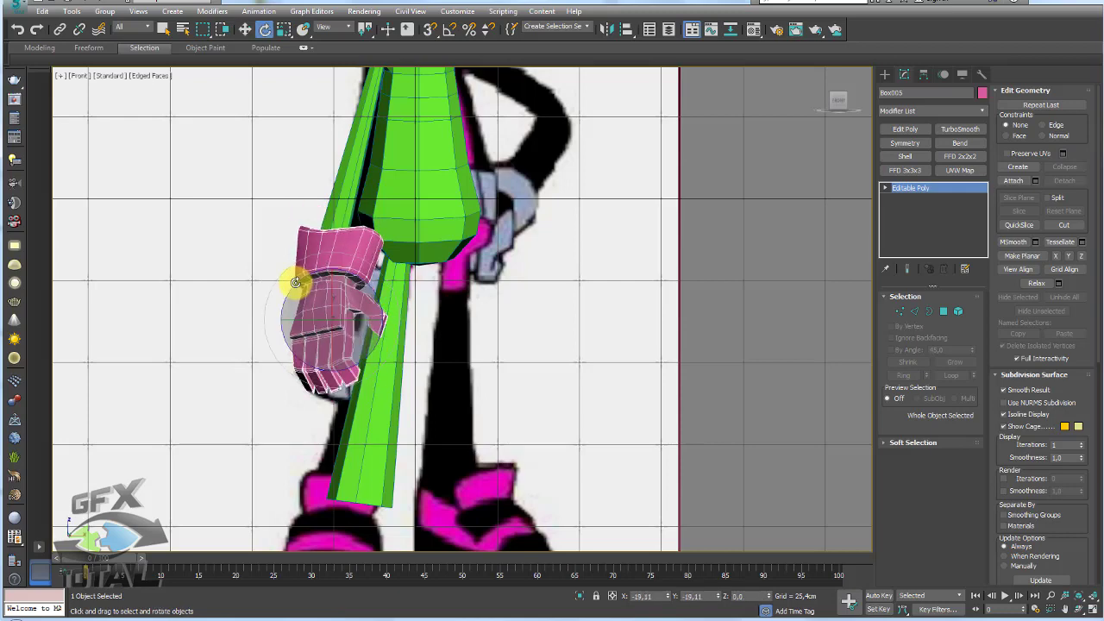
{"action": "left_click_drag", "start_coordinate": [375, 298], "coordinate": [371, 314]}
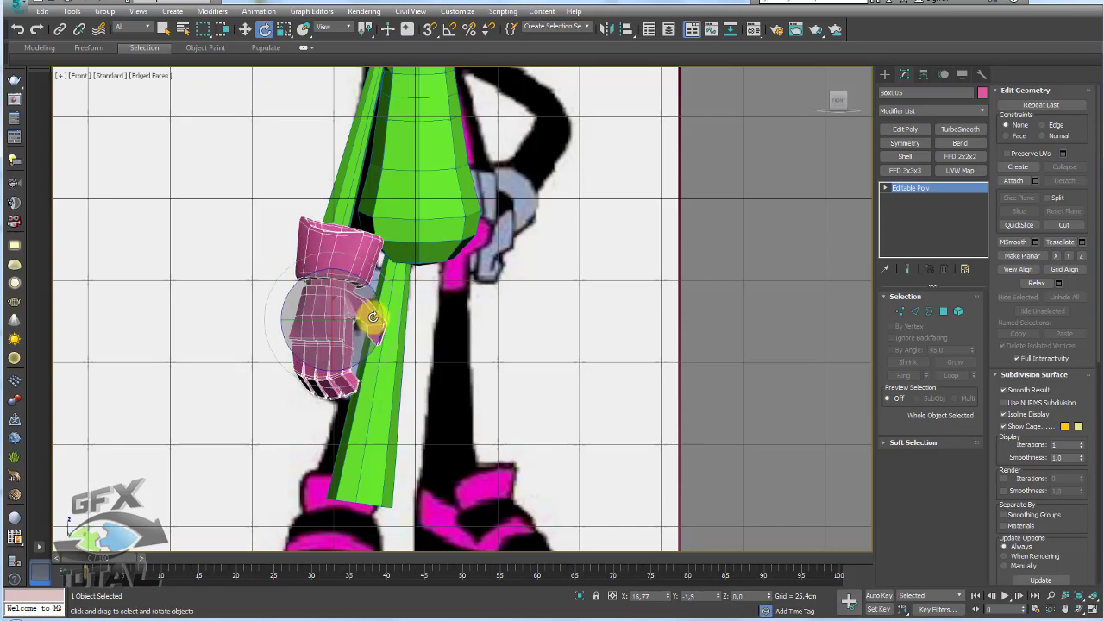
{"action": "key", "text": "w"}
{"action": "mouse_move", "coordinate": [363, 318]}
{"action": "middle_mouse_down", "text": "alt"}
{"action": "mouse_move", "coordinate": [393, 345]}
{"action": "mouse_move", "coordinate": [523, 360]}
{"action": "mouse_move", "coordinate": [432, 358]}
{"action": "mouse_move", "coordinate": [448, 348]}
{"action": "middle_mouse_up", "text": "alt"}
{"action": "mouse_move", "coordinate": [311, 349]}
{"action": "middle_mouse_down"}
{"action": "mouse_move", "coordinate": [180, 350]}
{"action": "mouse_move", "coordinate": [377, 353]}
{"action": "mouse_move", "coordinate": [485, 295]}
{"action": "mouse_move", "coordinate": [469, 308]}
{"action": "mouse_move", "coordinate": [486, 247]}
{"action": "middle_mouse_up"}
{"action": "scroll", "coordinate": [172, 353], "scroll_direction": "up", "scroll_amount": 5}
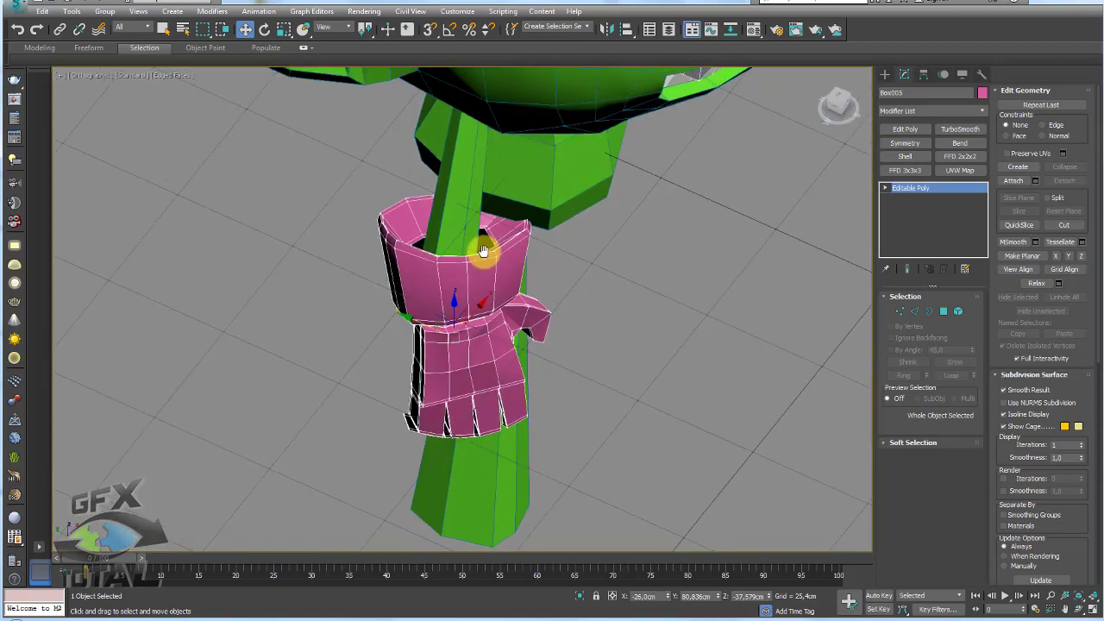
Select the glove's inner rim polygons and shrink them inward
{"action": "scroll", "coordinate": [486, 247], "scroll_direction": "up", "scroll_amount": 3}
{"action": "left_click", "coordinate": [925, 311]}
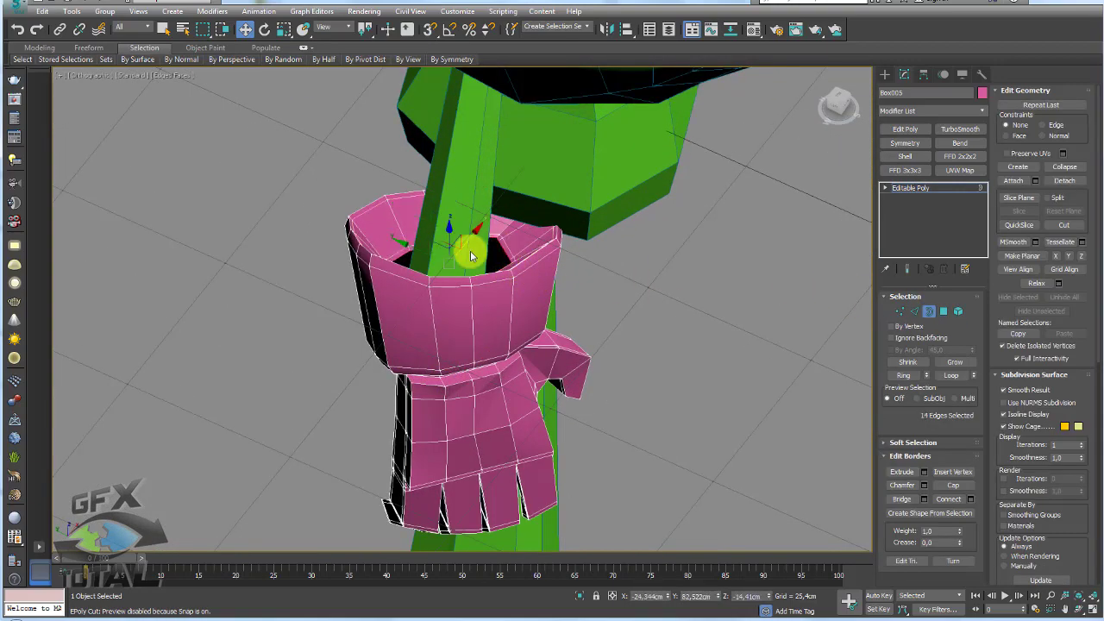
{"action": "scroll", "coordinate": [470, 250], "scroll_direction": "up", "scroll_amount": 4}
{"action": "key", "text": "alt+c"}
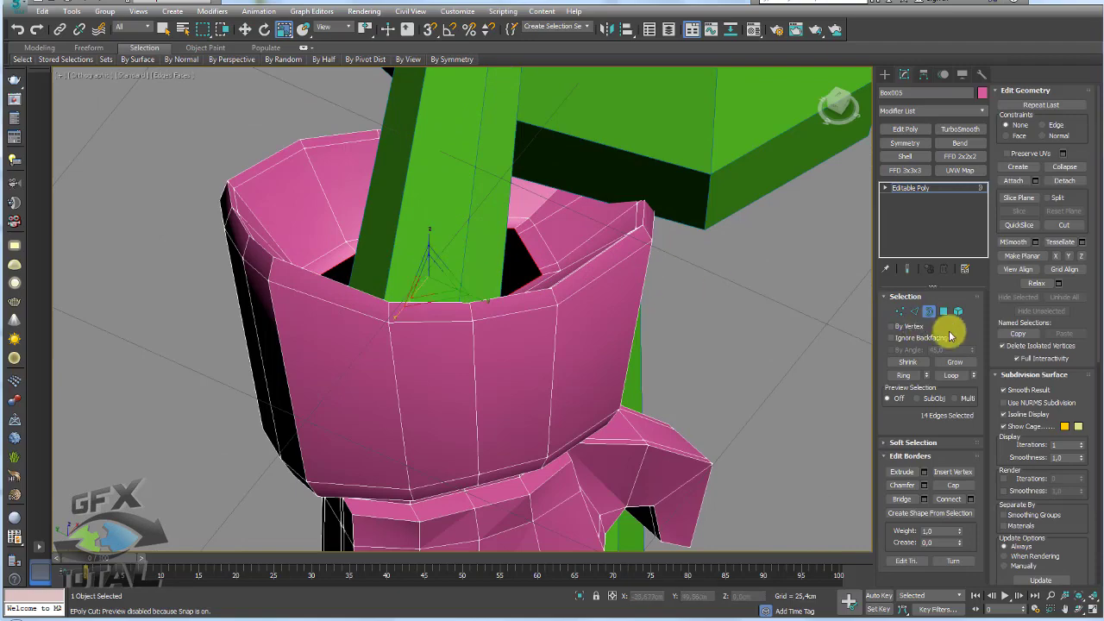
{"action": "left_click", "coordinate": [944, 312], "text": "ctrl"}
{"action": "left_click_drag", "start_coordinate": [431, 275], "coordinate": [444, 296]}
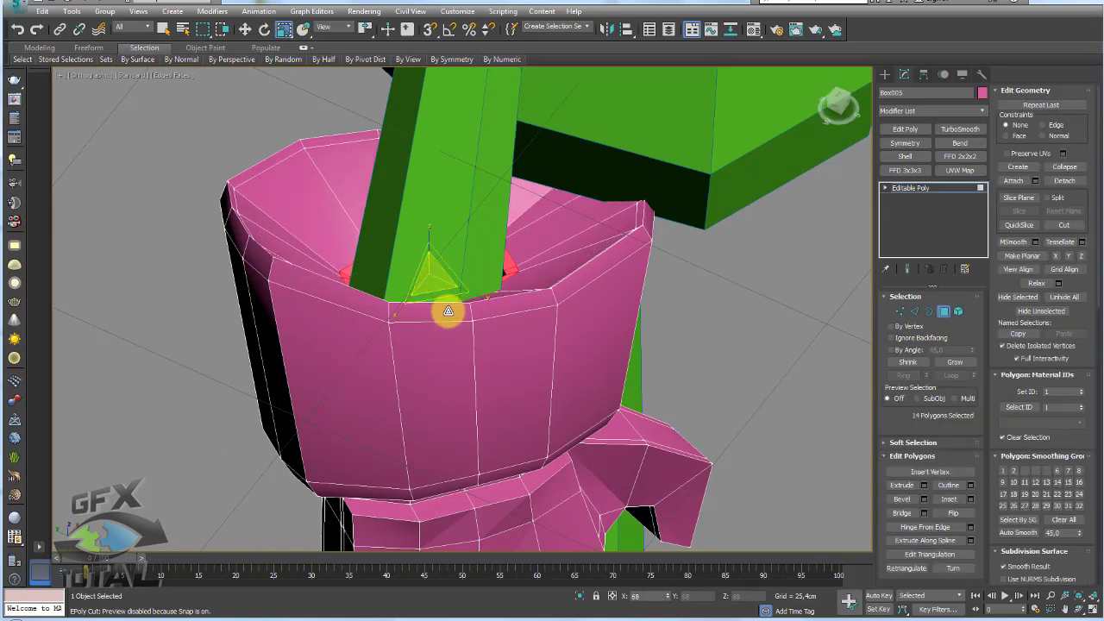
{"action": "left_click", "coordinate": [912, 191]}
{"action": "mouse_move", "coordinate": [736, 227]}
{"action": "middle_mouse_down", "text": "alt"}
{"action": "mouse_move", "coordinate": [524, 291]}
{"action": "mouse_move", "coordinate": [523, 313]}
{"action": "mouse_move", "coordinate": [584, 298]}
{"action": "mouse_move", "coordinate": [576, 338]}
{"action": "mouse_move", "coordinate": [572, 268]}
{"action": "middle_mouse_up", "text": "alt"}
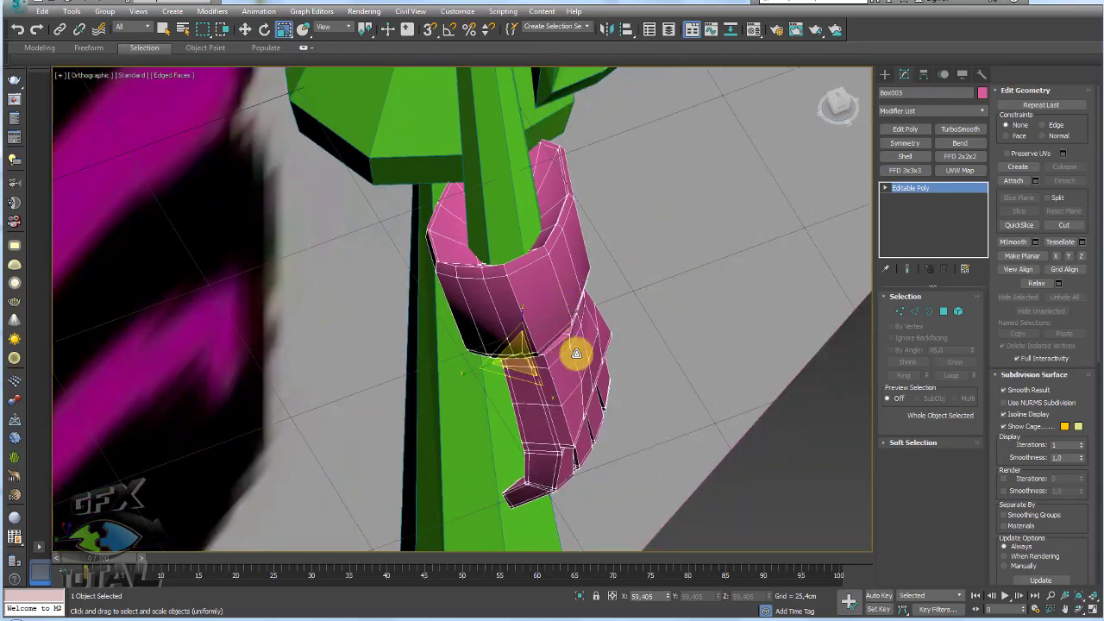
Switch to Local coordinates, try a slight rotation, and undo the bad rotations
{"action": "left_click", "coordinate": [332, 26]}
{"action": "left_click", "coordinate": [323, 85]}
{"action": "left_click_drag", "start_coordinate": [549, 331], "coordinate": [564, 333]}
{"action": "key", "text": "w"}
{"action": "key", "text": "ctrl+z"}
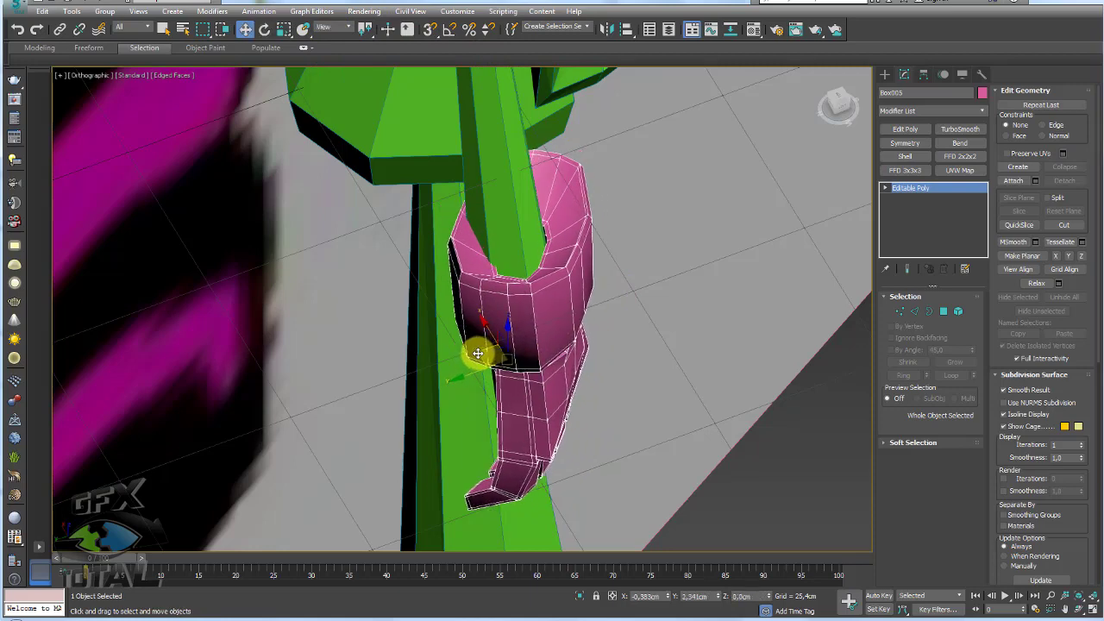
{"action": "key", "text": "ctrl+z"}
{"action": "key", "text": "e"}
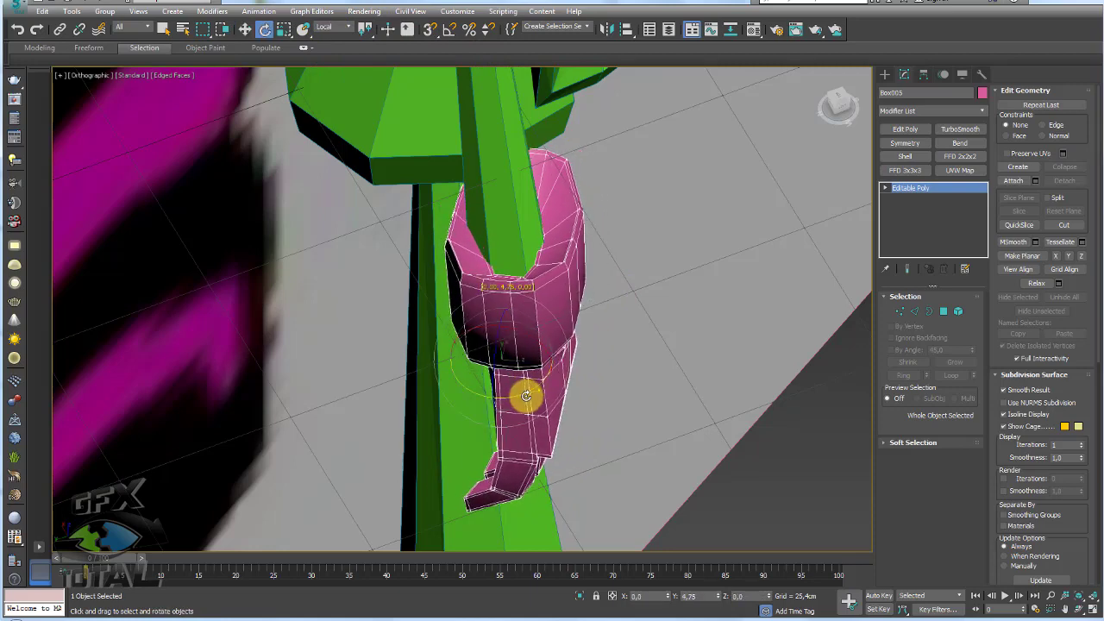
Rotate the pink glove around the green arm a few degrees at a time until it fits
{"action": "left_click_drag", "start_coordinate": [516, 393], "coordinate": [518, 400]}
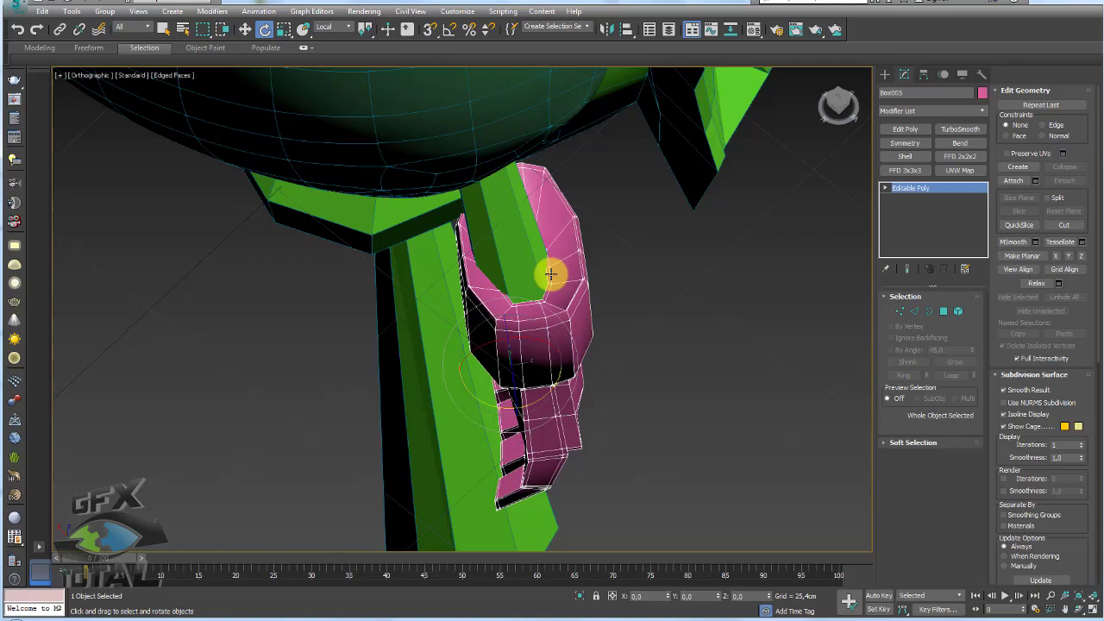
{"action": "mouse_move", "coordinate": [551, 273]}
{"action": "middle_mouse_down", "text": "alt"}
{"action": "mouse_move", "coordinate": [592, 247]}
{"action": "mouse_move", "coordinate": [523, 296]}
{"action": "middle_mouse_up", "text": "alt"}
{"action": "left_click_drag", "start_coordinate": [505, 328], "coordinate": [499, 339]}
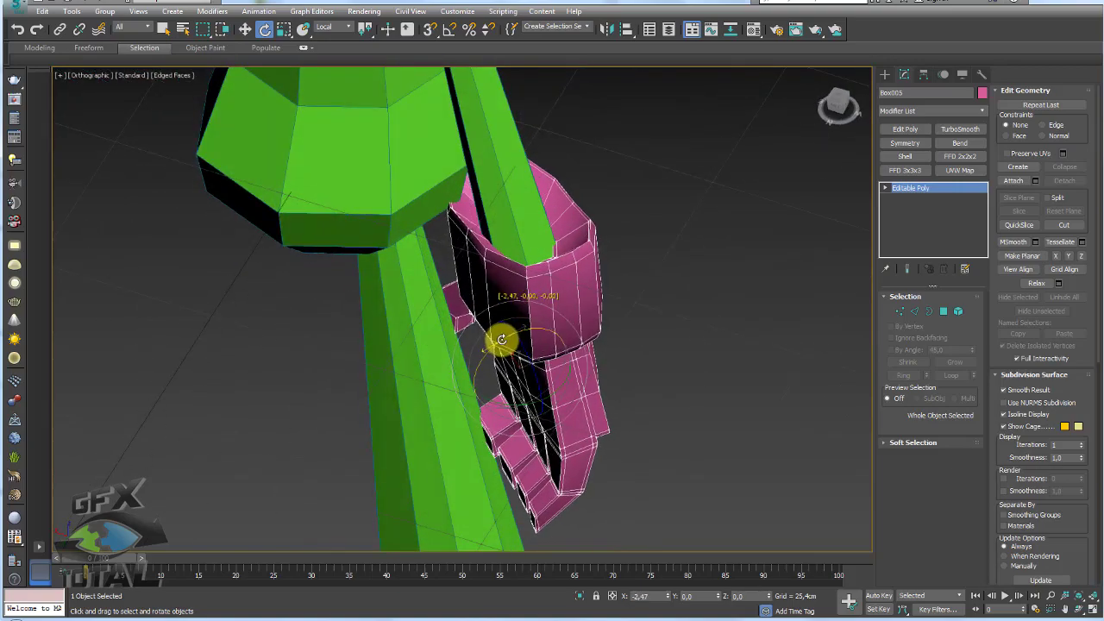
{"action": "mouse_move", "coordinate": [500, 333]}
{"action": "middle_mouse_down", "text": "alt"}
{"action": "mouse_move", "coordinate": [552, 299]}
{"action": "mouse_move", "coordinate": [424, 267]}
{"action": "mouse_move", "coordinate": [433, 248]}
{"action": "mouse_move", "coordinate": [488, 284]}
{"action": "middle_mouse_up", "text": "alt"}
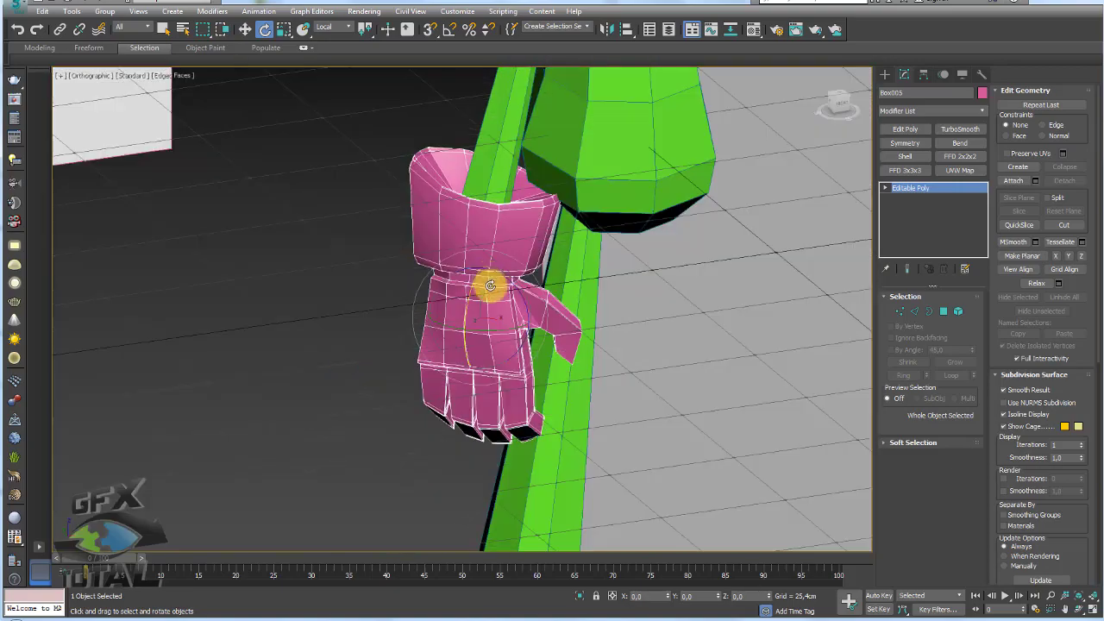
{"action": "left_click_drag", "start_coordinate": [520, 302], "coordinate": [526, 306]}
{"action": "key", "text": "w"}
{"action": "mouse_move", "coordinate": [493, 317]}
{"action": "middle_mouse_down", "text": "alt"}
{"action": "mouse_move", "coordinate": [476, 314]}
{"action": "mouse_move", "coordinate": [534, 274]}
{"action": "mouse_move", "coordinate": [518, 301]}
{"action": "mouse_move", "coordinate": [402, 362]}
{"action": "mouse_move", "coordinate": [597, 321]}
{"action": "middle_mouse_up", "text": "alt"}
{"action": "left_click", "coordinate": [403, 362]}
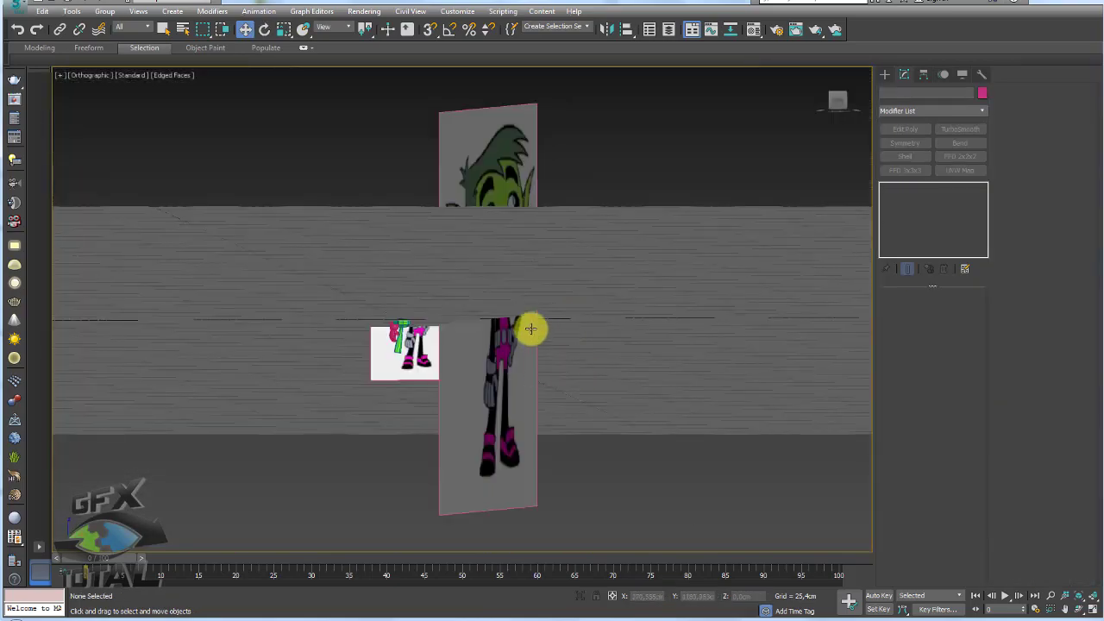
Select every object, move them up on Z, and check their height above the ground grid
{"action": "key", "text": "p"}
{"action": "scroll", "coordinate": [570, 350], "scroll_direction": "up", "scroll_amount": 2}
{"action": "scroll", "coordinate": [432, 350], "scroll_direction": "up", "scroll_amount": 3}
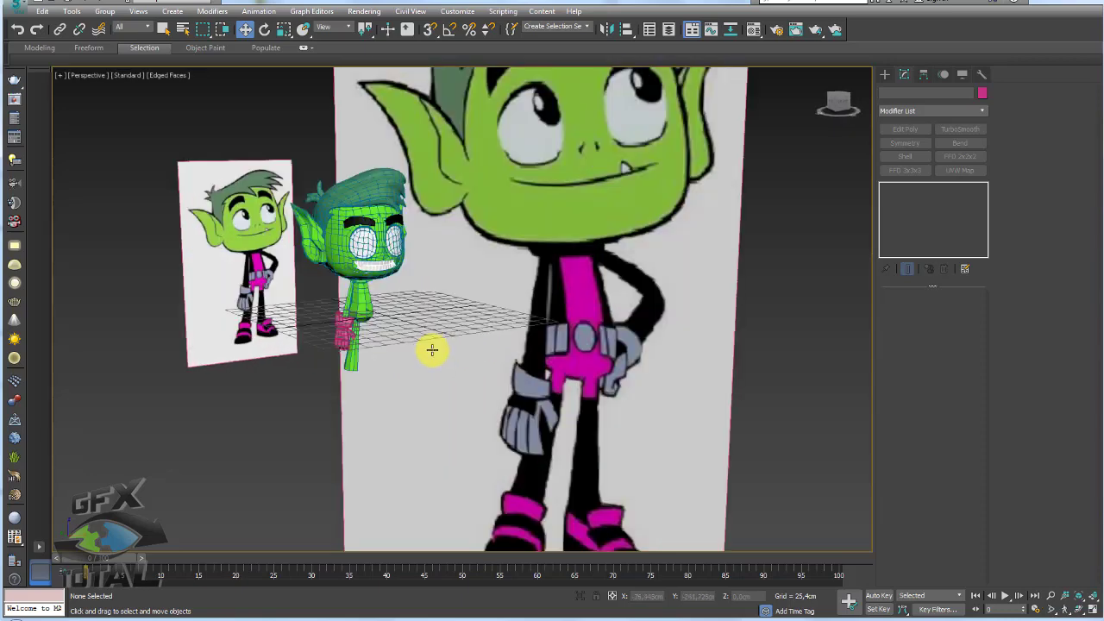
{"action": "scroll", "coordinate": [483, 358], "scroll_direction": "down", "scroll_amount": 2}
{"action": "scroll", "coordinate": [685, 451], "scroll_direction": "down", "scroll_amount": 6}
{"action": "key", "text": "ctrl+a"}
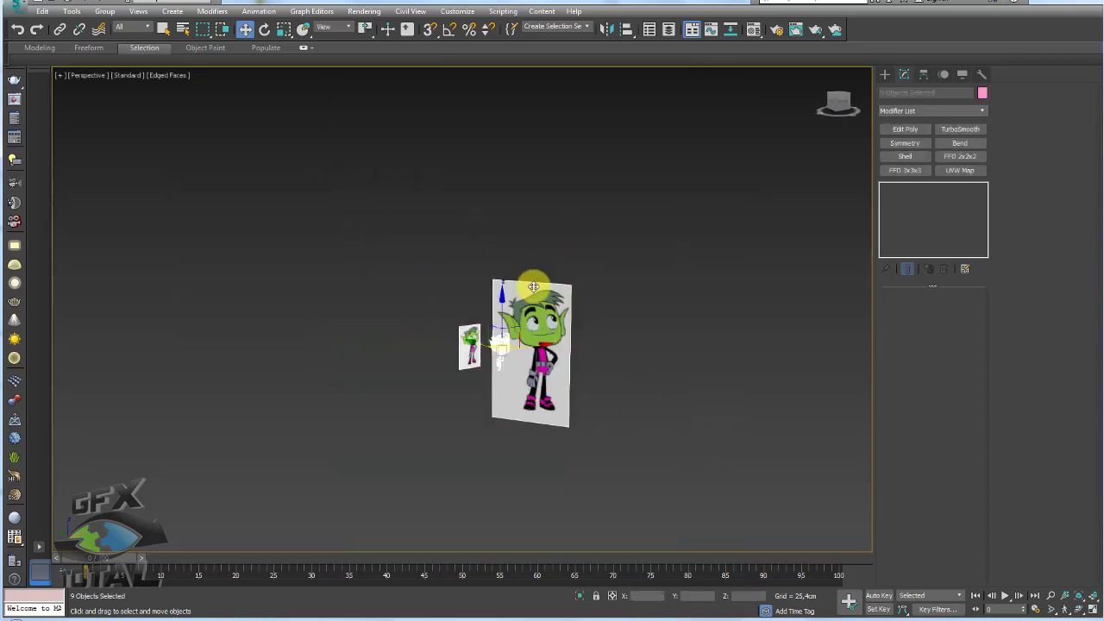
{"action": "left_click_drag", "start_coordinate": [503, 308], "coordinate": [502, 251]}
{"action": "key", "text": "f"}
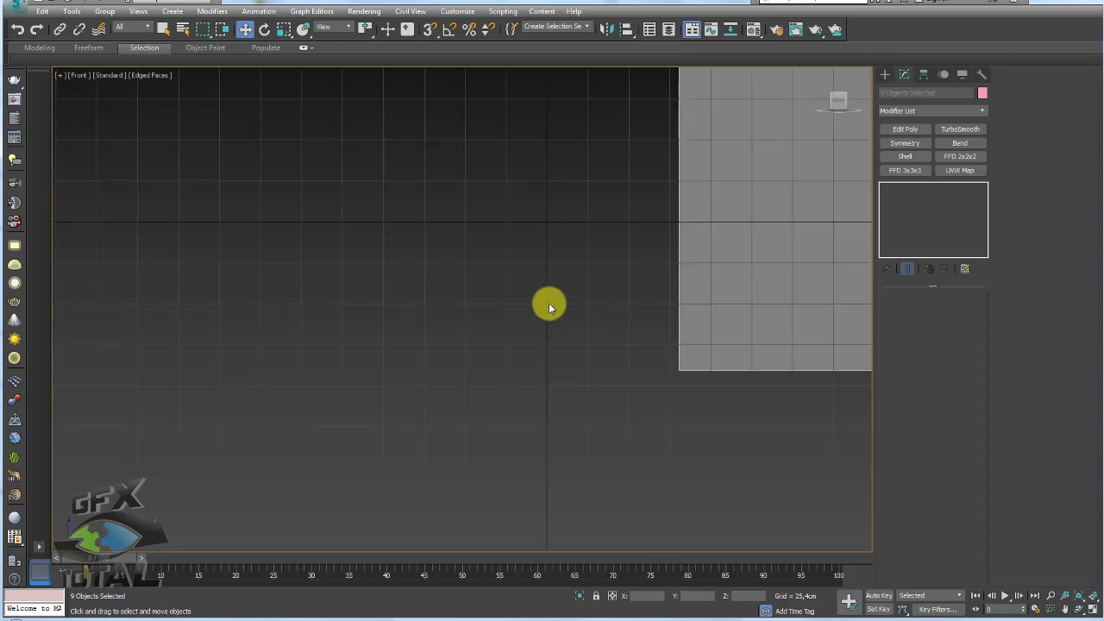
{"action": "key", "text": "z"}
{"action": "middle_click_drag", "start_coordinate": [550, 303], "coordinate": [550, 323], "text": "alt"}
{"action": "key", "text": "p"}
{"action": "scroll", "coordinate": [423, 336], "scroll_direction": "up", "scroll_amount": 3}
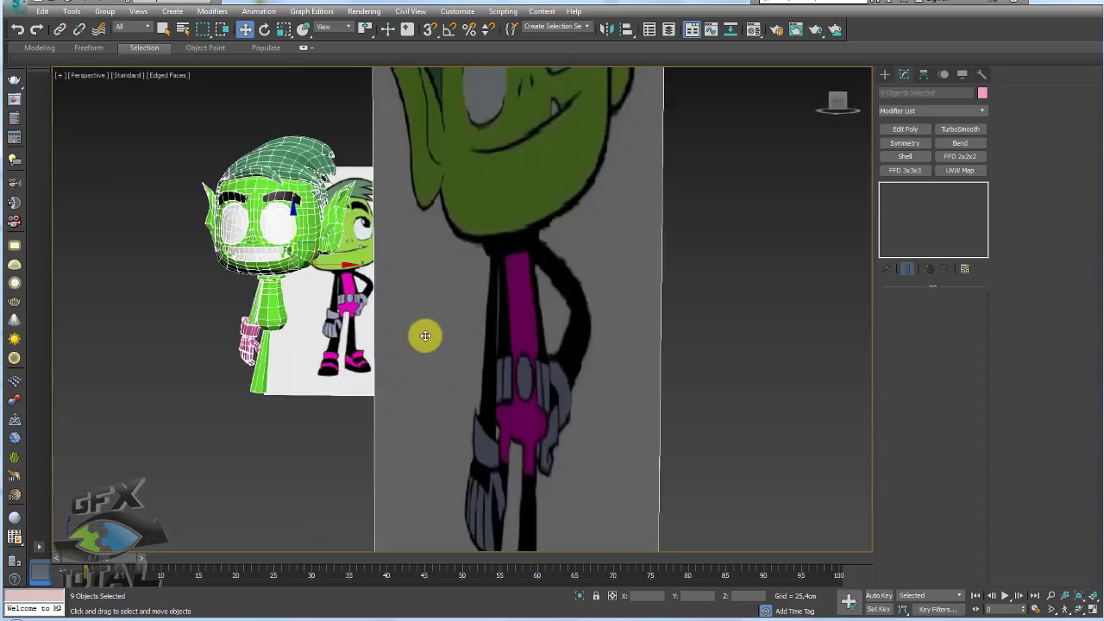
{"action": "scroll", "coordinate": [348, 463], "scroll_direction": "up", "scroll_amount": 2}
Select the reference image plane, then the green limb model
{"action": "left_click", "coordinate": [347, 466]}
{"action": "scroll", "coordinate": [387, 297], "scroll_direction": "up", "scroll_amount": 3}
{"action": "scroll", "coordinate": [387, 297], "scroll_direction": "up", "scroll_amount": 2}
{"action": "left_click", "coordinate": [449, 290]}
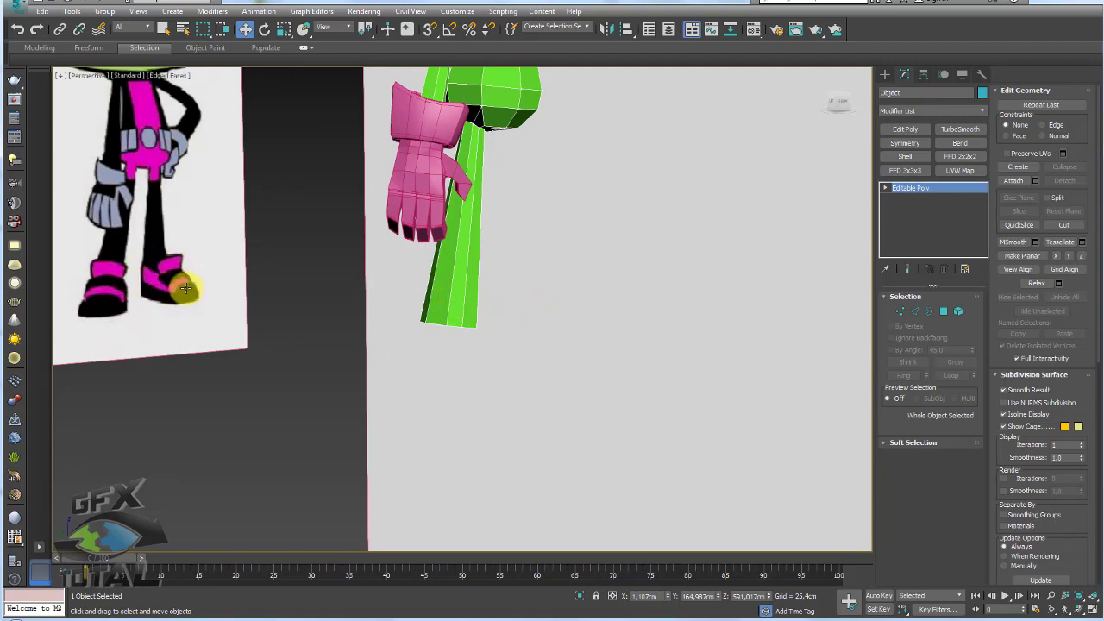
Draw a Box over the left reference shoe in the Front view
{"action": "left_click", "coordinate": [885, 75]}
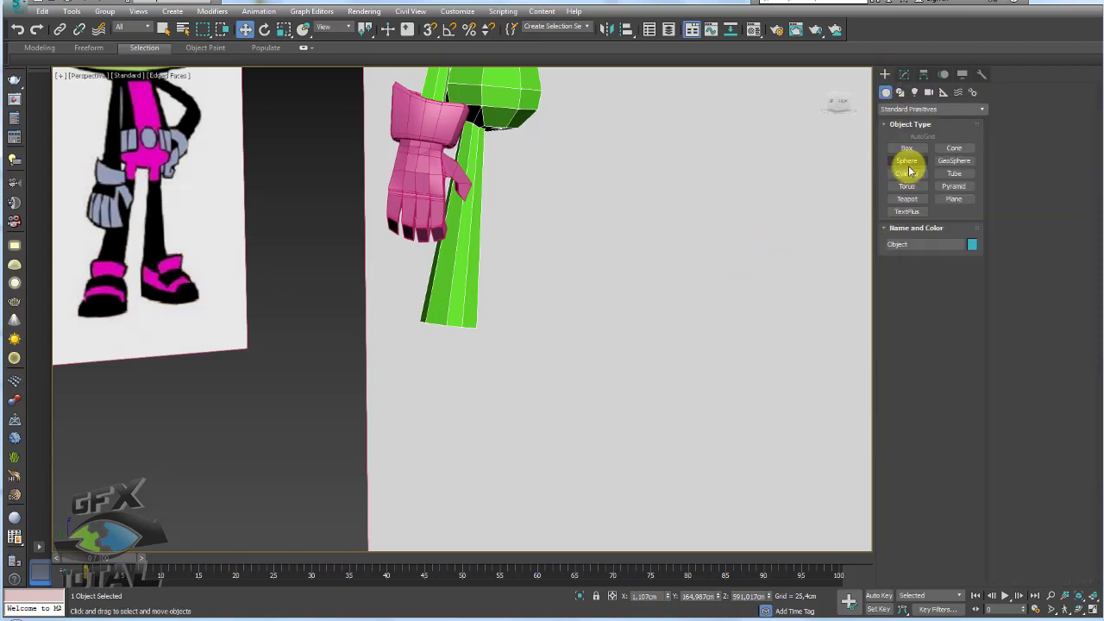
{"action": "left_click", "coordinate": [907, 147]}
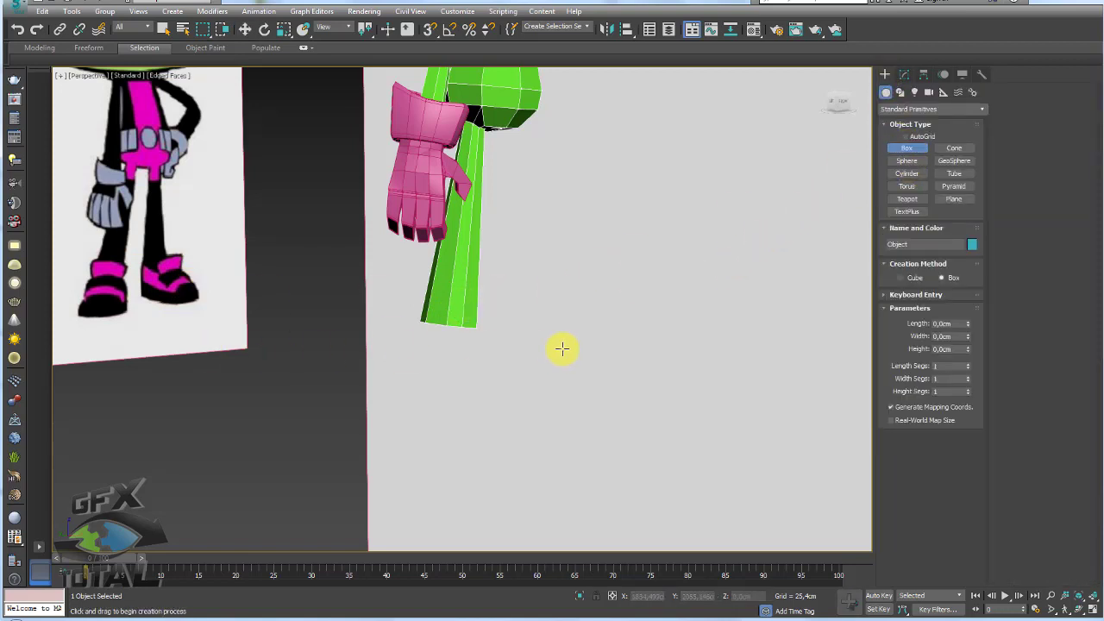
{"action": "key", "text": "f"}
{"action": "scroll", "coordinate": [574, 290], "scroll_direction": "up", "scroll_amount": 3}
{"action": "scroll", "coordinate": [484, 328], "scroll_direction": "up", "scroll_amount": 3}
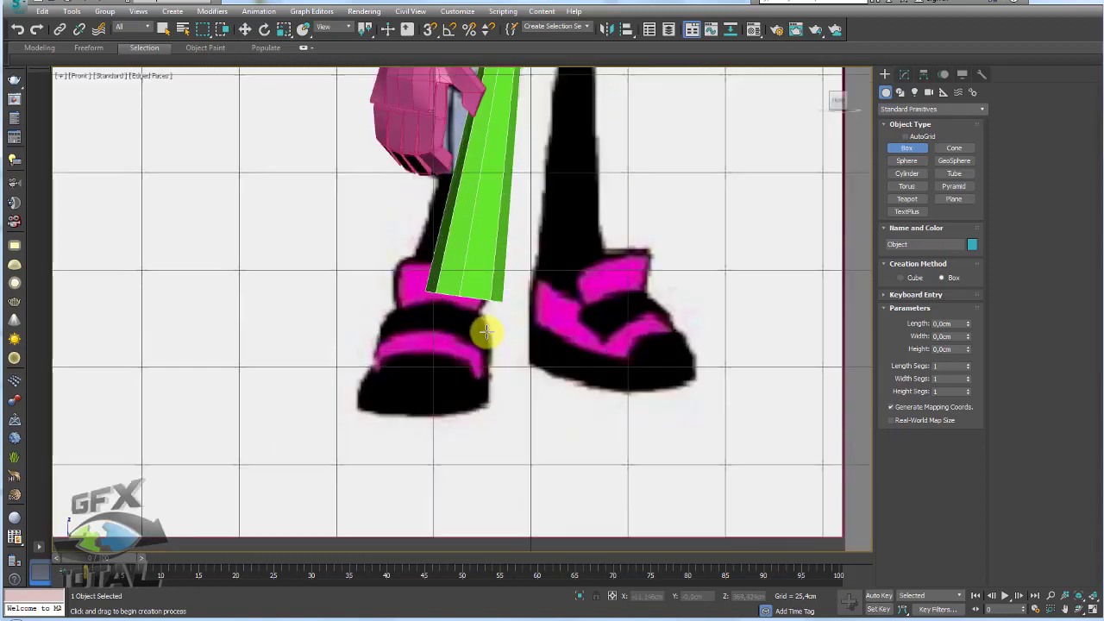
{"action": "scroll", "coordinate": [319, 422], "scroll_direction": "up", "scroll_amount": 2}
{"action": "mouse_move", "coordinate": [302, 446]}
{"action": "left_mouse_down"}
{"action": "mouse_move", "coordinate": [500, 352]}
{"action": "mouse_move", "coordinate": [498, 315]}
{"action": "left_mouse_up"}
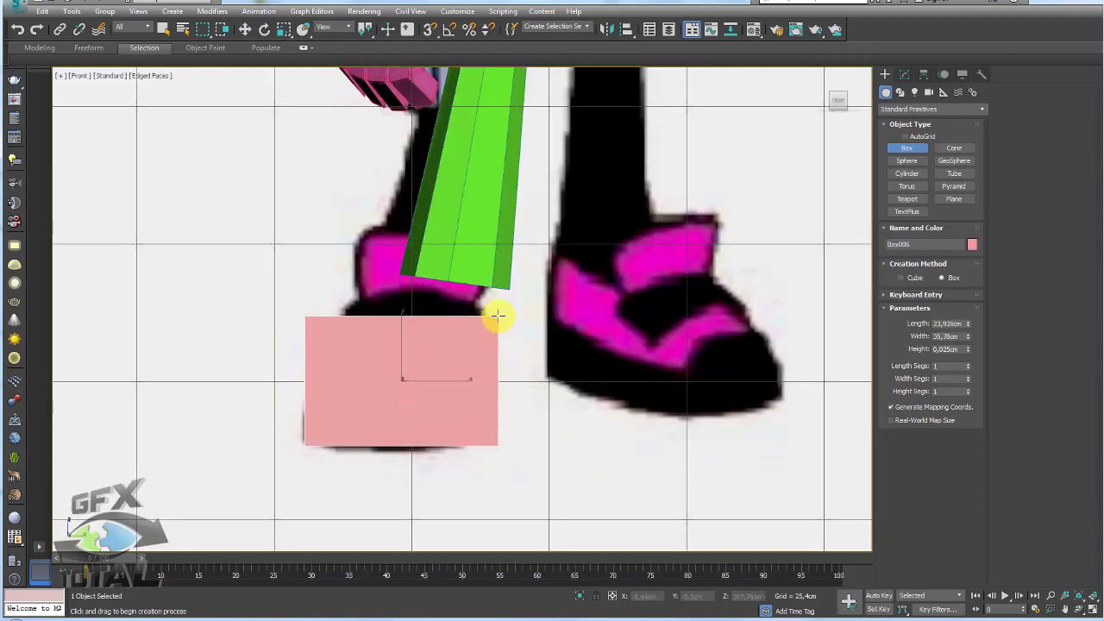
{"action": "left_click", "coordinate": [486, 252]}
{"action": "right_click", "coordinate": [487, 252]}
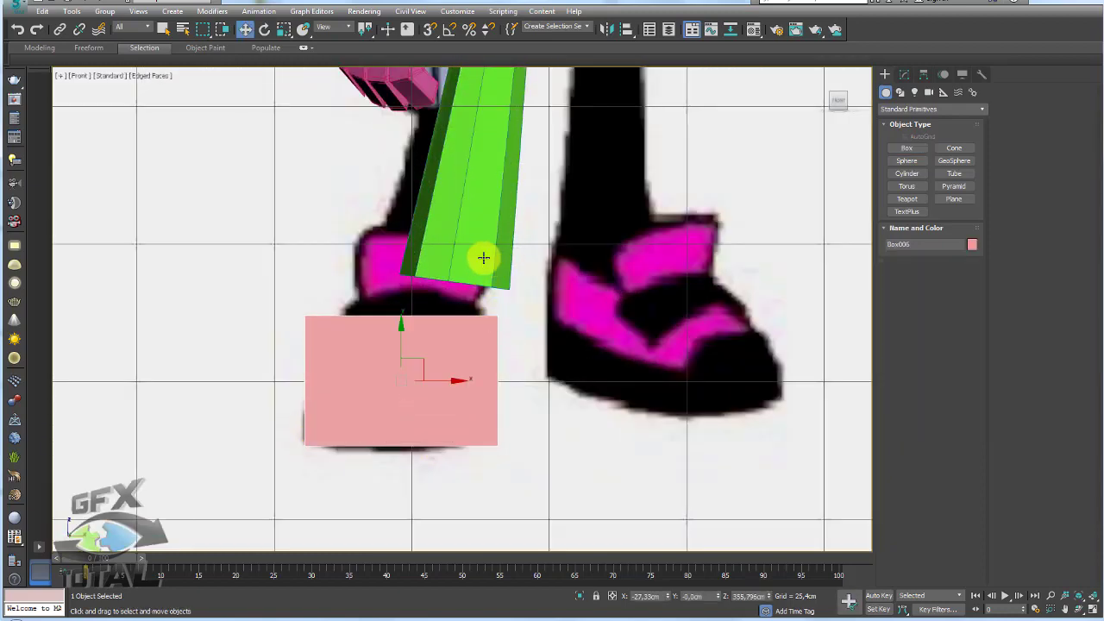
{"action": "key", "text": "p"}
{"action": "scroll", "coordinate": [438, 322], "scroll_direction": "down", "scroll_amount": 5}
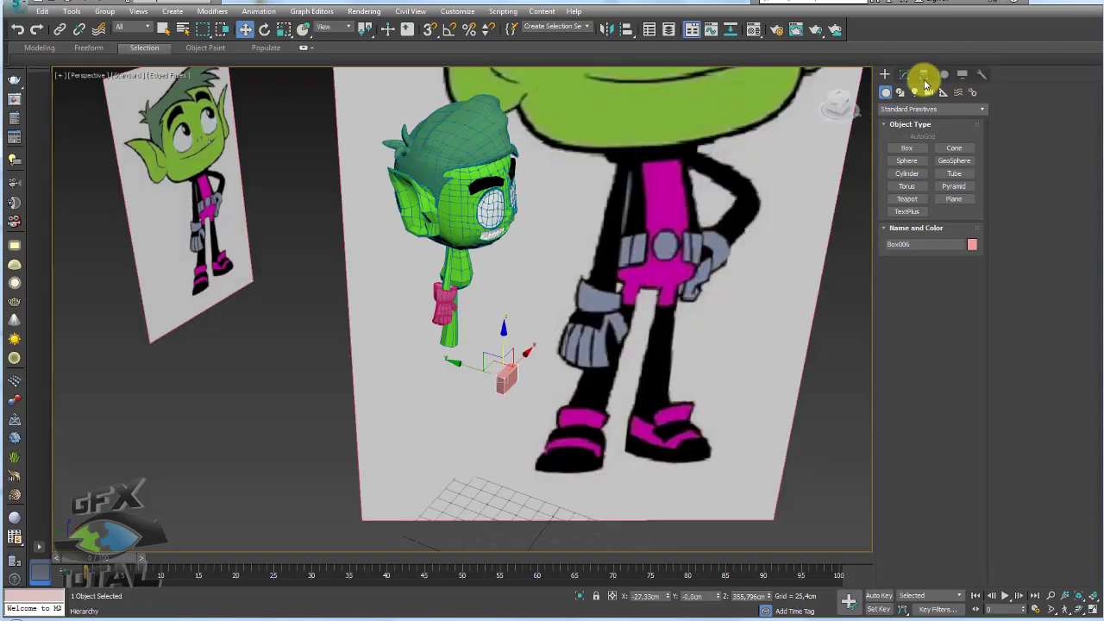
Lengthen the box, slide it right under the leg, and convert it to Editable Poly
{"action": "left_click", "coordinate": [904, 74]}
{"action": "mouse_move", "coordinate": [970, 293]}
{"action": "left_mouse_down"}
{"action": "mouse_move", "coordinate": [974, 328]}
{"action": "mouse_move", "coordinate": [931, 104]}
{"action": "left_mouse_up"}
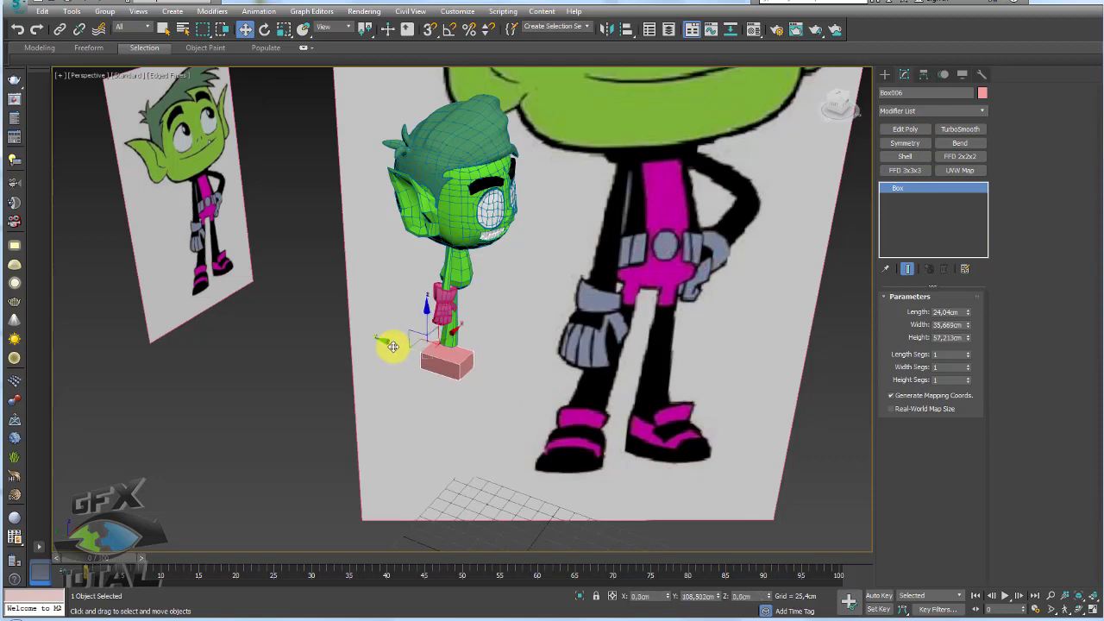
{"action": "key", "text": "z"}
{"action": "middle_click_drag", "start_coordinate": [489, 361], "coordinate": [311, 343], "text": "alt"}
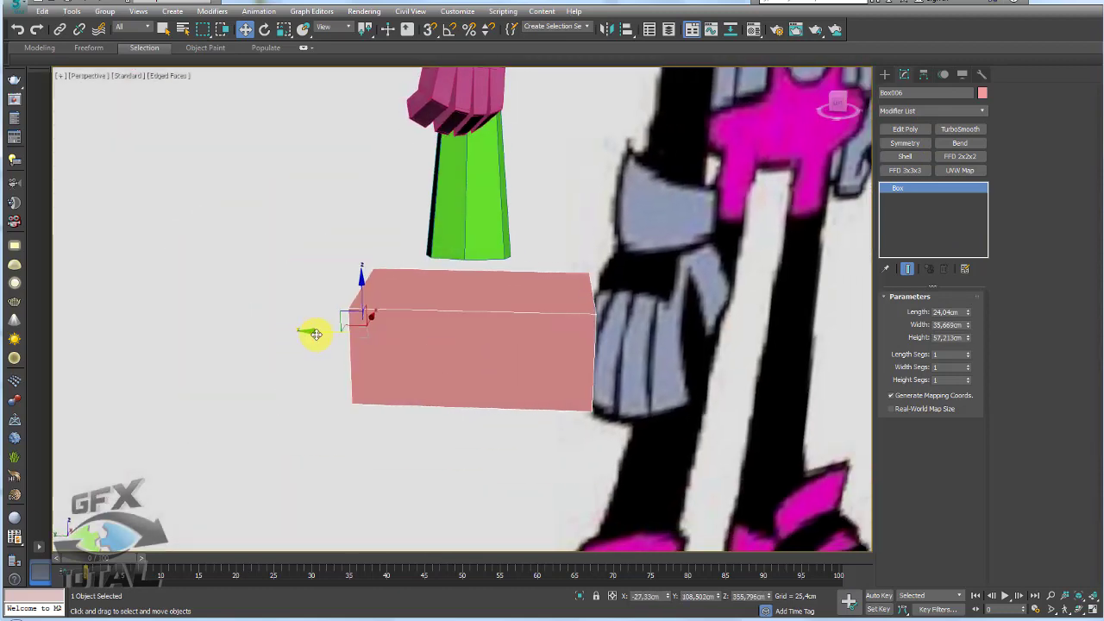
{"action": "left_click_drag", "start_coordinate": [316, 335], "coordinate": [345, 334]}
{"action": "mouse_move", "coordinate": [619, 314]}
{"action": "middle_mouse_down", "text": "alt"}
{"action": "mouse_move", "coordinate": [574, 322]}
{"action": "mouse_move", "coordinate": [588, 377]}
{"action": "mouse_move", "coordinate": [525, 371]}
{"action": "middle_mouse_up", "text": "alt"}
{"action": "right_click", "coordinate": [525, 371]}
{"action": "left_click", "coordinate": [604, 466]}
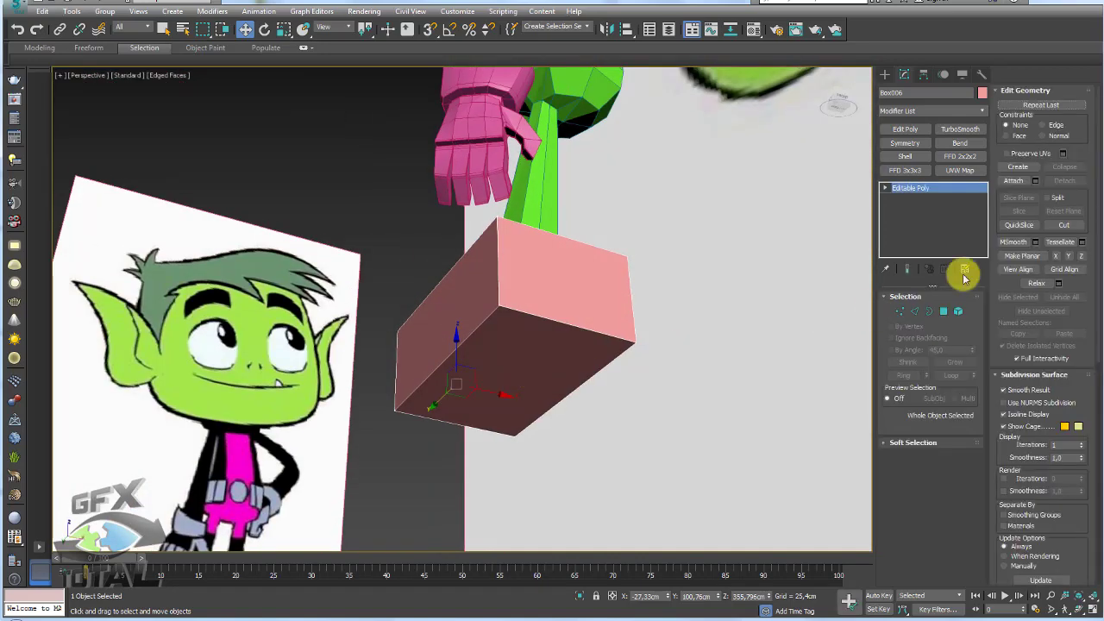
Preview the box with smoothing applied, then turn smoothing off again
{"action": "left_click", "coordinate": [943, 313]}
{"action": "left_click", "coordinate": [965, 137]}
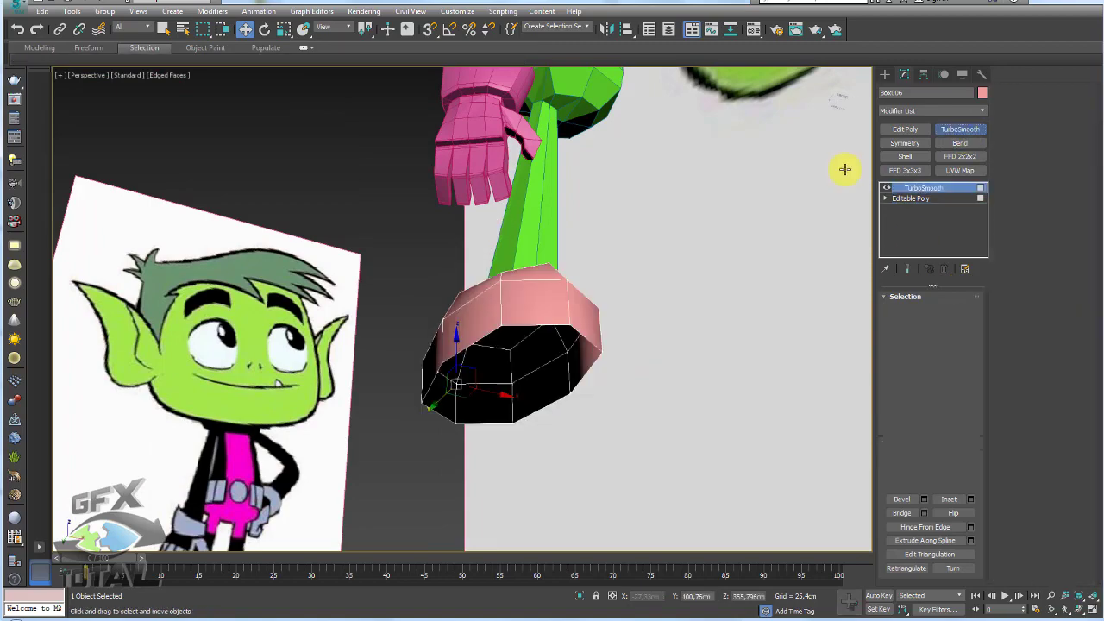
{"action": "mouse_move", "coordinate": [846, 167]}
{"action": "middle_mouse_down", "text": "alt"}
{"action": "mouse_move", "coordinate": [492, 314]}
{"action": "mouse_move", "coordinate": [623, 345]}
{"action": "mouse_move", "coordinate": [593, 328]}
{"action": "mouse_move", "coordinate": [648, 313]}
{"action": "mouse_move", "coordinate": [629, 324]}
{"action": "middle_mouse_up", "text": "alt"}
{"action": "left_click", "coordinate": [943, 269]}
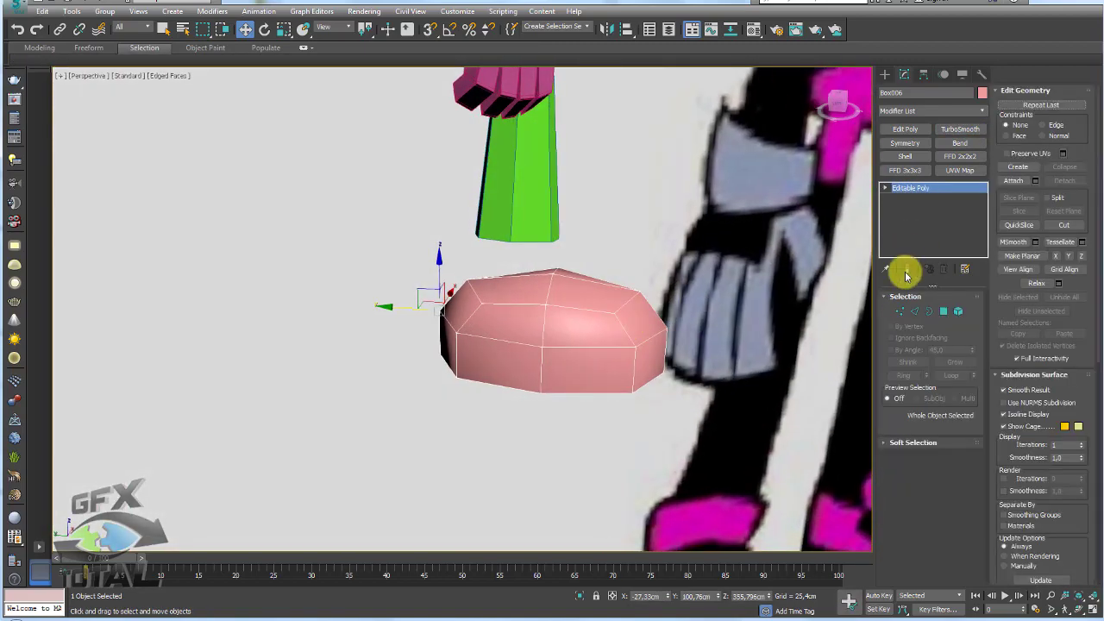
Pull the vertices at the box's left end outward to reshape that side
{"action": "key", "text": "1"}
{"action": "middle_click_drag", "start_coordinate": [831, 310], "coordinate": [520, 302], "text": "alt"}
{"action": "left_click_drag", "start_coordinate": [461, 279], "coordinate": [497, 306]}
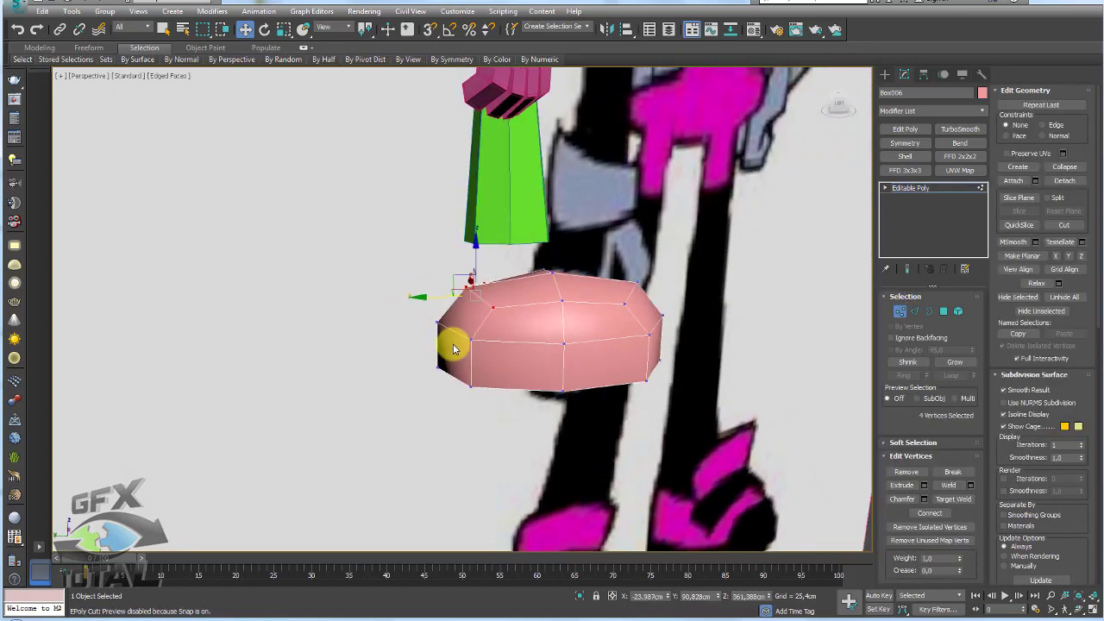
{"action": "middle_click_drag", "start_coordinate": [451, 347], "coordinate": [475, 355], "text": "alt"}
{"action": "key", "text": "r"}
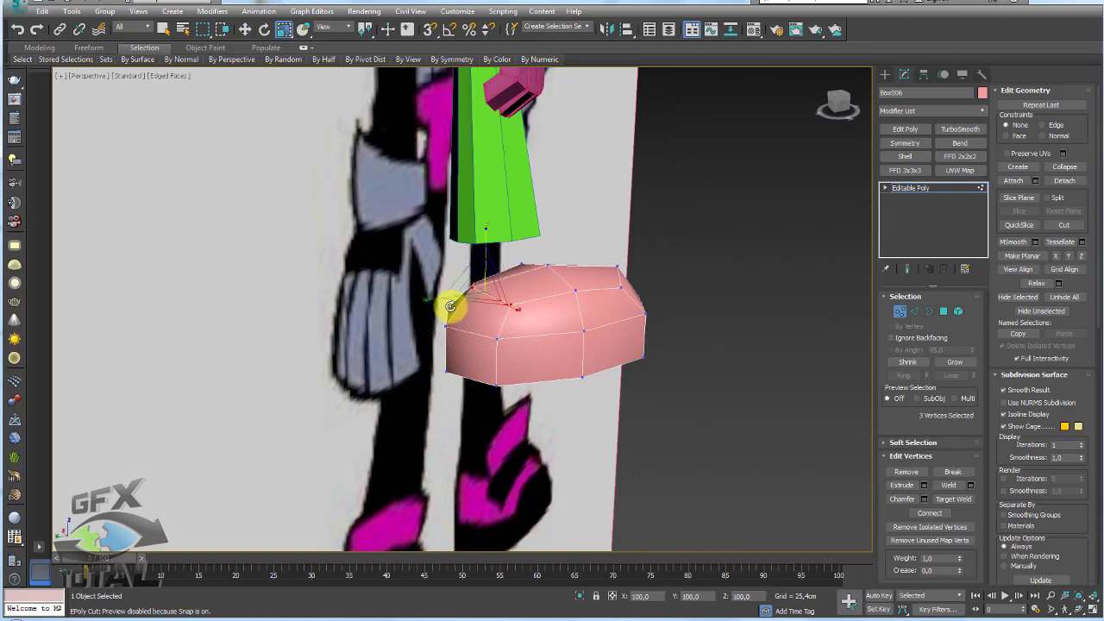
{"action": "key", "text": "w"}
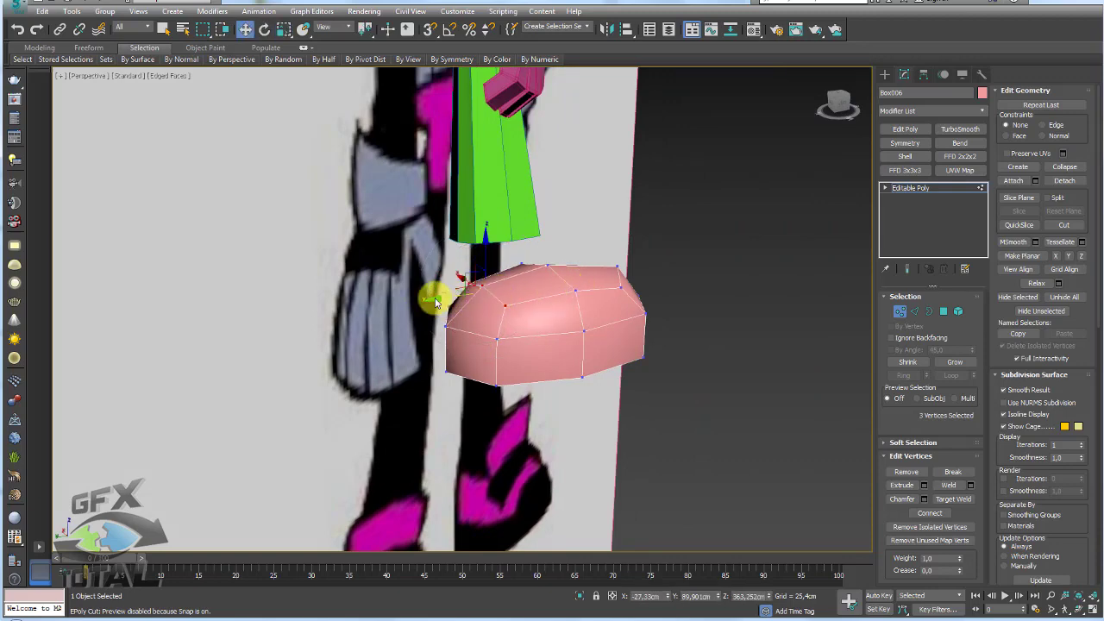
{"action": "left_click_drag", "start_coordinate": [452, 298], "coordinate": [420, 304]}
{"action": "mouse_move", "coordinate": [427, 302]}
{"action": "middle_mouse_down", "text": "alt"}
{"action": "mouse_move", "coordinate": [444, 322]}
{"action": "mouse_move", "coordinate": [411, 310]}
{"action": "mouse_move", "coordinate": [419, 327]}
{"action": "mouse_move", "coordinate": [459, 352]}
{"action": "middle_mouse_up", "text": "alt"}
{"action": "left_click", "coordinate": [473, 345]}
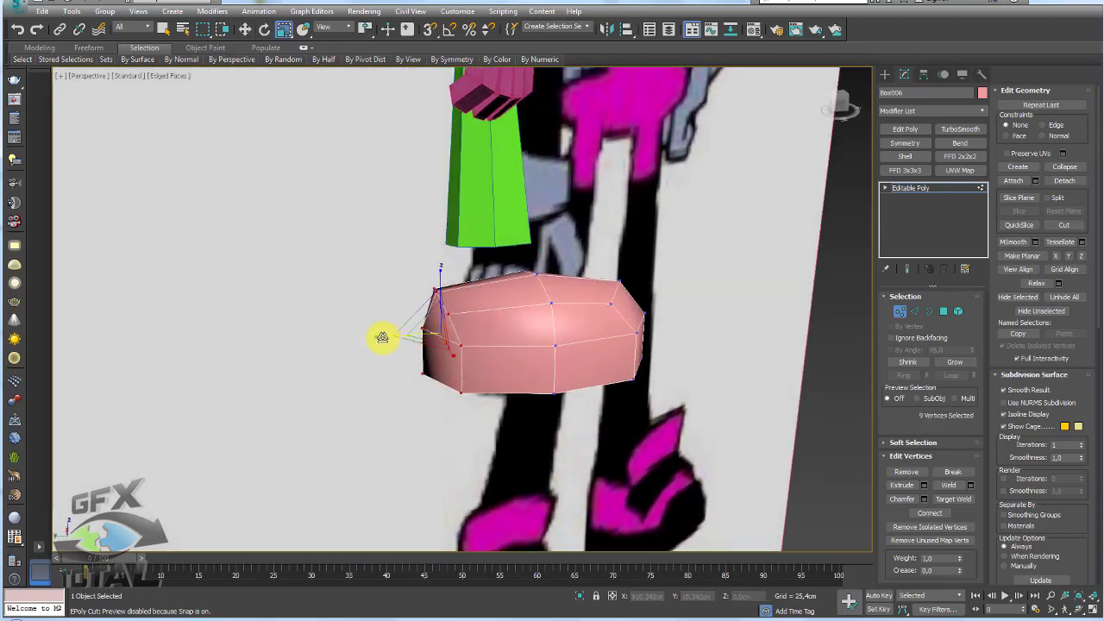
{"action": "key", "text": "w"}
{"action": "mouse_move", "coordinate": [550, 288]}
{"action": "middle_mouse_down", "text": "alt"}
{"action": "mouse_move", "coordinate": [557, 348]}
{"action": "mouse_move", "coordinate": [535, 322]}
{"action": "middle_mouse_up", "text": "alt"}
Add two vertical edge loops across the box with Connect
{"action": "left_click", "coordinate": [914, 311]}
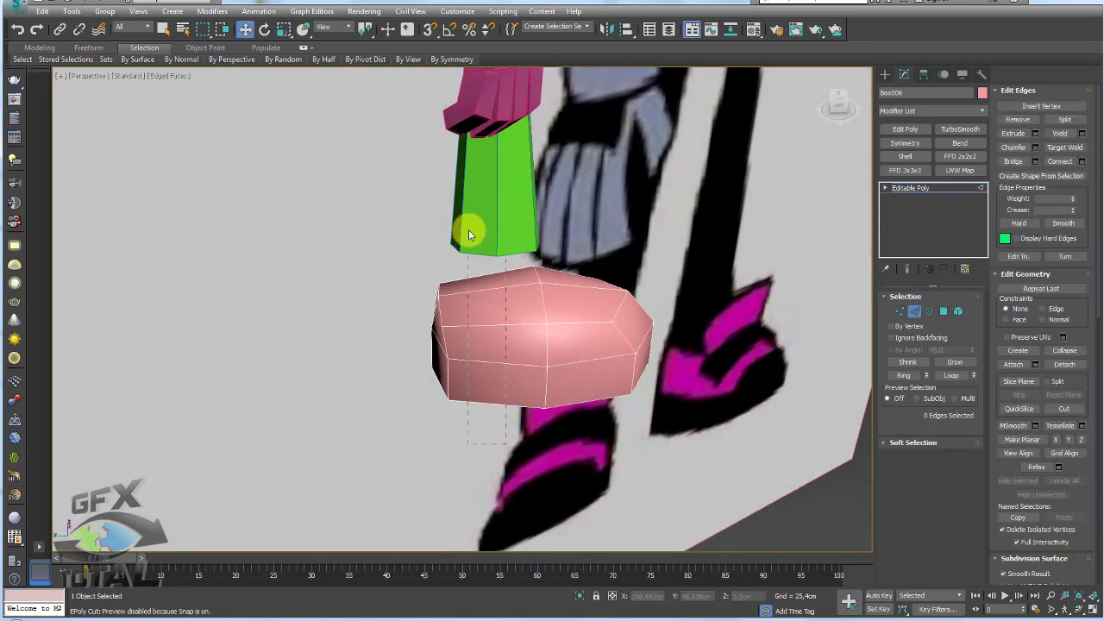
{"action": "left_click_drag", "start_coordinate": [468, 229], "coordinate": [468, 231]}
{"action": "left_click", "coordinate": [1058, 163]}
{"action": "middle_click_drag", "start_coordinate": [584, 313], "coordinate": [591, 420], "text": "alt"}
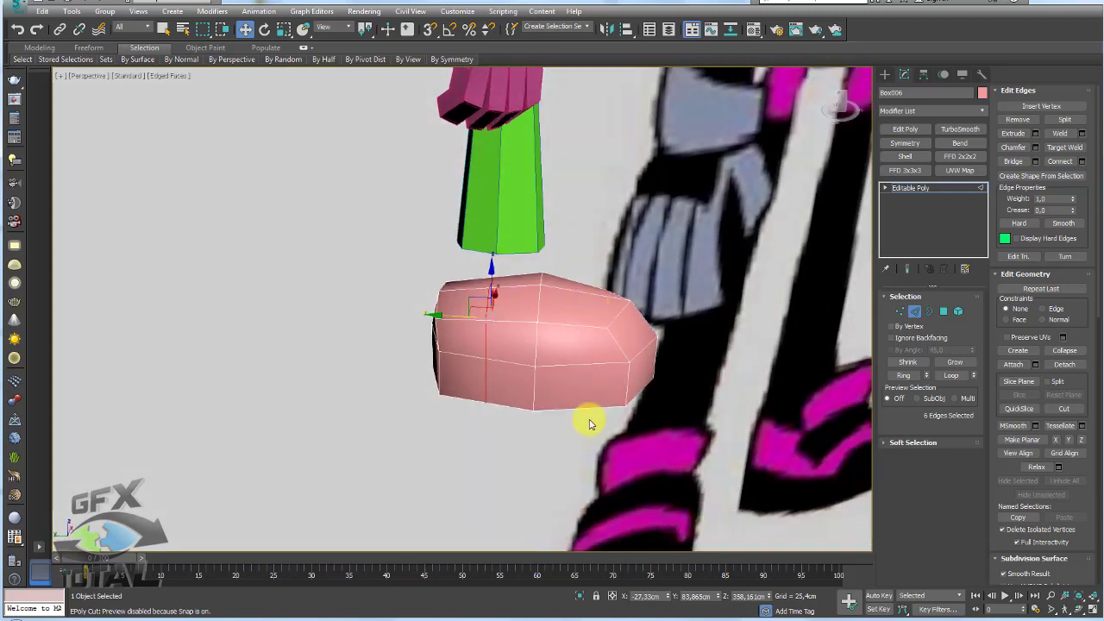
{"action": "left_click", "coordinate": [1061, 161]}
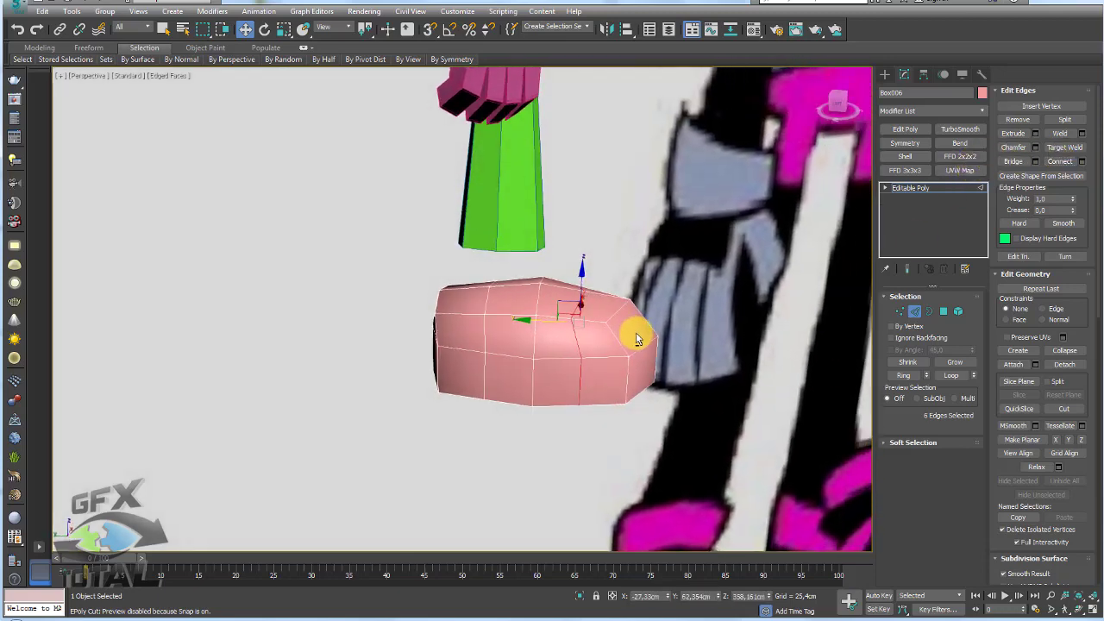
{"action": "middle_click_drag", "start_coordinate": [636, 333], "coordinate": [740, 312], "text": "alt"}
In the Left view, pull the toe's upper vertices down and left to round the toe
{"action": "left_click", "coordinate": [901, 311]}
{"action": "mouse_move", "coordinate": [810, 327]}
{"action": "middle_mouse_down", "text": "alt"}
{"action": "mouse_move", "coordinate": [702, 314]}
{"action": "mouse_move", "coordinate": [660, 284]}
{"action": "middle_mouse_up", "text": "alt"}
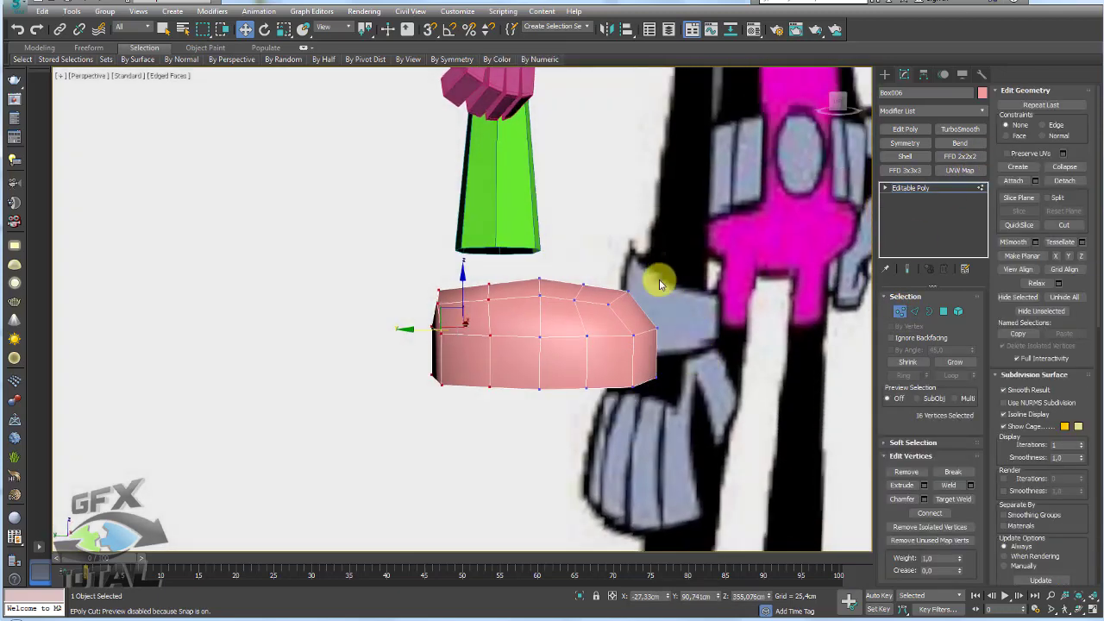
{"action": "left_click_drag", "start_coordinate": [600, 323], "coordinate": [600, 321]}
{"action": "key", "text": "l"}
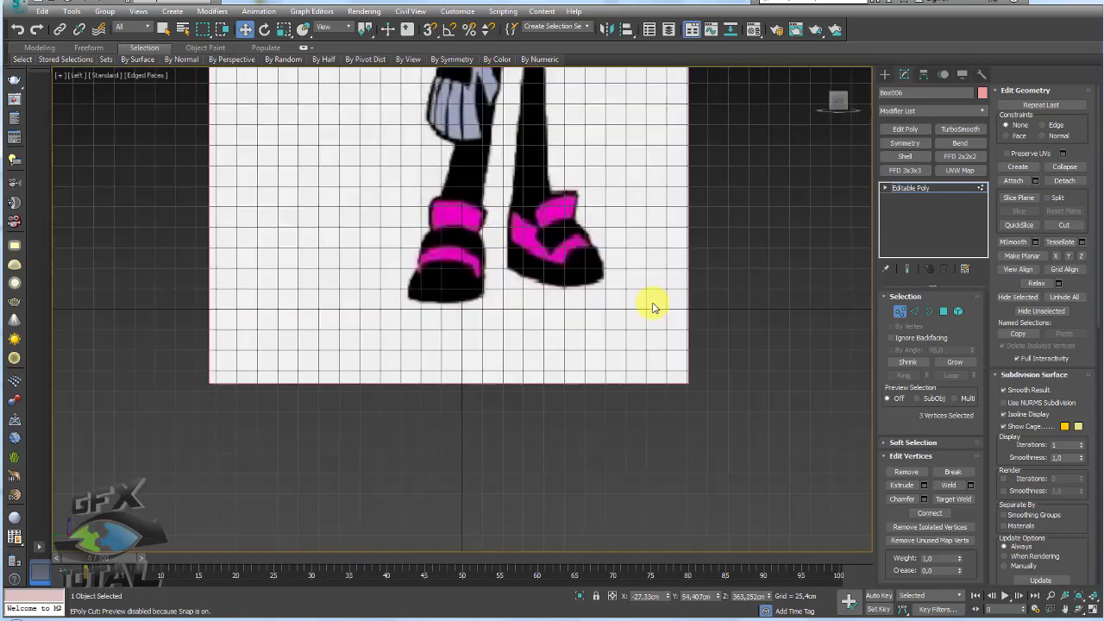
{"action": "scroll", "coordinate": [655, 303], "scroll_direction": "up", "scroll_amount": 5}
{"action": "scroll", "coordinate": [547, 290], "scroll_direction": "down", "scroll_amount": 3}
{"action": "scroll", "coordinate": [561, 302], "scroll_direction": "down", "scroll_amount": 2}
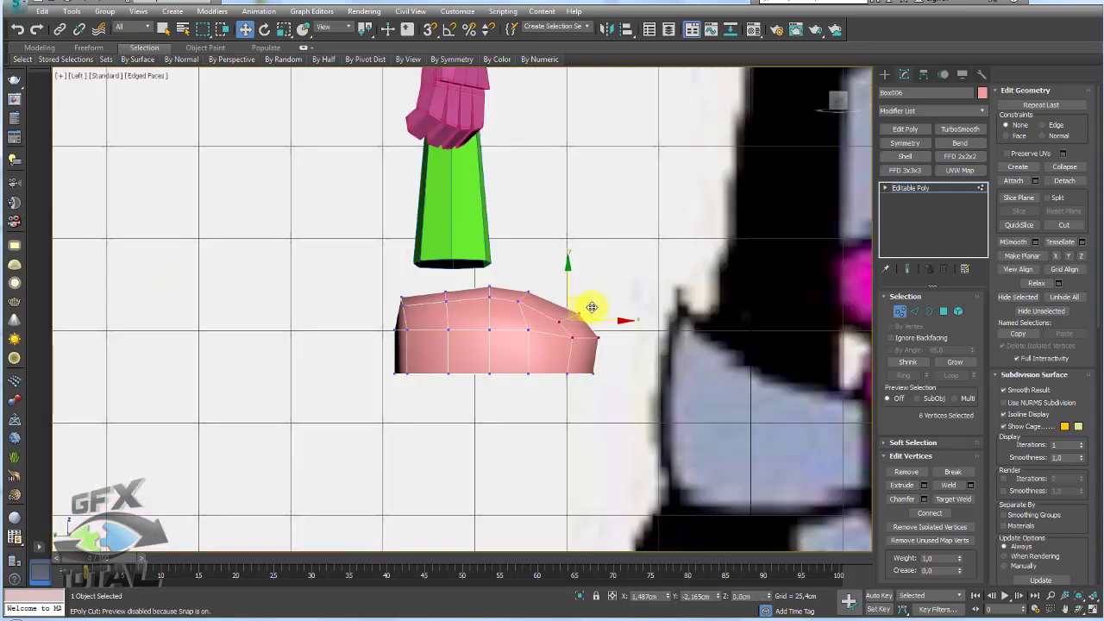
{"action": "left_click_drag", "start_coordinate": [586, 305], "coordinate": [560, 327]}
{"action": "left_click", "coordinate": [527, 329]}
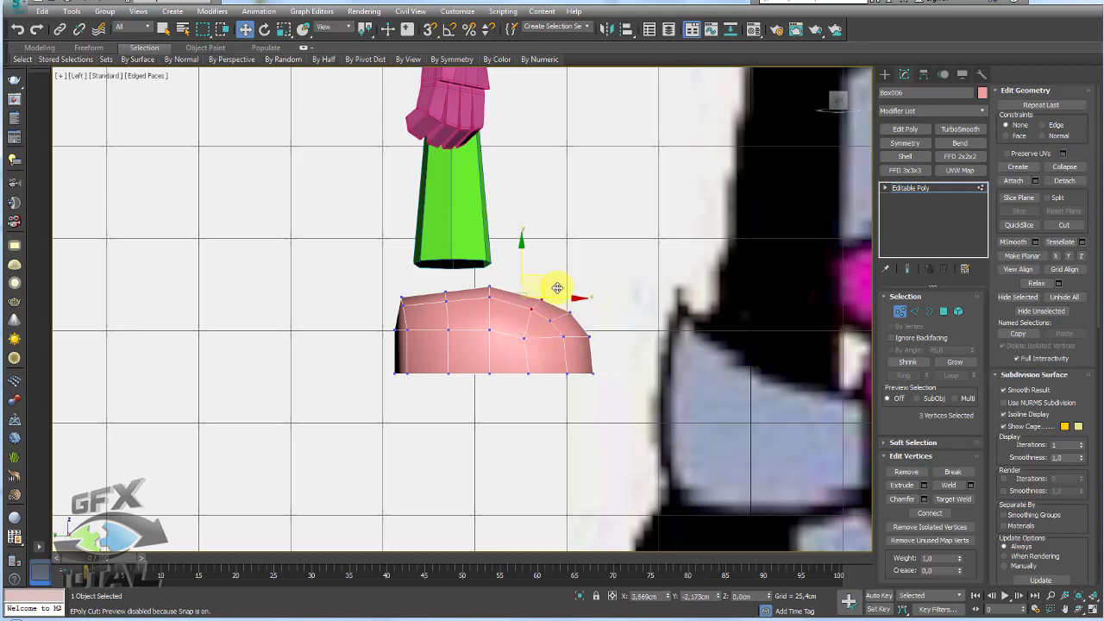
Orbit the perspective view to compare the shoe shape against the reference
{"action": "key", "text": "p"}
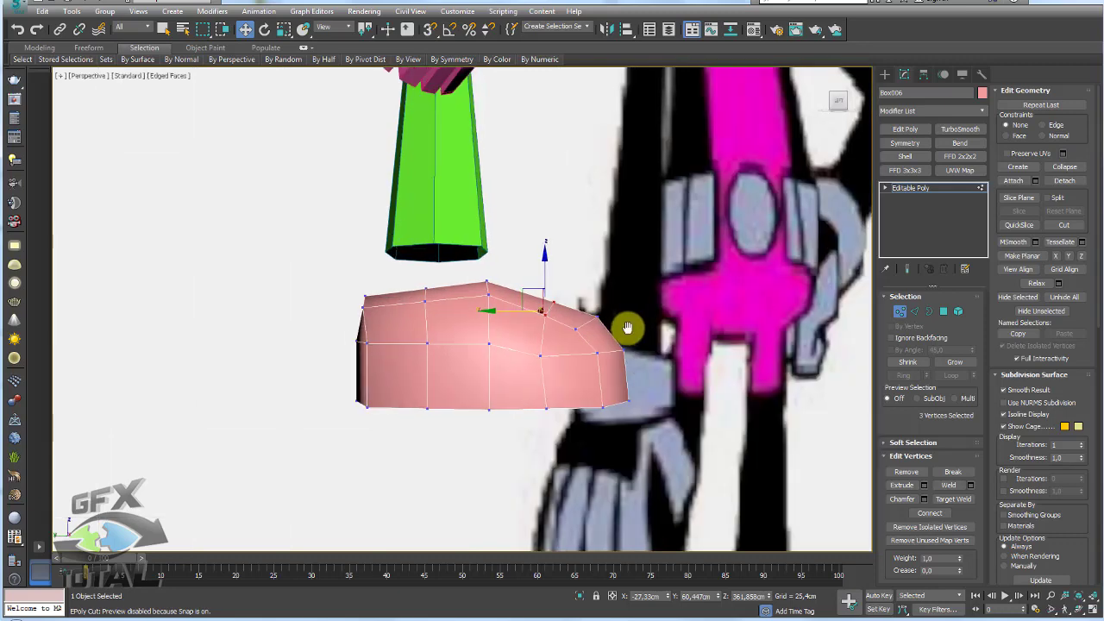
{"action": "scroll", "coordinate": [629, 325], "scroll_direction": "down", "scroll_amount": 5}
{"action": "middle_click_drag", "start_coordinate": [629, 326], "coordinate": [619, 383], "text": "alt"}
{"action": "scroll", "coordinate": [619, 384], "scroll_direction": "up", "scroll_amount": 2}
{"action": "scroll", "coordinate": [665, 387], "scroll_direction": "up", "scroll_amount": 1}
{"action": "scroll", "coordinate": [704, 345], "scroll_direction": "up", "scroll_amount": 4}
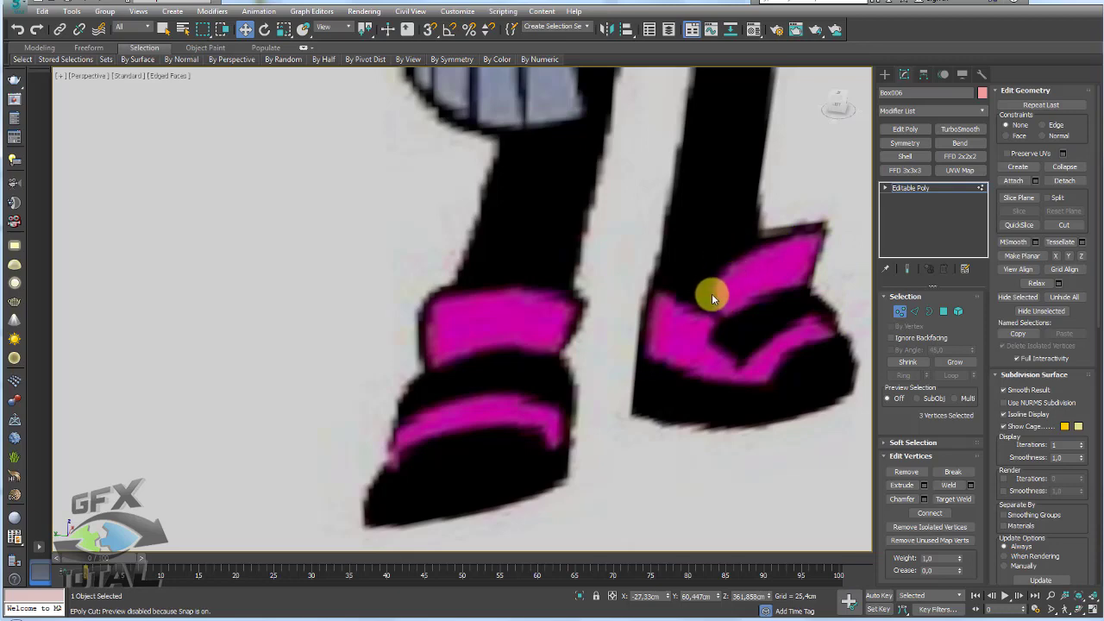
{"action": "scroll", "coordinate": [712, 296], "scroll_direction": "down", "scroll_amount": 3}
{"action": "middle_click_drag", "start_coordinate": [579, 253], "coordinate": [547, 296], "text": "alt"}
{"action": "scroll", "coordinate": [483, 298], "scroll_direction": "up", "scroll_amount": 2}
{"action": "scroll", "coordinate": [538, 291], "scroll_direction": "up", "scroll_amount": 3}
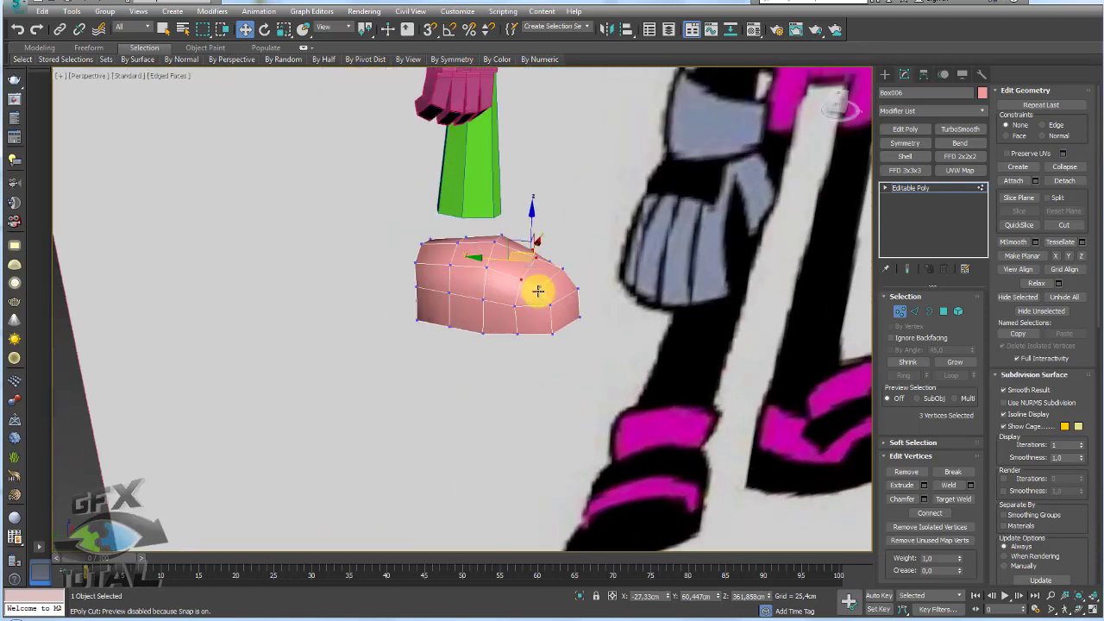
{"action": "scroll", "coordinate": [565, 311], "scroll_direction": "up", "scroll_amount": 4}
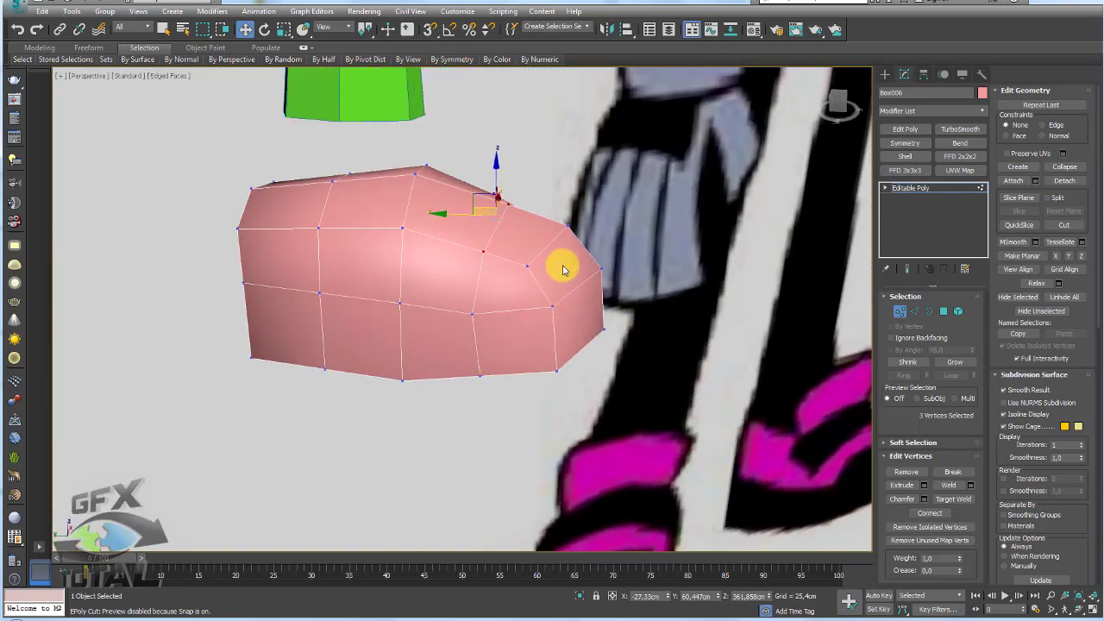
Select the loop of polygons along the shoe's lower side
{"action": "key", "text": "4"}
{"action": "left_click", "coordinate": [529, 319]}
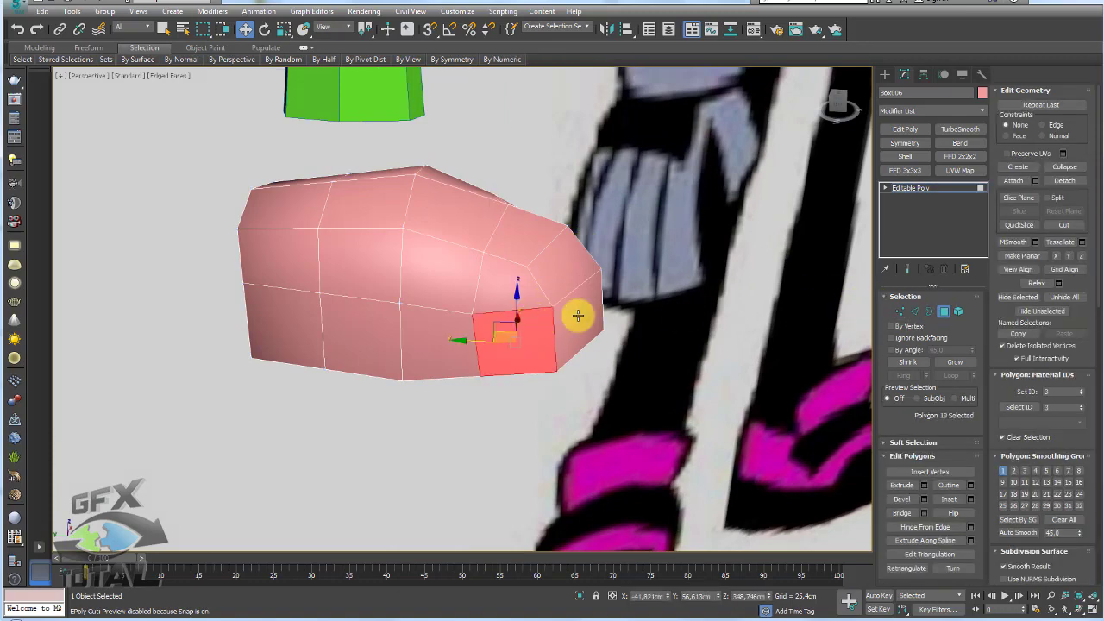
{"action": "left_click", "coordinate": [578, 316], "text": "ctrl"}
{"action": "mouse_move", "coordinate": [579, 316]}
{"action": "middle_mouse_down", "text": "alt"}
{"action": "mouse_move", "coordinate": [596, 297]}
{"action": "mouse_move", "coordinate": [565, 340]}
{"action": "middle_mouse_up", "text": "alt"}
{"action": "left_click", "coordinate": [286, 338], "text": "shift"}
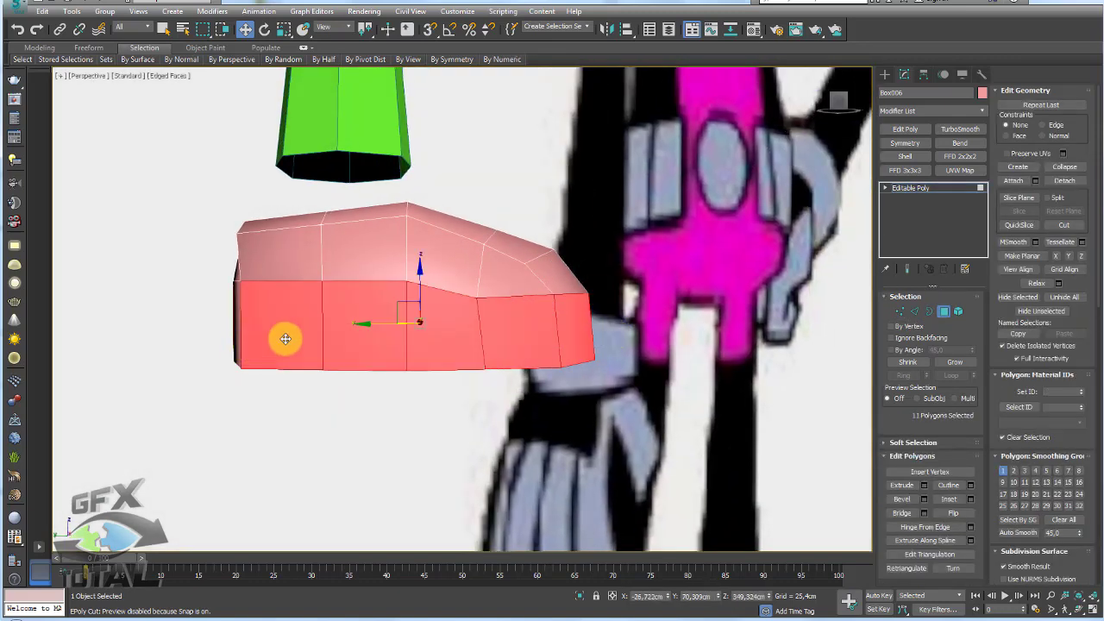
{"action": "middle_click_drag", "start_coordinate": [136, 338], "coordinate": [800, 315], "text": "alt"}
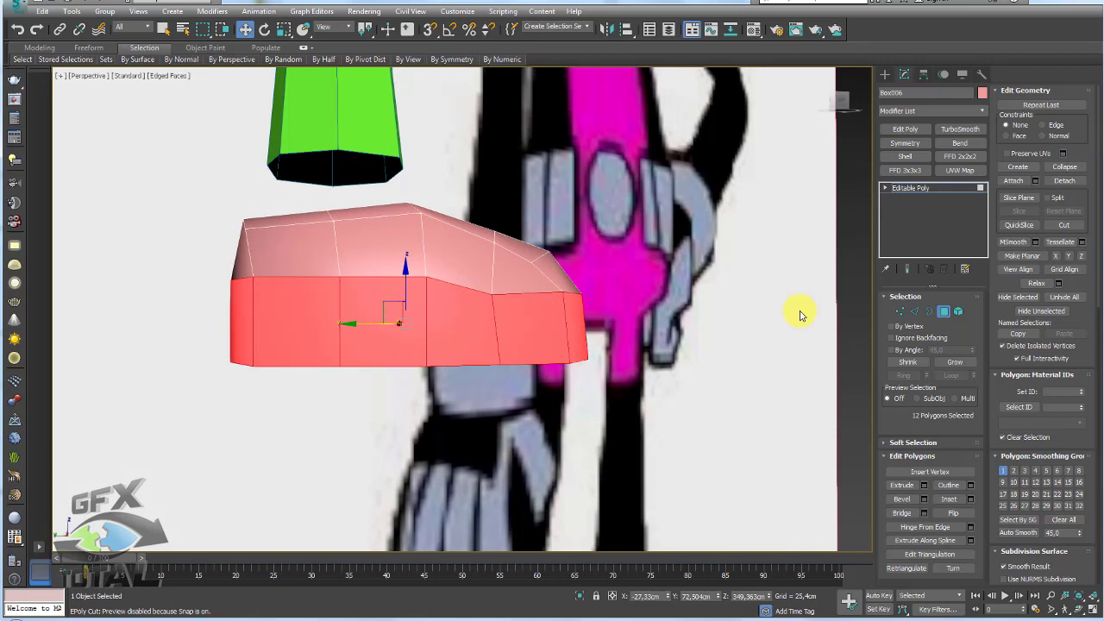
Flatten the middle horizontal edge loop by scaling on Z and move it lower
{"action": "left_click", "coordinate": [914, 312]}
{"action": "double_click", "coordinate": [532, 295]}
{"action": "key", "text": "e"}
{"action": "key", "text": "r"}
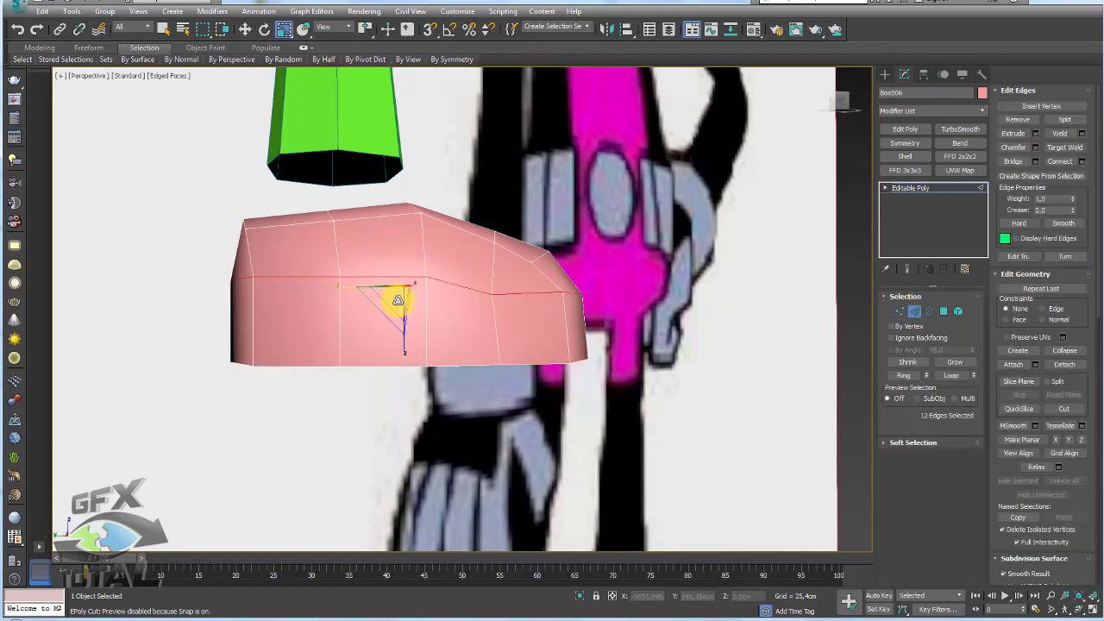
{"action": "left_click_drag", "start_coordinate": [402, 356], "coordinate": [390, 138]}
{"action": "key", "text": "w"}
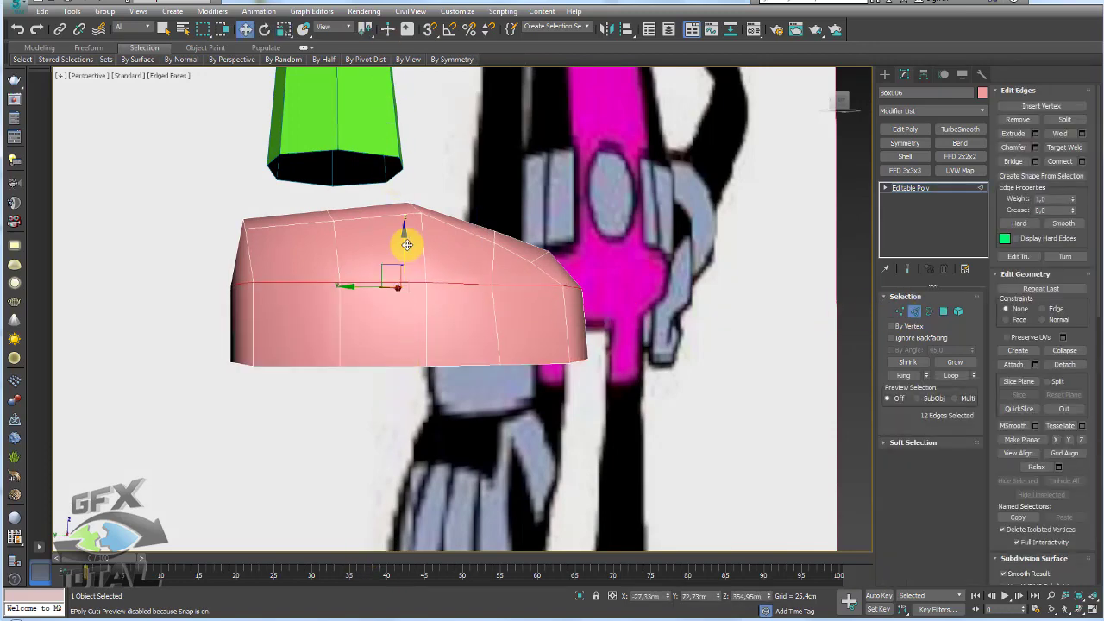
{"action": "left_click_drag", "start_coordinate": [406, 247], "coordinate": [403, 266]}
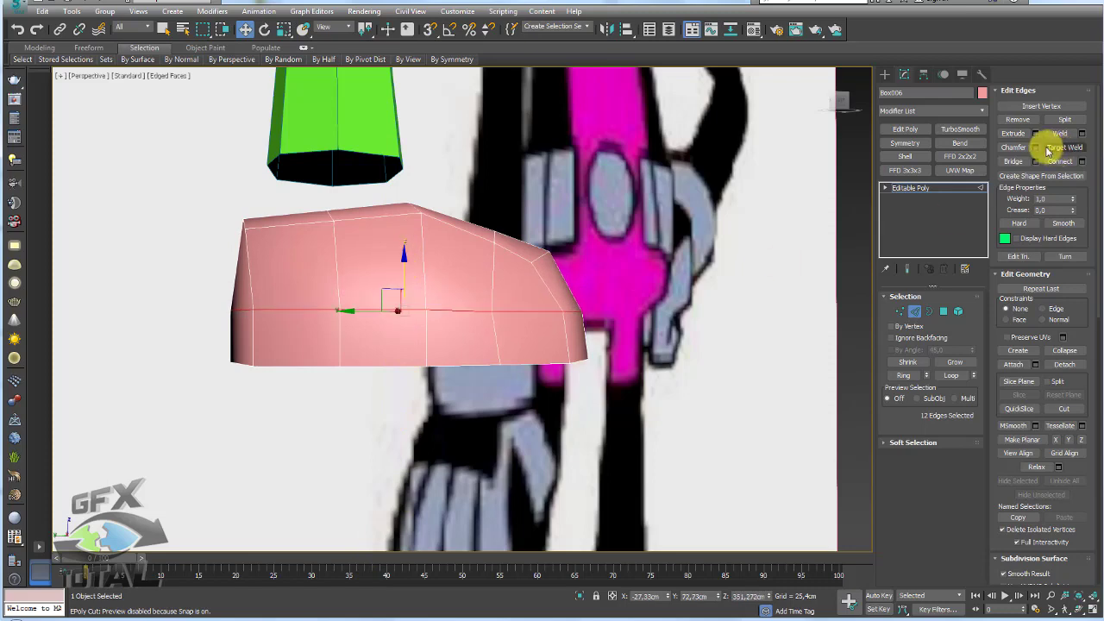
Chamfer the middle edge loop by 2.54cm, splitting it into two loops
{"action": "left_click", "coordinate": [1015, 159], "text": "shift"}
{"action": "left_click_drag", "start_coordinate": [481, 333], "coordinate": [471, 334]}
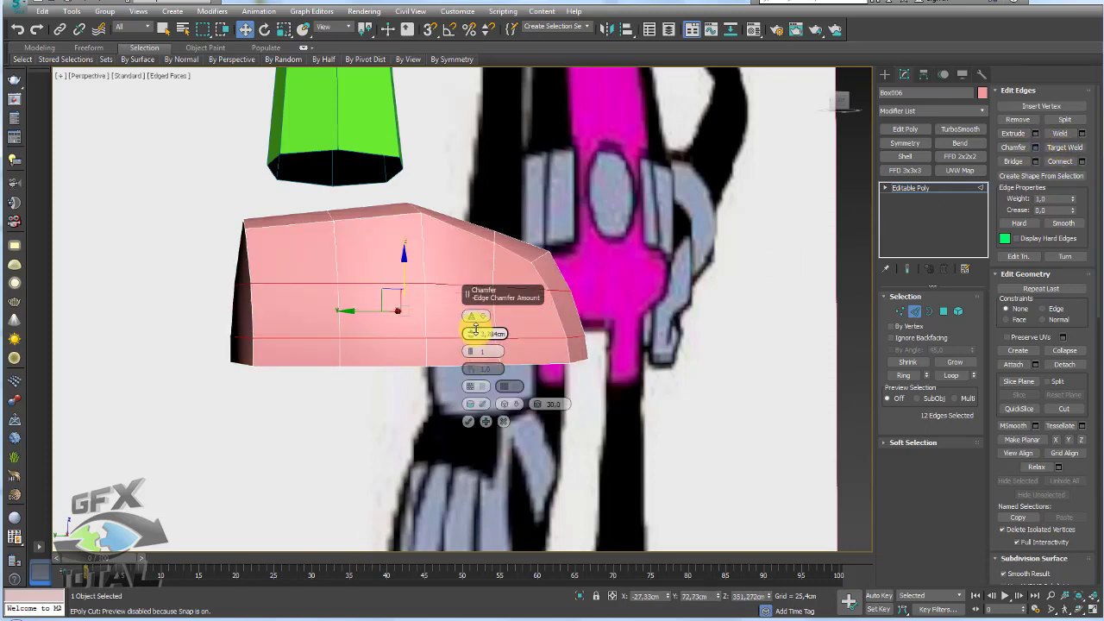
{"action": "left_click", "coordinate": [469, 421]}
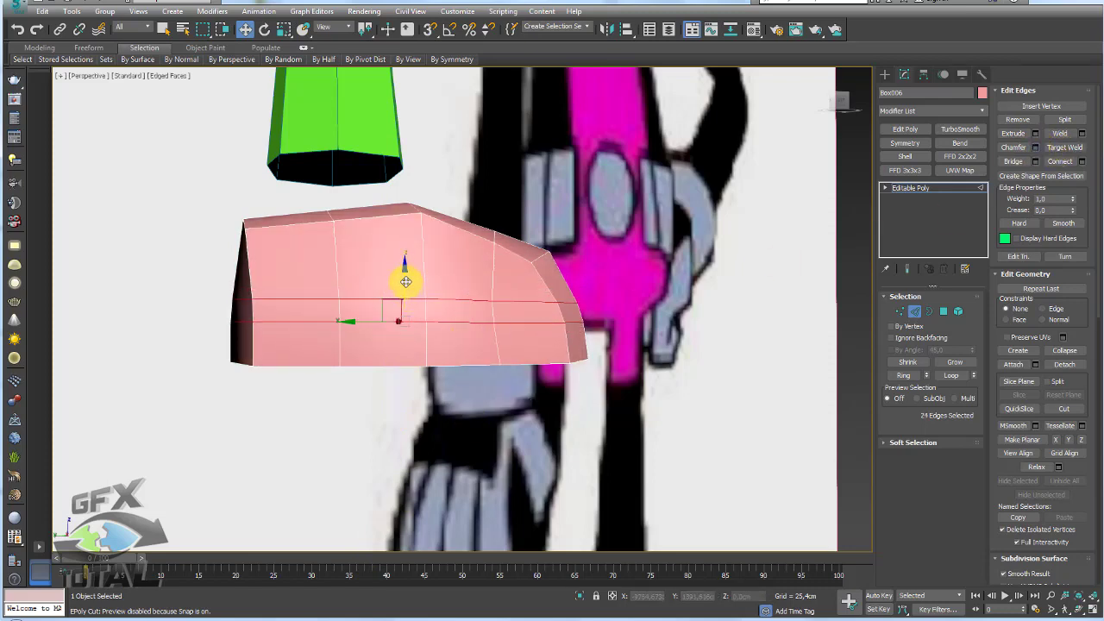
{"action": "middle_click_drag", "start_coordinate": [405, 282], "coordinate": [634, 325], "text": "alt"}
Select the lower band polygons, adjusting the selection around the toe
{"action": "left_click", "coordinate": [944, 311], "text": "ctrl"}
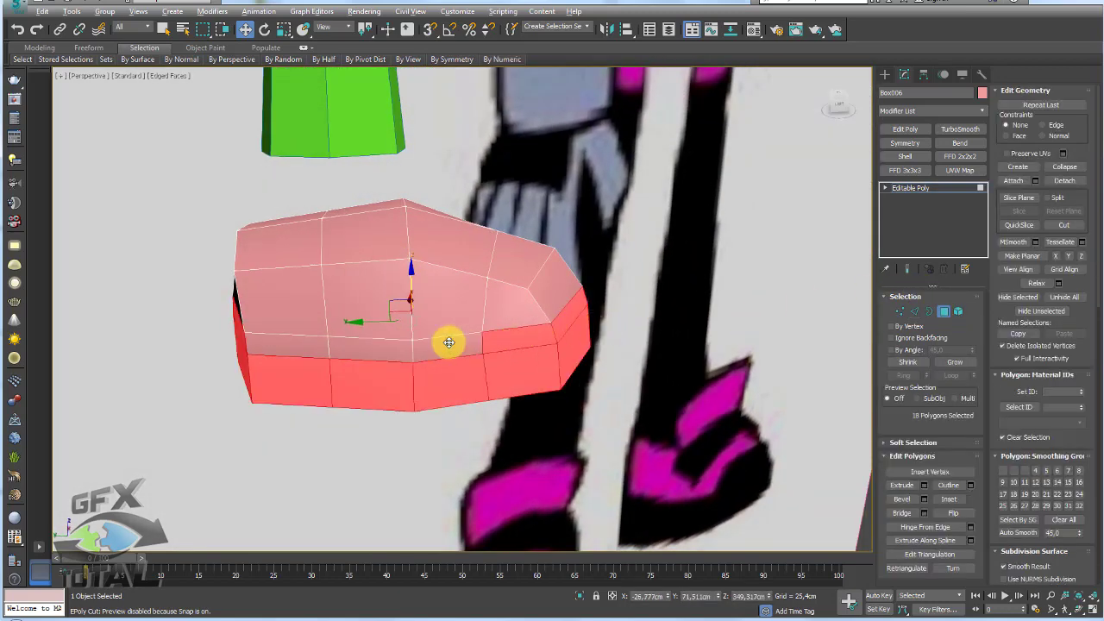
{"action": "left_click", "coordinate": [503, 340], "text": "alt"}
{"action": "left_click", "coordinate": [510, 277], "text": "ctrl"}
{"action": "left_click", "coordinate": [550, 288], "text": "ctrl"}
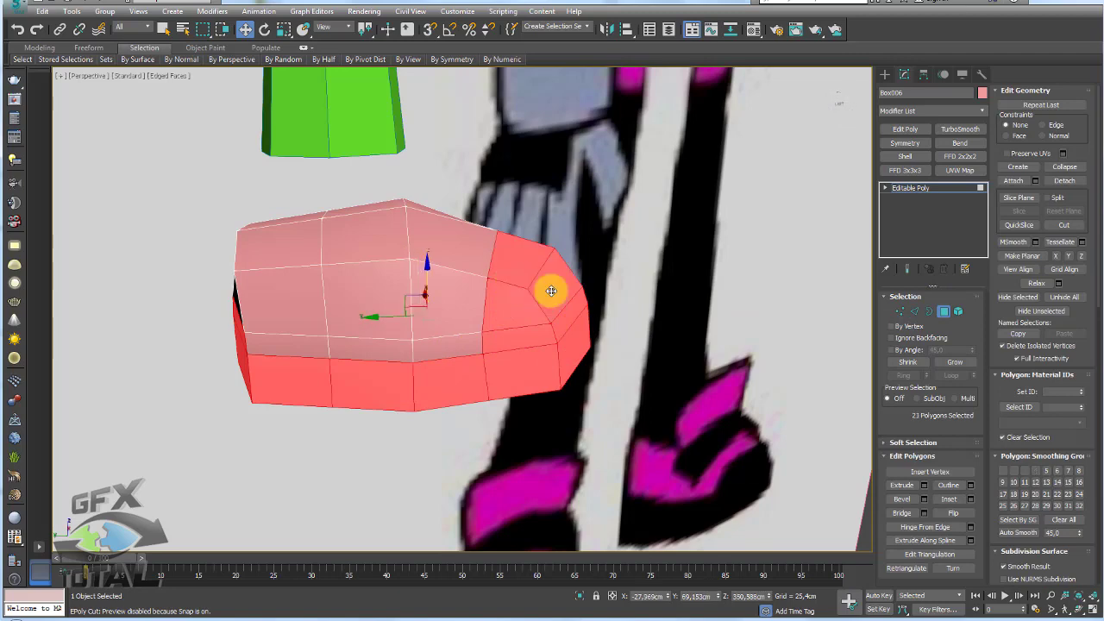
{"action": "mouse_move", "coordinate": [550, 288]}
{"action": "middle_mouse_down", "text": "alt"}
{"action": "mouse_move", "coordinate": [503, 290]}
{"action": "mouse_move", "coordinate": [537, 300]}
{"action": "mouse_move", "coordinate": [579, 285]}
{"action": "mouse_move", "coordinate": [486, 320]}
{"action": "middle_mouse_up", "text": "alt"}
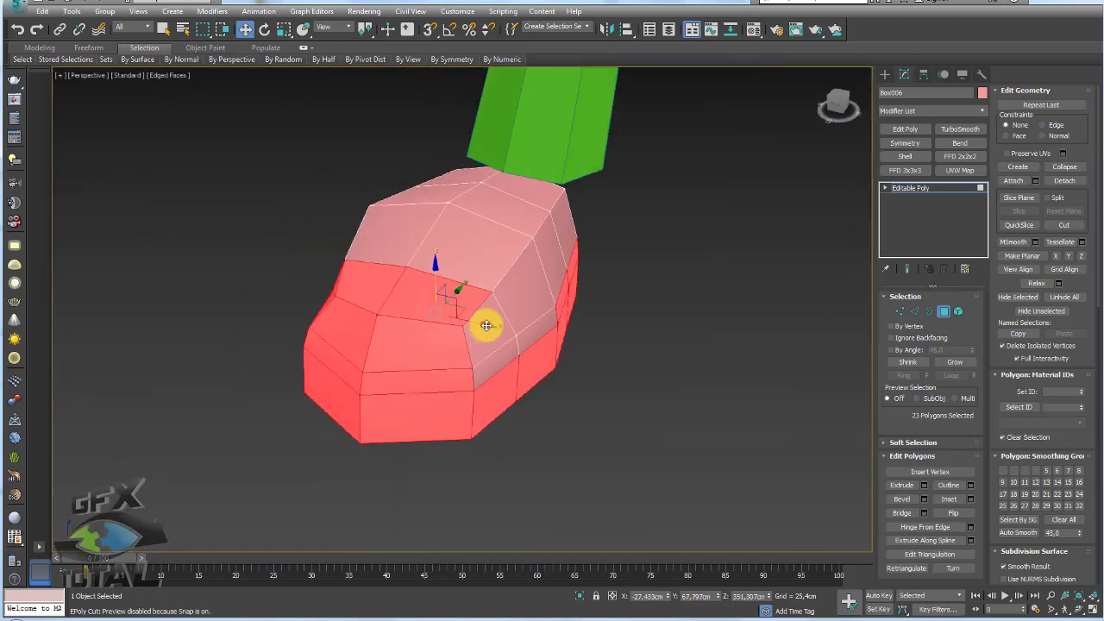
Add another polygon to the band selection and trial an extrusion, then cancel it
{"action": "mouse_move", "coordinate": [576, 354]}
{"action": "middle_mouse_down", "text": "alt"}
{"action": "mouse_move", "coordinate": [515, 317]}
{"action": "mouse_move", "coordinate": [661, 323]}
{"action": "middle_mouse_up", "text": "alt"}
{"action": "scroll", "coordinate": [638, 412], "scroll_direction": "down", "scroll_amount": 5}
{"action": "scroll", "coordinate": [535, 347], "scroll_direction": "up", "scroll_amount": 2}
{"action": "scroll", "coordinate": [552, 352], "scroll_direction": "down", "scroll_amount": 3}
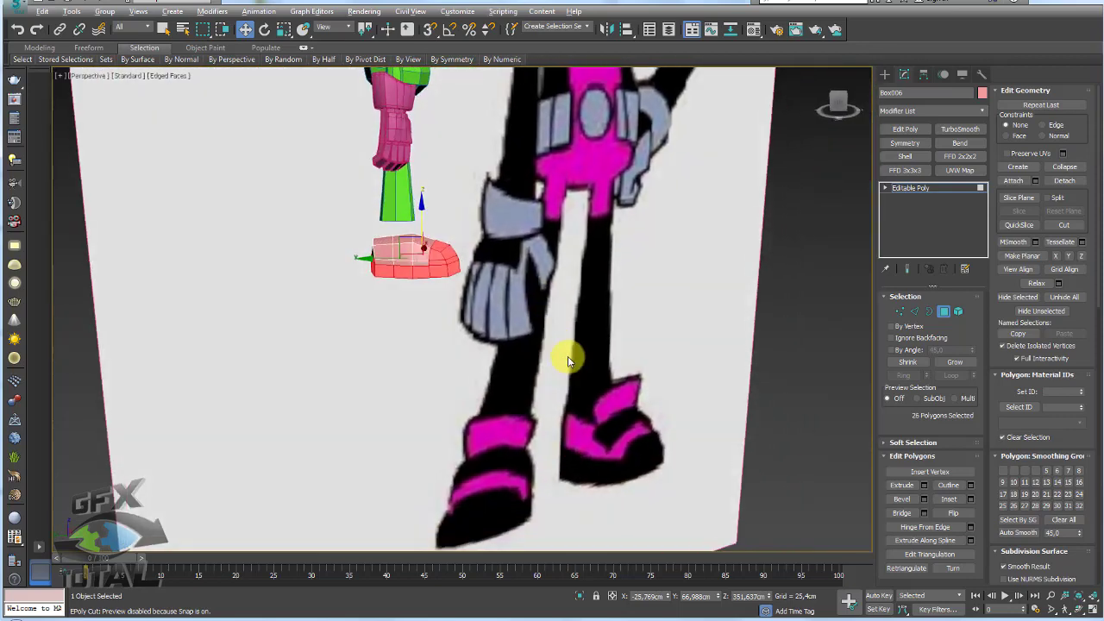
{"action": "scroll", "coordinate": [570, 357], "scroll_direction": "up", "scroll_amount": 1}
{"action": "scroll", "coordinate": [550, 326], "scroll_direction": "up", "scroll_amount": 3}
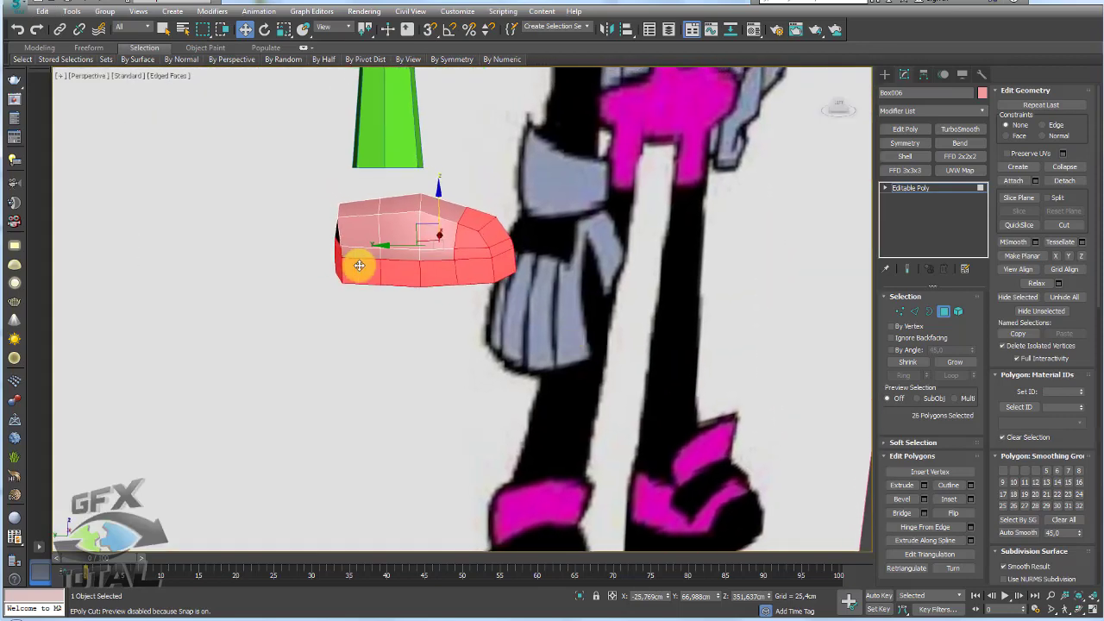
{"action": "scroll", "coordinate": [357, 261], "scroll_direction": "up", "scroll_amount": 3}
{"action": "middle_click_drag", "start_coordinate": [358, 262], "coordinate": [593, 315]}
{"action": "middle_click_drag", "start_coordinate": [467, 304], "coordinate": [517, 312], "text": "alt"}
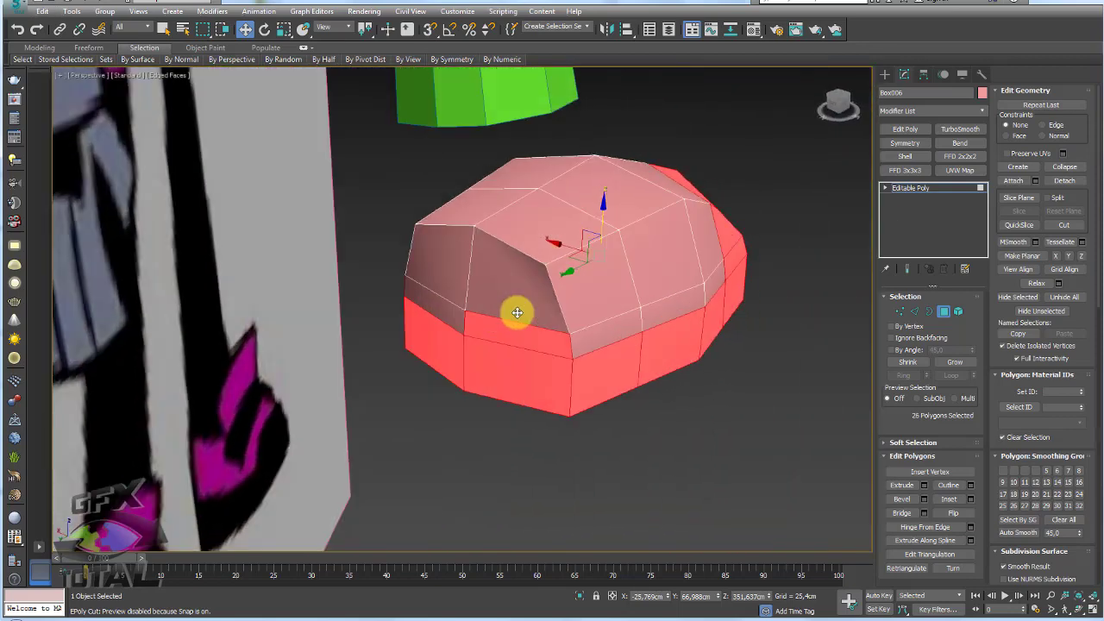
{"action": "left_click", "coordinate": [474, 317], "text": "ctrl"}
{"action": "middle_click_drag", "start_coordinate": [645, 377], "coordinate": [604, 371], "text": "alt"}
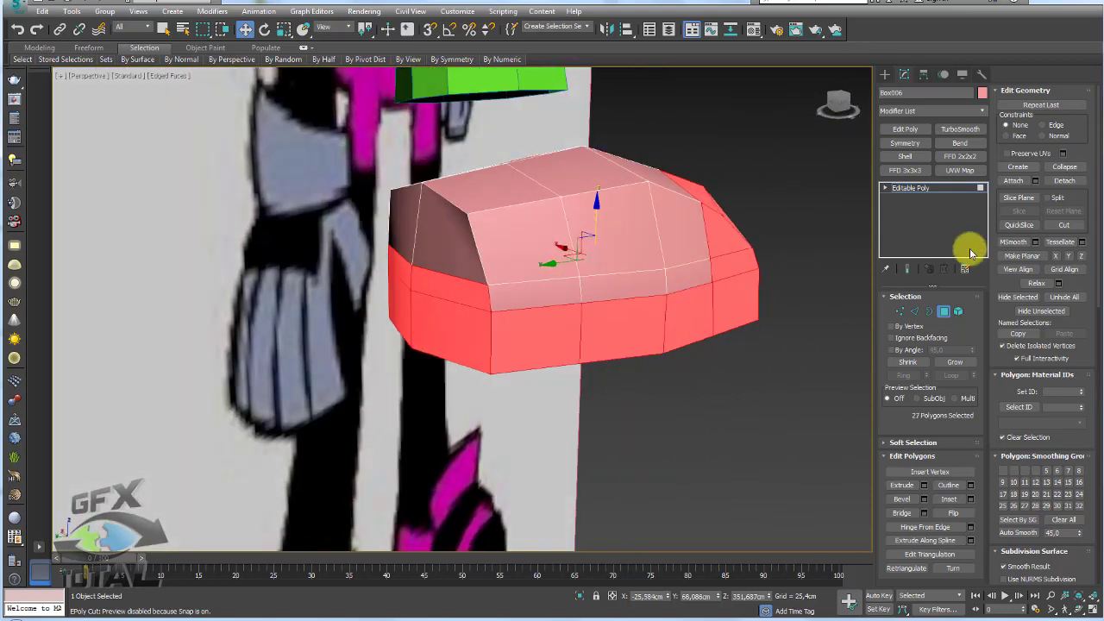
{"action": "left_click", "coordinate": [924, 486]}
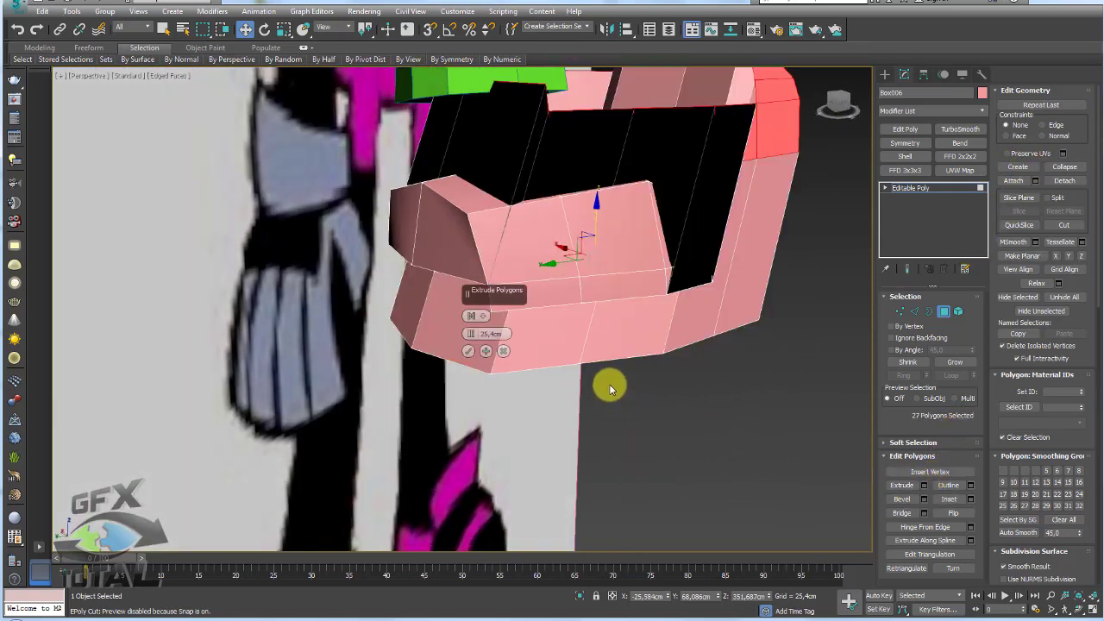
{"action": "left_click", "coordinate": [505, 350]}
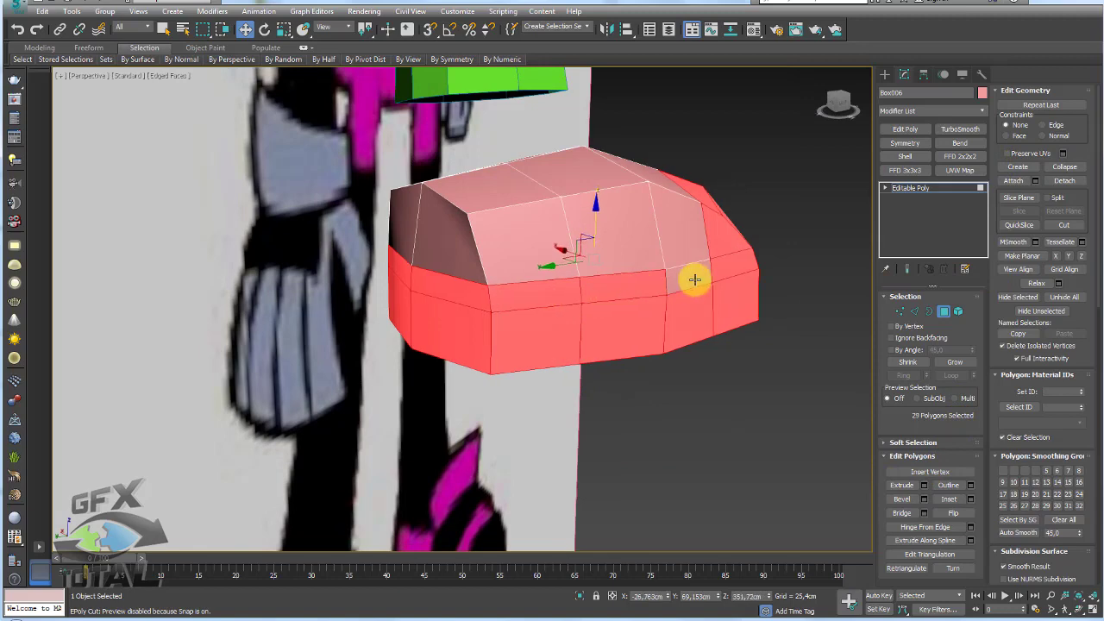
Extrude the full lower band outward using Local Normal to form the sole rim
{"action": "mouse_move", "coordinate": [695, 279]}
{"action": "middle_mouse_down", "text": "alt"}
{"action": "mouse_move", "coordinate": [695, 303]}
{"action": "mouse_move", "coordinate": [728, 306]}
{"action": "middle_mouse_up", "text": "alt"}
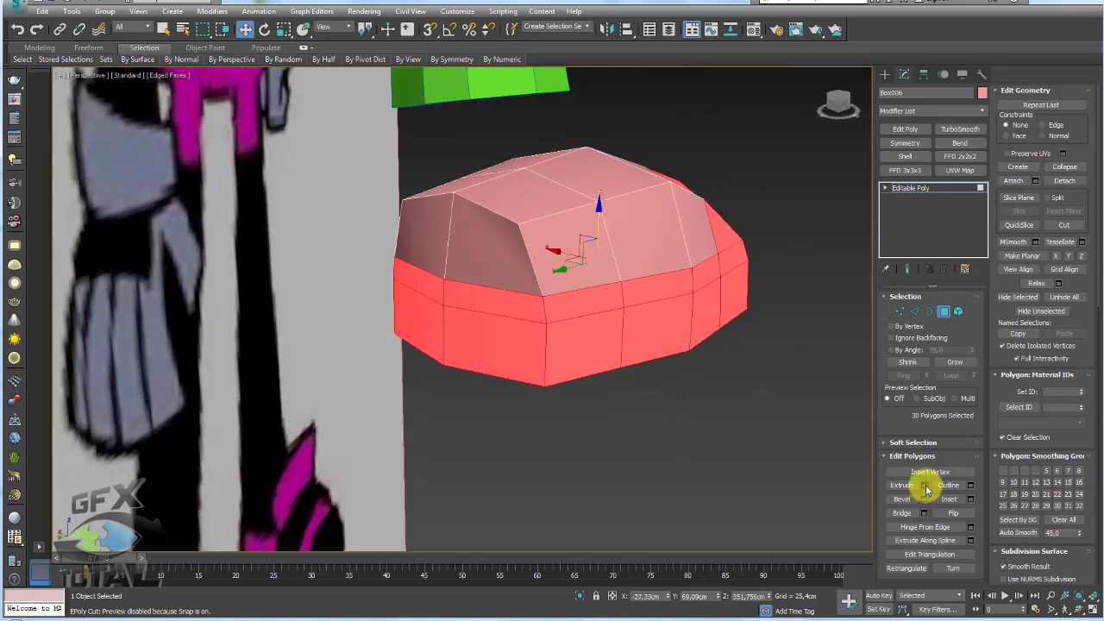
{"action": "left_click", "coordinate": [925, 486]}
{"action": "left_click_drag", "start_coordinate": [476, 326], "coordinate": [470, 314]}
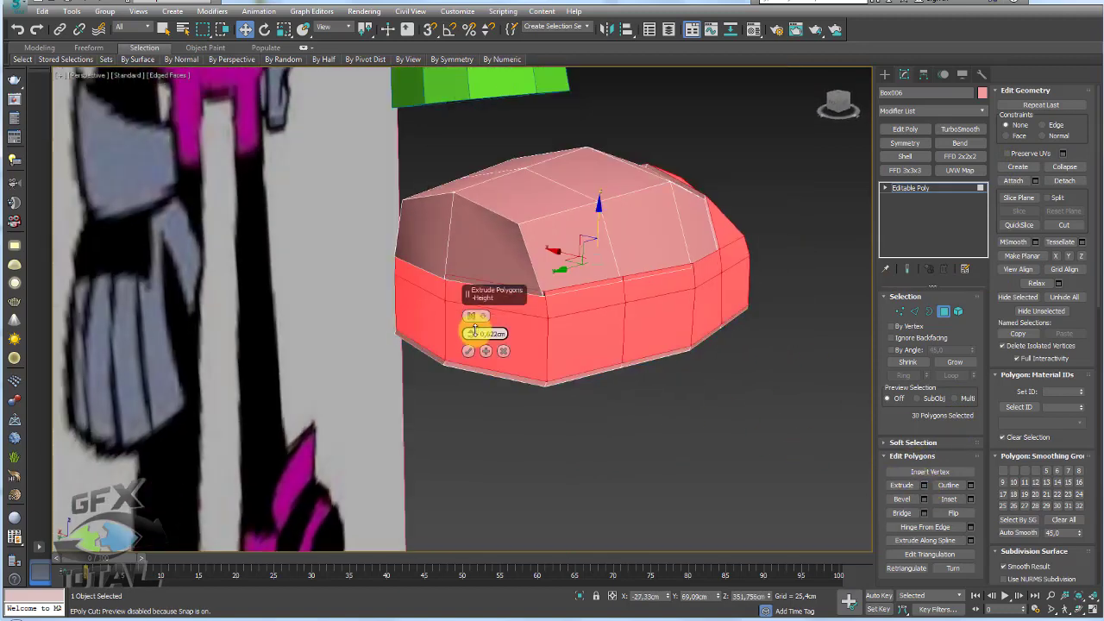
{"action": "left_click", "coordinate": [472, 316]}
{"action": "left_click", "coordinate": [509, 338]}
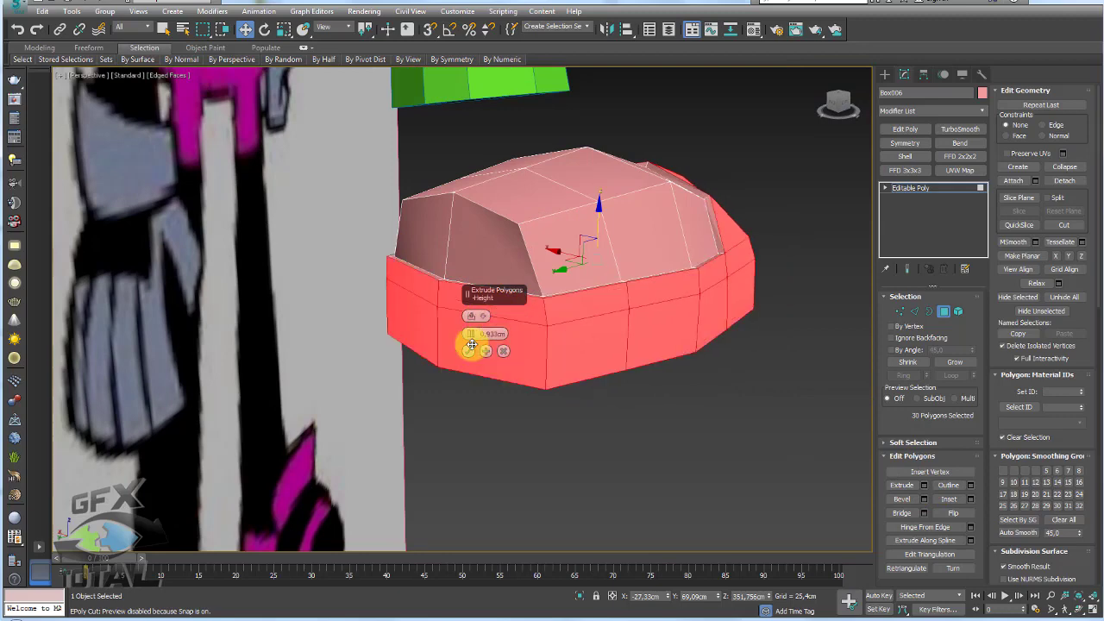
{"action": "mouse_move", "coordinate": [468, 338]}
{"action": "left_mouse_down"}
{"action": "mouse_move", "coordinate": [469, 309]}
{"action": "mouse_move", "coordinate": [469, 335]}
{"action": "left_mouse_up"}
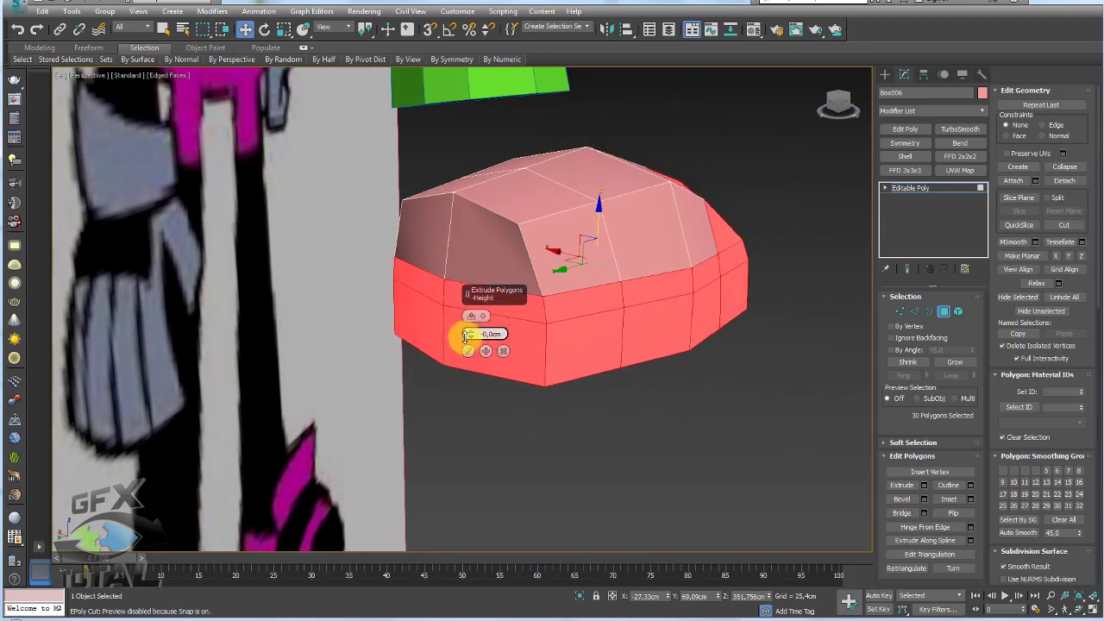
{"action": "left_click", "coordinate": [468, 354]}
{"action": "mouse_move", "coordinate": [464, 348]}
{"action": "middle_mouse_down", "text": "alt"}
{"action": "mouse_move", "coordinate": [543, 320]}
{"action": "mouse_move", "coordinate": [579, 279]}
{"action": "mouse_move", "coordinate": [585, 323]}
{"action": "mouse_move", "coordinate": [915, 304]}
{"action": "middle_mouse_up", "text": "alt"}
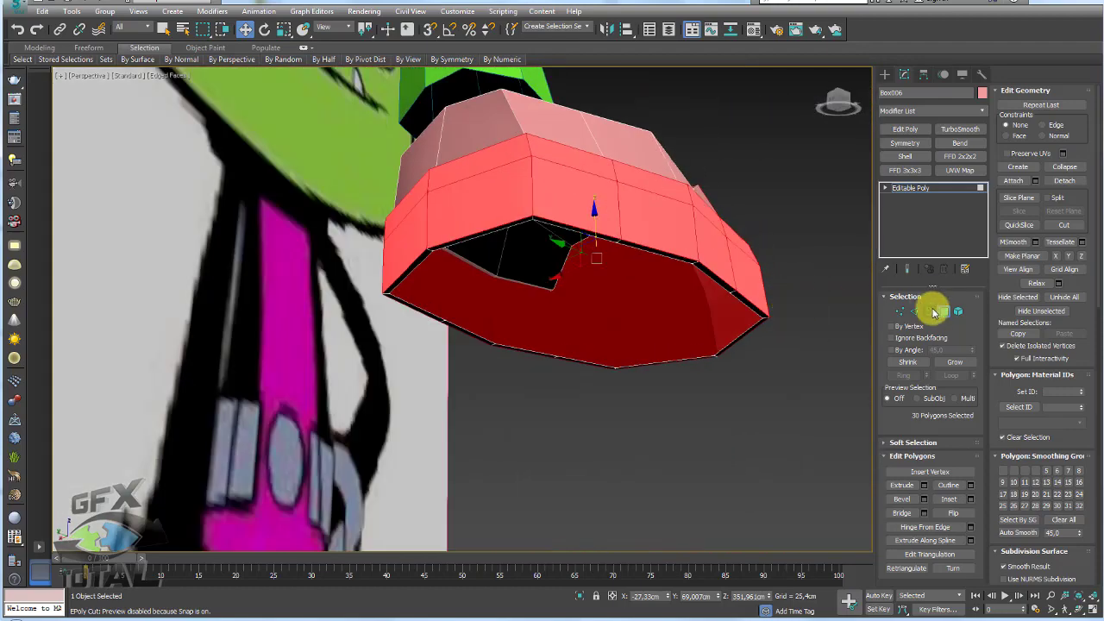
Cap the open border hole on the shoe's underside
{"action": "left_click", "coordinate": [929, 311]}
{"action": "left_click", "coordinate": [732, 360]}
{"action": "middle_click_drag", "start_coordinate": [731, 361], "coordinate": [847, 348], "text": "alt"}
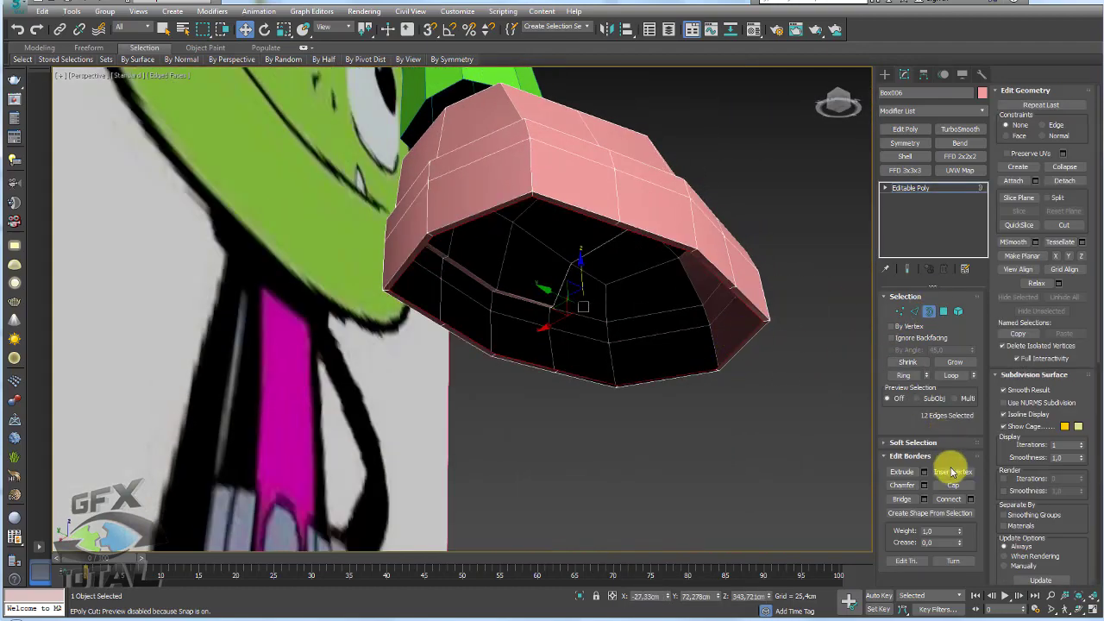
{"action": "left_click", "coordinate": [949, 486]}
Connect opposite border vertex pairs across the cap with new edges
{"action": "left_click", "coordinate": [900, 311]}
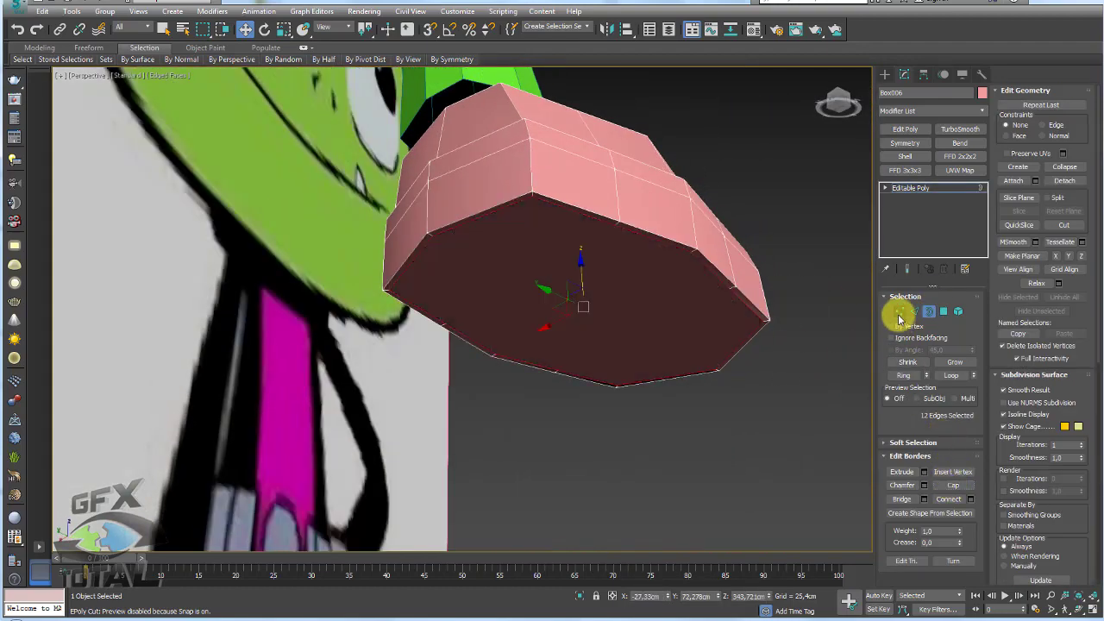
{"action": "left_click", "coordinate": [693, 252]}
{"action": "left_click", "coordinate": [493, 353], "text": "ctrl"}
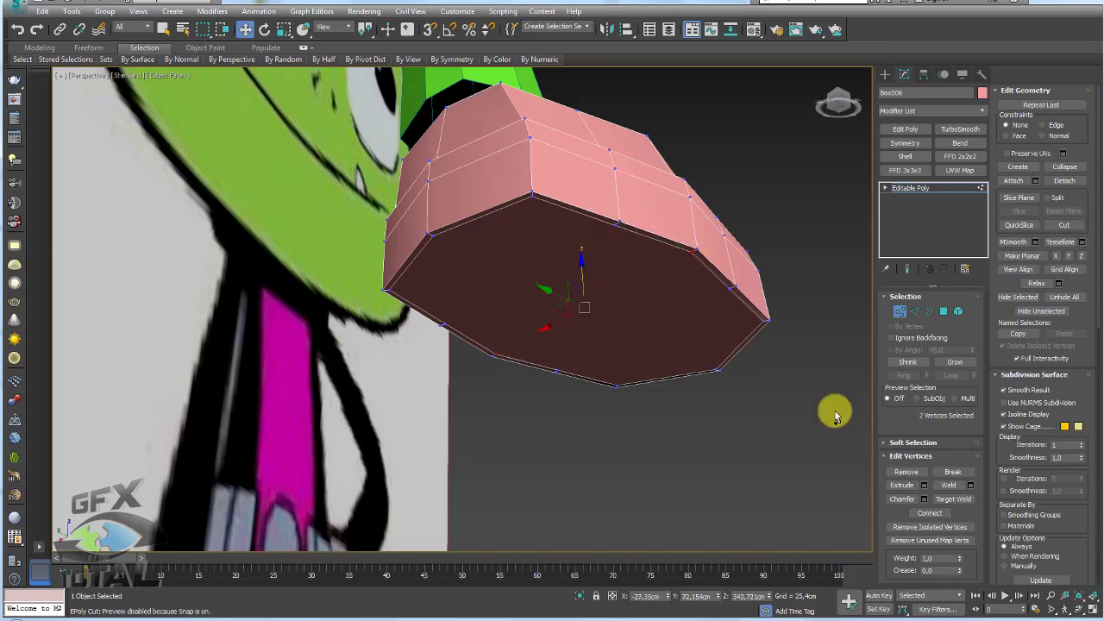
{"action": "left_click", "coordinate": [930, 514]}
{"action": "middle_click_drag", "start_coordinate": [678, 403], "coordinate": [623, 200], "text": "alt"}
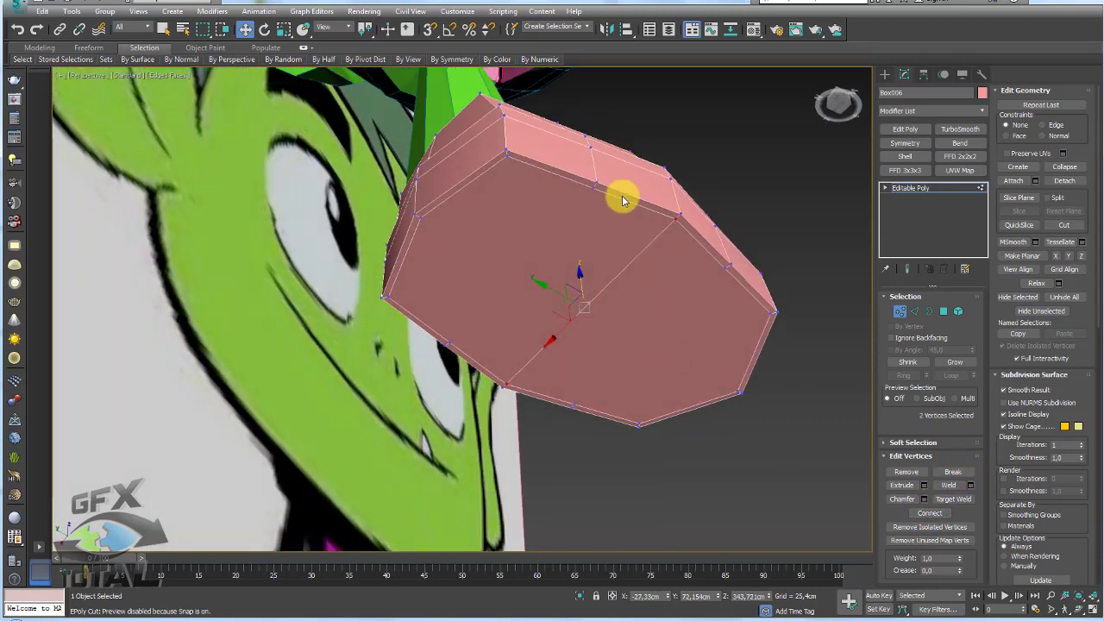
{"action": "left_click", "coordinate": [726, 268]}
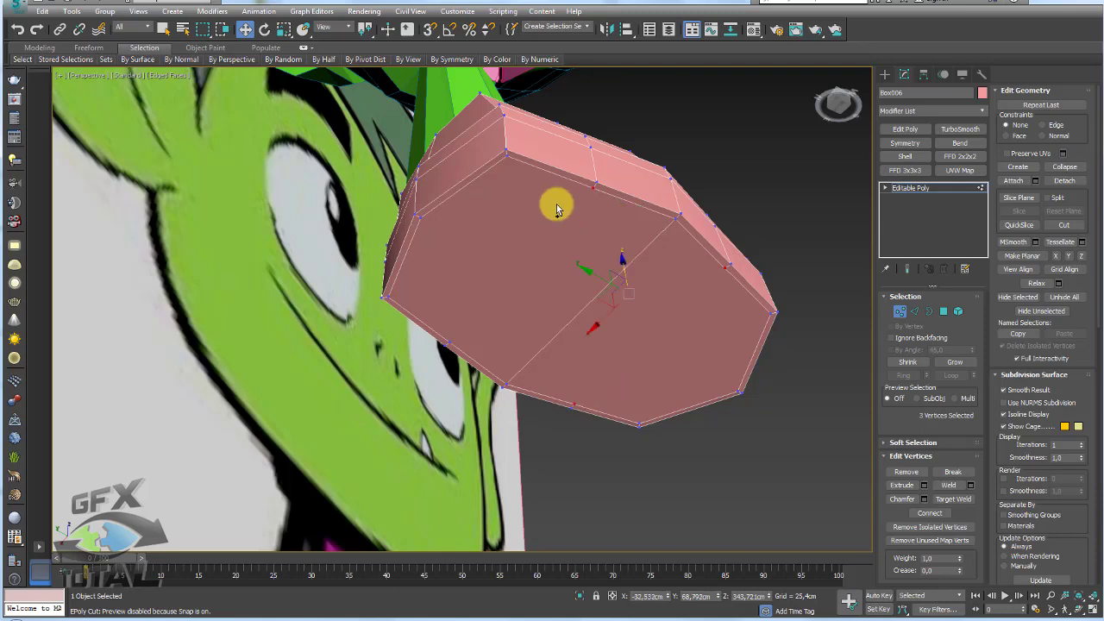
{"action": "left_click", "coordinate": [930, 514]}
{"action": "middle_click_drag", "start_coordinate": [656, 389], "coordinate": [636, 370], "text": "alt"}
Cut an extra edge across the cap with vertex snapping enabled
{"action": "key", "text": "alt+c"}
{"action": "key", "text": "s"}
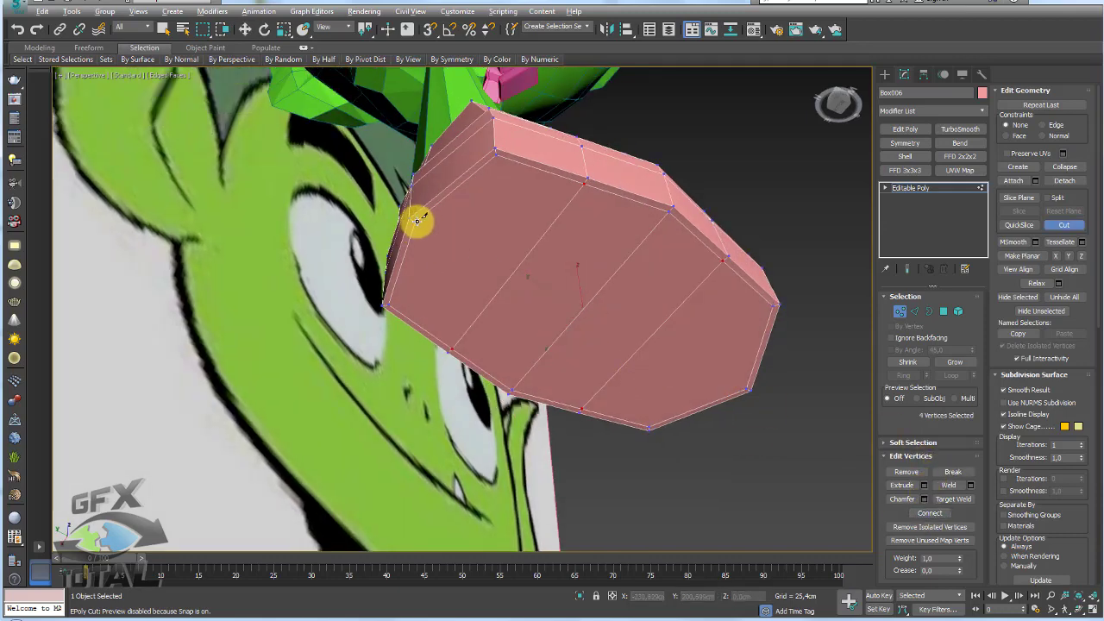
{"action": "left_click", "coordinate": [413, 223]}
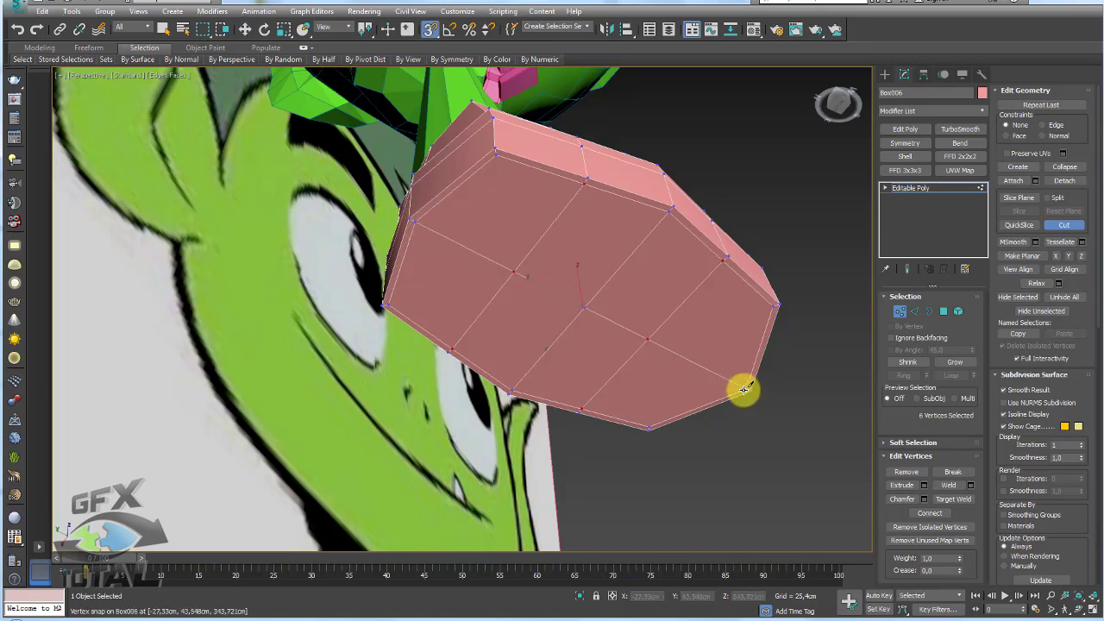
{"action": "middle_click_drag", "start_coordinate": [713, 350], "coordinate": [653, 362], "text": "alt"}
{"action": "key", "text": "w"}
{"action": "mouse_move", "coordinate": [673, 321]}
{"action": "middle_mouse_down", "text": "alt"}
{"action": "mouse_move", "coordinate": [628, 394]}
{"action": "mouse_move", "coordinate": [653, 358]}
{"action": "middle_mouse_up", "text": "alt"}
{"action": "scroll", "coordinate": [671, 382], "scroll_direction": "down", "scroll_amount": 3}
{"action": "scroll", "coordinate": [596, 365], "scroll_direction": "down", "scroll_amount": 2}
Frame the pink shoe and compare it against the reference feet
{"action": "scroll", "coordinate": [553, 393], "scroll_direction": "down", "scroll_amount": 1}
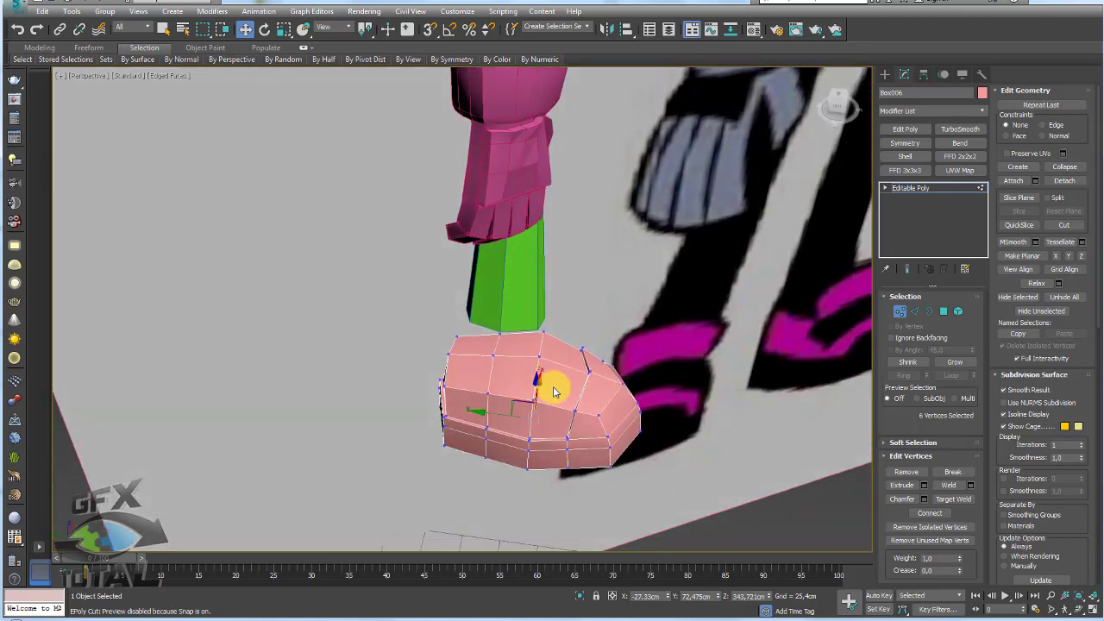
{"action": "middle_click_drag", "start_coordinate": [553, 387], "coordinate": [439, 323]}
{"action": "scroll", "coordinate": [438, 330], "scroll_direction": "up", "scroll_amount": 3}
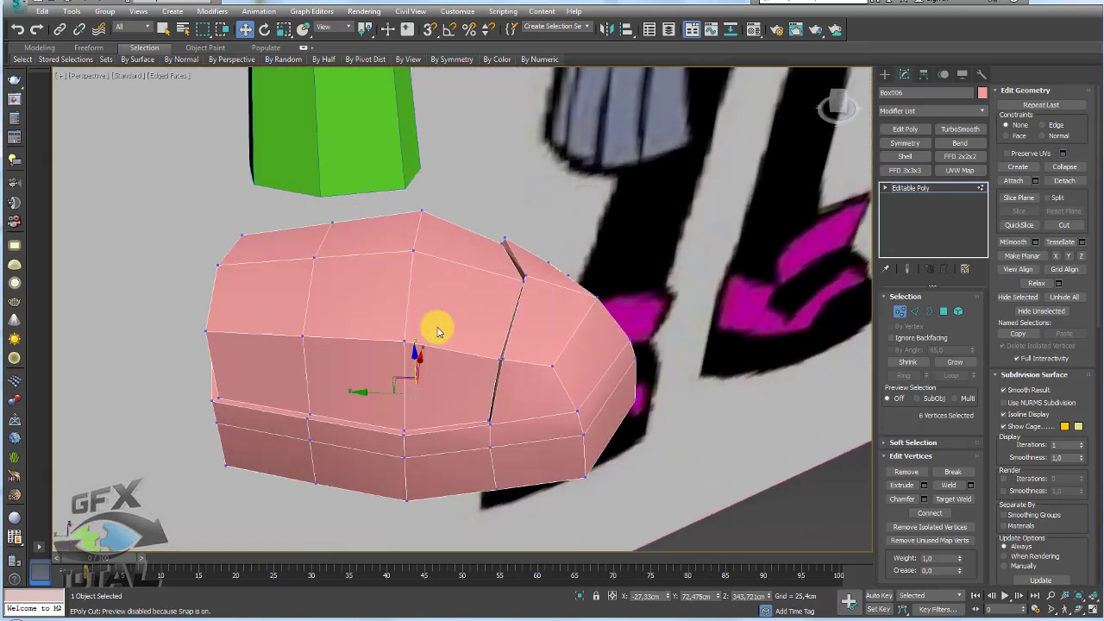
{"action": "left_click", "coordinate": [943, 311]}
{"action": "middle_click_drag", "start_coordinate": [917, 314], "coordinate": [575, 322]}
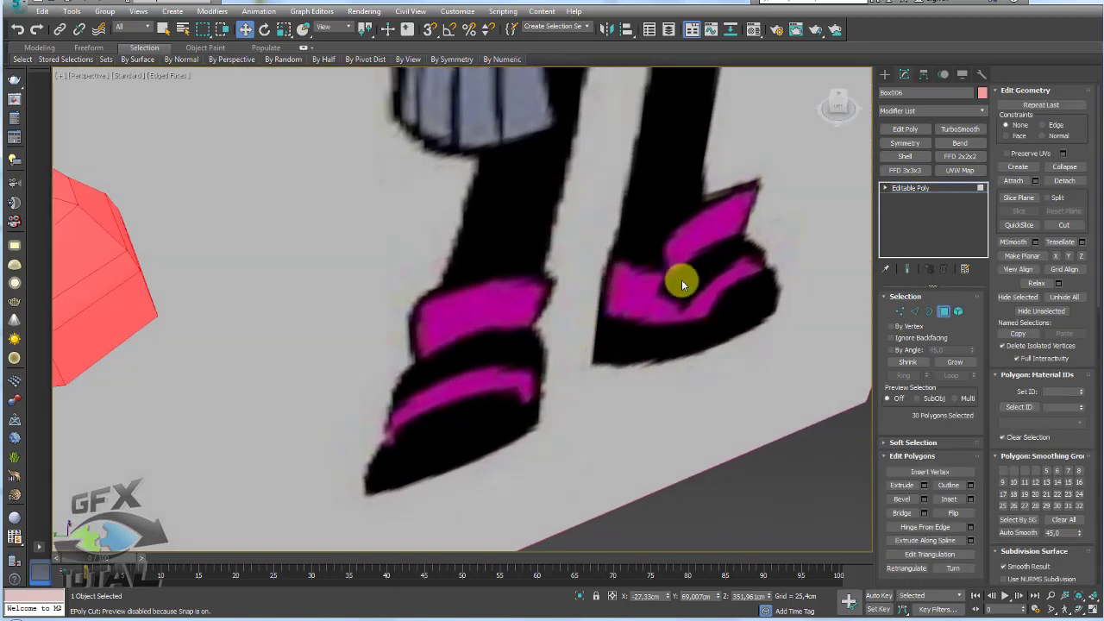
{"action": "mouse_move", "coordinate": [681, 281]}
{"action": "middle_mouse_down", "text": "alt"}
{"action": "mouse_move", "coordinate": [510, 299]}
{"action": "mouse_move", "coordinate": [692, 297]}
{"action": "middle_mouse_up", "text": "alt"}
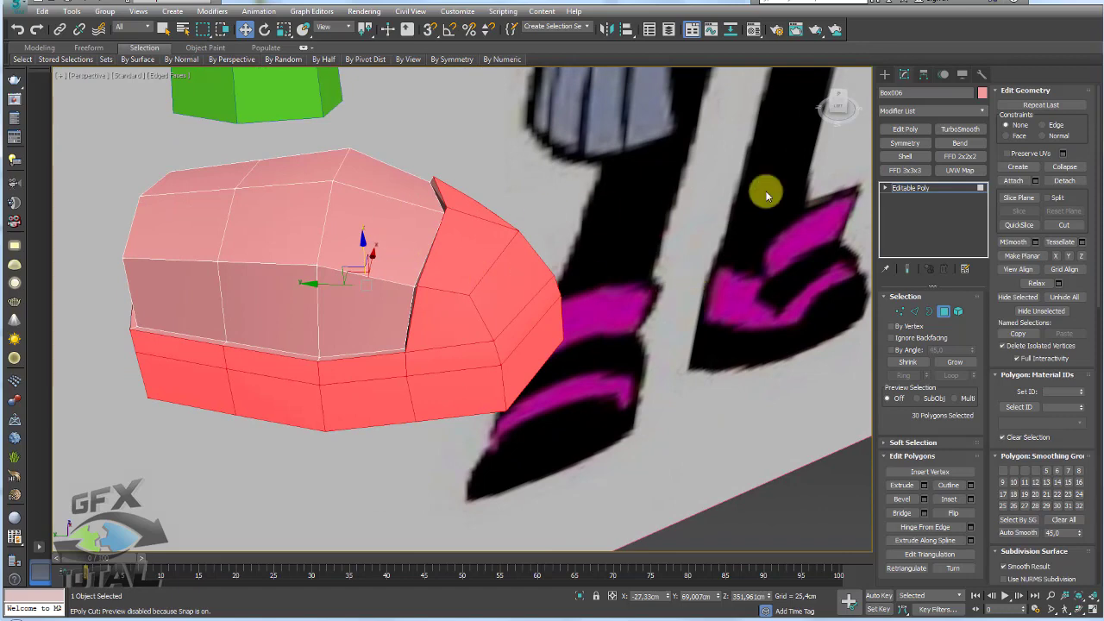
{"action": "left_click", "coordinate": [913, 311]}
{"action": "middle_click_drag", "start_coordinate": [308, 246], "coordinate": [495, 320], "text": "alt"}
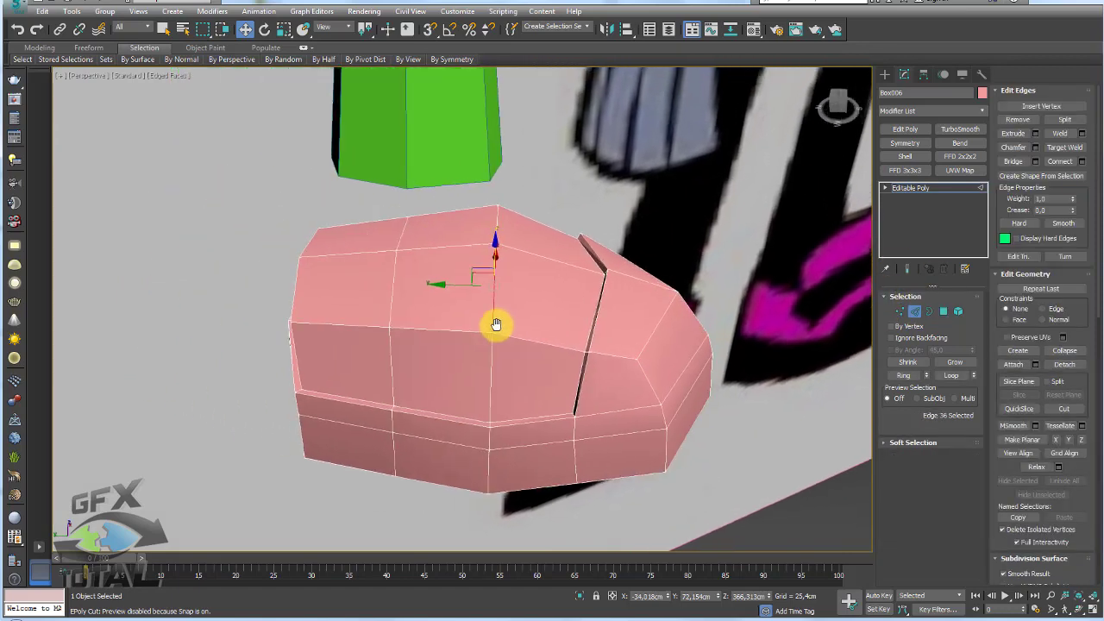
Select a 2x2 block of faces on the shoe's top and inset it by about 0.363cm
{"action": "left_click", "coordinate": [944, 311]}
{"action": "left_click", "coordinate": [431, 254]}
{"action": "left_click", "coordinate": [405, 232], "text": "ctrl"}
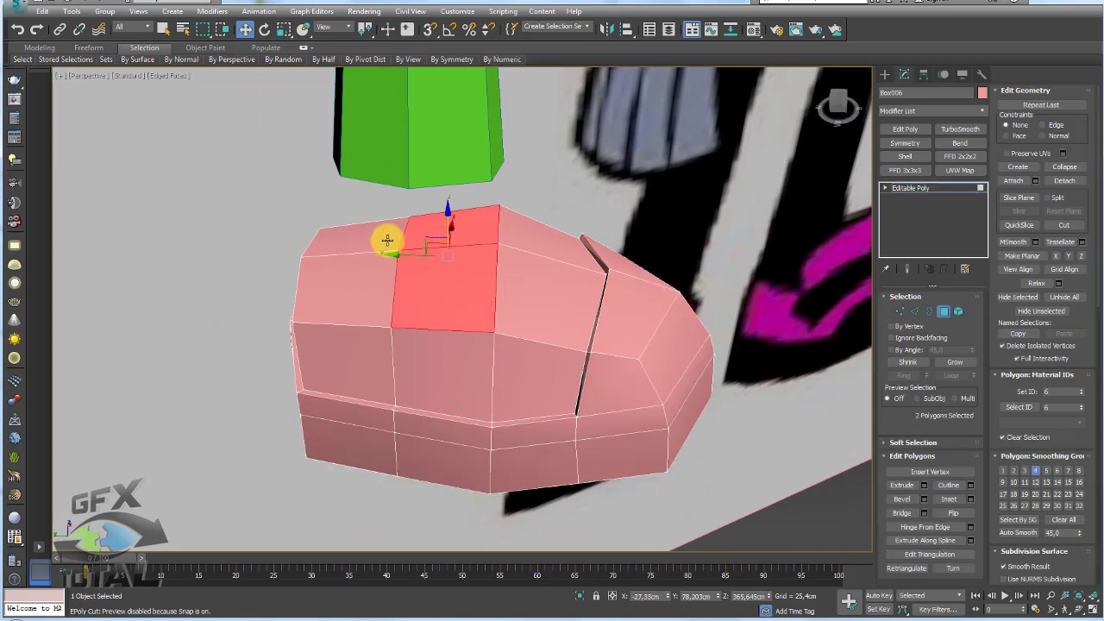
{"action": "left_click", "coordinate": [354, 237], "text": "ctrl"}
{"action": "left_click", "coordinate": [367, 277], "text": "ctrl"}
{"action": "middle_click_drag", "start_coordinate": [382, 264], "coordinate": [734, 233], "text": "alt"}
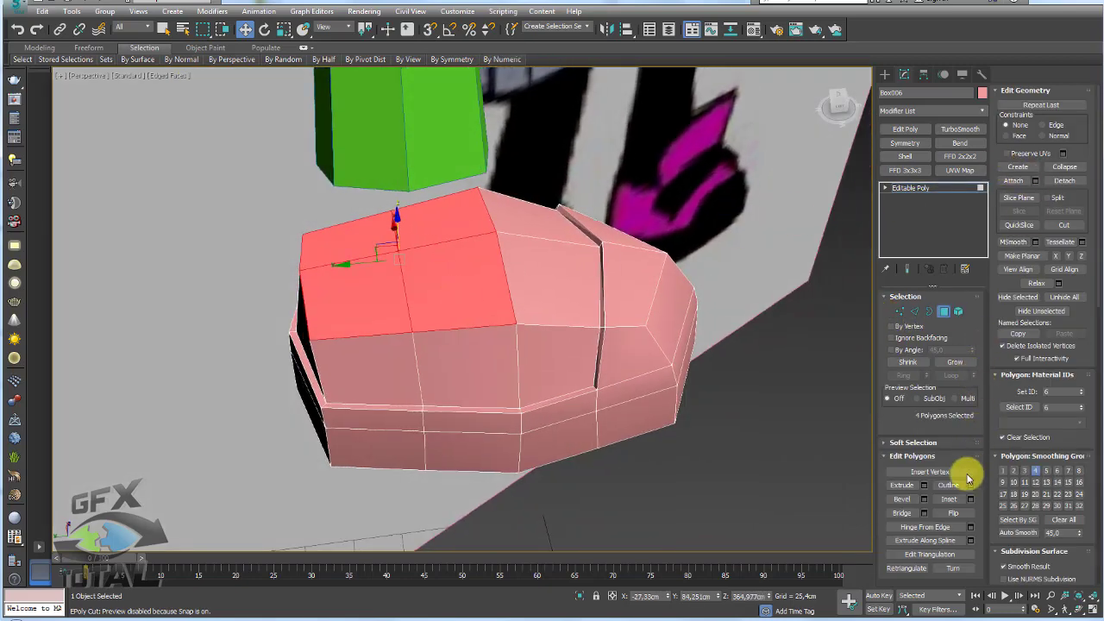
{"action": "left_click", "coordinate": [972, 500]}
{"action": "left_click_drag", "start_coordinate": [473, 340], "coordinate": [474, 339]}
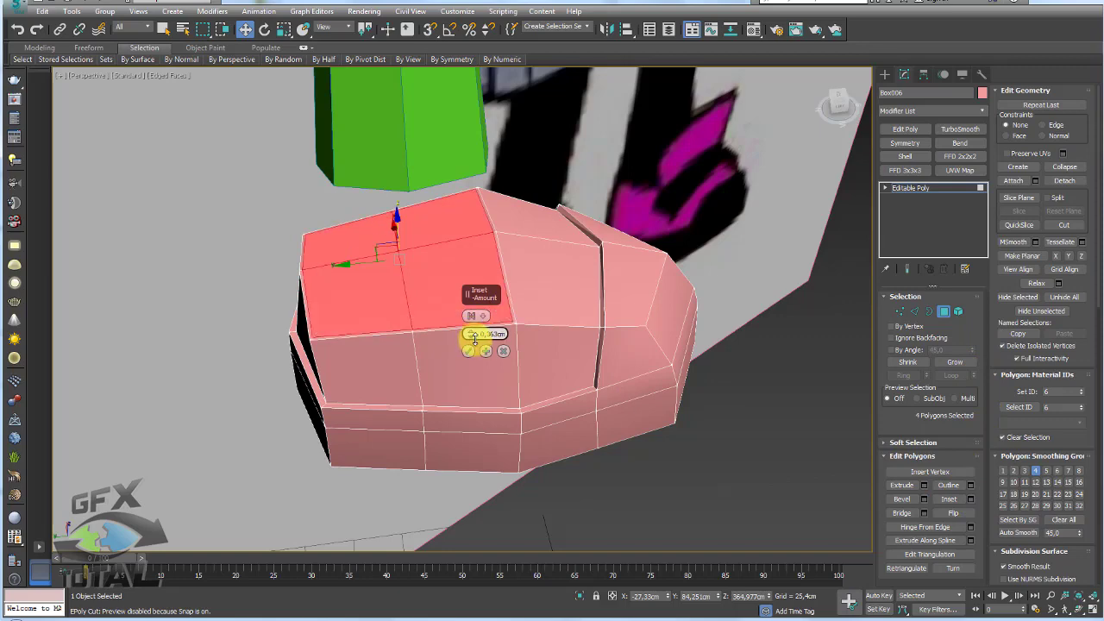
Shift the two inner top vertices sideways, leaving a thin strip of faces selected
{"action": "left_click", "coordinate": [900, 312]}
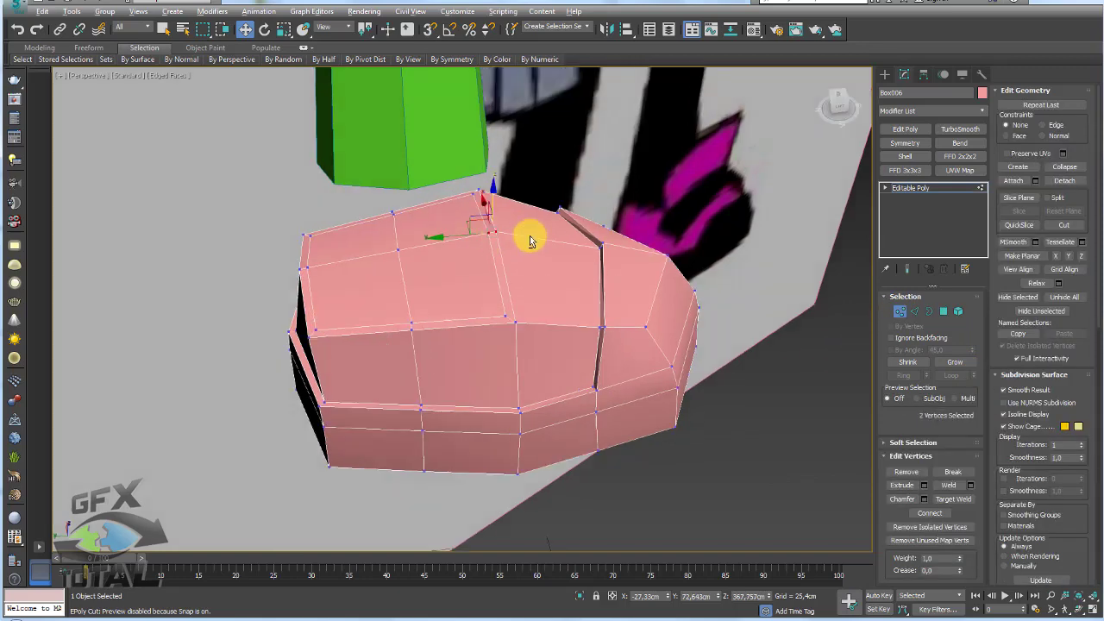
{"action": "middle_click_drag", "start_coordinate": [488, 233], "coordinate": [459, 215], "text": "alt"}
{"action": "left_click_drag", "start_coordinate": [502, 214], "coordinate": [885, 316]}
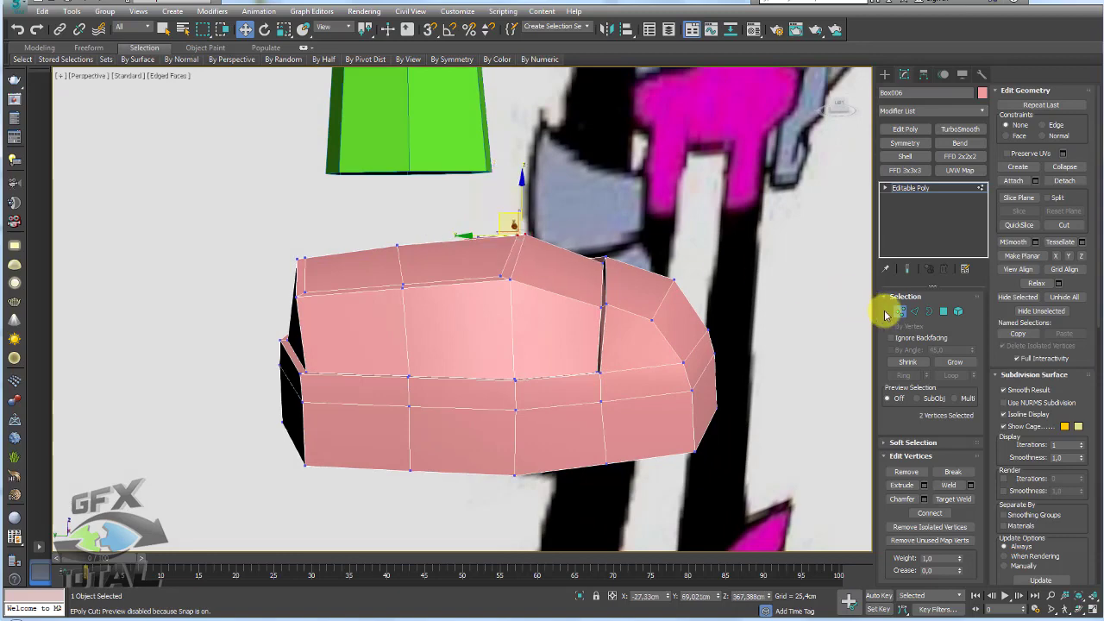
{"action": "left_click", "coordinate": [942, 312]}
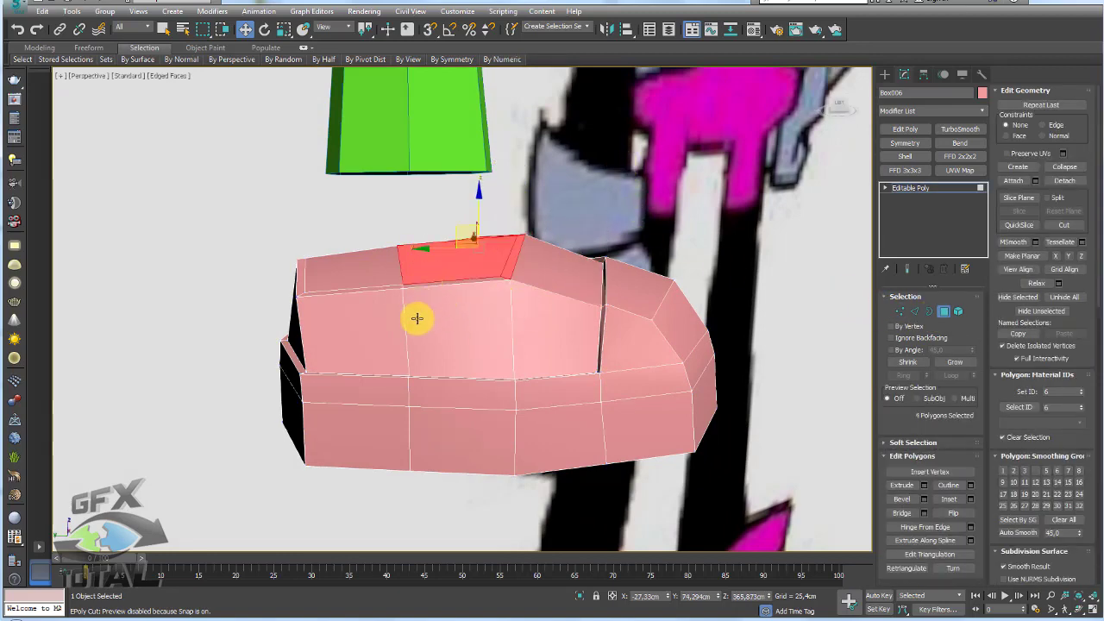
{"action": "middle_click_drag", "start_coordinate": [527, 224], "coordinate": [621, 285], "text": "alt"}
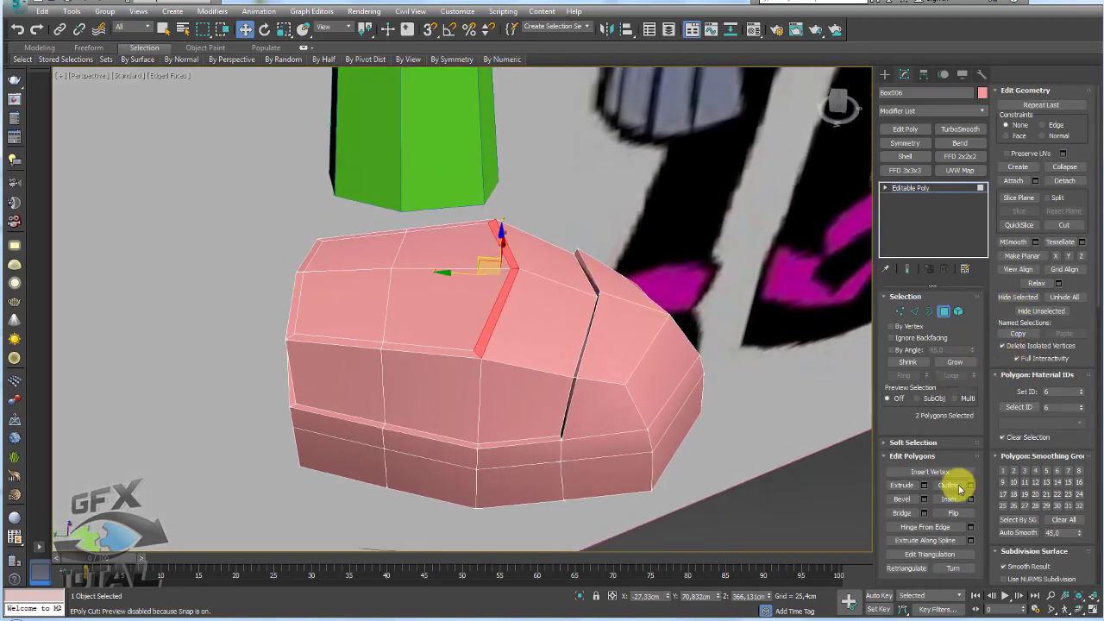
Extrude the thin top strip into a tall tongue and move its top up under the leg
{"action": "left_click", "coordinate": [926, 489]}
{"action": "middle_click_drag", "start_coordinate": [604, 348], "coordinate": [480, 321], "text": "alt"}
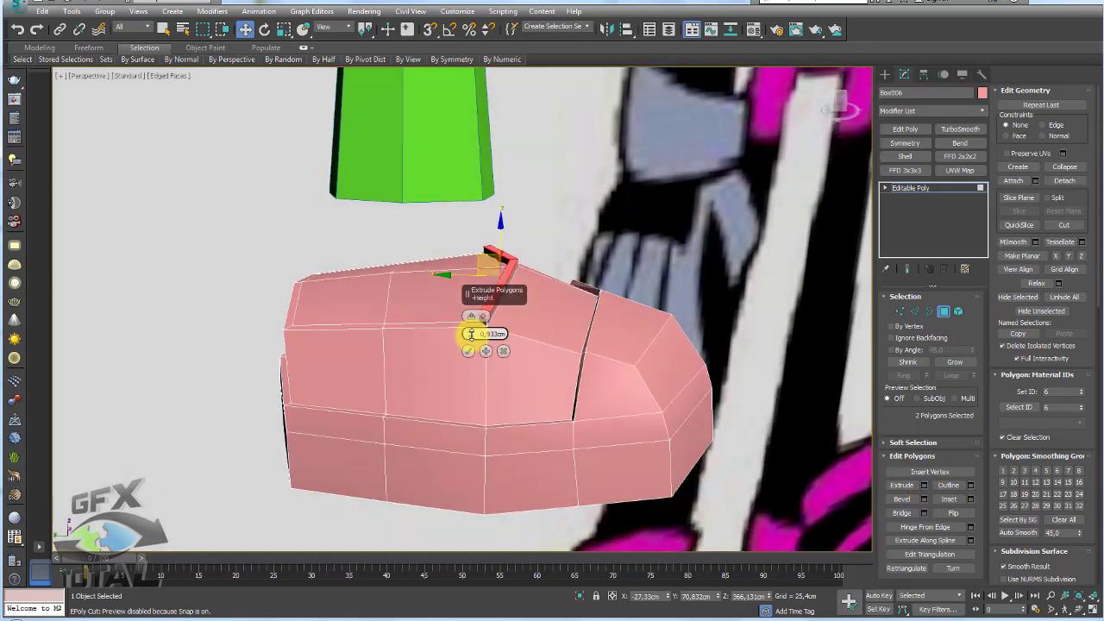
{"action": "left_click_drag", "start_coordinate": [470, 334], "coordinate": [470, 311]}
{"action": "left_click", "coordinate": [467, 350]}
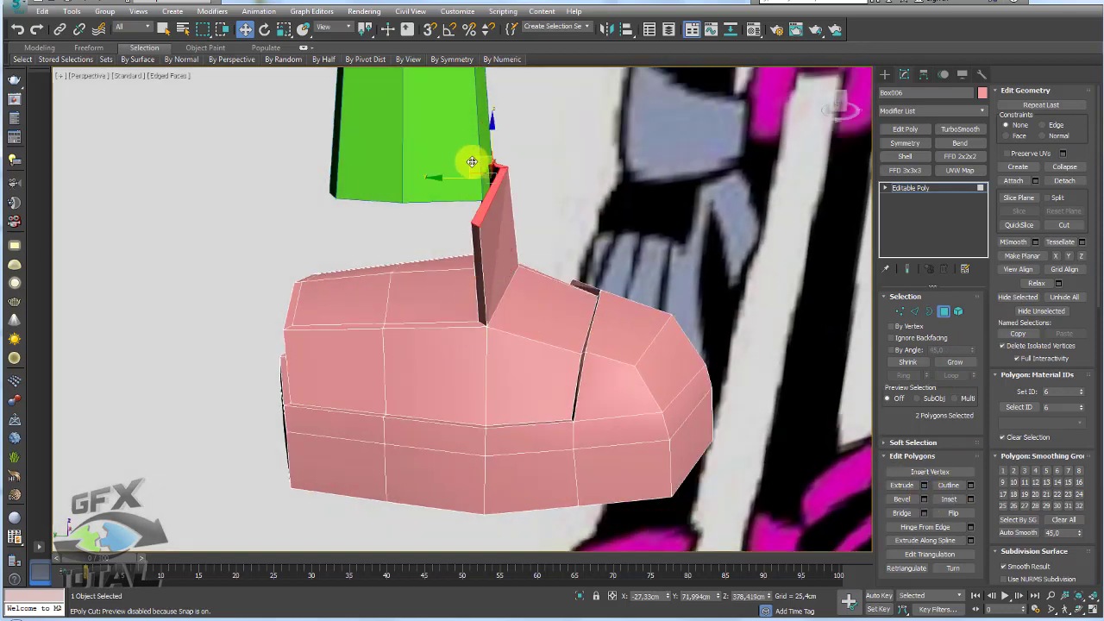
{"action": "left_click_drag", "start_coordinate": [472, 161], "coordinate": [518, 164]}
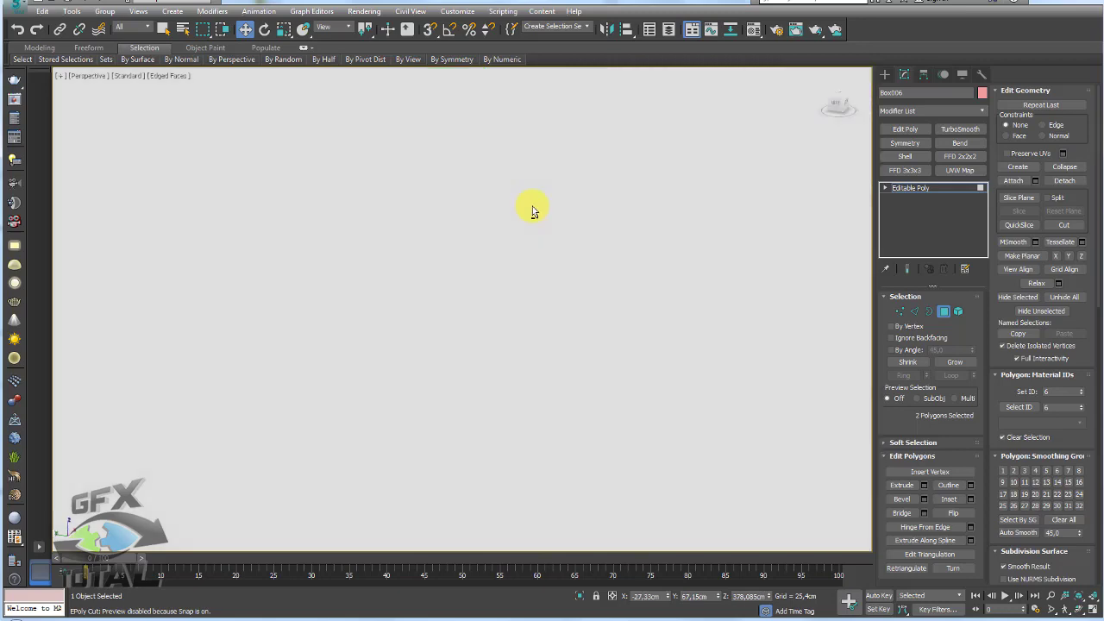
{"action": "mouse_move", "coordinate": [533, 206]}
{"action": "middle_mouse_down", "text": "alt"}
{"action": "mouse_move", "coordinate": [524, 253]}
{"action": "mouse_move", "coordinate": [558, 291]}
{"action": "mouse_move", "coordinate": [516, 344]}
{"action": "mouse_move", "coordinate": [492, 320]}
{"action": "middle_mouse_up", "text": "alt"}
{"action": "key", "text": "r"}
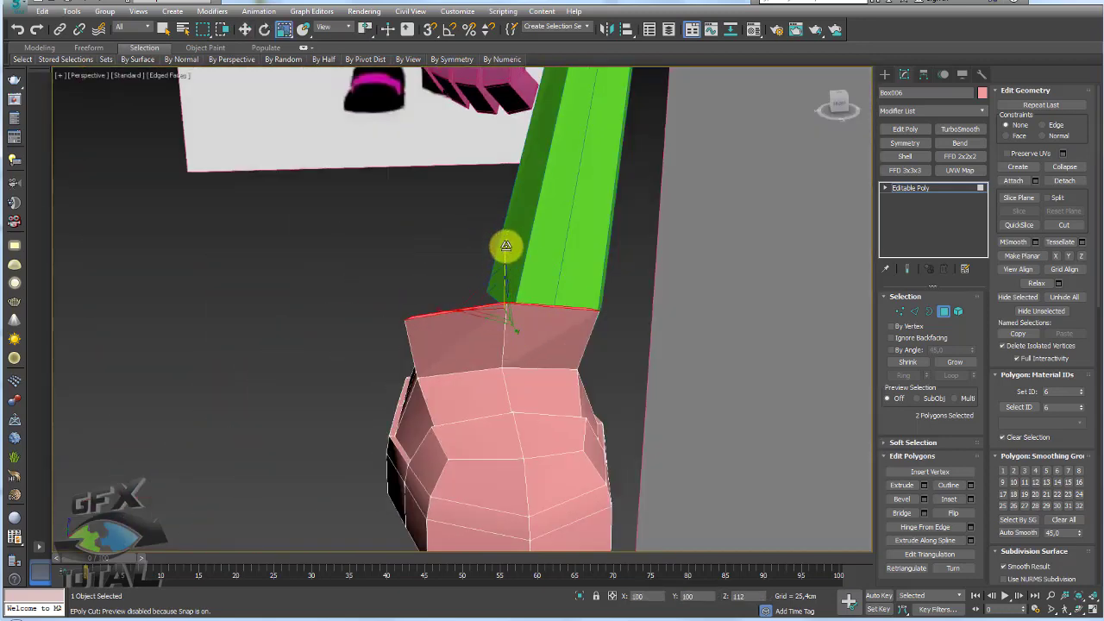
{"action": "key", "text": "w"}
{"action": "left_click_drag", "start_coordinate": [505, 295], "coordinate": [518, 276]}
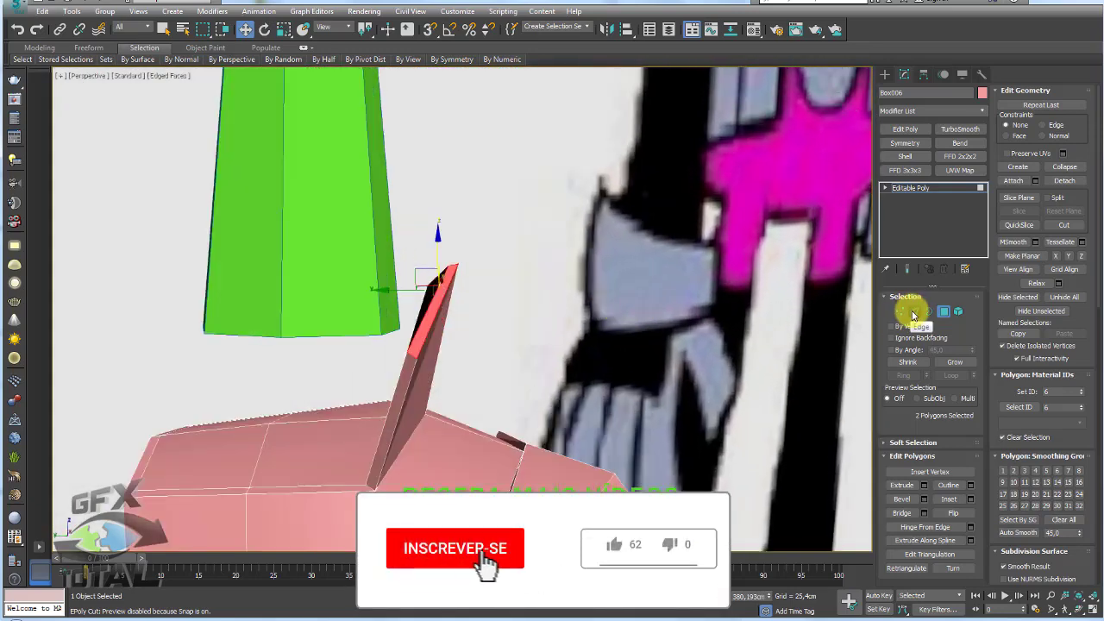
Connect the tongue's upright edges with 2 segments to add two loops across it
{"action": "left_click", "coordinate": [915, 312]}
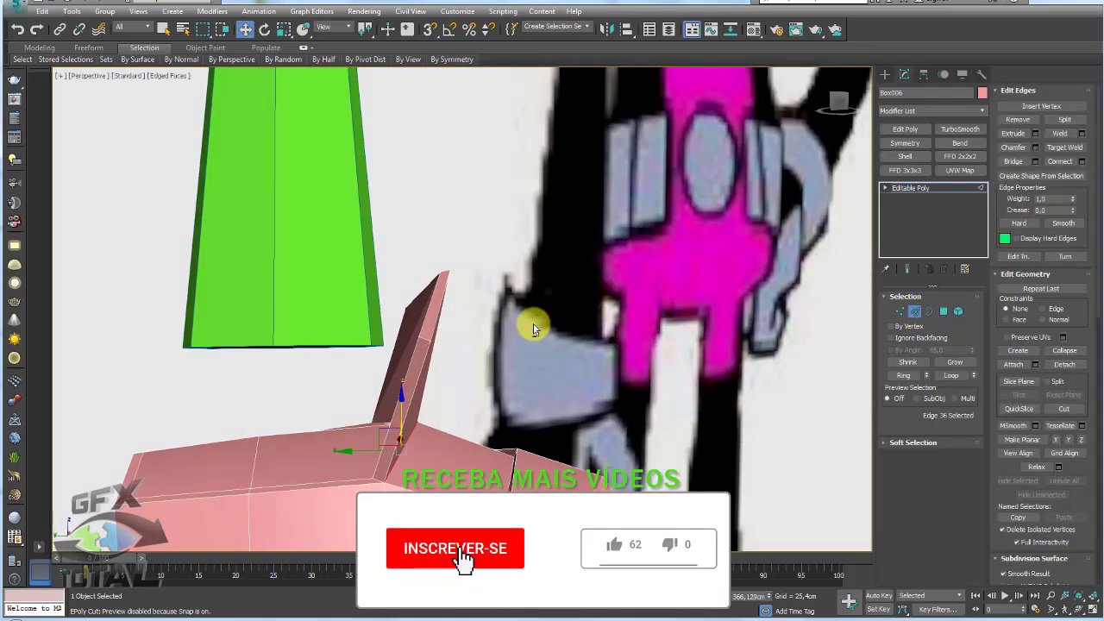
{"action": "middle_click_drag", "start_coordinate": [534, 329], "coordinate": [333, 383], "text": "alt"}
{"action": "left_click", "coordinate": [333, 382]}
{"action": "left_click", "coordinate": [1082, 161]}
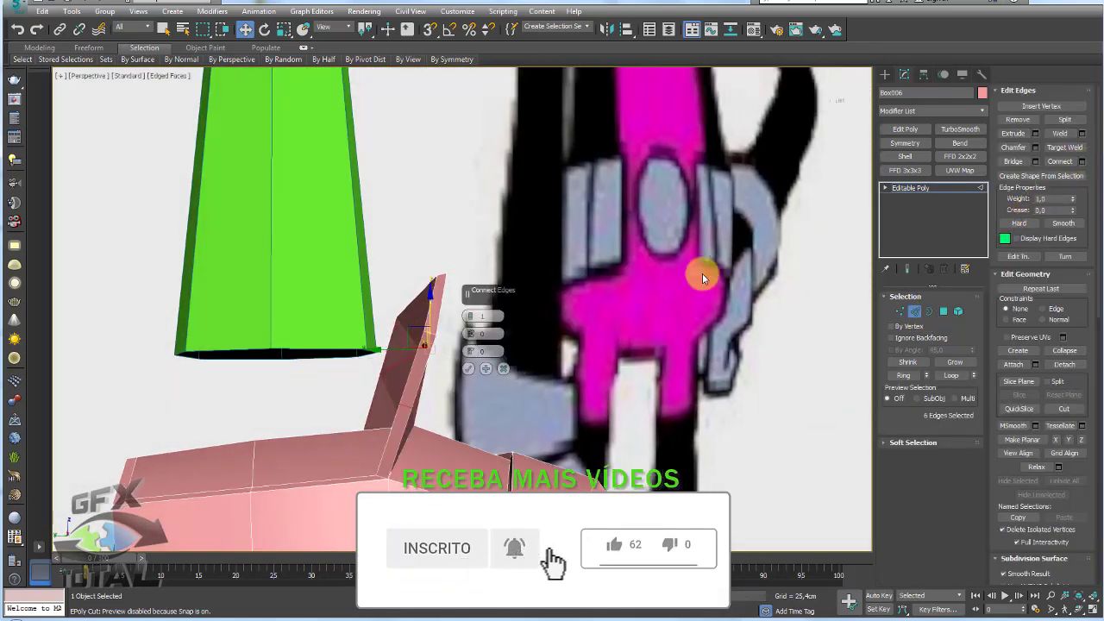
{"action": "left_click_drag", "start_coordinate": [470, 315], "coordinate": [474, 311]}
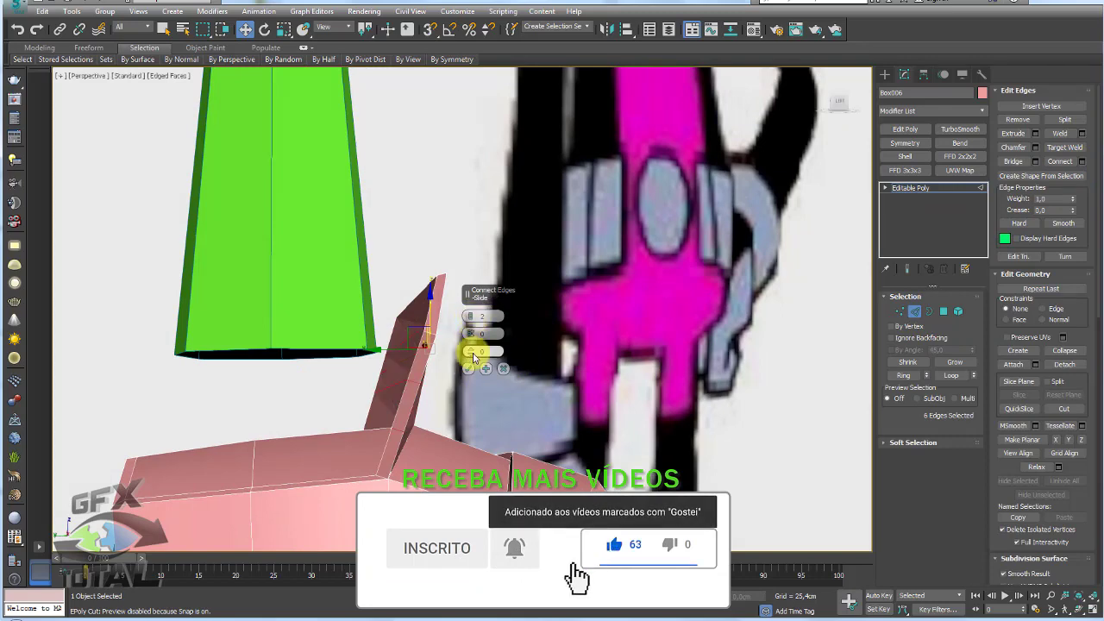
{"action": "left_click", "coordinate": [469, 369]}
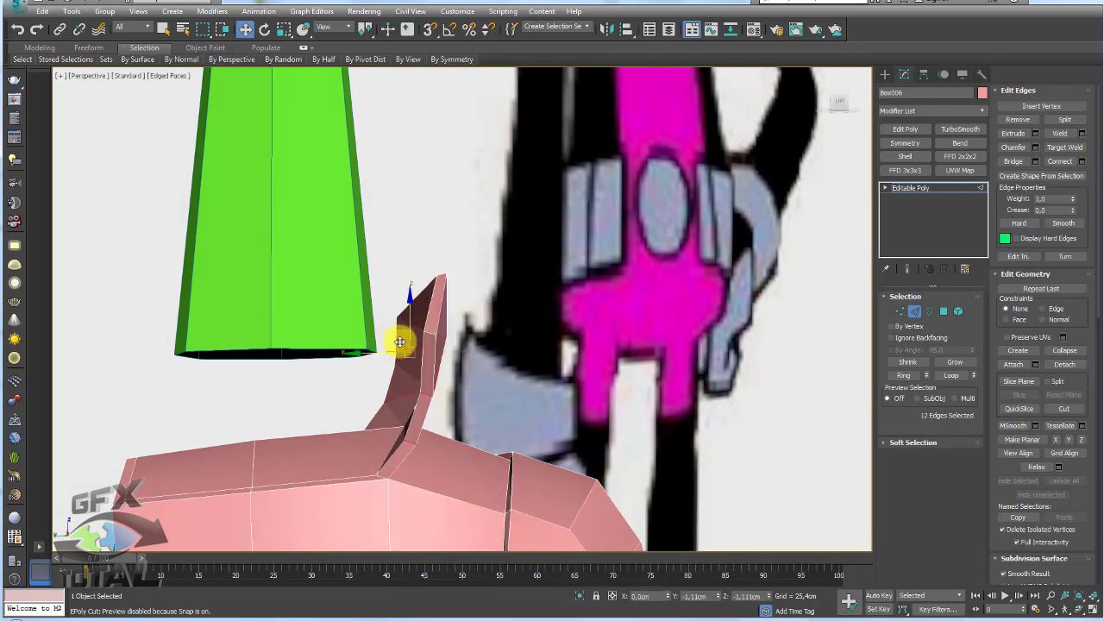
Cancel a stray cut and return Box006 to object level with the shoe in view
{"action": "mouse_move", "coordinate": [404, 337]}
{"action": "middle_mouse_down", "text": "alt"}
{"action": "mouse_move", "coordinate": [456, 370]}
{"action": "mouse_move", "coordinate": [447, 389]}
{"action": "mouse_move", "coordinate": [473, 422]}
{"action": "mouse_move", "coordinate": [535, 412]}
{"action": "middle_mouse_up", "text": "alt"}
{"action": "scroll", "coordinate": [486, 362], "scroll_direction": "up", "scroll_amount": 3}
{"action": "scroll", "coordinate": [616, 402], "scroll_direction": "down", "scroll_amount": 3}
{"action": "scroll", "coordinate": [655, 388], "scroll_direction": "up", "scroll_amount": 5}
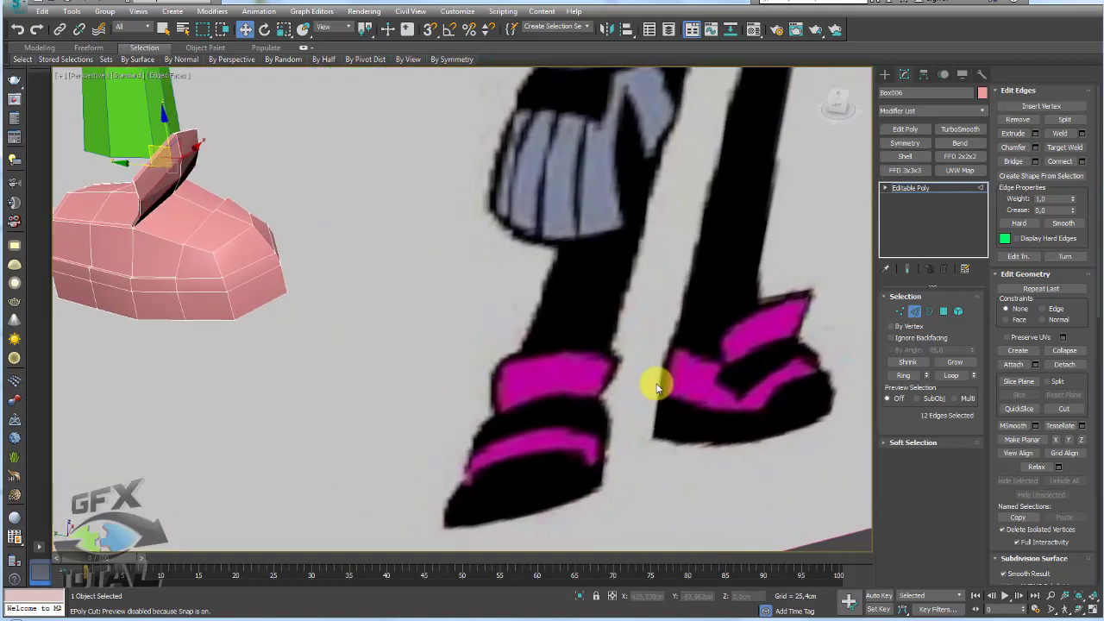
{"action": "middle_click_drag", "start_coordinate": [655, 389], "coordinate": [727, 348], "text": "alt"}
{"action": "left_click", "coordinate": [684, 284]}
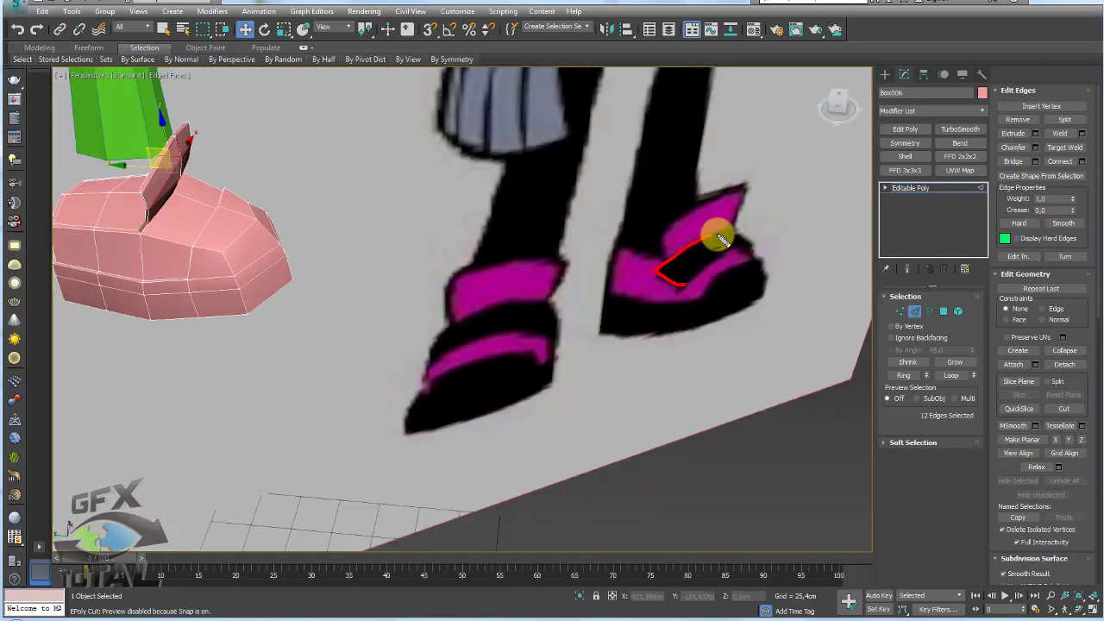
{"action": "right_click", "coordinate": [751, 251]}
{"action": "mouse_move", "coordinate": [665, 290]}
{"action": "middle_mouse_down", "text": "alt"}
{"action": "mouse_move", "coordinate": [475, 322]}
{"action": "mouse_move", "coordinate": [552, 302]}
{"action": "middle_mouse_up", "text": "alt"}
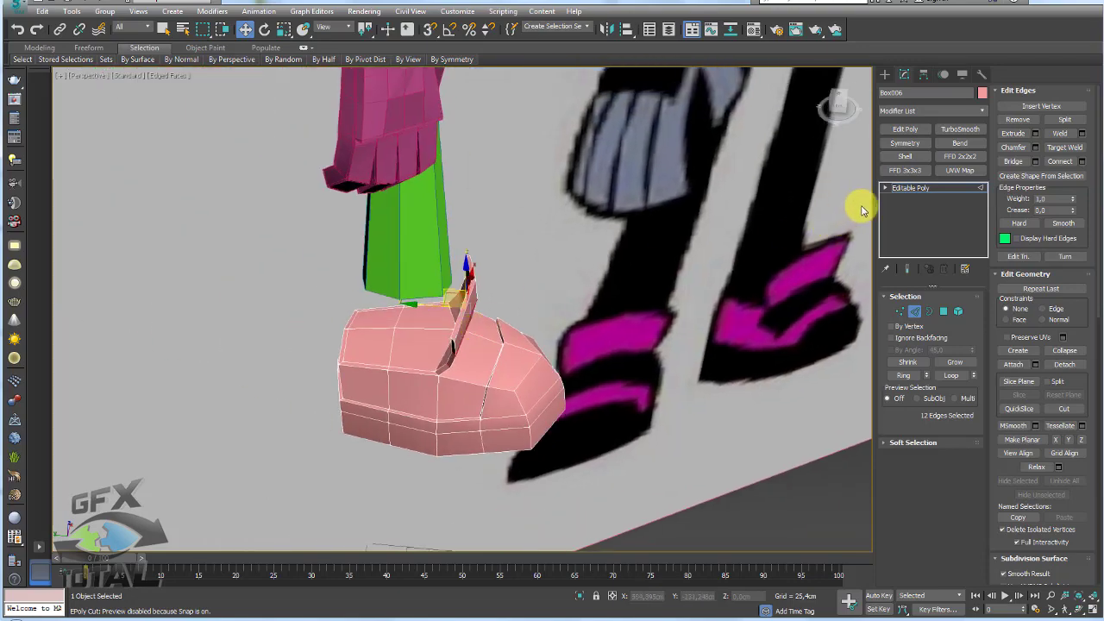
{"action": "left_click", "coordinate": [929, 188]}
{"action": "middle_click_drag", "start_coordinate": [493, 340], "coordinate": [481, 315], "text": "alt"}
Move the vertices along the boot's lower edge to tidy its shape
{"action": "scroll", "coordinate": [466, 345], "scroll_direction": "up", "scroll_amount": 3}
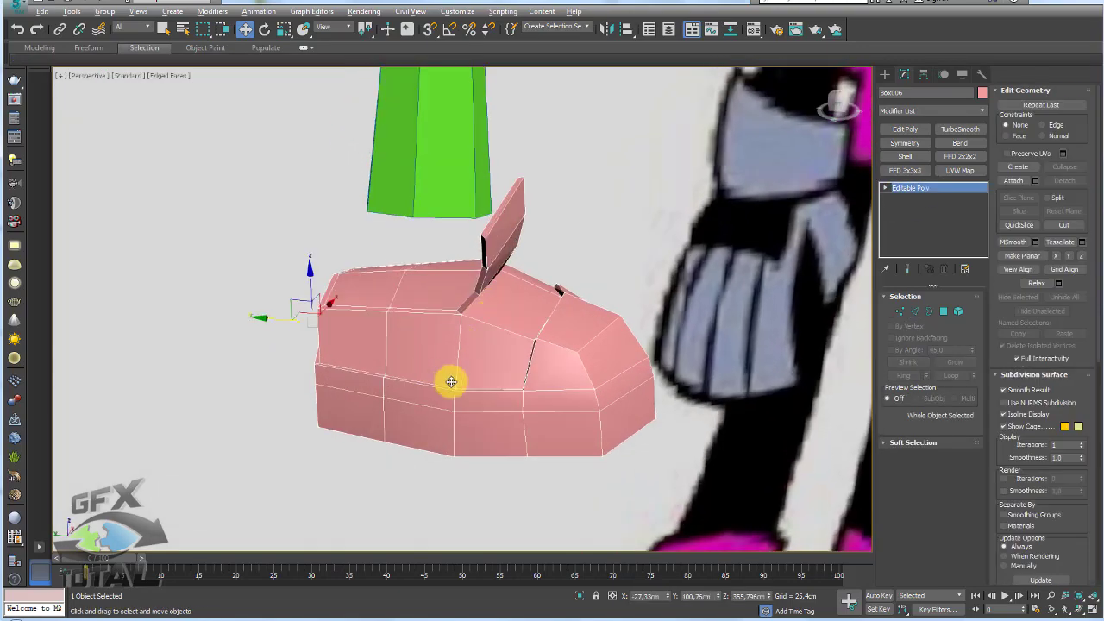
{"action": "mouse_move", "coordinate": [451, 383]}
{"action": "middle_mouse_down", "text": "alt"}
{"action": "mouse_move", "coordinate": [498, 406]}
{"action": "mouse_move", "coordinate": [527, 399]}
{"action": "middle_mouse_up", "text": "alt"}
{"action": "left_click", "coordinate": [900, 313]}
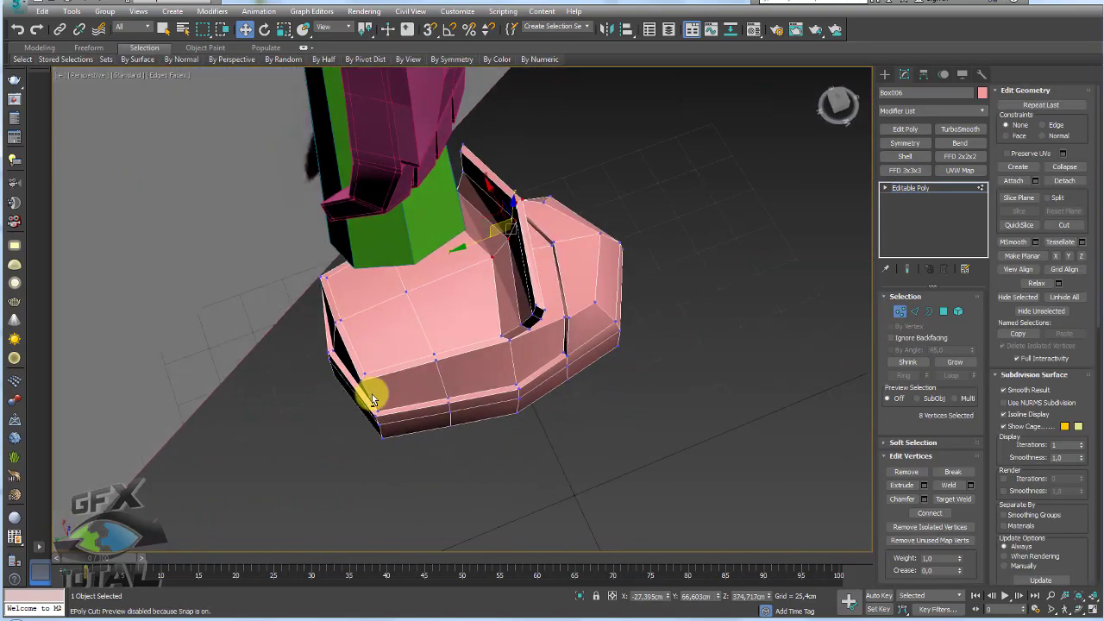
{"action": "mouse_move", "coordinate": [370, 389]}
{"action": "middle_mouse_down", "text": "alt"}
{"action": "mouse_move", "coordinate": [357, 419]}
{"action": "mouse_move", "coordinate": [375, 353]}
{"action": "mouse_move", "coordinate": [462, 444]}
{"action": "middle_mouse_up", "text": "alt"}
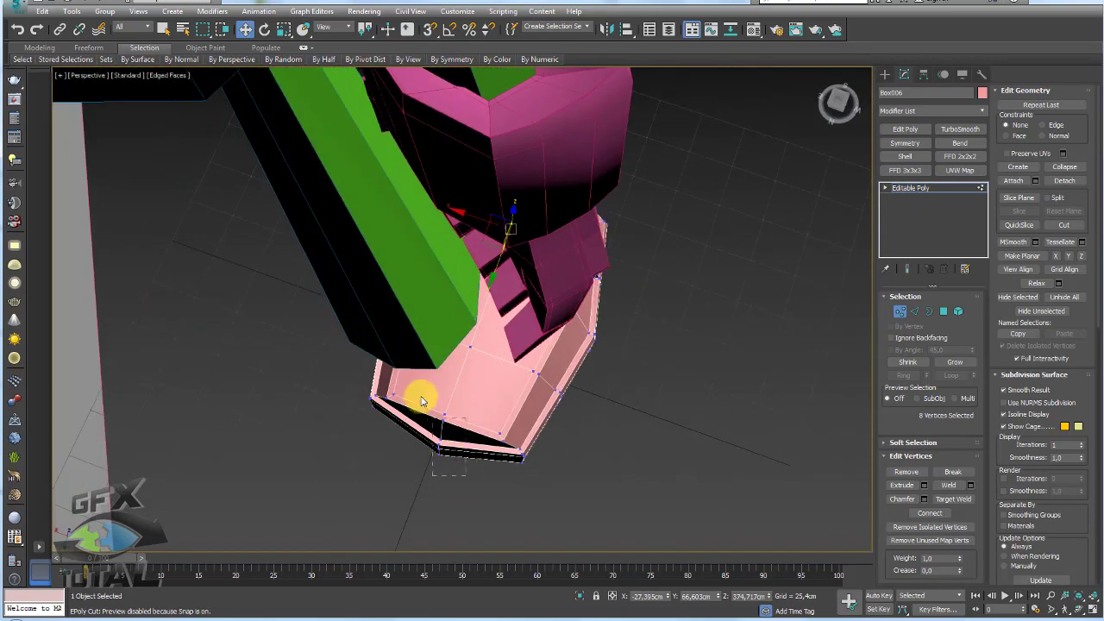
{"action": "left_click_drag", "start_coordinate": [422, 401], "coordinate": [449, 429]}
{"action": "mouse_move", "coordinate": [425, 479]}
{"action": "left_mouse_down"}
{"action": "mouse_move", "coordinate": [419, 489]}
{"action": "mouse_move", "coordinate": [512, 436]}
{"action": "left_mouse_up"}
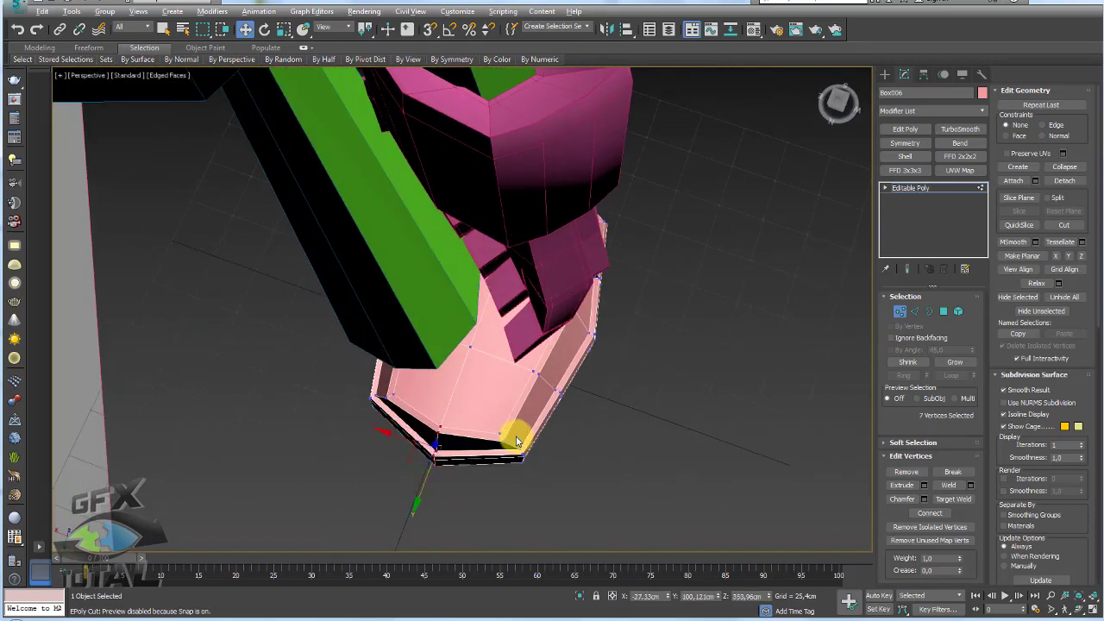
{"action": "mouse_move", "coordinate": [513, 437]}
{"action": "middle_mouse_down", "text": "alt"}
{"action": "mouse_move", "coordinate": [500, 382]}
{"action": "mouse_move", "coordinate": [629, 408]}
{"action": "middle_mouse_up", "text": "alt"}
{"action": "middle_click_drag", "start_coordinate": [531, 315], "coordinate": [628, 329], "text": "alt"}
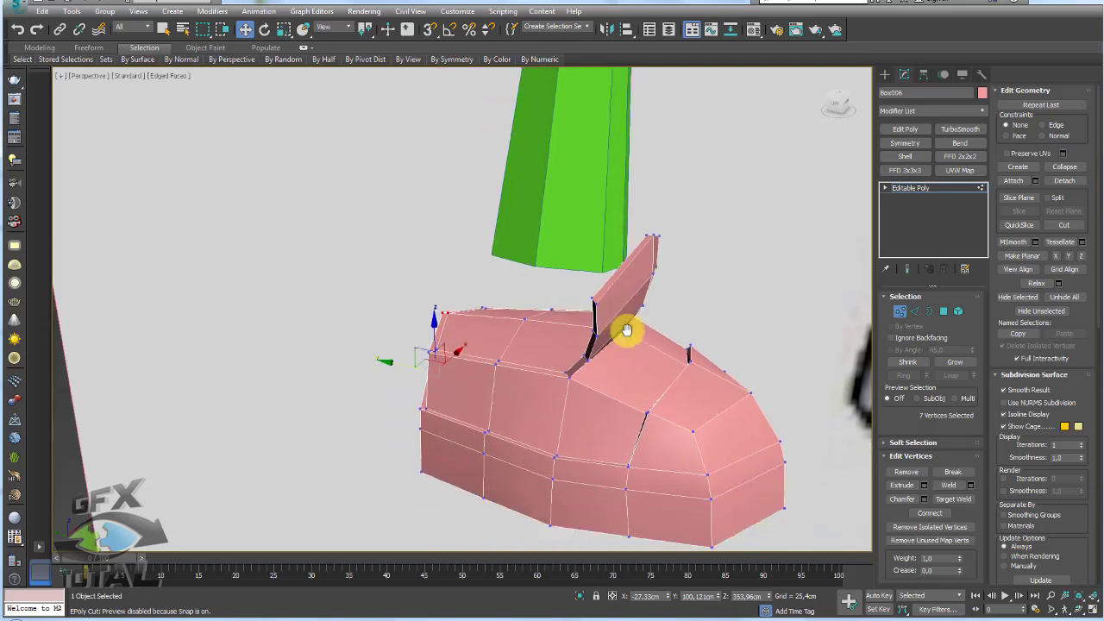
Connect the edges beside the tongue base with new pinched edges
{"action": "left_click", "coordinate": [915, 310]}
{"action": "left_click", "coordinate": [596, 352]}
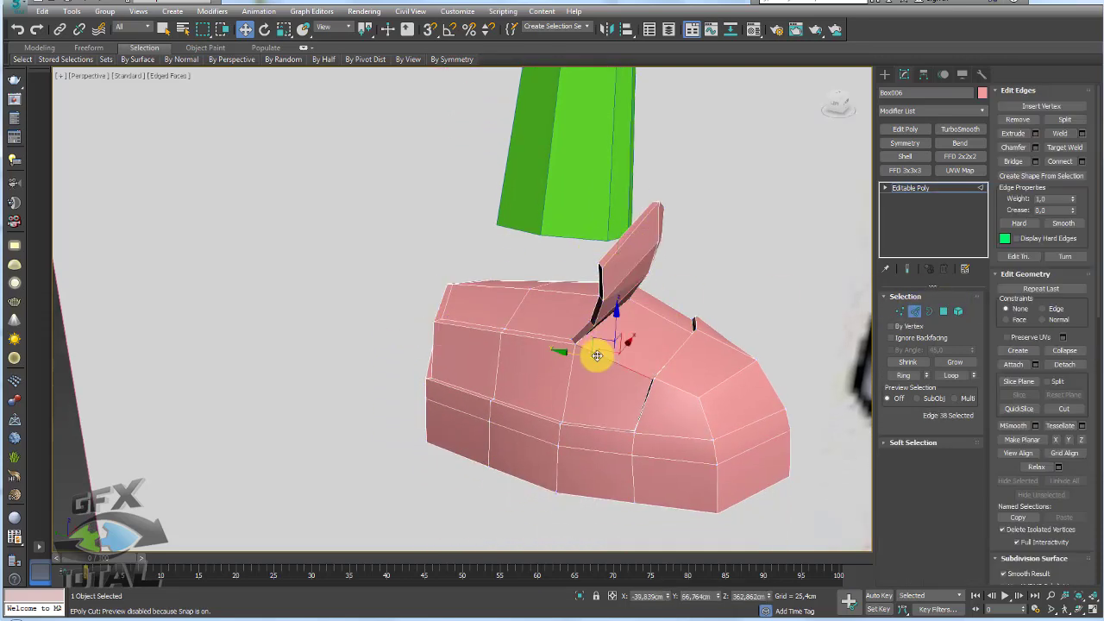
{"action": "scroll", "coordinate": [622, 345], "scroll_direction": "up", "scroll_amount": 2}
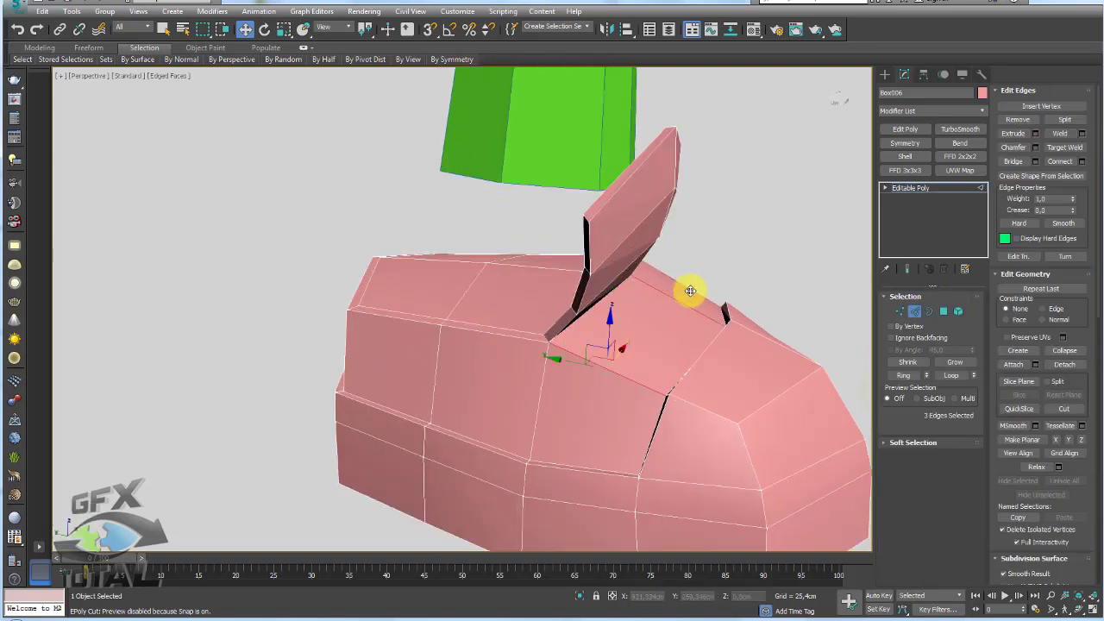
{"action": "middle_click_drag", "start_coordinate": [690, 291], "coordinate": [836, 319], "text": "alt"}
{"action": "left_click", "coordinate": [1082, 162]}
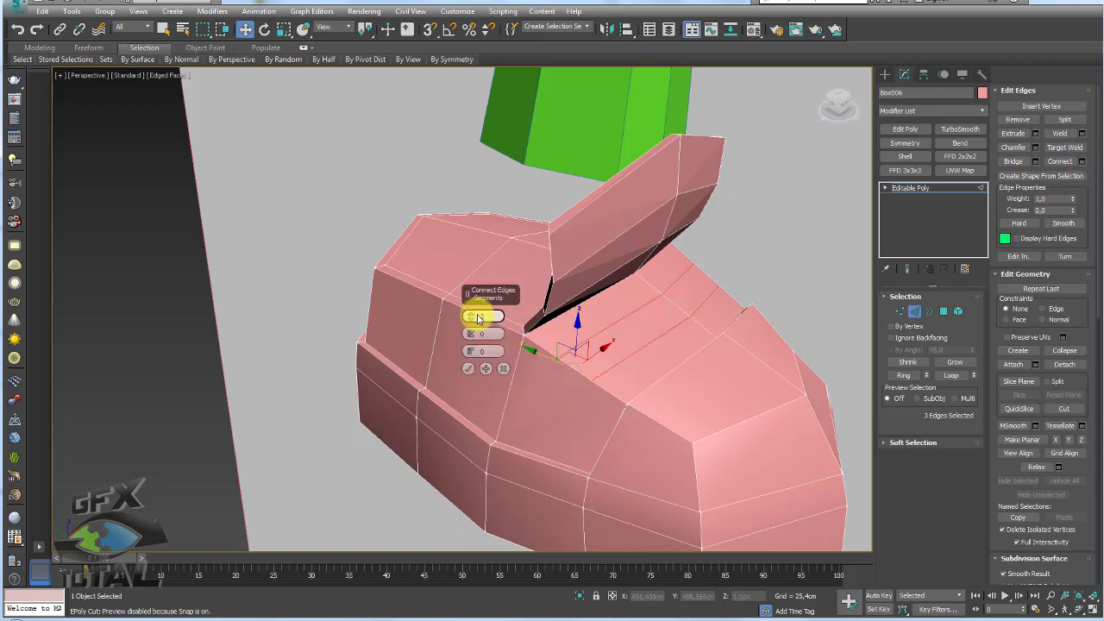
{"action": "left_click_drag", "start_coordinate": [472, 333], "coordinate": [472, 192]}
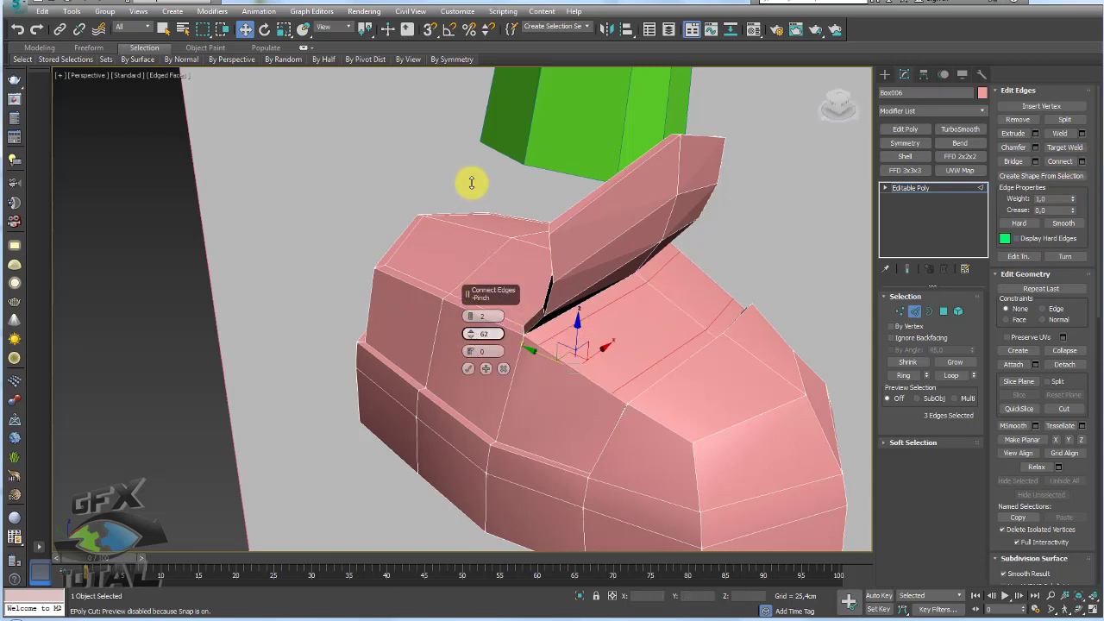
{"action": "left_click", "coordinate": [467, 368]}
Cut new edges across the boot's side panel, undoing the stray cut edges
{"action": "left_click", "coordinate": [899, 311]}
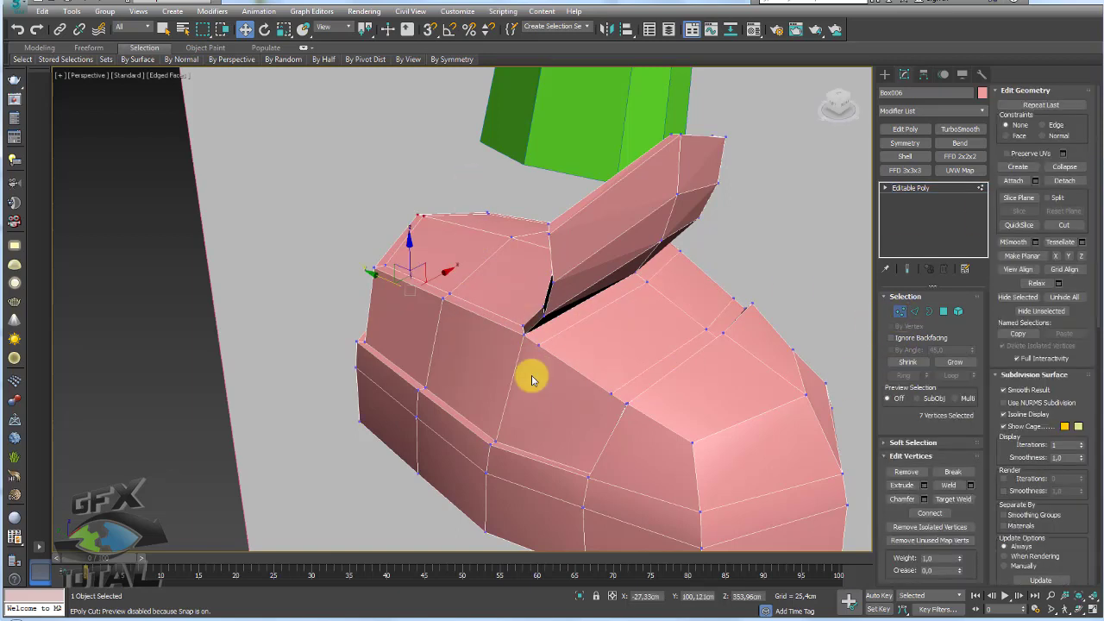
{"action": "middle_click_drag", "start_coordinate": [532, 380], "coordinate": [541, 385], "text": "alt"}
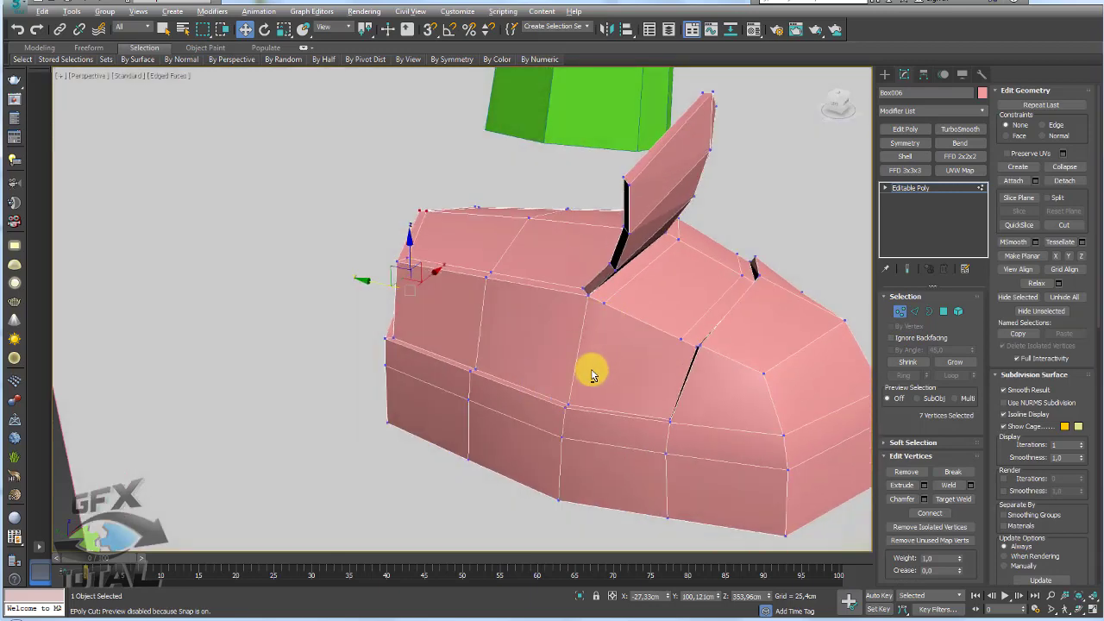
{"action": "key", "text": "alt+c"}
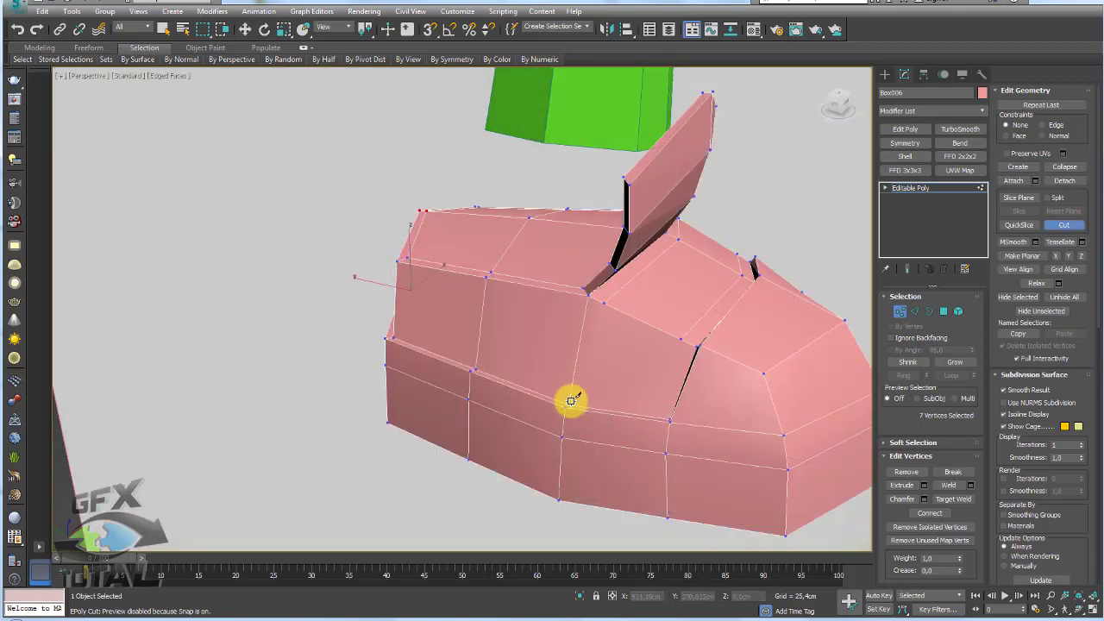
{"action": "left_click", "coordinate": [589, 387]}
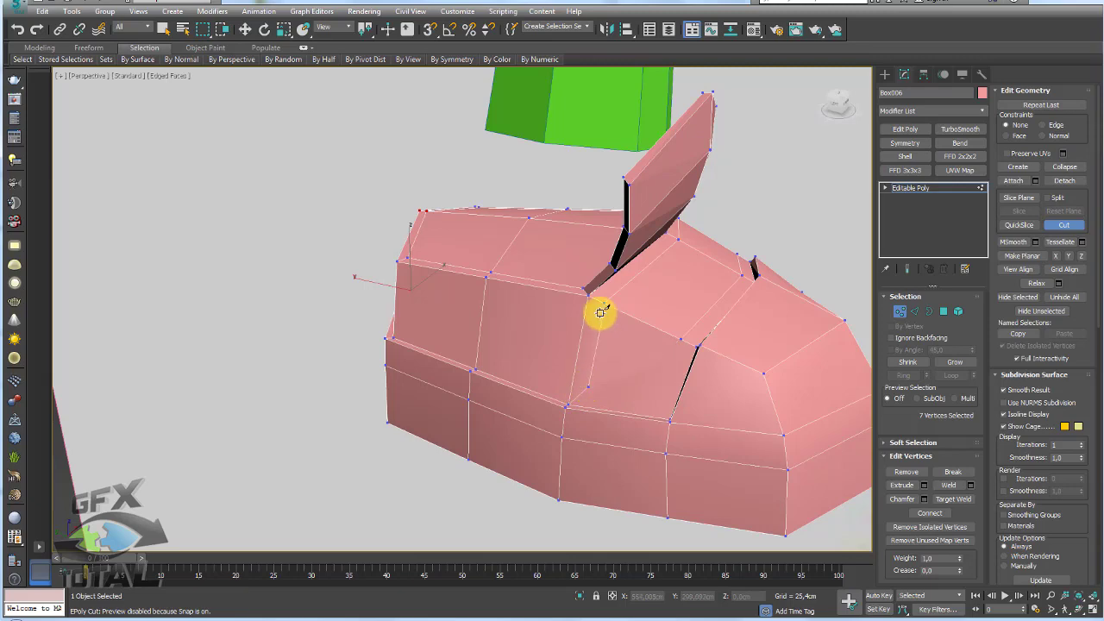
{"action": "left_click", "coordinate": [604, 304]}
{"action": "left_click", "coordinate": [588, 386]}
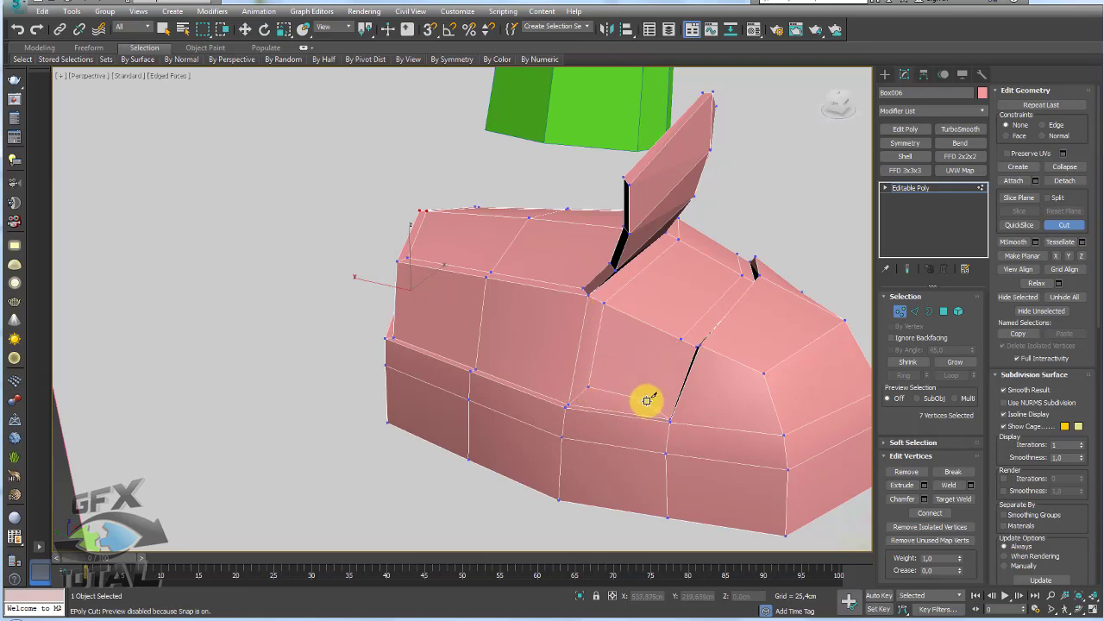
{"action": "middle_click_drag", "start_coordinate": [655, 396], "coordinate": [716, 424], "text": "alt"}
{"action": "scroll", "coordinate": [716, 422], "scroll_direction": "up", "scroll_amount": 3}
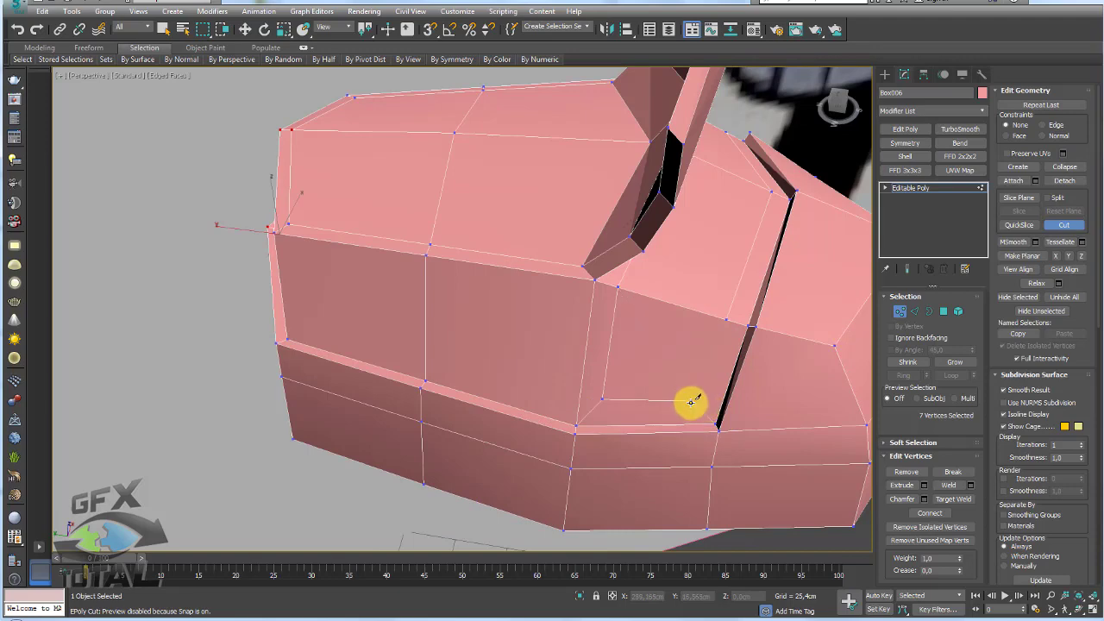
{"action": "left_click", "coordinate": [691, 401]}
{"action": "mouse_move", "coordinate": [727, 319]}
{"action": "middle_mouse_down", "text": "alt"}
{"action": "mouse_move", "coordinate": [733, 350]}
{"action": "mouse_move", "coordinate": [678, 350]}
{"action": "mouse_move", "coordinate": [687, 338]}
{"action": "middle_mouse_up", "text": "alt"}
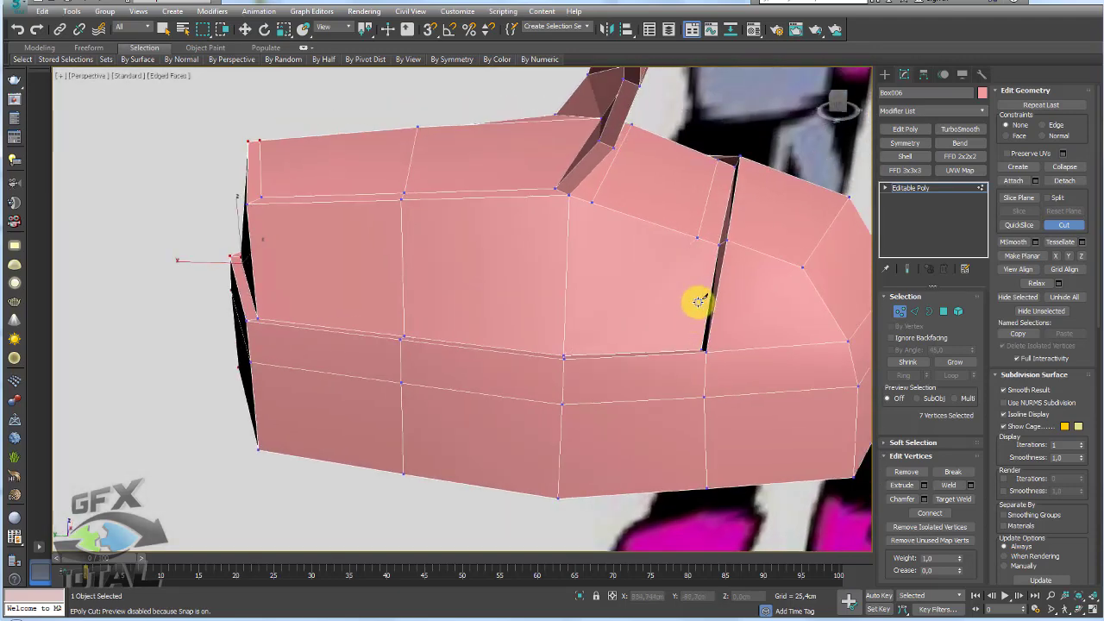
{"action": "key", "text": "ctrl+z"}
{"action": "left_click", "coordinate": [944, 310]}
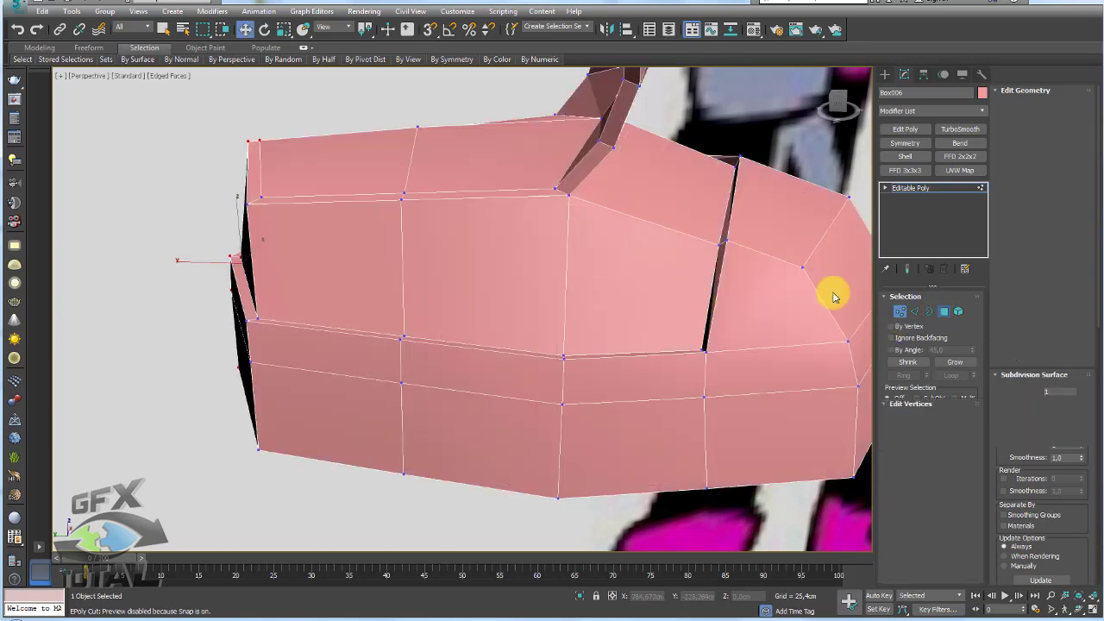
Select the four faces on the boot's side beside the tongue
{"action": "right_click", "coordinate": [666, 261]}
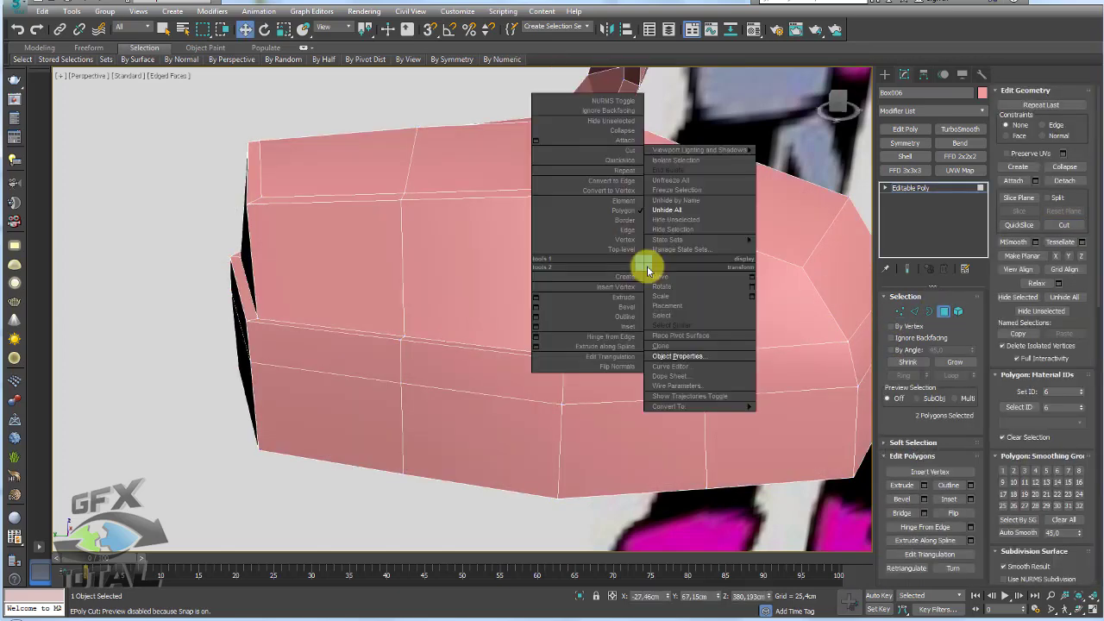
{"action": "left_click", "coordinate": [665, 271]}
{"action": "left_click", "coordinate": [660, 254]}
{"action": "left_click", "coordinate": [701, 182], "text": "ctrl"}
{"action": "mouse_move", "coordinate": [701, 182]}
{"action": "middle_mouse_down", "text": "alt"}
{"action": "mouse_move", "coordinate": [736, 204]}
{"action": "mouse_move", "coordinate": [722, 232]}
{"action": "mouse_move", "coordinate": [838, 414]}
{"action": "mouse_move", "coordinate": [688, 362]}
{"action": "mouse_move", "coordinate": [773, 322]}
{"action": "middle_mouse_up", "text": "alt"}
{"action": "left_click", "coordinate": [758, 194], "text": "ctrl"}
{"action": "left_click", "coordinate": [838, 414], "text": "ctrl"}
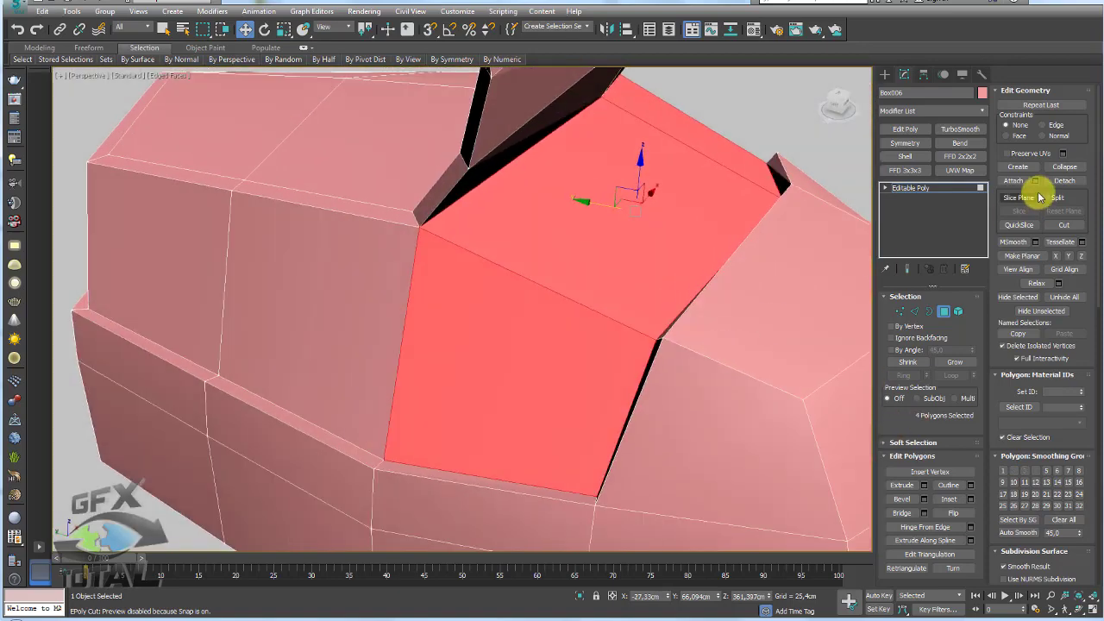
Inset the four faces with a thin border and extrude them inward into a pocket
{"action": "left_click", "coordinate": [955, 502]}
{"action": "mouse_move", "coordinate": [501, 374]}
{"action": "left_mouse_down"}
{"action": "mouse_move", "coordinate": [569, 409]}
{"action": "mouse_move", "coordinate": [558, 379]}
{"action": "mouse_move", "coordinate": [511, 373]}
{"action": "left_mouse_up"}
{"action": "left_click", "coordinate": [902, 484]}
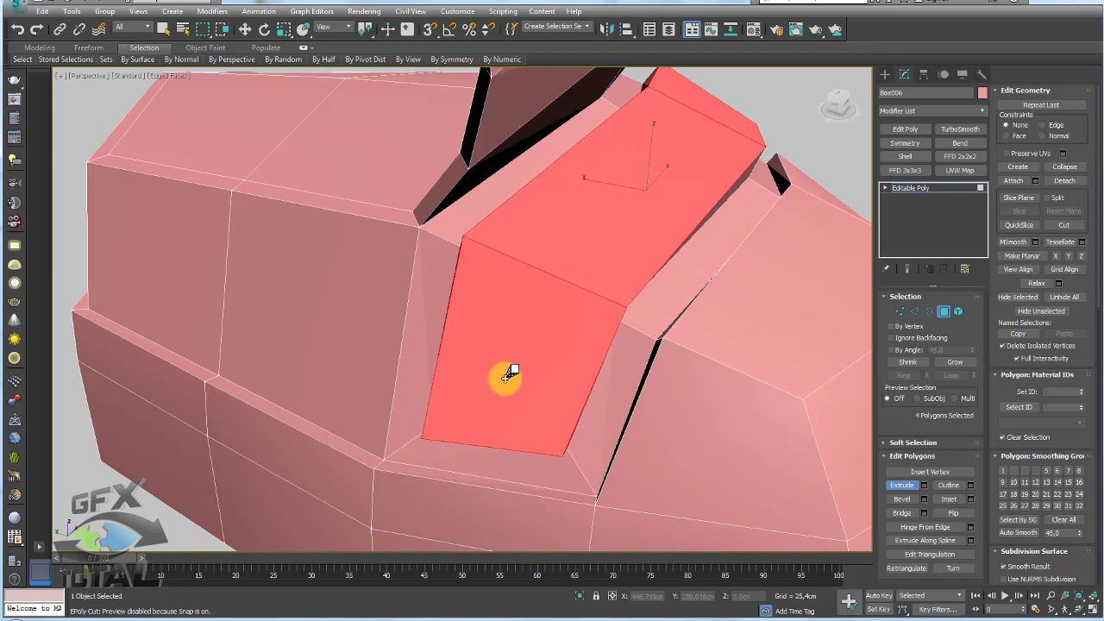
{"action": "middle_click_drag", "start_coordinate": [507, 371], "coordinate": [866, 332], "text": "alt"}
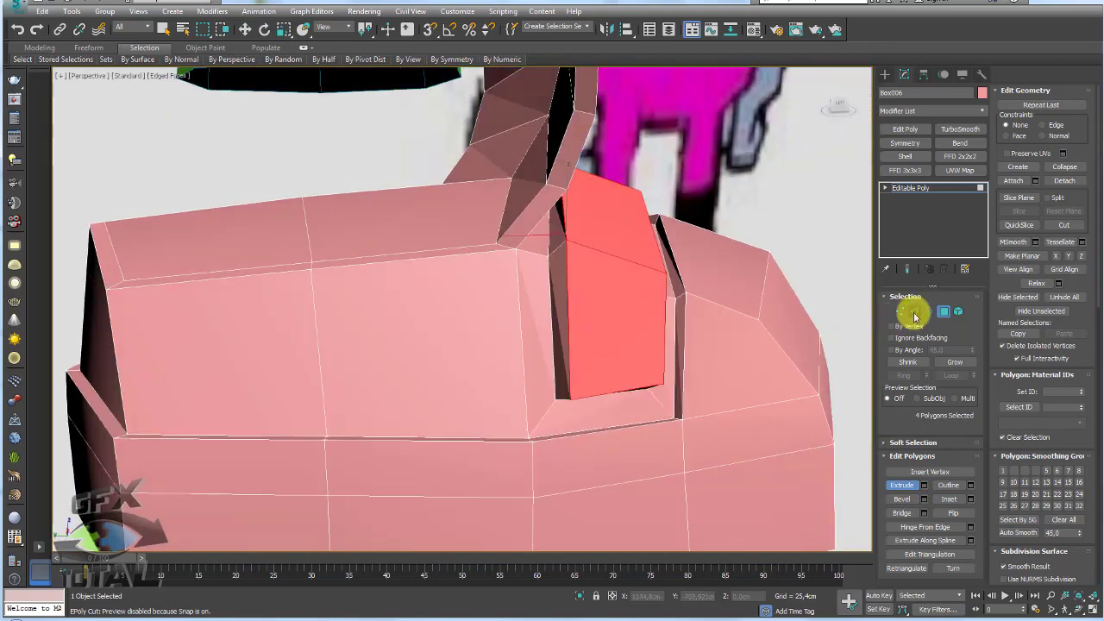
{"action": "left_click", "coordinate": [915, 313]}
{"action": "middle_click_drag", "start_coordinate": [604, 371], "coordinate": [616, 374], "text": "alt"}
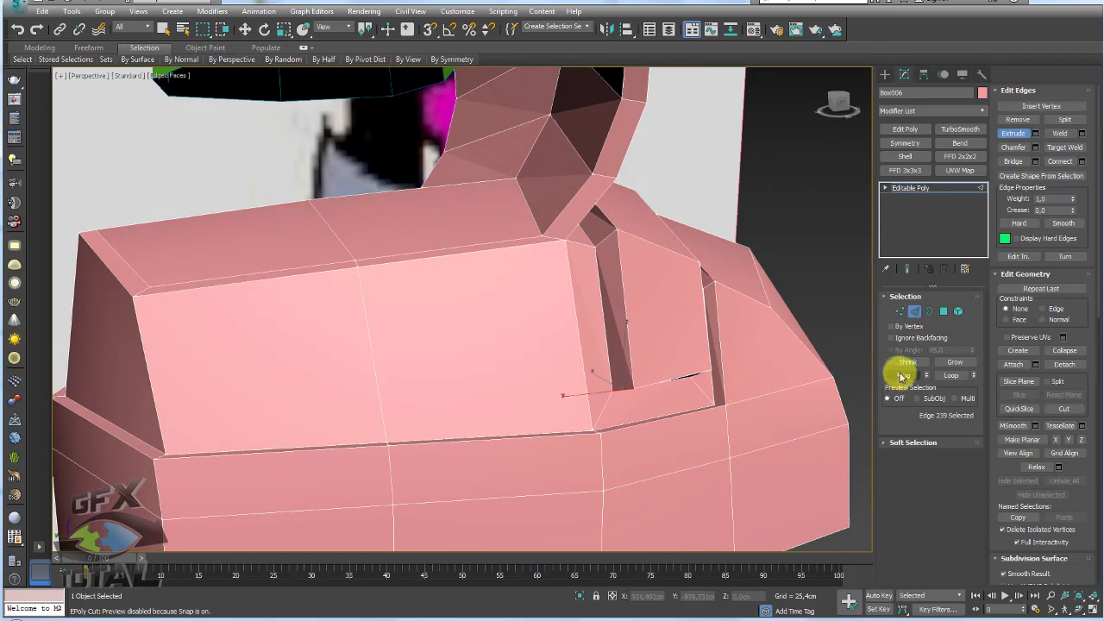
Connect the edge ring around the slot to add two support edges
{"action": "left_click", "coordinate": [901, 376]}
{"action": "left_click", "coordinate": [1082, 161]}
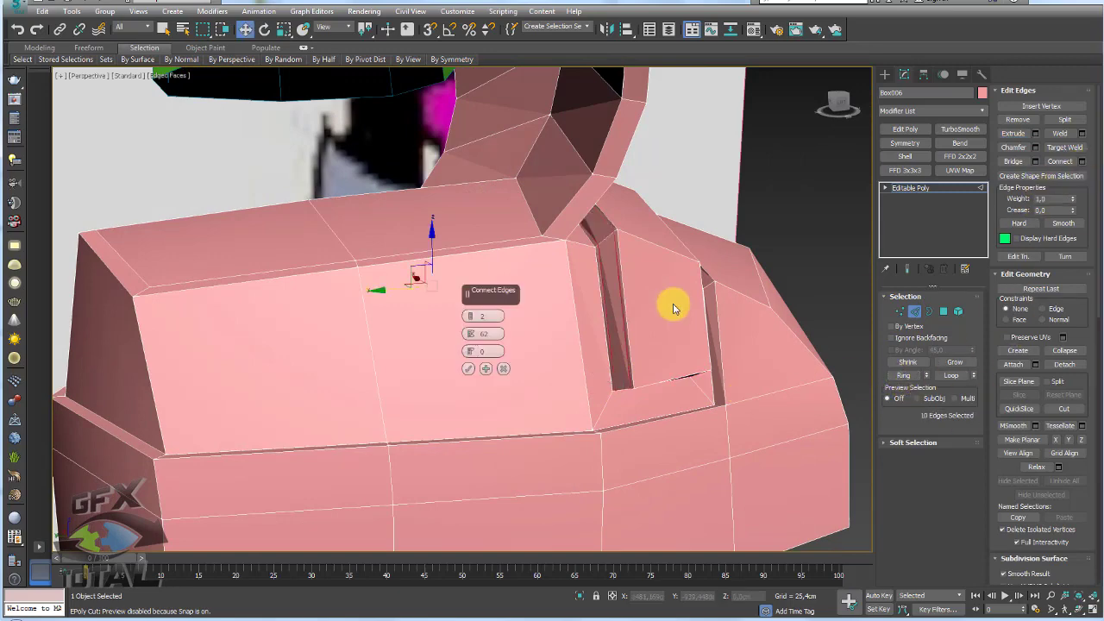
{"action": "middle_click_drag", "start_coordinate": [675, 308], "coordinate": [497, 351], "text": "alt"}
{"action": "left_click", "coordinate": [468, 369]}
Add a support loop across the boot's top and select the ring near the slot's lower corner
{"action": "middle_click_drag", "start_coordinate": [747, 340], "coordinate": [680, 287], "text": "alt"}
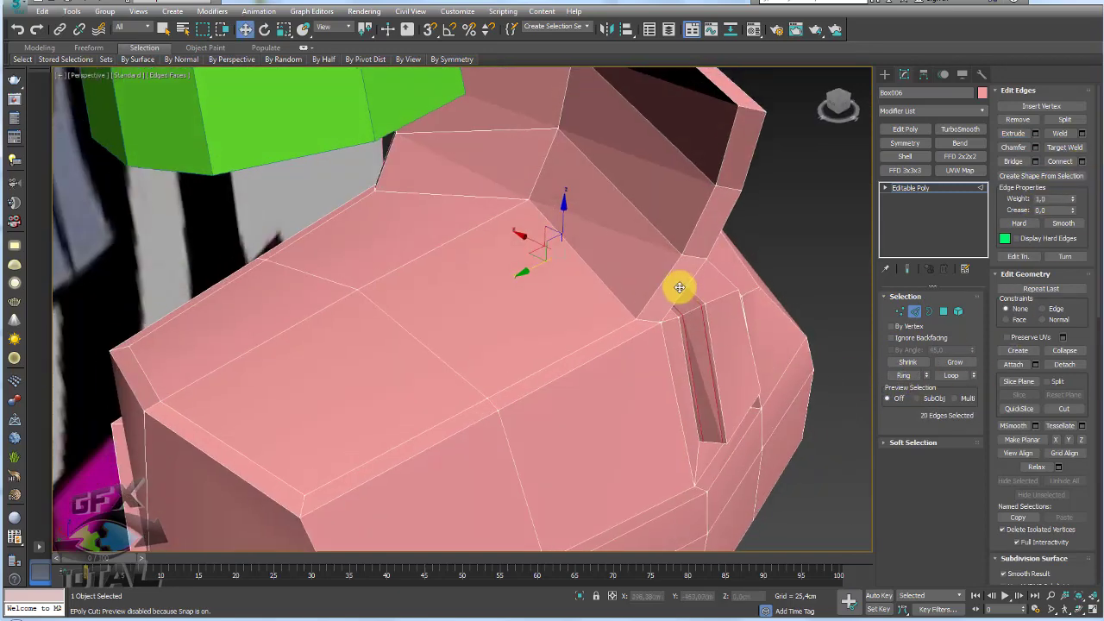
{"action": "left_click", "coordinate": [698, 265]}
{"action": "left_click", "coordinate": [905, 375]}
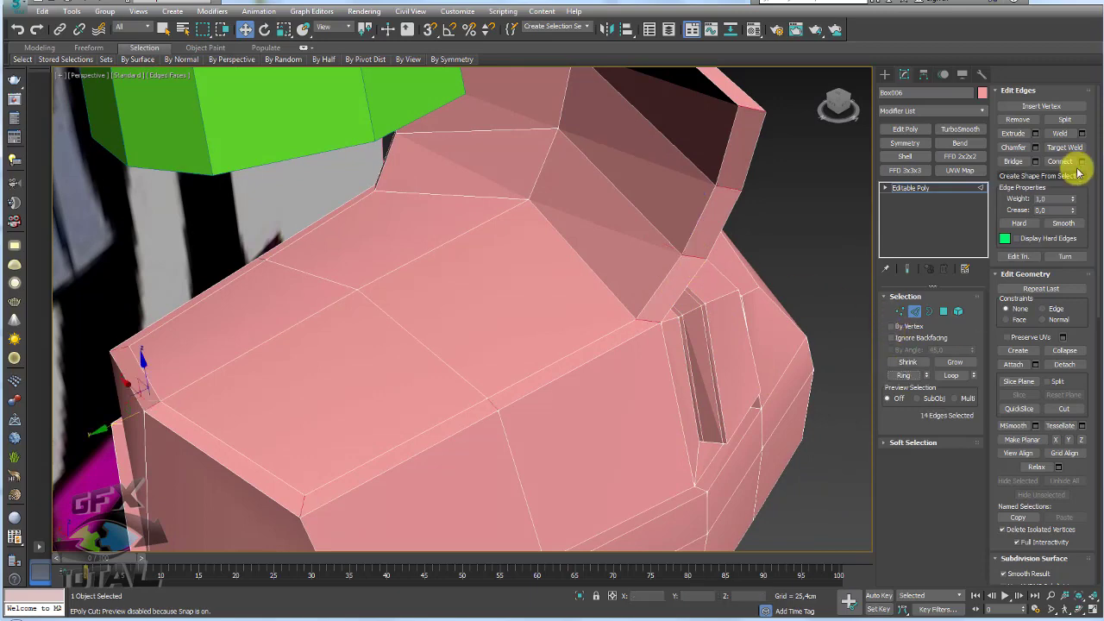
{"action": "left_click", "coordinate": [1083, 163]}
{"action": "scroll", "coordinate": [752, 365], "scroll_direction": "up", "scroll_amount": 1}
{"action": "scroll", "coordinate": [744, 357], "scroll_direction": "up", "scroll_amount": 4}
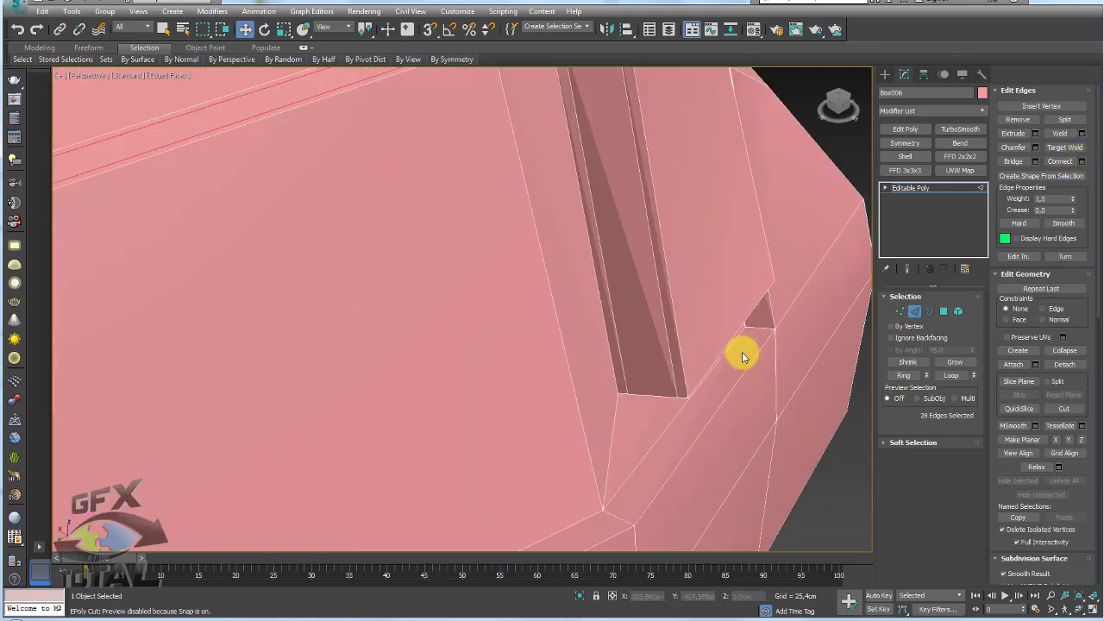
{"action": "left_click", "coordinate": [761, 328]}
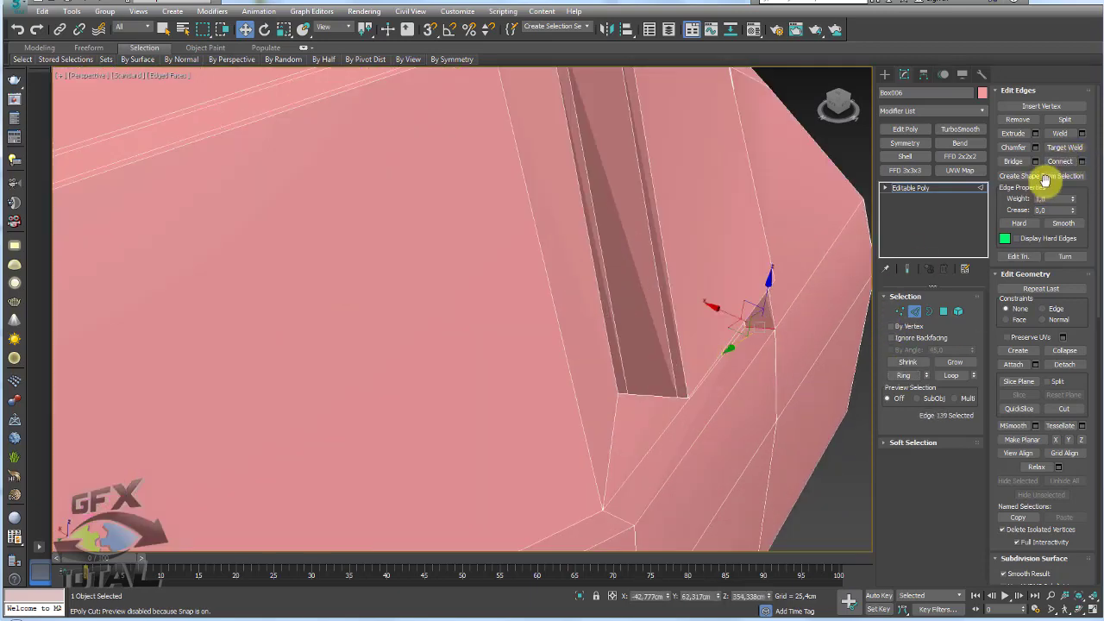
{"action": "left_click", "coordinate": [904, 375]}
{"action": "scroll", "coordinate": [747, 311], "scroll_direction": "down", "scroll_amount": 5}
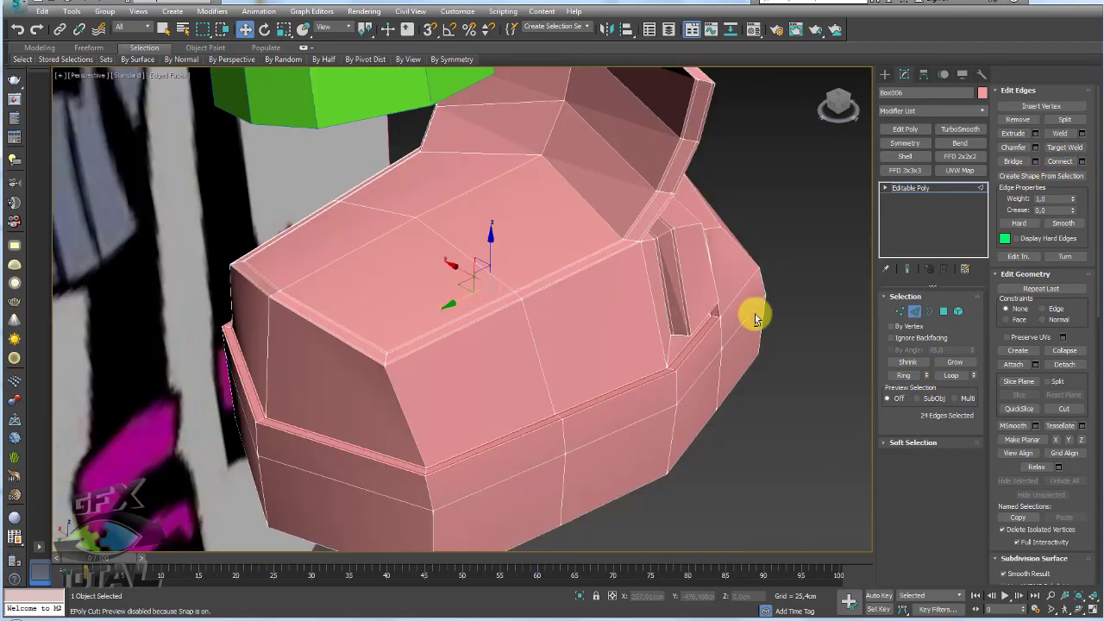
Return to object level and select the green leg's bottom border
{"action": "left_click", "coordinate": [915, 187]}
{"action": "mouse_move", "coordinate": [576, 241]}
{"action": "middle_mouse_down"}
{"action": "mouse_move", "coordinate": [604, 340]}
{"action": "mouse_move", "coordinate": [562, 314]}
{"action": "middle_mouse_up"}
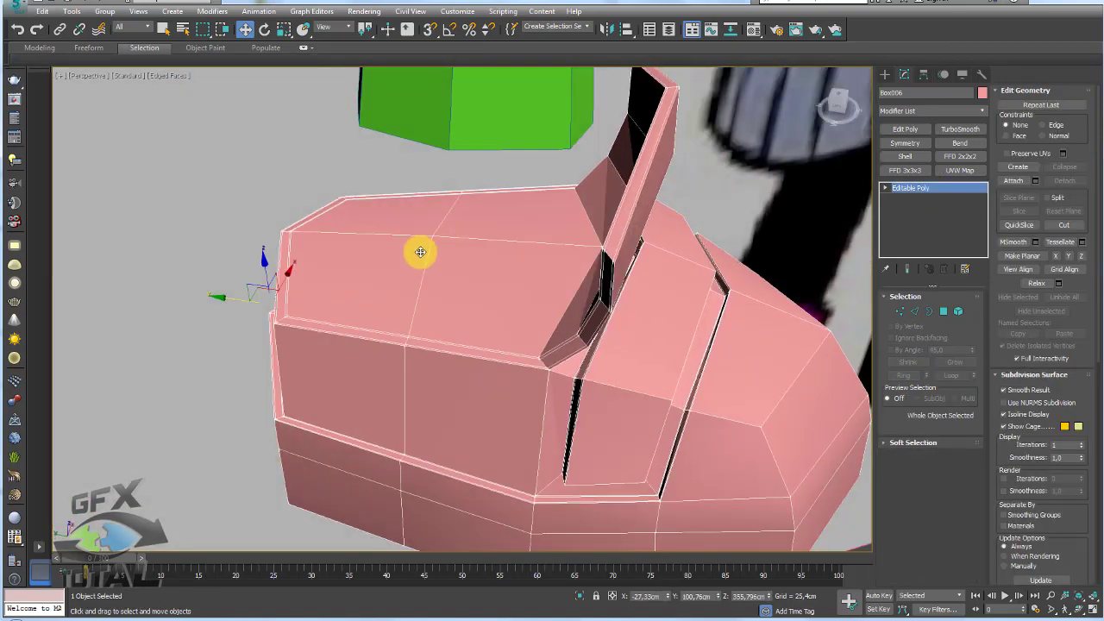
{"action": "mouse_move", "coordinate": [440, 250]}
{"action": "middle_mouse_down"}
{"action": "mouse_move", "coordinate": [503, 286]}
{"action": "mouse_move", "coordinate": [542, 241]}
{"action": "mouse_move", "coordinate": [523, 279]}
{"action": "mouse_move", "coordinate": [498, 236]}
{"action": "mouse_move", "coordinate": [645, 214]}
{"action": "middle_mouse_up"}
{"action": "scroll", "coordinate": [532, 288], "scroll_direction": "down", "scroll_amount": 3}
{"action": "scroll", "coordinate": [498, 237], "scroll_direction": "up", "scroll_amount": 2}
{"action": "left_click", "coordinate": [947, 318]}
{"action": "left_click", "coordinate": [929, 312]}
{"action": "left_click", "coordinate": [535, 245]}
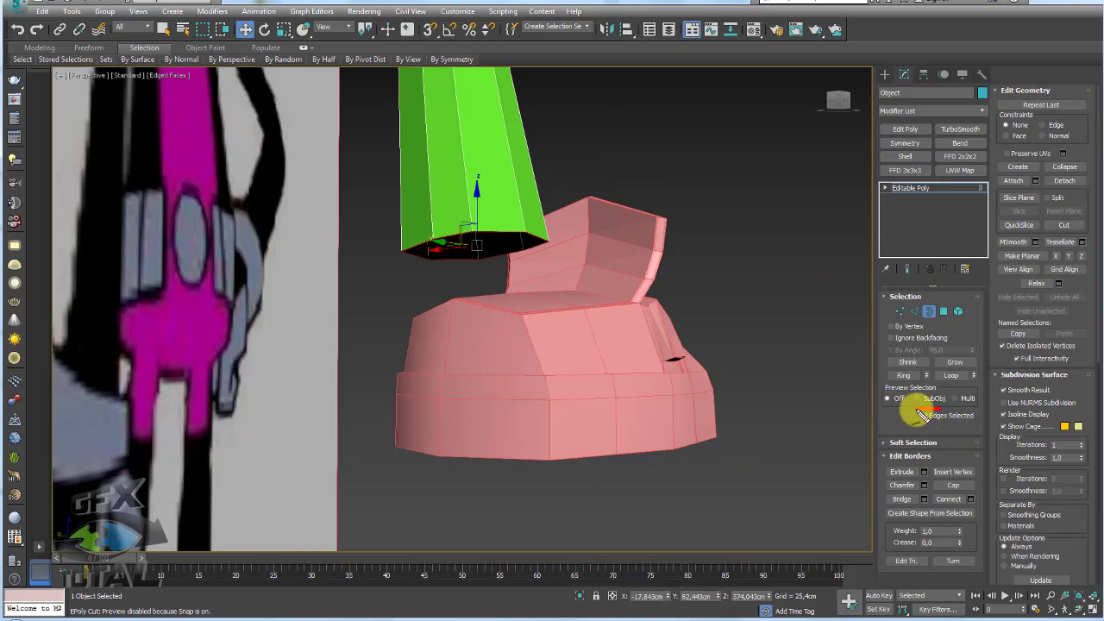
{"action": "middle_click_drag", "start_coordinate": [589, 277], "coordinate": [572, 356], "text": "alt"}
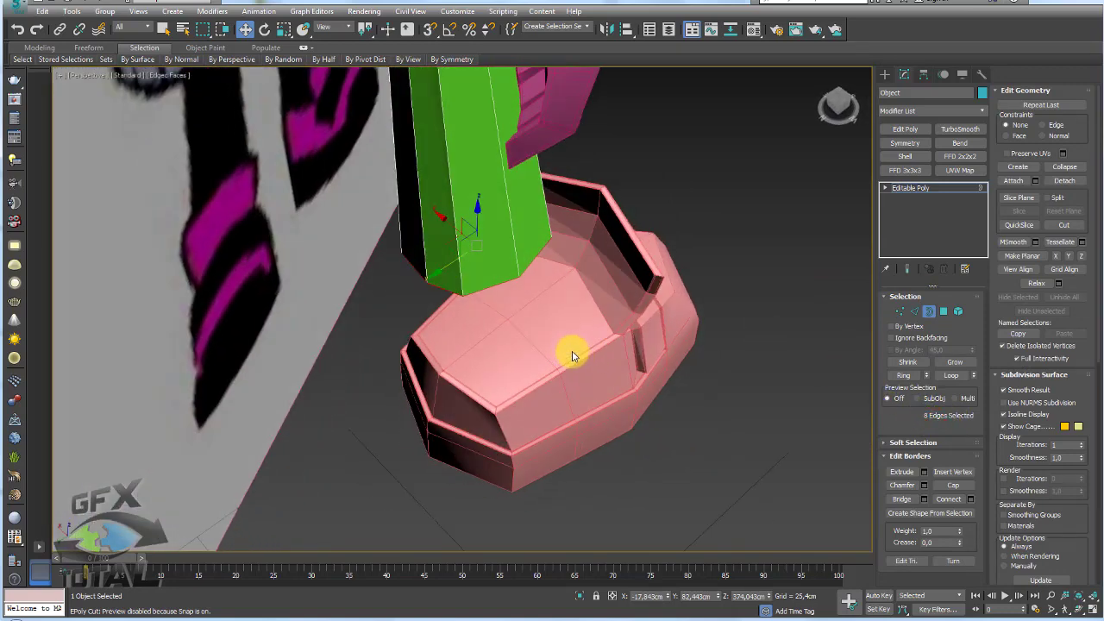
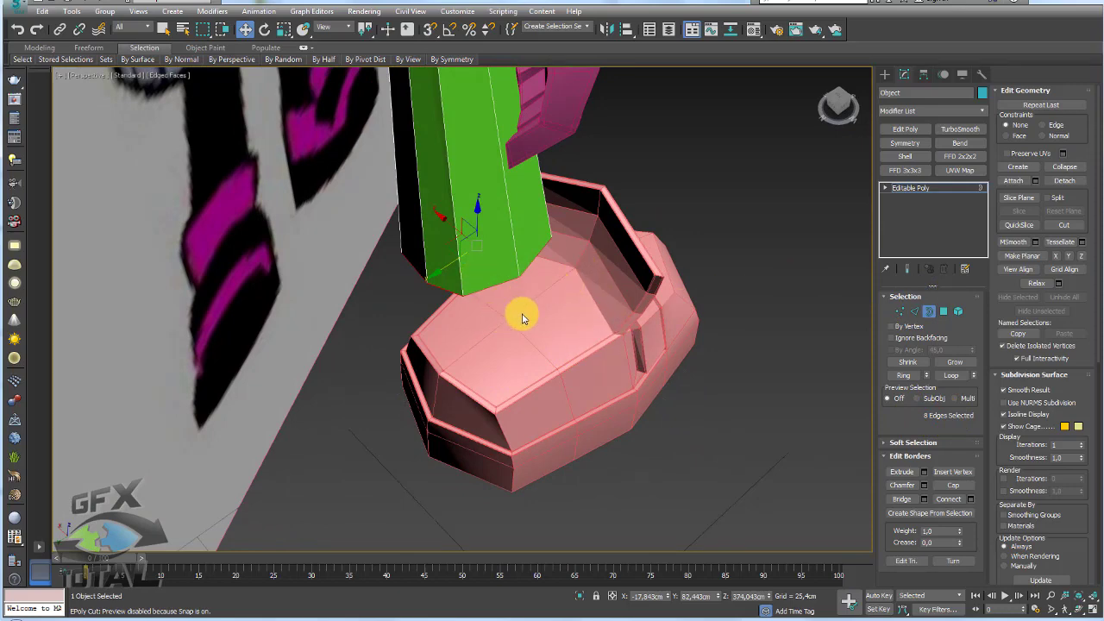
Rotate the pink boot in Front view to match the reference and nudge it under the leg
{"action": "left_click", "coordinate": [917, 188]}
{"action": "middle_click_drag", "start_coordinate": [510, 331], "coordinate": [592, 350], "text": "alt"}
{"action": "scroll", "coordinate": [527, 311], "scroll_direction": "down", "scroll_amount": 5}
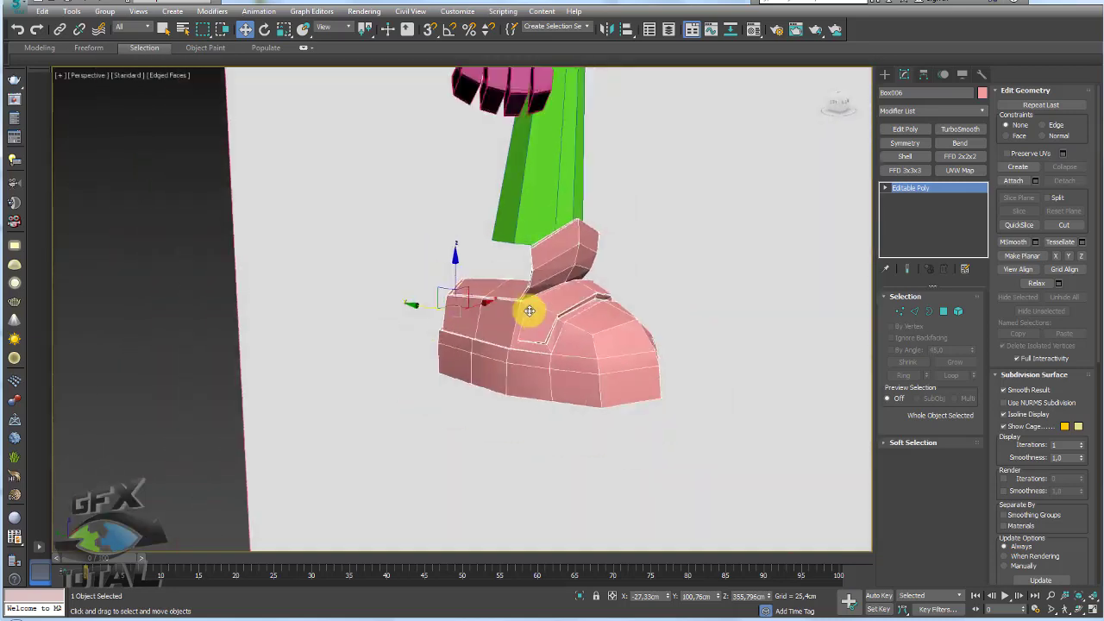
{"action": "scroll", "coordinate": [538, 330], "scroll_direction": "down", "scroll_amount": 5}
{"action": "key", "text": "f"}
{"action": "key", "text": "z"}
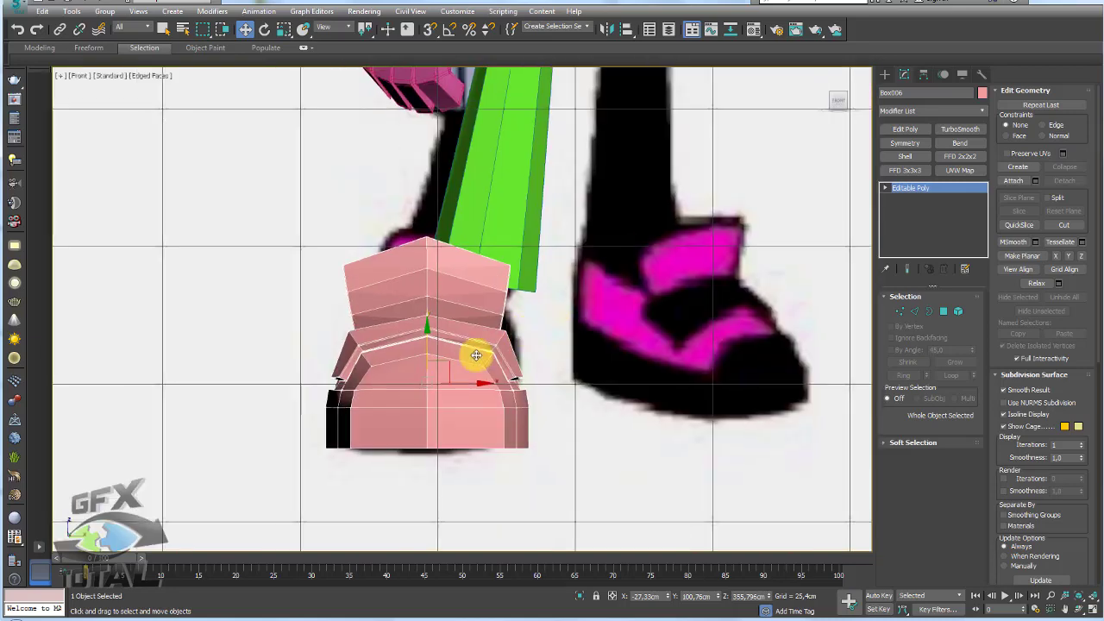
{"action": "key", "text": "e"}
{"action": "mouse_move", "coordinate": [458, 382]}
{"action": "left_mouse_down"}
{"action": "mouse_move", "coordinate": [446, 392]}
{"action": "mouse_move", "coordinate": [515, 356]}
{"action": "left_mouse_up"}
{"action": "key", "text": "w"}
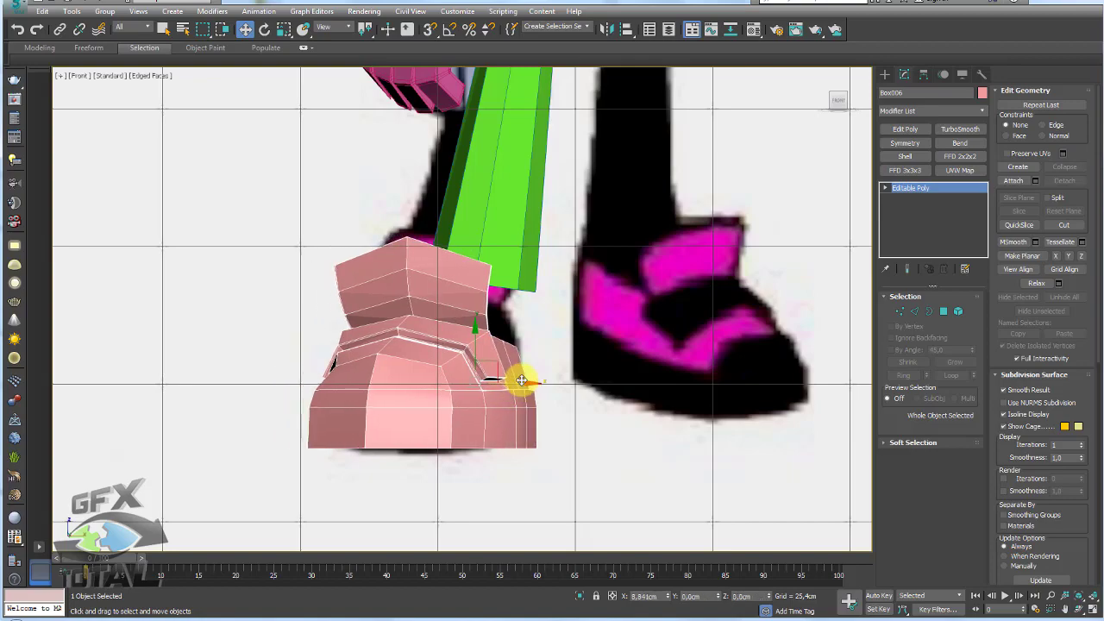
{"action": "mouse_move", "coordinate": [515, 356]}
{"action": "middle_mouse_down", "text": "alt"}
{"action": "mouse_move", "coordinate": [575, 389]}
{"action": "mouse_move", "coordinate": [527, 308]}
{"action": "middle_mouse_up", "text": "alt"}
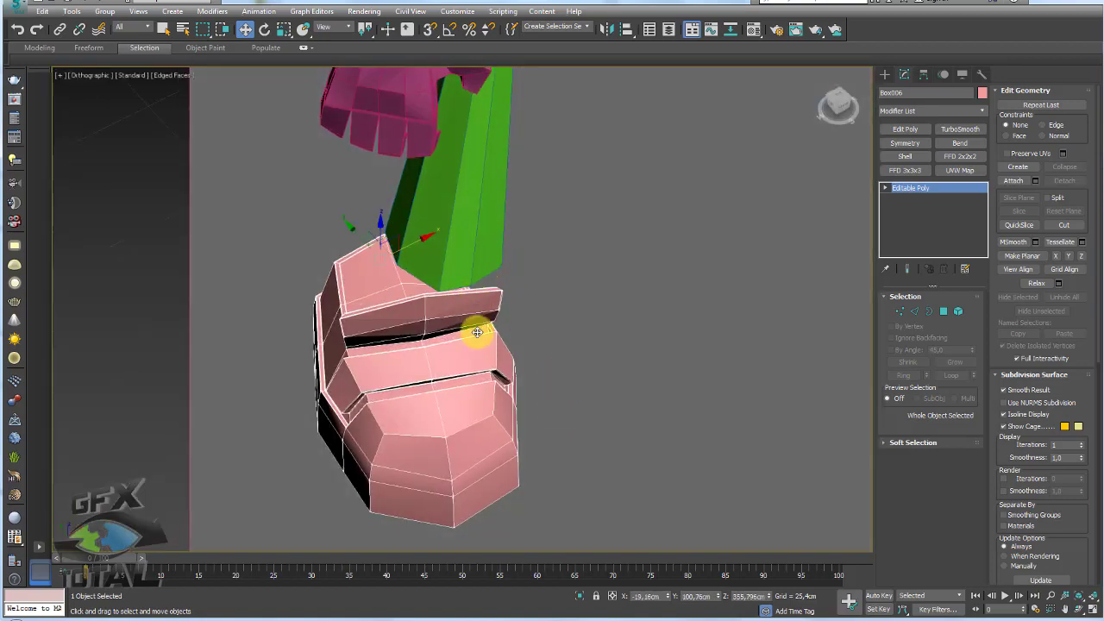
{"action": "mouse_move", "coordinate": [419, 245]}
{"action": "middle_mouse_down", "text": "alt"}
{"action": "mouse_move", "coordinate": [474, 259]}
{"action": "mouse_move", "coordinate": [270, 304]}
{"action": "middle_mouse_up", "text": "alt"}
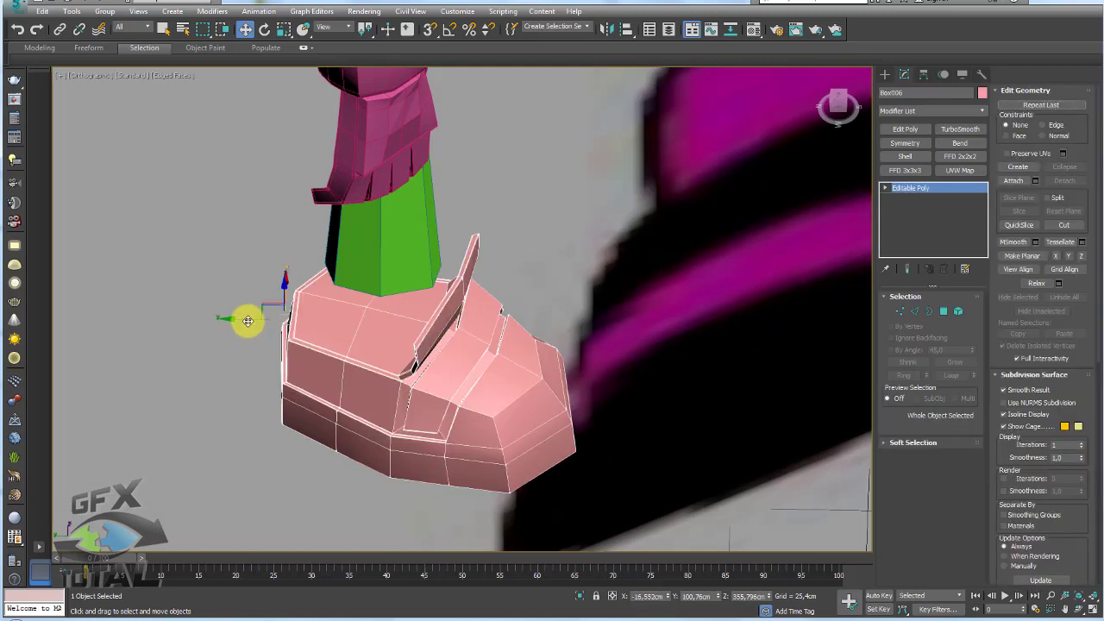
{"action": "left_click_drag", "start_coordinate": [248, 324], "coordinate": [265, 321]}
{"action": "mouse_move", "coordinate": [308, 320]}
{"action": "middle_mouse_down", "text": "alt"}
{"action": "mouse_move", "coordinate": [377, 266]}
{"action": "mouse_move", "coordinate": [422, 279]}
{"action": "middle_mouse_up", "text": "alt"}
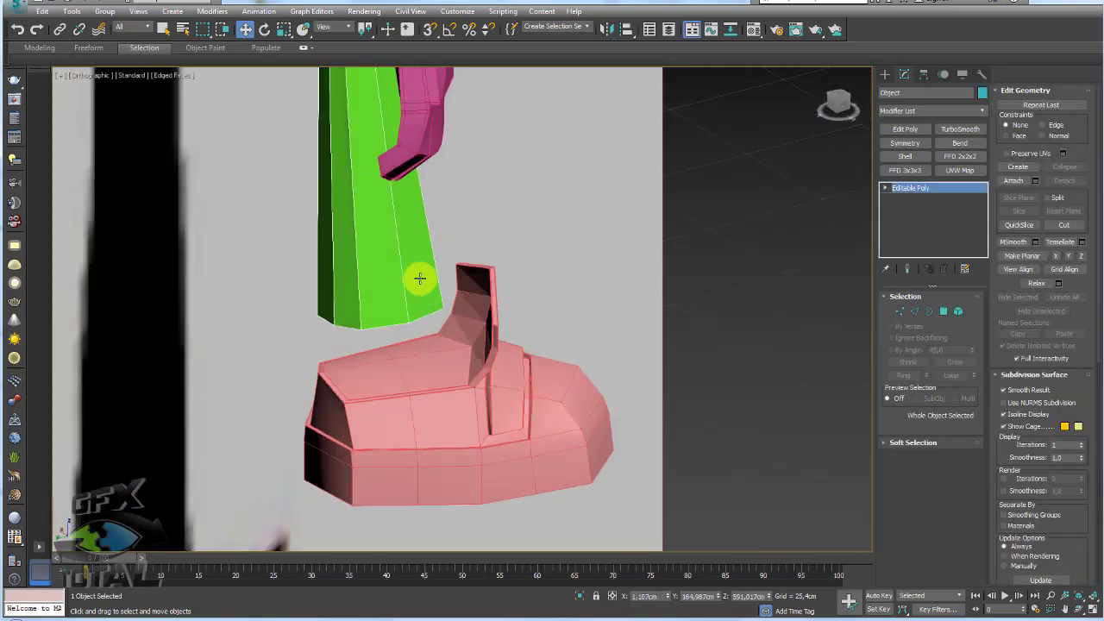
Drag the leg's open bottom border down into the boot opening
{"action": "left_click", "coordinate": [929, 313]}
{"action": "middle_click_drag", "start_coordinate": [344, 297], "coordinate": [422, 289], "text": "alt"}
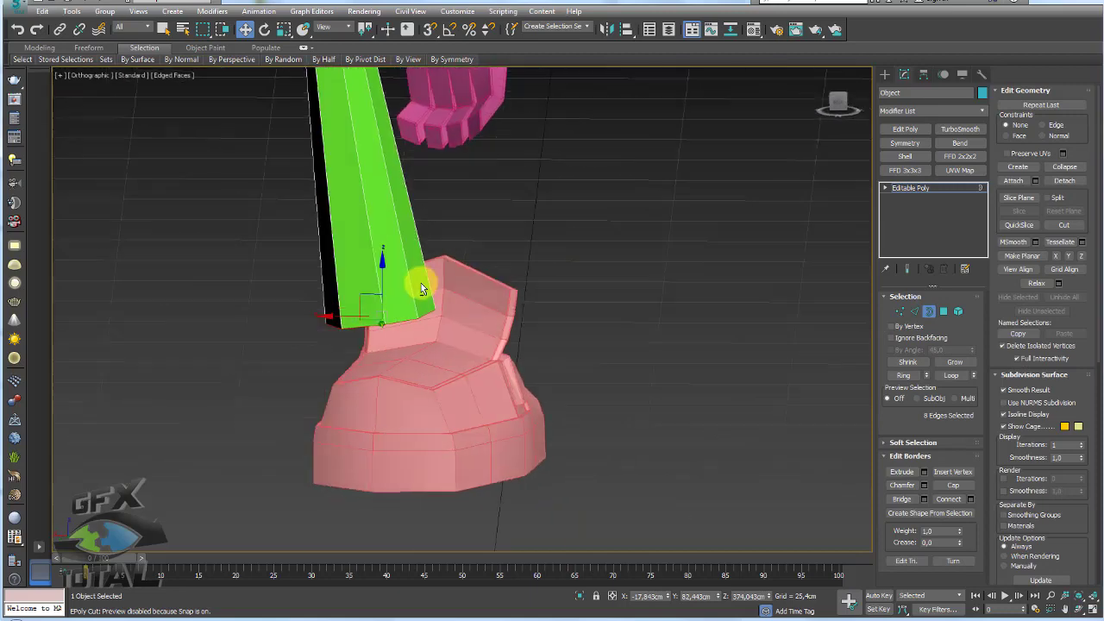
{"action": "mouse_move", "coordinate": [366, 295]}
{"action": "left_mouse_down"}
{"action": "mouse_move", "coordinate": [382, 346]}
{"action": "mouse_move", "coordinate": [377, 333]}
{"action": "left_mouse_up"}
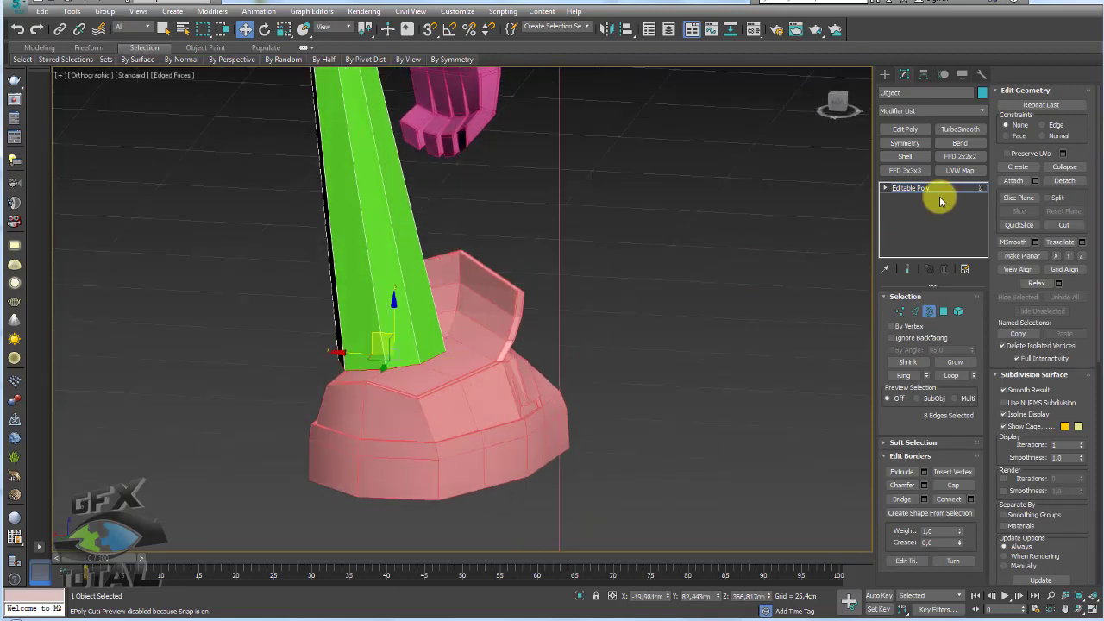
{"action": "left_click", "coordinate": [446, 357]}
{"action": "mouse_move", "coordinate": [446, 357]}
{"action": "middle_mouse_down", "text": "alt"}
{"action": "mouse_move", "coordinate": [432, 437]}
{"action": "mouse_move", "coordinate": [556, 464]}
{"action": "mouse_move", "coordinate": [582, 446]}
{"action": "mouse_move", "coordinate": [510, 363]}
{"action": "middle_mouse_up", "text": "alt"}
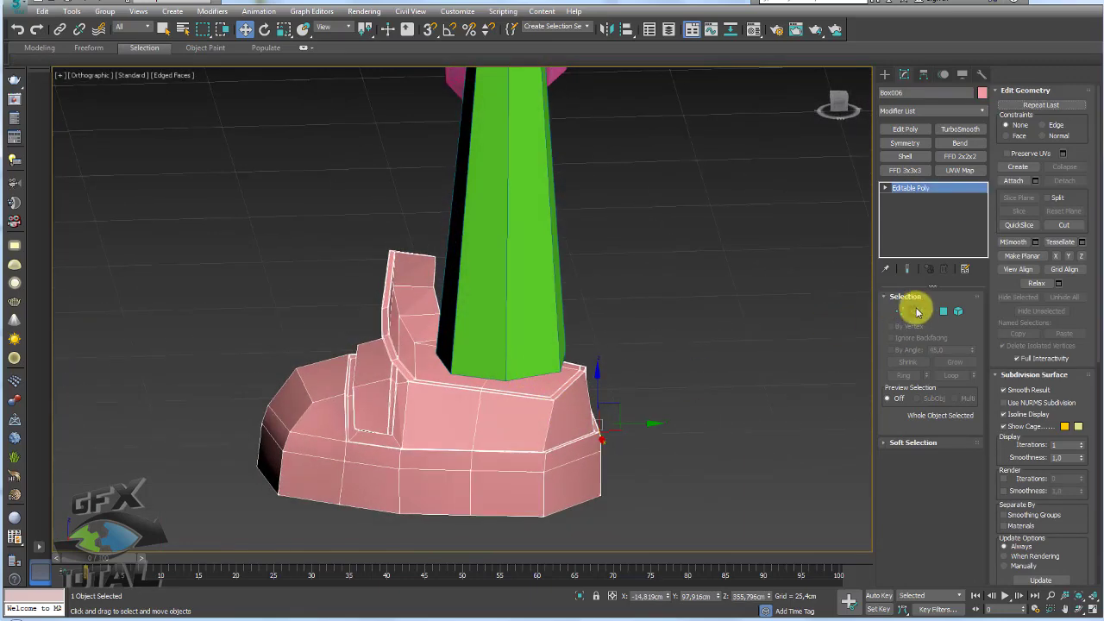
Remove the boot's top faces so it opens around the leg
{"action": "left_click", "coordinate": [943, 311]}
{"action": "left_click", "coordinate": [535, 386]}
{"action": "left_click", "coordinate": [438, 365], "text": "ctrl"}
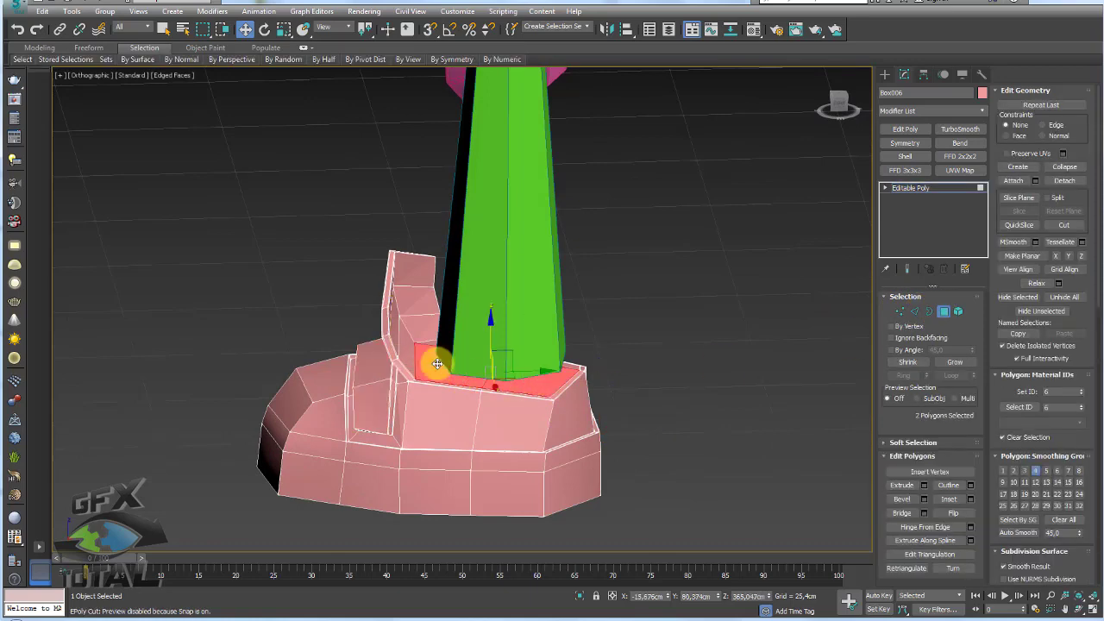
{"action": "middle_click_drag", "start_coordinate": [438, 365], "coordinate": [443, 348], "text": "alt"}
{"action": "left_click", "coordinate": [530, 338], "text": "ctrl"}
{"action": "middle_click_drag", "start_coordinate": [529, 338], "coordinate": [550, 355], "text": "alt"}
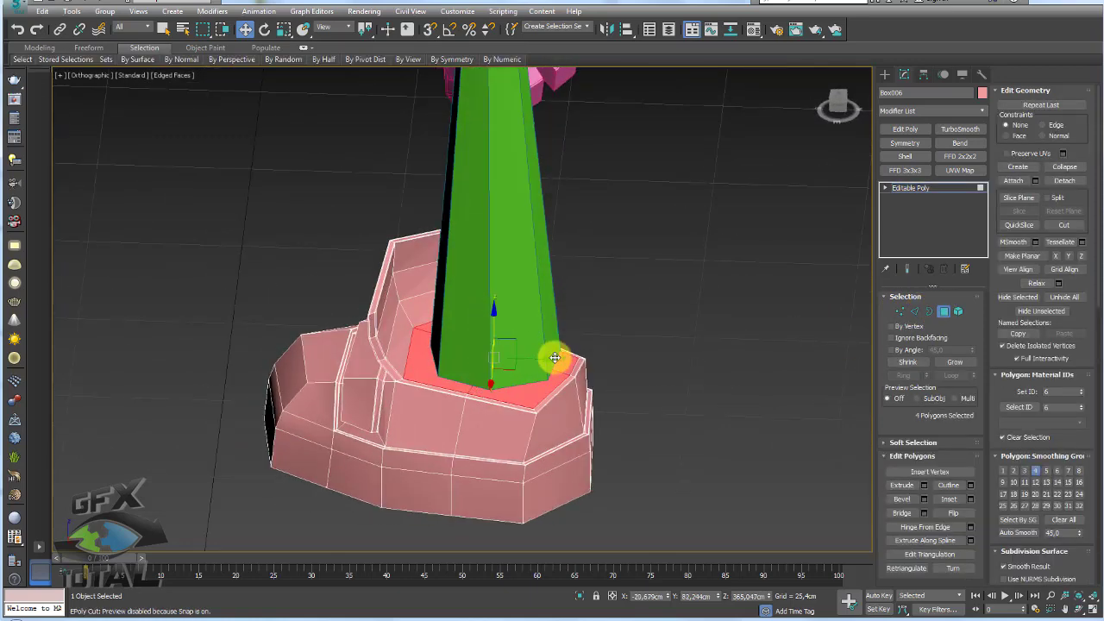
{"action": "left_click", "coordinate": [911, 187]}
{"action": "middle_click_drag", "start_coordinate": [621, 236], "coordinate": [542, 296], "text": "alt"}
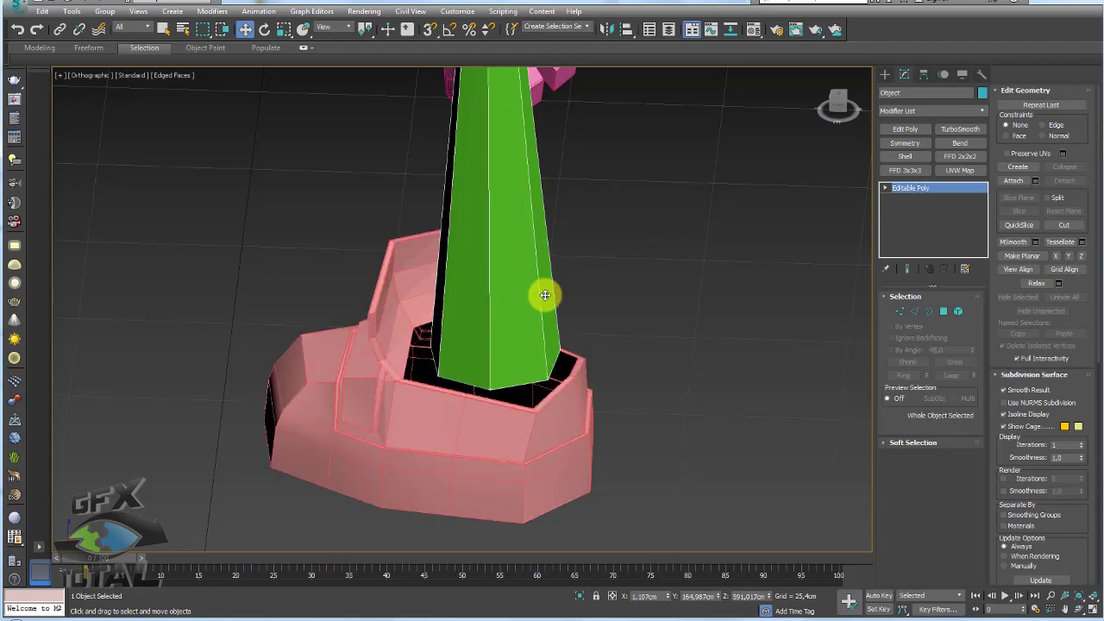
Attach the boot to the leg mesh and select the border loop where they meet
{"action": "left_click", "coordinate": [575, 419]}
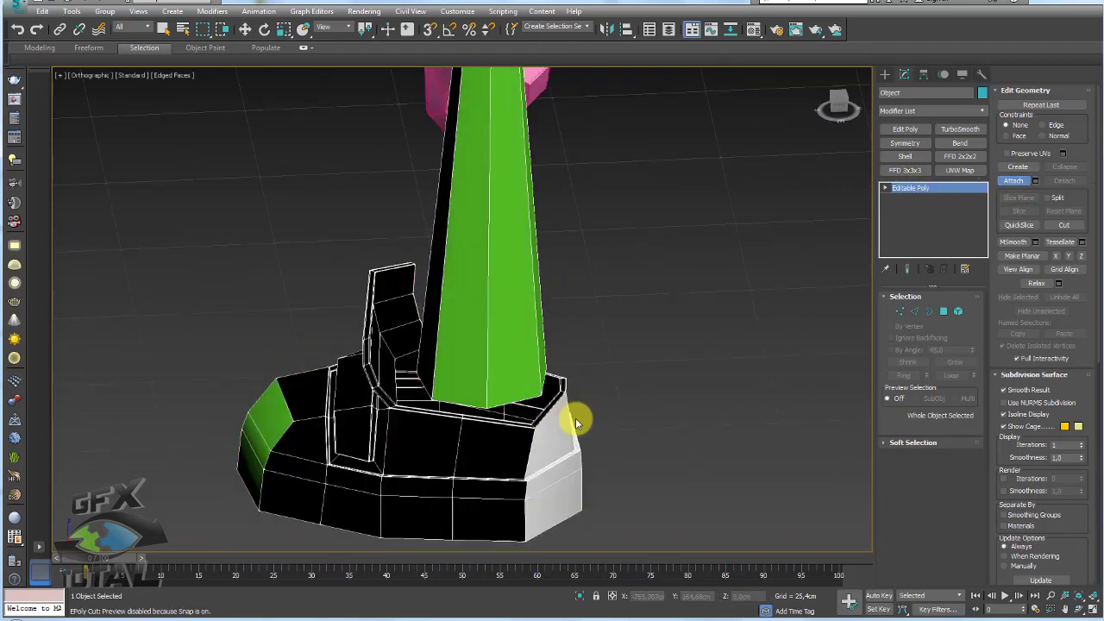
{"action": "left_click", "coordinate": [929, 311]}
{"action": "left_click", "coordinate": [488, 417]}
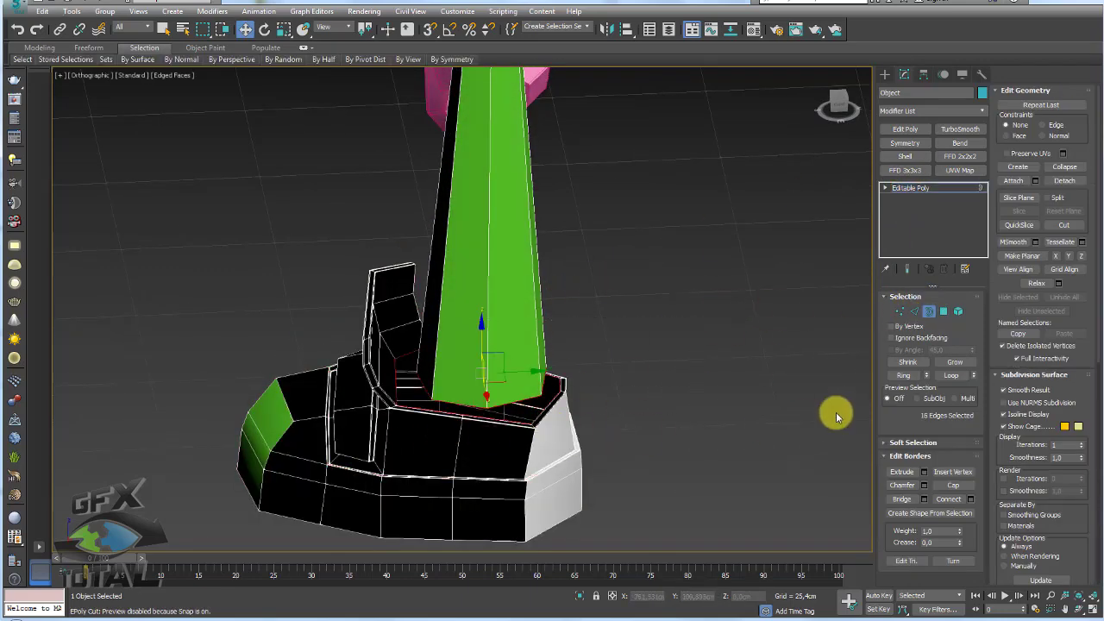
{"action": "mouse_move", "coordinate": [700, 424]}
{"action": "middle_mouse_down", "text": "alt"}
{"action": "mouse_move", "coordinate": [479, 417]}
{"action": "mouse_move", "coordinate": [542, 388]}
{"action": "mouse_move", "coordinate": [641, 397]}
{"action": "mouse_move", "coordinate": [569, 397]}
{"action": "mouse_move", "coordinate": [567, 375]}
{"action": "mouse_move", "coordinate": [740, 328]}
{"action": "middle_mouse_up", "text": "alt"}
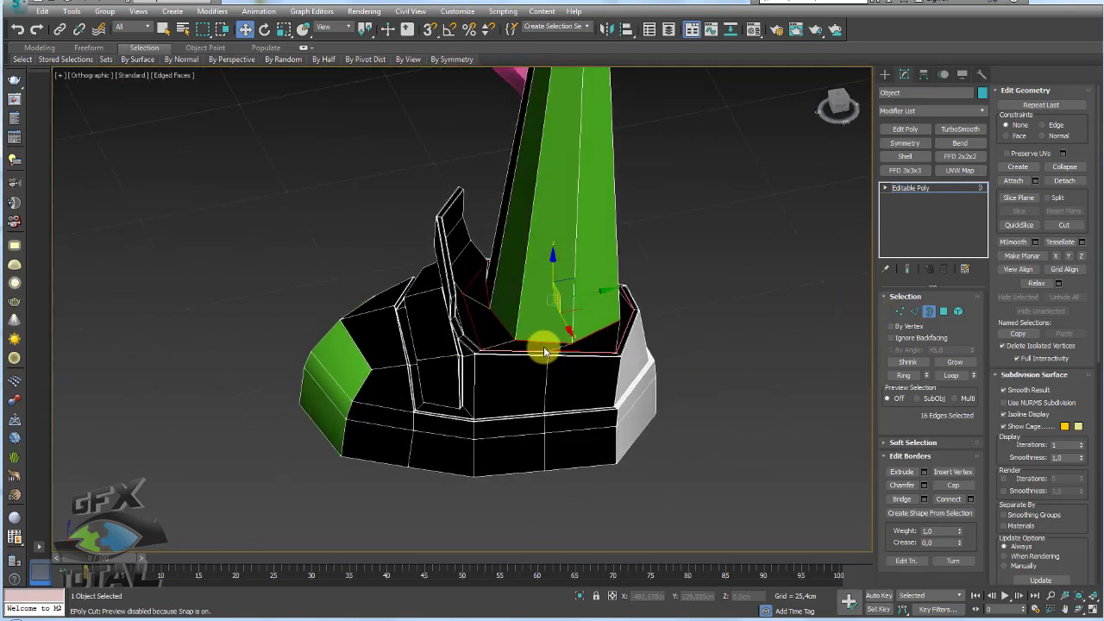
Rotate and tilt the leg's bottom border to fit the boot opening
{"action": "left_click", "coordinate": [569, 351]}
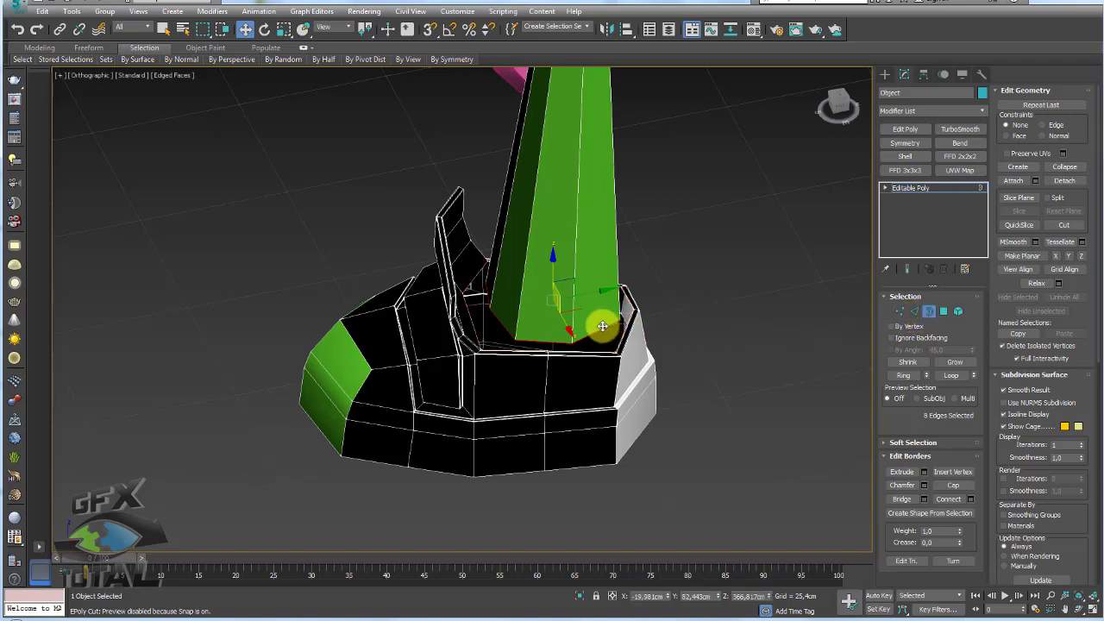
{"action": "key", "text": "e"}
{"action": "left_click_drag", "start_coordinate": [562, 337], "coordinate": [542, 336]}
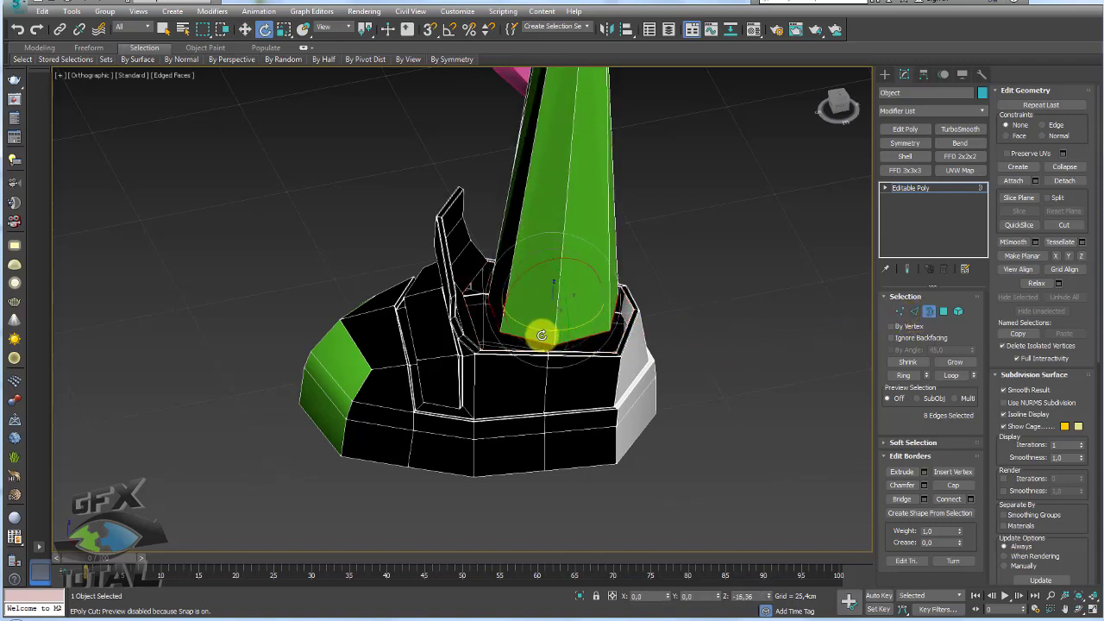
{"action": "key", "text": "w"}
{"action": "mouse_move", "coordinate": [572, 323]}
{"action": "middle_mouse_down", "text": "alt"}
{"action": "mouse_move", "coordinate": [465, 355]}
{"action": "mouse_move", "coordinate": [468, 345]}
{"action": "middle_mouse_up", "text": "alt"}
{"action": "key", "text": "e"}
{"action": "left_click_drag", "start_coordinate": [547, 343], "coordinate": [572, 347]}
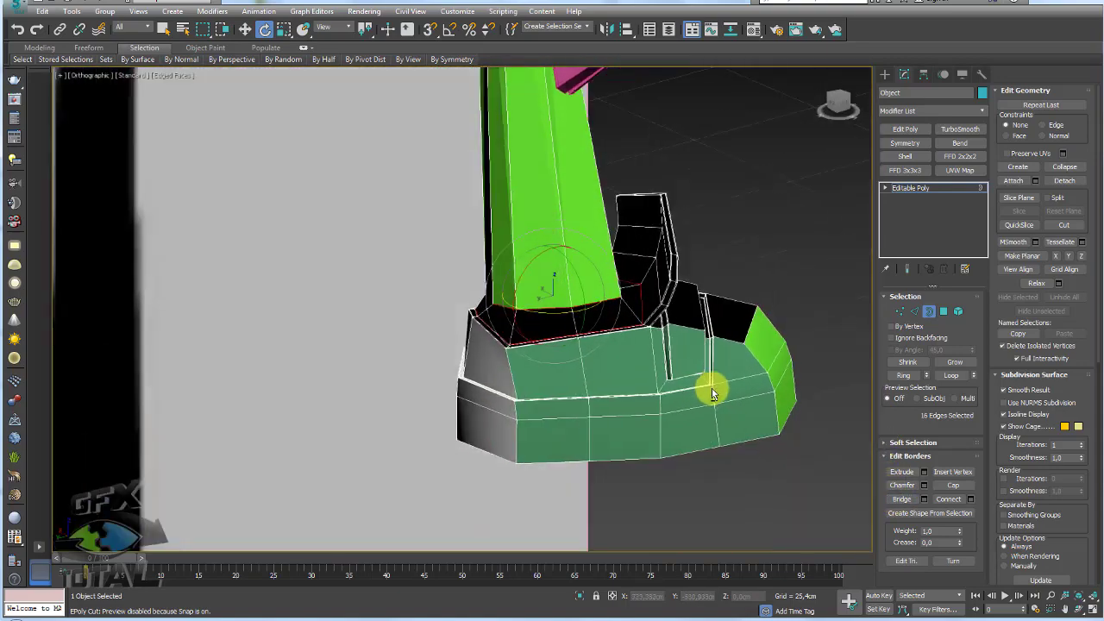
Select all polygons of the combined mesh and set their material ID to 1
{"action": "left_click", "coordinate": [958, 311]}
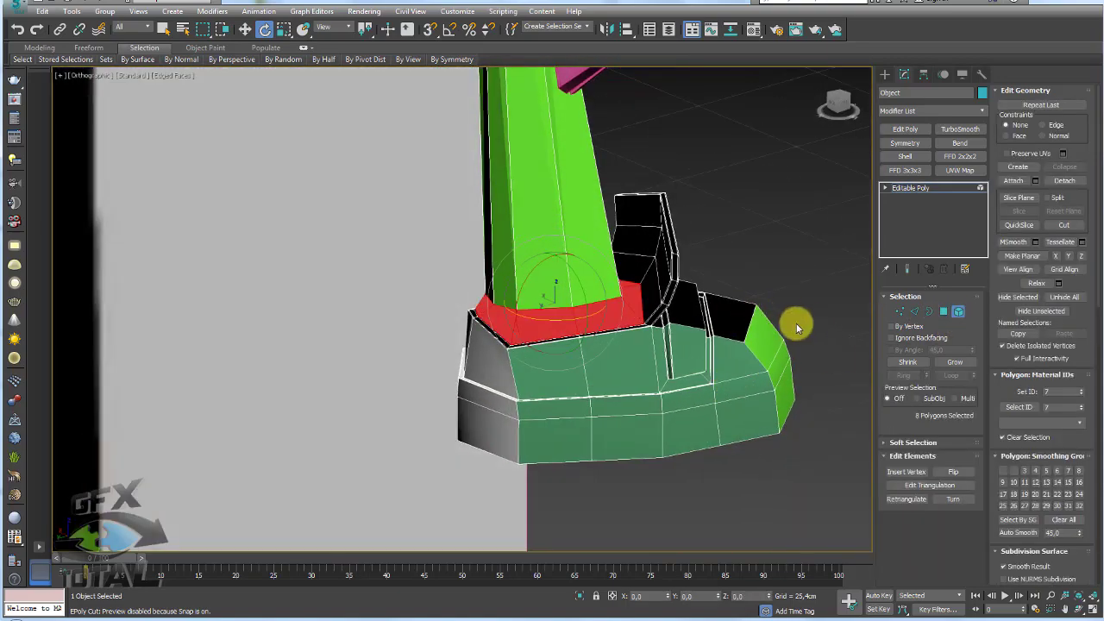
{"action": "scroll", "coordinate": [771, 300], "scroll_direction": "down", "scroll_amount": 2}
{"action": "scroll", "coordinate": [756, 313], "scroll_direction": "down", "scroll_amount": 4}
{"action": "key", "text": "ctrl+a"}
{"action": "left_click", "coordinate": [523, 227]}
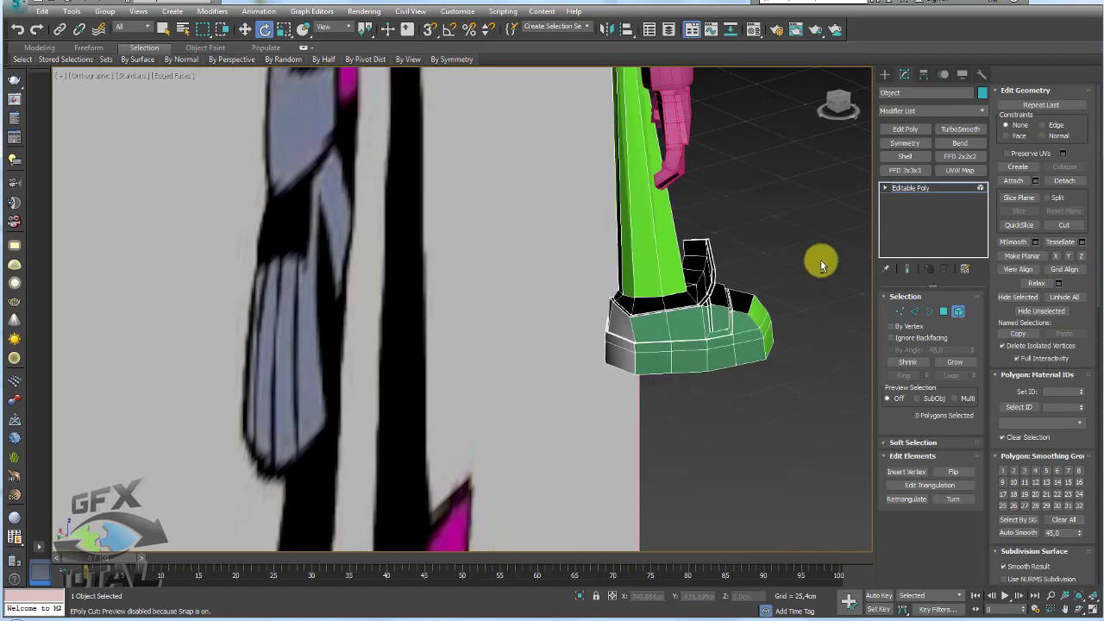
{"action": "middle_click_drag", "start_coordinate": [821, 260], "coordinate": [954, 299], "text": "alt"}
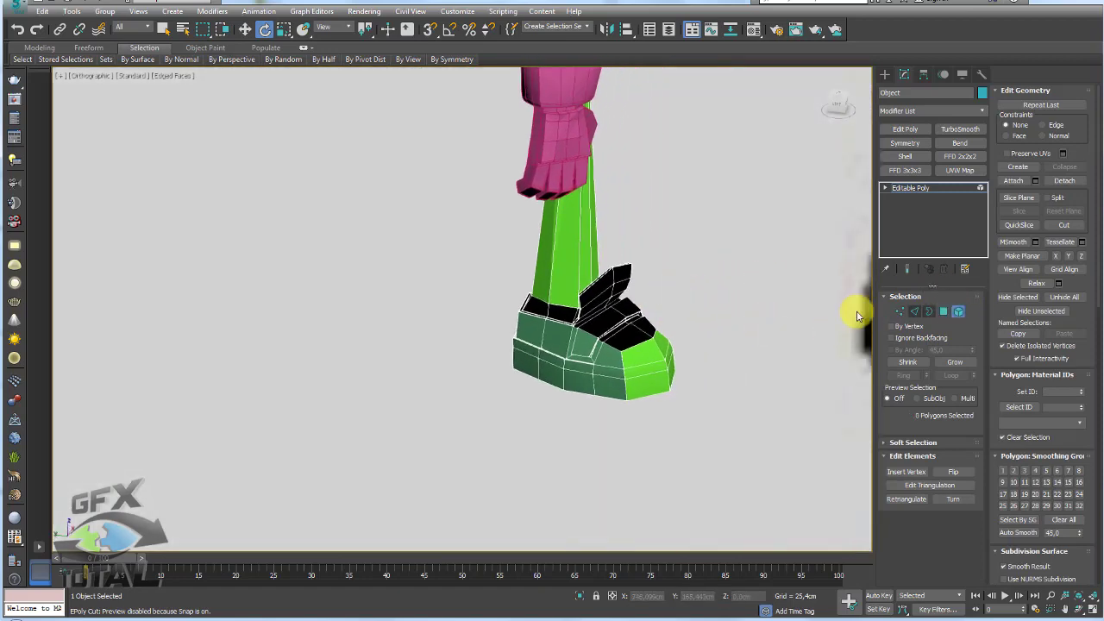
{"action": "left_click", "coordinate": [654, 344]}
{"action": "left_click", "coordinate": [1083, 393]}
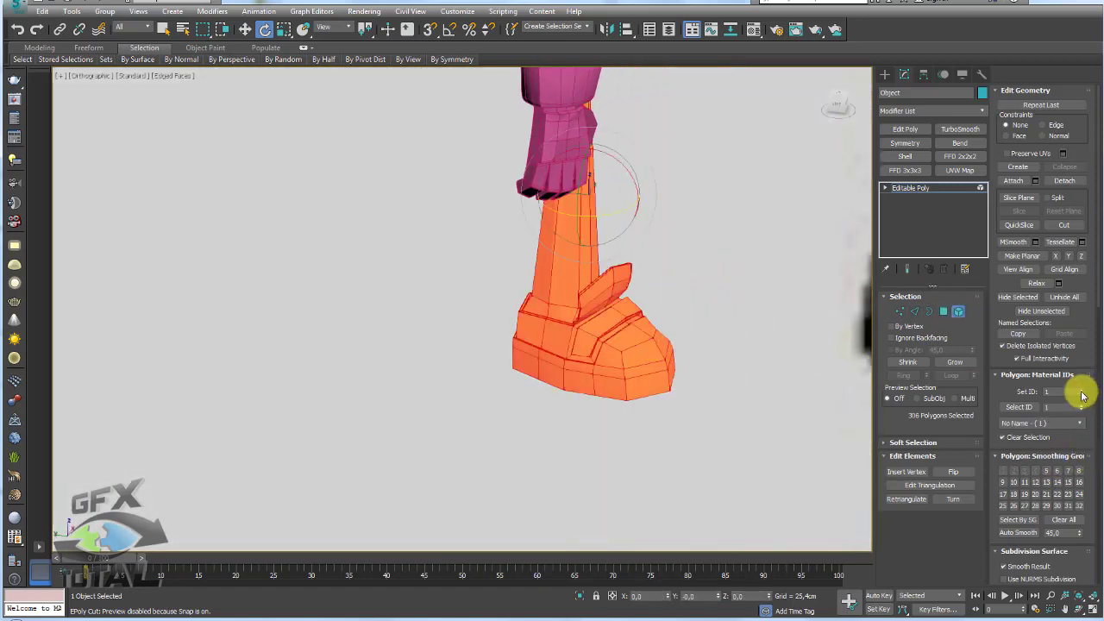
{"action": "left_click", "coordinate": [910, 186]}
Nudge the pink hand slightly down and to the right on the arm
{"action": "scroll", "coordinate": [690, 237], "scroll_direction": "down", "scroll_amount": 3}
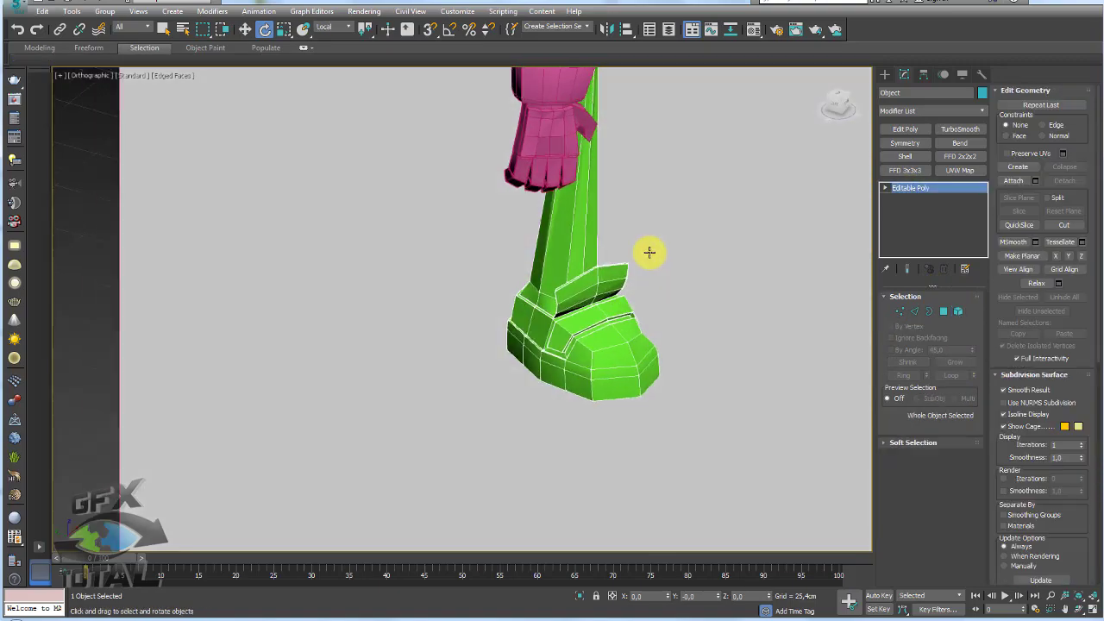
{"action": "mouse_move", "coordinate": [648, 251]}
{"action": "middle_mouse_down", "text": "alt"}
{"action": "mouse_move", "coordinate": [678, 288]}
{"action": "mouse_move", "coordinate": [592, 392]}
{"action": "mouse_move", "coordinate": [539, 388]}
{"action": "middle_mouse_up", "text": "alt"}
{"action": "scroll", "coordinate": [539, 387], "scroll_direction": "up", "scroll_amount": 2}
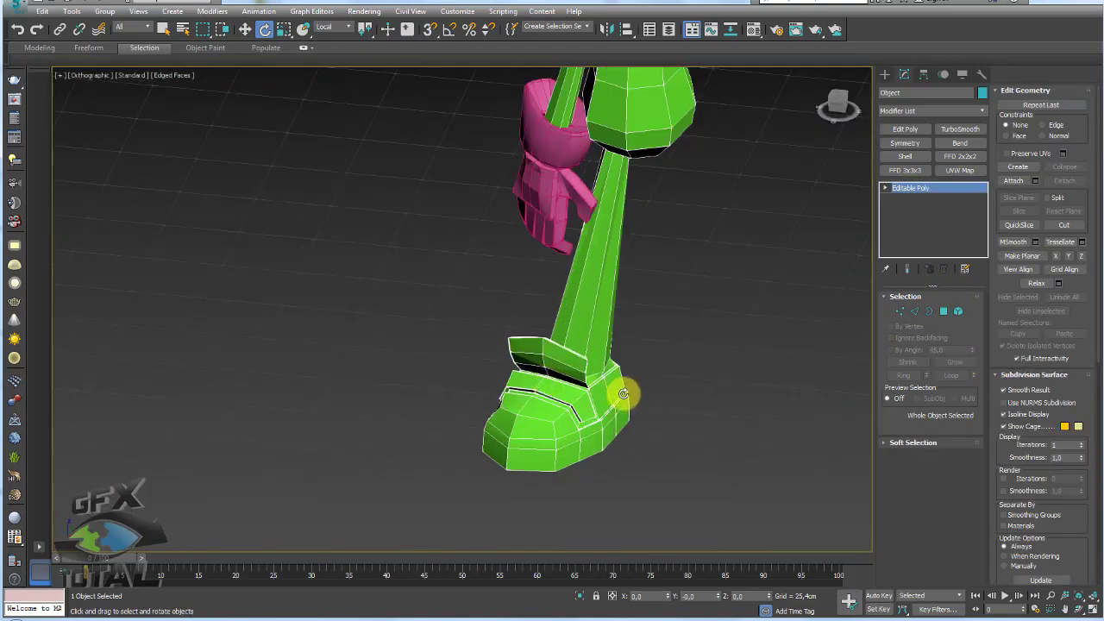
{"action": "middle_click_drag", "start_coordinate": [622, 389], "coordinate": [588, 253], "text": "alt"}
{"action": "left_click", "coordinate": [546, 199]}
{"action": "mouse_move", "coordinate": [546, 199]}
{"action": "middle_mouse_down", "text": "alt"}
{"action": "mouse_move", "coordinate": [506, 291]}
{"action": "mouse_move", "coordinate": [630, 324]}
{"action": "middle_mouse_up", "text": "alt"}
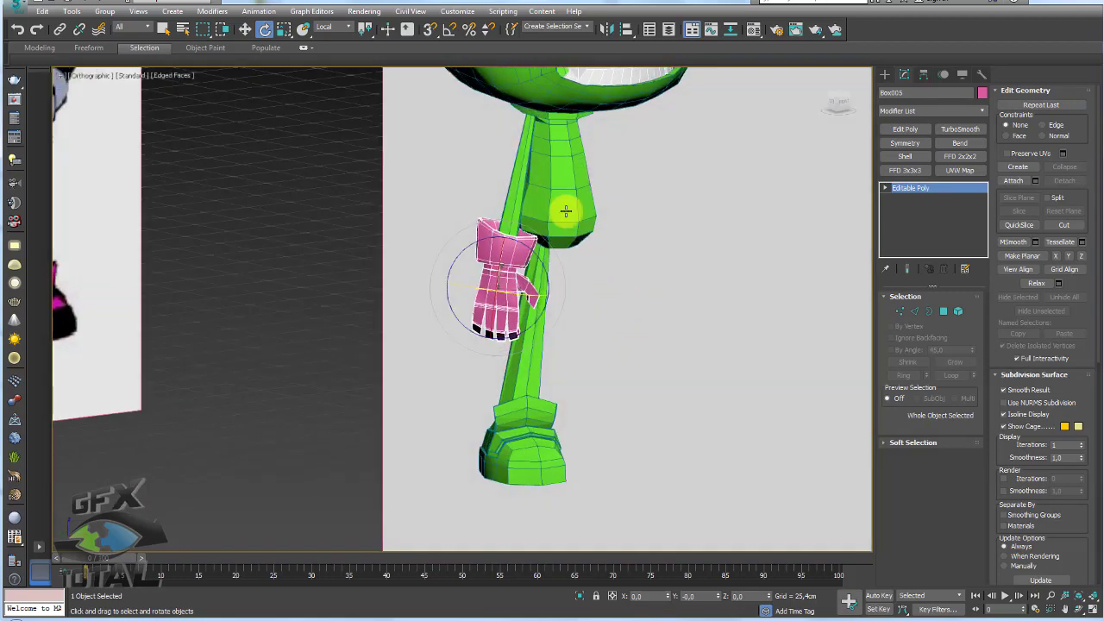
{"action": "mouse_move", "coordinate": [566, 211]}
{"action": "middle_mouse_down", "text": "alt"}
{"action": "mouse_move", "coordinate": [631, 236]}
{"action": "mouse_move", "coordinate": [601, 254]}
{"action": "middle_mouse_up", "text": "alt"}
{"action": "scroll", "coordinate": [490, 239], "scroll_direction": "up", "scroll_amount": 2}
{"action": "scroll", "coordinate": [513, 219], "scroll_direction": "up", "scroll_amount": 1}
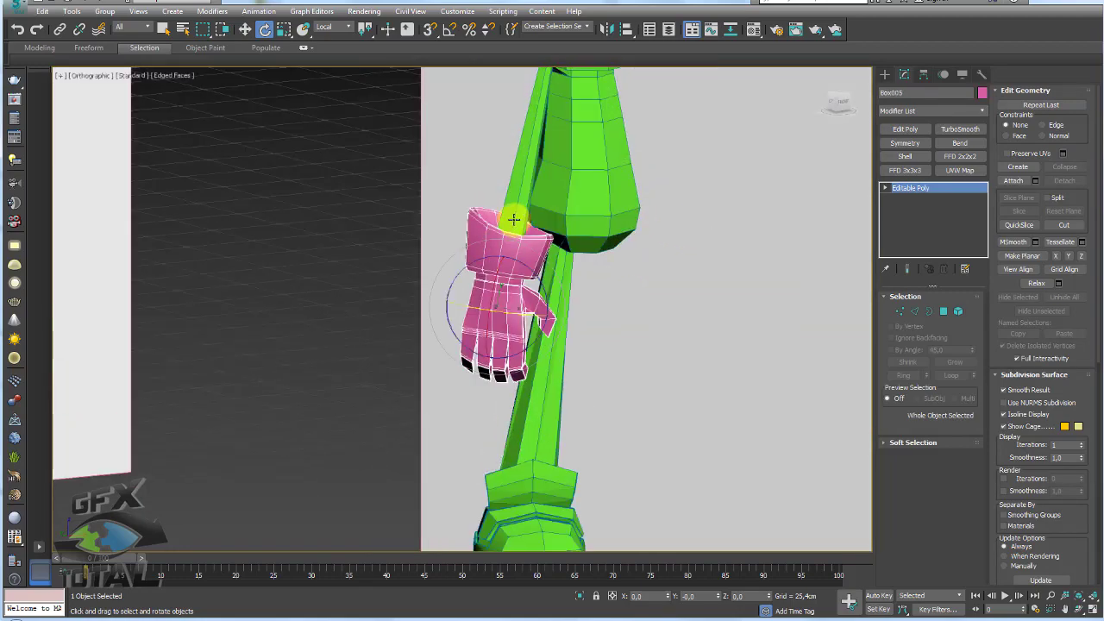
{"action": "key", "text": "shift+z"}
{"action": "left_click", "coordinate": [930, 312]}
{"action": "scroll", "coordinate": [513, 239], "scroll_direction": "up", "scroll_amount": 4}
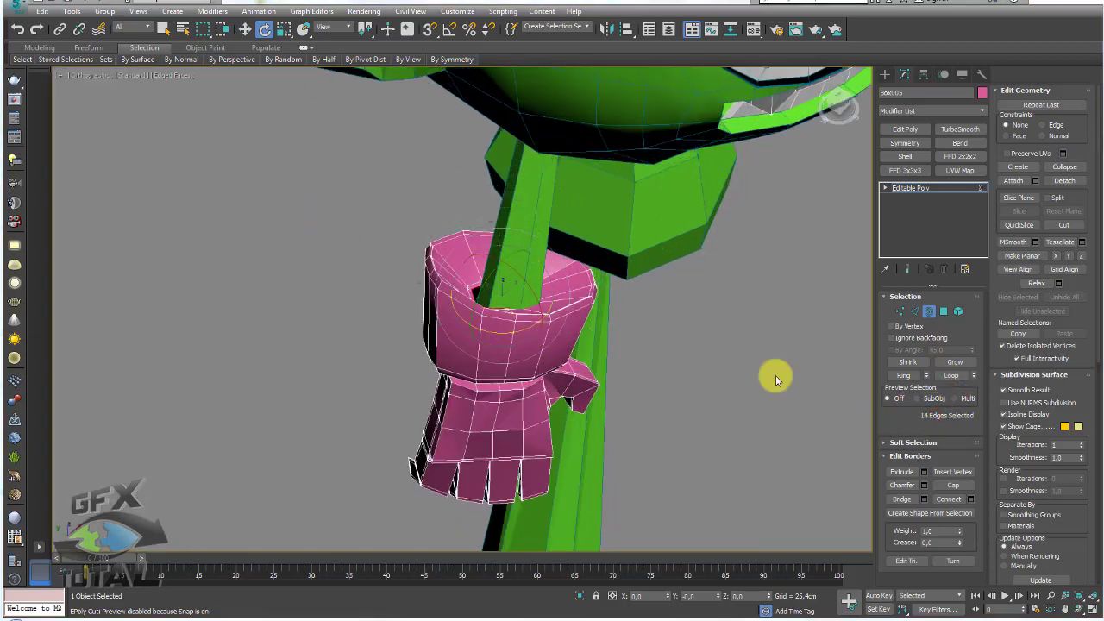
{"action": "middle_click_drag", "start_coordinate": [577, 308], "coordinate": [594, 348], "text": "alt"}
{"action": "key", "text": "w"}
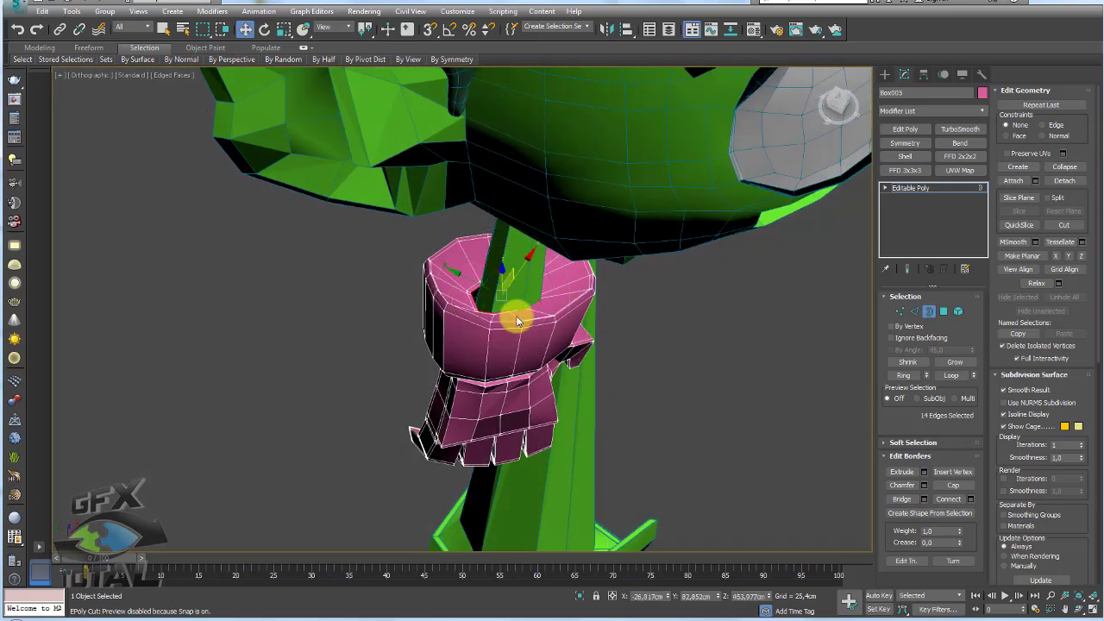
{"action": "scroll", "coordinate": [515, 310], "scroll_direction": "up", "scroll_amount": 3}
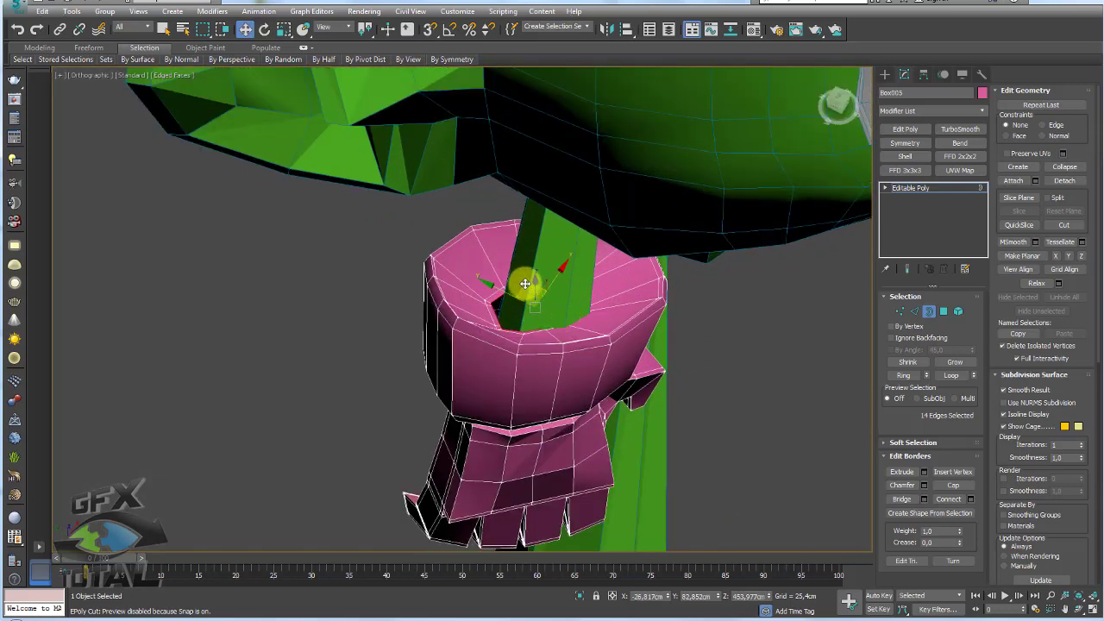
{"action": "left_click", "coordinate": [912, 187]}
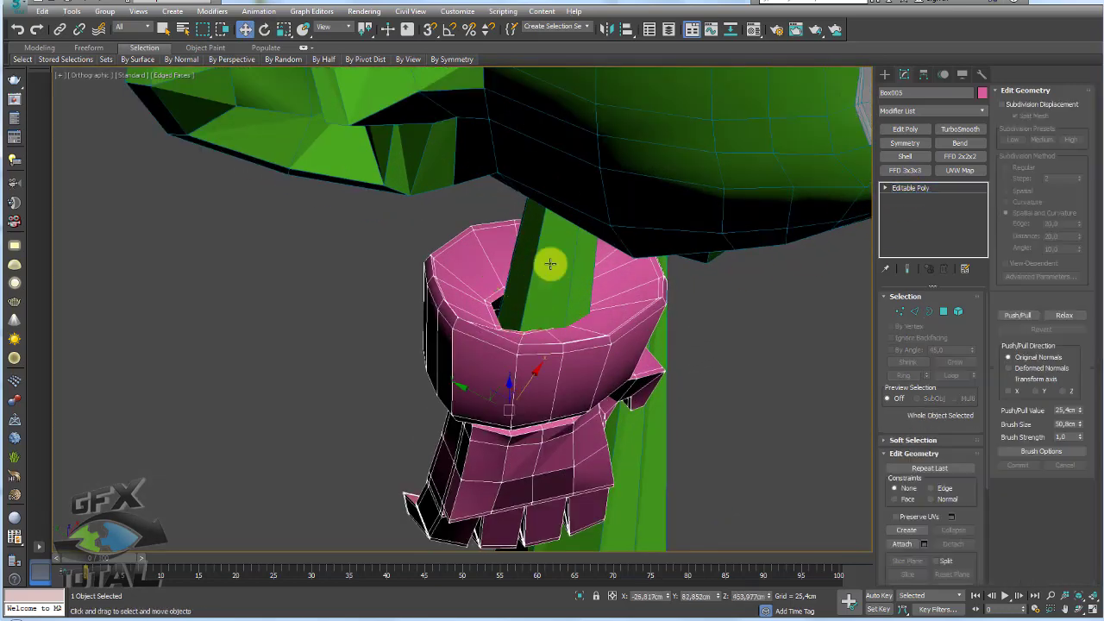
{"action": "left_click_drag", "start_coordinate": [500, 387], "coordinate": [512, 391]}
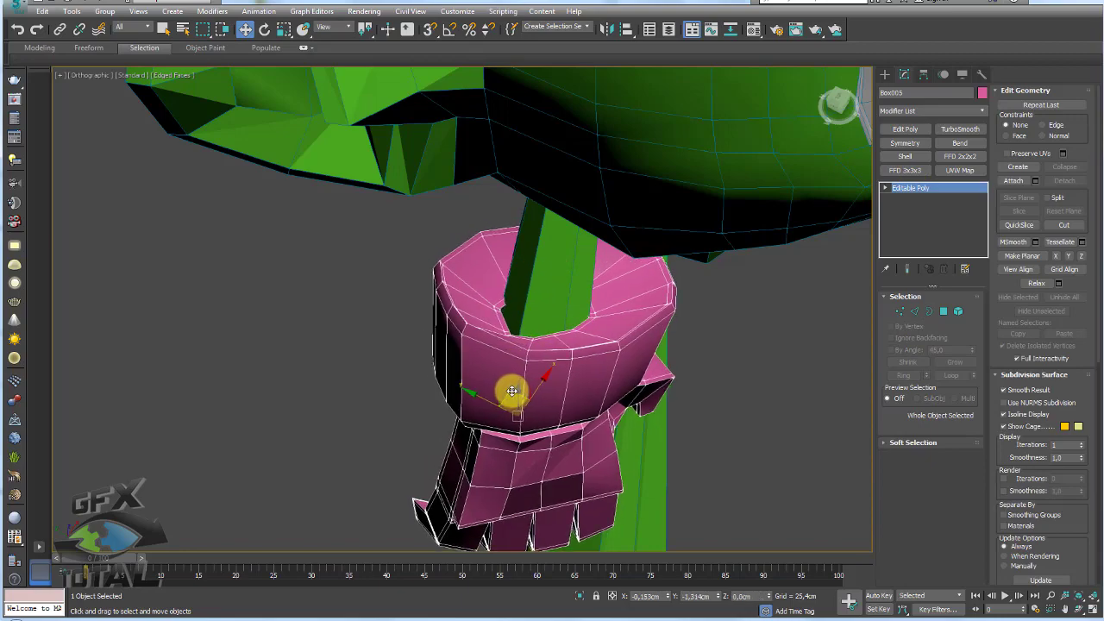
Select a ring of eight lower-arm edges and Connect them into new edge loops
{"action": "middle_click_drag", "start_coordinate": [647, 389], "coordinate": [655, 313], "text": "alt"}
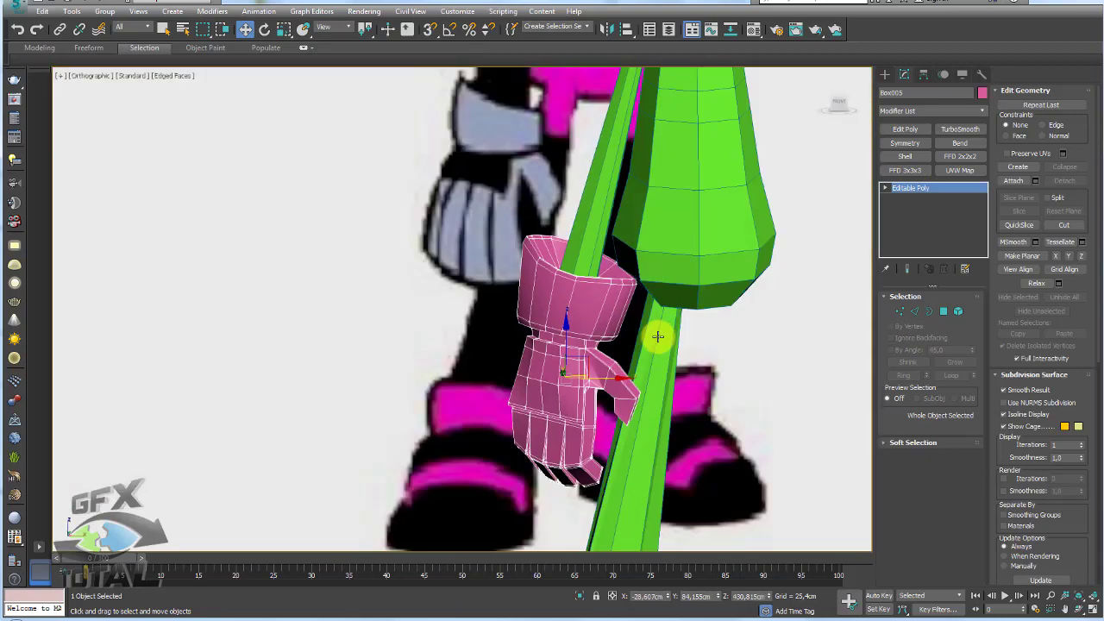
{"action": "left_click", "coordinate": [690, 259]}
{"action": "middle_click_drag", "start_coordinate": [690, 259], "coordinate": [661, 247], "text": "alt"}
{"action": "scroll", "coordinate": [661, 247], "scroll_direction": "down", "scroll_amount": 2}
{"action": "left_click", "coordinate": [915, 311]}
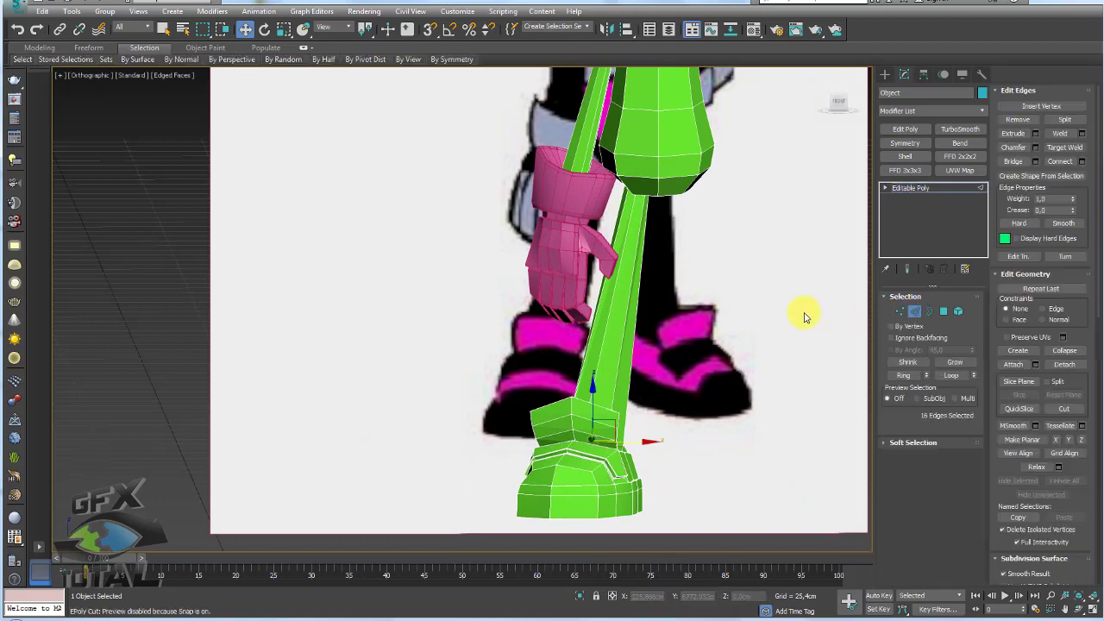
{"action": "left_click", "coordinate": [604, 321]}
{"action": "middle_click_drag", "start_coordinate": [529, 320], "coordinate": [722, 350], "text": "alt"}
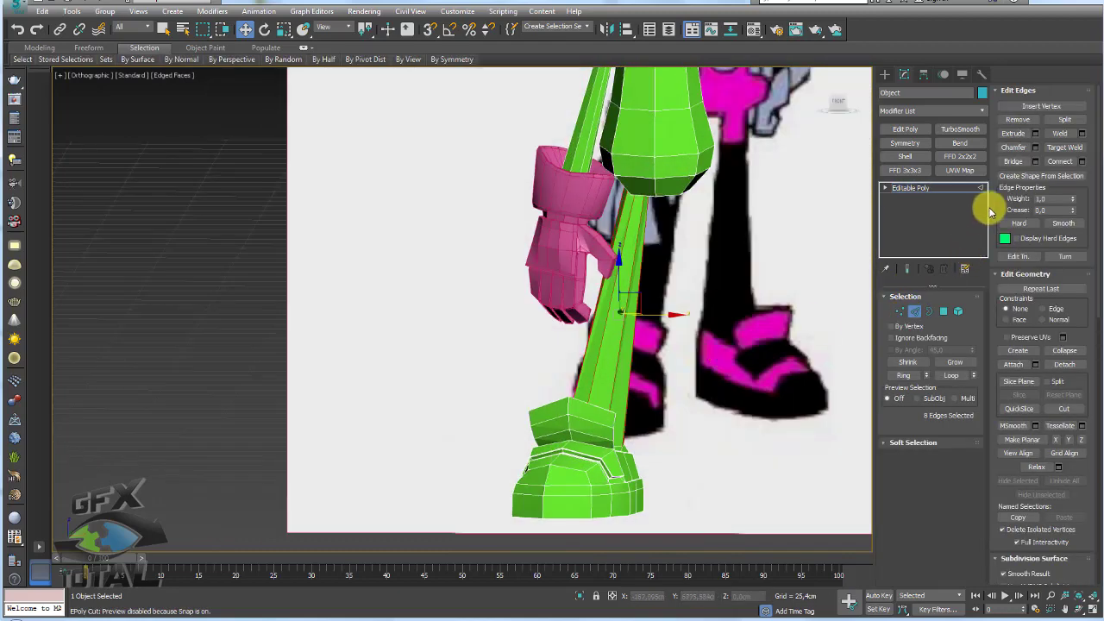
{"action": "left_click", "coordinate": [1082, 161]}
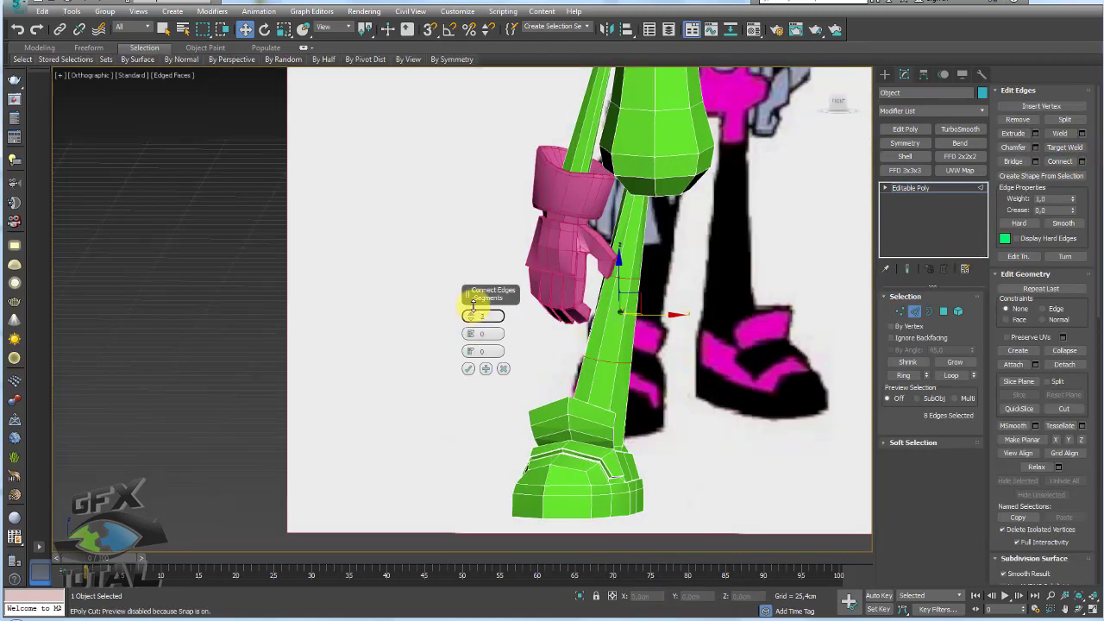
{"action": "left_click", "coordinate": [471, 370]}
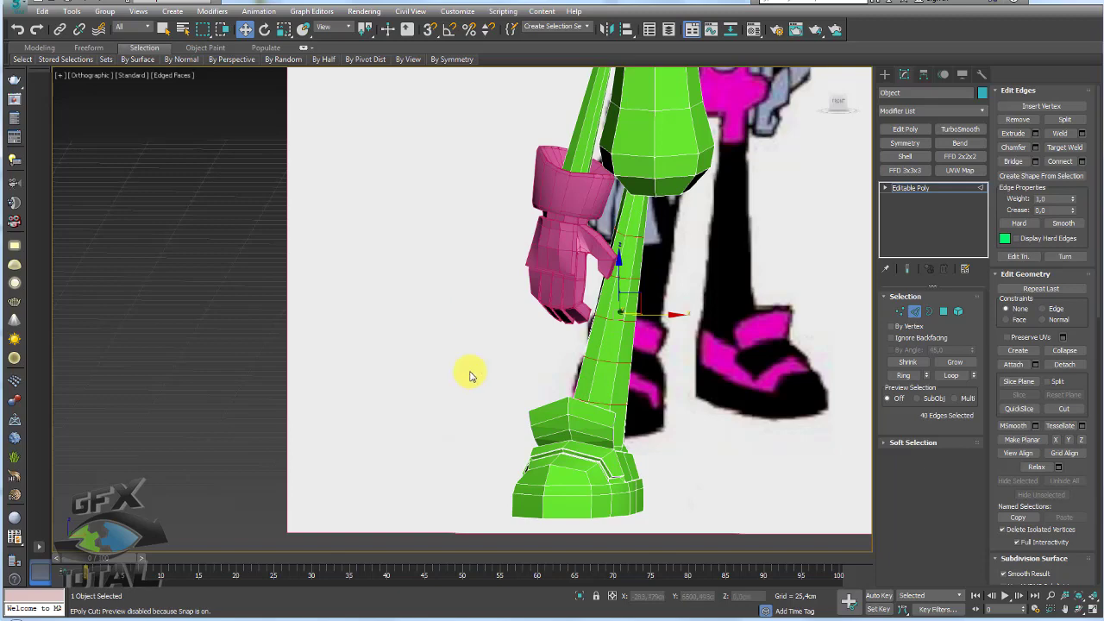
Connect a ring of upper-arm edges to add more loops there
{"action": "scroll", "coordinate": [586, 316], "scroll_direction": "up", "scroll_amount": 2}
{"action": "left_click_drag", "start_coordinate": [610, 224], "coordinate": [612, 225]}
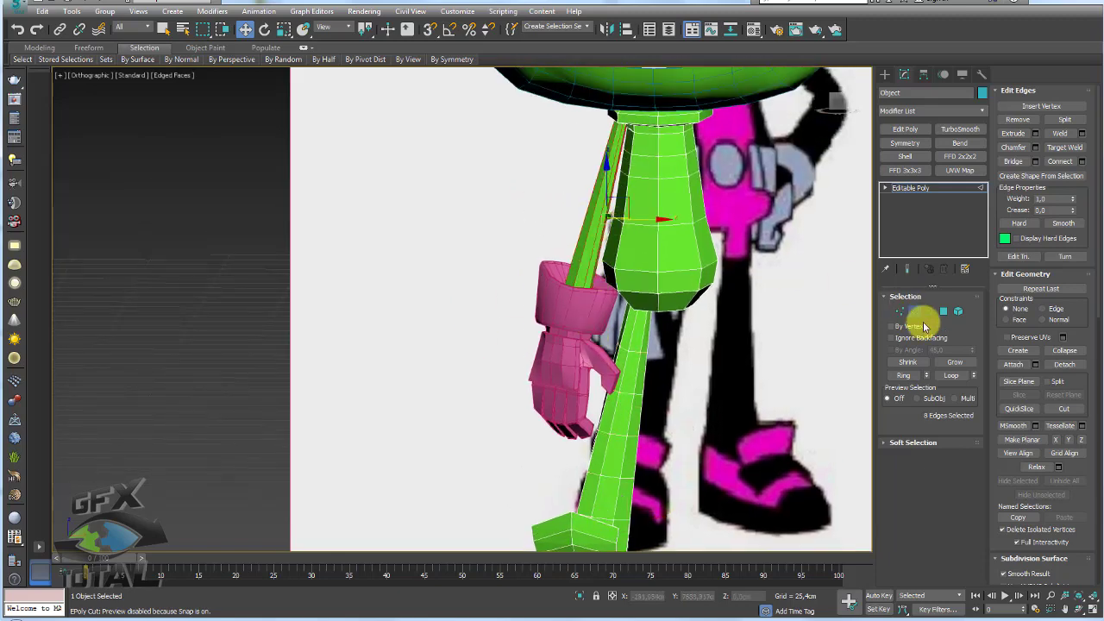
{"action": "left_click", "coordinate": [903, 374]}
{"action": "left_click", "coordinate": [1068, 163]}
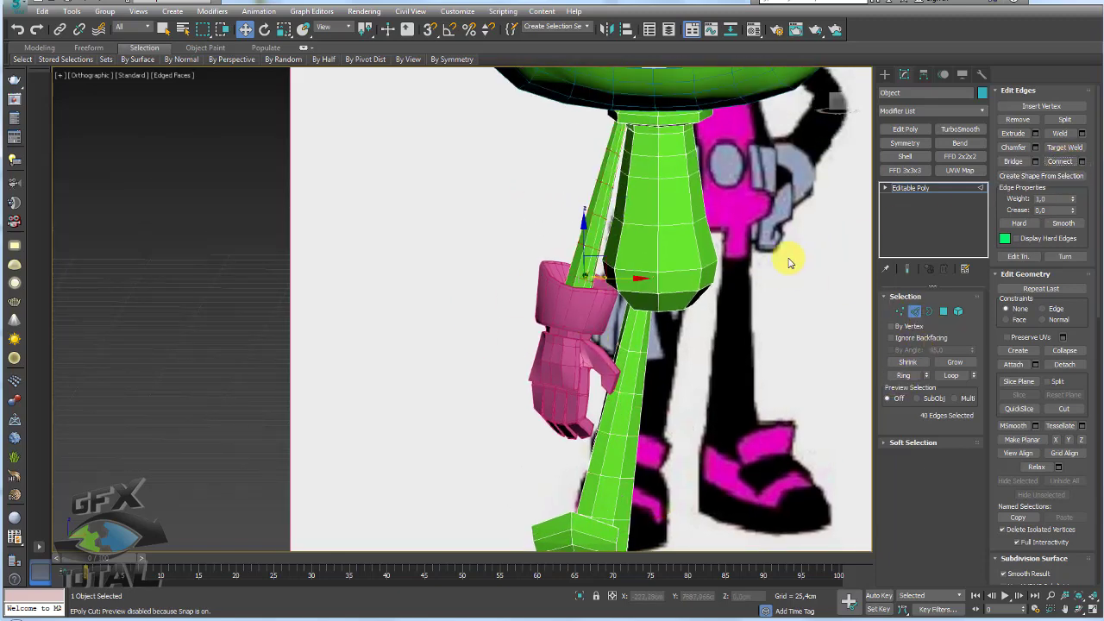
{"action": "left_click", "coordinate": [881, 189]}
{"action": "middle_click_drag", "start_coordinate": [683, 246], "coordinate": [642, 255], "text": "alt"}
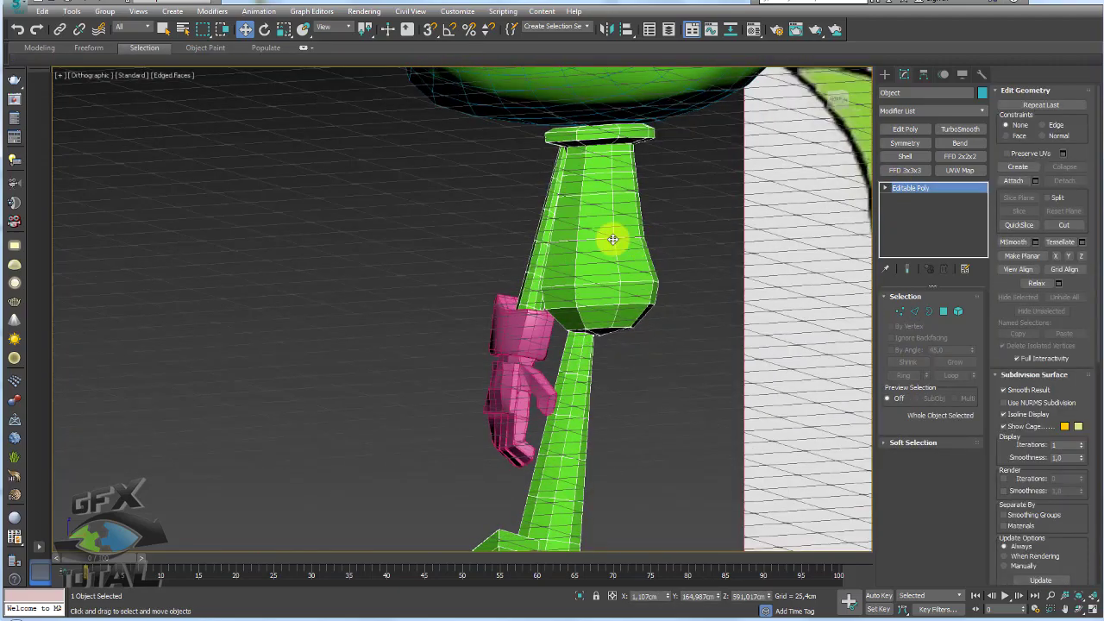
Add Symmetry to the green body to create the second arm
{"action": "mouse_move", "coordinate": [663, 309]}
{"action": "middle_mouse_down", "text": "alt"}
{"action": "mouse_move", "coordinate": [636, 328]}
{"action": "mouse_move", "coordinate": [577, 288]}
{"action": "mouse_move", "coordinate": [632, 269]}
{"action": "mouse_move", "coordinate": [638, 276]}
{"action": "mouse_move", "coordinate": [532, 278]}
{"action": "middle_mouse_up", "text": "alt"}
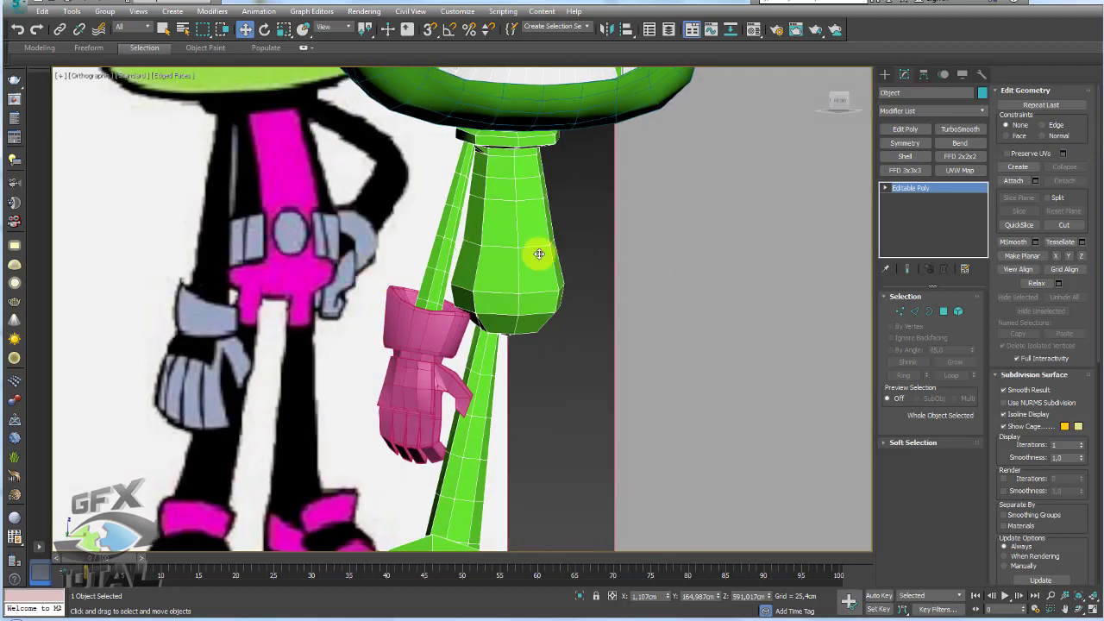
{"action": "left_click", "coordinate": [905, 143]}
{"action": "scroll", "coordinate": [655, 303], "scroll_direction": "down", "scroll_amount": 2}
{"action": "middle_click_drag", "start_coordinate": [654, 303], "coordinate": [631, 274], "text": "alt"}
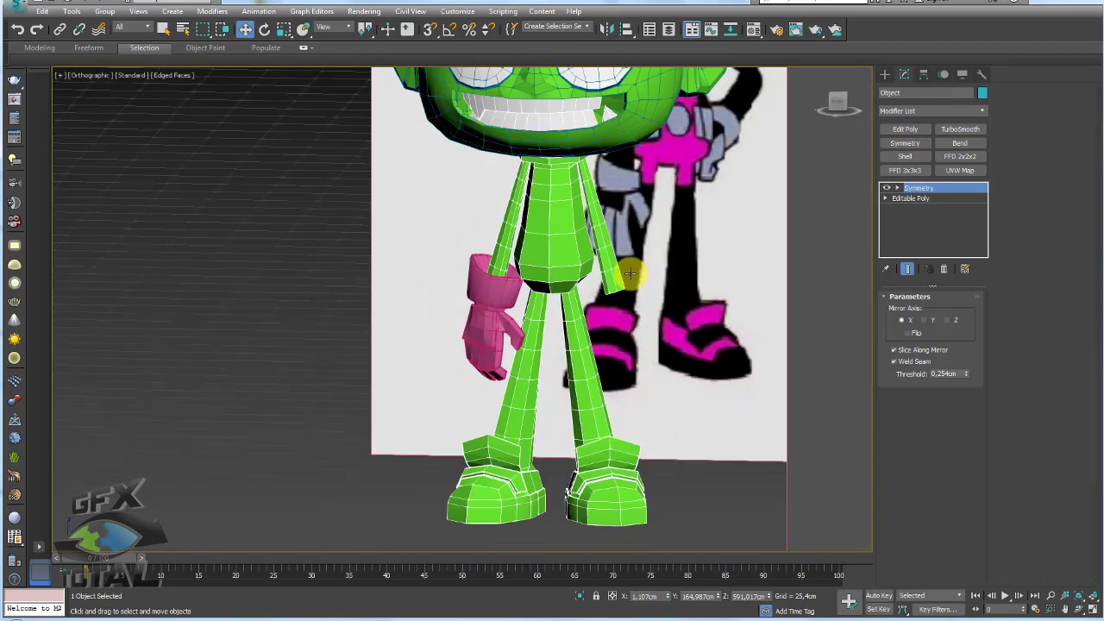
{"action": "middle_click_drag", "start_coordinate": [518, 298], "coordinate": [488, 292], "text": "alt"}
{"action": "scroll", "coordinate": [519, 350], "scroll_direction": "up", "scroll_amount": 1}
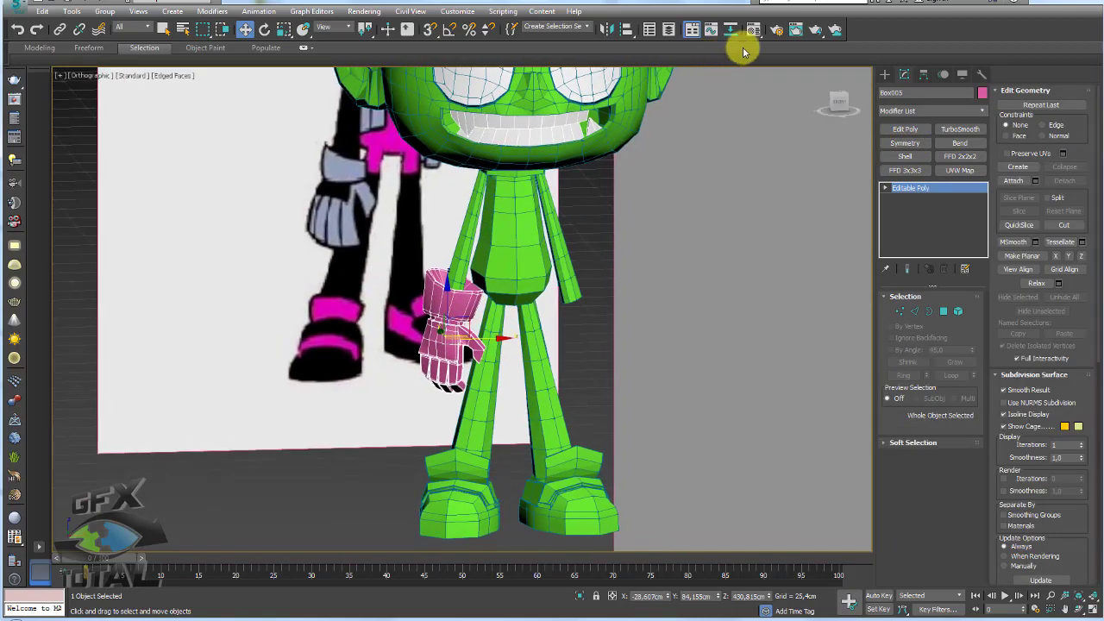
Align the glove's pivot to the green body using Affect Pivot Only
{"action": "left_click", "coordinate": [923, 75]}
{"action": "left_click", "coordinate": [921, 156]}
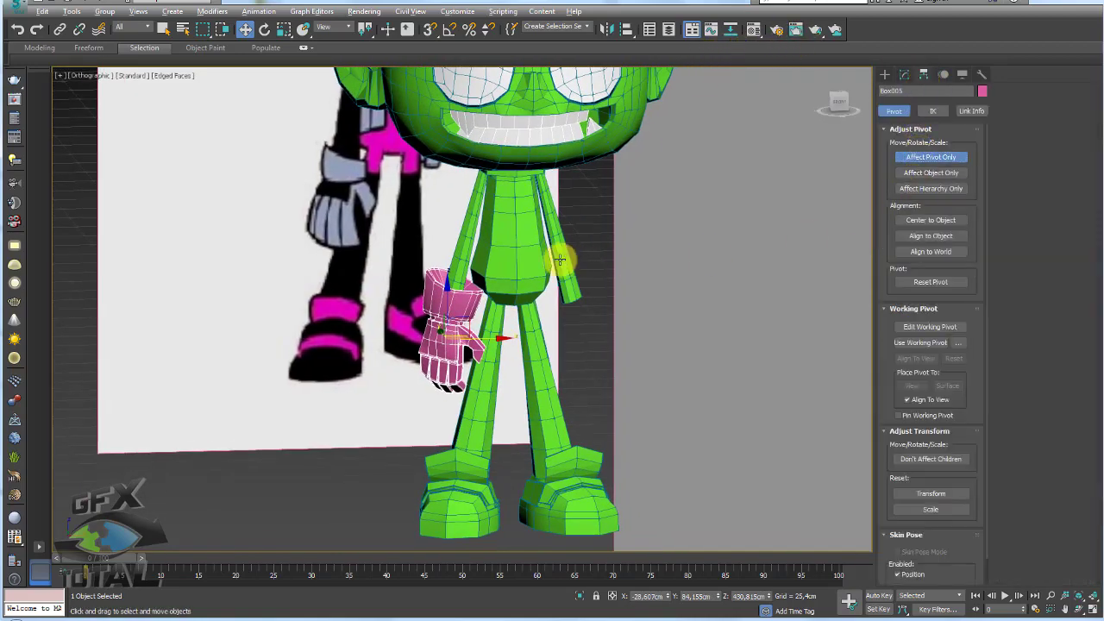
{"action": "key", "text": "alt+a"}
{"action": "left_click", "coordinate": [518, 256]}
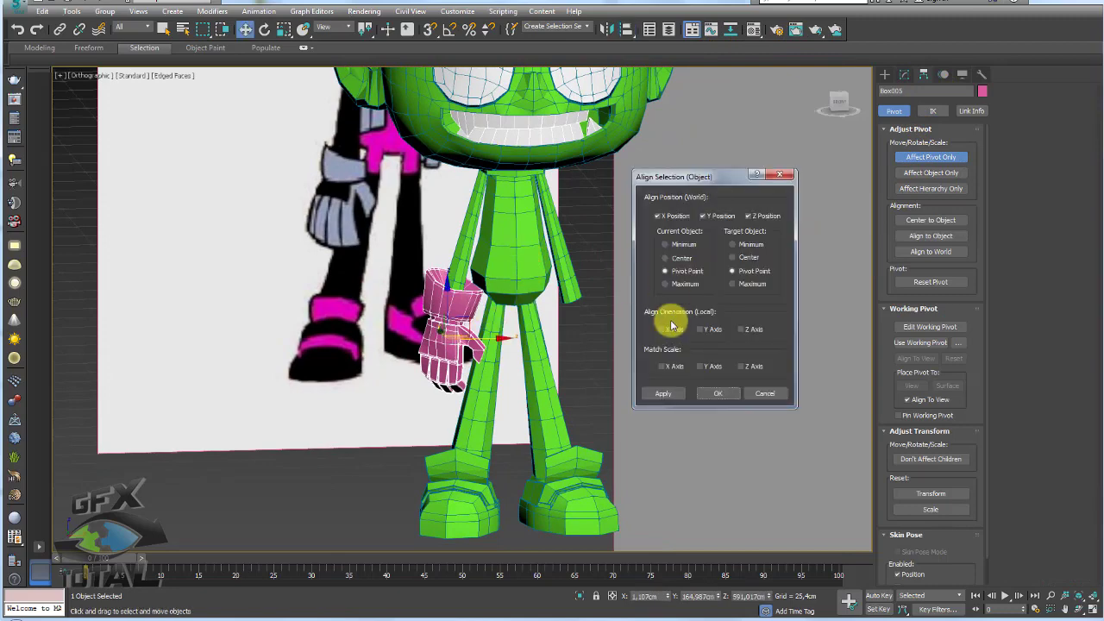
{"action": "left_click", "coordinate": [714, 393]}
{"action": "left_click", "coordinate": [958, 158]}
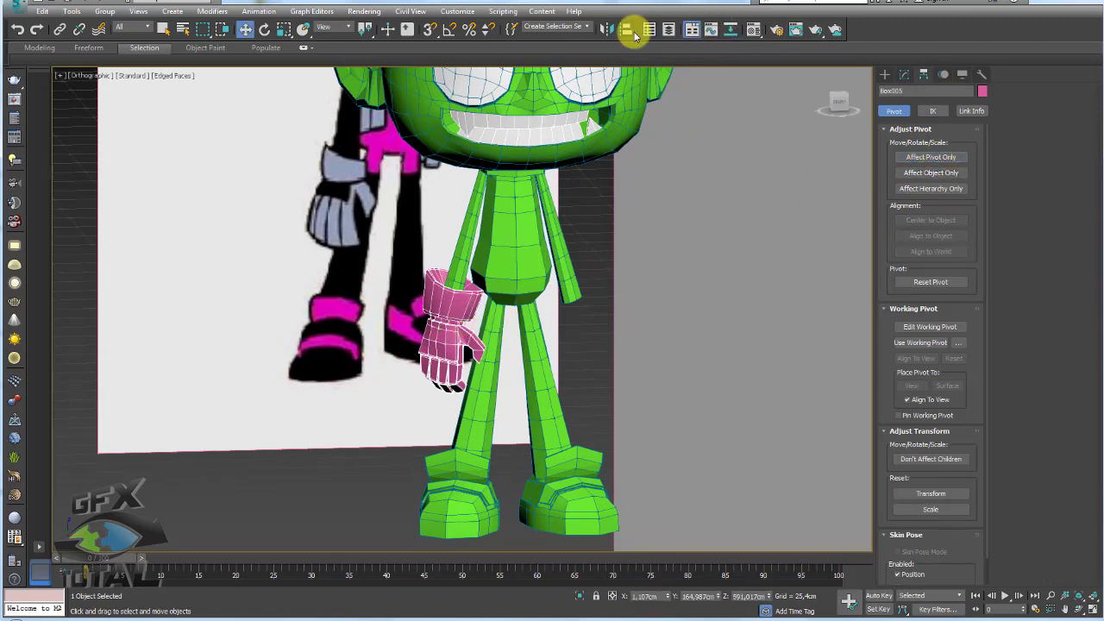
Mirror the glove on X as a Copy onto the other hand
{"action": "left_click", "coordinate": [607, 31]}
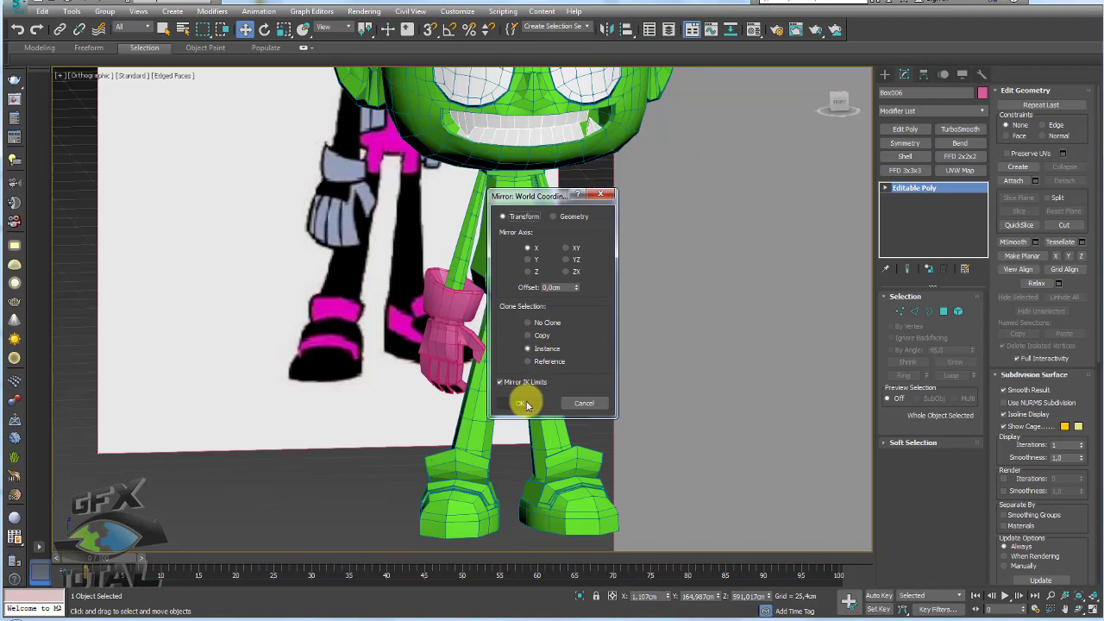
{"action": "left_click", "coordinate": [528, 336]}
{"action": "left_click_drag", "start_coordinate": [538, 197], "coordinate": [732, 187]}
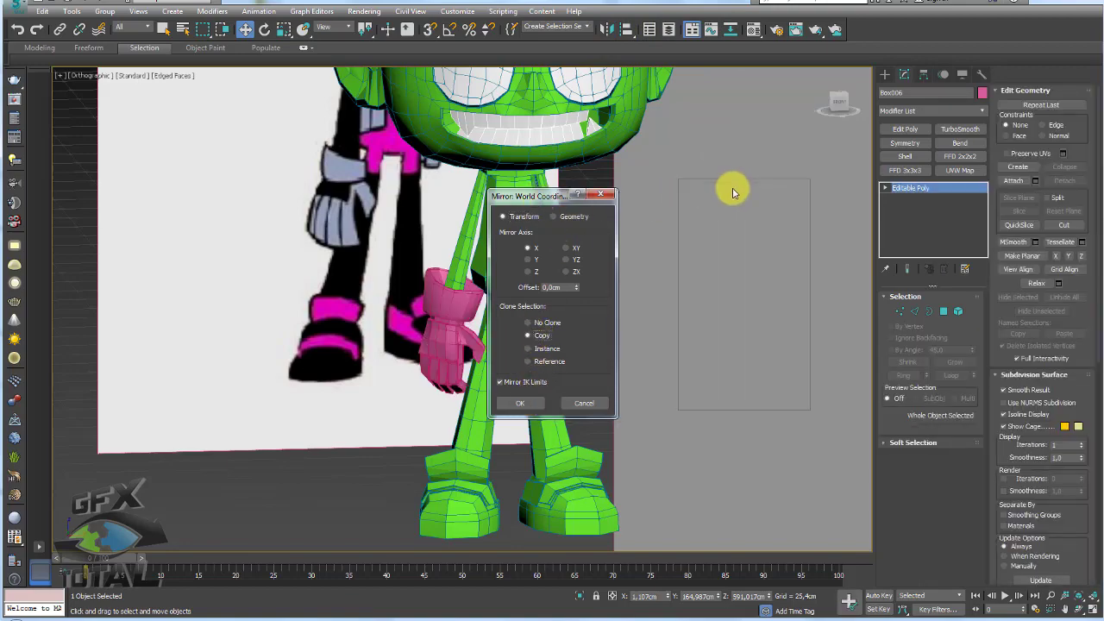
{"action": "left_click", "coordinate": [711, 393]}
{"action": "mouse_move", "coordinate": [665, 345]}
{"action": "middle_mouse_down", "text": "alt"}
{"action": "mouse_move", "coordinate": [564, 274]}
{"action": "mouse_move", "coordinate": [530, 323]}
{"action": "middle_mouse_up", "text": "alt"}
Re-add the Symmetry modifier to the green body
{"action": "left_click", "coordinate": [905, 143]}
{"action": "scroll", "coordinate": [538, 303], "scroll_direction": "up", "scroll_amount": 5}
{"action": "scroll", "coordinate": [455, 300], "scroll_direction": "down", "scroll_amount": 2}
{"action": "mouse_move", "coordinate": [457, 316]}
{"action": "middle_mouse_down"}
{"action": "mouse_move", "coordinate": [579, 326]}
{"action": "mouse_move", "coordinate": [557, 337]}
{"action": "mouse_move", "coordinate": [595, 267]}
{"action": "middle_mouse_up"}
{"action": "scroll", "coordinate": [595, 280], "scroll_direction": "up", "scroll_amount": 4}
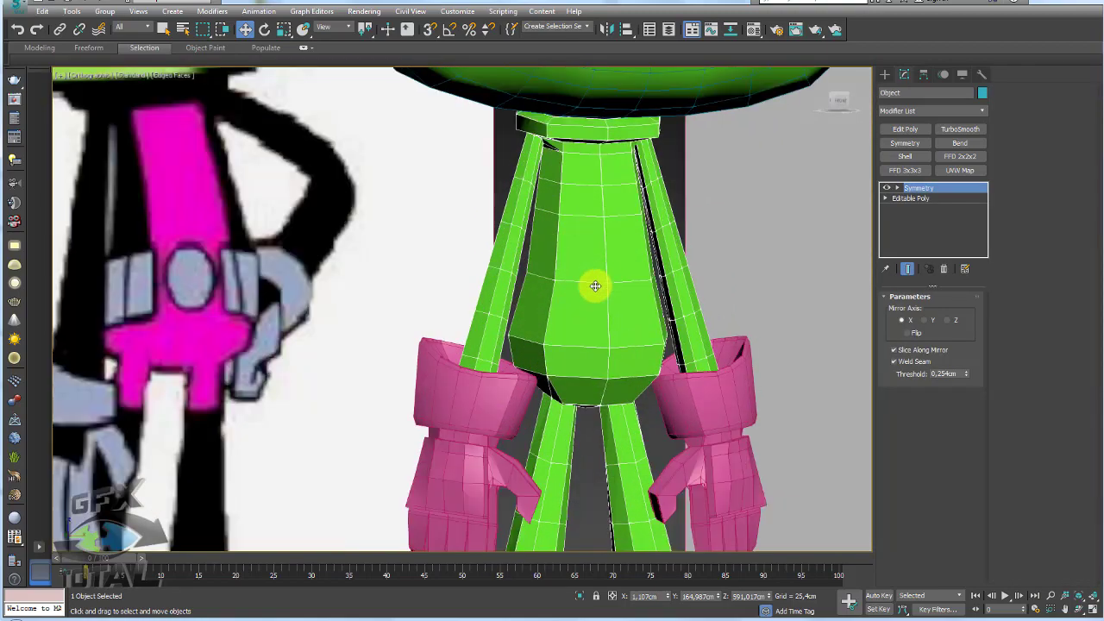
Draw a red cylinder on the chest in Front view, with the body see-through
{"action": "left_click", "coordinate": [886, 76]}
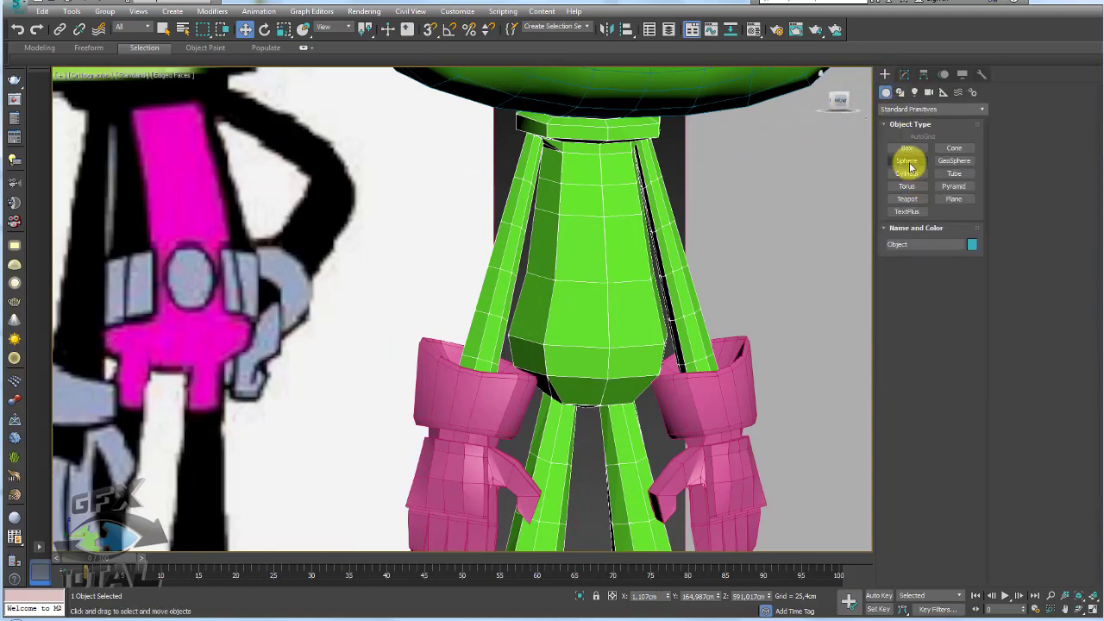
{"action": "left_click", "coordinate": [908, 174]}
{"action": "key", "text": "f"}
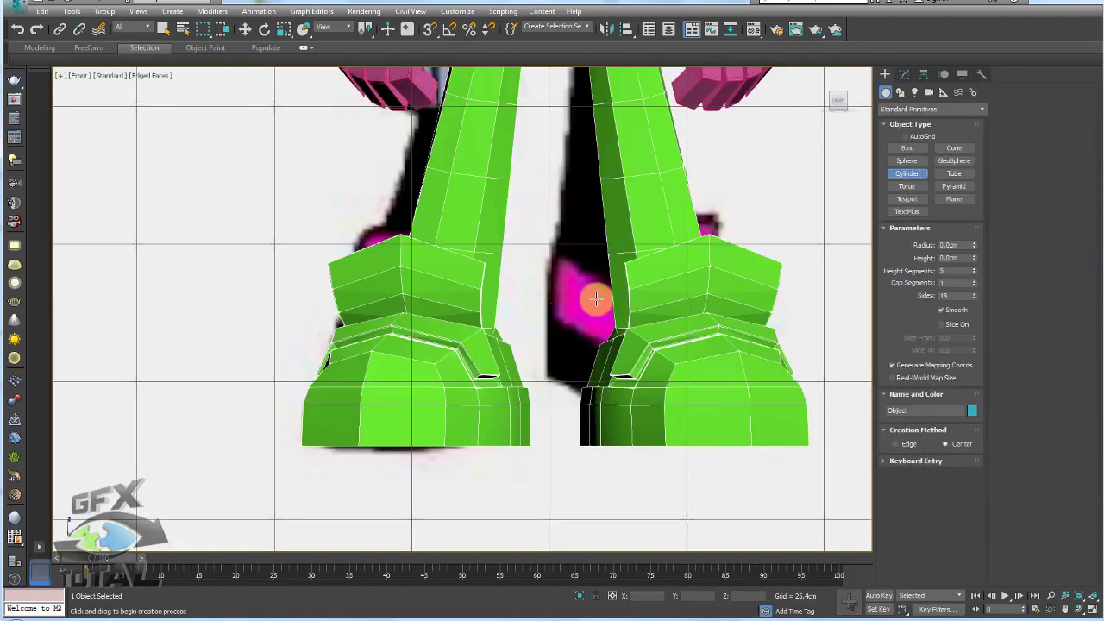
{"action": "mouse_move", "coordinate": [596, 296]}
{"action": "middle_mouse_down"}
{"action": "mouse_move", "coordinate": [575, 409]}
{"action": "mouse_move", "coordinate": [622, 438]}
{"action": "middle_mouse_up"}
{"action": "scroll", "coordinate": [557, 270], "scroll_direction": "up", "scroll_amount": 2}
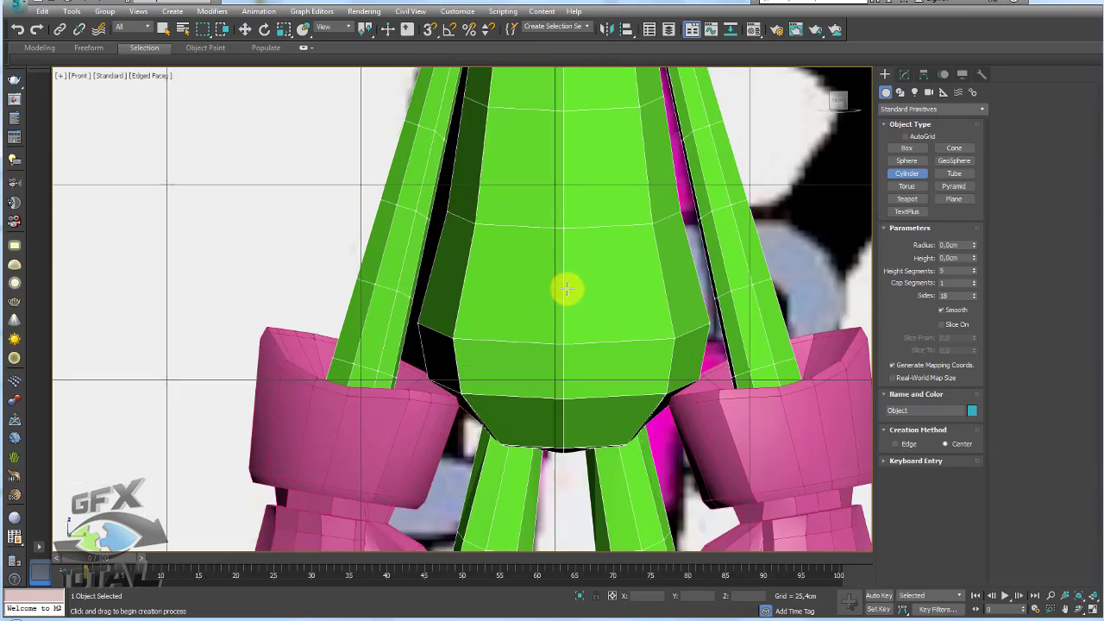
{"action": "key", "text": "alt+x"}
{"action": "middle_click_drag", "start_coordinate": [572, 301], "coordinate": [510, 268]}
{"action": "left_click_drag", "start_coordinate": [513, 264], "coordinate": [537, 317]}
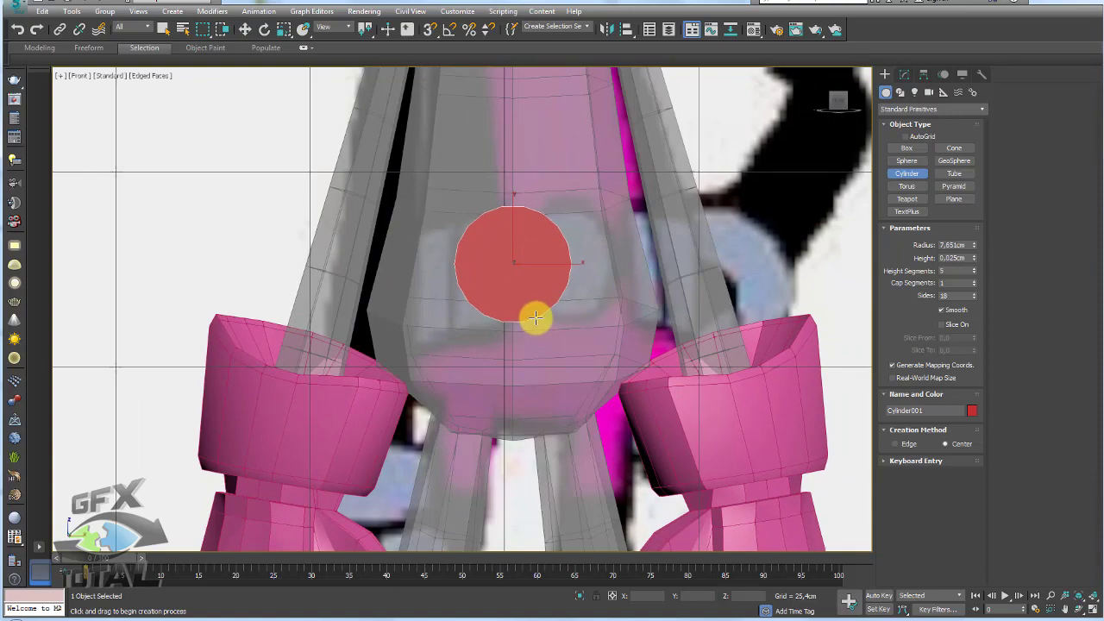
{"action": "left_click", "coordinate": [530, 296]}
Set the cylinder's Sides to 20
{"action": "key", "text": "w"}
{"action": "key", "text": "p"}
{"action": "middle_click_drag", "start_coordinate": [542, 296], "coordinate": [621, 293], "text": "alt"}
{"action": "left_click", "coordinate": [904, 75]}
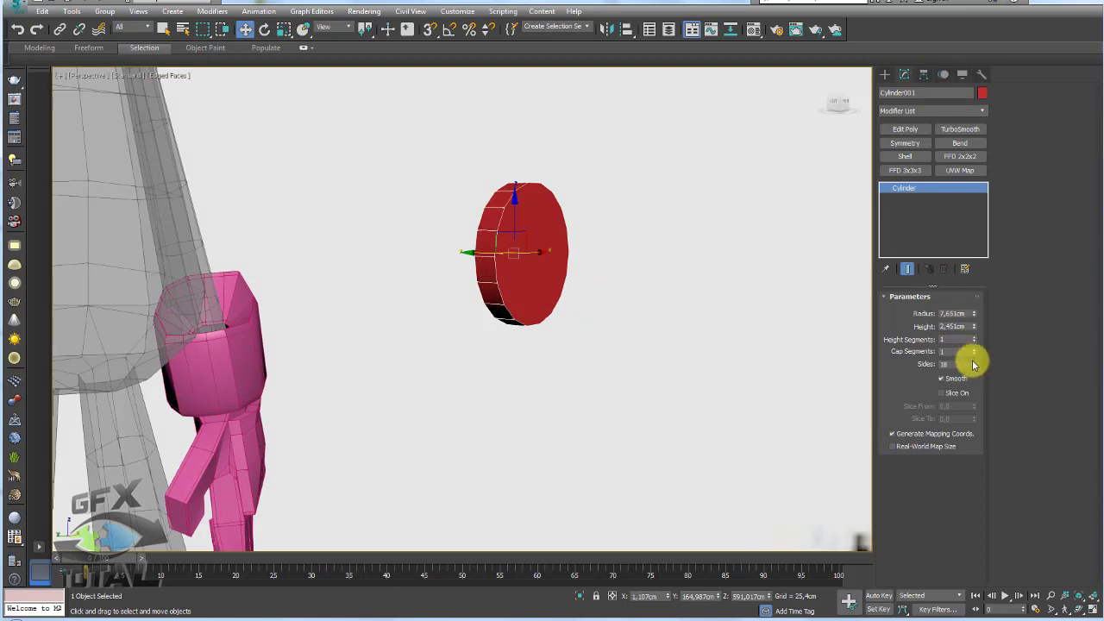
{"action": "left_click_drag", "start_coordinate": [966, 364], "coordinate": [922, 368]}
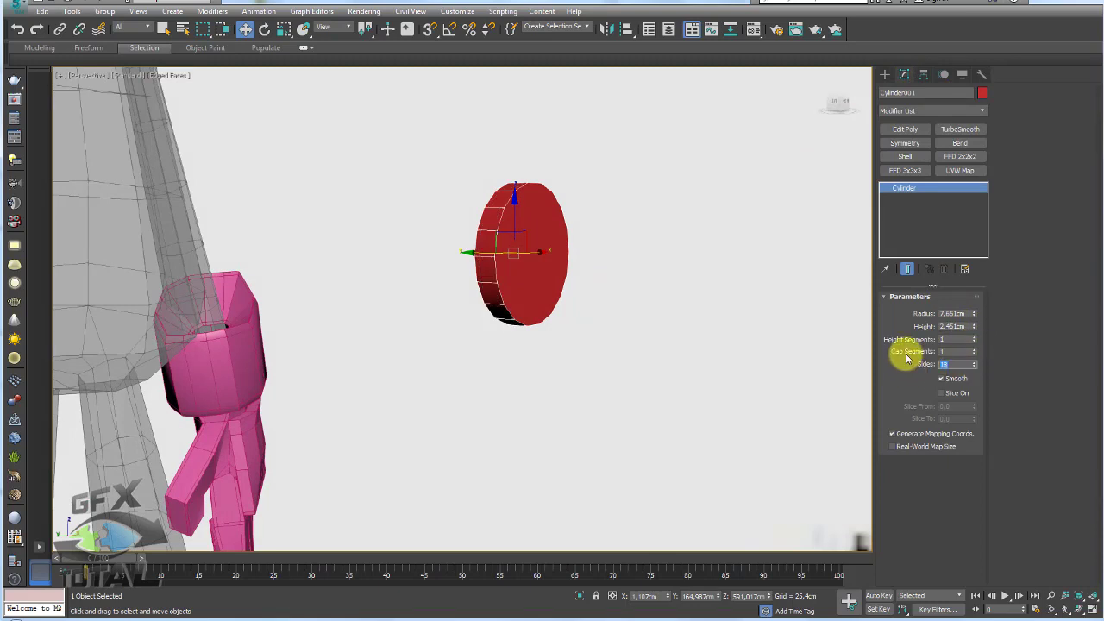
{"action": "type", "text": "20"}
{"action": "key", "text": "Return"}
{"action": "scroll", "coordinate": [513, 257], "scroll_direction": "up", "scroll_amount": 3}
{"action": "mouse_move", "coordinate": [513, 256]}
{"action": "middle_mouse_down", "text": "alt"}
{"action": "mouse_move", "coordinate": [596, 251]}
{"action": "mouse_move", "coordinate": [534, 251]}
{"action": "mouse_move", "coordinate": [524, 239]}
{"action": "mouse_move", "coordinate": [661, 279]}
{"action": "middle_mouse_up", "text": "alt"}
Convert to Editable Poly and bevel both cap polygons to thicken the disc
{"action": "left_click", "coordinate": [944, 311]}
{"action": "left_click", "coordinate": [572, 254]}
{"action": "left_click", "coordinate": [524, 239], "text": "ctrl"}
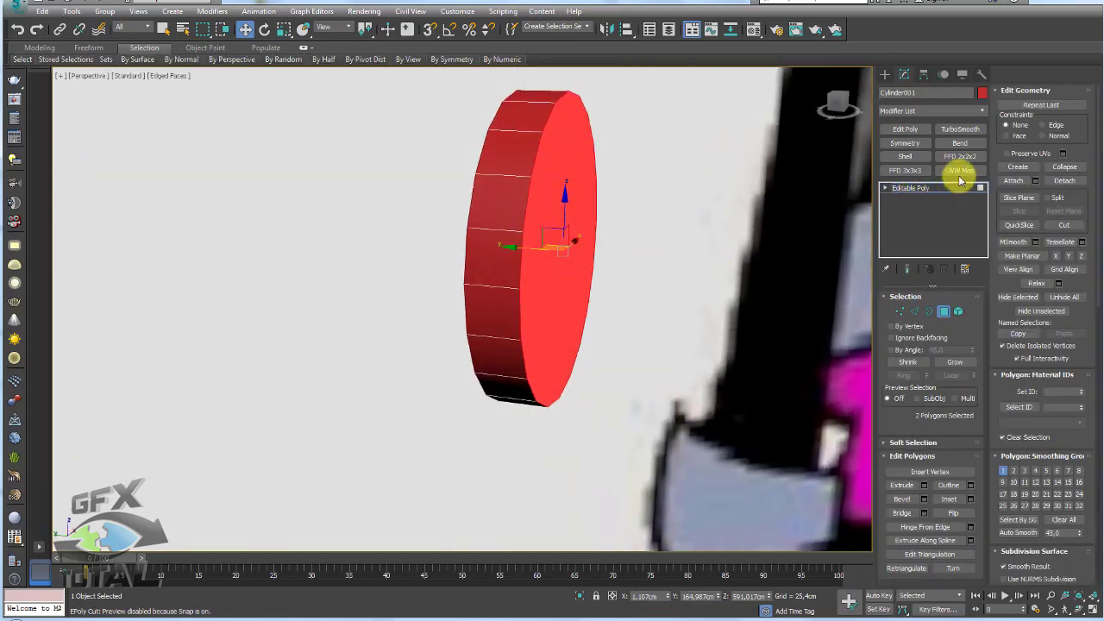
{"action": "left_click", "coordinate": [925, 502]}
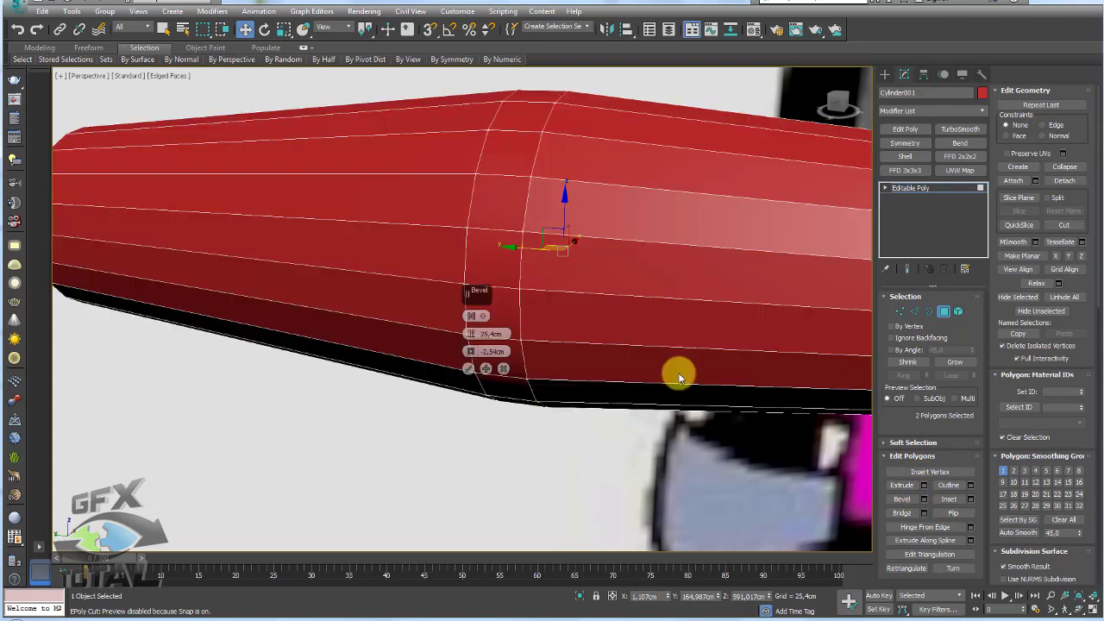
{"action": "right_click", "coordinate": [471, 334]}
{"action": "mouse_move", "coordinate": [472, 340]}
{"action": "left_mouse_down"}
{"action": "mouse_move", "coordinate": [472, 329]}
{"action": "mouse_move", "coordinate": [468, 365]}
{"action": "left_mouse_up"}
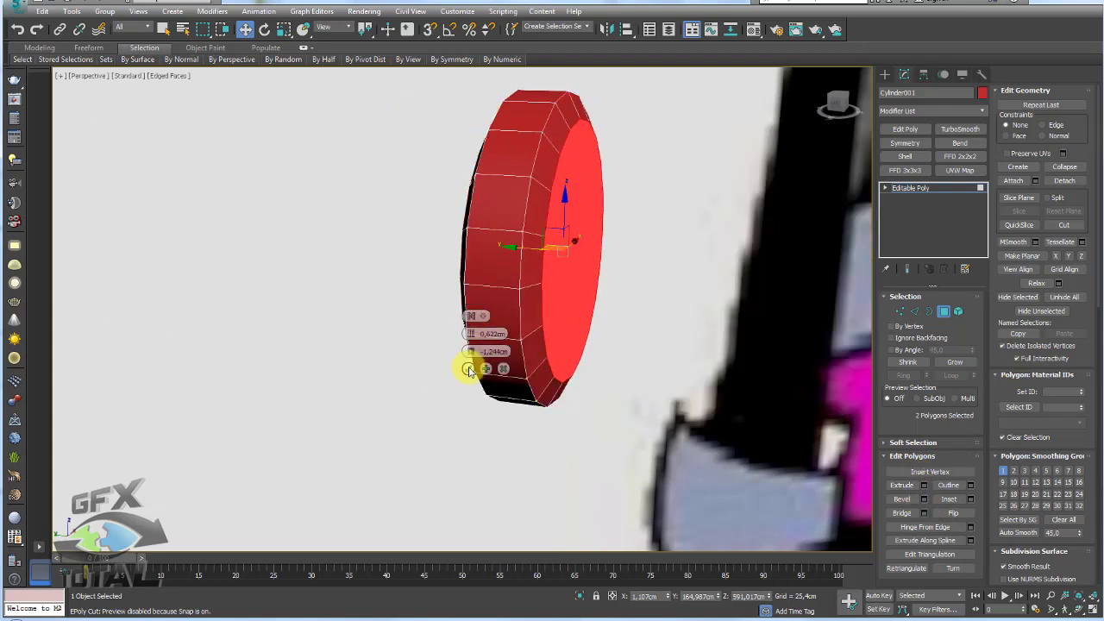
{"action": "left_click", "coordinate": [469, 370]}
Inset both caps and collapse the inner faces to a single centre point
{"action": "left_click", "coordinate": [971, 499]}
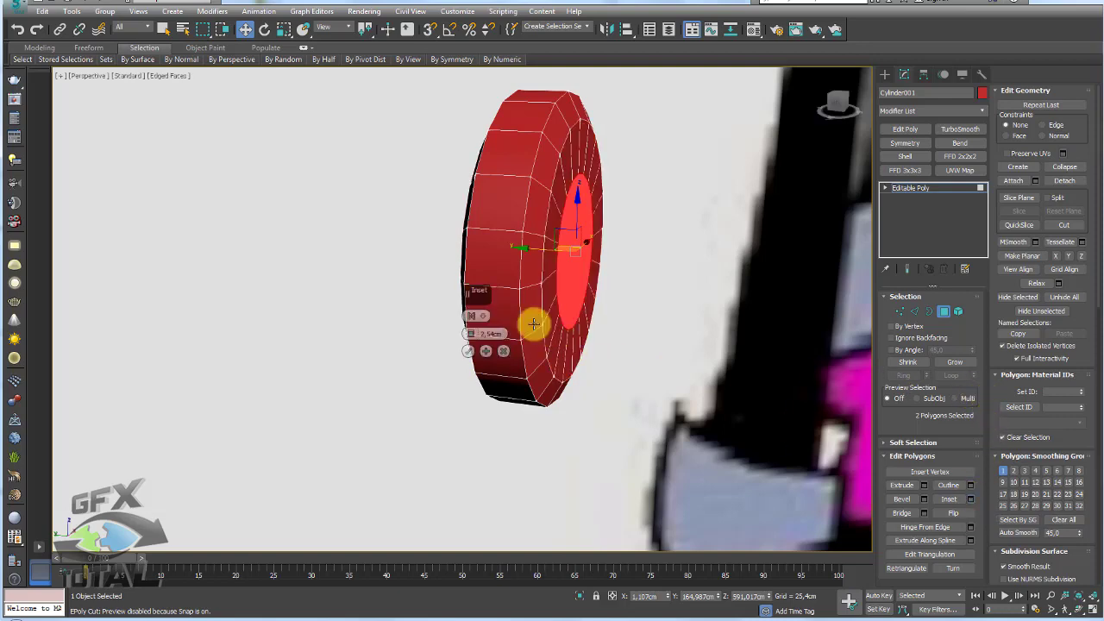
{"action": "left_click", "coordinate": [466, 354]}
{"action": "middle_click_drag", "start_coordinate": [506, 350], "coordinate": [685, 345], "text": "alt"}
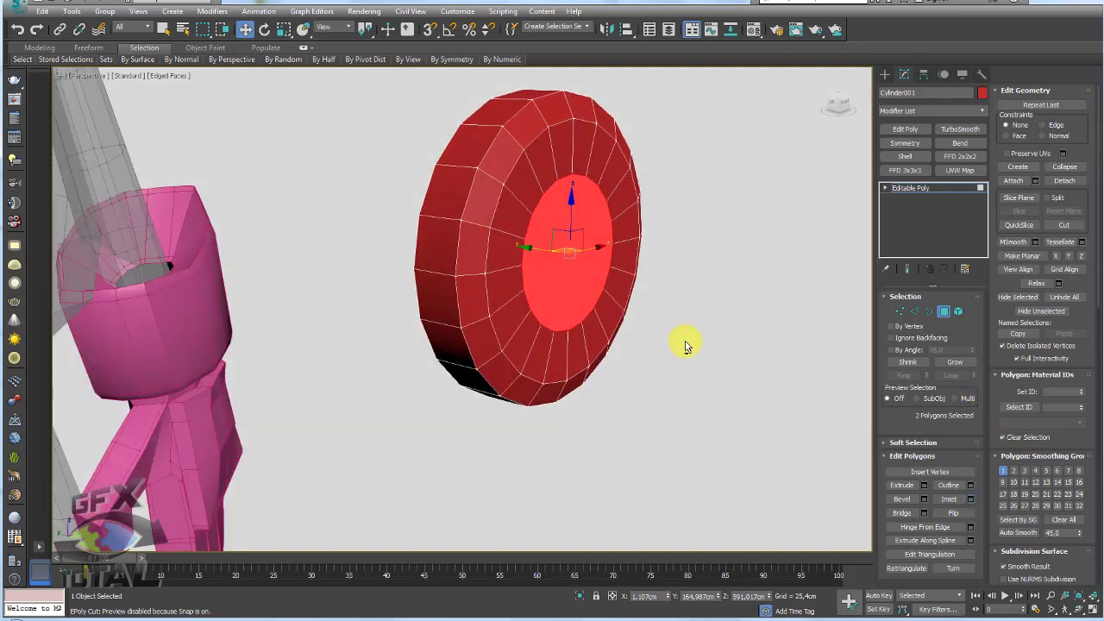
{"action": "left_click", "coordinate": [971, 498]}
{"action": "left_click", "coordinate": [468, 354]}
{"action": "middle_click_drag", "start_coordinate": [483, 345], "coordinate": [604, 302], "text": "alt"}
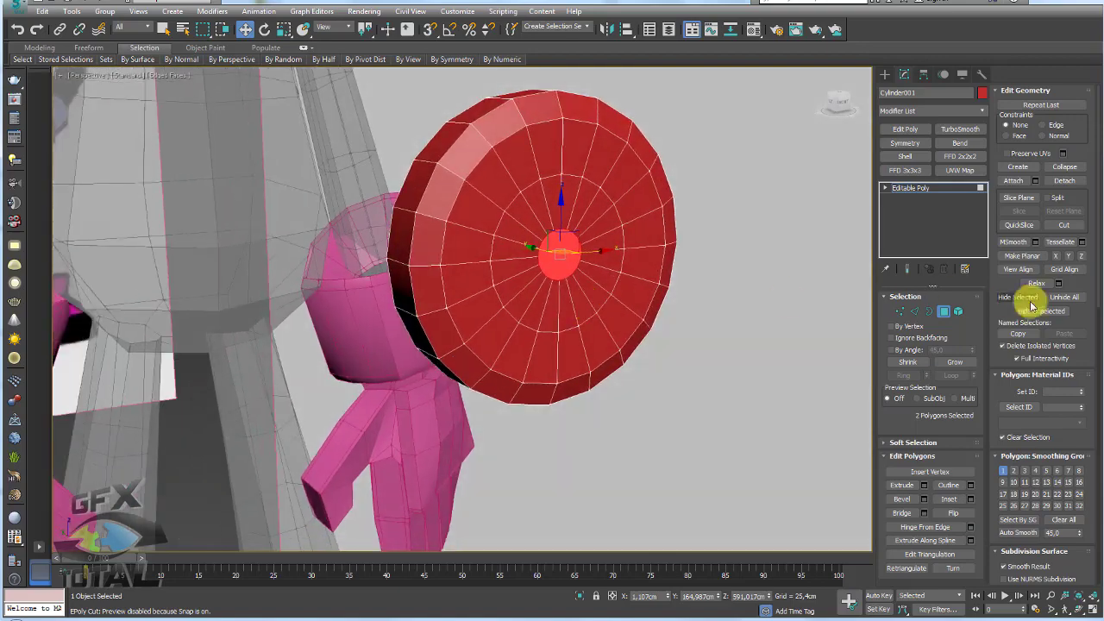
{"action": "left_click", "coordinate": [1065, 166]}
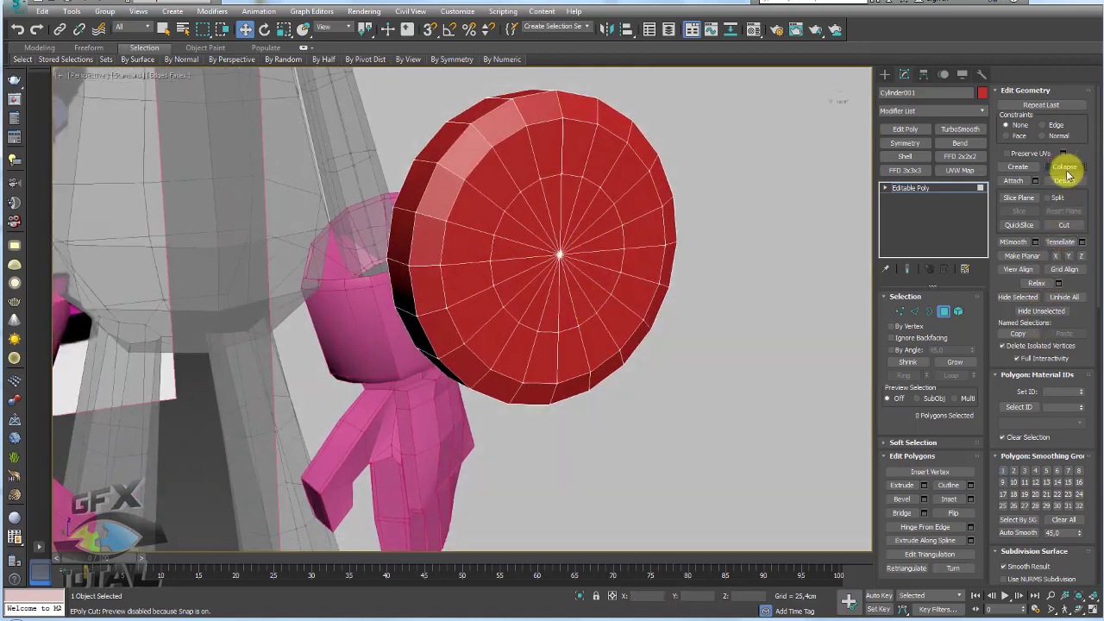
{"action": "left_click", "coordinate": [913, 188]}
Move the red disc against the character's chest
{"action": "scroll", "coordinate": [527, 249], "scroll_direction": "down", "scroll_amount": 3}
{"action": "middle_click_drag", "start_coordinate": [527, 249], "coordinate": [567, 251], "text": "alt"}
{"action": "scroll", "coordinate": [503, 242], "scroll_direction": "down", "scroll_amount": 3}
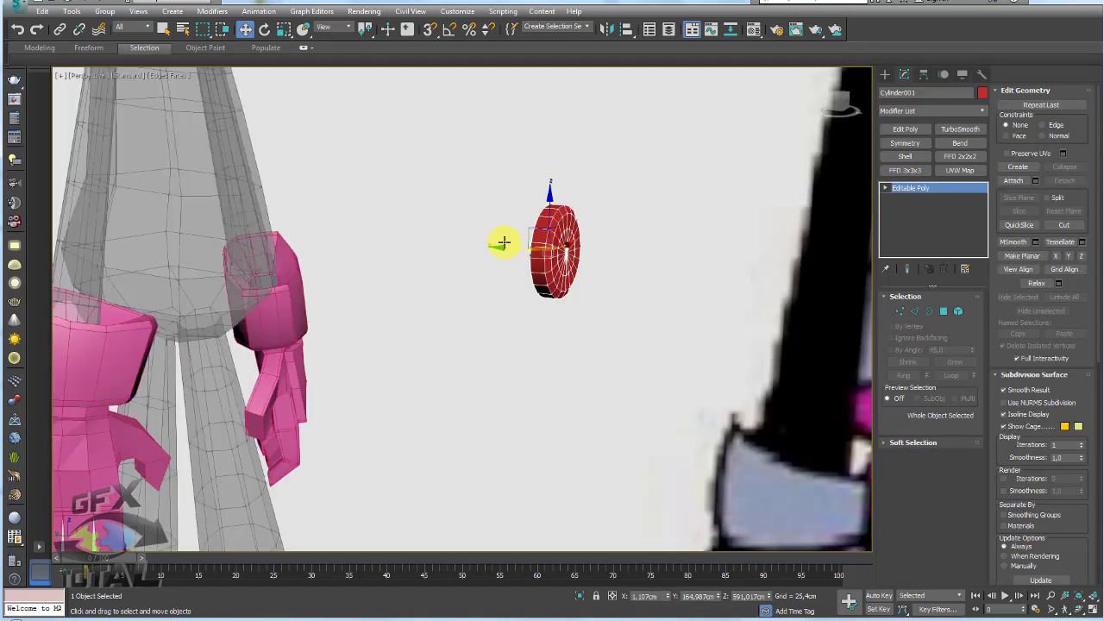
{"action": "scroll", "coordinate": [503, 242], "scroll_direction": "down", "scroll_amount": 3}
{"action": "scroll", "coordinate": [572, 264], "scroll_direction": "down", "scroll_amount": 3}
{"action": "left_click_drag", "start_coordinate": [584, 270], "coordinate": [430, 273]}
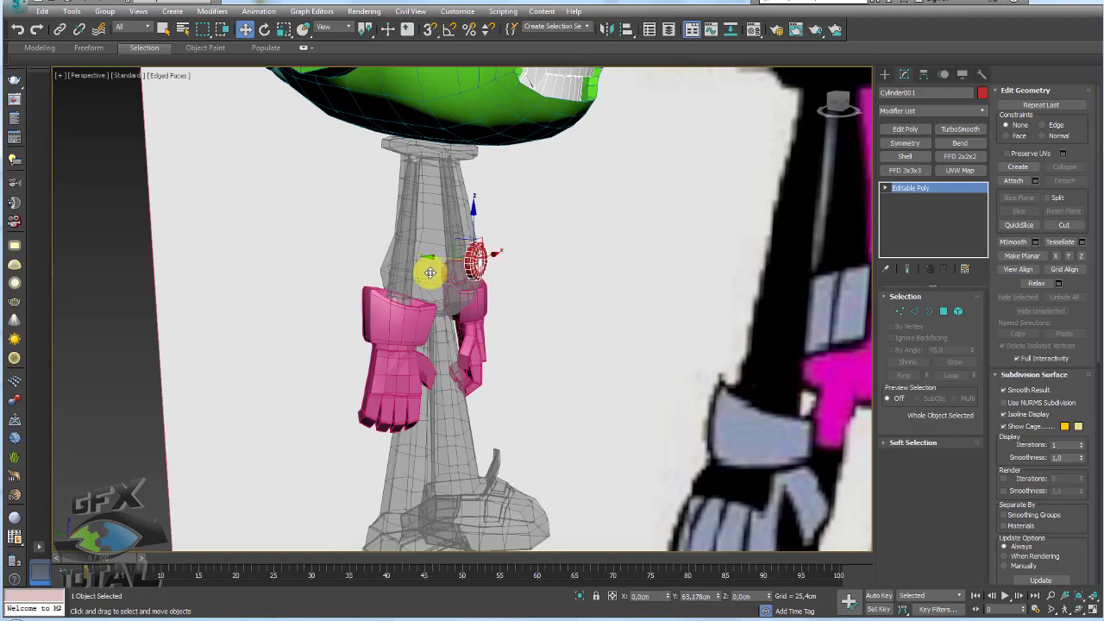
{"action": "scroll", "coordinate": [463, 255], "scroll_direction": "up", "scroll_amount": 2}
{"action": "scroll", "coordinate": [466, 254], "scroll_direction": "up", "scroll_amount": 2}
{"action": "scroll", "coordinate": [466, 255], "scroll_direction": "up", "scroll_amount": 2}
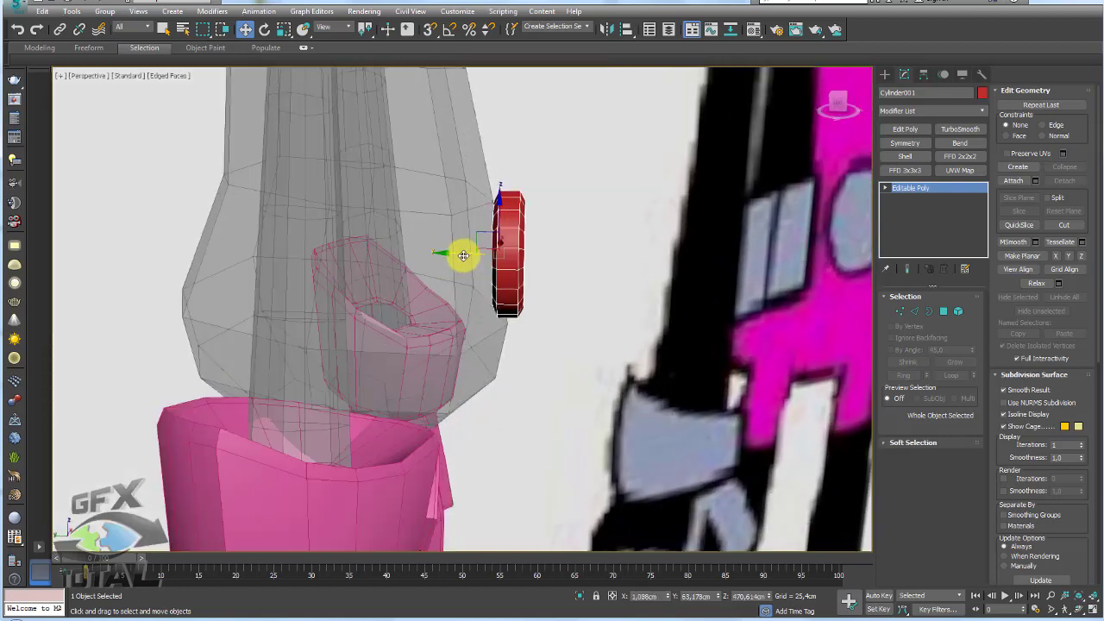
Tilt the red disc slightly and shift it closer to the body
{"action": "key", "text": "e"}
{"action": "left_click_drag", "start_coordinate": [525, 234], "coordinate": [521, 224]}
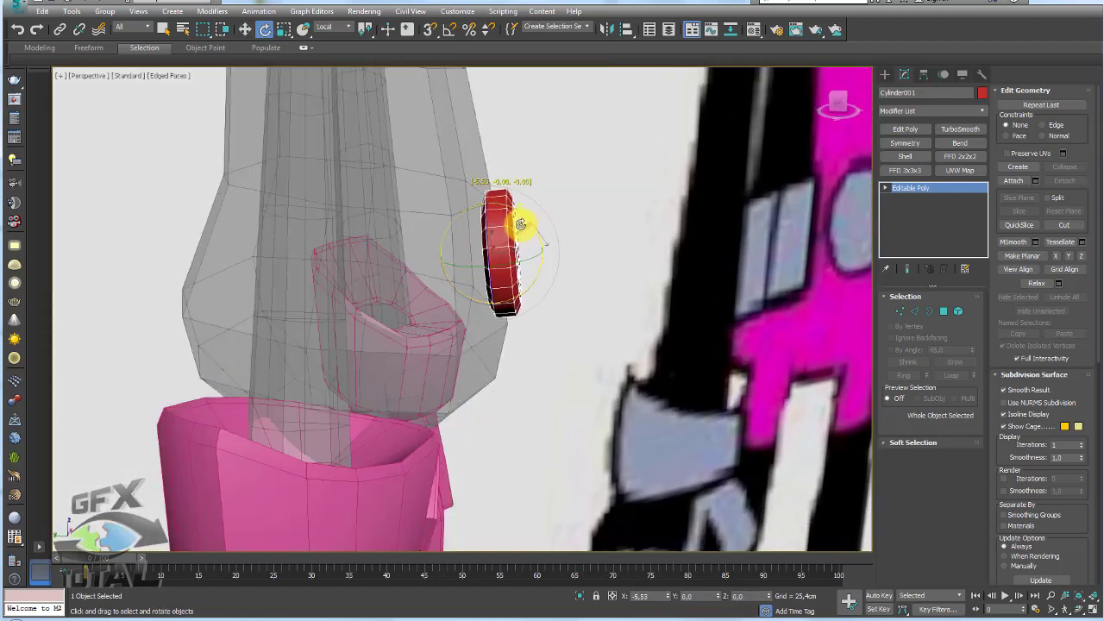
{"action": "key", "text": "w"}
{"action": "left_click_drag", "start_coordinate": [454, 256], "coordinate": [443, 262]}
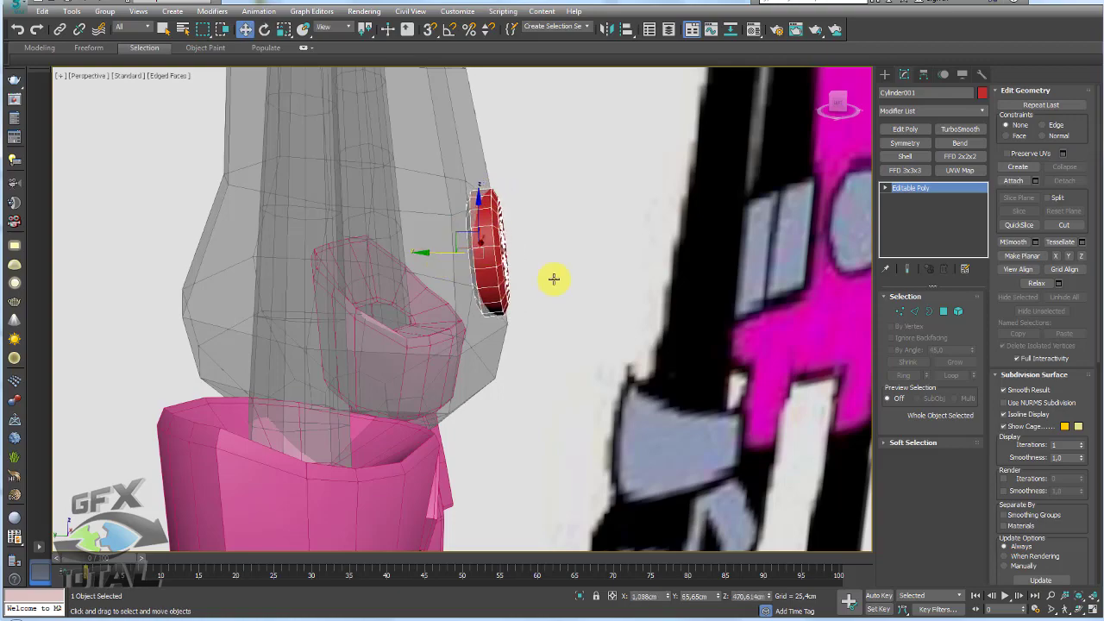
{"action": "mouse_move", "coordinate": [563, 282]}
{"action": "middle_mouse_down", "text": "alt"}
{"action": "mouse_move", "coordinate": [525, 276]}
{"action": "mouse_move", "coordinate": [492, 291]}
{"action": "middle_mouse_up", "text": "alt"}
{"action": "scroll", "coordinate": [557, 274], "scroll_direction": "up", "scroll_amount": 3}
Turn off See-Through on the body and nudge the red disc into place on the belly
{"action": "left_click", "coordinate": [452, 178]}
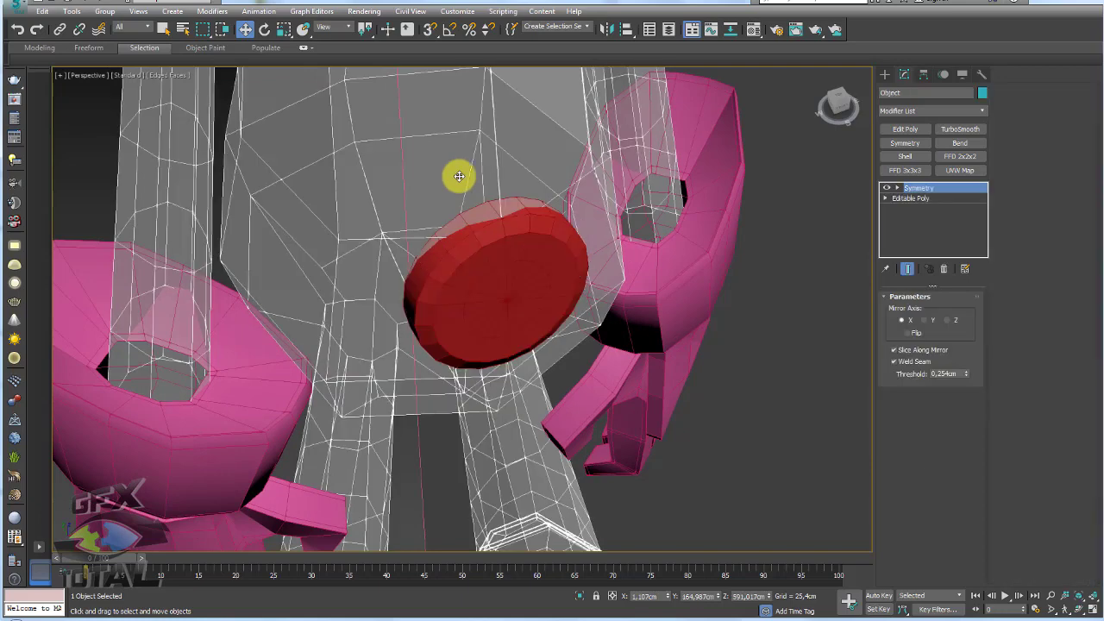
{"action": "key", "text": "alt+x"}
{"action": "left_click", "coordinate": [483, 271]}
{"action": "left_click_drag", "start_coordinate": [470, 246], "coordinate": [475, 251]}
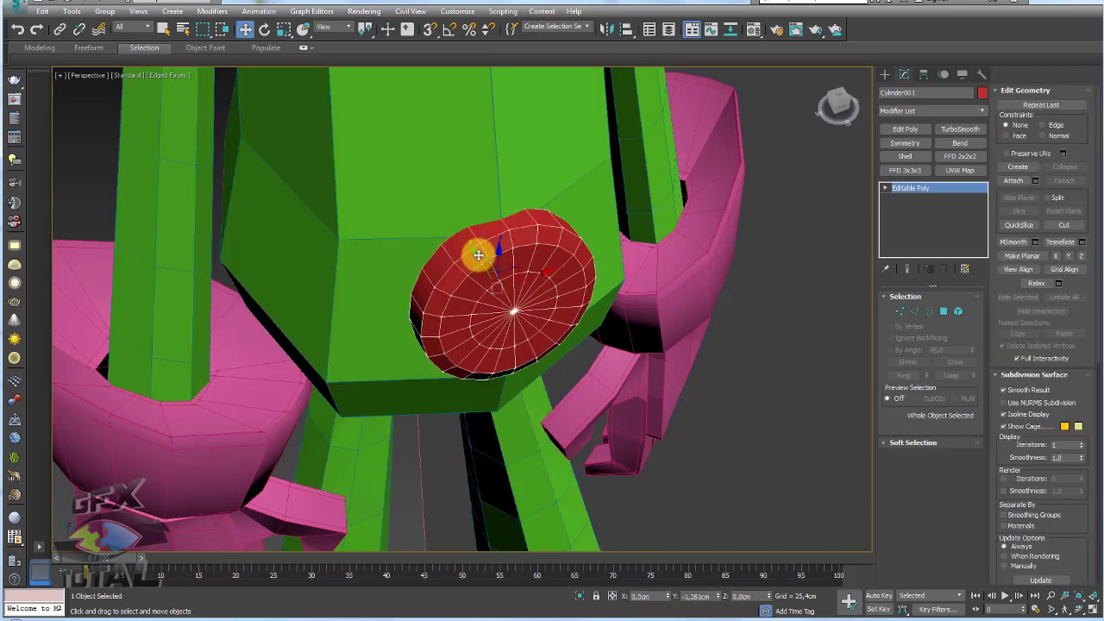
{"action": "mouse_move", "coordinate": [575, 288]}
{"action": "middle_mouse_down", "text": "alt"}
{"action": "mouse_move", "coordinate": [661, 278]}
{"action": "mouse_move", "coordinate": [642, 336]}
{"action": "middle_mouse_up", "text": "alt"}
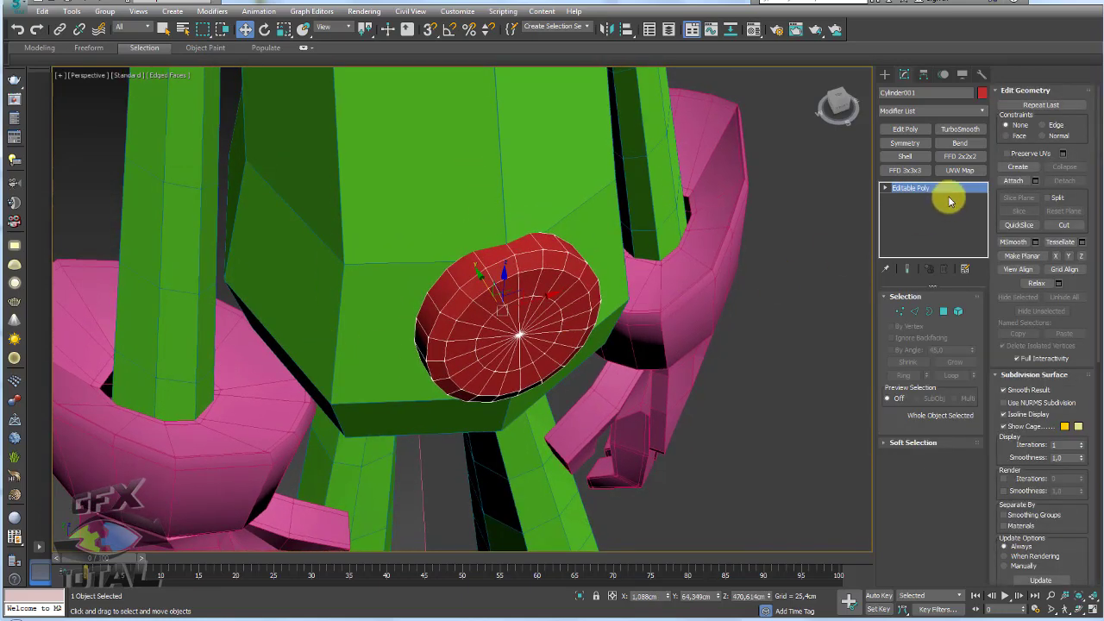
Add a Bend modifier to the disc with Bend Axis X and Angle 33.5
{"action": "left_click", "coordinate": [960, 143]}
{"action": "left_click_drag", "start_coordinate": [964, 319], "coordinate": [944, 278]}
{"action": "left_click", "coordinate": [904, 365]}
{"action": "left_click", "coordinate": [904, 366]}
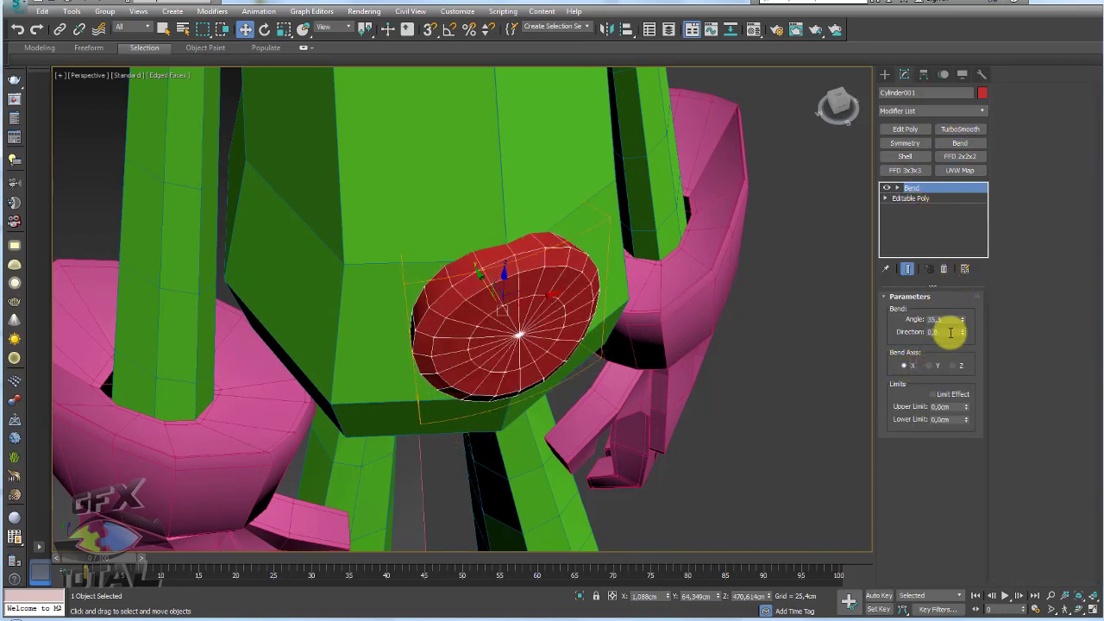
{"action": "mouse_move", "coordinate": [963, 320]}
{"action": "left_mouse_down"}
{"action": "mouse_move", "coordinate": [937, 190]}
{"action": "mouse_move", "coordinate": [944, 308]}
{"action": "left_mouse_up"}
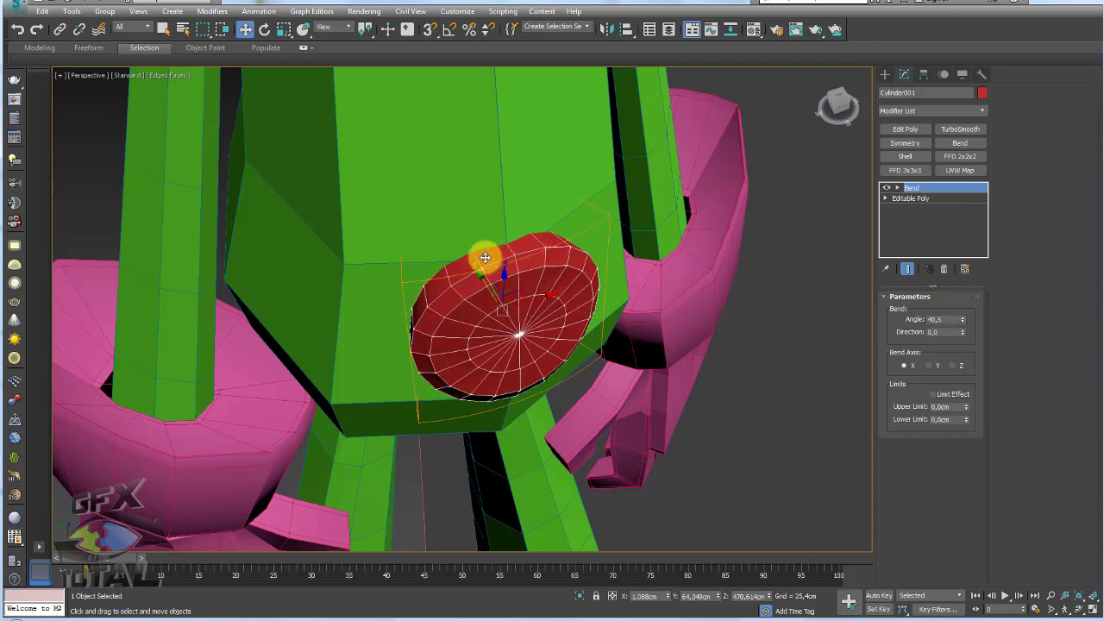
{"action": "middle_click_drag", "start_coordinate": [486, 254], "coordinate": [504, 249], "text": "alt"}
{"action": "left_click_drag", "start_coordinate": [963, 316], "coordinate": [969, 330]}
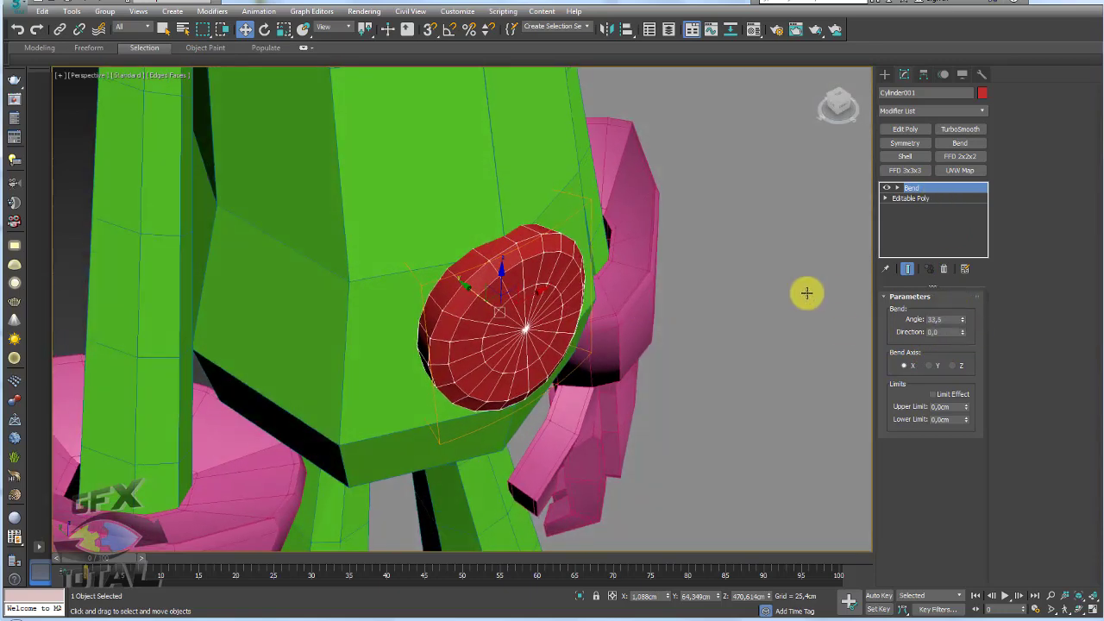
{"action": "middle_click_drag", "start_coordinate": [805, 293], "coordinate": [782, 219], "text": "alt"}
{"action": "scroll", "coordinate": [782, 219], "scroll_direction": "up", "scroll_amount": 5}
{"action": "scroll", "coordinate": [867, 94], "scroll_direction": "down", "scroll_amount": 8}
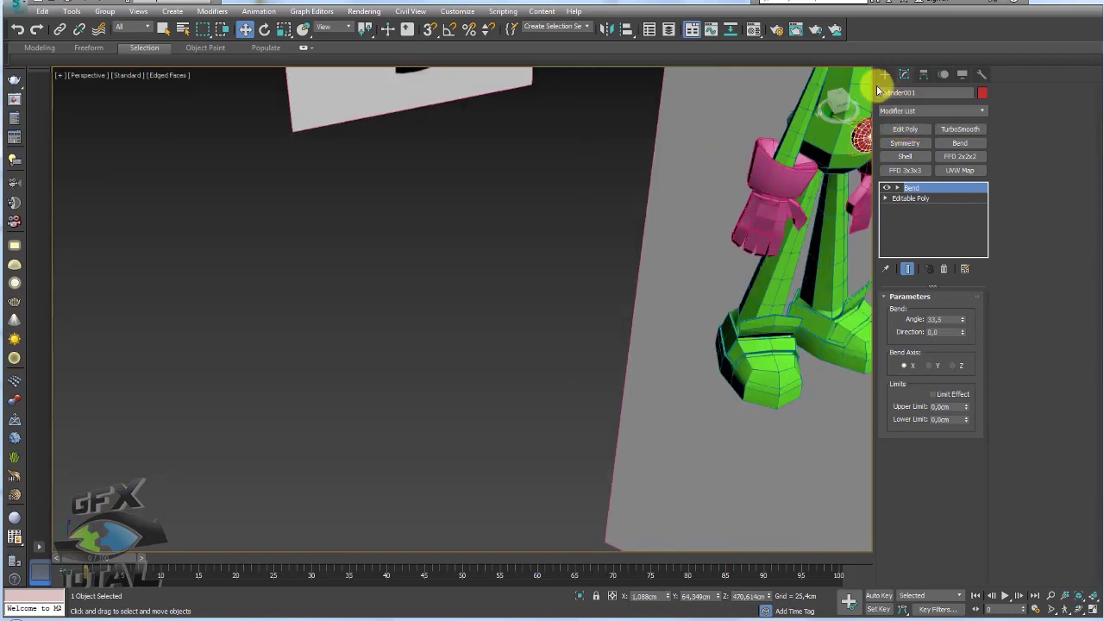
{"action": "mouse_move", "coordinate": [867, 94]}
{"action": "middle_mouse_down"}
{"action": "mouse_move", "coordinate": [645, 226]}
{"action": "mouse_move", "coordinate": [408, 262]}
{"action": "middle_mouse_up"}
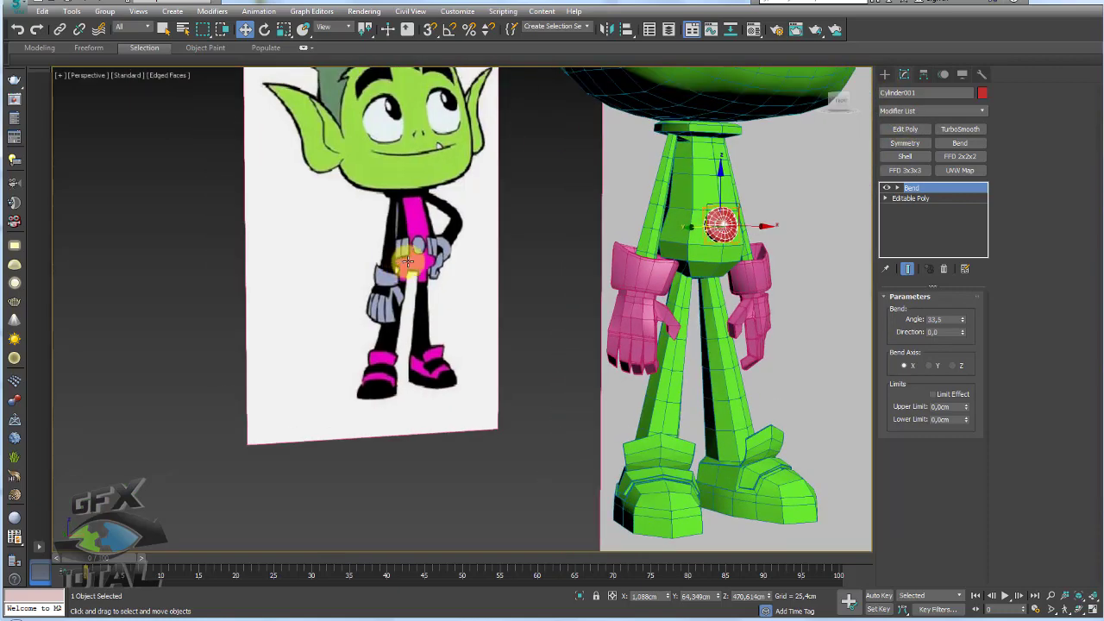
In Front view, draw a box on the belly to the left of the red disc
{"action": "left_click", "coordinate": [885, 74]}
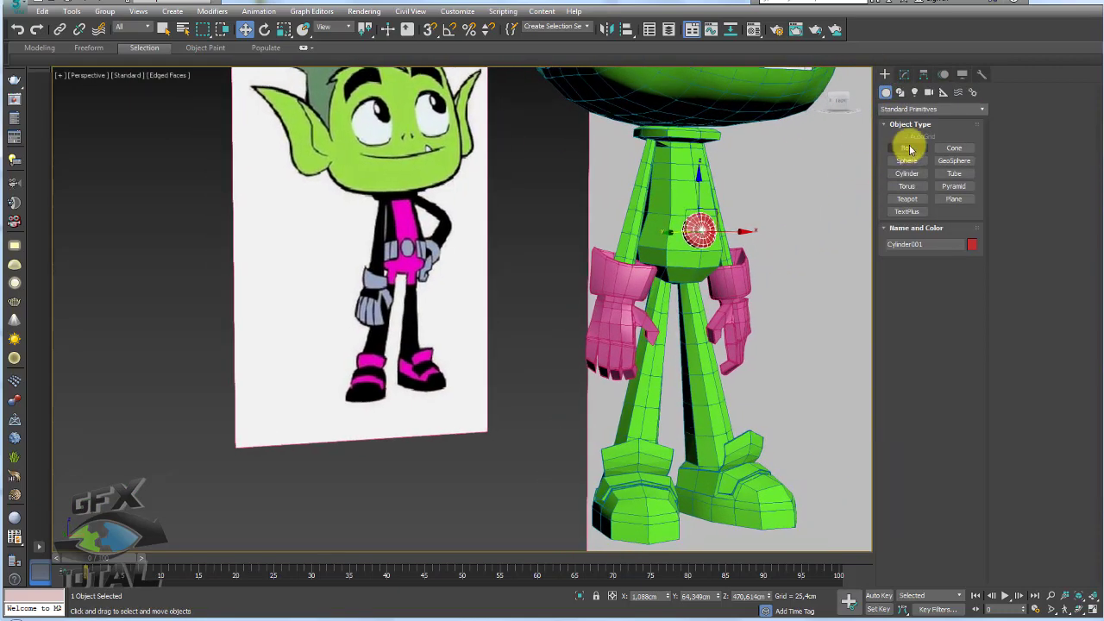
{"action": "left_click", "coordinate": [909, 149]}
{"action": "scroll", "coordinate": [666, 231], "scroll_direction": "up", "scroll_amount": 2}
{"action": "scroll", "coordinate": [669, 229], "scroll_direction": "up", "scroll_amount": 2}
{"action": "scroll", "coordinate": [691, 242], "scroll_direction": "down", "scroll_amount": 6}
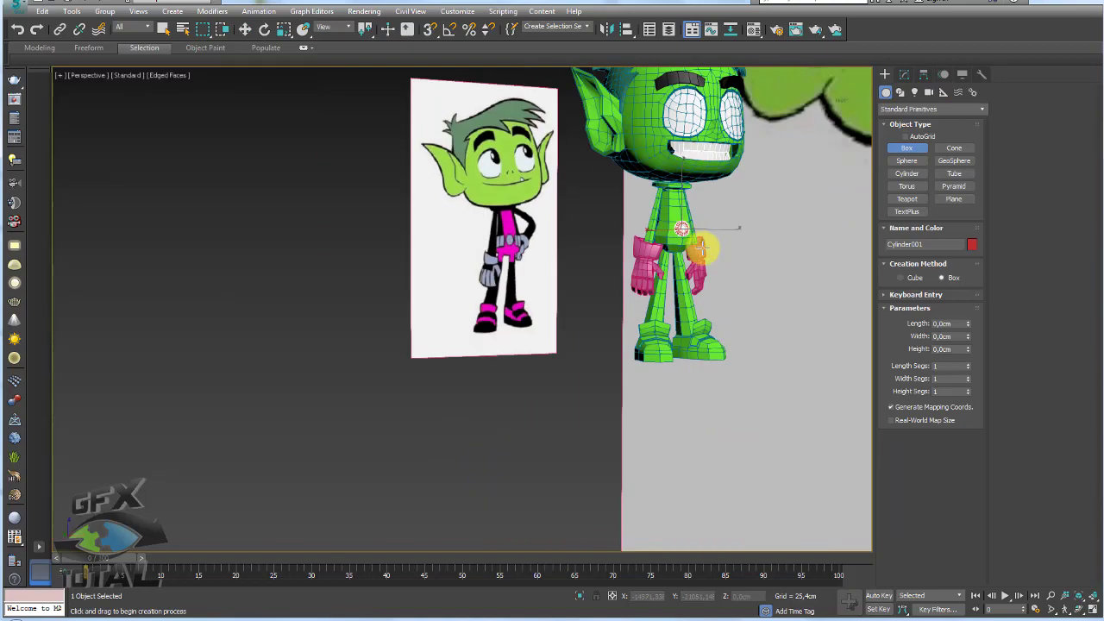
{"action": "key", "text": "f"}
{"action": "scroll", "coordinate": [603, 253], "scroll_direction": "up", "scroll_amount": 5}
{"action": "scroll", "coordinate": [544, 254], "scroll_direction": "down", "scroll_amount": 2}
{"action": "scroll", "coordinate": [476, 234], "scroll_direction": "up", "scroll_amount": 2}
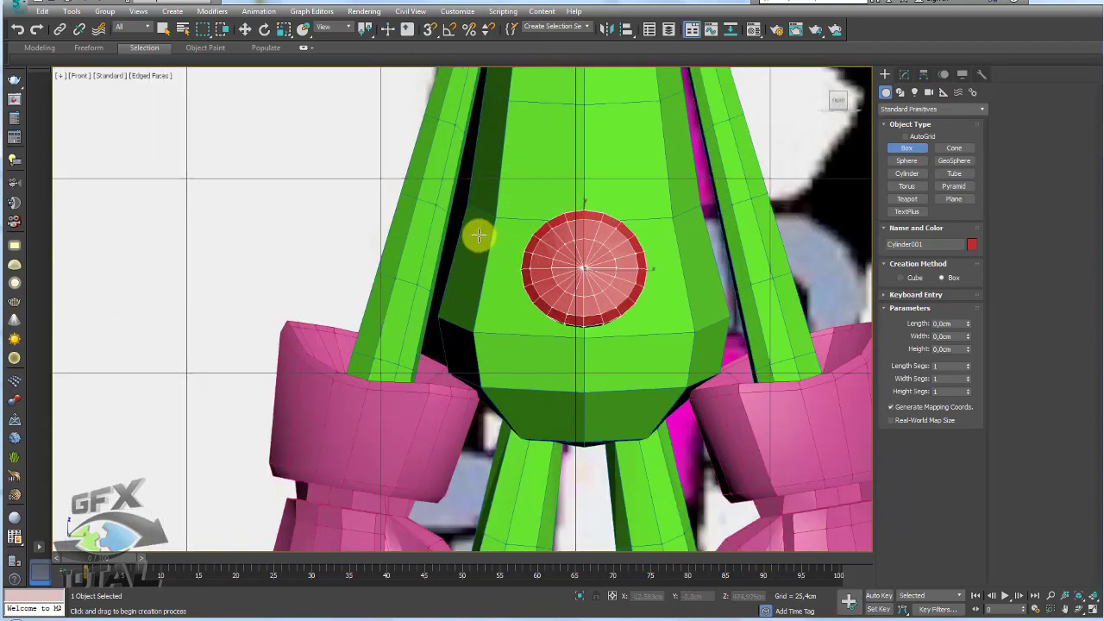
{"action": "left_click_drag", "start_coordinate": [476, 250], "coordinate": [508, 299]}
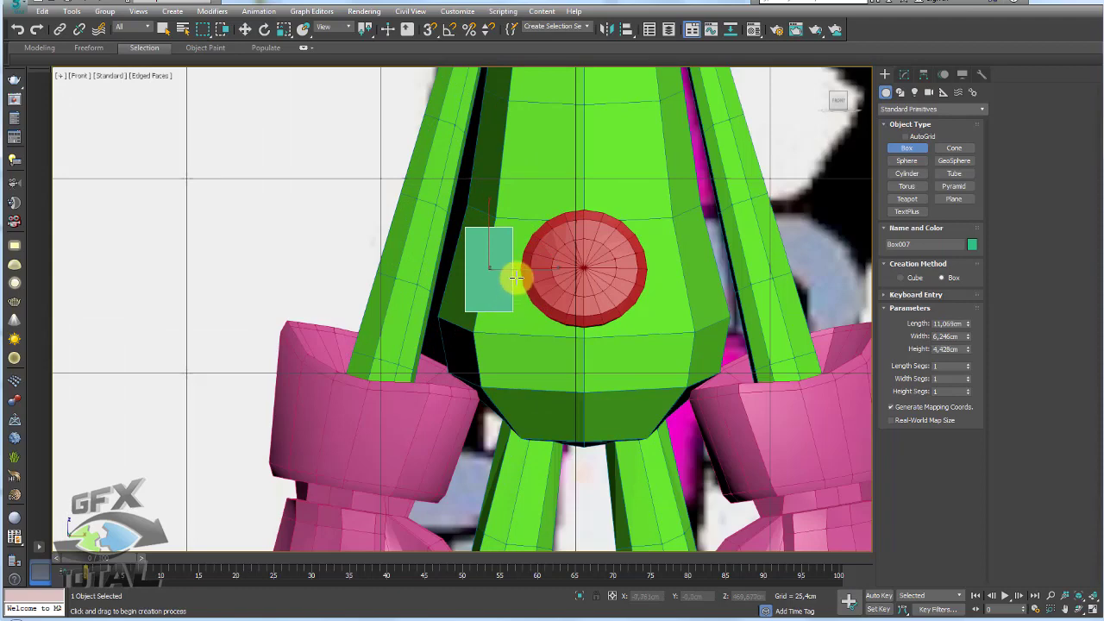
{"action": "left_click", "coordinate": [515, 277]}
Set the new box's Height to 2.17cm to make it thin
{"action": "key", "text": "w"}
{"action": "key", "text": "p"}
{"action": "middle_click_drag", "start_coordinate": [483, 270], "coordinate": [504, 258], "text": "alt"}
{"action": "key", "text": "z"}
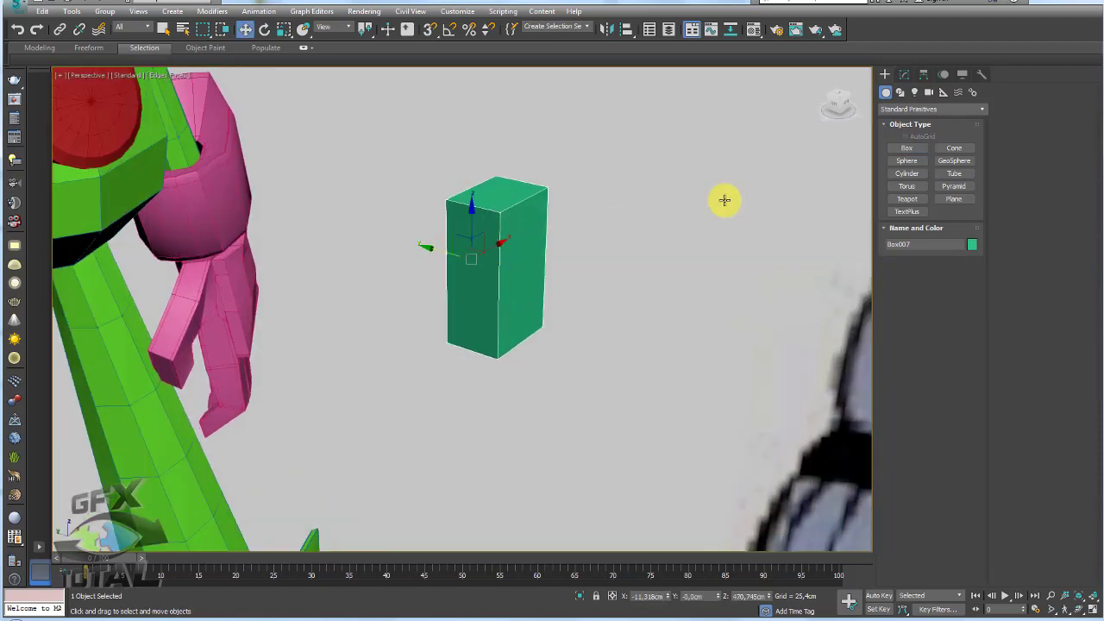
{"action": "left_click", "coordinate": [904, 74]}
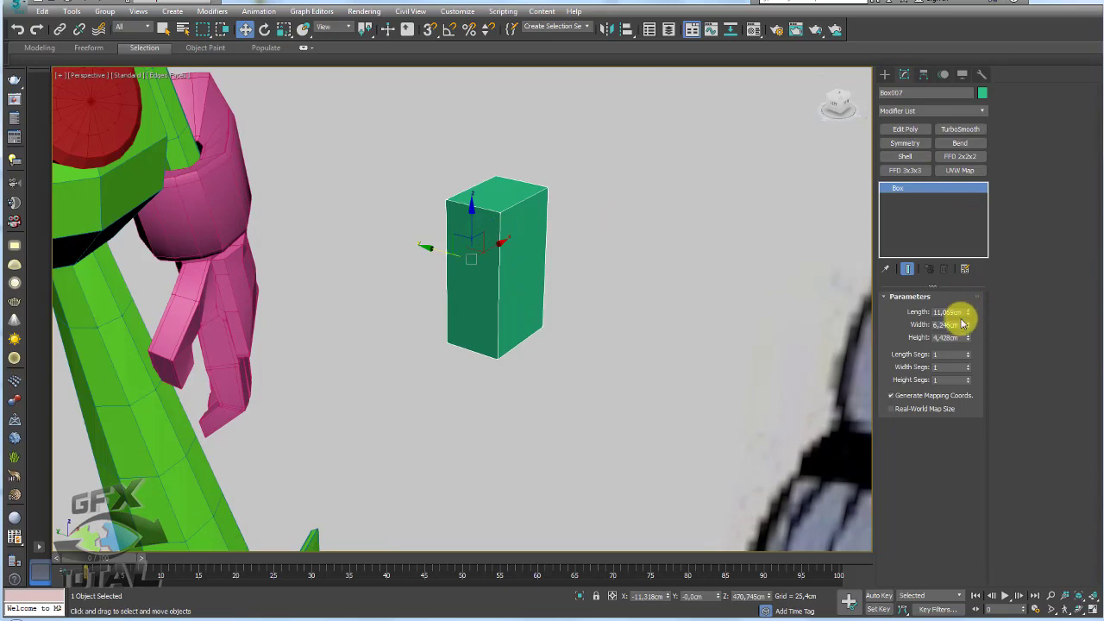
{"action": "left_click_drag", "start_coordinate": [968, 337], "coordinate": [964, 359]}
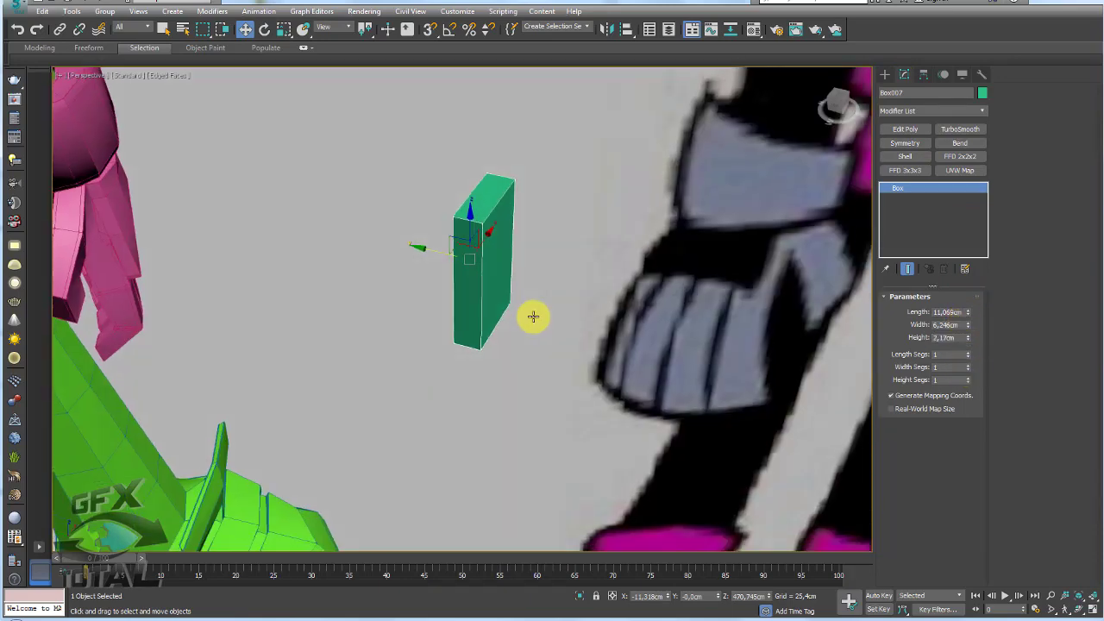
{"action": "mouse_move", "coordinate": [532, 316]}
{"action": "middle_mouse_down", "text": "alt"}
{"action": "mouse_move", "coordinate": [482, 262]}
{"action": "mouse_move", "coordinate": [572, 168]}
{"action": "middle_mouse_up", "text": "alt"}
Convert the box to Editable Poly and connect four edges with two pinched edge loops
{"action": "right_click", "coordinate": [490, 259]}
{"action": "left_click", "coordinate": [917, 312]}
{"action": "left_click_drag", "start_coordinate": [557, 248], "coordinate": [271, 267]}
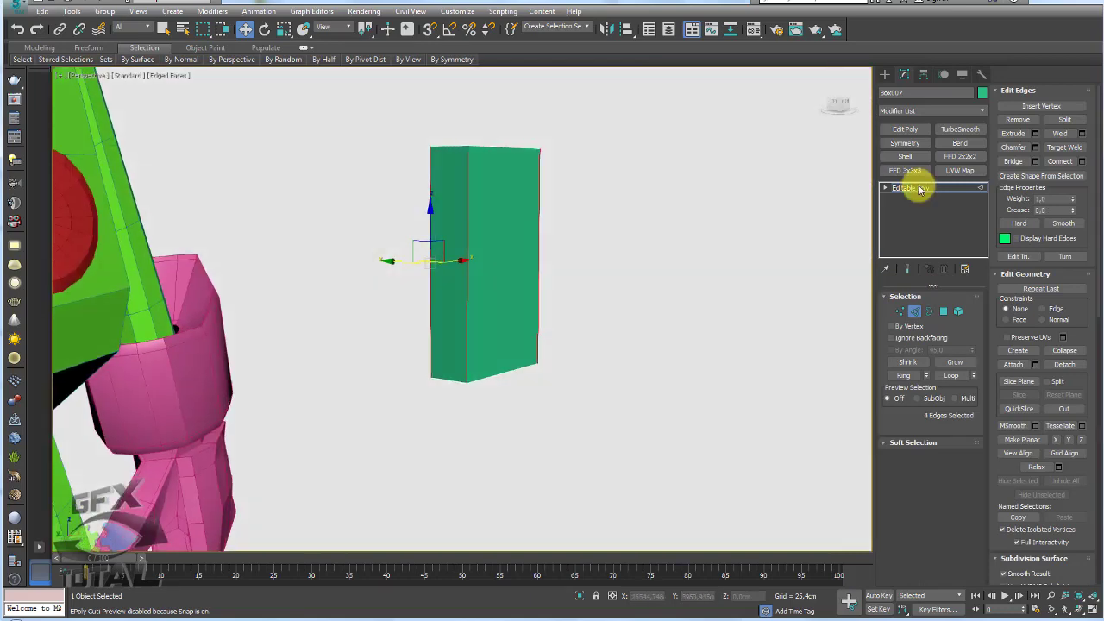
{"action": "left_click", "coordinate": [1081, 162]}
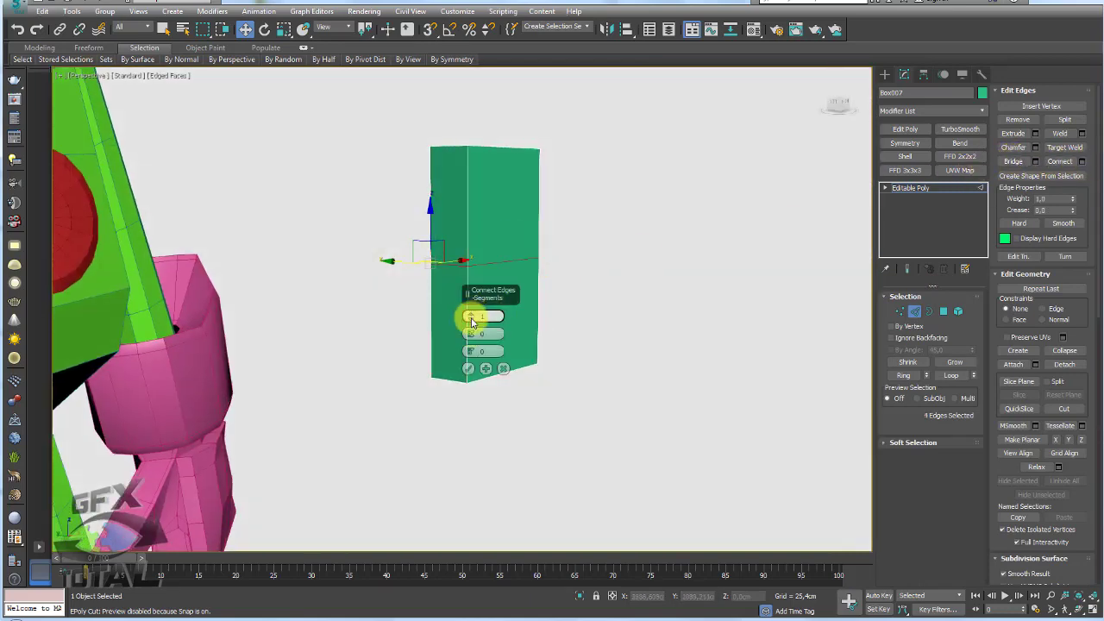
{"action": "left_click_drag", "start_coordinate": [473, 321], "coordinate": [468, 123]}
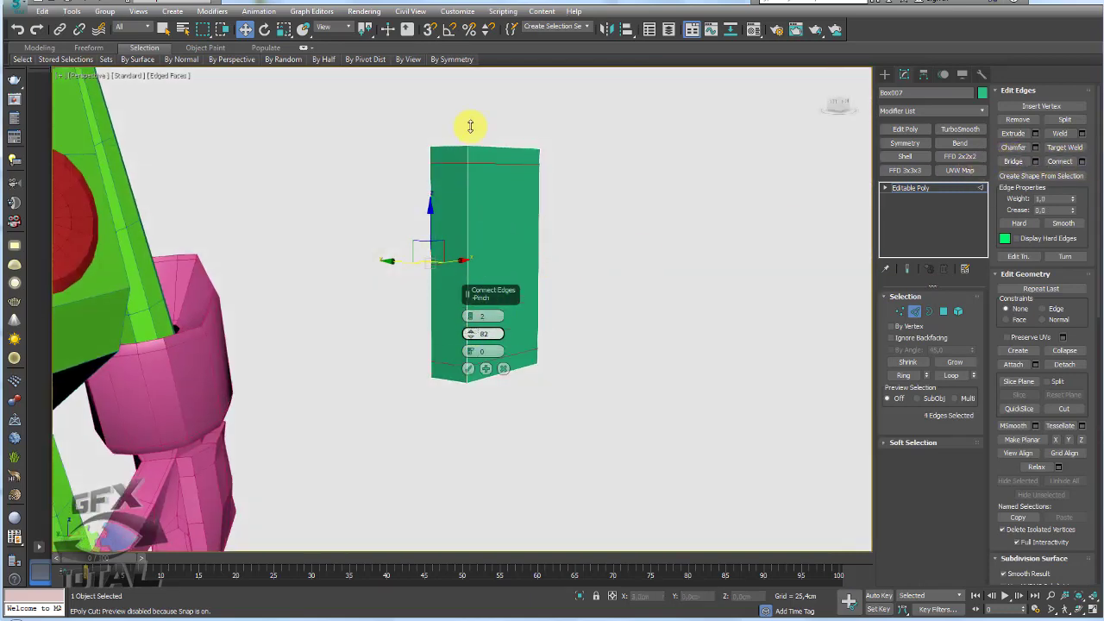
{"action": "left_click", "coordinate": [467, 370]}
Connect a selected edge ring and an edge loop to add two more sets of edge loops
{"action": "left_click", "coordinate": [456, 150]}
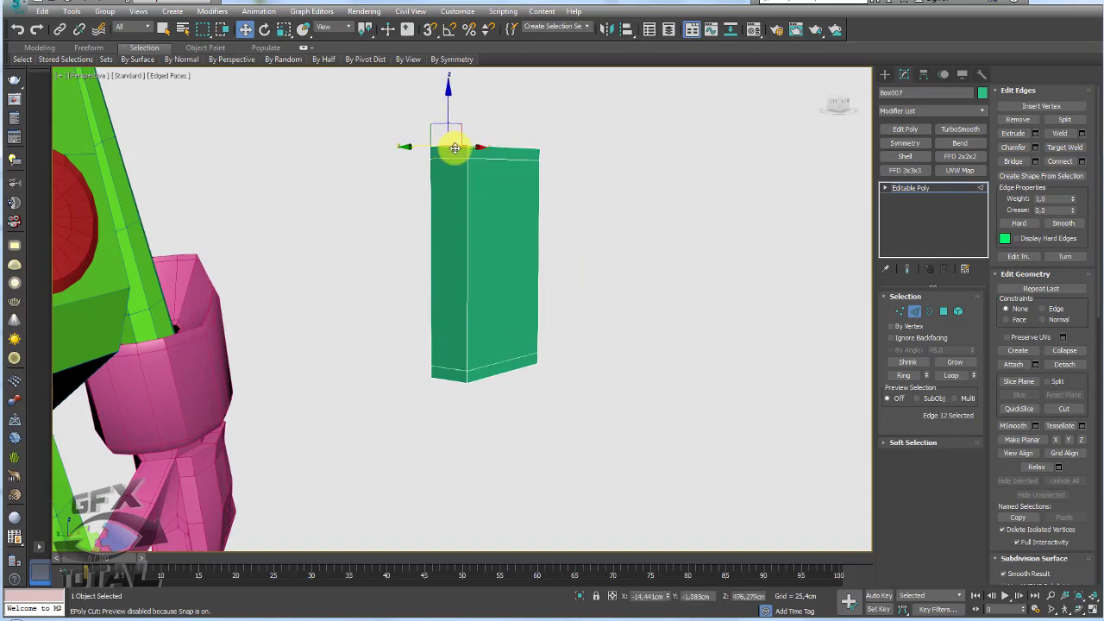
{"action": "left_click", "coordinate": [899, 375]}
{"action": "left_click", "coordinate": [1083, 162]}
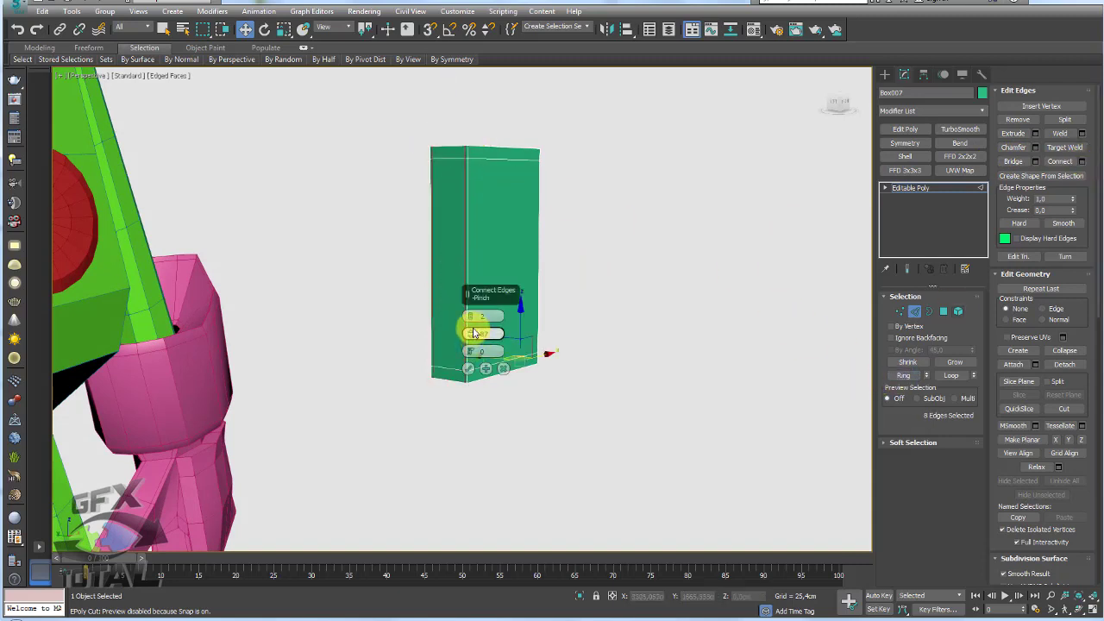
{"action": "left_click", "coordinate": [467, 368]}
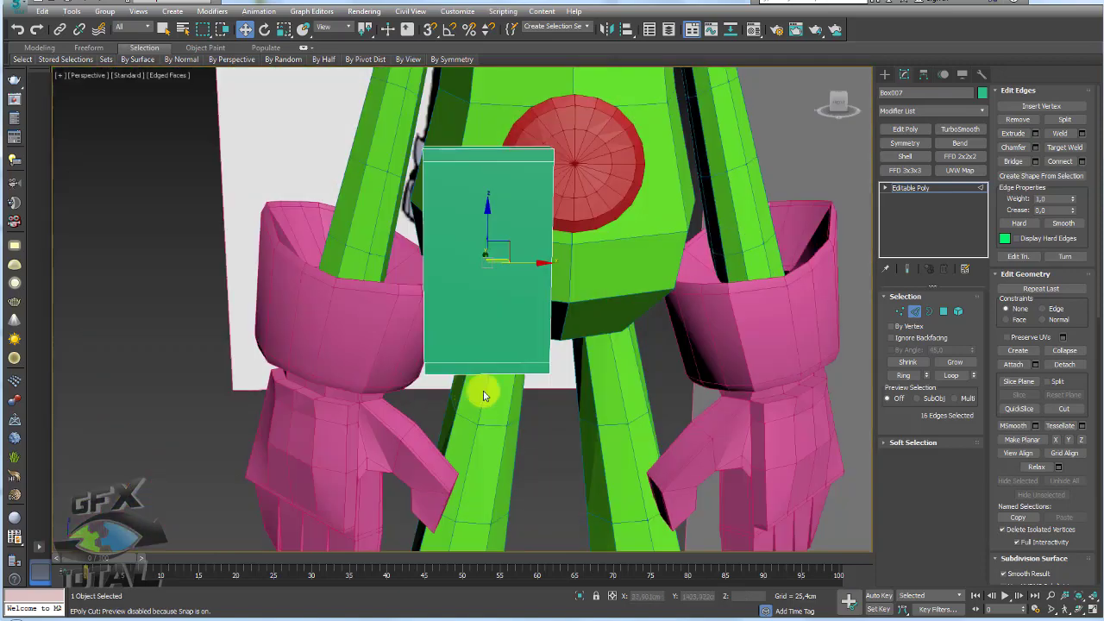
{"action": "double_click", "coordinate": [485, 155]}
{"action": "left_click", "coordinate": [1083, 162]}
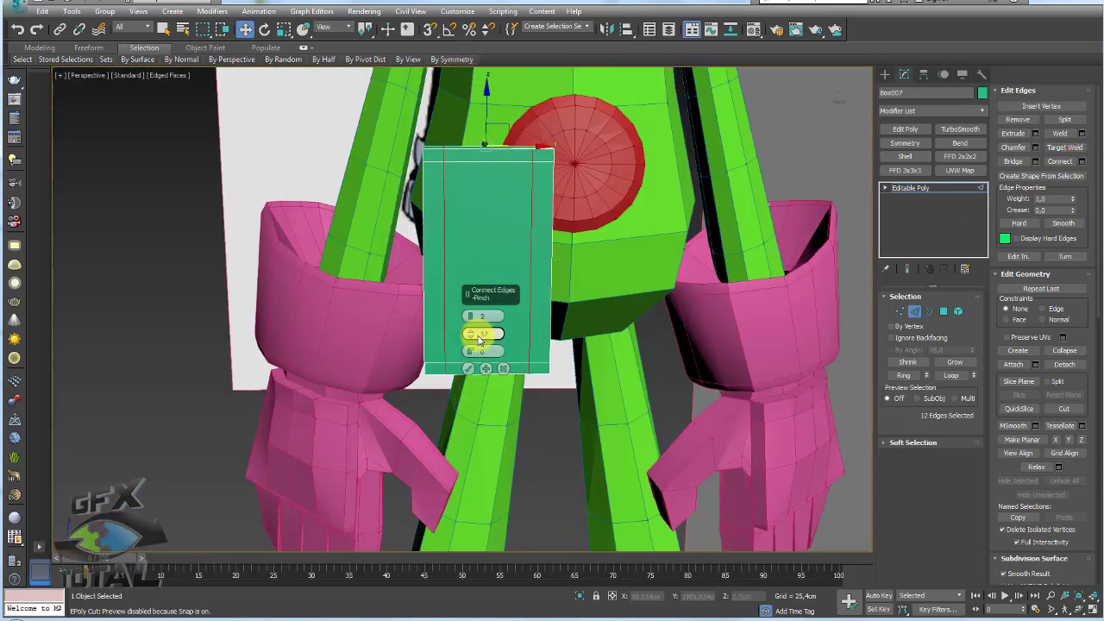
{"action": "left_click", "coordinate": [468, 368]}
{"action": "left_click", "coordinate": [906, 188]}
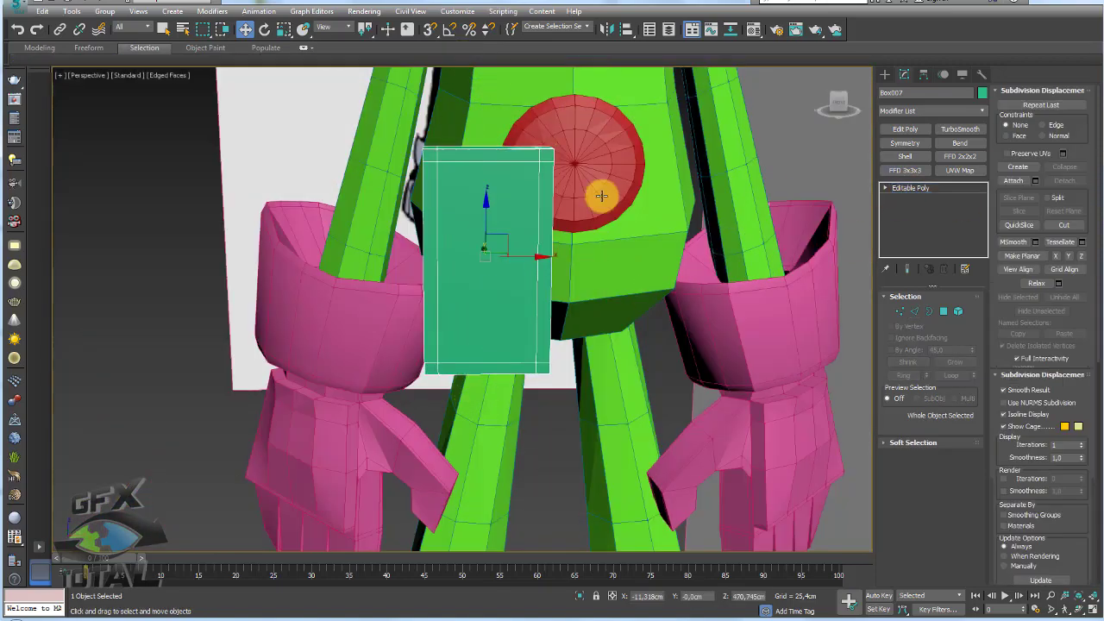
{"action": "middle_click_drag", "start_coordinate": [598, 192], "coordinate": [562, 224], "text": "alt"}
Try TurboSmooth on the box, remove it, and move the box up onto the chest
{"action": "left_click", "coordinate": [961, 129]}
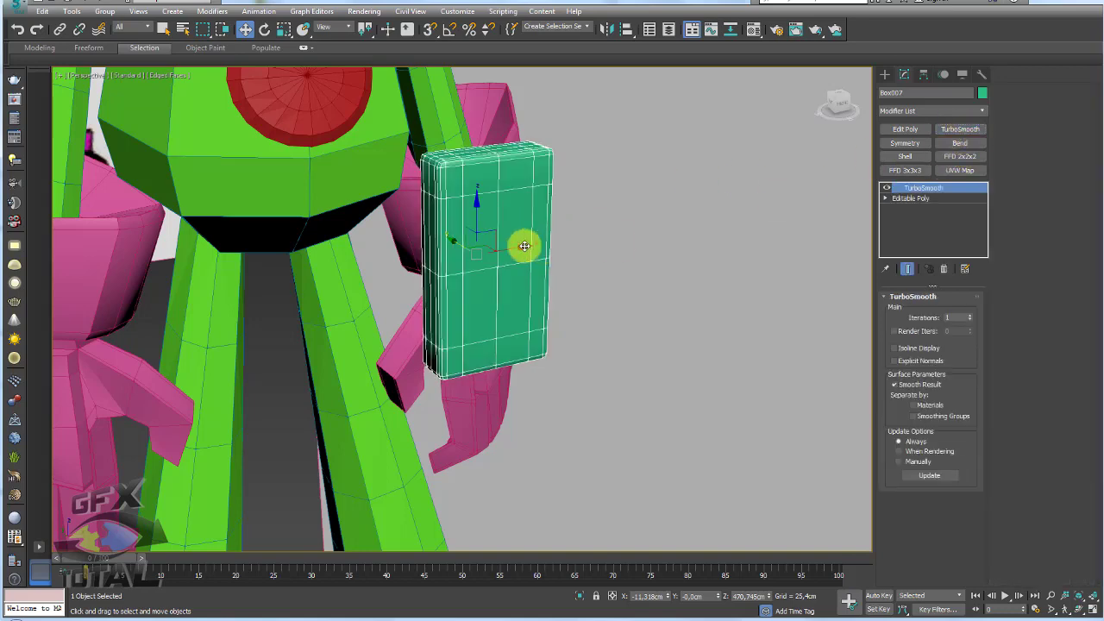
{"action": "left_click", "coordinate": [945, 269]}
{"action": "scroll", "coordinate": [493, 204], "scroll_direction": "down", "scroll_amount": 3}
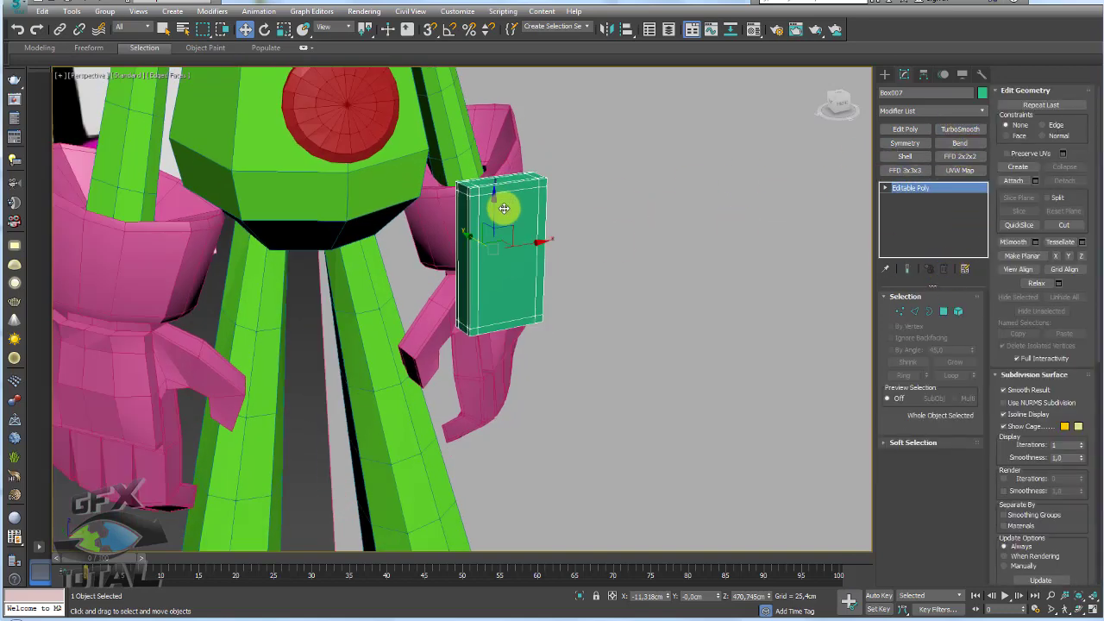
{"action": "middle_click_drag", "start_coordinate": [493, 205], "coordinate": [550, 299], "text": "alt"}
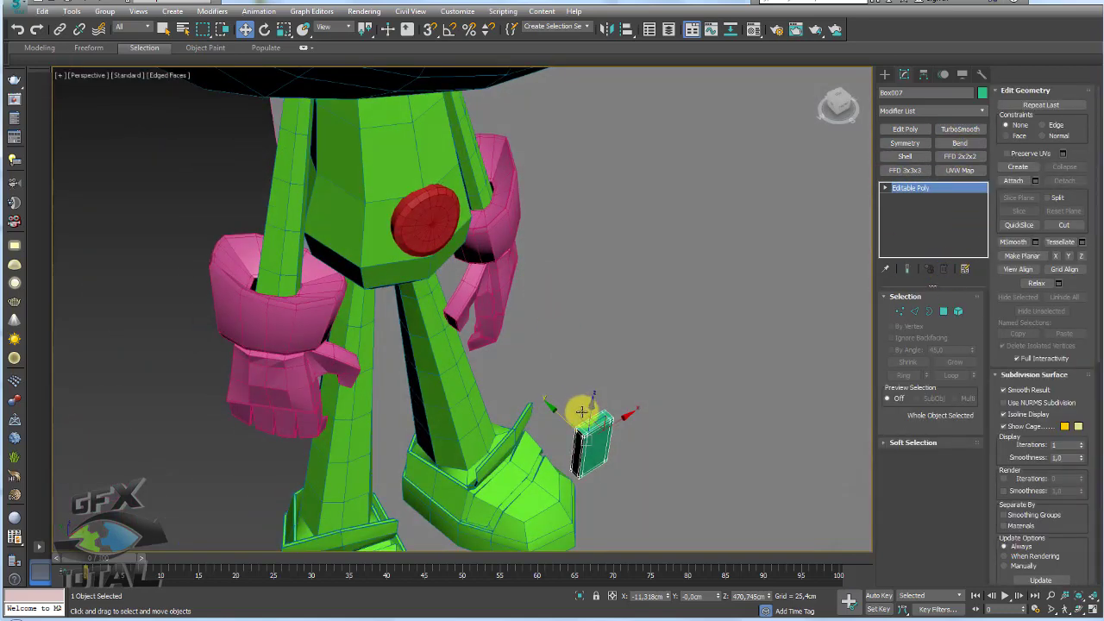
{"action": "left_click_drag", "start_coordinate": [580, 418], "coordinate": [290, 221]}
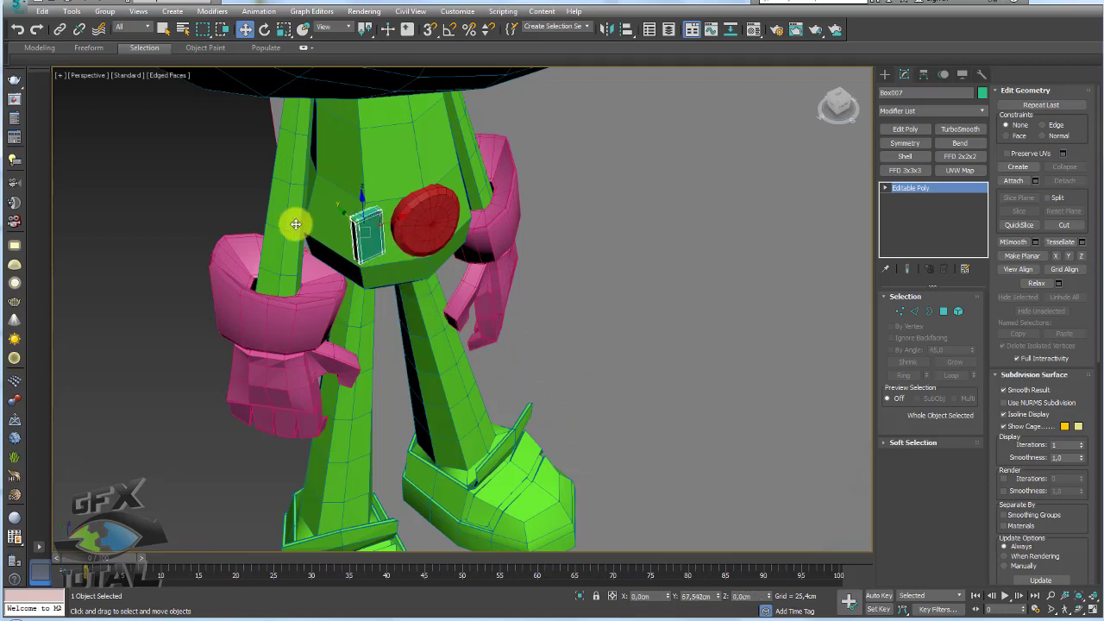
With the body see-through in Front view, move the green box beside the red disc
{"action": "key", "text": "shift+z"}
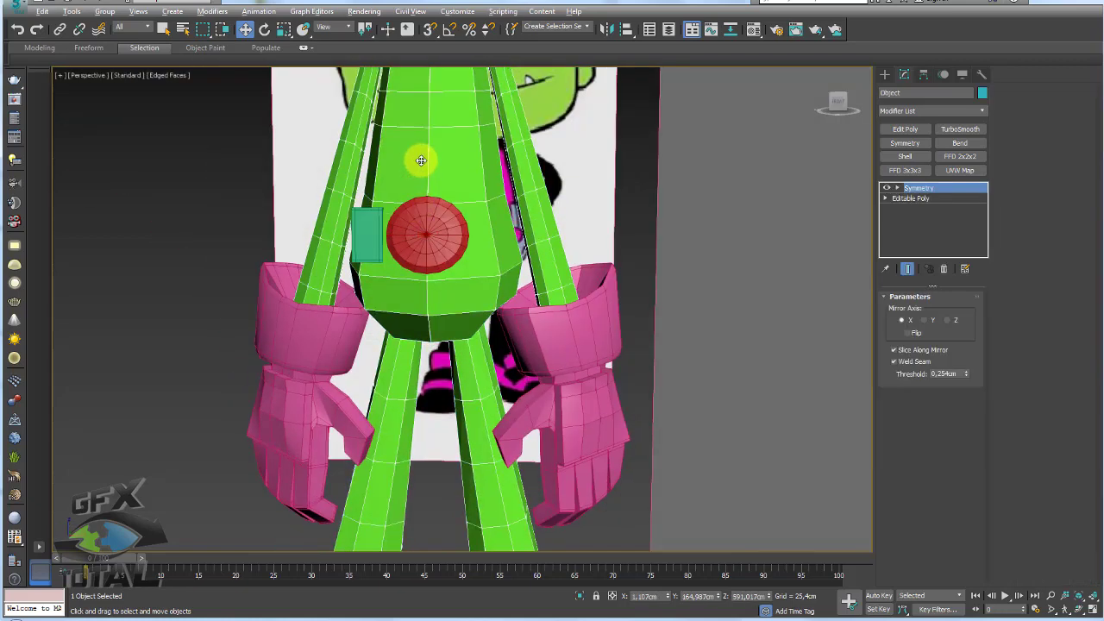
{"action": "key", "text": "alt+x"}
{"action": "scroll", "coordinate": [386, 226], "scroll_direction": "up", "scroll_amount": 2}
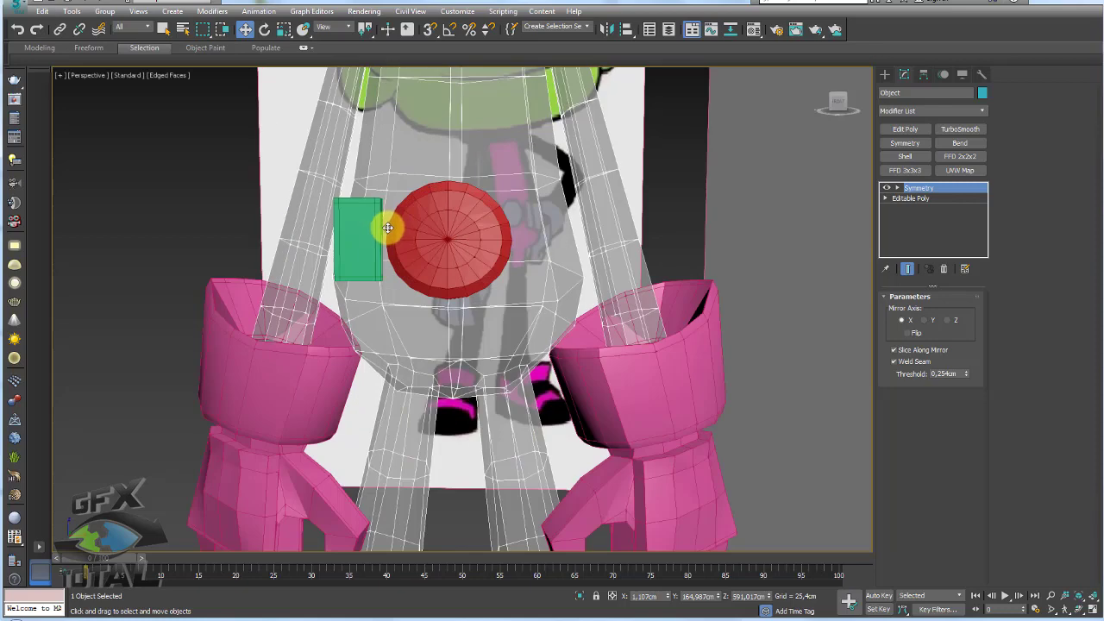
{"action": "key", "text": "f"}
{"action": "left_click", "coordinate": [497, 269]}
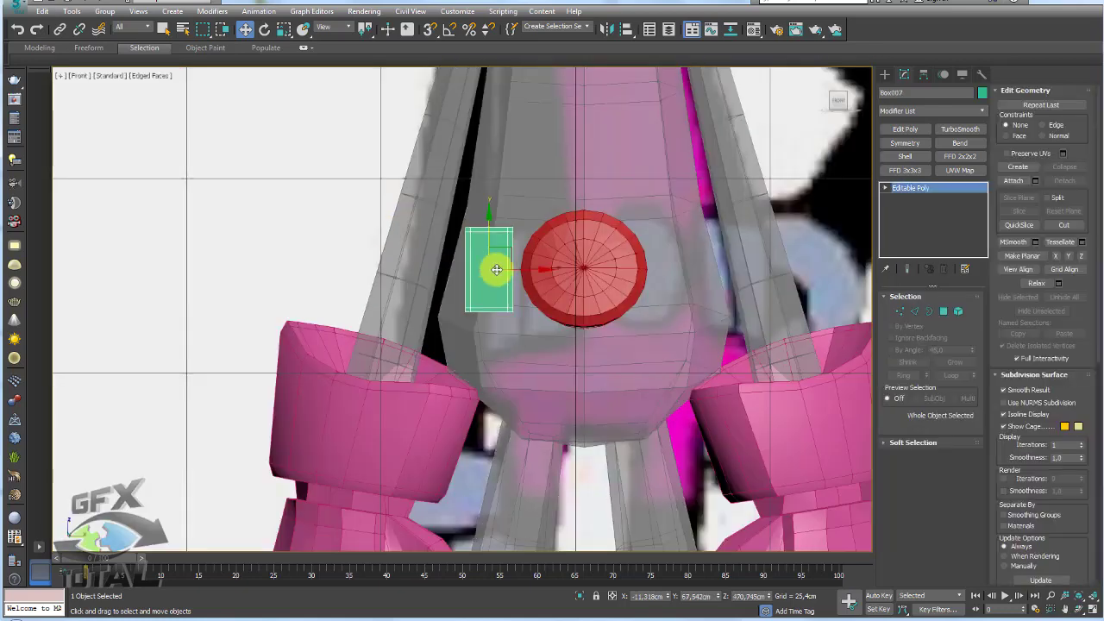
{"action": "left_click_drag", "start_coordinate": [509, 249], "coordinate": [521, 249]}
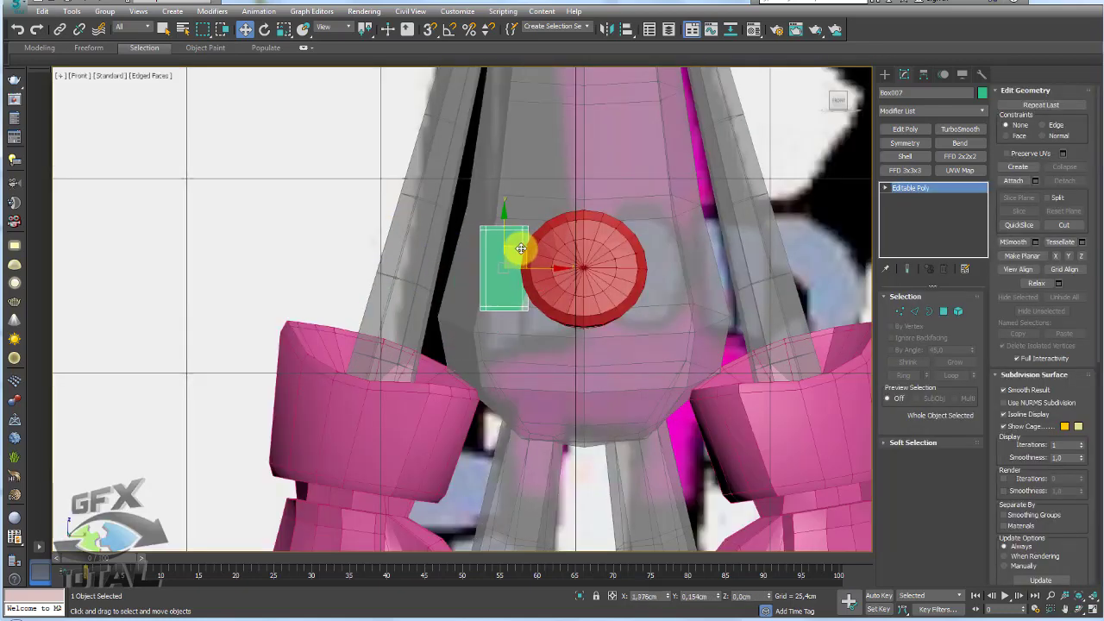
{"action": "key", "text": "r"}
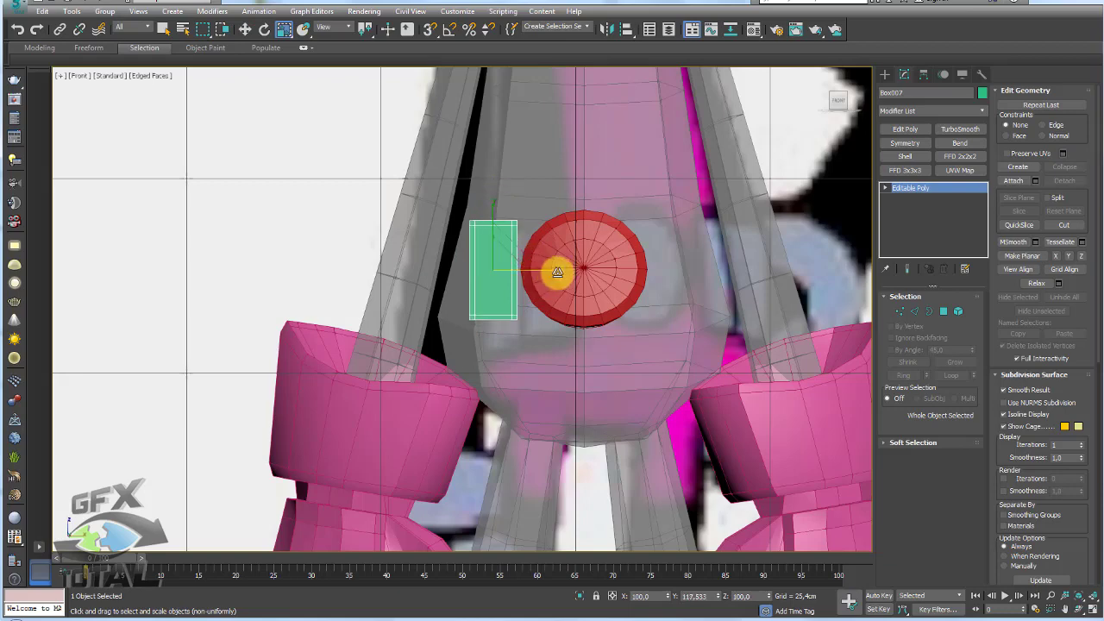
{"action": "key", "text": "p"}
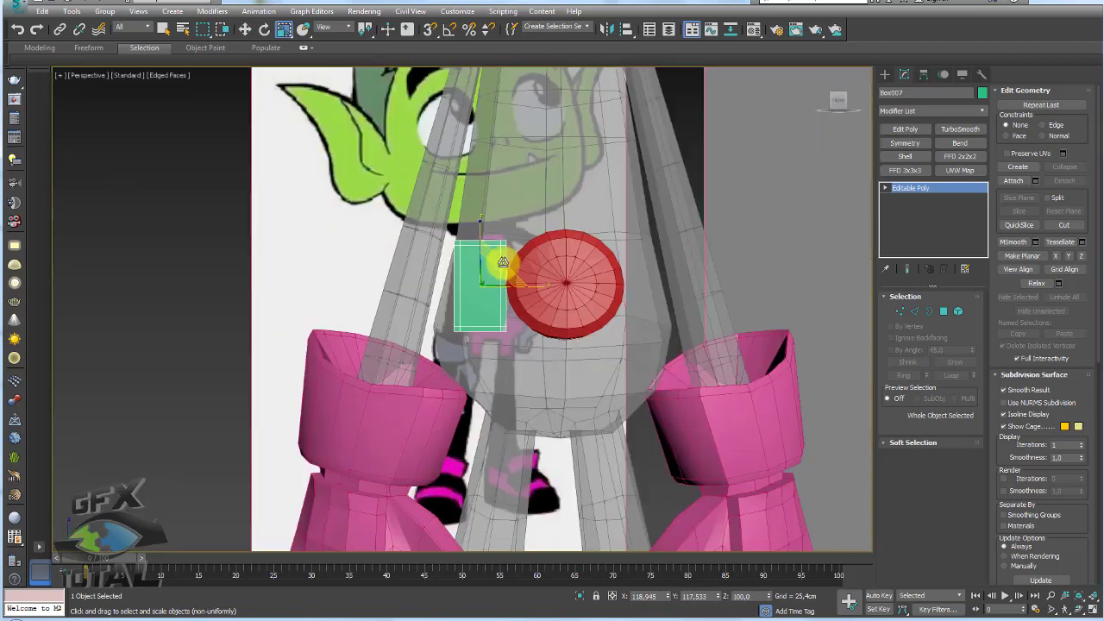
{"action": "mouse_move", "coordinate": [501, 263]}
{"action": "middle_mouse_down", "text": "alt"}
{"action": "mouse_move", "coordinate": [559, 347]}
{"action": "mouse_move", "coordinate": [493, 305]}
{"action": "middle_mouse_up", "text": "alt"}
{"action": "scroll", "coordinate": [493, 306], "scroll_direction": "up", "scroll_amount": 3}
Tilt the green box about 23 degrees and nudge it up and left
{"action": "key", "text": "e"}
{"action": "left_click_drag", "start_coordinate": [453, 285], "coordinate": [429, 289]}
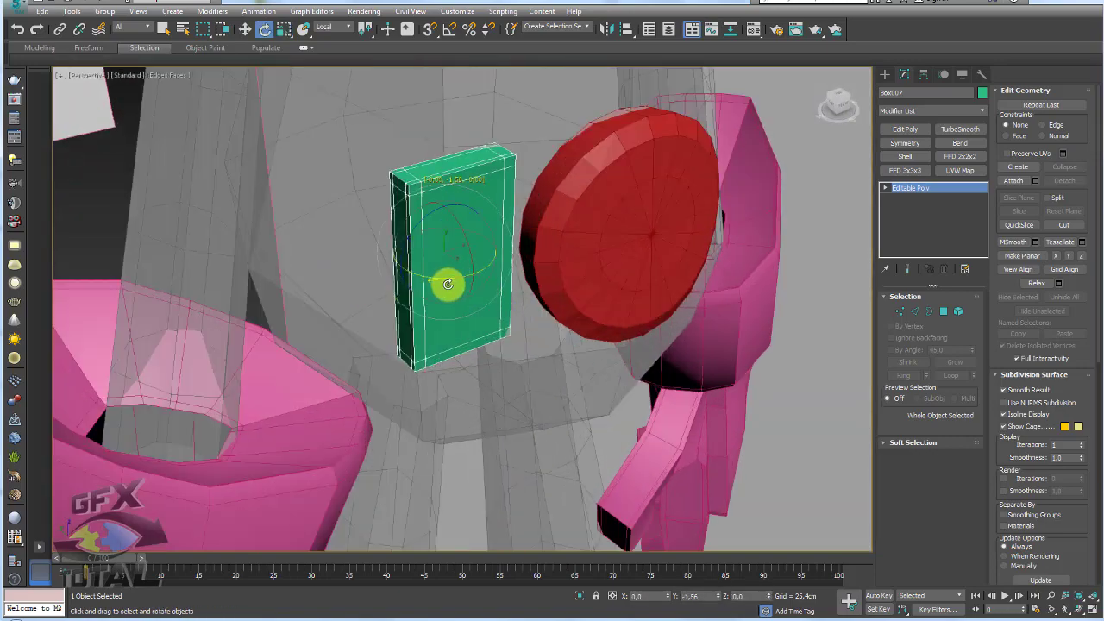
{"action": "key", "text": "w"}
{"action": "middle_click_drag", "start_coordinate": [461, 239], "coordinate": [466, 216], "text": "alt"}
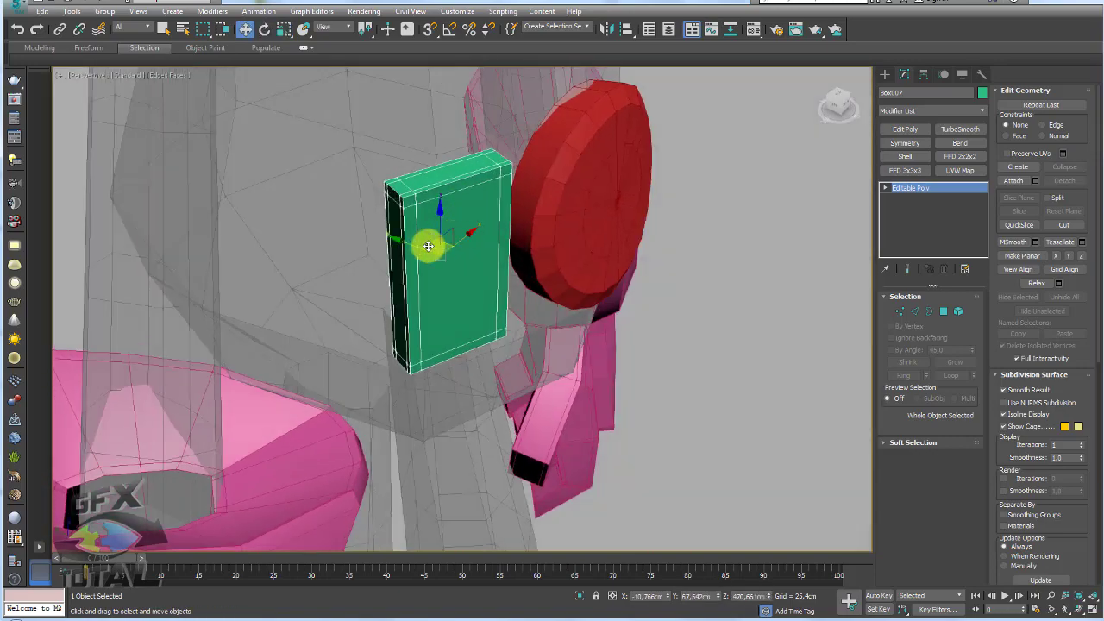
{"action": "mouse_move", "coordinate": [428, 246]}
{"action": "left_mouse_down"}
{"action": "mouse_move", "coordinate": [423, 235]}
{"action": "mouse_move", "coordinate": [452, 235]}
{"action": "mouse_move", "coordinate": [432, 271]}
{"action": "left_mouse_up"}
{"action": "key", "text": "e"}
{"action": "key", "text": "w"}
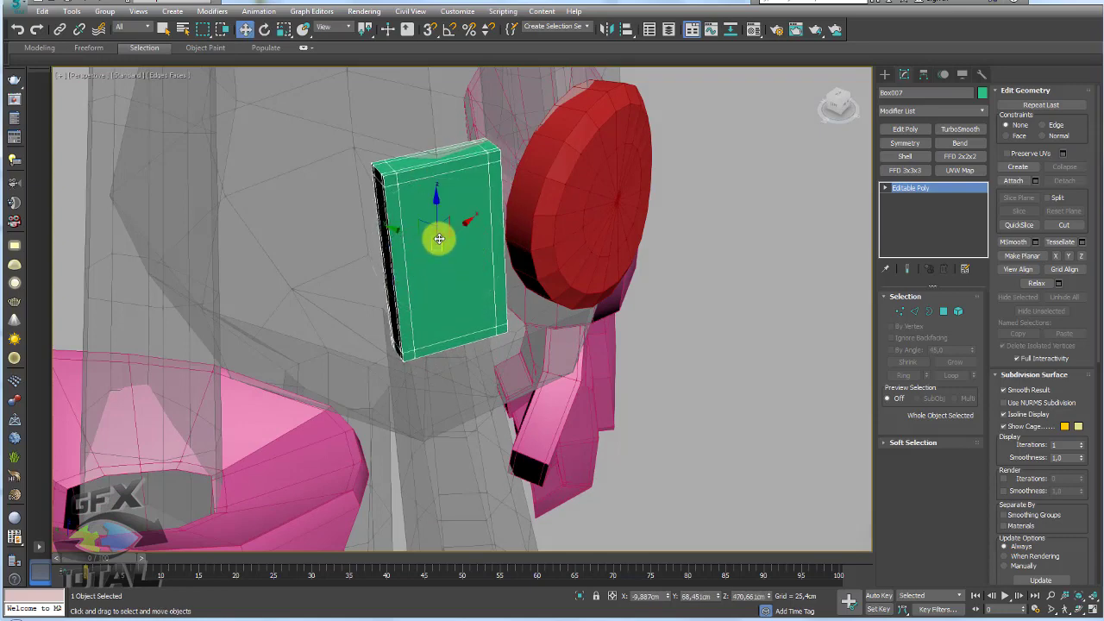
{"action": "middle_click_drag", "start_coordinate": [436, 250], "coordinate": [487, 245], "text": "alt"}
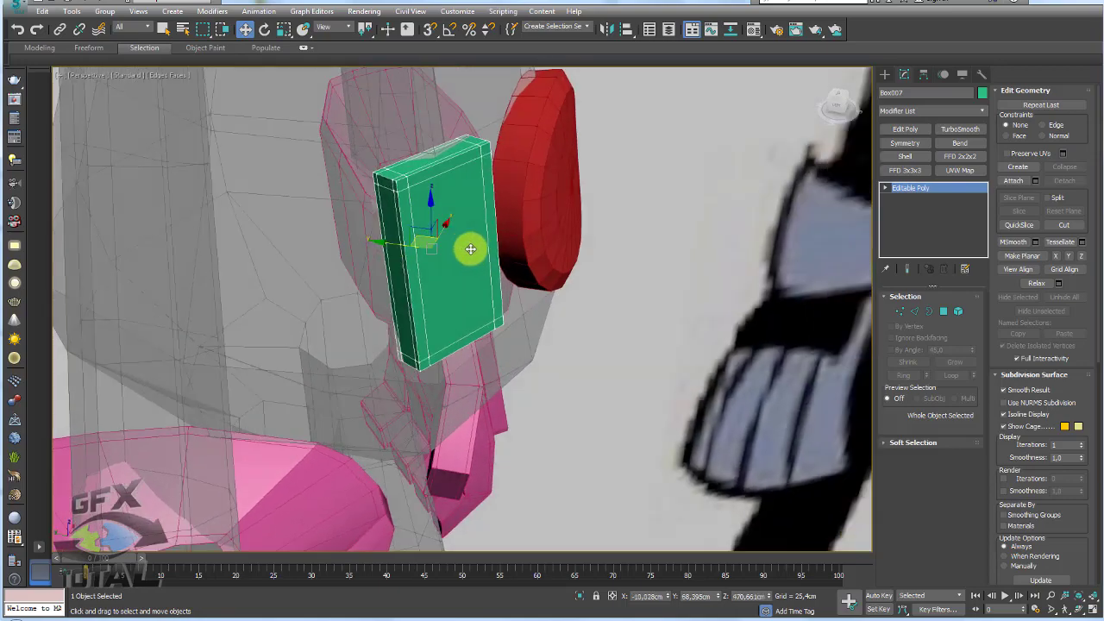
Add TurboSmooth to the grey body, then rotate the green box slightly around Y
{"action": "left_click", "coordinate": [347, 176]}
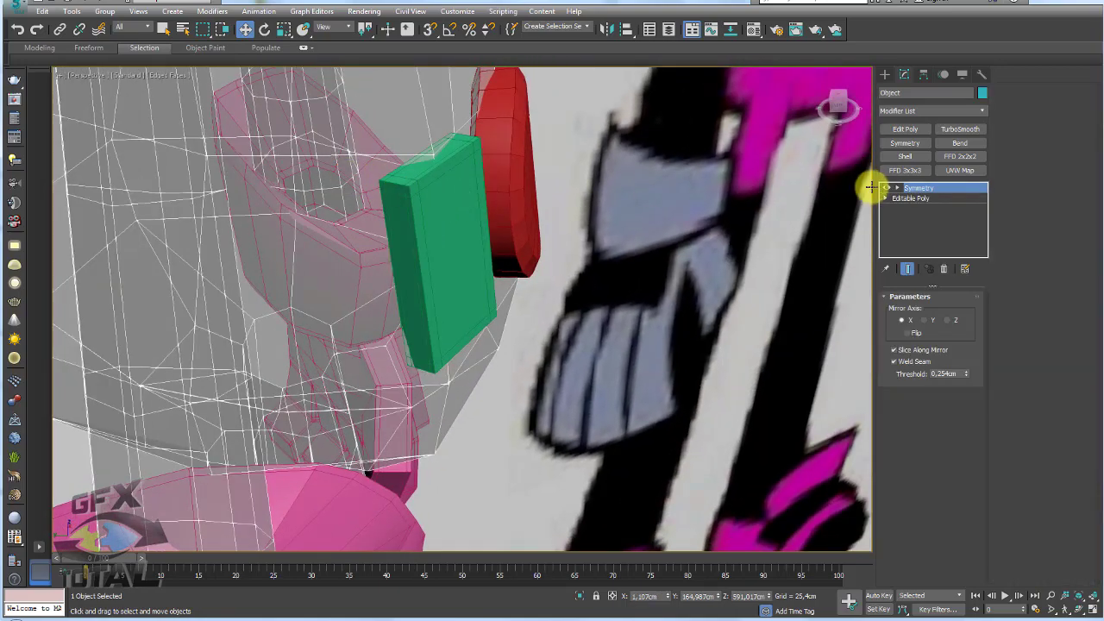
{"action": "left_click", "coordinate": [961, 128]}
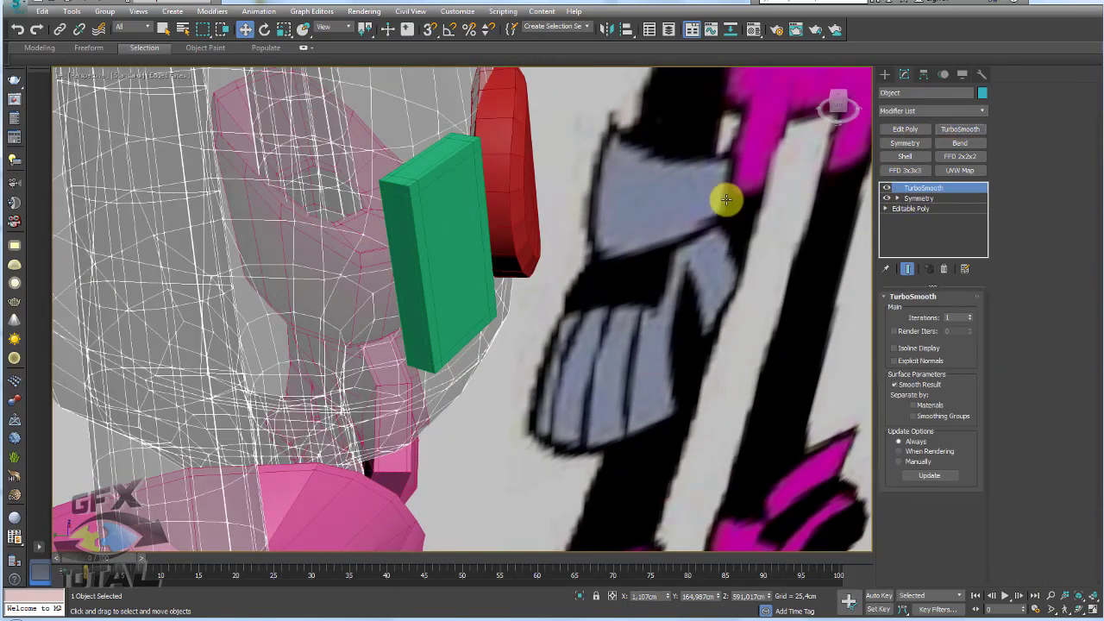
{"action": "left_click", "coordinate": [444, 222]}
{"action": "middle_click_drag", "start_coordinate": [445, 222], "coordinate": [422, 229], "text": "alt"}
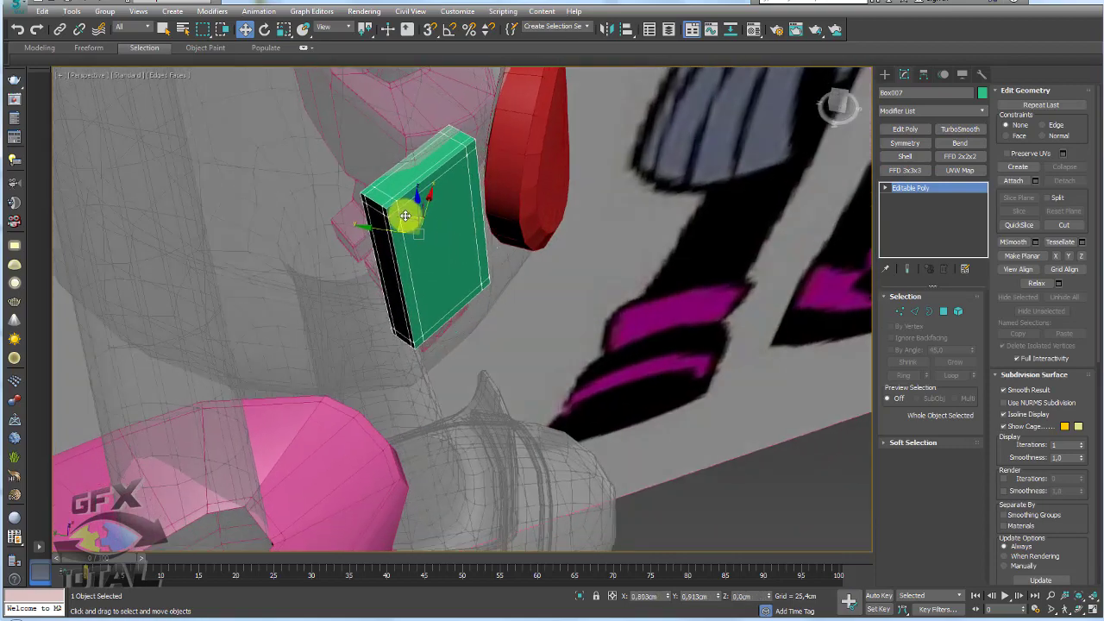
{"action": "left_click_drag", "start_coordinate": [431, 267], "coordinate": [423, 273]}
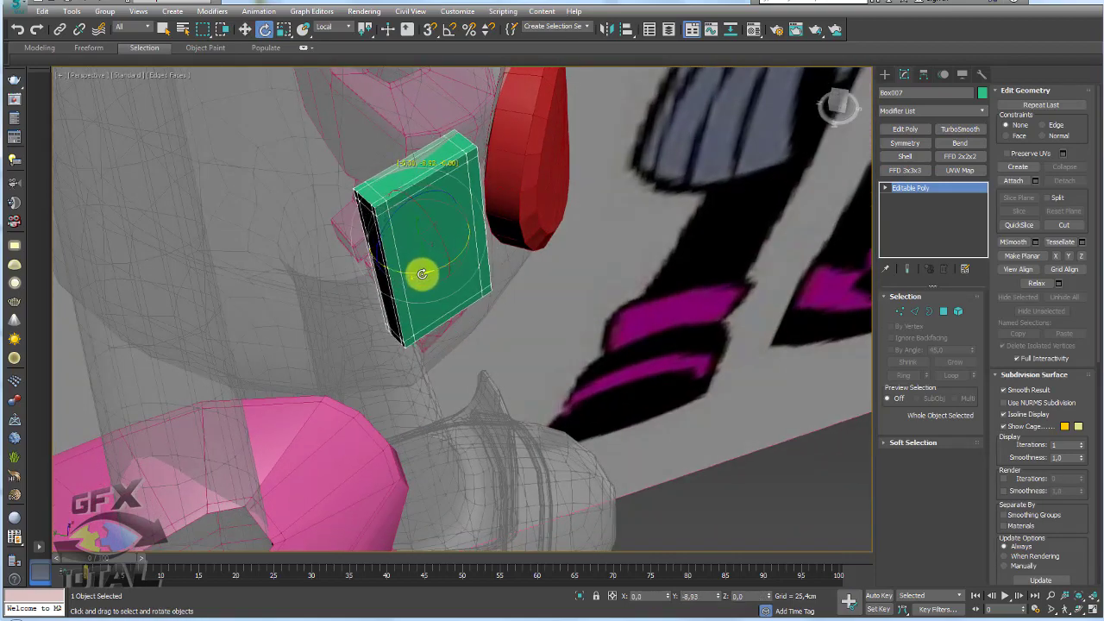
{"action": "middle_click_drag", "start_coordinate": [461, 273], "coordinate": [444, 266], "text": "alt"}
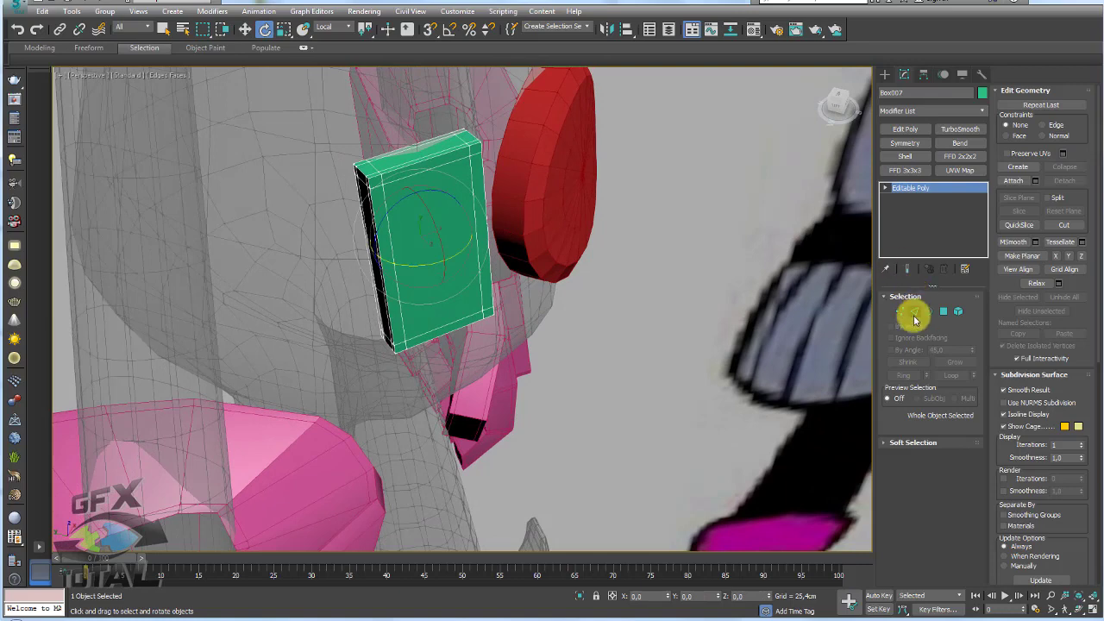
Ring-select the box's edges and connect them to add vertical divisions
{"action": "left_click", "coordinate": [914, 311]}
{"action": "left_click", "coordinate": [903, 374]}
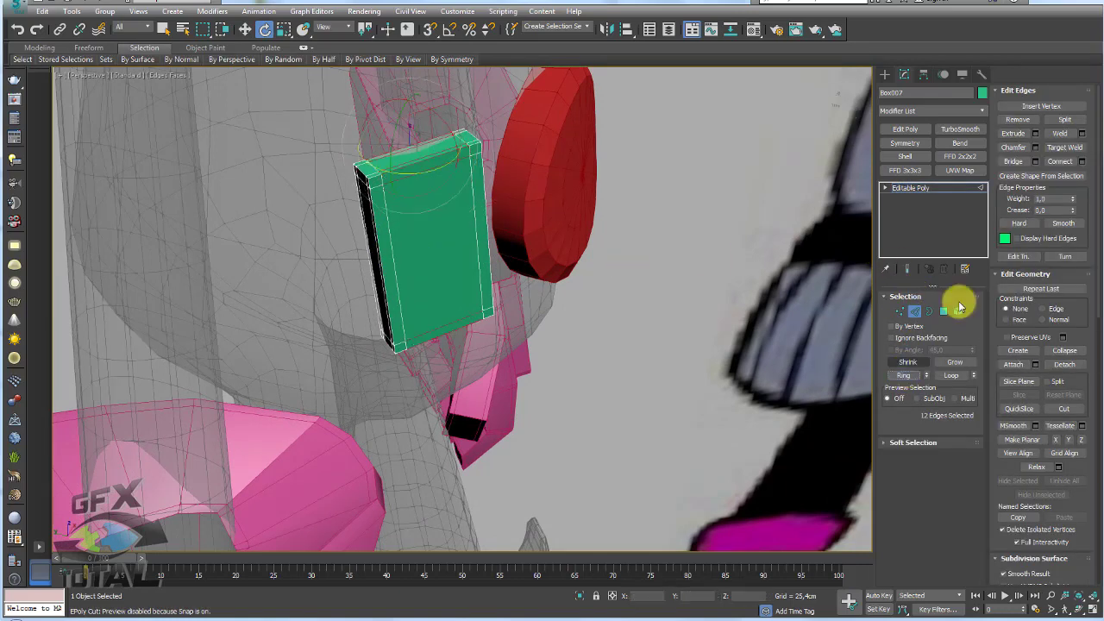
{"action": "left_click", "coordinate": [1082, 162]}
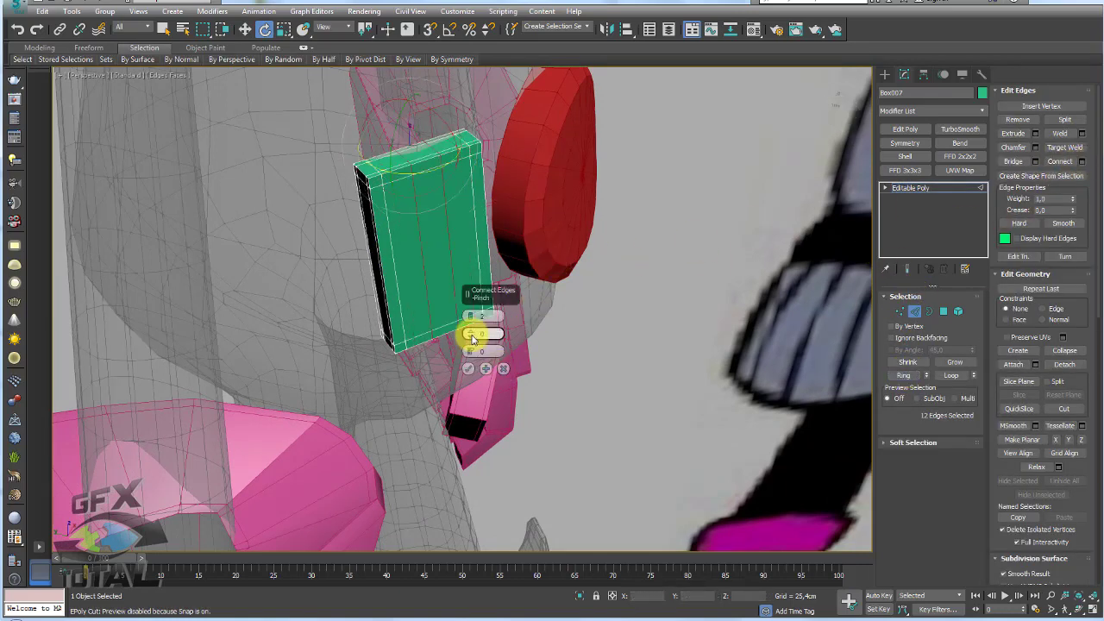
{"action": "left_click", "coordinate": [468, 368]}
{"action": "left_click", "coordinate": [917, 187]}
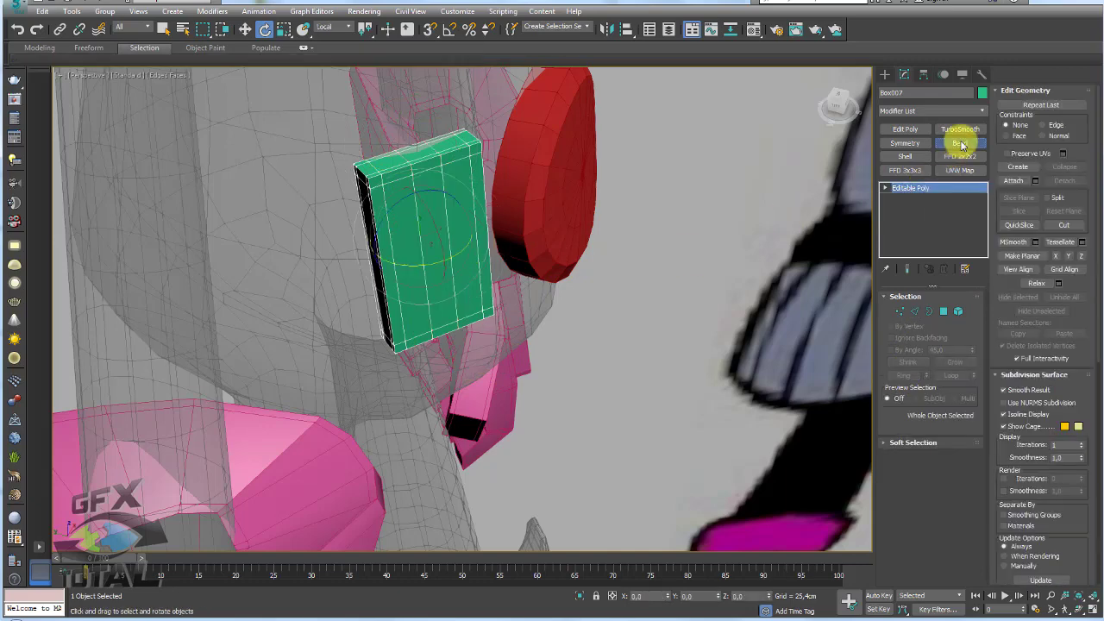
Add a Bend modifier to the green box with Bend Axis X and Angle 20
{"action": "left_click", "coordinate": [960, 142]}
{"action": "left_click", "coordinate": [905, 365]}
{"action": "mouse_move", "coordinate": [962, 318]}
{"action": "left_mouse_down"}
{"action": "mouse_move", "coordinate": [959, 287]}
{"action": "mouse_move", "coordinate": [959, 298]}
{"action": "left_mouse_up"}
{"action": "mouse_move", "coordinate": [752, 285]}
{"action": "middle_mouse_down", "text": "alt"}
{"action": "mouse_move", "coordinate": [443, 274]}
{"action": "mouse_move", "coordinate": [458, 256]}
{"action": "mouse_move", "coordinate": [372, 205]}
{"action": "middle_mouse_up", "text": "alt"}
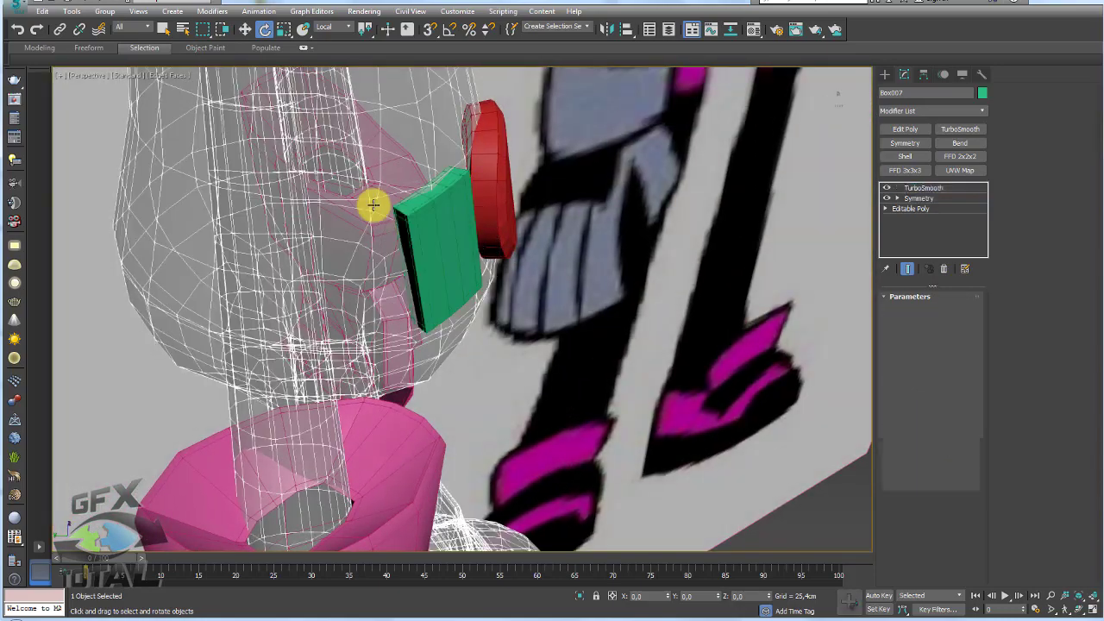
Rotate the bent panel slightly, Shift-clone it as Box008, and rotate the copy into place
{"action": "left_click", "coordinate": [372, 204]}
{"action": "left_click", "coordinate": [449, 239]}
{"action": "left_click_drag", "start_coordinate": [448, 240], "coordinate": [462, 237]}
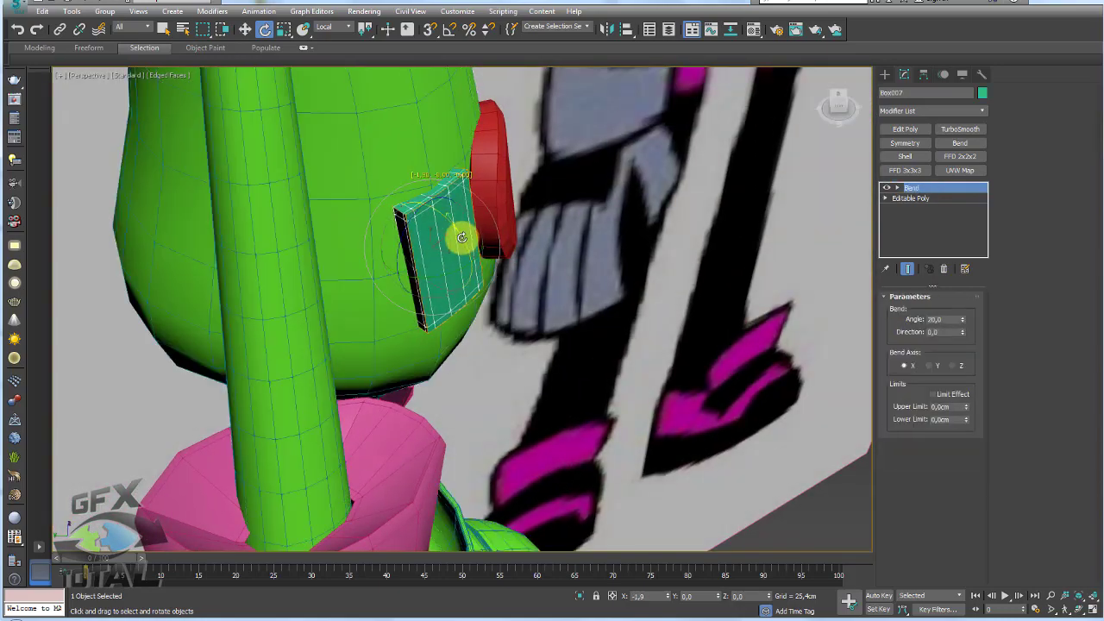
{"action": "mouse_move", "coordinate": [463, 238]}
{"action": "middle_mouse_down", "text": "alt"}
{"action": "mouse_move", "coordinate": [451, 254]}
{"action": "mouse_move", "coordinate": [420, 230]}
{"action": "middle_mouse_up", "text": "alt"}
{"action": "key", "text": "w"}
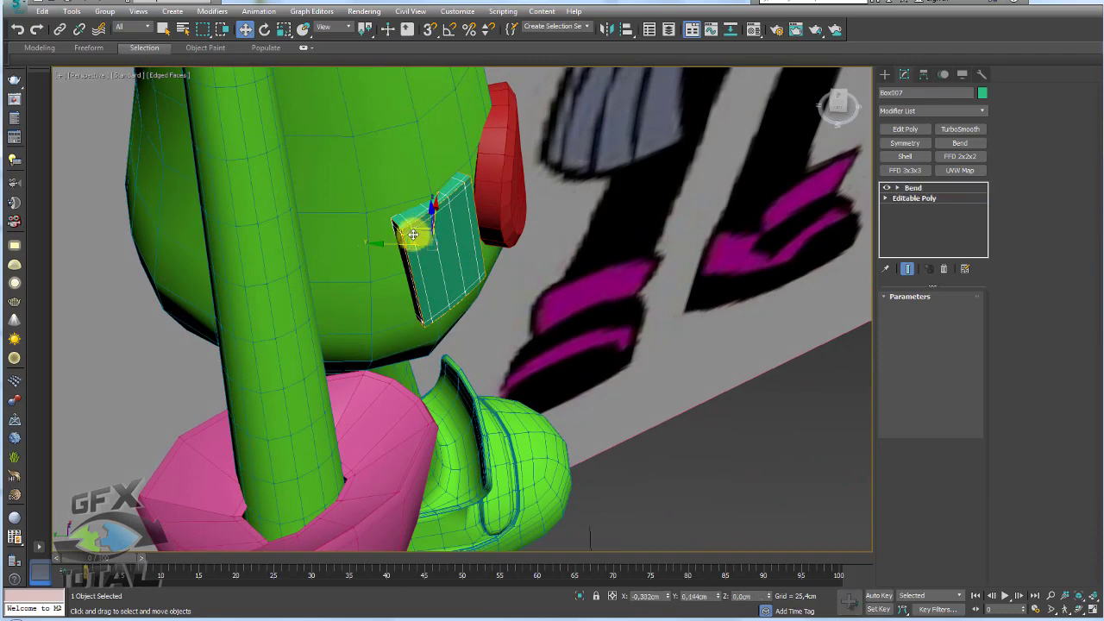
{"action": "mouse_move", "coordinate": [414, 234]}
{"action": "left_mouse_down", "text": "shift"}
{"action": "mouse_move", "coordinate": [346, 254]}
{"action": "mouse_move", "coordinate": [352, 270]}
{"action": "left_mouse_up", "text": "shift"}
{"action": "left_click", "coordinate": [544, 359]}
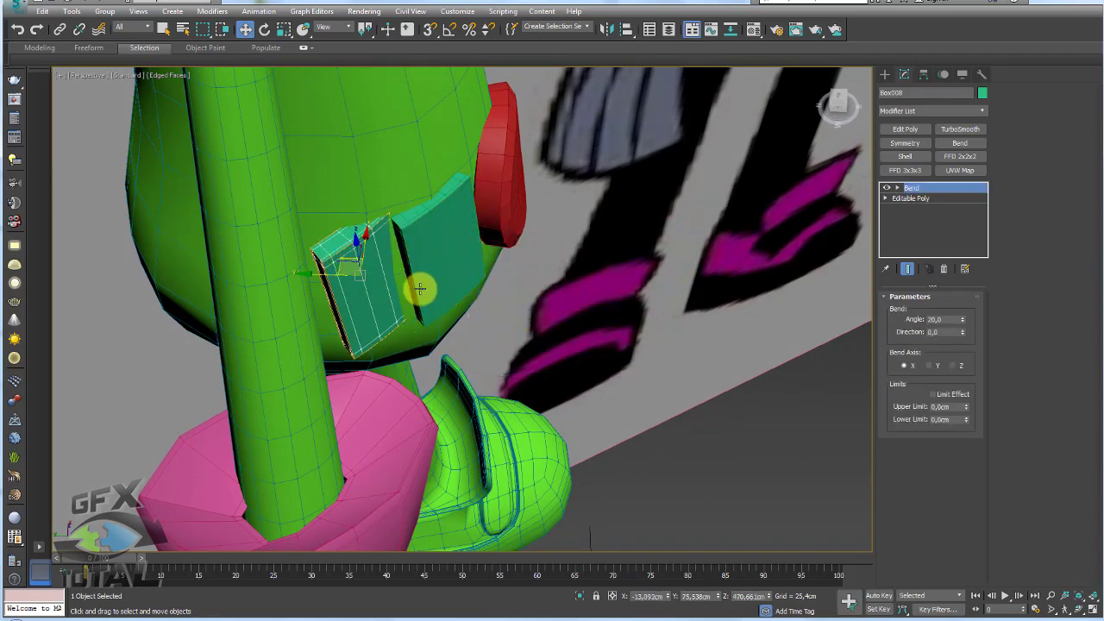
{"action": "key", "text": "e"}
{"action": "left_click_drag", "start_coordinate": [377, 246], "coordinate": [388, 234]}
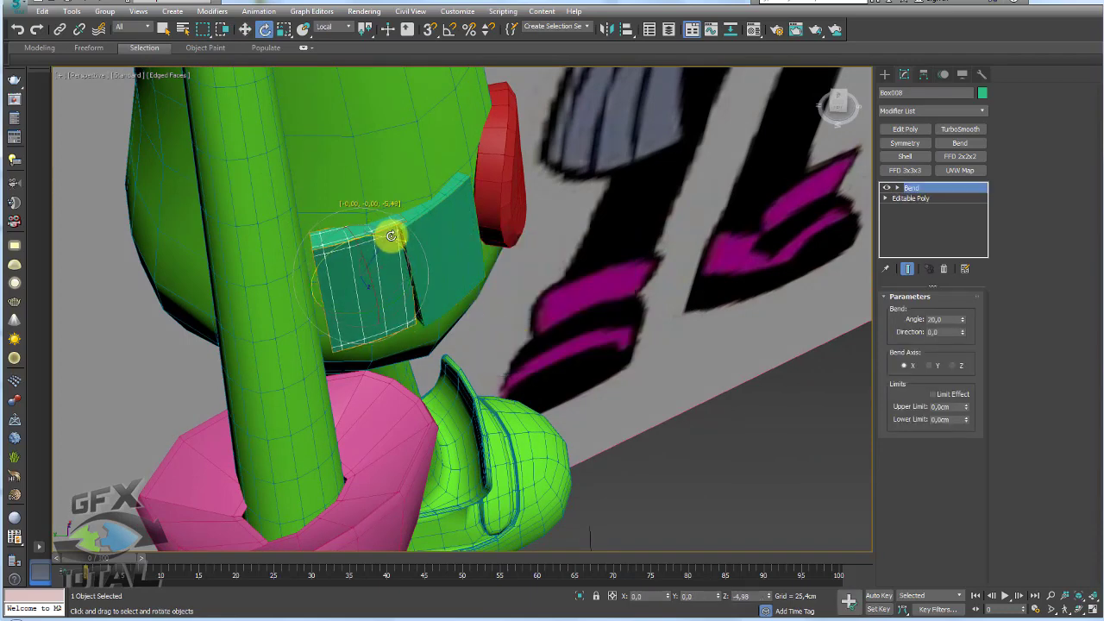
{"action": "mouse_move", "coordinate": [449, 234]}
{"action": "middle_mouse_down", "text": "alt"}
{"action": "mouse_move", "coordinate": [455, 251]}
{"action": "mouse_move", "coordinate": [499, 217]}
{"action": "middle_mouse_up", "text": "alt"}
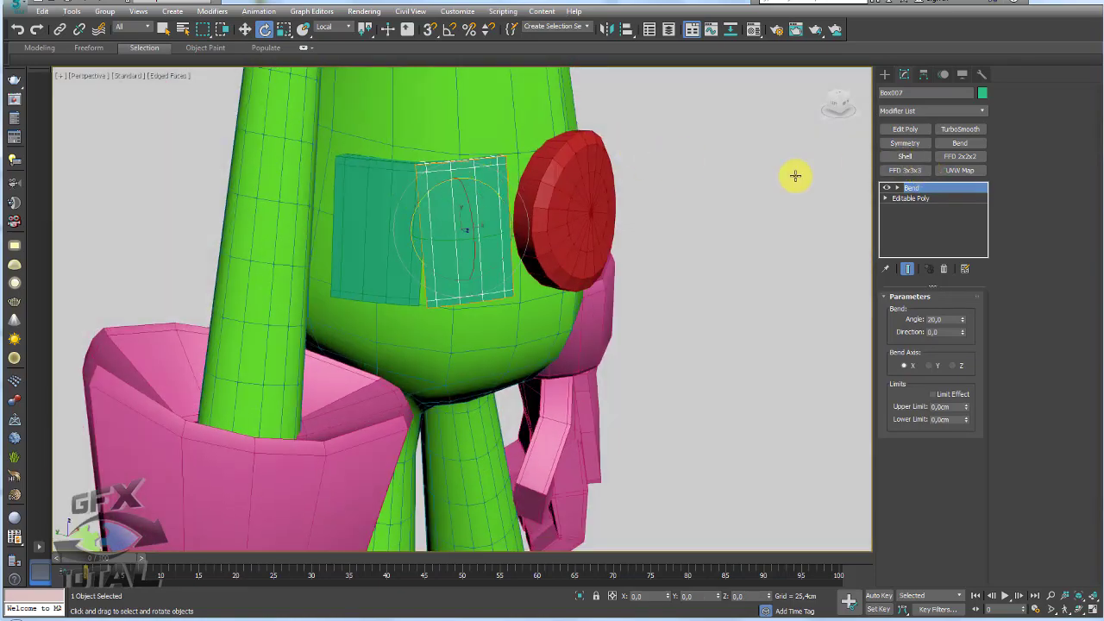
Add FFD 2x2x2 to the bent panel and shift its top control points to the right
{"action": "left_click", "coordinate": [957, 157]}
{"action": "left_click", "coordinate": [898, 188]}
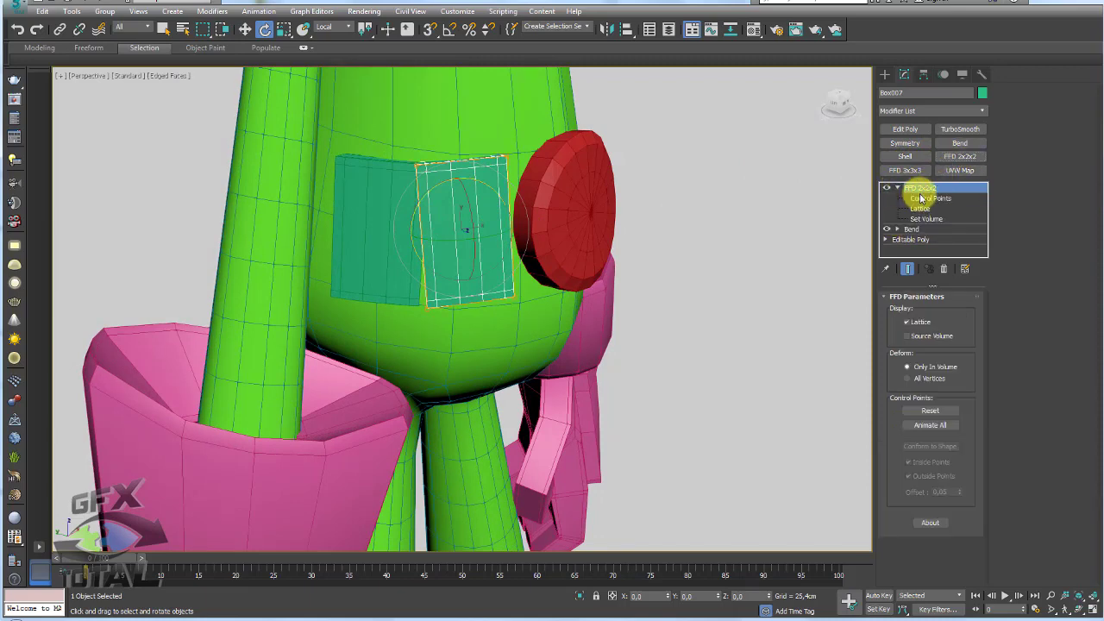
{"action": "left_click", "coordinate": [929, 197]}
{"action": "key", "text": "r"}
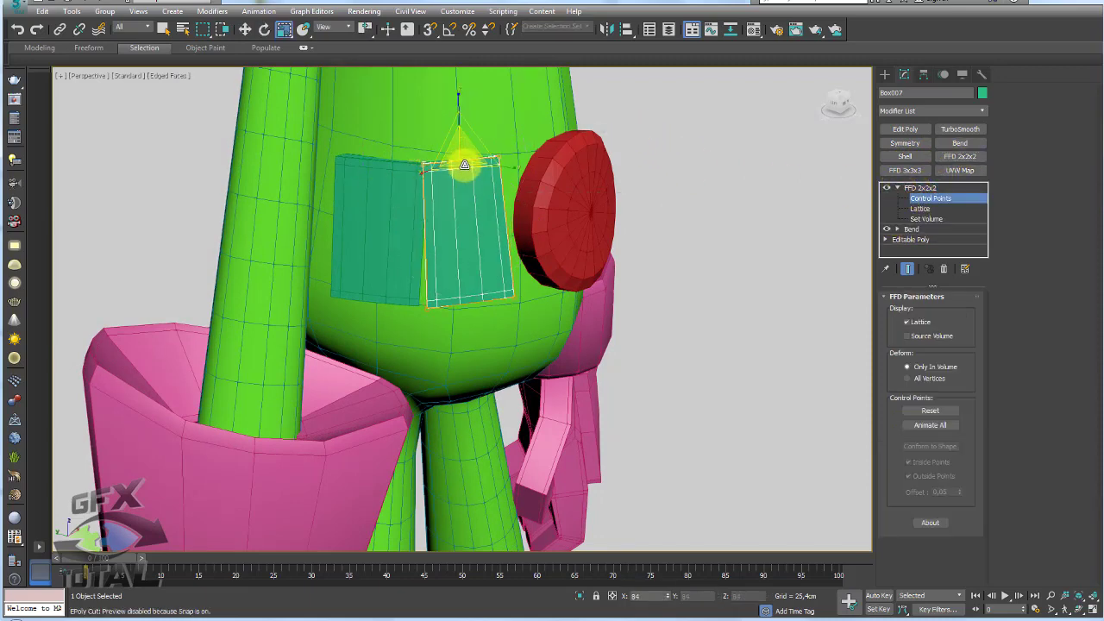
{"action": "key", "text": "w"}
{"action": "middle_click_drag", "start_coordinate": [506, 160], "coordinate": [482, 164], "text": "alt"}
{"action": "left_click_drag", "start_coordinate": [468, 145], "coordinate": [474, 136]}
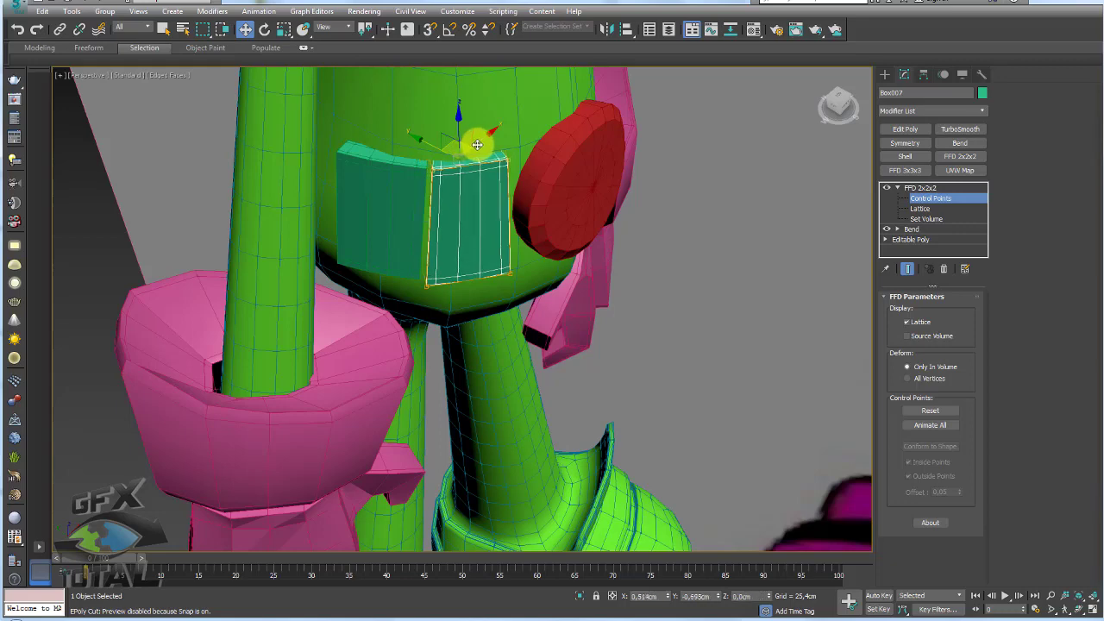
{"action": "left_click", "coordinate": [919, 187]}
Add FFD 2x2x2 to the copied panel and adjust its top control points
{"action": "left_click", "coordinate": [390, 189]}
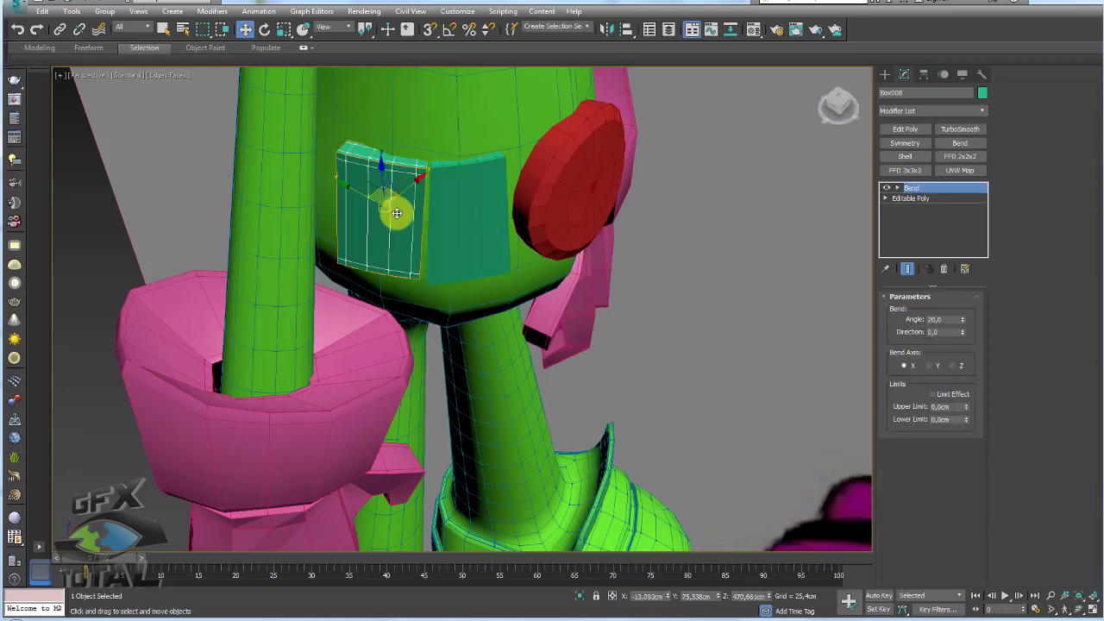
{"action": "key", "text": "e"}
{"action": "left_click_drag", "start_coordinate": [407, 233], "coordinate": [393, 243]}
{"action": "right_click", "coordinate": [391, 242]}
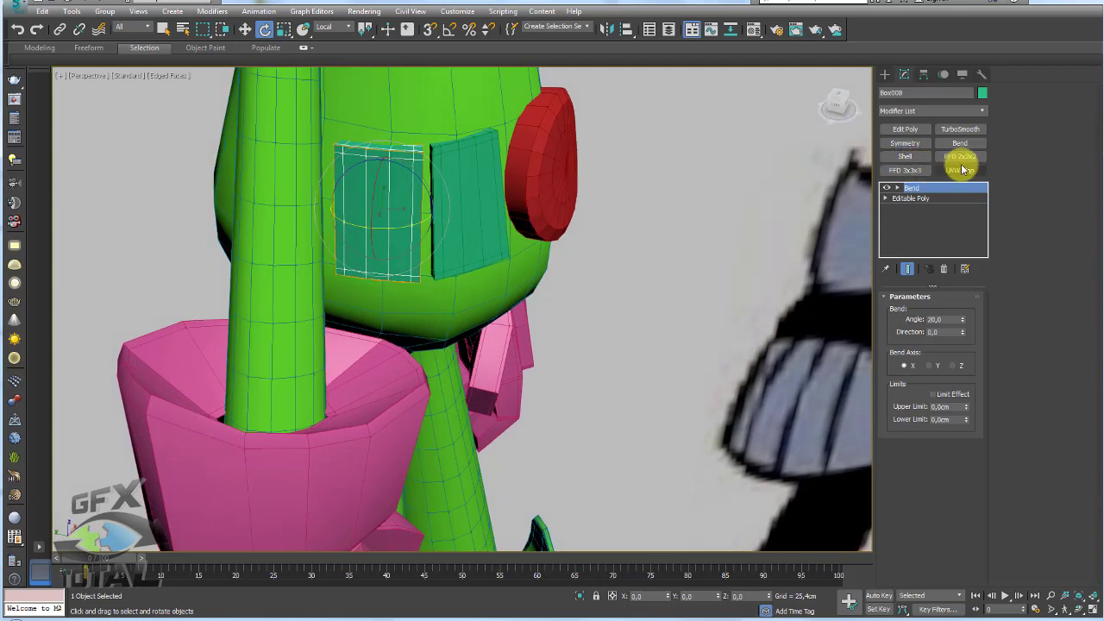
{"action": "left_click", "coordinate": [961, 160]}
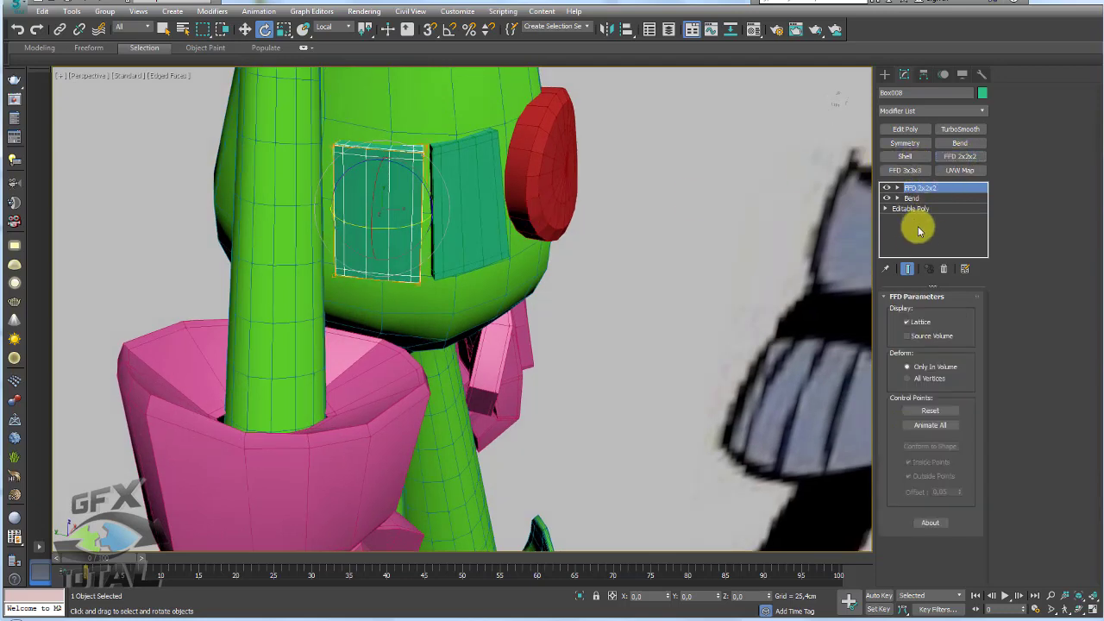
{"action": "left_click", "coordinate": [898, 188]}
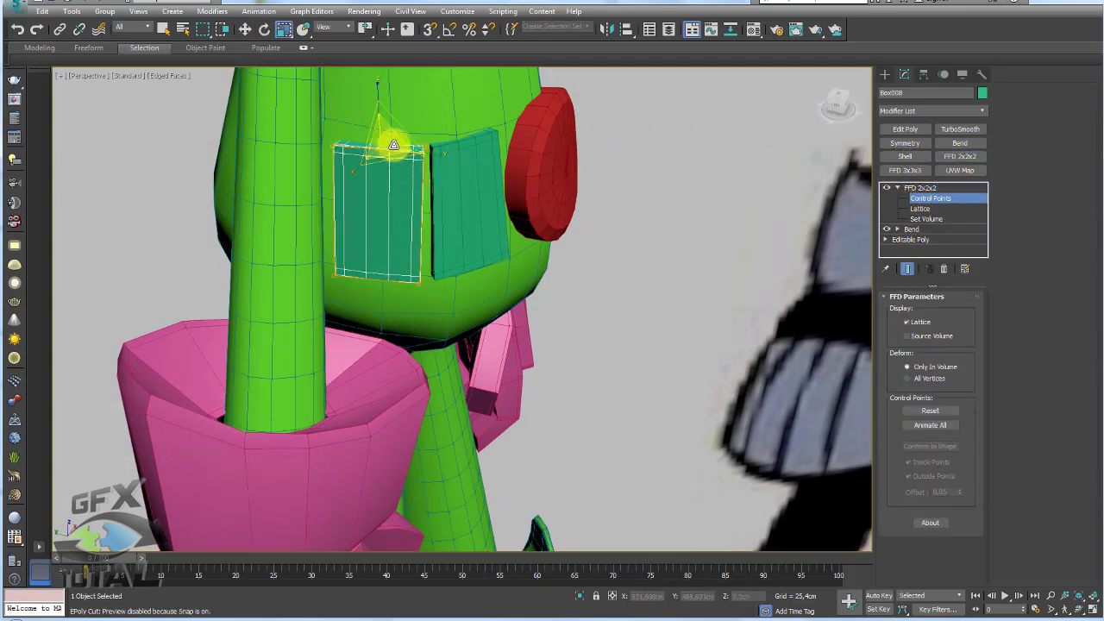
{"action": "key", "text": "w"}
{"action": "middle_click_drag", "start_coordinate": [422, 153], "coordinate": [355, 159], "text": "alt"}
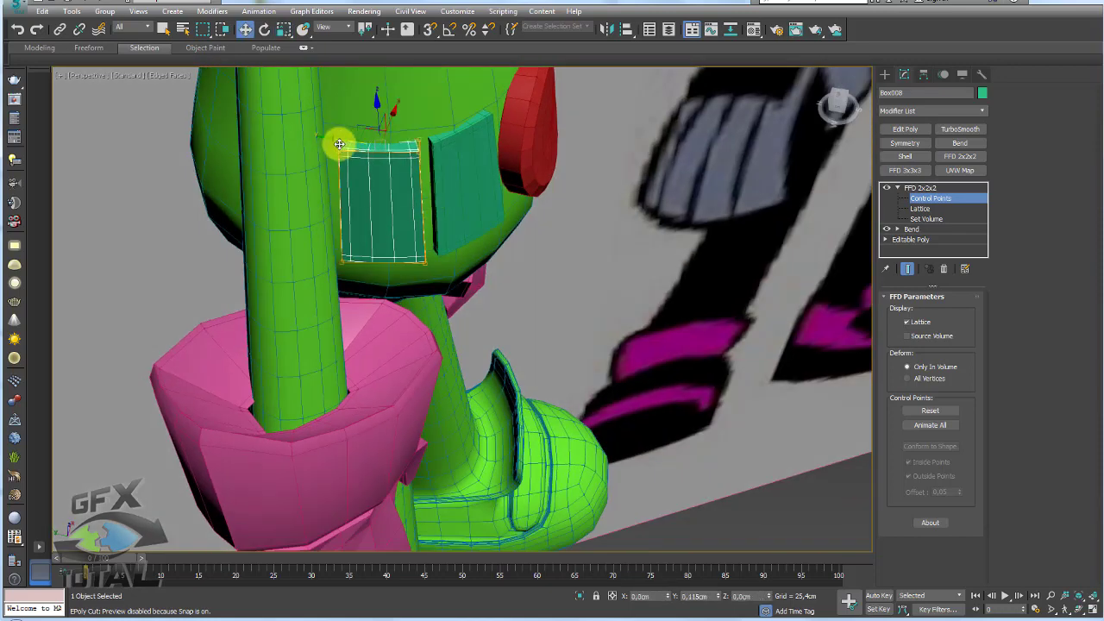
{"action": "left_click", "coordinate": [337, 140]}
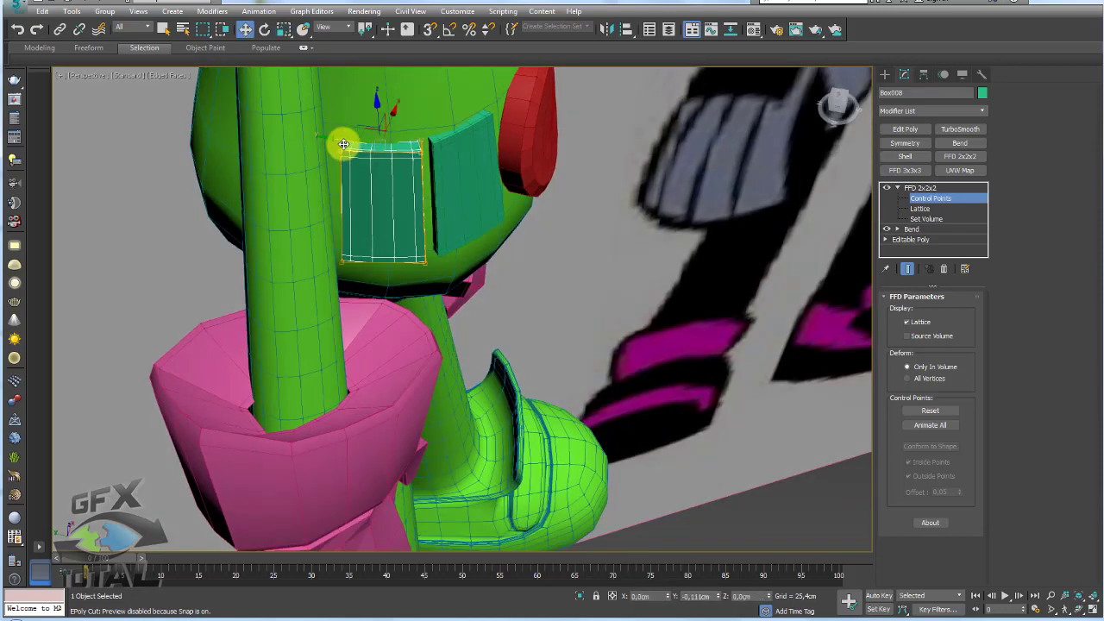
{"action": "left_click", "coordinate": [924, 187]}
Clone the panel again to make a third belt plate farther around the body
{"action": "scroll", "coordinate": [497, 241], "scroll_direction": "up", "scroll_amount": 2}
{"action": "scroll", "coordinate": [442, 259], "scroll_direction": "up", "scroll_amount": 5}
{"action": "scroll", "coordinate": [442, 260], "scroll_direction": "down", "scroll_amount": 4}
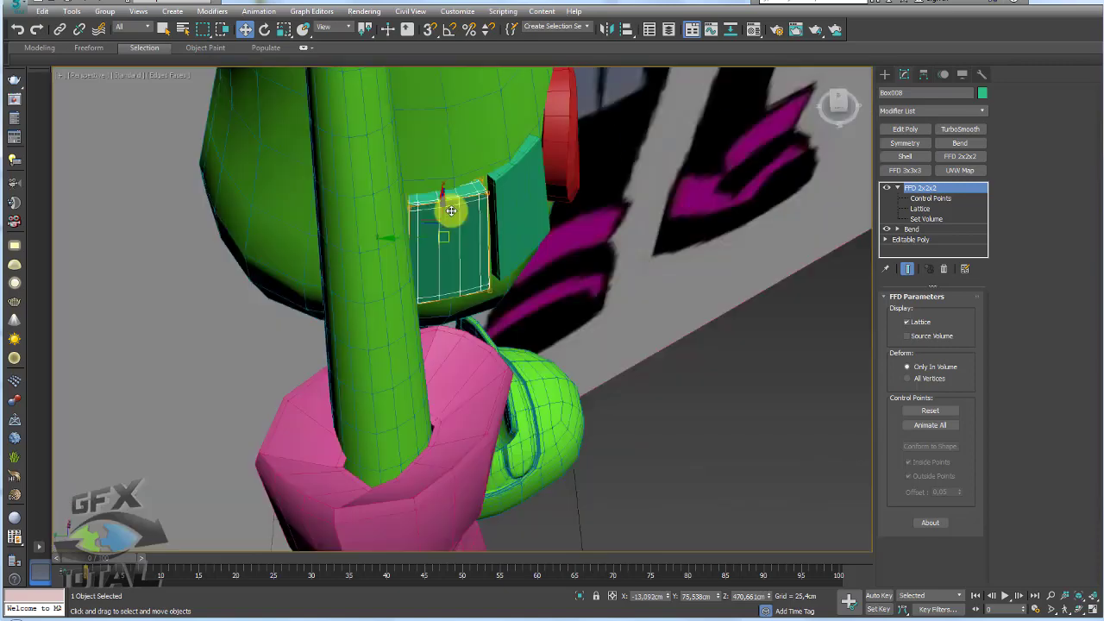
{"action": "scroll", "coordinate": [452, 212], "scroll_direction": "down", "scroll_amount": 1}
{"action": "left_click_drag", "start_coordinate": [428, 221], "coordinate": [300, 223], "text": "shift"}
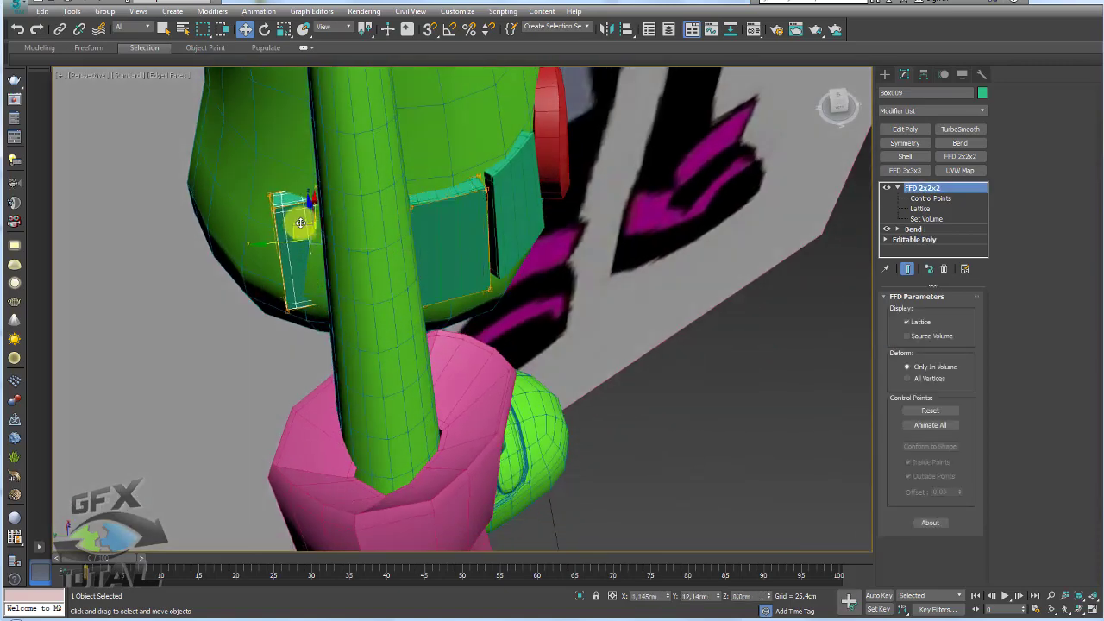
Tilt the newly cloned teal panel to follow the body and shift the middle panel up-left
{"action": "left_click", "coordinate": [558, 360]}
{"action": "key", "text": "e"}
{"action": "left_click_drag", "start_coordinate": [308, 276], "coordinate": [280, 282]}
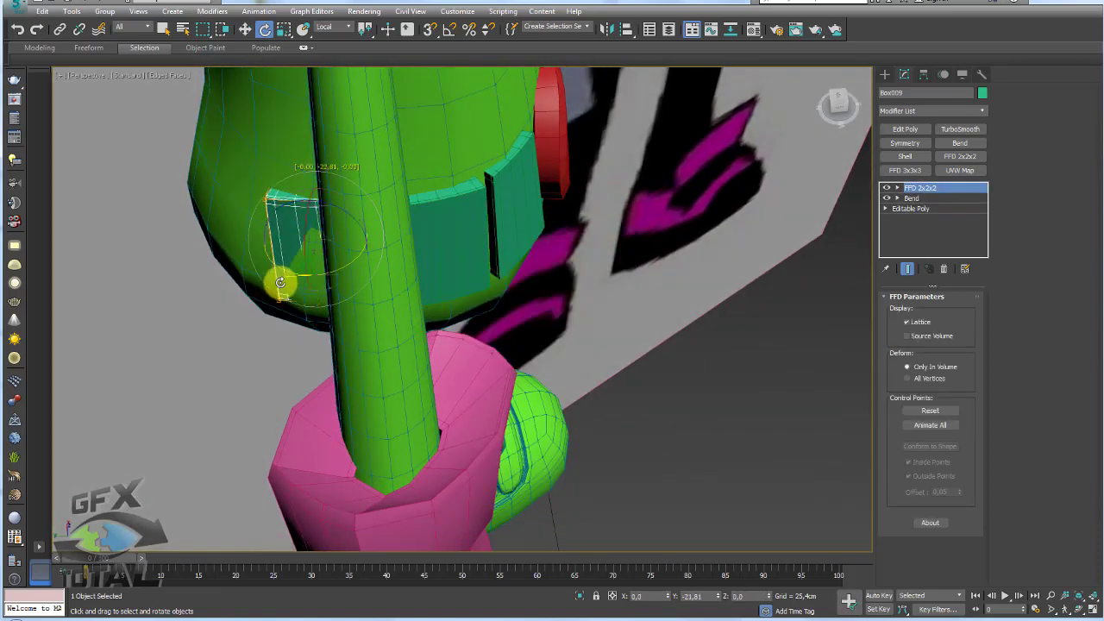
{"action": "mouse_move", "coordinate": [290, 281]}
{"action": "middle_mouse_down", "text": "alt"}
{"action": "mouse_move", "coordinate": [365, 246]}
{"action": "mouse_move", "coordinate": [322, 221]}
{"action": "middle_mouse_up", "text": "alt"}
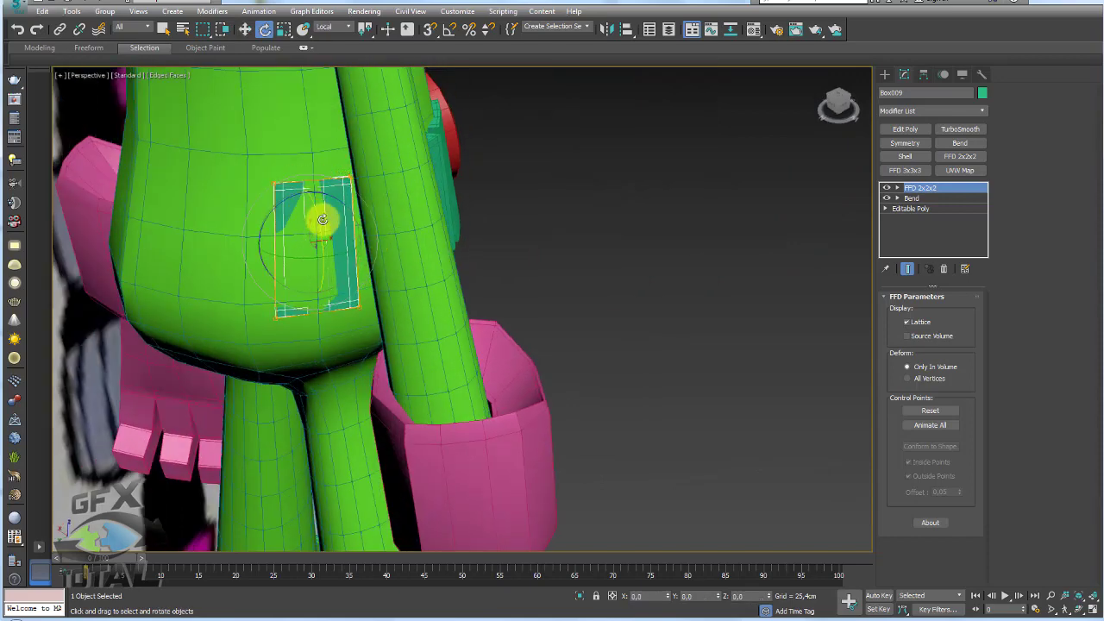
{"action": "key", "text": "w"}
{"action": "mouse_move", "coordinate": [322, 220]}
{"action": "middle_mouse_down", "text": "alt"}
{"action": "mouse_move", "coordinate": [363, 274]}
{"action": "mouse_move", "coordinate": [284, 257]}
{"action": "middle_mouse_up", "text": "alt"}
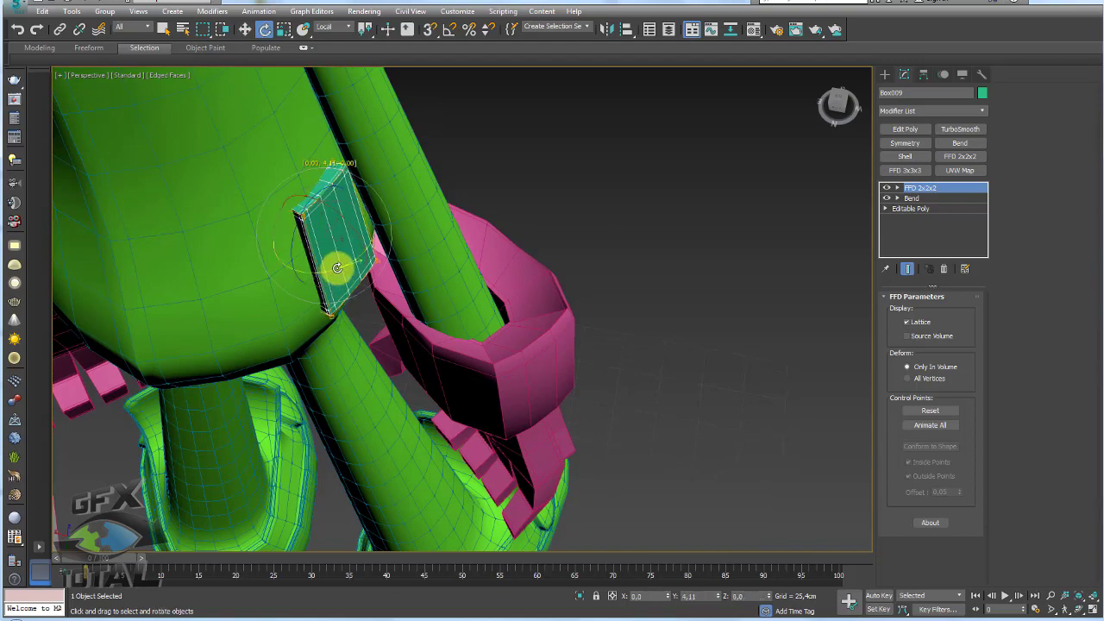
{"action": "key", "text": "w"}
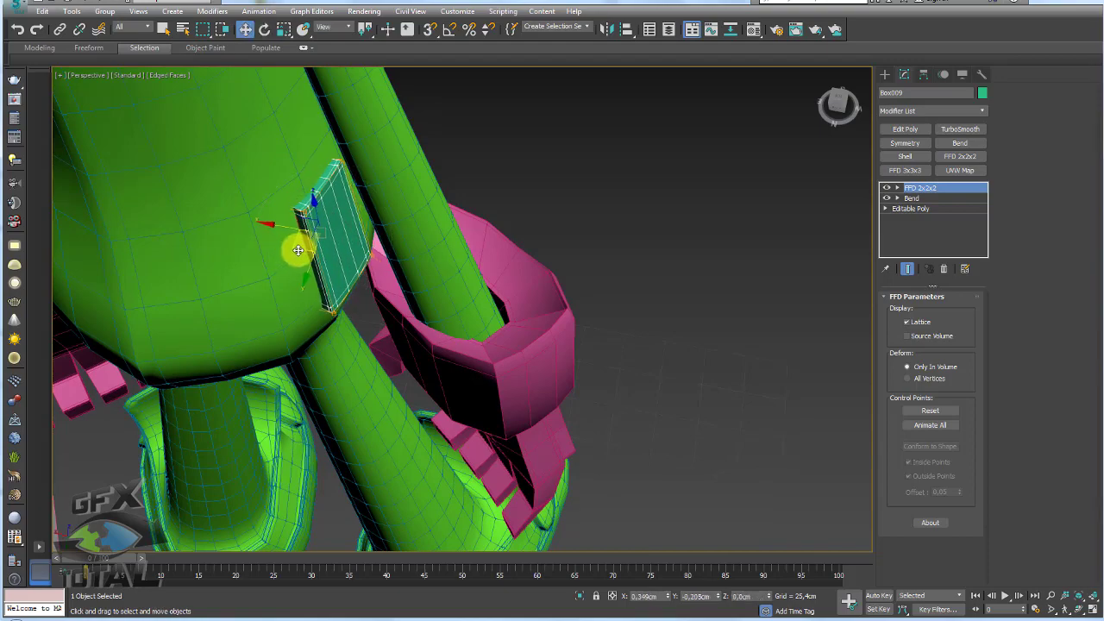
{"action": "mouse_move", "coordinate": [297, 250]}
{"action": "middle_mouse_down", "text": "alt"}
{"action": "mouse_move", "coordinate": [308, 254]}
{"action": "mouse_move", "coordinate": [227, 221]}
{"action": "mouse_move", "coordinate": [210, 236]}
{"action": "mouse_move", "coordinate": [333, 247]}
{"action": "mouse_move", "coordinate": [303, 252]}
{"action": "mouse_move", "coordinate": [279, 232]}
{"action": "mouse_move", "coordinate": [479, 269]}
{"action": "mouse_move", "coordinate": [406, 262]}
{"action": "mouse_move", "coordinate": [394, 290]}
{"action": "middle_mouse_up", "text": "alt"}
{"action": "key", "text": "1"}
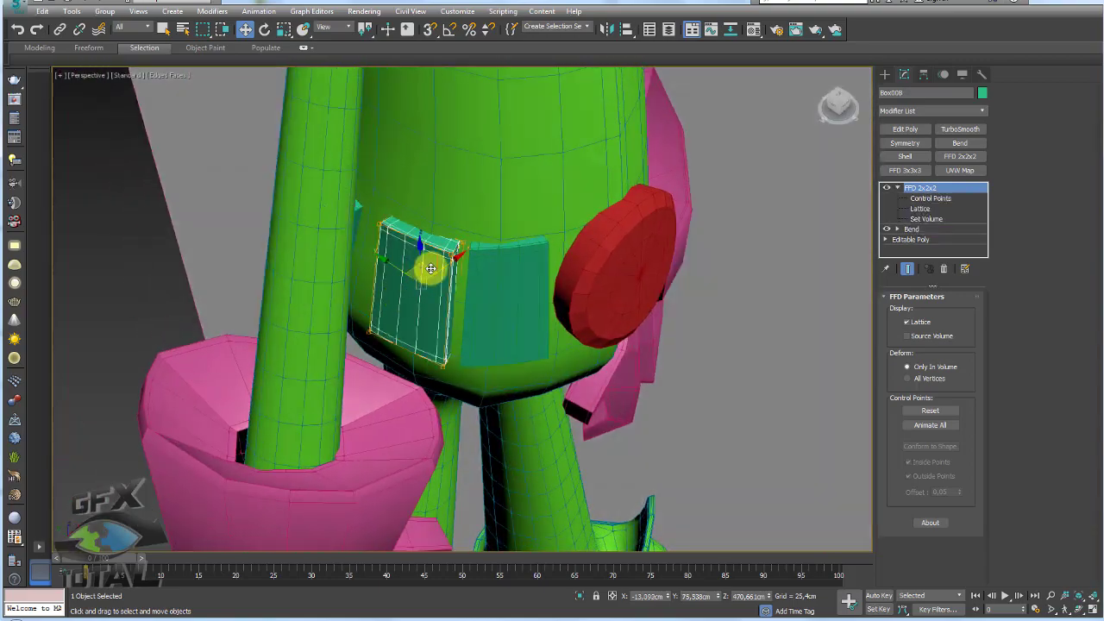
{"action": "left_click_drag", "start_coordinate": [430, 268], "coordinate": [420, 262]}
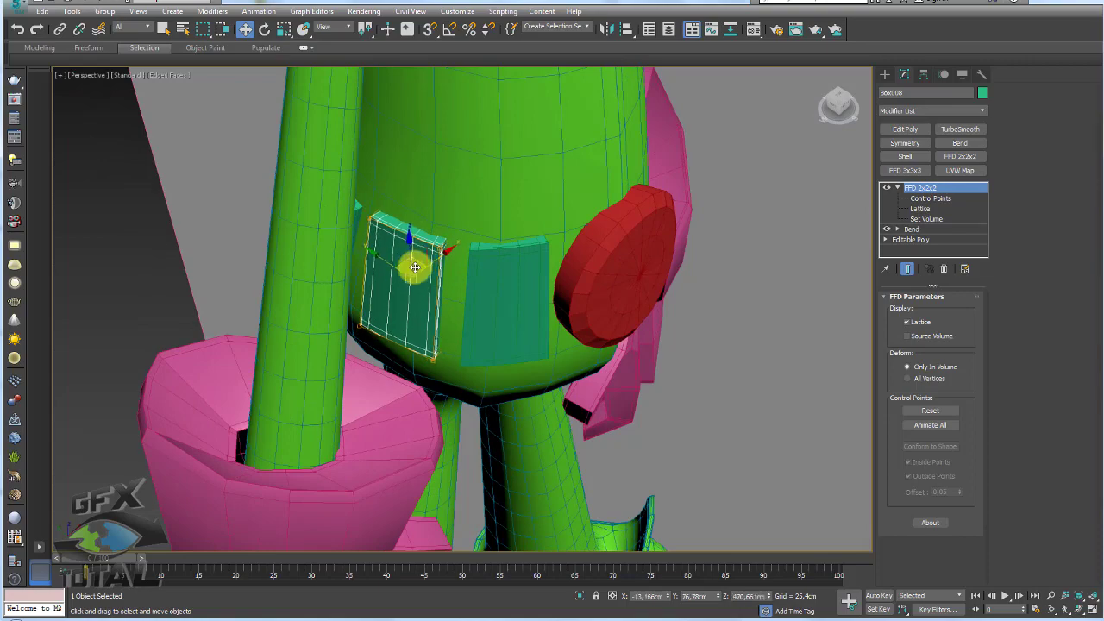
Select the side teal panel and nudge it up slightly
{"action": "middle_click_drag", "start_coordinate": [415, 268], "coordinate": [352, 279], "text": "alt"}
{"action": "left_click", "coordinate": [266, 279]}
{"action": "middle_click_drag", "start_coordinate": [267, 279], "coordinate": [320, 205], "text": "alt"}
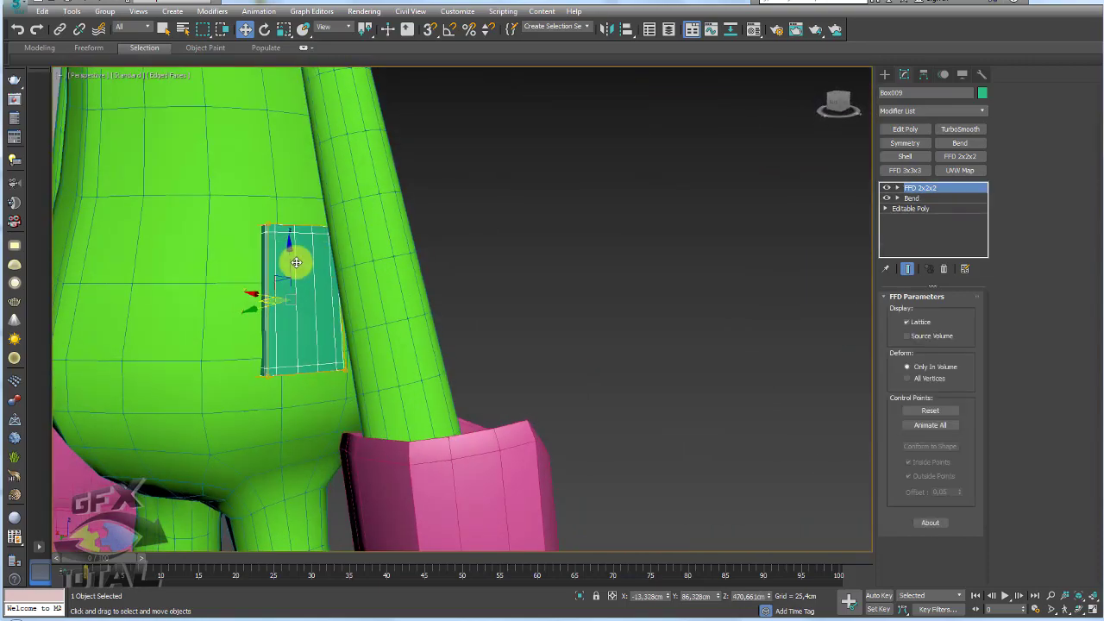
{"action": "left_click_drag", "start_coordinate": [296, 262], "coordinate": [292, 254]}
{"action": "middle_click_drag", "start_coordinate": [292, 260], "coordinate": [281, 317], "text": "alt"}
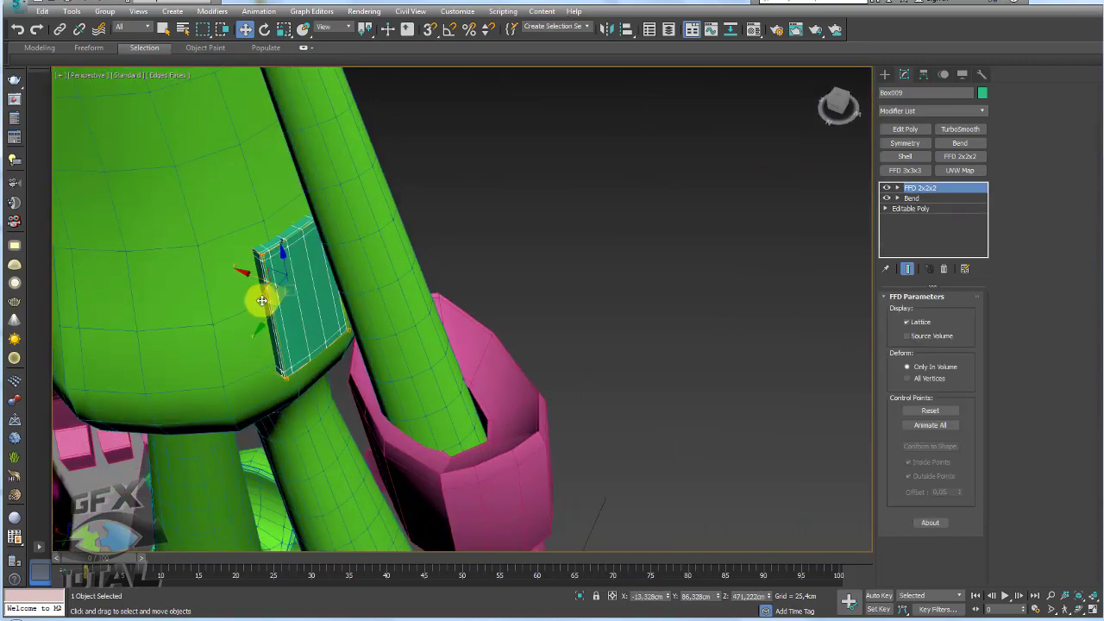
Clone the side panel toward the front, then move and rotate the copy upright onto the belly
{"action": "left_click_drag", "start_coordinate": [263, 300], "coordinate": [168, 328], "text": "shift"}
{"action": "left_click", "coordinate": [528, 362]}
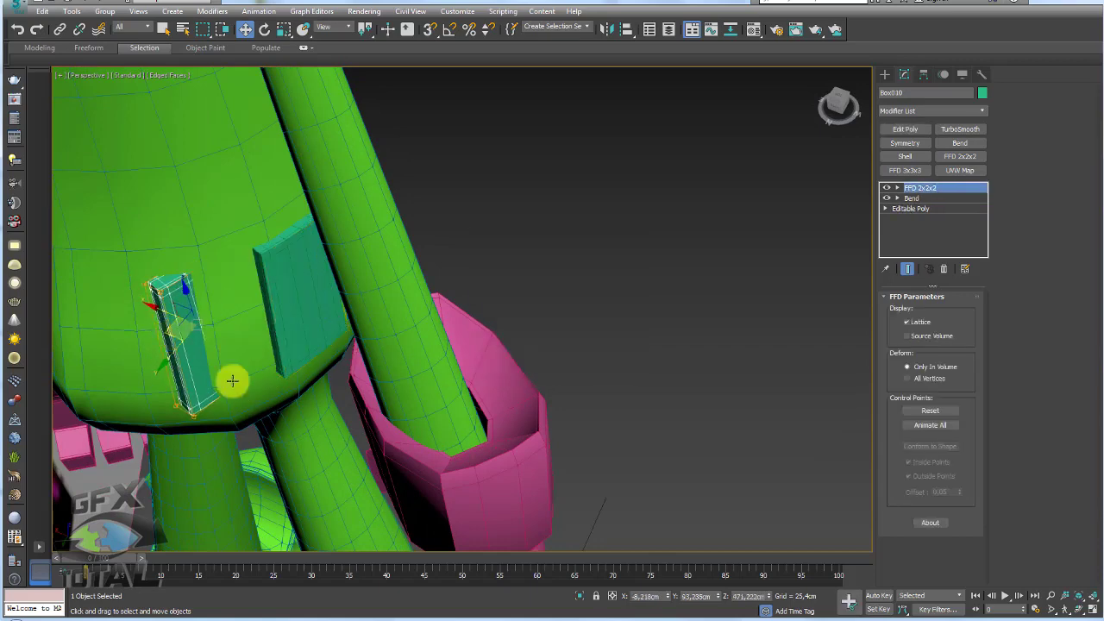
{"action": "key", "text": "e"}
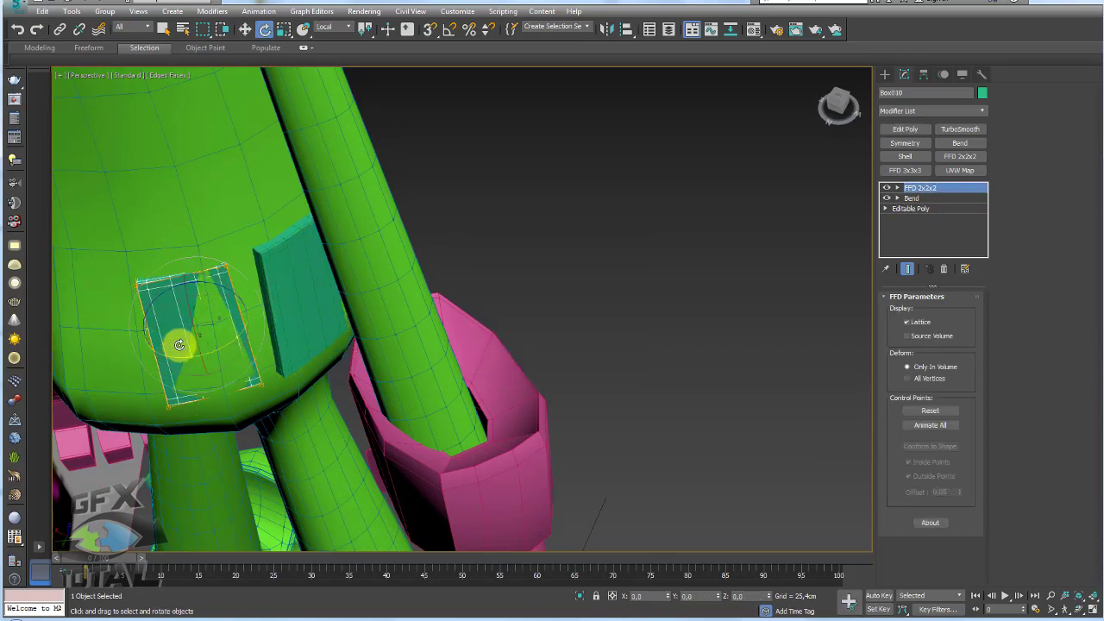
{"action": "middle_click_drag", "start_coordinate": [207, 320], "coordinate": [237, 335], "text": "alt"}
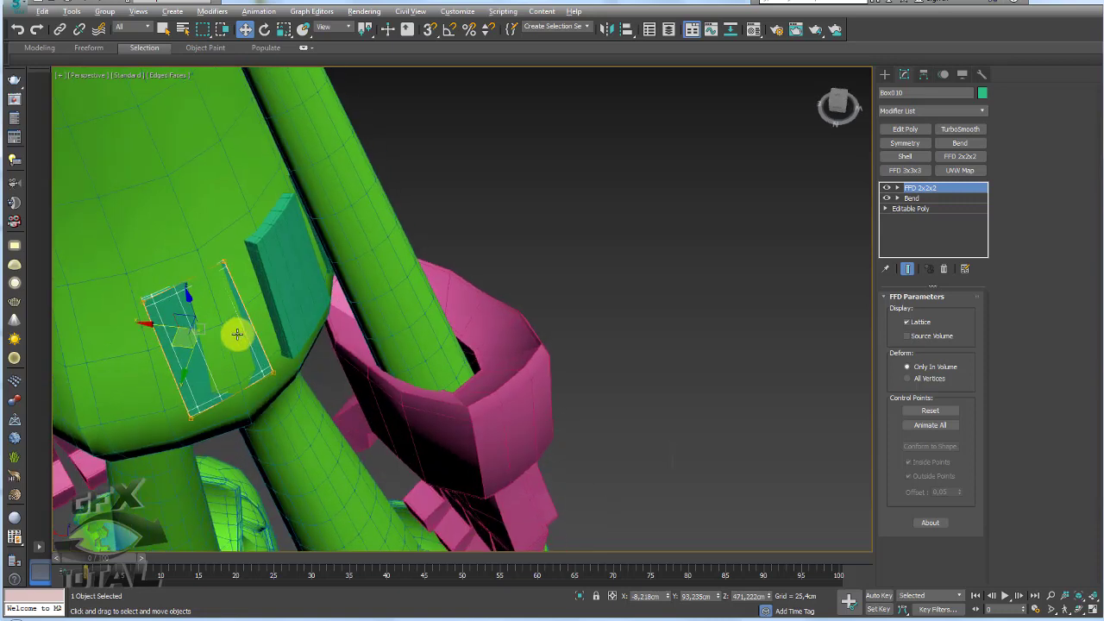
{"action": "left_click_drag", "start_coordinate": [177, 345], "coordinate": [189, 342]}
{"action": "left_click_drag", "start_coordinate": [197, 304], "coordinate": [195, 301]}
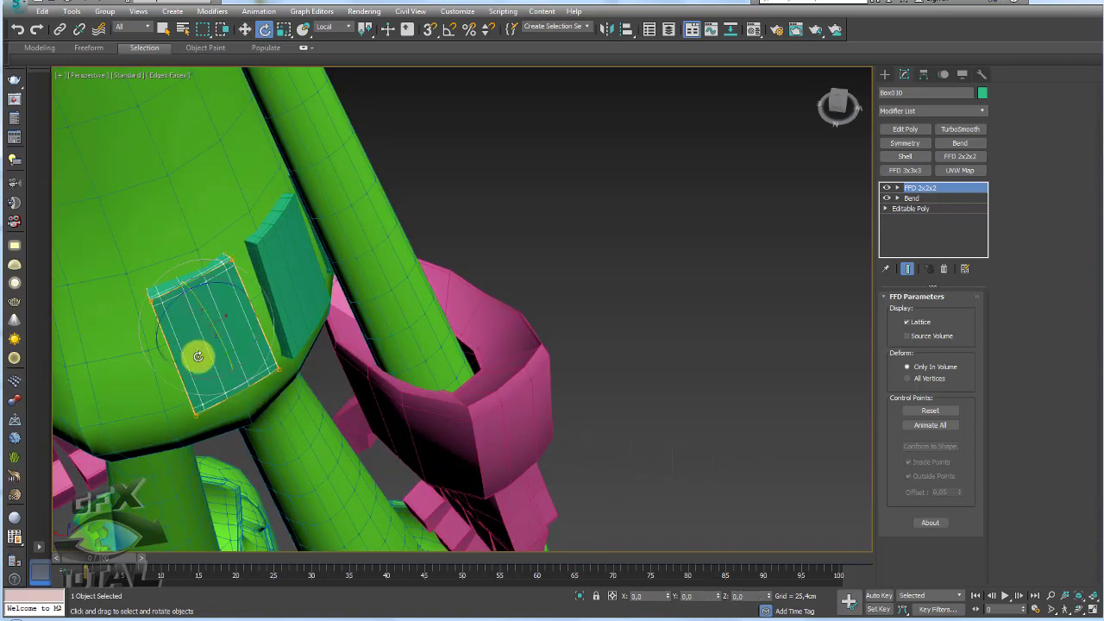
{"action": "middle_click_drag", "start_coordinate": [200, 367], "coordinate": [267, 291], "text": "alt"}
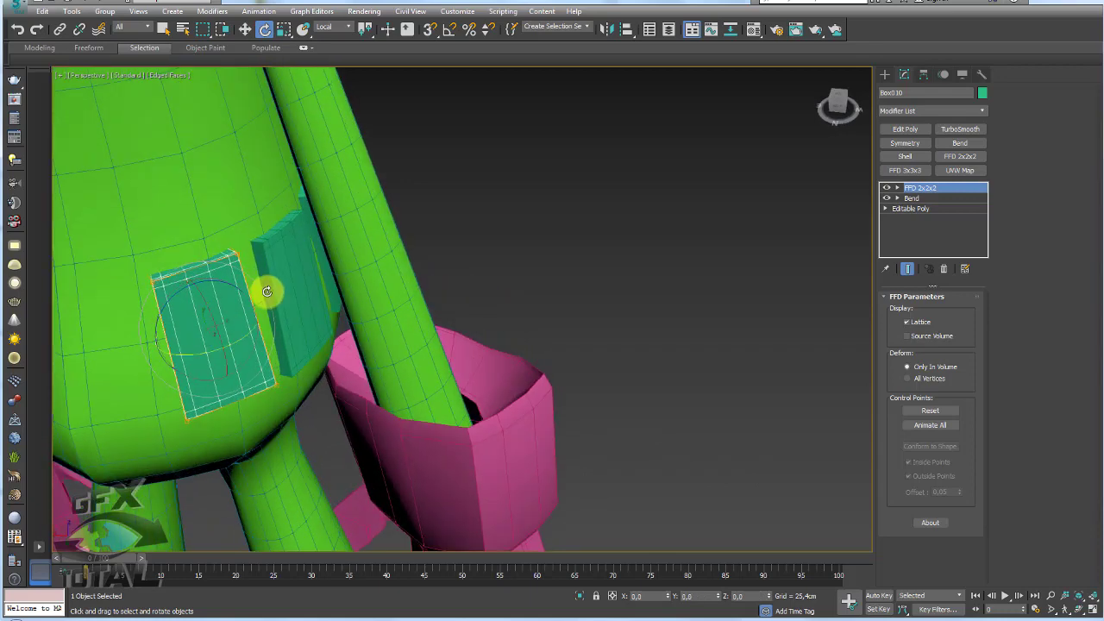
{"action": "left_click_drag", "start_coordinate": [231, 287], "coordinate": [238, 290]}
{"action": "mouse_move", "coordinate": [195, 324]}
{"action": "middle_mouse_down", "text": "alt"}
{"action": "mouse_move", "coordinate": [394, 313]}
{"action": "mouse_move", "coordinate": [439, 338]}
{"action": "mouse_move", "coordinate": [394, 353]}
{"action": "mouse_move", "coordinate": [381, 333]}
{"action": "mouse_move", "coordinate": [315, 414]}
{"action": "mouse_move", "coordinate": [353, 343]}
{"action": "middle_mouse_up", "text": "alt"}
Slide the front panel left across the belly so it hugs the curve
{"action": "key", "text": "w"}
{"action": "scroll", "coordinate": [353, 343], "scroll_direction": "up", "scroll_amount": 2}
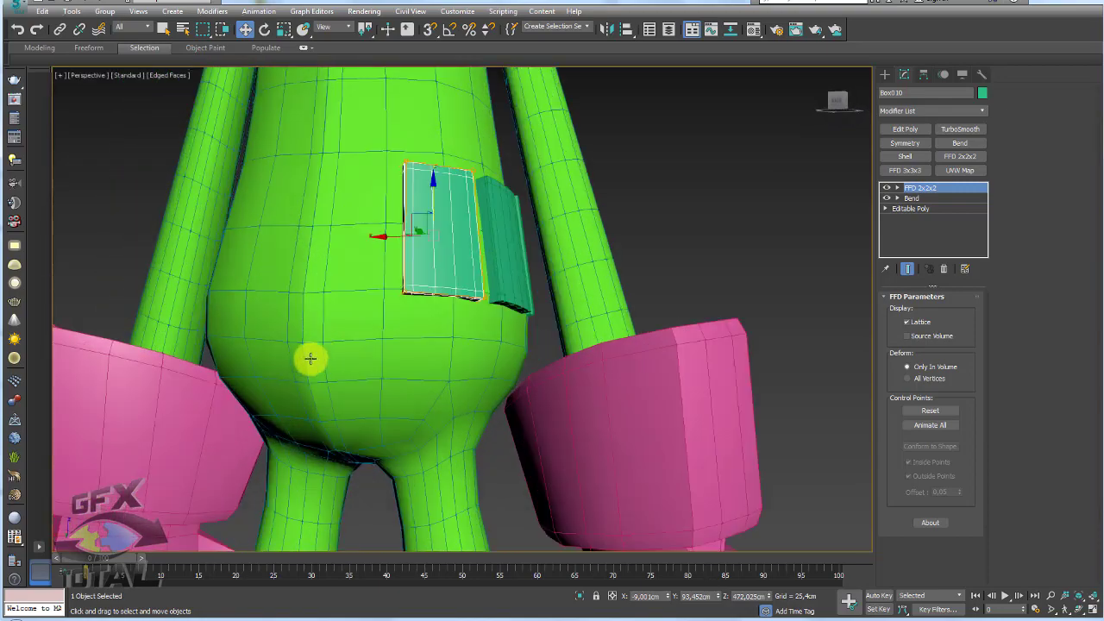
{"action": "middle_click_drag", "start_coordinate": [322, 243], "coordinate": [352, 247], "text": "alt"}
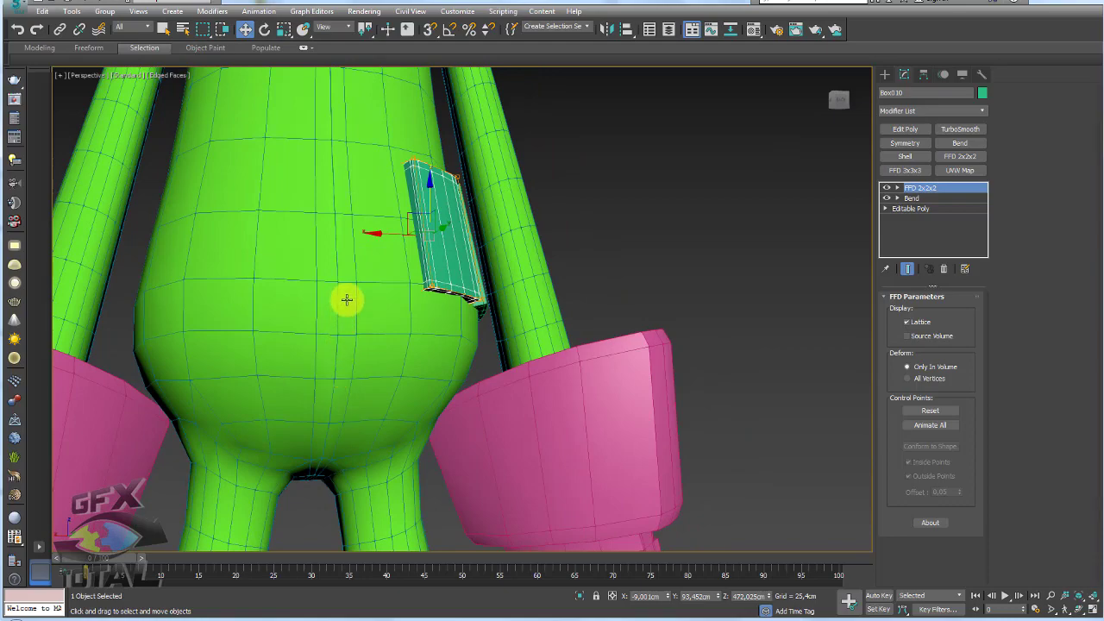
{"action": "middle_click_drag", "start_coordinate": [340, 374], "coordinate": [376, 286], "text": "alt"}
{"action": "mouse_move", "coordinate": [428, 318]}
{"action": "middle_mouse_down", "text": "alt"}
{"action": "mouse_move", "coordinate": [407, 337]}
{"action": "mouse_move", "coordinate": [424, 233]}
{"action": "mouse_move", "coordinate": [414, 283]}
{"action": "middle_mouse_up", "text": "alt"}
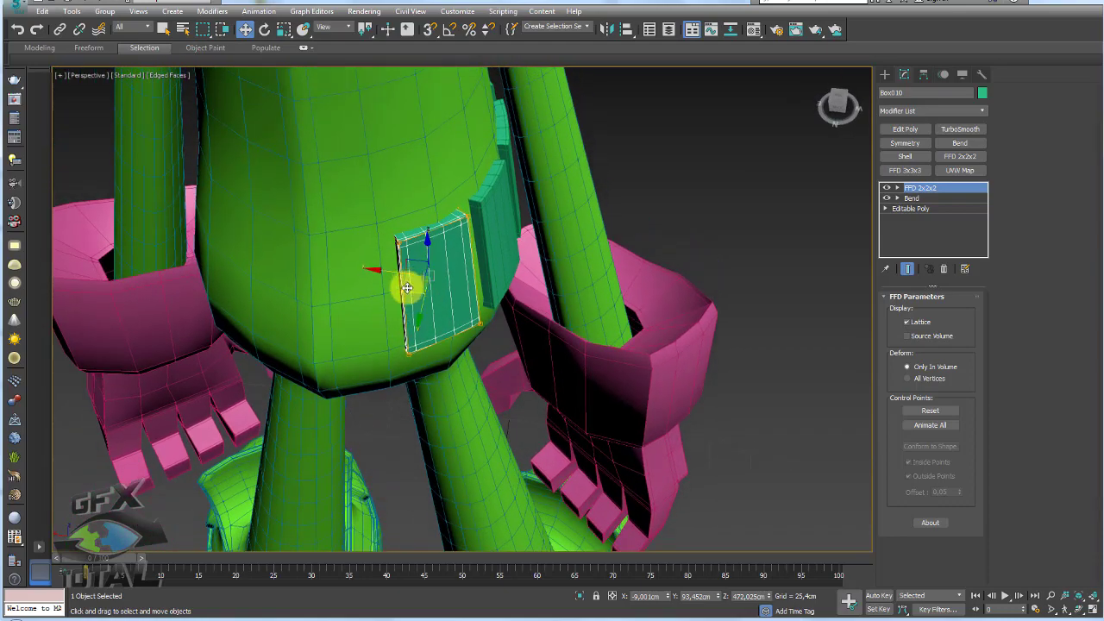
{"action": "mouse_move", "coordinate": [407, 288]}
{"action": "left_mouse_down"}
{"action": "mouse_move", "coordinate": [377, 296]}
{"action": "mouse_move", "coordinate": [402, 316]}
{"action": "left_mouse_up"}
Tilt the side panel slightly flush against the body and reselect the middle belt panel
{"action": "key", "text": "e"}
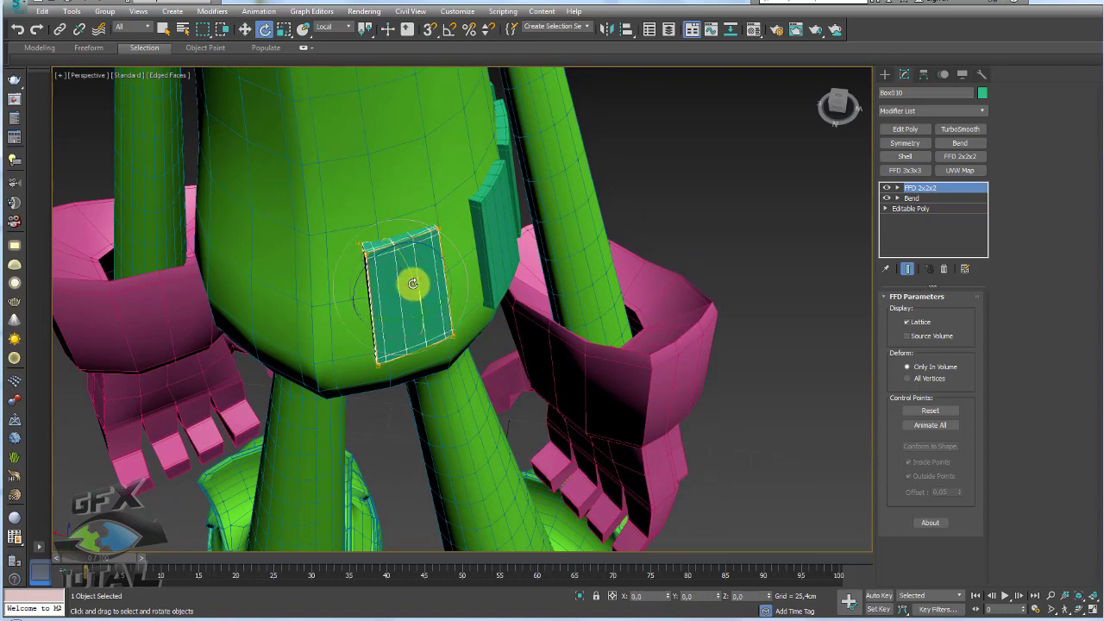
{"action": "left_click", "coordinate": [492, 233]}
{"action": "middle_click_drag", "start_coordinate": [518, 254], "coordinate": [500, 254], "text": "alt"}
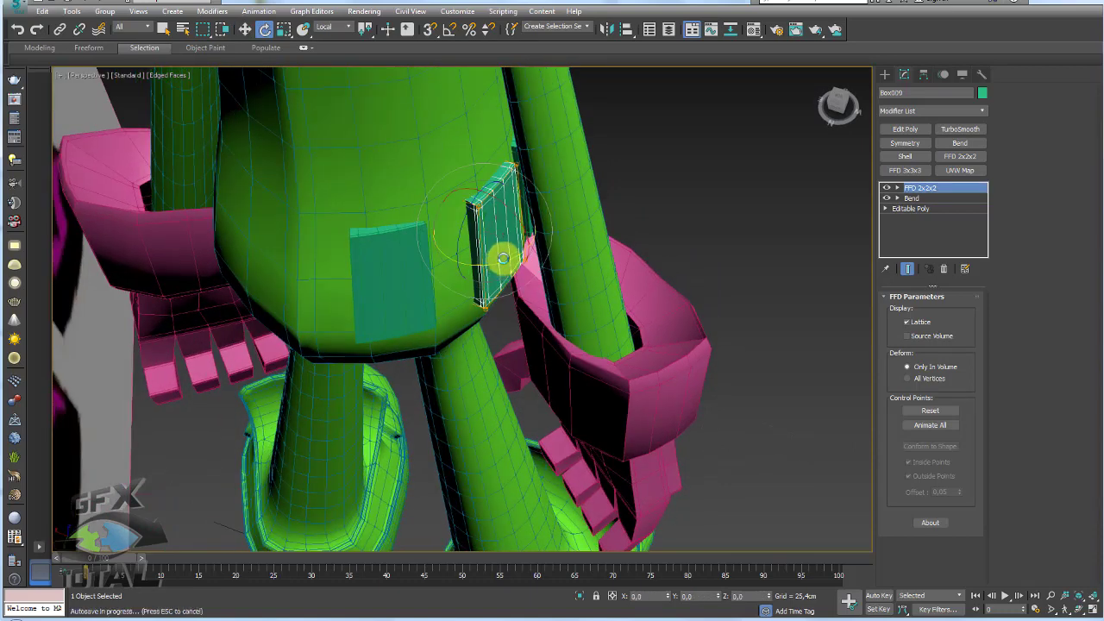
{"action": "left_click_drag", "start_coordinate": [518, 214], "coordinate": [449, 252]}
{"action": "key", "text": "w"}
{"action": "key", "text": "e"}
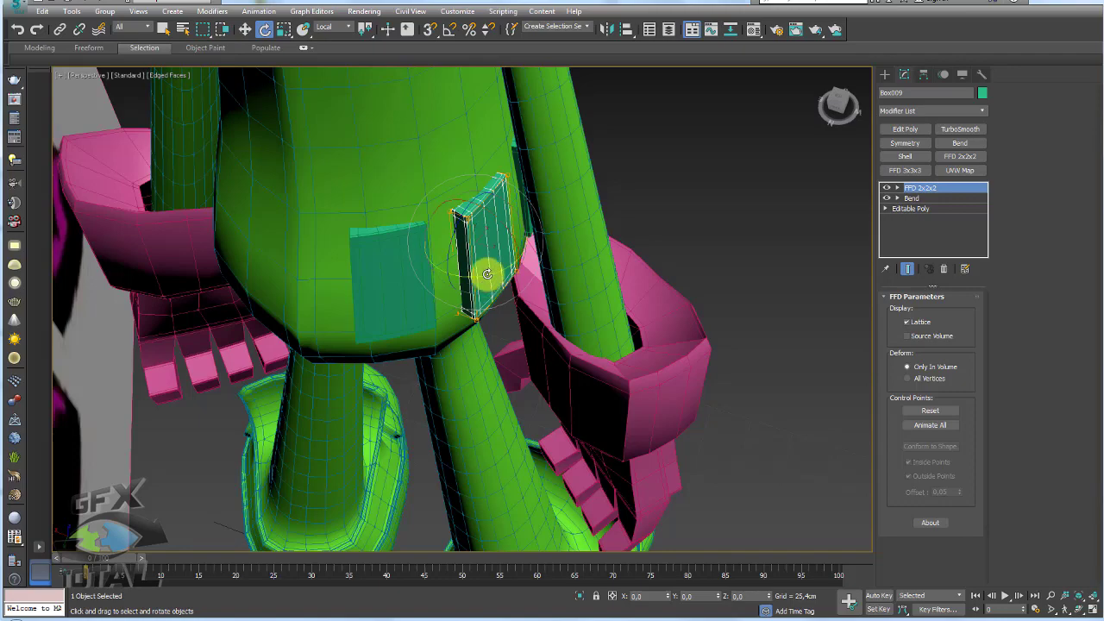
{"action": "mouse_move", "coordinate": [573, 274]}
{"action": "middle_mouse_down", "text": "alt"}
{"action": "mouse_move", "coordinate": [457, 237]}
{"action": "mouse_move", "coordinate": [592, 262]}
{"action": "mouse_move", "coordinate": [584, 298]}
{"action": "mouse_move", "coordinate": [525, 313]}
{"action": "middle_mouse_up", "text": "alt"}
{"action": "left_click", "coordinate": [592, 262]}
{"action": "key", "text": "w"}
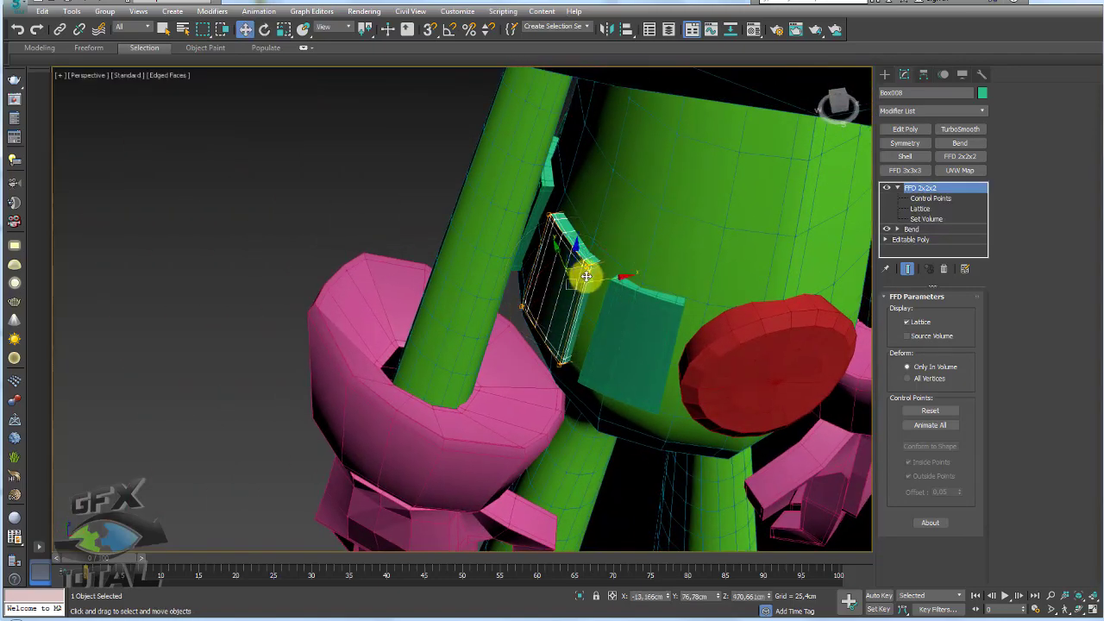
{"action": "key", "text": "e"}
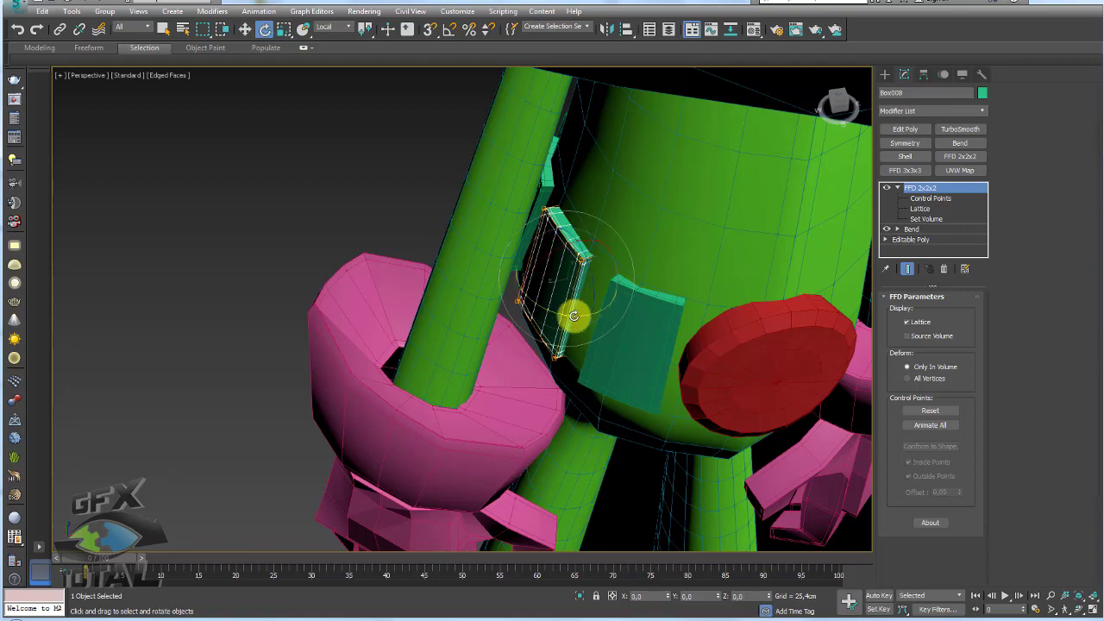
{"action": "middle_click_drag", "start_coordinate": [574, 316], "coordinate": [602, 296], "text": "alt"}
{"action": "scroll", "coordinate": [606, 300], "scroll_direction": "up", "scroll_amount": 3}
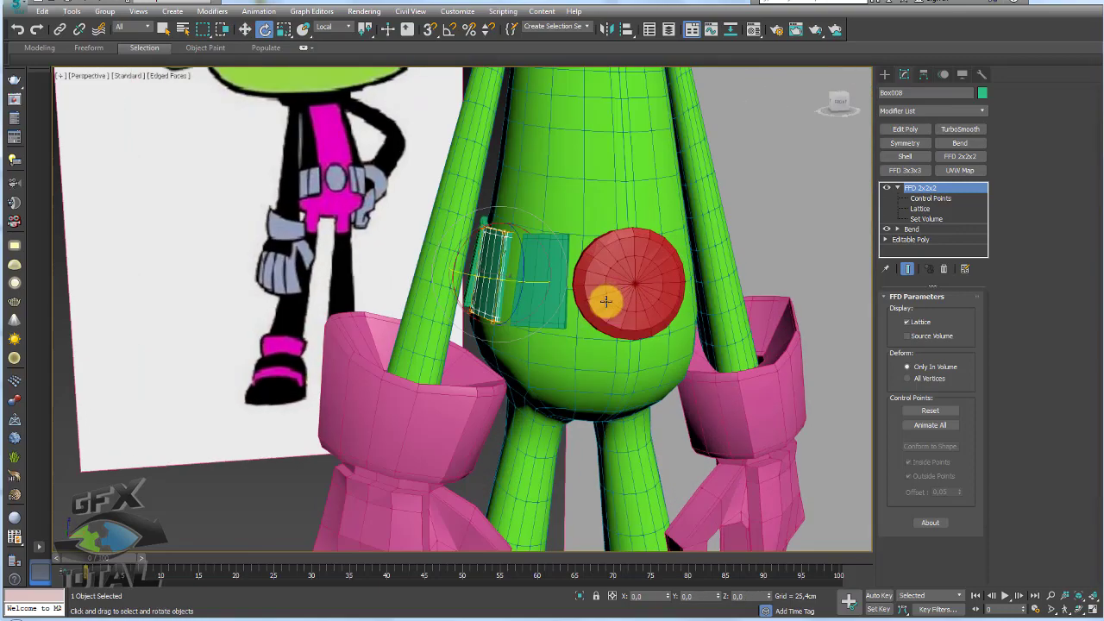
Remove the Bend from the red buckle and attach the front and side teal panels to it
{"action": "middle_click_drag", "start_coordinate": [624, 245], "coordinate": [561, 286], "text": "alt"}
{"action": "left_click", "coordinate": [648, 247]}
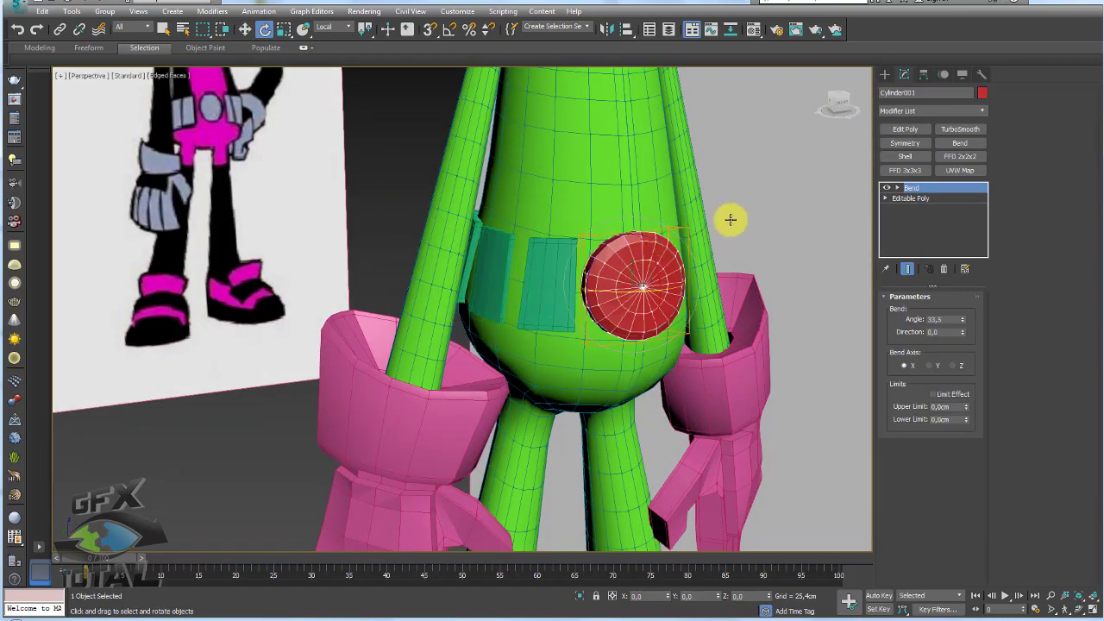
{"action": "mouse_move", "coordinate": [730, 219]}
{"action": "middle_mouse_down", "text": "alt"}
{"action": "mouse_move", "coordinate": [789, 247]}
{"action": "mouse_move", "coordinate": [634, 278]}
{"action": "mouse_move", "coordinate": [704, 256]}
{"action": "middle_mouse_up", "text": "alt"}
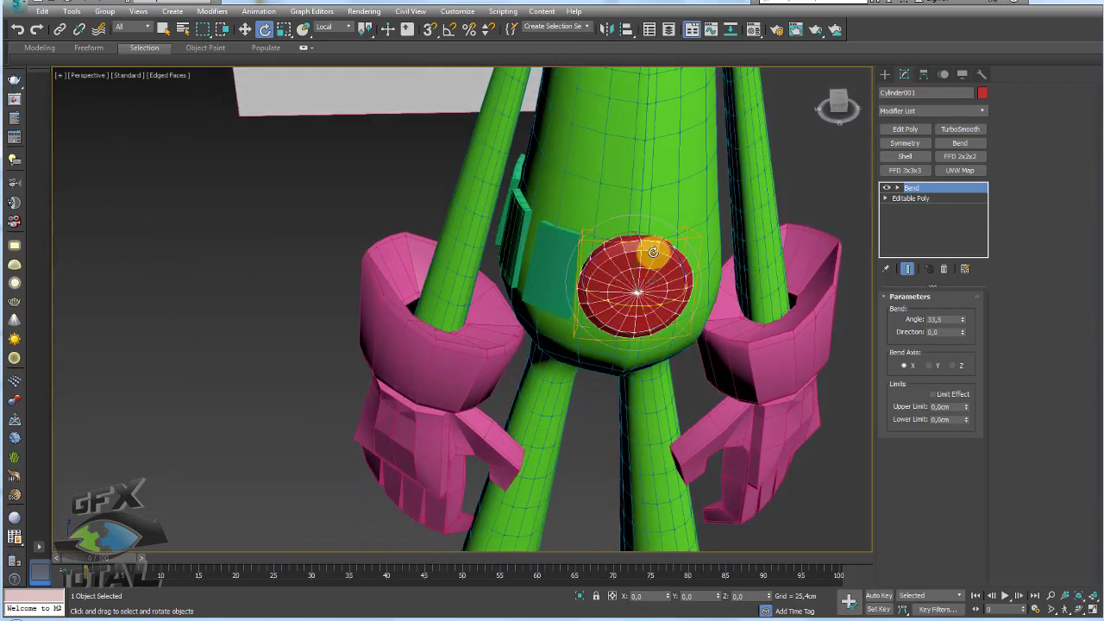
{"action": "key", "text": "ctrl+z"}
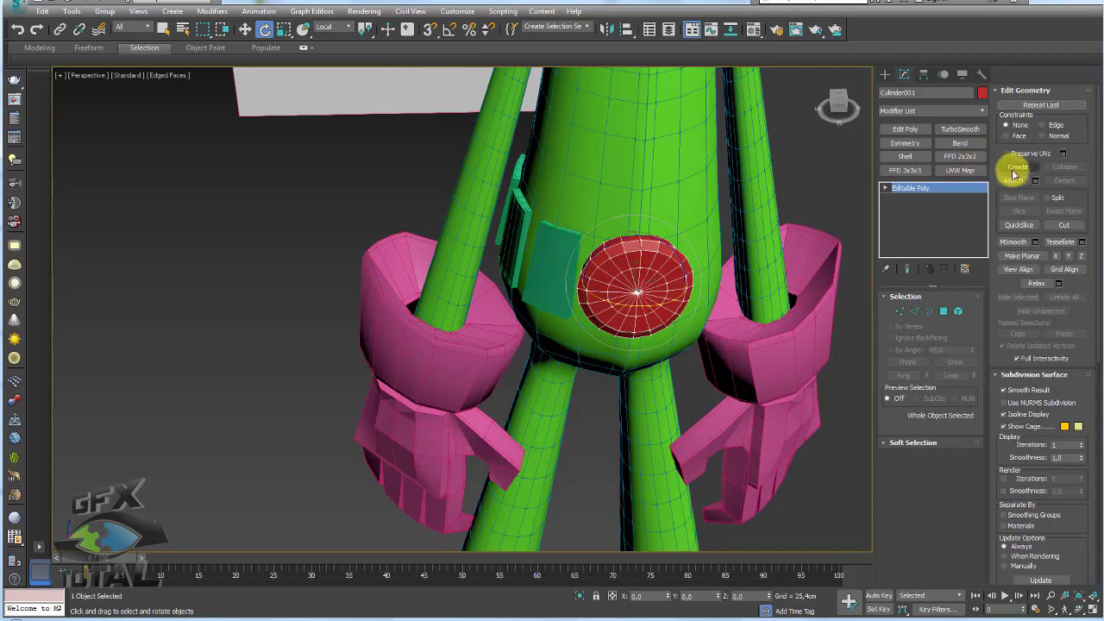
{"action": "left_click", "coordinate": [1016, 181]}
{"action": "left_click", "coordinate": [542, 256]}
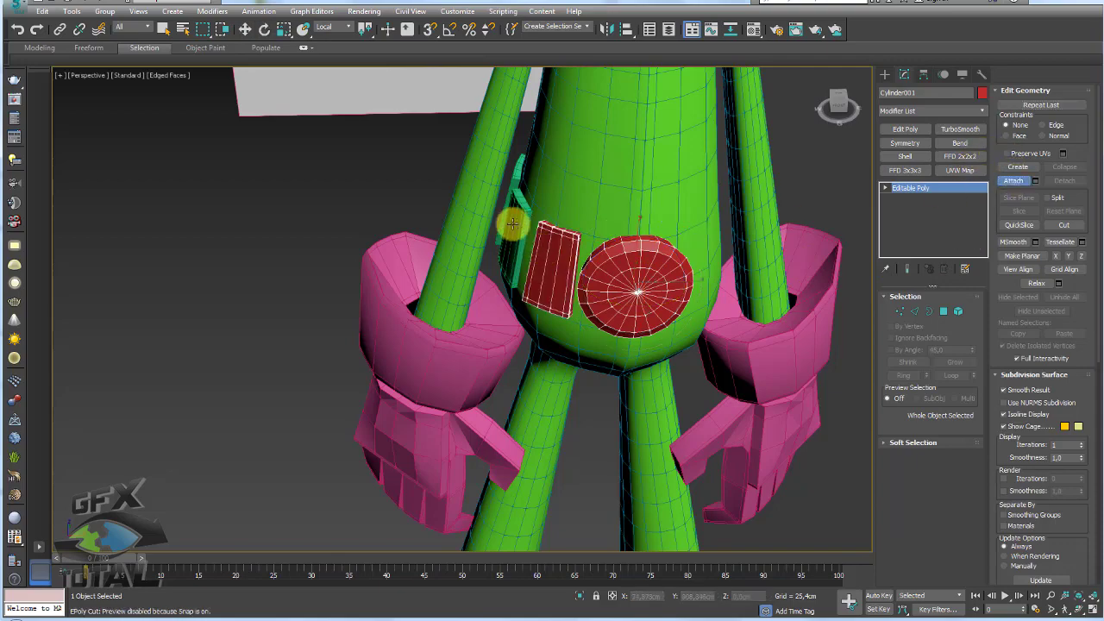
{"action": "mouse_move", "coordinate": [512, 224]}
{"action": "middle_mouse_down", "text": "alt"}
{"action": "mouse_move", "coordinate": [565, 243]}
{"action": "mouse_move", "coordinate": [587, 278]}
{"action": "middle_mouse_up", "text": "alt"}
{"action": "left_click", "coordinate": [409, 197]}
{"action": "key", "text": "w"}
Add a Symmetry modifier with Flip checked so the belt wraps both sides
{"action": "left_click", "coordinate": [905, 143]}
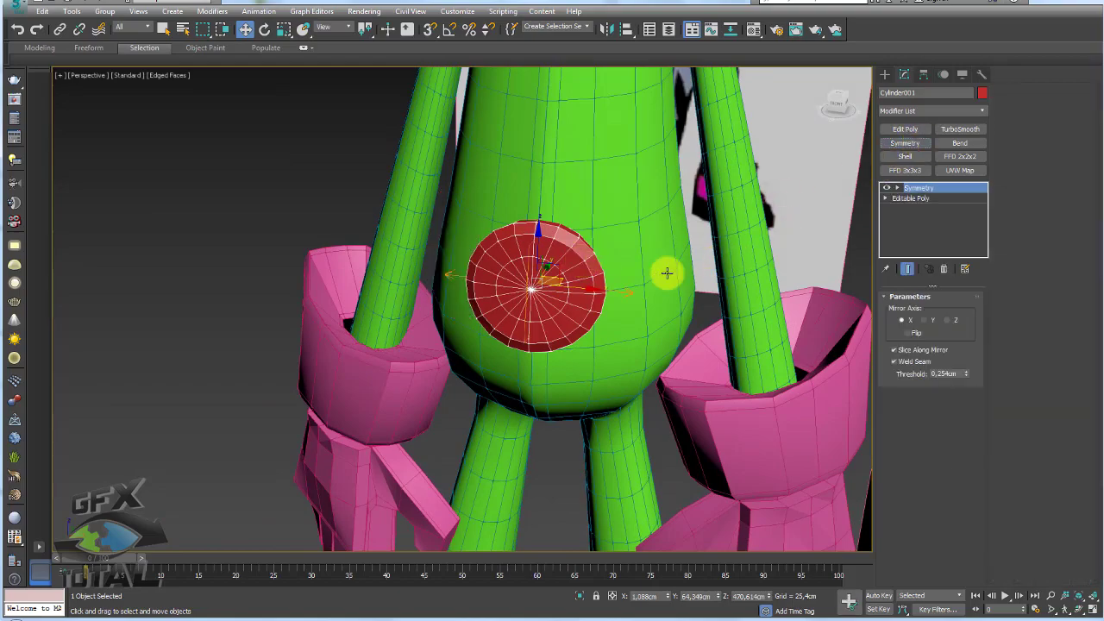
{"action": "left_click", "coordinate": [908, 333]}
{"action": "mouse_move", "coordinate": [661, 296]}
{"action": "middle_mouse_down", "text": "alt"}
{"action": "mouse_move", "coordinate": [814, 293]}
{"action": "mouse_move", "coordinate": [683, 291]}
{"action": "mouse_move", "coordinate": [609, 165]}
{"action": "middle_mouse_up", "text": "alt"}
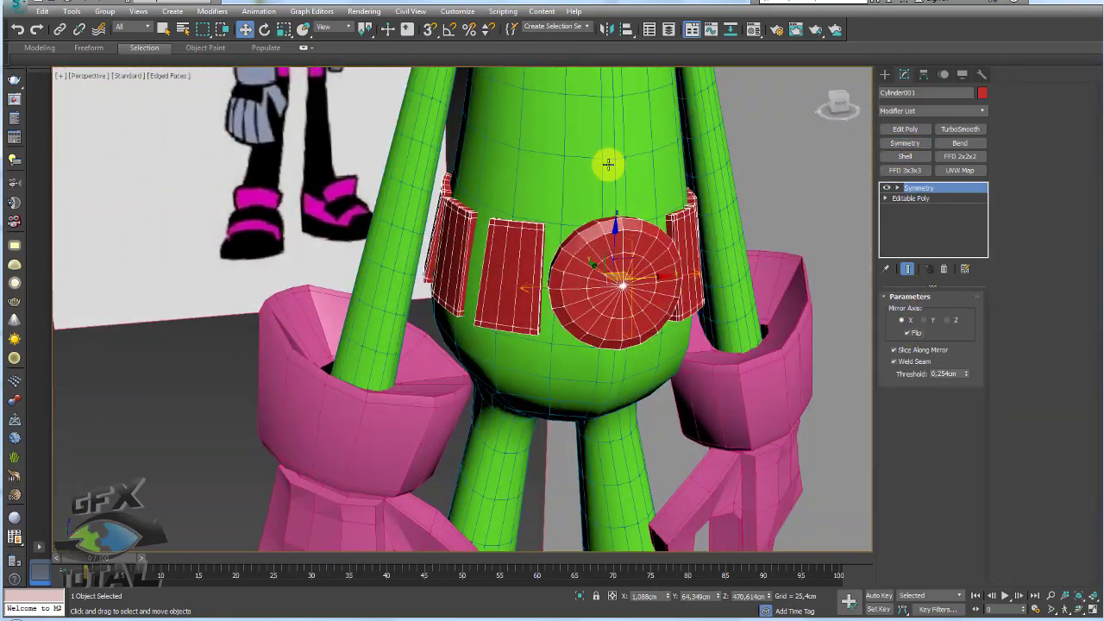
{"action": "left_click", "coordinate": [609, 165]}
Turn off the body's TurboSmooth and toggle Symmetry on and off to inspect the mirrored half
{"action": "left_click", "coordinate": [887, 191]}
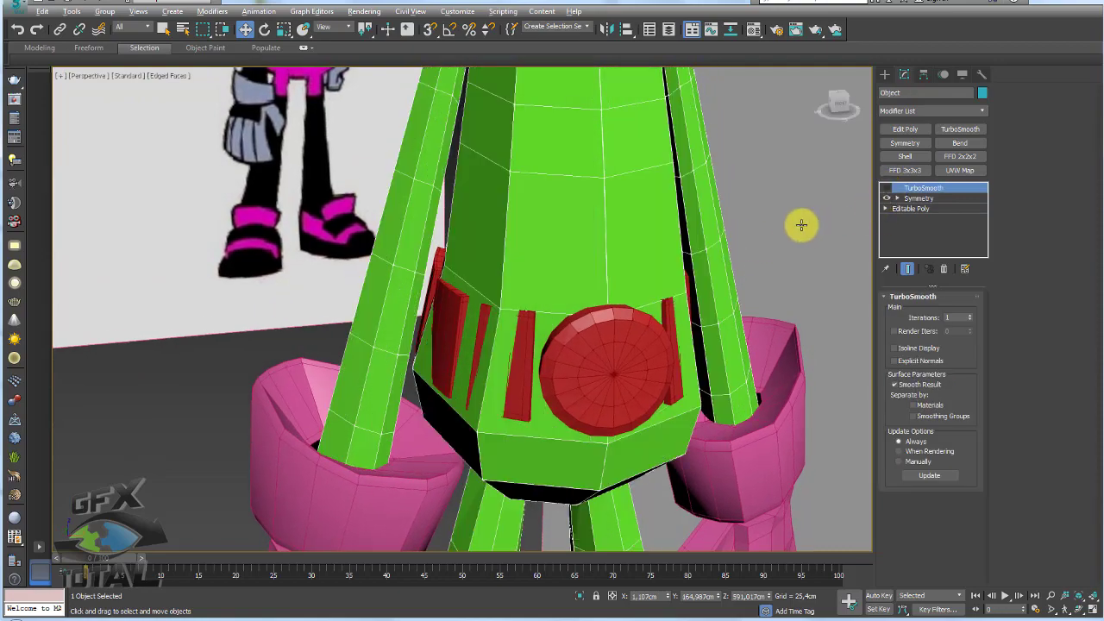
{"action": "mouse_move", "coordinate": [801, 224]}
{"action": "middle_mouse_down", "text": "alt"}
{"action": "mouse_move", "coordinate": [656, 333]}
{"action": "mouse_move", "coordinate": [617, 339]}
{"action": "mouse_move", "coordinate": [609, 296]}
{"action": "middle_mouse_up", "text": "alt"}
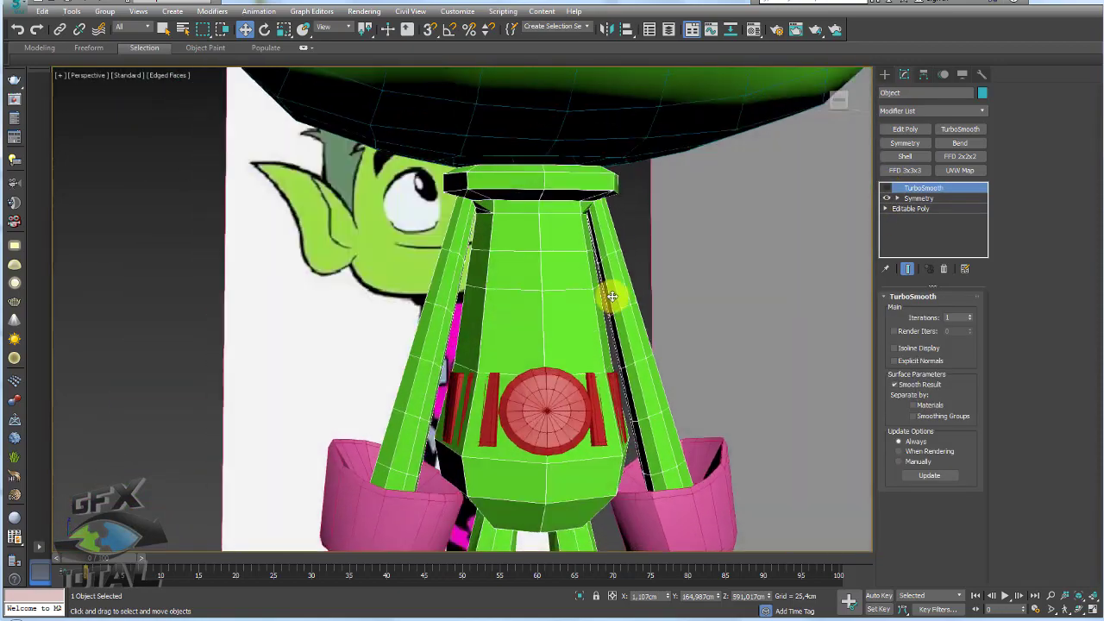
{"action": "scroll", "coordinate": [542, 260], "scroll_direction": "up", "scroll_amount": 4}
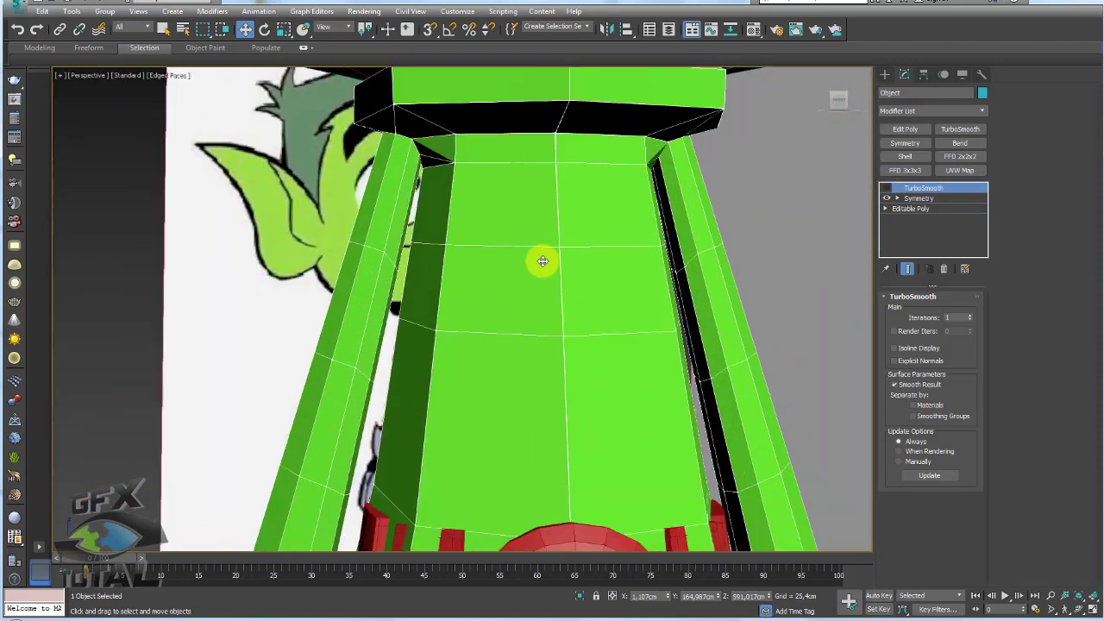
{"action": "left_click", "coordinate": [888, 198]}
{"action": "left_click", "coordinate": [887, 198]}
{"action": "left_click", "coordinate": [888, 198]}
{"action": "scroll", "coordinate": [520, 218], "scroll_direction": "up", "scroll_amount": 2}
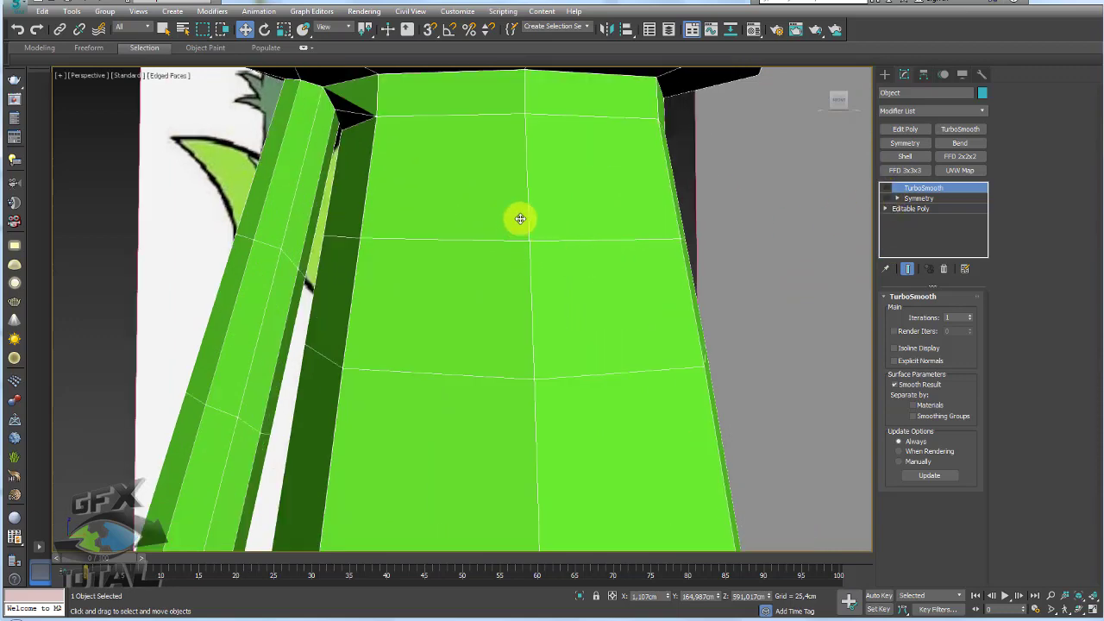
{"action": "left_click", "coordinate": [888, 199]}
{"action": "left_click", "coordinate": [887, 197]}
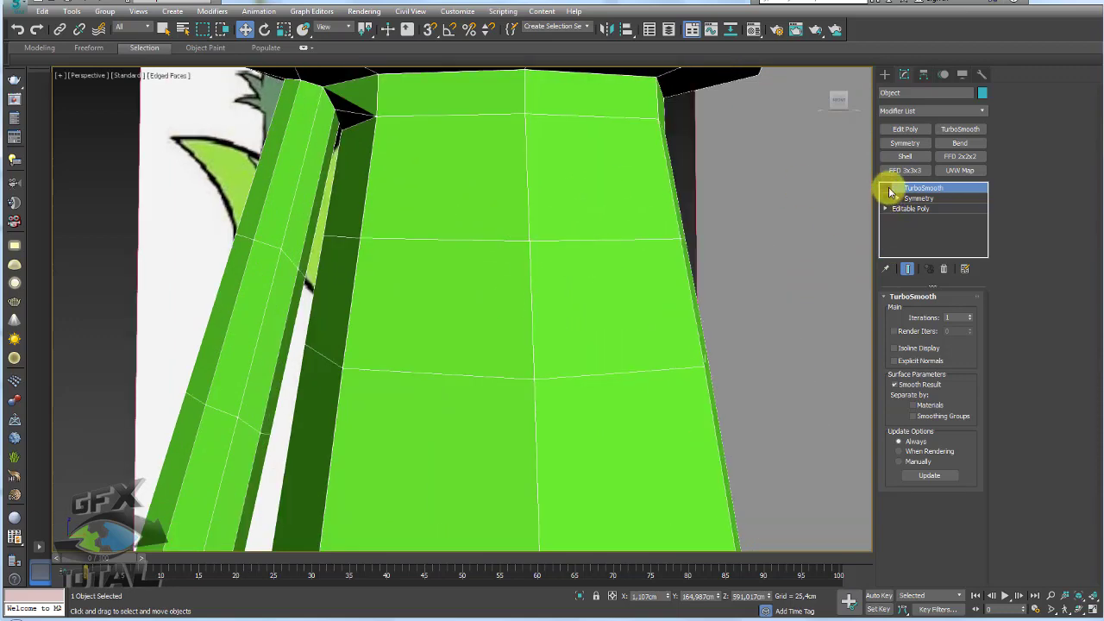
At Editable Poly edge level, select the torso's vertical centre edge and check the seam
{"action": "left_click", "coordinate": [902, 209]}
{"action": "left_click", "coordinate": [914, 312]}
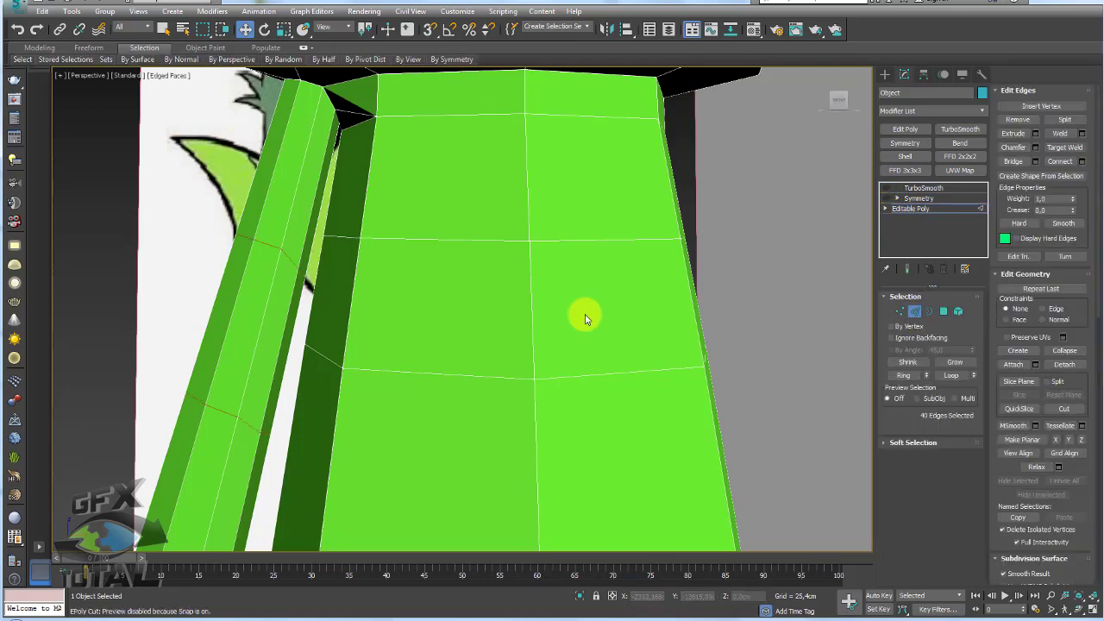
{"action": "left_click", "coordinate": [531, 332]}
{"action": "middle_click_drag", "start_coordinate": [671, 365], "coordinate": [514, 343], "text": "alt"}
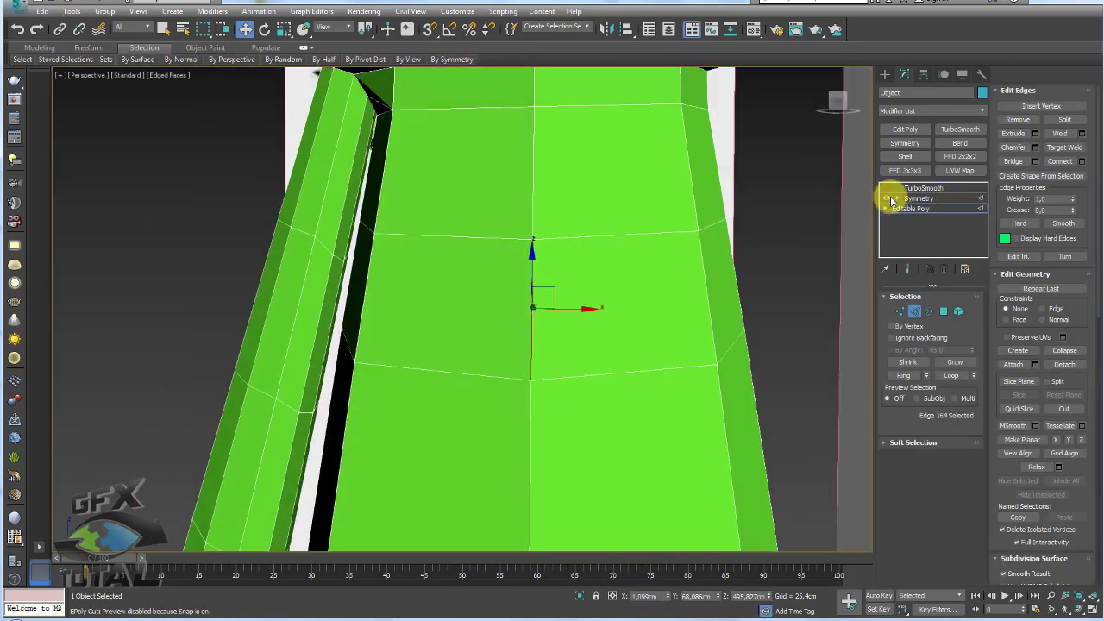
{"action": "left_click", "coordinate": [918, 199]}
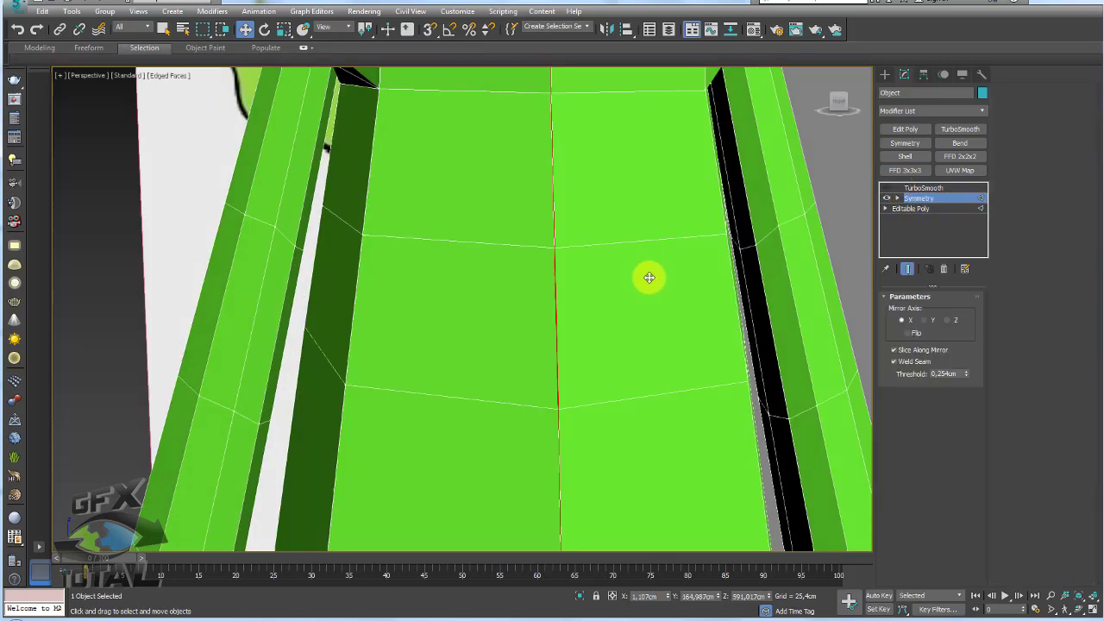
{"action": "mouse_move", "coordinate": [648, 276]}
{"action": "middle_mouse_down", "text": "alt"}
{"action": "mouse_move", "coordinate": [663, 281]}
{"action": "mouse_move", "coordinate": [631, 233]}
{"action": "middle_mouse_up", "text": "alt"}
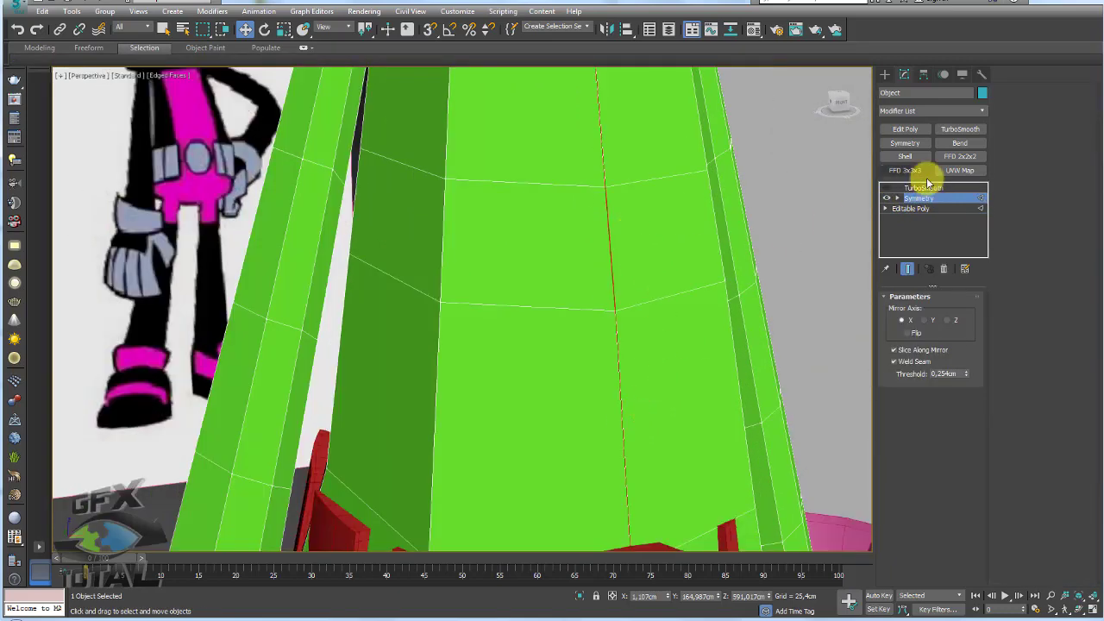
Delete the TurboSmooth and Symmetry modifiers, leaving only Editable Poly in the stack
{"action": "left_click", "coordinate": [887, 190]}
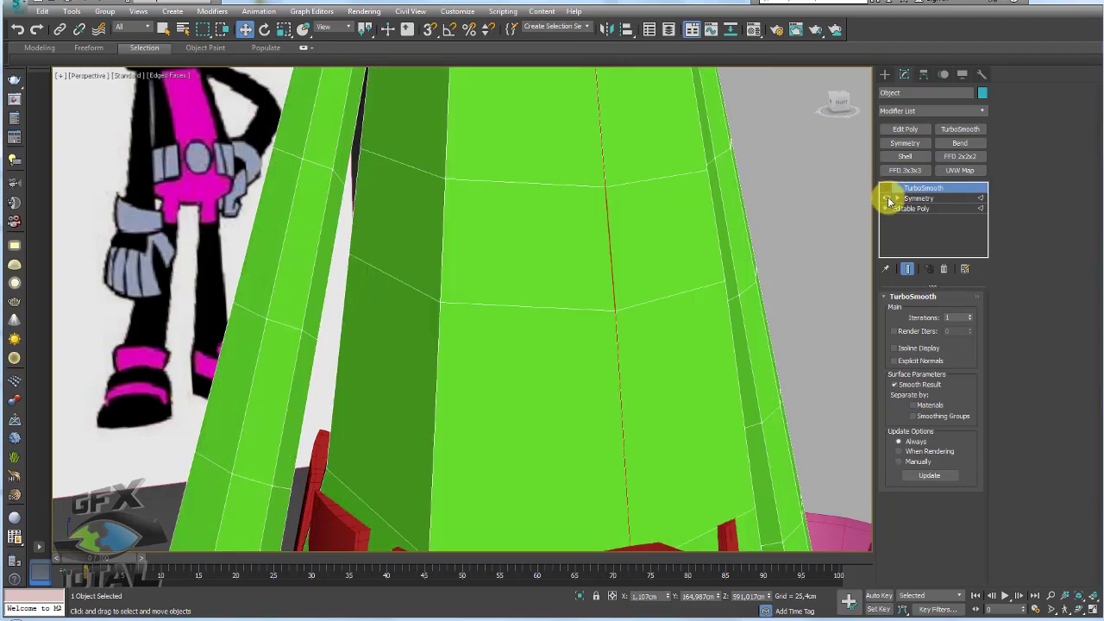
{"action": "left_click", "coordinate": [917, 198]}
{"action": "scroll", "coordinate": [742, 284], "scroll_direction": "up", "scroll_amount": 2}
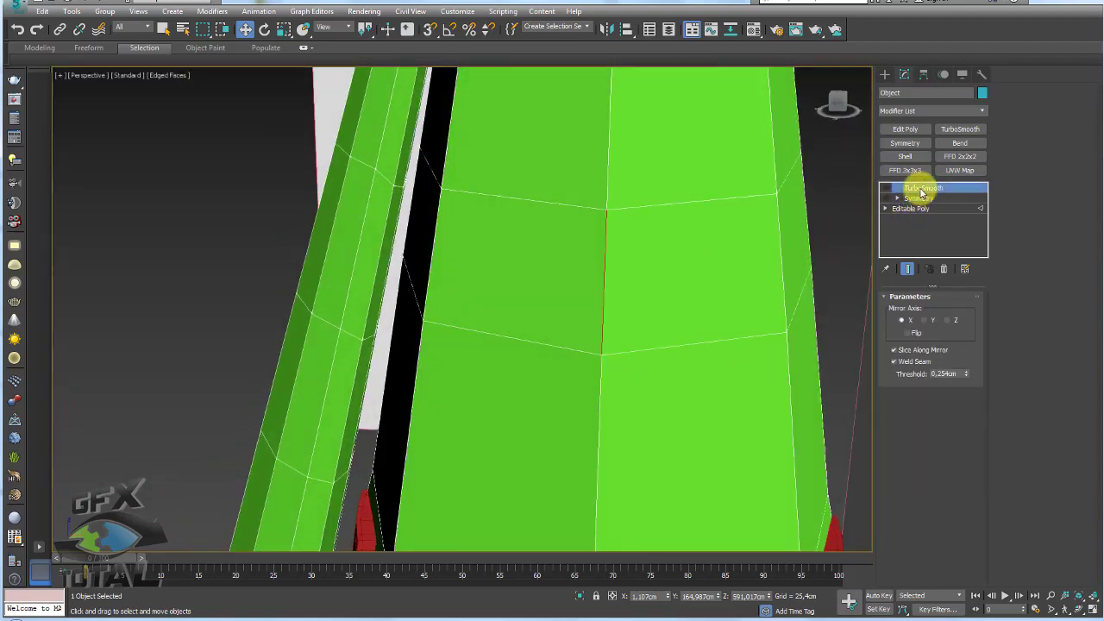
{"action": "left_click", "coordinate": [922, 188]}
{"action": "left_click", "coordinate": [944, 268]}
{"action": "left_click", "coordinate": [944, 269]}
Clear the polygon selection and inspect the open centre-cut border in Border and Edge modes
{"action": "scroll", "coordinate": [610, 259], "scroll_direction": "down", "scroll_amount": 5}
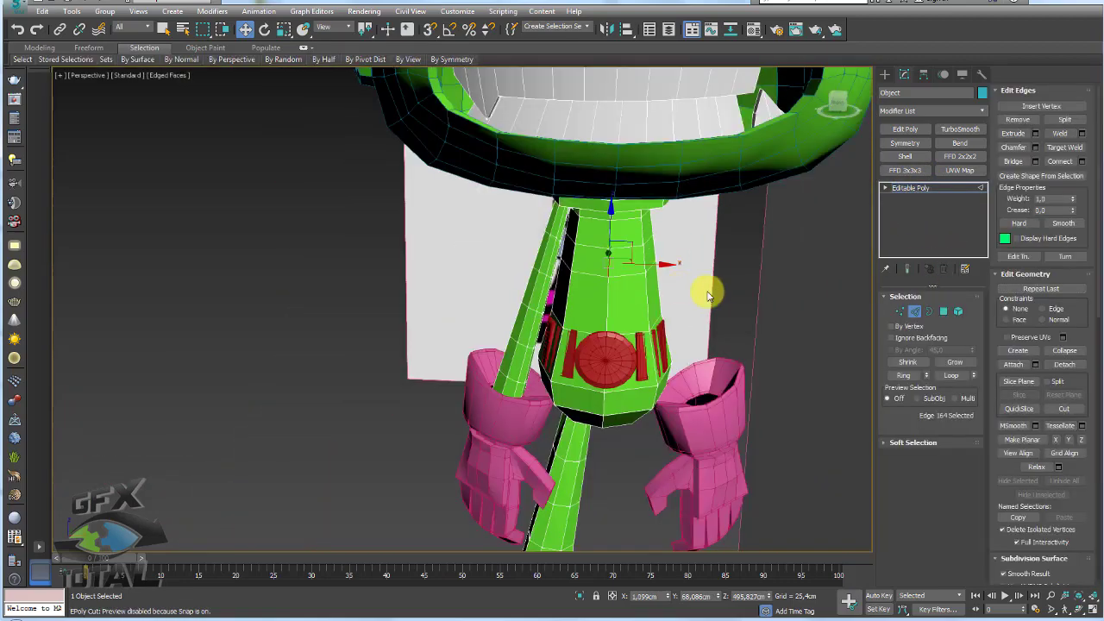
{"action": "middle_click_drag", "start_coordinate": [654, 315], "coordinate": [661, 296], "text": "alt"}
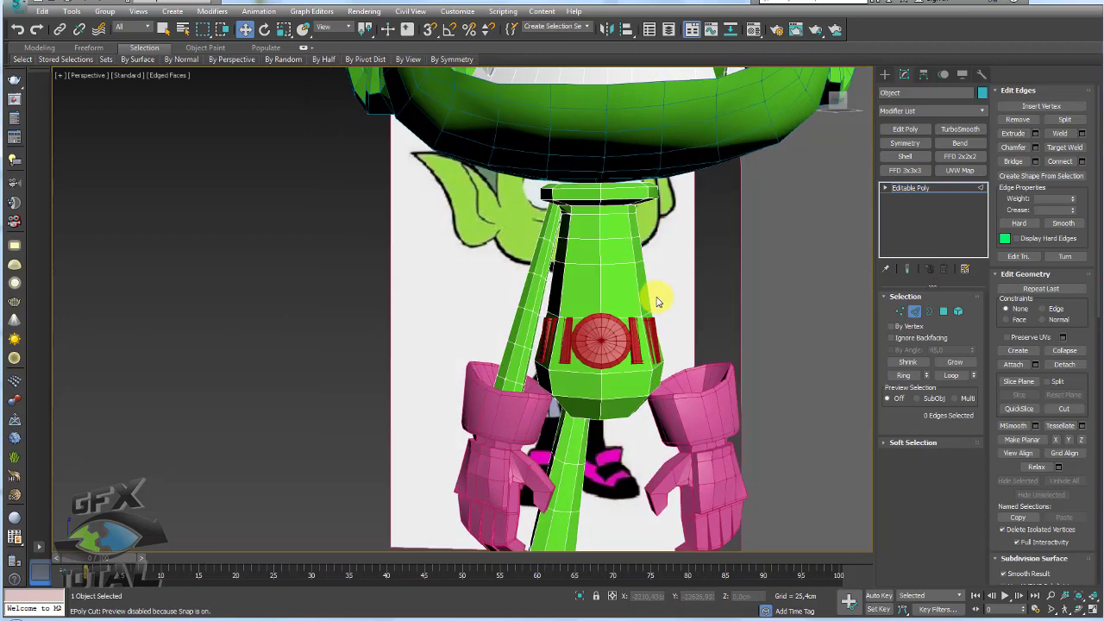
{"action": "left_click", "coordinate": [943, 312]}
{"action": "left_click", "coordinate": [608, 156]}
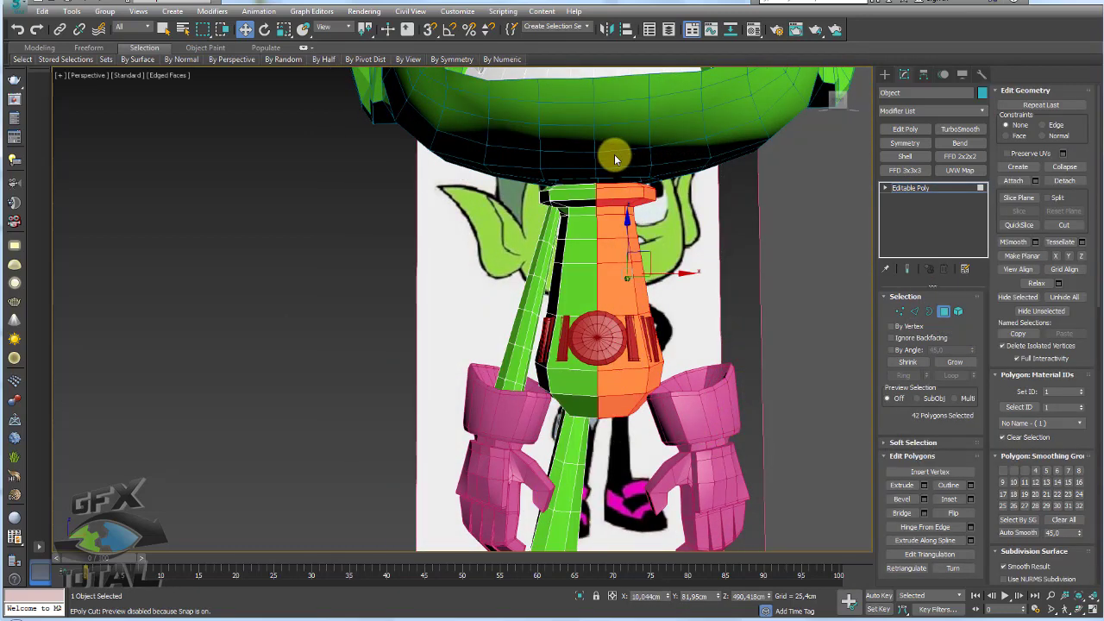
{"action": "left_click", "coordinate": [928, 311]}
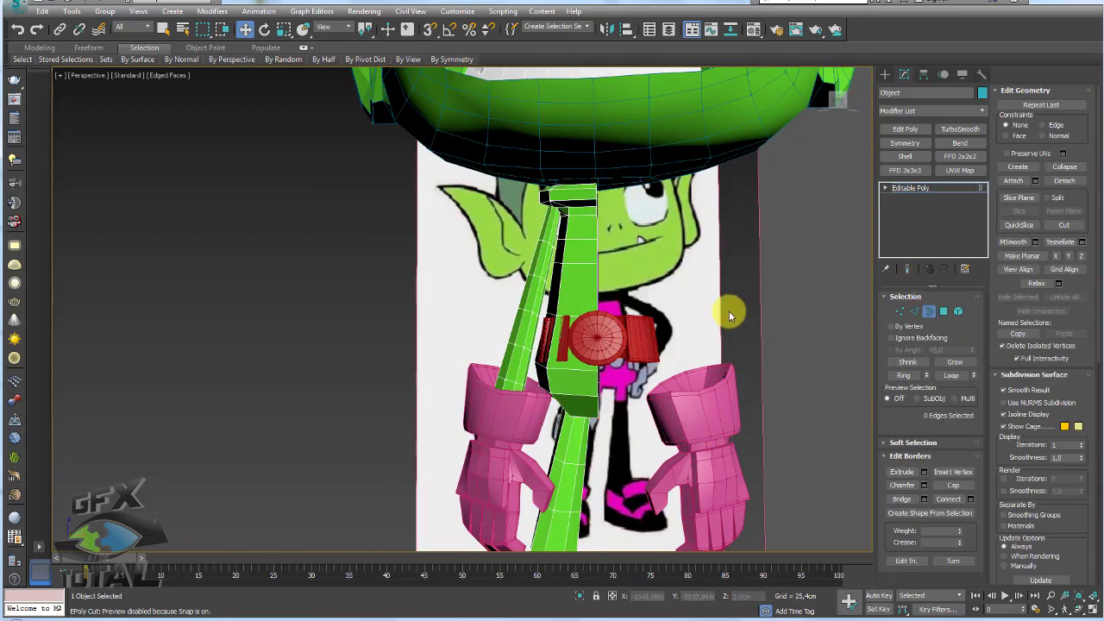
{"action": "left_click", "coordinate": [579, 302]}
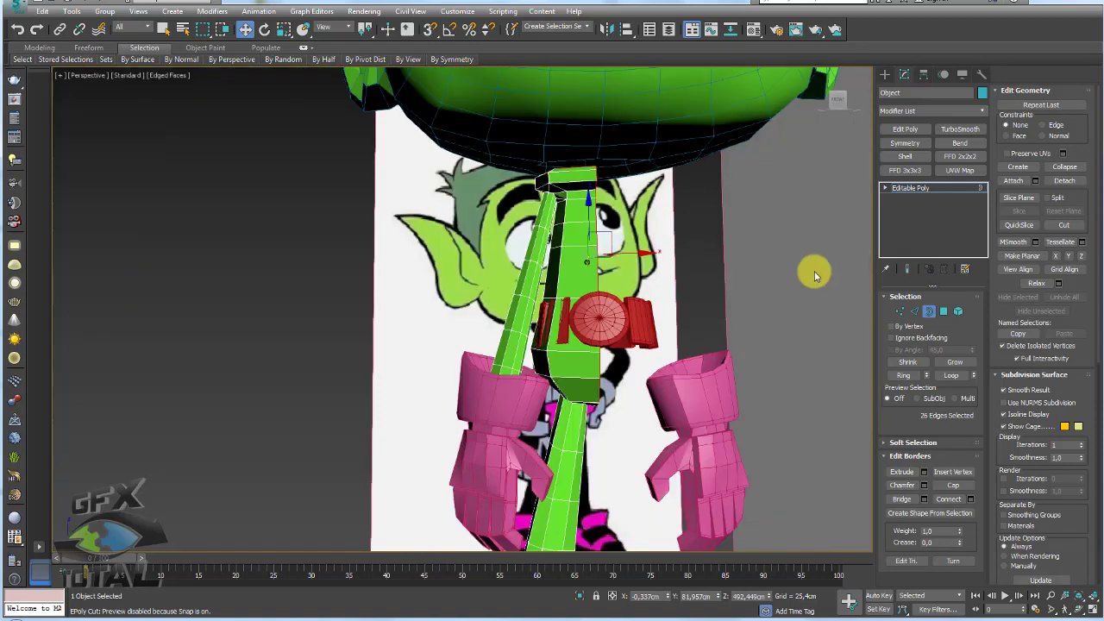
{"action": "left_click", "coordinate": [915, 310]}
{"action": "middle_click_drag", "start_coordinate": [582, 210], "coordinate": [625, 220], "text": "alt"}
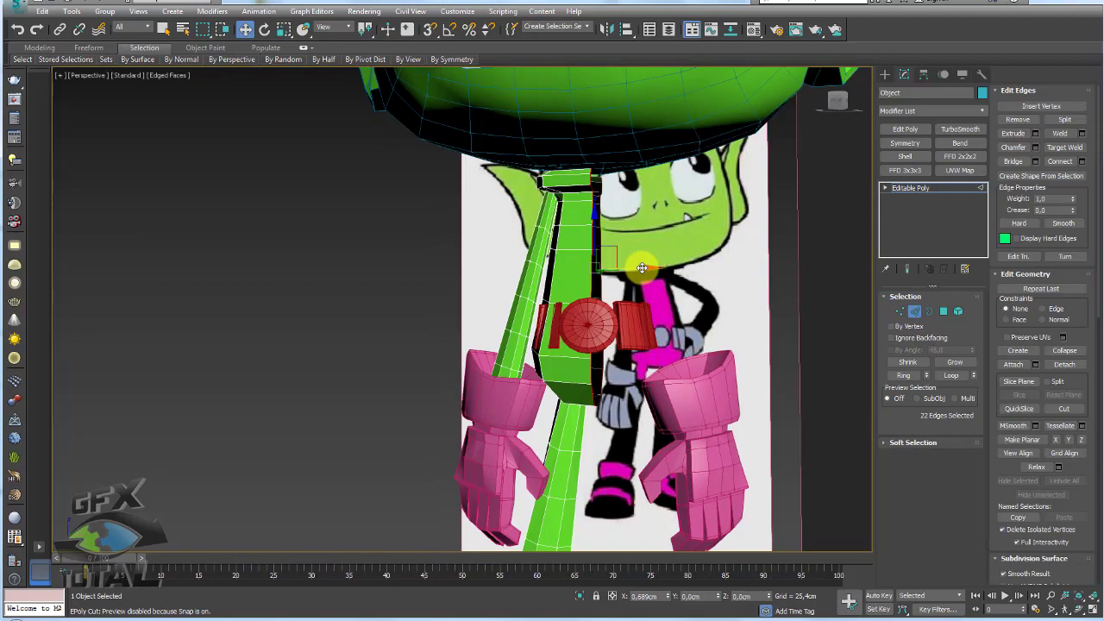
{"action": "left_click", "coordinate": [941, 184]}
Add Symmetry and then TurboSmooth on top of the green body
{"action": "left_click", "coordinate": [908, 142]}
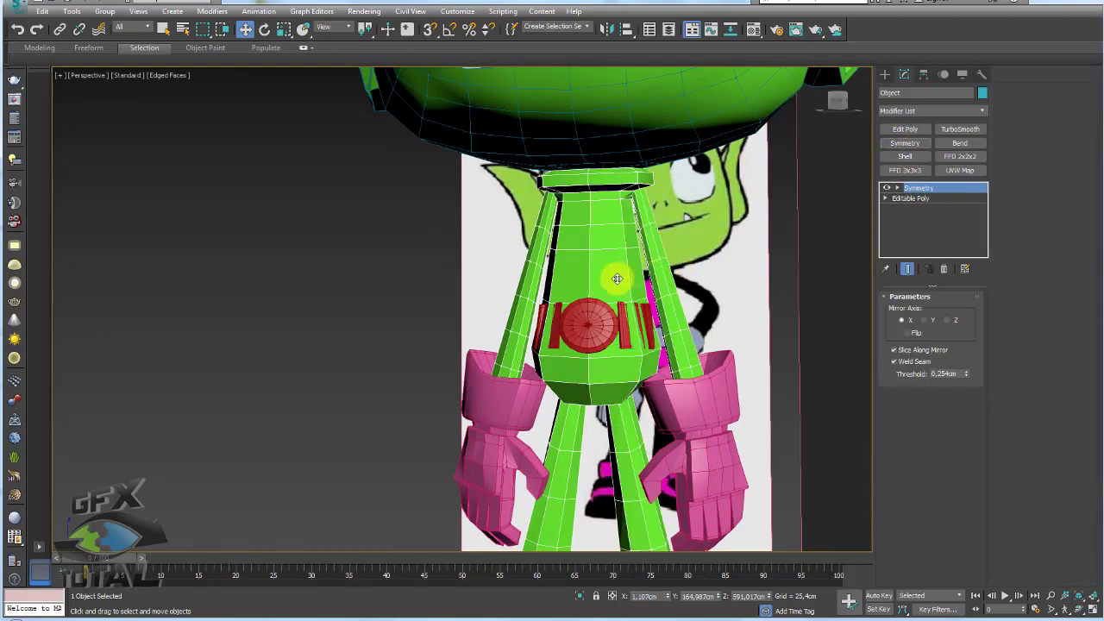
{"action": "middle_click_drag", "start_coordinate": [617, 279], "coordinate": [603, 280], "text": "alt"}
{"action": "left_click", "coordinate": [954, 131]}
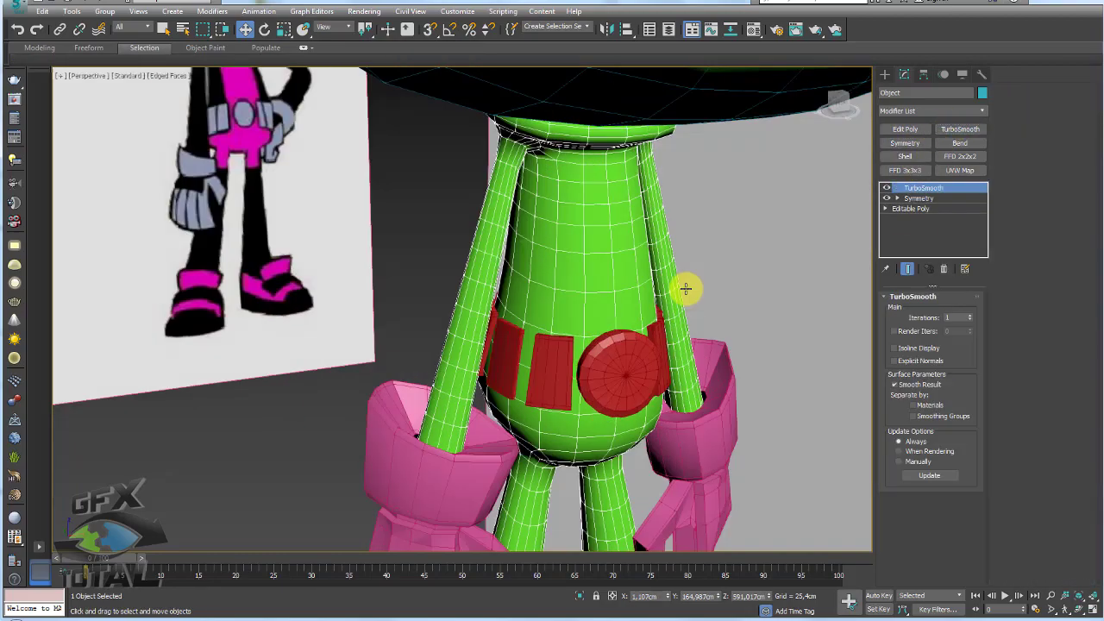
{"action": "mouse_move", "coordinate": [686, 288]}
{"action": "middle_mouse_down", "text": "alt"}
{"action": "mouse_move", "coordinate": [708, 261]}
{"action": "mouse_move", "coordinate": [629, 234]}
{"action": "mouse_move", "coordinate": [652, 252]}
{"action": "mouse_move", "coordinate": [669, 311]}
{"action": "middle_mouse_up", "text": "alt"}
{"action": "scroll", "coordinate": [651, 253], "scroll_direction": "down", "scroll_amount": 3}
{"action": "scroll", "coordinate": [604, 217], "scroll_direction": "up", "scroll_amount": 3}
{"action": "scroll", "coordinate": [613, 170], "scroll_direction": "up", "scroll_amount": 2}
{"action": "scroll", "coordinate": [623, 277], "scroll_direction": "down", "scroll_amount": 4}
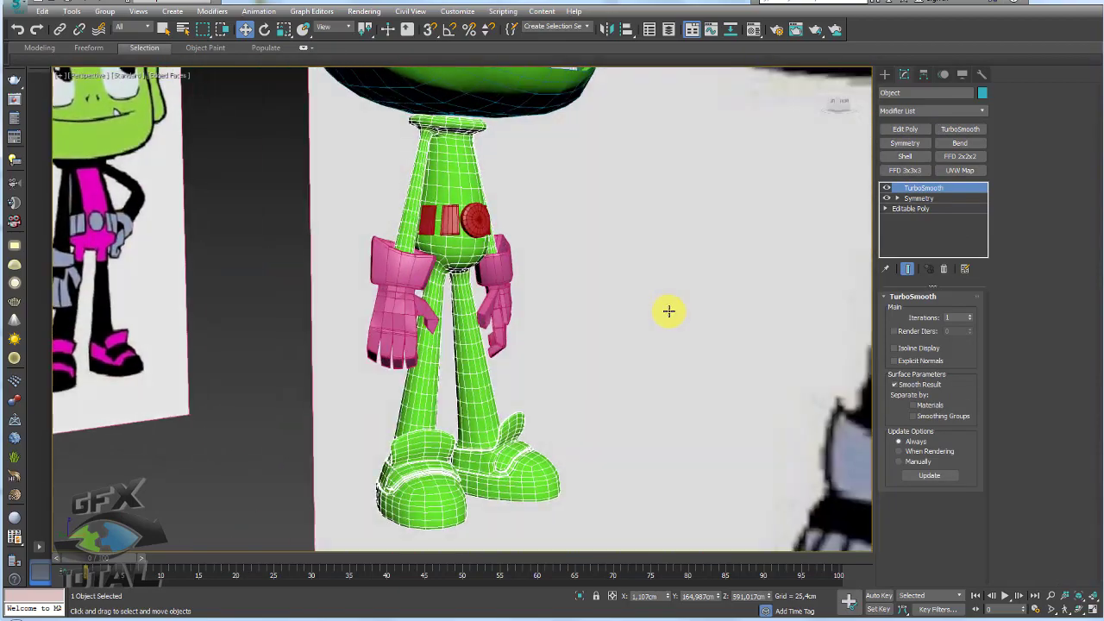
{"action": "scroll", "coordinate": [443, 228], "scroll_direction": "up", "scroll_amount": 2}
{"action": "middle_click_drag", "start_coordinate": [443, 228], "coordinate": [525, 286]}
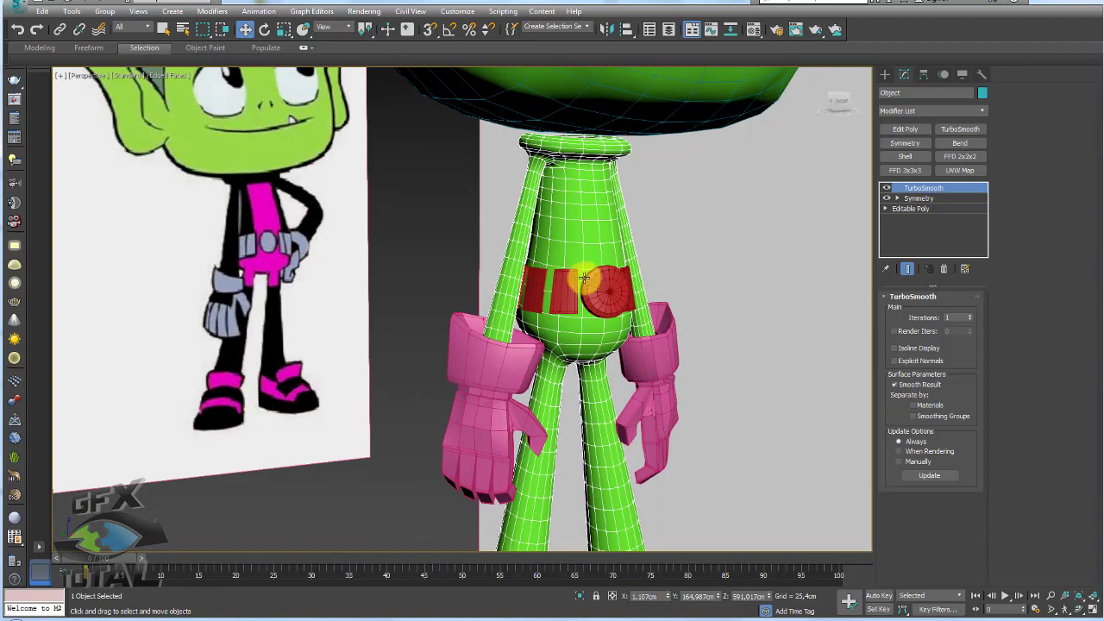
{"action": "scroll", "coordinate": [584, 278], "scroll_direction": "down", "scroll_amount": 3}
{"action": "middle_click_drag", "start_coordinate": [575, 325], "coordinate": [586, 259], "text": "alt"}
Add a TurboSmooth modifier to one of the pink gloves
{"action": "left_click", "coordinate": [517, 308]}
{"action": "scroll", "coordinate": [619, 295], "scroll_direction": "up", "scroll_amount": 2}
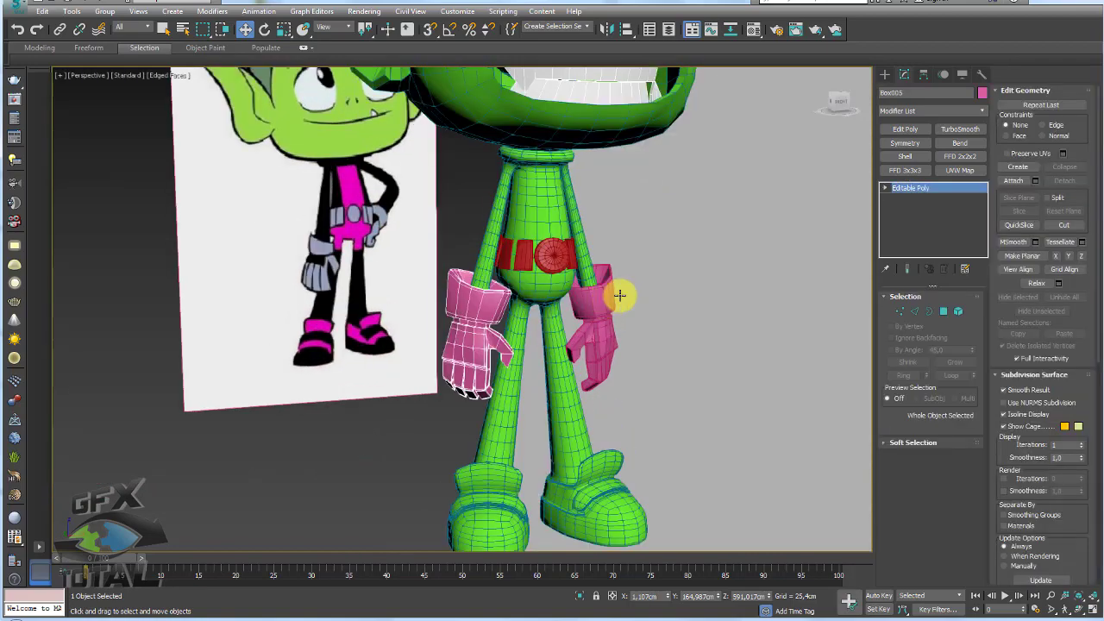
{"action": "left_click", "coordinate": [949, 130]}
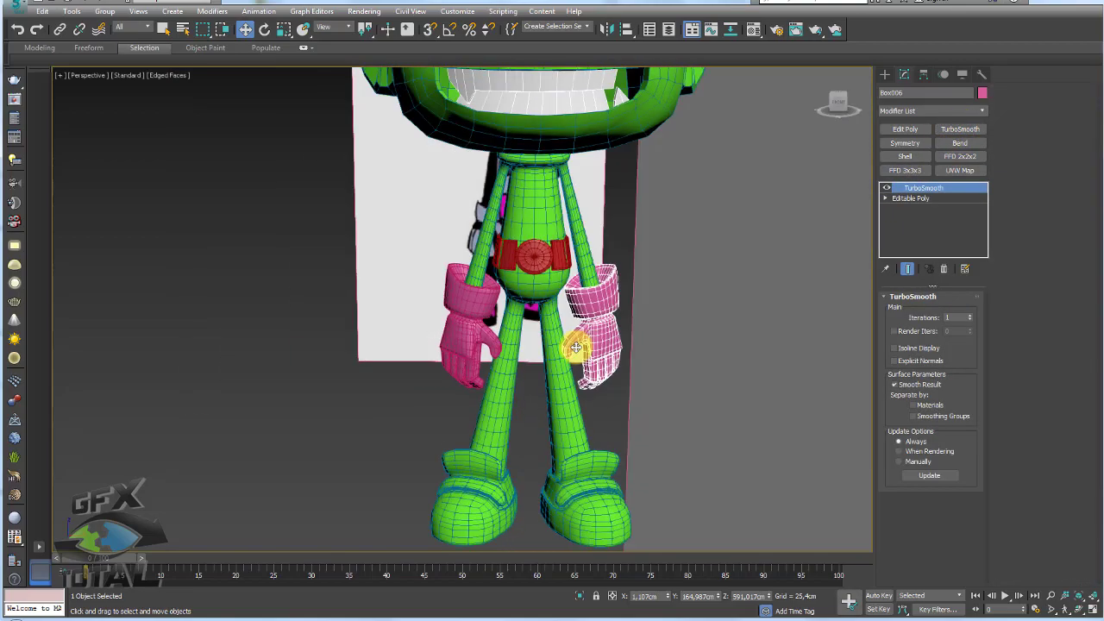
{"action": "mouse_move", "coordinate": [579, 345]}
{"action": "middle_mouse_down", "text": "alt"}
{"action": "mouse_move", "coordinate": [554, 344]}
{"action": "mouse_move", "coordinate": [564, 335]}
{"action": "middle_mouse_up", "text": "alt"}
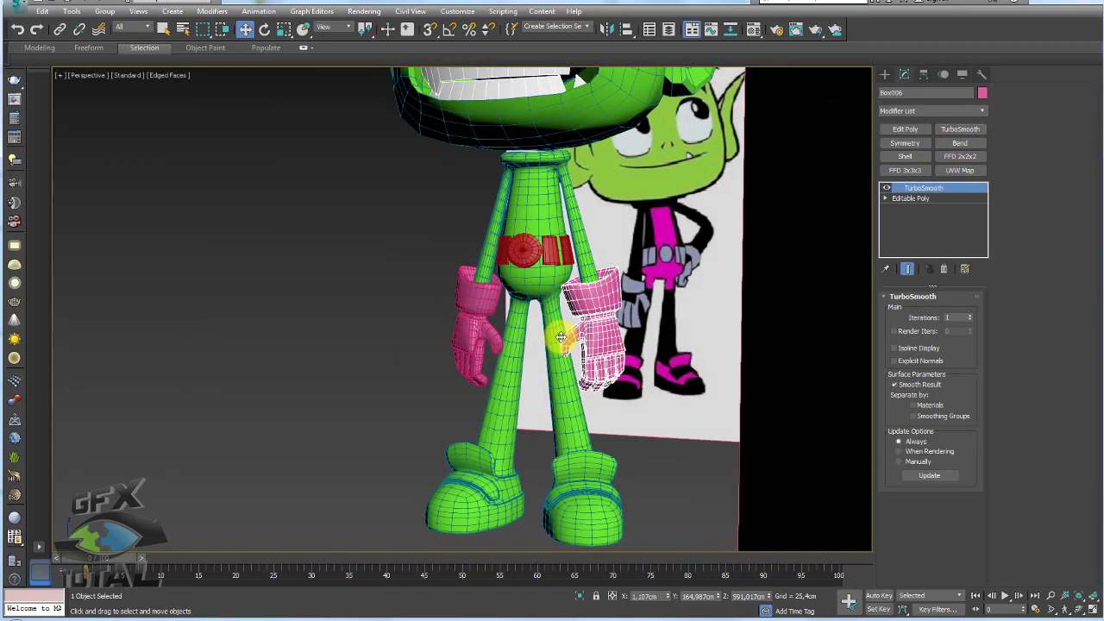
{"action": "scroll", "coordinate": [564, 336], "scroll_direction": "down", "scroll_amount": 4}
{"action": "scroll", "coordinate": [501, 303], "scroll_direction": "up", "scroll_amount": 6}
{"action": "mouse_move", "coordinate": [500, 303]}
{"action": "middle_mouse_down", "text": "alt"}
{"action": "mouse_move", "coordinate": [521, 279]}
{"action": "mouse_move", "coordinate": [565, 363]}
{"action": "middle_mouse_up", "text": "alt"}
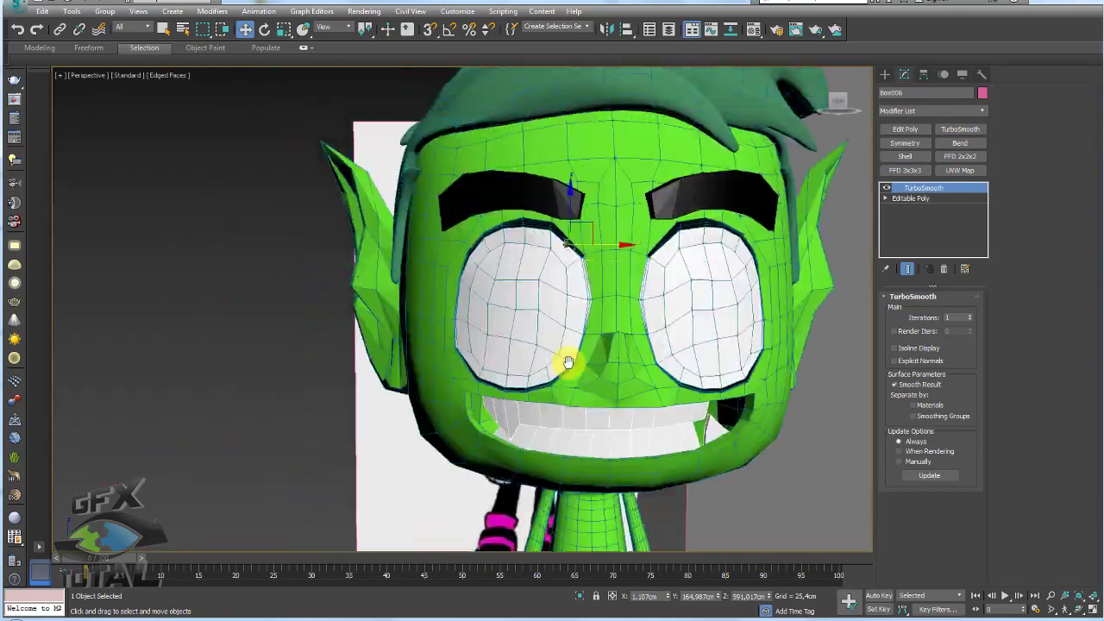
{"action": "scroll", "coordinate": [564, 357], "scroll_direction": "down", "scroll_amount": 1}
Frame the head and enable its TurboSmooth modifier
{"action": "left_click", "coordinate": [564, 357]}
{"action": "key", "text": "z"}
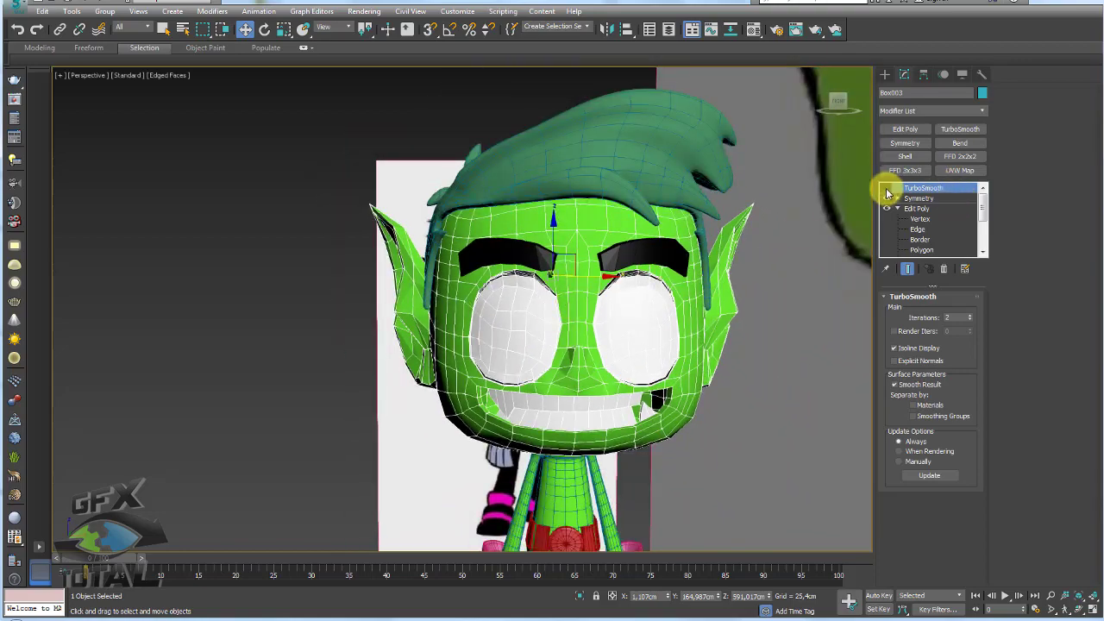
{"action": "left_click", "coordinate": [887, 188]}
{"action": "middle_click_drag", "start_coordinate": [648, 333], "coordinate": [670, 306], "text": "alt"}
{"action": "scroll", "coordinate": [670, 306], "scroll_direction": "down", "scroll_amount": 3}
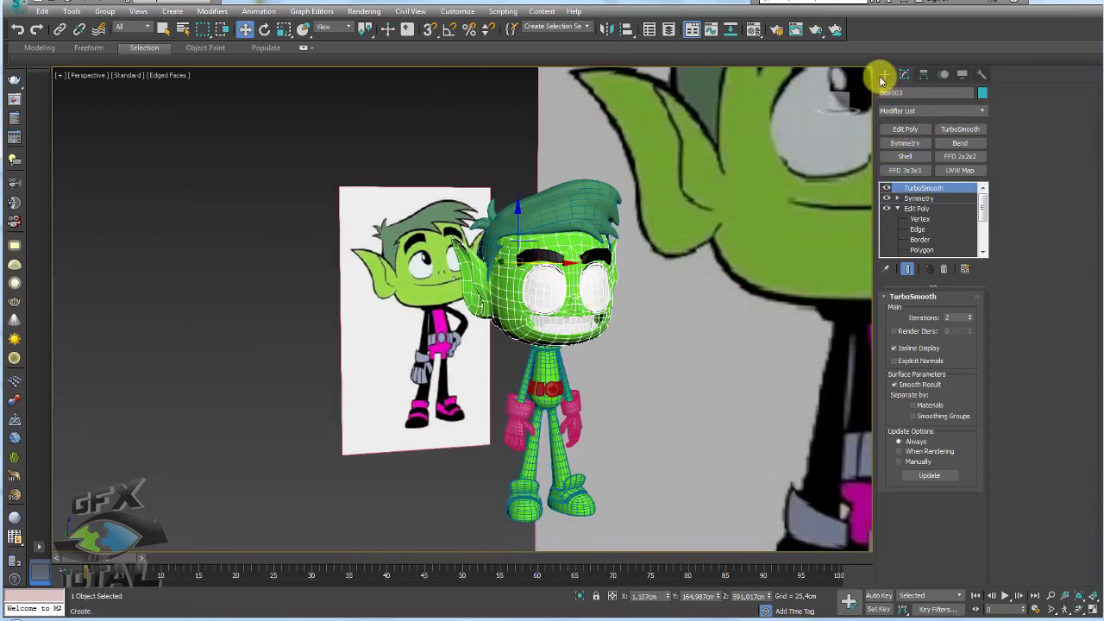
{"action": "left_click", "coordinate": [884, 74]}
In Front view, move the reference image plane to the left of the model
{"action": "left_click", "coordinate": [907, 161]}
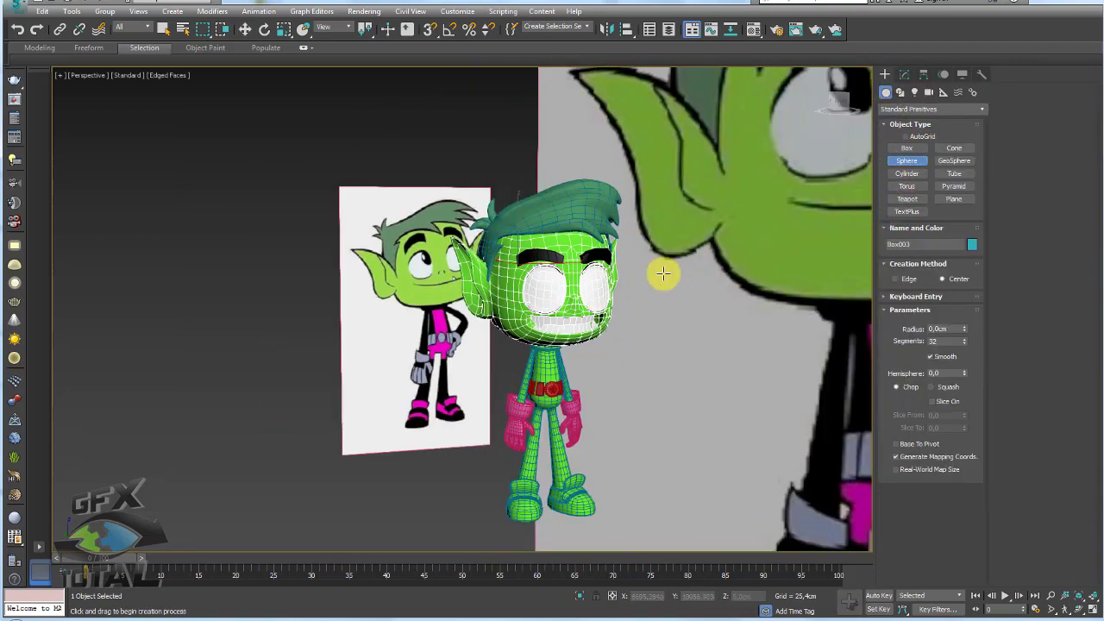
{"action": "key", "text": "f"}
{"action": "scroll", "coordinate": [517, 225], "scroll_direction": "down", "scroll_amount": 3}
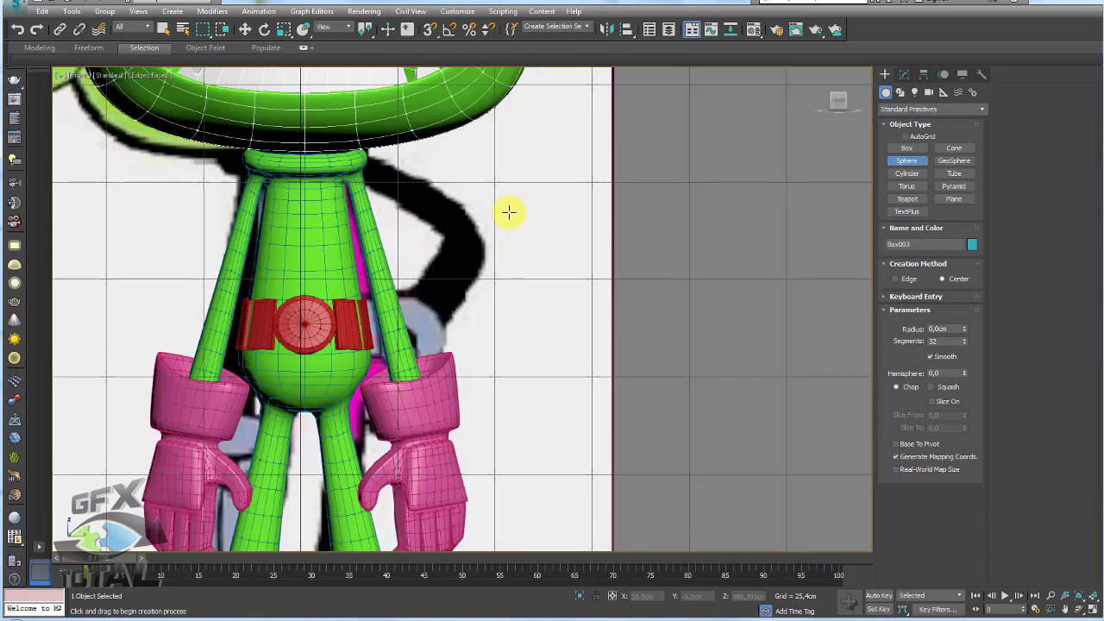
{"action": "scroll", "coordinate": [507, 212], "scroll_direction": "down", "scroll_amount": 2}
{"action": "scroll", "coordinate": [493, 229], "scroll_direction": "down", "scroll_amount": 2}
{"action": "right_click", "coordinate": [492, 241]}
{"action": "left_click", "coordinate": [509, 251]}
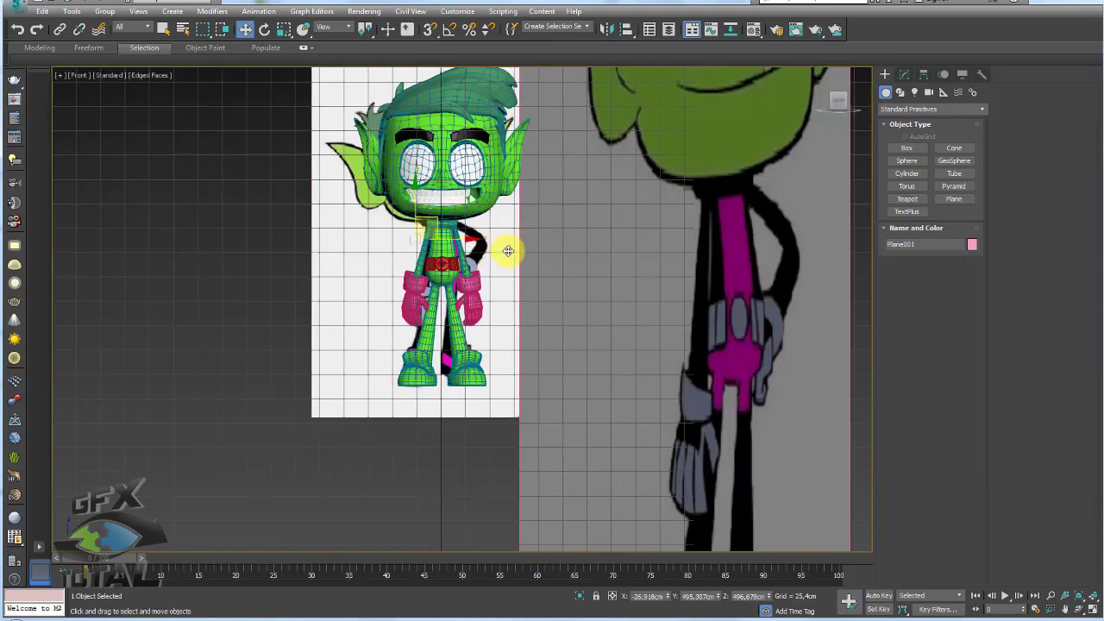
{"action": "left_click_drag", "start_coordinate": [462, 246], "coordinate": [290, 246]}
{"action": "middle_click_drag", "start_coordinate": [290, 246], "coordinate": [400, 263]}
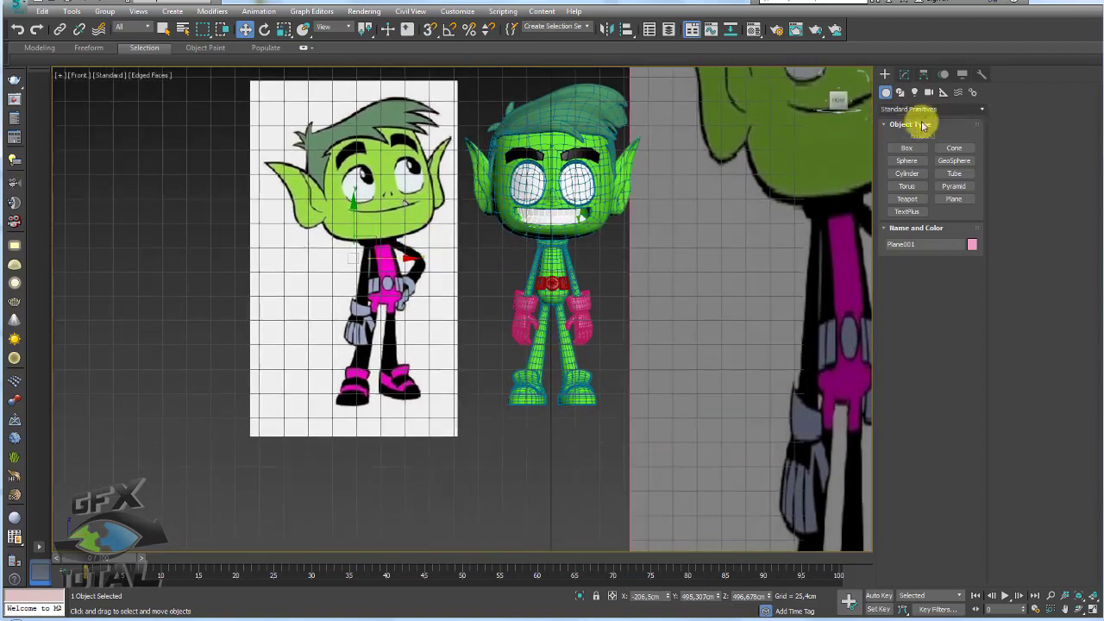
Create a sphere over the reference's left eye and scale it to 87%, flattened into a thin pupil
{"action": "left_click", "coordinate": [906, 162]}
{"action": "scroll", "coordinate": [424, 210], "scroll_direction": "up", "scroll_amount": 3}
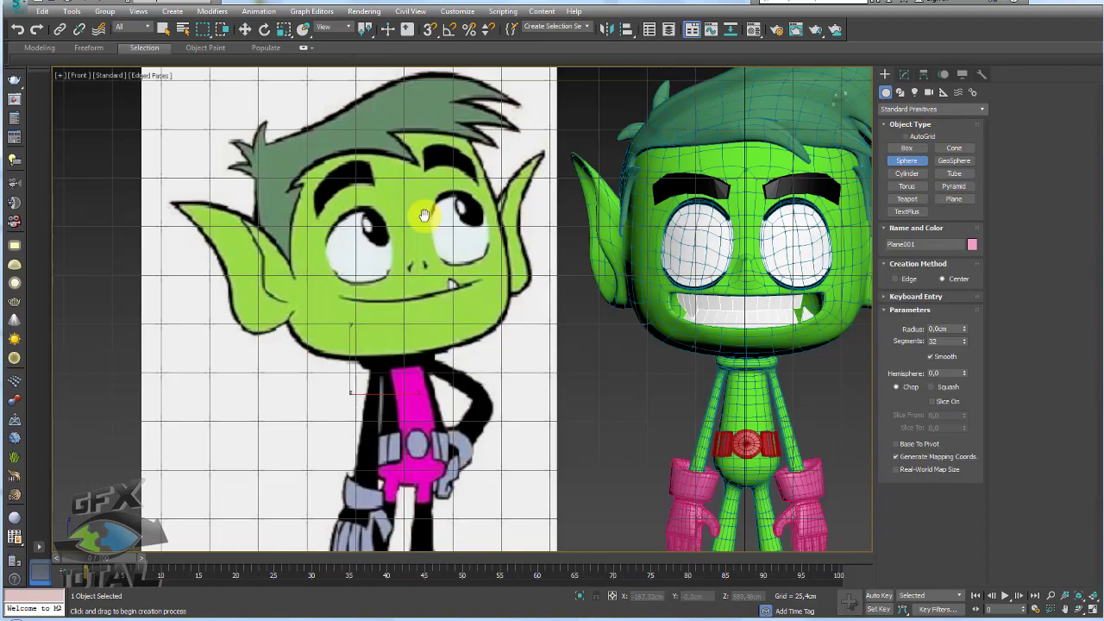
{"action": "scroll", "coordinate": [291, 227], "scroll_direction": "up", "scroll_amount": 3}
{"action": "left_click_drag", "start_coordinate": [263, 194], "coordinate": [299, 247]}
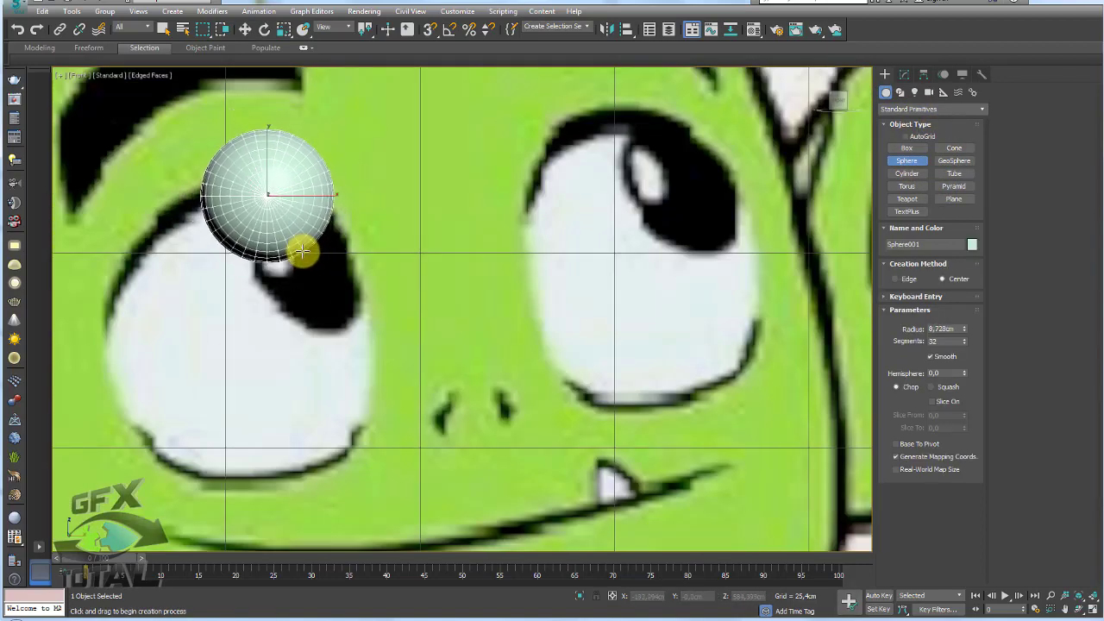
{"action": "right_click", "coordinate": [290, 207]}
{"action": "mouse_move", "coordinate": [288, 177]}
{"action": "left_mouse_down"}
{"action": "mouse_move", "coordinate": [327, 233]}
{"action": "mouse_move", "coordinate": [311, 186]}
{"action": "left_mouse_up"}
{"action": "key", "text": "r"}
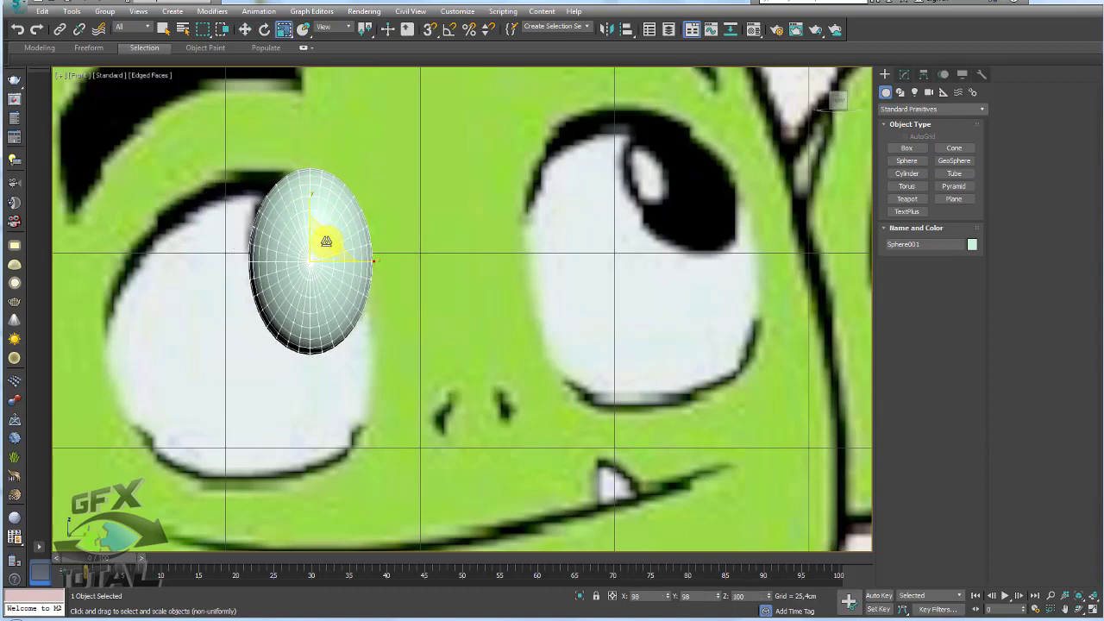
{"action": "left_click_drag", "start_coordinate": [320, 239], "coordinate": [305, 263]}
{"action": "middle_click_drag", "start_coordinate": [313, 288], "coordinate": [375, 284], "text": "alt"}
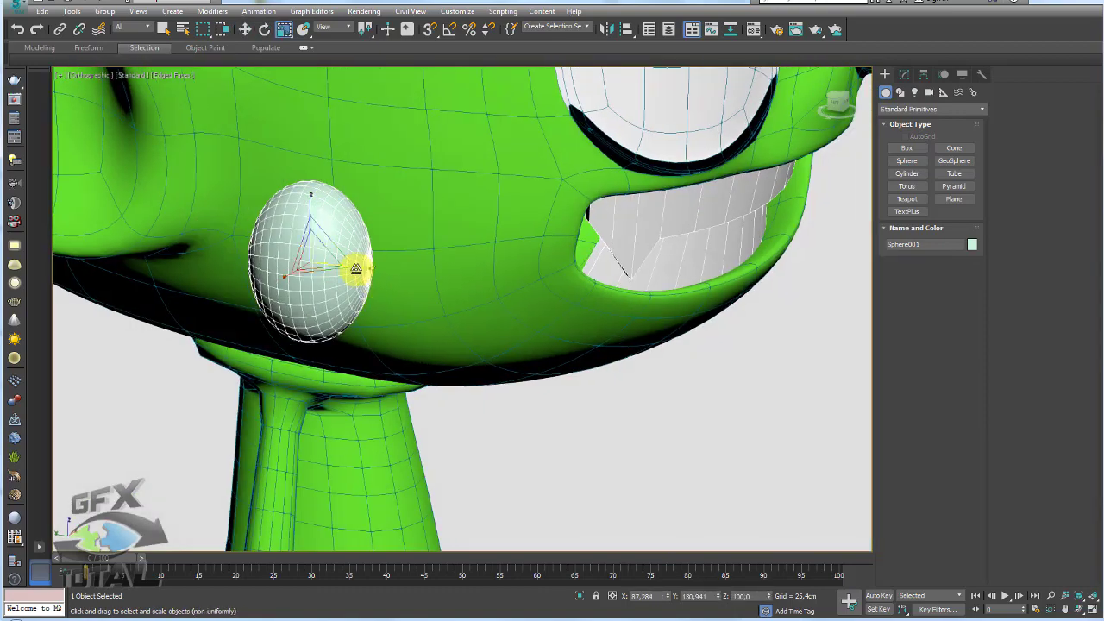
{"action": "left_click_drag", "start_coordinate": [357, 271], "coordinate": [301, 247]}
{"action": "mouse_move", "coordinate": [301, 247]}
{"action": "middle_mouse_down", "text": "alt"}
{"action": "mouse_move", "coordinate": [459, 290]}
{"action": "mouse_move", "coordinate": [377, 259]}
{"action": "middle_mouse_up", "text": "alt"}
{"action": "scroll", "coordinate": [413, 276], "scroll_direction": "down", "scroll_amount": 5}
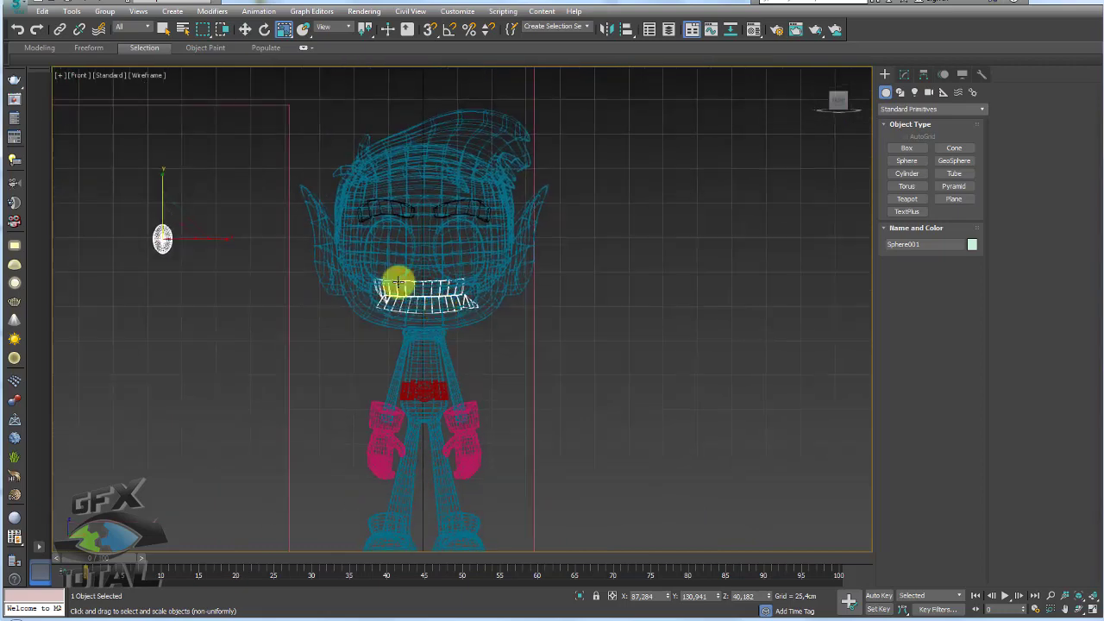
Slide Sphere001 along X into the left eye and open its Object Color dialog
{"action": "key", "text": "w"}
{"action": "mouse_move", "coordinate": [214, 236]}
{"action": "left_mouse_down"}
{"action": "mouse_move", "coordinate": [439, 247]}
{"action": "mouse_move", "coordinate": [421, 220]}
{"action": "mouse_move", "coordinate": [422, 230]}
{"action": "left_mouse_up"}
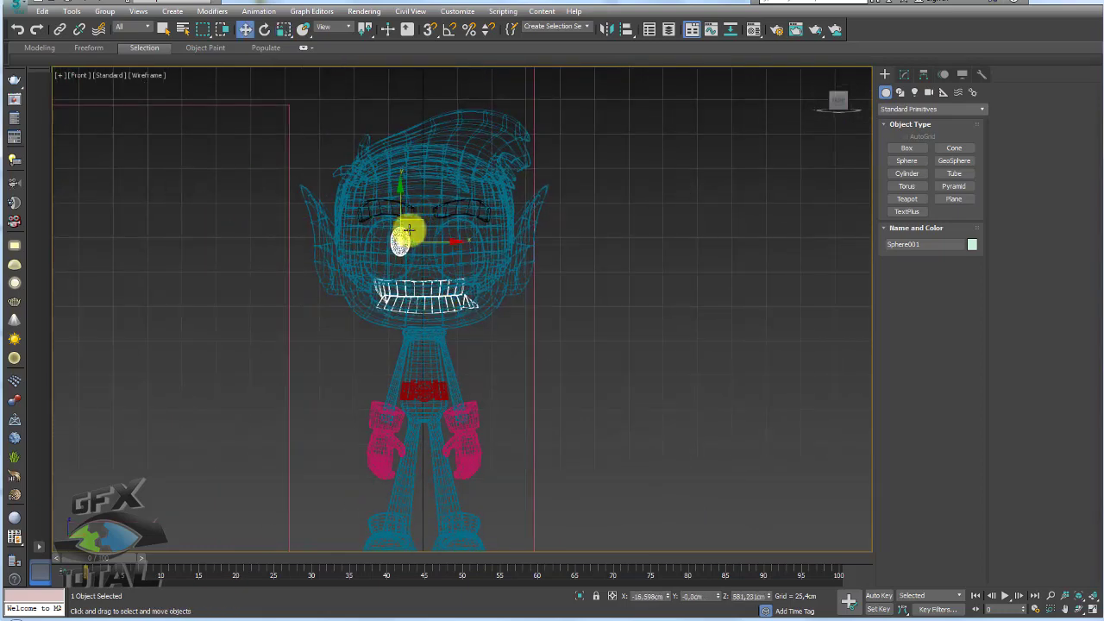
{"action": "key", "text": "p"}
{"action": "middle_click_drag", "start_coordinate": [414, 247], "coordinate": [386, 247], "text": "alt"}
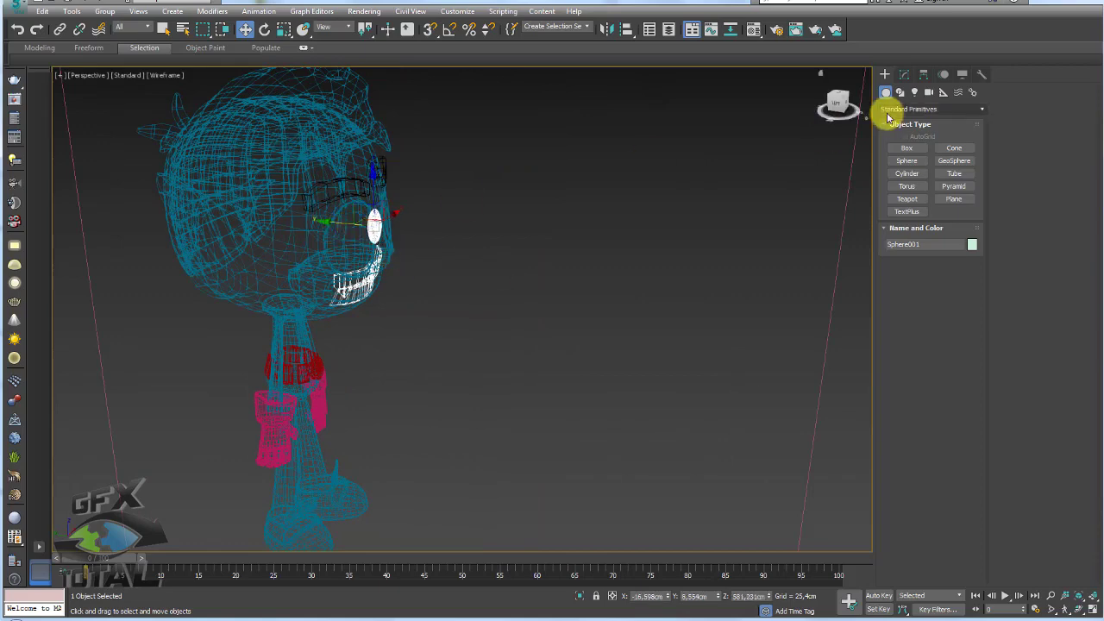
{"action": "left_click", "coordinate": [972, 244]}
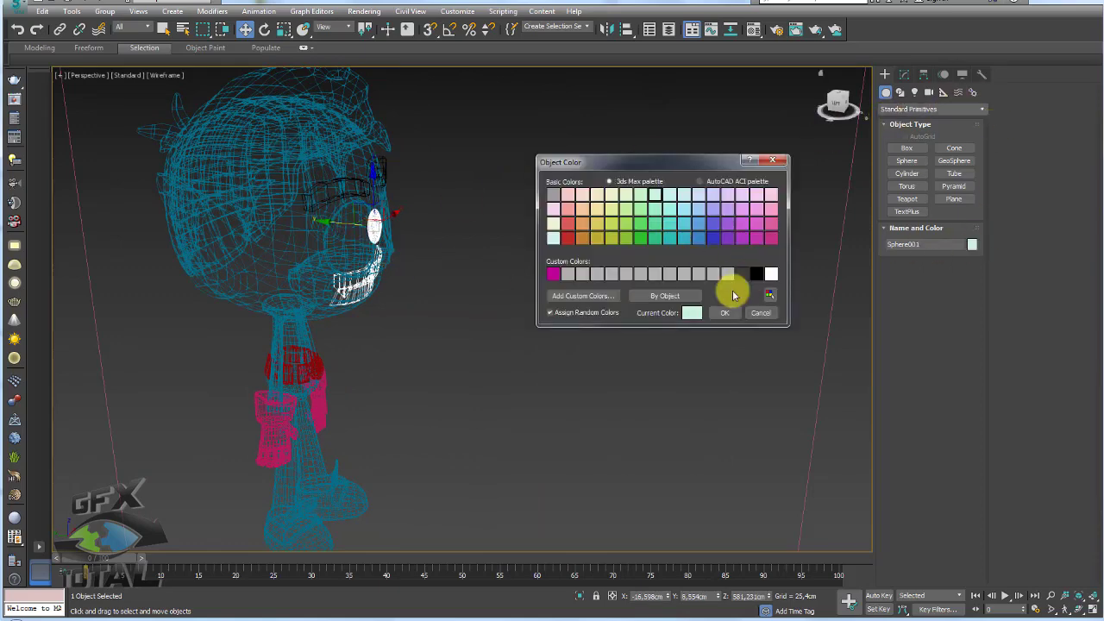
Make the pupil black and rotate it to face forward
{"action": "left_click", "coordinate": [756, 274]}
{"action": "left_click", "coordinate": [725, 312]}
{"action": "key", "text": "F3"}
{"action": "scroll", "coordinate": [431, 324], "scroll_direction": "up", "scroll_amount": 1}
{"action": "scroll", "coordinate": [380, 249], "scroll_direction": "up", "scroll_amount": 5}
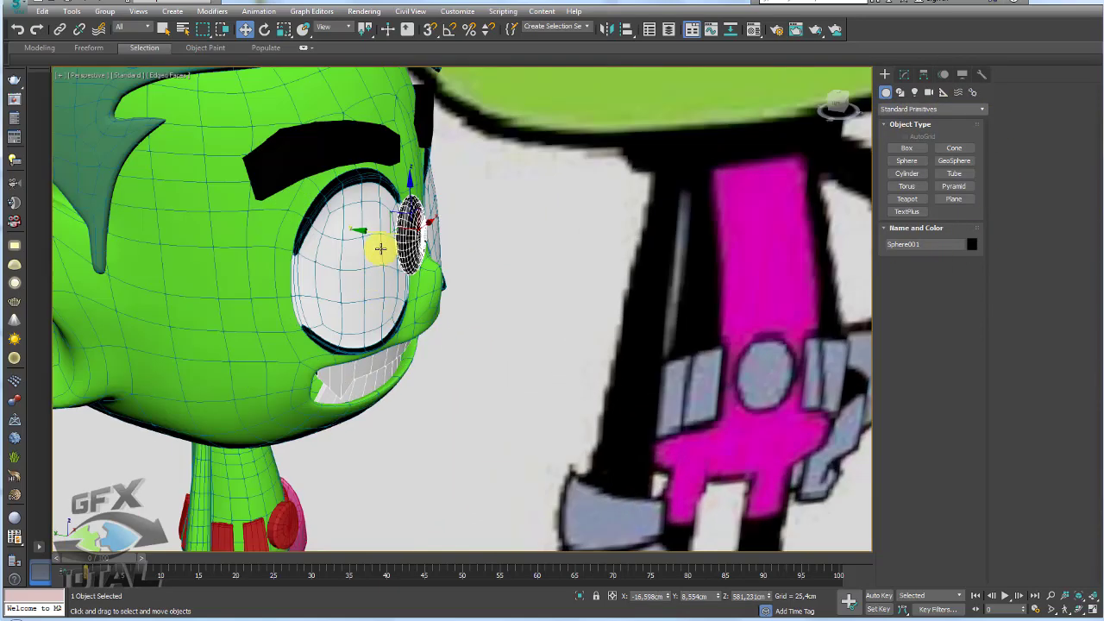
{"action": "middle_click_drag", "start_coordinate": [340, 234], "coordinate": [374, 239], "text": "alt"}
{"action": "scroll", "coordinate": [374, 239], "scroll_direction": "up", "scroll_amount": 2}
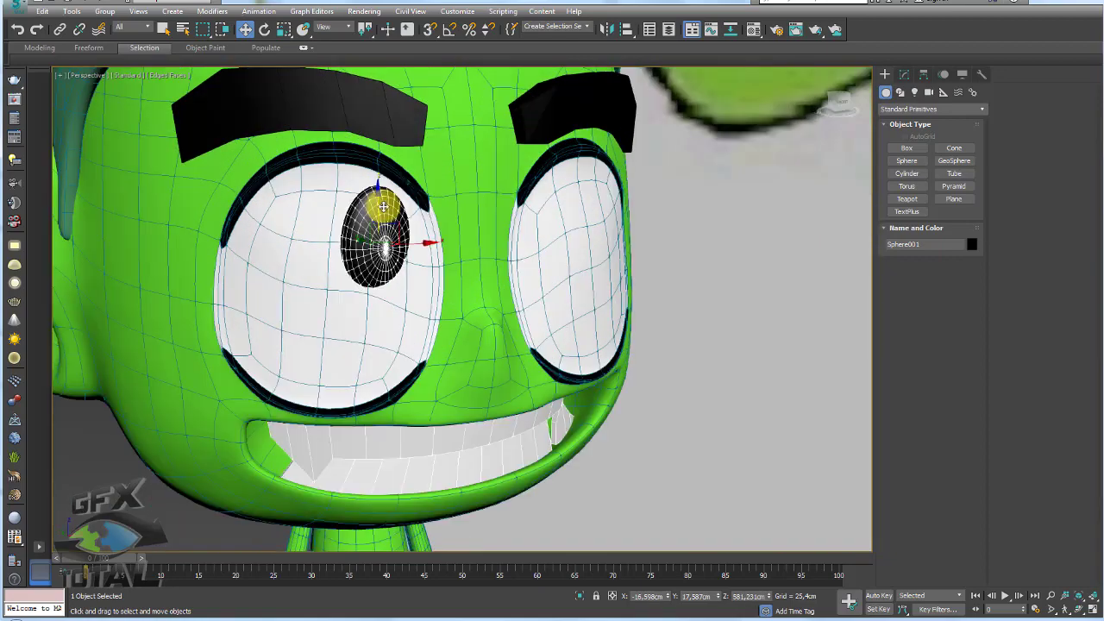
{"action": "key", "text": "e"}
{"action": "mouse_move", "coordinate": [383, 207]}
{"action": "left_mouse_down"}
{"action": "mouse_move", "coordinate": [394, 223]}
{"action": "mouse_move", "coordinate": [379, 246]}
{"action": "left_mouse_up"}
Shift-drag a copy of the pupil into the right eye
{"action": "scroll", "coordinate": [483, 267], "scroll_direction": "down", "scroll_amount": 2}
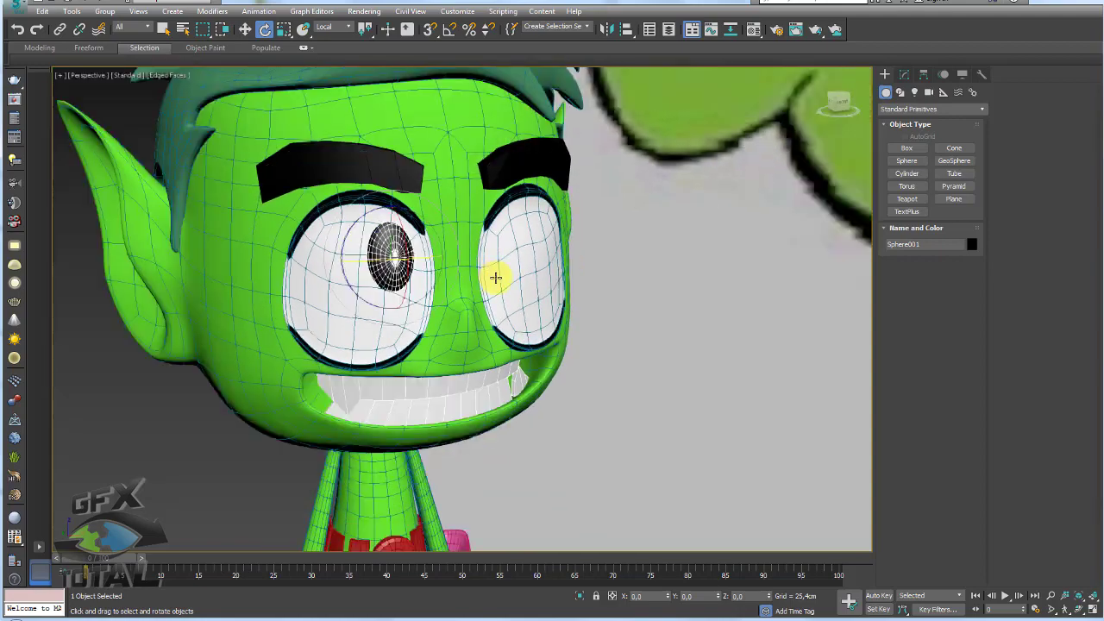
{"action": "middle_click_drag", "start_coordinate": [496, 277], "coordinate": [427, 246], "text": "alt"}
{"action": "key", "text": "w"}
{"action": "mouse_move", "coordinate": [427, 246]}
{"action": "left_mouse_down", "text": "shift"}
{"action": "mouse_move", "coordinate": [567, 239]}
{"action": "mouse_move", "coordinate": [588, 226]}
{"action": "left_mouse_up", "text": "shift"}
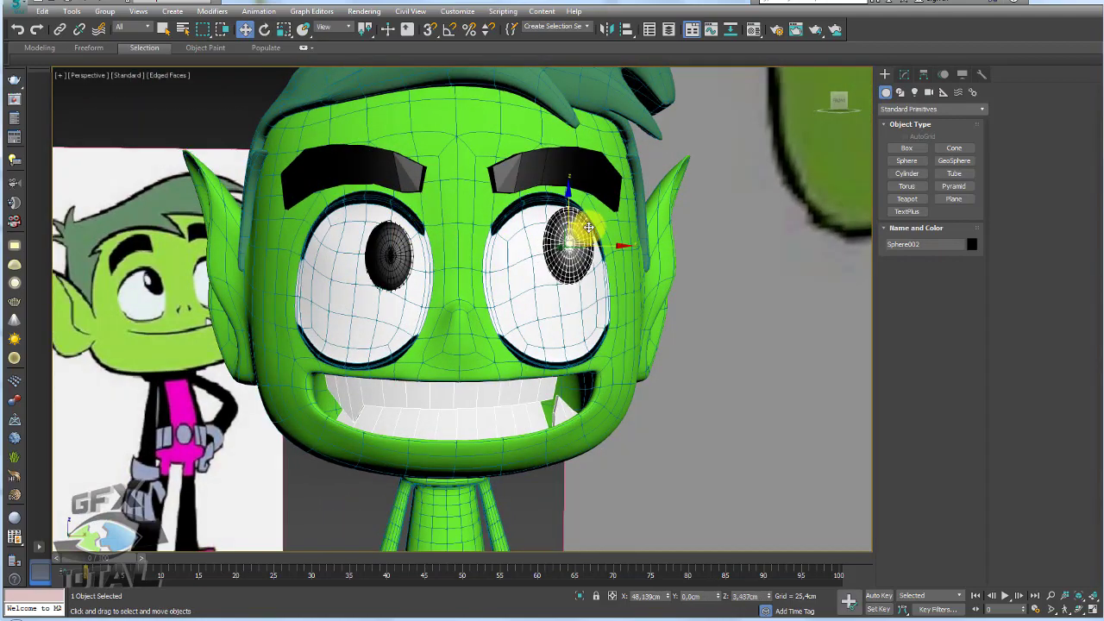
{"action": "left_click", "coordinate": [573, 352]}
Centre the copied pupil in the right eye and rotate it to face forward
{"action": "middle_click_drag", "start_coordinate": [636, 266], "coordinate": [589, 259], "text": "alt"}
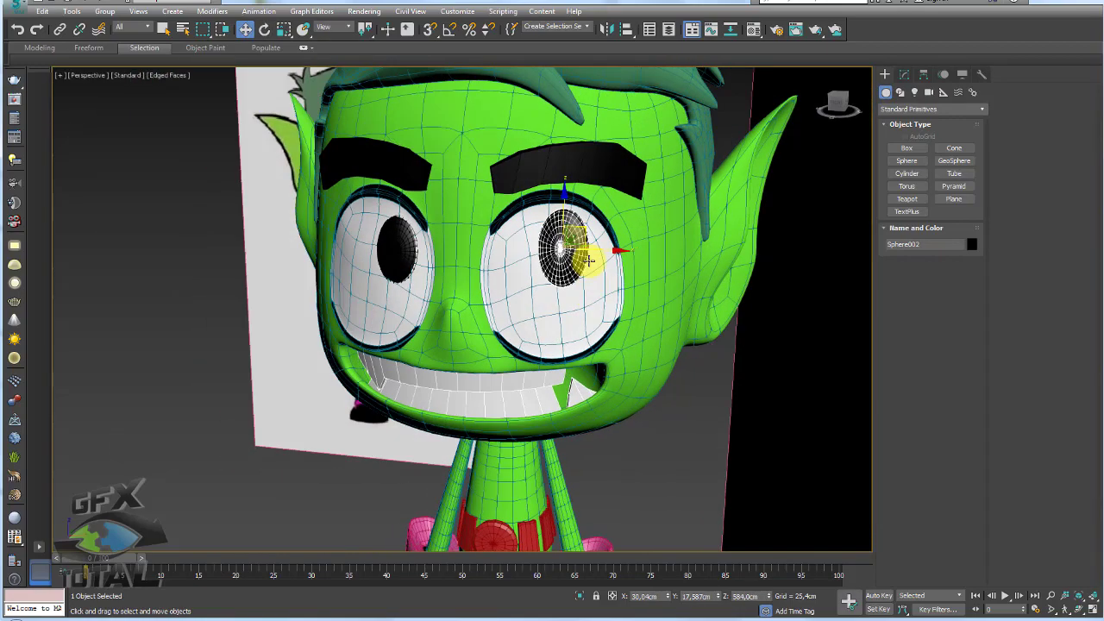
{"action": "left_click_drag", "start_coordinate": [584, 247], "coordinate": [616, 244]}
{"action": "scroll", "coordinate": [604, 259], "scroll_direction": "up", "scroll_amount": 3}
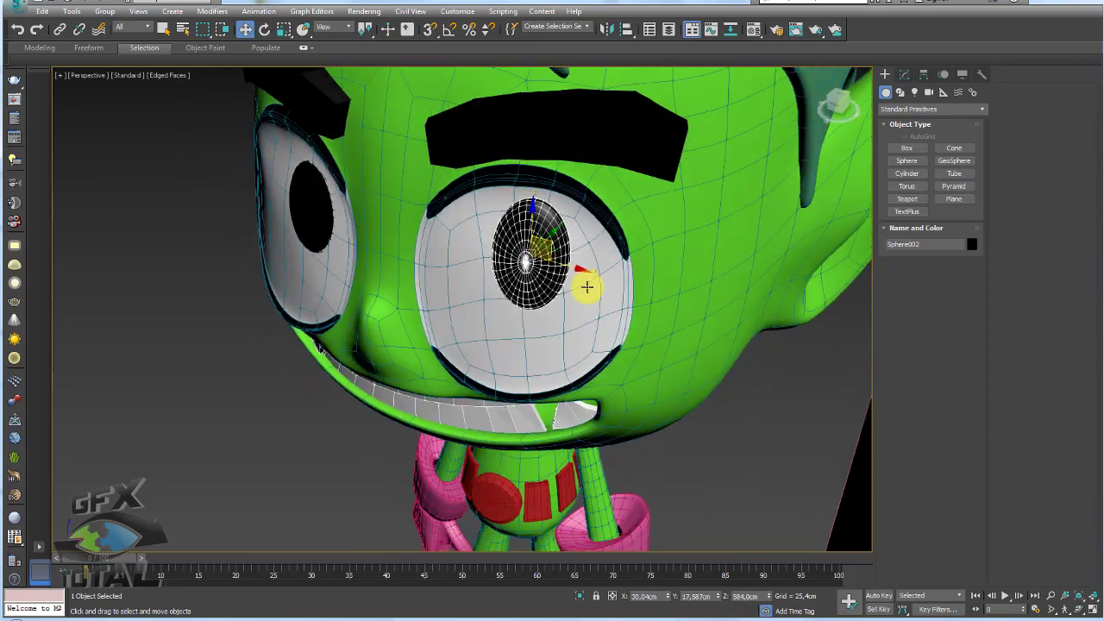
{"action": "middle_click_drag", "start_coordinate": [586, 287], "coordinate": [561, 259], "text": "alt"}
{"action": "key", "text": "e"}
{"action": "left_click_drag", "start_coordinate": [561, 258], "coordinate": [577, 274]}
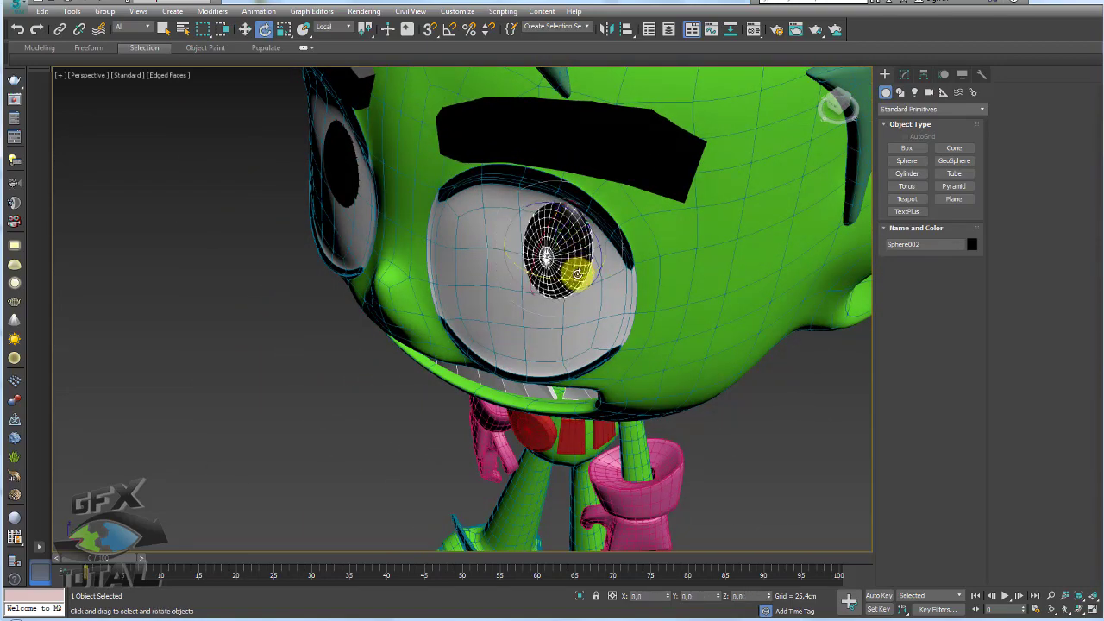
Frame the whole character, then select both the left and right pupils
{"action": "key", "text": "shift+z"}
{"action": "key", "text": "shift+z"}
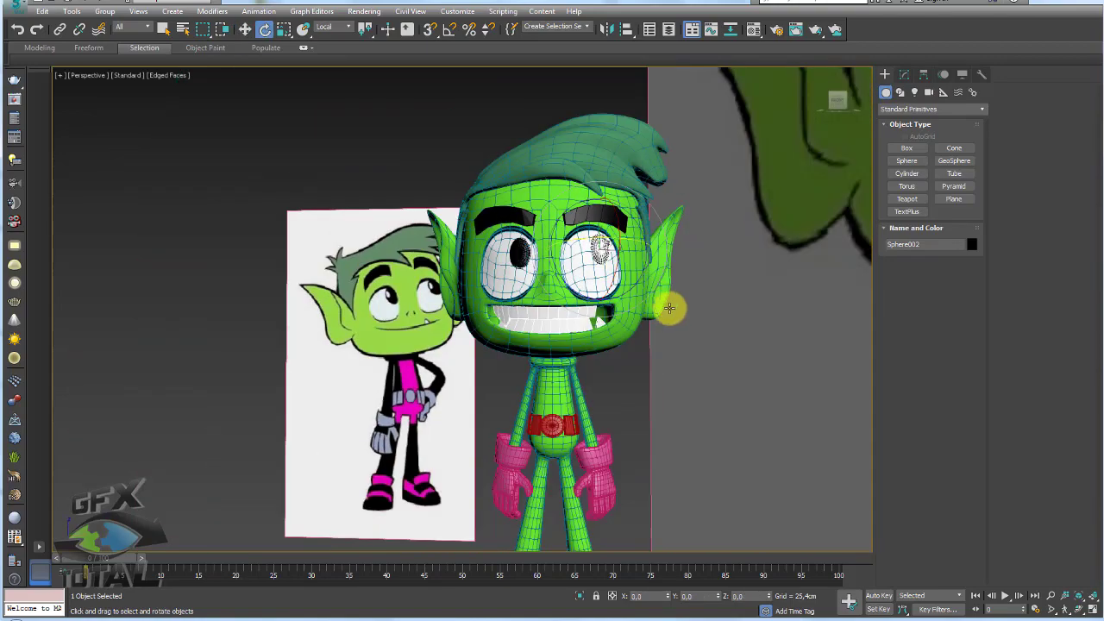
{"action": "key", "text": "shift+z"}
{"action": "key", "text": "shift+z"}
{"action": "key", "text": "w"}
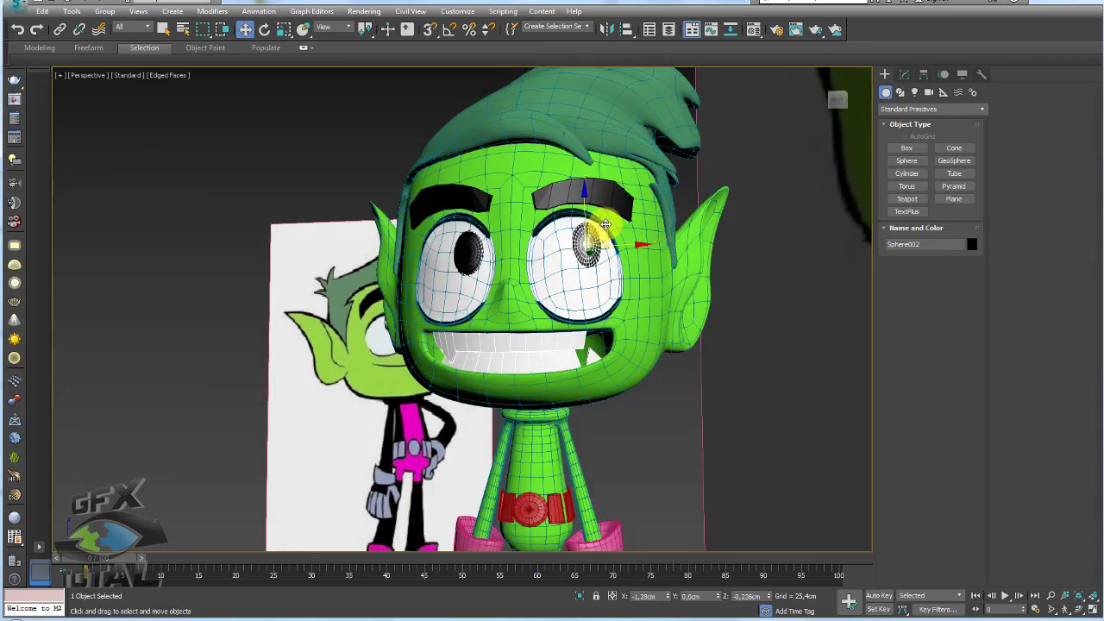
{"action": "key", "text": "e"}
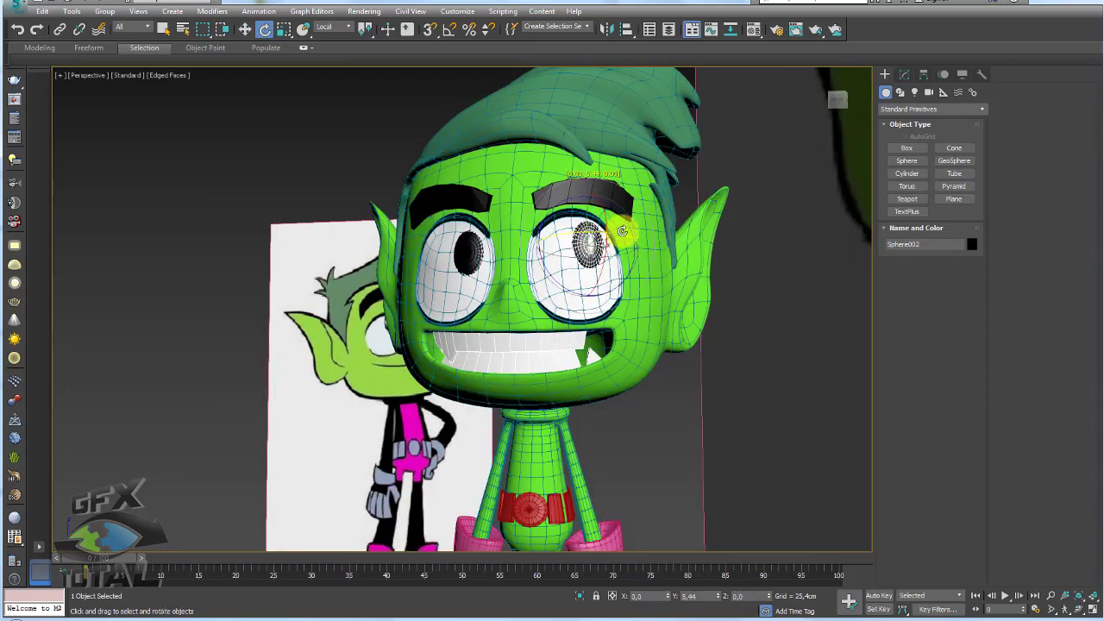
{"action": "key", "text": "shift+z"}
{"action": "key", "text": "shift+z"}
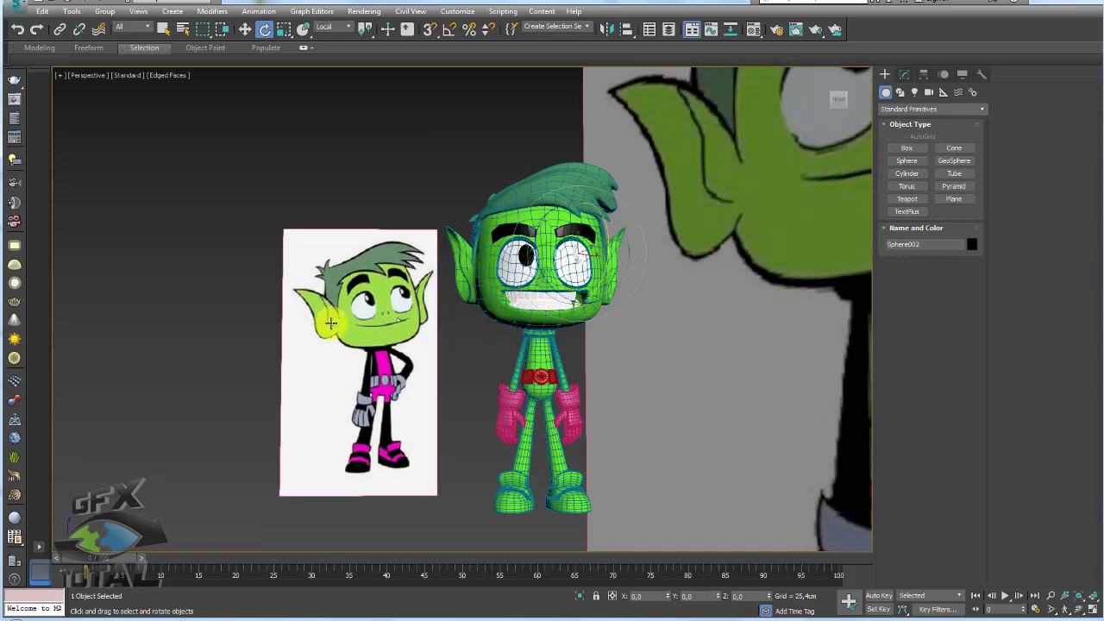
{"action": "left_click", "coordinate": [367, 314]}
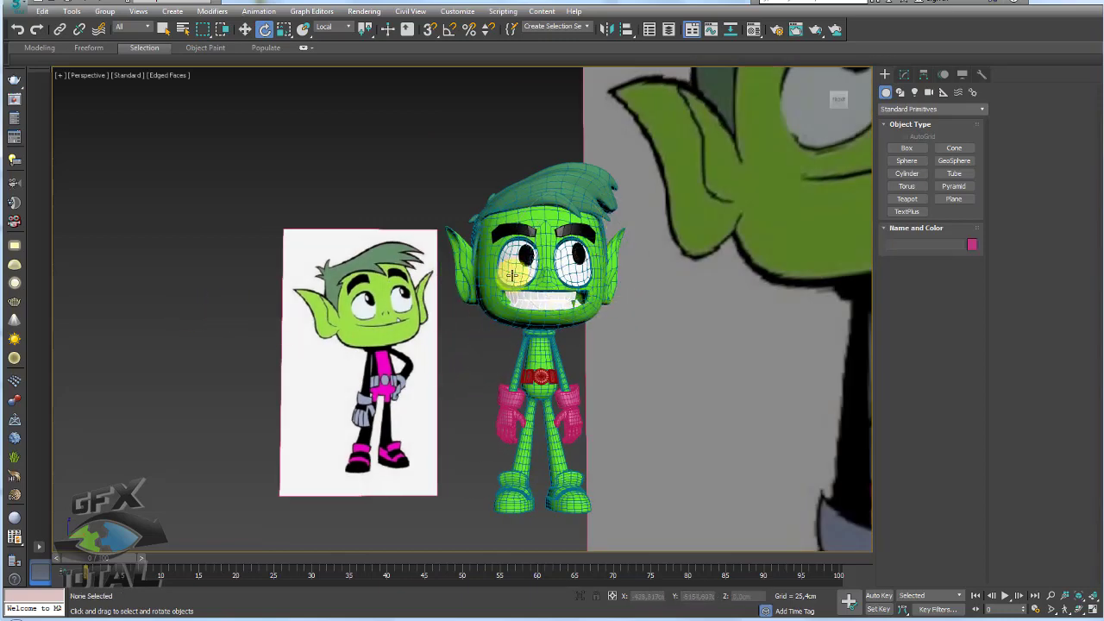
{"action": "left_click", "coordinate": [525, 257]}
{"action": "left_click", "coordinate": [576, 255], "text": "ctrl"}
Shrink both pupils slightly with Uniform Scale
{"action": "key", "text": "z"}
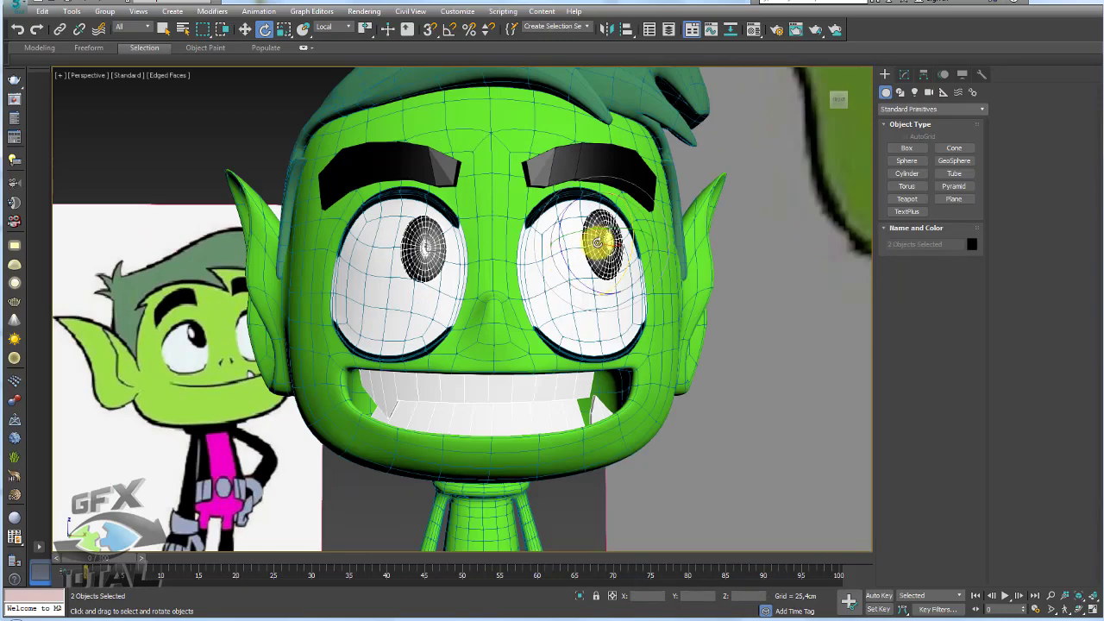
{"action": "key", "text": "r"}
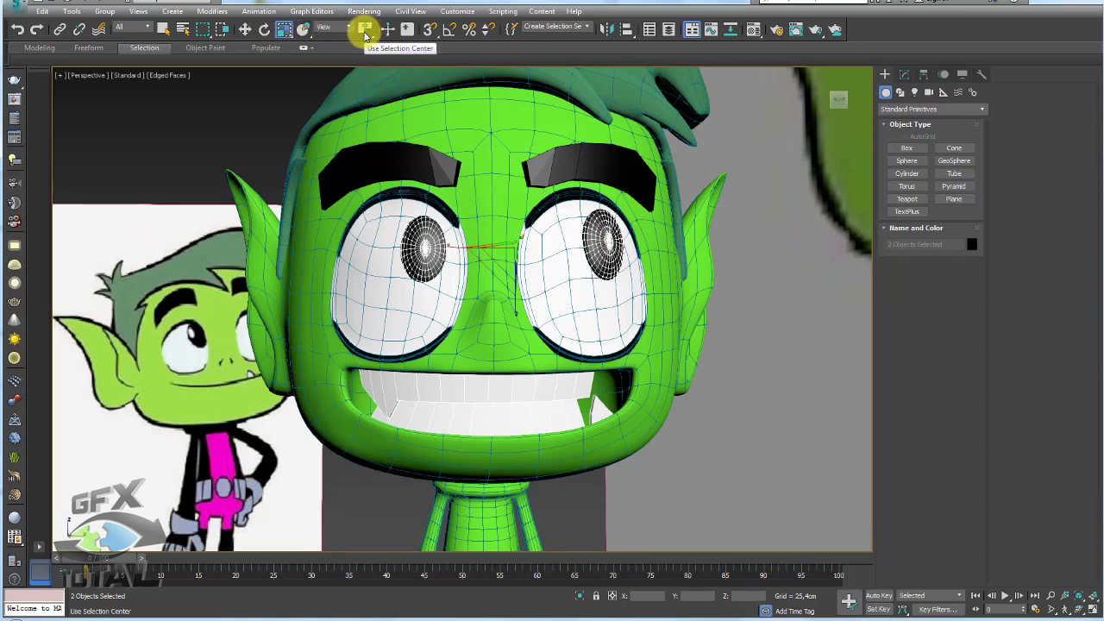
{"action": "left_click_drag", "start_coordinate": [365, 29], "coordinate": [365, 48]}
{"action": "left_click_drag", "start_coordinate": [592, 249], "coordinate": [586, 262]}
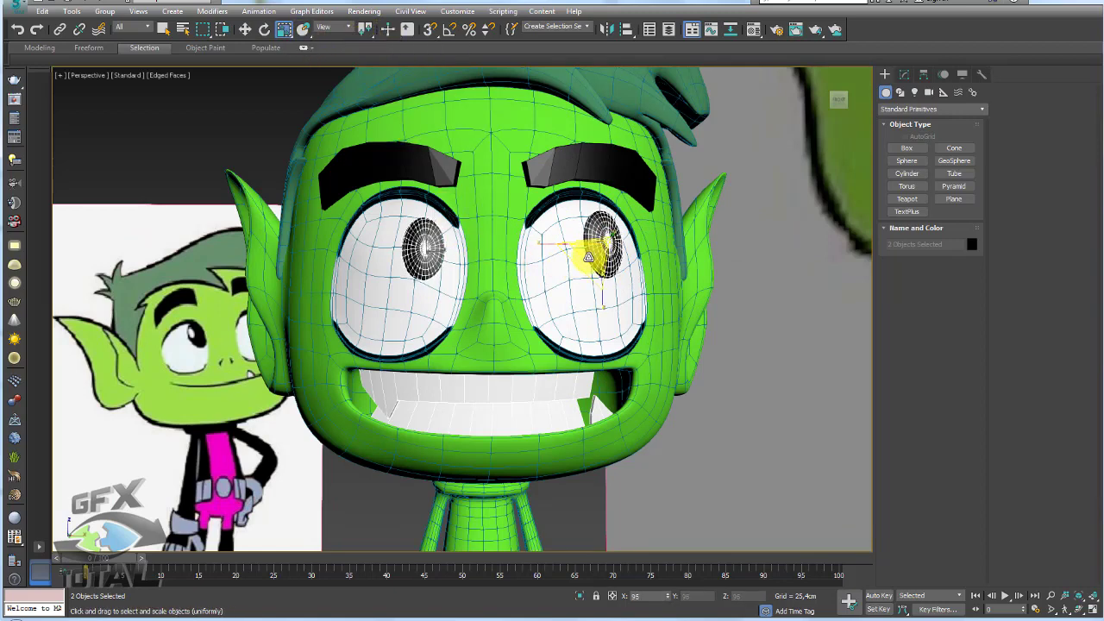
Reselect the left pupil, then clear the selection and orbit to another angle
{"action": "left_click", "coordinate": [426, 247]}
{"action": "key", "text": "e"}
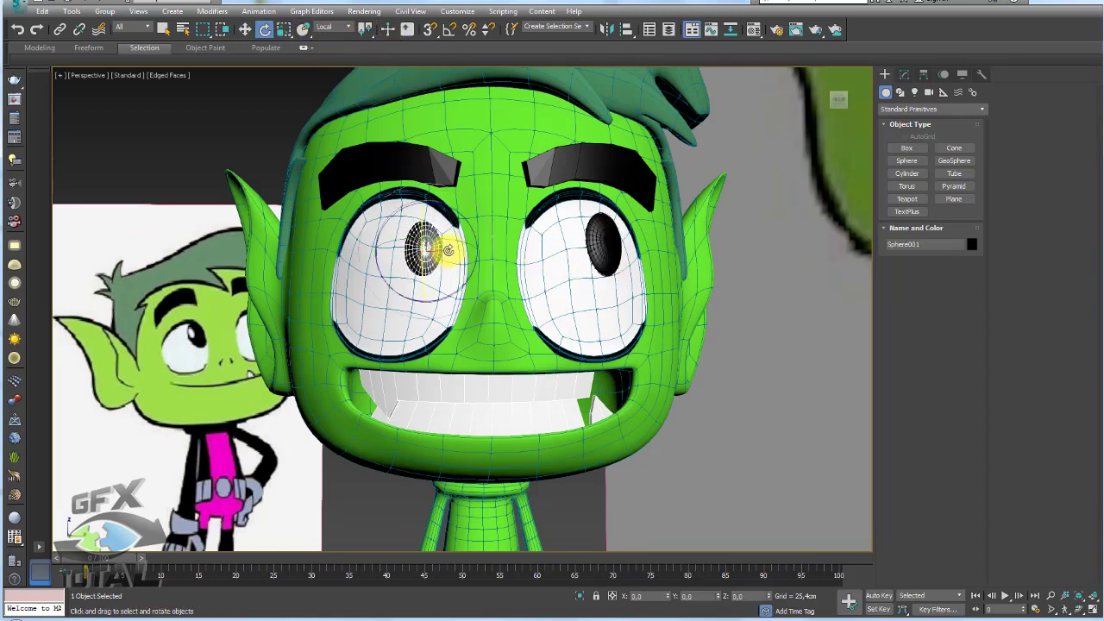
{"action": "scroll", "coordinate": [445, 246], "scroll_direction": "down", "scroll_amount": 3}
{"action": "scroll", "coordinate": [453, 252], "scroll_direction": "down", "scroll_amount": 3}
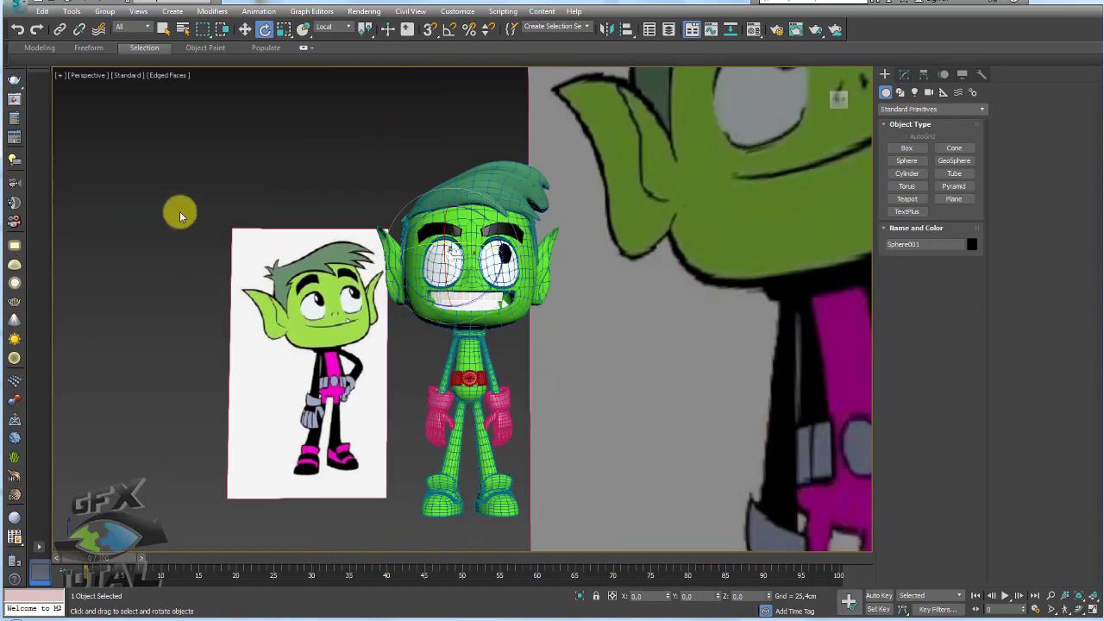
{"action": "left_click", "coordinate": [180, 212]}
{"action": "scroll", "coordinate": [464, 260], "scroll_direction": "down", "scroll_amount": 3}
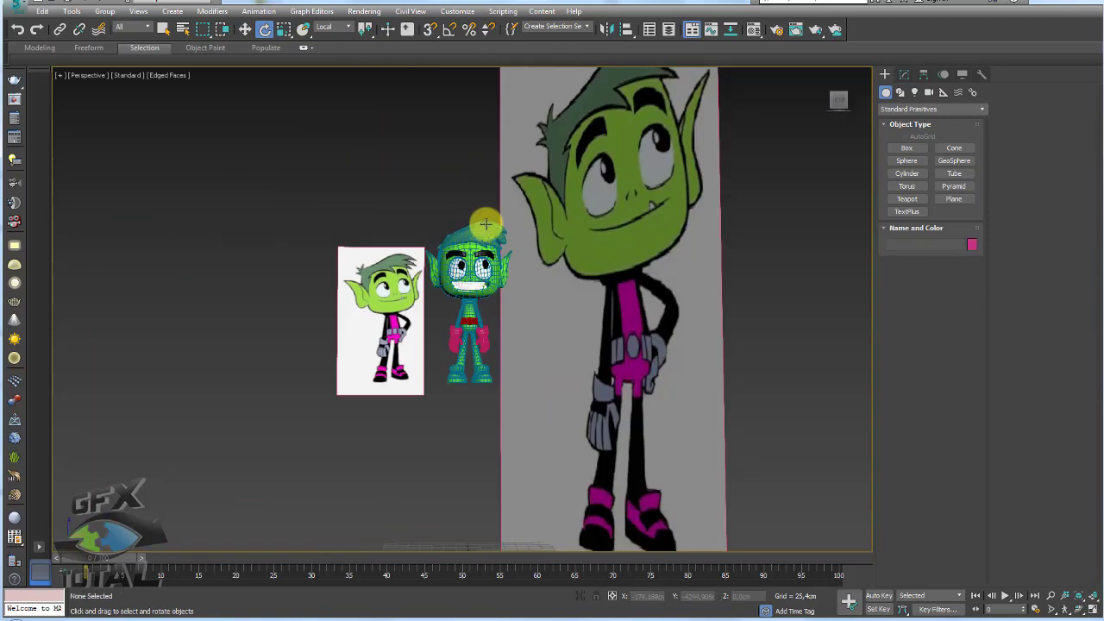
{"action": "middle_click_drag", "start_coordinate": [481, 216], "coordinate": [450, 145], "text": "alt"}
Colour the selected gloves, boots and belt black via Object Color
{"action": "left_click", "coordinate": [472, 302]}
{"action": "left_click", "coordinate": [972, 244]}
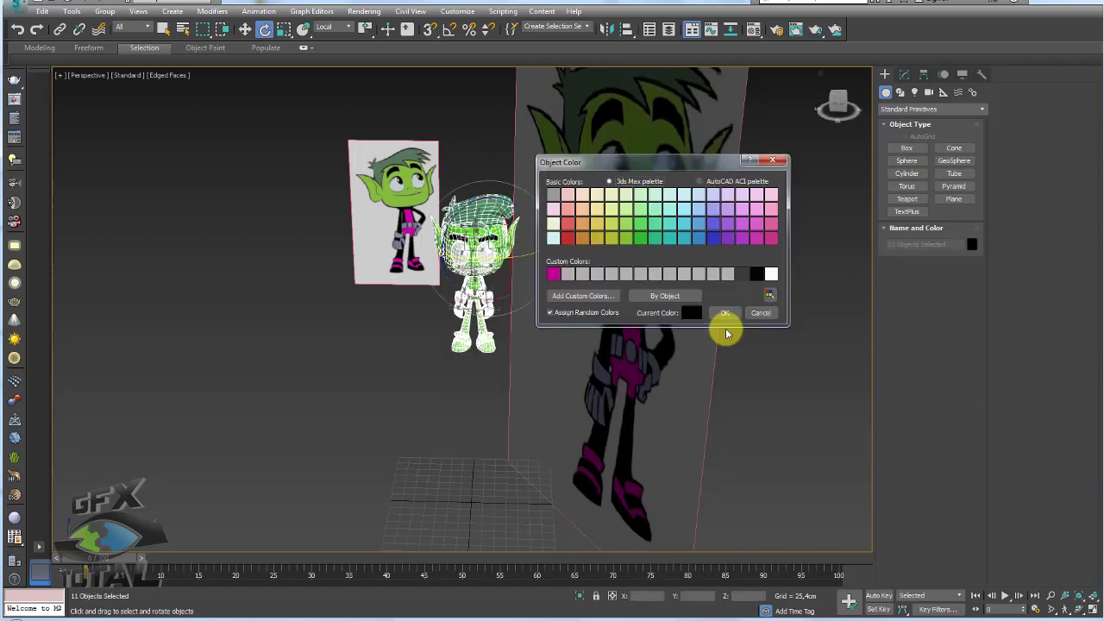
{"action": "left_click", "coordinate": [723, 312]}
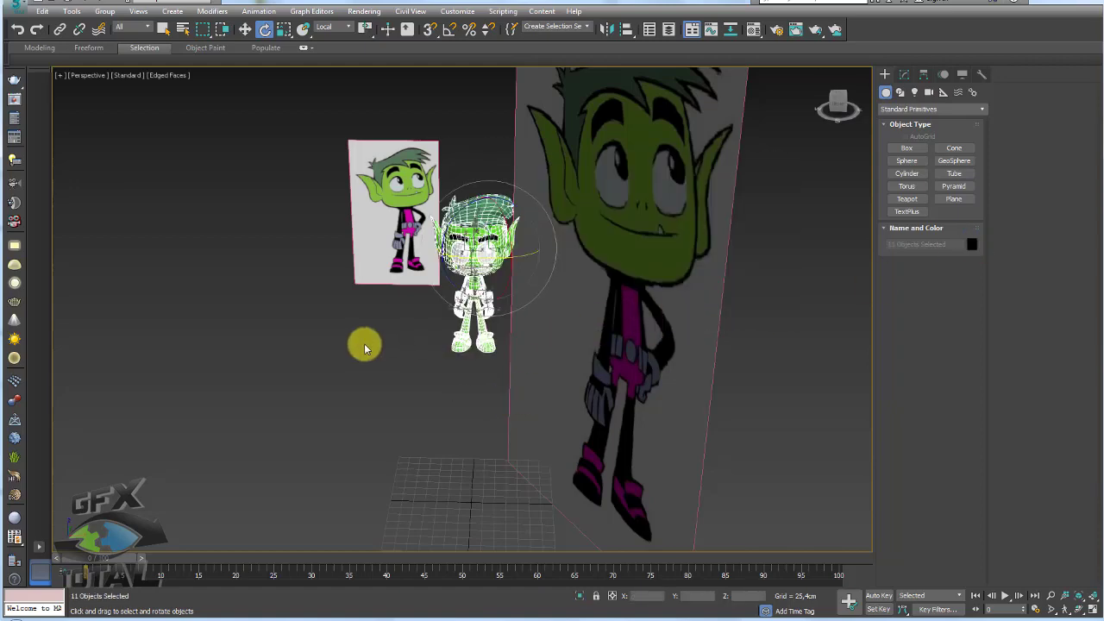
{"action": "left_click", "coordinate": [364, 343]}
Switch to smooth Default Shading and inspect the character, selecting the eyebrow piece
{"action": "scroll", "coordinate": [482, 272], "scroll_direction": "up", "scroll_amount": 2}
{"action": "scroll", "coordinate": [478, 284], "scroll_direction": "up", "scroll_amount": 3}
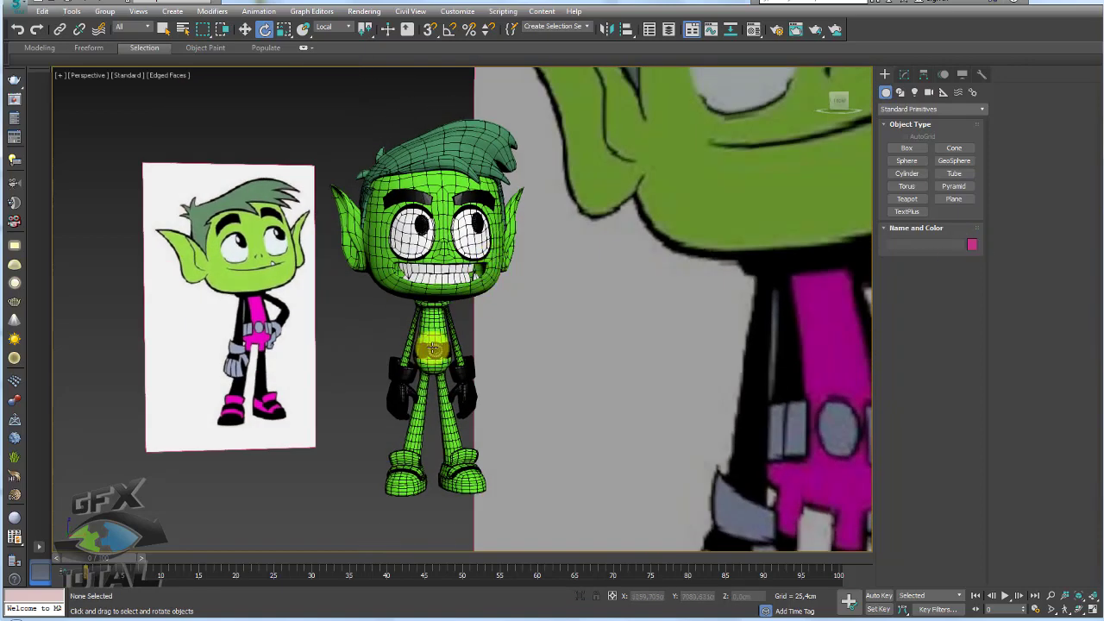
{"action": "scroll", "coordinate": [394, 338], "scroll_direction": "down", "scroll_amount": 3}
{"action": "key", "text": "F4"}
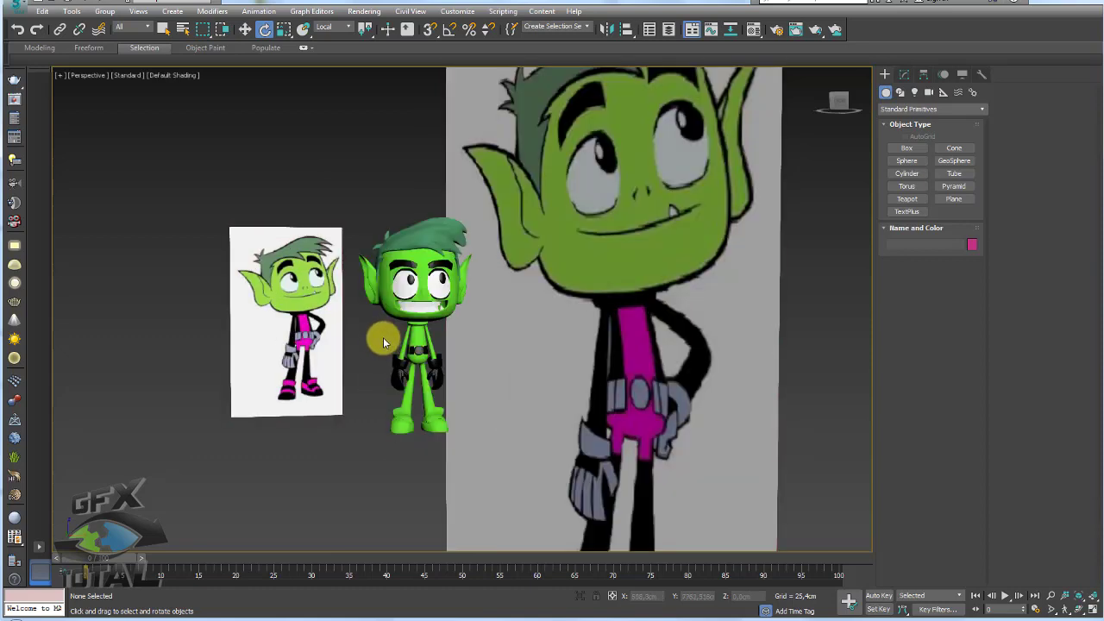
{"action": "scroll", "coordinate": [434, 316], "scroll_direction": "up", "scroll_amount": 2}
{"action": "scroll", "coordinate": [415, 326], "scroll_direction": "up", "scroll_amount": 2}
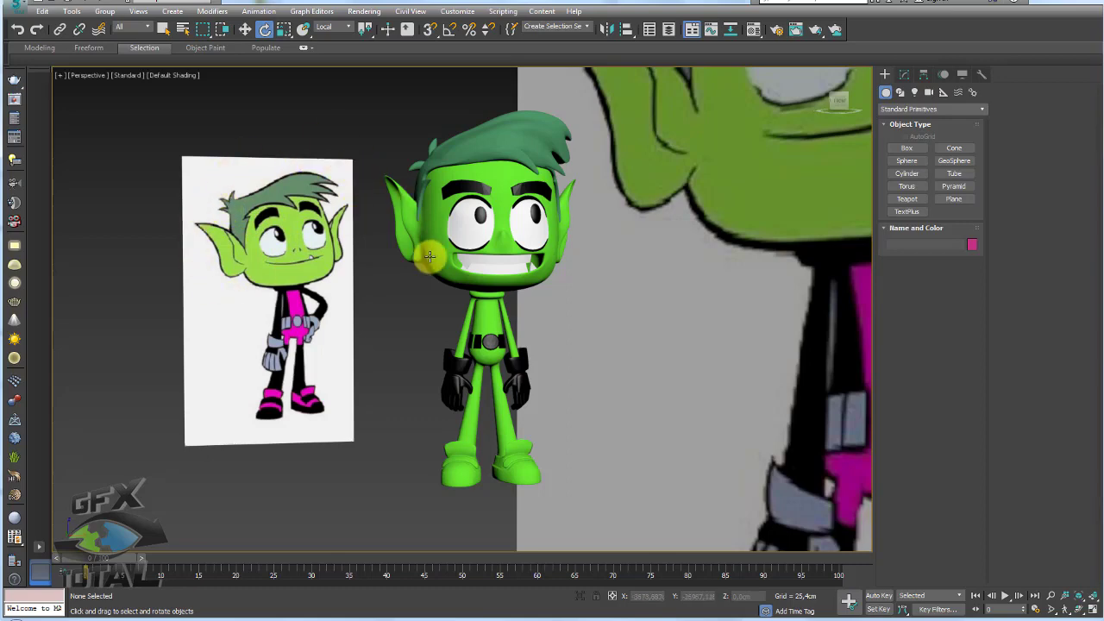
{"action": "scroll", "coordinate": [429, 256], "scroll_direction": "down", "scroll_amount": 2}
{"action": "scroll", "coordinate": [423, 250], "scroll_direction": "up", "scroll_amount": 4}
{"action": "scroll", "coordinate": [415, 240], "scroll_direction": "up", "scroll_amount": 2}
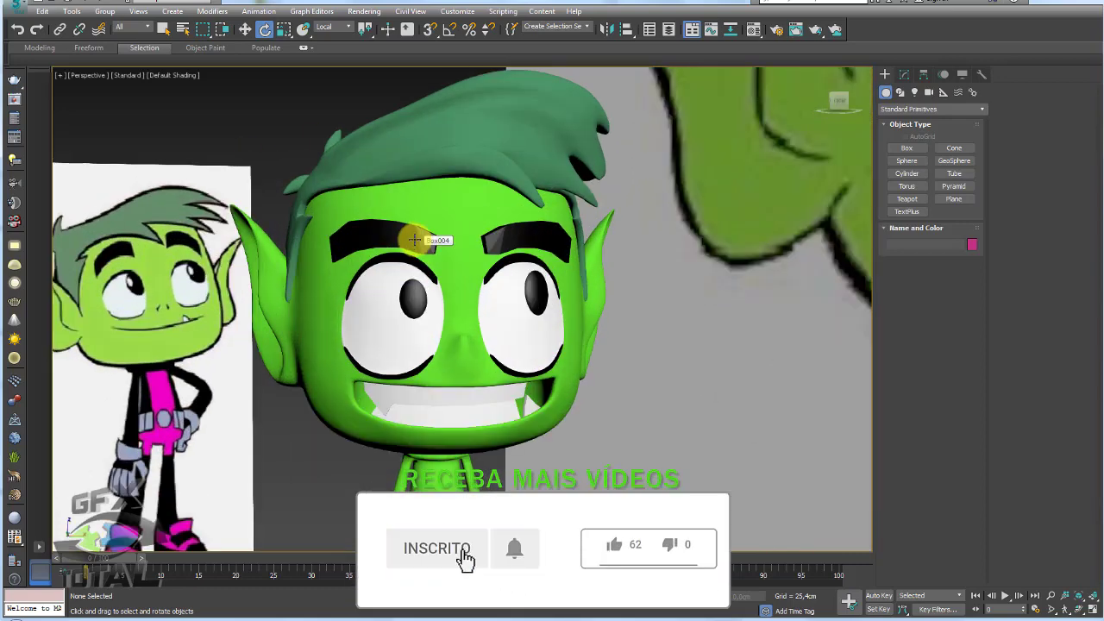
{"action": "left_click", "coordinate": [415, 240]}
{"action": "scroll", "coordinate": [415, 241], "scroll_direction": "down", "scroll_amount": 3}
{"action": "scroll", "coordinate": [245, 239], "scroll_direction": "up", "scroll_amount": 2}
{"action": "scroll", "coordinate": [245, 239], "scroll_direction": "up", "scroll_amount": 1}
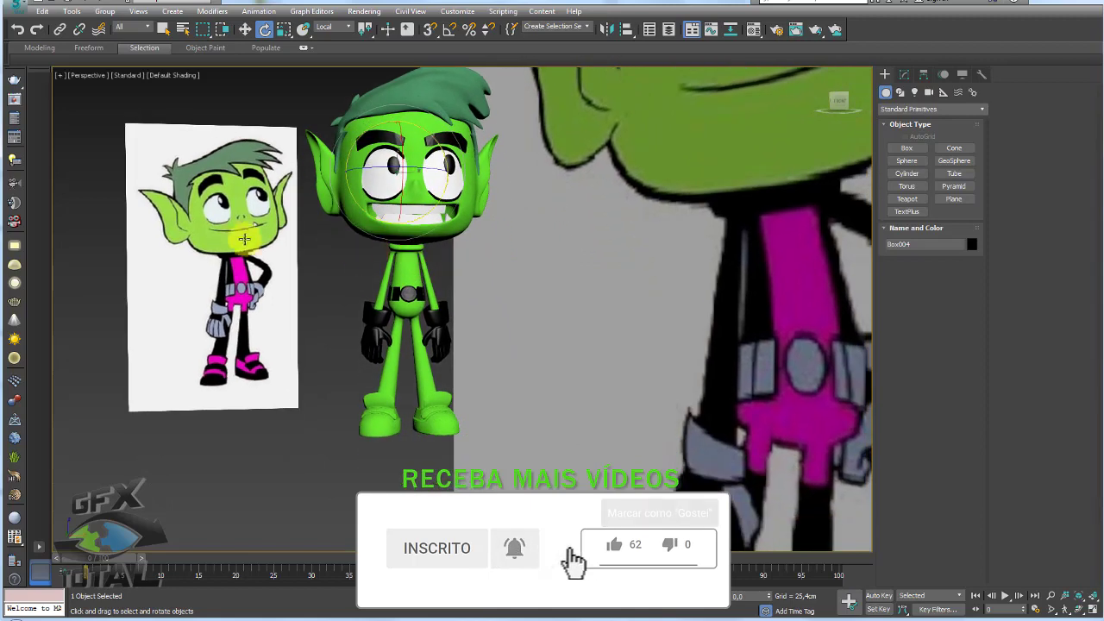